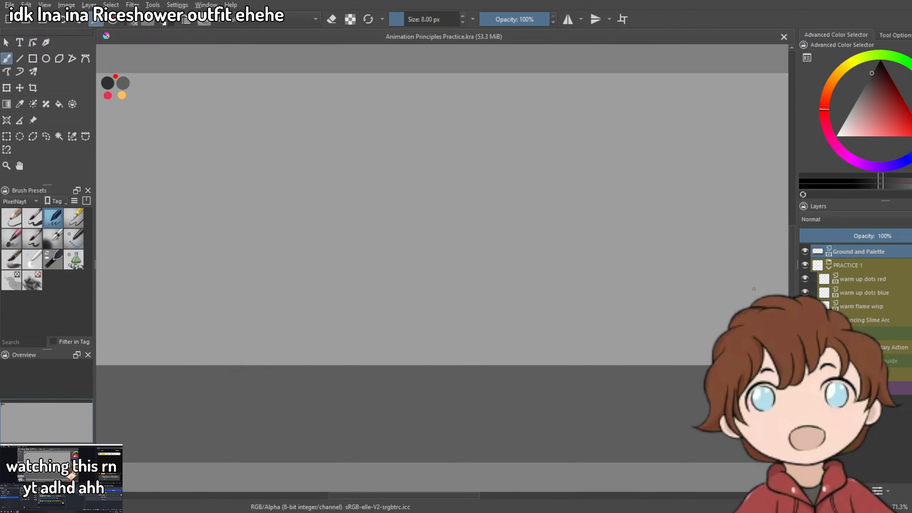
Examine the practice canvas and the timing, walk, arc and arm swing reference images around it.
scroll(579, 274, "down", 3)
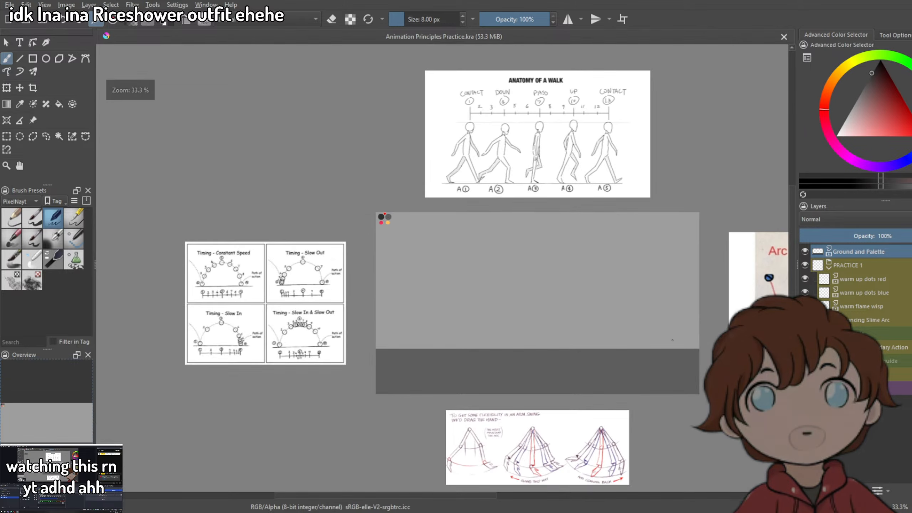
scroll(579, 274, "up", 3)
scroll(580, 274, "down", 3)
scroll(580, 274, "up", 1)
scroll(609, 354, "down", 2)
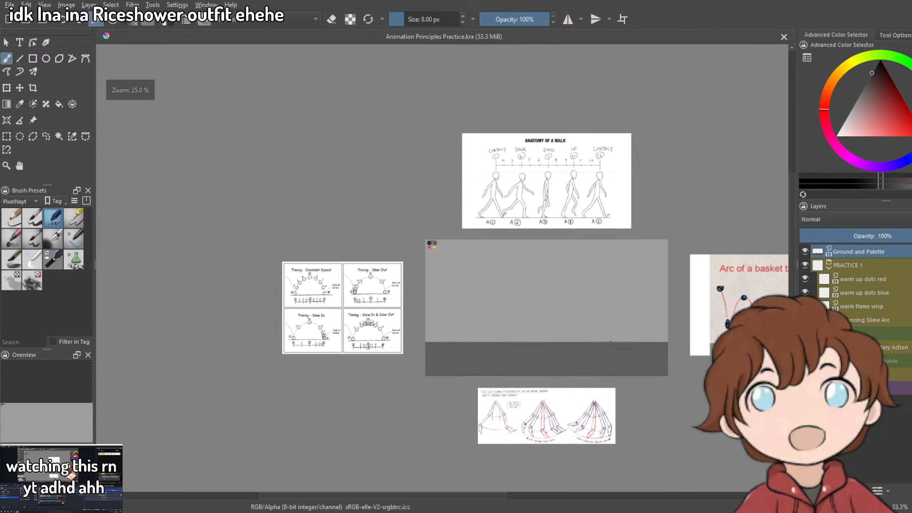
scroll(630, 343, "up", 3)
scroll(442, 269, "down", 3)
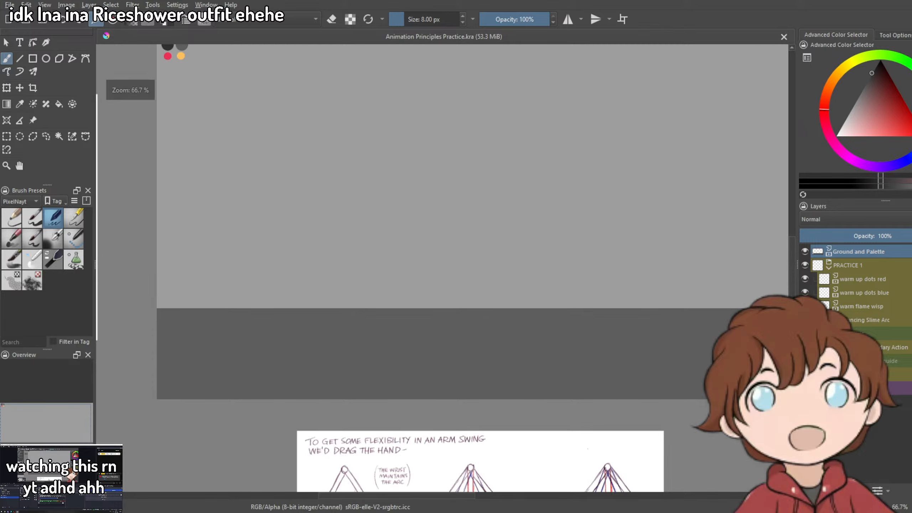
scroll(442, 269, "up", 1)
scroll(728, 325, "down", 2)
scroll(729, 326, "up", 1)
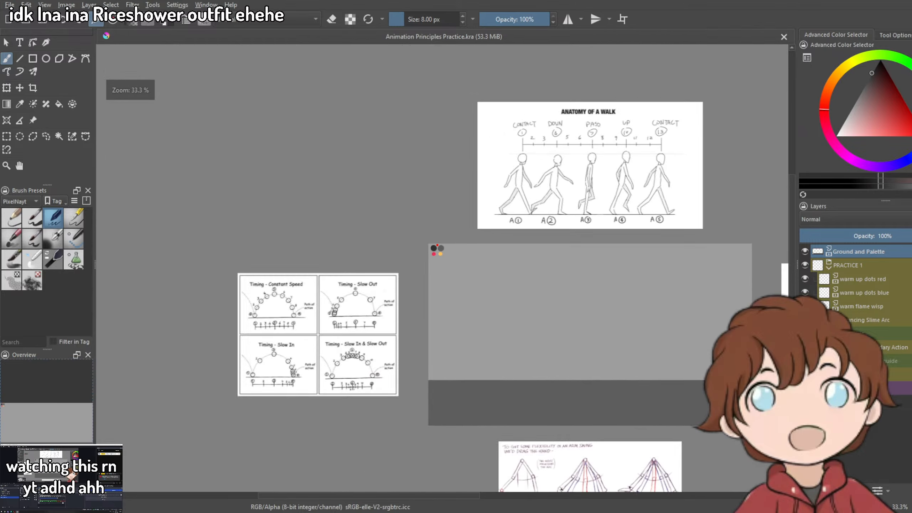
scroll(654, 370, "up", 1)
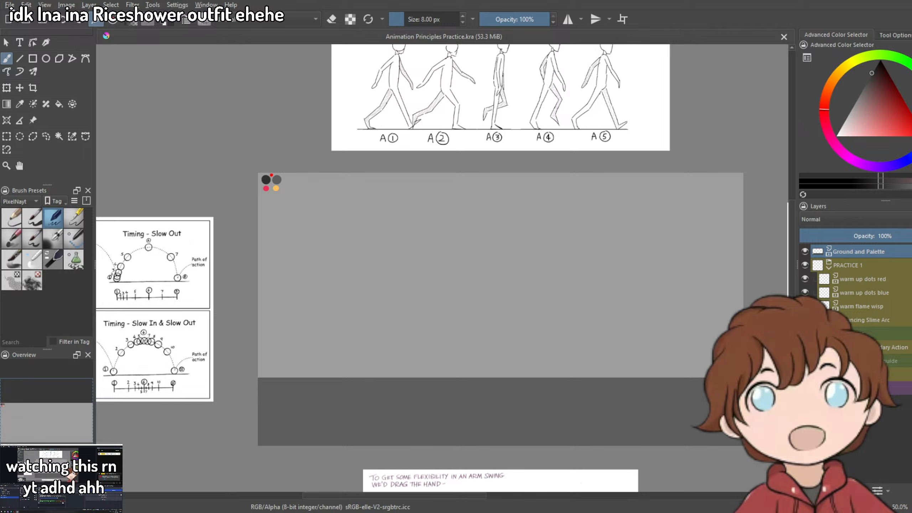
left_click(10, 5)
left_click(44, 5)
left_click(66, 5)
mouse_move(12, 6)
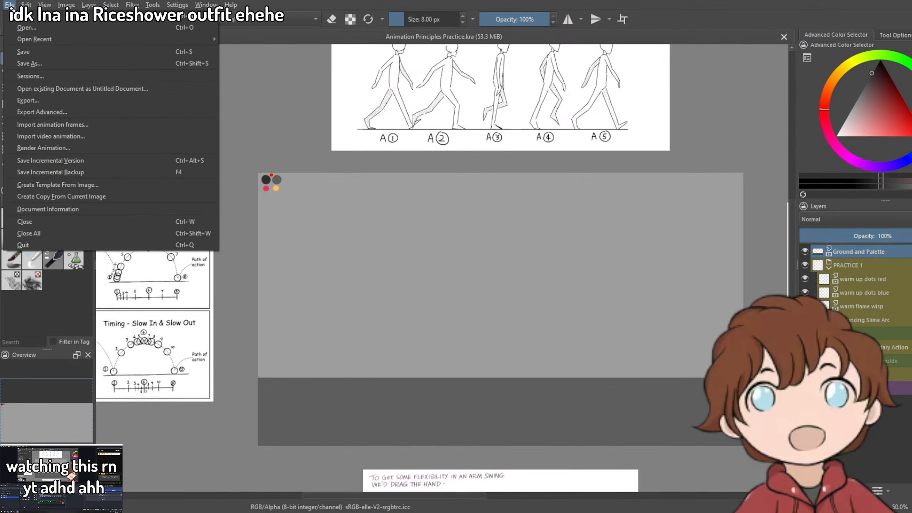
left_click(26, 28)
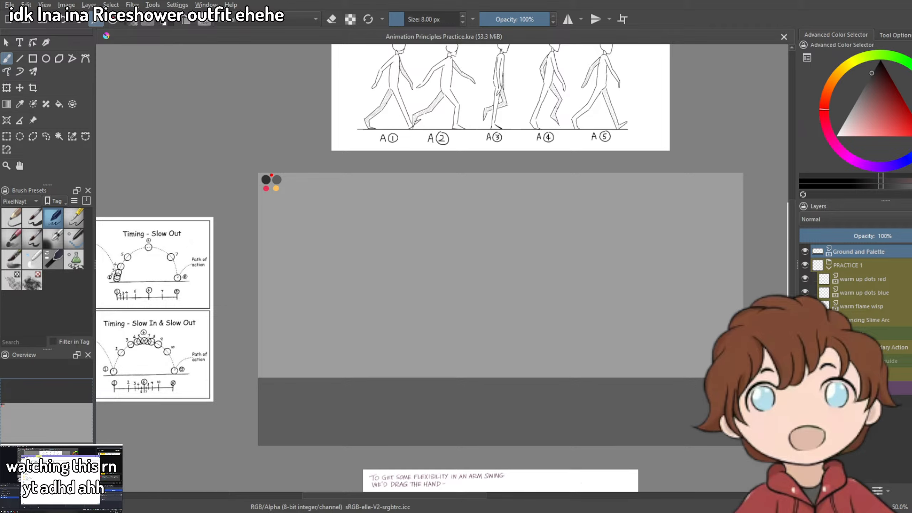
Switch to File Explorer and look through the Link Your Wish, 1. Full Renders, GIFS and Animations folders.
key("alt+Tab")
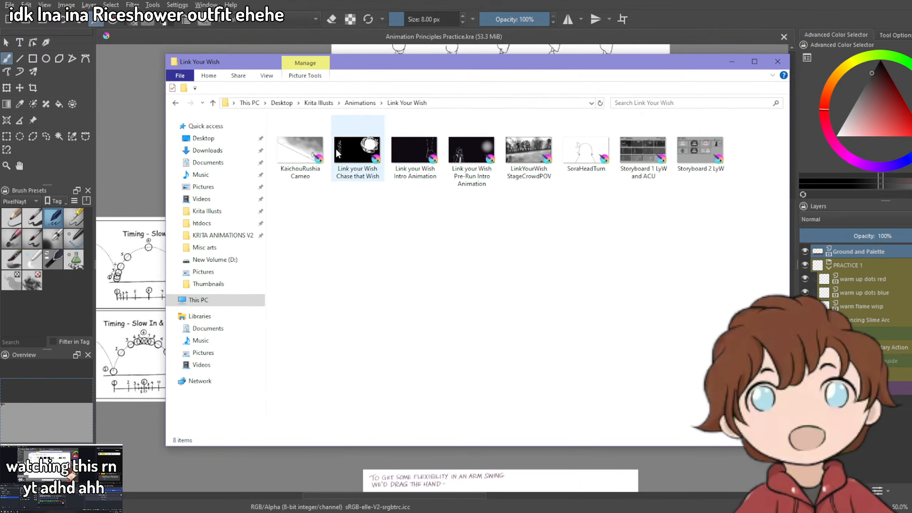
left_click(313, 157)
left_click(471, 152)
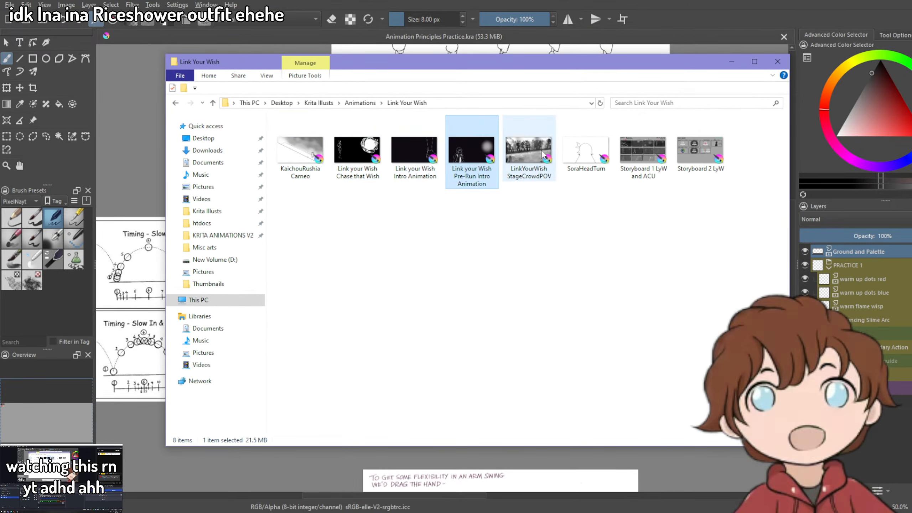
left_click(432, 159)
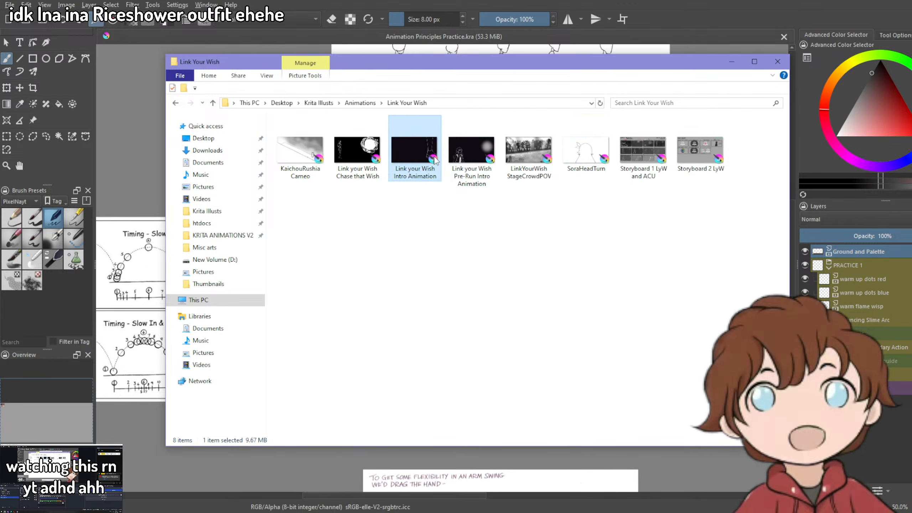
left_click(176, 103)
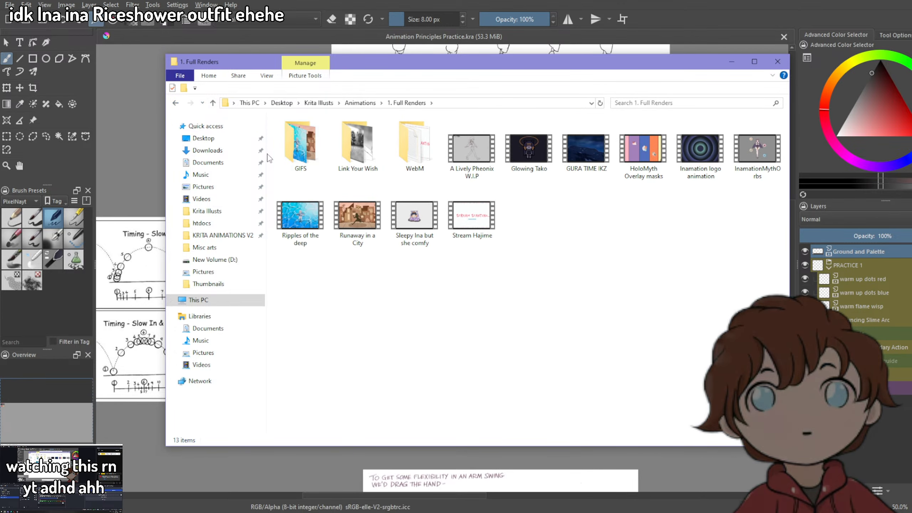
double_click(303, 152)
left_click(308, 157)
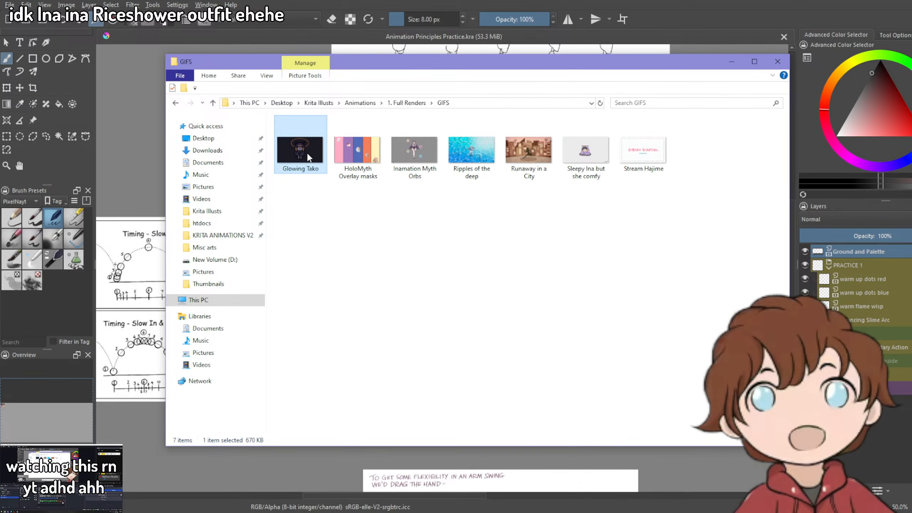
left_click(532, 159)
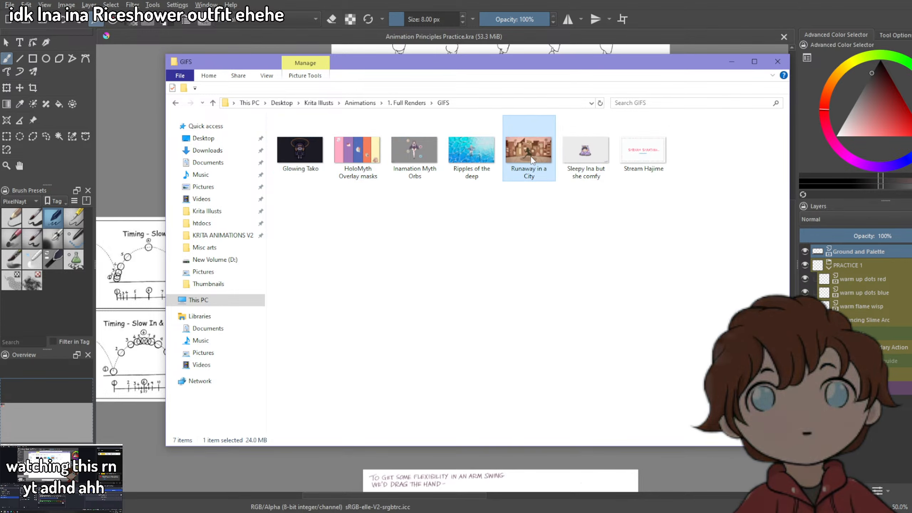
left_click(175, 103)
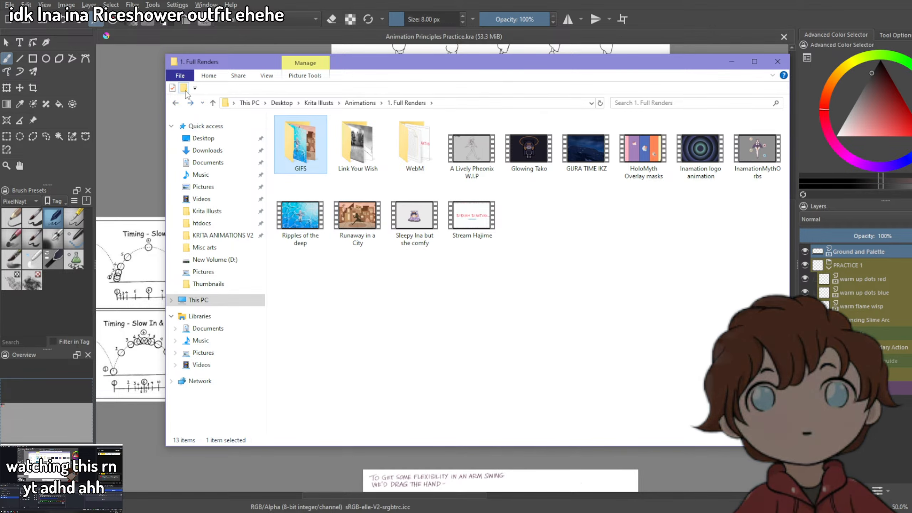
left_click(175, 104)
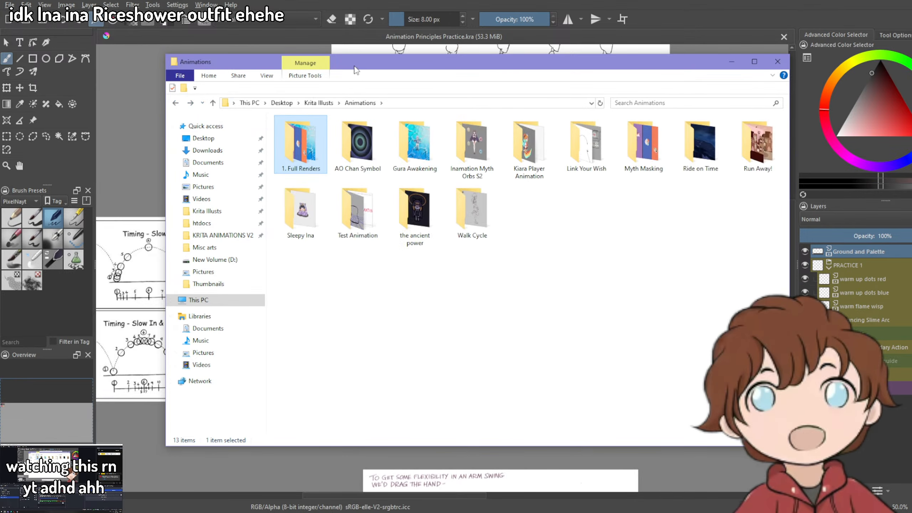
left_click_drag(355, 70, 349, 49)
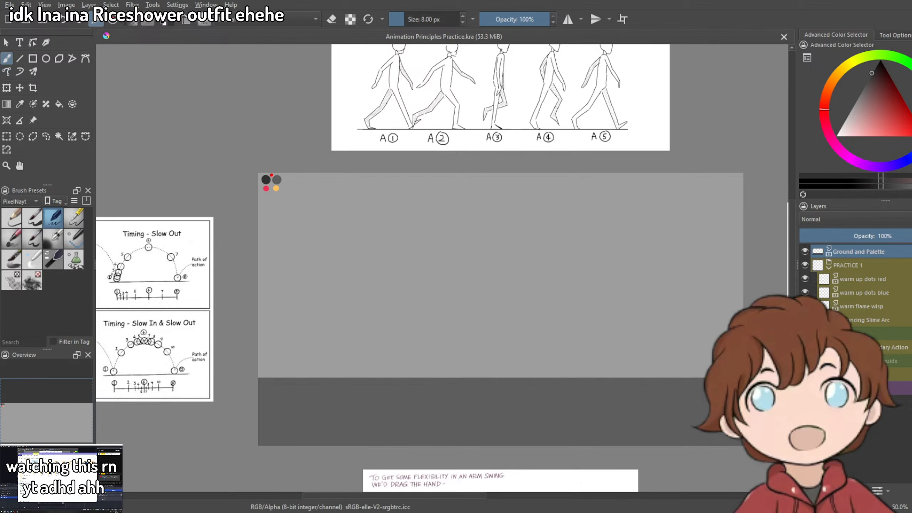
Return to the Krita document and select the warm up dots red layer in the PRACTICE 1 group.
scroll(444, 261, "up", 2)
scroll(588, 304, "down", 4)
scroll(622, 338, "up", 1)
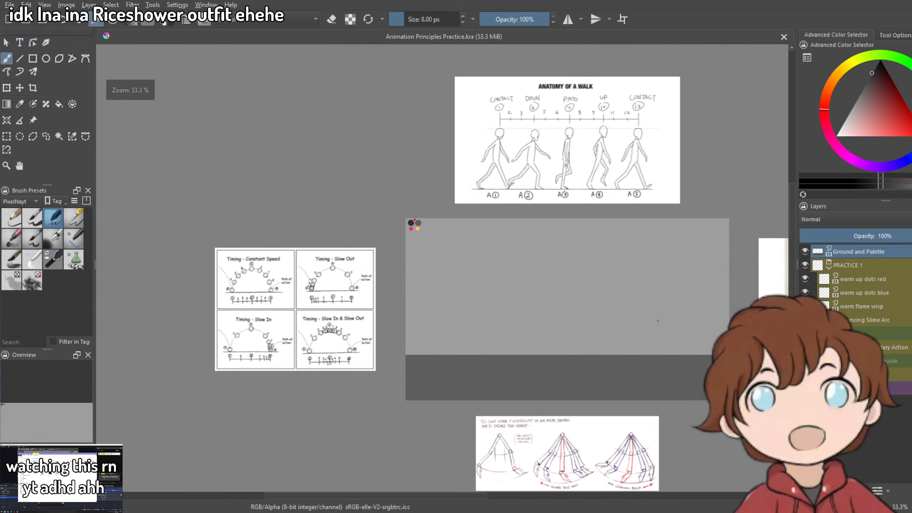
scroll(658, 321, "up", 2)
scroll(658, 322, "down", 1)
scroll(658, 321, "up", 1)
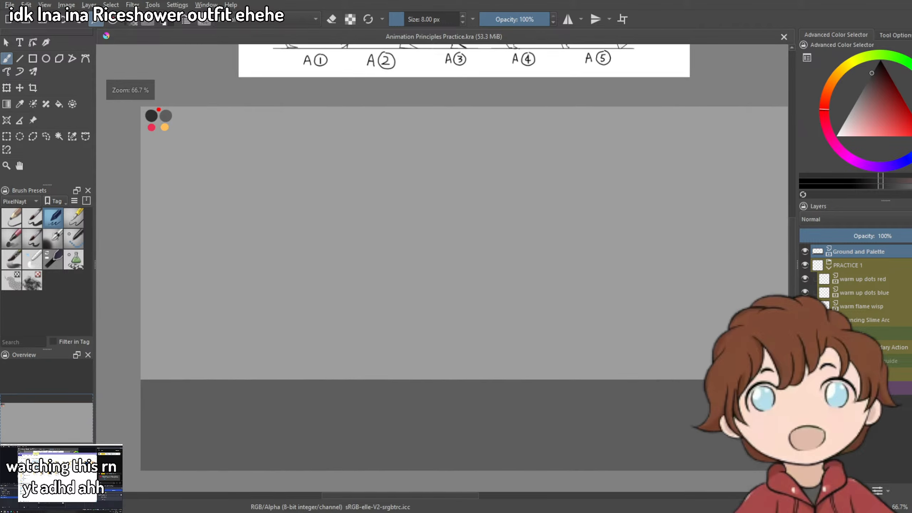
left_click(864, 281)
Switch the workspace to PixelNayt Animation.
scroll(509, 277, "down", 2)
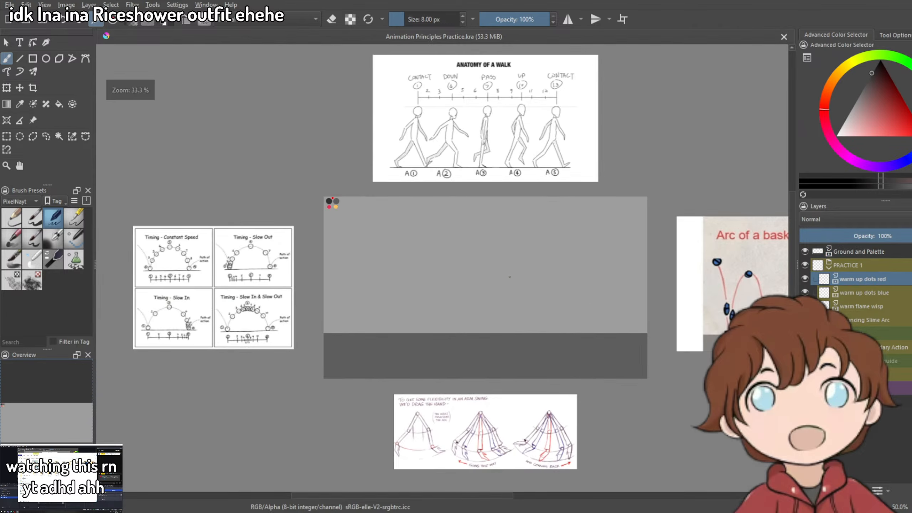
scroll(530, 279, "up", 2)
left_click(911, 19)
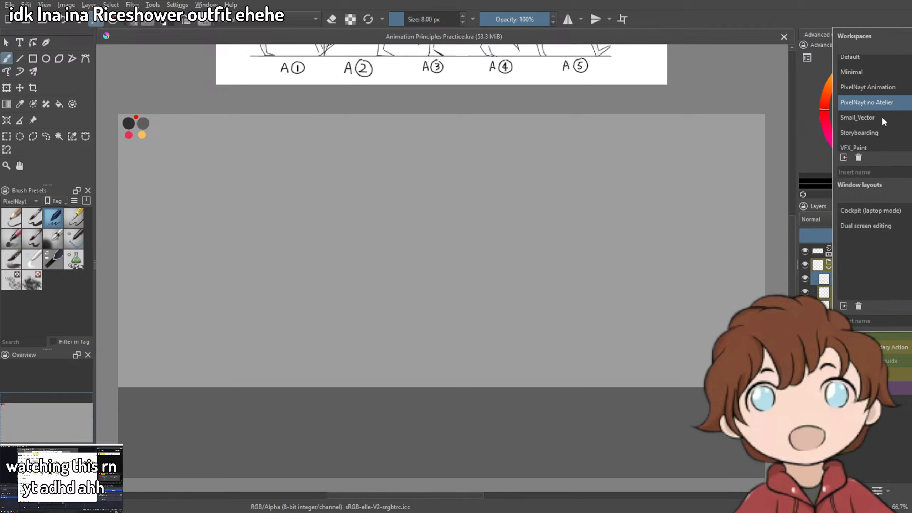
left_click(869, 91)
key("Escape")
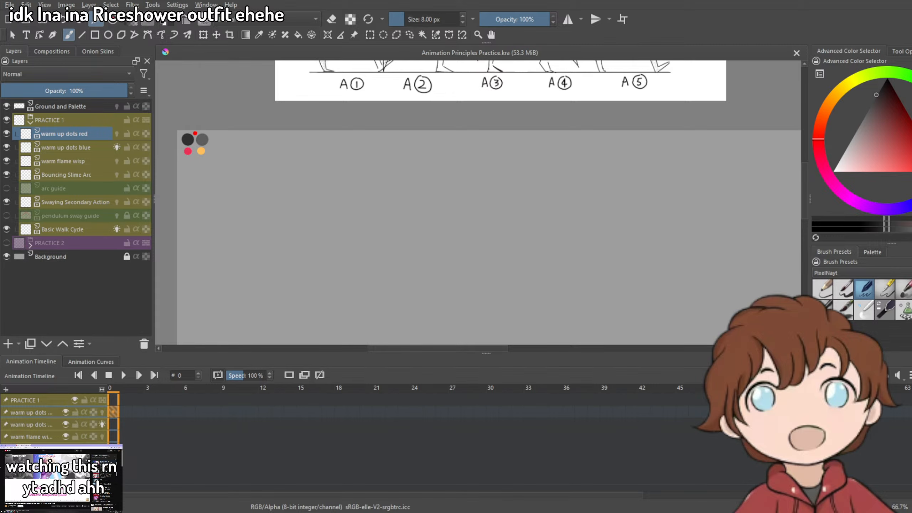
scroll(558, 242, "down", 3)
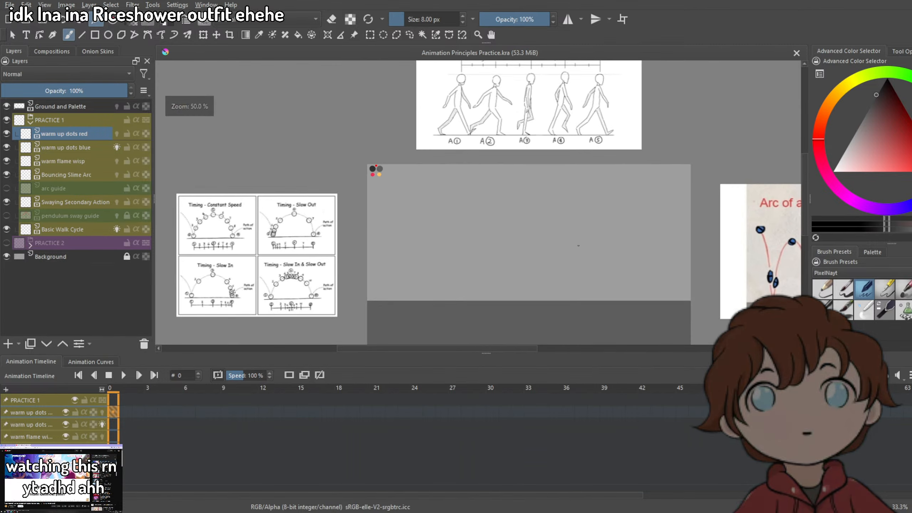
scroll(557, 242, "up", 3)
left_click_drag(503, 160, 508, 161)
key("ctrl+z")
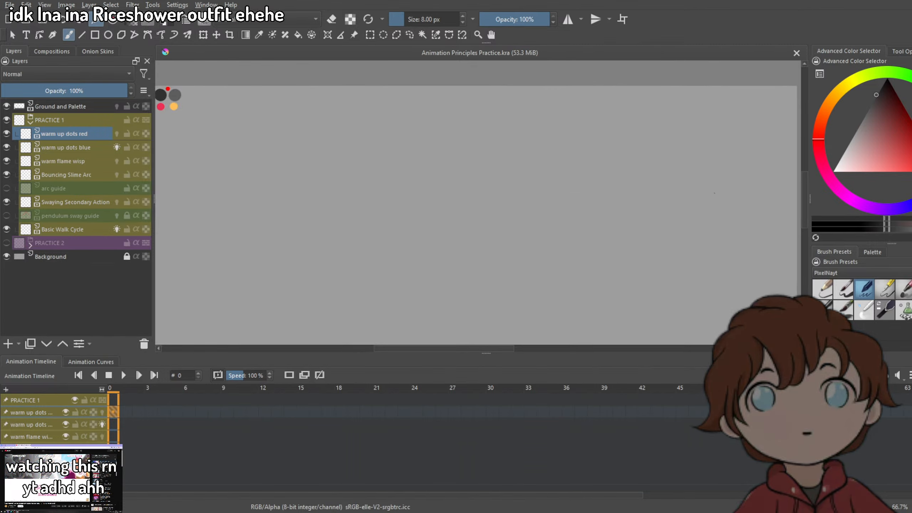
Sample the pinkish red from the palette dots on the canvas and return to the Freehand Brush.
left_click_drag(420, 221, 610, 235)
scroll(384, 124, "up", 5)
scroll(535, 210, "down", 8)
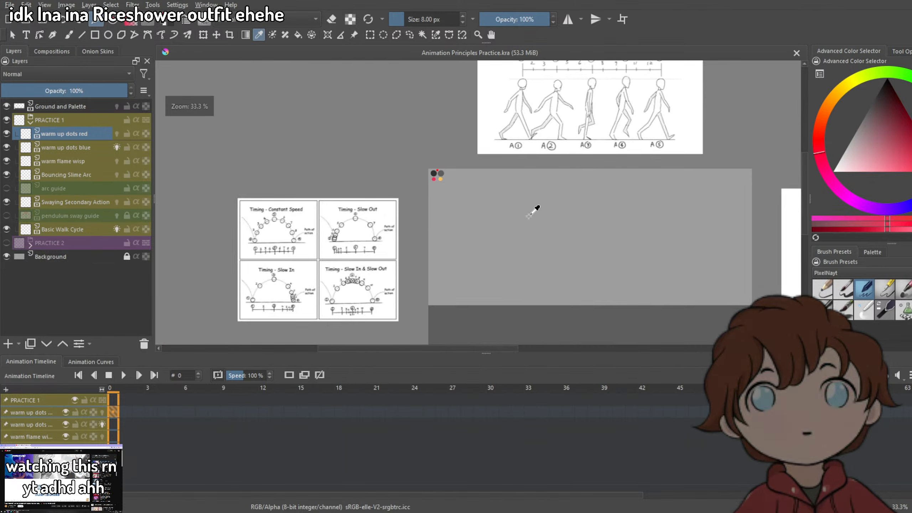
key("p")
key("b")
scroll(428, 187, "up", 2)
scroll(428, 195, "down", 2)
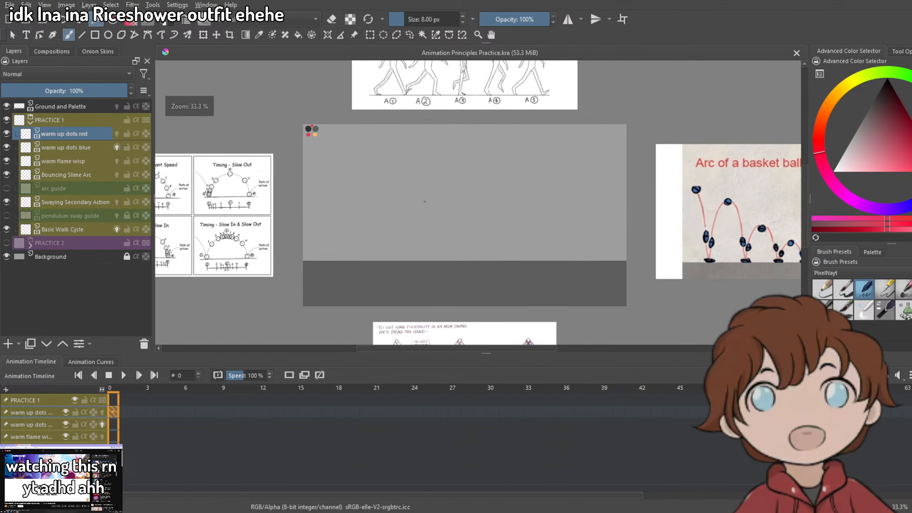
Try a wavy freehand red line across the canvas on the warm up dots red layer and undo it.
scroll(424, 210, "up", 2)
left_click_drag(468, 225, 517, 216)
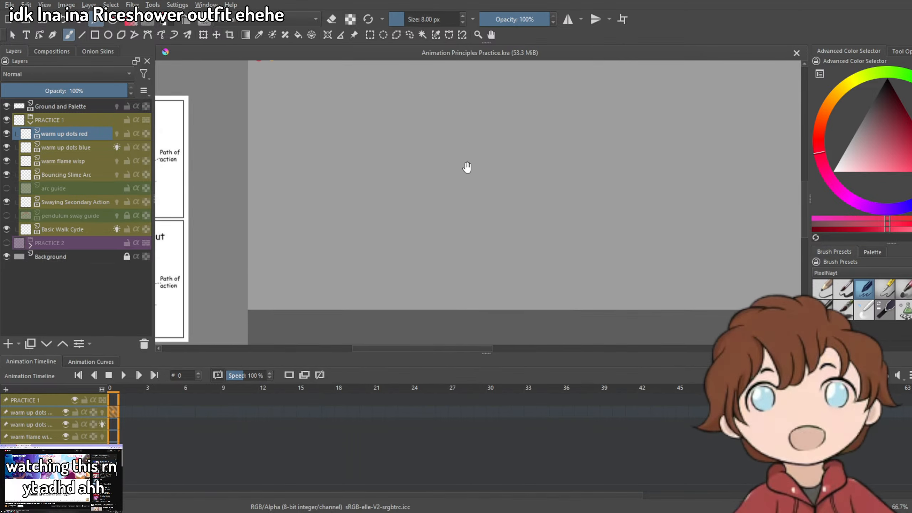
scroll(466, 169, "down", 2)
left_click(68, 149)
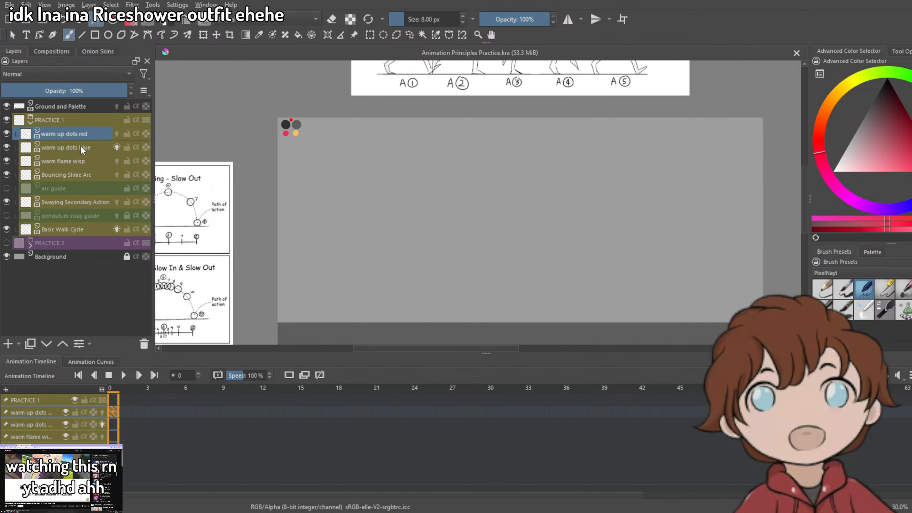
left_click(83, 135)
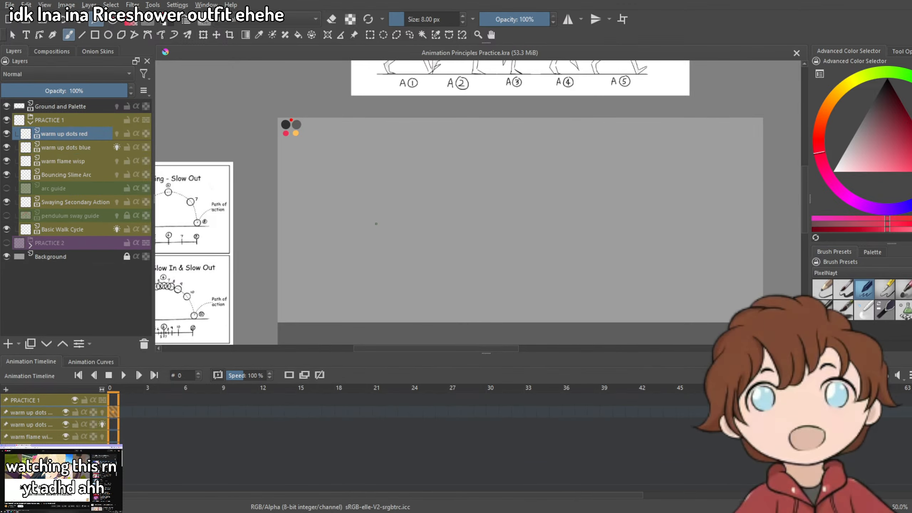
left_click_drag(460, 156, 521, 201)
key("ctrl+z")
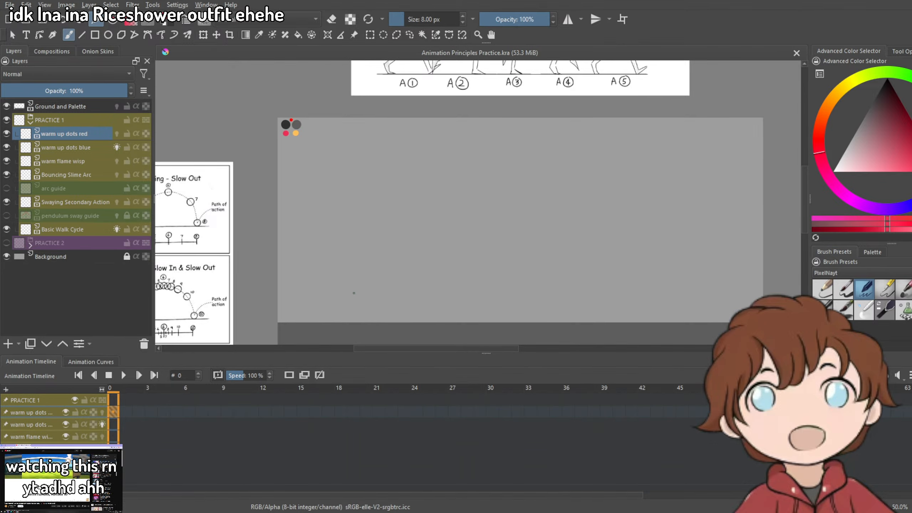
mouse_move(341, 288)
left_mouse_down()
mouse_move(363, 194)
mouse_move(508, 217)
mouse_move(660, 204)
mouse_move(591, 298)
left_mouse_up()
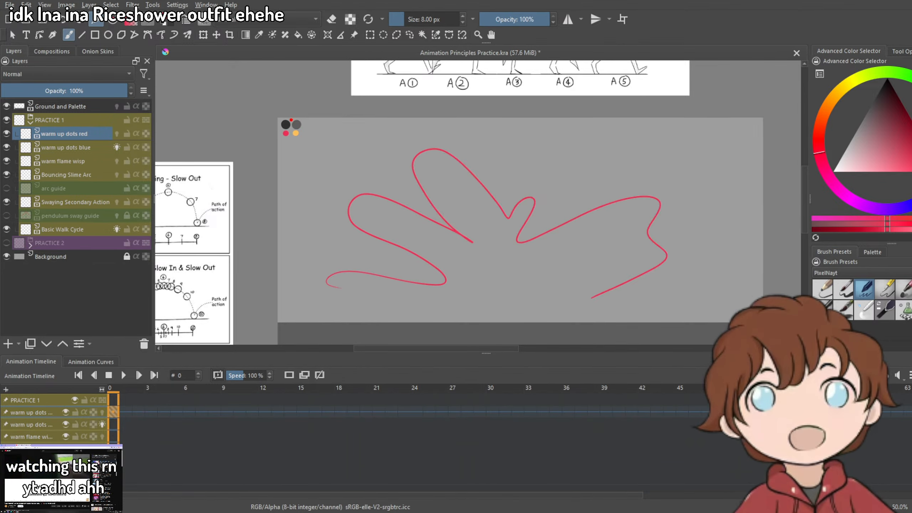
key("ctrl+z")
key("1")
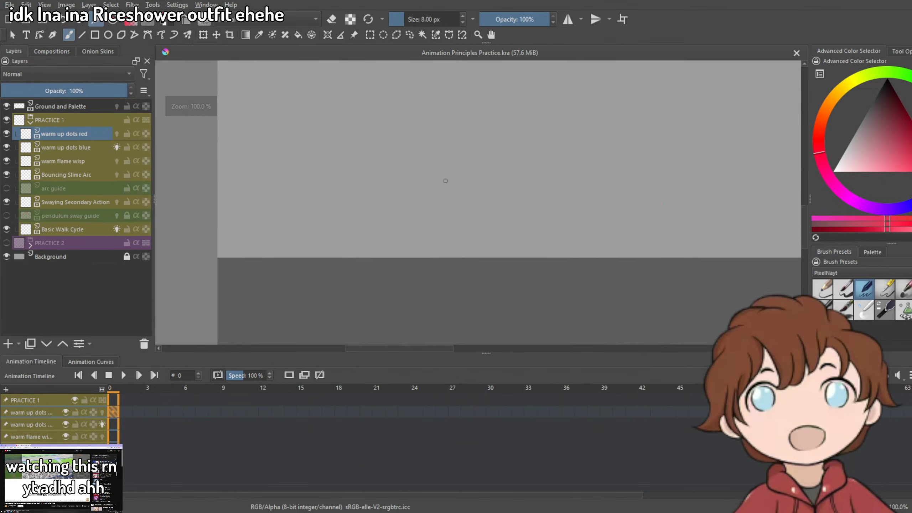
Choose the yellow-tipped brush preset from the PixelNayt set and set the brush size to 46.92 px.
scroll(445, 181, "down", 2)
left_click_drag(492, 194, 494, 212)
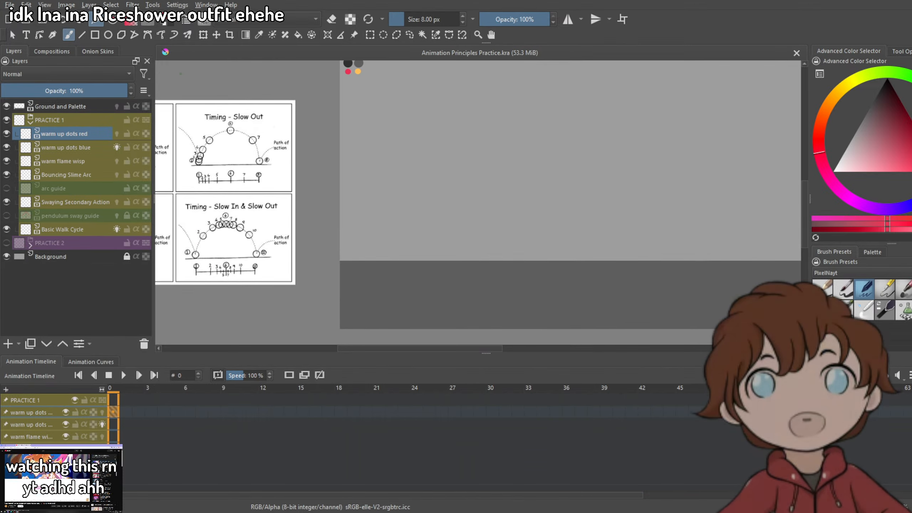
left_click(886, 290)
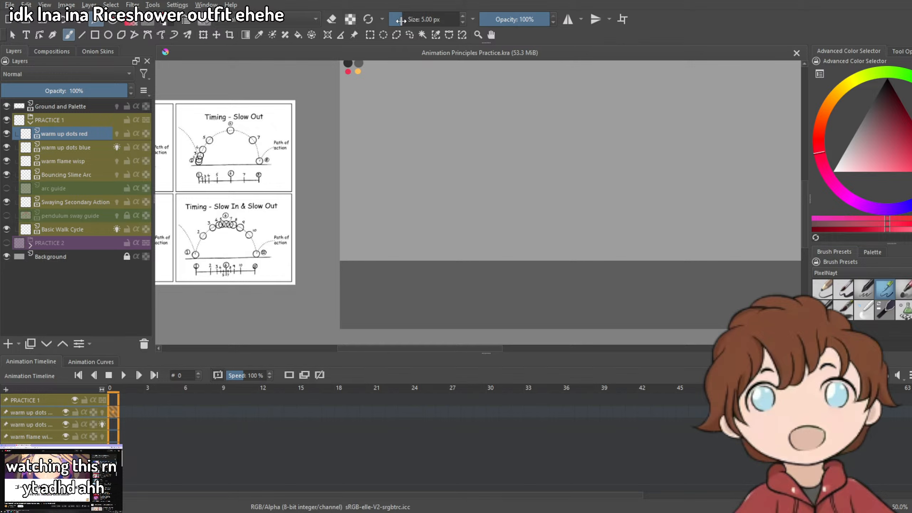
left_click_drag(400, 20, 403, 20)
Place a single red dot just above the ground in the canvas's left part on frame 0 of warm up dots red.
left_click(443, 203)
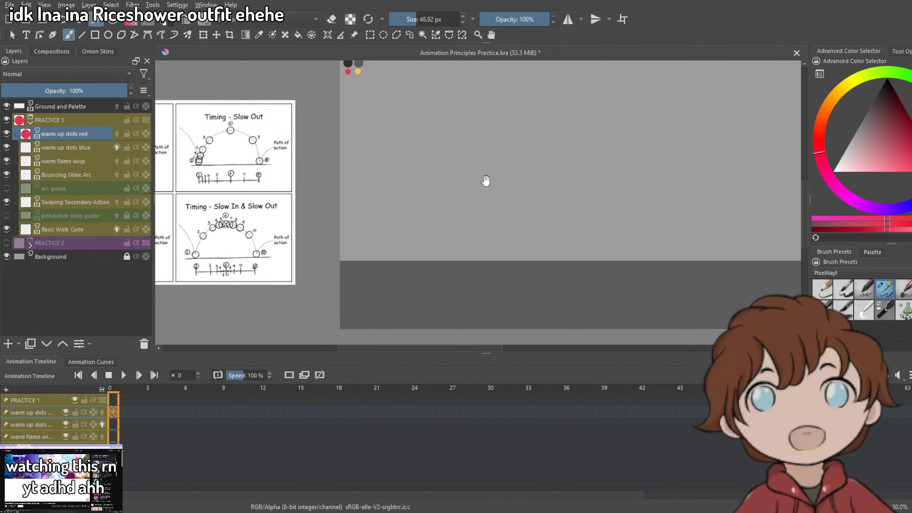
scroll(436, 211, "up", 2)
left_click(419, 248)
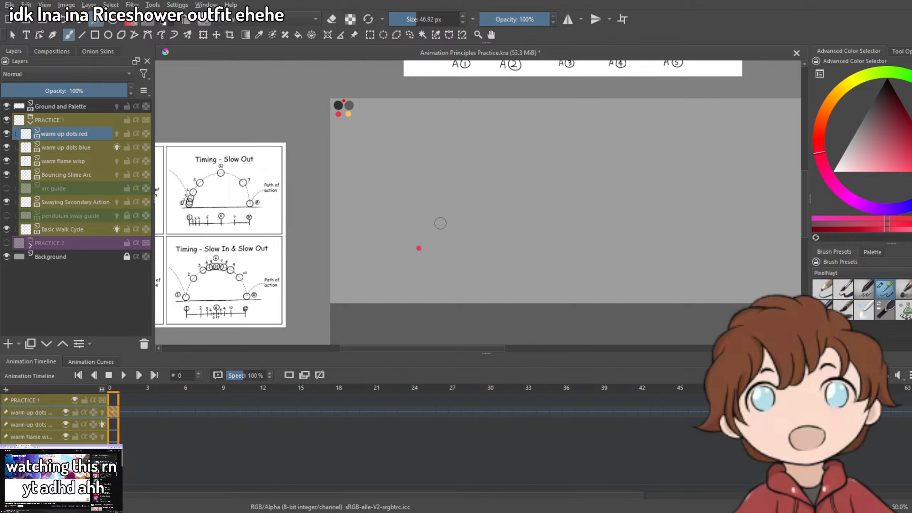
Set the brush size to 30.94 px.
left_click_drag(414, 19, 412, 19)
scroll(425, 240, "up", 2)
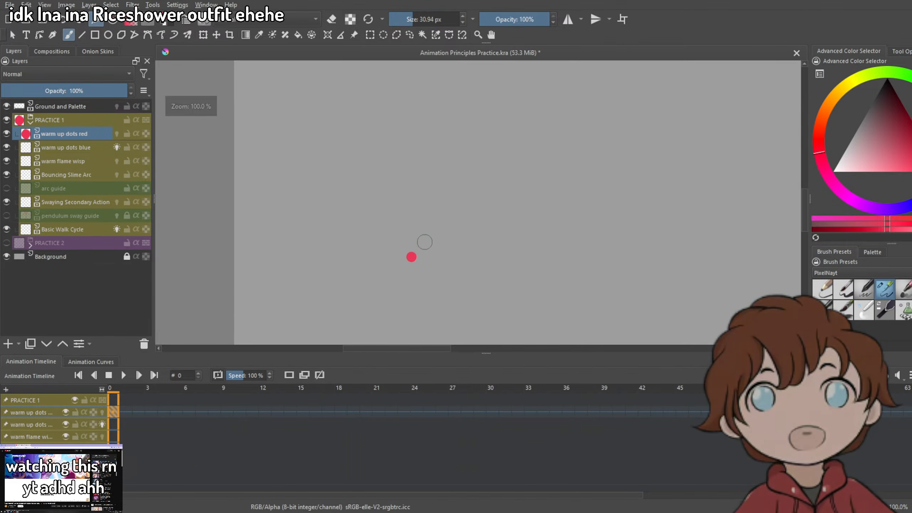
Try a new frame 2 on warm up dots red with onion skinning on and two red dots rising from the first.
left_click(123, 412)
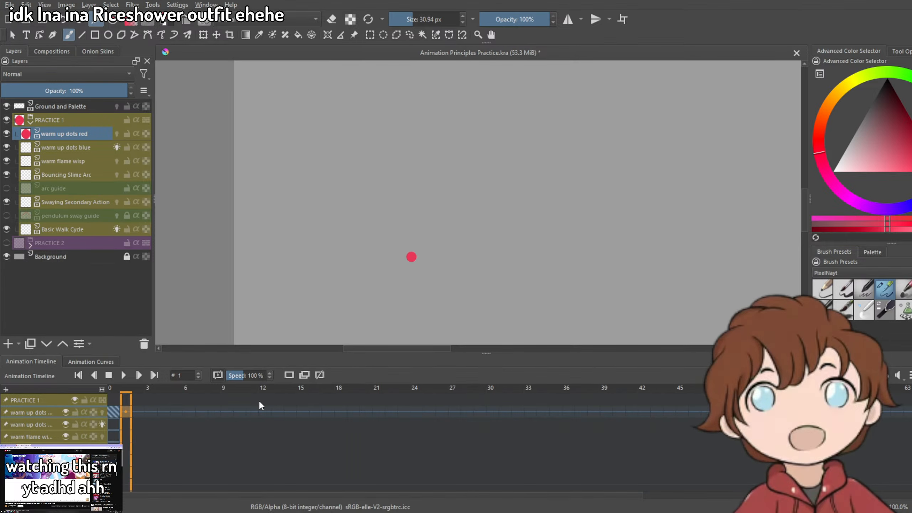
key("ctrl+z")
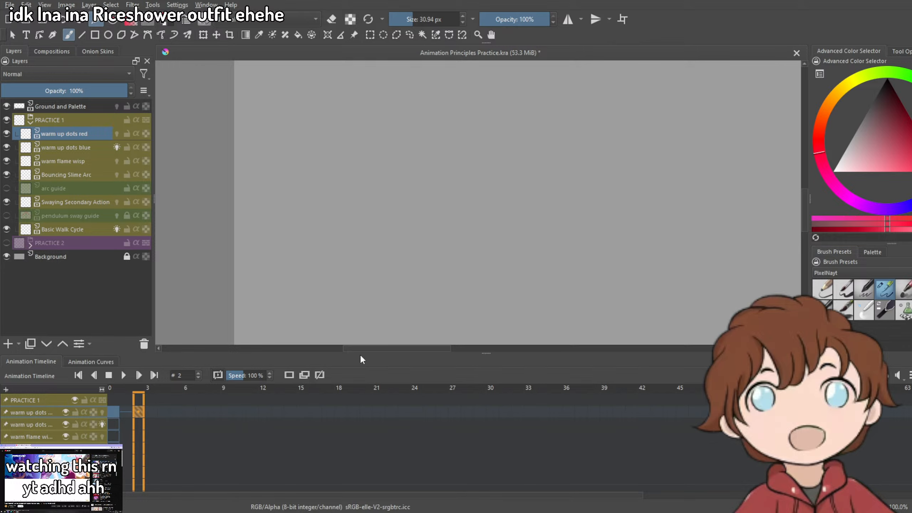
left_click(435, 244)
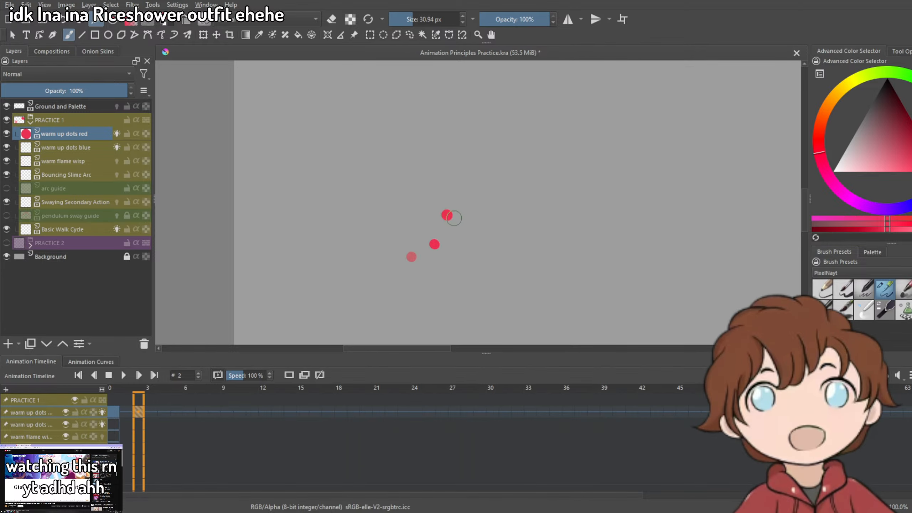
scroll(474, 221, "down", 2)
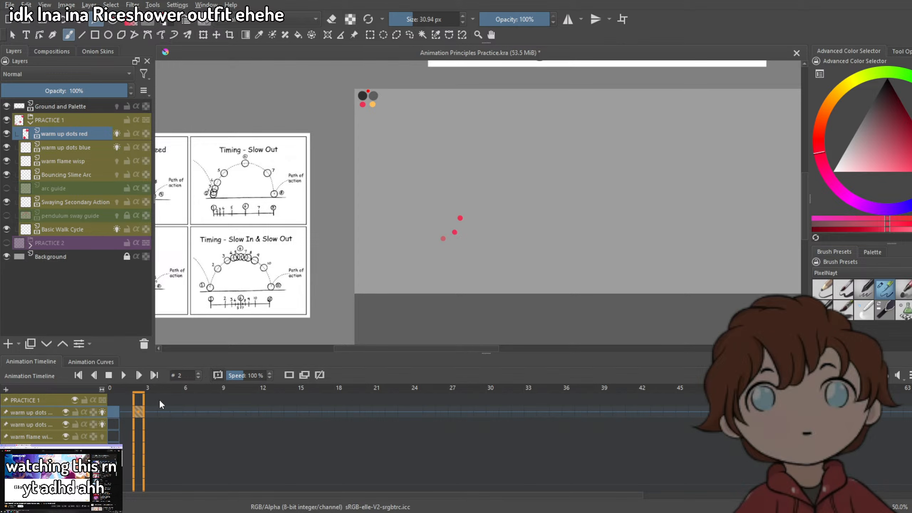
Add a blank frame 4, try a red dot and a wavy red line on it, and undo both.
left_click(160, 413)
left_click(289, 376)
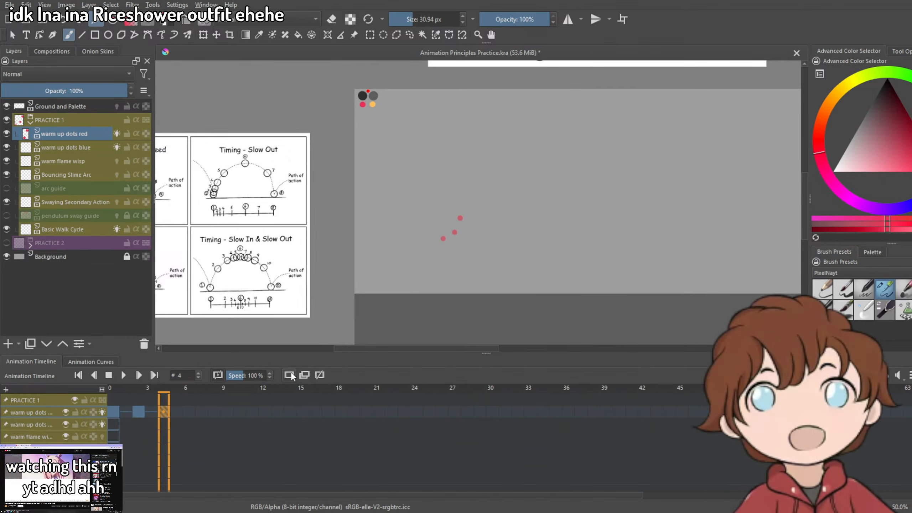
left_click(451, 207)
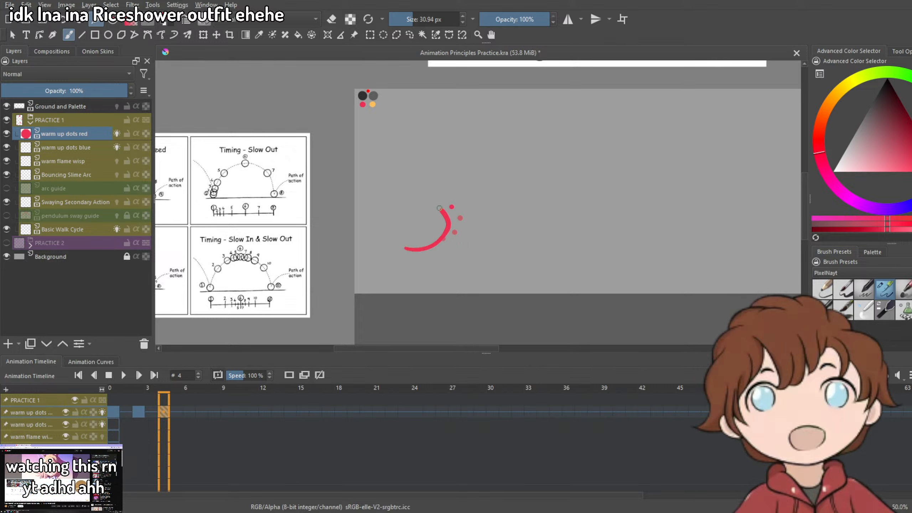
left_click_drag(440, 208, 501, 174)
key("ctrl+z")
key("ctrl+z")
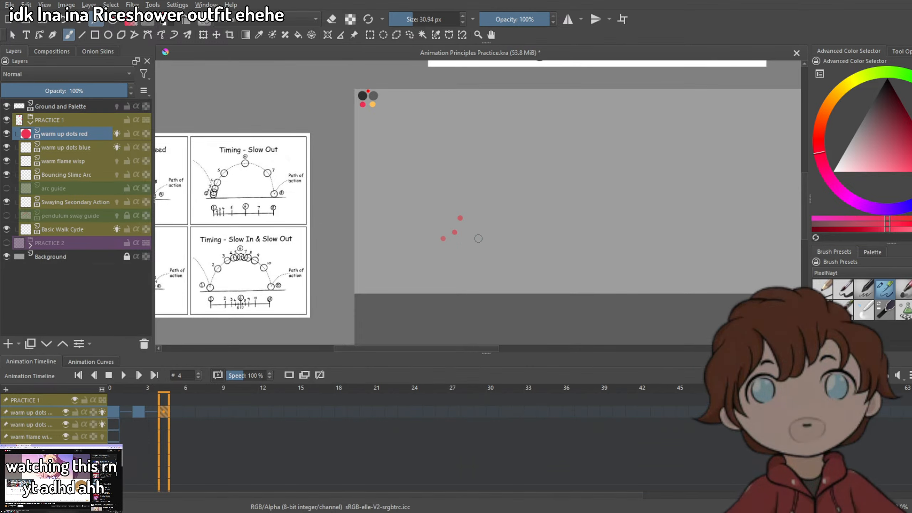
Discard the trial frames 2 and 4 and clear the old dot from frame 0 of warm up dots red.
left_click_drag(148, 414, 143, 413)
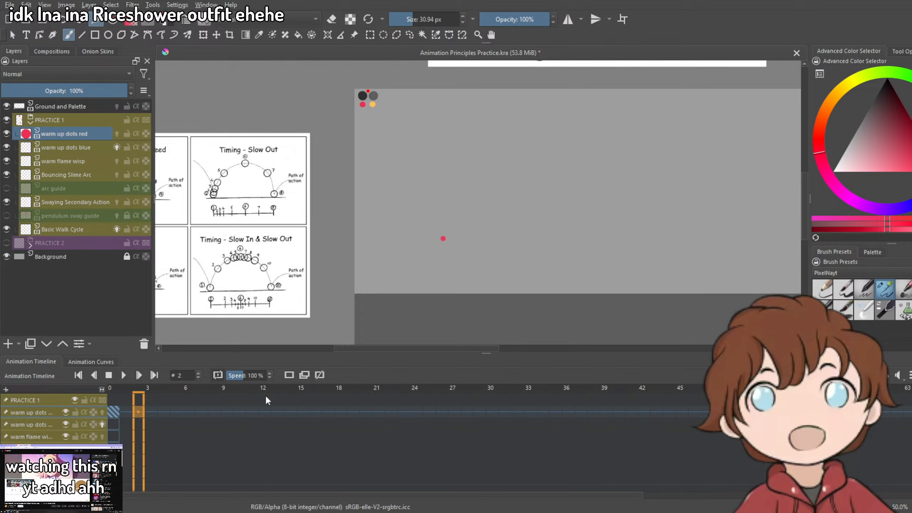
left_click(114, 412)
left_click(283, 379)
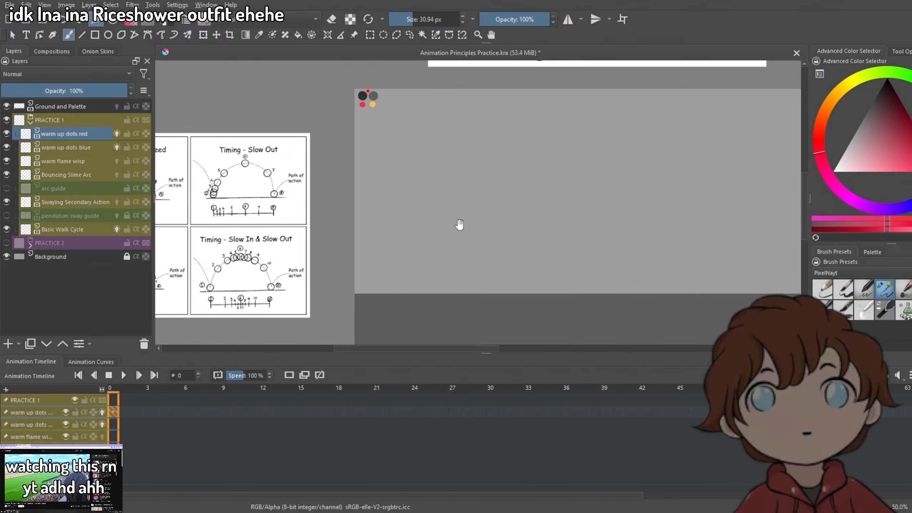
Place a red dot in the canvas's left part on frame 0 of warm up dots red, leaving horizontal mirroring off.
left_click_drag(458, 224, 408, 223)
left_click(567, 19)
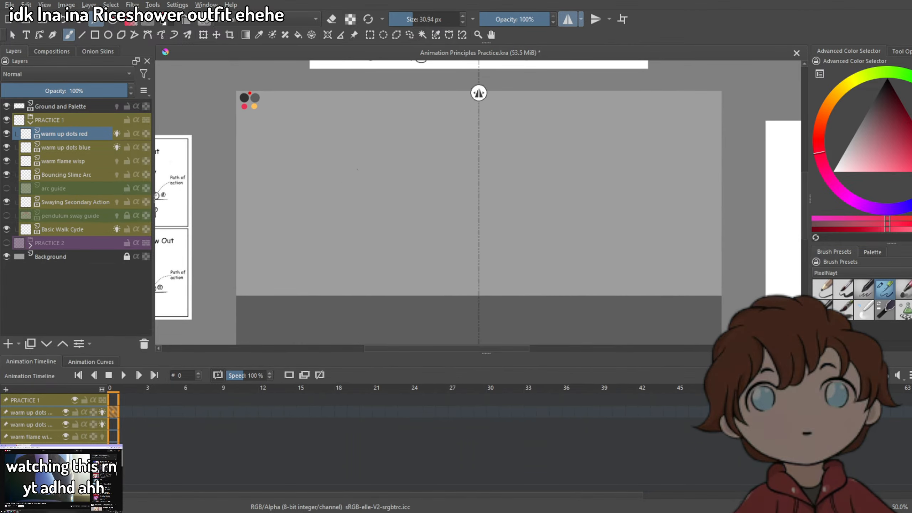
left_click(567, 18)
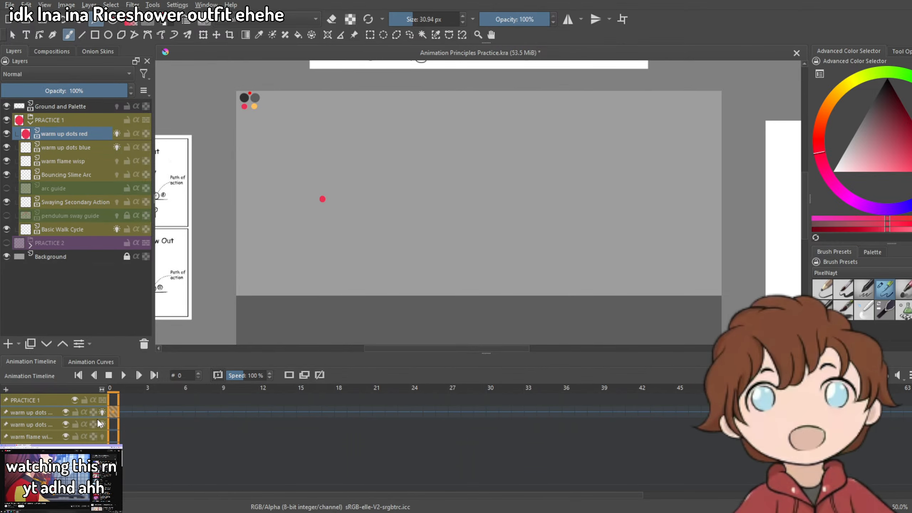
Sample the yellow-orange palette dot and place a matching dot level with the red one in the canvas's right part on warm up dots blue.
left_click(37, 425)
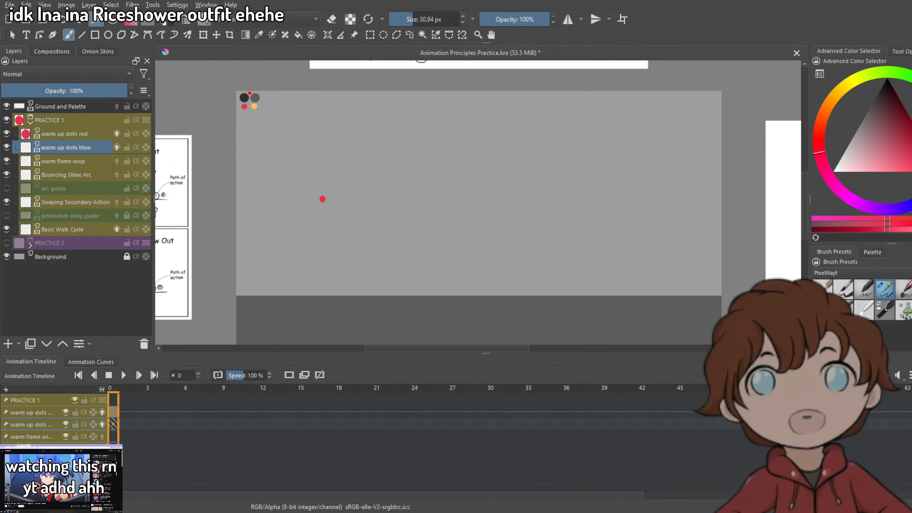
key("p")
left_click(254, 106)
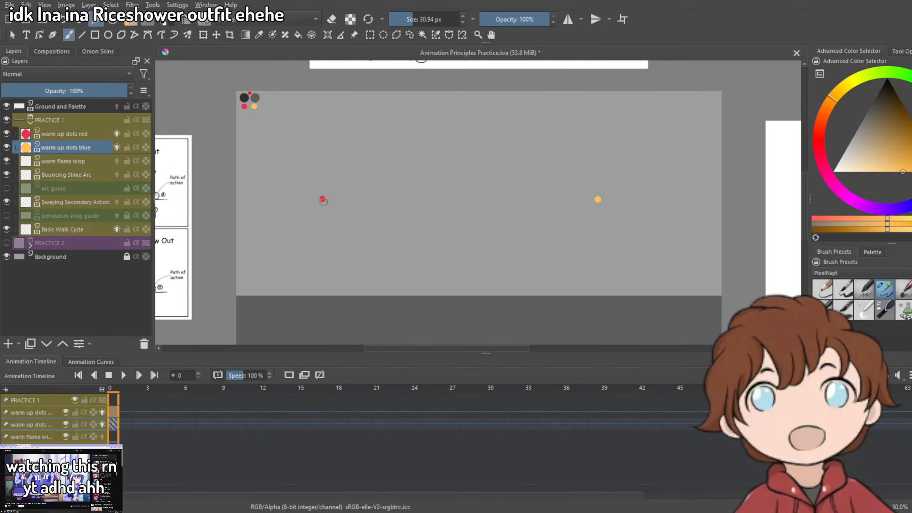
Select warm up dots red, sample the colour of its red dot and return to the Freehand Brush.
key("p")
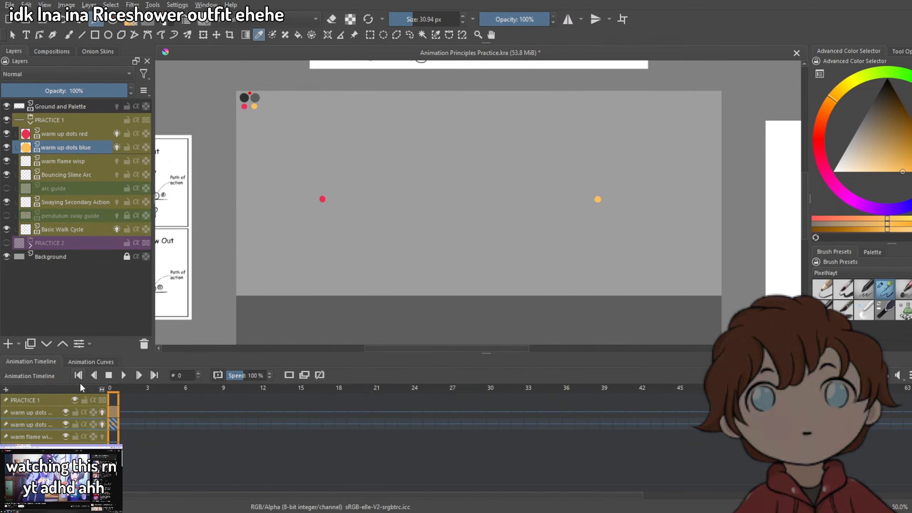
left_click(37, 417)
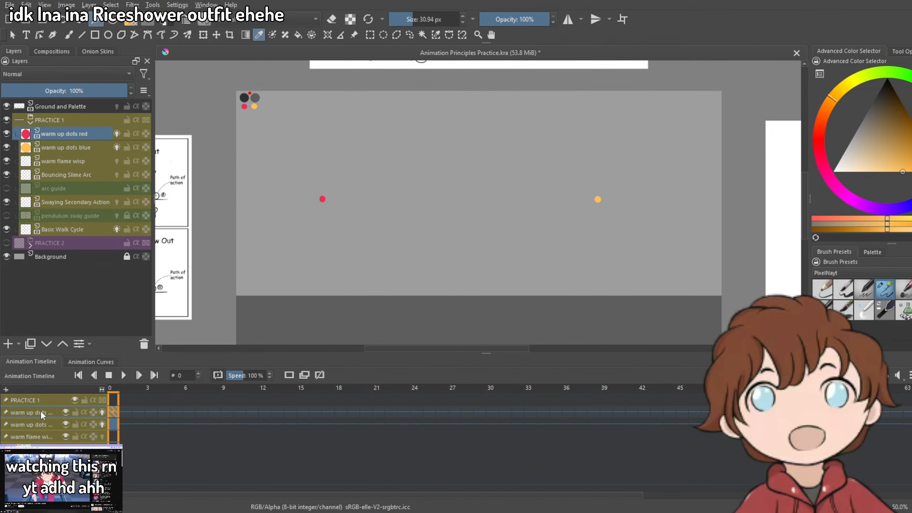
scroll(314, 181, "up", 2)
left_click(331, 219)
left_click_drag(332, 218, 290, 218)
key("b")
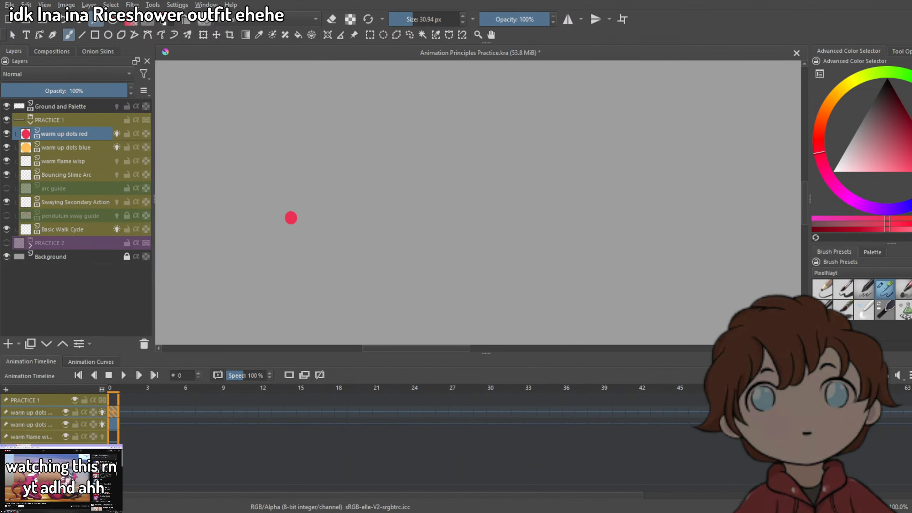
Add a blank keyframe at frame 2 of warm up dots red.
left_click(138, 414)
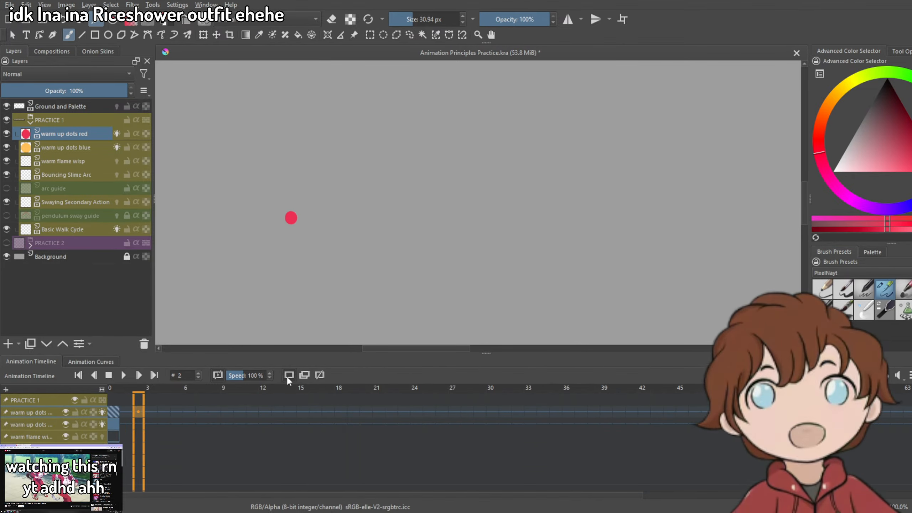
scroll(356, 263, "down", 3)
scroll(360, 222, "up", 1)
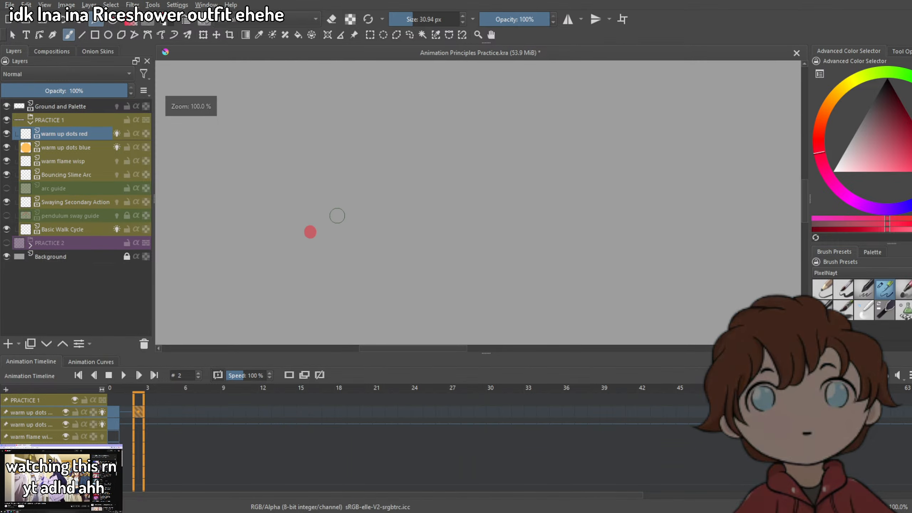
scroll(378, 219, "down", 1)
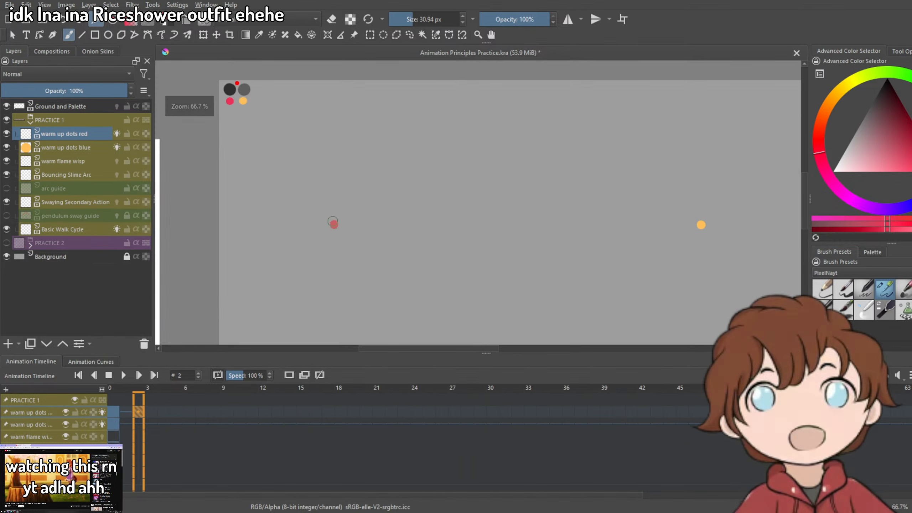
Try winding red path lines starting at the red dot on frame 2 and undo them.
mouse_move(335, 222)
left_mouse_down()
mouse_move(300, 145)
mouse_move(389, 165)
mouse_move(417, 264)
left_mouse_up()
key("ctrl+z")
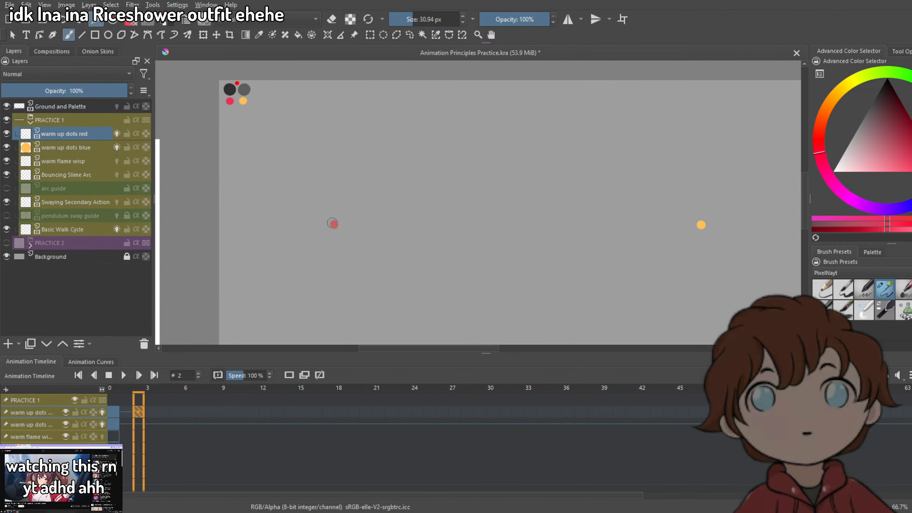
mouse_move(333, 224)
left_mouse_down()
mouse_move(376, 196)
mouse_move(338, 307)
mouse_move(472, 243)
mouse_move(382, 132)
mouse_move(543, 223)
mouse_move(504, 173)
left_mouse_up()
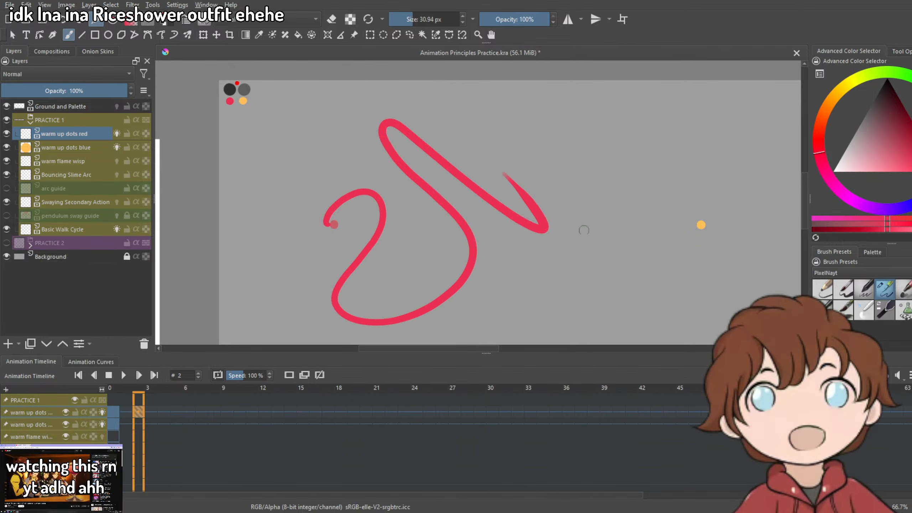
left_click_drag(444, 260, 400, 224)
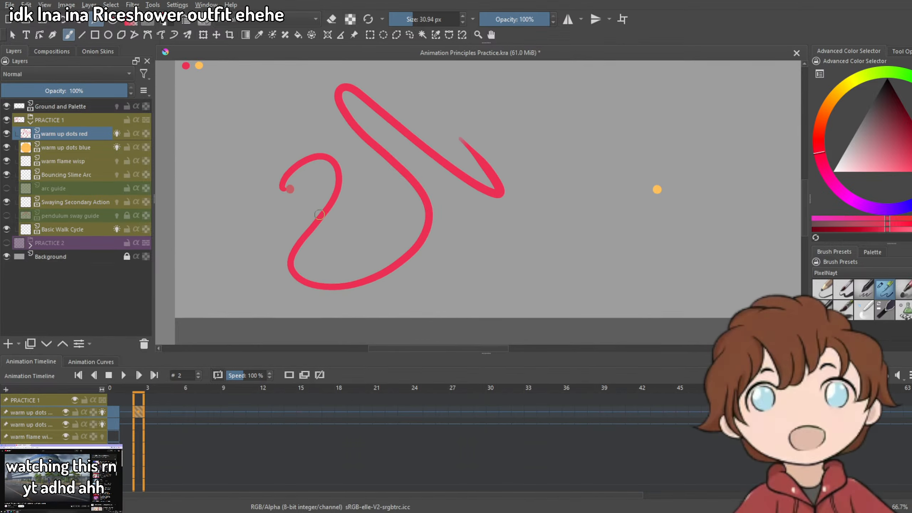
key("ctrl+z")
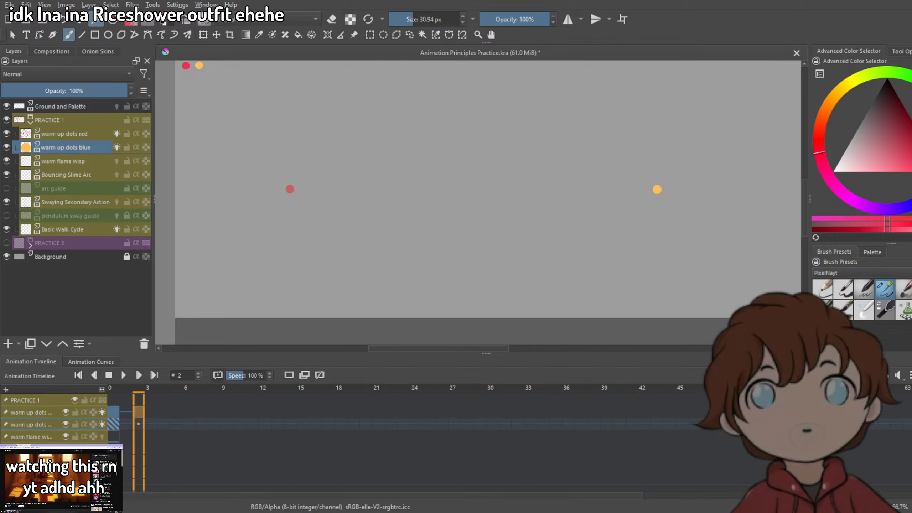
Add a new paint layer above warm flame wisp and choose a vivid purple as the brush colour.
left_click(32, 437)
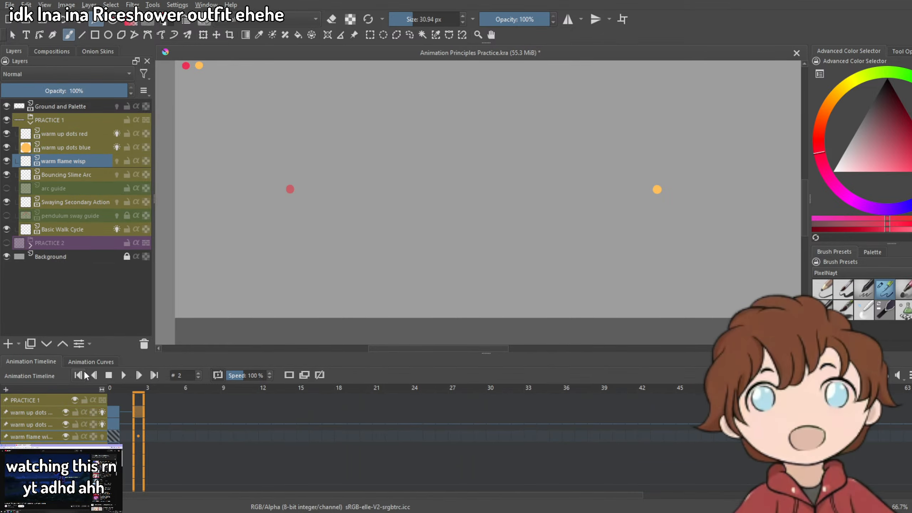
left_click(7, 344)
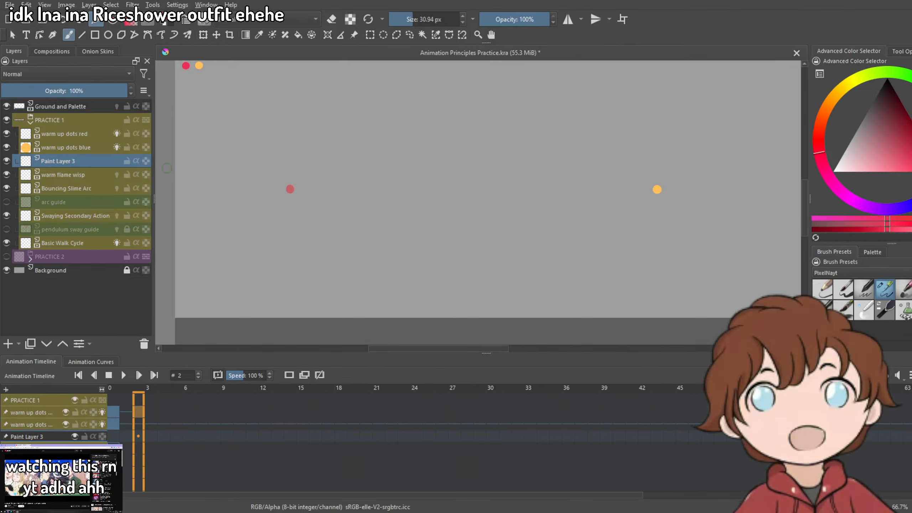
left_click_drag(414, 188, 399, 196)
left_click_drag(462, 198, 455, 206)
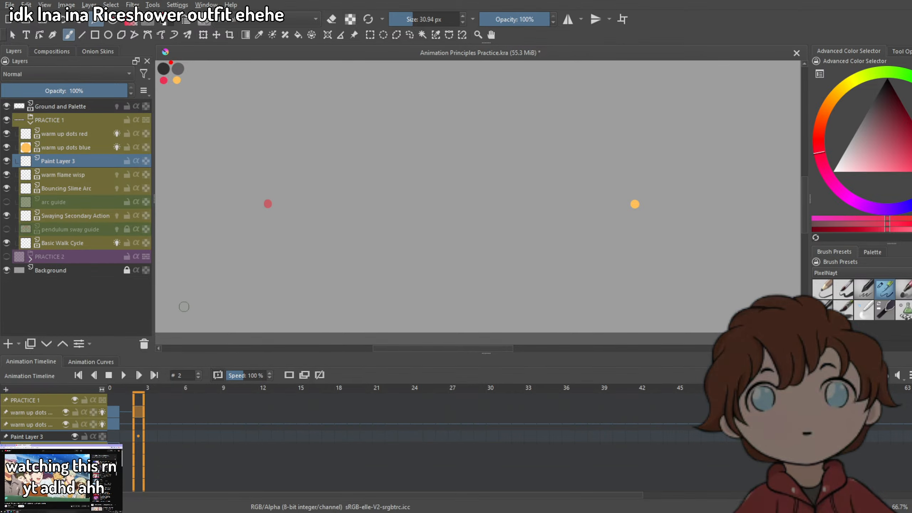
left_click(873, 207)
left_click_drag(875, 209, 883, 209)
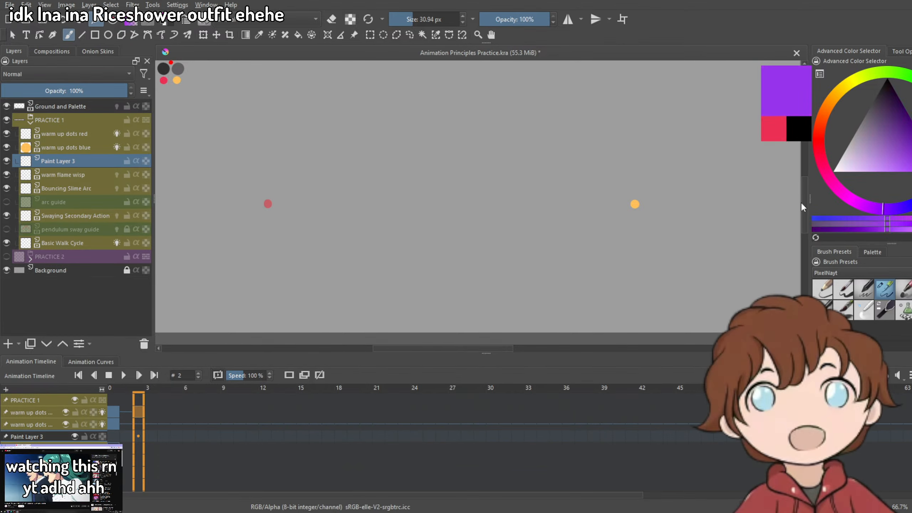
Try several winding purple paths starting at the red dot on the new layer and undo them.
mouse_move(265, 208)
left_mouse_down()
mouse_move(214, 210)
mouse_move(340, 247)
mouse_move(288, 174)
mouse_move(271, 267)
mouse_move(294, 169)
left_mouse_up()
key("ctrl+z")
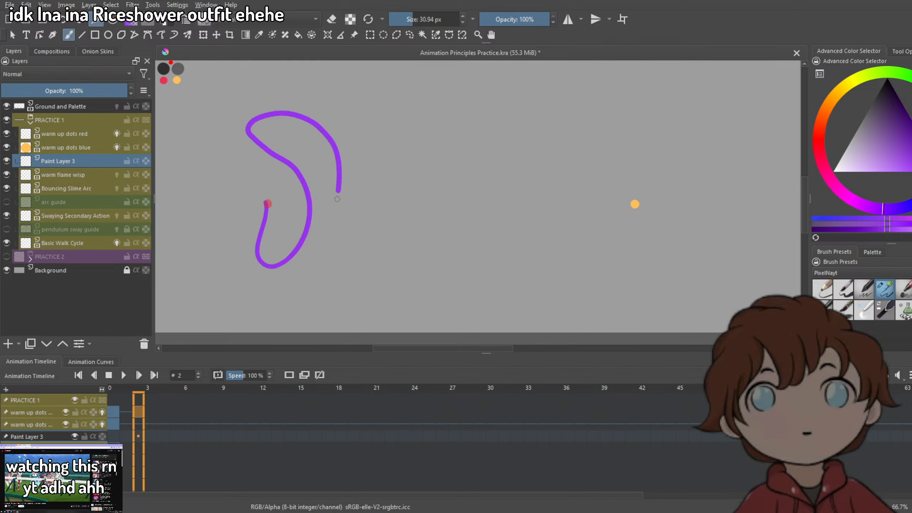
left_click_drag(337, 199, 423, 231)
key("ctrl+z")
mouse_move(257, 235)
left_mouse_down()
mouse_move(276, 170)
mouse_move(396, 175)
left_mouse_up()
key("ctrl+z")
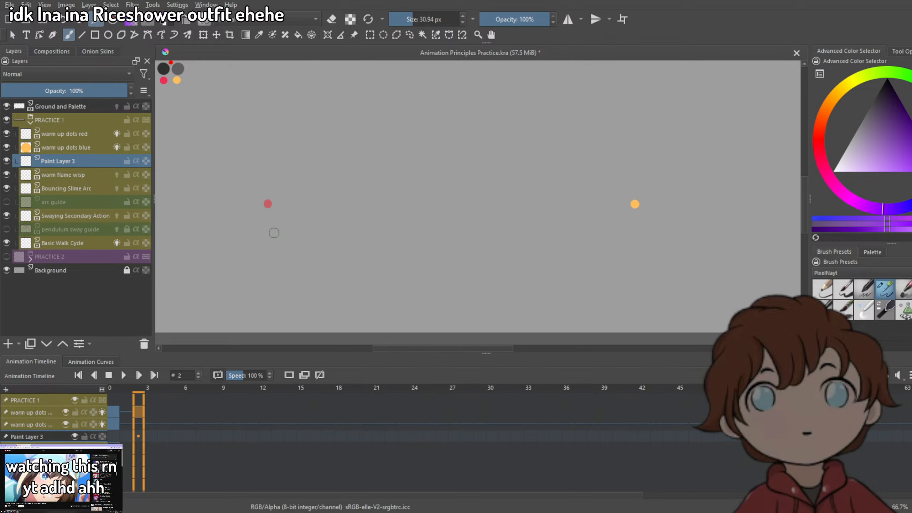
Draw winding purple paths from the red dot and from the yellow dot towards the canvas centre, undoing the first yellow-dot attempt.
mouse_move(268, 203)
left_mouse_down()
mouse_move(312, 267)
mouse_move(300, 100)
mouse_move(413, 177)
left_mouse_up()
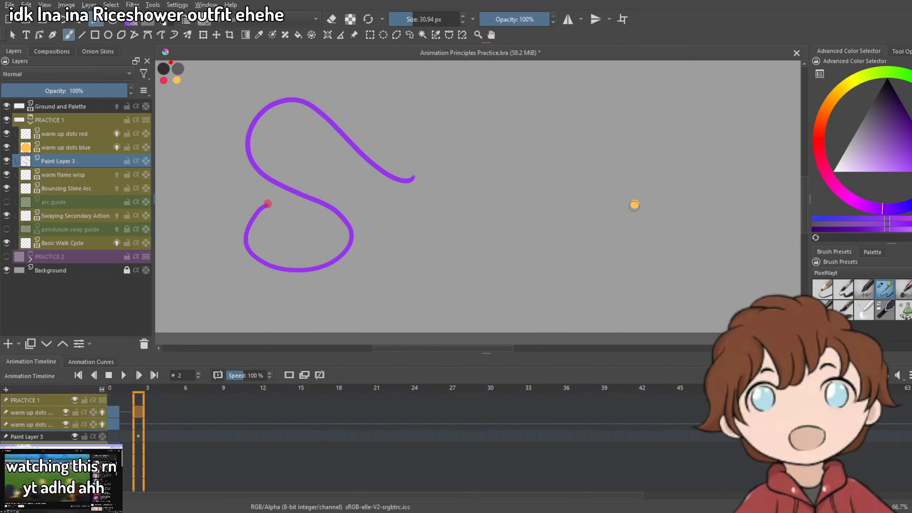
mouse_move(634, 205)
left_mouse_down()
mouse_move(579, 274)
mouse_move(547, 180)
mouse_move(633, 120)
left_mouse_up()
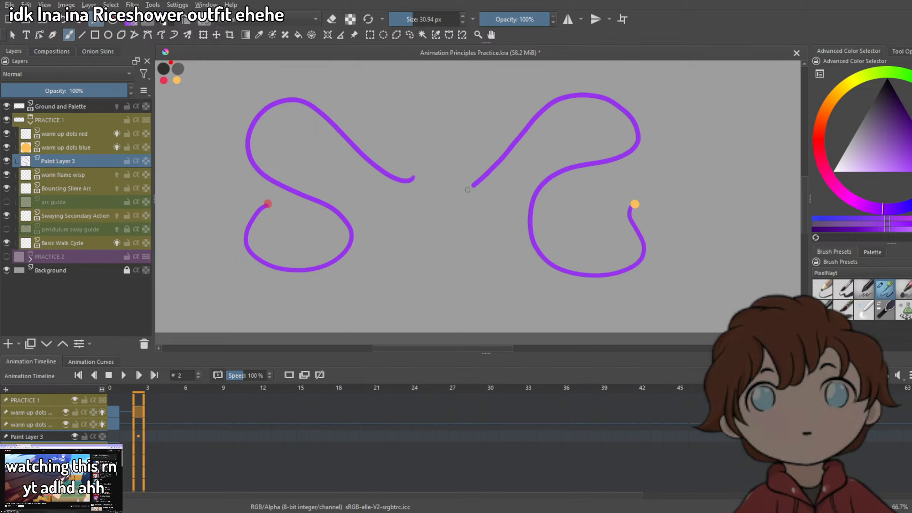
left_click_drag(468, 189, 413, 180)
key("ctrl+z")
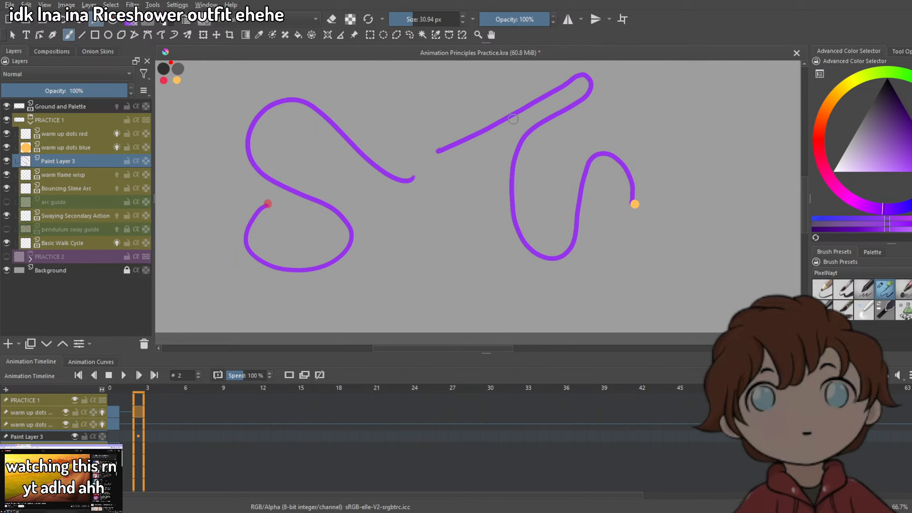
Erase the inner end of the purple path that starts at the yellow dot and switch back to painting.
left_click_drag(526, 168, 480, 215)
scroll(525, 209, "down", 3)
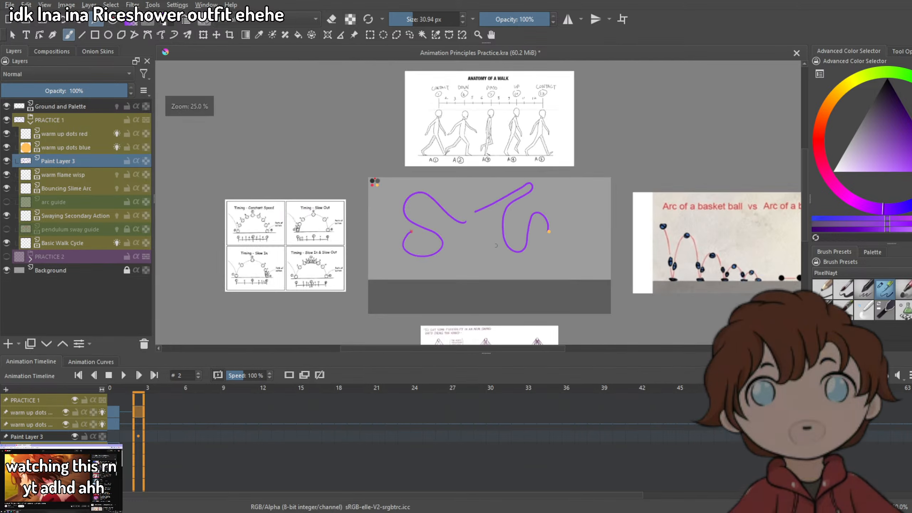
scroll(481, 213, "up", 4)
scroll(477, 211, "up", 2)
scroll(478, 160, "down", 2)
key("e")
mouse_move(454, 144)
left_mouse_down()
mouse_move(436, 153)
mouse_move(545, 105)
left_mouse_up()
key("e")
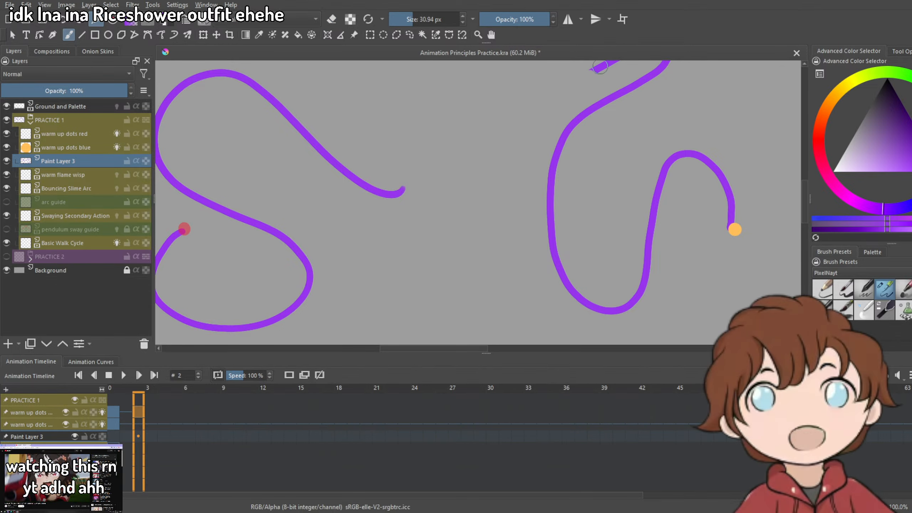
Draw the yellow-dot path's straight final run and a burst of short strokes at the canvas centre, saving the document.
mouse_move(600, 67)
left_mouse_down()
mouse_move(428, 189)
mouse_move(403, 162)
mouse_move(403, 209)
left_mouse_up()
scroll(442, 195, "down", 3)
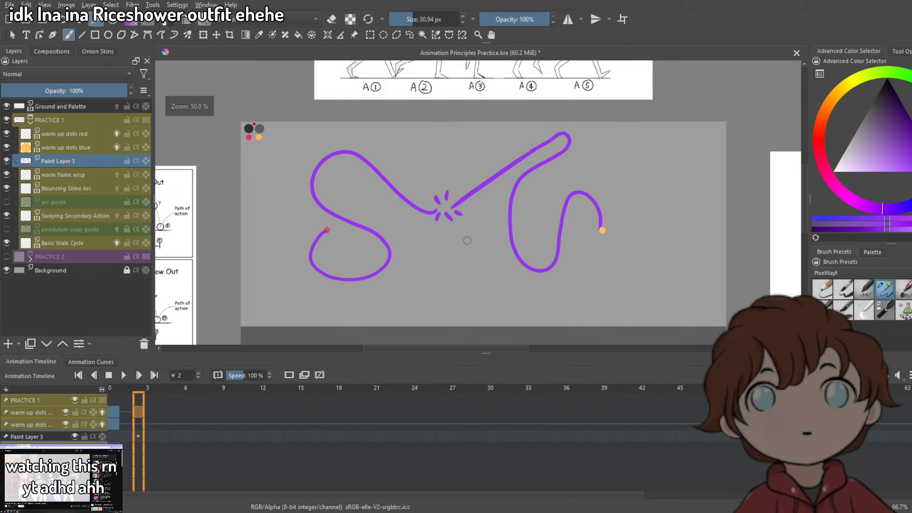
scroll(442, 195, "up", 2)
left_click_drag(487, 195, 477, 215)
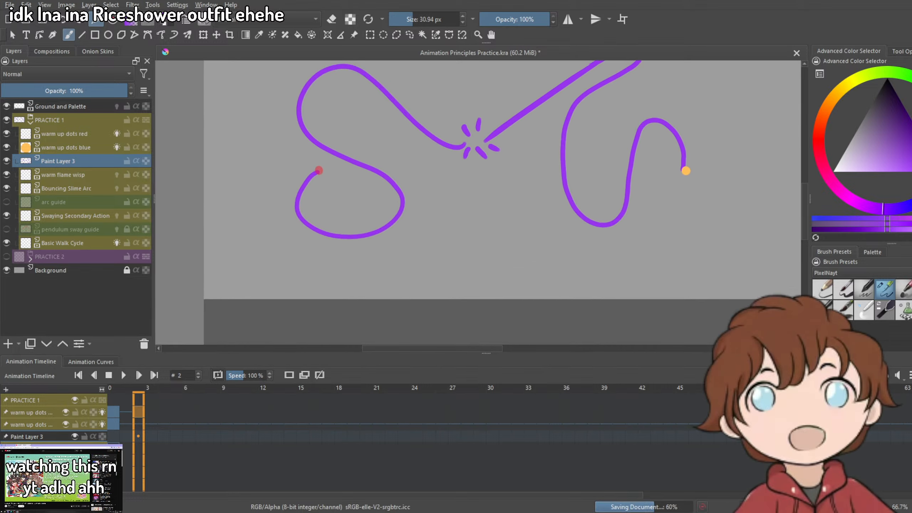
key("ctrl+s")
Return to frame 0 and lower the opacity of the purple guide path layer to 26%.
left_click(115, 410)
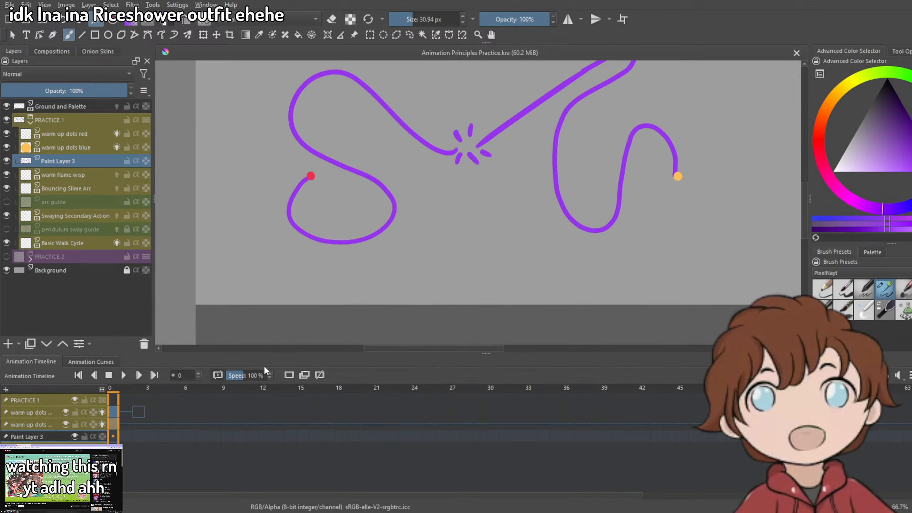
left_click_drag(320, 233, 356, 248)
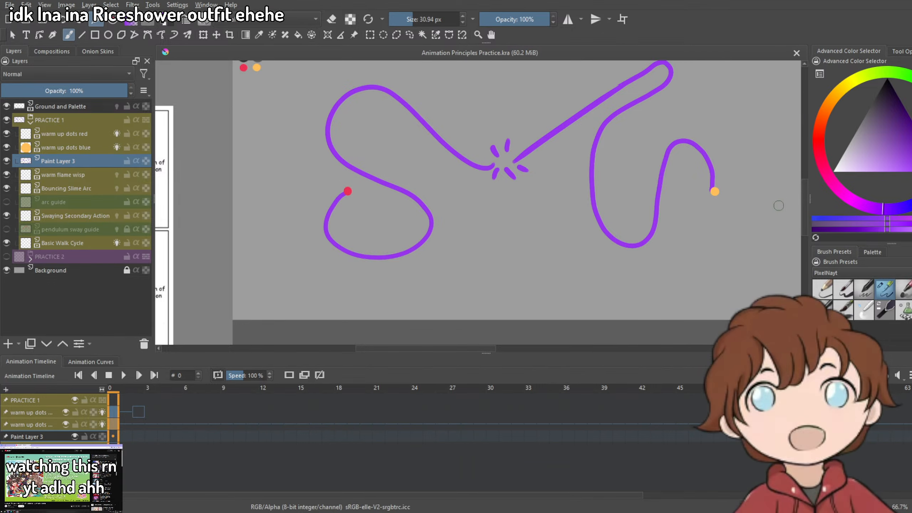
left_click_drag(575, 195, 596, 200)
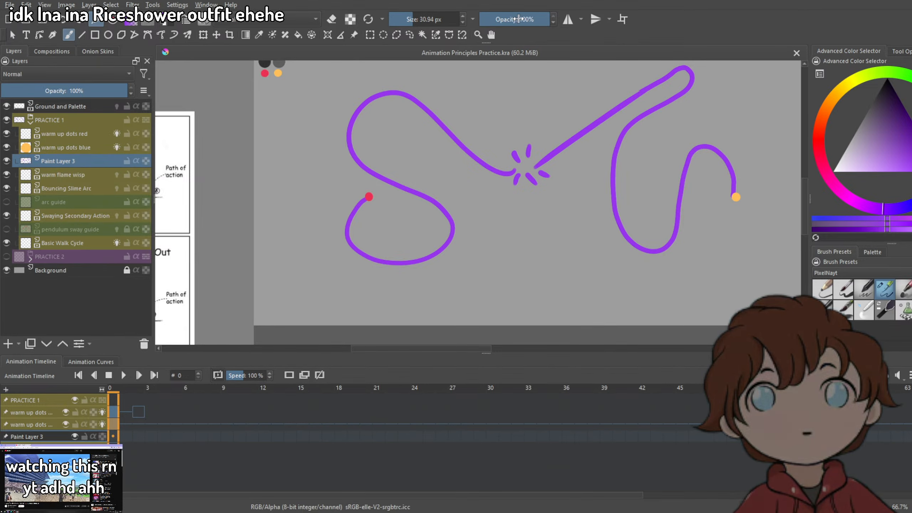
left_click(34, 91)
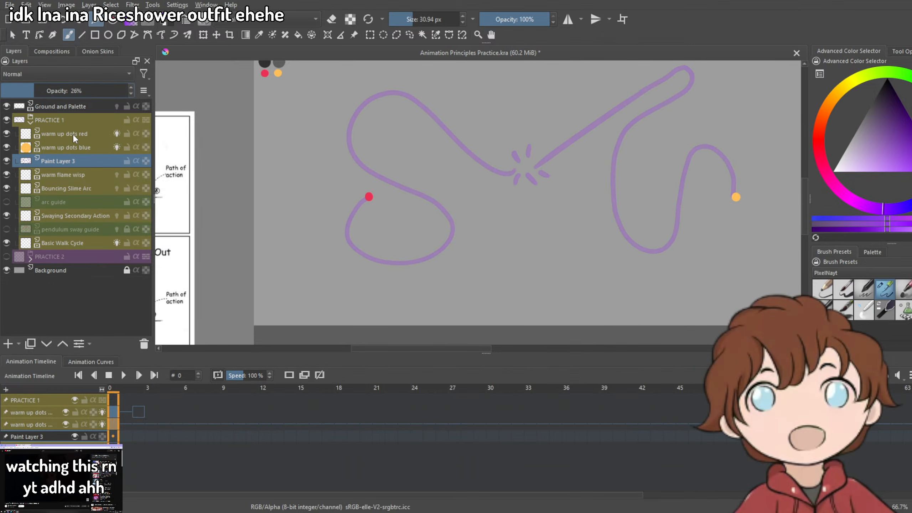
Sample the dot's red and paint a red dot a little along the path on frame 2 of warm up dots red.
scroll(501, 225, "down", 2)
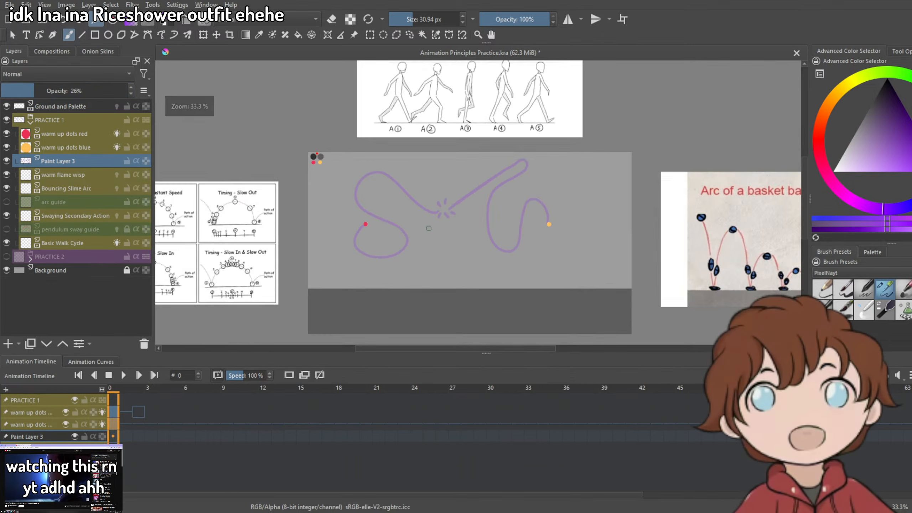
scroll(321, 230, "up", 3)
left_click(135, 411)
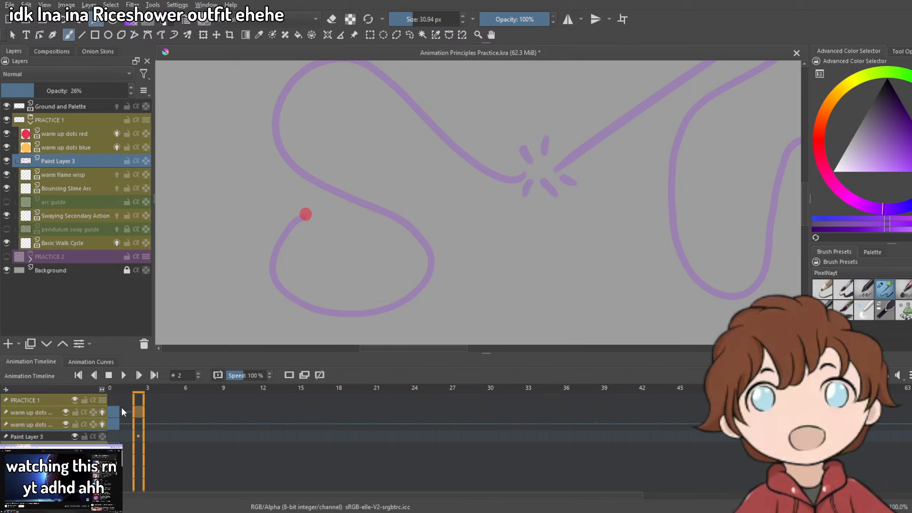
left_click(283, 242)
key("ctrl+z")
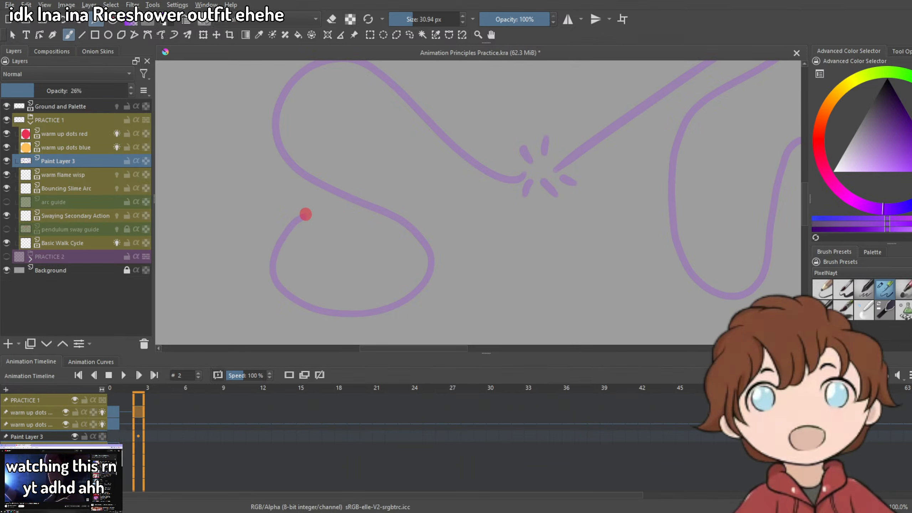
key("p")
left_click_drag(357, 156, 463, 283)
left_click(257, 157)
left_click_drag(386, 224, 364, 86)
key("b")
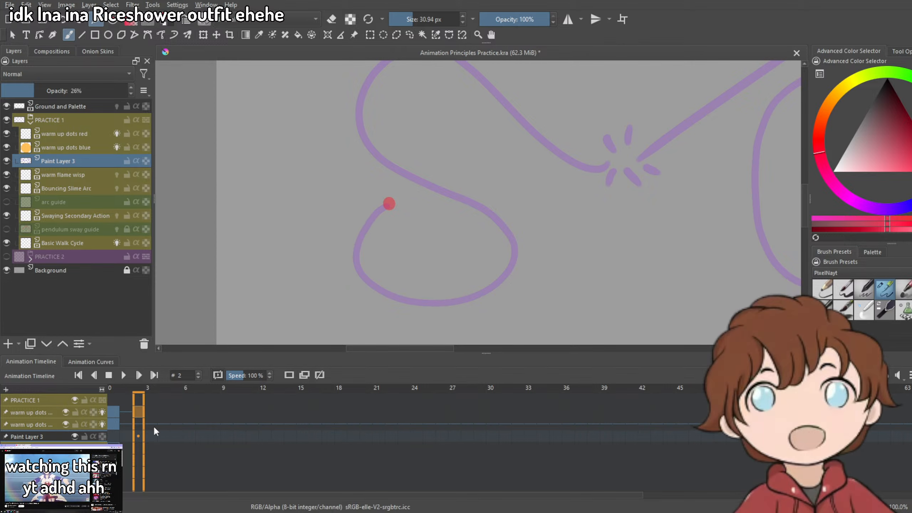
left_click(36, 414)
left_click(366, 230)
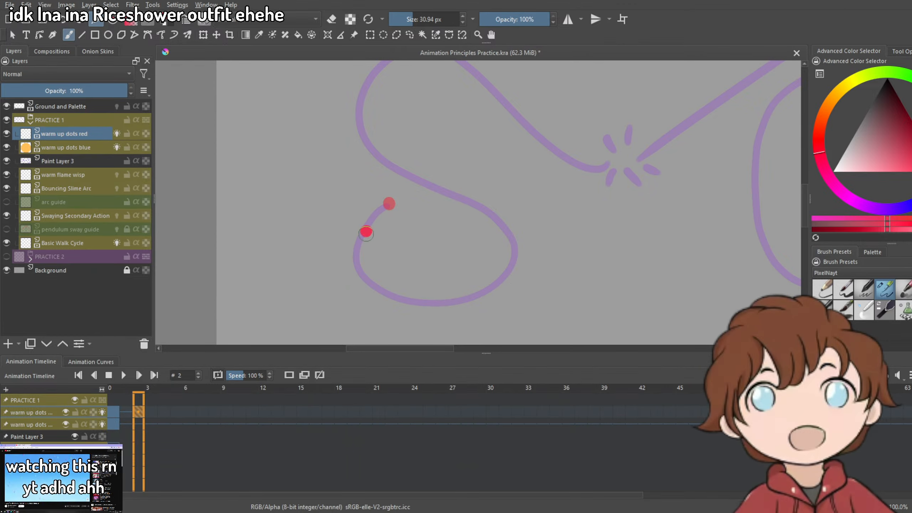
Paint the next red dot further along the path on frame 4, undoing the first placement and moving it closer to the previous dot.
left_click(164, 413)
left_click(362, 267)
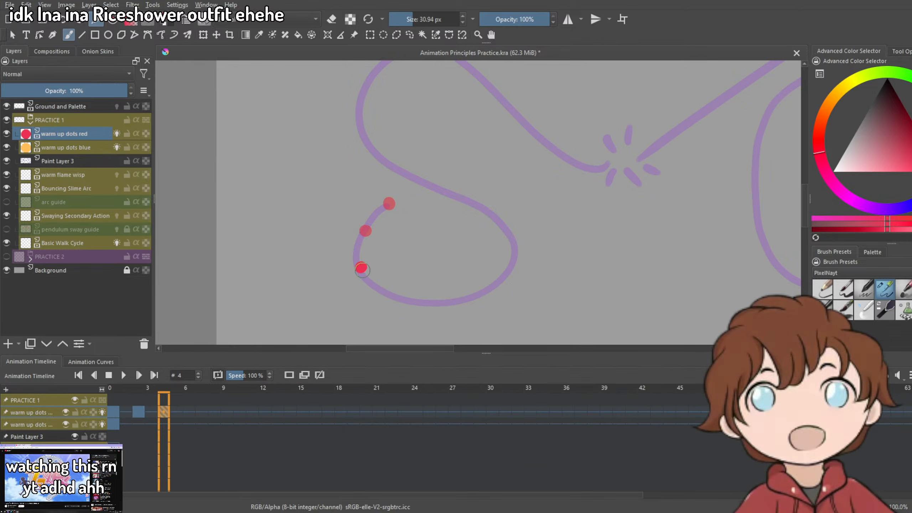
left_click(356, 250)
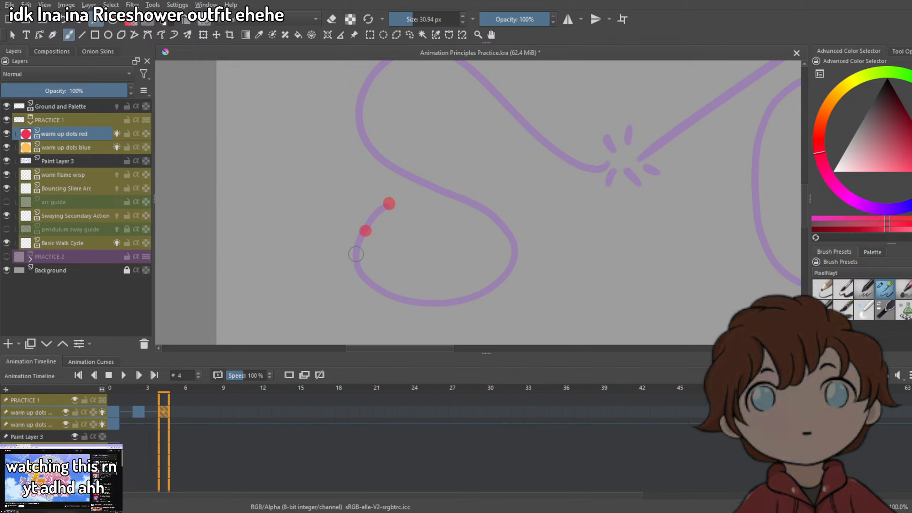
left_click(356, 255)
key("ctrl+z")
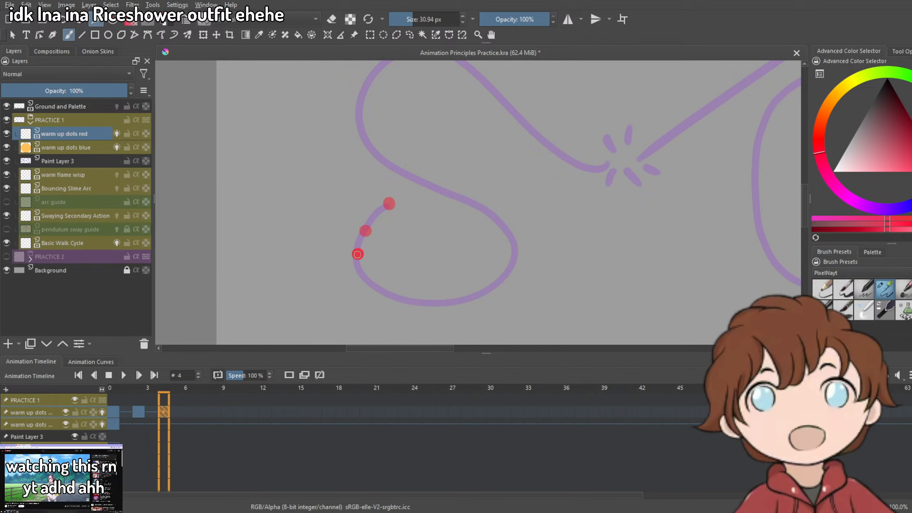
Scrub through the red dot frames and play back frames 0 to 5 to check the motion.
left_click(100, 413)
left_click(100, 413)
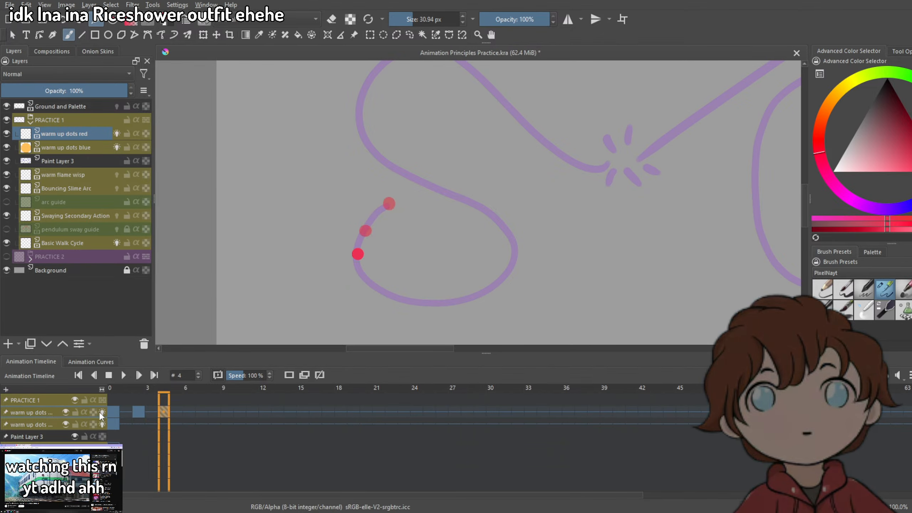
left_click(140, 394)
left_click_drag(140, 394, 114, 399)
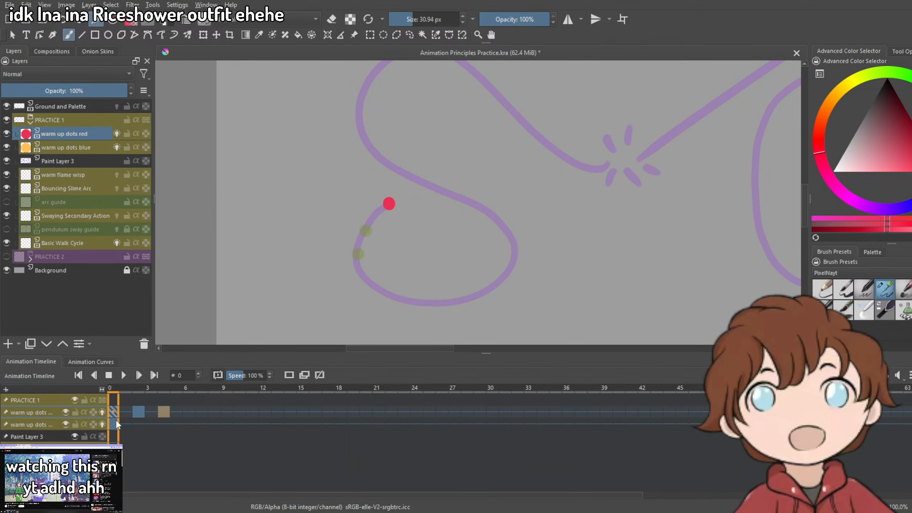
left_click(181, 413)
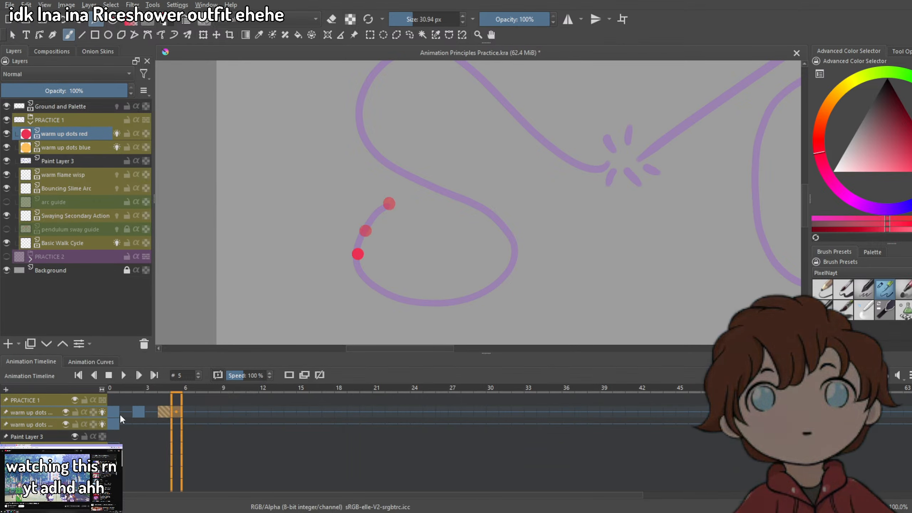
left_click(117, 414)
left_click(174, 413, "shift")
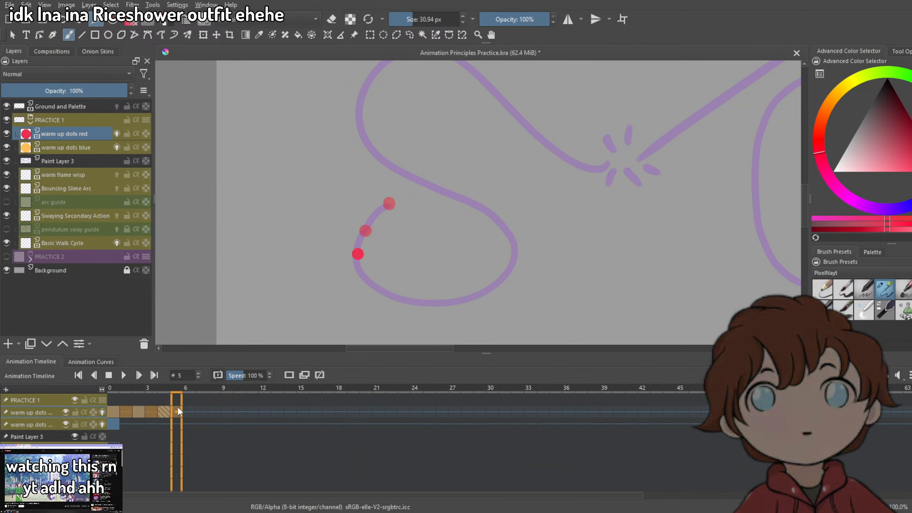
left_click(123, 375)
left_click(122, 375)
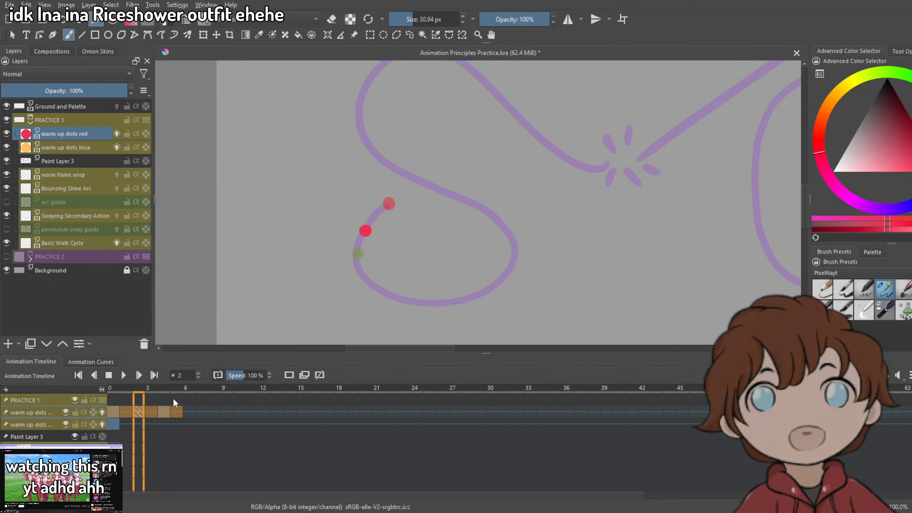
Repaint the red dots on frames 2 and 4 closer to the starting dot along the path, erasing their old placements.
left_click(357, 254)
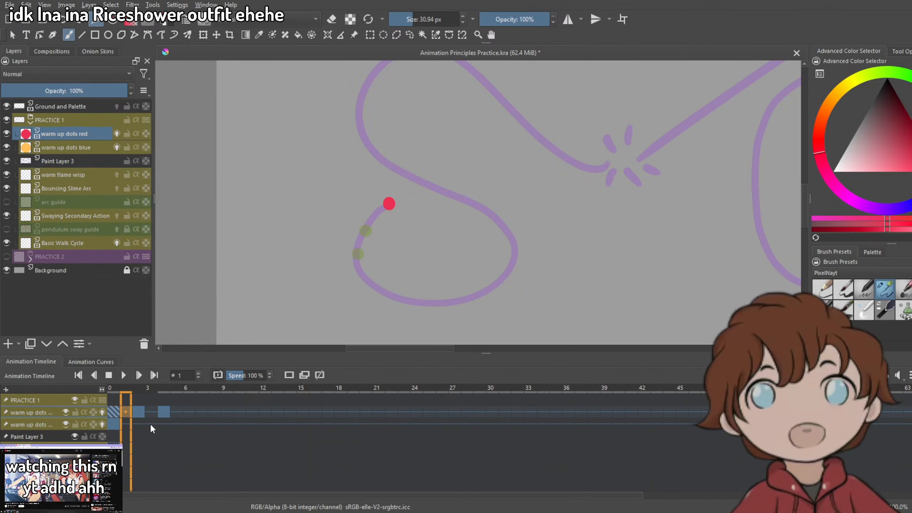
left_click(126, 412)
left_click(141, 414)
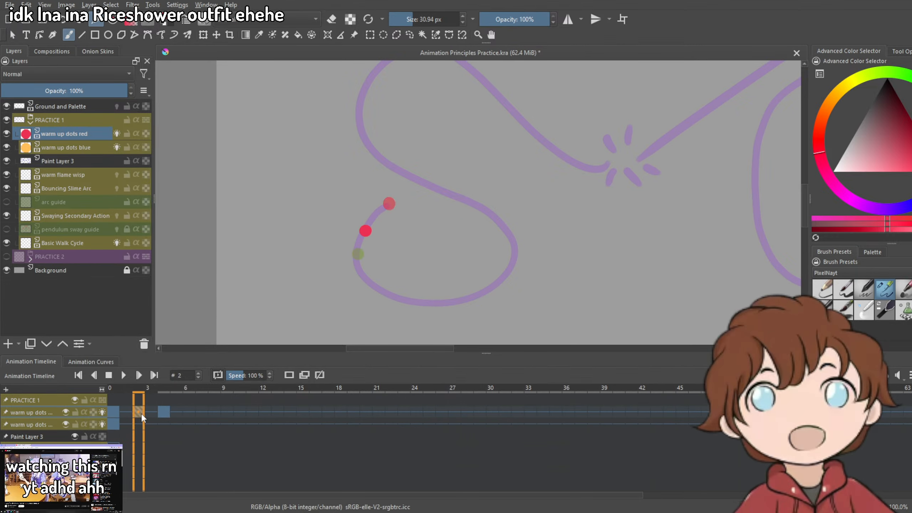
left_click(377, 212)
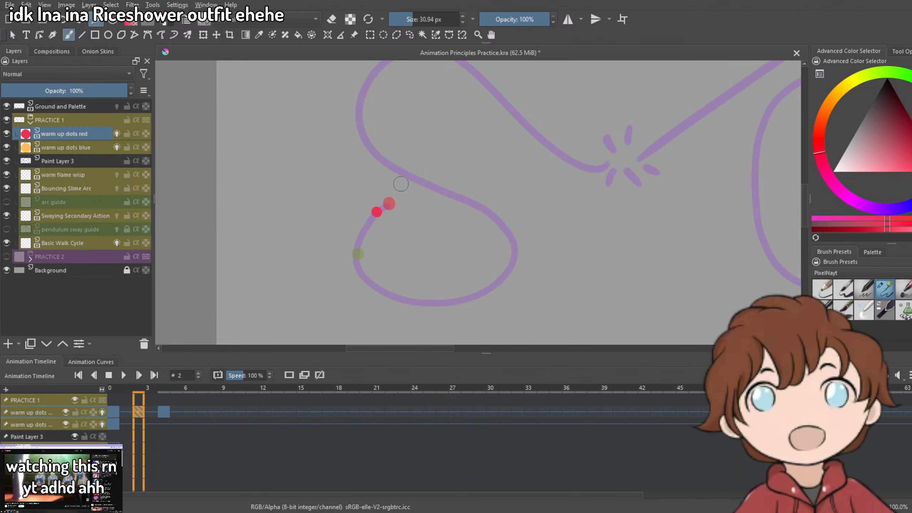
key("Right")
key("Right")
key("e")
left_click(354, 257)
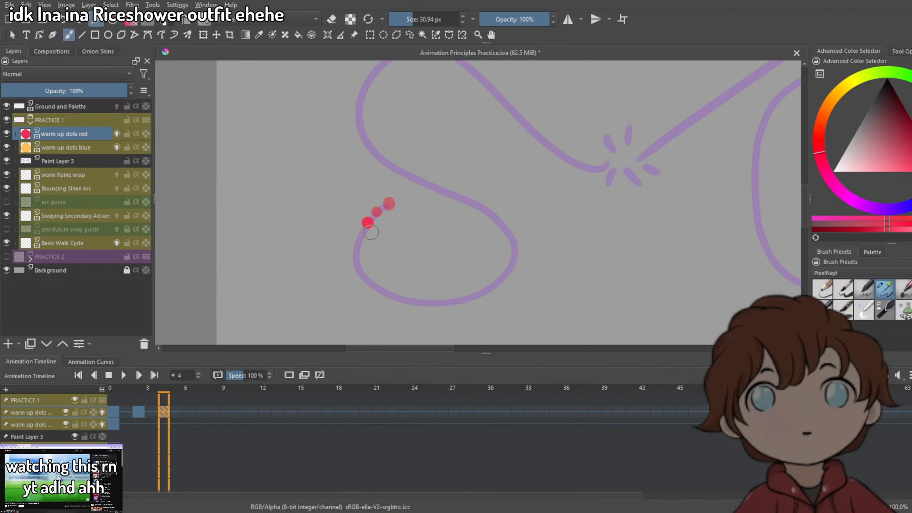
Examine the timing reference charts beside the canvas and compare their slow-in and slow-out spacing with the red dots.
scroll(371, 232, "down", 4)
scroll(372, 232, "up", 2)
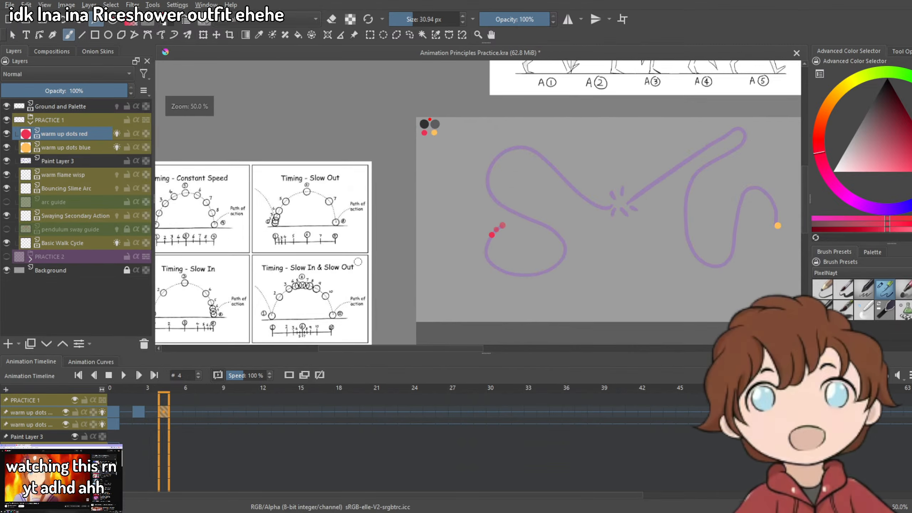
scroll(353, 238, "down", 2)
scroll(282, 259, "up", 4)
scroll(471, 248, "down", 3)
scroll(551, 218, "up", 1)
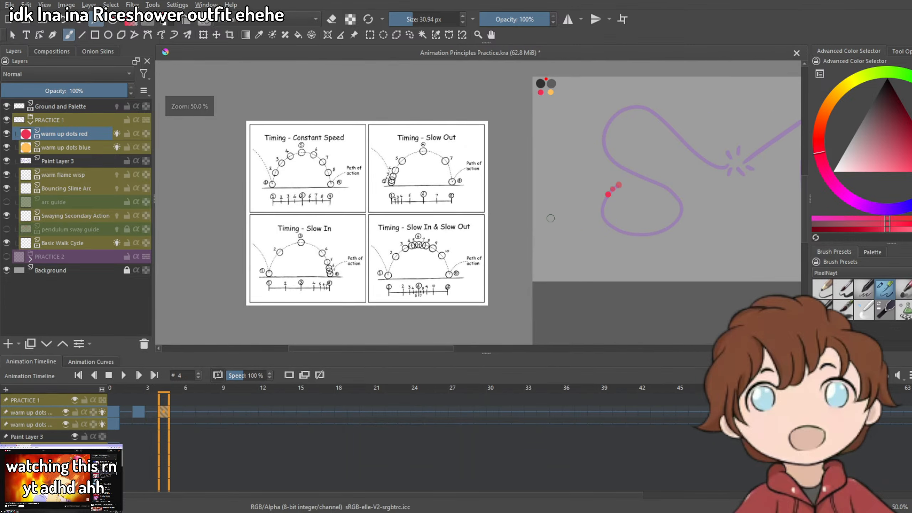
scroll(550, 218, "up", 1)
scroll(551, 218, "down", 2)
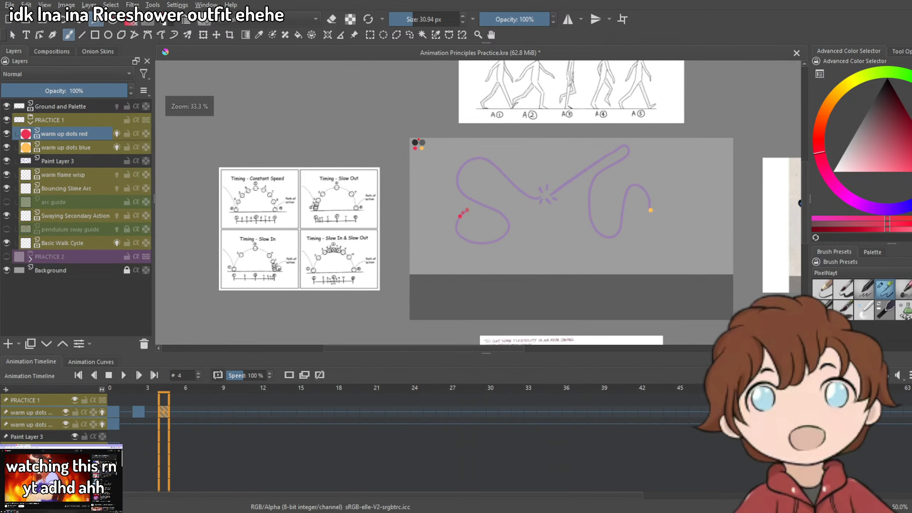
scroll(467, 210, "up", 5)
scroll(427, 248, "down", 3)
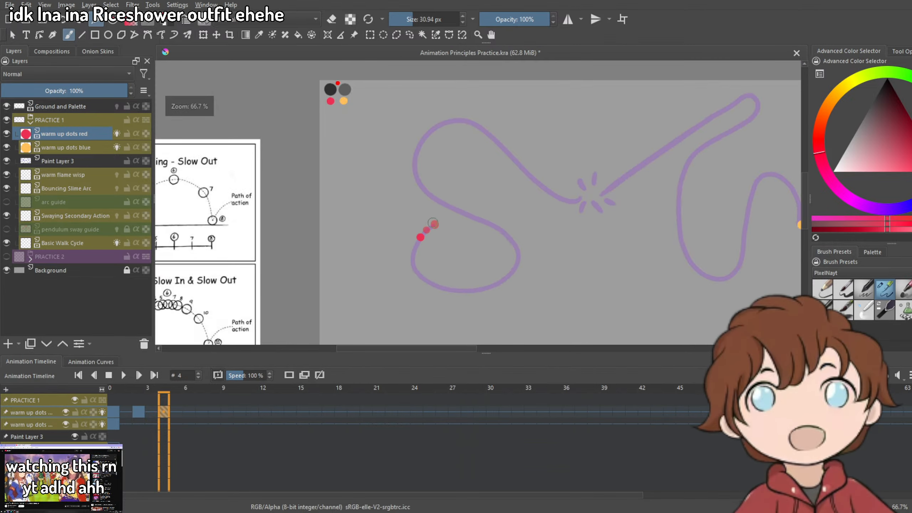
Set a purple brush to 13.91 px and try a tick mark across the path on the red dot layer, undoing it.
scroll(437, 244, "up", 2)
mouse_move(448, 142)
left_mouse_down()
mouse_move(414, 224)
mouse_move(533, 285)
mouse_move(509, 240)
mouse_move(513, 128)
mouse_move(535, 139)
mouse_move(561, 218)
mouse_move(549, 77)
left_mouse_up()
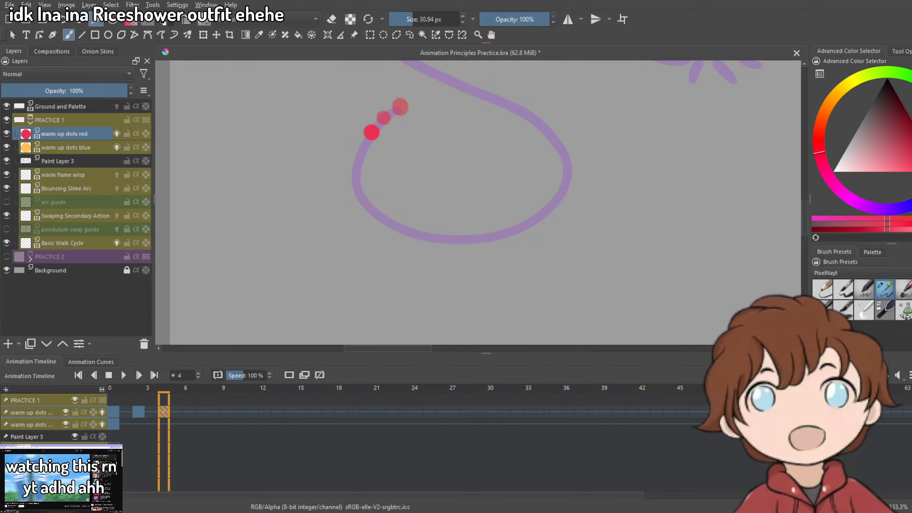
left_click_drag(489, 235, 541, 254)
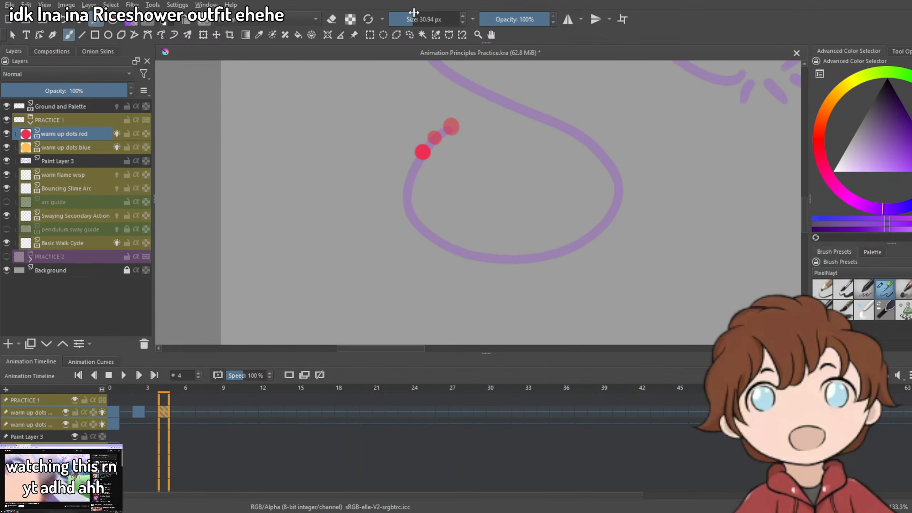
left_click(407, 18)
left_click_drag(466, 172, 459, 208)
left_click_drag(418, 163, 446, 191)
key("ctrl+z")
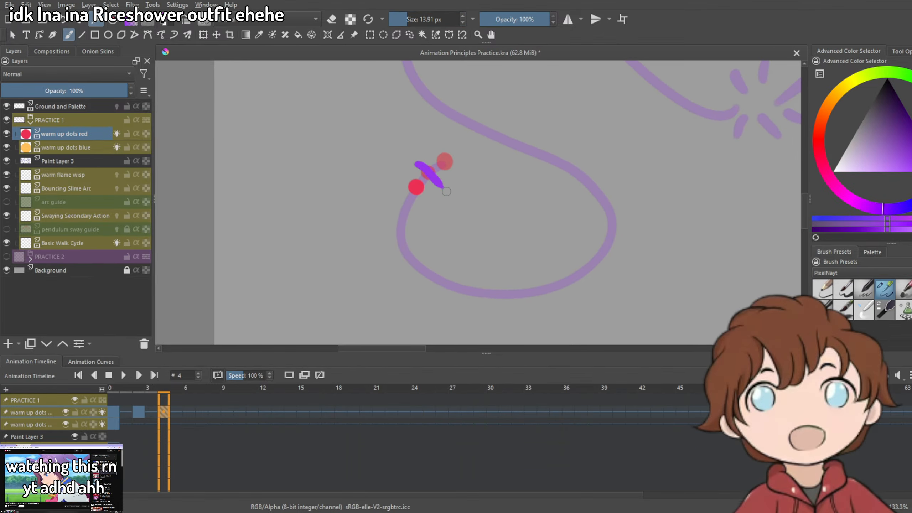
Select Paint Layer 3 and draw purple tick marks across the path from the starting red dot down the loop's left side.
left_click(79, 164)
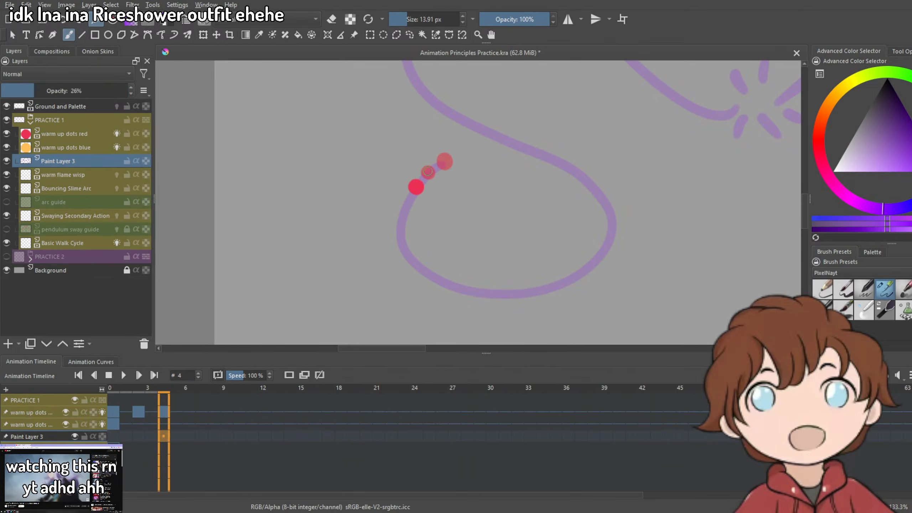
mouse_move(429, 144)
left_mouse_down()
mouse_move(456, 179)
mouse_move(426, 171)
mouse_move(439, 185)
left_mouse_up()
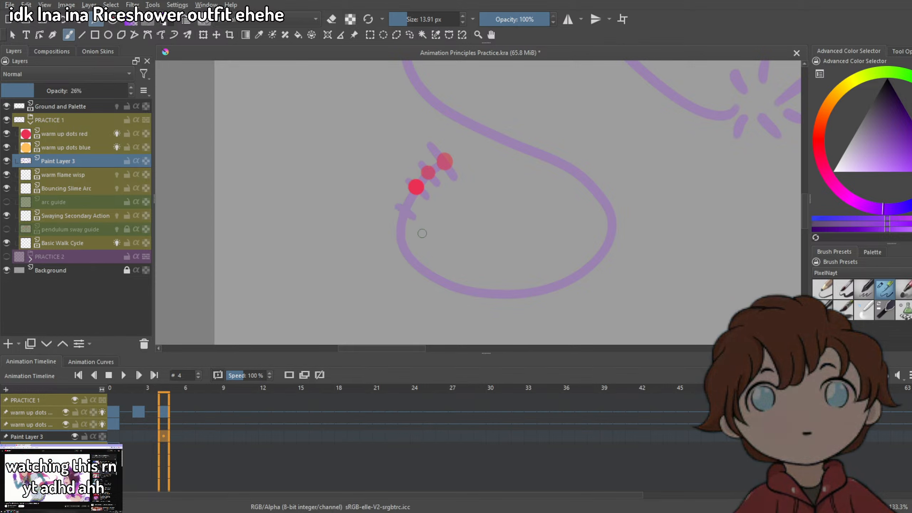
key("ctrl+z")
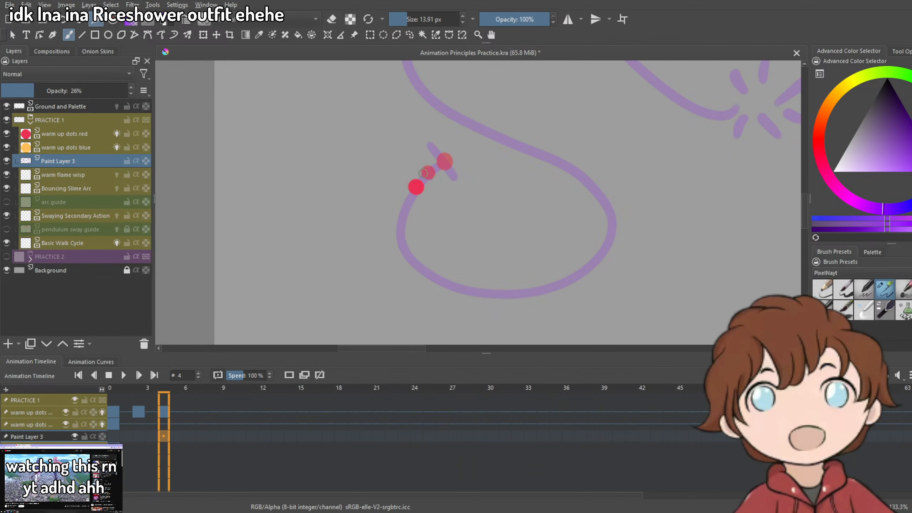
mouse_move(404, 177)
left_mouse_down()
mouse_move(425, 195)
mouse_move(409, 212)
left_mouse_up()
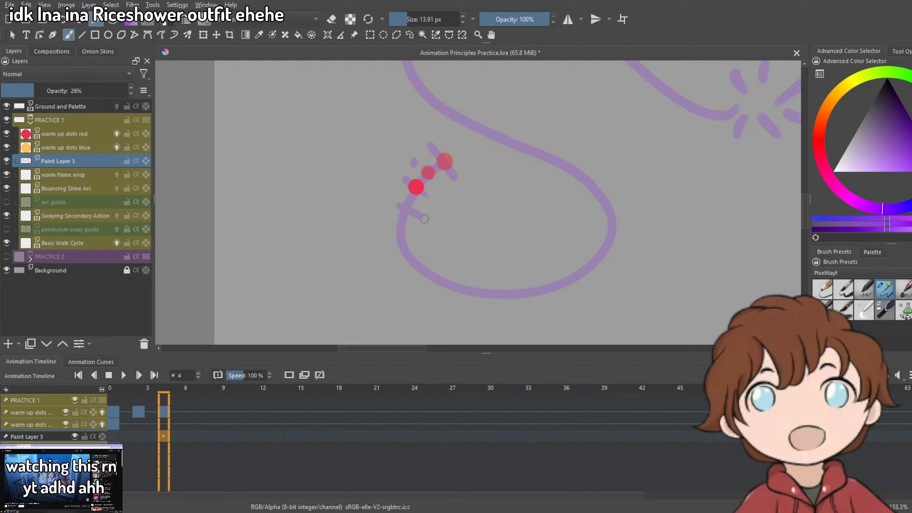
left_click_drag(394, 231, 422, 234)
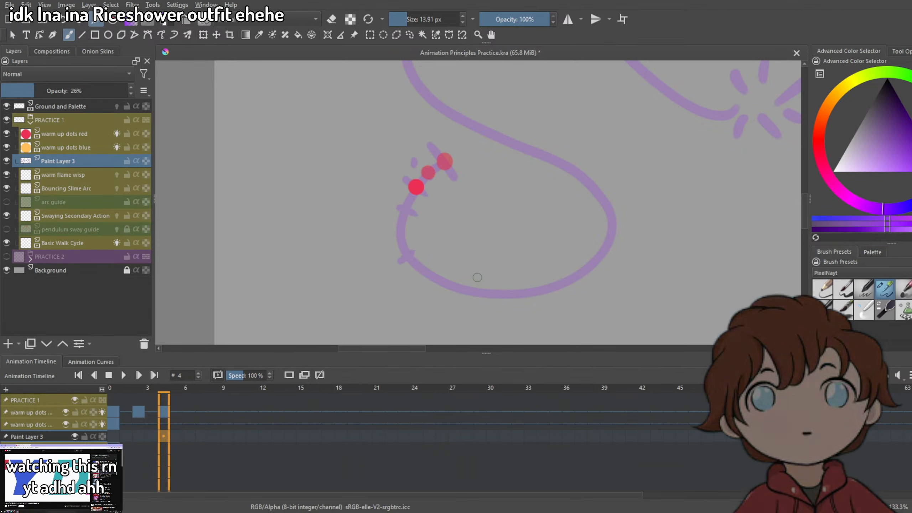
left_click_drag(478, 279, 473, 305)
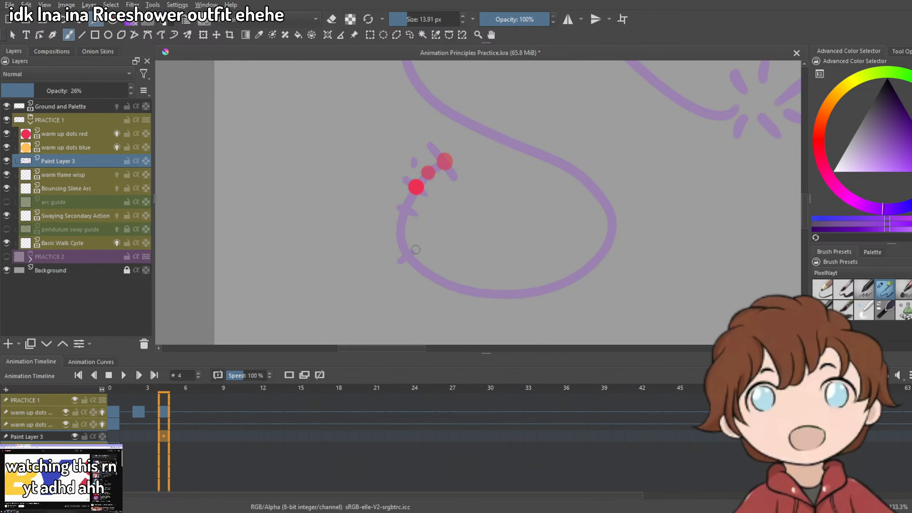
Add widely spaced tick marks at the bottom and lower right of the red path's loop, undoing stray strokes.
left_click_drag(448, 172, 424, 205)
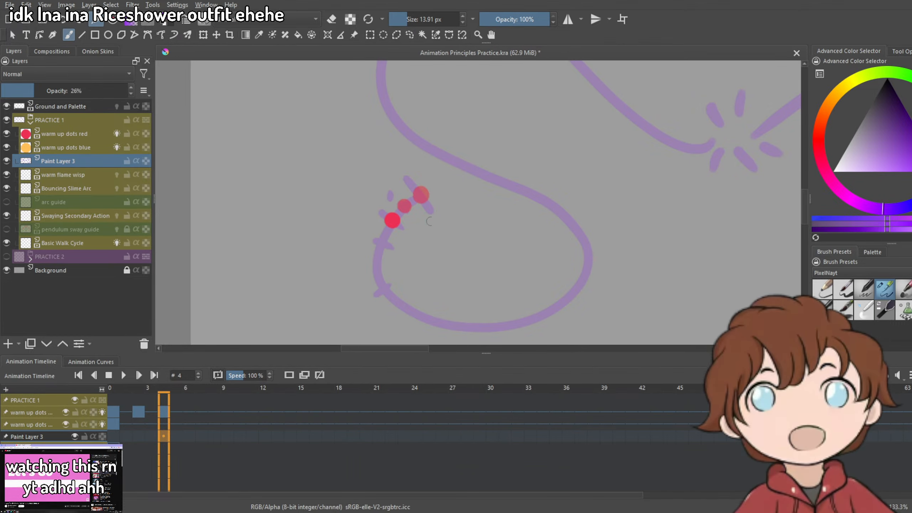
mouse_move(438, 301)
left_mouse_down()
mouse_move(399, 256)
mouse_move(394, 265)
left_mouse_up()
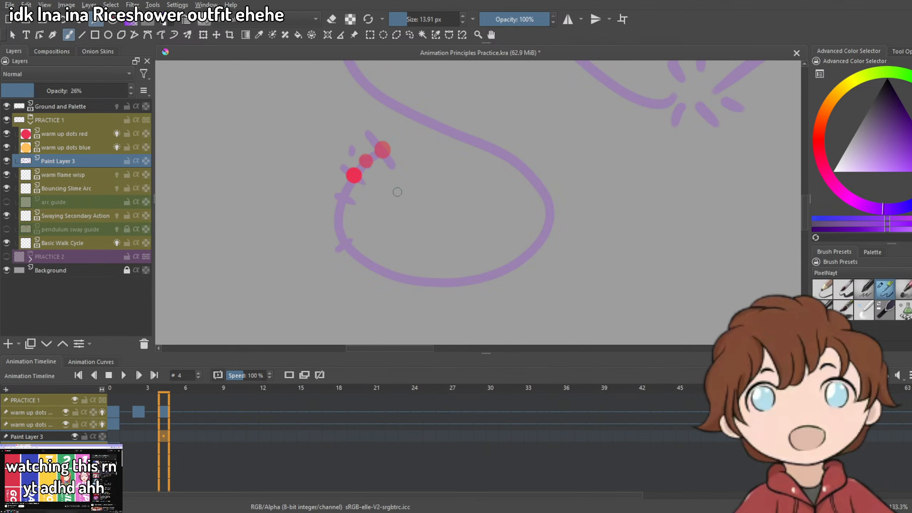
left_click_drag(395, 172, 358, 209)
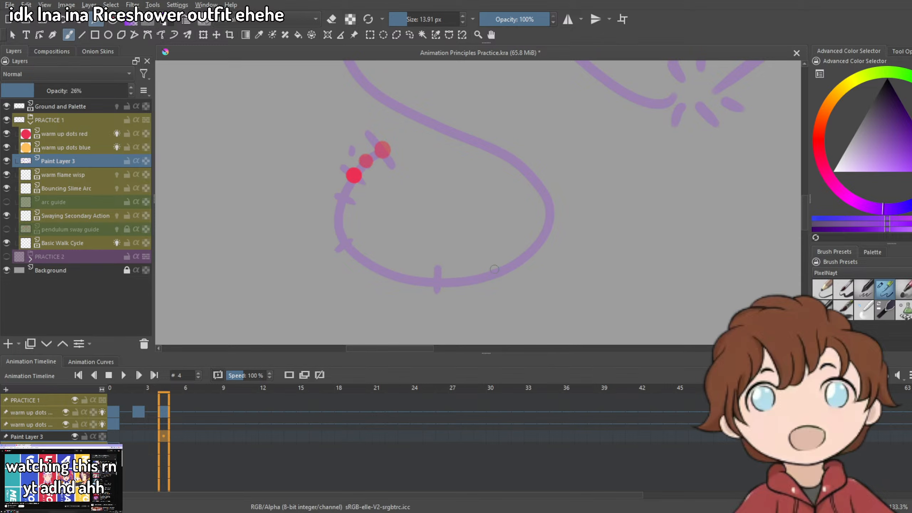
mouse_move(367, 228)
left_mouse_down()
mouse_move(494, 234)
mouse_move(372, 232)
mouse_move(427, 261)
mouse_move(528, 225)
left_mouse_up()
key("ctrl+z")
key("ctrl+z")
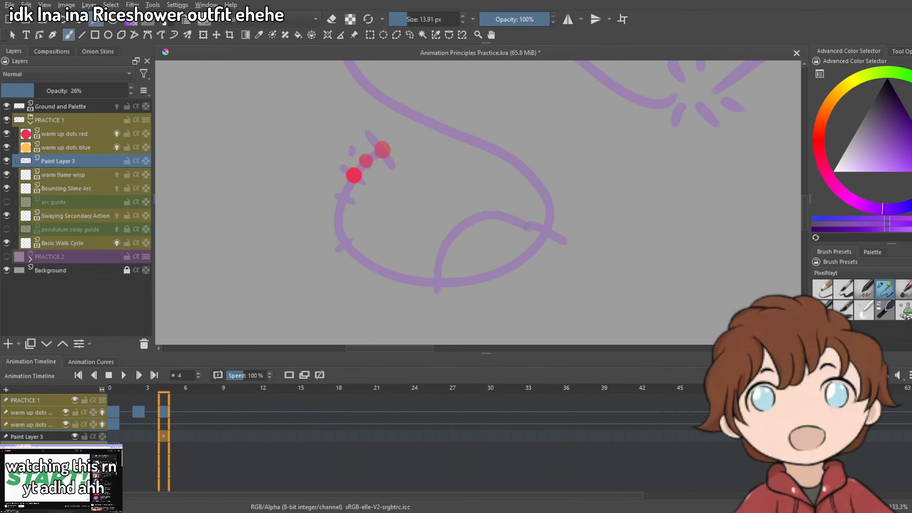
left_click_drag(489, 269, 431, 344)
key("ctrl+z")
left_click_drag(441, 254, 448, 250)
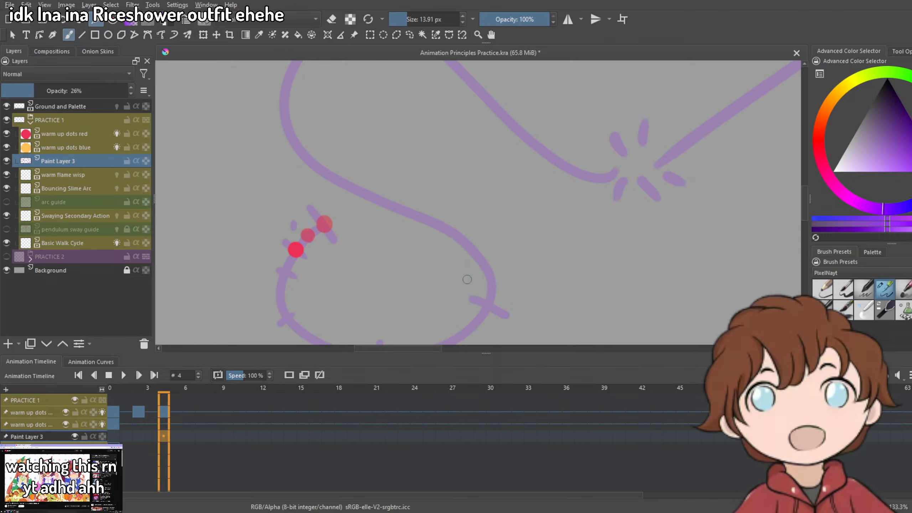
Draw closely spaced ticks up the loop's right side and a long tick where the path rises toward the upper bend.
left_click_drag(530, 281, 546, 204)
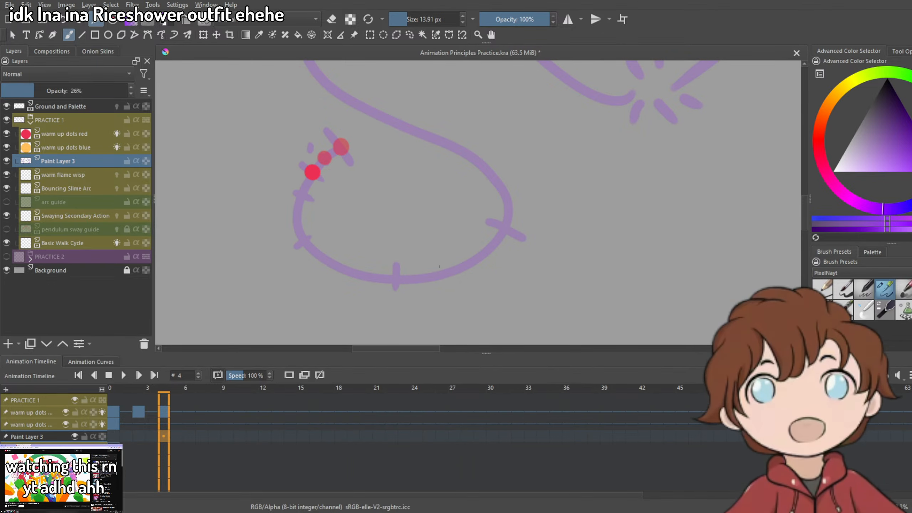
left_click_drag(495, 205, 520, 211)
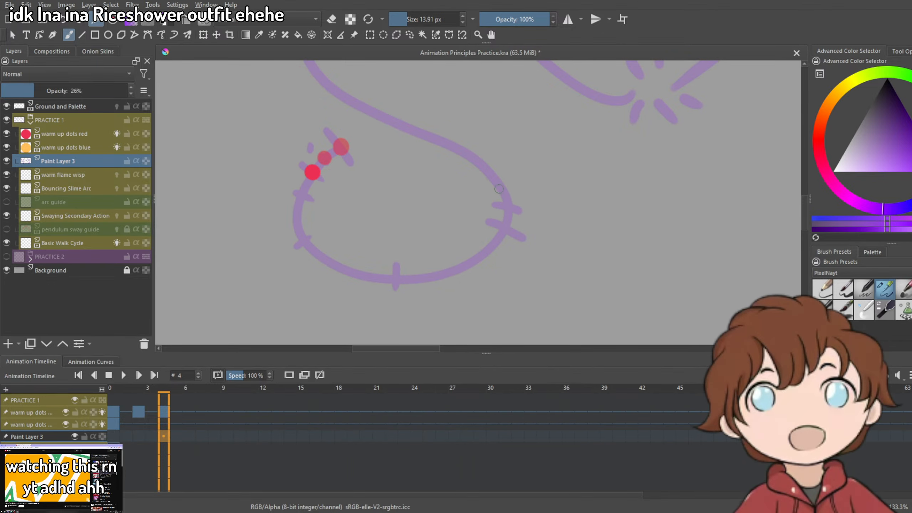
left_click_drag(491, 150, 506, 216)
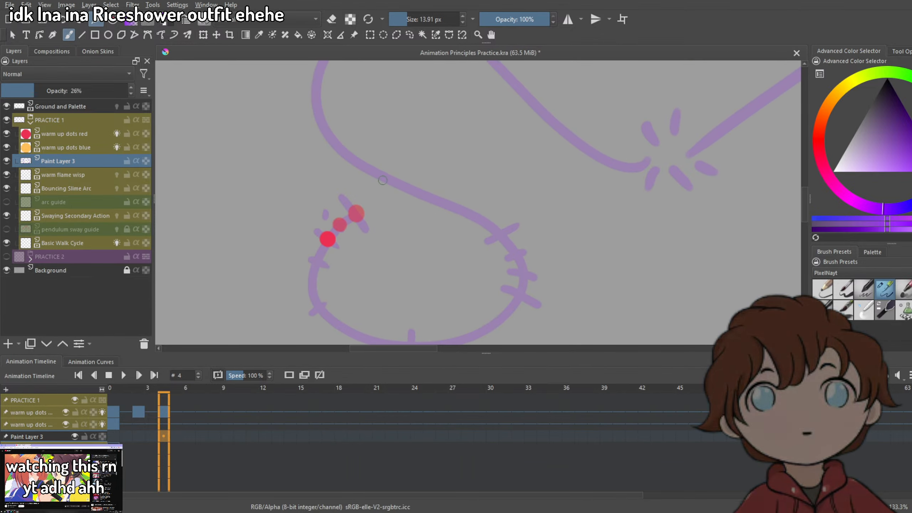
left_click_drag(380, 194, 402, 144)
scroll(399, 151, "up", 3)
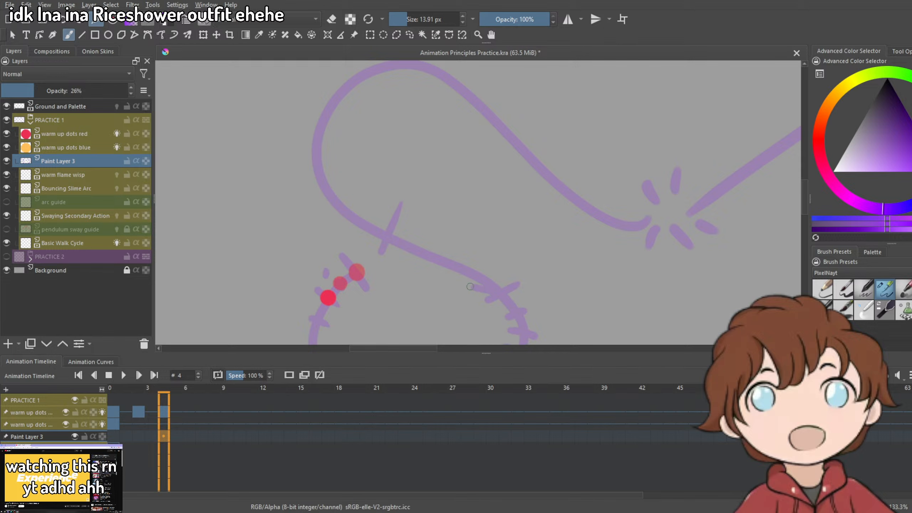
Draw clustered tick marks around the red path's upper bend and a wider-spaced one on the slope, undoing the stray curve.
mouse_move(470, 287)
left_mouse_down()
mouse_move(347, 127)
mouse_move(336, 147)
left_mouse_up()
key("ctrl+z")
mouse_move(316, 90)
left_mouse_down()
mouse_move(379, 139)
mouse_move(325, 96)
left_mouse_up()
scroll(399, 187, "up", 4)
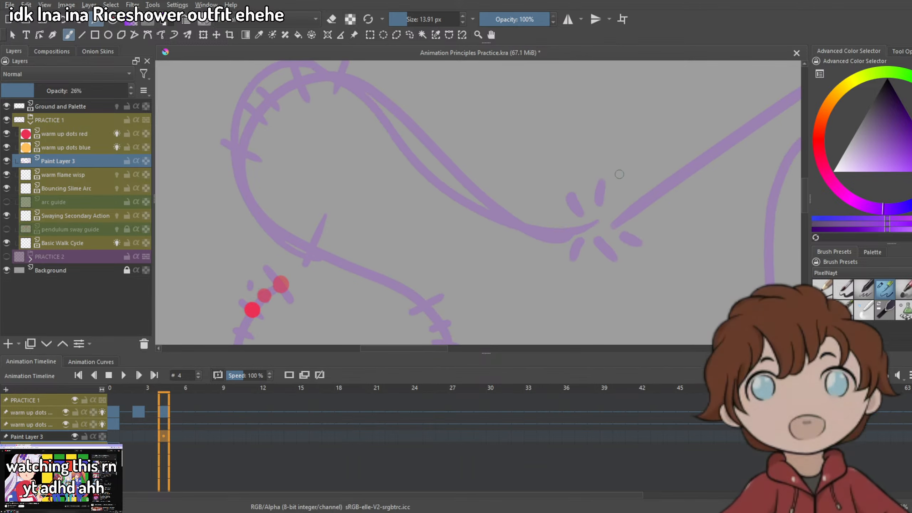
left_click_drag(521, 156, 490, 178)
left_click_drag(400, 146, 377, 167)
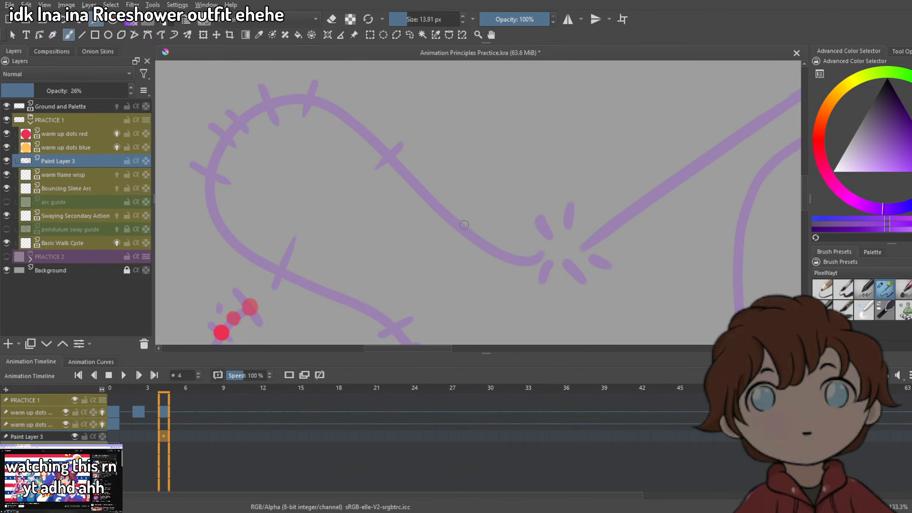
Finish the red path's spacing with tick marks along the lower slope up to the central impact burst.
left_click_drag(526, 239, 523, 282)
scroll(557, 270, "down", 3)
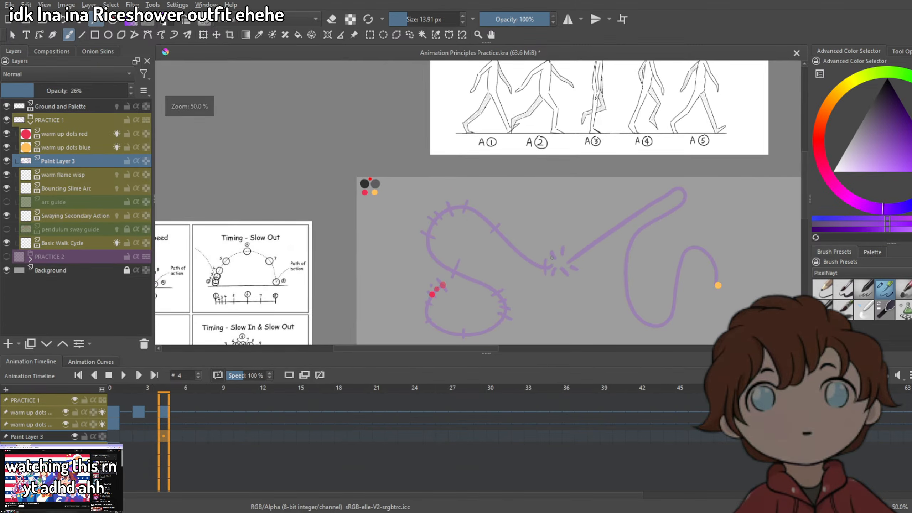
scroll(532, 270, "up", 2)
key("ctrl+z")
left_click_drag(526, 243, 509, 274)
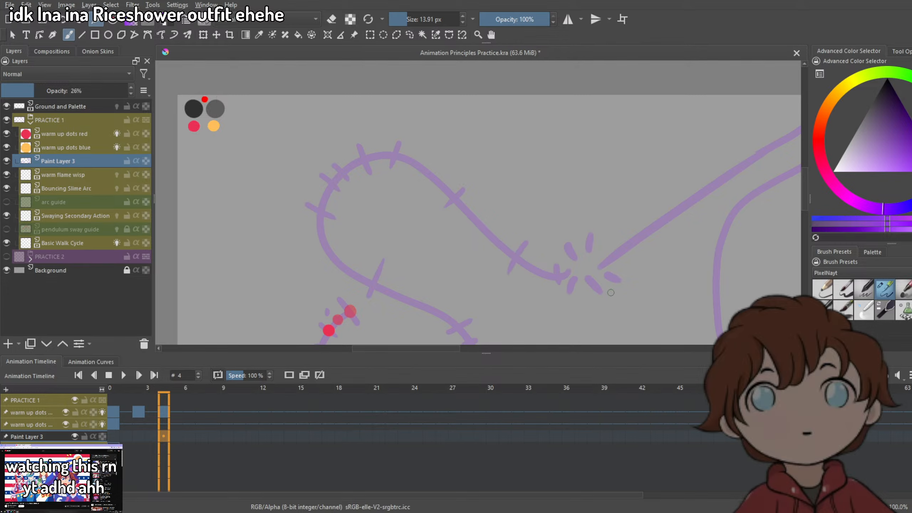
Mark the start of the yellow path with a tick through the yellow dot, undoing the trial ticks just above it.
left_click_drag(589, 273, 413, 161)
left_click_drag(645, 280, 505, 297)
mouse_move(583, 217)
left_mouse_down()
mouse_move(565, 151)
mouse_move(529, 142)
mouse_move(517, 194)
left_mouse_up()
key("ctrl+z")
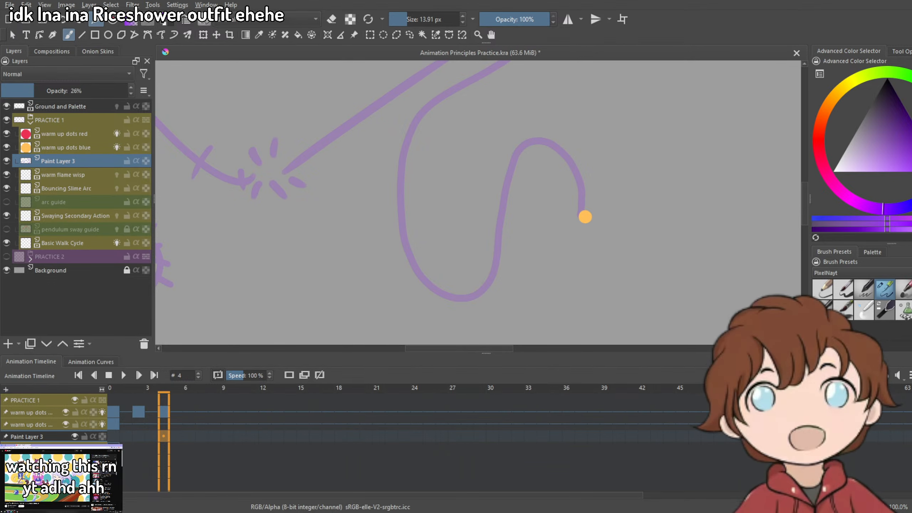
mouse_move(632, 241)
left_mouse_down()
mouse_move(679, 267)
mouse_move(640, 228)
left_mouse_up()
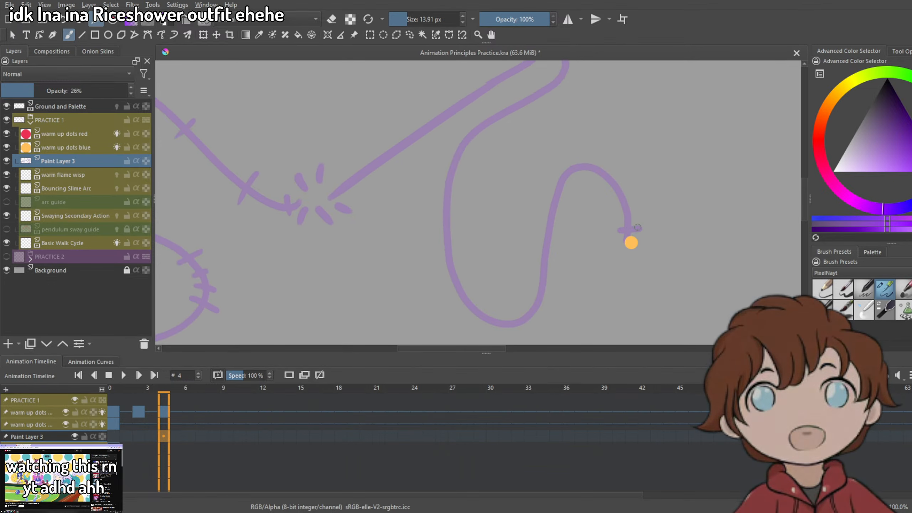
key("ctrl+z")
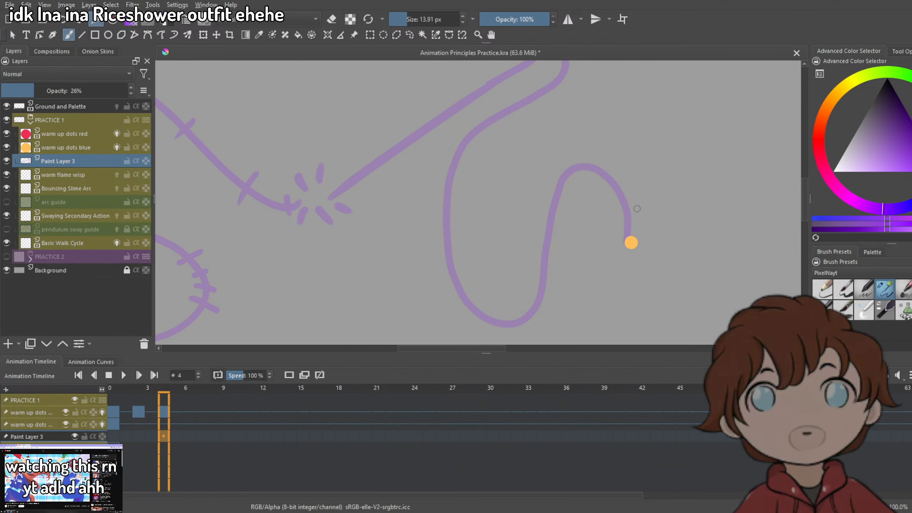
left_click_drag(621, 229, 640, 228)
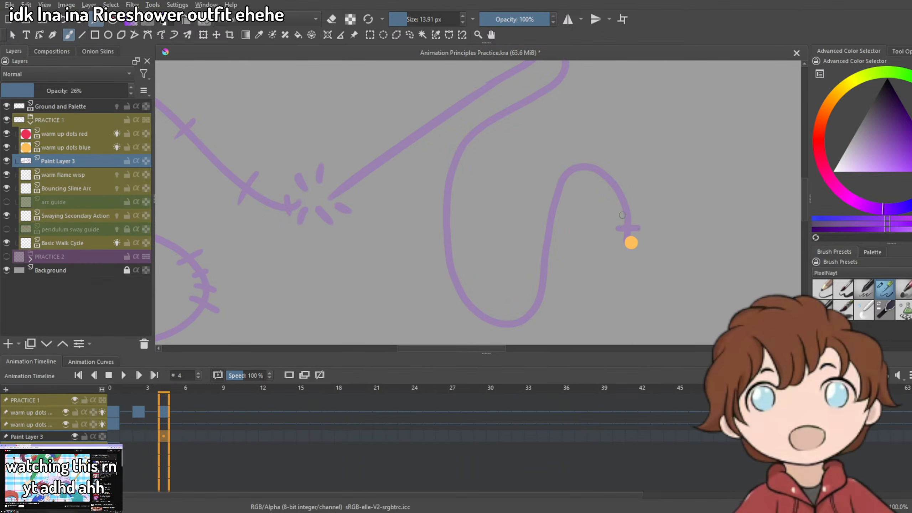
key("ctrl+z")
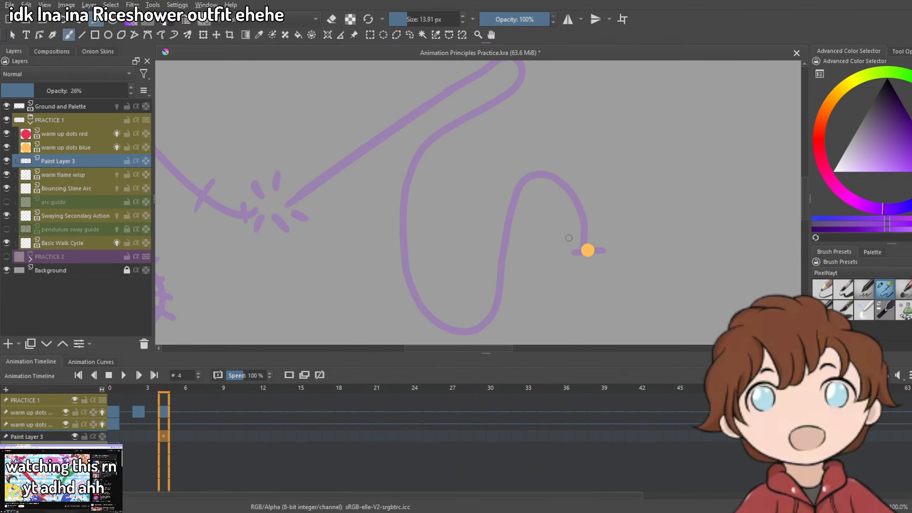
scroll(573, 237, "down", 1)
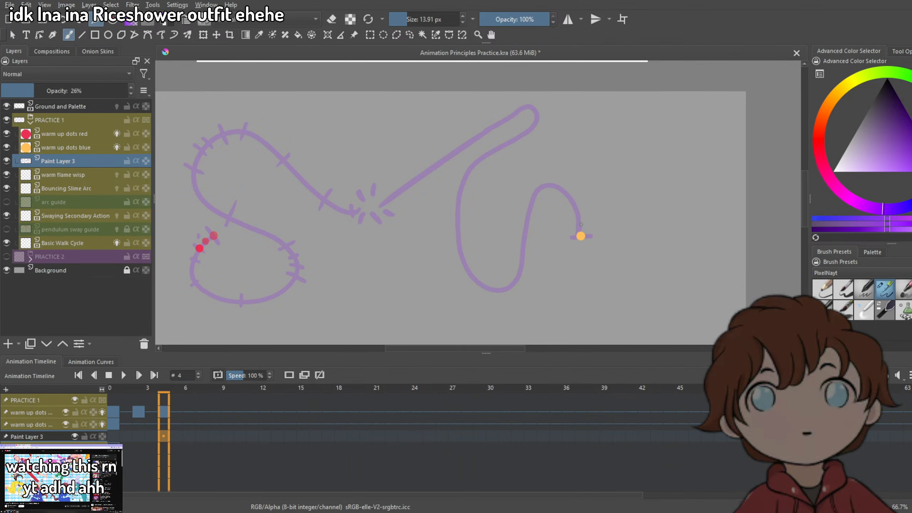
Draw tick marks along the yellow path's S-curve, clustered on the small arch and wider down the valley, undoing stray strokes.
left_click_drag(538, 202, 480, 324)
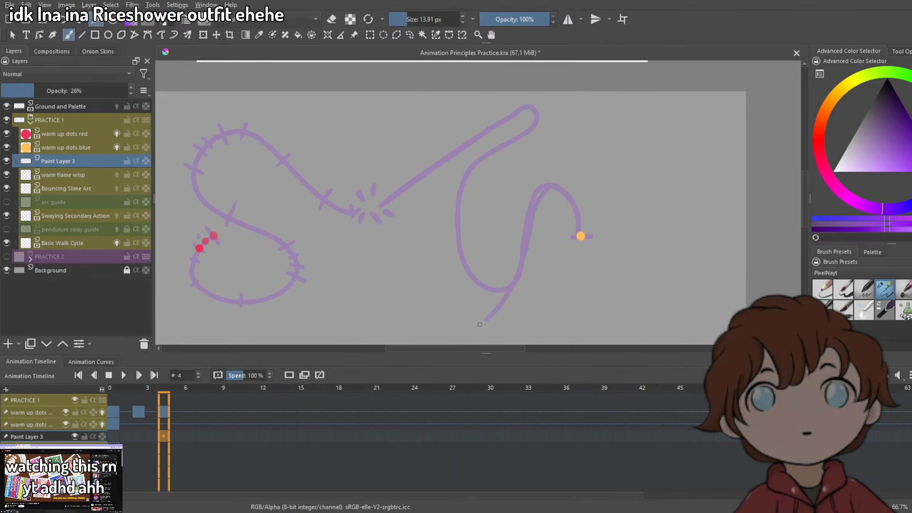
key("ctrl+z")
mouse_move(579, 224)
left_mouse_down()
mouse_move(571, 192)
mouse_move(540, 183)
mouse_move(529, 228)
mouse_move(466, 282)
mouse_move(490, 178)
left_mouse_up()
left_click_drag(496, 220, 464, 177)
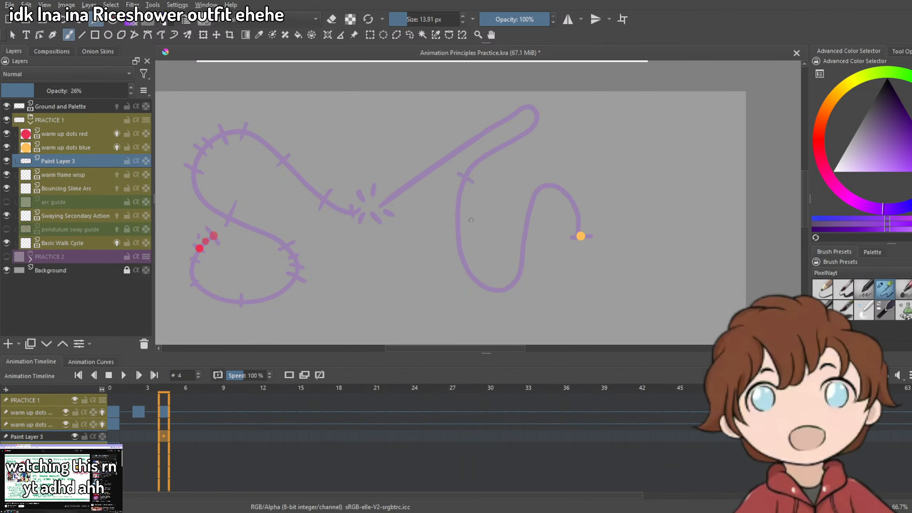
left_click_drag(488, 277, 478, 292)
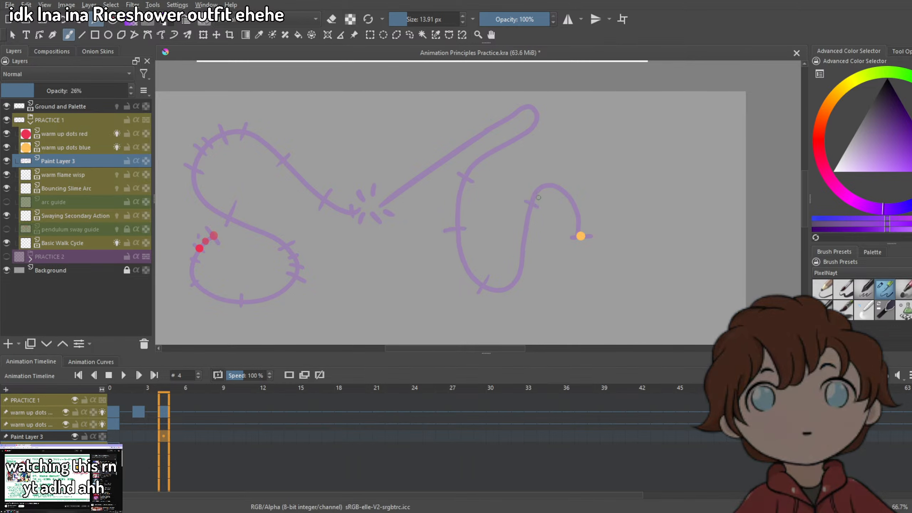
left_click_drag(533, 189, 555, 204)
mouse_move(531, 279)
left_mouse_down()
mouse_move(577, 224)
mouse_move(535, 282)
left_mouse_up()
left_click_drag(481, 286, 466, 181)
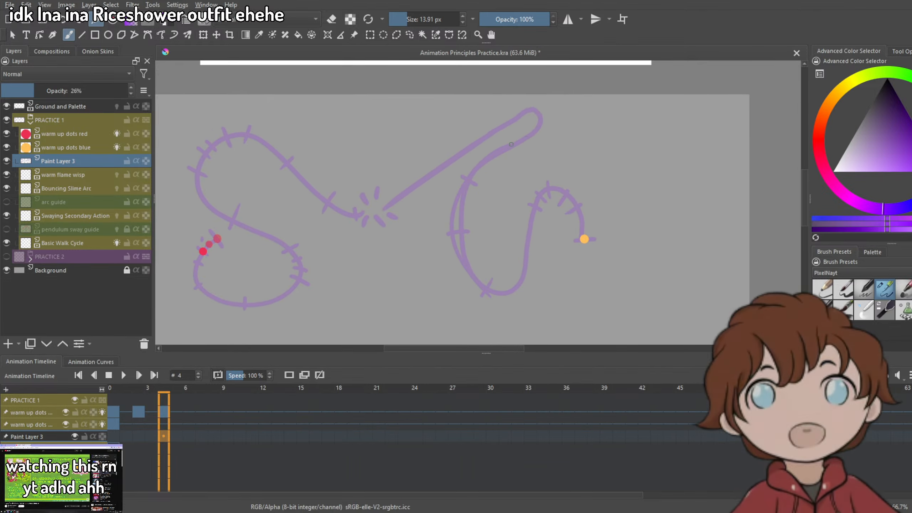
Add ticks around the yellow path's hairpin turn and along the straight run to the impact burst, including its centre.
left_click_drag(513, 133, 523, 141)
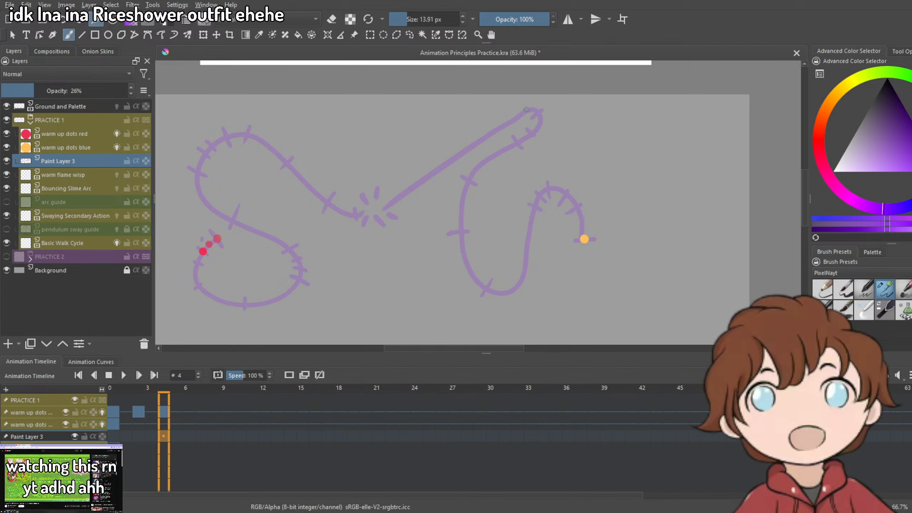
left_click_drag(517, 106, 519, 113)
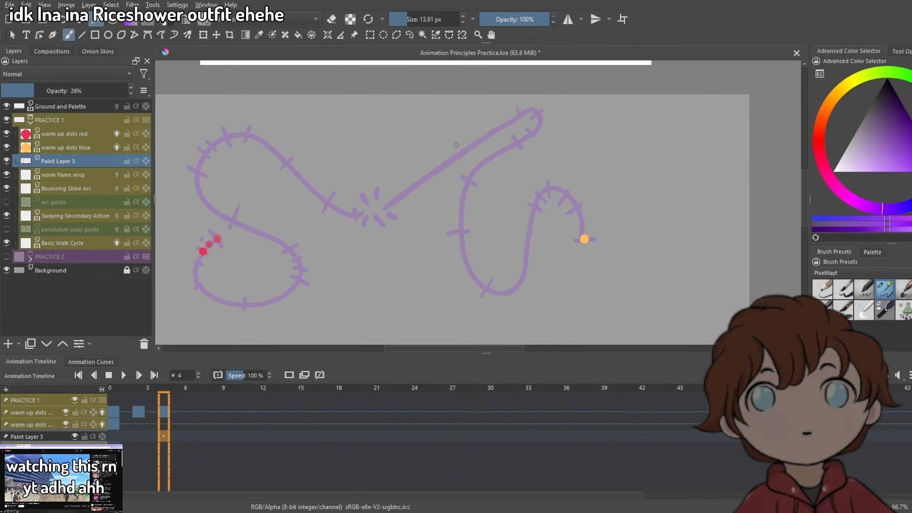
left_click_drag(428, 163, 441, 177)
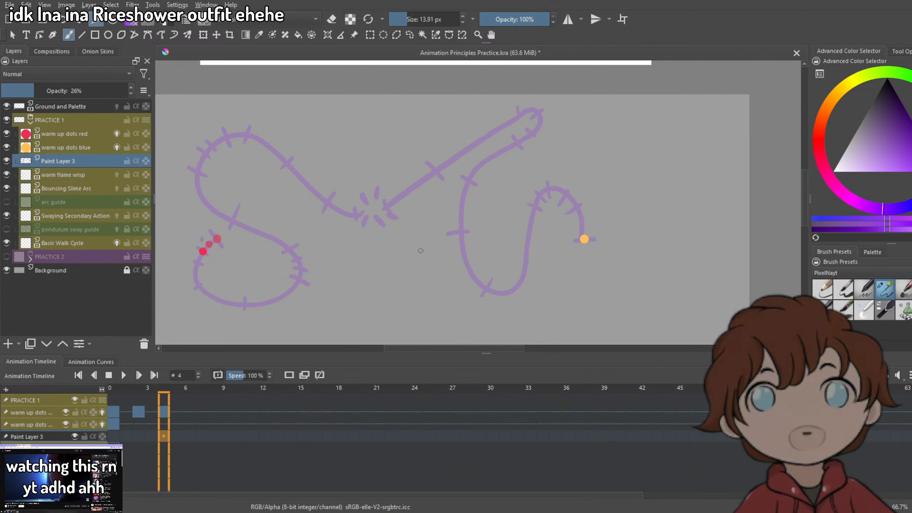
key("minus")
key("minus")
left_click_drag(488, 281, 470, 213)
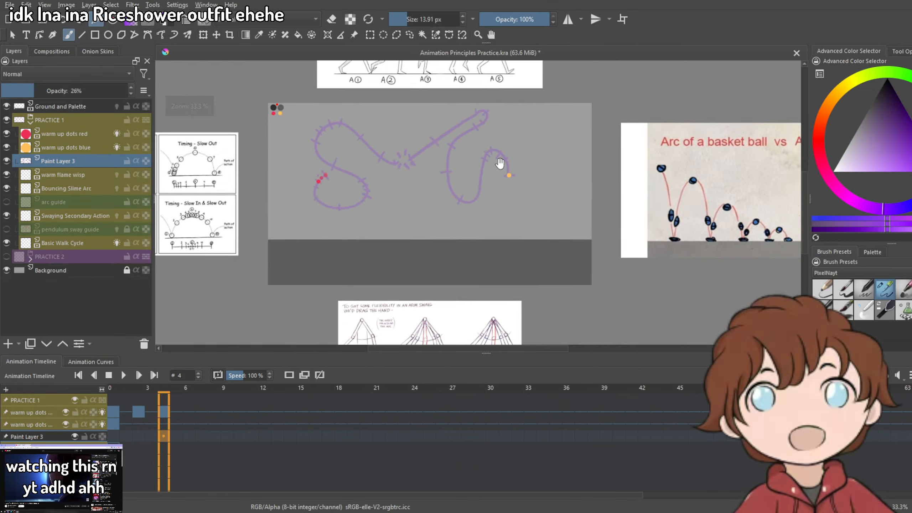
key("plus")
key("plus")
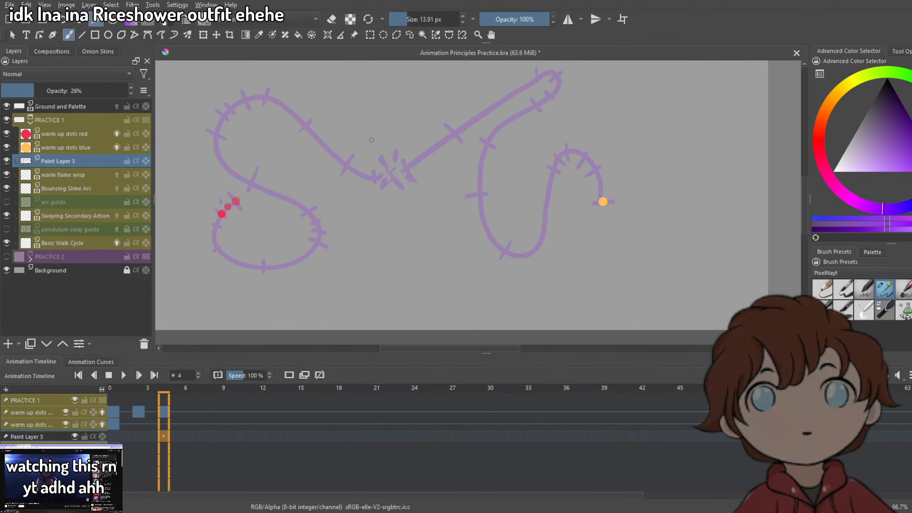
left_click_drag(480, 247, 553, 218)
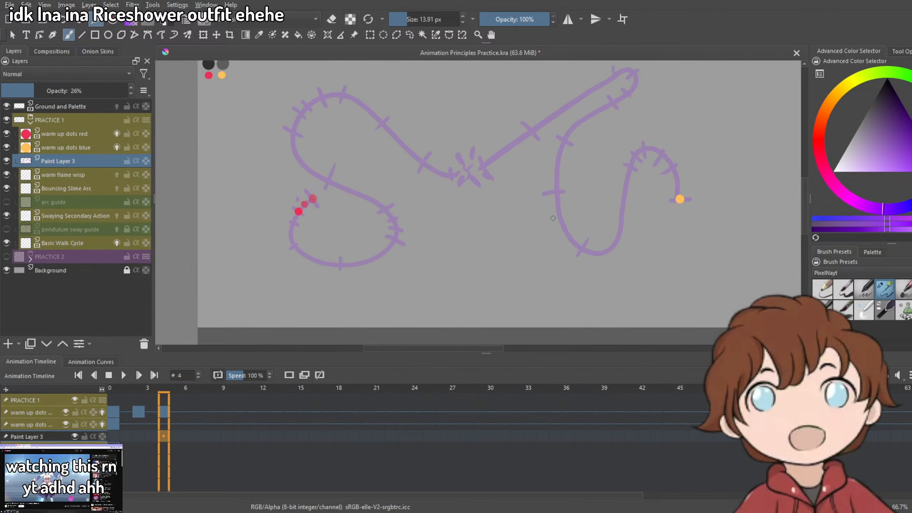
Sample the existing dot's red as the brush colour on the warm up dots red layer.
left_click(70, 134)
left_click_drag(316, 205, 356, 224)
key("p")
scroll(339, 229, "up", 2)
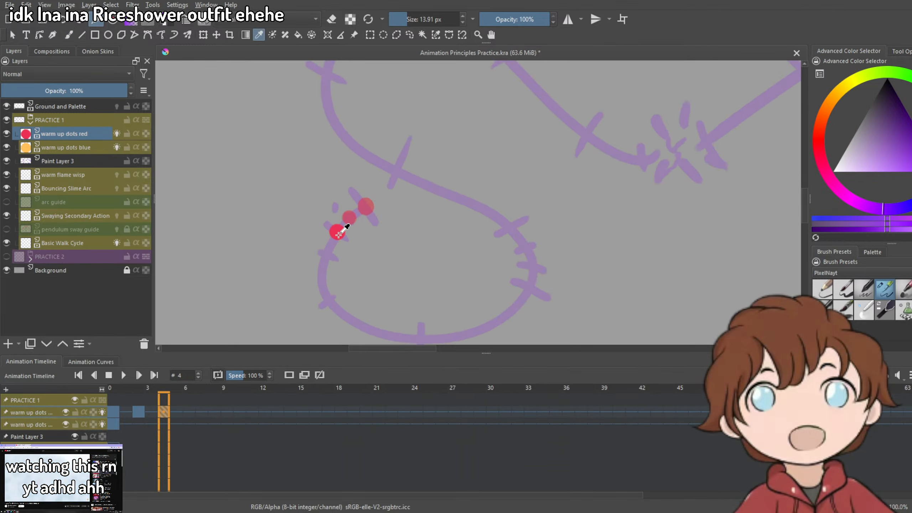
left_click(337, 231)
left_click_drag(392, 259, 396, 216)
key("b")
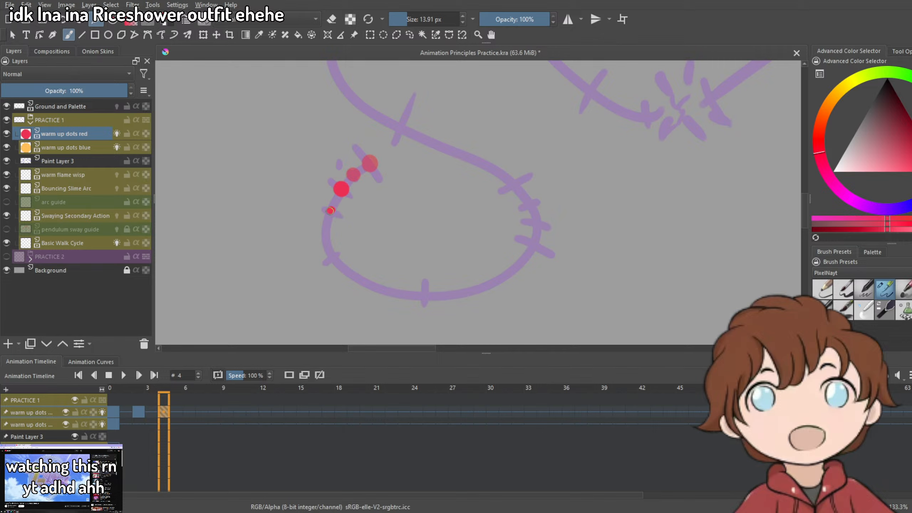
Paint the red dot on the path's next two tick marks down the lower loop, at frames 6 and 8.
left_click(189, 412)
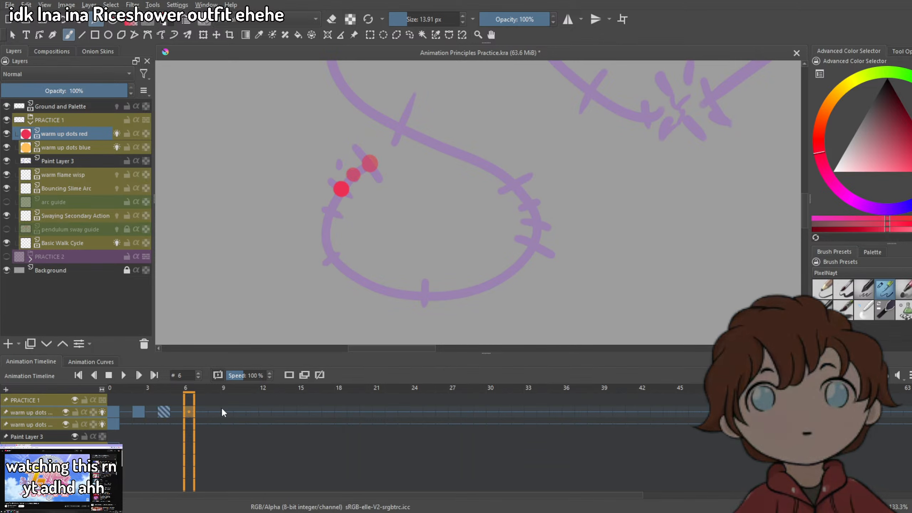
left_click(331, 215)
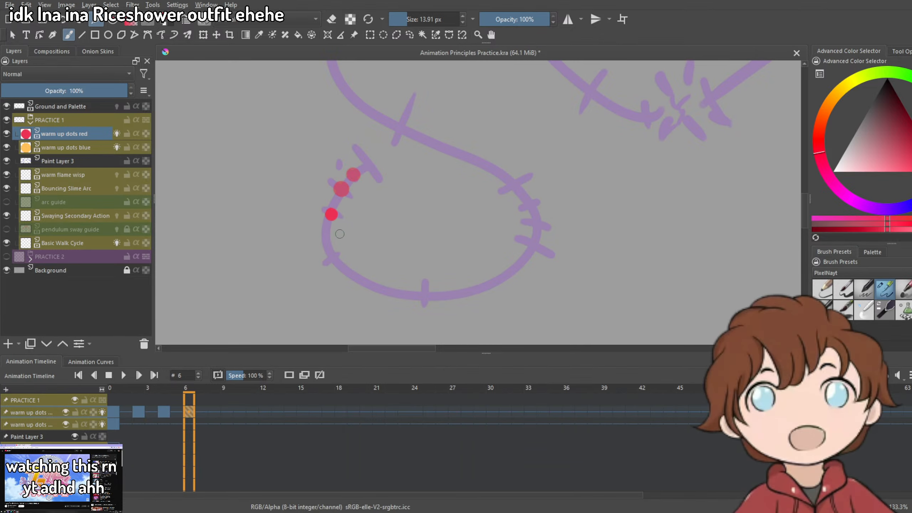
key("ctrl+z")
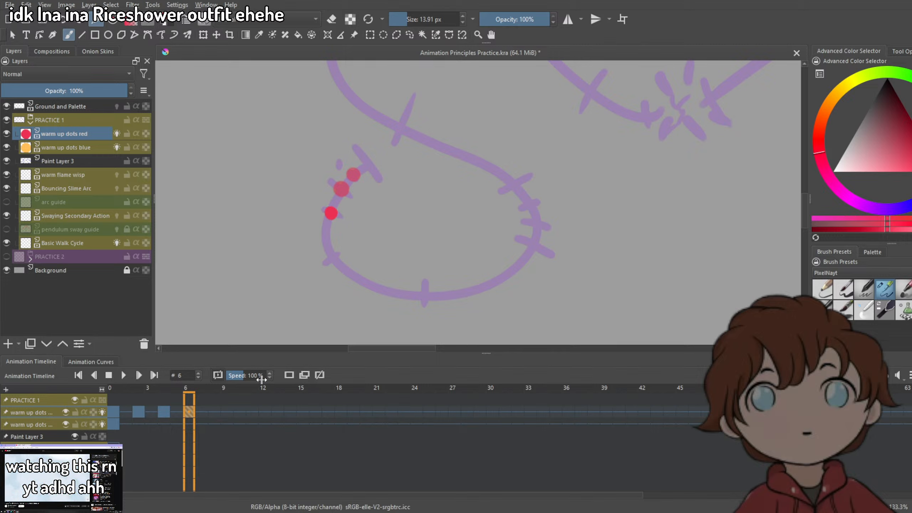
key("period")
key("period")
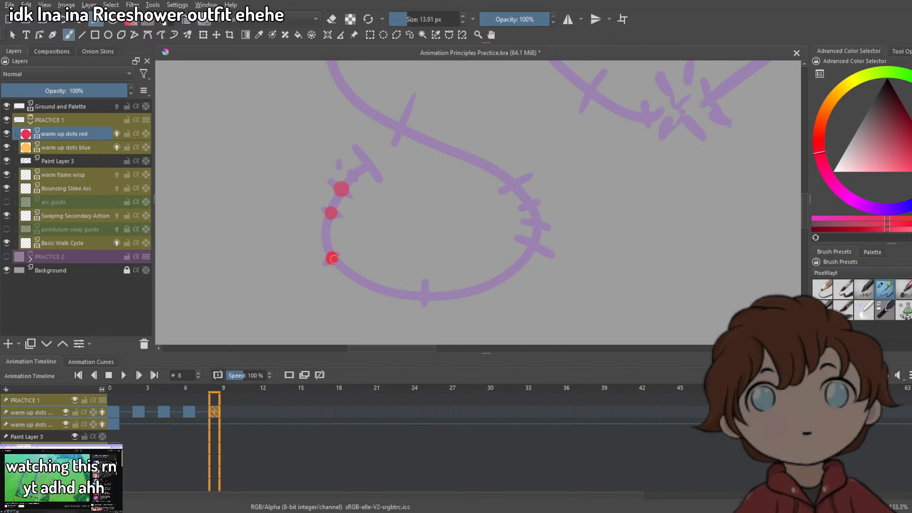
Place the red dot on the lower loop's bottom tick at frame 10 and on its lower-right tick at frame 12.
key("period")
key("period")
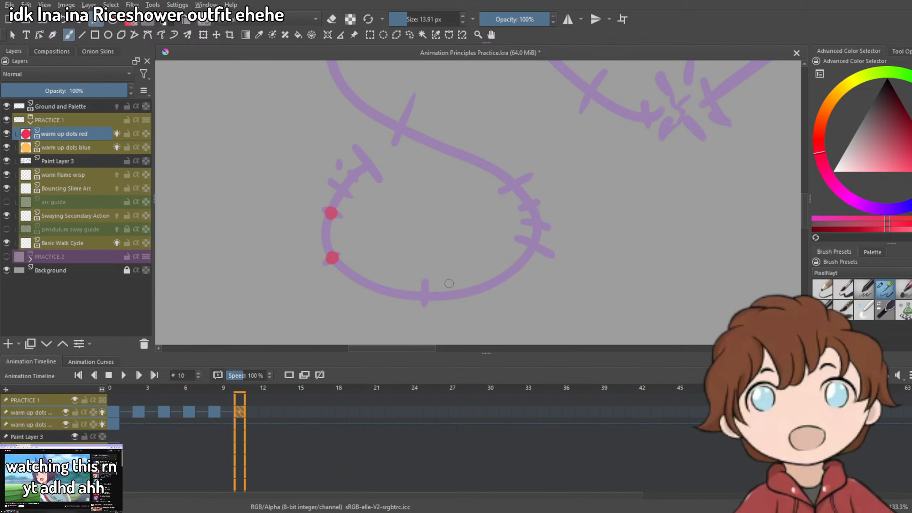
left_click(425, 294)
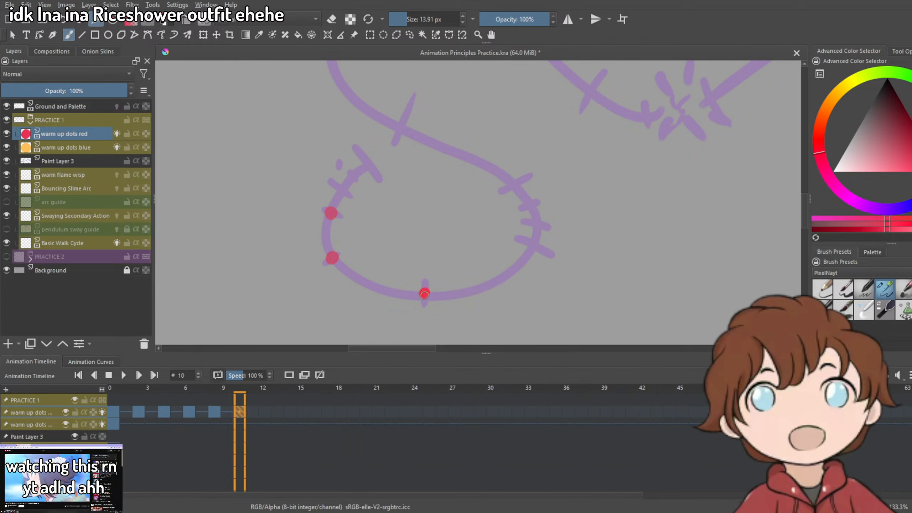
left_click(261, 412)
left_click(533, 245)
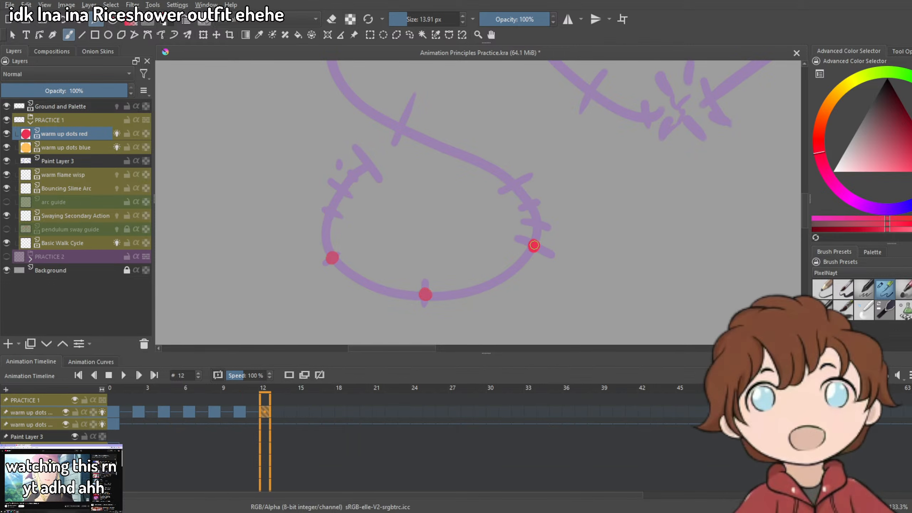
Add a keyframe at frame 14 with the red dot on the next tick up the lower loop's right side.
left_click(290, 413)
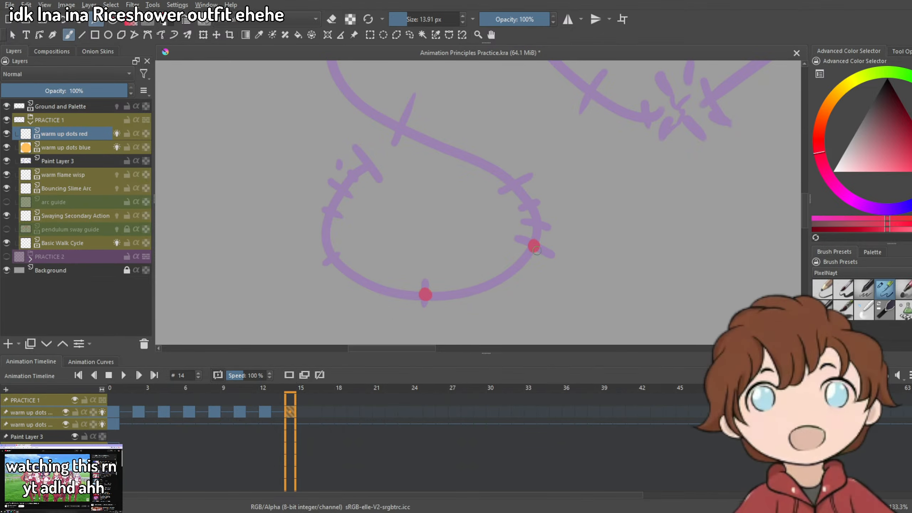
left_click(267, 412)
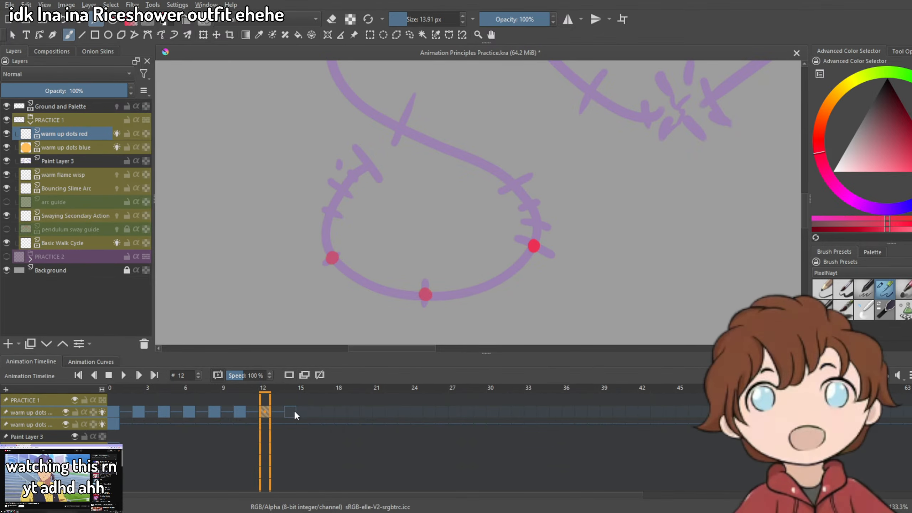
left_click(294, 413)
left_click(102, 413)
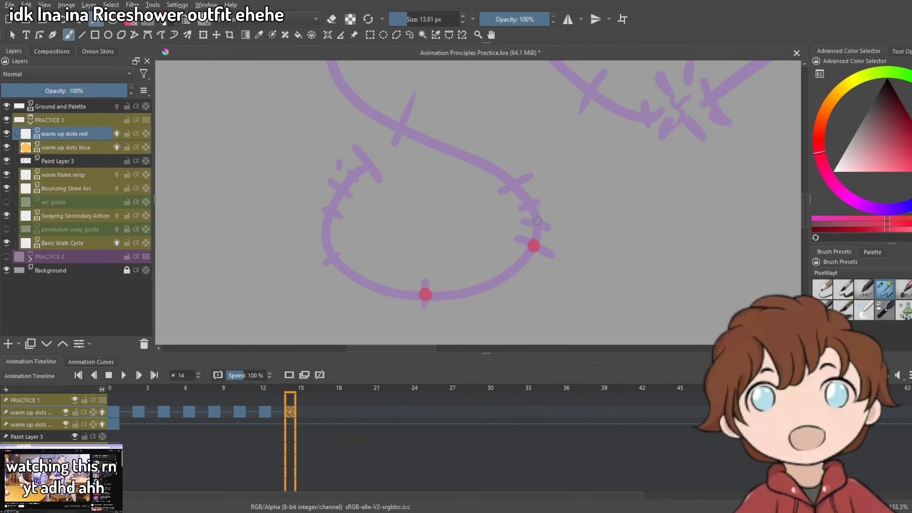
left_click_drag(537, 221, 480, 267)
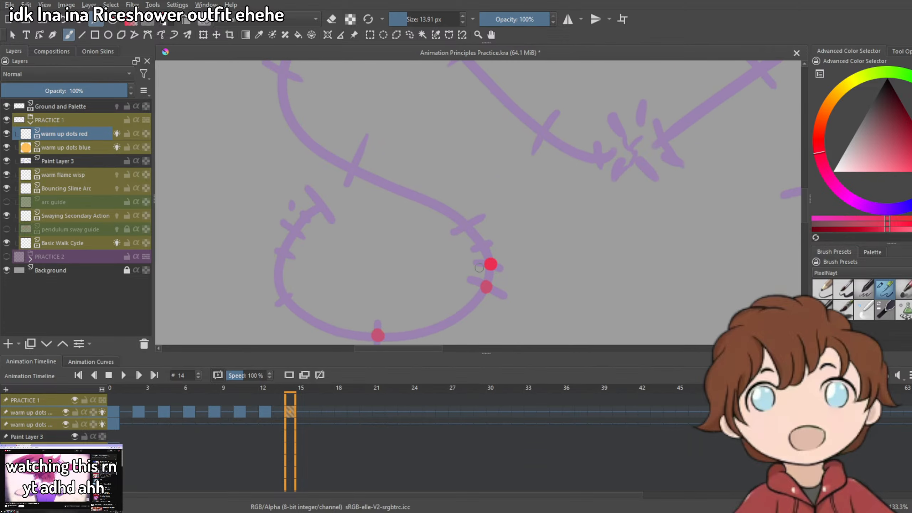
Paint the red dot on the following right-side tick in a new keyframe at frame 16, undoing the misplaced attempts.
left_click(318, 420)
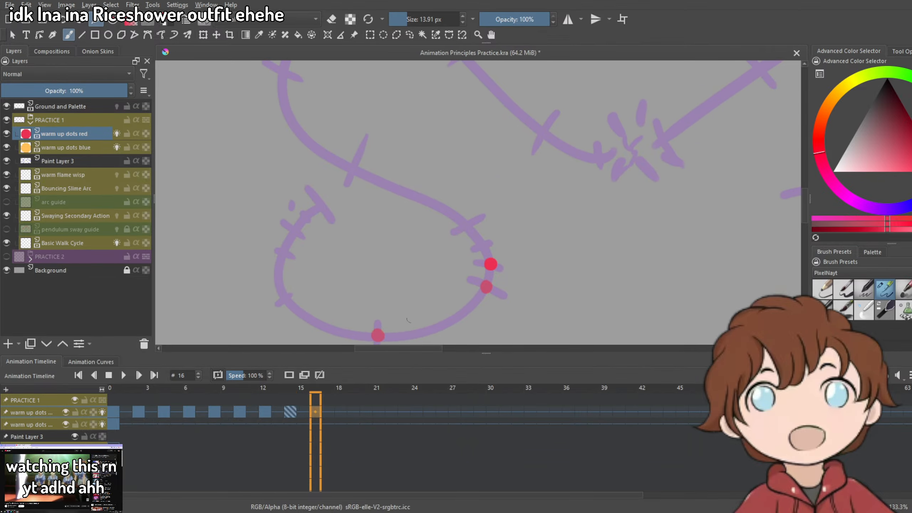
left_click(482, 244)
key("ctrl+z")
left_click(485, 245)
key("ctrl+z")
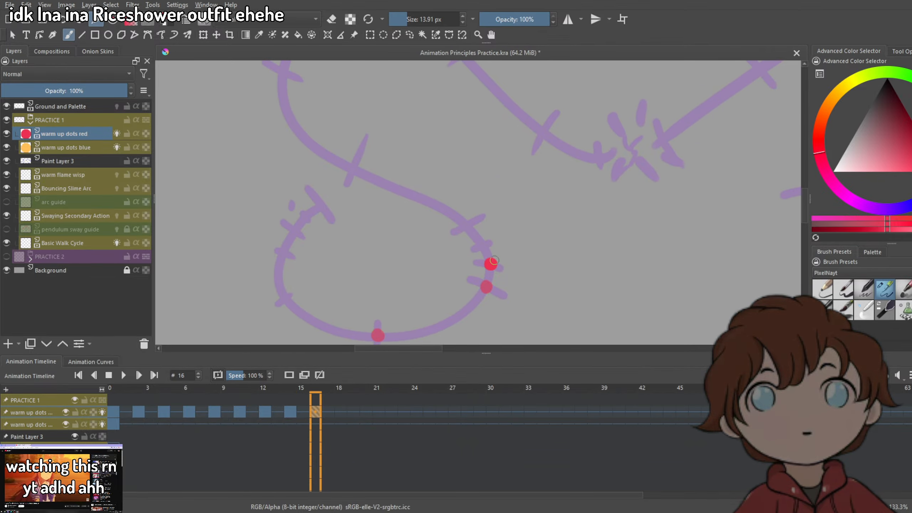
key("F7")
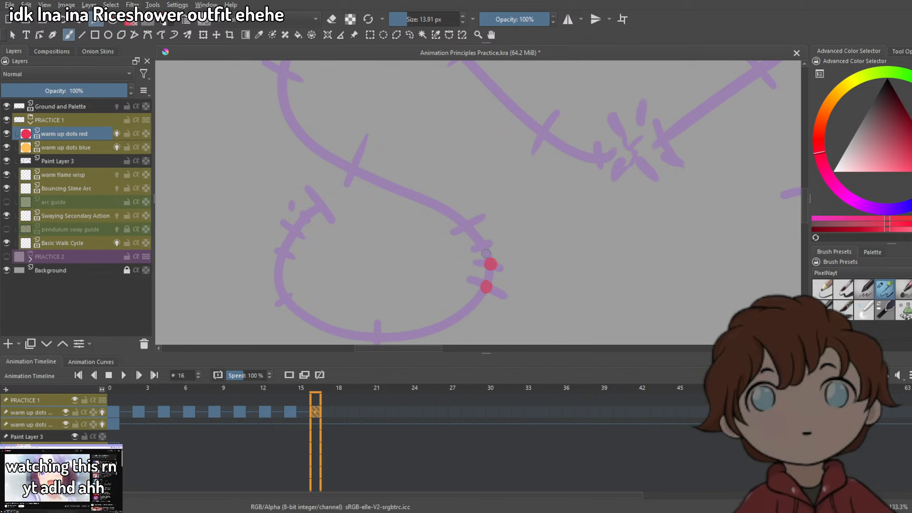
left_click(291, 414)
left_click(316, 413)
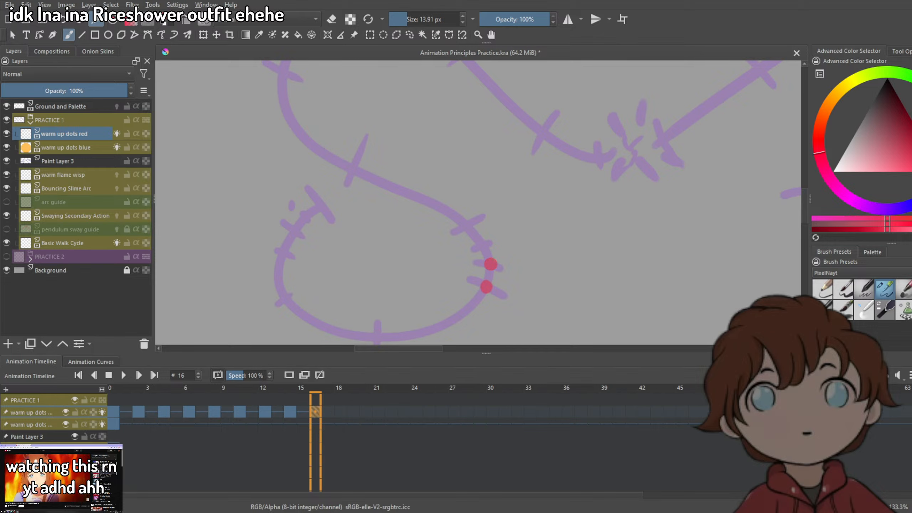
left_click(484, 245)
Continue the red dot up the path, with frame 18 on the loop's top-right tick and frame 20 on the long middle tick.
left_click(339, 414)
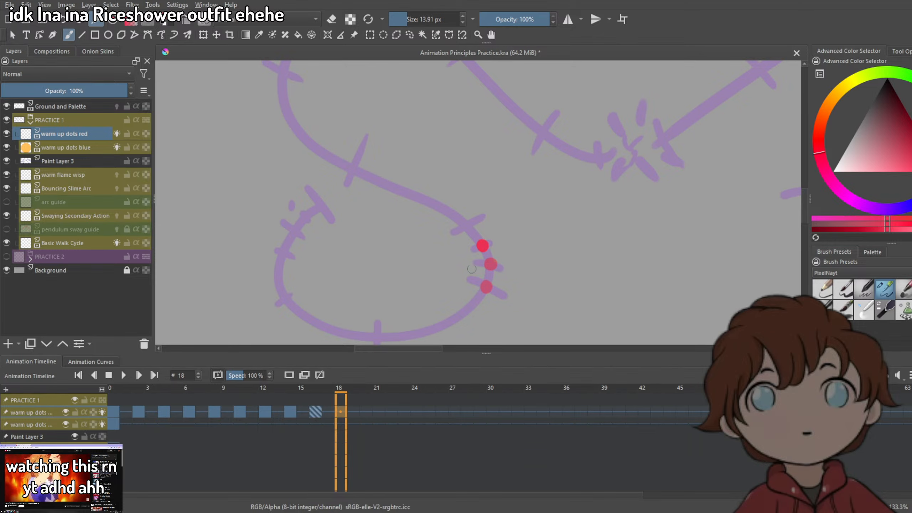
key("Insert")
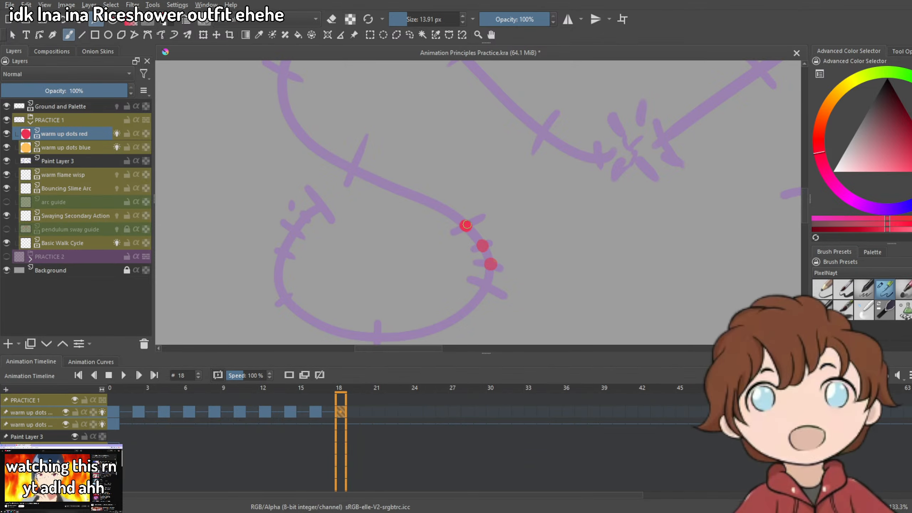
left_click_drag(444, 256, 457, 299)
left_click(366, 414)
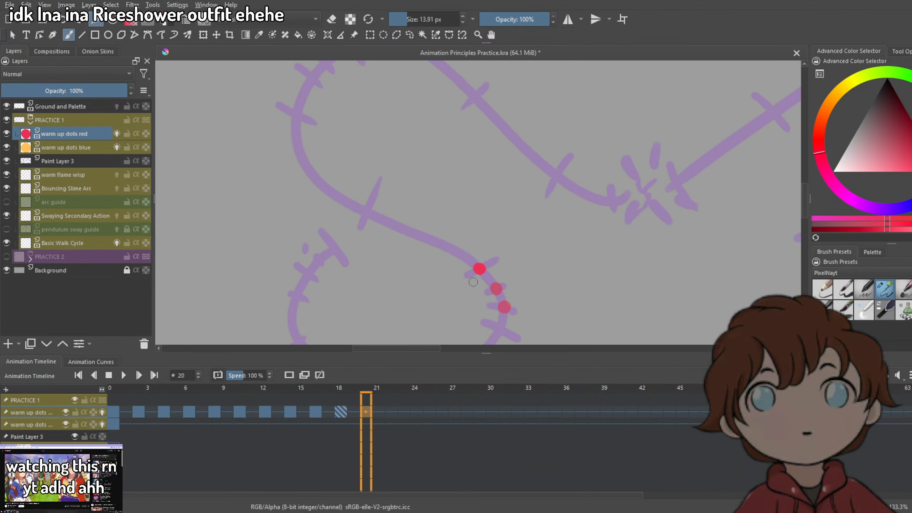
left_click(366, 210)
left_click_drag(393, 222, 489, 288)
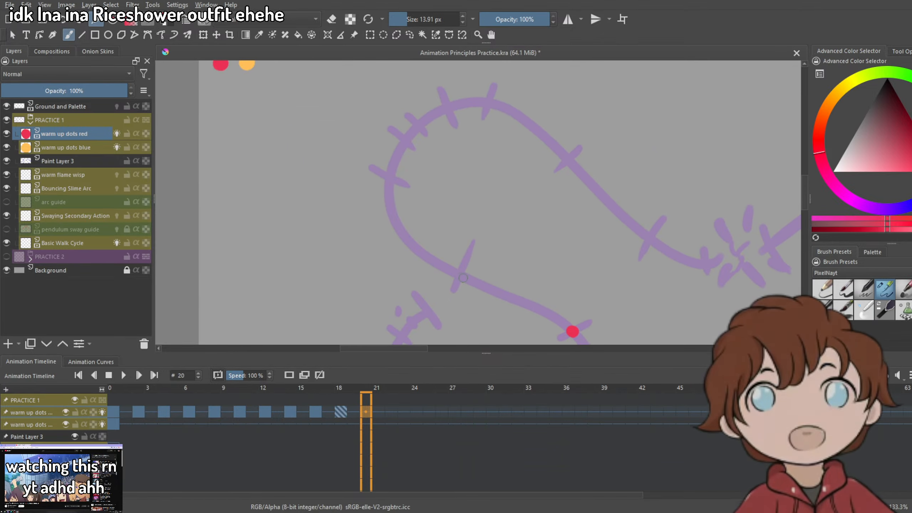
left_click_drag(545, 271, 453, 170)
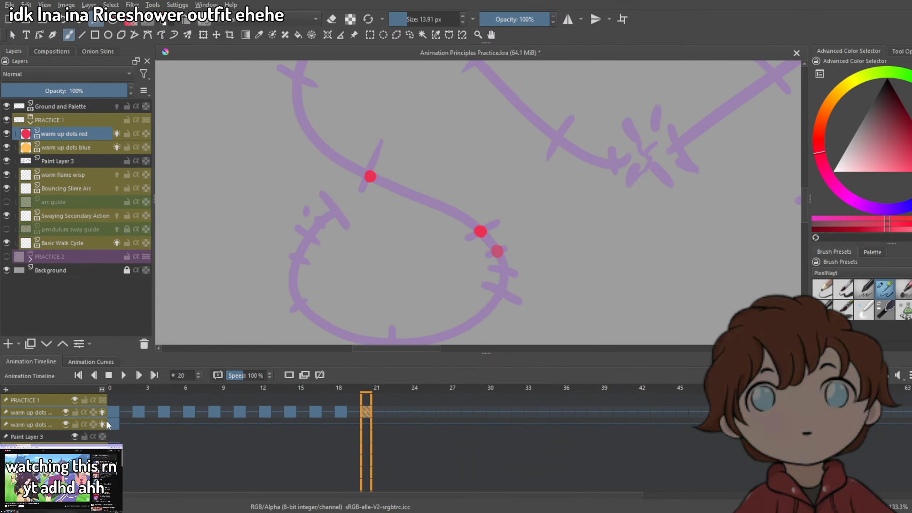
Play back the red dot's animation over frames 0 to 21, first with the path guide and then with Paint Layer 3 hidden.
left_click(113, 414)
left_click(377, 413, "shift")
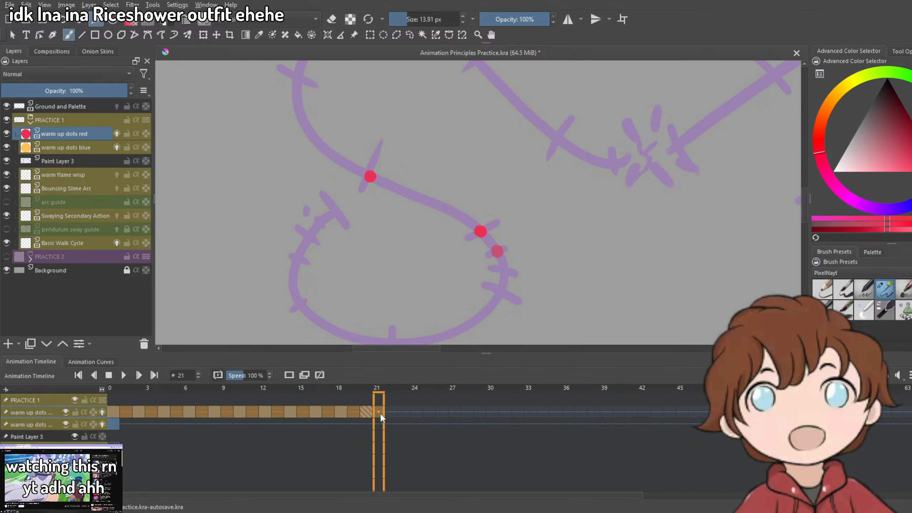
scroll(318, 307, "down", 2)
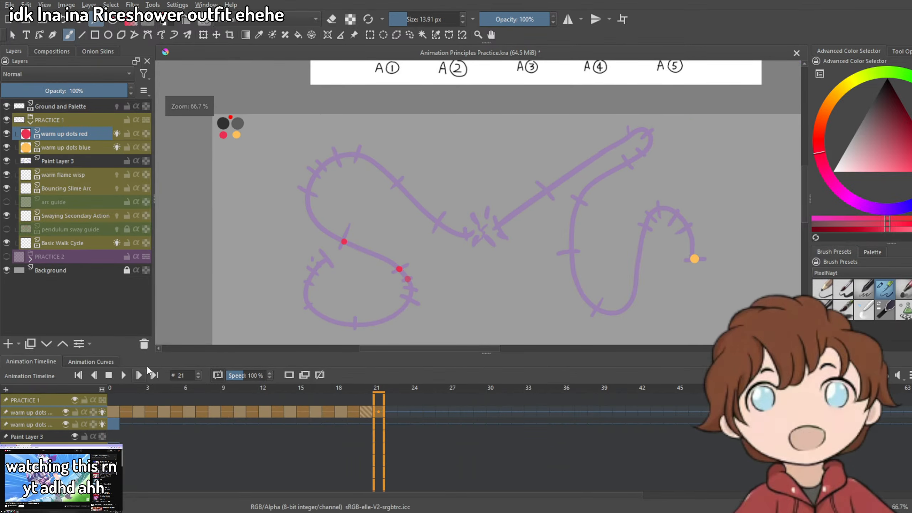
left_click(124, 376)
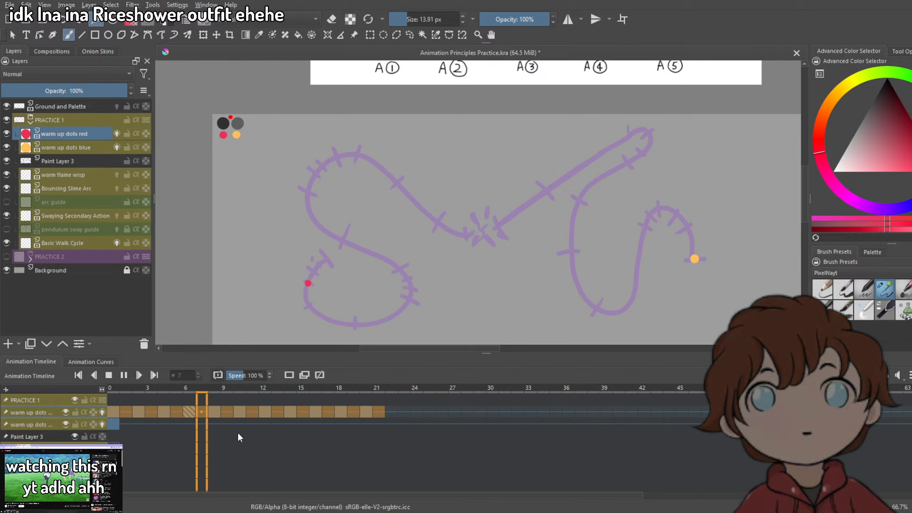
left_click(74, 437)
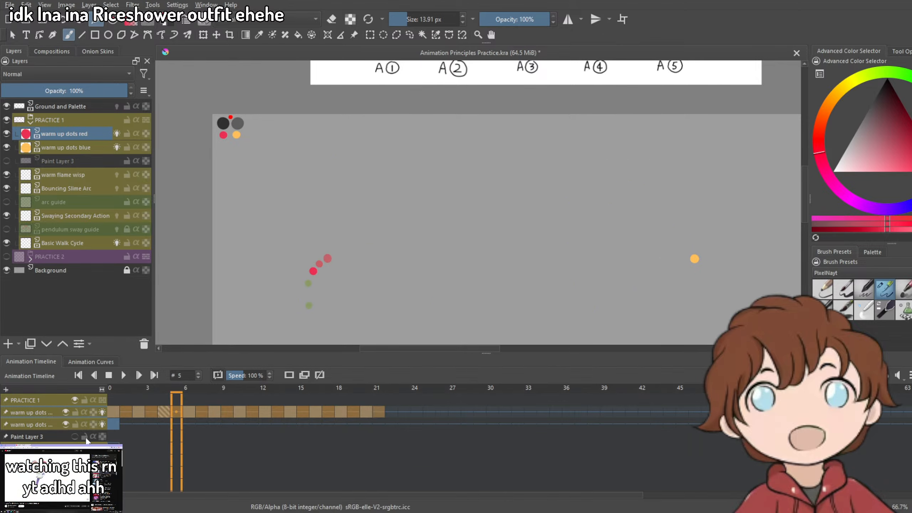
left_click(123, 375)
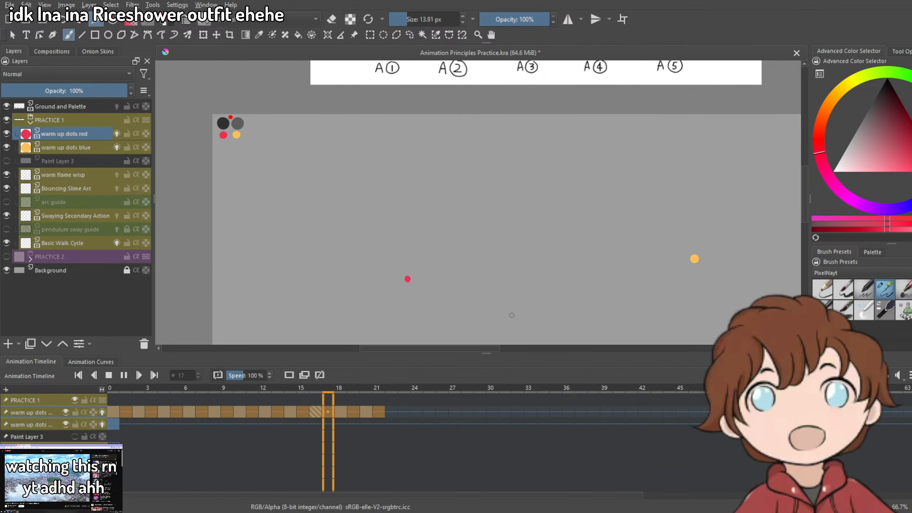
key("space")
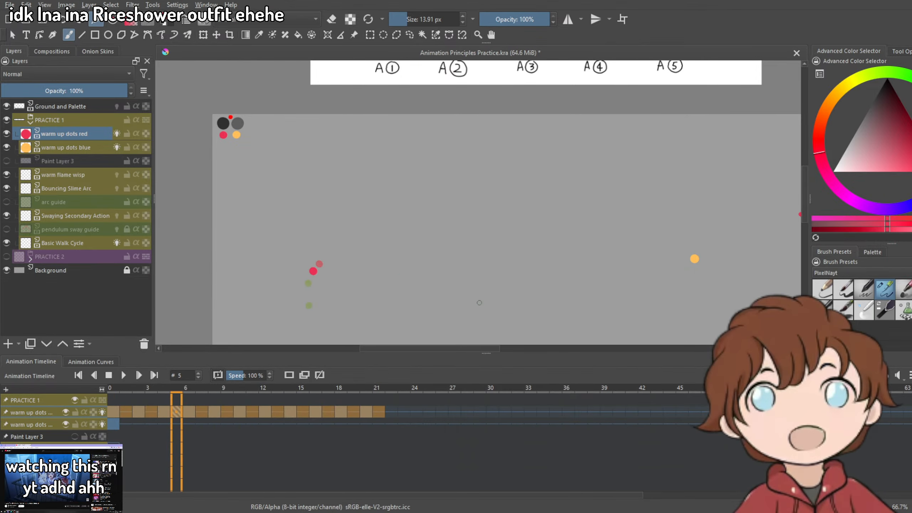
Show the Paint Layer 3 guide again and paint the red dot on the upper loop's leftmost tick in a frame 22 keyframe.
left_click_drag(462, 314, 513, 237)
left_click(392, 412)
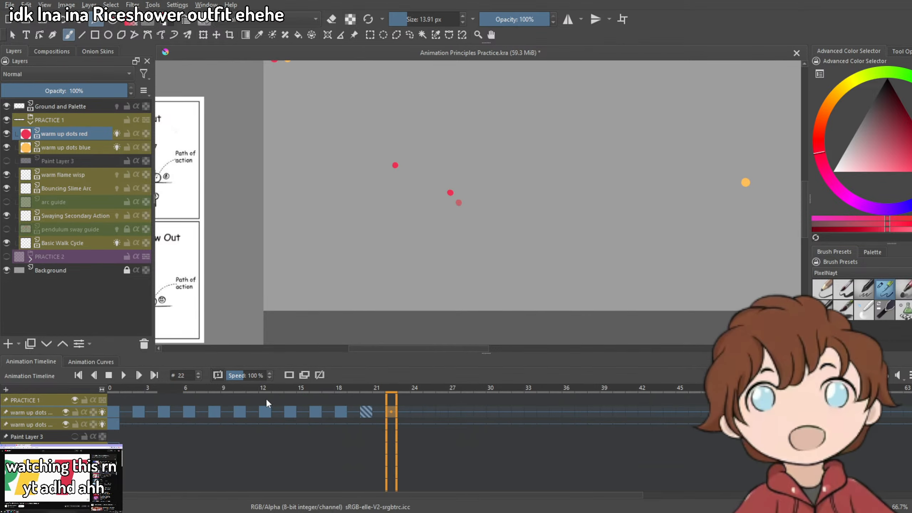
left_click(75, 436)
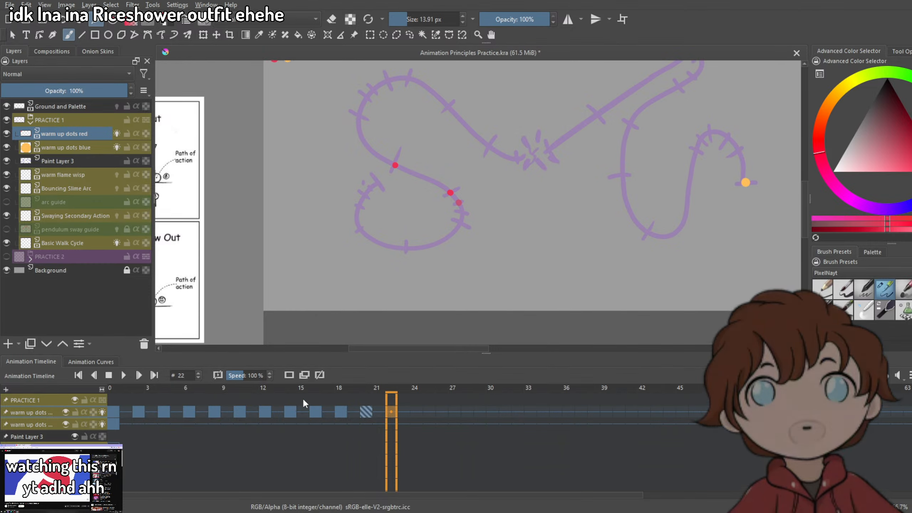
left_click(289, 376)
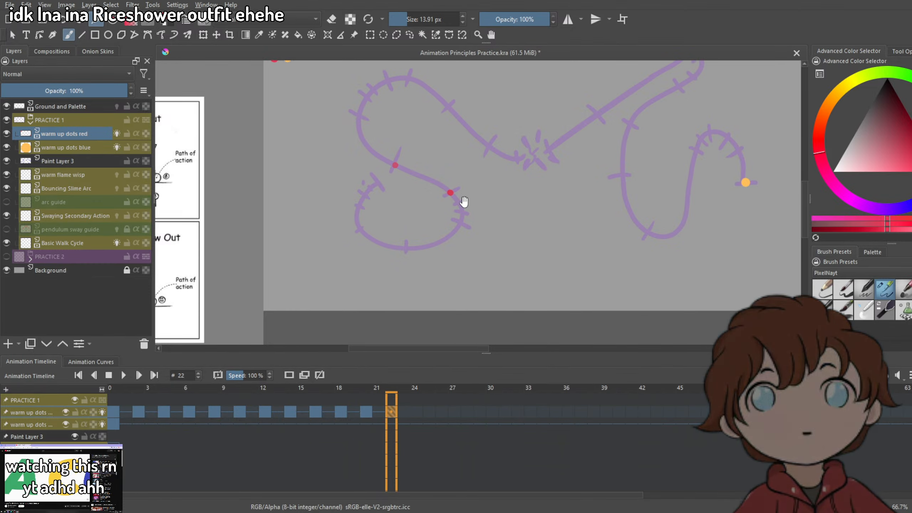
left_click_drag(464, 202, 462, 289)
scroll(381, 219, "up", 2)
left_click_drag(334, 185, 332, 187)
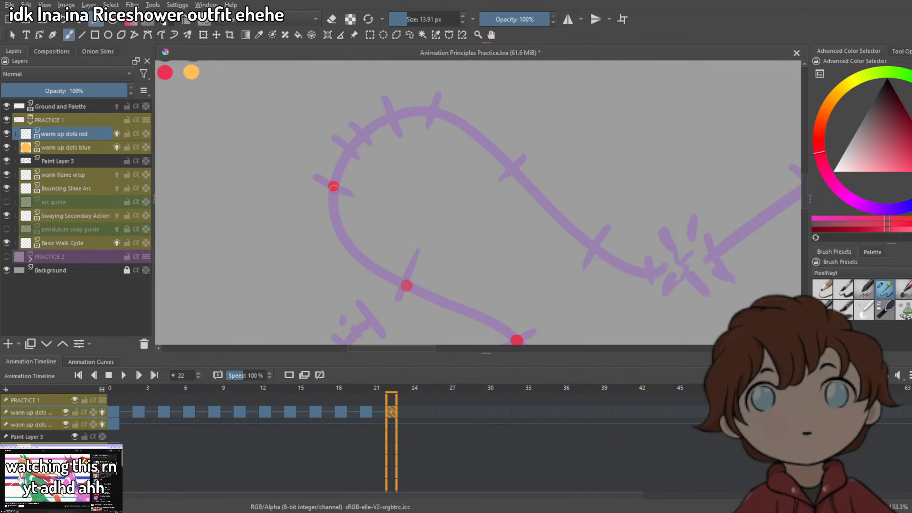
Place the red dot on the next two closely spaced ticks up the upper loop, at frames 24 and 26.
left_click(415, 414)
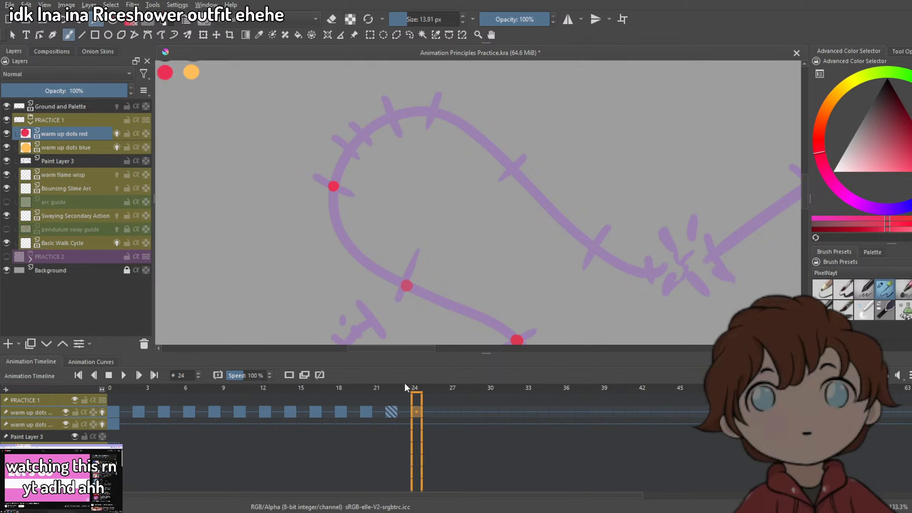
left_click(289, 376)
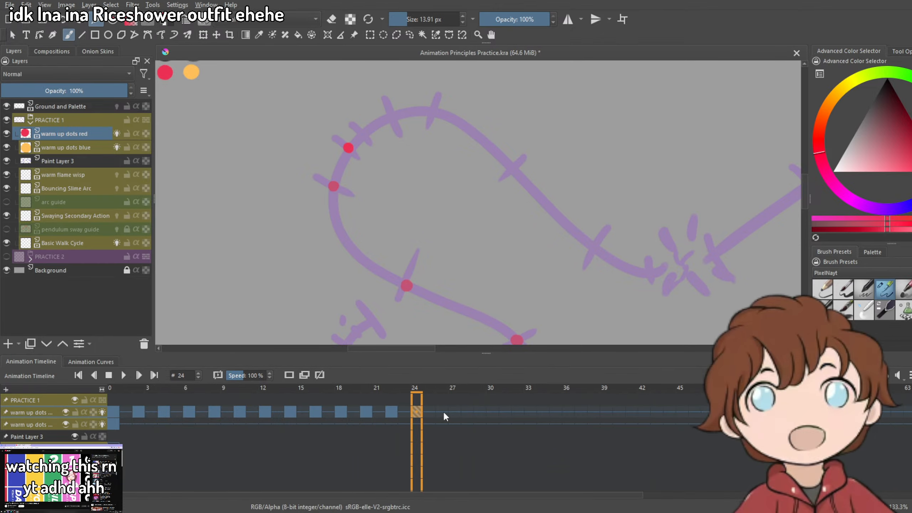
key("Right")
key("Right")
left_click(364, 133)
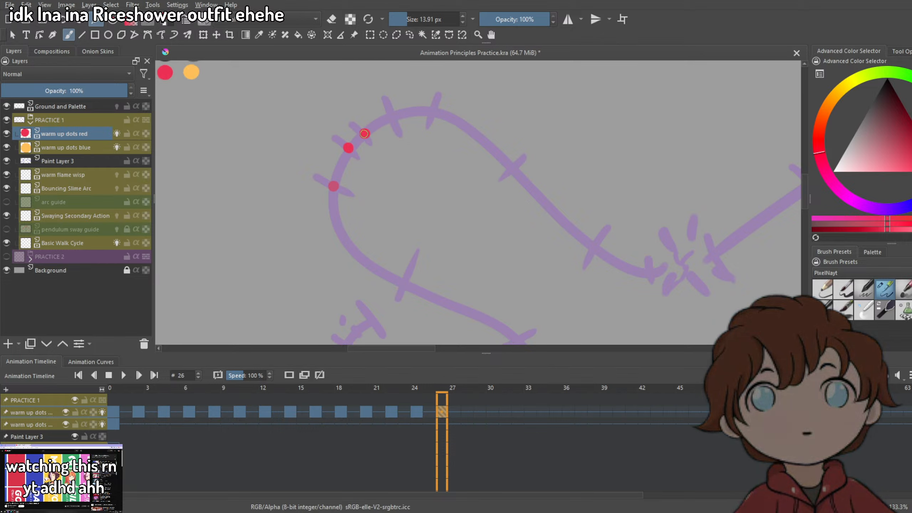
Undo the last dot, repaint only the new red dot in frame 26, and check it against frames 22 and 24.
key("ctrl+z")
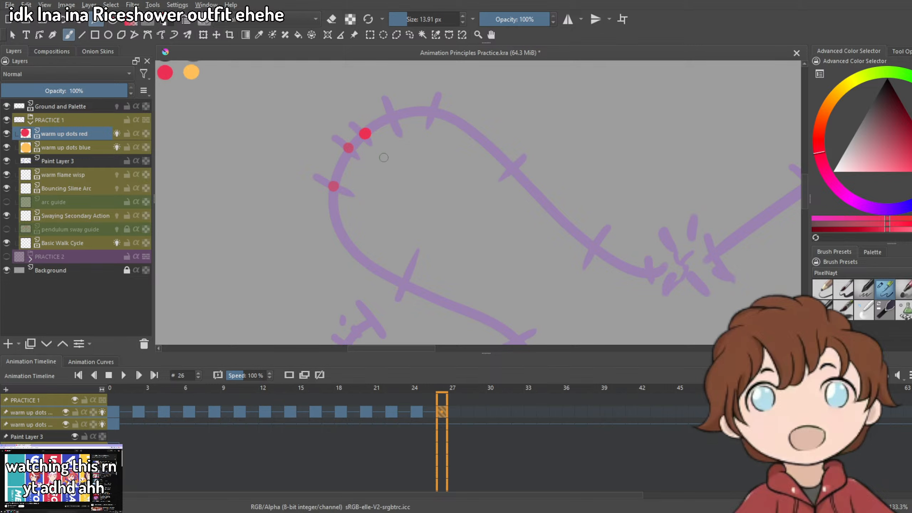
key("Left")
key("Left")
left_click(388, 412)
left_click(416, 412)
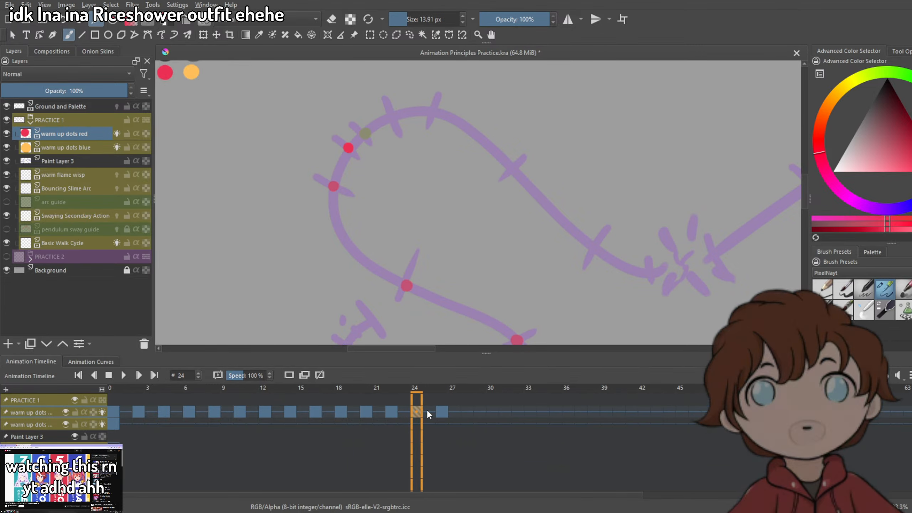
left_click(443, 412)
Place the red dot on the next two ticks over the top of the upper loop, in keyframes at frames 28 and 30.
left_click(469, 411)
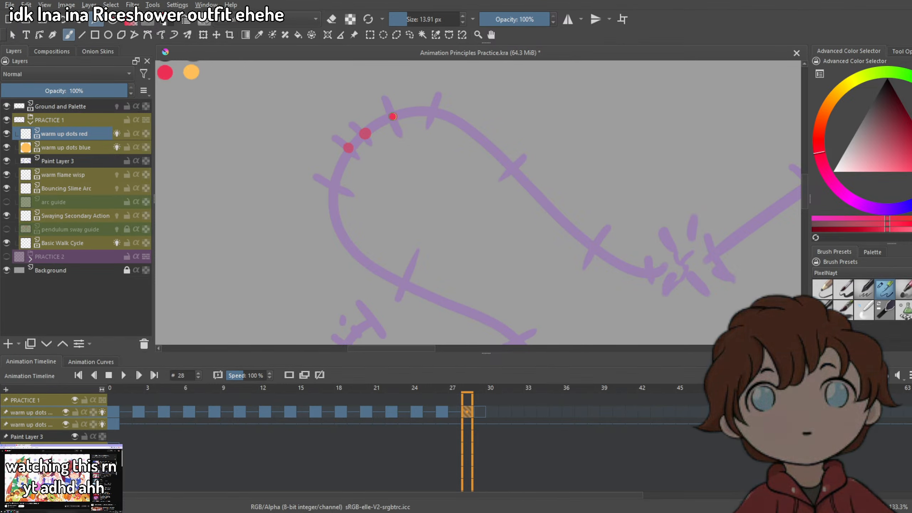
left_click(494, 413)
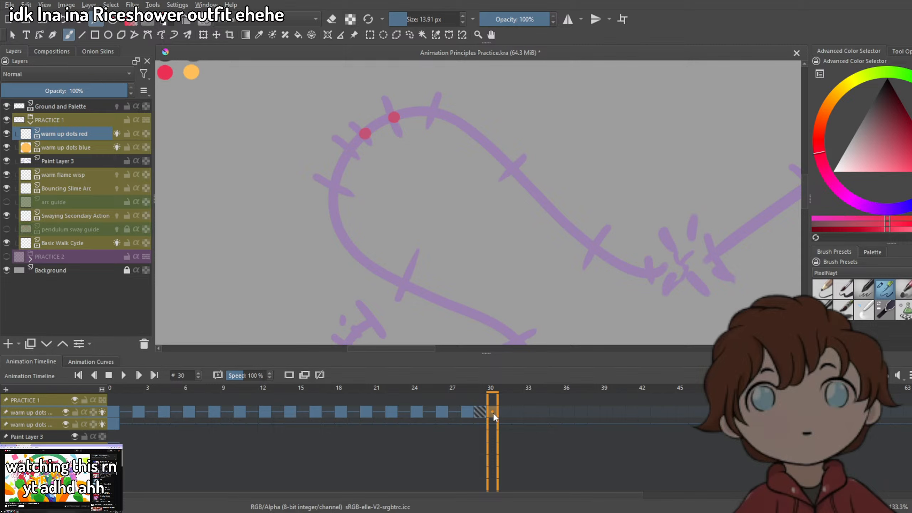
left_click(433, 112)
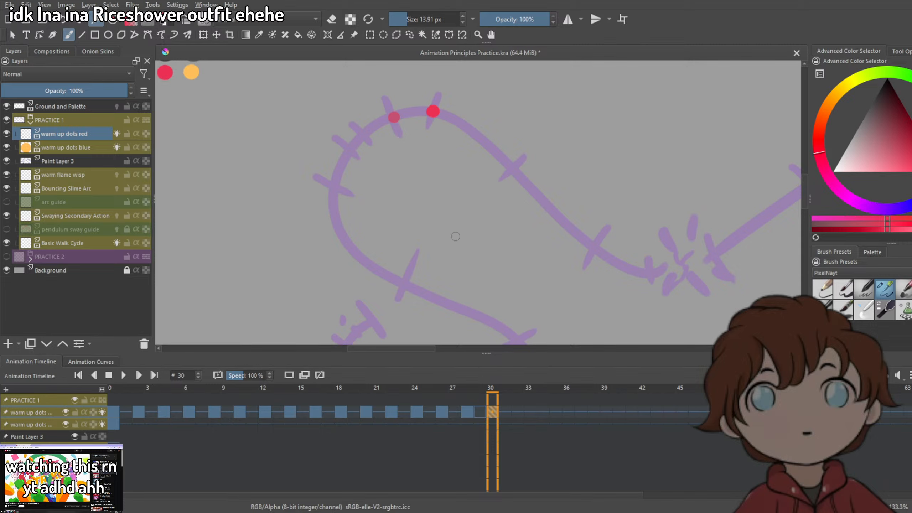
key("ctrl+z")
key("ctrl+z")
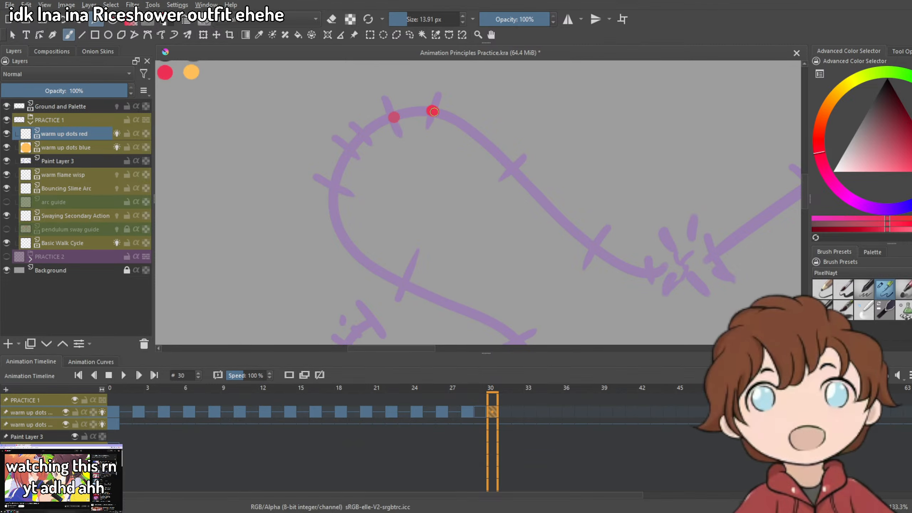
left_click_drag(433, 112, 350, 89)
Paint the red dot on the next tick down the path's slope in a frame 32 keyframe.
left_click(517, 412)
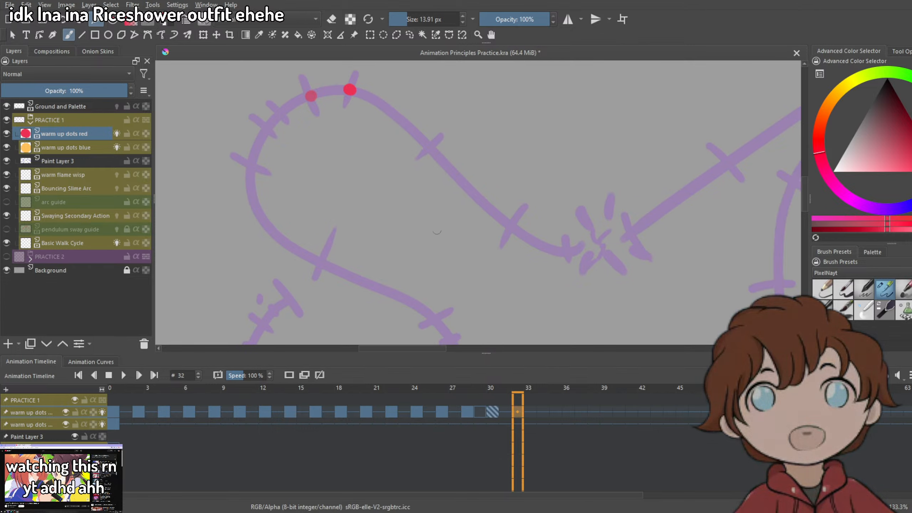
left_click(429, 143)
left_click(543, 412)
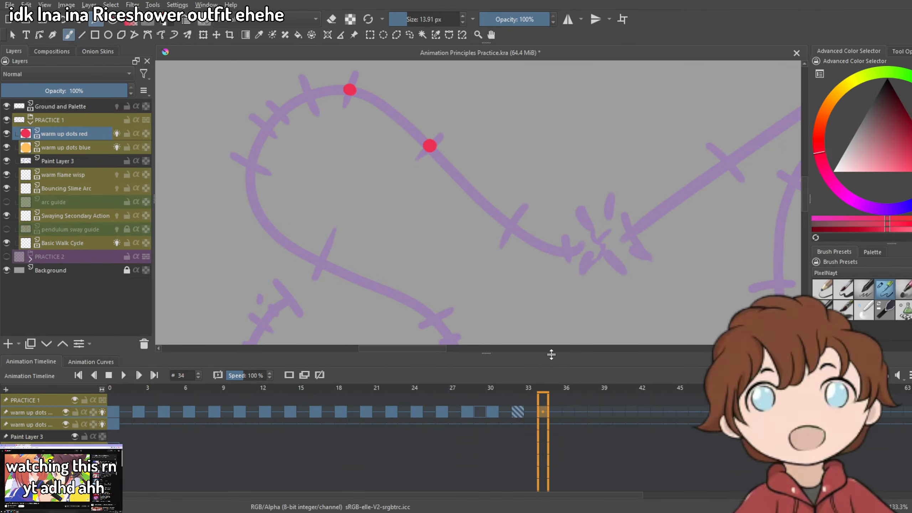
Remove the stray keyframe at frame 29 from the warm up dots red layer.
left_click(482, 412)
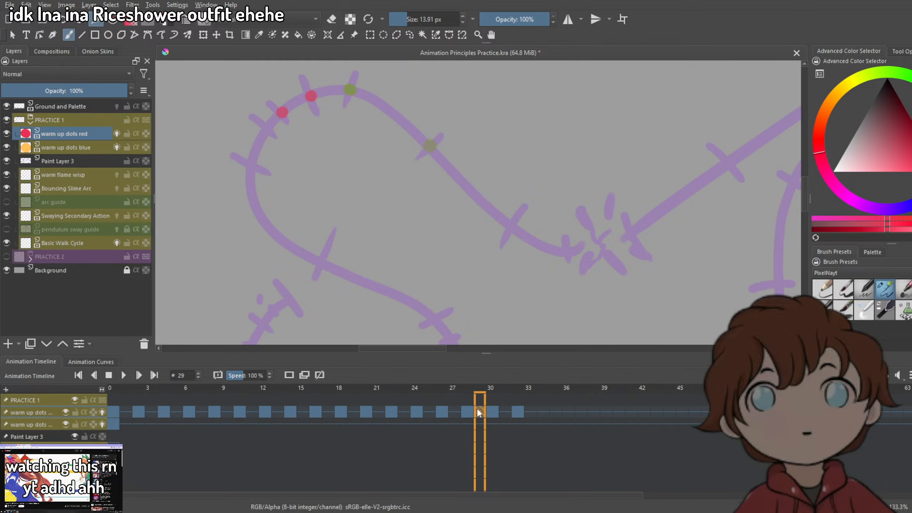
right_click(478, 410)
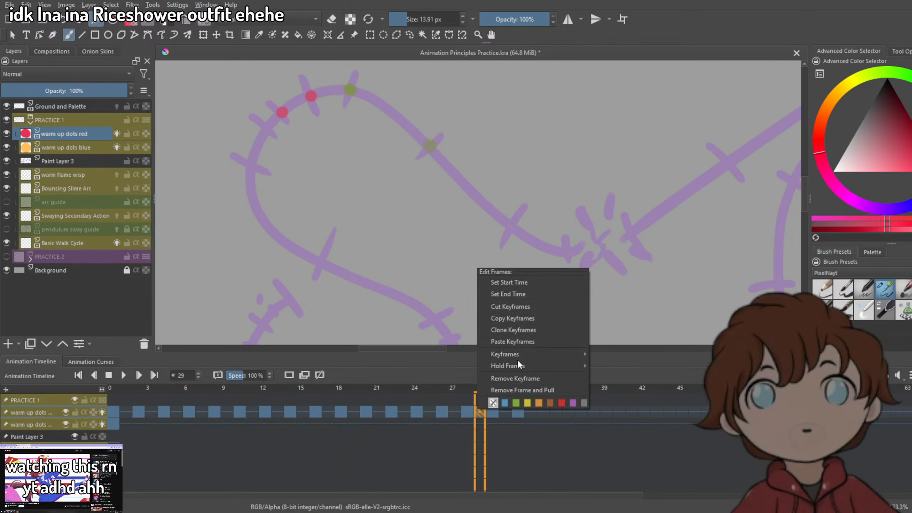
left_click(517, 378)
Step through frames 26 to 32 and erase the duplicate red dot at the loop's top from frame 32.
left_click(465, 414)
left_click(439, 413)
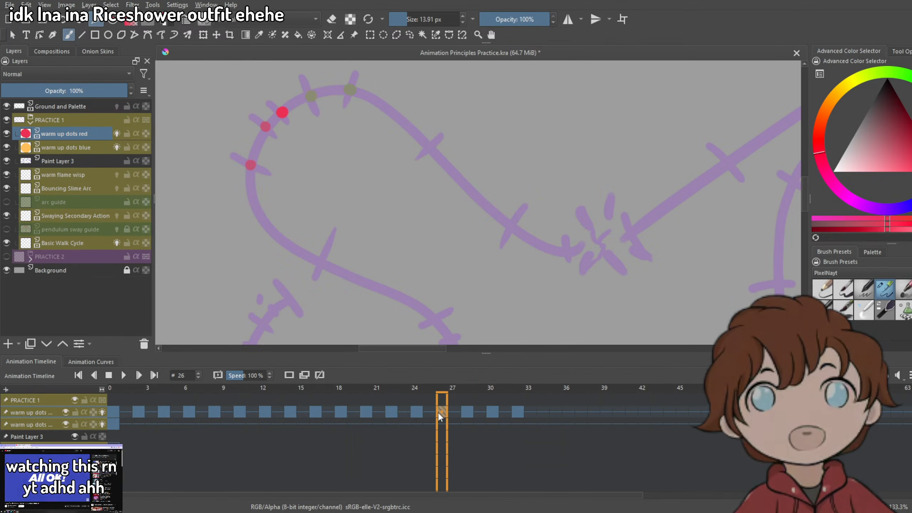
left_click(469, 413)
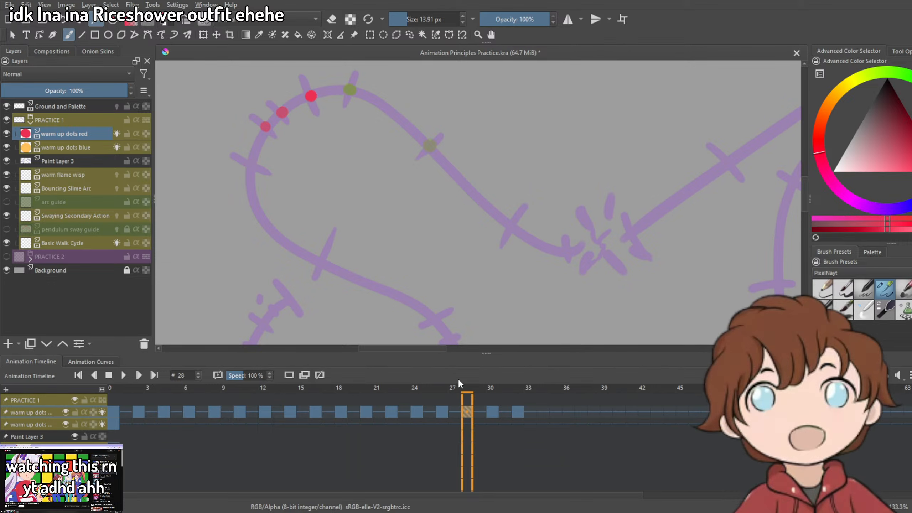
left_click(440, 413)
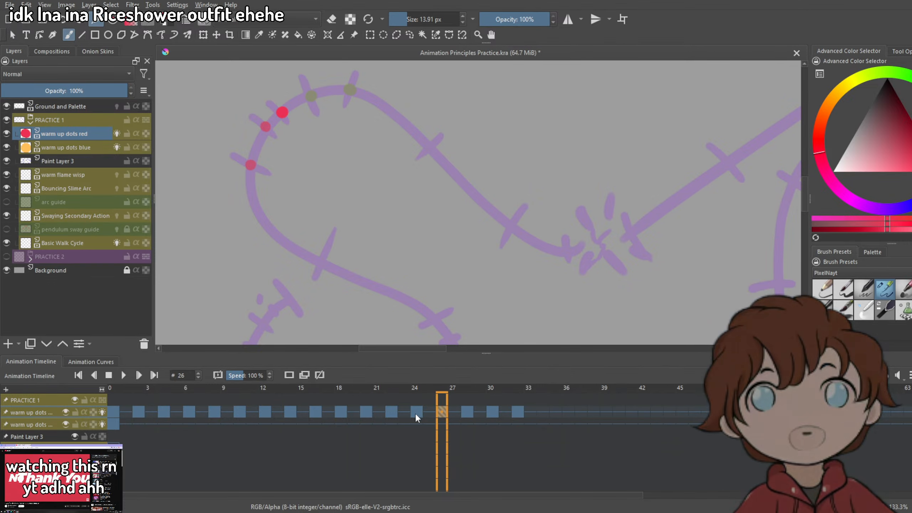
left_click(466, 414)
left_click(492, 412)
left_click(517, 414)
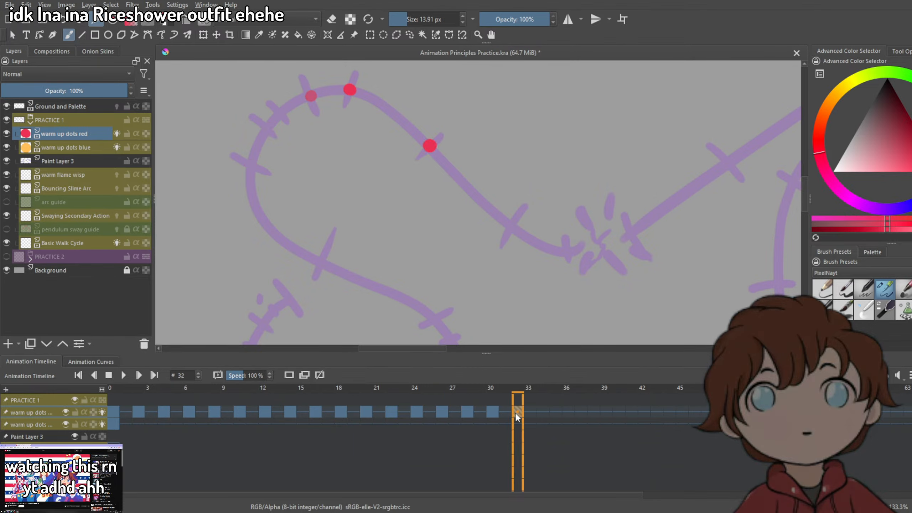
left_click(102, 412)
key("e")
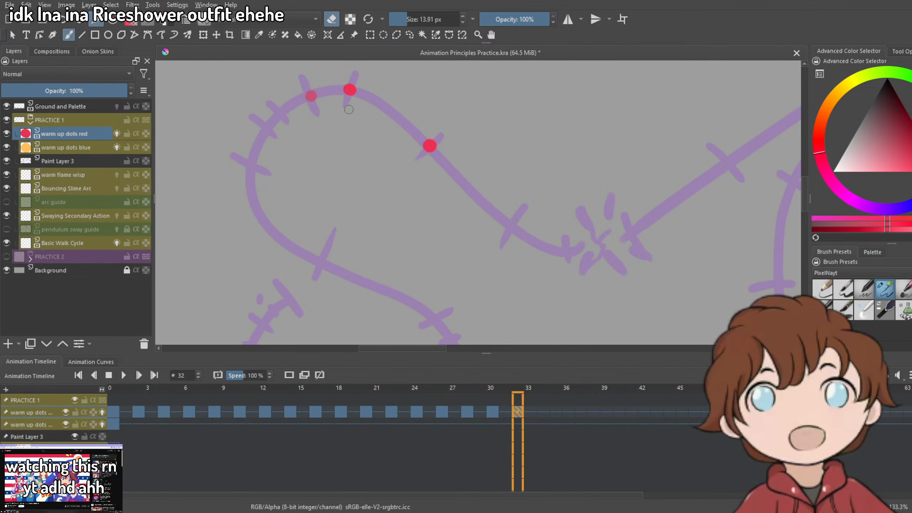
key("e")
Add a blank keyframe at frame 34 and paint the red dot on the slope's last tick before the collision marks.
left_click(543, 412)
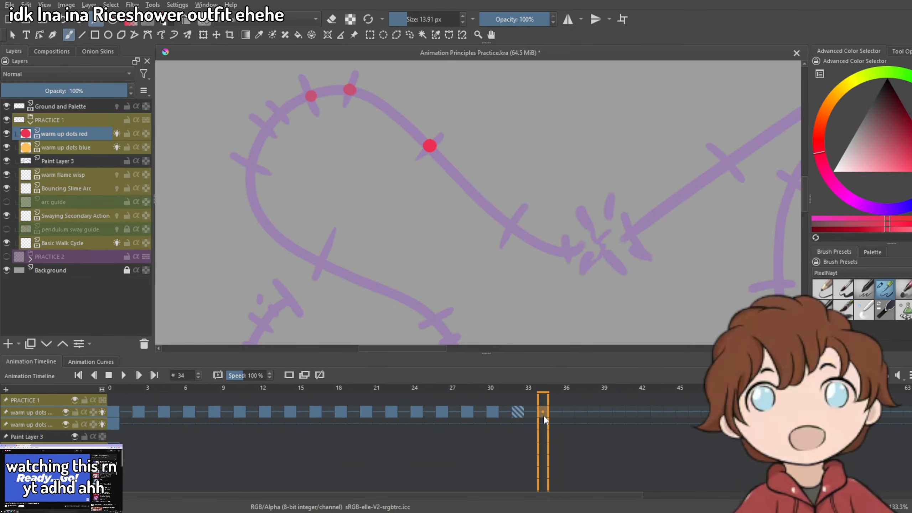
left_click_drag(525, 271, 496, 334)
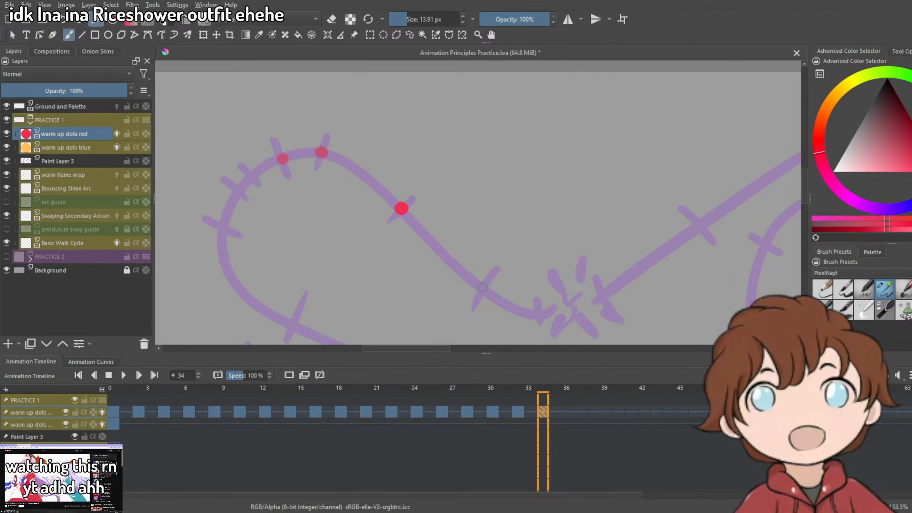
key("ctrl+z")
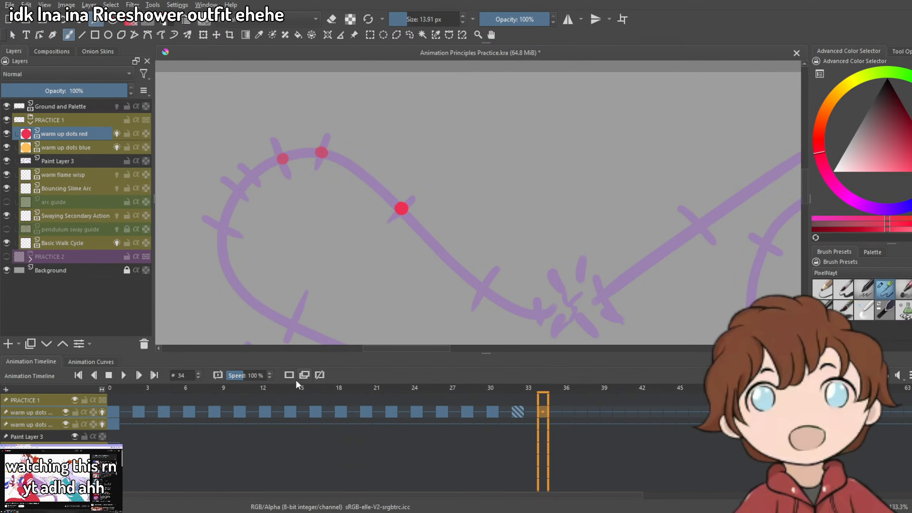
left_click(289, 375)
left_click_drag(481, 288, 484, 288)
left_click_drag(553, 309, 488, 263)
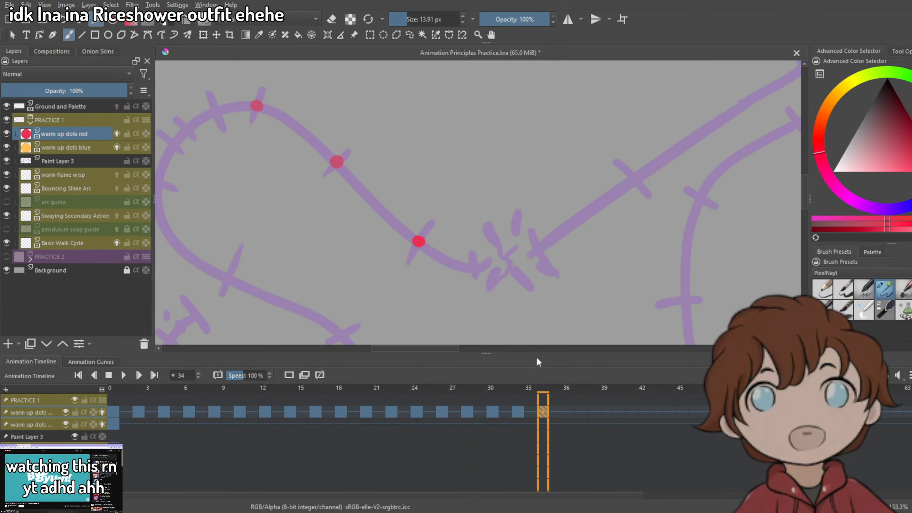
Play back the red dot's animation over frames 0 to 35, first with the path guide and then with Paint Layer 3 hidden.
left_click(568, 413)
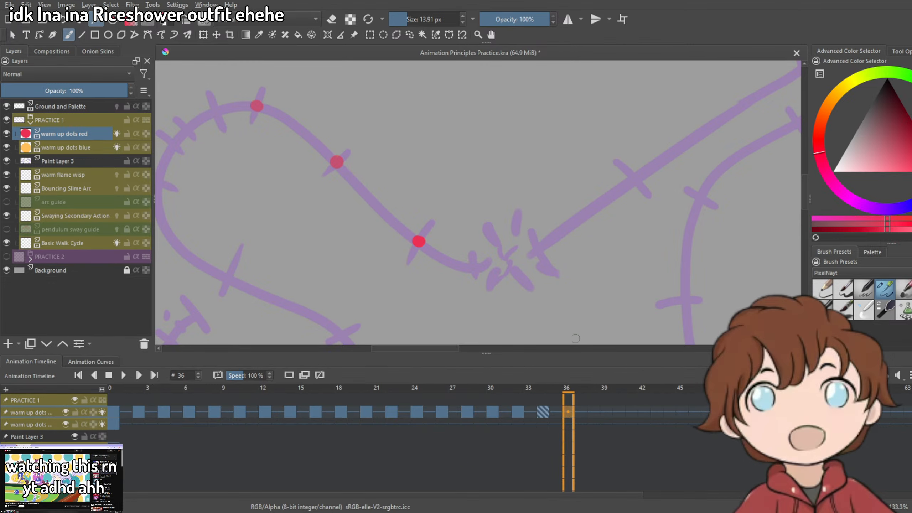
left_click(114, 412)
left_click(555, 414, "shift")
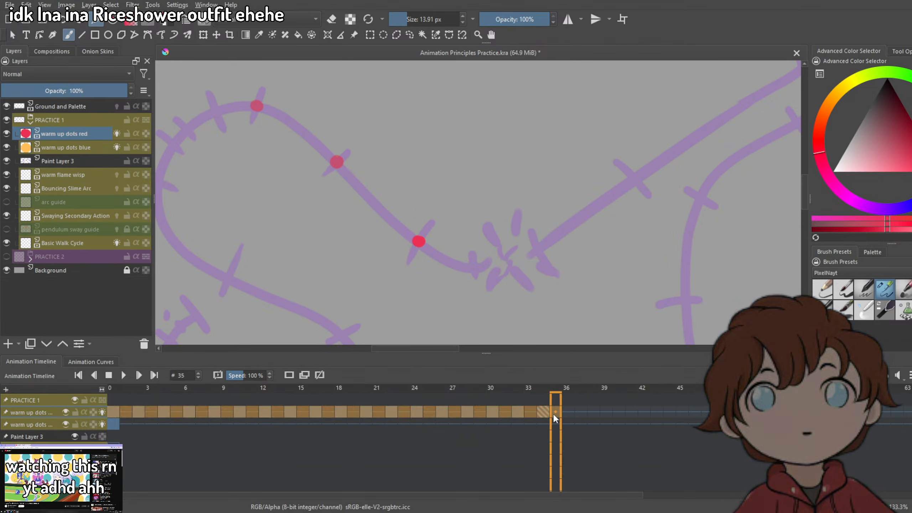
left_click(124, 374)
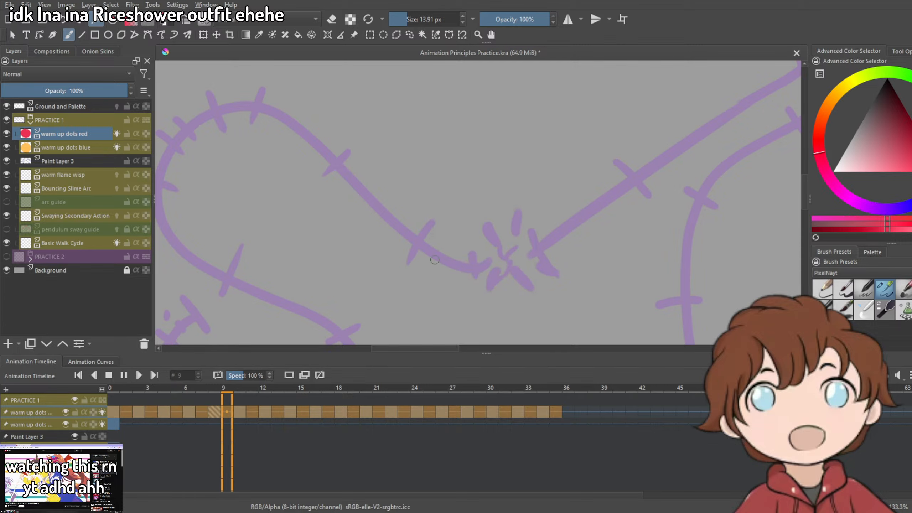
scroll(473, 297, "down", 4)
left_click_drag(494, 260, 473, 229)
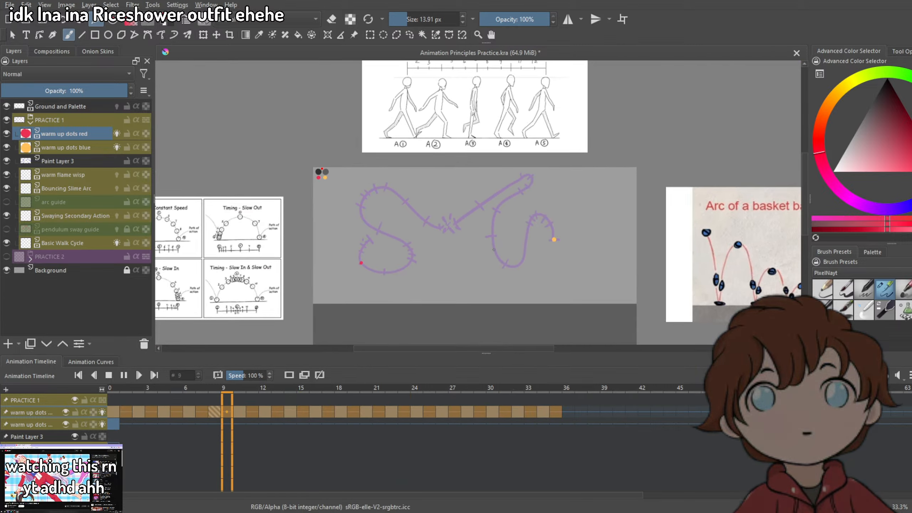
left_click(75, 437)
left_click(124, 375)
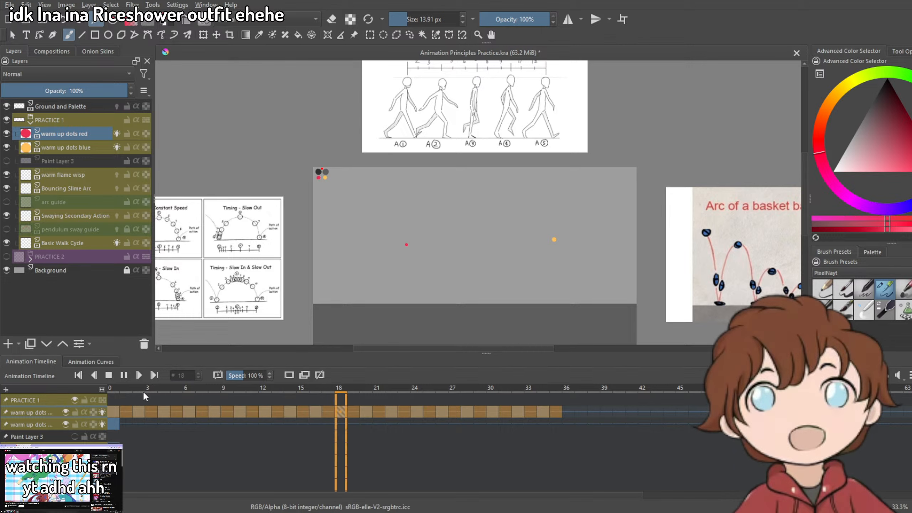
left_click(123, 376)
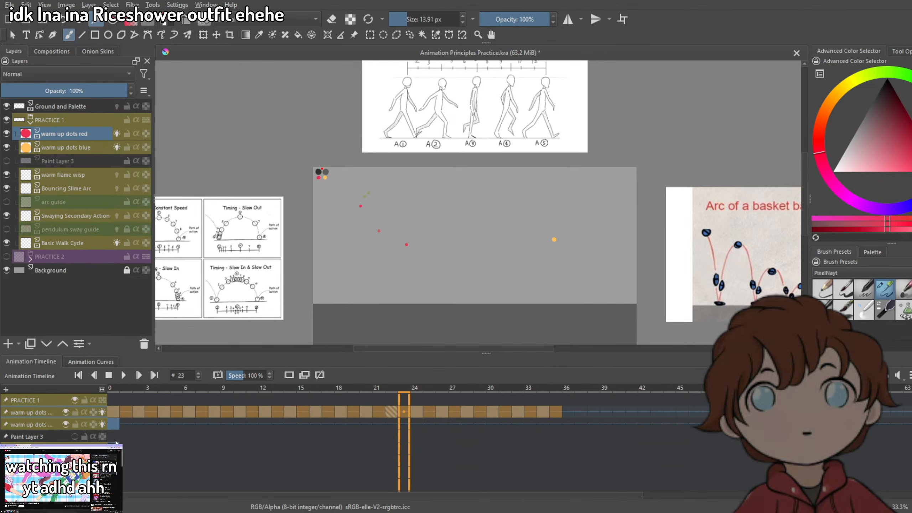
scroll(454, 238, "up", 2)
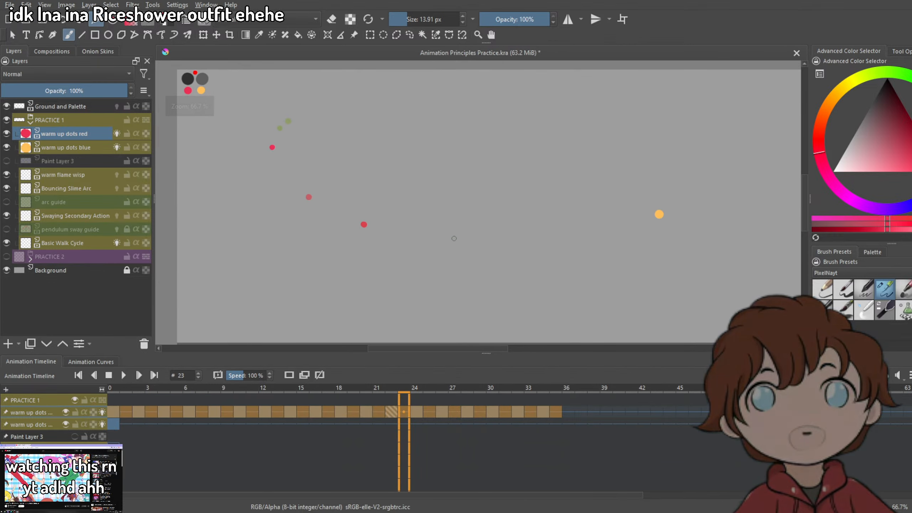
left_click(546, 413)
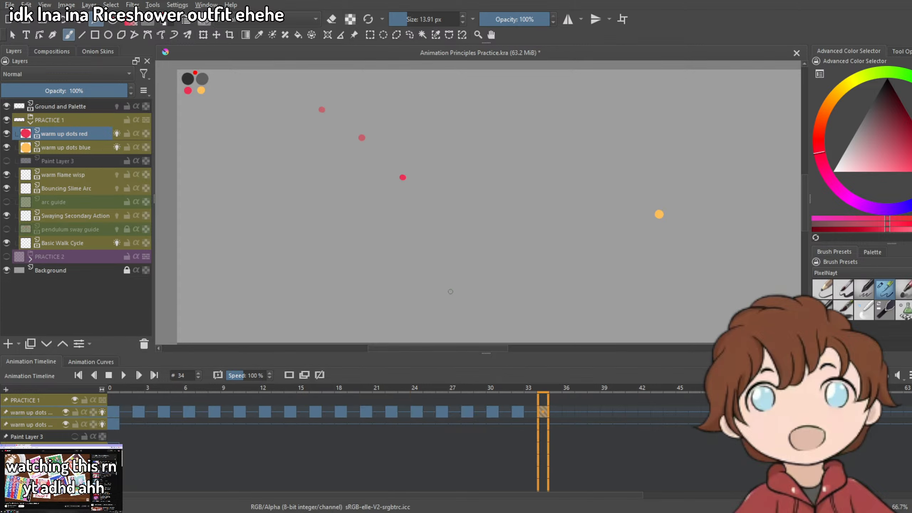
Select the warm up dots blue layer, show the Paint Layer 3 guide again, and pick the yellow dot's colour for painting.
left_click(37, 427)
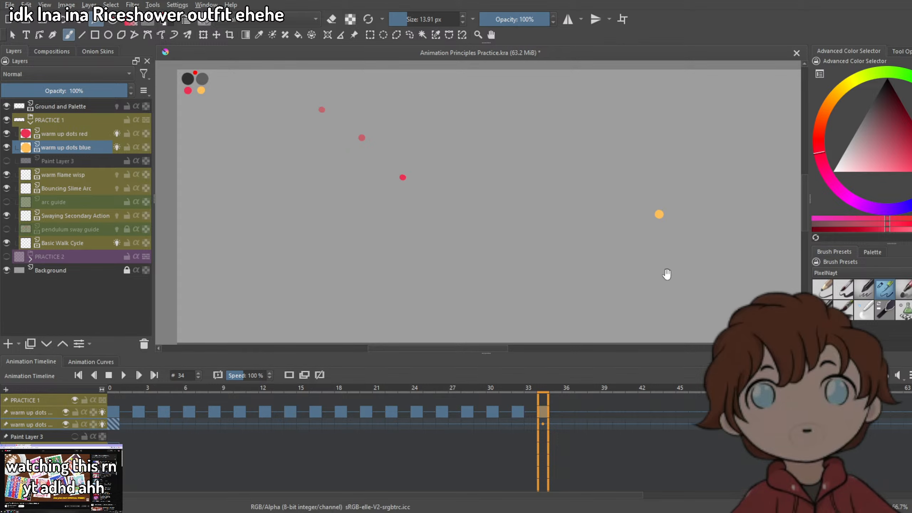
left_click_drag(666, 273, 614, 272)
left_click(75, 437)
left_click_drag(540, 271, 475, 295)
scroll(543, 236, "up", 3)
key("p")
left_click(540, 243)
left_click_drag(552, 263, 540, 286)
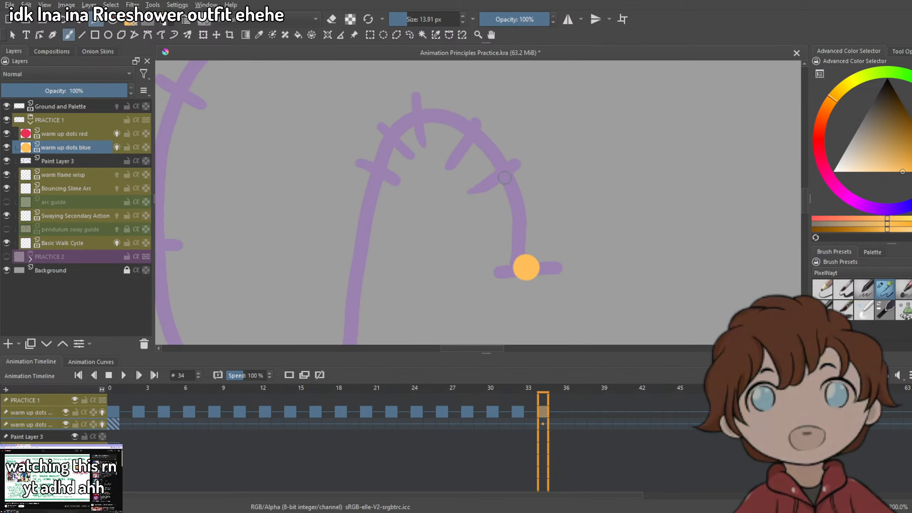
key("b")
left_click(507, 173)
left_click_drag(507, 176, 528, 202)
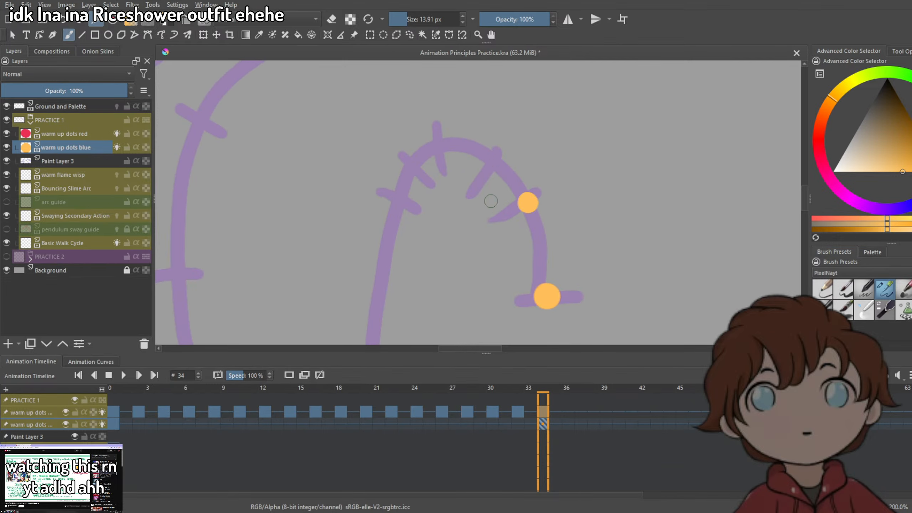
key("ctrl+z")
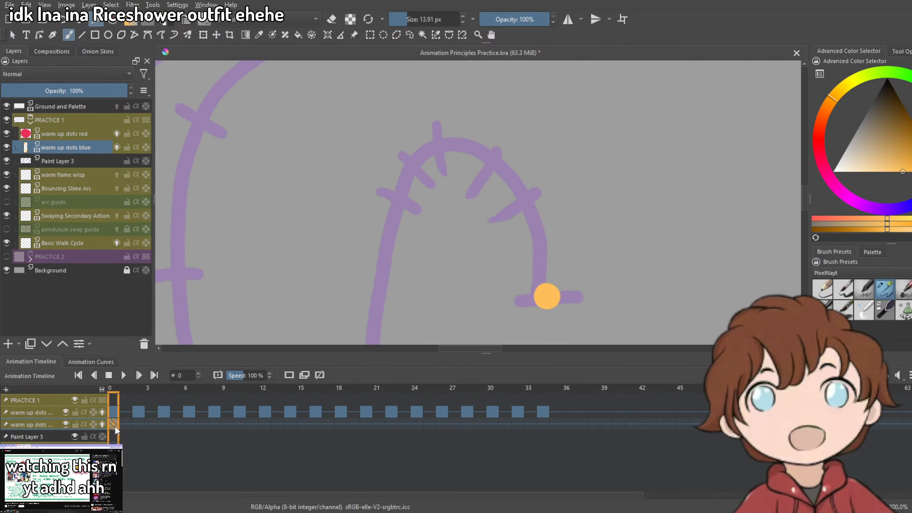
Paint the yellow dot on the next two ticks up the small arch, in keyframes at frames 2 and 4.
left_click(139, 425)
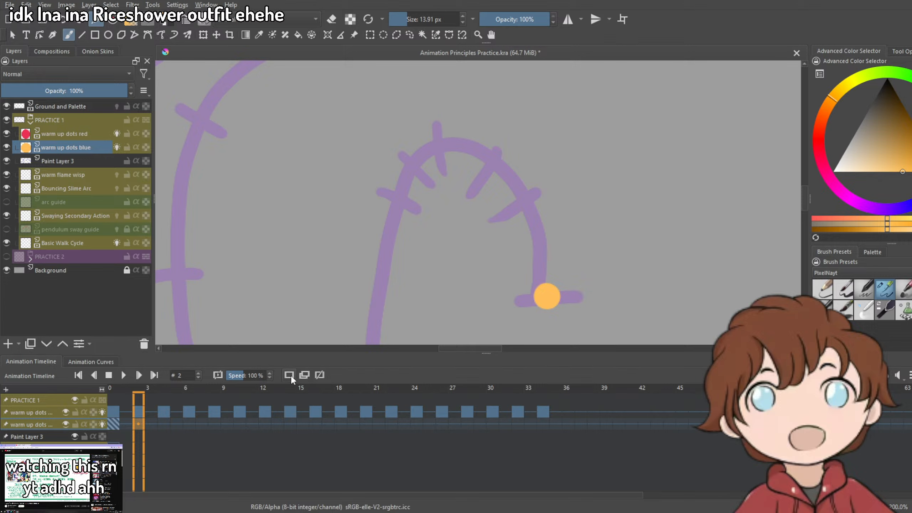
key("ctrl+z")
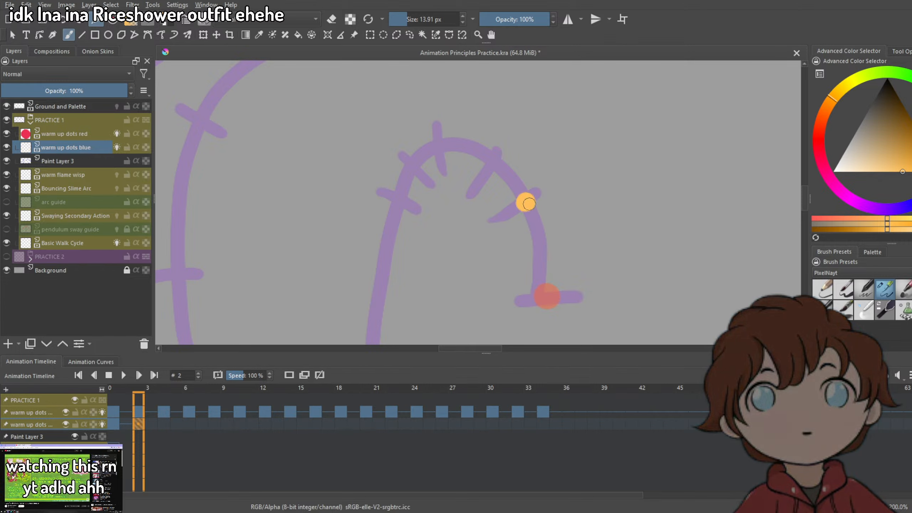
left_click_drag(526, 237, 556, 242)
left_click(164, 424)
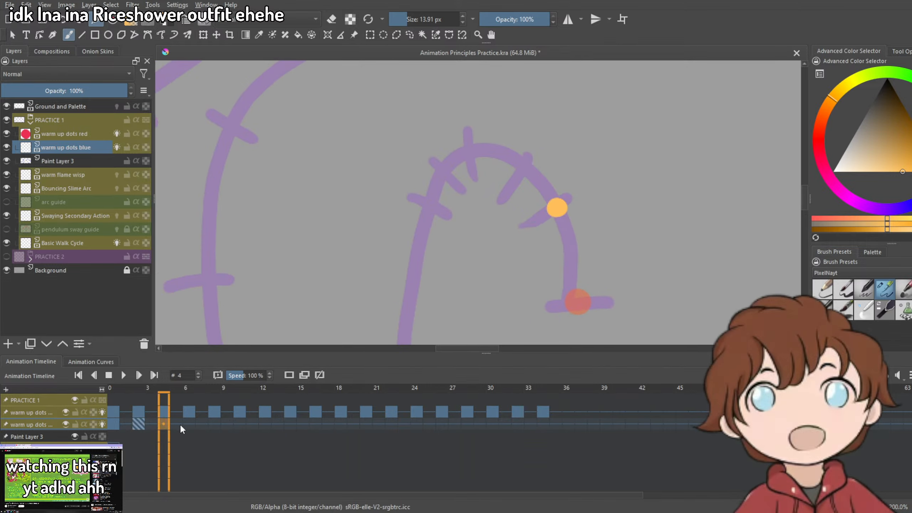
left_click(521, 176)
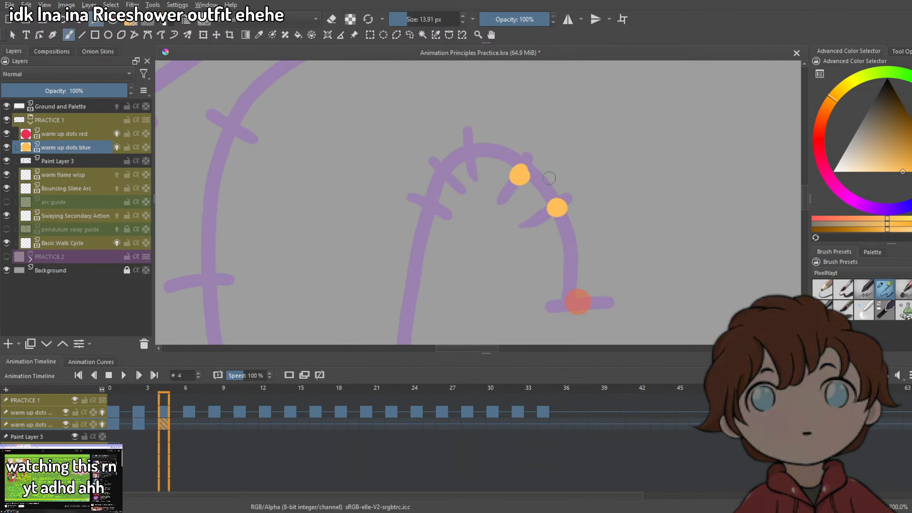
Undo the last yellow dot, clear the keyframe at frame 4 and repaint the dot on the small arch's second tick.
key("ctrl+z")
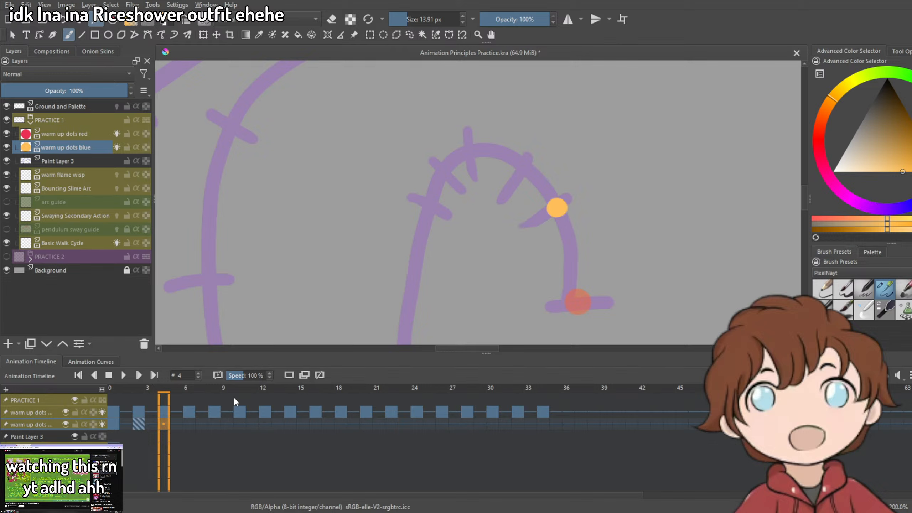
left_click(301, 376)
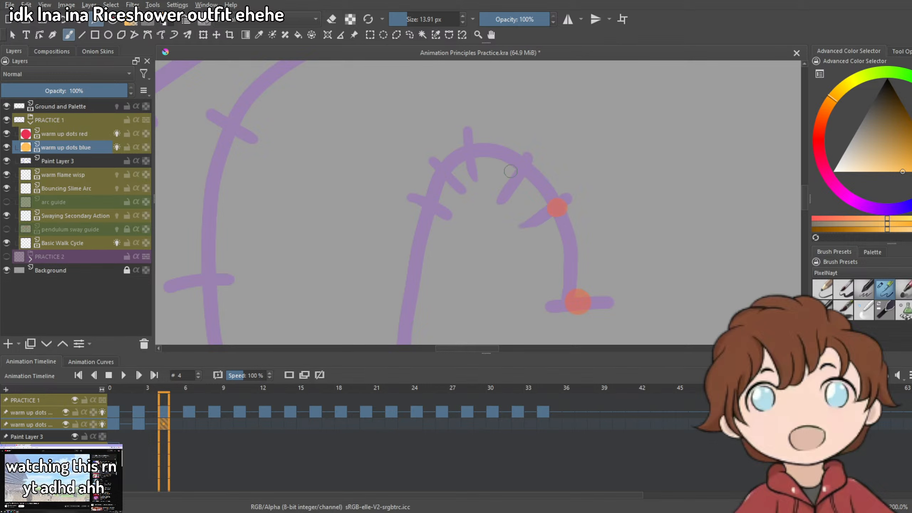
left_click(526, 164)
left_click(526, 165)
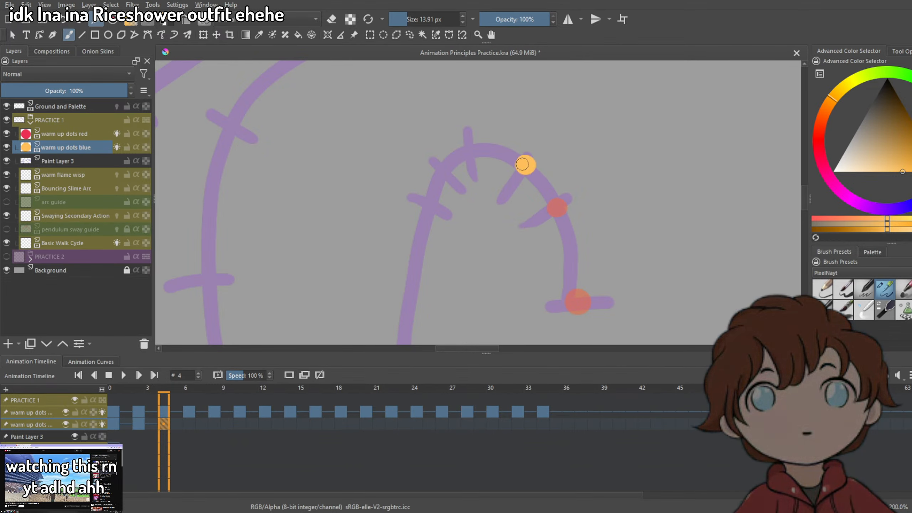
Paint the yellow dot on the next three ticks over the arch's peak, in blank keyframes at frames 6, 8 and 10.
left_click(288, 375)
left_click(470, 147)
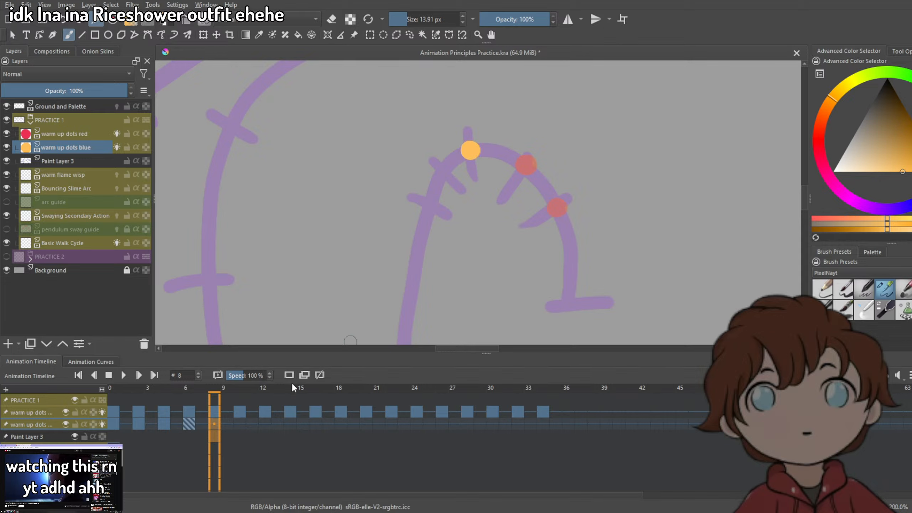
key("ctrl+z")
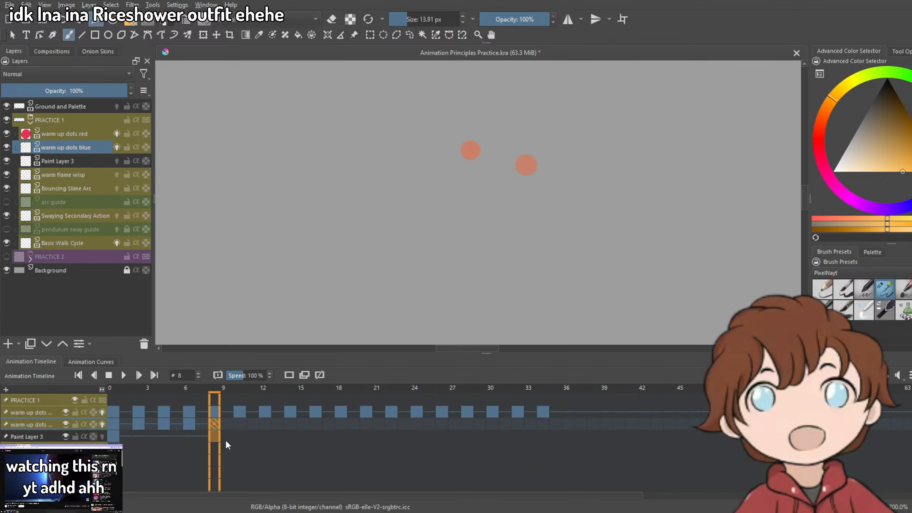
key("ctrl+shift+z")
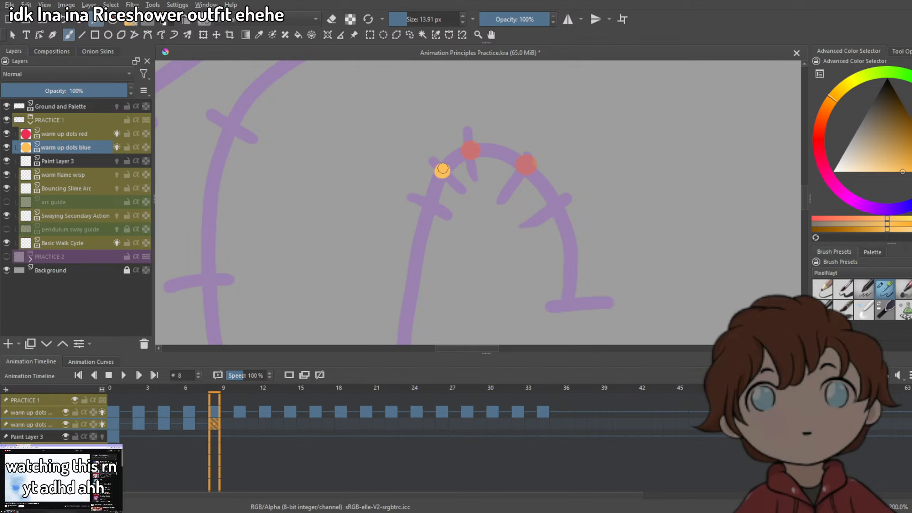
left_click(242, 425)
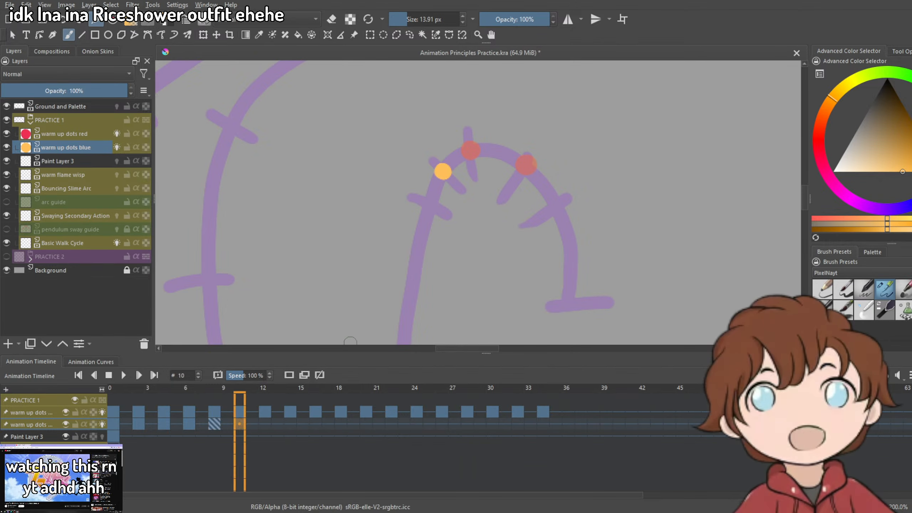
left_click(429, 206)
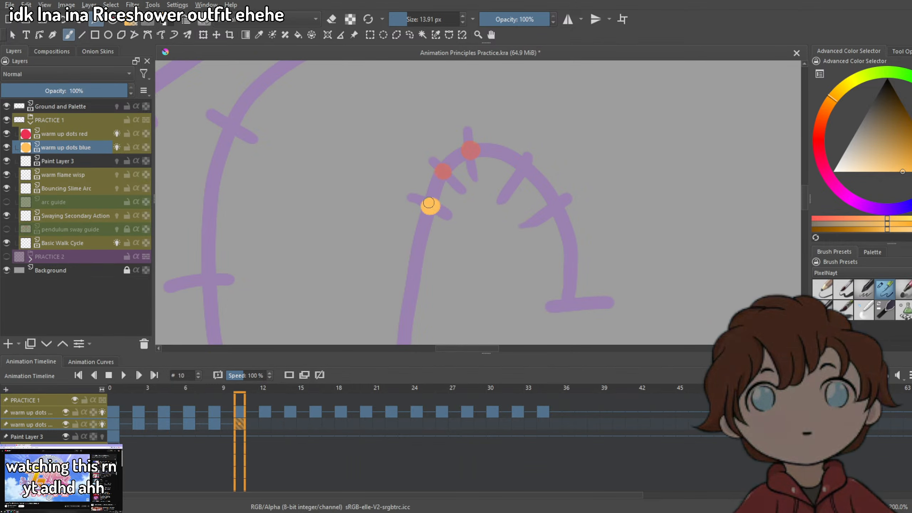
Add a blank keyframe at frame 12 and paint the yellow dot with a tapered smear on the tick at the deep curve's bottom.
scroll(467, 251, "down", 5)
scroll(467, 252, "up", 3)
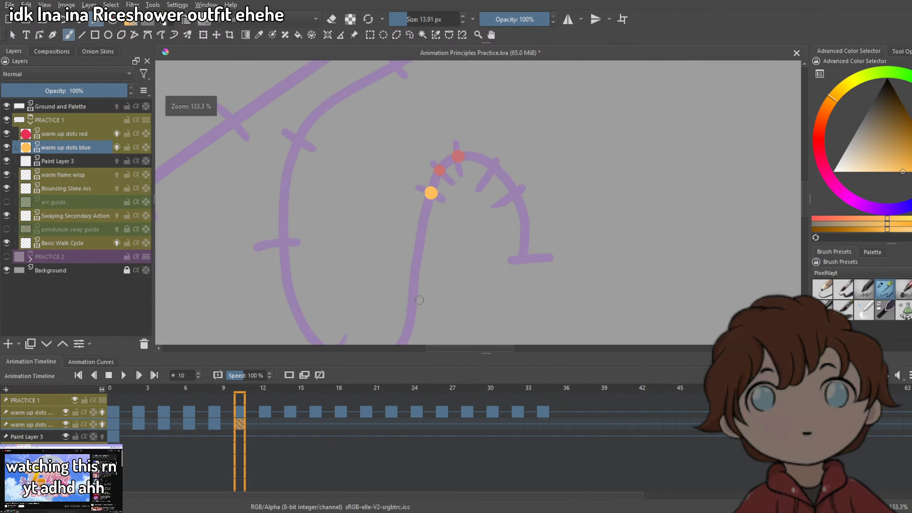
left_click(265, 425)
left_click_drag(453, 249, 472, 159)
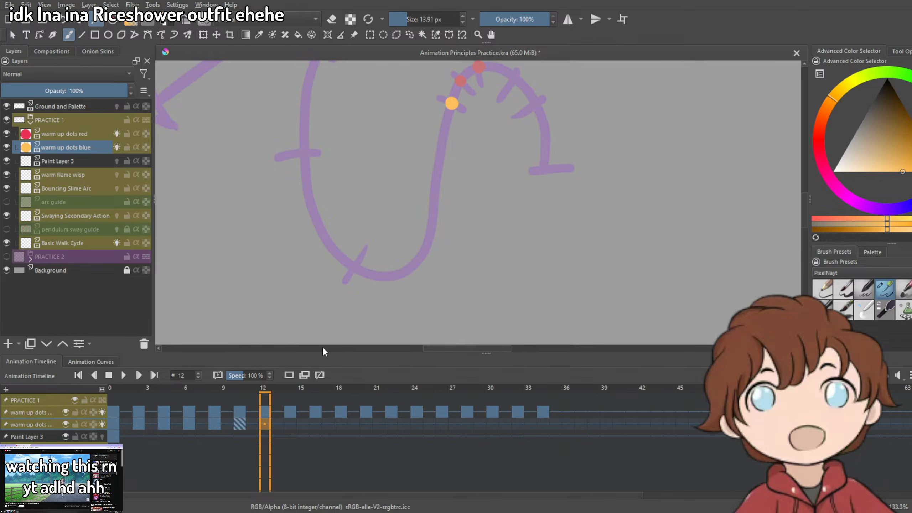
left_click(355, 266)
mouse_move(403, 238)
left_mouse_down()
mouse_move(477, 265)
mouse_move(524, 228)
left_mouse_up()
left_click(443, 279)
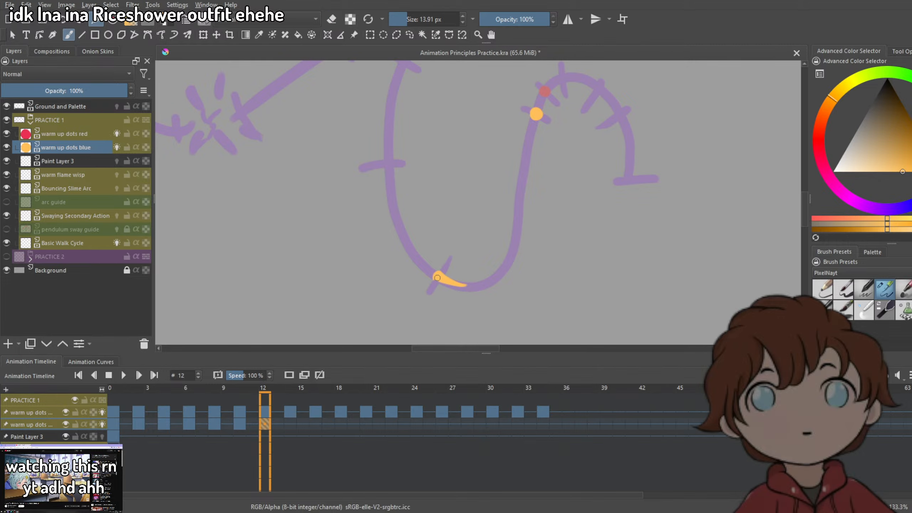
Thicken the yellow smear at frame 12 and lengthen its tail along the bottom of the deep curve.
scroll(513, 272, "down", 3)
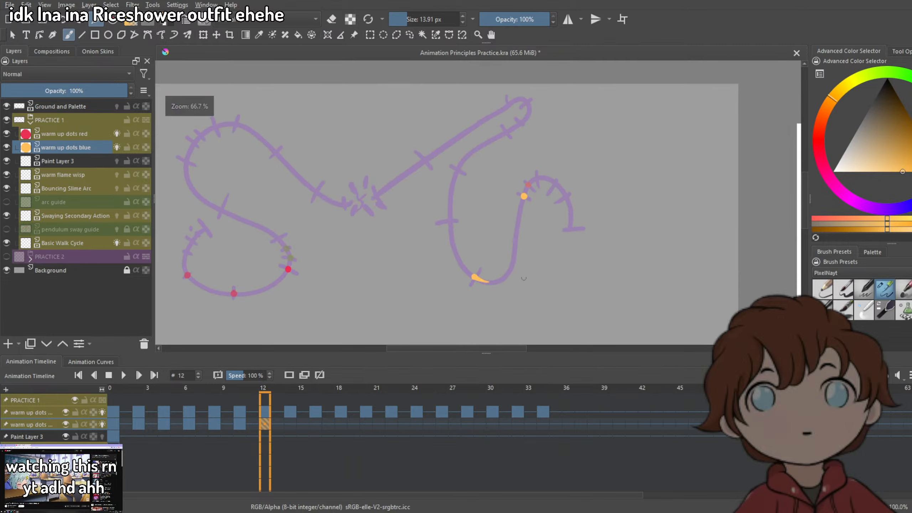
scroll(502, 274, "up", 5)
left_click_drag(415, 282, 480, 284)
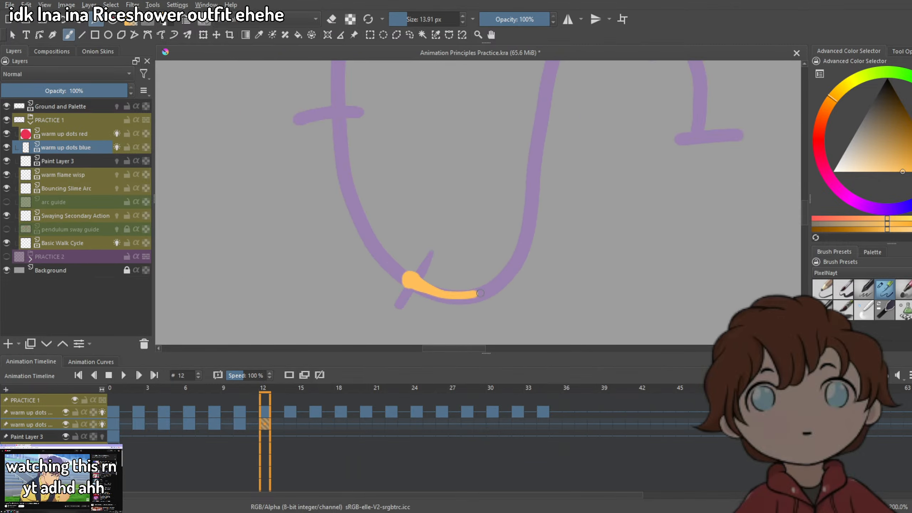
Play back both dots over frames 0 to 35 with the path guide shown.
scroll(480, 293, "down", 4)
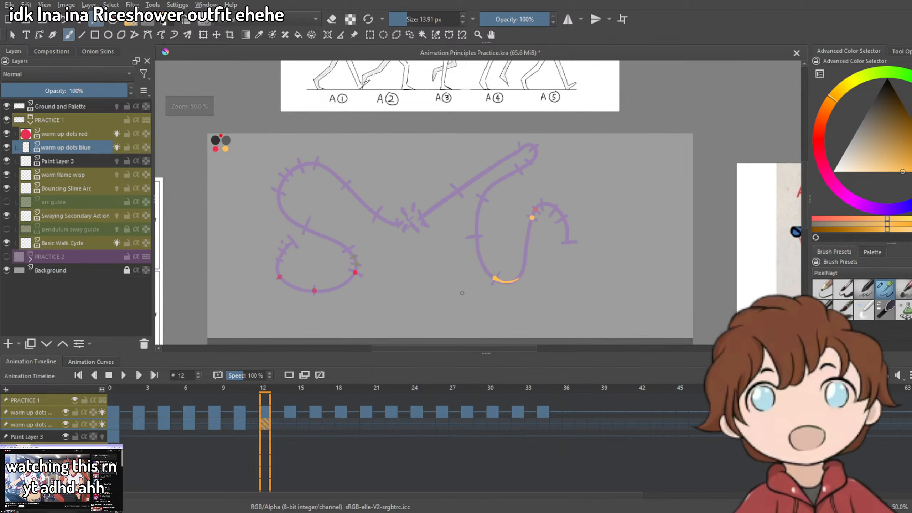
left_click(114, 412)
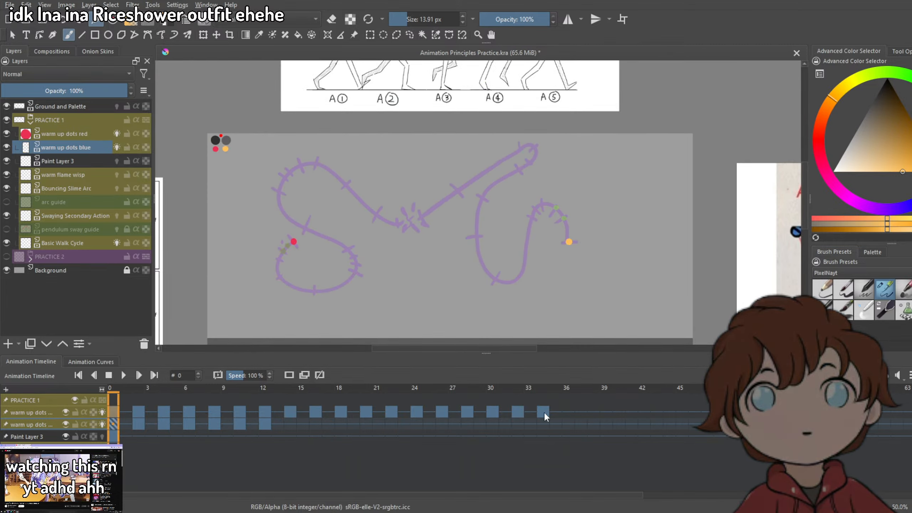
left_click(553, 414, "shift")
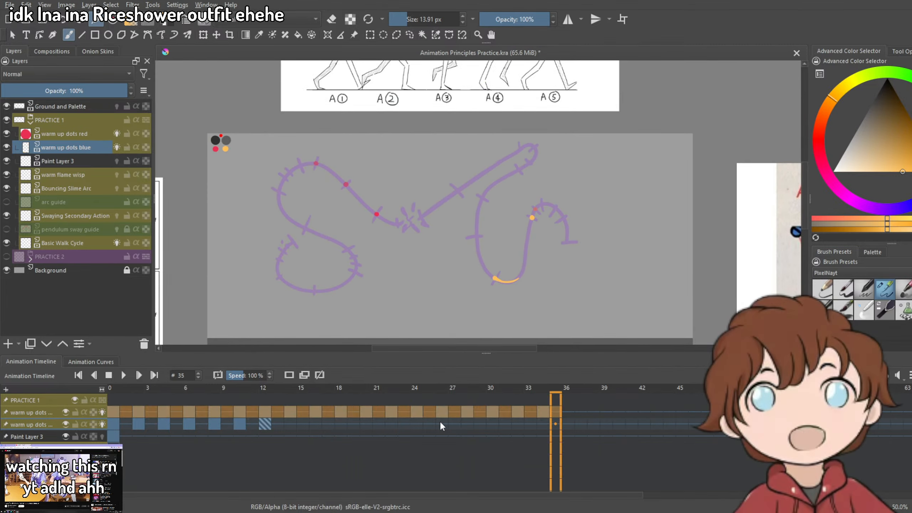
left_click(123, 375)
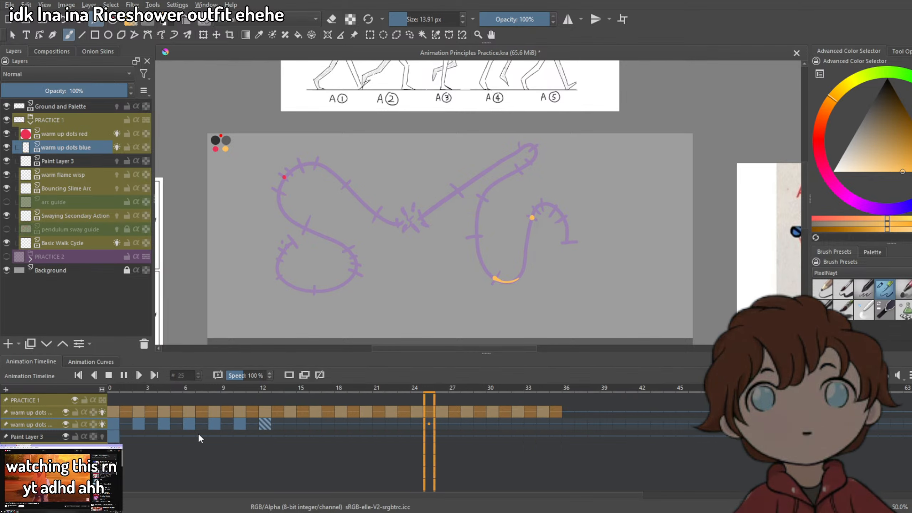
left_click(123, 375)
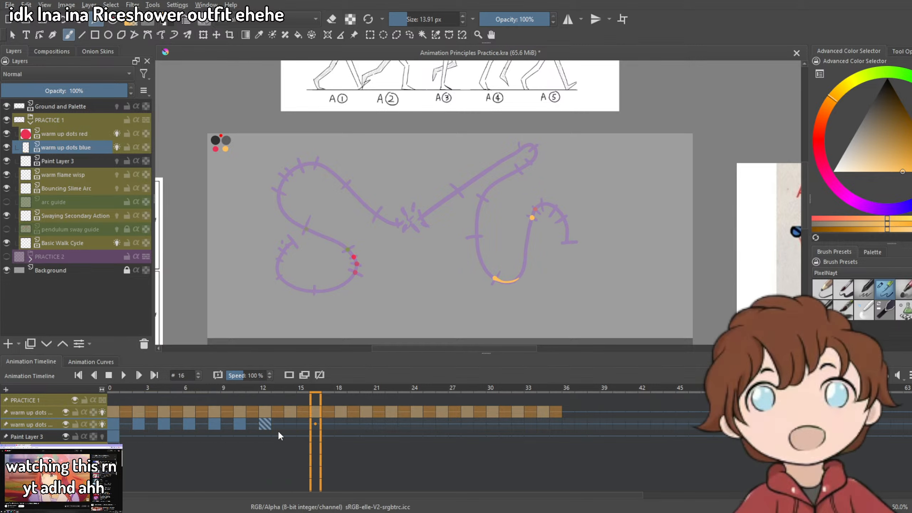
Return to frame 12 and trim the tail of the yellow smear to a taper with the eraser.
left_click(265, 425)
left_click(238, 426)
left_click(265, 424)
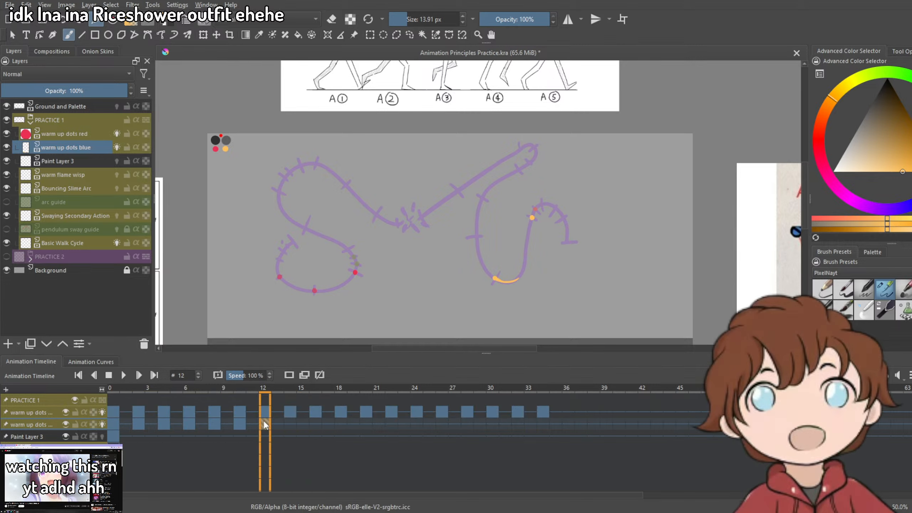
scroll(548, 233, "up", 4)
key("e")
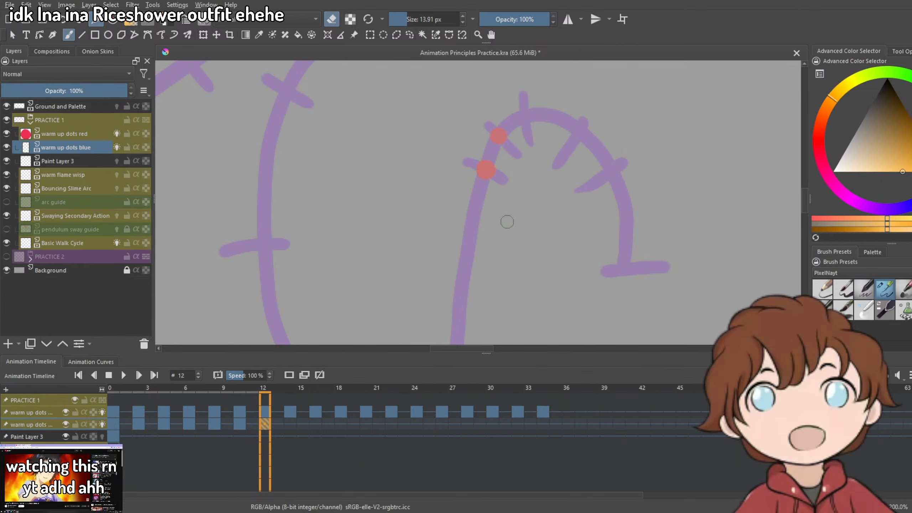
Hide the Paint Layer 3 guide and play back the yellow dot's animation over frames 0 to 13.
scroll(507, 220, "down", 4)
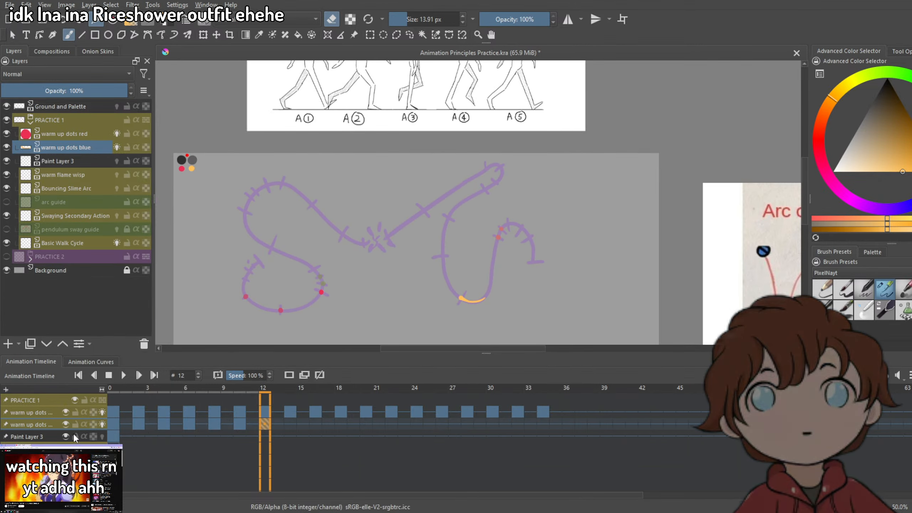
left_click(65, 436)
left_click(113, 424)
left_click_drag(113, 424, 274, 427)
left_click(123, 375)
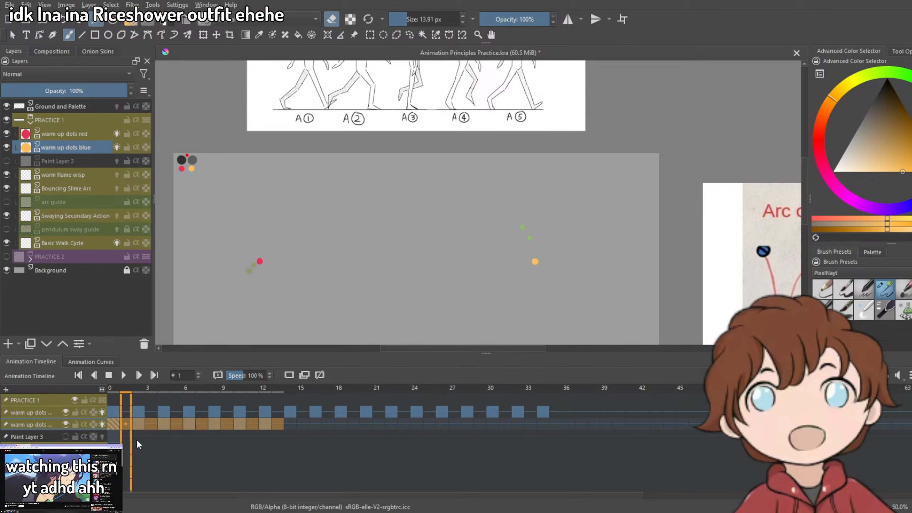
Show Paint Layer 3 again, add a blank keyframe at frame 14 and paint a smeared yellow dot on the deep curve's next tick.
left_click(290, 425)
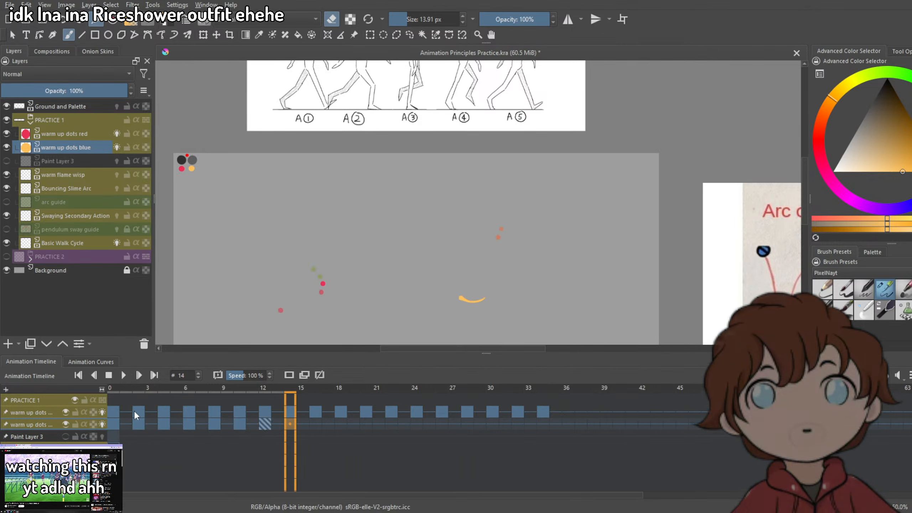
left_click(66, 437)
scroll(468, 292, "up", 3)
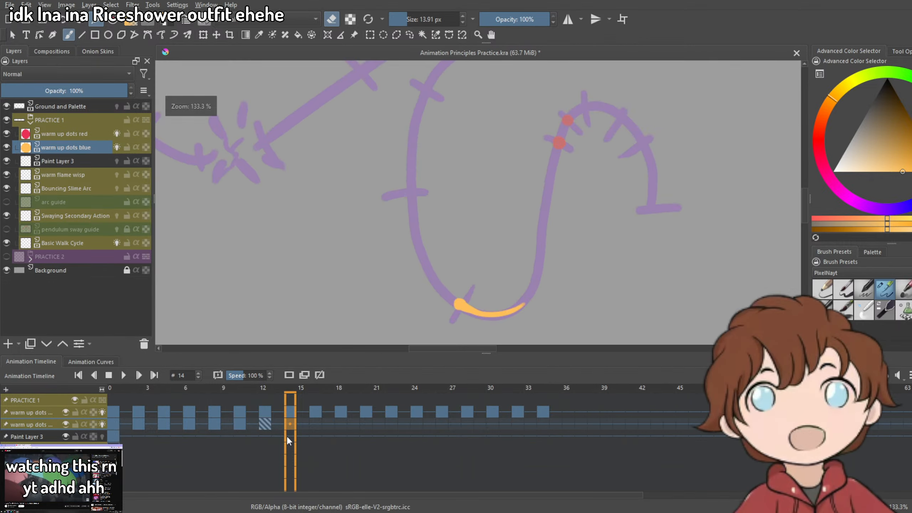
left_click(289, 374)
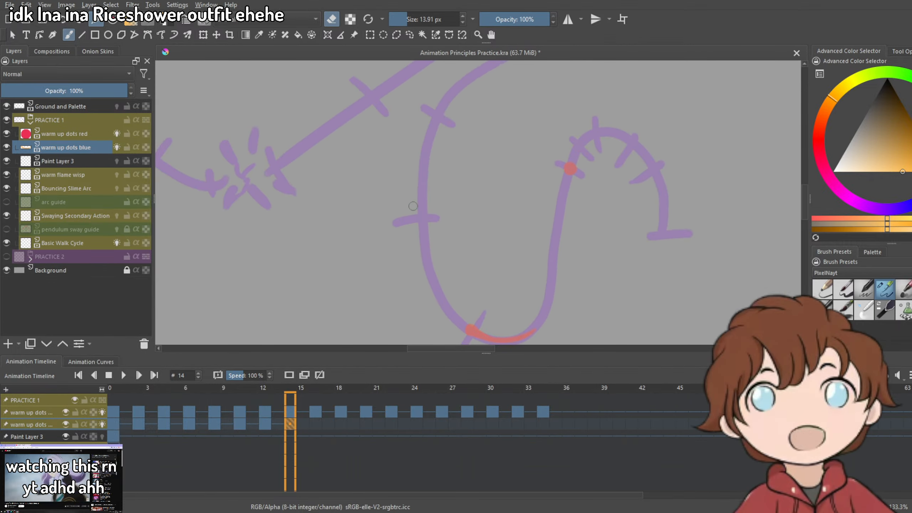
left_click_drag(424, 219, 424, 233)
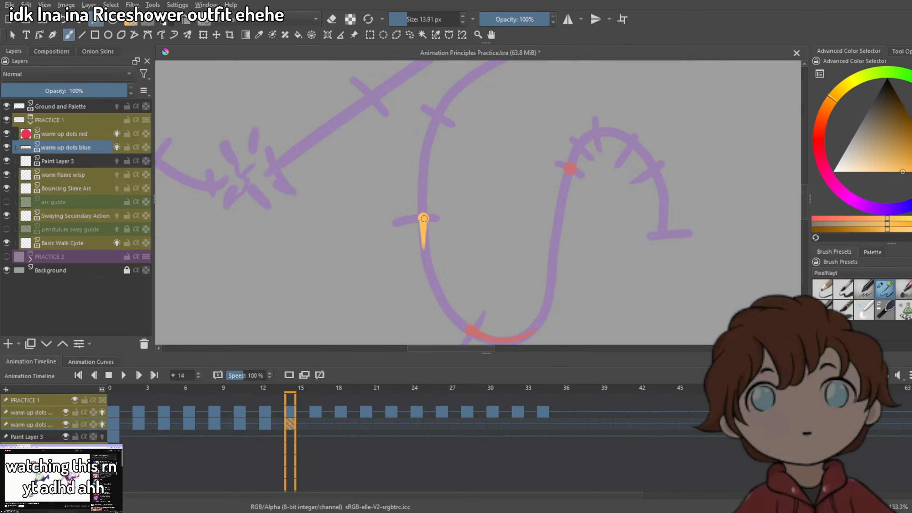
Try painting a smeared yellow dot on the following tick up the deep curve at frame 16.
left_click(315, 424)
left_click_drag(446, 172, 392, 214)
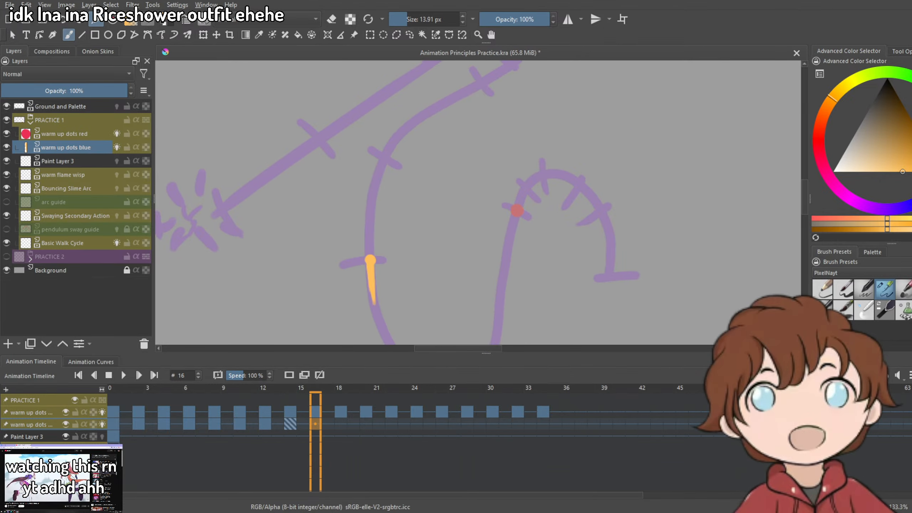
left_click_drag(384, 157, 372, 218)
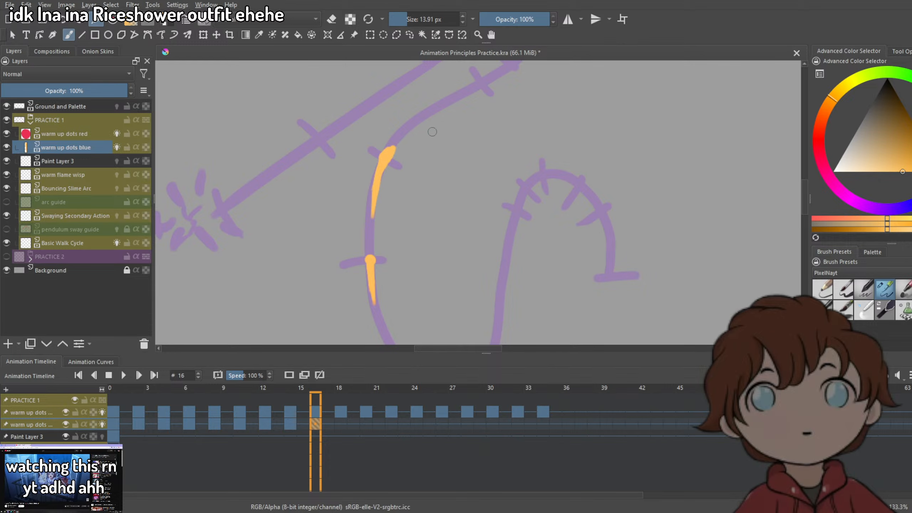
Try painting a short yellow smear at frame 18 on the first tick approaching the narrow loop.
scroll(432, 132, "down", 4)
scroll(433, 132, "up", 2)
left_click(341, 424)
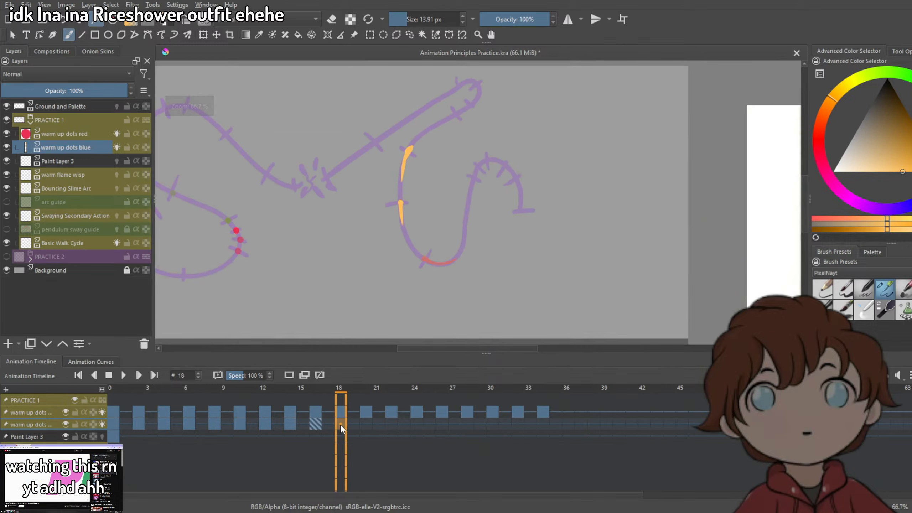
scroll(464, 204, "up", 2)
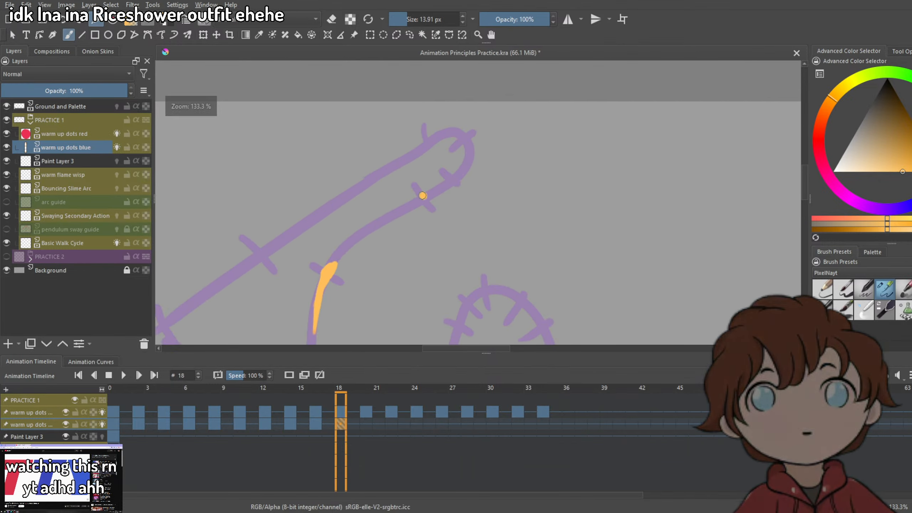
left_click_drag(409, 203, 423, 198)
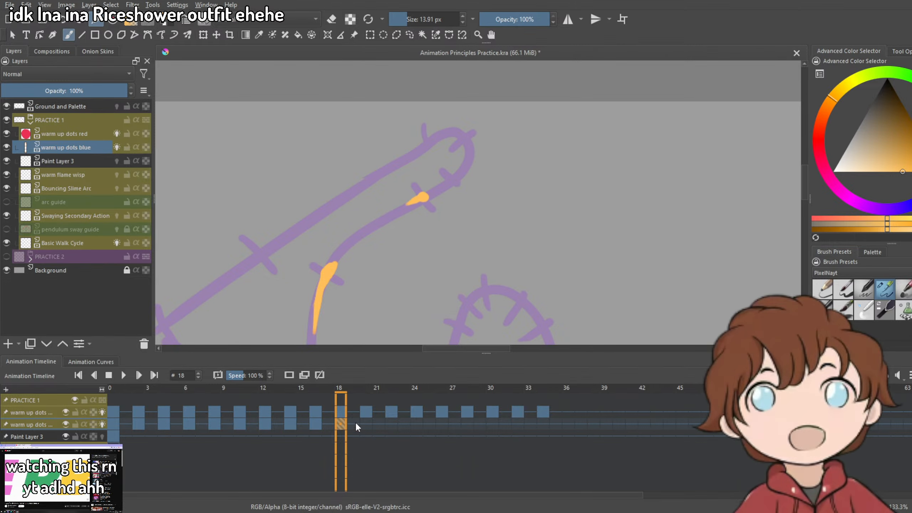
Try painting the yellow dot at frame 20 on the tick just below the narrow loop's turn.
left_click(366, 425)
left_click(451, 179)
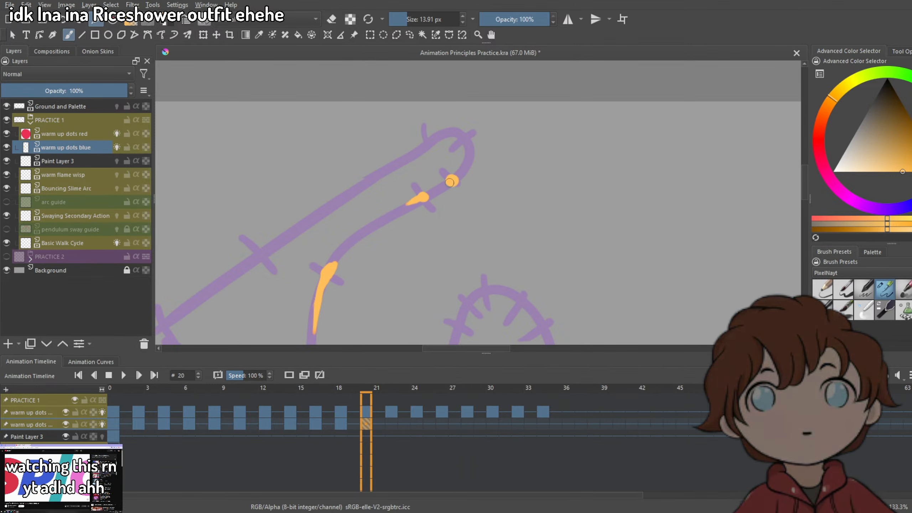
left_click(391, 423)
Undo the yellow dot at frame 20 and the yellow smears at frames 18 and 16.
key("ctrl+z")
key("ctrl+z")
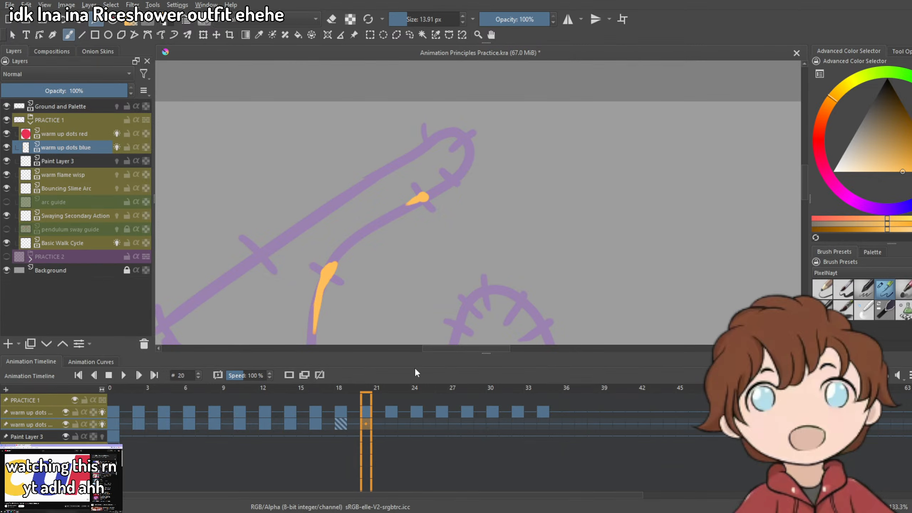
left_click_drag(380, 306, 429, 224)
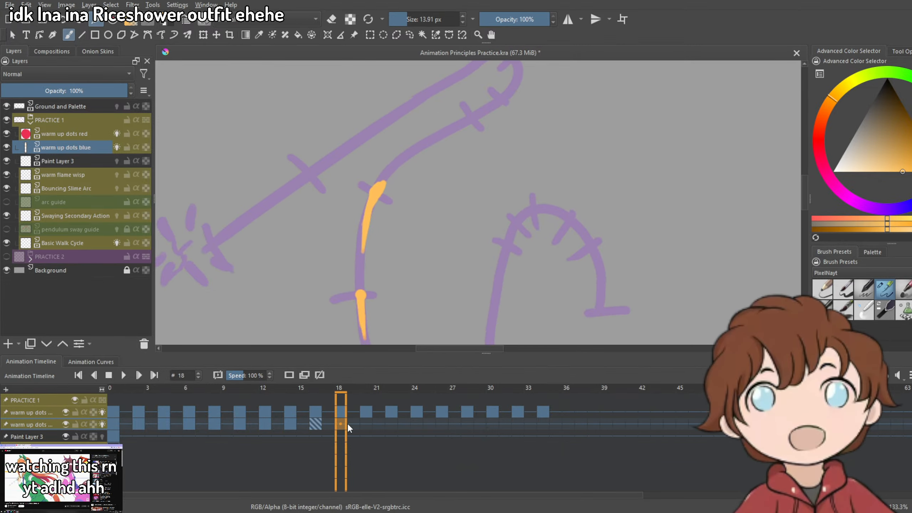
key("ctrl+z")
key("ctrl+z")
key("ctrl+z")
left_click_drag(466, 265, 497, 199)
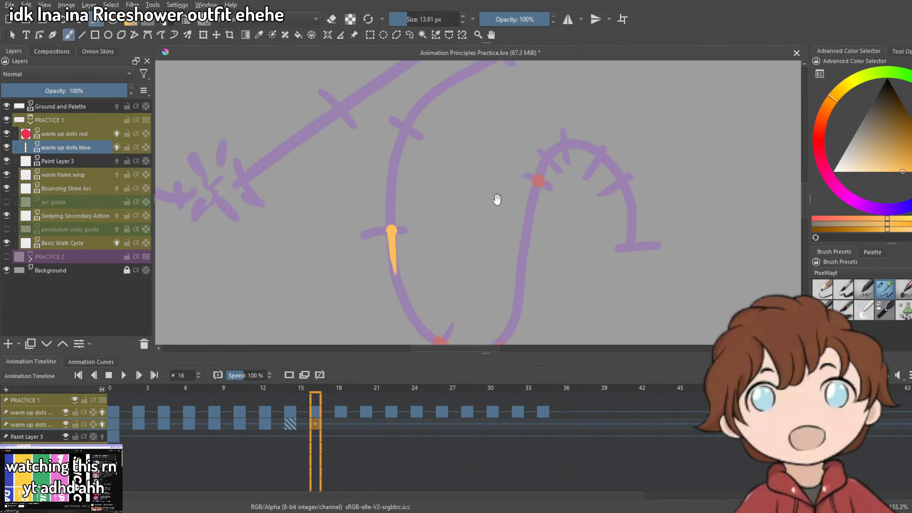
Paint the yellow dot at frame 16 on the next tick up the deep curve, with a smear trailing down the path.
left_click_drag(446, 325, 473, 286)
left_click(339, 424)
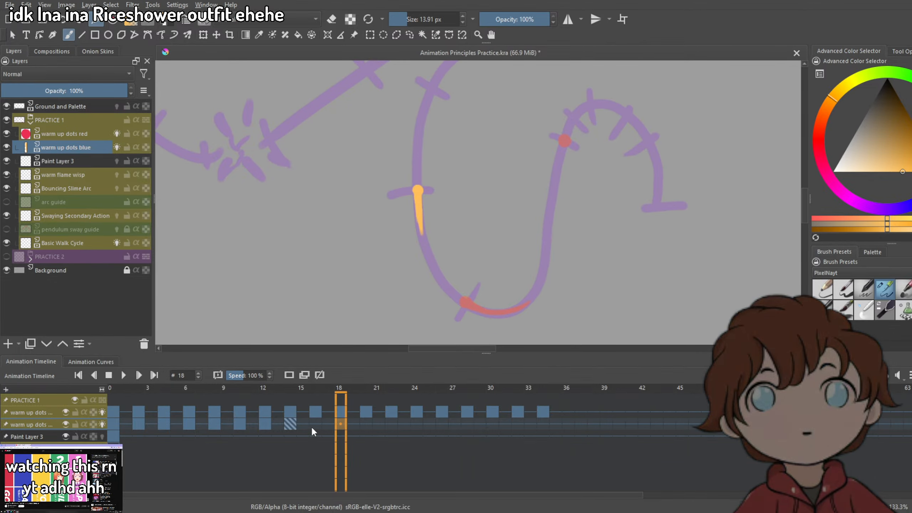
left_click(290, 424)
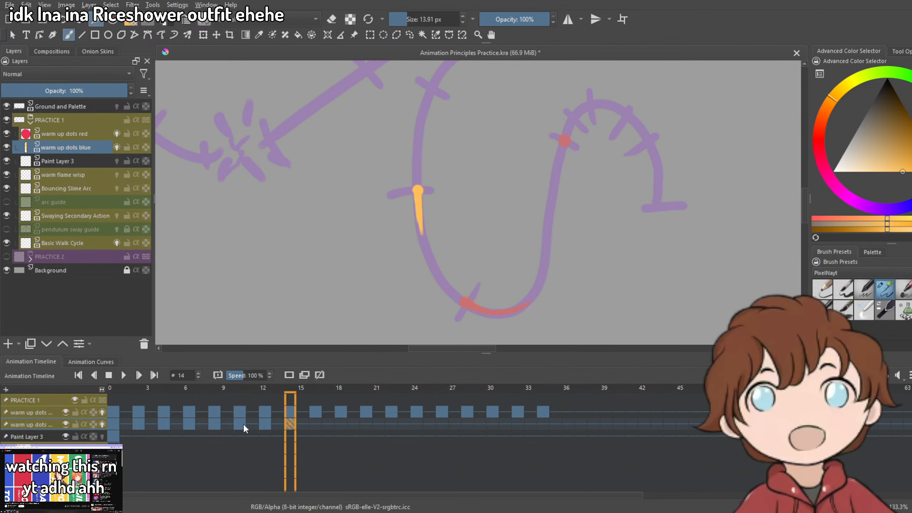
left_click(67, 437)
left_click(67, 437)
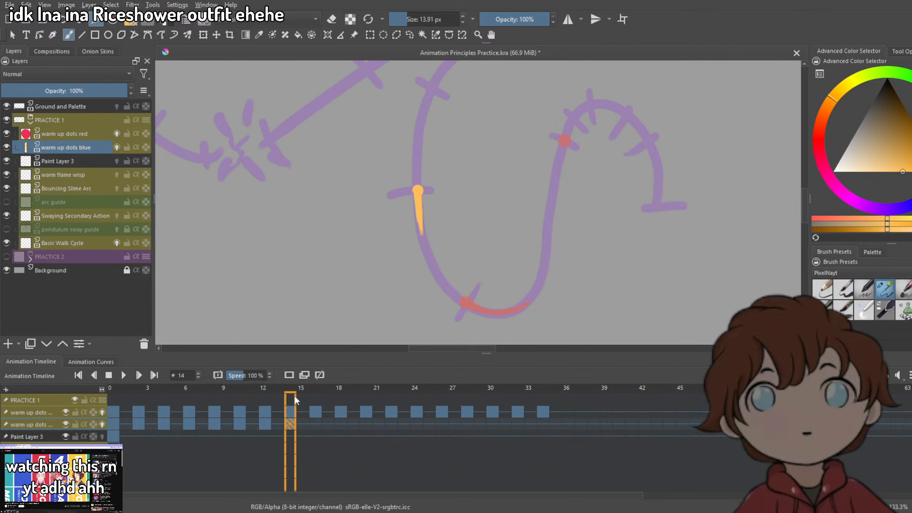
left_click(313, 424)
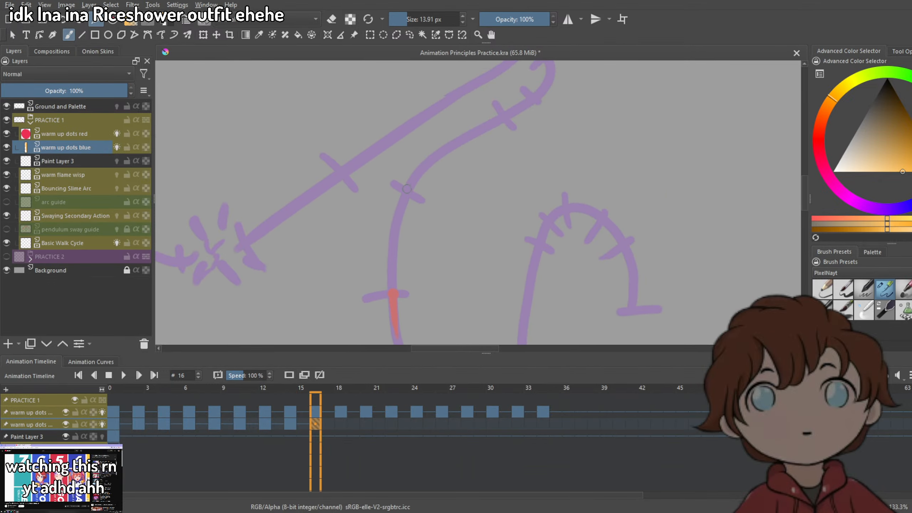
left_click_drag(398, 211, 406, 192)
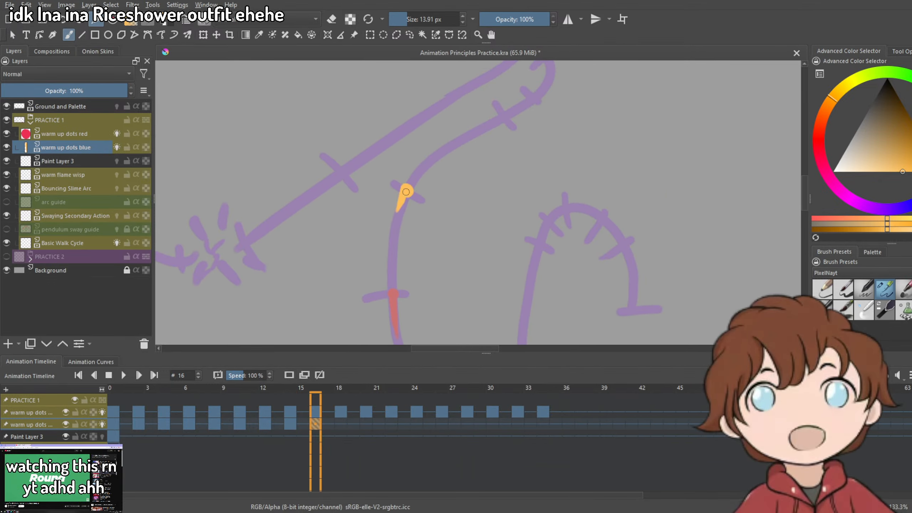
left_click_drag(396, 226, 406, 191)
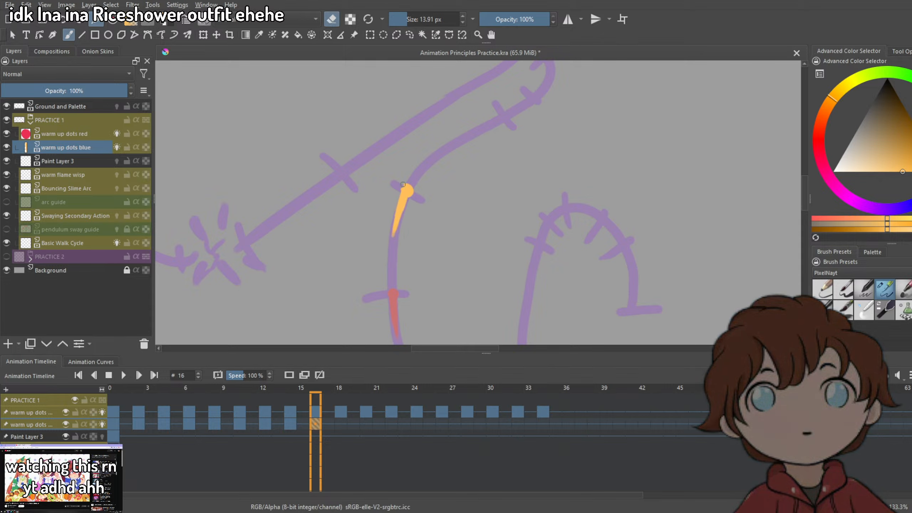
Look through the Krita configuration, including the General, Keyboard Shortcuts and Canvas-only settings, and close it without changing anything.
left_click(178, 4)
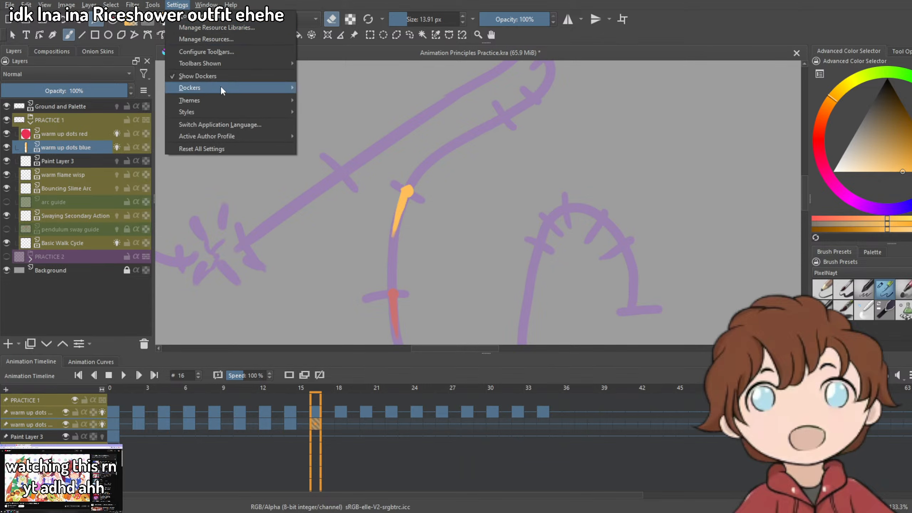
left_click(172, 5)
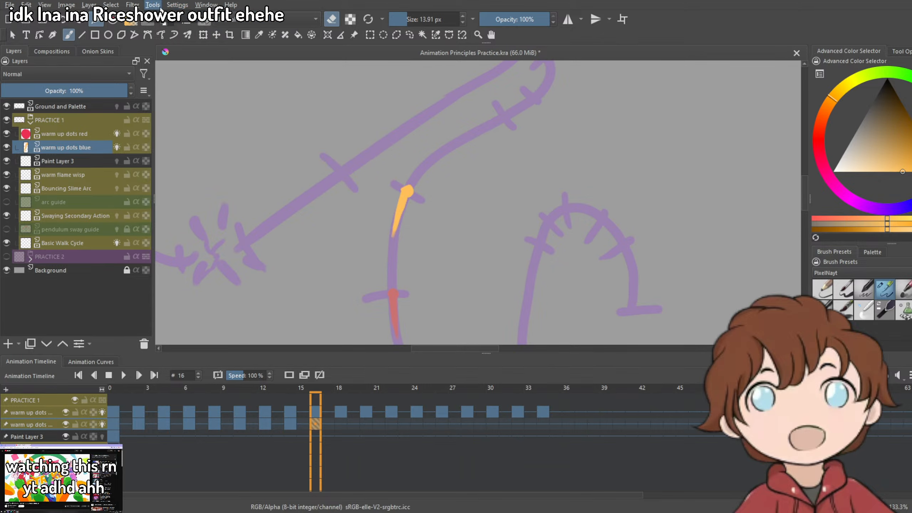
left_click(171, 6)
left_click(171, 7)
left_click(176, 7)
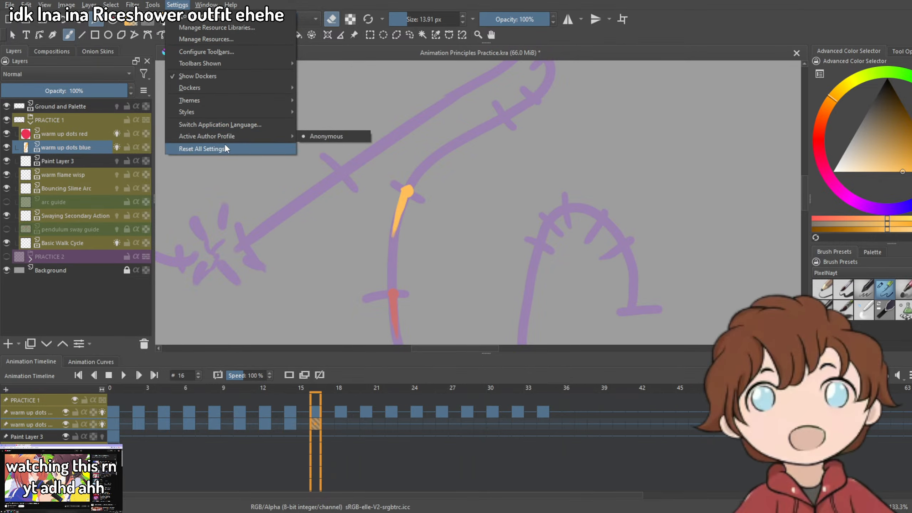
left_click(181, 7)
left_click(181, 7)
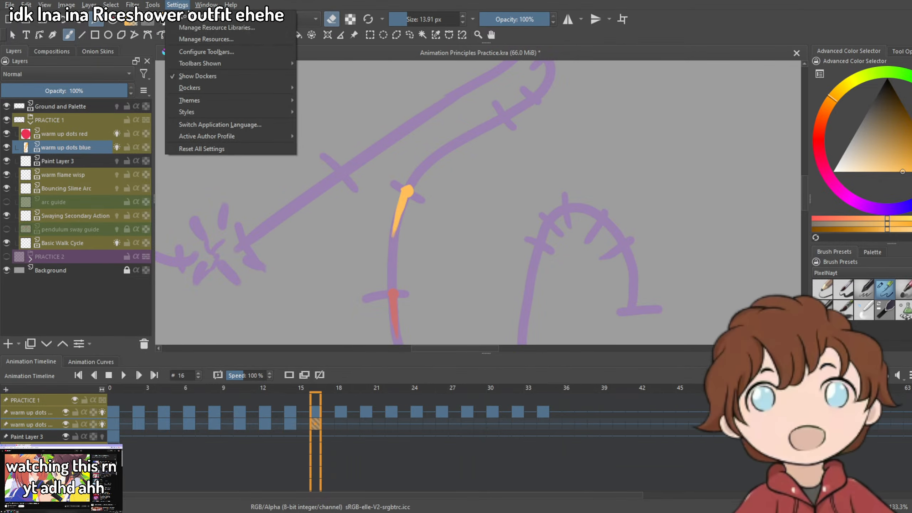
left_click(247, 59)
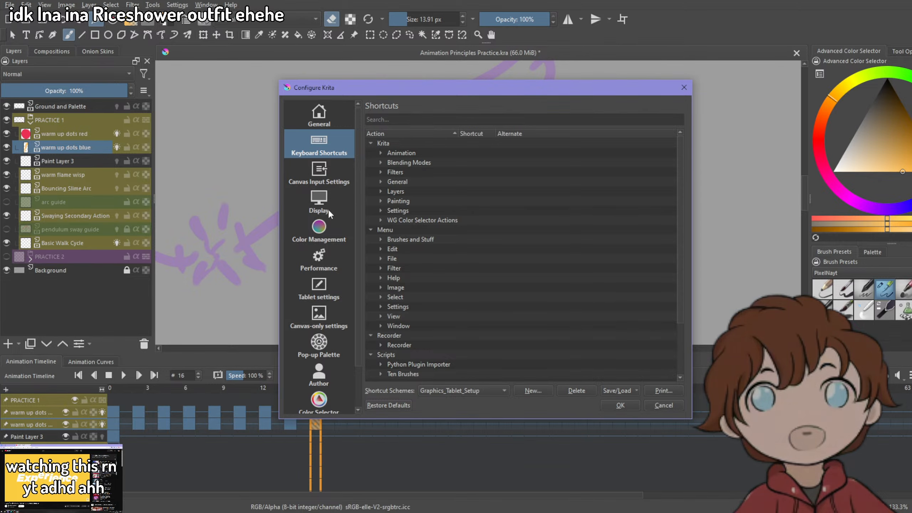
left_click(319, 231)
left_click(323, 293)
left_click(319, 318)
left_click(323, 146)
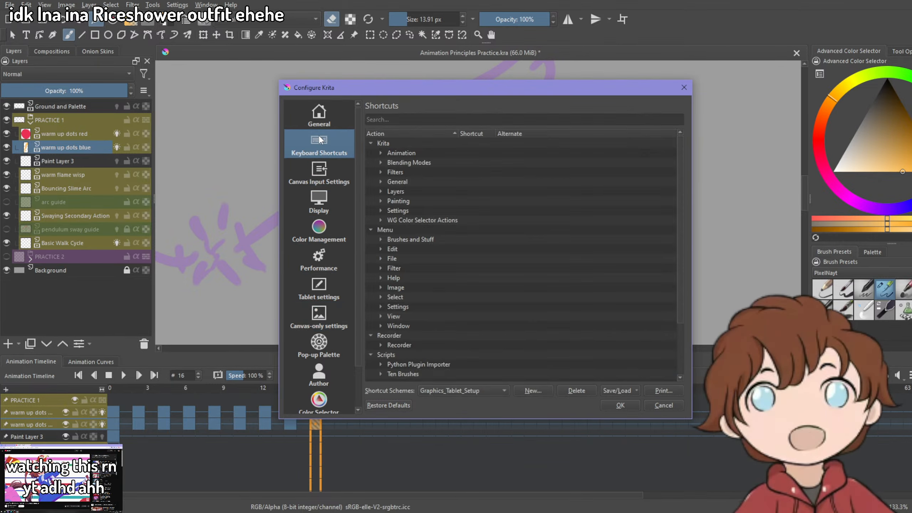
left_click(324, 117)
left_click(418, 123)
left_click(492, 124)
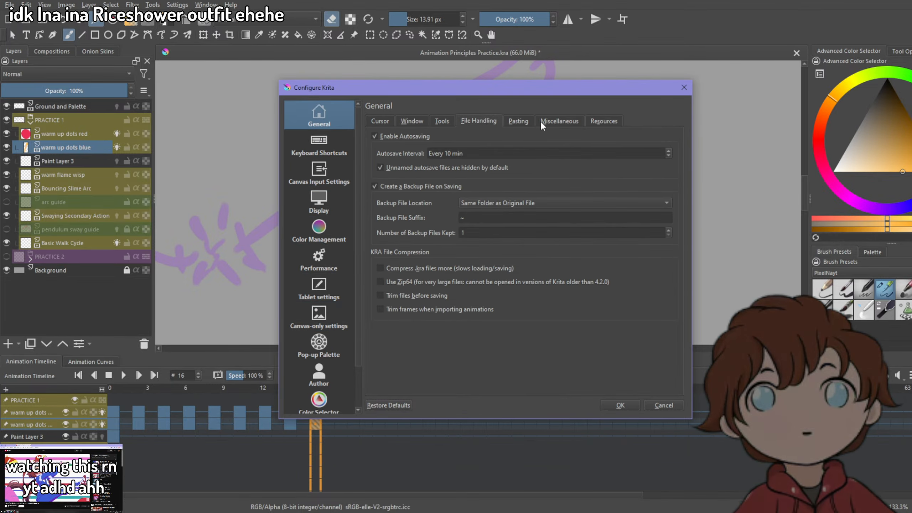
left_click(546, 122)
left_click(603, 121)
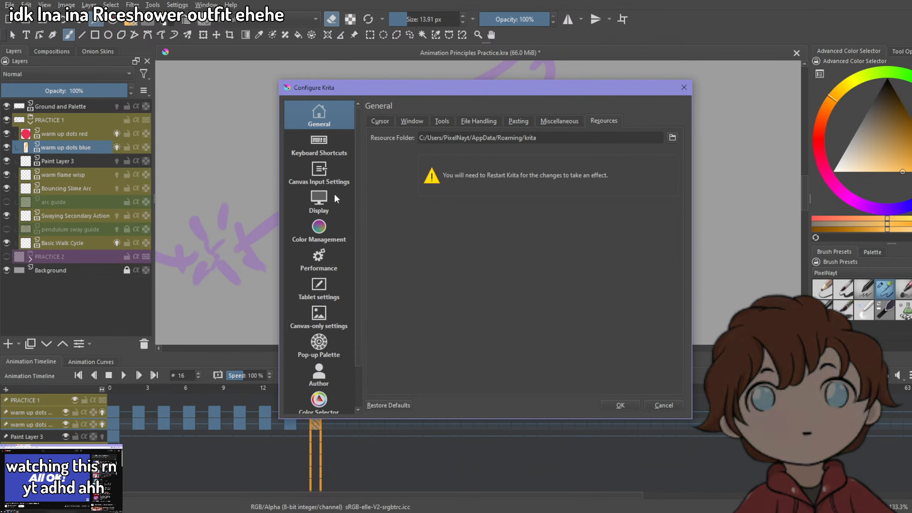
left_click(319, 316)
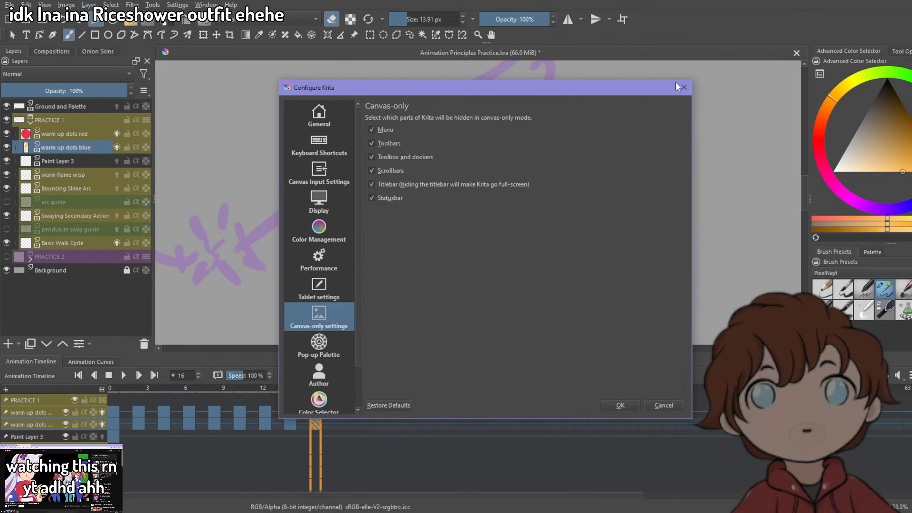
left_click(683, 87)
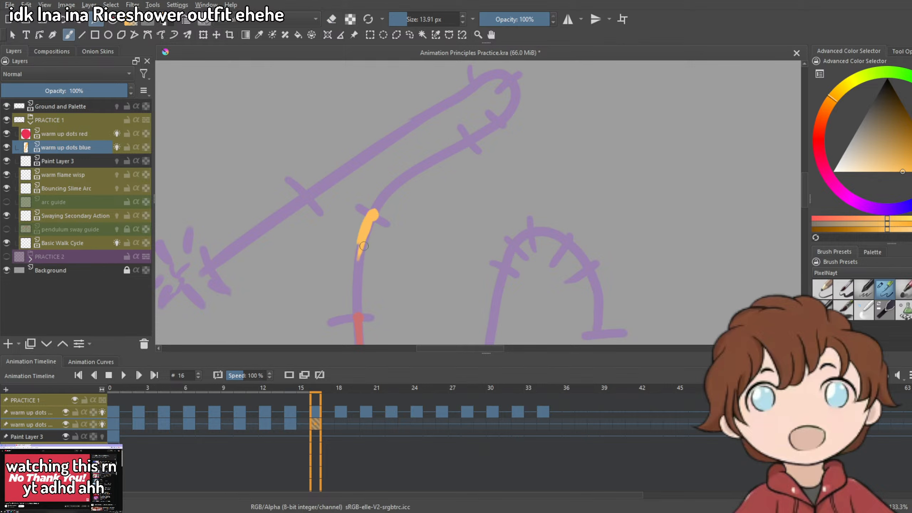
Rework the yellow smear at frame 16 into a longer tapered tail and compare it with frames 14 and 18.
key("ctrl+z")
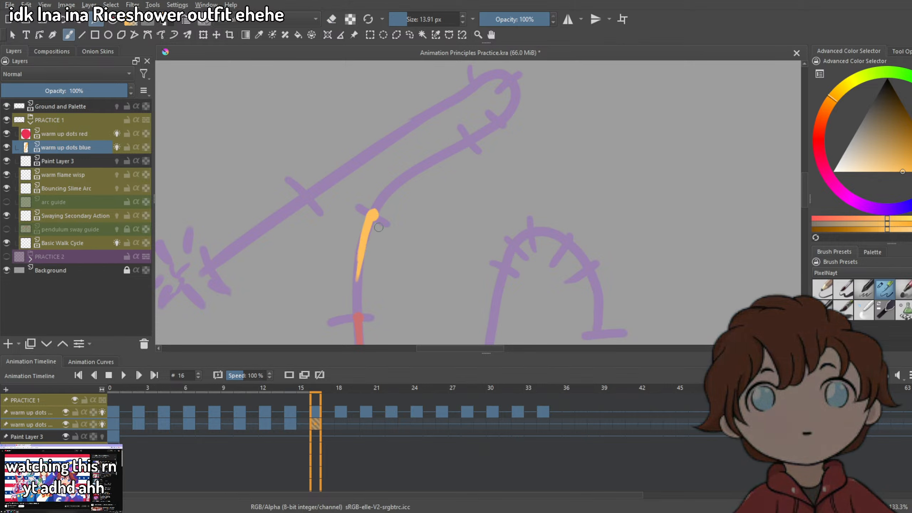
scroll(379, 228, "down", 5)
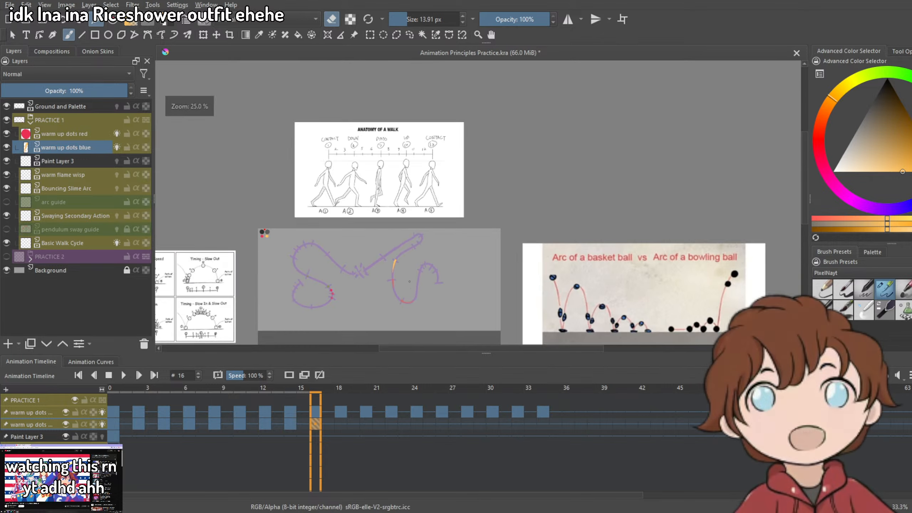
scroll(393, 284, "up", 3)
scroll(406, 274, "up", 1)
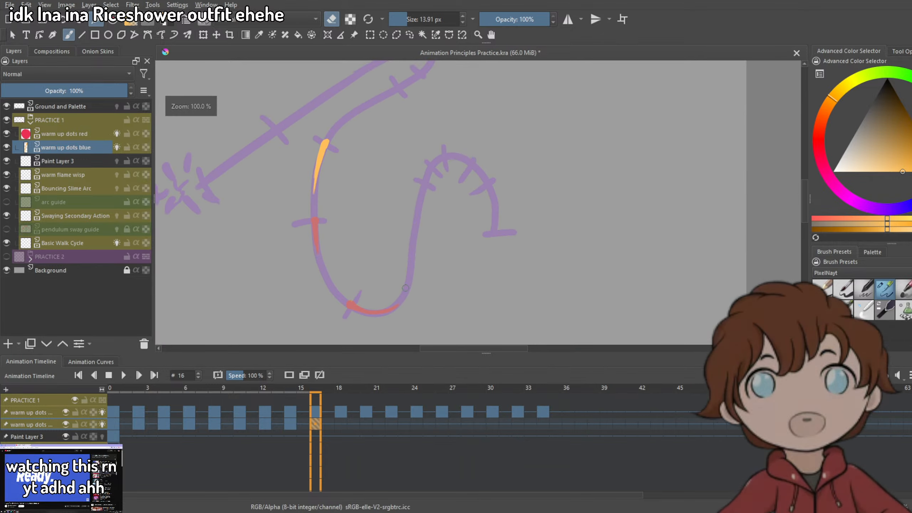
left_click_drag(326, 162, 294, 227)
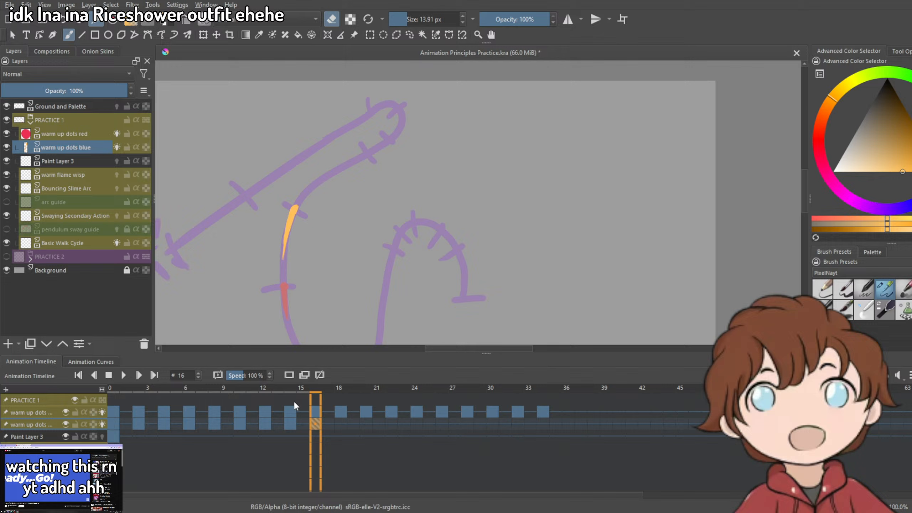
left_click(340, 425)
left_click(292, 426)
left_click(316, 423)
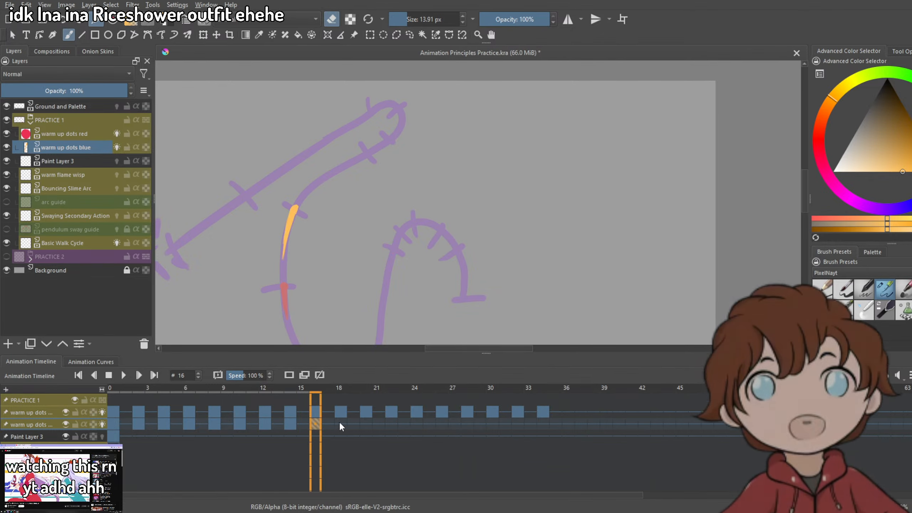
left_click(292, 424)
left_click(316, 424)
Try painting a yellow dot with a small tail at frame 18 on the first tick approaching the narrow loop.
left_click(340, 413)
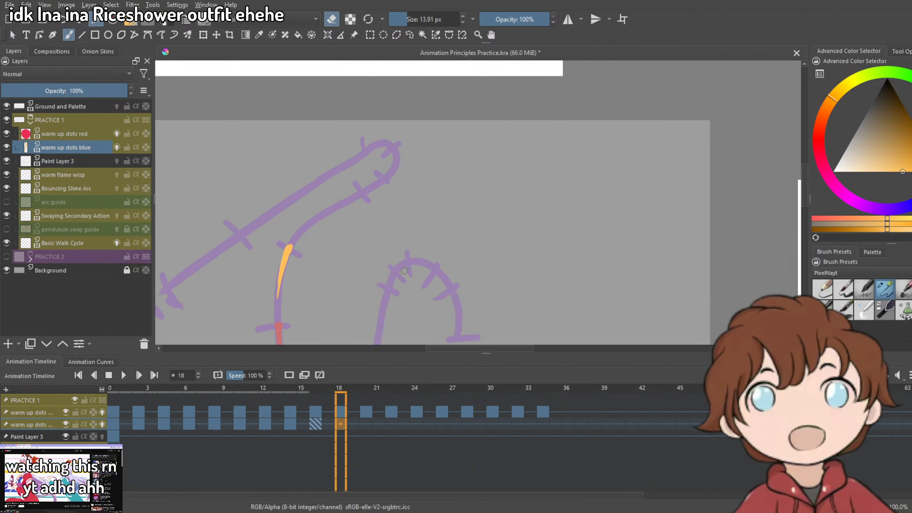
scroll(361, 188, "up", 2)
key("e")
left_click(362, 189)
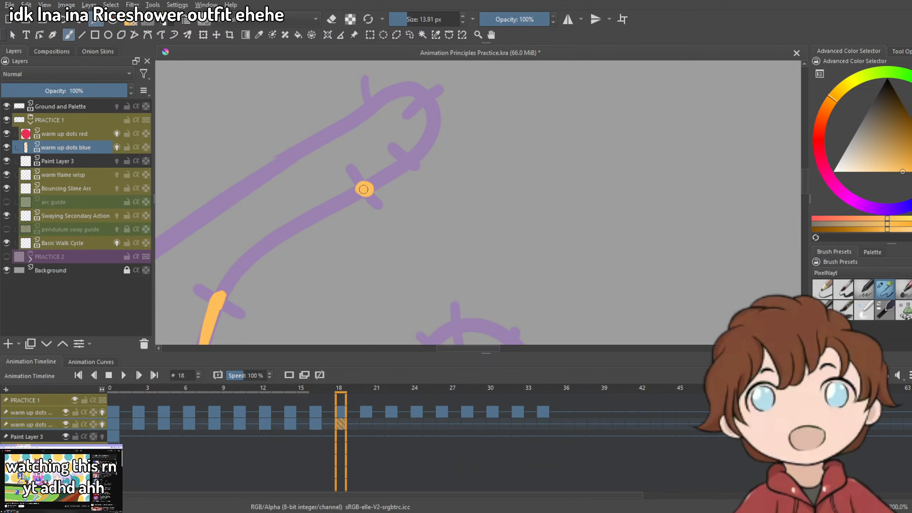
mouse_move(365, 189)
left_mouse_down()
mouse_move(315, 214)
mouse_move(363, 191)
left_mouse_up()
key("ctrl+z")
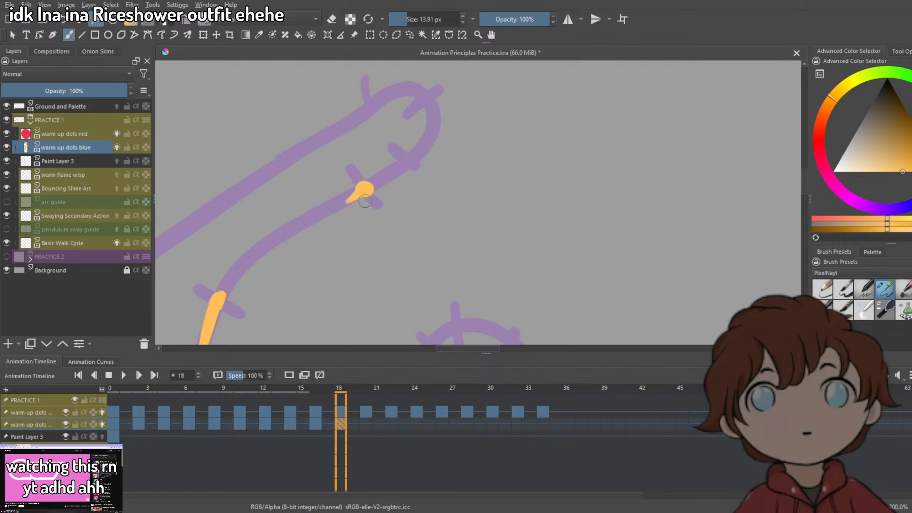
Repaint the yellow dot at frame 18 with a short tapered smear trailing back down the path.
left_click(367, 424)
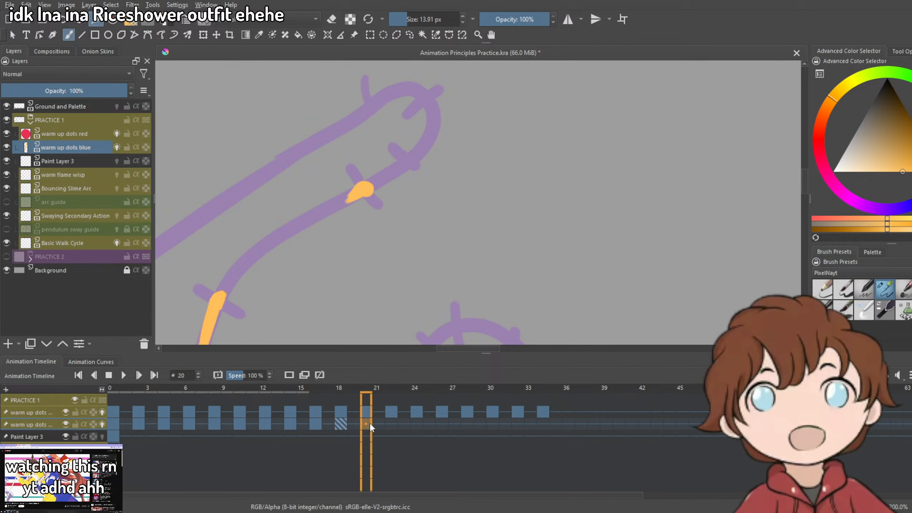
key("Left")
key("Left")
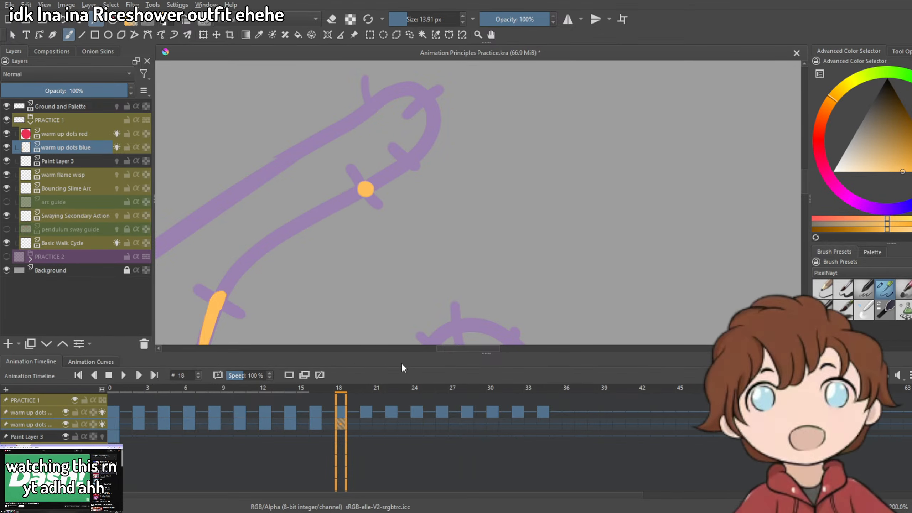
left_click(289, 375)
left_click(365, 189)
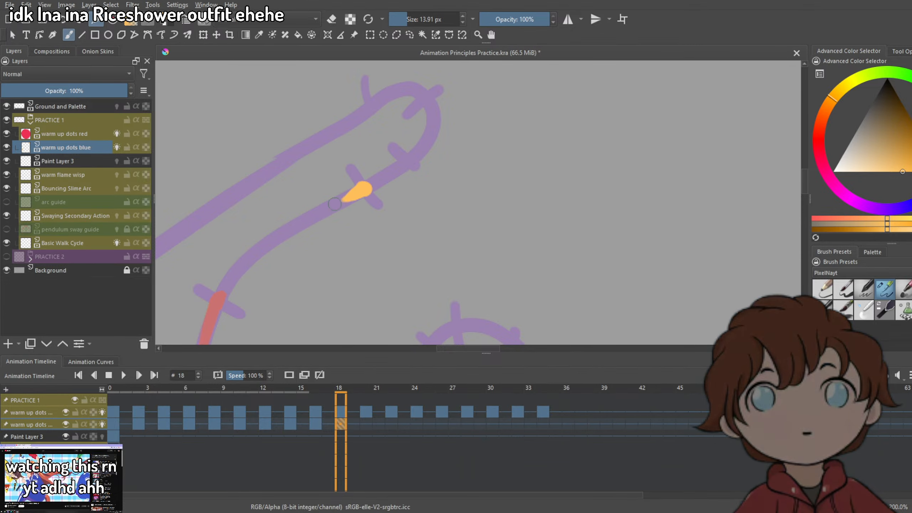
Paint round yellow dots at frames 20, 22 and 24 on the three successive ticks around the narrow loop.
scroll(334, 203, "down", 3)
scroll(345, 238, "up", 1)
left_click(367, 423)
scroll(362, 202, "up", 1)
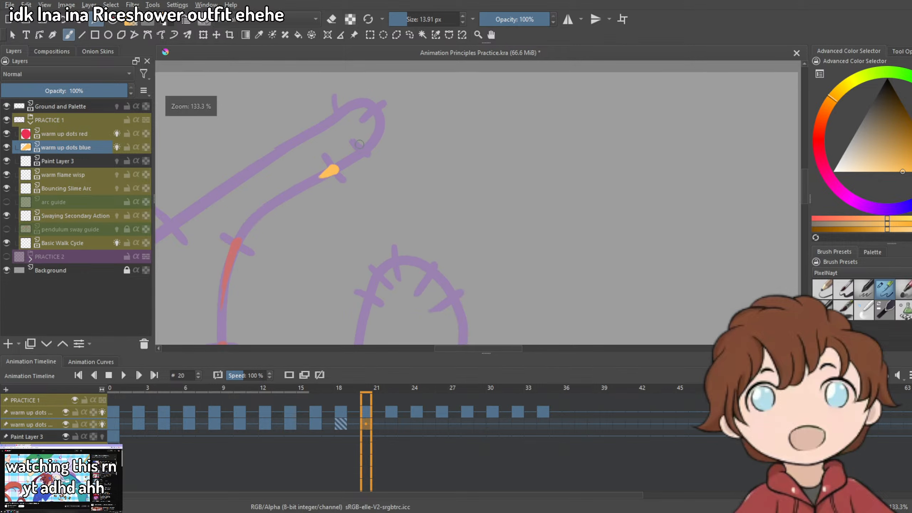
left_click(364, 150)
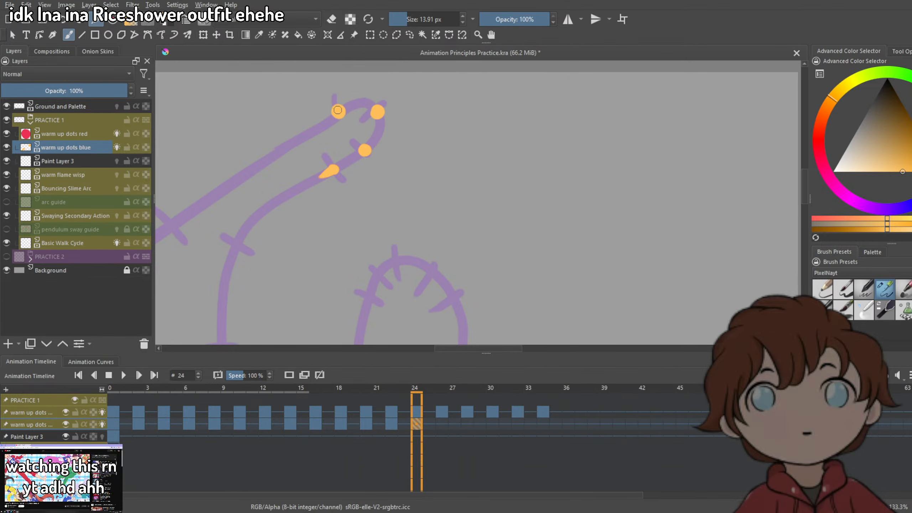
Paint the yellow dot at frame 26 on the straight path's middle tick, stretched into a long tapered smear back toward the loop.
left_click_drag(381, 165, 506, 115)
left_click(443, 425)
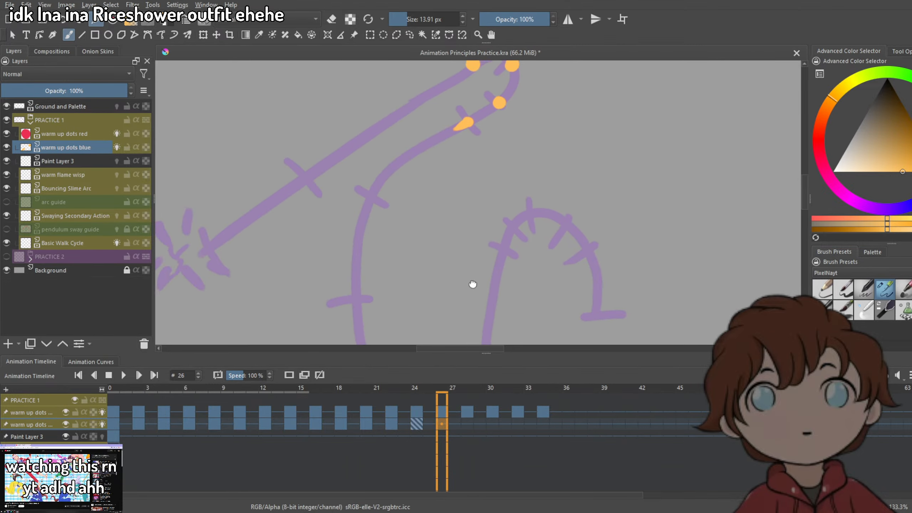
left_click_drag(323, 174, 422, 221)
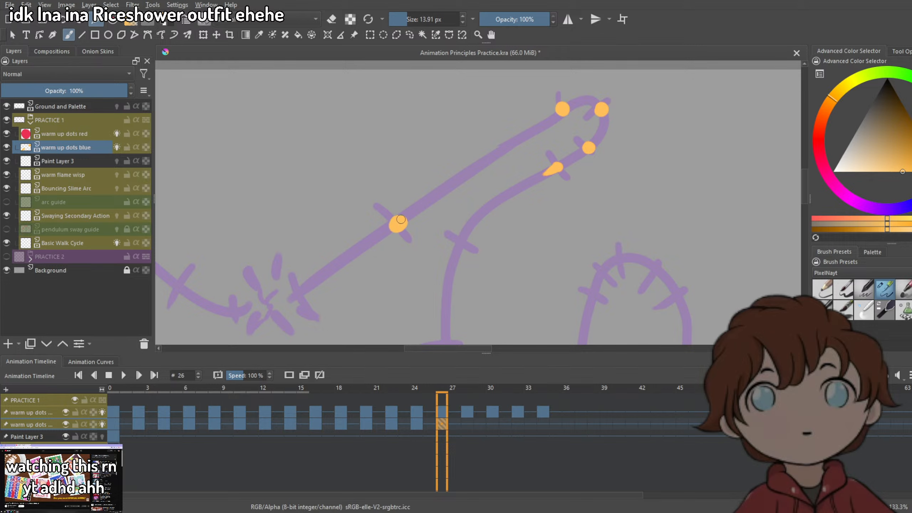
scroll(405, 224, "down", 5)
scroll(374, 238, "up", 5)
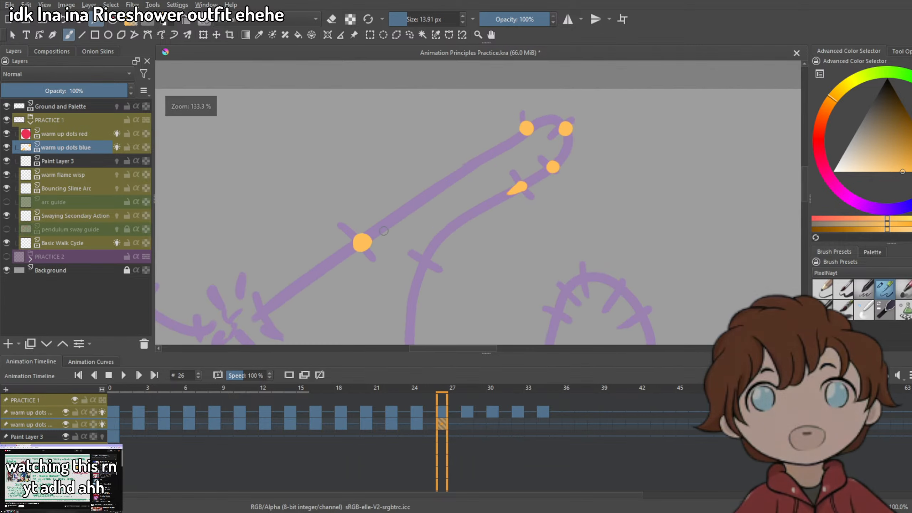
left_click_drag(356, 244, 401, 212)
scroll(380, 232, "down", 5)
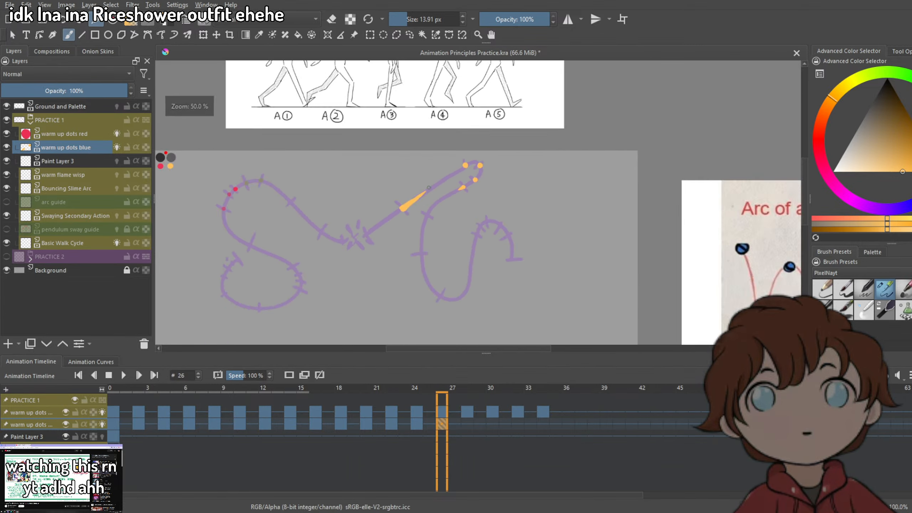
scroll(337, 227, "up", 5)
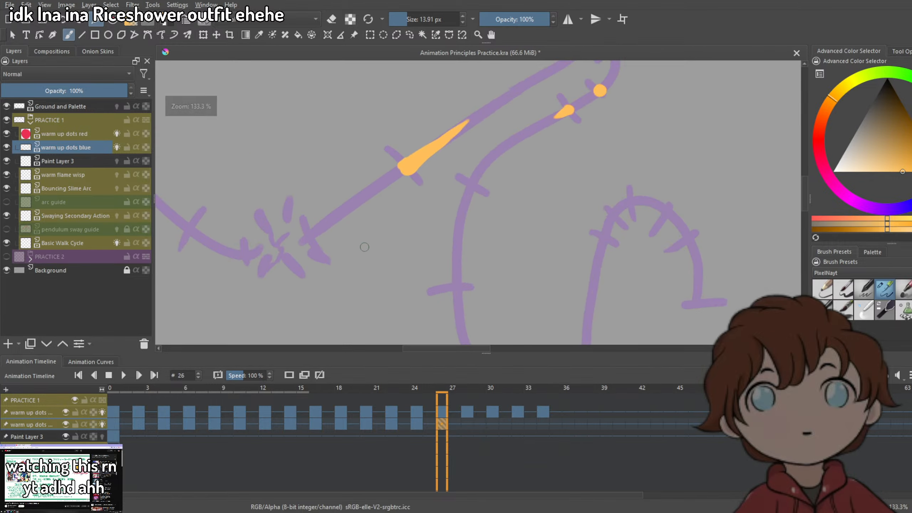
Paint a round yellow dot at frame 28 on the straight path's last tick beside the starburst.
left_click_drag(364, 247, 447, 228)
left_click(467, 424)
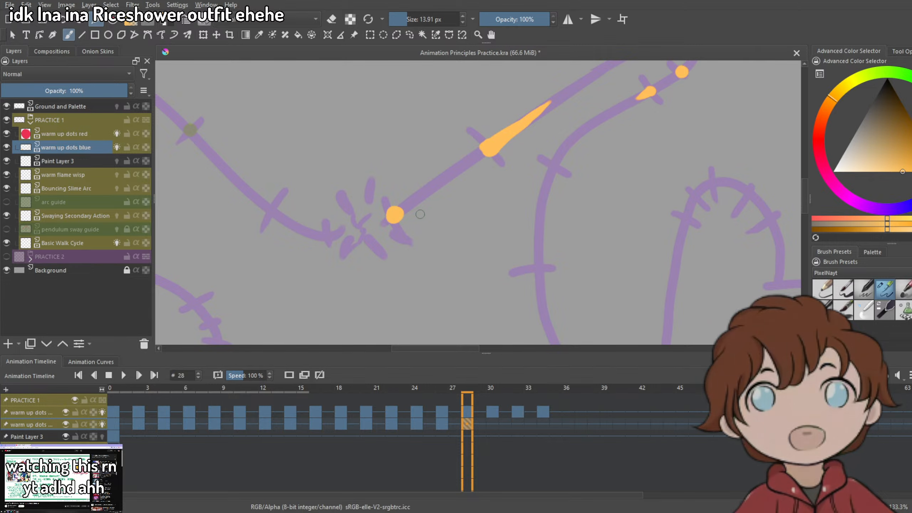
Undo the yellow dot drawings and their keyframes from frame 28 back through frame 20, keeping the smear at frame 18.
scroll(399, 212, "down", 5)
scroll(402, 216, "up", 4)
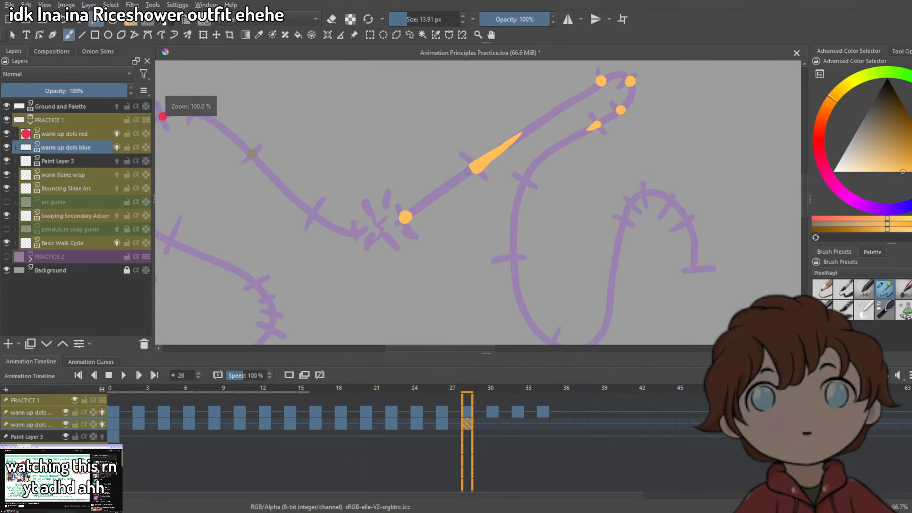
left_click(454, 182)
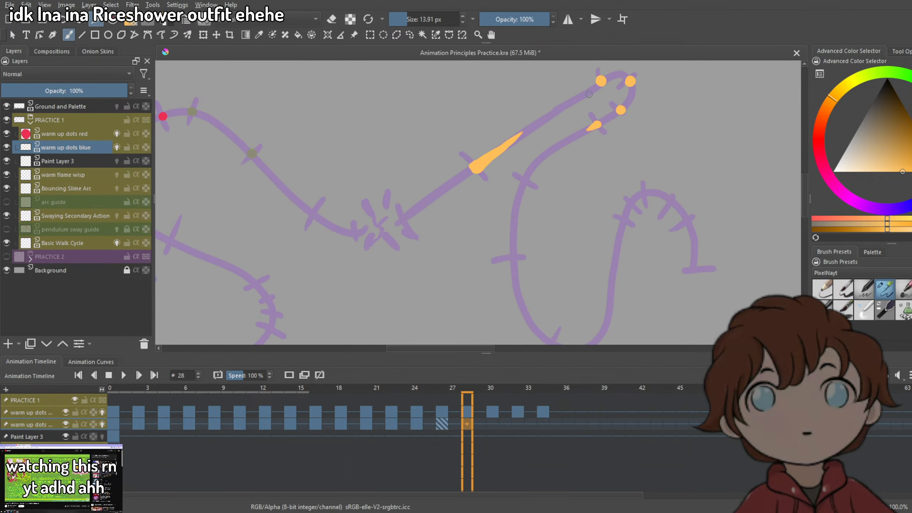
left_click_drag(620, 84, 500, 160)
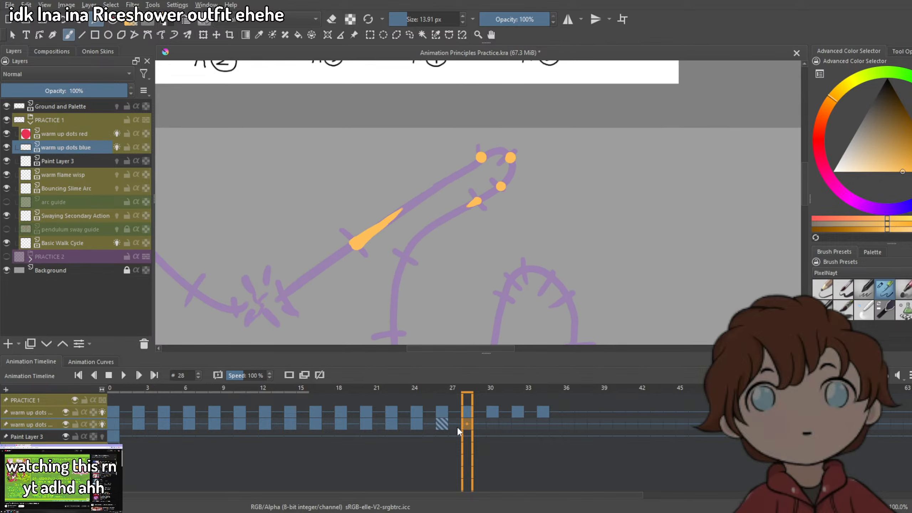
key("Left")
key("Left")
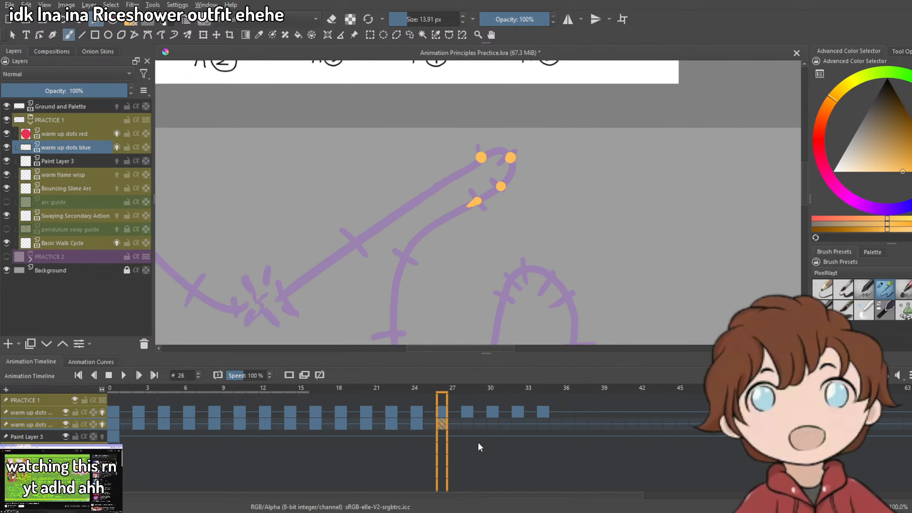
key("Left")
key("Left")
key("Left")
key("Left")
key("Left")
key("Left")
key("Left")
key("Left")
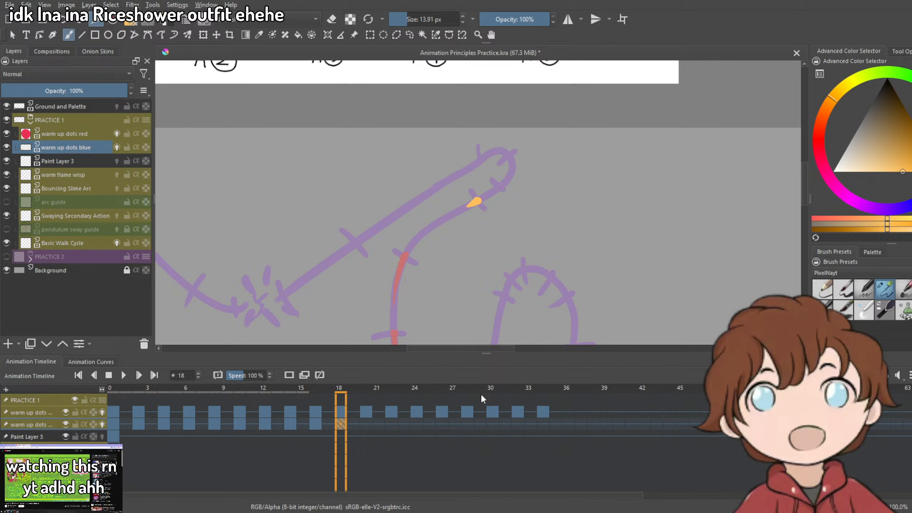
Add a blank keyframe to the yellow dot layer at frame 22 and move it to frame 20.
key("Right")
key("Right")
left_click(395, 424)
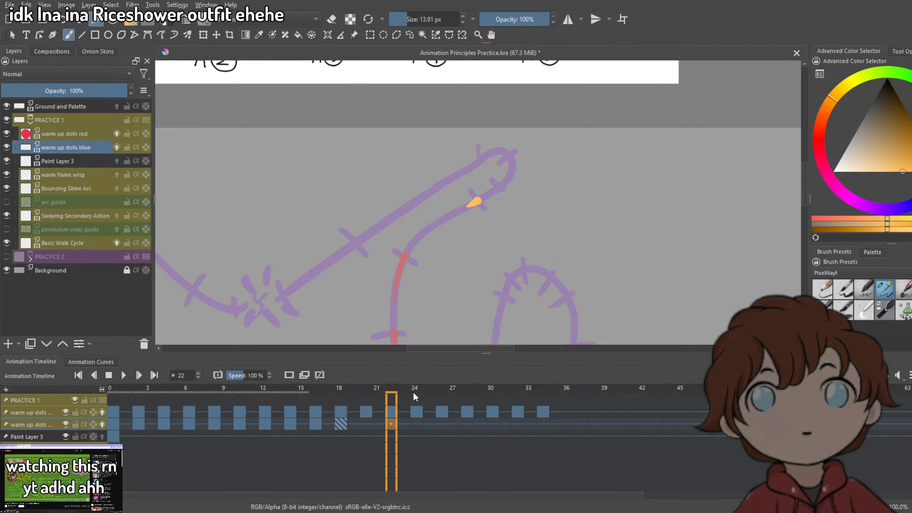
left_click(289, 376)
scroll(493, 204, "up", 2)
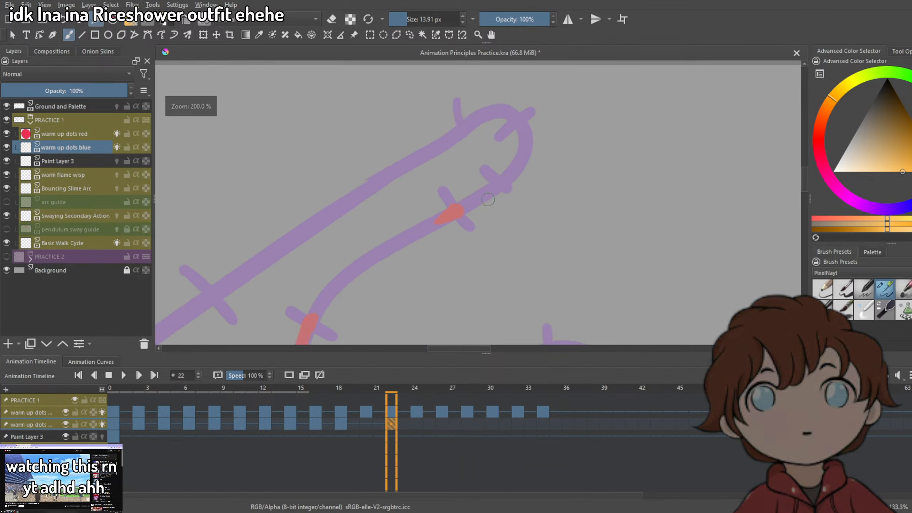
left_click(366, 425)
left_click_drag(390, 425, 369, 427)
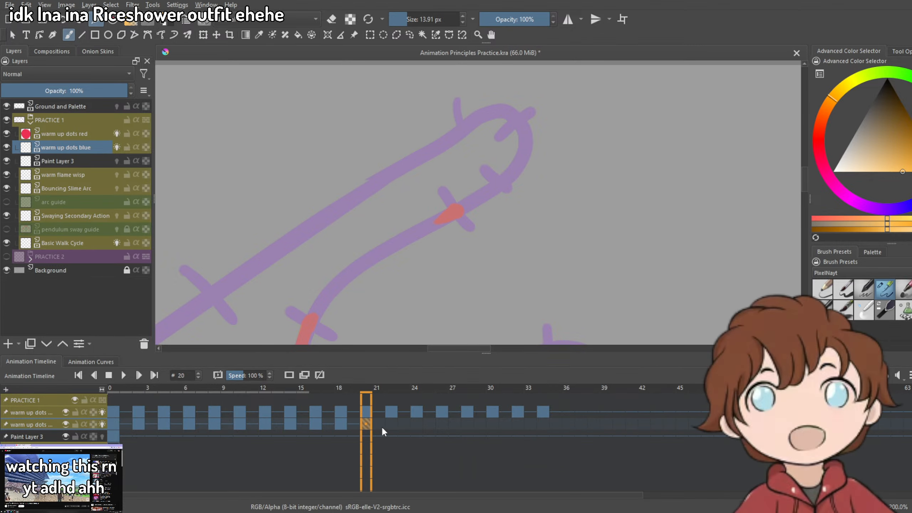
Step back and forth between frames 16, 18 and 20 to examine the yellow smear's movement along the path.
left_click(341, 425)
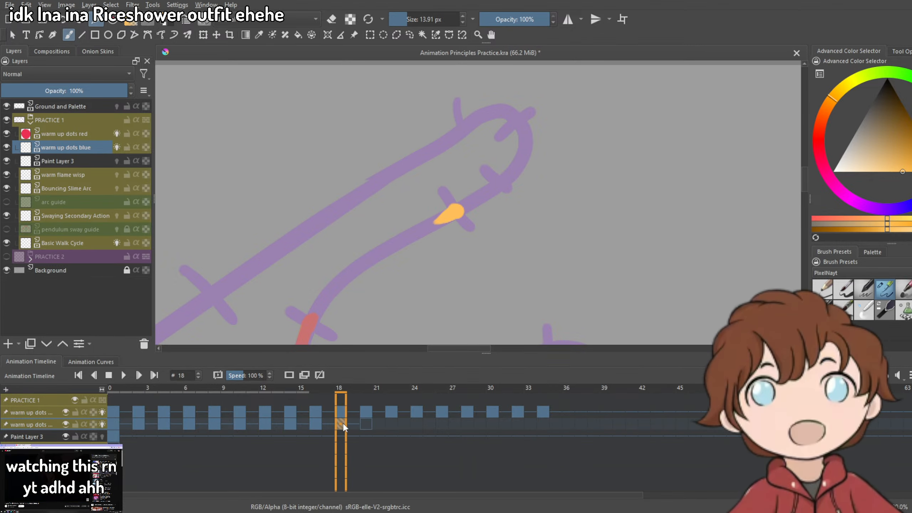
left_click(371, 408)
left_click(344, 426)
key("Right")
key("Right")
key("Left")
key("Left")
key("Left")
key("Left")
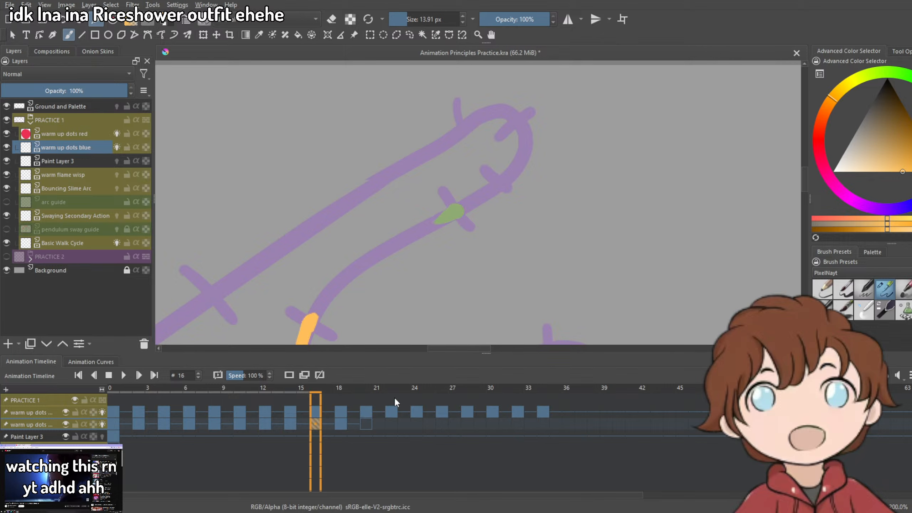
key("Right")
key("Right")
key("Right")
key("Left")
key("Left")
key("Left")
scroll(388, 307, "down", 3)
left_click(341, 425)
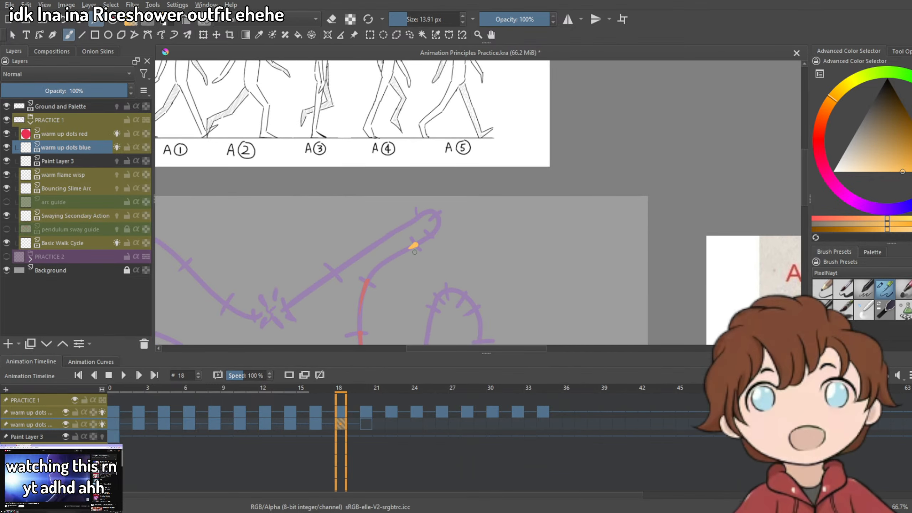
Paint a round yellow dot at frame 20 on the tick just past the frame 18 smear, entering the narrow loop.
left_click(366, 425)
scroll(424, 244, "up", 3)
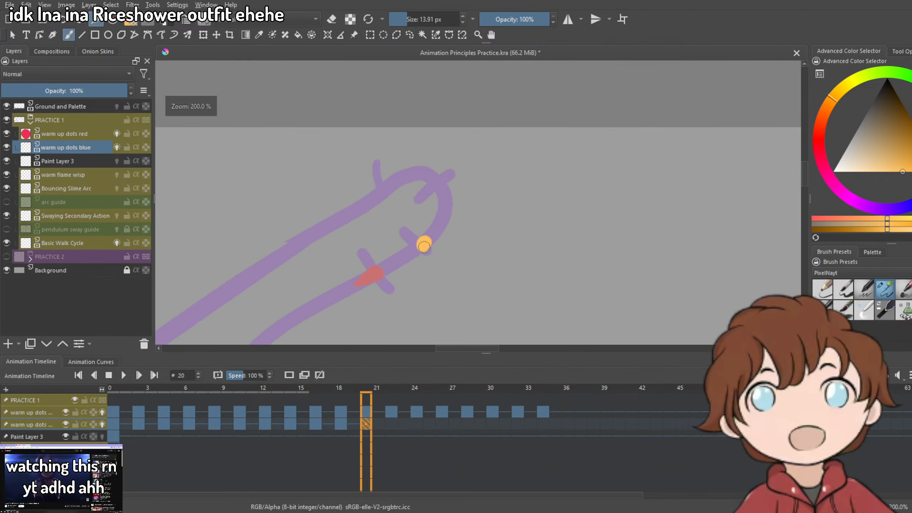
scroll(423, 245, "down", 4)
scroll(395, 316, "up", 3)
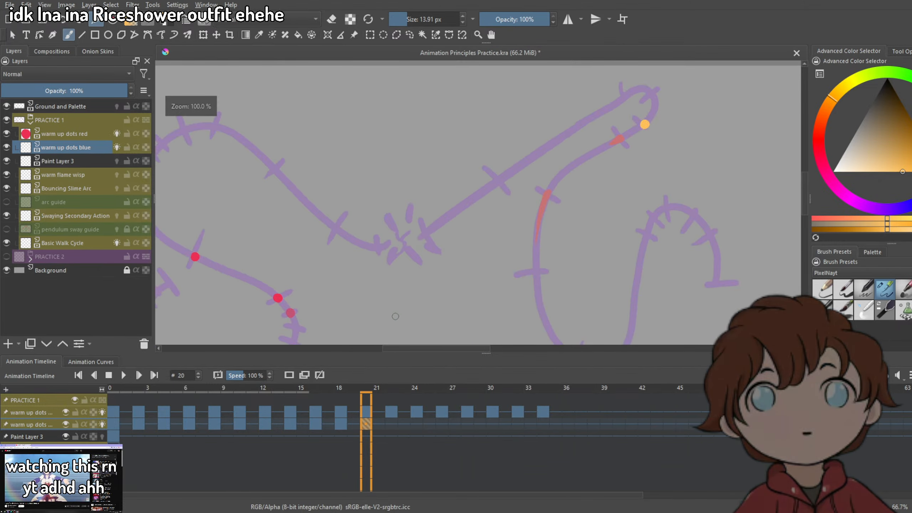
scroll(396, 316, "down", 3)
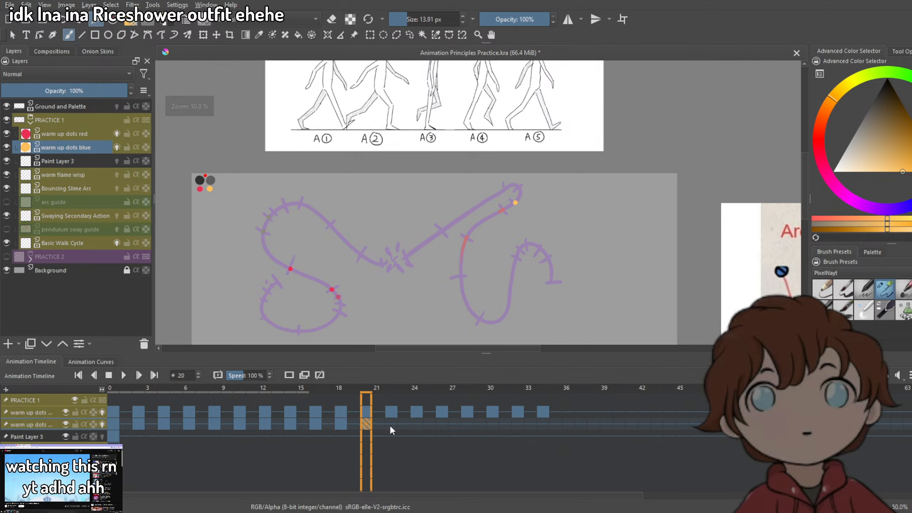
left_click(391, 424)
scroll(516, 199, "up", 3)
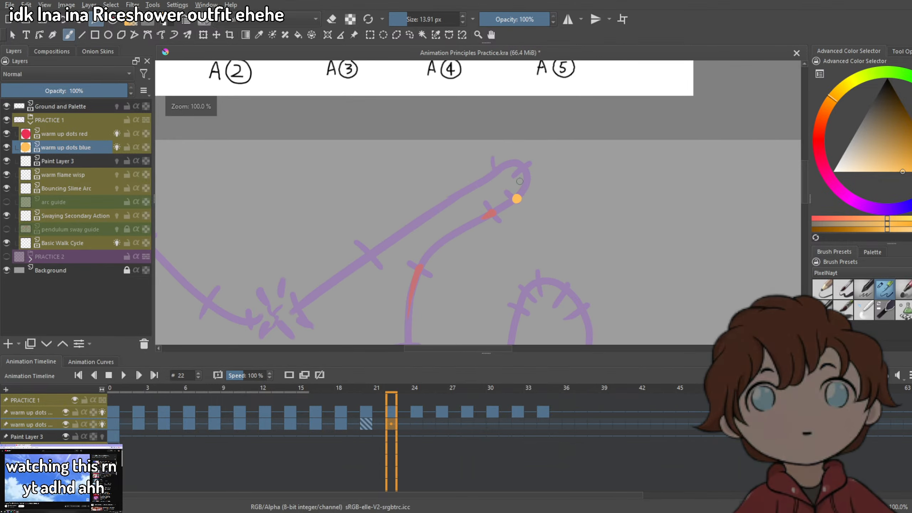
left_click(524, 168)
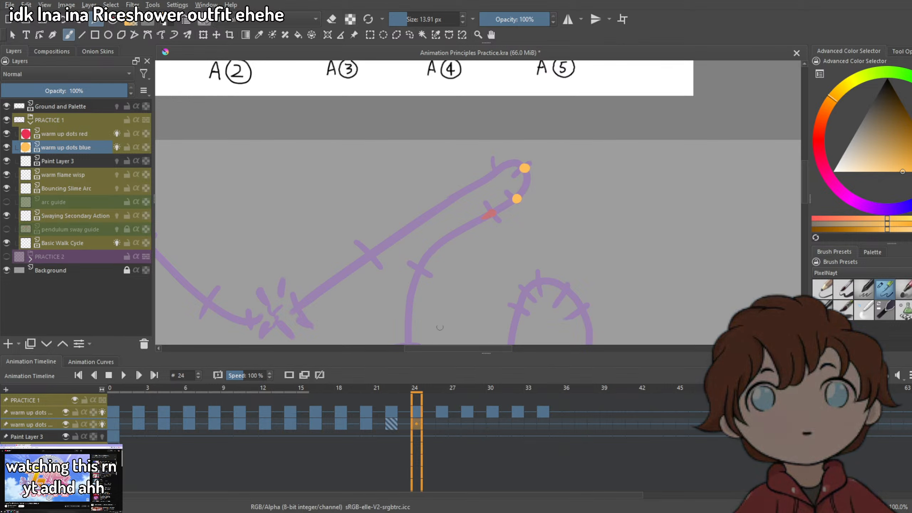
left_click(510, 162)
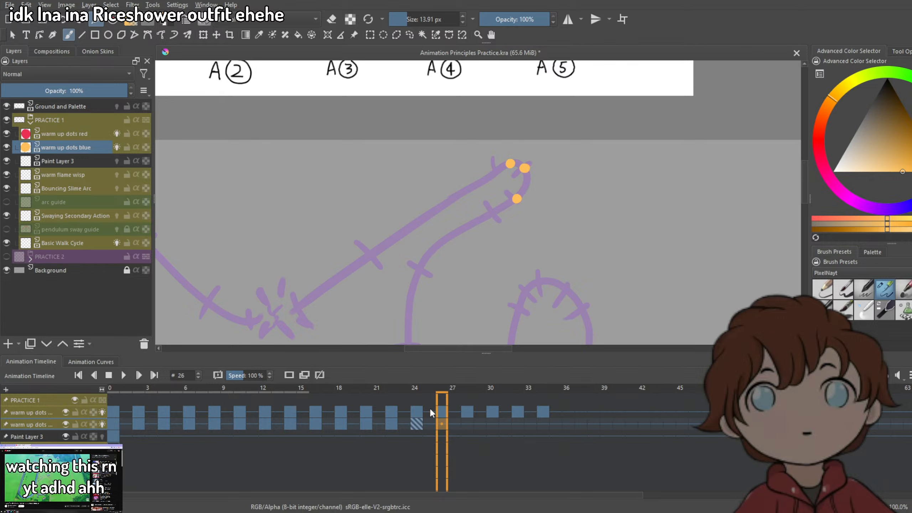
left_click(418, 421)
key("Left")
key("Left")
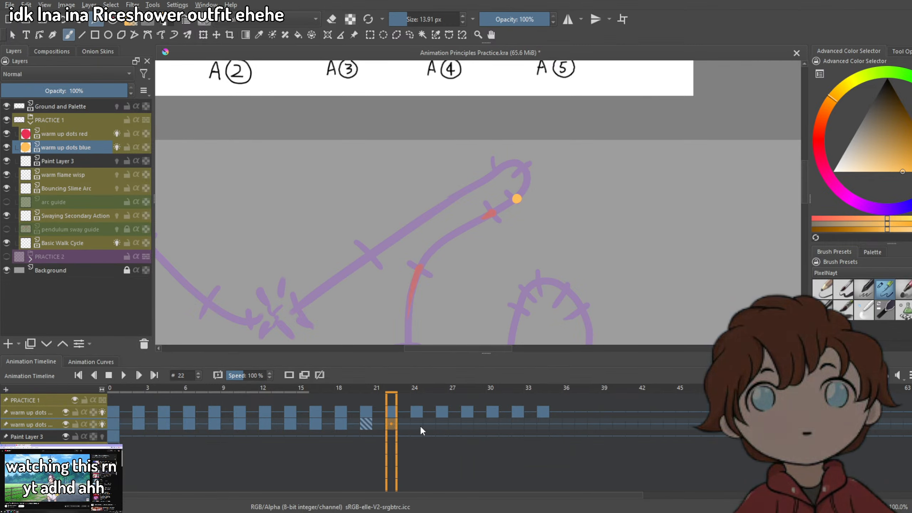
Paint single round yellow dots on blank keyframes at frames 22, 24 and 26, closely spaced around the narrow loop's tip.
left_click(290, 374)
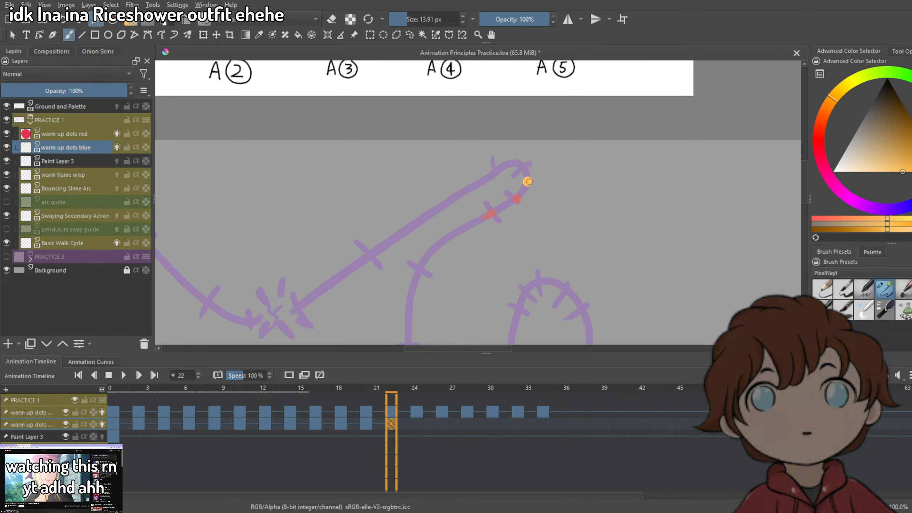
left_click(416, 425)
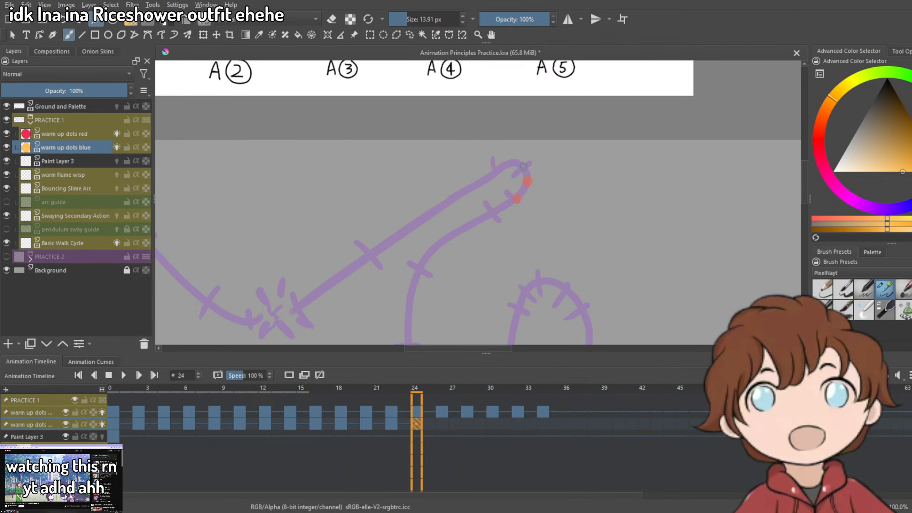
left_click(443, 425)
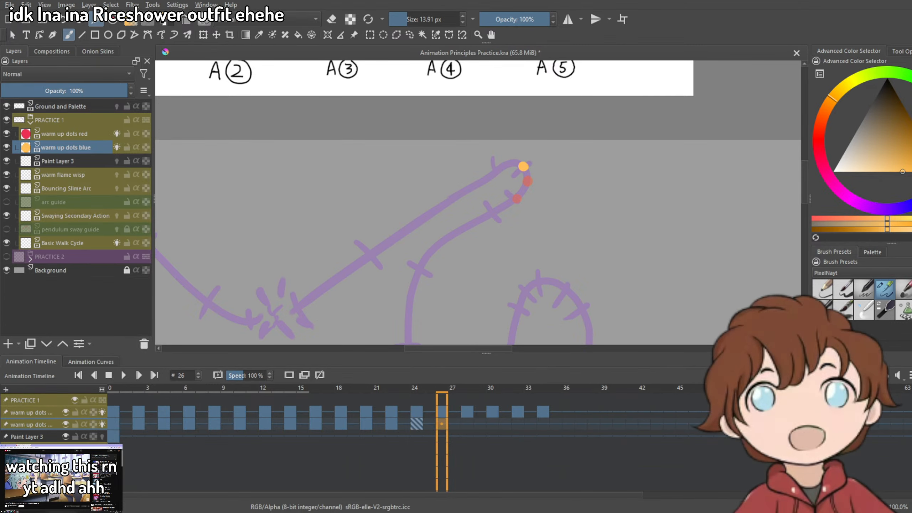
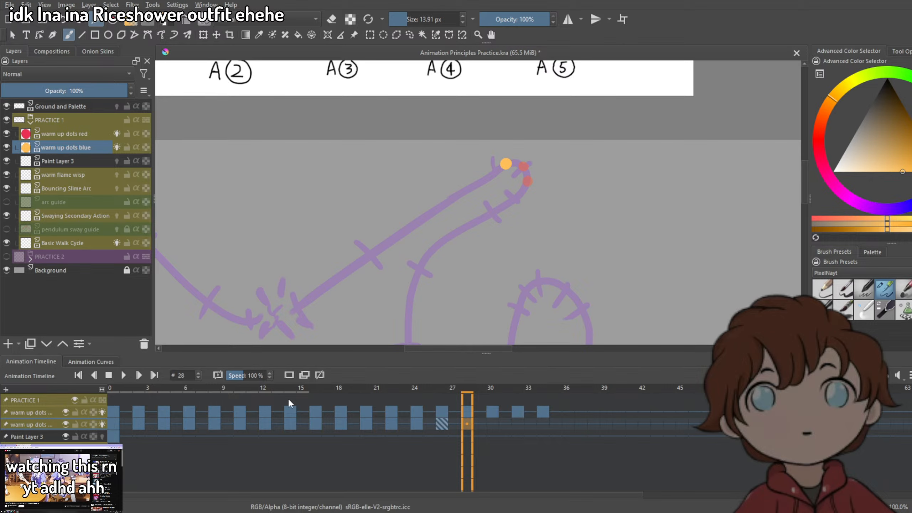
Paint a slightly larger yellow dot on a blank keyframe at frame 28, at the tick where the loop meets the straight path.
scroll(442, 204, "down", 1)
scroll(460, 237, "left", 3)
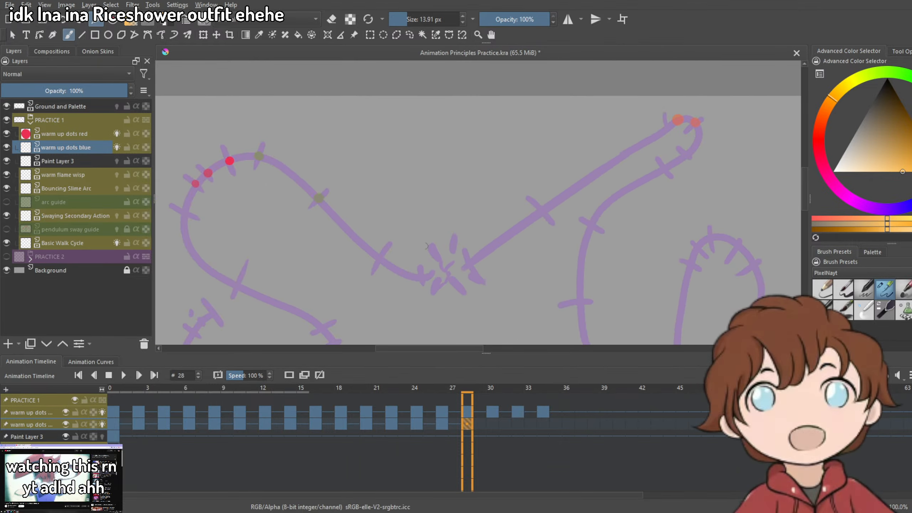
scroll(531, 226, "up", 2)
scroll(546, 205, "right", 3)
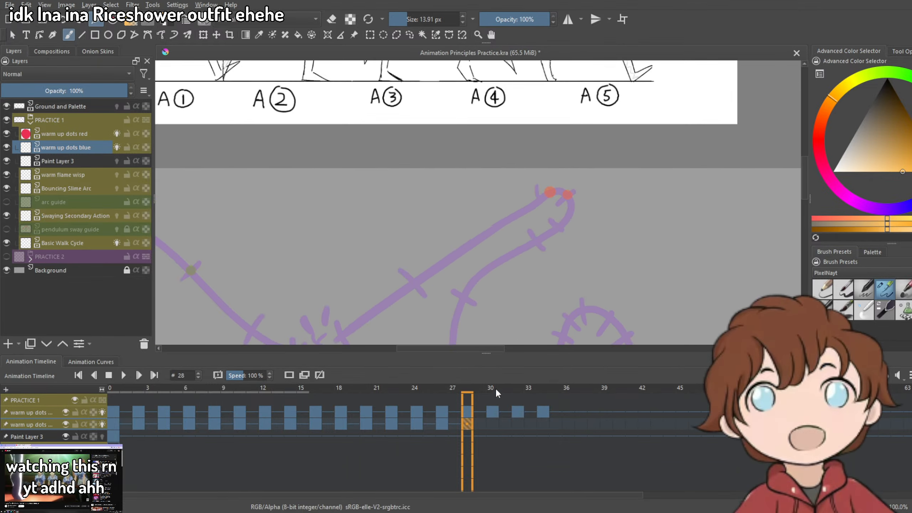
left_click(533, 202)
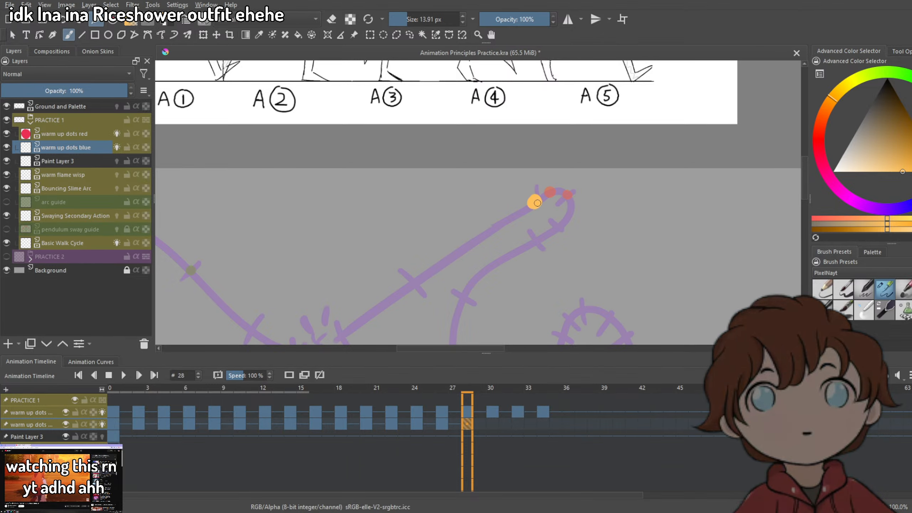
left_click_drag(453, 276, 549, 123)
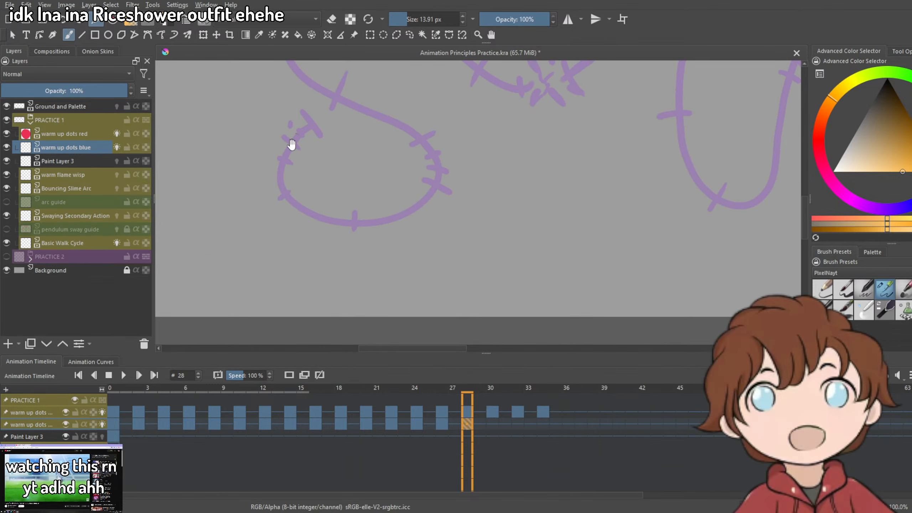
left_click_drag(606, 69, 445, 269)
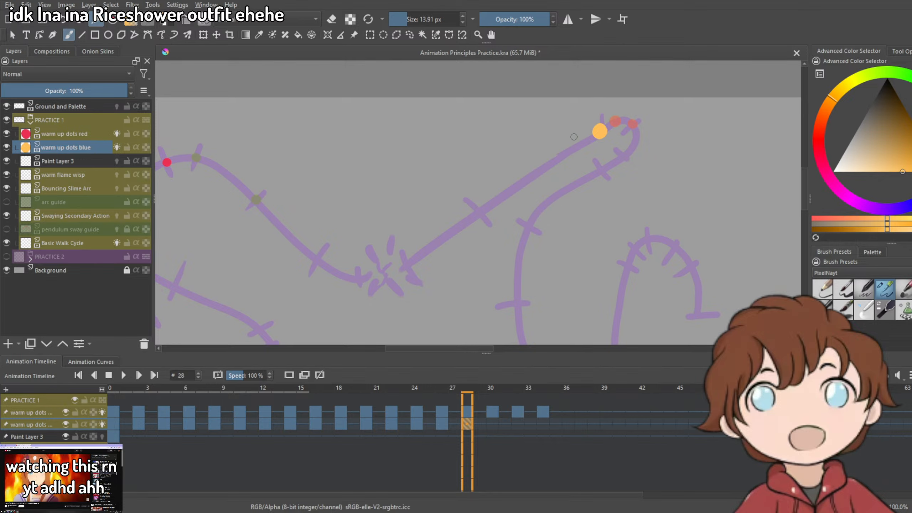
left_click_drag(574, 136, 578, 161)
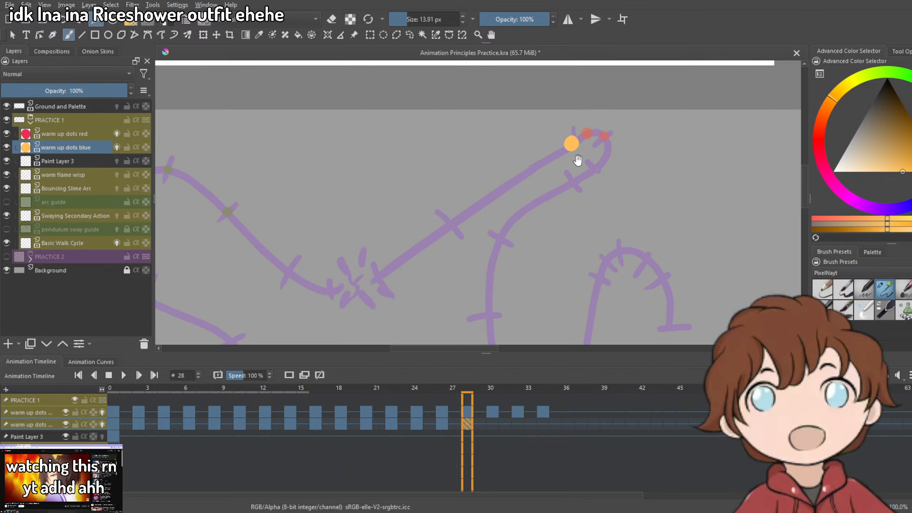
Paint a yellow dot at frame 30 on the straight path's middle tick, with a long tapered smear back toward the loop.
left_click(493, 425)
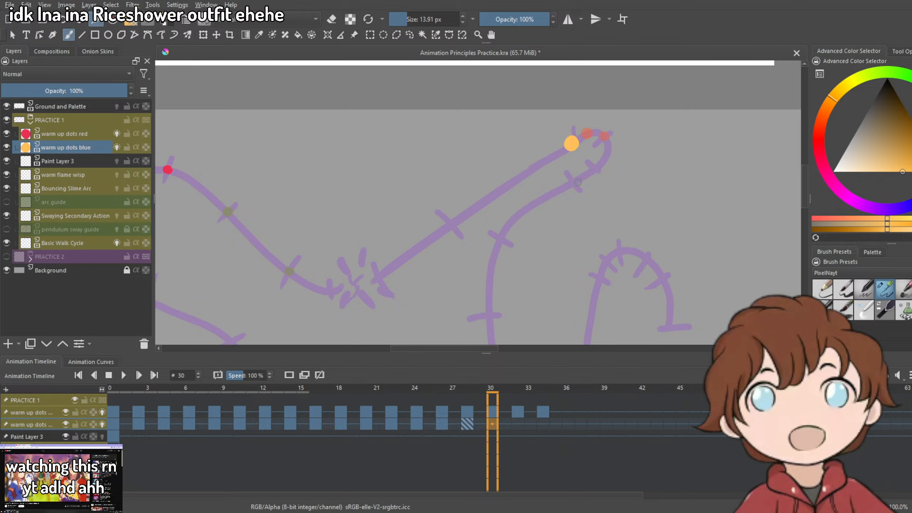
left_click(304, 375)
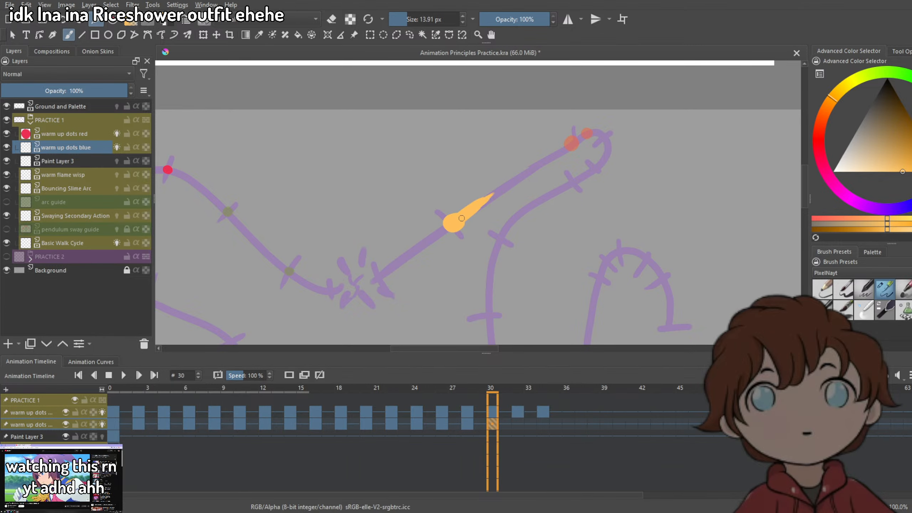
left_click_drag(462, 216, 511, 184)
scroll(530, 175, "down", 4)
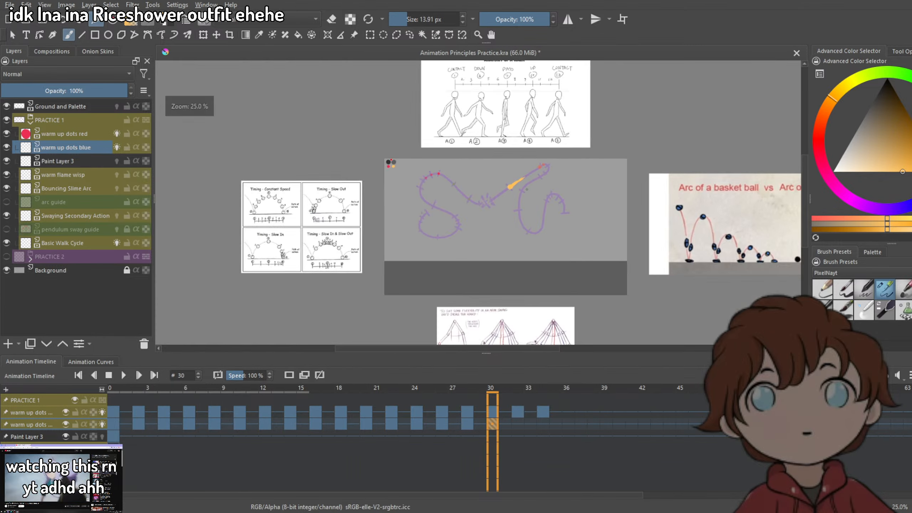
scroll(528, 189, "up", 3)
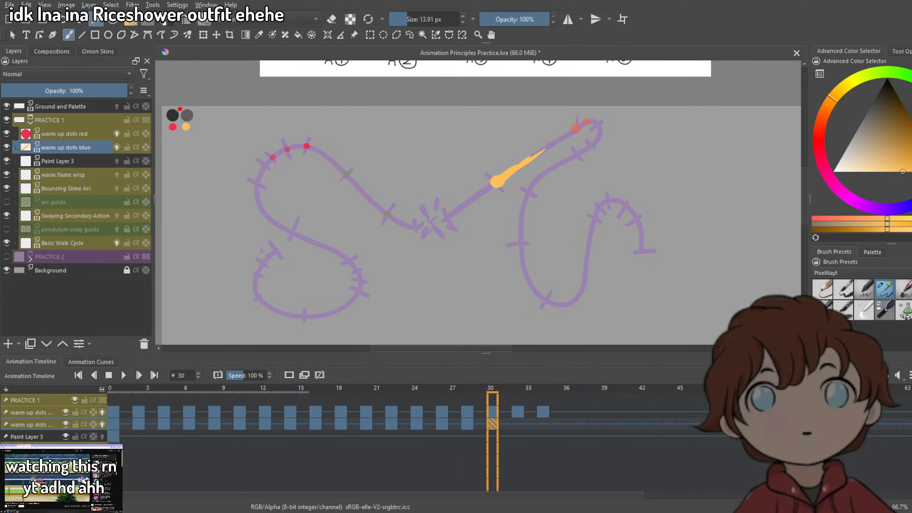
key("ctrl+z")
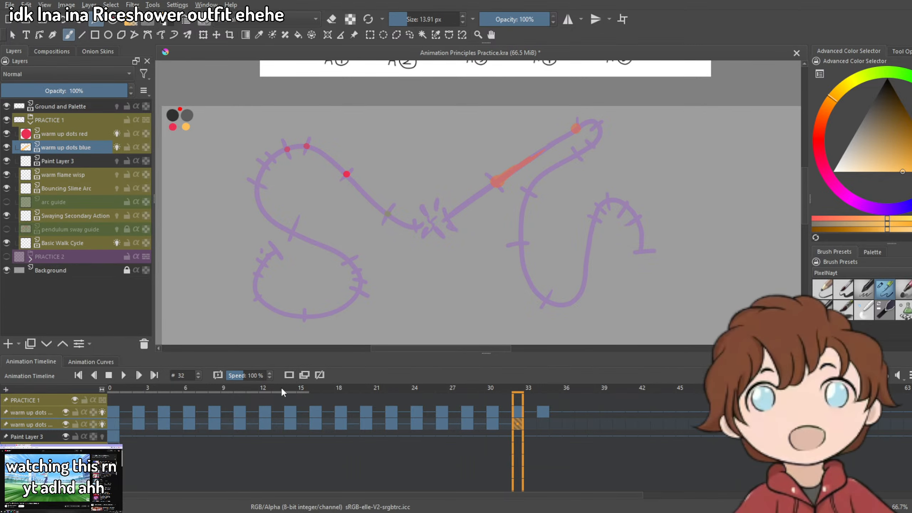
Paint a yellow dot at frame 32 beside the starburst, with a short tapered smear trailing back up the straight path.
scroll(471, 206, "up", 3)
mouse_move(404, 241)
left_mouse_down()
mouse_move(449, 189)
mouse_move(479, 178)
left_mouse_up()
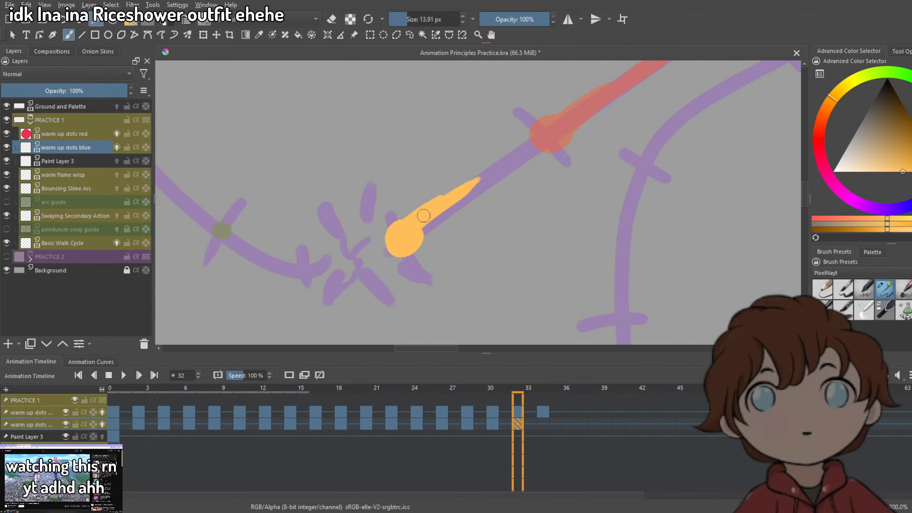
scroll(509, 159, "down", 3)
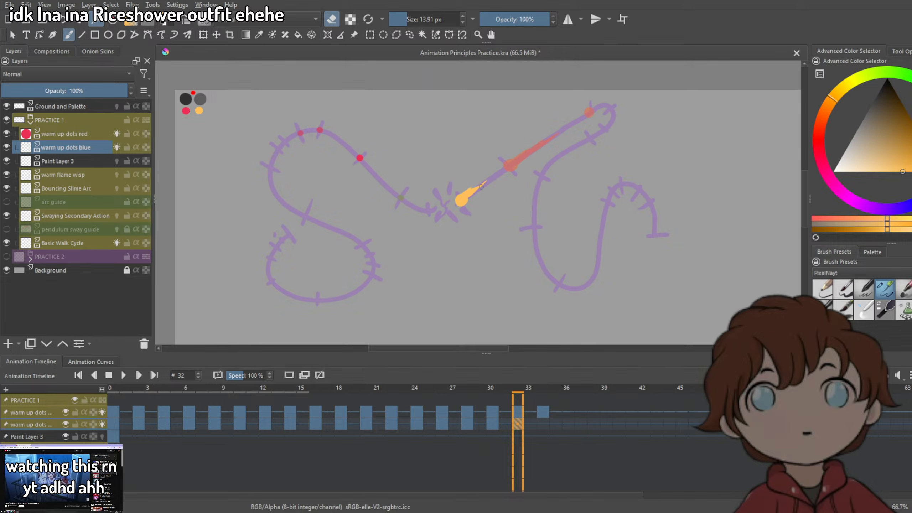
Reshape the frame 32 yellow dot's smear into a thicker tapered streak with a forked tip along the straight path.
scroll(493, 182, "up", 3)
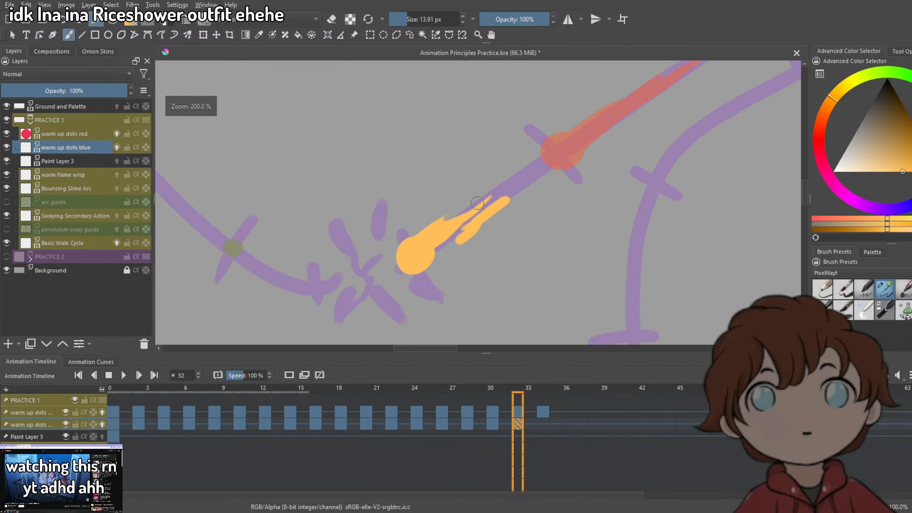
left_click_drag(439, 235, 481, 205)
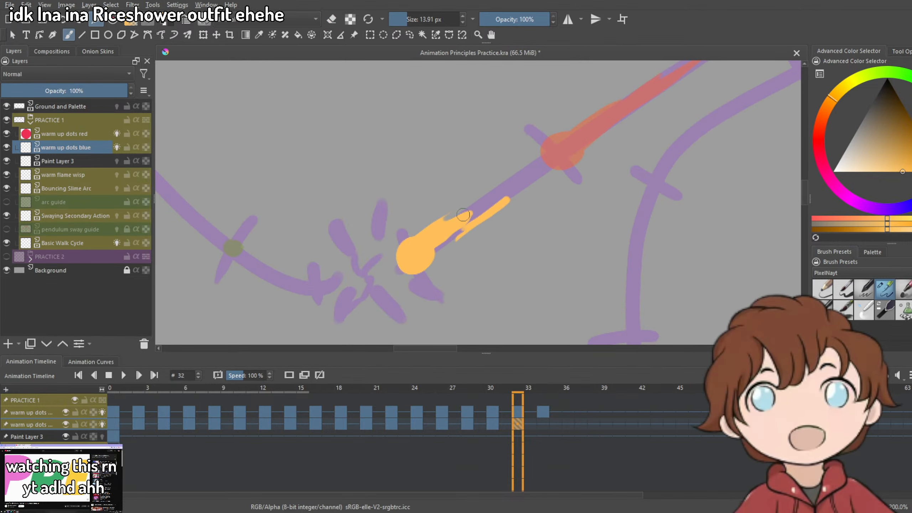
key("e")
left_click_drag(428, 225, 483, 197)
key("e")
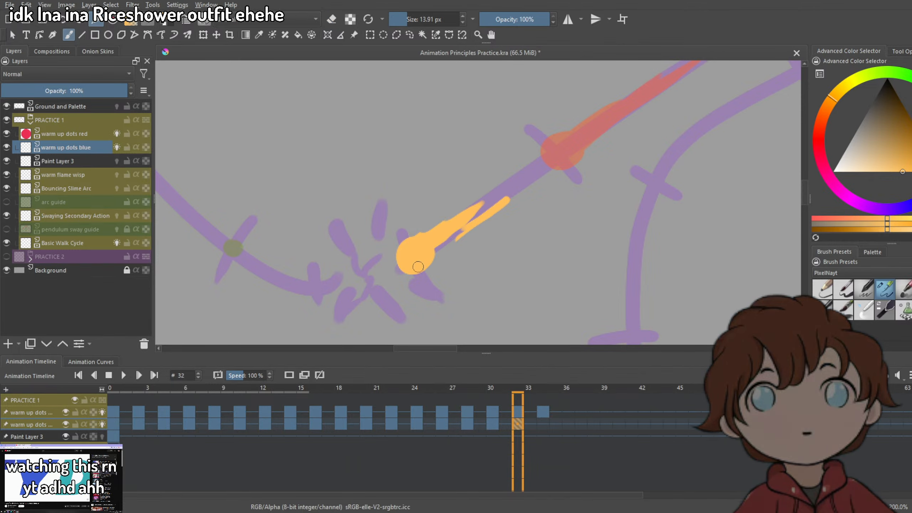
scroll(479, 244, "down", 3)
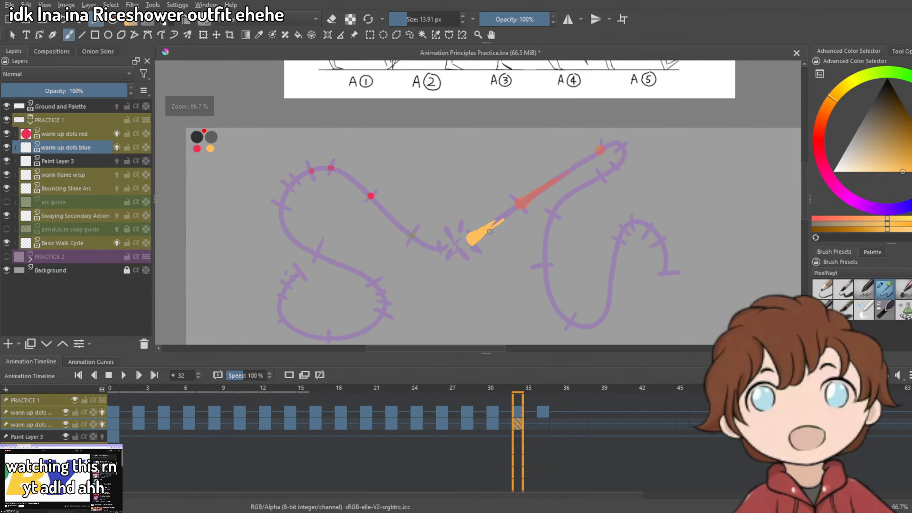
scroll(479, 243, "down", 2)
scroll(522, 247, "down", 1)
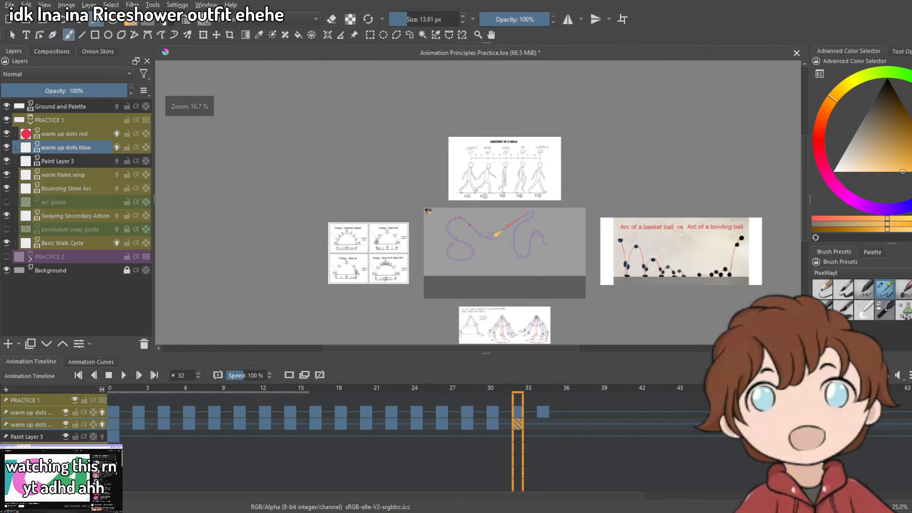
Hide the purple guide on Paint Layer 3 and compare the dots at frames 32 and 34.
scroll(522, 247, "up", 2)
left_click(65, 436)
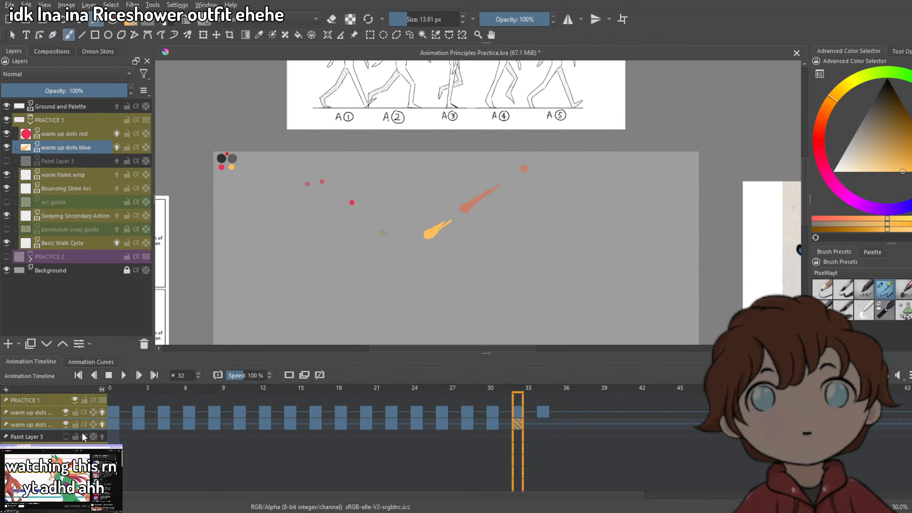
left_click_drag(531, 245, 563, 199)
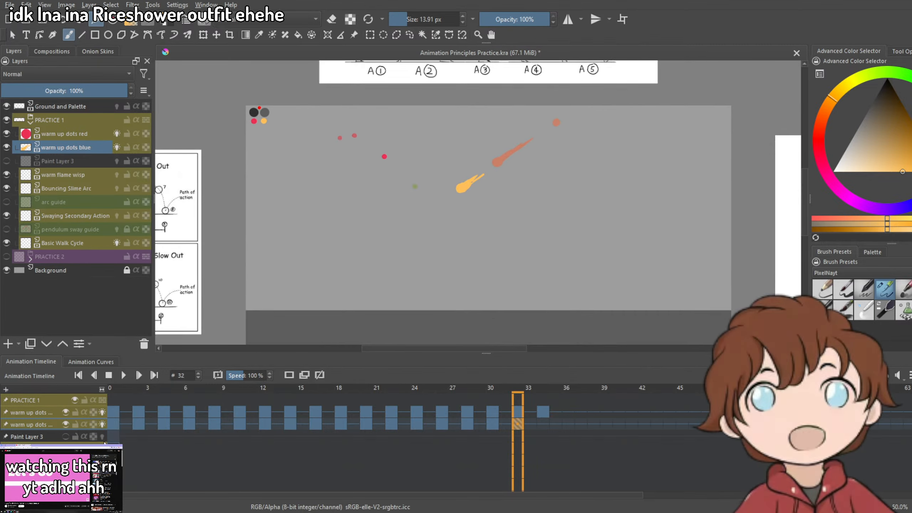
left_click_drag(517, 424, 542, 425)
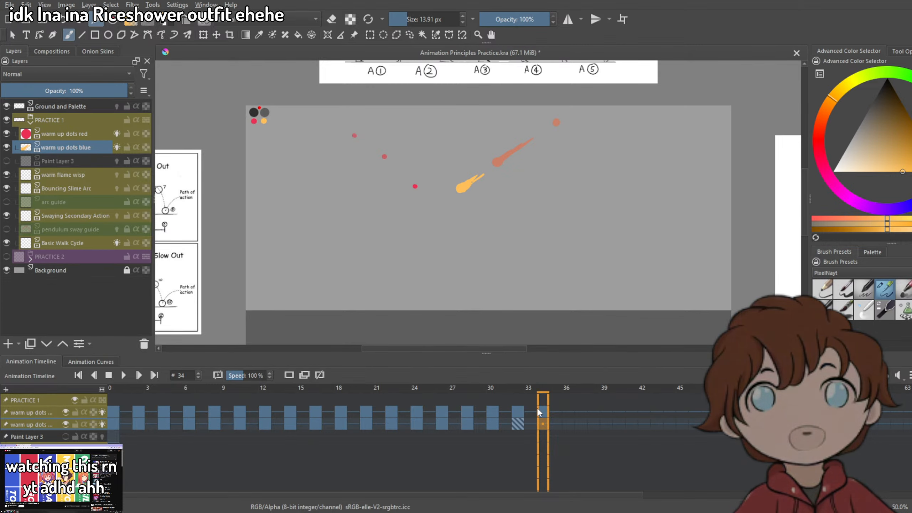
left_click_drag(542, 425, 555, 424)
left_click(543, 424)
left_click(517, 423)
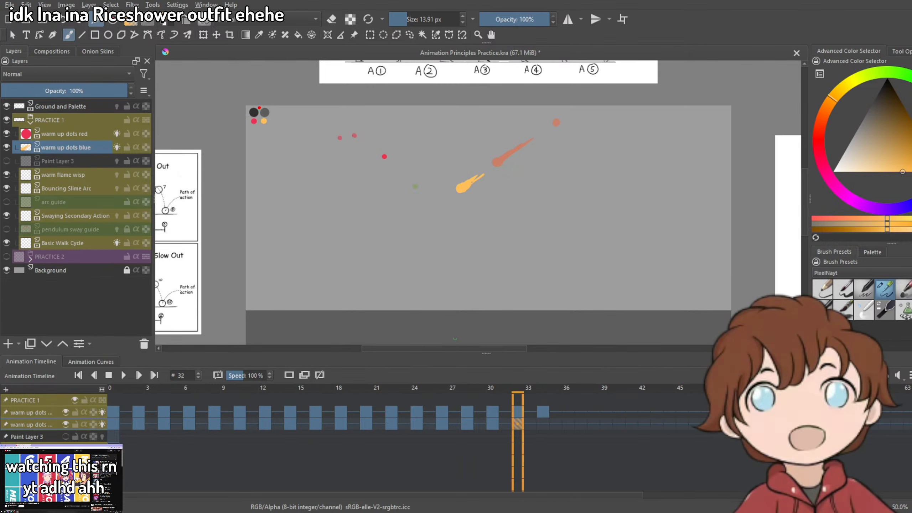
Select frames 0 to 35 of the red dots layer, play the animation over that range, and stop it.
left_click_drag(108, 413, 555, 415)
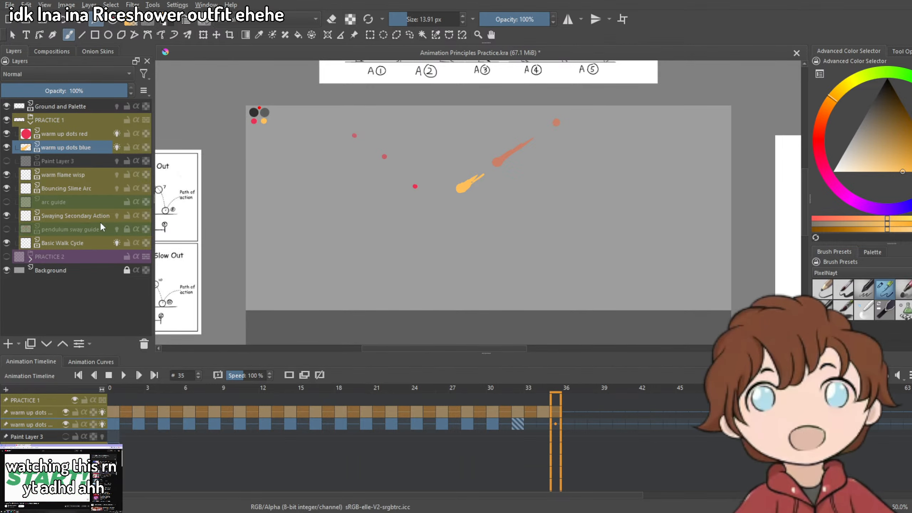
left_click_drag(509, 198, 480, 223)
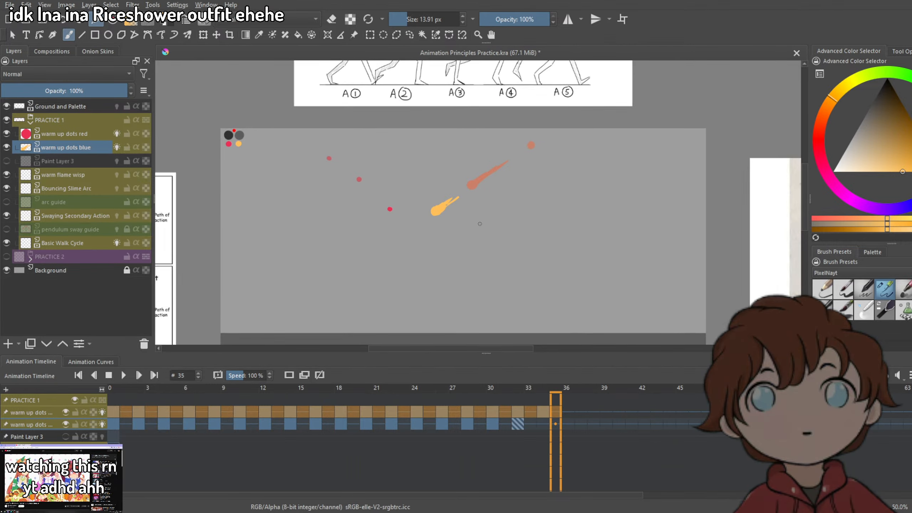
left_click(124, 375)
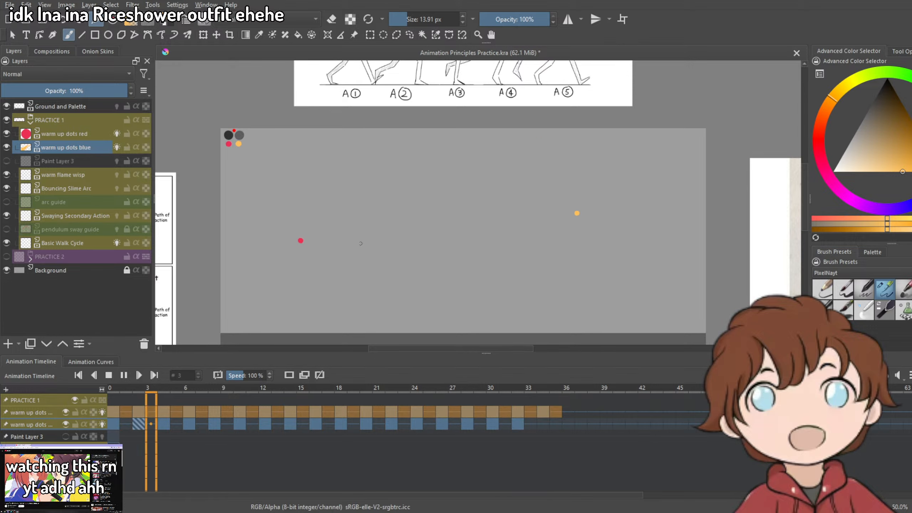
left_click(123, 375)
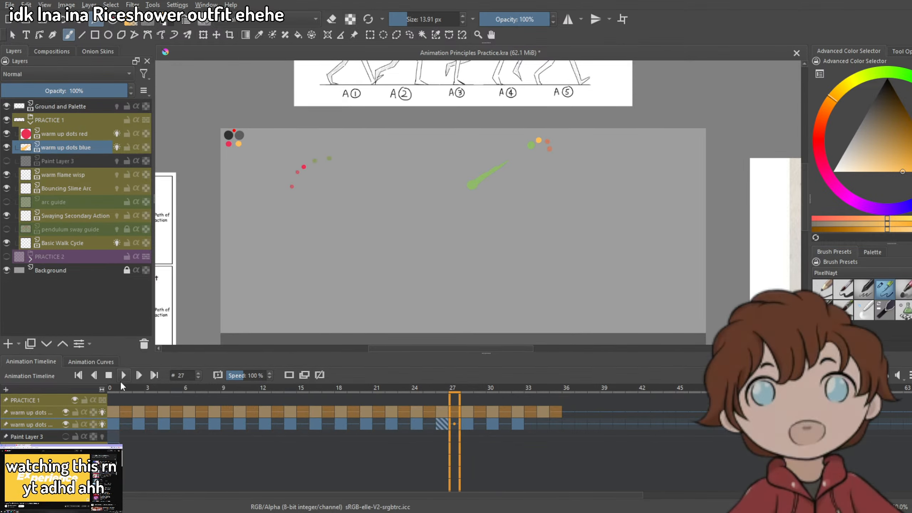
Show Paint Layer 3 again, go to frame 4, and sample the palette's red swatch as the brush colour.
left_click(115, 419)
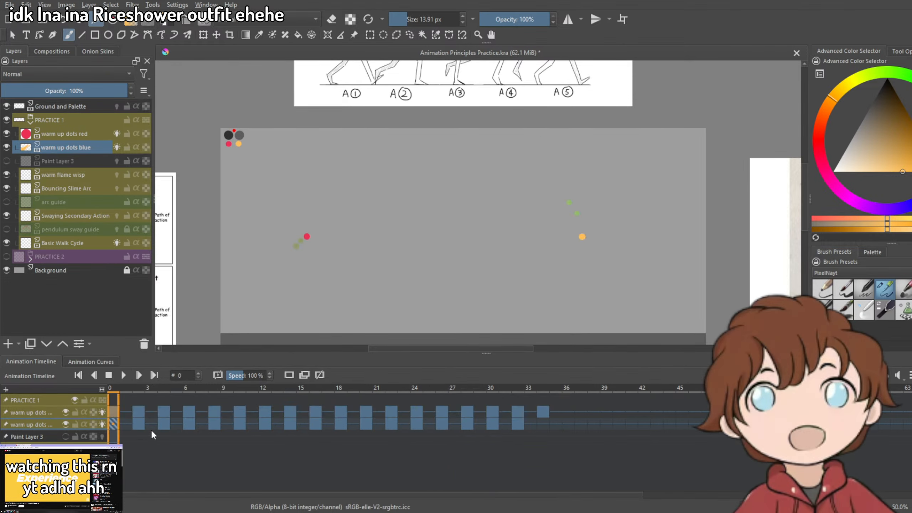
left_click(140, 413)
left_click(66, 436)
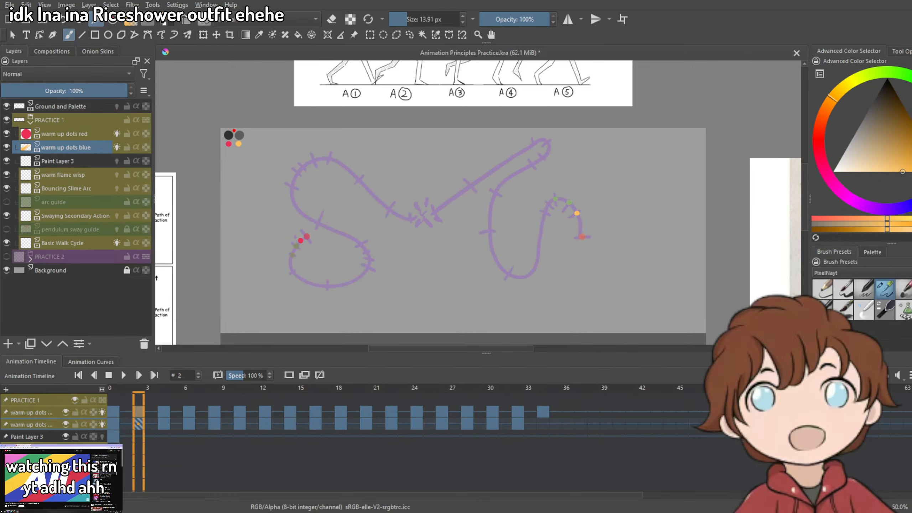
key("1")
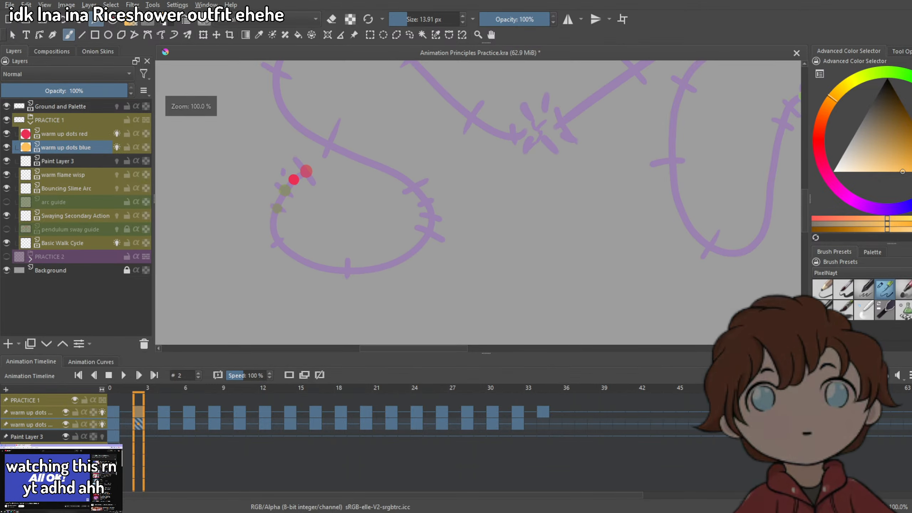
left_click(164, 419)
left_click_drag(324, 266, 388, 270)
key("p")
left_click_drag(336, 117, 437, 318)
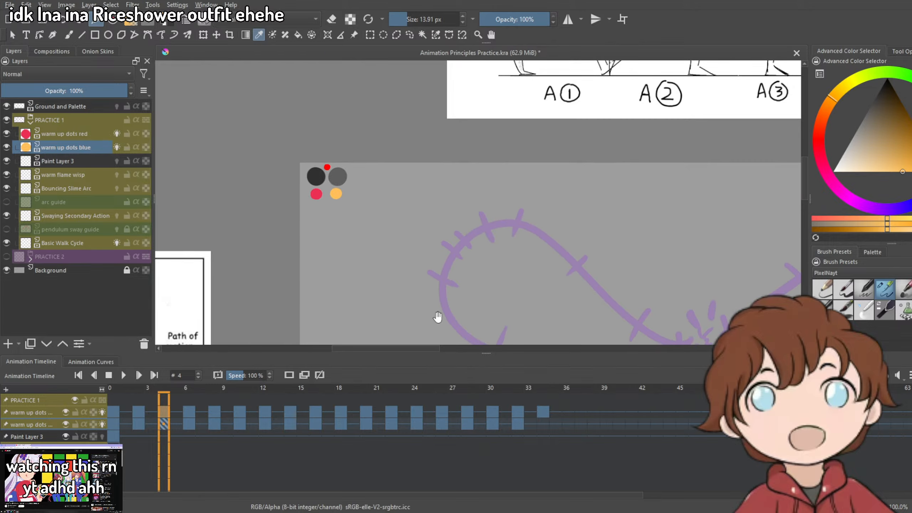
left_click(316, 195)
mouse_move(420, 208)
left_mouse_down()
mouse_move(369, 153)
mouse_move(366, 52)
left_mouse_up()
key("b")
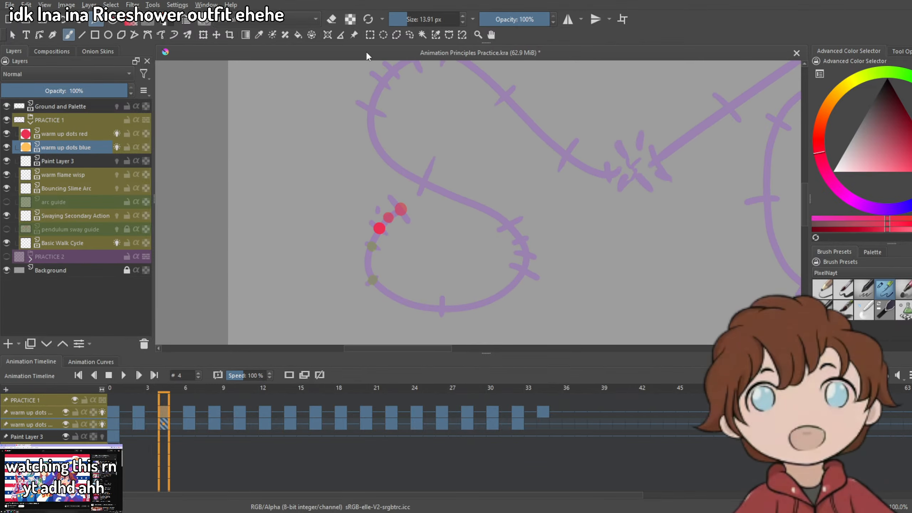
Try a tapered red smear behind the frame 10 dot while the warm up dots blue layer is active.
left_click(213, 413)
key("period")
key("period")
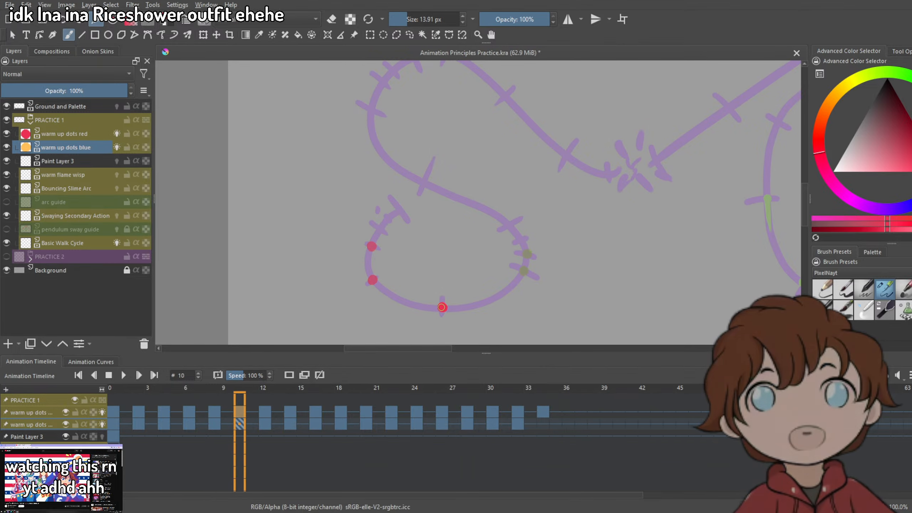
scroll(433, 308, "up", 2)
mouse_move(446, 295)
left_mouse_down()
mouse_move(380, 289)
mouse_move(424, 298)
left_mouse_up()
key("ctrl+z")
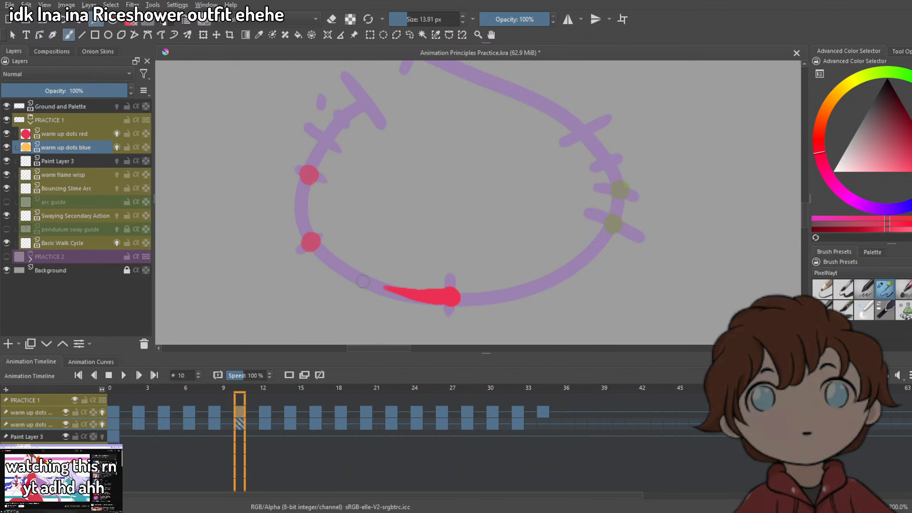
scroll(363, 282, "down", 4)
scroll(411, 299, "up", 3)
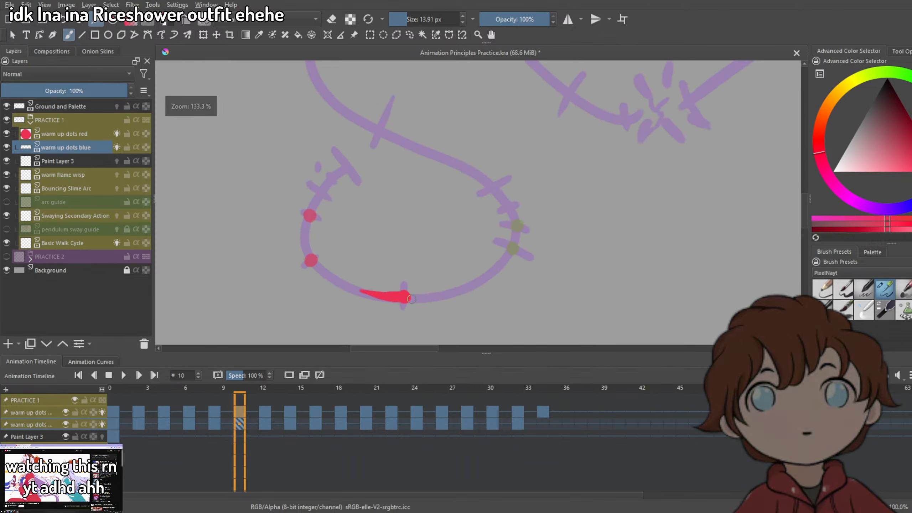
left_click(266, 420)
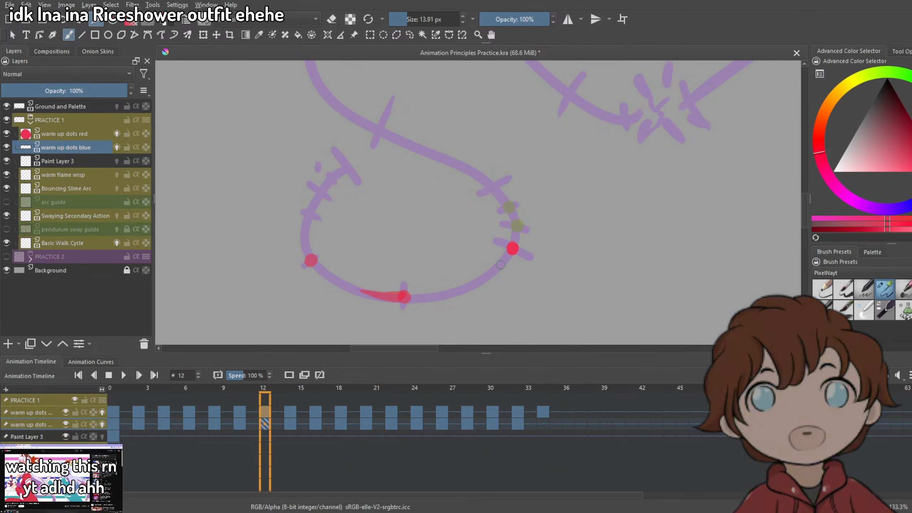
key("Left")
key("Left")
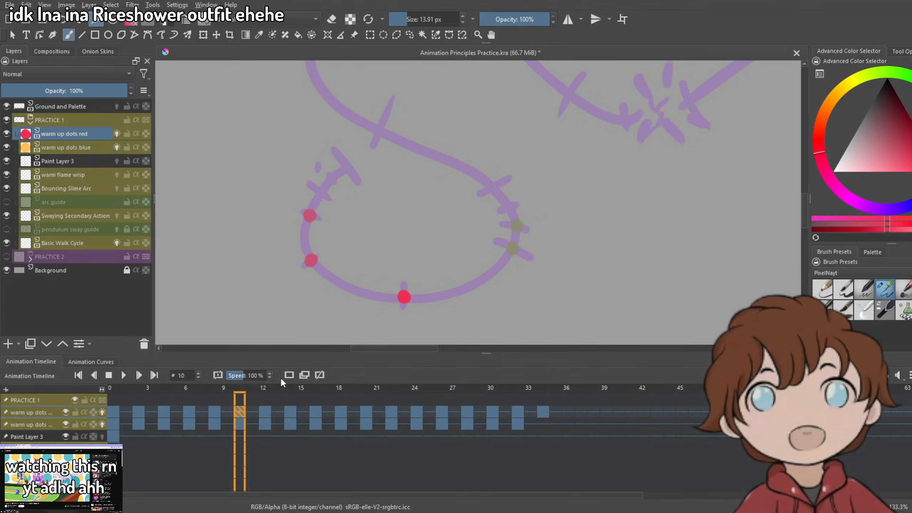
On the warm up dots red layer, paint a short tapered smear trailing behind the frame 10 dot along the lower curve.
scroll(424, 235, "down", 2)
scroll(421, 275, "up", 3)
left_click_drag(404, 248, 354, 246)
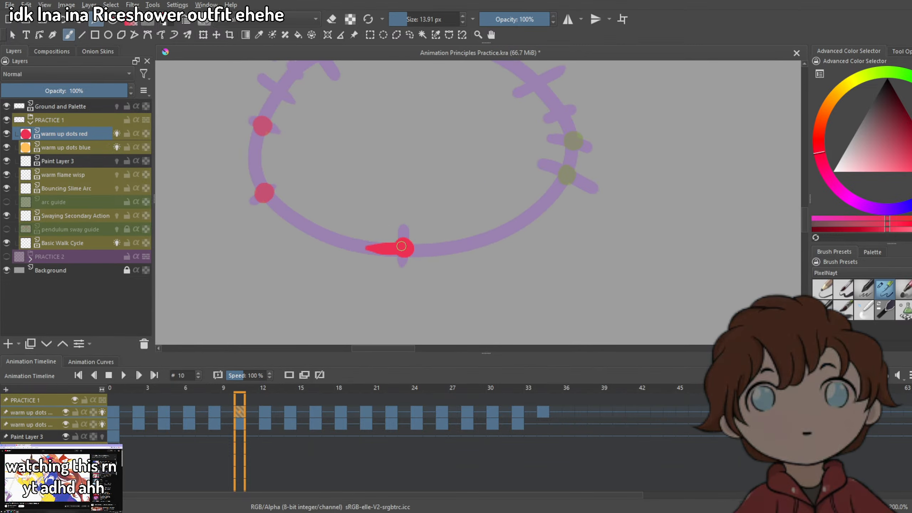
scroll(484, 234, "down", 2)
scroll(518, 204, "up", 2)
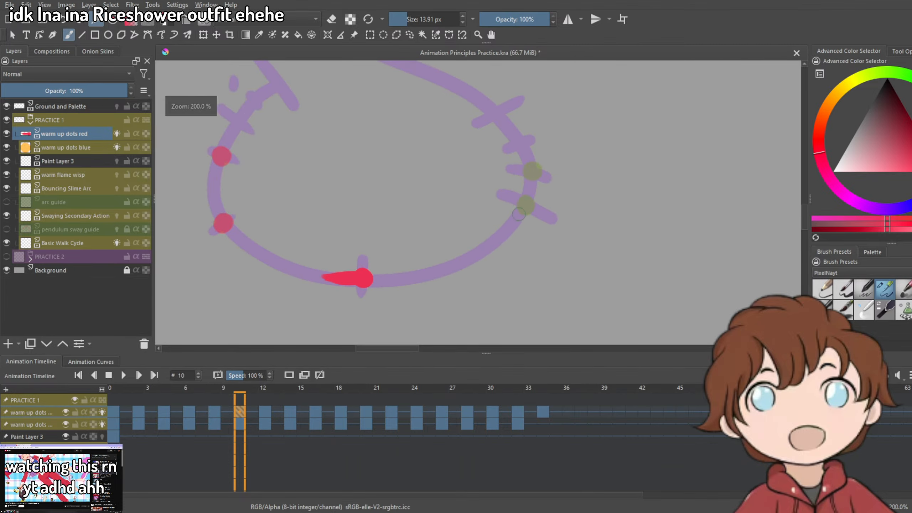
Hide the warm up dots blue layer and paint a very short red smear behind the frame 12 dot.
left_click_drag(518, 203, 506, 229)
key("ctrl+z")
left_click(230, 411)
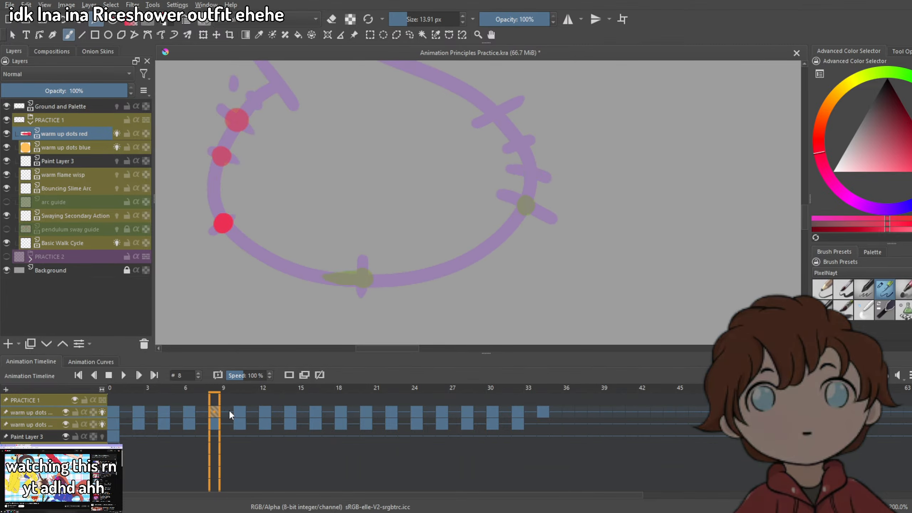
left_click(246, 411)
left_click(6, 147)
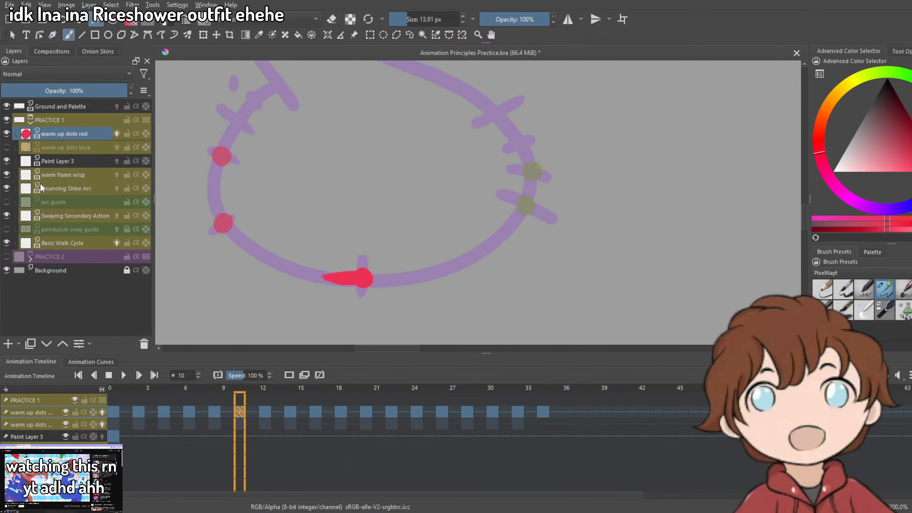
left_click(216, 413)
left_click(241, 413)
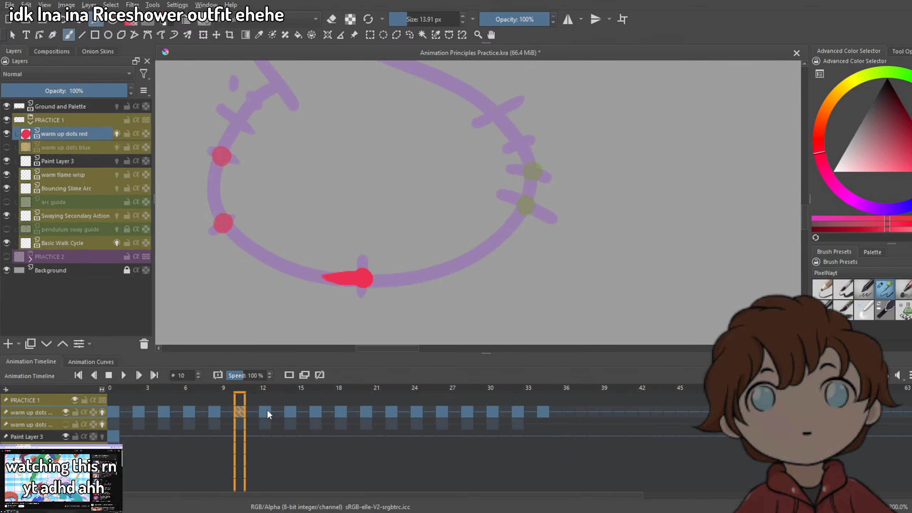
left_click(266, 413)
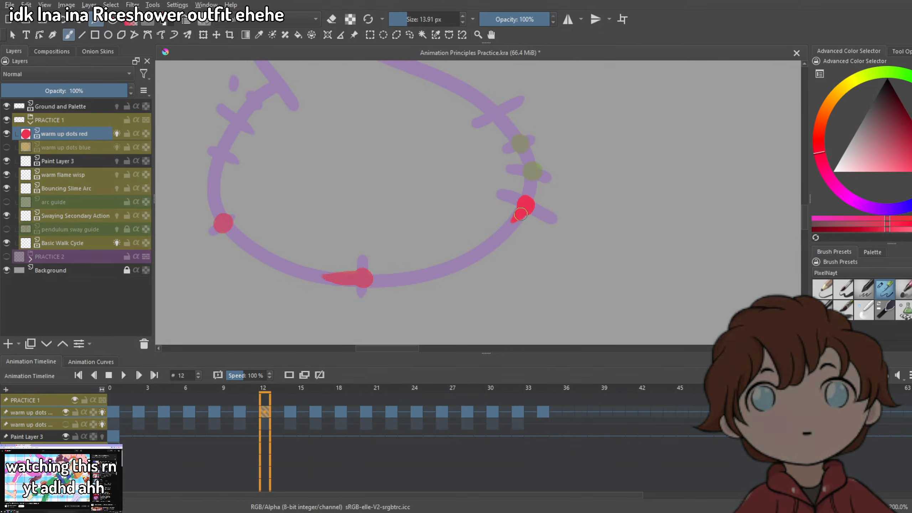
Advance the red dots to frame 20 and paint a long tapered smear trailing back along the S-curve's middle section.
left_click(290, 412)
left_click_drag(527, 218, 515, 316)
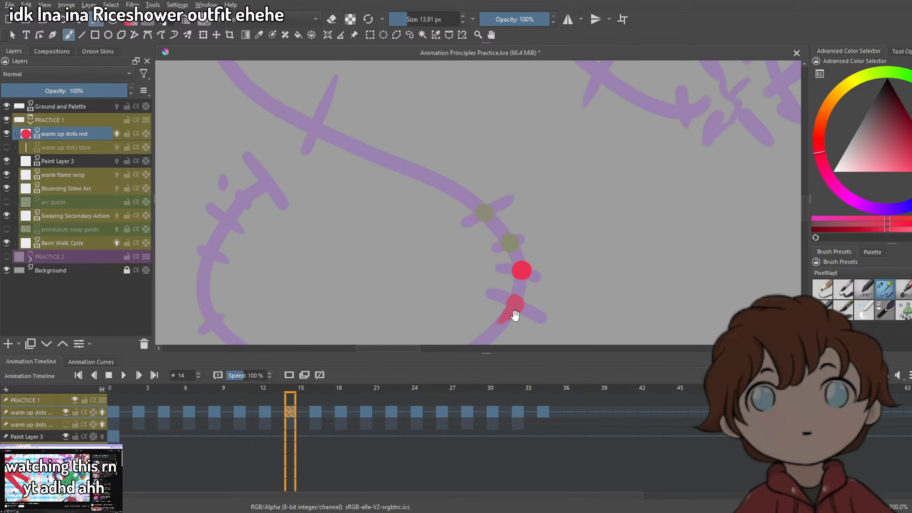
left_click_drag(493, 198, 517, 228)
left_click(315, 412)
left_click(341, 413)
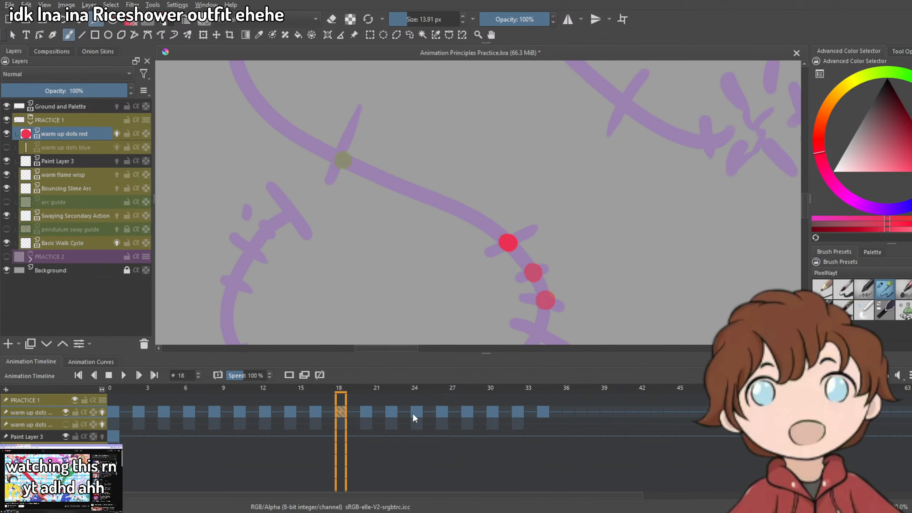
left_click(366, 412)
left_click_drag(415, 285, 424, 327)
mouse_move(349, 204)
left_mouse_down()
mouse_move(400, 221)
mouse_move(348, 205)
mouse_move(376, 215)
left_mouse_up()
key("ctrl+z")
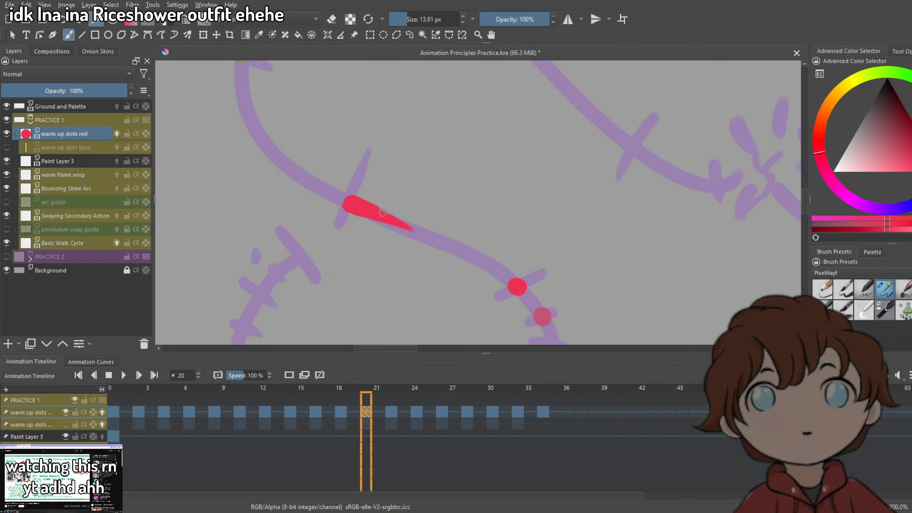
Paint a short tapered red smear below the frame 22 dot, following the upper loop's guide path.
key("minus")
key("minus")
key("minus")
left_click(395, 414)
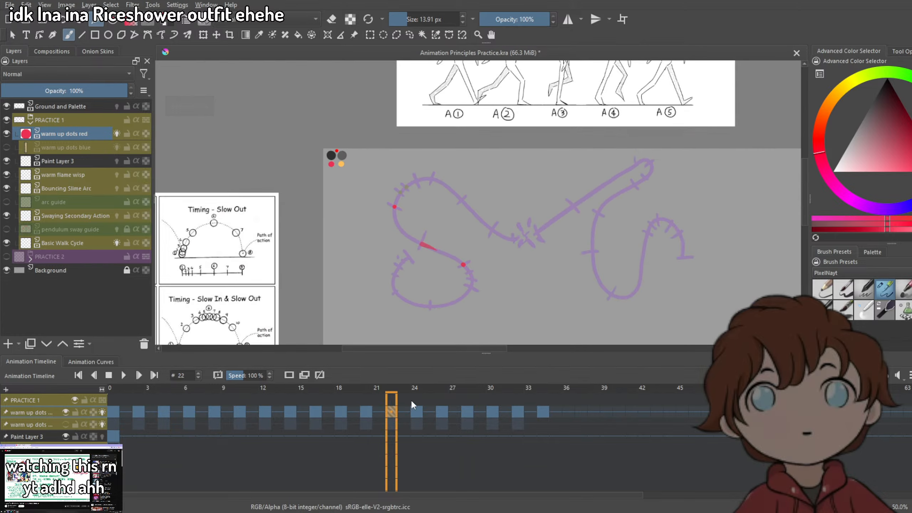
key("plus")
key("plus")
key("plus")
key("plus")
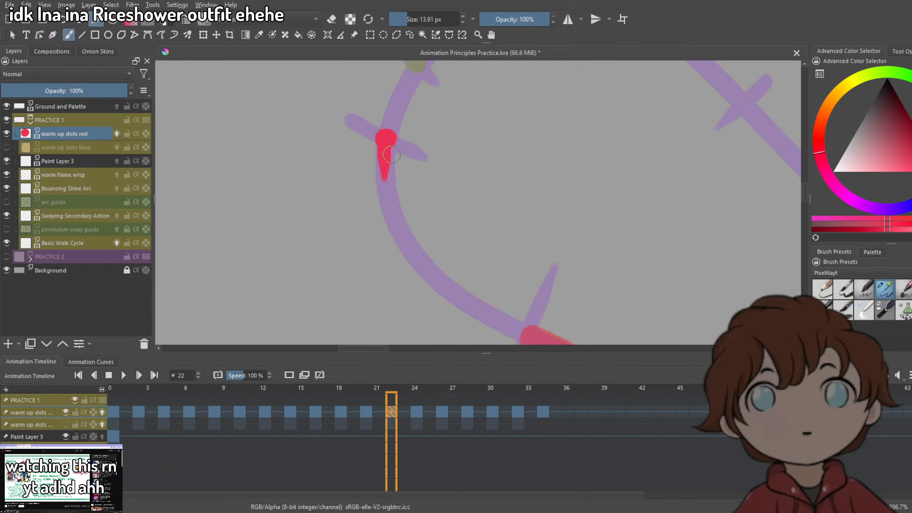
key("minus")
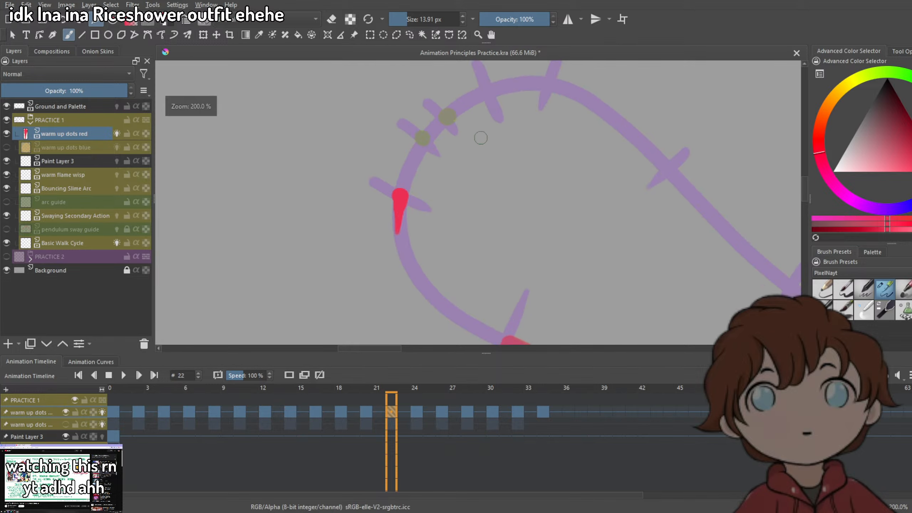
Step through the red dots at frames 24, 26, 28 and 30 along the upper curve.
left_click(417, 415)
left_click_drag(546, 231, 433, 278)
left_click(443, 412)
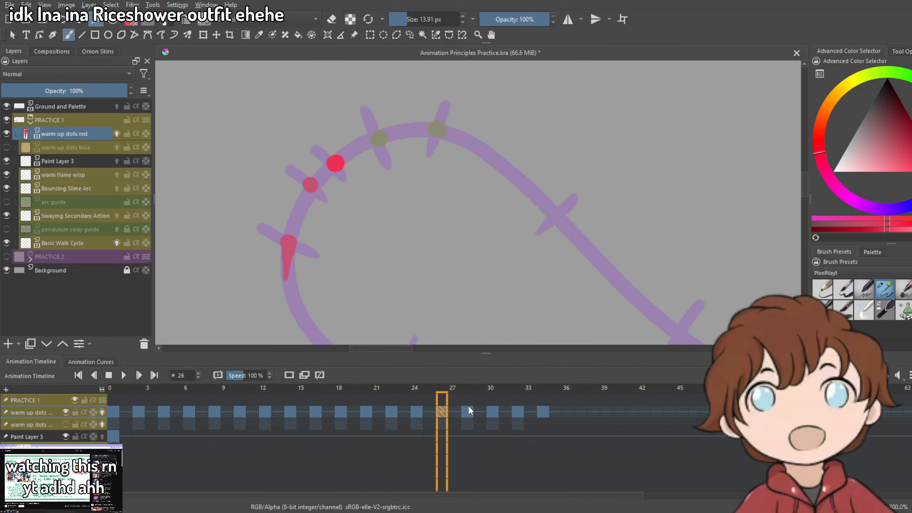
left_click(467, 412)
left_click(492, 412)
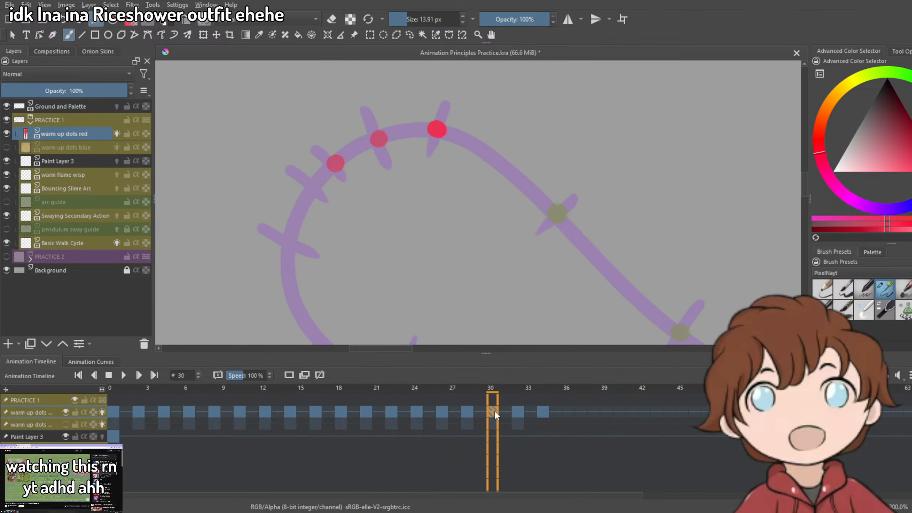
On frame 32 of the warm up dots red layer, paint a short tapered trail behind the dot, back along the purple path.
left_click(518, 412)
left_click_drag(530, 281, 448, 212)
left_click_drag(537, 242, 541, 311)
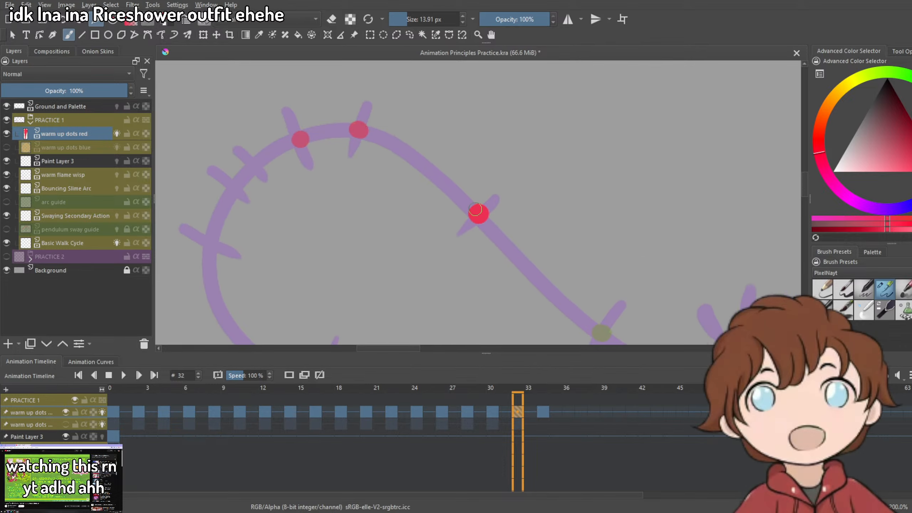
left_click_drag(476, 210, 460, 198)
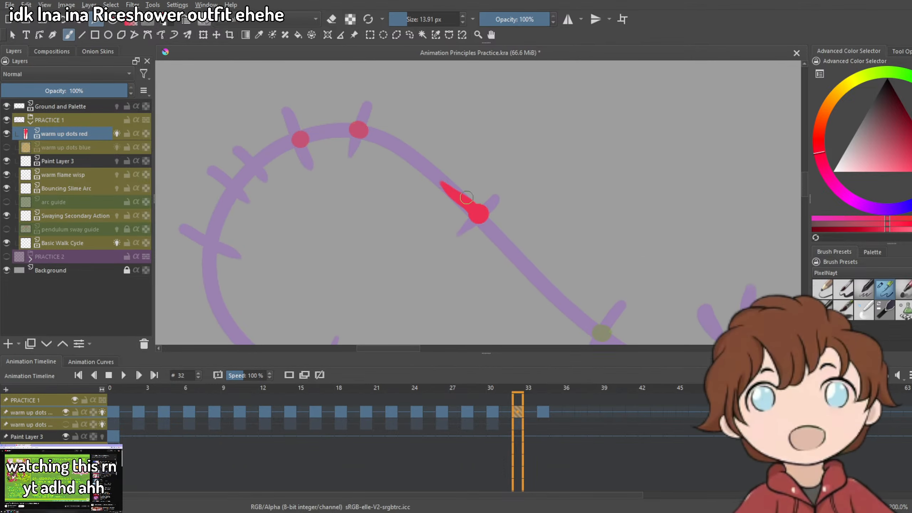
scroll(478, 208, "down", 4)
scroll(472, 200, "up", 3)
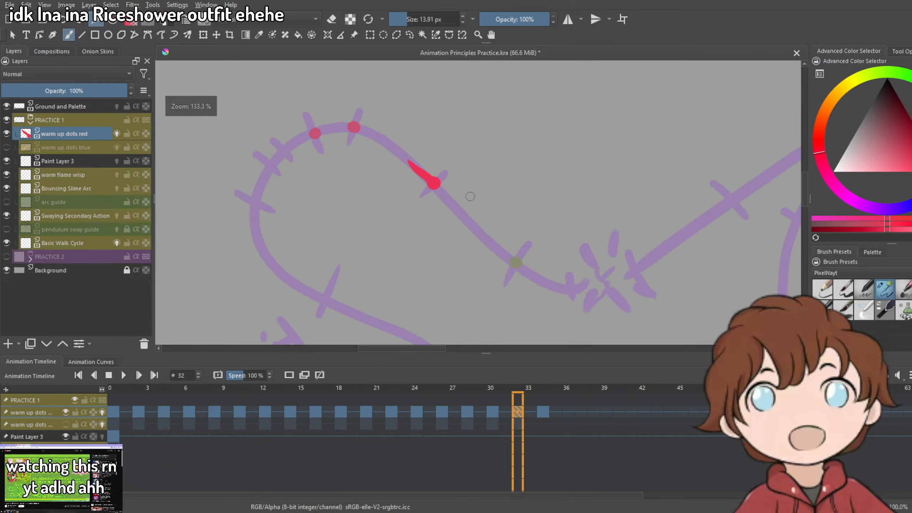
On frame 34 of the red layer, paint a longer curved tapered trail behind the dot, back up along the purple path.
left_click_drag(559, 252, 487, 219)
left_click(542, 412)
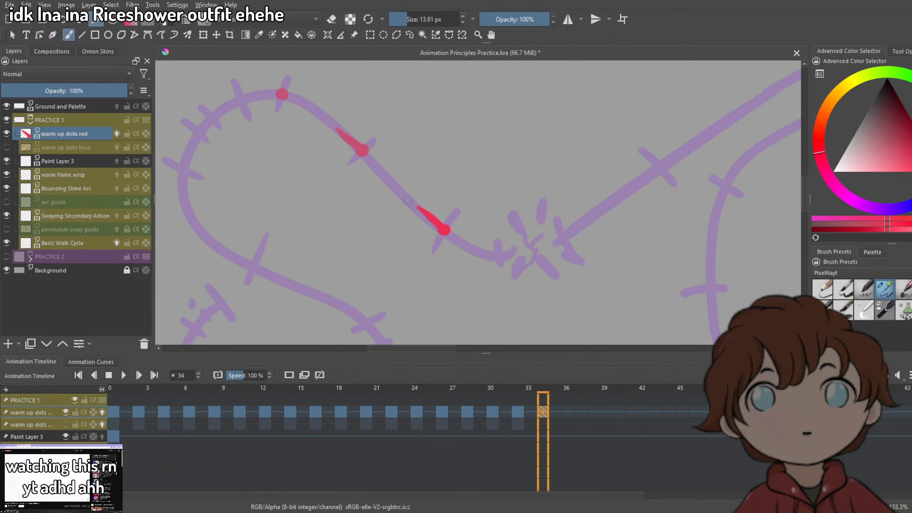
left_click_drag(446, 229, 407, 201)
scroll(402, 194, "down", 4)
scroll(433, 205, "up", 4)
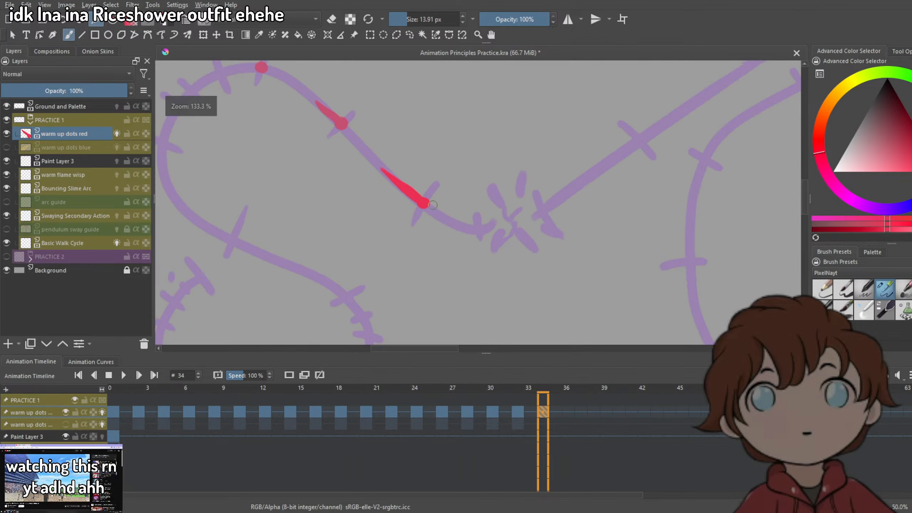
scroll(388, 173, "down", 4)
scroll(445, 199, "up", 3)
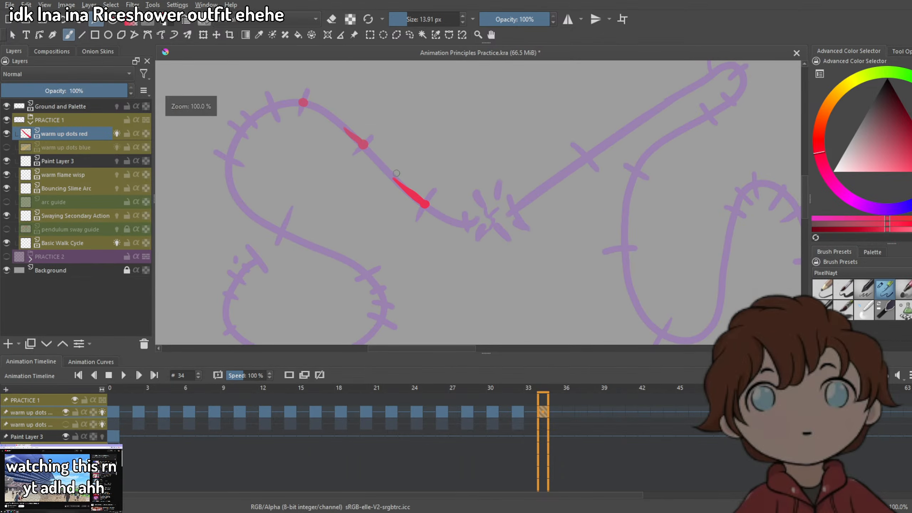
scroll(435, 197, "up", 1)
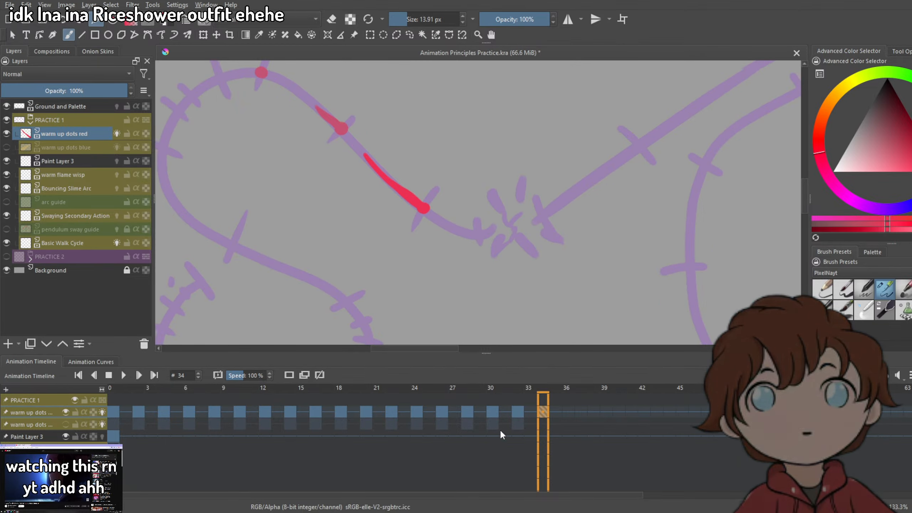
Show the warm up dots blue layer and select its frame 34 for comparison with the red dot's trail.
left_click(65, 424)
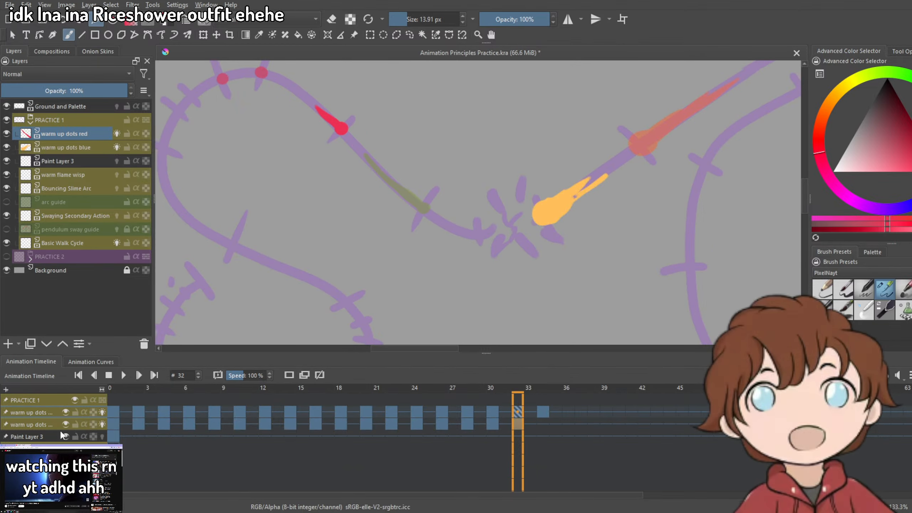
scroll(464, 300, "down", 2)
left_click(542, 424)
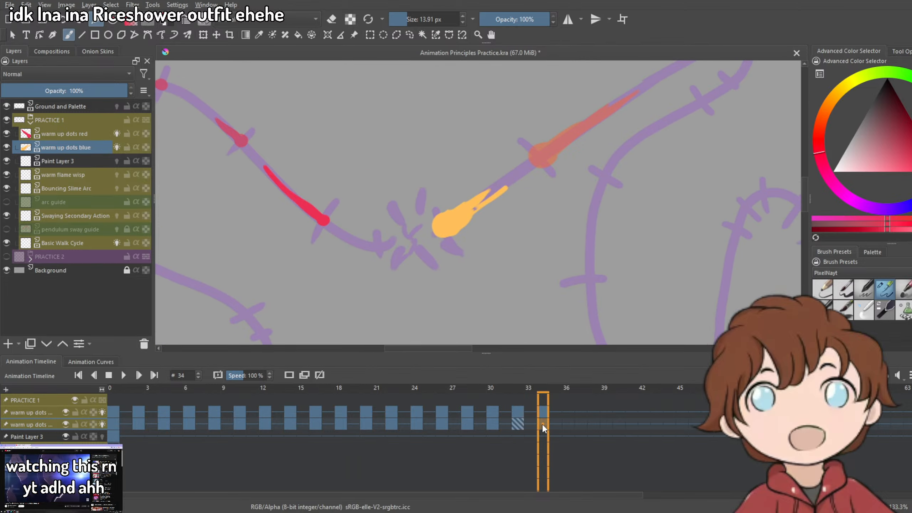
left_click(453, 216)
scroll(455, 216, "up", 3)
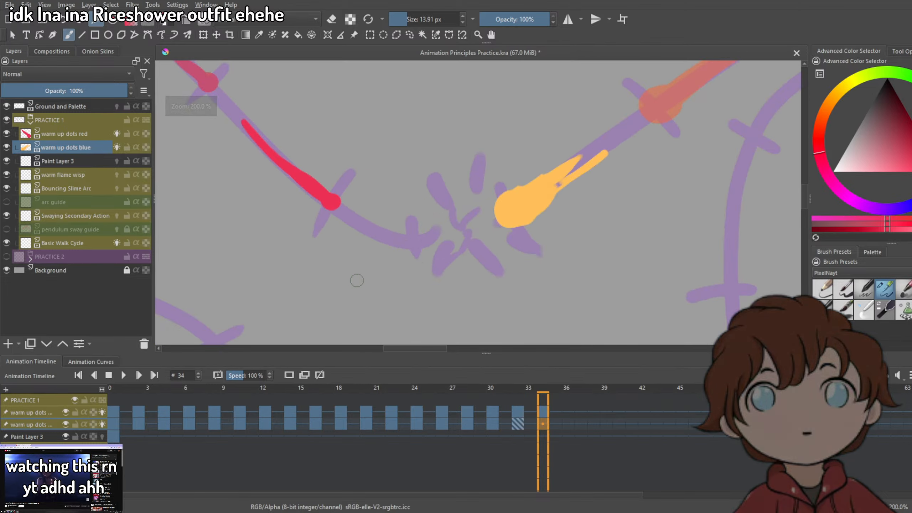
scroll(357, 281, "down", 3)
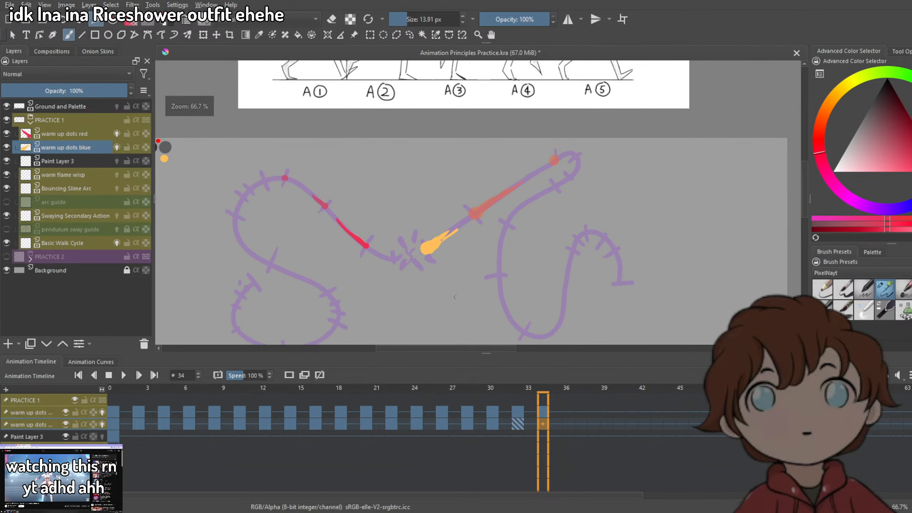
Check the mirrored canvas and examine the red and orange dots' approach to the impact mark on frames 36, 32 and 34.
key("m")
key("m")
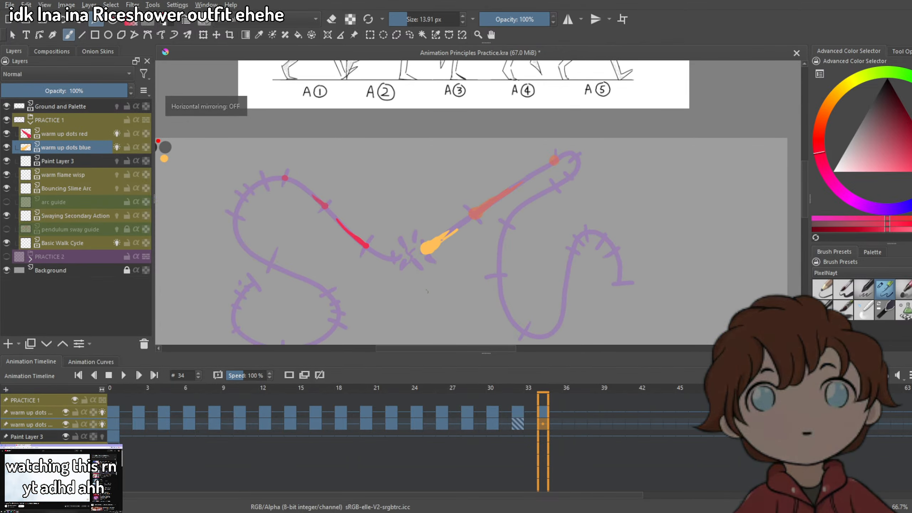
left_click(570, 409)
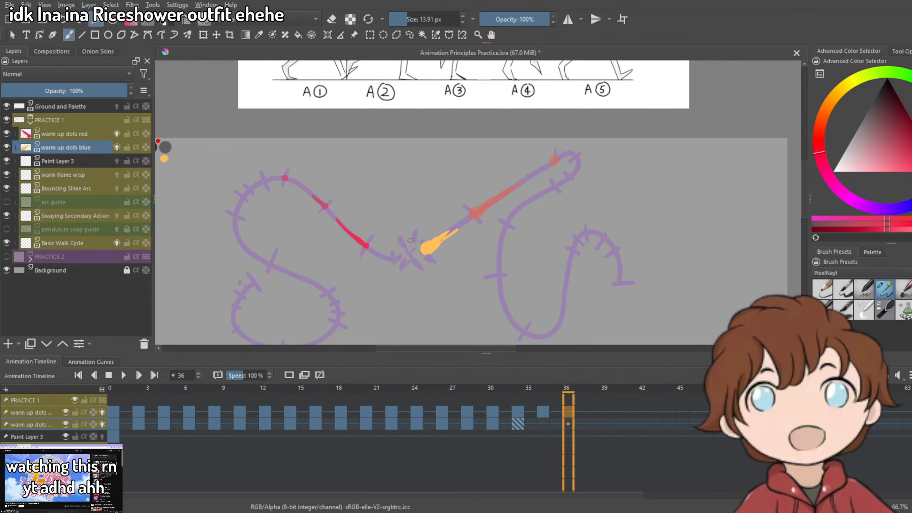
scroll(409, 241, "down", 4)
scroll(407, 249, "up", 4)
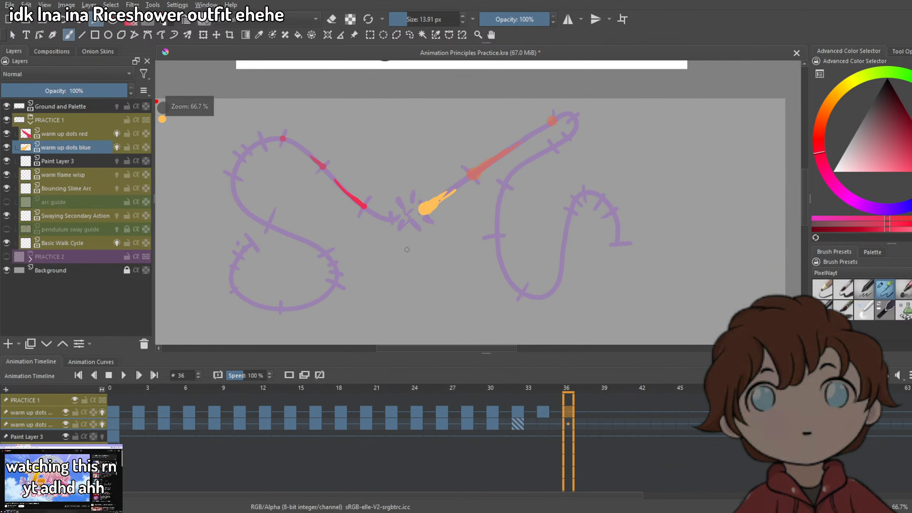
scroll(407, 204, "down", 4)
scroll(366, 200, "up", 5)
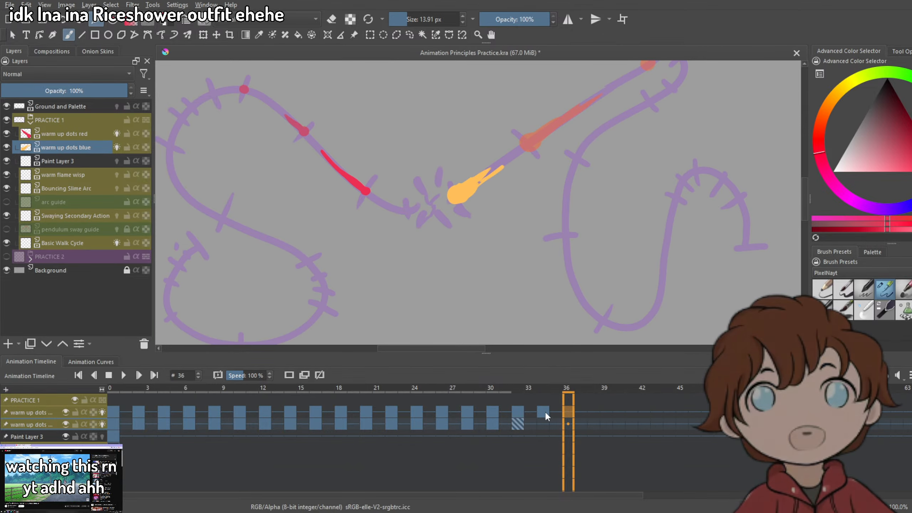
left_click(516, 413)
left_click(539, 413)
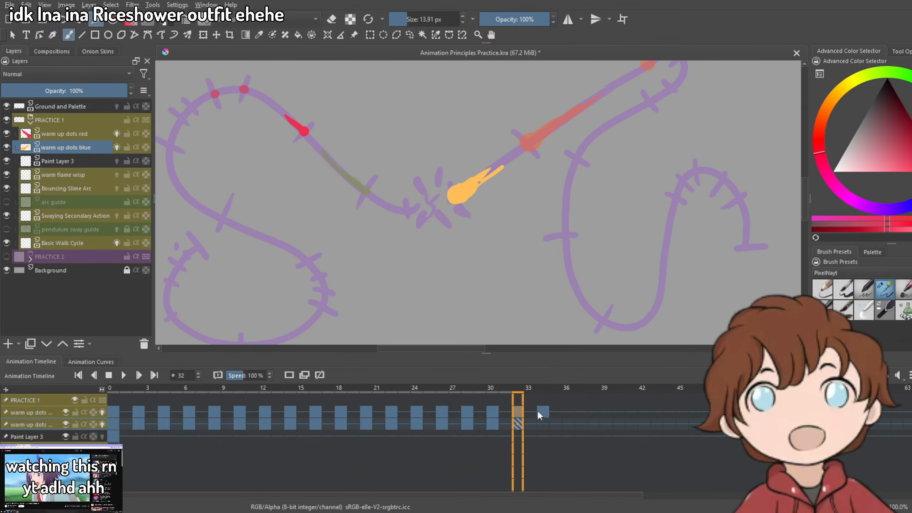
Try to trim the upper end of the red trail on frame 34 with the eraser while the blue layer is active.
key("e")
scroll(339, 155, "up", 3)
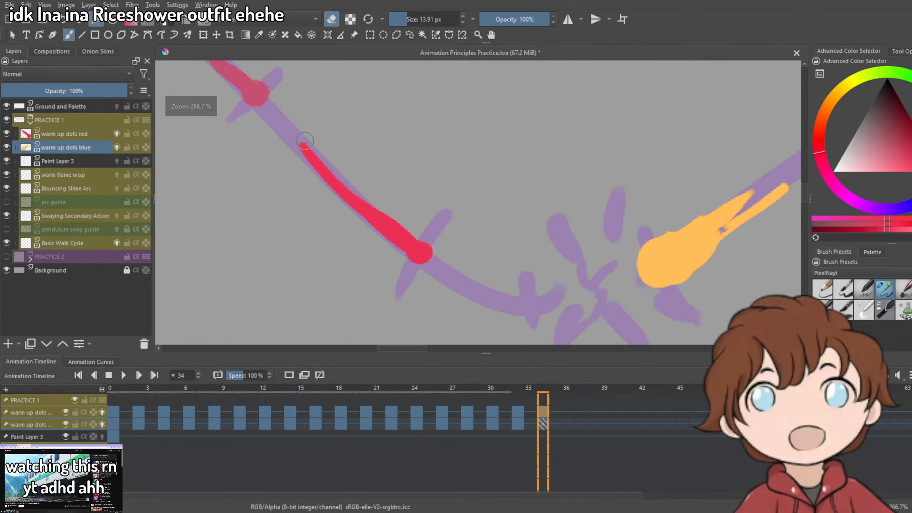
scroll(488, 342, "down", 4)
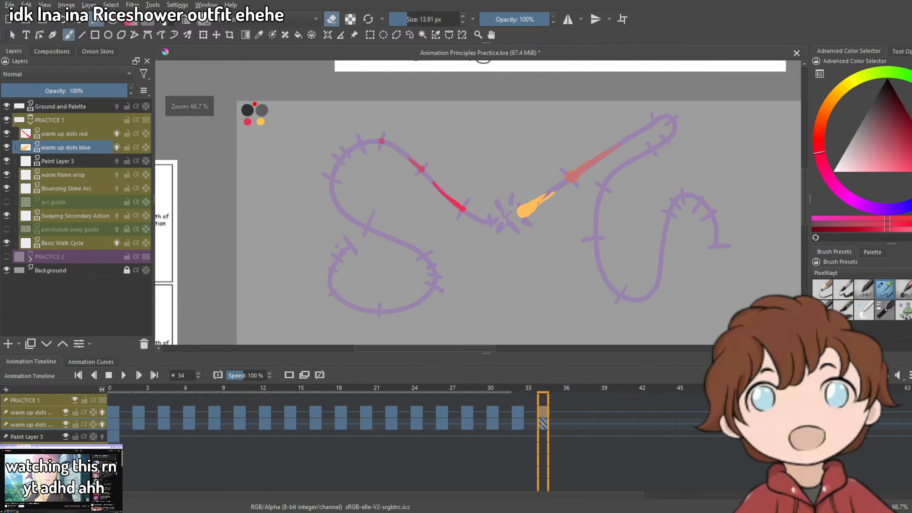
left_click_drag(466, 230, 303, 182)
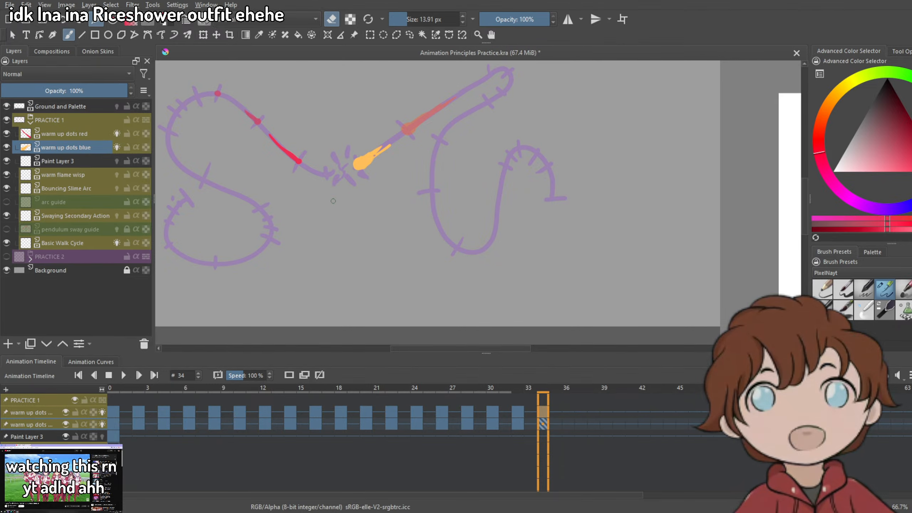
scroll(283, 134, "up", 1)
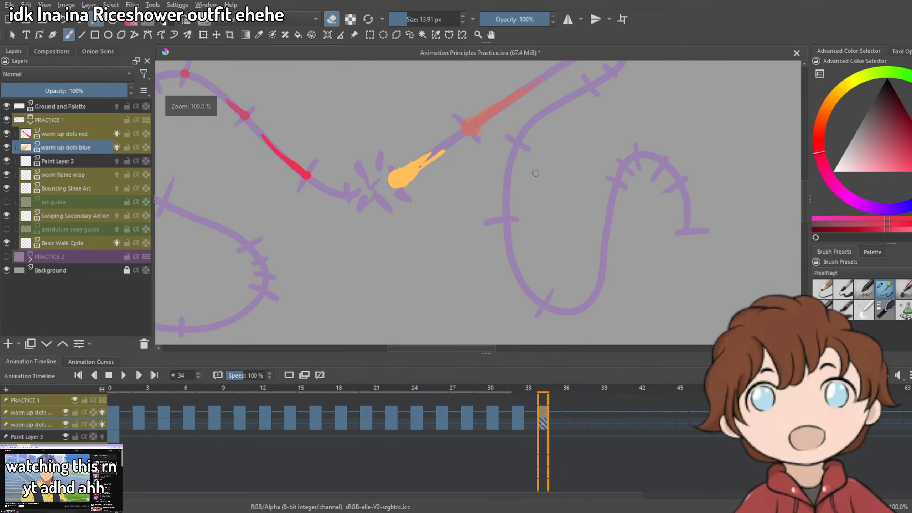
Flip between frames 30, 32 and 34 to compare the spacing and trail shapes of the red and orange dots.
left_click(518, 418)
left_click(540, 419)
left_click(517, 419)
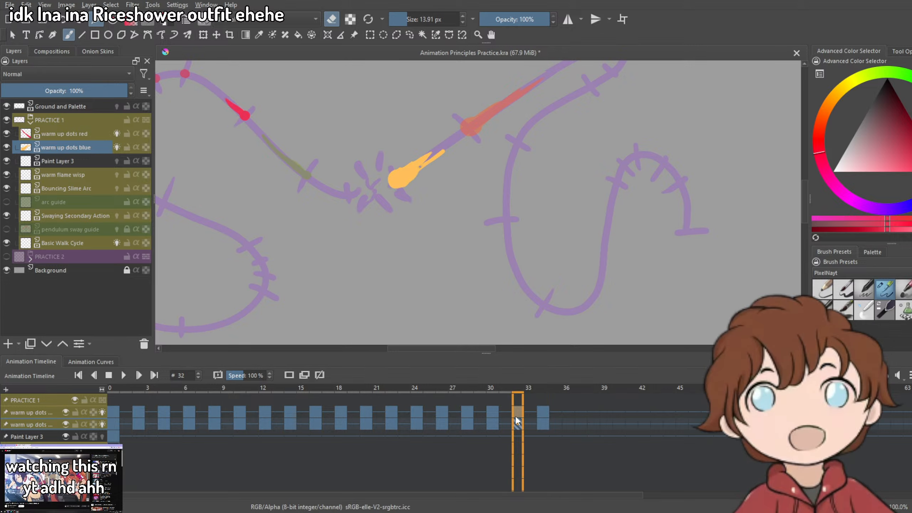
left_click(544, 419)
left_click(518, 419)
left_click(539, 419)
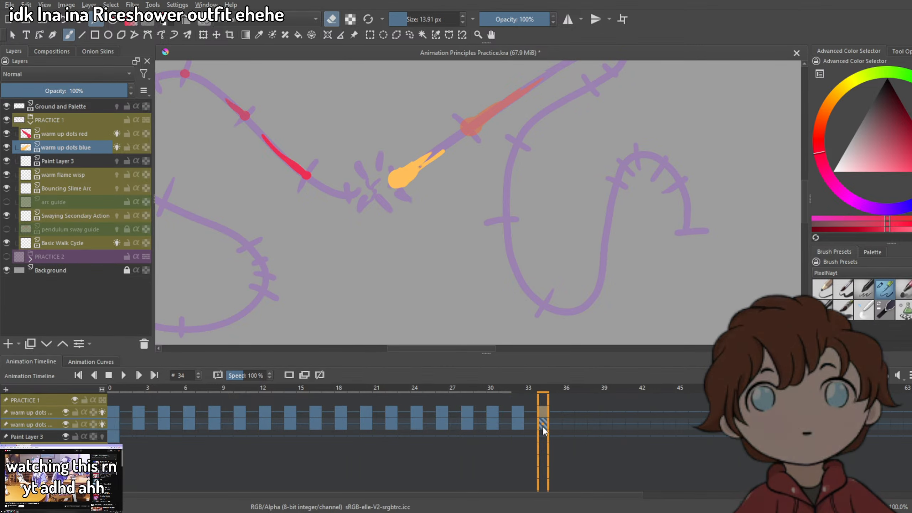
left_click_drag(341, 254, 493, 315)
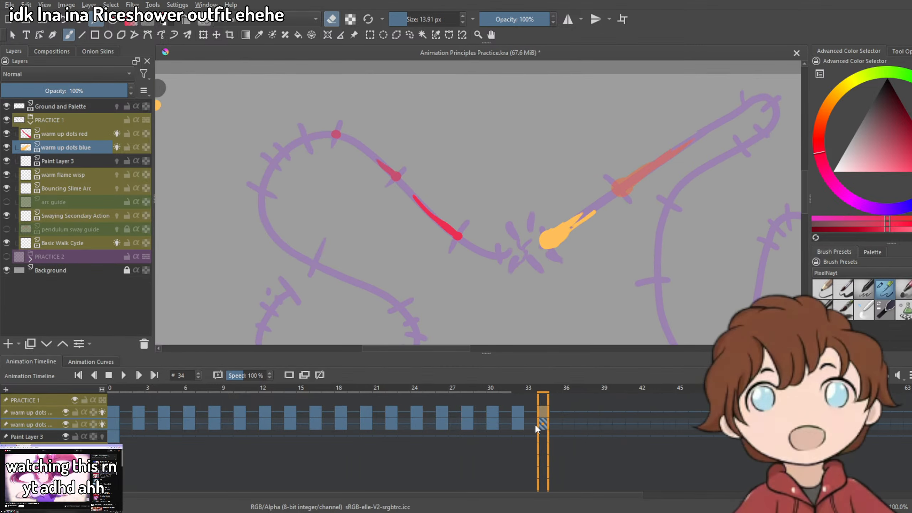
left_click(541, 436)
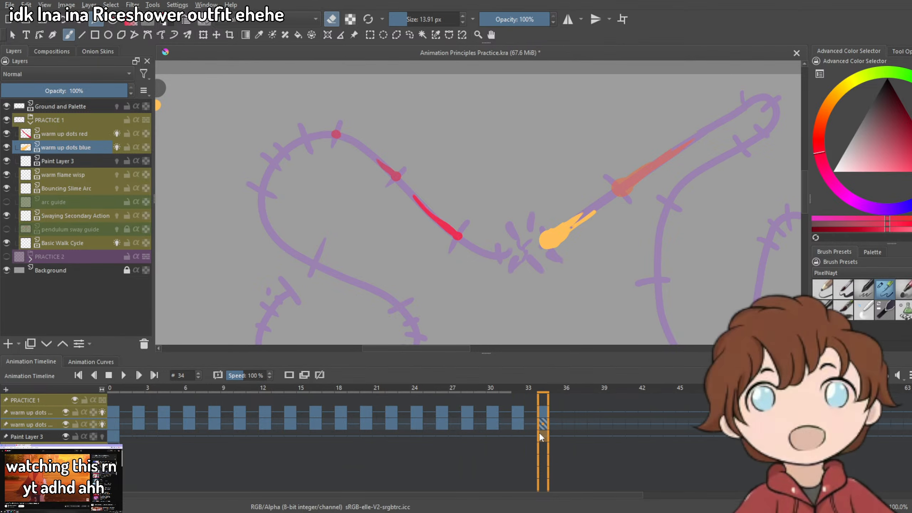
left_click(516, 422)
left_click(492, 418)
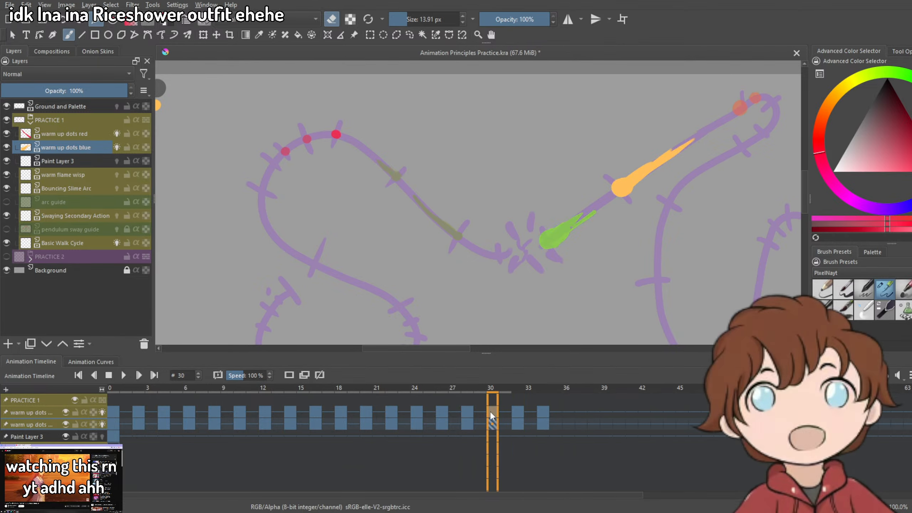
left_click(518, 419)
left_click(541, 421)
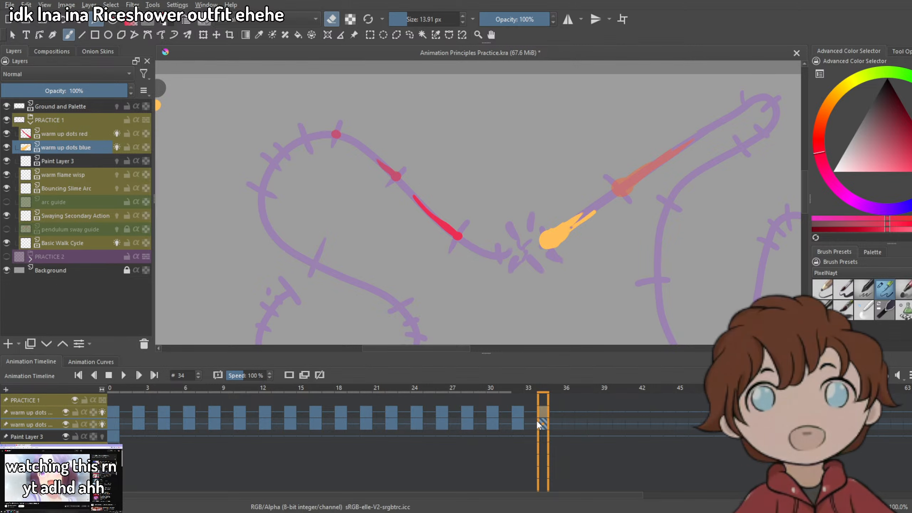
On frame 34 of the warm up dots red layer, erase along the trail to make it shorter and thinner, and return to painting.
left_click_drag(575, 270, 522, 246)
scroll(404, 193, "up", 3)
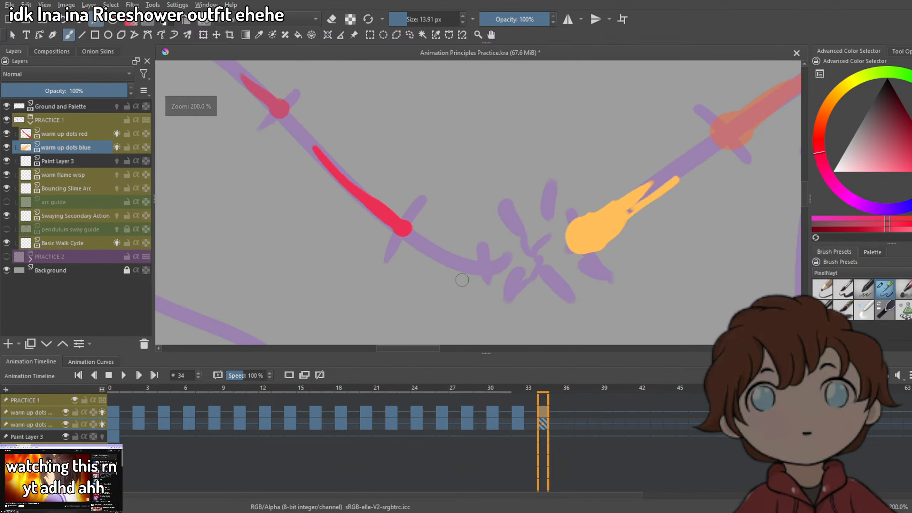
left_click(62, 416)
key("e")
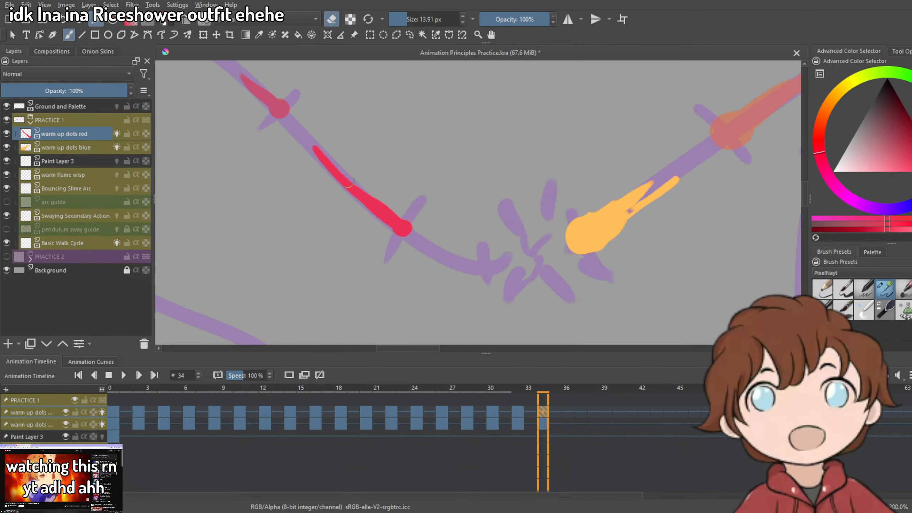
left_click_drag(361, 212, 341, 176)
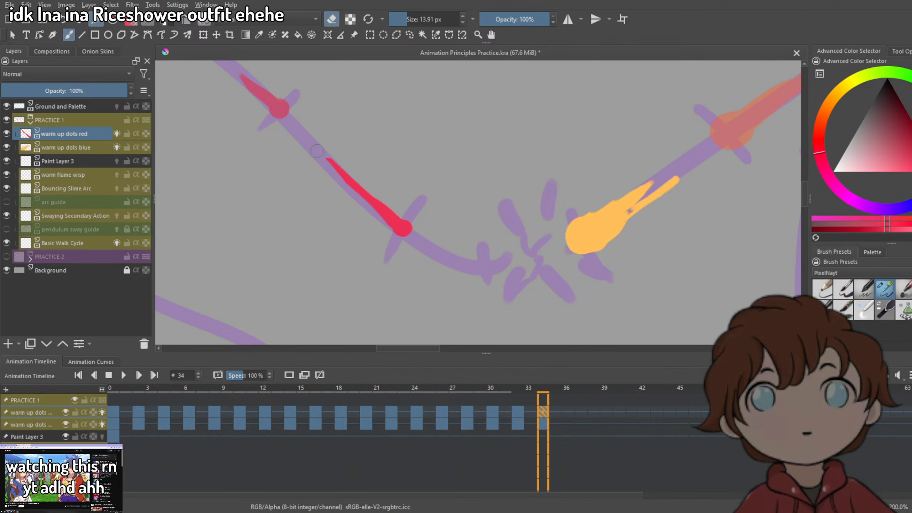
left_click_drag(325, 158, 347, 182)
scroll(410, 204, "down", 4)
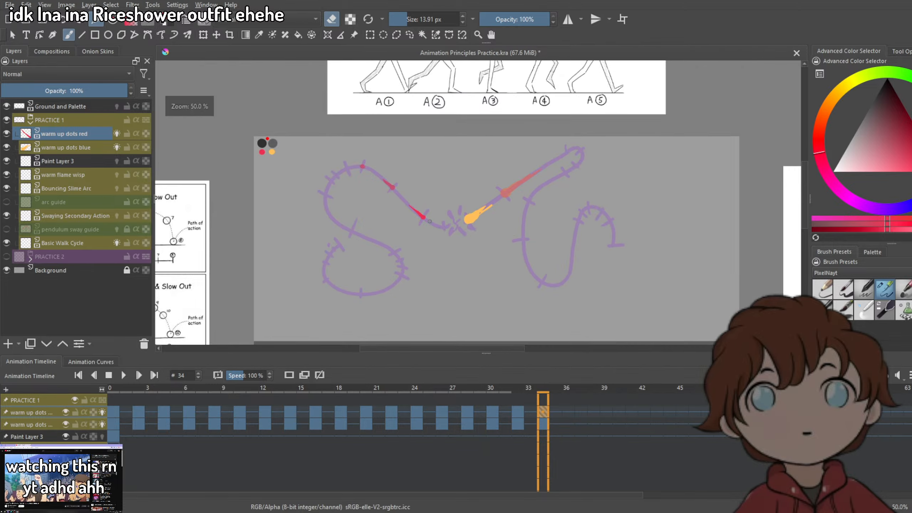
scroll(406, 203, "up", 4)
key("e")
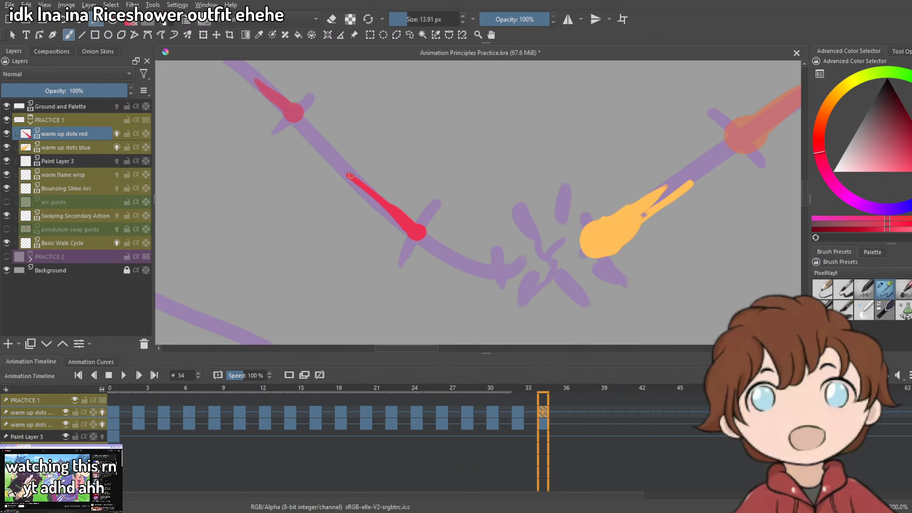
Remove the keyframe at frame 34 of the warm up dots blue layer and go back to frame 30.
scroll(351, 175, "down", 3)
key("period")
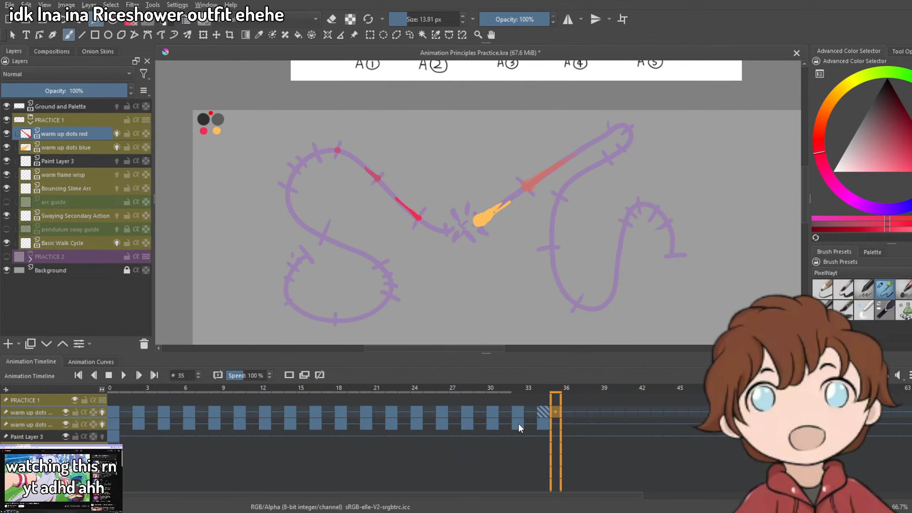
left_click(542, 426)
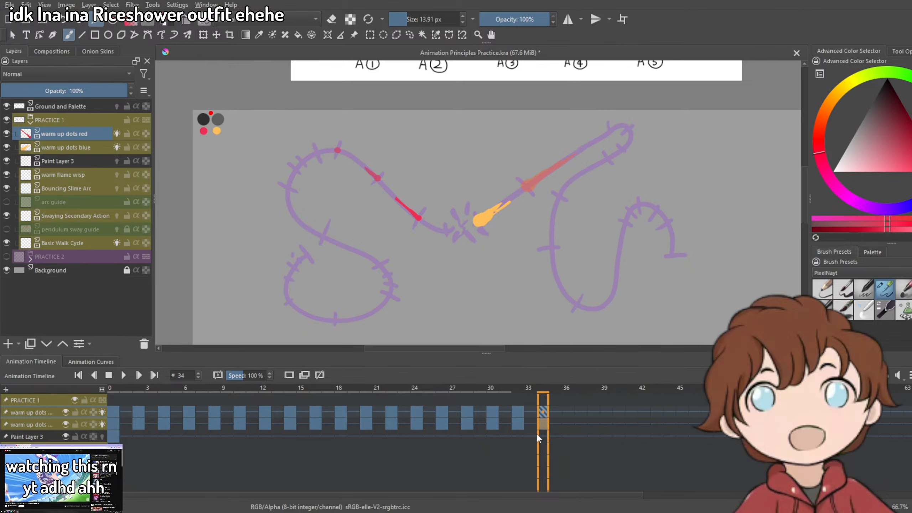
right_click(540, 425)
left_click(589, 405)
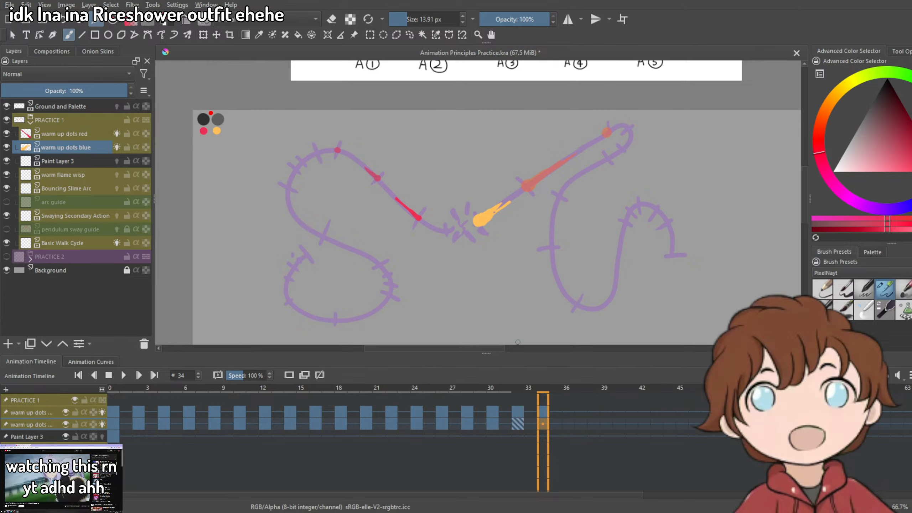
left_click(492, 424)
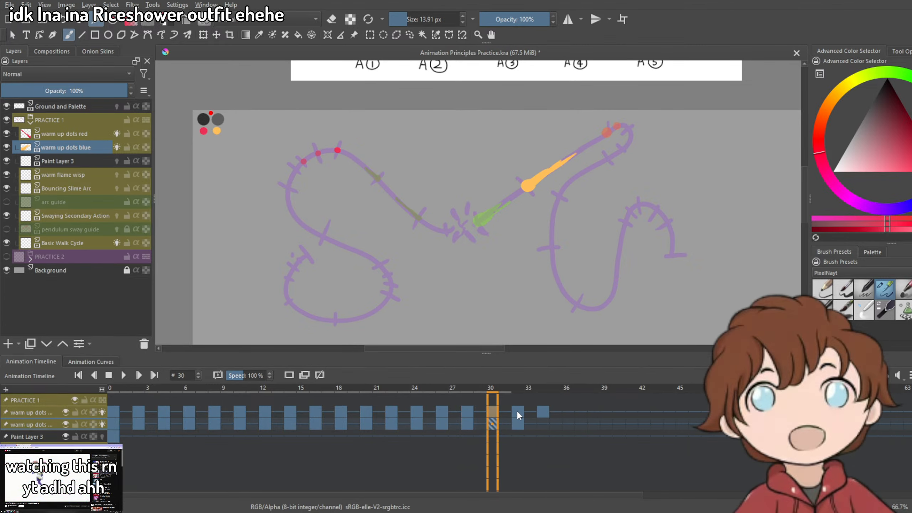
On frame 34 of the warm up dots blue layer, paint a small dot in sampled orange at the collision mark's centre and trim its edges.
left_click(539, 418)
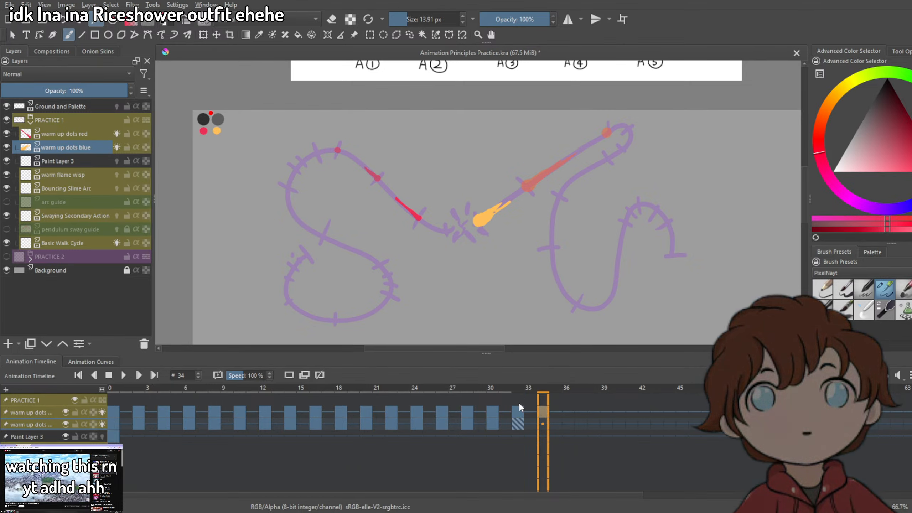
left_click(543, 425)
scroll(475, 215, "up", 4)
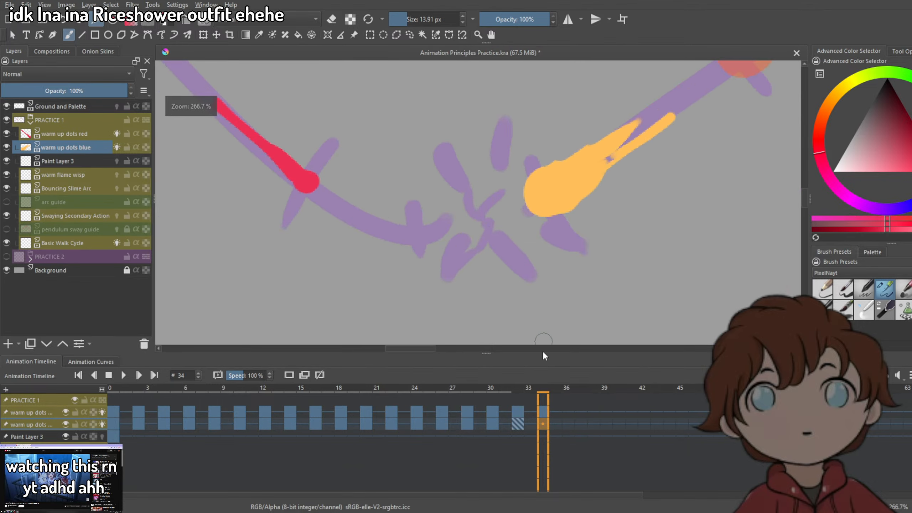
key("ctrl+z")
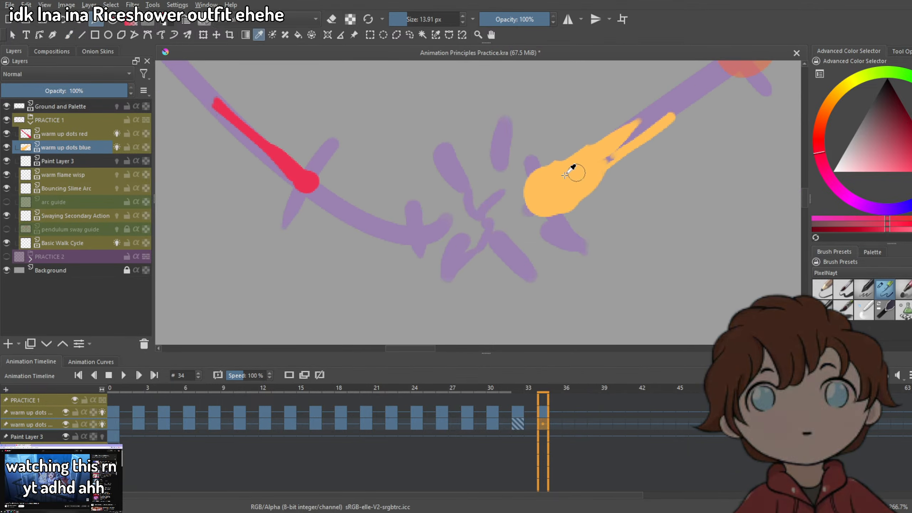
left_click(575, 163, "ctrl")
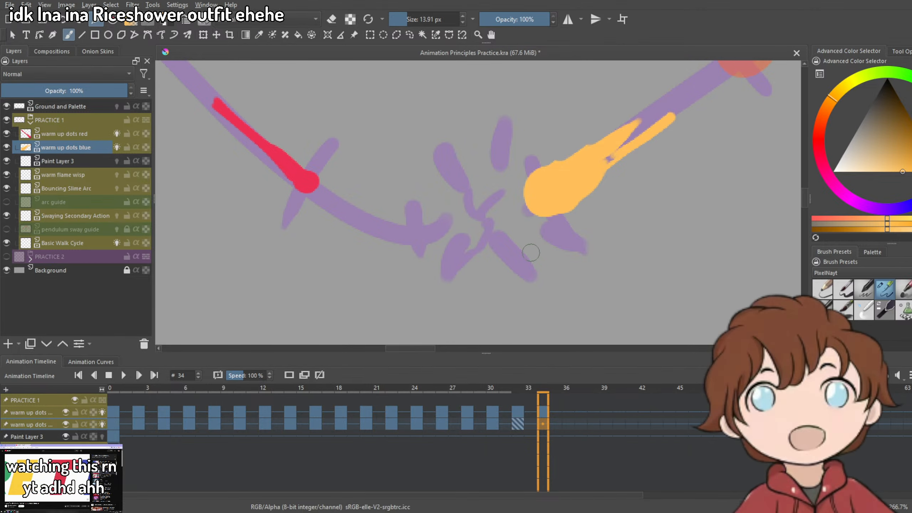
mouse_move(473, 224)
left_mouse_down()
mouse_move(499, 217)
mouse_move(500, 201)
left_mouse_up()
key("ctrl+z")
key("e")
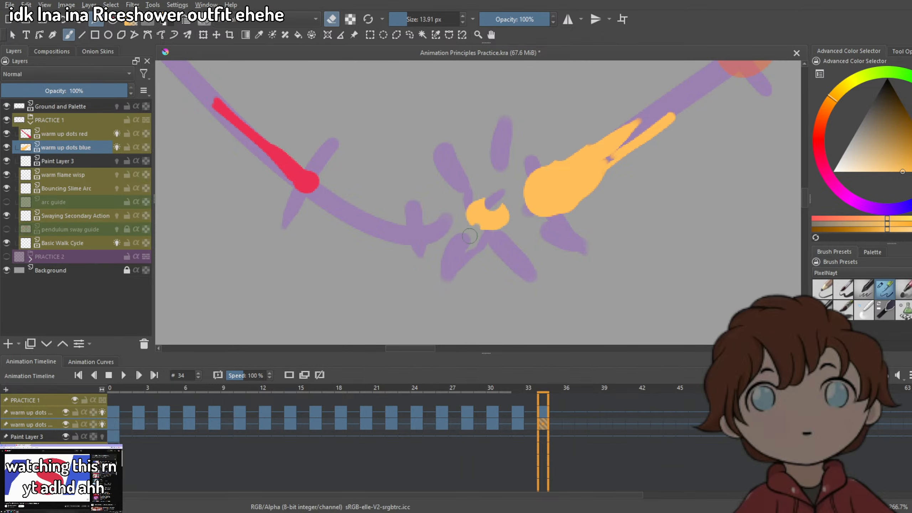
scroll(492, 252, "down", 3)
scroll(493, 253, "up", 1)
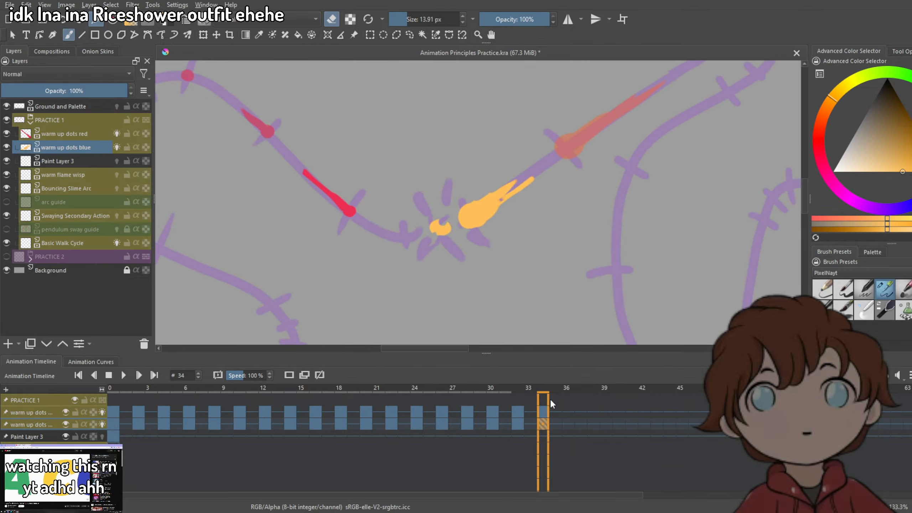
Add blank keyframes at frame 37 of the warm up dots red and warm up dots blue layers.
left_click(553, 424)
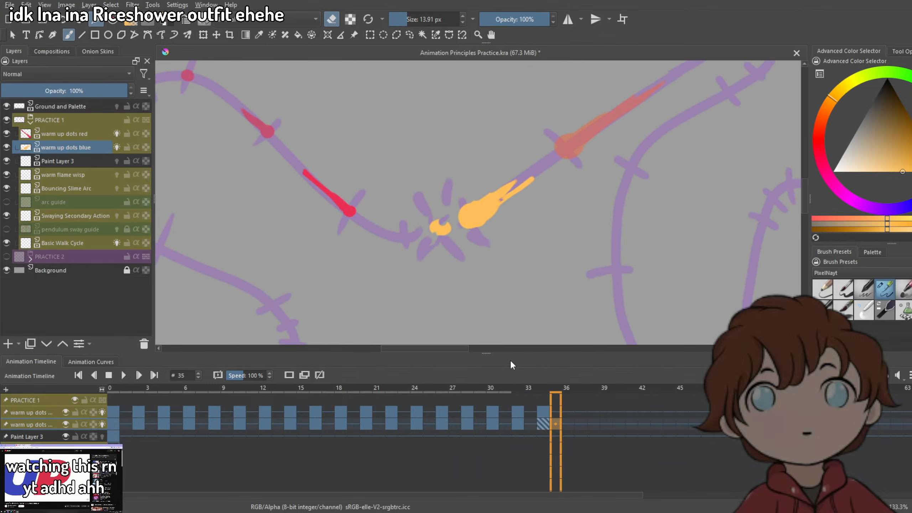
left_click(567, 424)
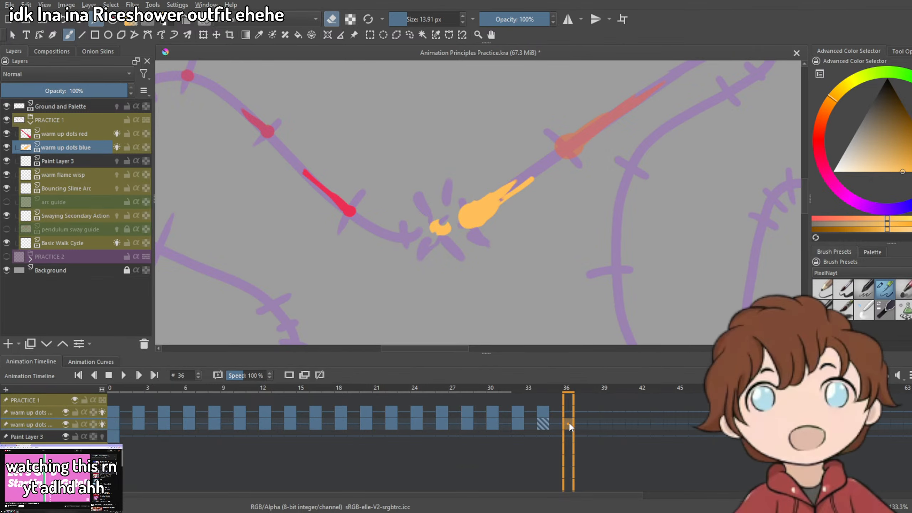
left_click(581, 425)
left_click(583, 426)
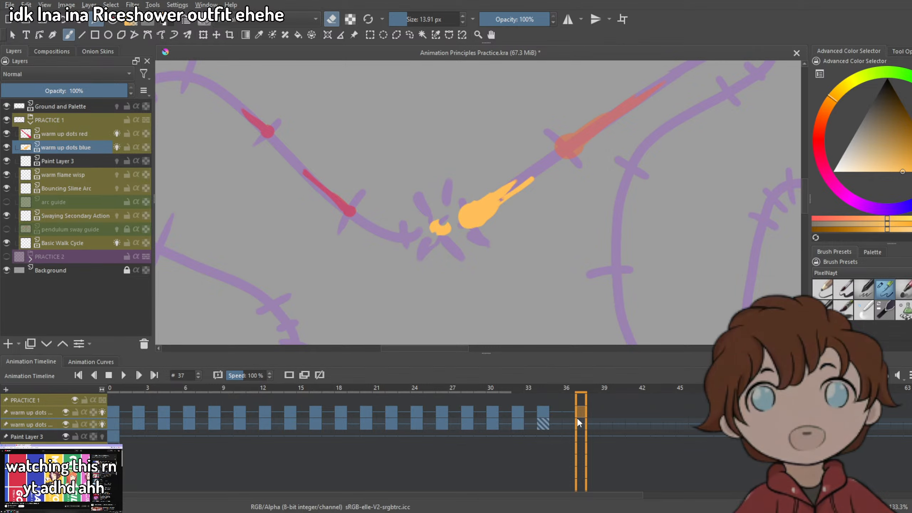
left_click(580, 424)
left_click(288, 375)
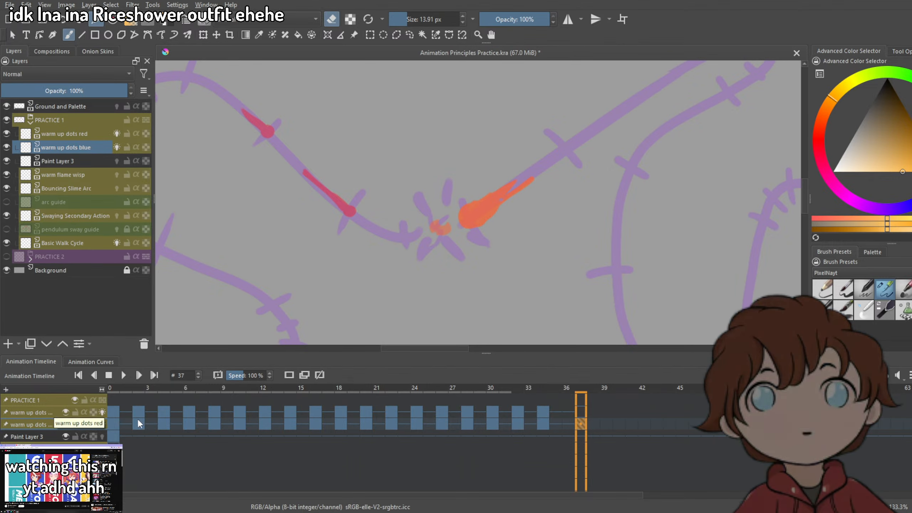
Try to paint short orange burst rays around the collision mark on frame 37 of the warm up dots red layer.
left_click(580, 413)
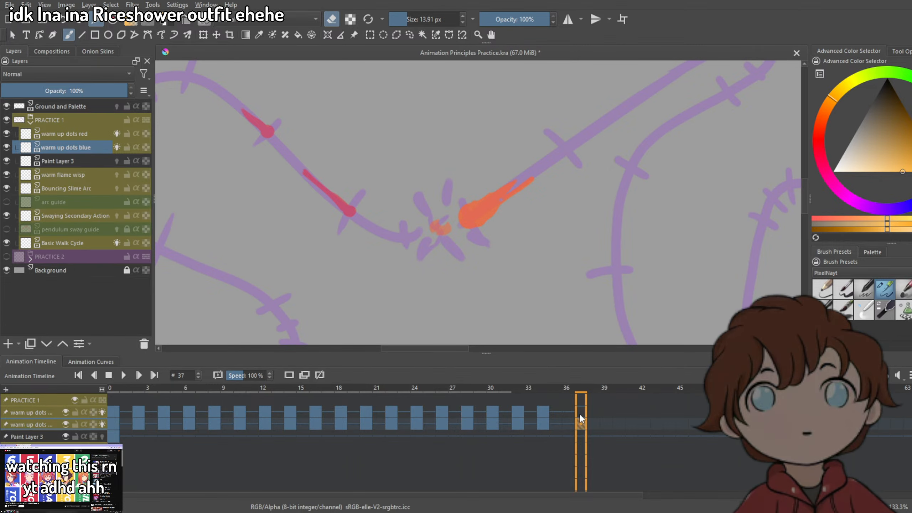
left_click(44, 412)
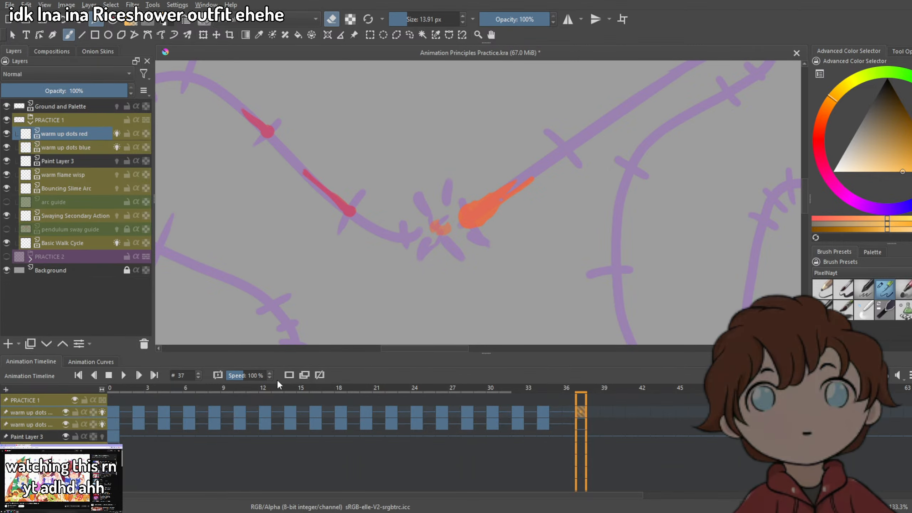
left_click_drag(481, 260, 491, 275)
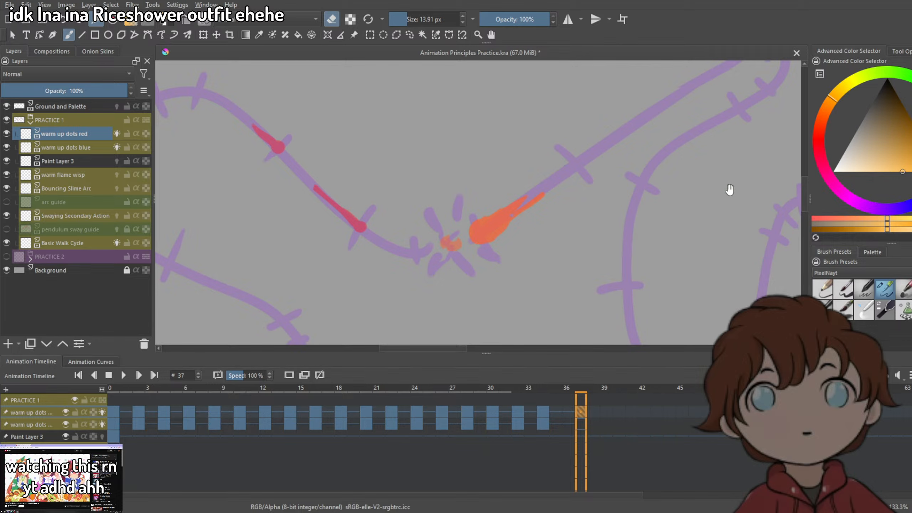
left_click_drag(730, 190, 732, 161)
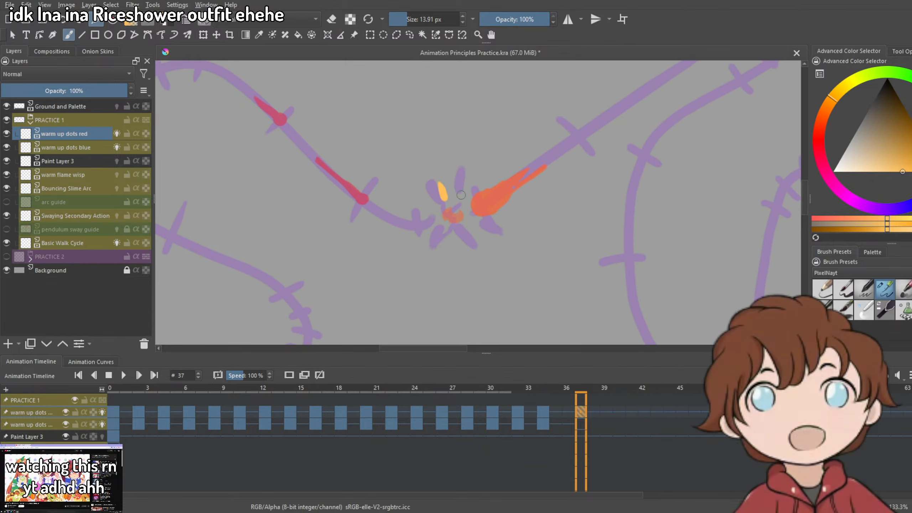
key("ctrl+z")
mouse_move(454, 180)
left_mouse_down()
mouse_move(452, 196)
mouse_move(464, 183)
left_mouse_up()
left_click_drag(470, 227, 484, 233)
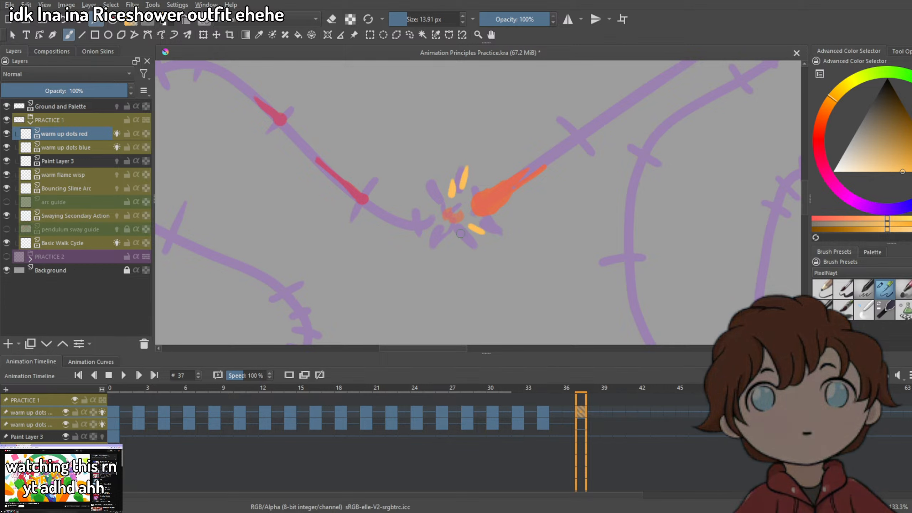
left_click_drag(462, 141, 458, 176)
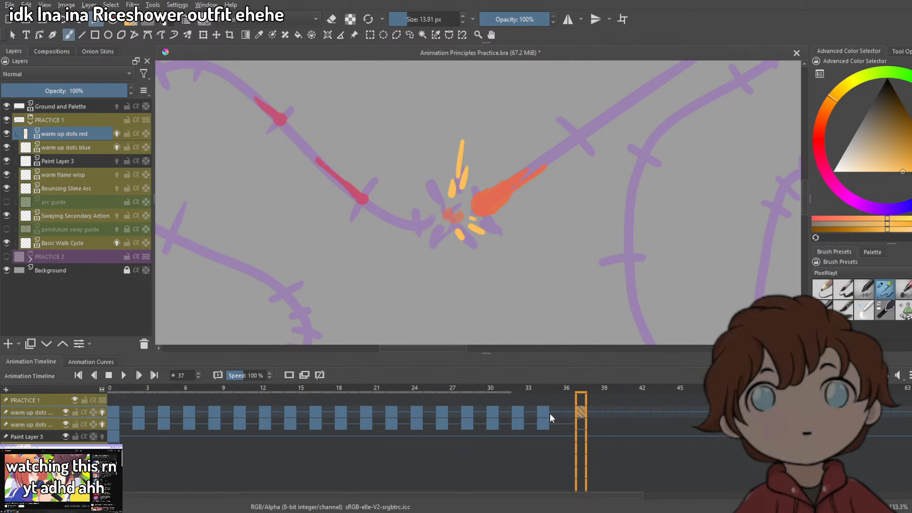
scroll(482, 147, "down", 2)
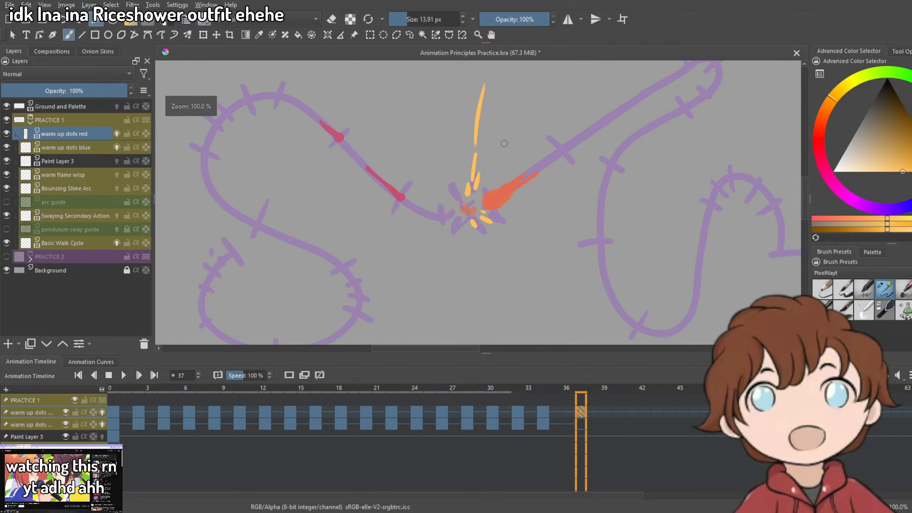
key("ctrl+z")
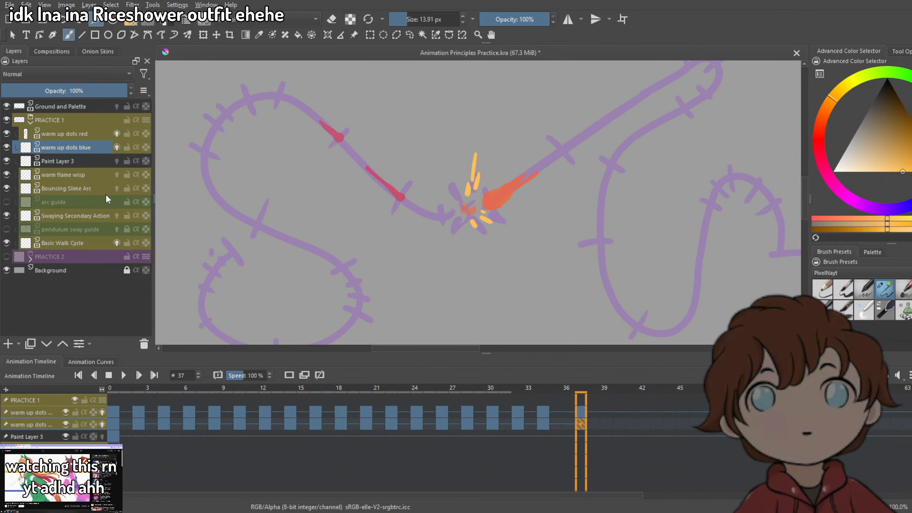
mouse_move(111, 227)
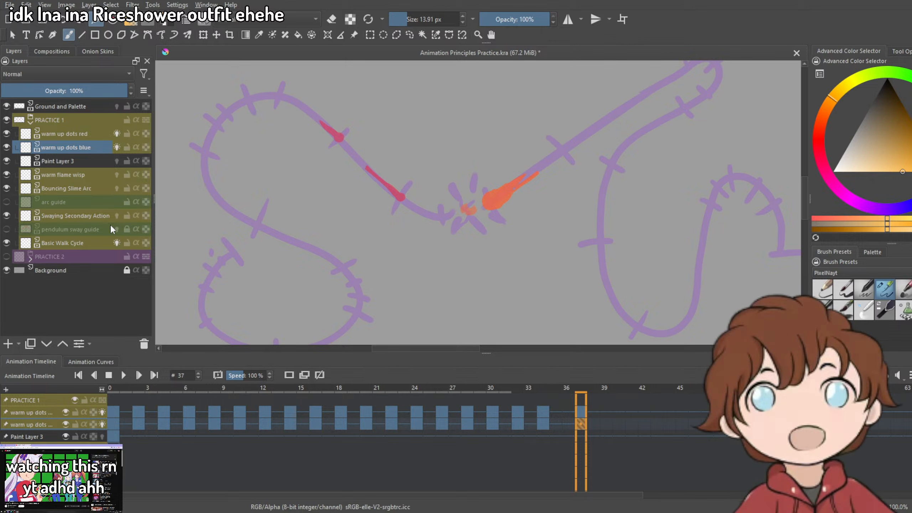
left_click(72, 135)
left_click(75, 145)
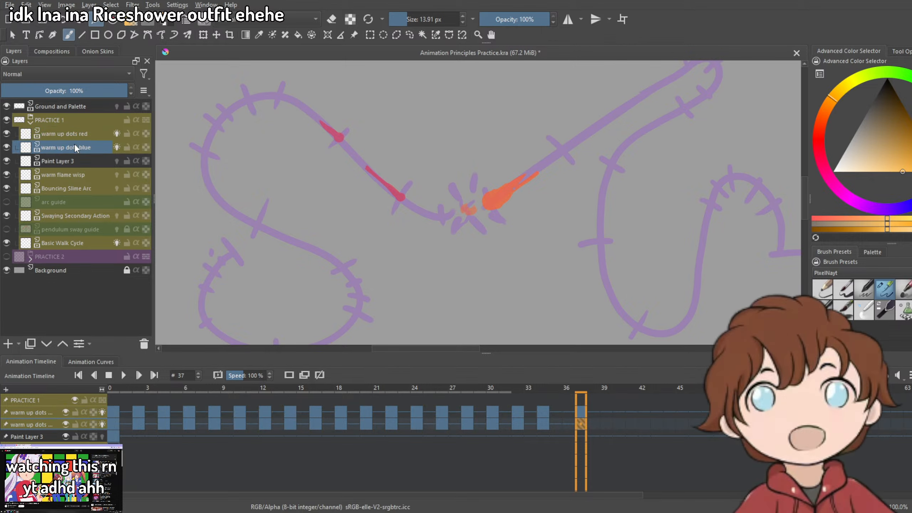
left_click(75, 135)
left_click(74, 145)
left_click(76, 133)
scroll(417, 131, "up", 5)
scroll(417, 131, "down", 3)
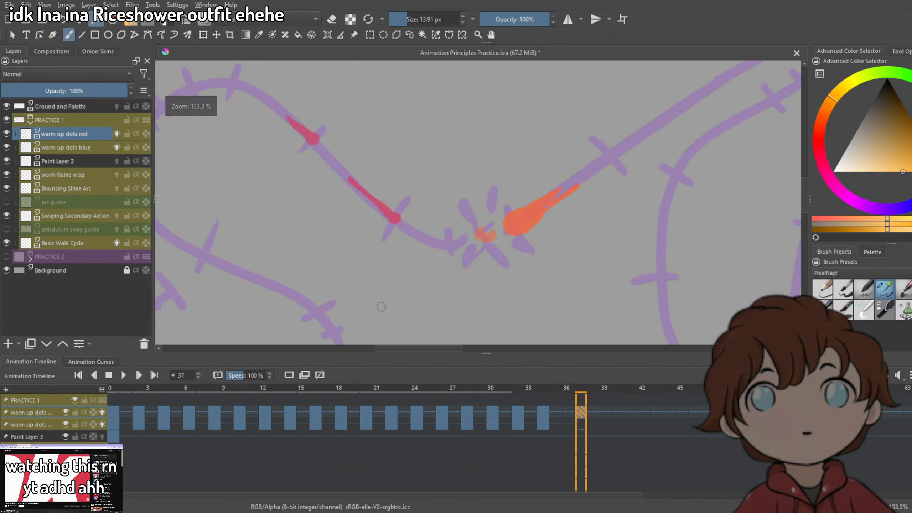
left_click(38, 422)
left_click(37, 413)
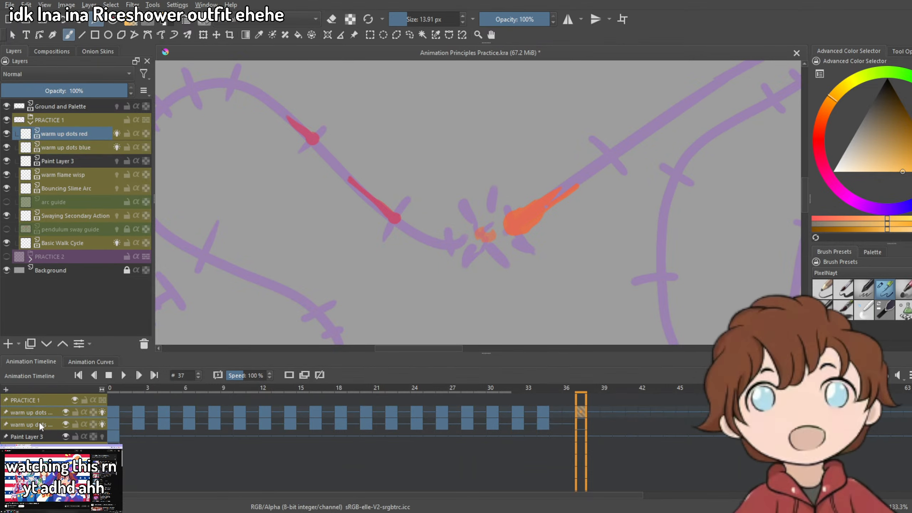
left_click(39, 423)
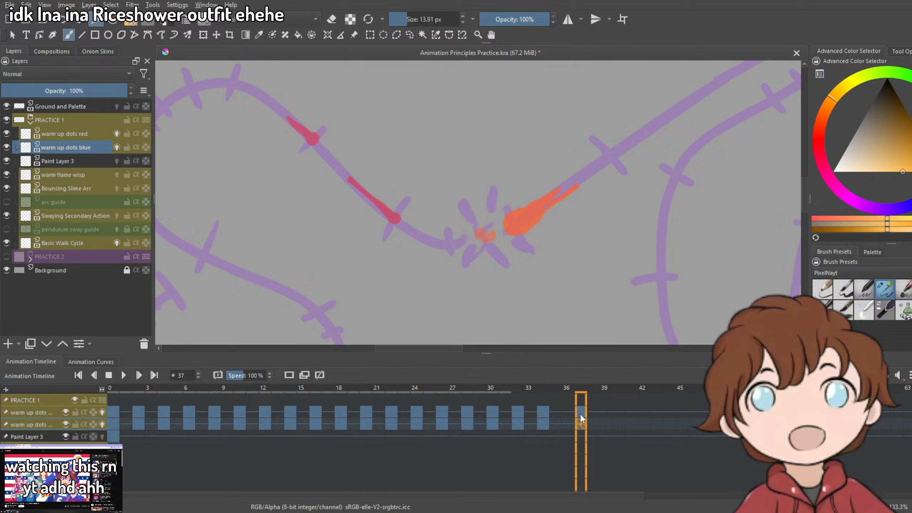
left_click(65, 134)
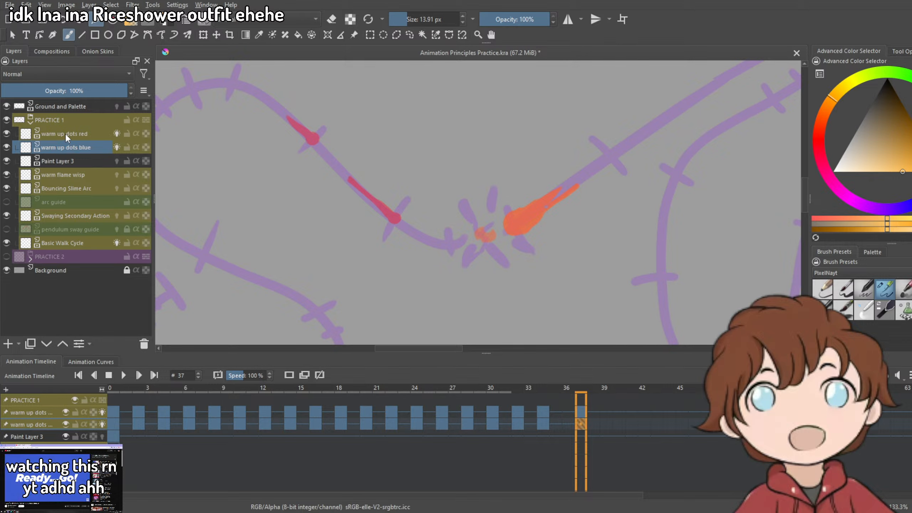
left_click(68, 149)
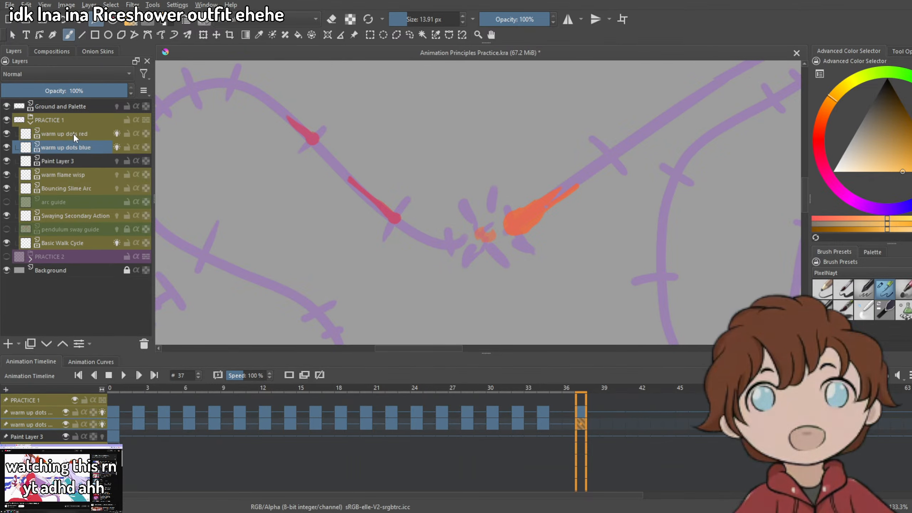
left_click(76, 133)
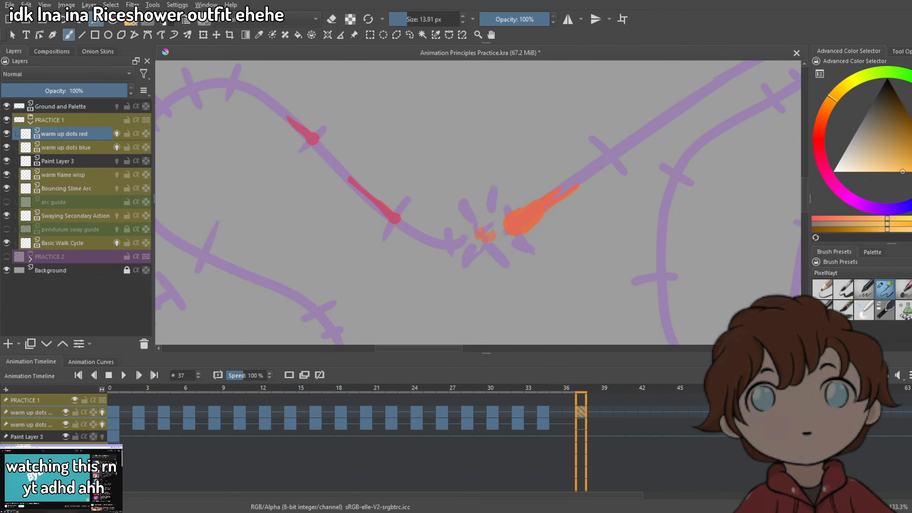
left_click(43, 420)
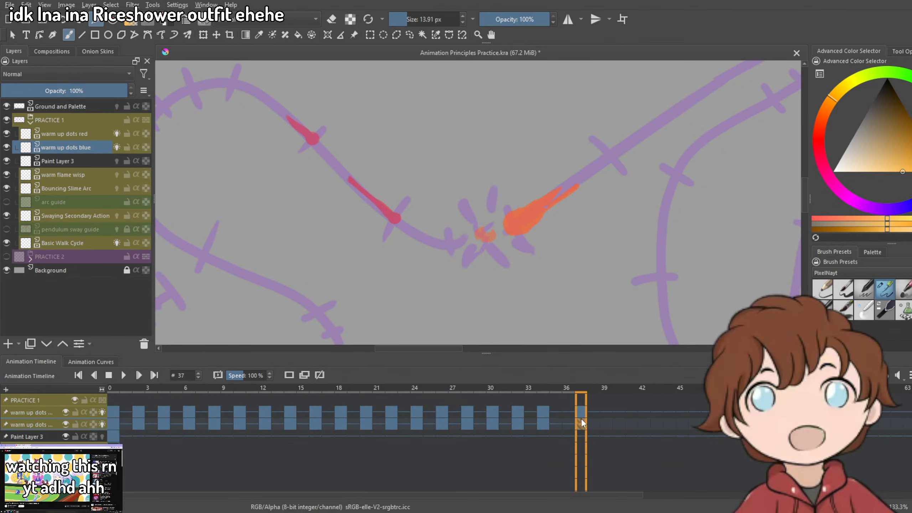
scroll(435, 219, "up", 2)
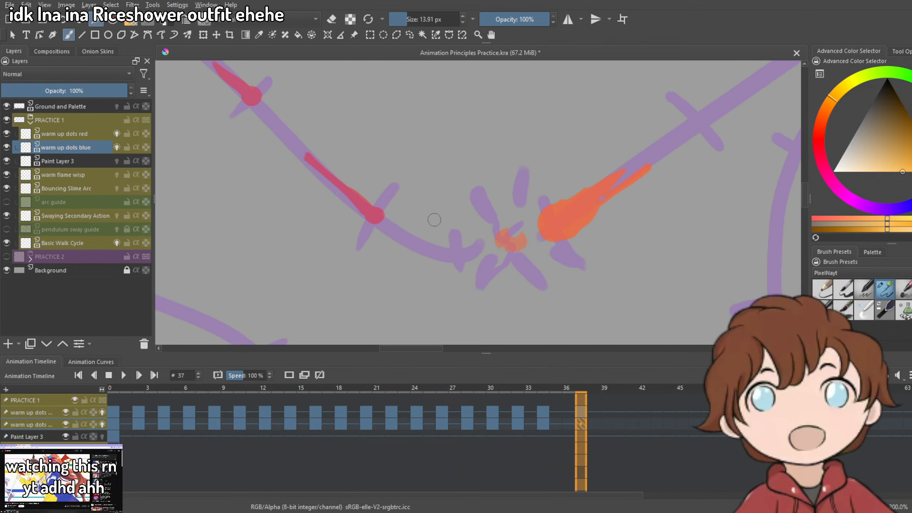
scroll(435, 220, "down", 2)
left_click(40, 416)
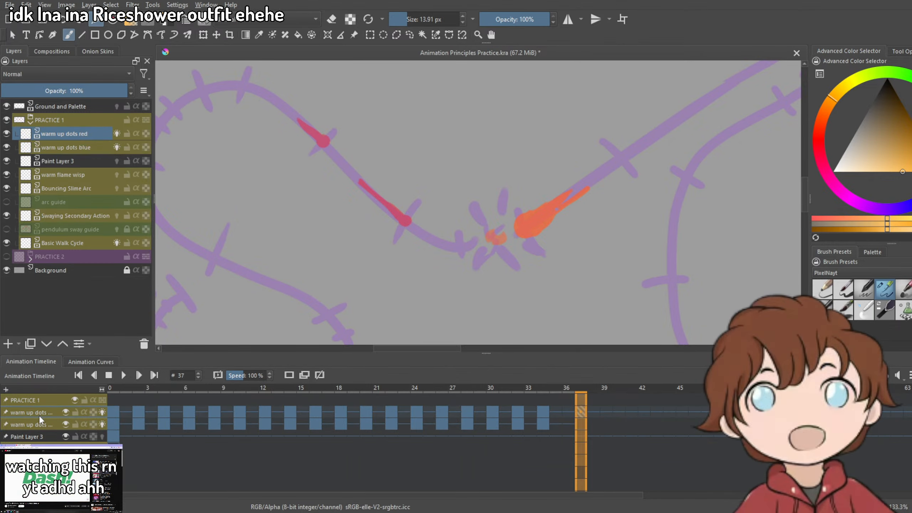
scroll(497, 256, "up", 1)
scroll(497, 257, "down", 1)
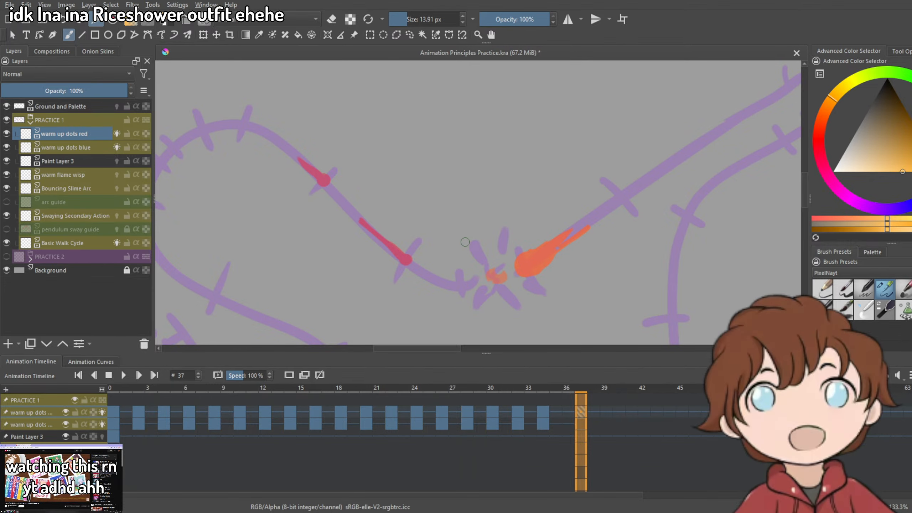
Flip between frames 32 and 34 to compare the red and orange dots as they approach the collision mark.
left_click(544, 413)
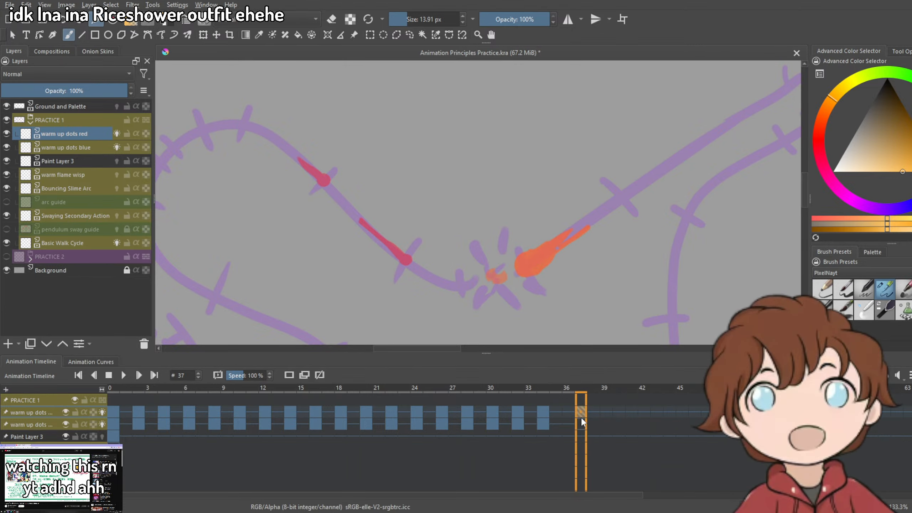
left_click(542, 415)
left_click(516, 423)
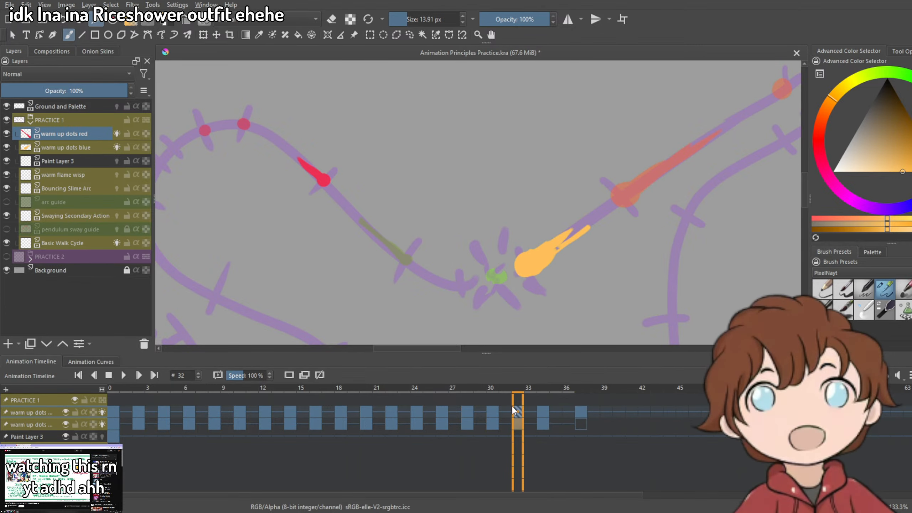
left_click(574, 414)
left_click(542, 421)
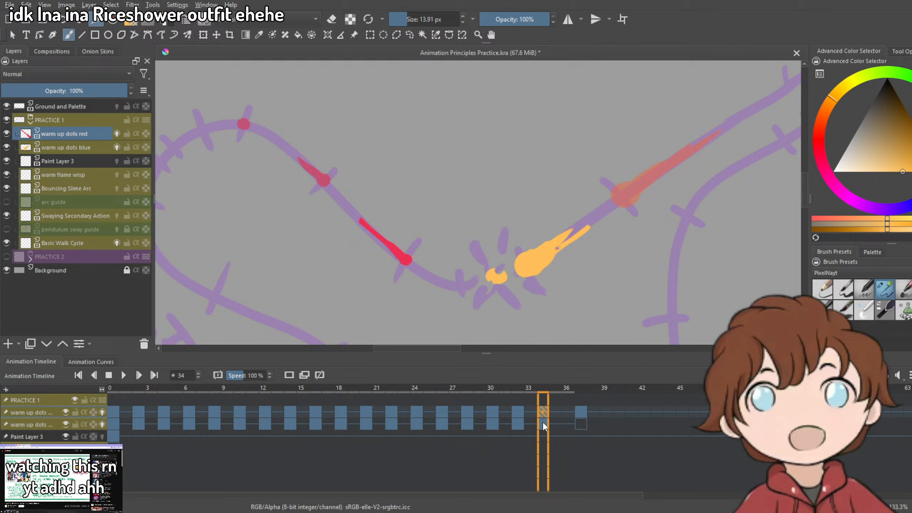
On frame 37 of the warm up dots red layer, sample the palette's red and paint a small dot at the collision mark's centre.
left_click(579, 416)
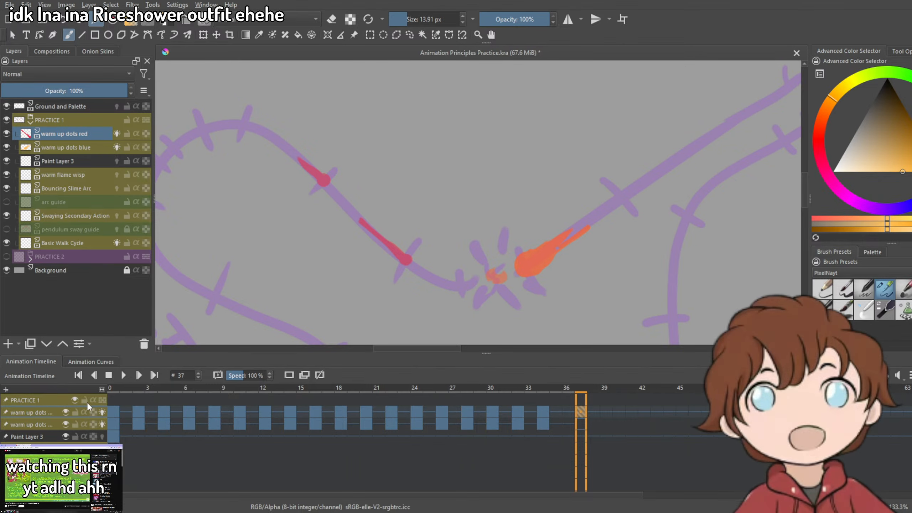
key("p")
left_click_drag(429, 166, 682, 292)
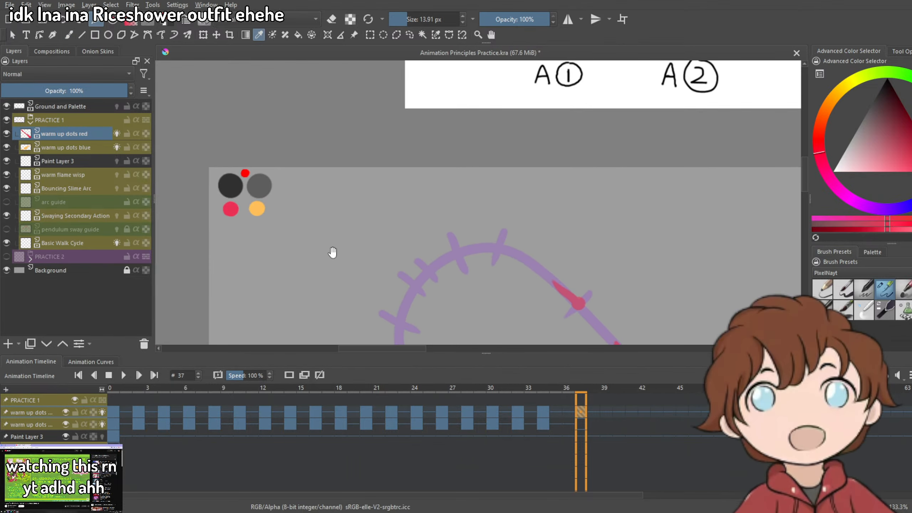
mouse_move(332, 252)
left_mouse_down()
mouse_move(347, 148)
mouse_move(333, 104)
mouse_move(359, 169)
left_mouse_up()
key("b")
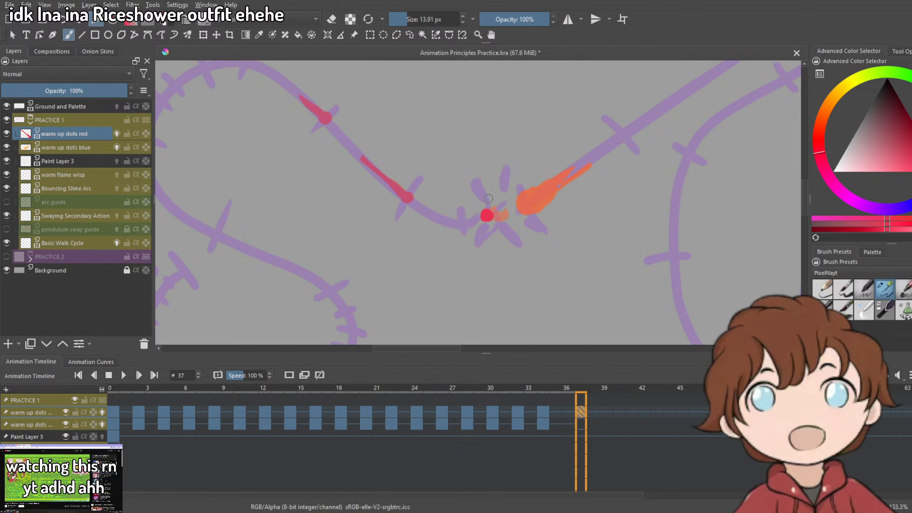
left_click(490, 216)
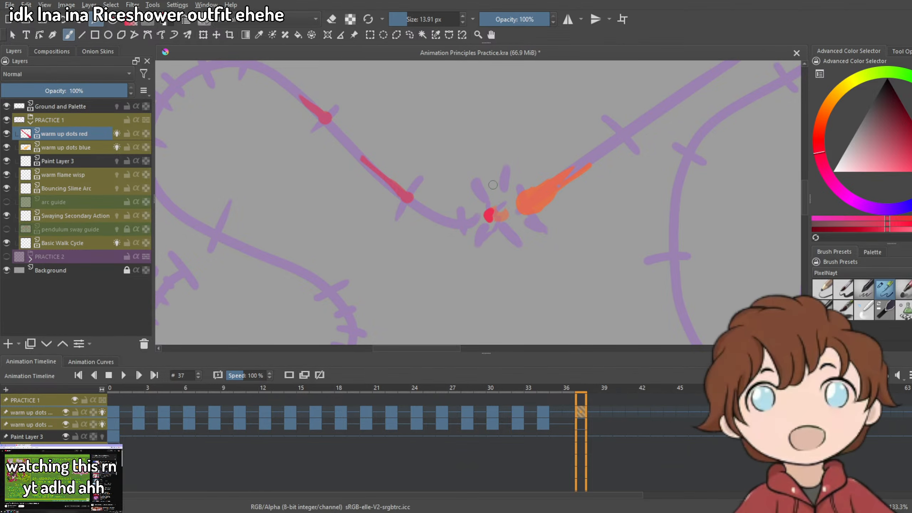
Paint short red burst rays above, beside and below the red dot, fanning out along the collision mark's left half.
left_click_drag(482, 201, 476, 191)
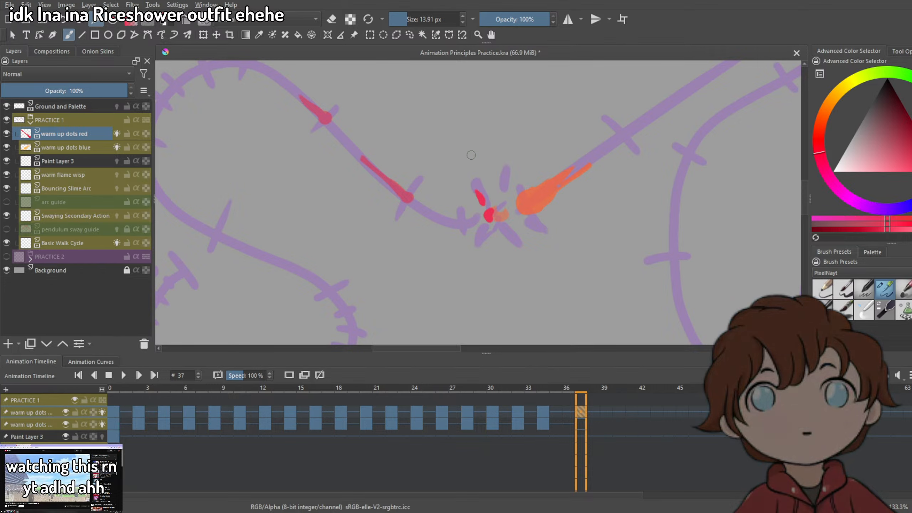
left_click_drag(471, 159, 481, 180)
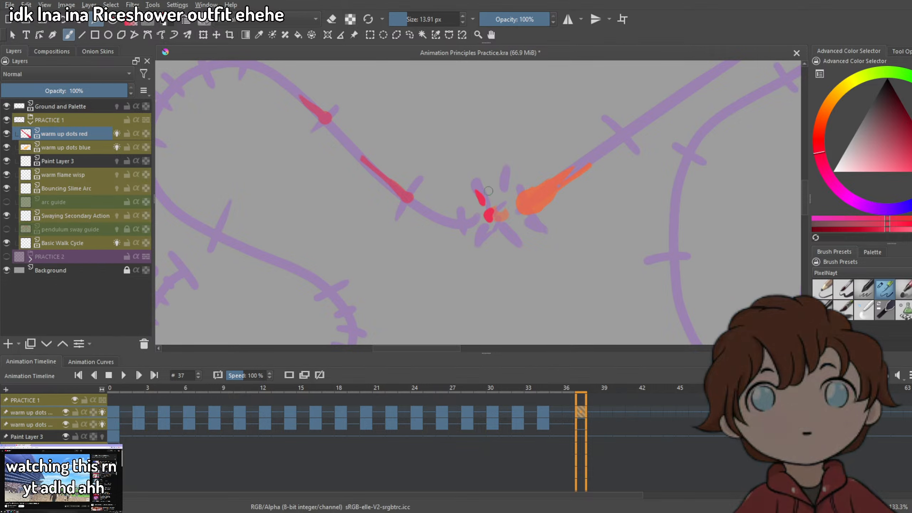
key("ctrl+z")
left_click_drag(480, 177, 483, 188)
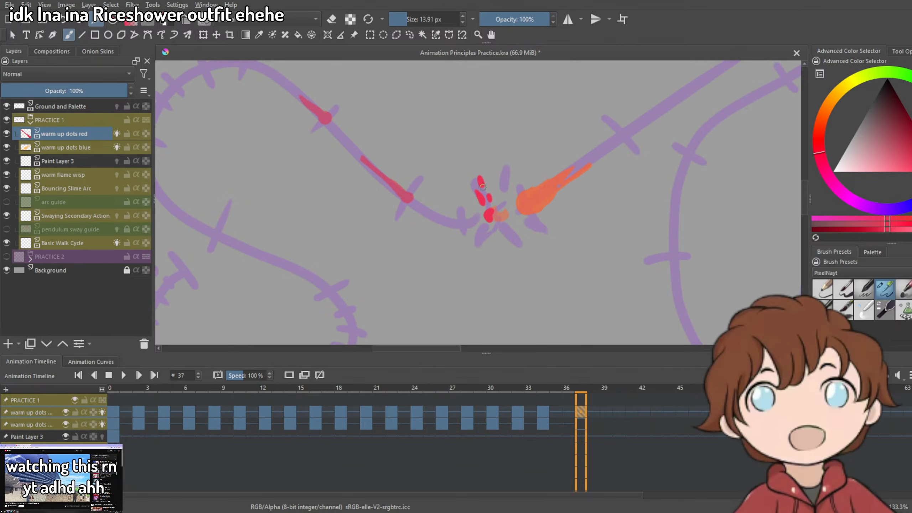
left_click_drag(491, 230, 486, 238)
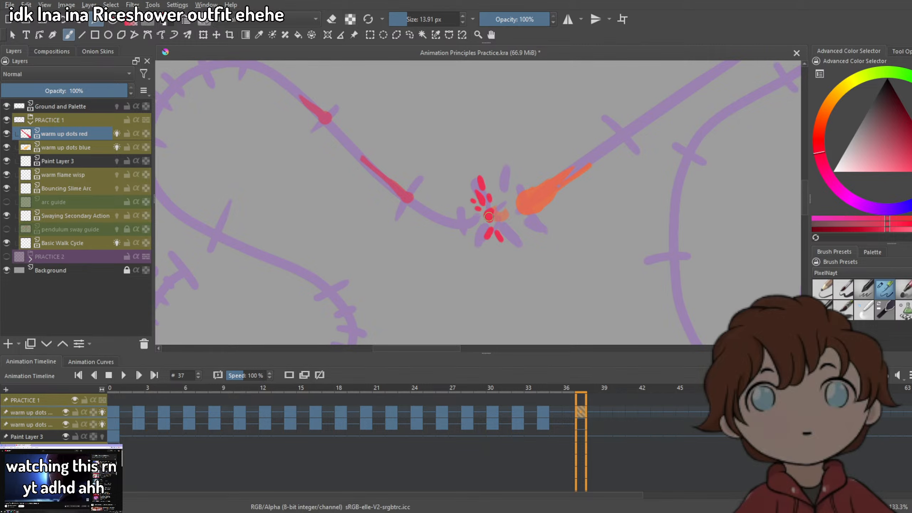
On frame 37 of the warm up dots blue layer, paint an orange dot and short rays forming the burst's right half.
left_click_drag(545, 254, 514, 264)
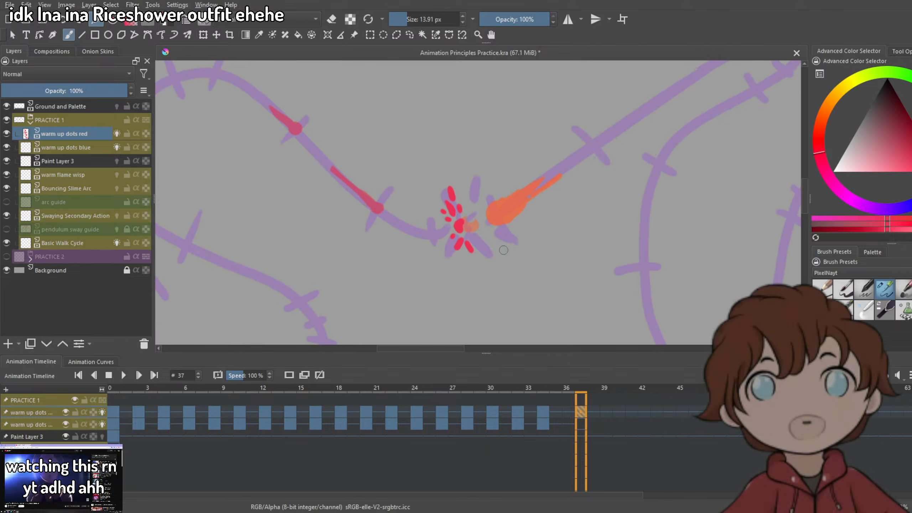
left_click(82, 150)
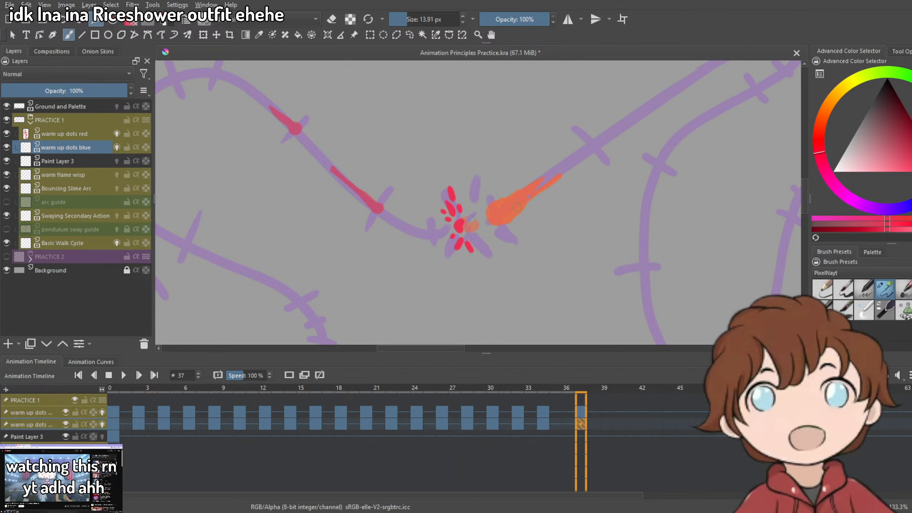
key("x")
left_click_drag(471, 223, 491, 247)
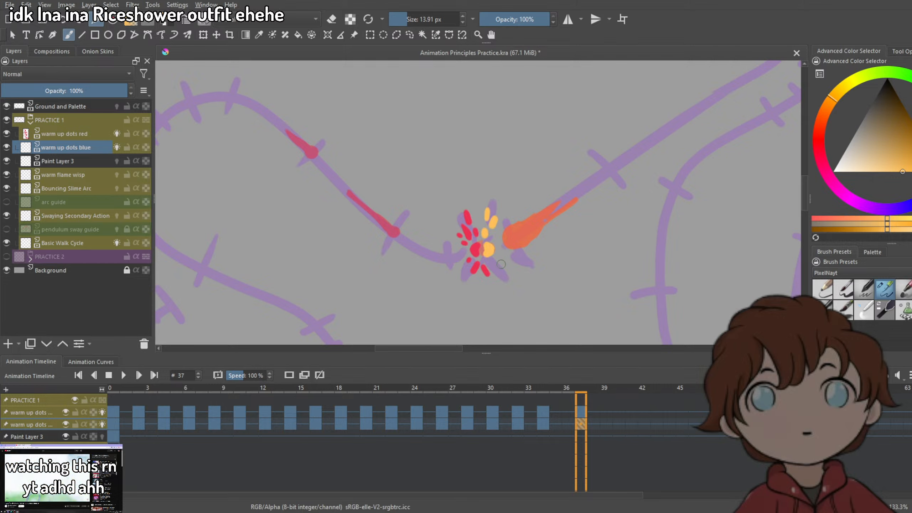
left_click_drag(491, 262, 496, 268)
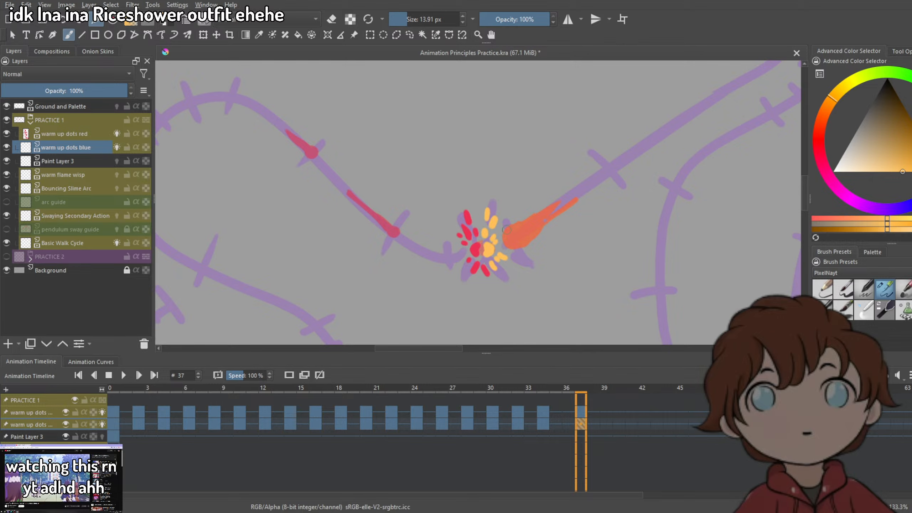
scroll(507, 229, "up", 4)
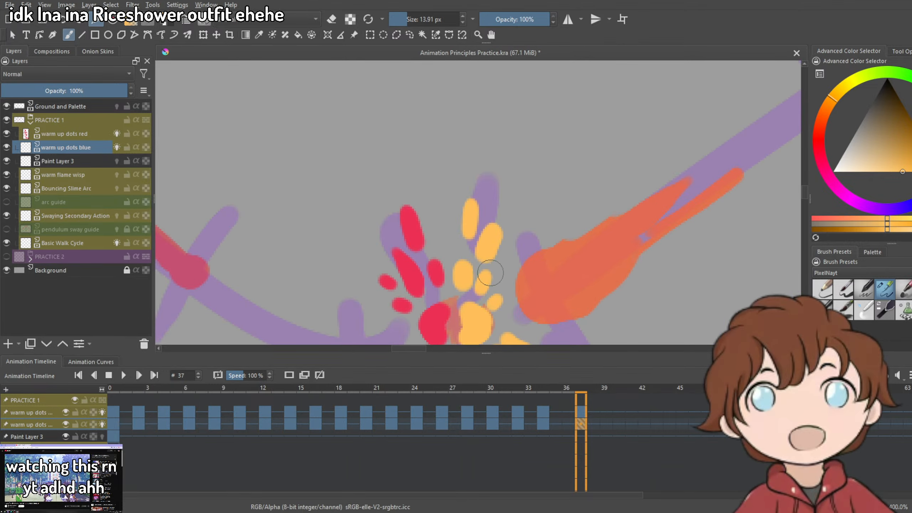
scroll(490, 273, "down", 4)
scroll(517, 265, "up", 2)
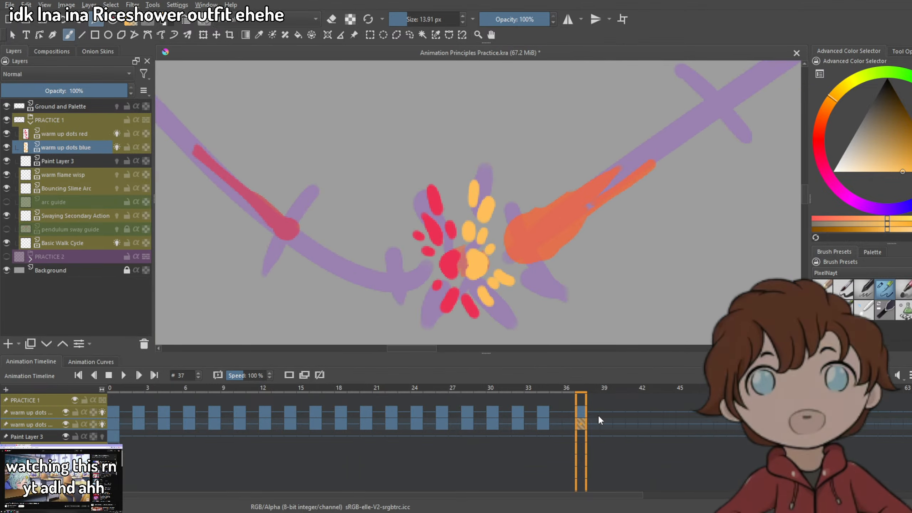
Add a blank keyframe at frame 39 of the warm up dots blue layer.
left_click(606, 425)
scroll(467, 248, "down", 3)
left_click_drag(534, 267, 468, 214)
scroll(427, 194, "up", 1)
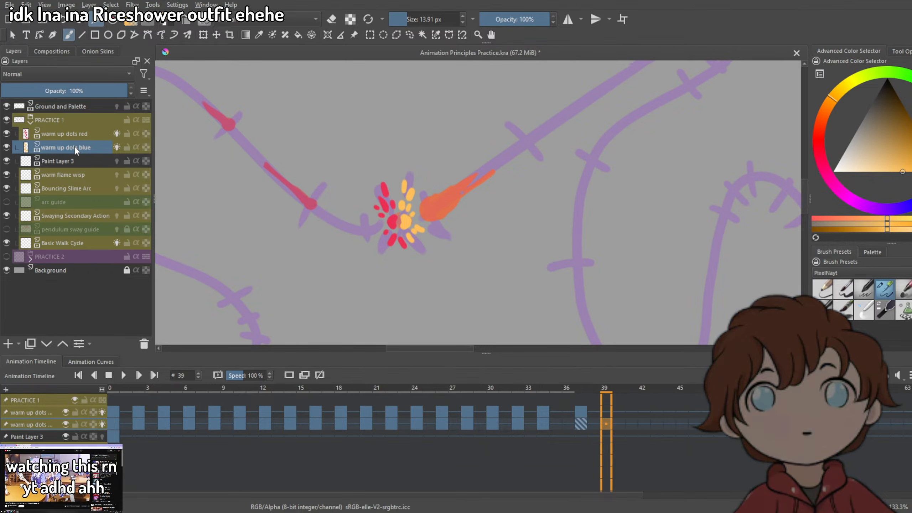
left_click_drag(523, 248, 510, 295)
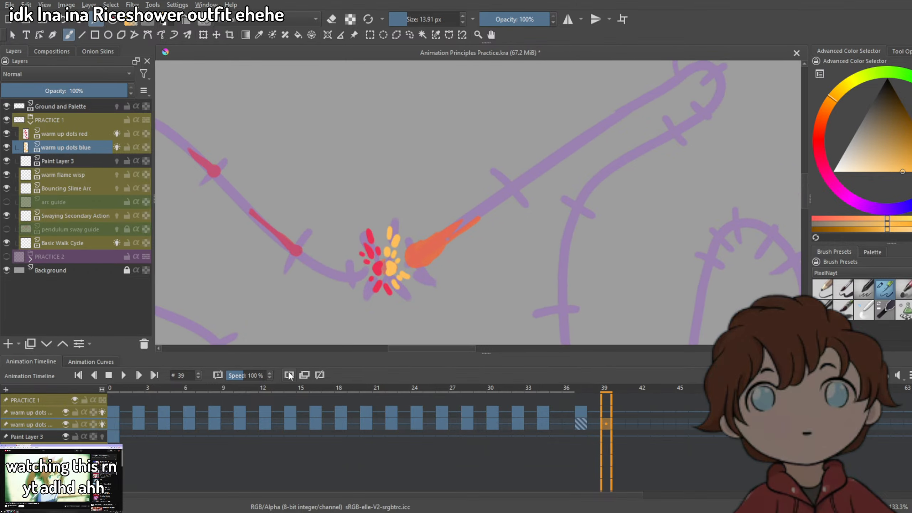
scroll(396, 225, "up", 2)
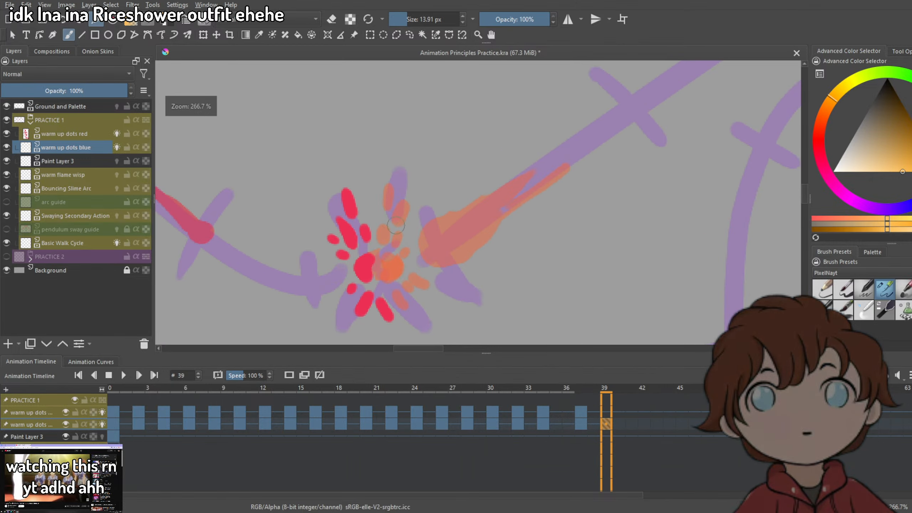
Hide the Paint Layer 3 guide and paint a smaller orange dot with thin rays over the ghosted burst on frame 39.
left_click(6, 161)
scroll(420, 229, "down", 4)
scroll(420, 229, "up", 3)
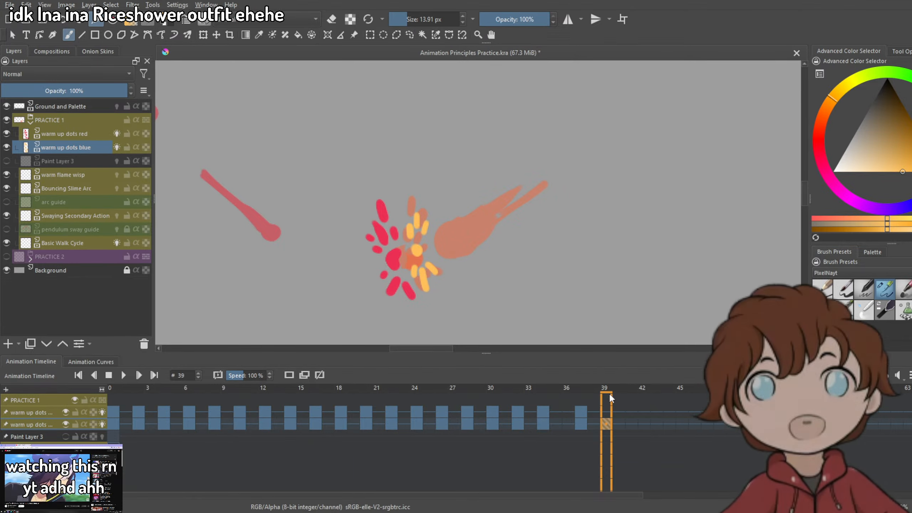
Compare frames 37 and 39, and add a blank keyframe at frame 39 of the warm up dots red layer.
left_click(581, 390)
left_click_drag(588, 391, 610, 405)
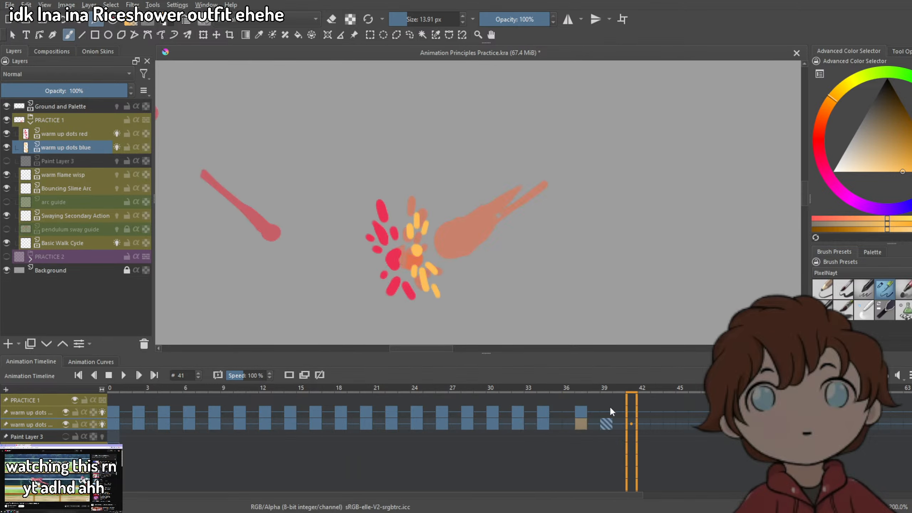
left_click(606, 412)
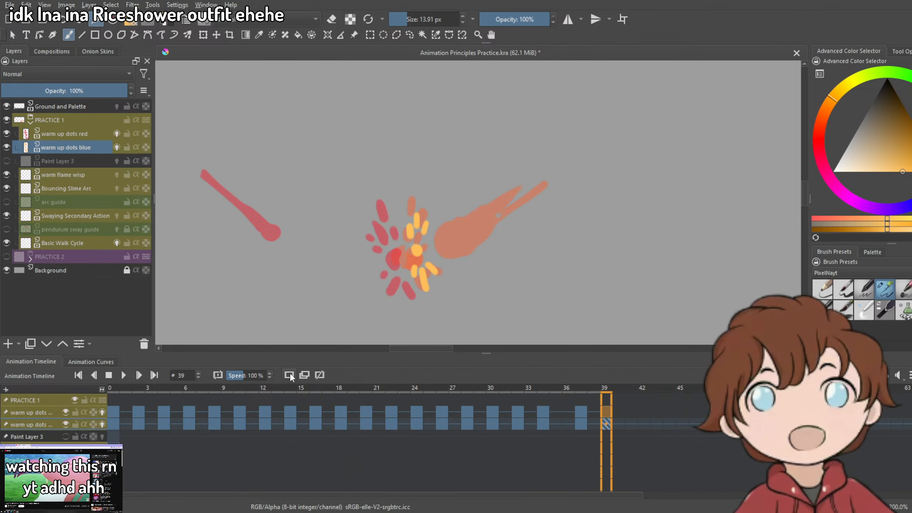
Turn off onion skins for both warm up dots layers and scrub through the frames around the collision.
mouse_move(578, 391)
left_mouse_down()
mouse_move(575, 399)
mouse_move(644, 410)
left_mouse_up()
left_click(581, 421)
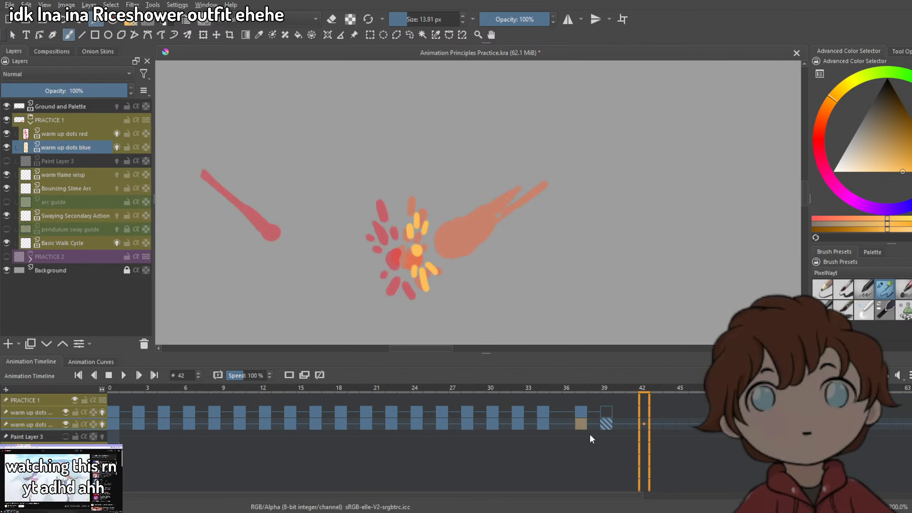
left_click(584, 394)
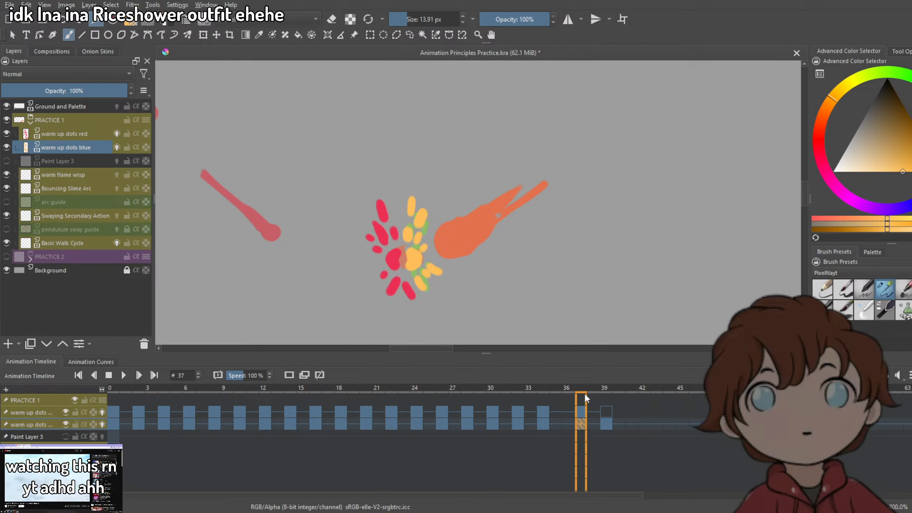
left_click(304, 375)
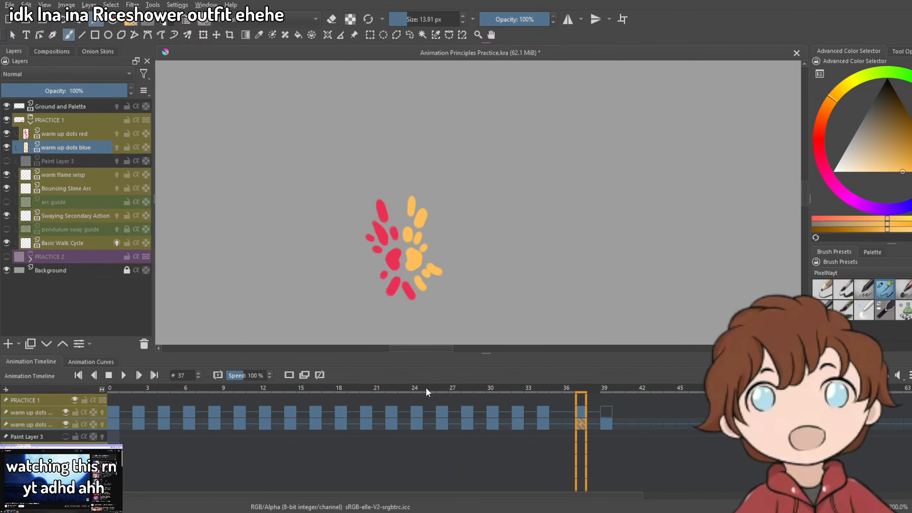
left_click_drag(426, 387, 542, 405)
On frame 34 of the warm up dots blue layer, erase the large orange dot with its trail, keeping the small dot at the collision point.
left_click(541, 423)
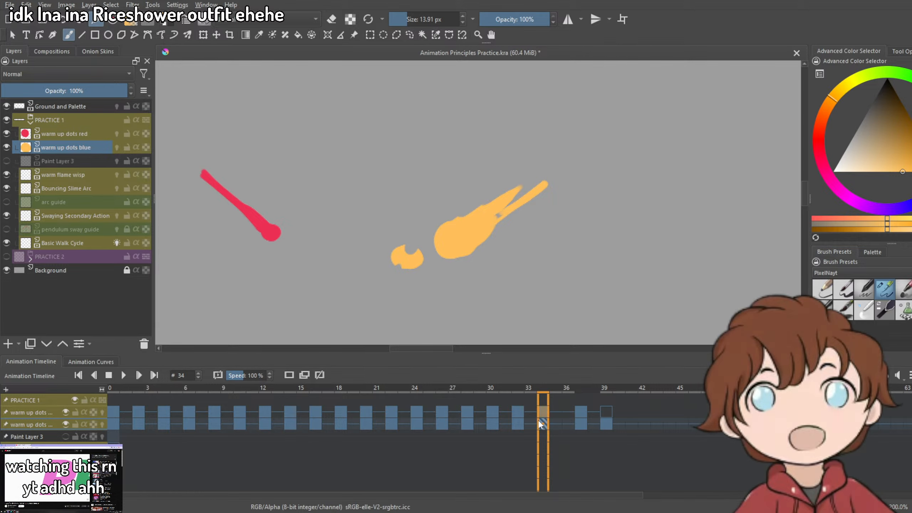
left_click(521, 422)
left_click(541, 425)
key("e")
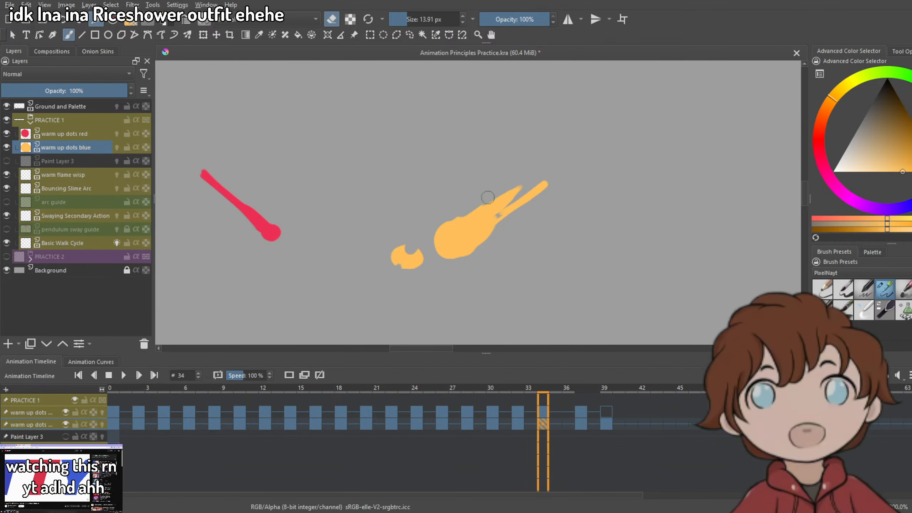
left_click_drag(449, 221, 442, 274)
mouse_move(461, 233)
left_mouse_down()
mouse_move(506, 170)
mouse_move(514, 188)
mouse_move(484, 243)
mouse_move(546, 194)
left_mouse_up()
scroll(528, 248, "down", 3)
scroll(514, 281, "up", 1)
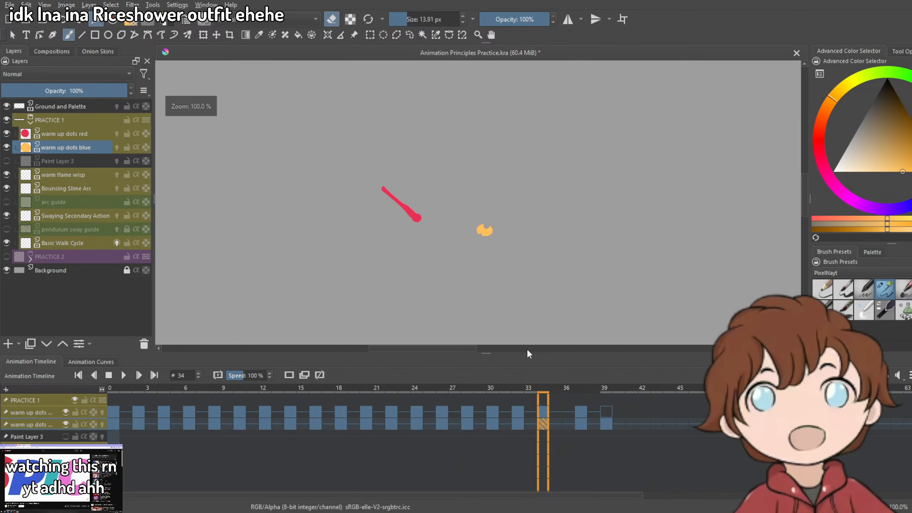
Step through frames 32, 34, 37 and 39 to review the dots' collision and burst.
left_click(522, 414)
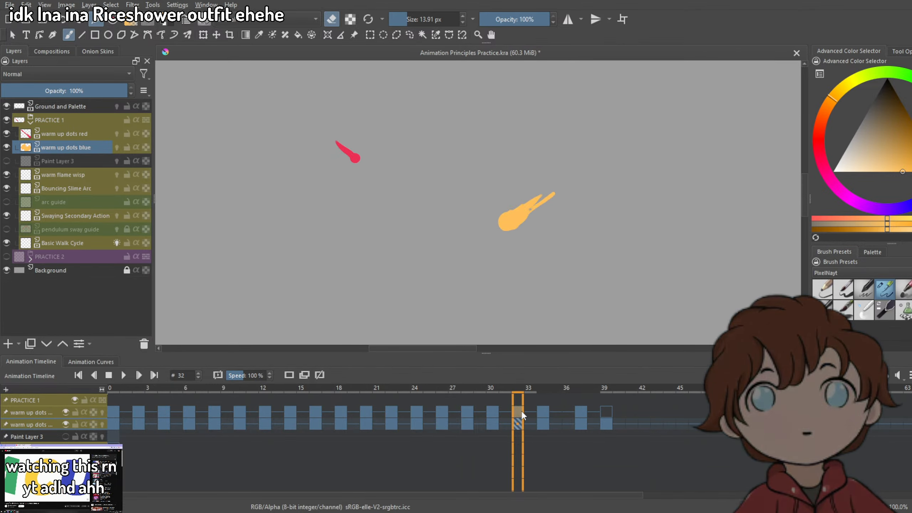
left_click(543, 415)
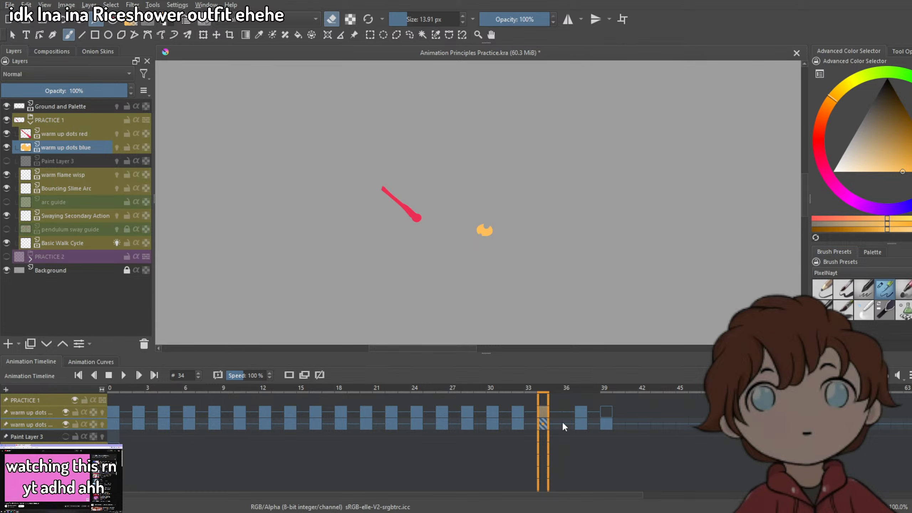
left_click(580, 424)
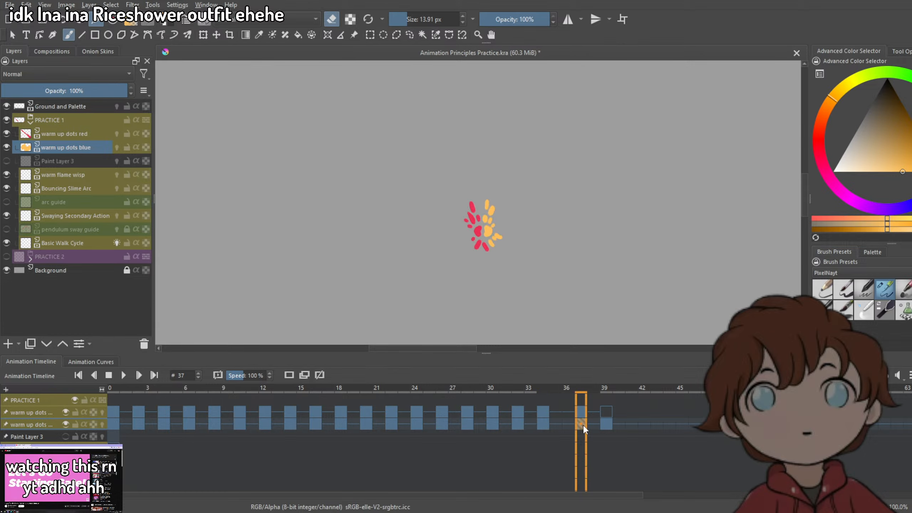
left_click(609, 424)
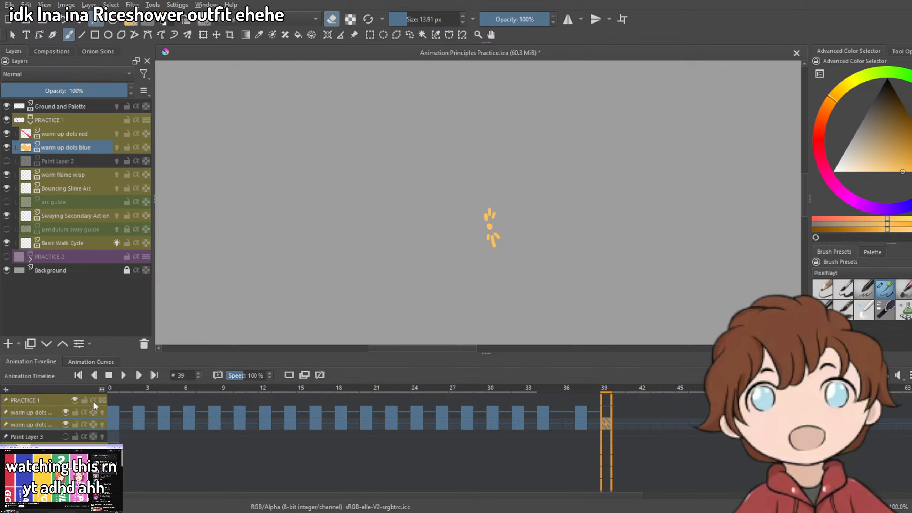
Turn on onion skins for the warm up dots blue layer and replace frame 39's topmost orange ray with a longer one, using an 11.72 px brush.
left_click(102, 425)
scroll(461, 202, "up", 3)
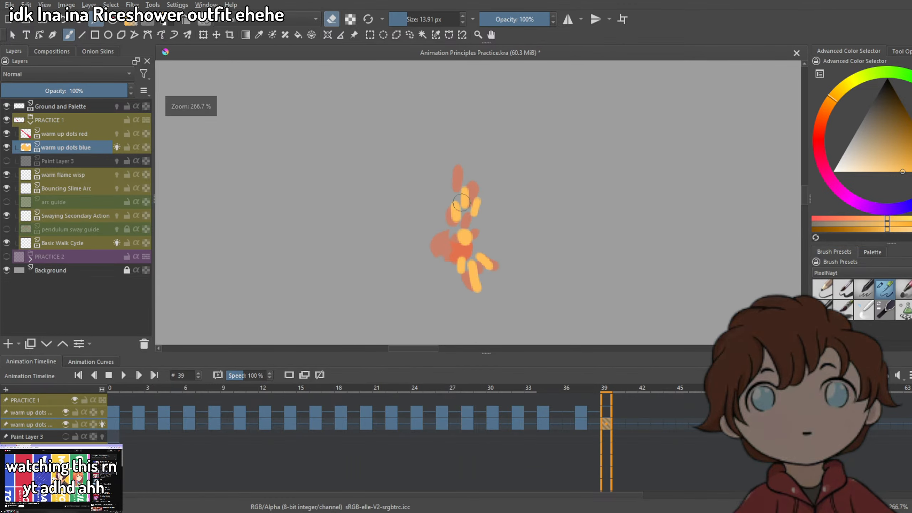
key("bracketleft")
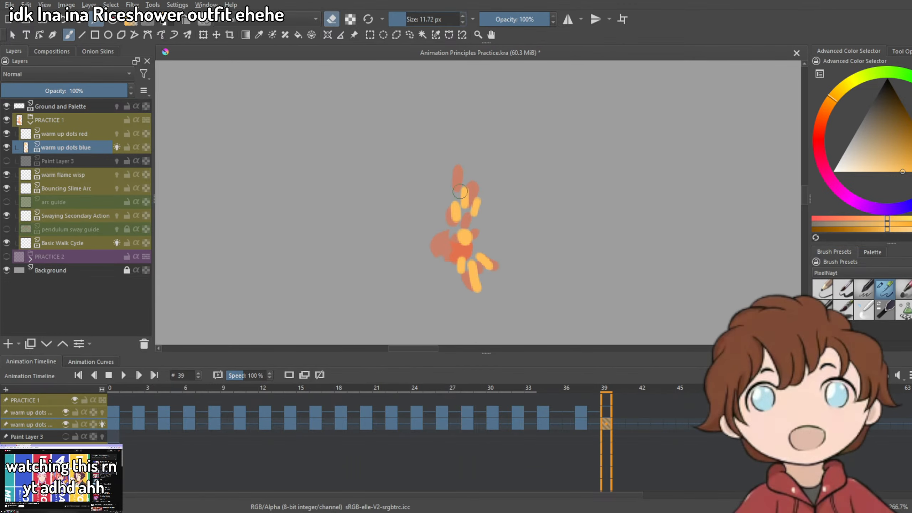
left_click_drag(461, 191, 464, 205)
key("e")
left_click_drag(465, 164, 464, 187)
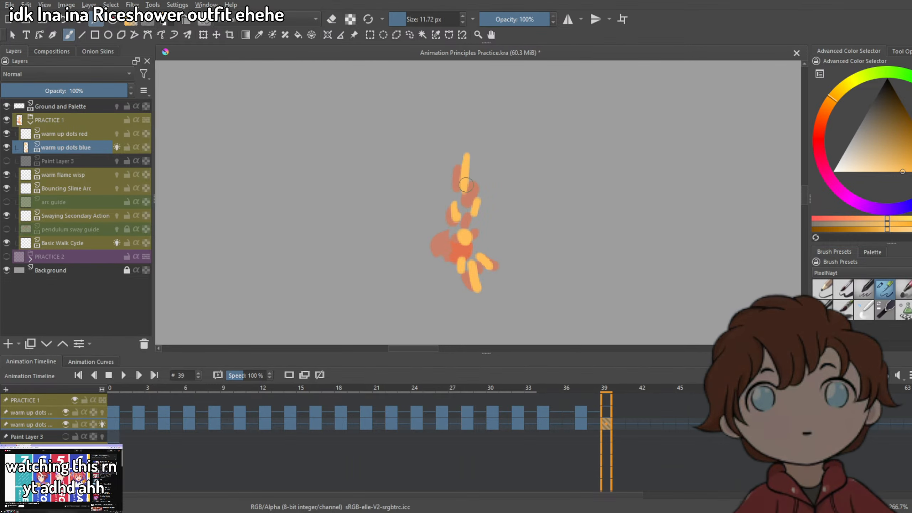
Lengthen the two orange side rays above the centre dot in frame 39 and taper the burst's rays with the 11.72 px eraser.
key("e")
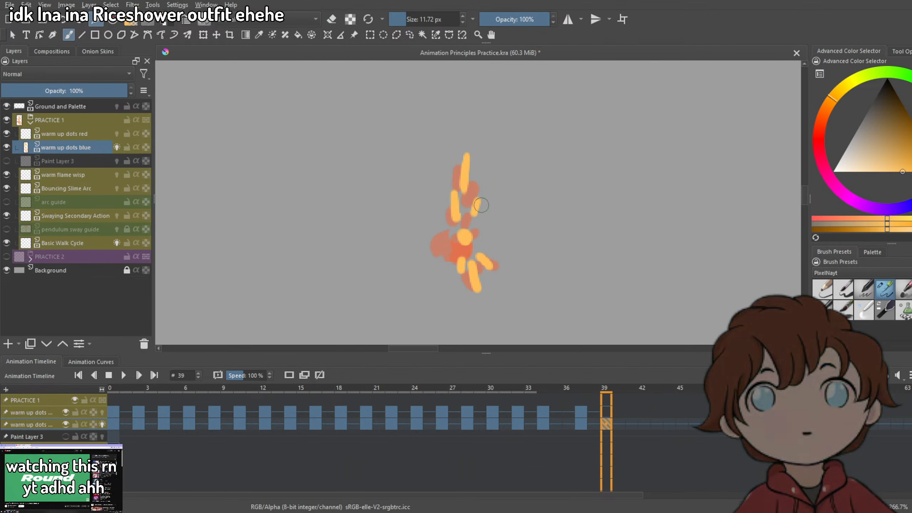
mouse_move(455, 199)
left_mouse_down()
mouse_move(454, 220)
mouse_move(482, 209)
left_mouse_up()
key("e")
scroll(490, 197, "down", 2)
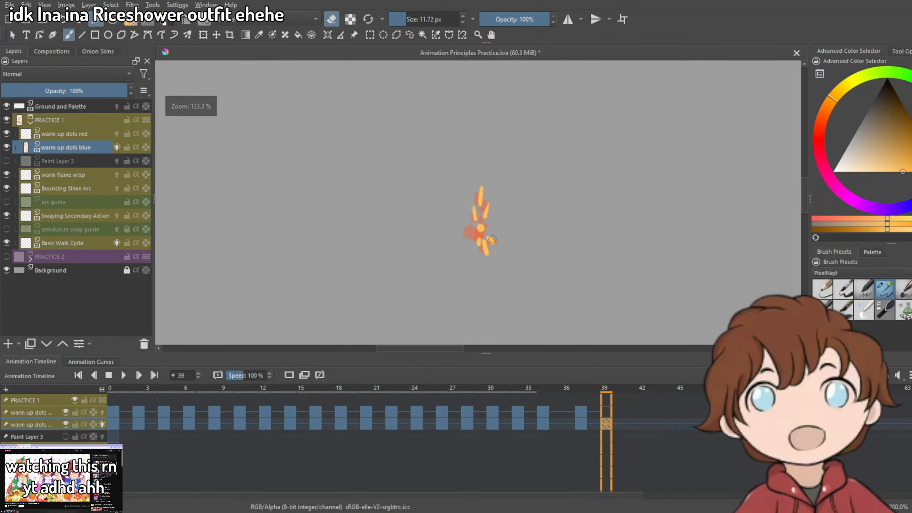
scroll(485, 273, "up", 3)
scroll(485, 272, "down", 3)
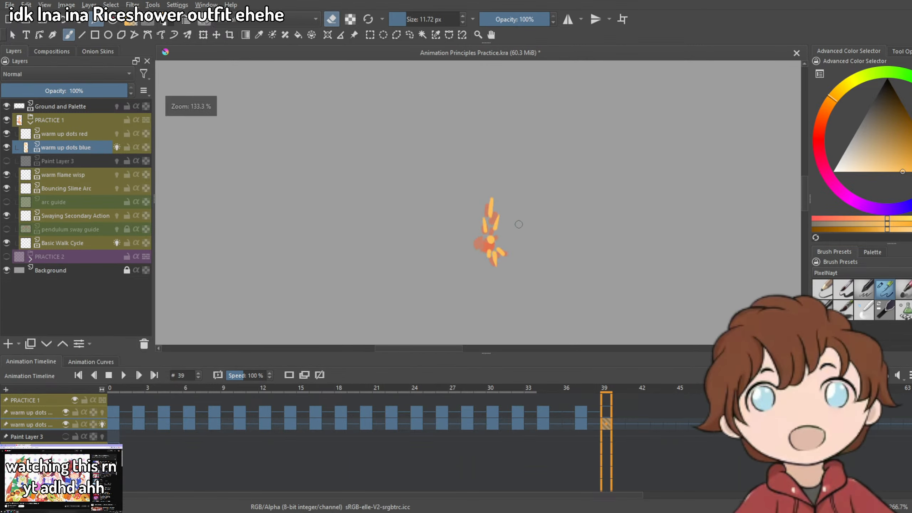
scroll(430, 251, "up", 4)
key("e")
mouse_move(437, 251)
left_mouse_down()
mouse_move(442, 226)
mouse_move(431, 266)
left_mouse_up()
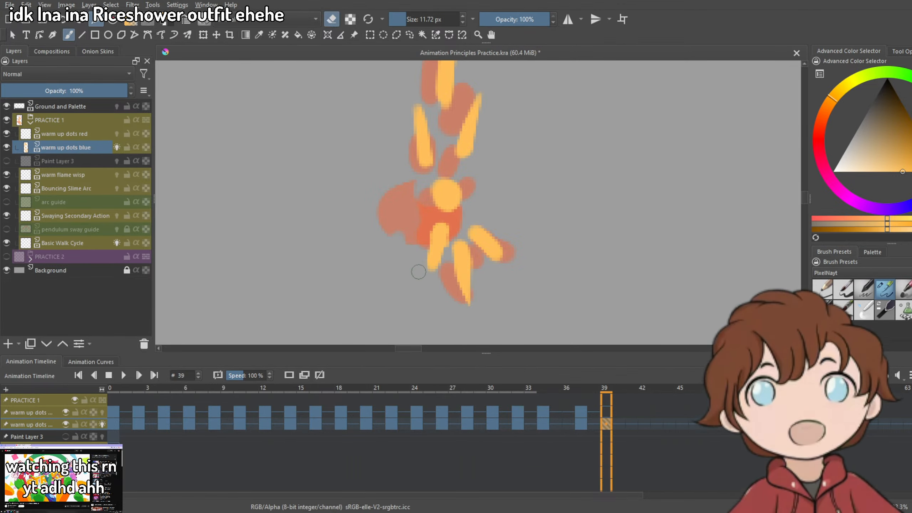
scroll(443, 185, "down", 4)
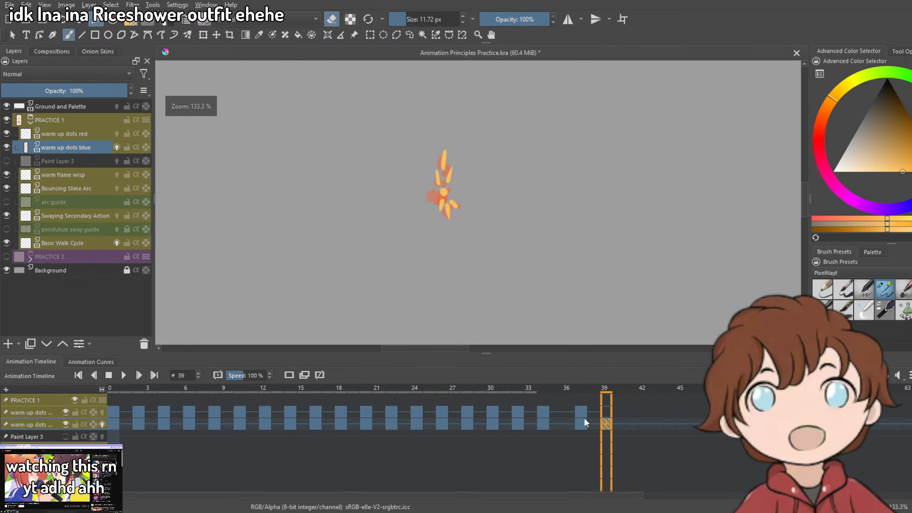
Step back and forth between frames 37 and 39 to compare the orange rays with the previous burst.
left_click(583, 423)
left_click(604, 424)
left_click(571, 425)
left_click(592, 426)
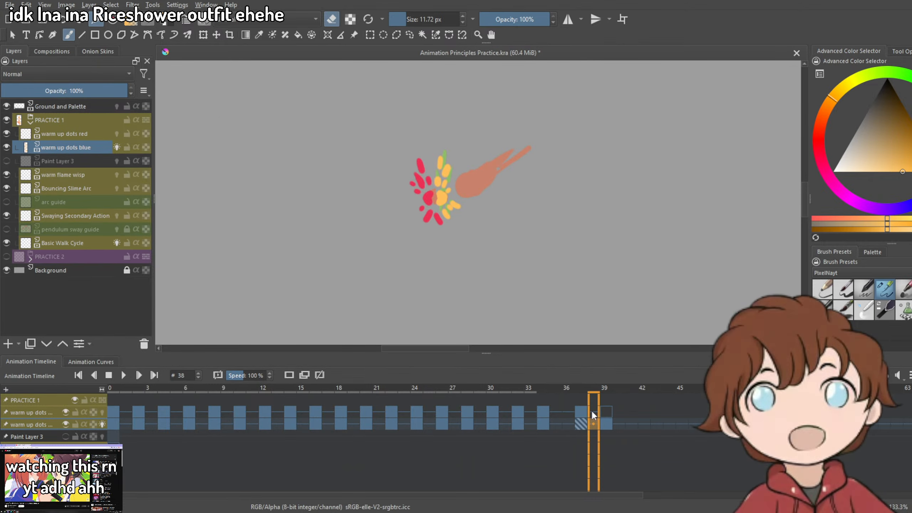
left_click(606, 412)
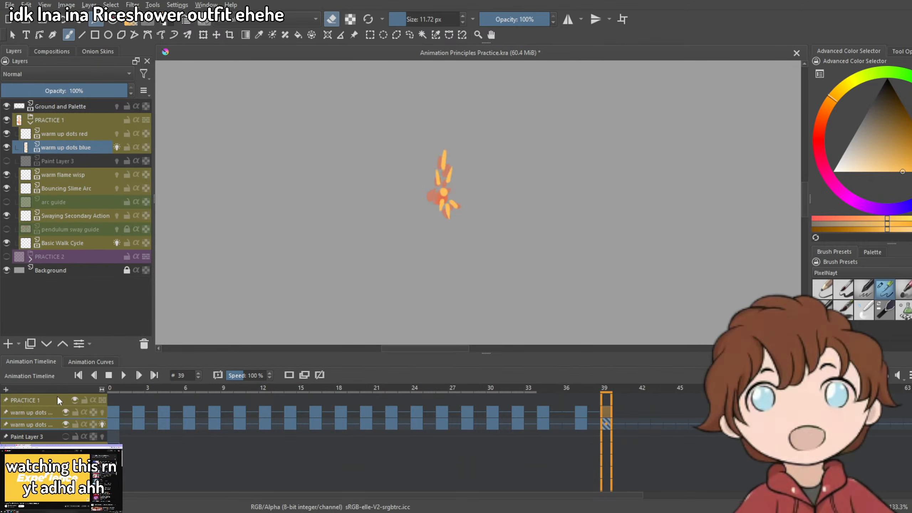
scroll(456, 218, "up", 3)
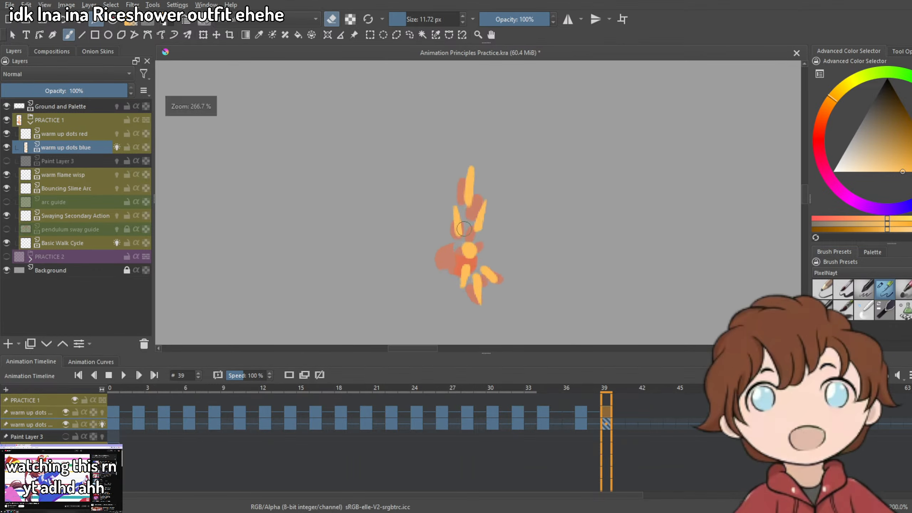
left_click(584, 413)
left_click(606, 413)
left_click(584, 412)
left_click(605, 412)
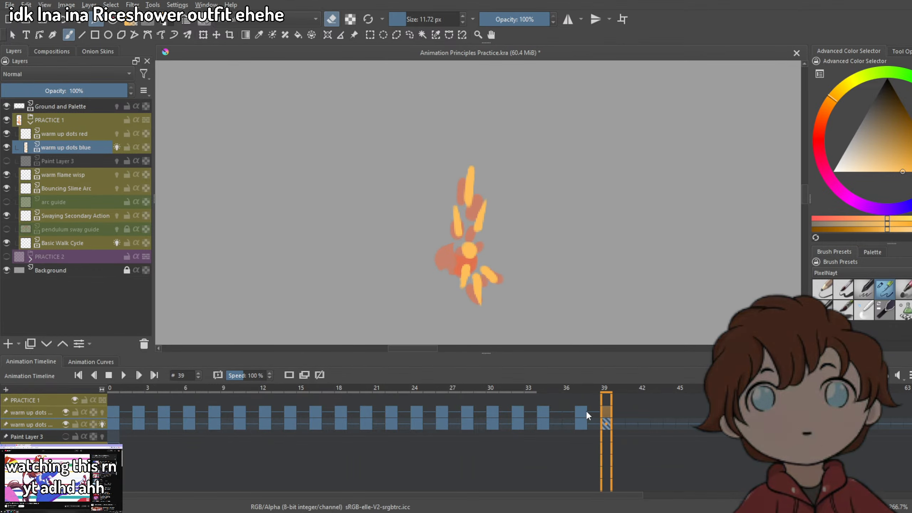
left_click(585, 412)
left_click(603, 412)
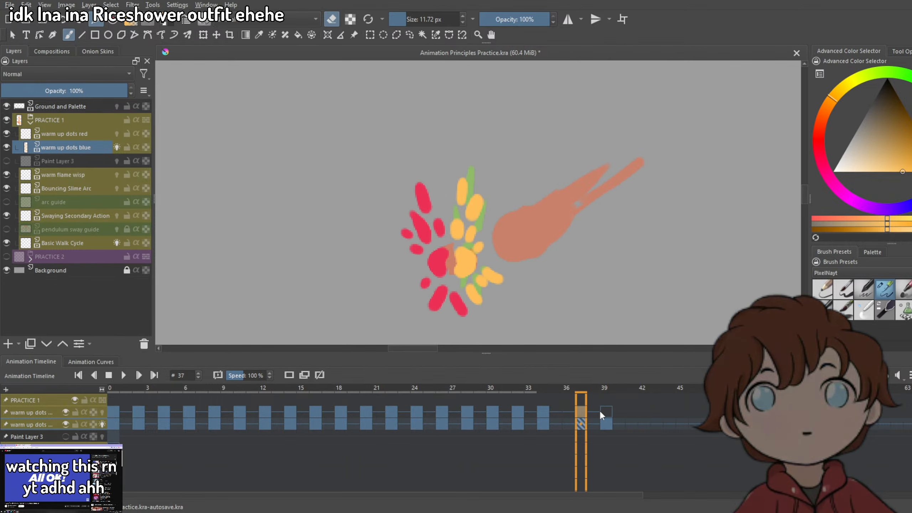
left_click(603, 412)
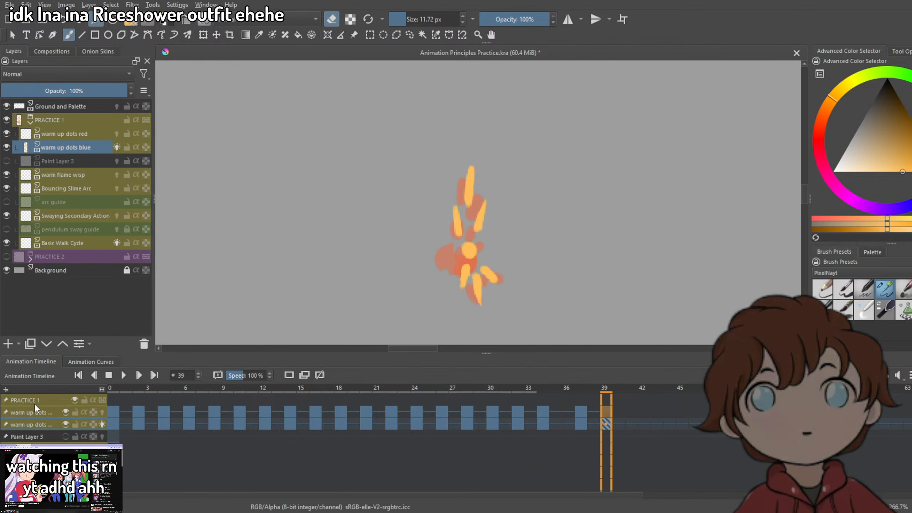
Show the Paint Layer 3 guide in place of the warm up dots blue layer and set the brush to paint red.
left_click(6, 161)
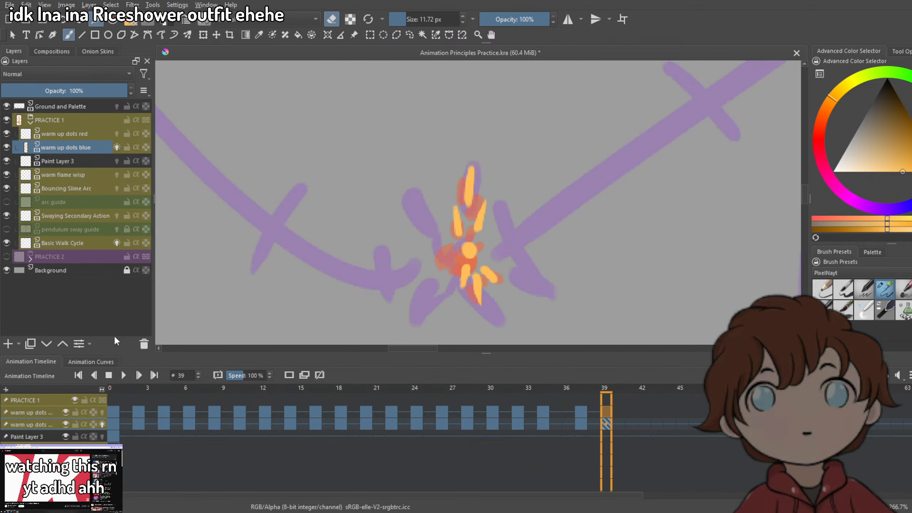
left_click(7, 147)
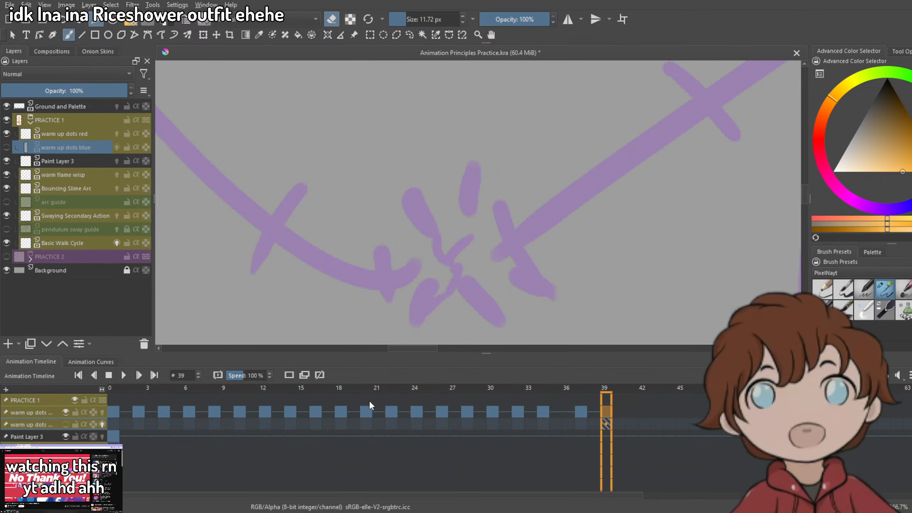
key("e")
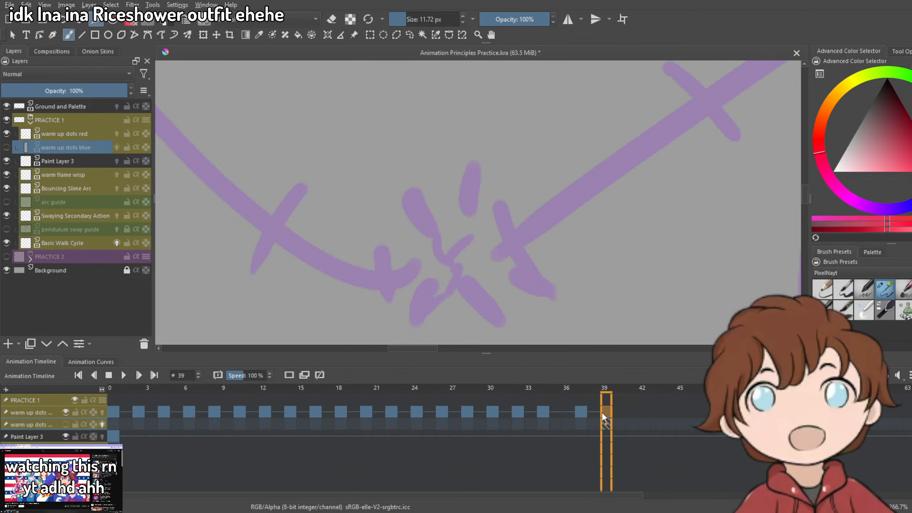
Flip between frames 37 and 39 to check the red burst against the purple guide.
key("Left")
key("Right")
key("Left")
key("Right")
key("Left")
key("Right")
key("Left")
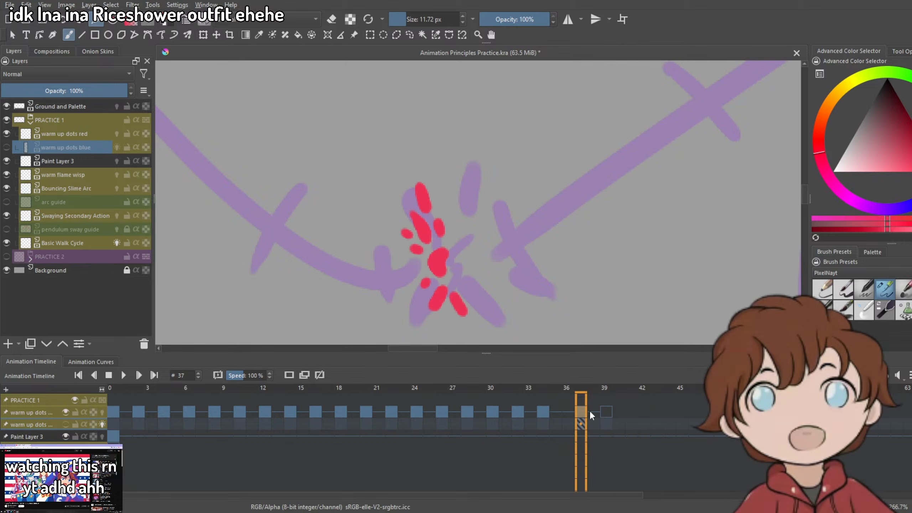
key("Right")
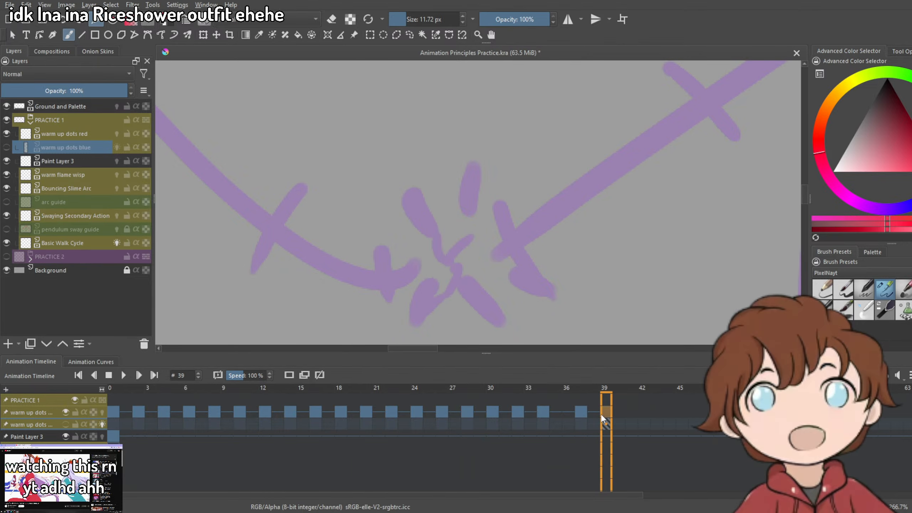
scroll(535, 245, "down", 3)
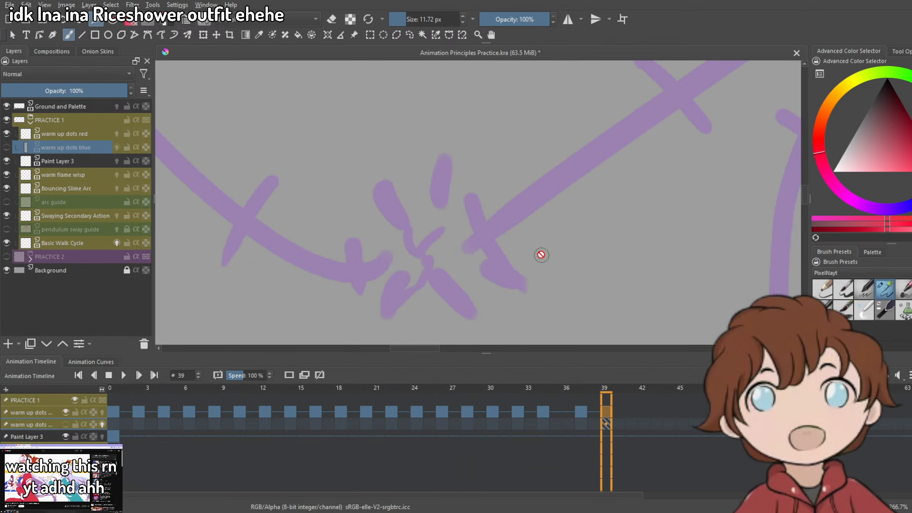
scroll(513, 267, "up", 3)
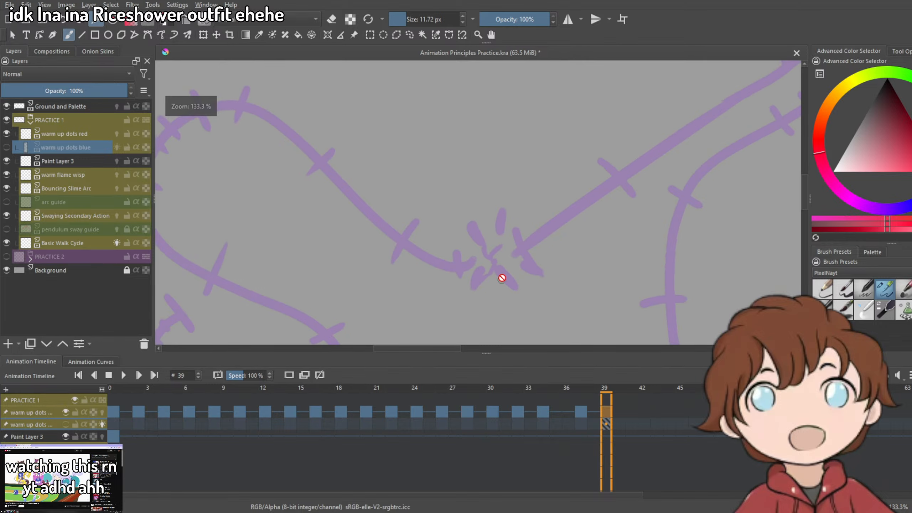
scroll(509, 258, "down", 2)
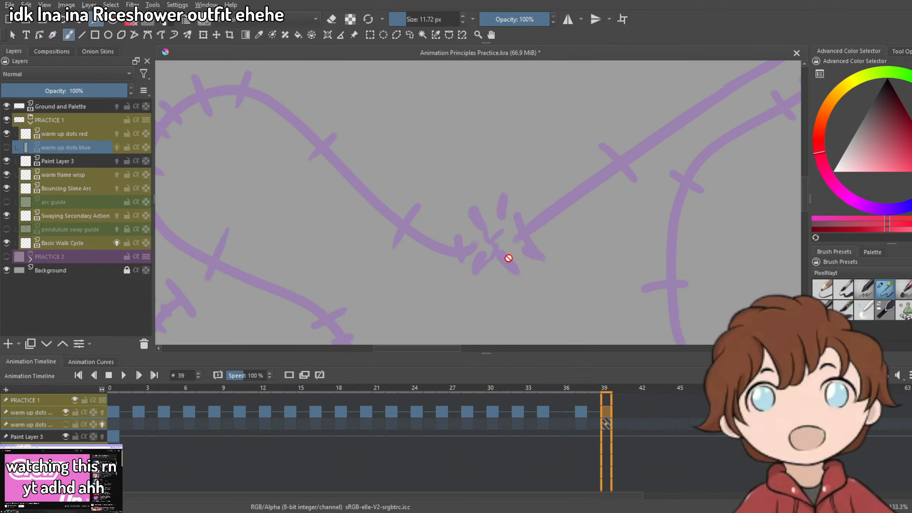
scroll(508, 258, "down", 7)
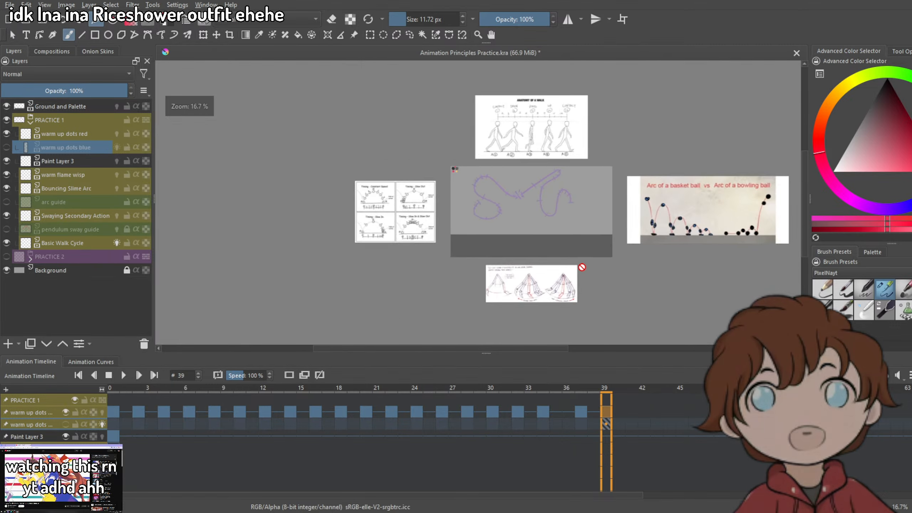
scroll(515, 230, "up", 4)
scroll(509, 197, "down", 2)
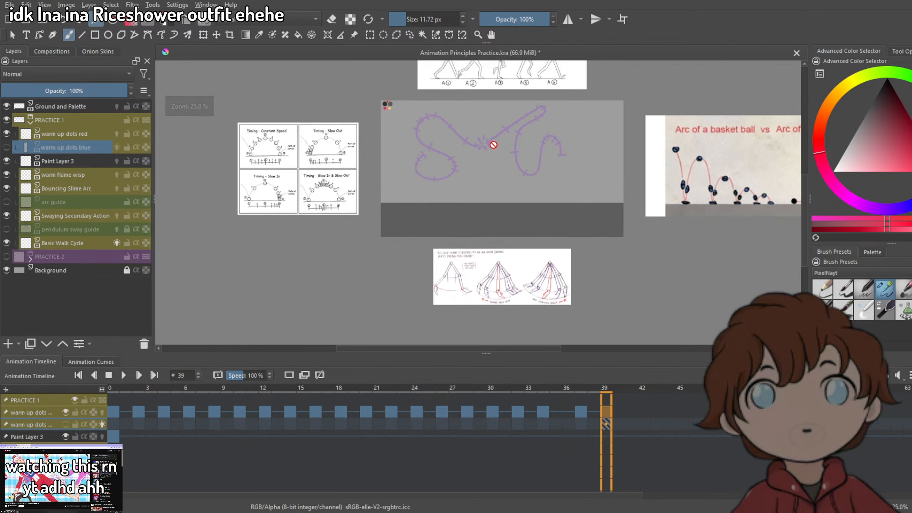
scroll(493, 145, "up", 3)
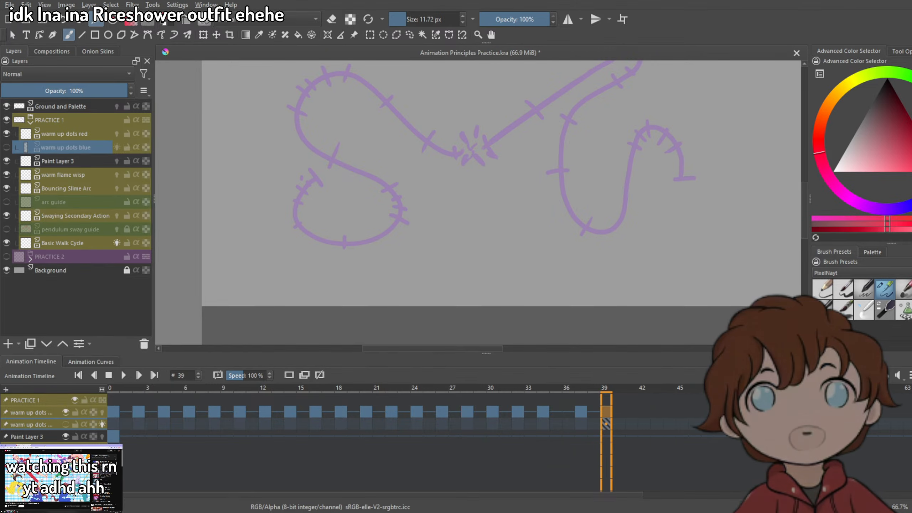
scroll(451, 108, "down", 3)
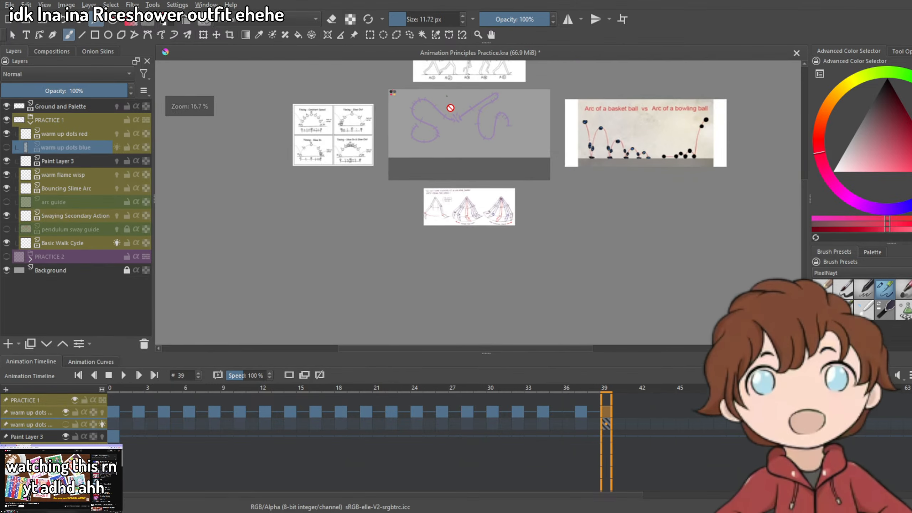
scroll(453, 128, "up", 2)
scroll(453, 128, "down", 1)
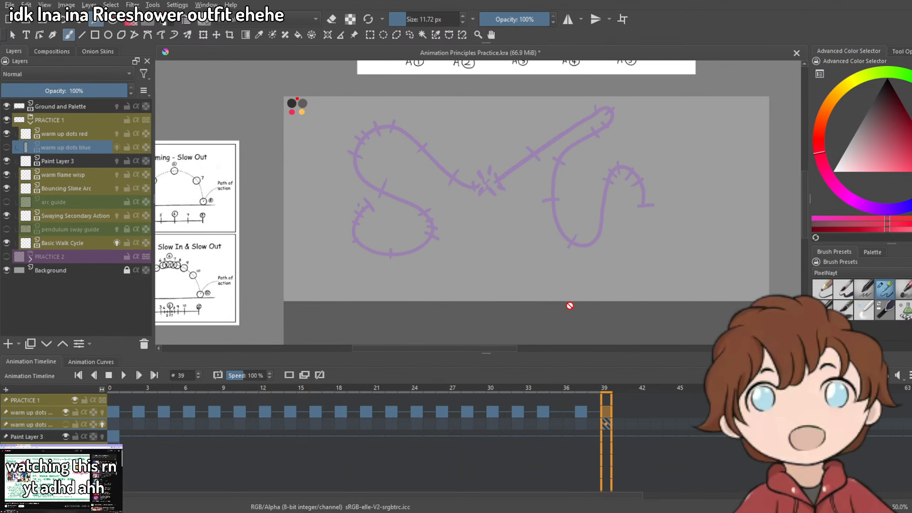
scroll(498, 161, "up", 4)
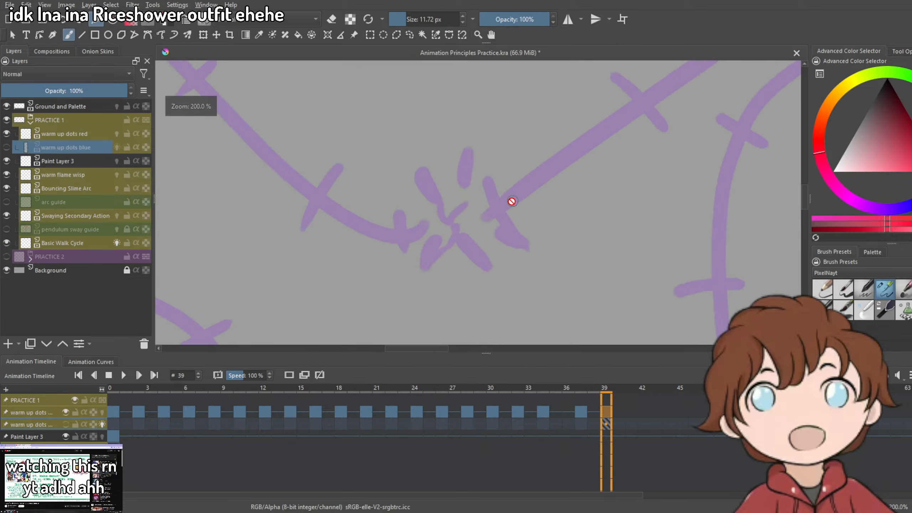
scroll(468, 207, "down", 3)
Flip repeatedly between frames 37 and 39 at different zoom levels to study how the red burst should spread.
key("Left")
key("Left")
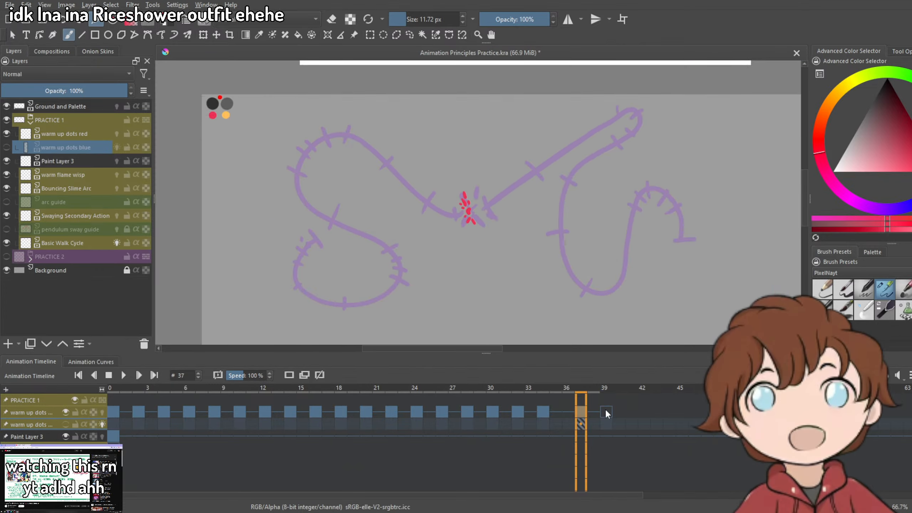
left_click(582, 412)
key("Left")
key("Left")
key("Right")
key("Right")
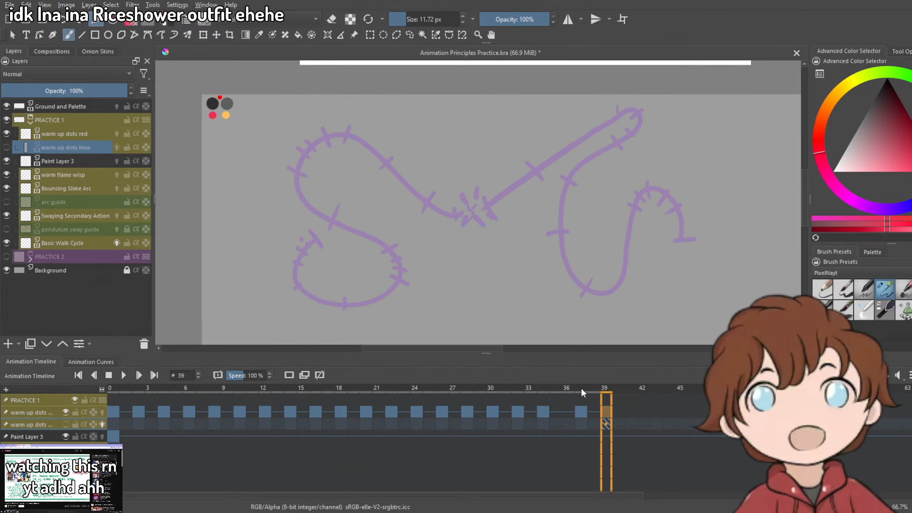
key("Left")
key("Left")
key("Right")
key("Right")
scroll(553, 334, "up", 1)
key("Left")
key("Left")
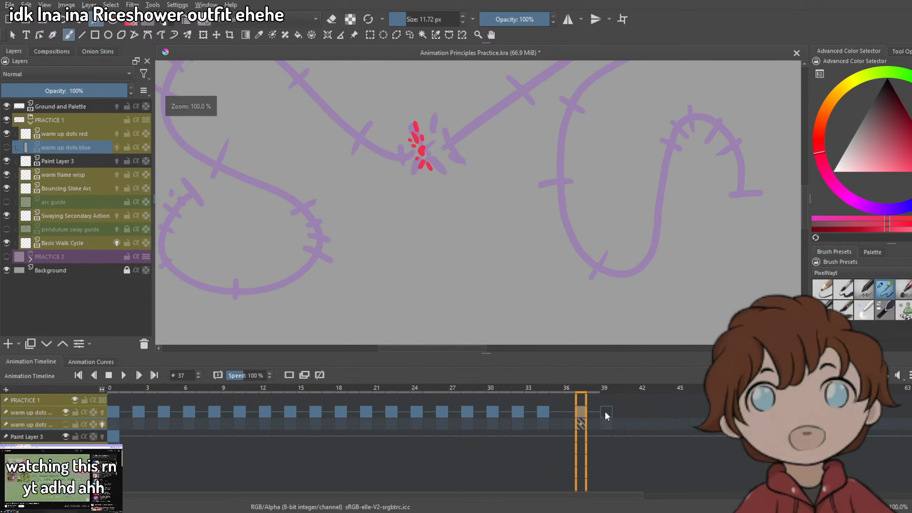
key("Right")
key("Right")
scroll(475, 194, "down", 2)
key("Left")
key("Left")
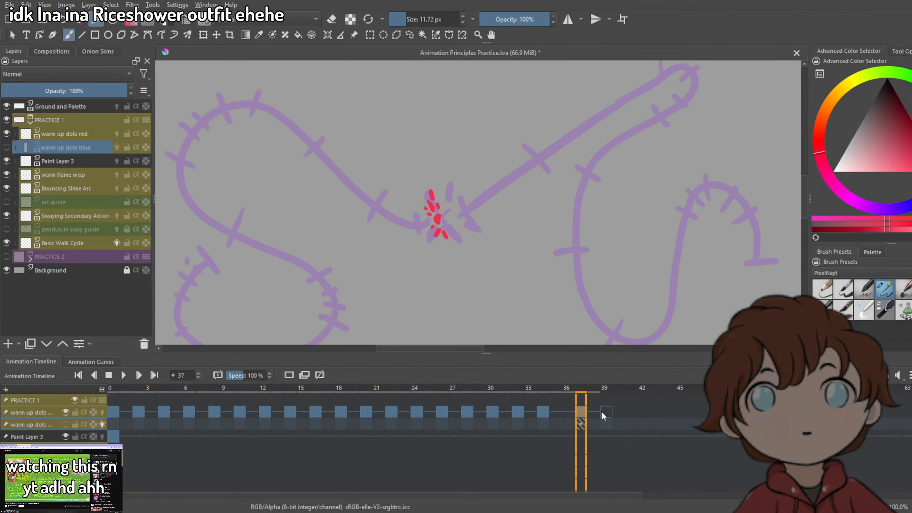
scroll(444, 224, "up", 3)
scroll(533, 254, "down", 2)
key("Right")
key("Right")
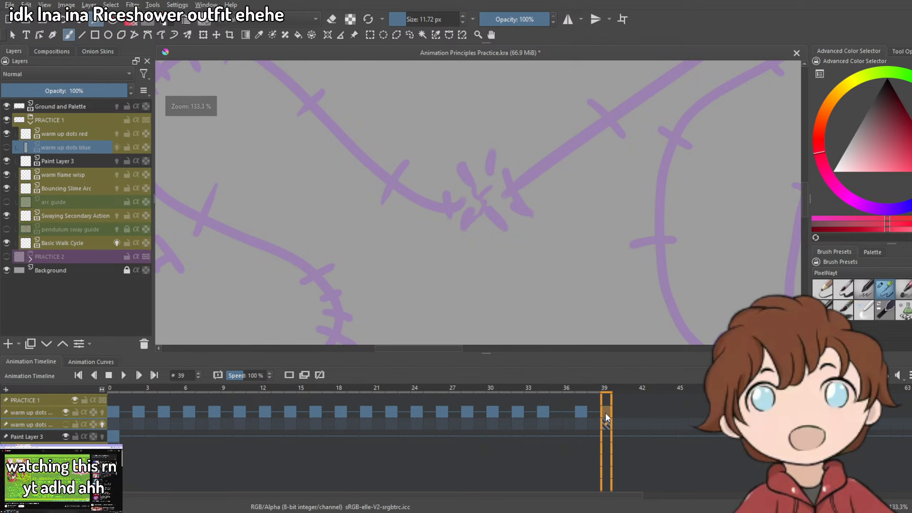
Show the warm up dots blue layer again and paint the burst's red rays at frame 39 on the warm up dots red layer.
left_click(66, 424)
left_click(68, 134)
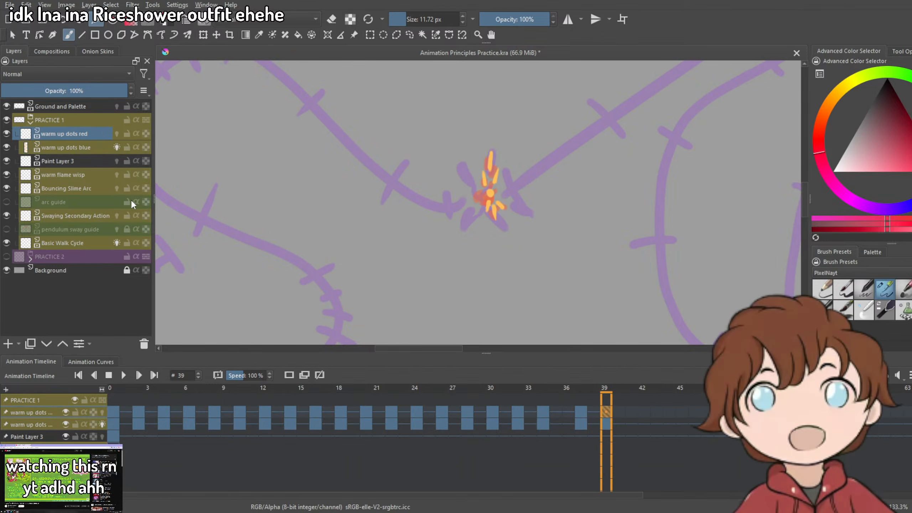
scroll(450, 223, "up", 2)
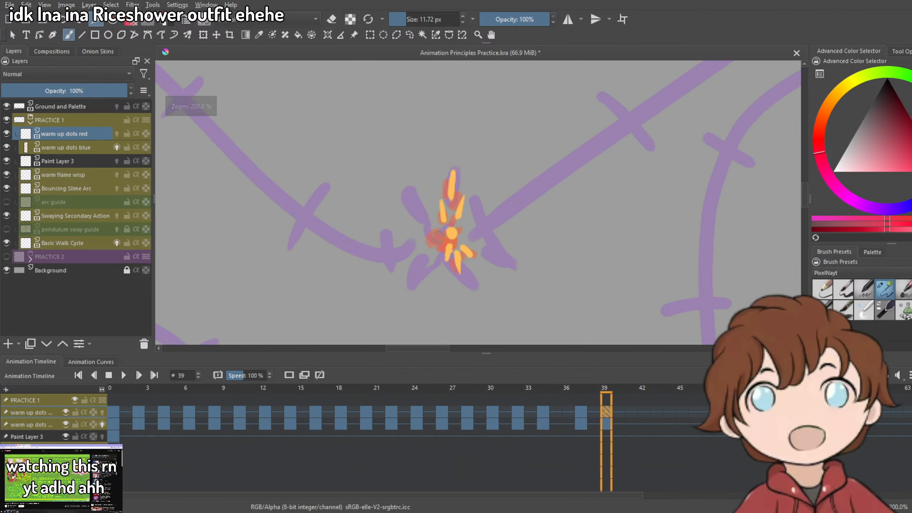
left_click(438, 236)
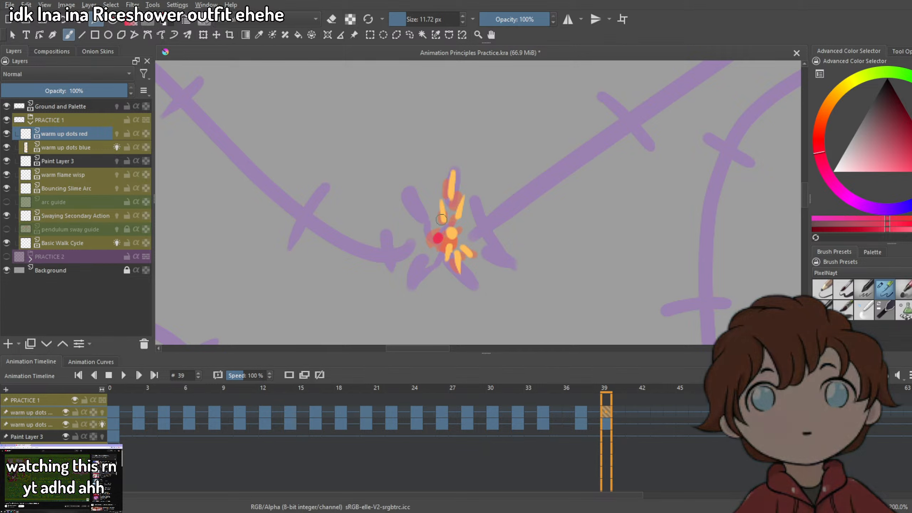
left_click(428, 224)
left_click_drag(422, 213, 411, 195)
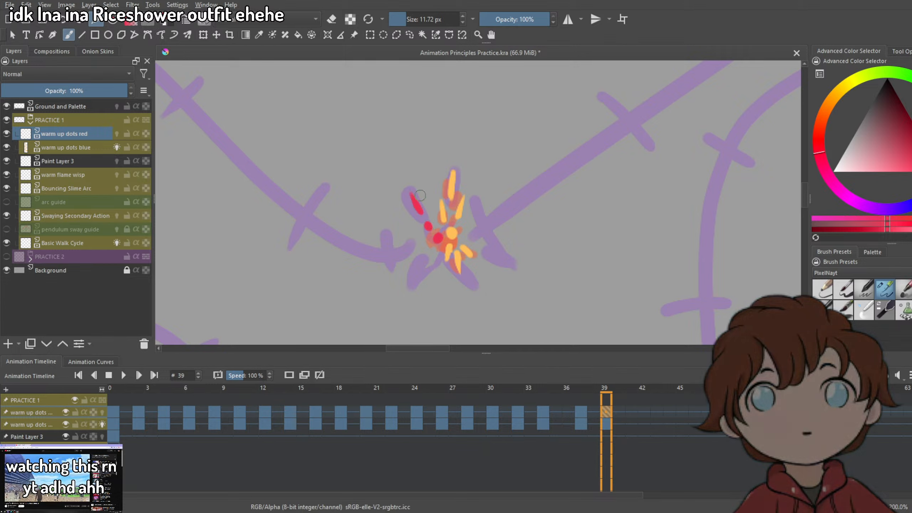
left_click_drag(408, 162, 419, 190)
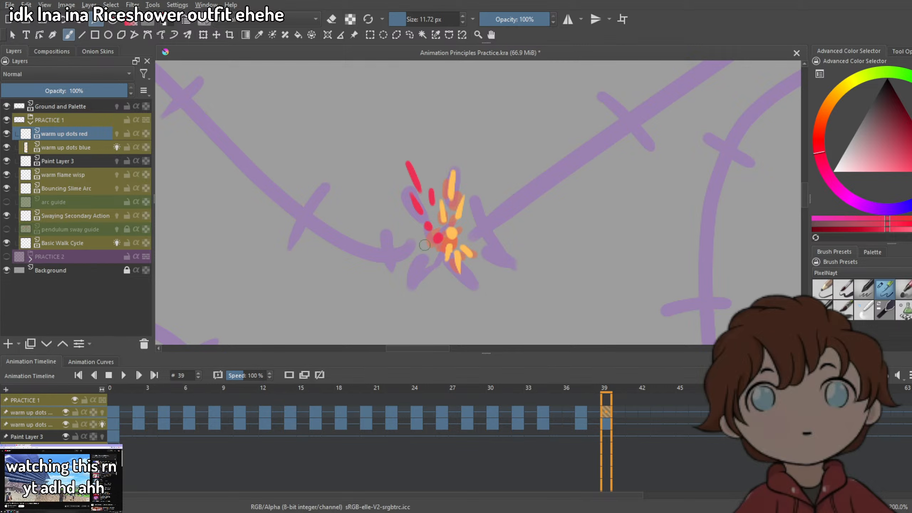
mouse_move(430, 260)
left_mouse_down()
mouse_move(423, 280)
mouse_move(441, 298)
left_mouse_up()
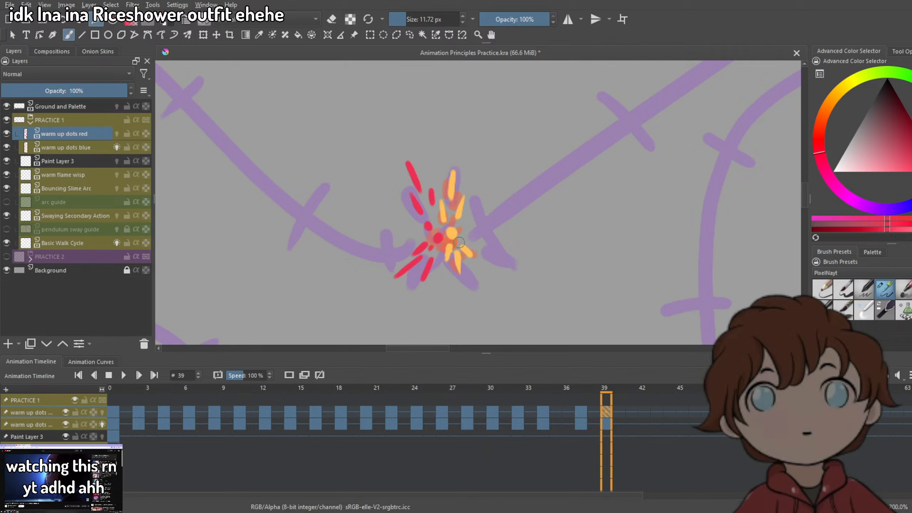
Add a blank frame at frame 41 of the warm up dots red layer and compare it with frame 39.
scroll(459, 243, "down", 3)
left_click(632, 413)
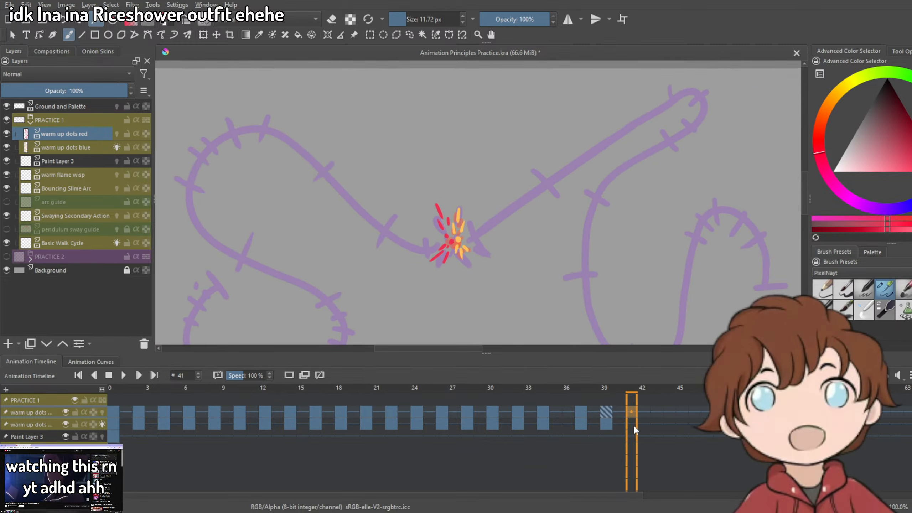
left_click(290, 375)
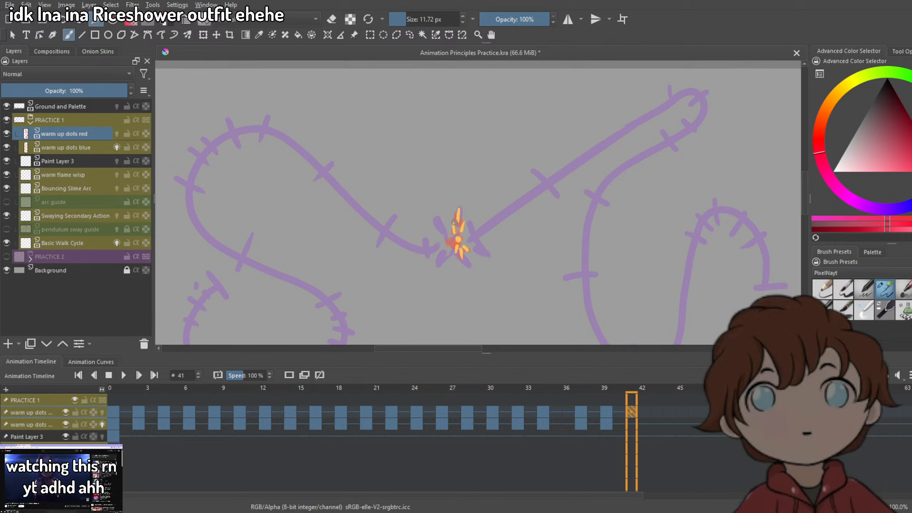
left_click(603, 413)
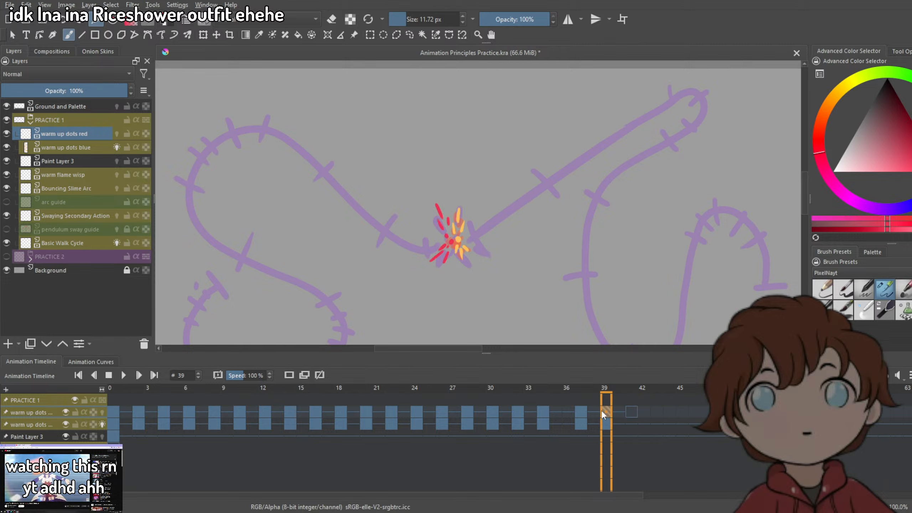
left_click(631, 412)
Hide the warm up dots blue layer and, guided by onion skins, paint longer red rays shooting up and down at frame 41.
scroll(450, 212, "up", 2)
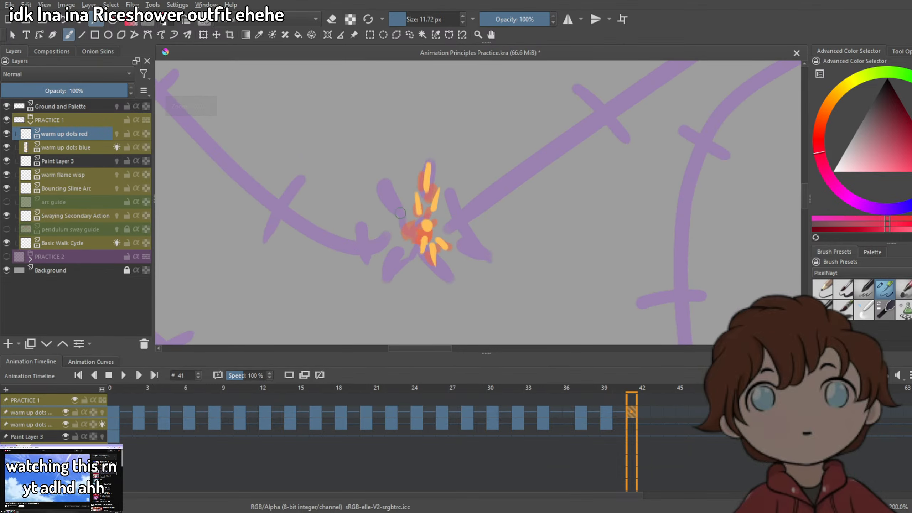
left_click(7, 147)
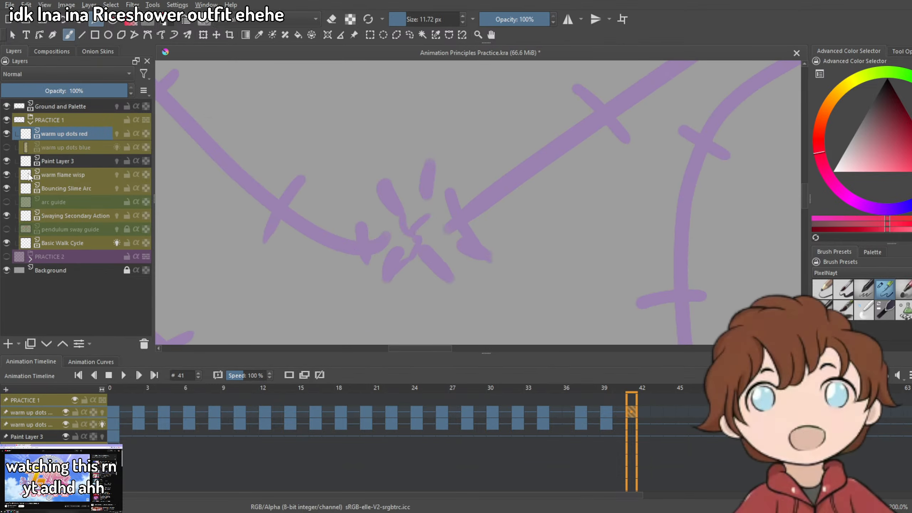
left_click(103, 413)
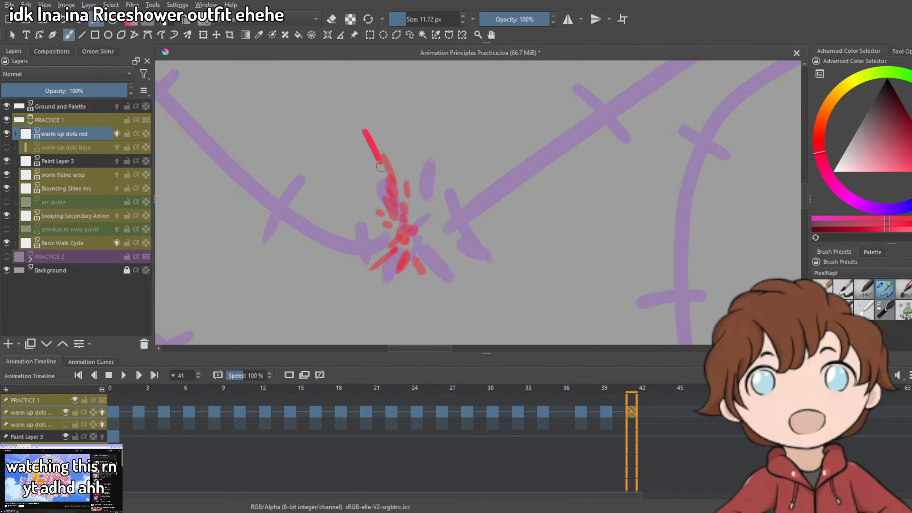
left_click_drag(362, 123, 365, 129)
left_click(103, 413)
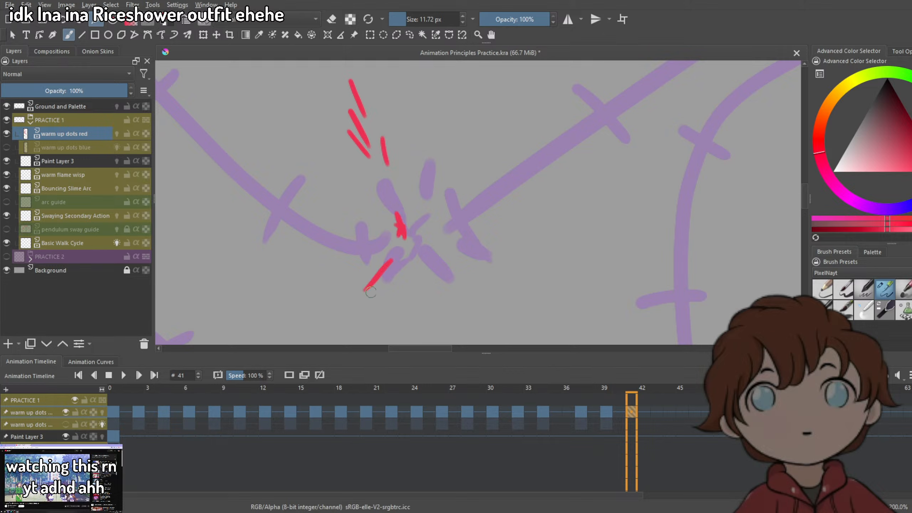
scroll(410, 279, "down", 2)
mouse_move(403, 266)
left_mouse_down()
mouse_move(402, 287)
mouse_move(396, 273)
left_mouse_up()
mouse_move(391, 273)
left_mouse_down()
mouse_move(382, 250)
mouse_move(406, 254)
left_mouse_up()
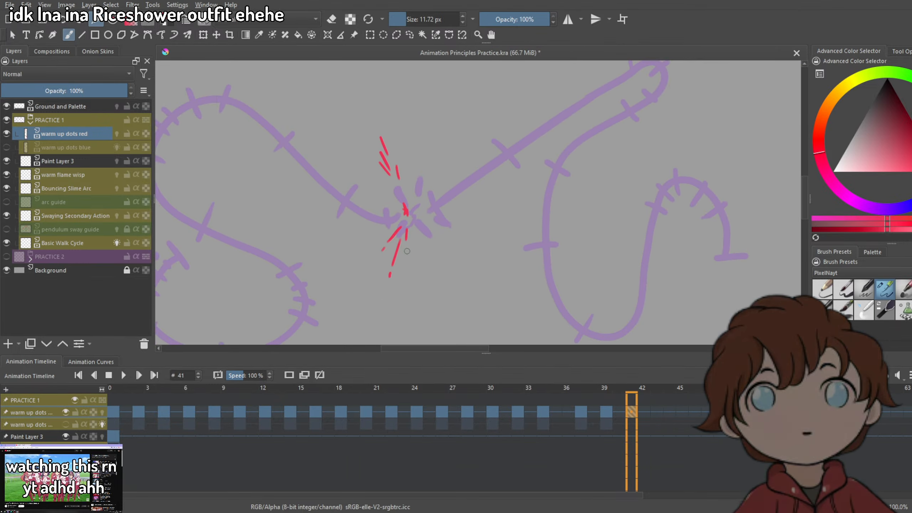
Erase parts of the upper red rays at frame 41 to break them into shorter, separate streaks.
key("e")
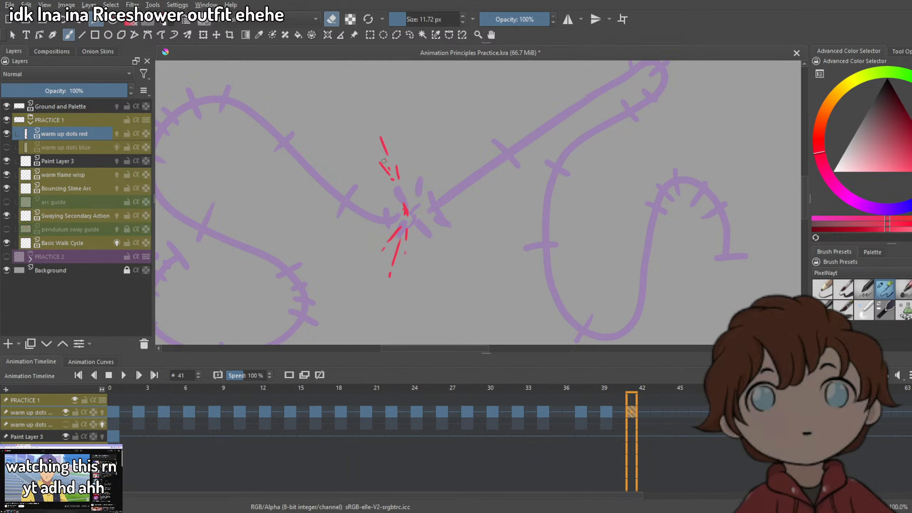
key("e")
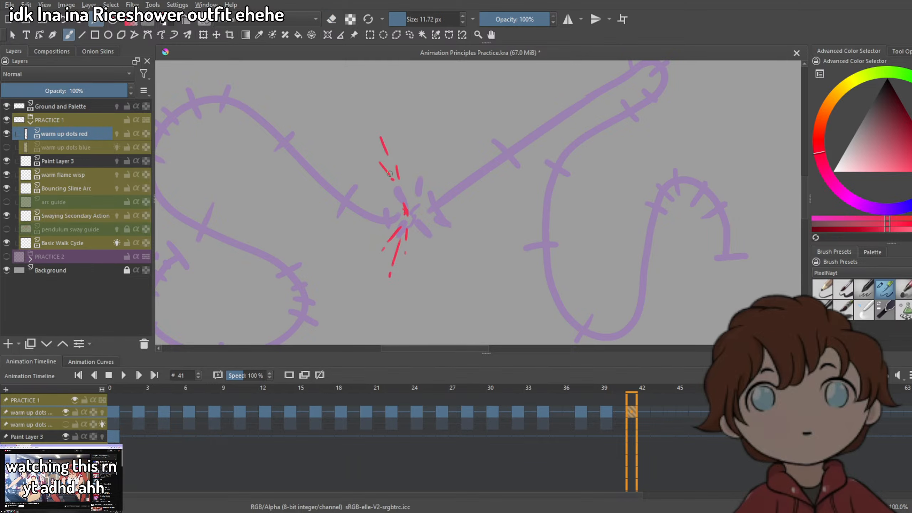
scroll(387, 160, "down", 1)
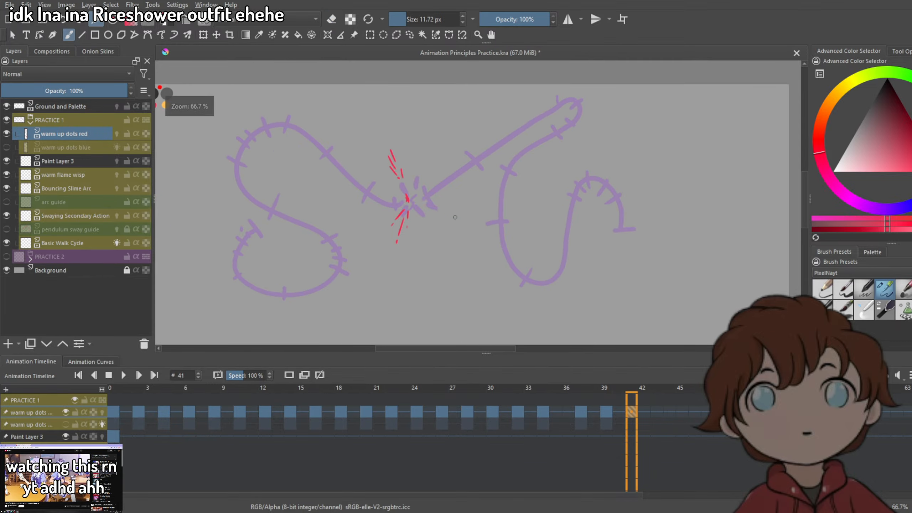
scroll(370, 140, "up", 2)
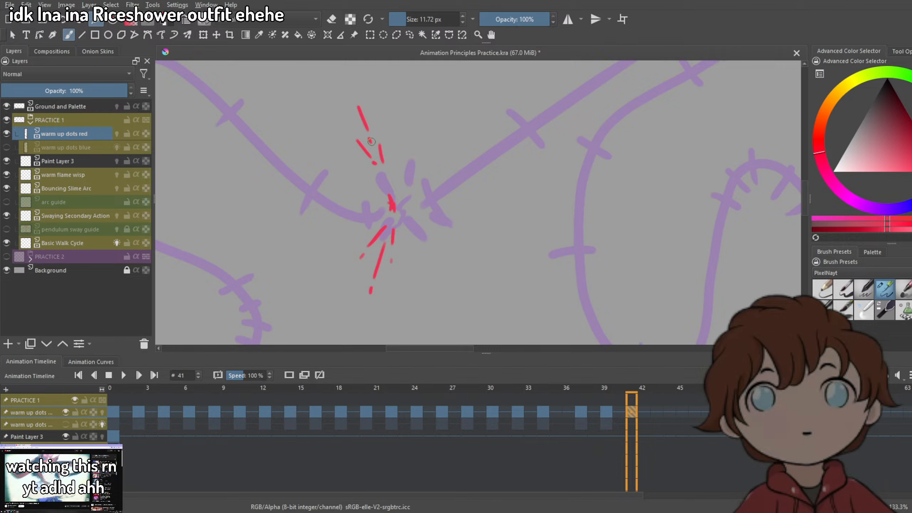
scroll(392, 181, "down", 1)
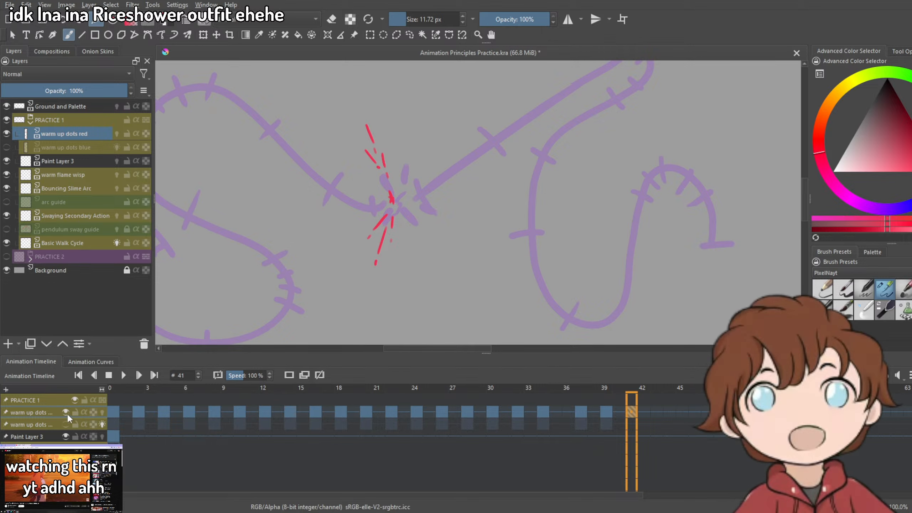
Check frame 41's red rays against the earlier burst with onion skins and by scrubbing up to frame 41.
left_click(102, 413)
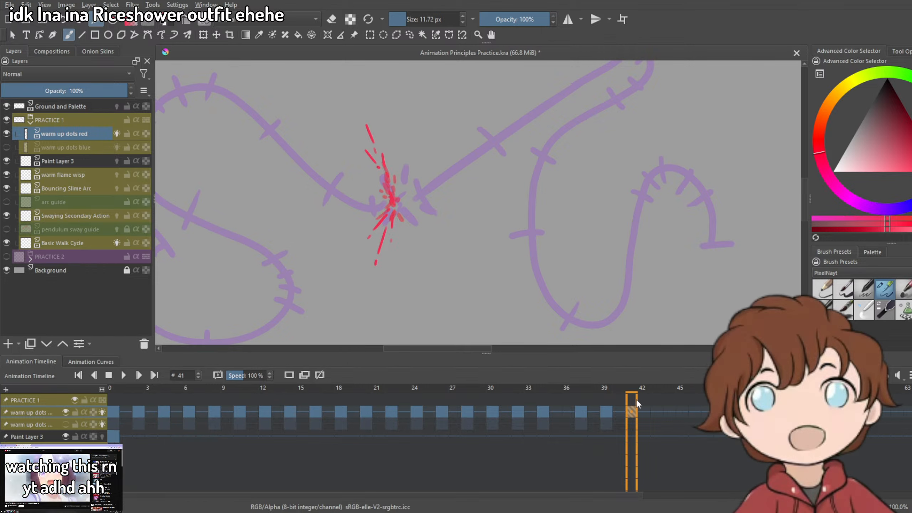
left_click(103, 413)
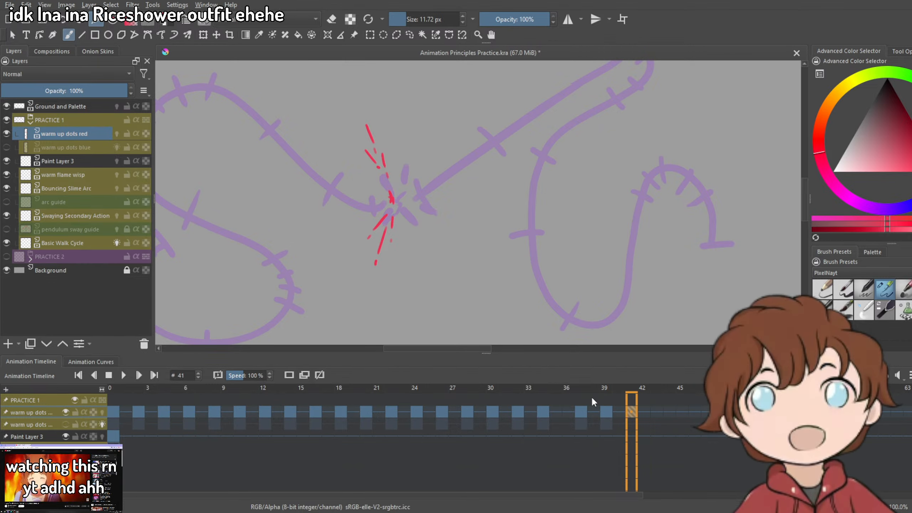
left_click_drag(592, 390, 633, 403)
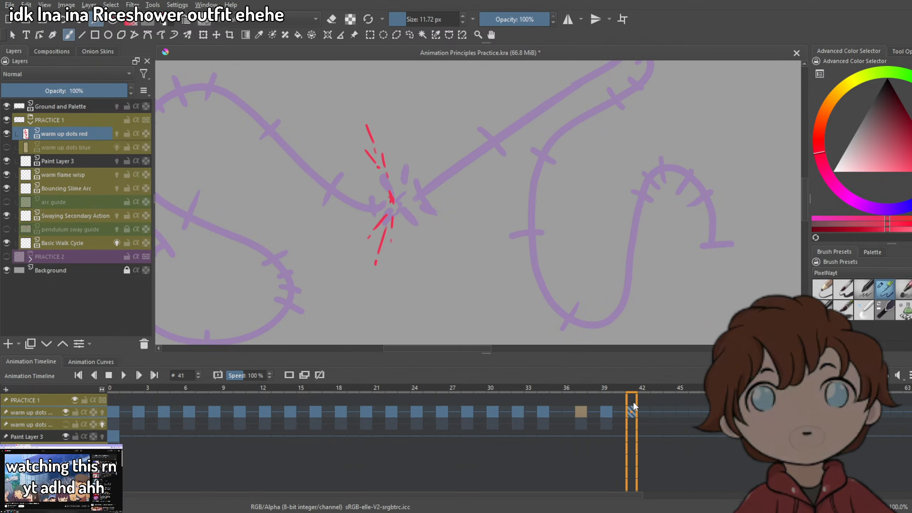
Add a blank frame at frame 43 of the red layer and paint small scattered red flecks above and below the collision point.
left_click(659, 412)
left_click_drag(443, 166, 474, 224)
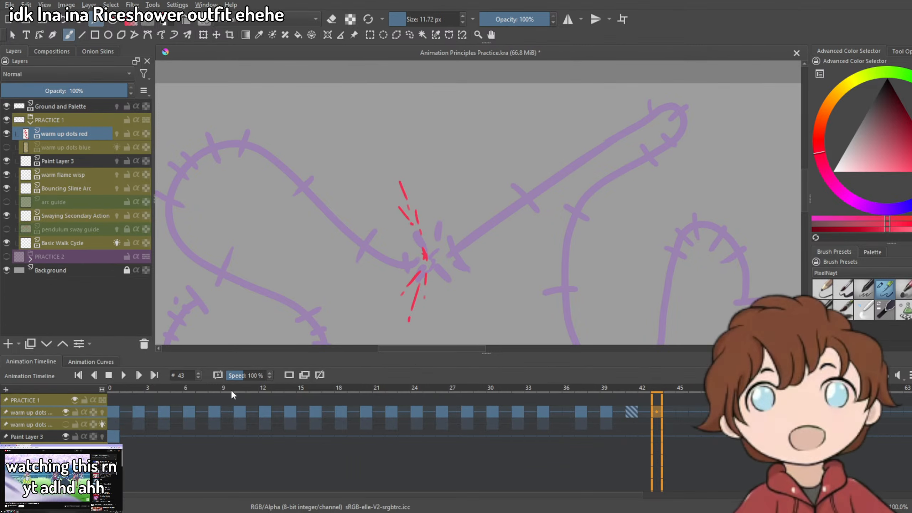
left_click(289, 375)
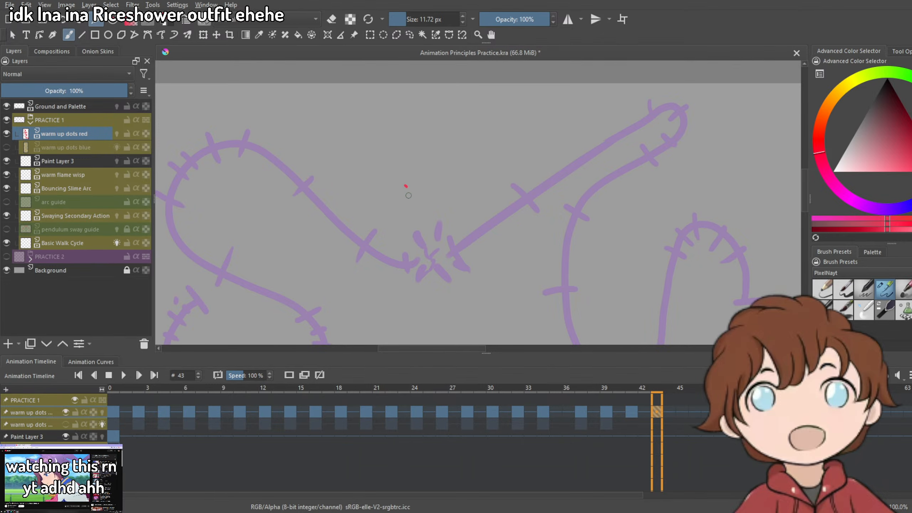
left_click(403, 198)
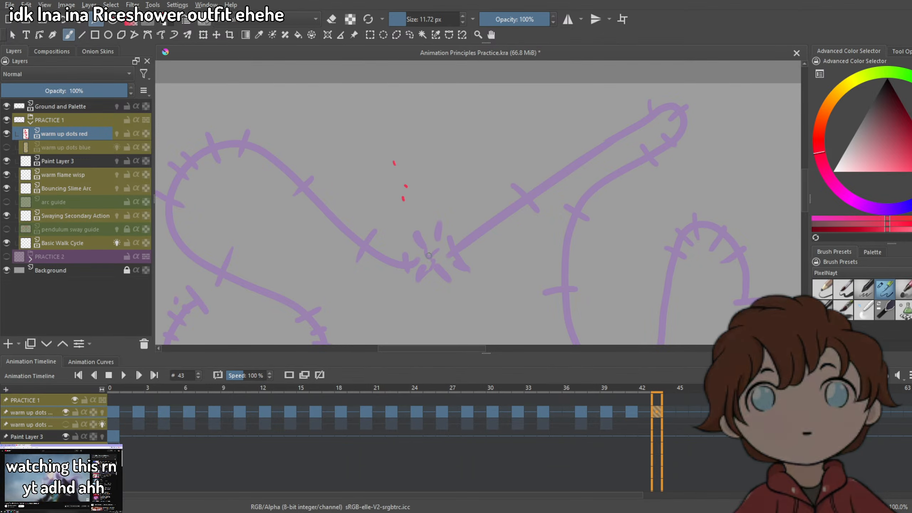
left_click_drag(411, 305, 416, 248)
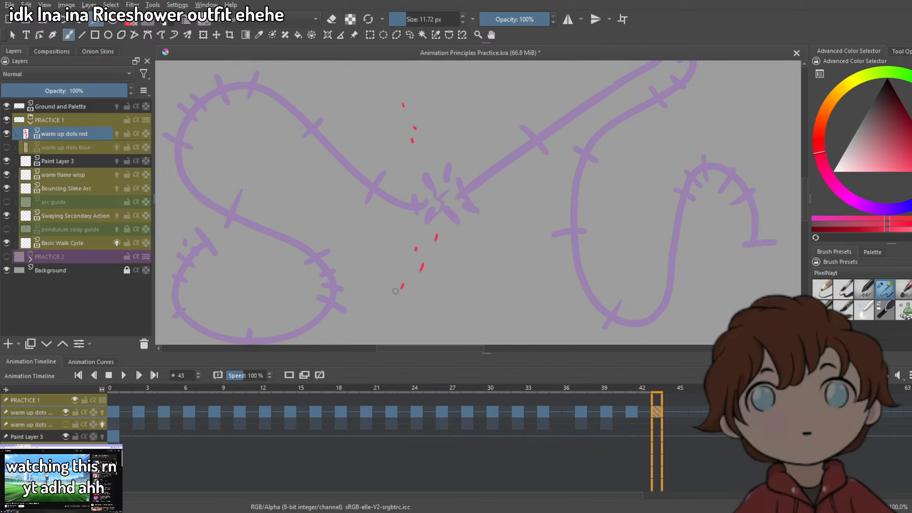
Scrub through the burst, then add frame 45 to the red layer with one last red speck above and one below the collision.
left_click_drag(622, 394, 694, 398)
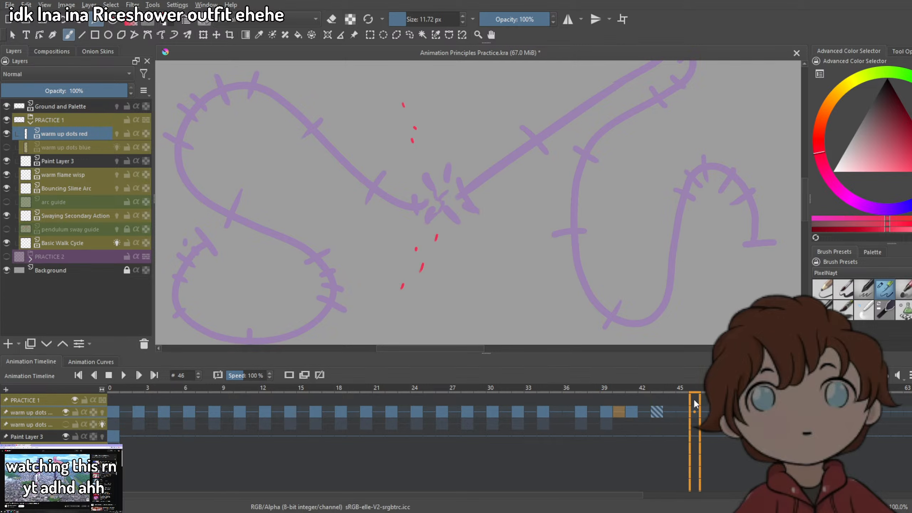
left_click(680, 414)
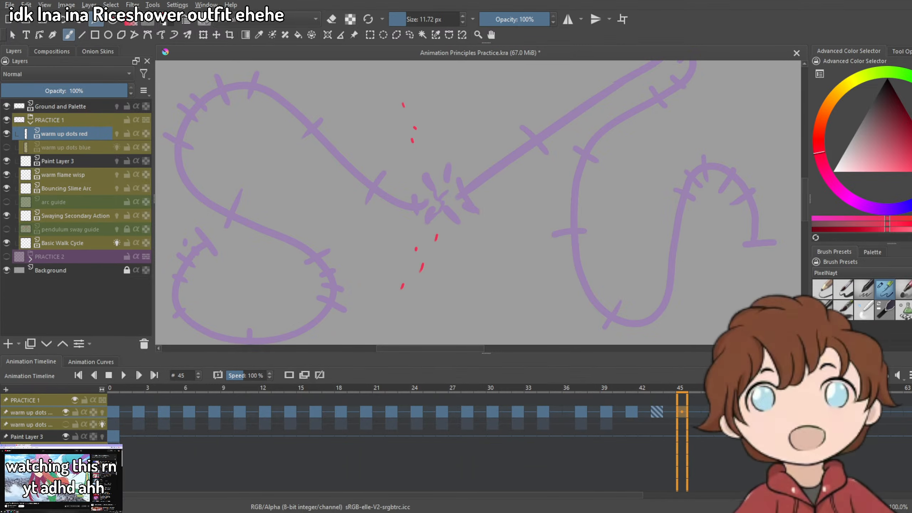
left_click_drag(428, 285, 437, 239)
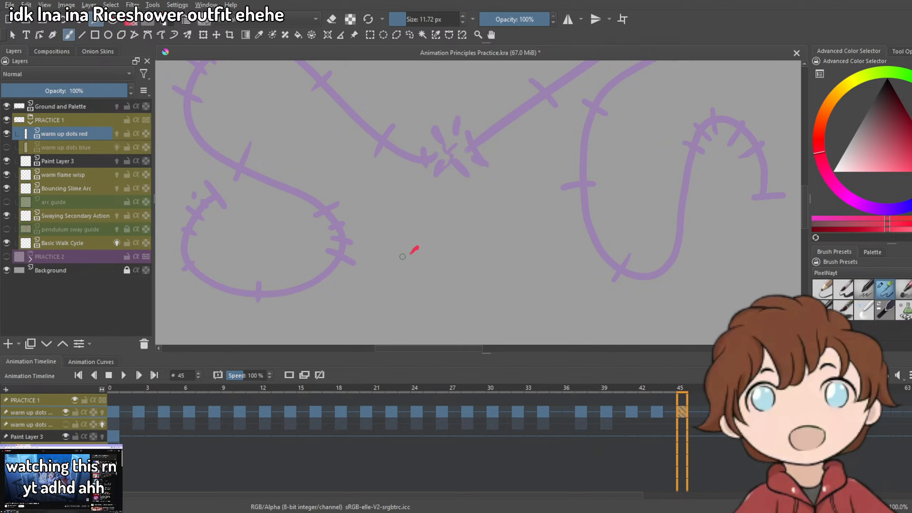
left_click_drag(403, 257, 387, 291)
left_click(401, 101)
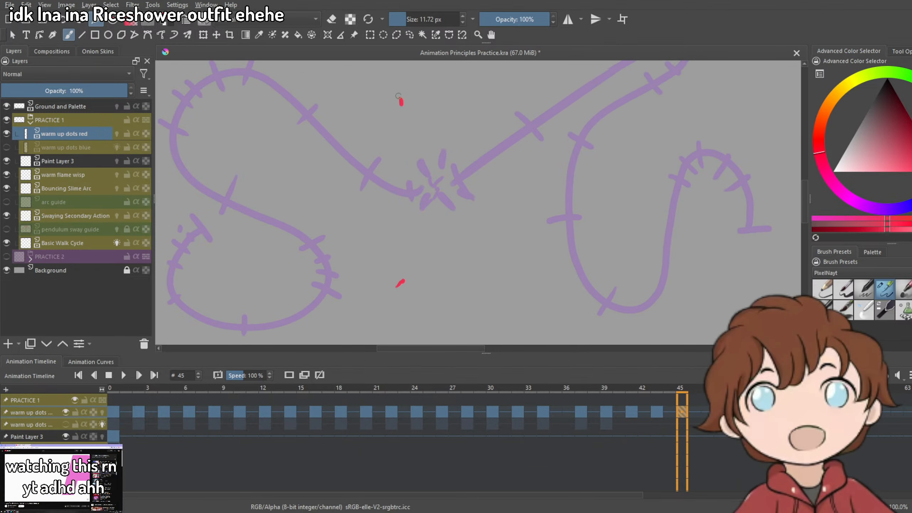
Scrub between frames 37 and 44 with the whole canvas in view to review the dissipating red burst.
left_click(652, 389)
key("minus")
key("minus")
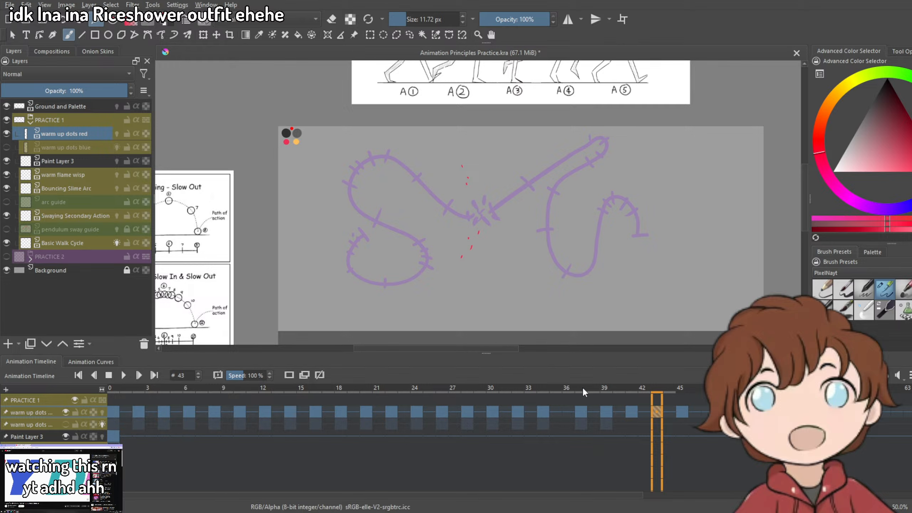
left_click_drag(583, 389, 669, 407)
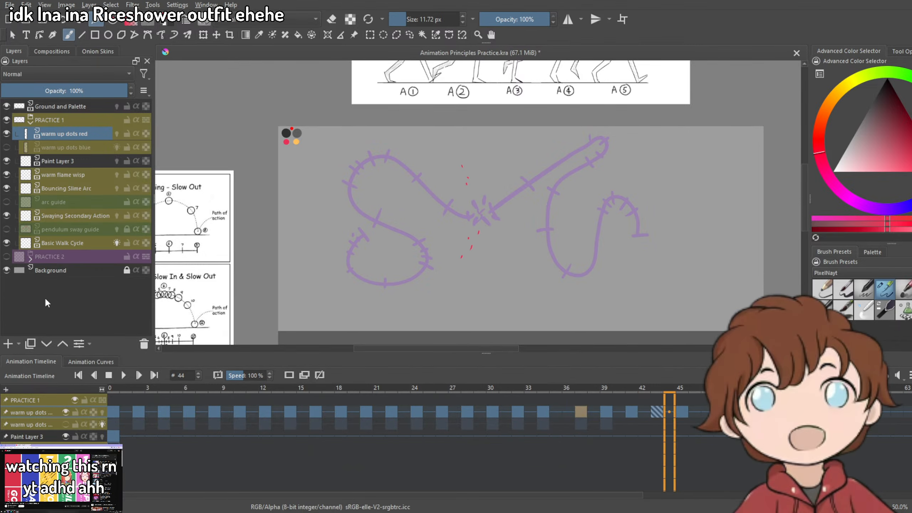
Hide the Paint Layer 3 guide, scrub the red burst without it, and show the warm up dots blue layer again.
left_click(7, 161)
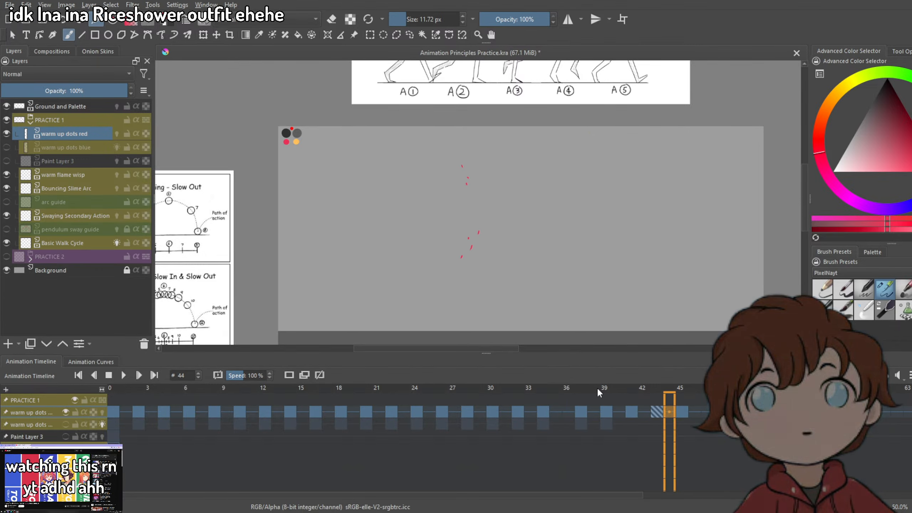
left_click_drag(597, 387, 607, 410)
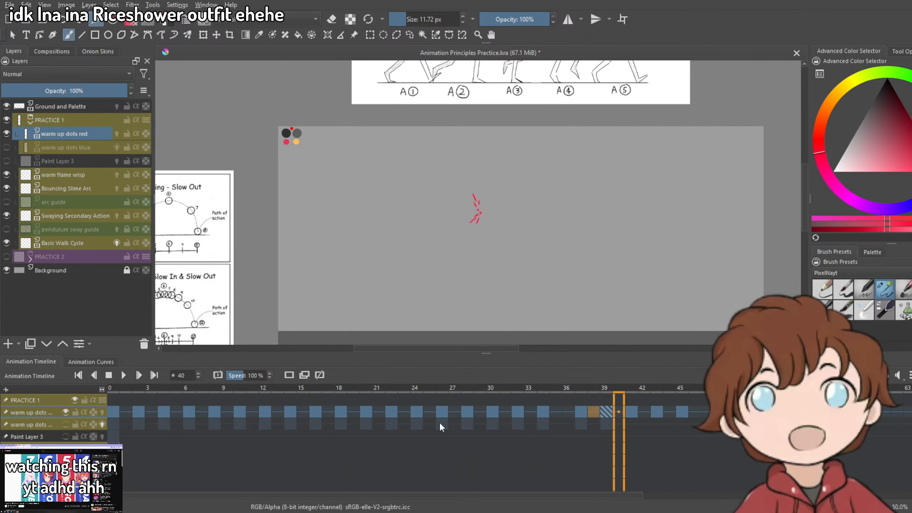
left_click(7, 147)
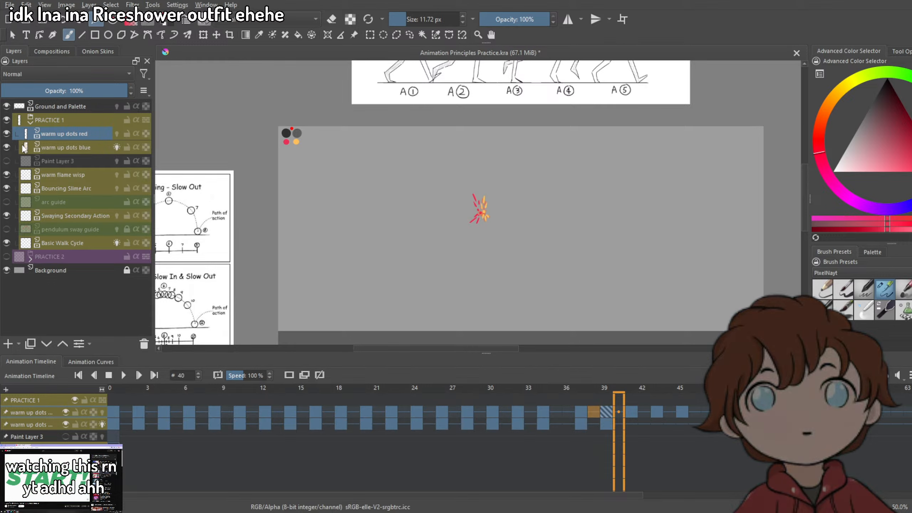
Sample the orange from the burst as the brush colour and go to frame 41 of the warm up dots blue layer.
scroll(490, 210, "up", 3)
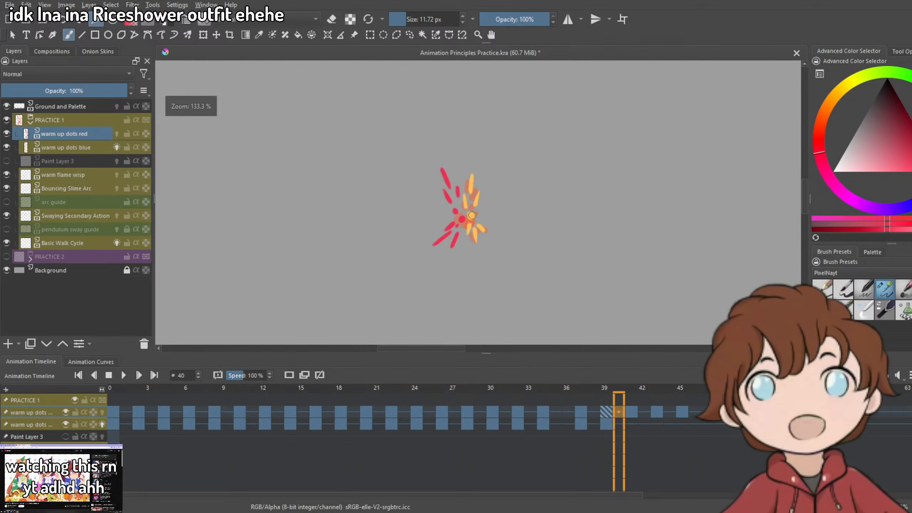
key("p")
left_click(476, 204)
key("b")
left_click(630, 427)
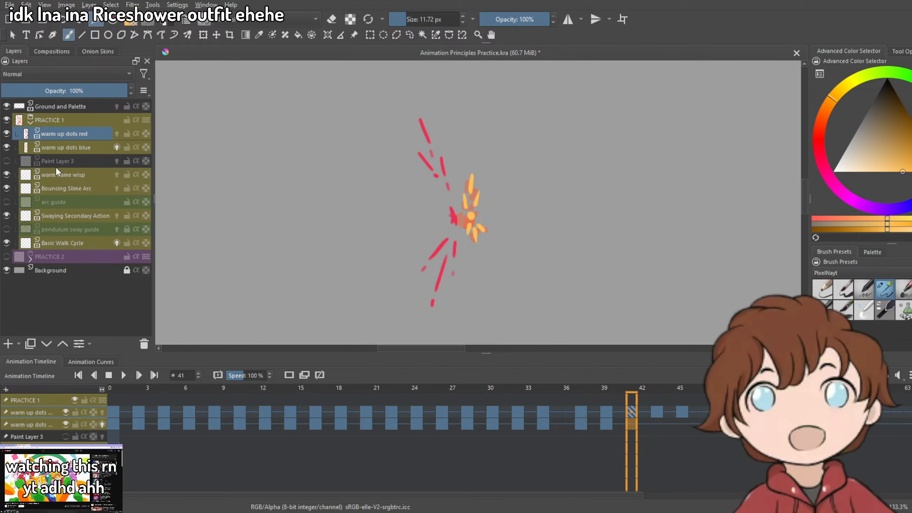
left_click(63, 148)
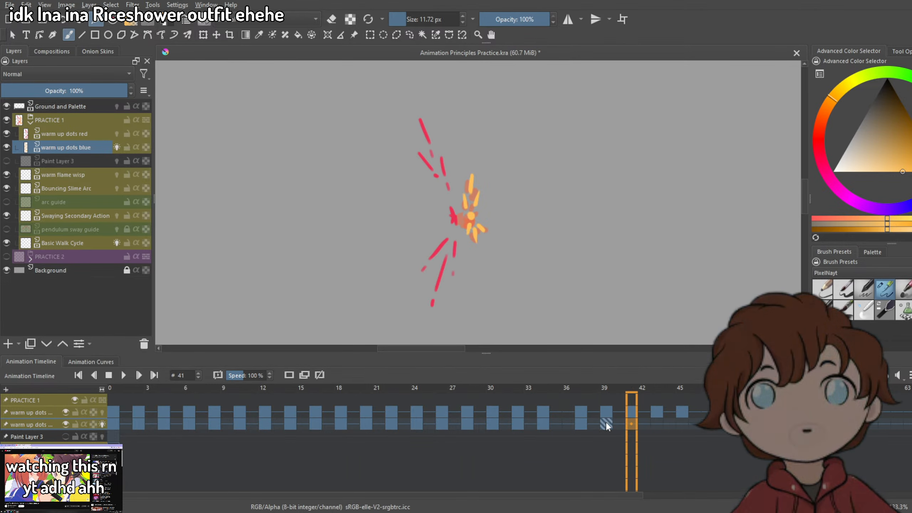
left_click(605, 422)
left_click(634, 424)
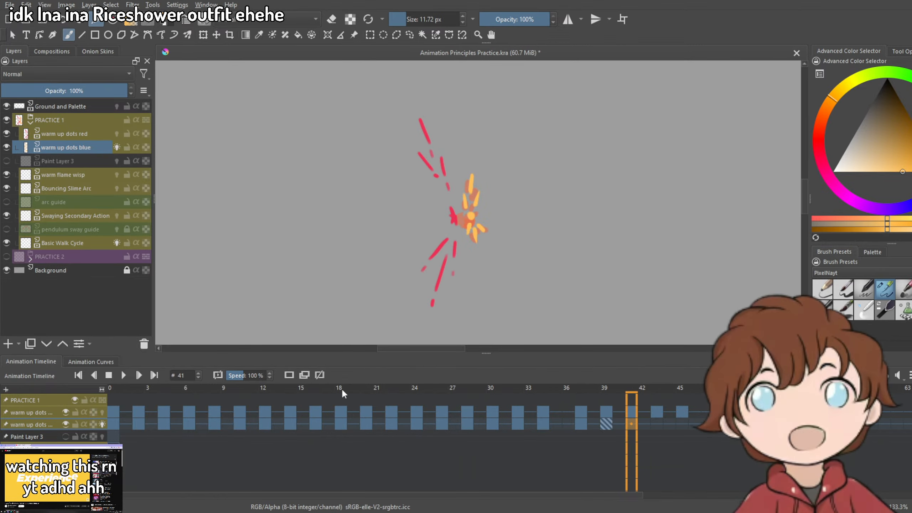
Add a blank frame at frame 41 and paint an orange dot at the collision point with thin rays bursting above and below.
left_click(289, 375)
left_click_drag(470, 216, 469, 218)
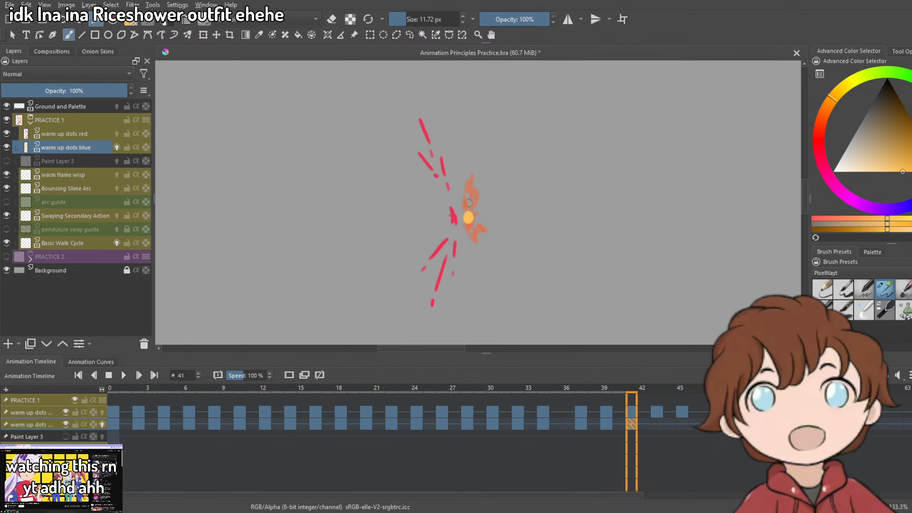
left_click_drag(470, 204, 481, 186)
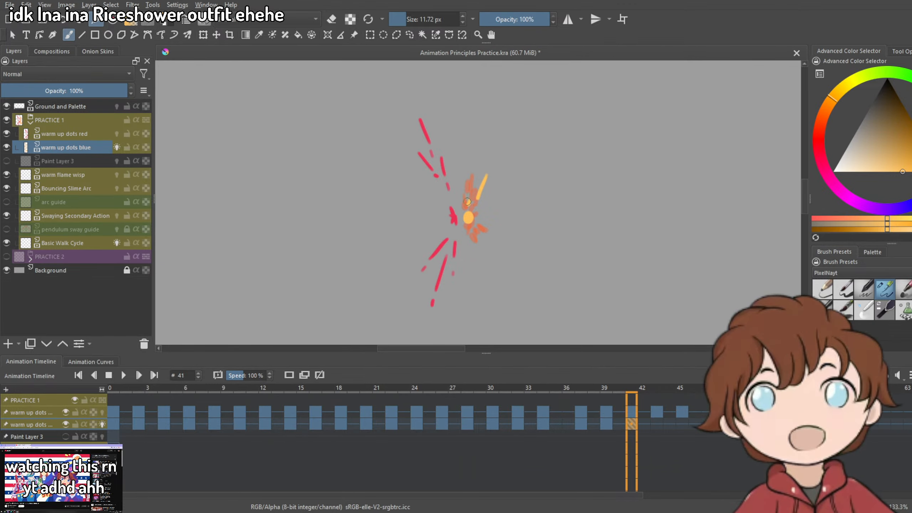
left_click_drag(468, 194, 473, 186)
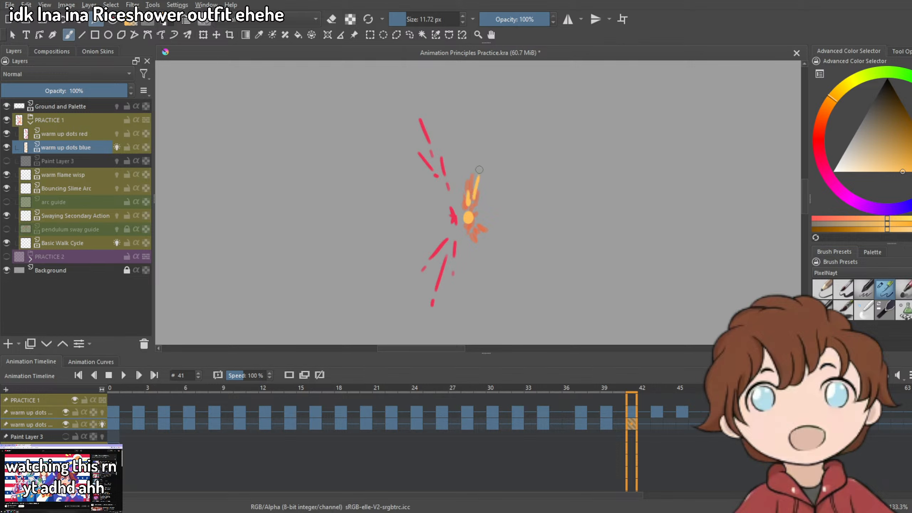
key("ctrl+z")
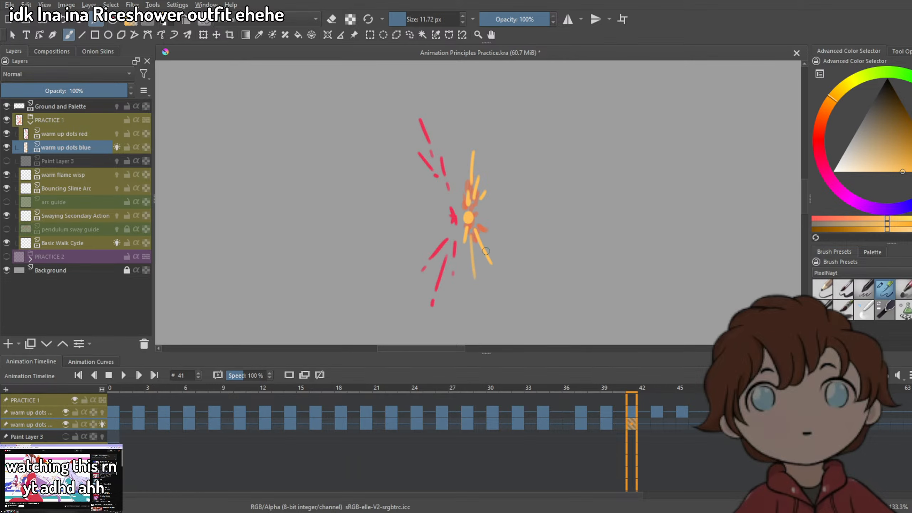
Add a blank frame at frame 43 of the blue layer and paint the orange dot with detached streaks flying outward below and above it.
left_click(661, 423)
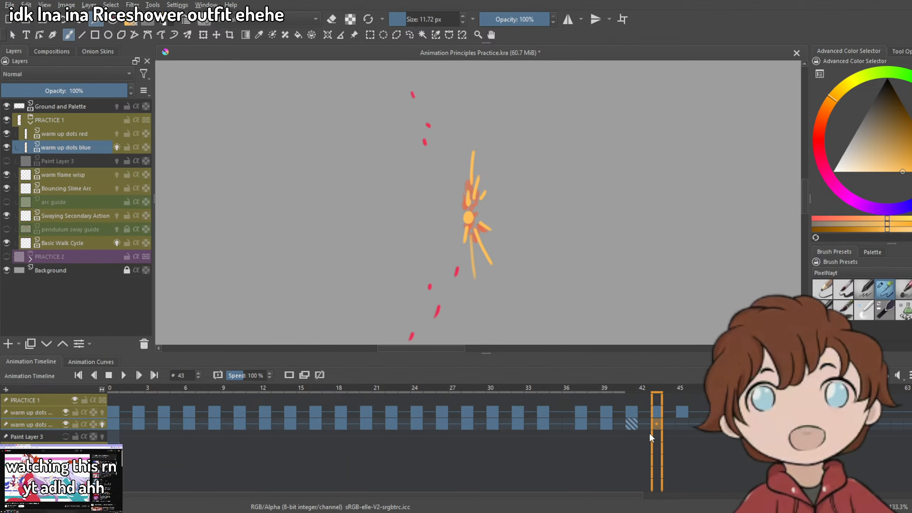
left_click(290, 375)
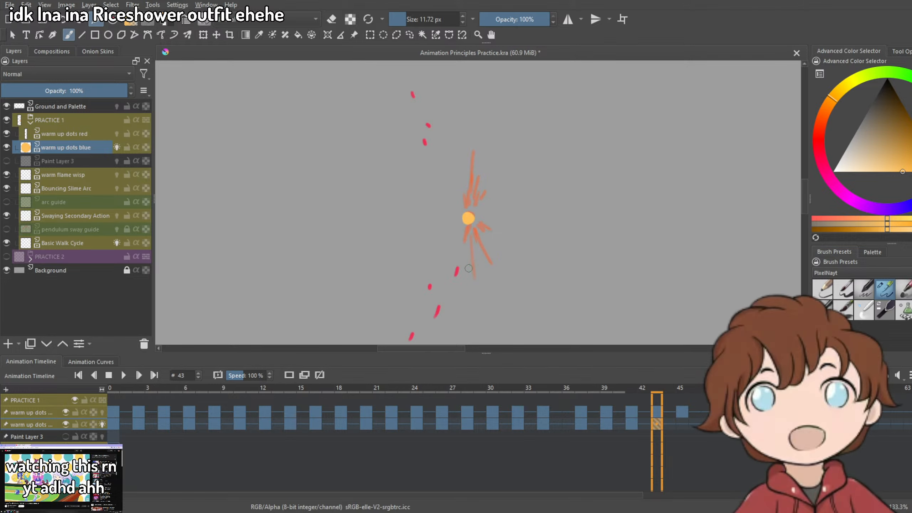
left_click_drag(469, 268, 469, 261)
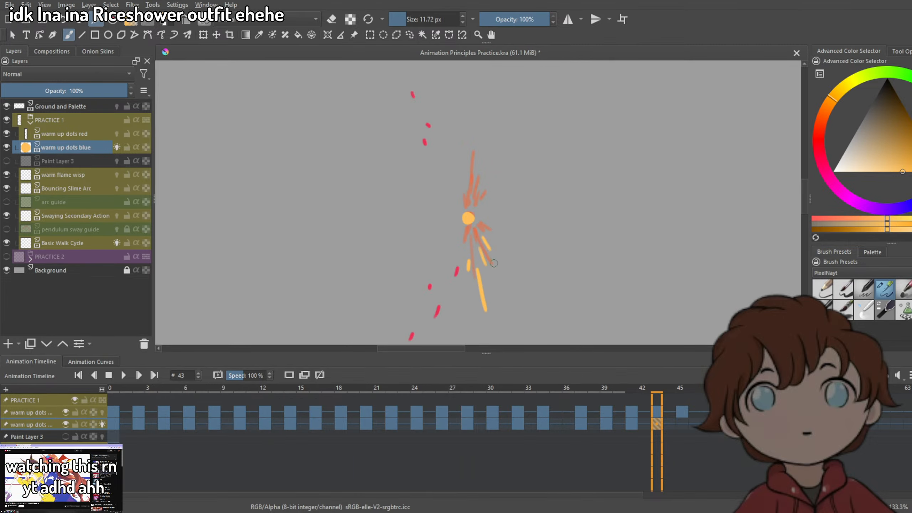
left_click_drag(501, 241, 516, 292)
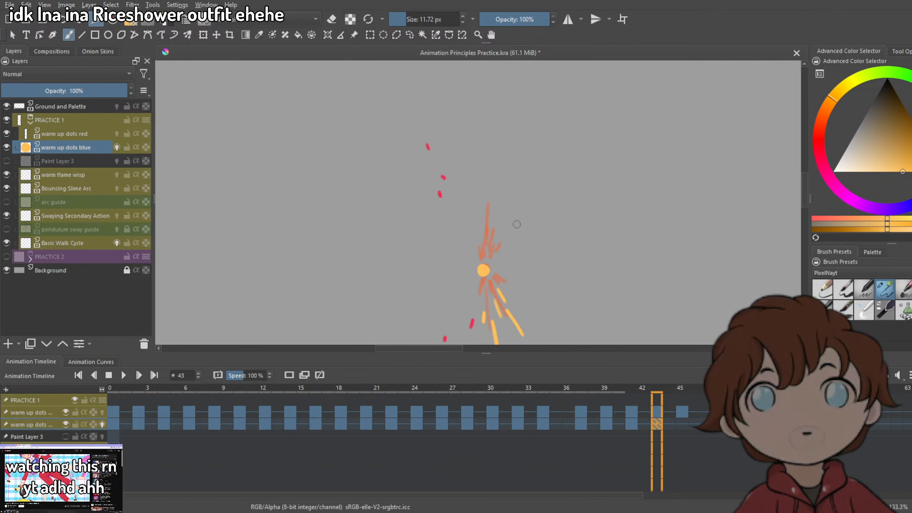
left_click_drag(487, 239, 485, 198)
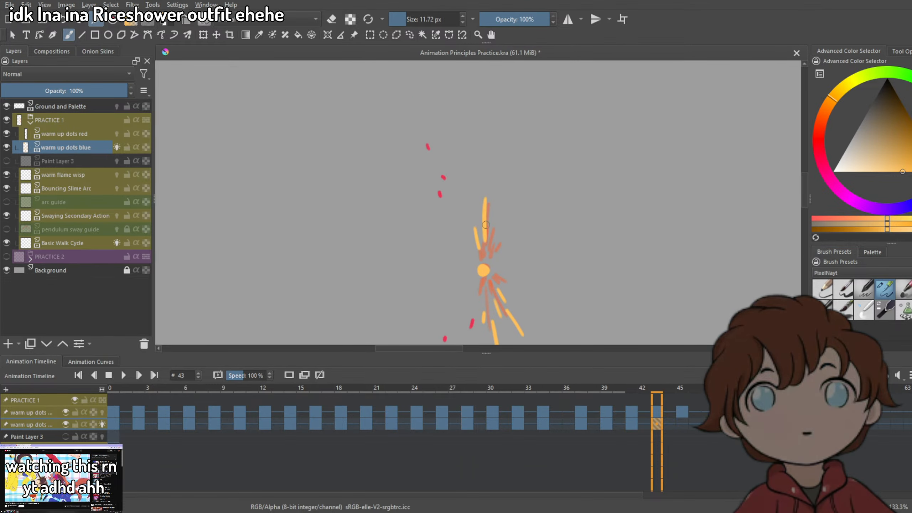
Paint more orange streaks on frame 43, fanning up and to the right above the dot.
scroll(491, 251, "down", 4)
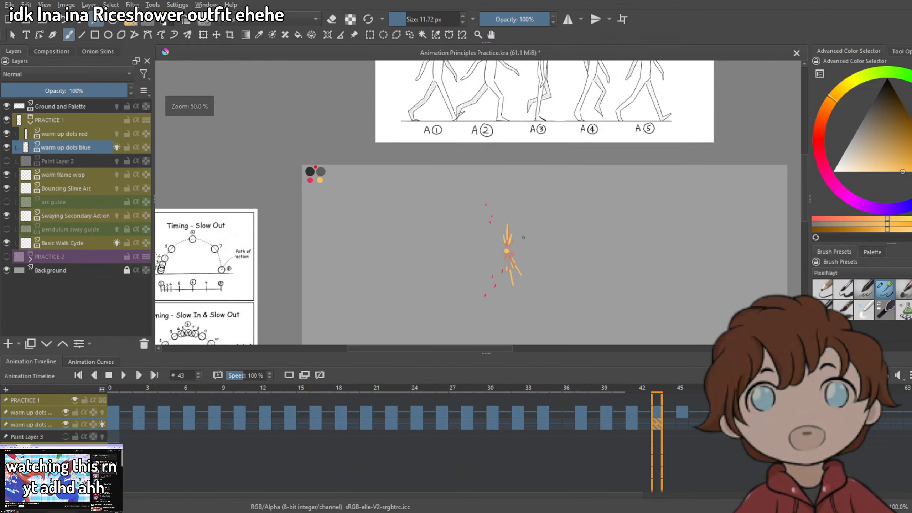
scroll(497, 209, "up", 4)
scroll(497, 209, "down", 3)
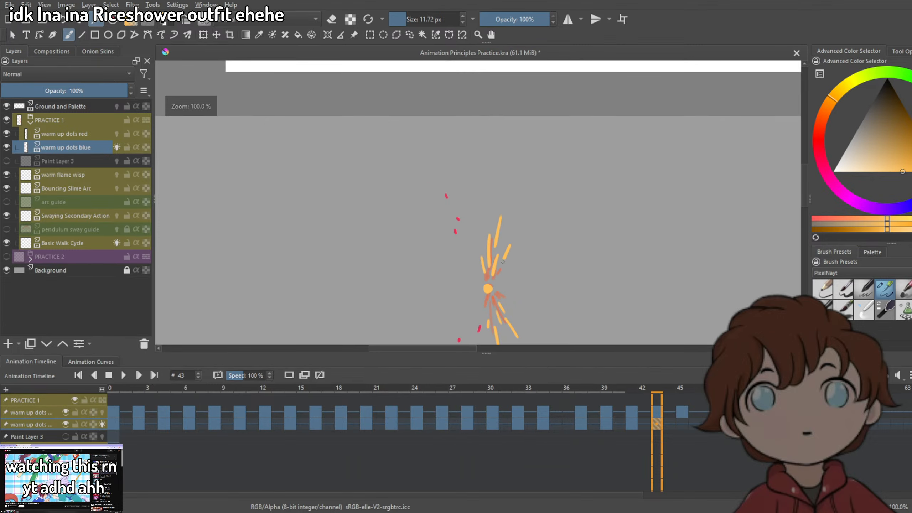
scroll(509, 265, "up", 3)
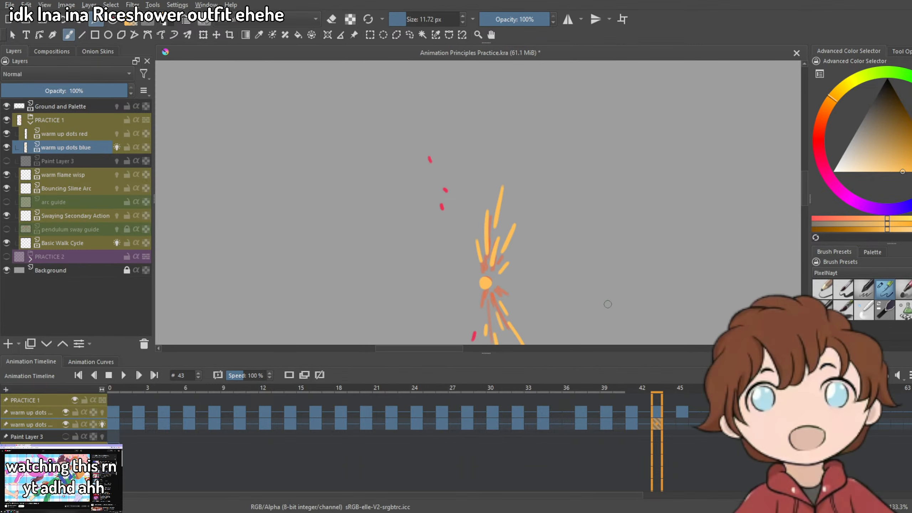
scroll(606, 303, "down", 2)
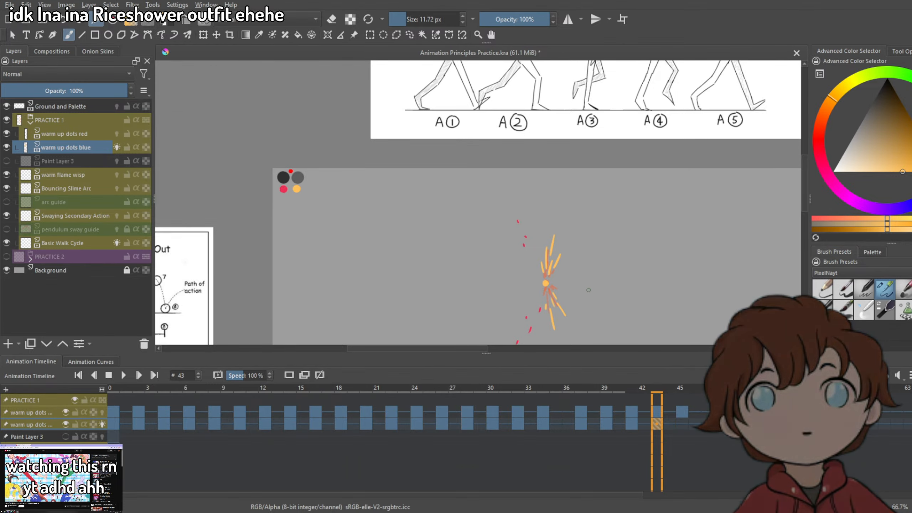
Rework the small orange flecks at the upper right of the frame 43 burst, checking them against the whole burst.
scroll(586, 292, "up", 2)
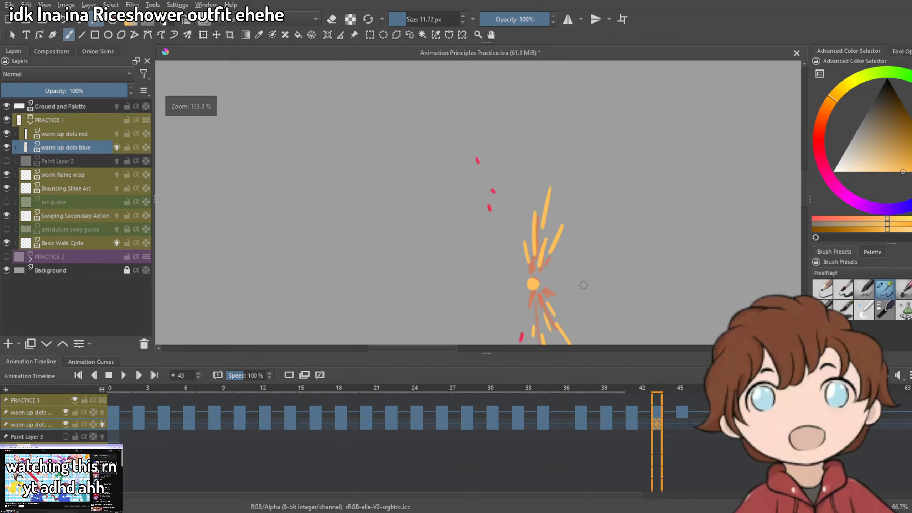
scroll(582, 284, "down", 2)
scroll(575, 273, "up", 4)
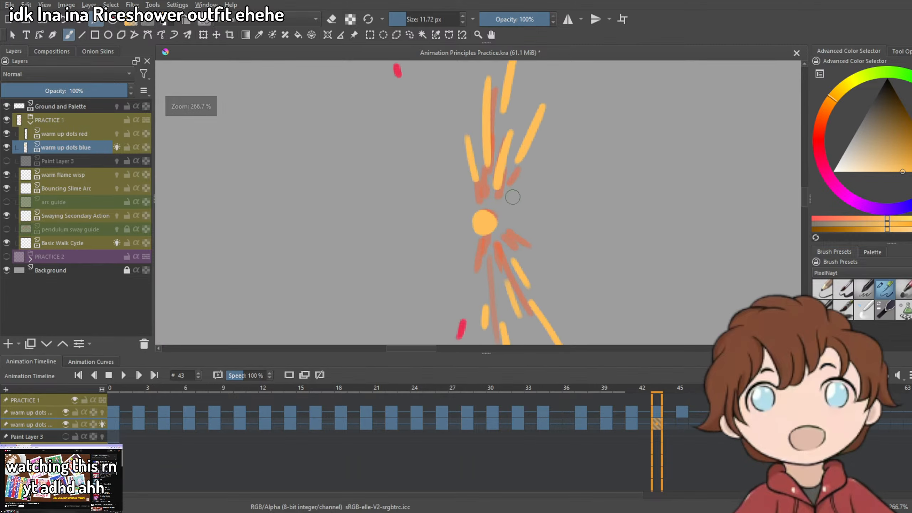
scroll(517, 191, "down", 3)
scroll(539, 169, "down", 1)
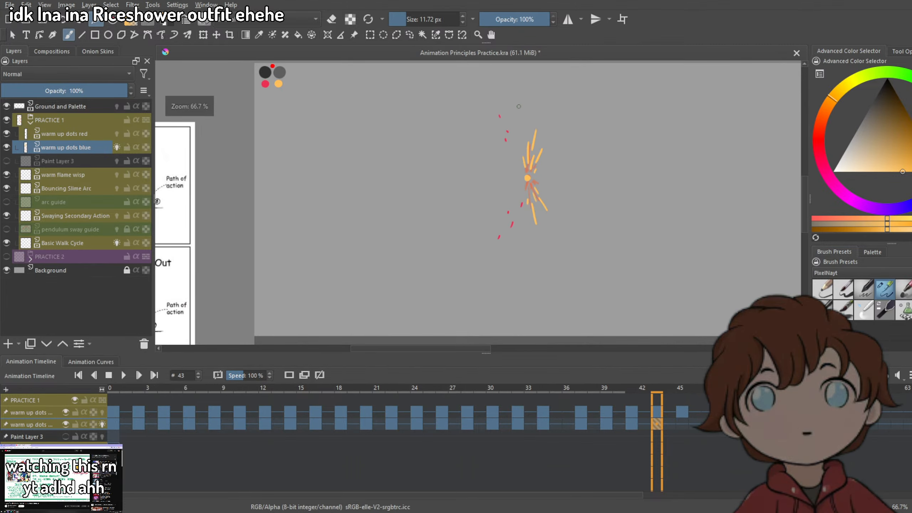
scroll(534, 182, "up", 2)
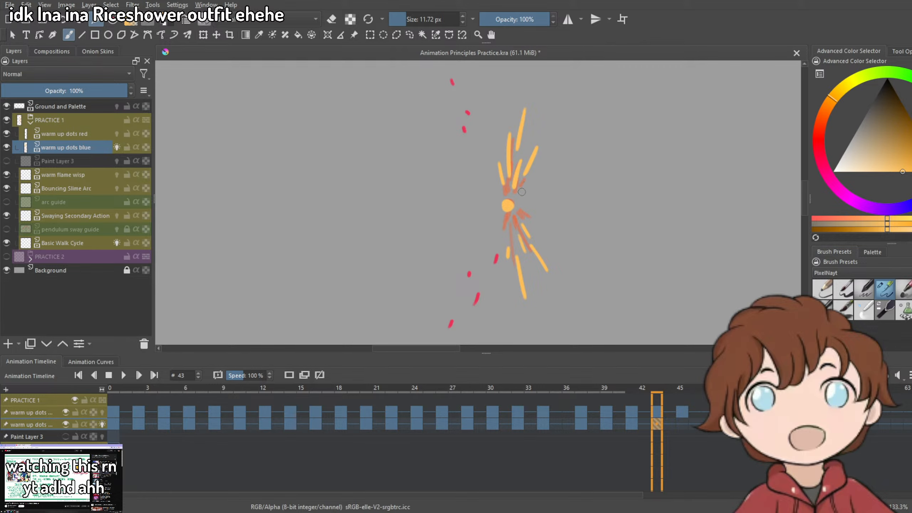
scroll(535, 186, "down", 1)
scroll(535, 180, "up", 2)
scroll(536, 167, "up", 1)
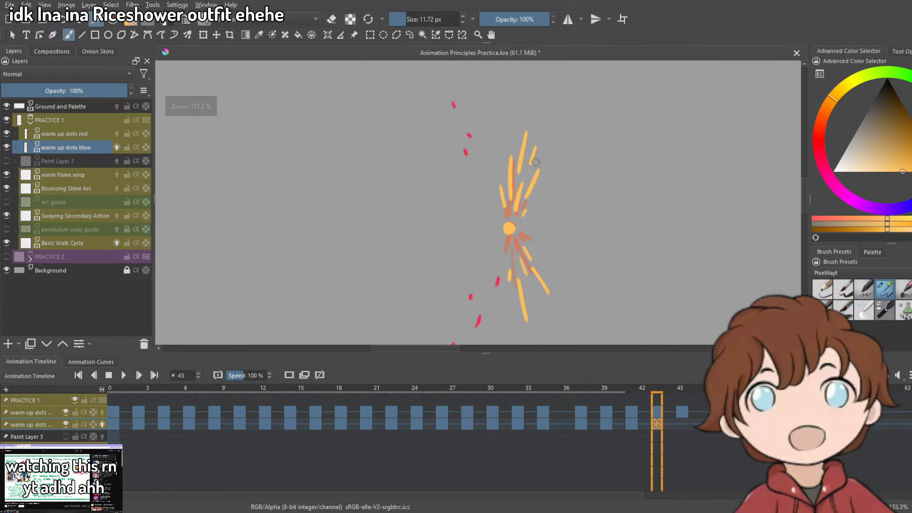
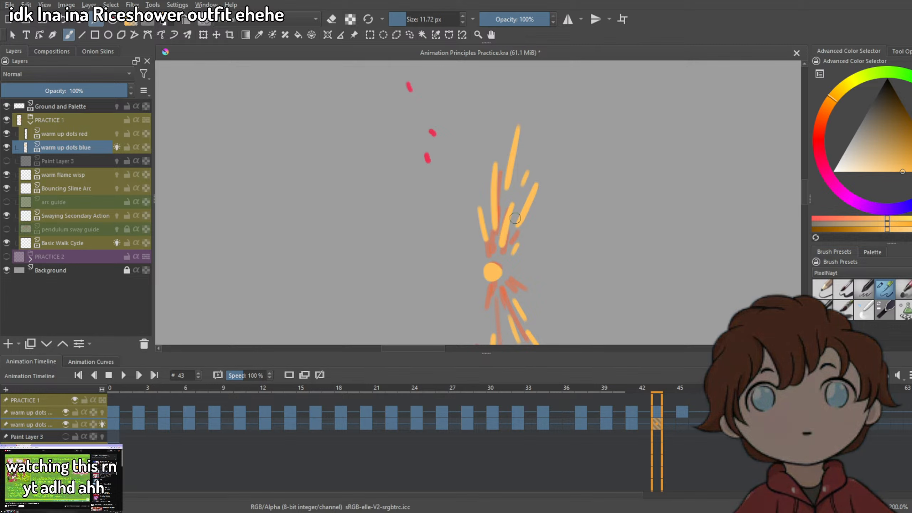
Remove the outermost upper-right fleck on frame 43 and thin the inner upper streak with the eraser.
scroll(520, 158, "down", 1)
scroll(528, 158, "up", 1)
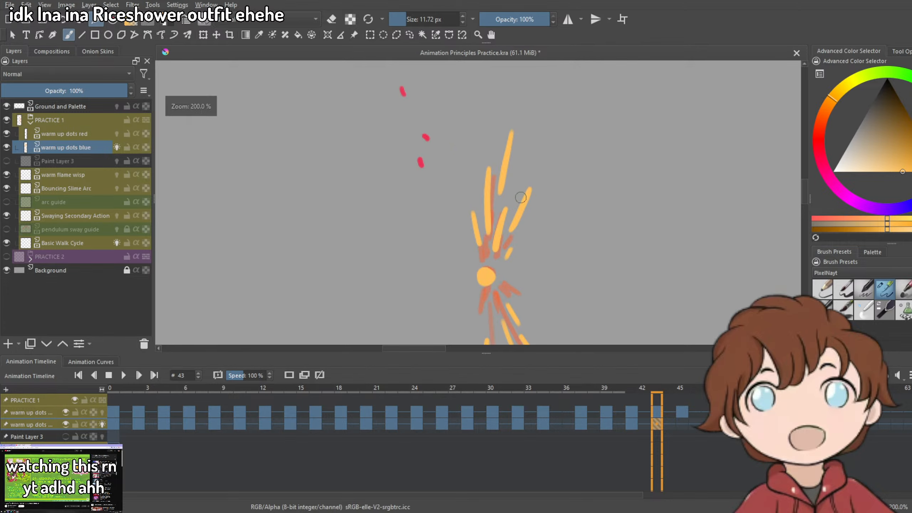
key("e")
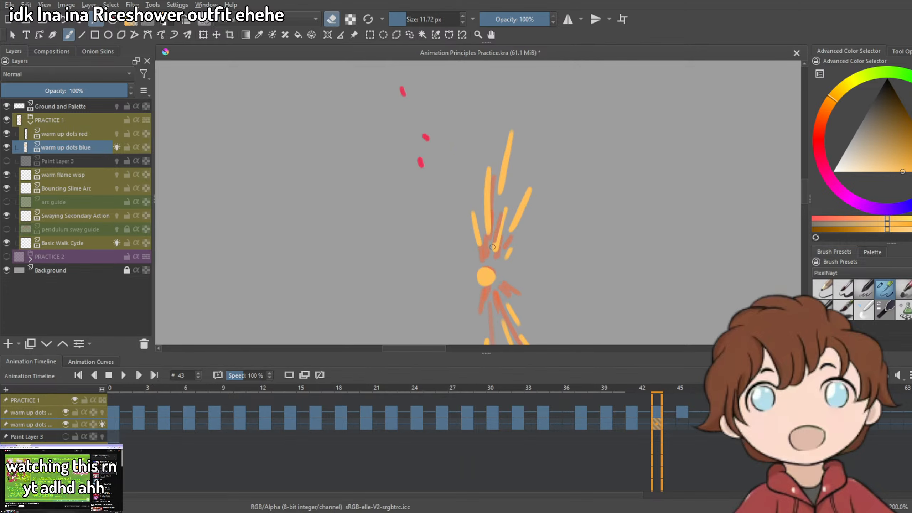
key("e")
scroll(541, 246, "down", 2)
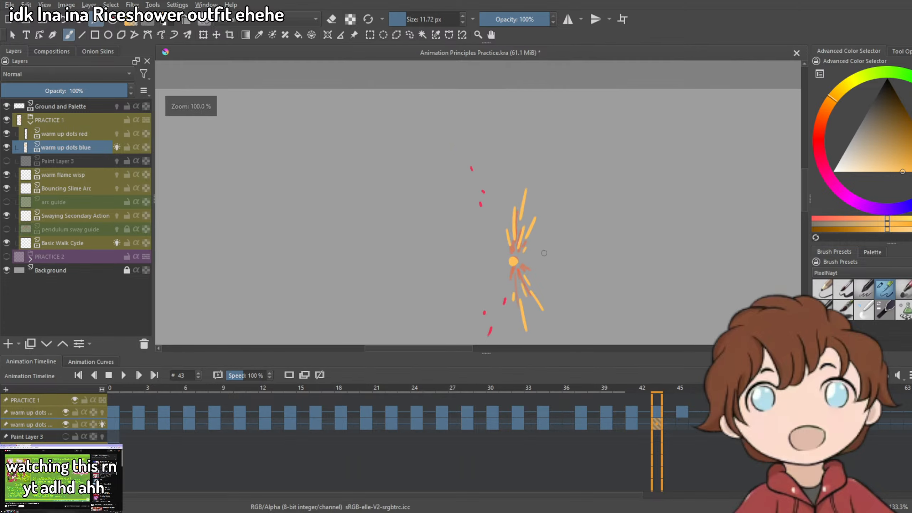
Check the burst at frame 45, then return to frame 43 and erase the inner orange streak above the dot.
left_click(678, 423)
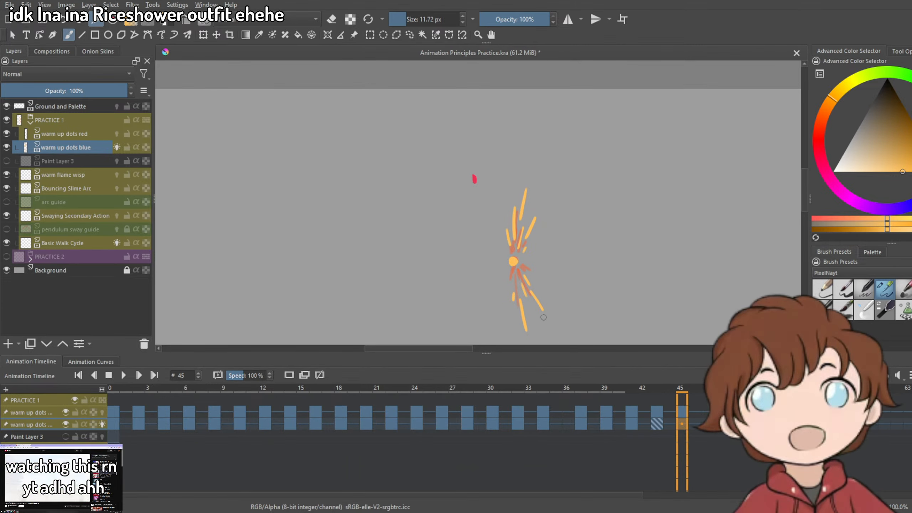
key("e")
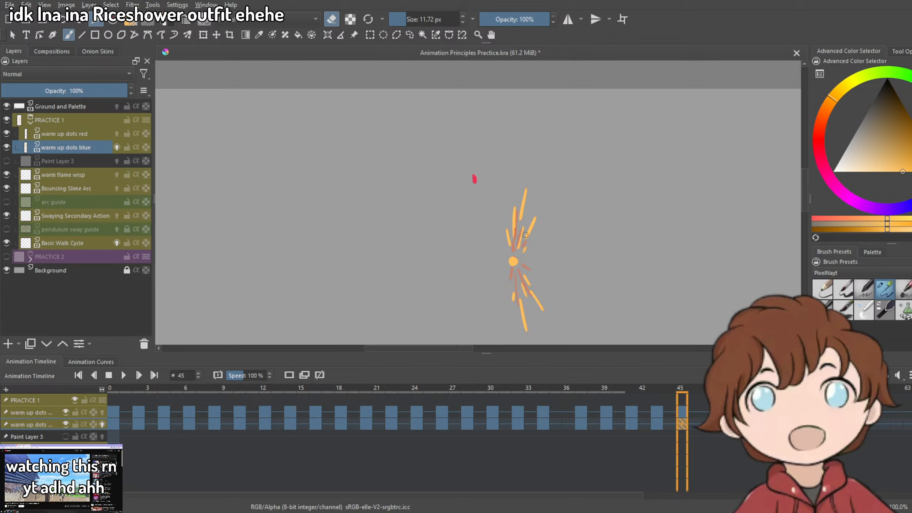
left_click(657, 423)
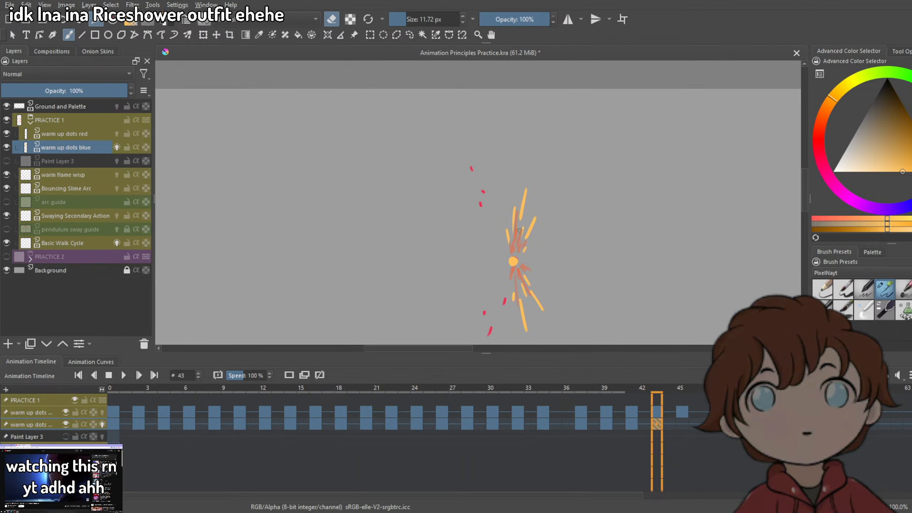
key("e")
scroll(540, 253, "down", 3)
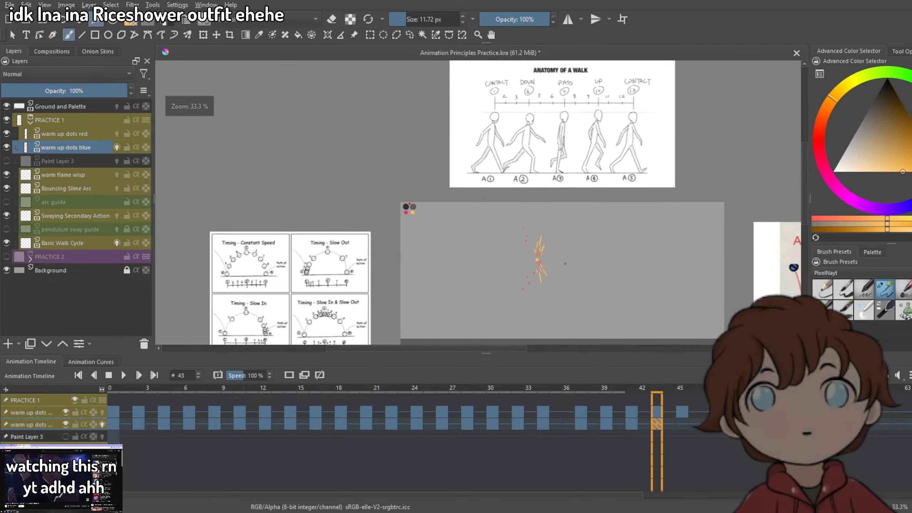
Add a blank keyframe at frame 45 of the warm up dots blue layer and paint an orange dot at the burst's centre.
left_click(679, 428)
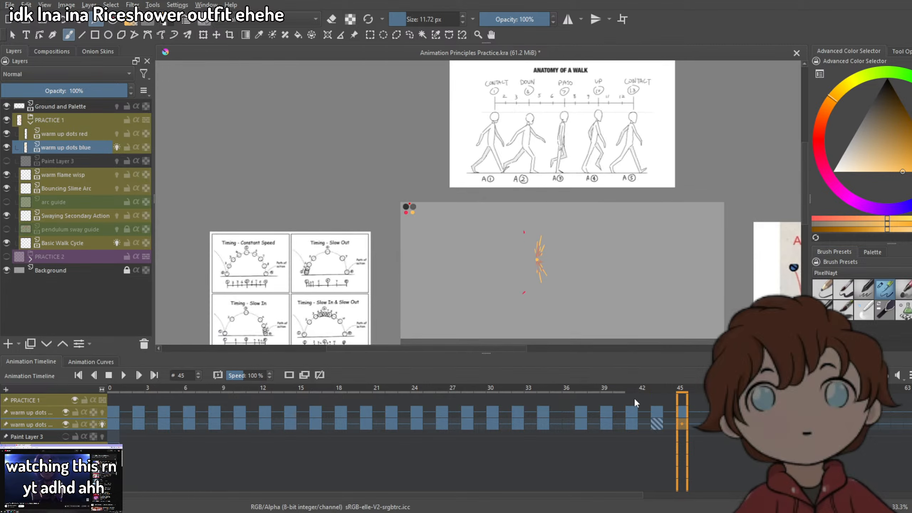
left_click(292, 375)
scroll(538, 260, "up", 7)
mouse_move(527, 256)
left_mouse_down()
mouse_move(530, 268)
mouse_move(520, 259)
left_mouse_up()
scroll(399, 181, "down", 2)
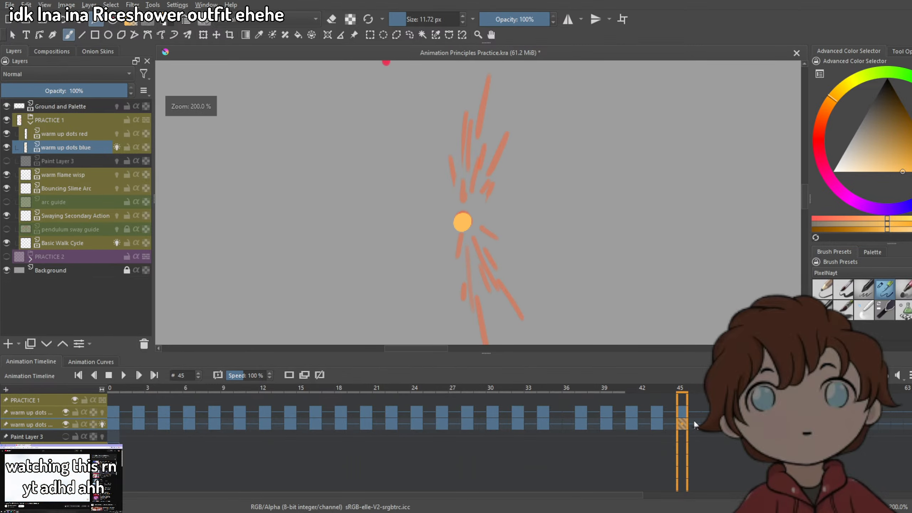
Paint short orange flecks on frame 45 beyond the tips of the ghosted streaks, three above and three below the dot.
scroll(495, 201, "down", 2)
scroll(496, 202, "up", 2)
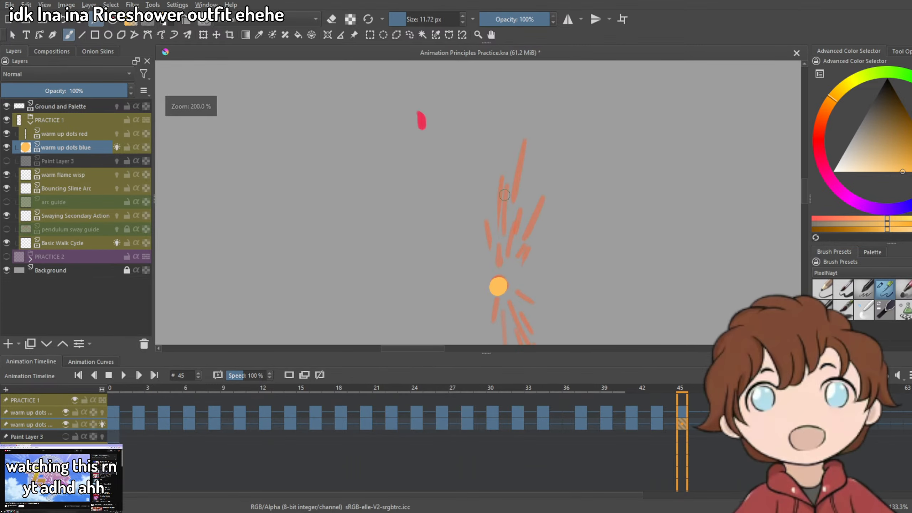
left_click_drag(489, 168, 488, 180)
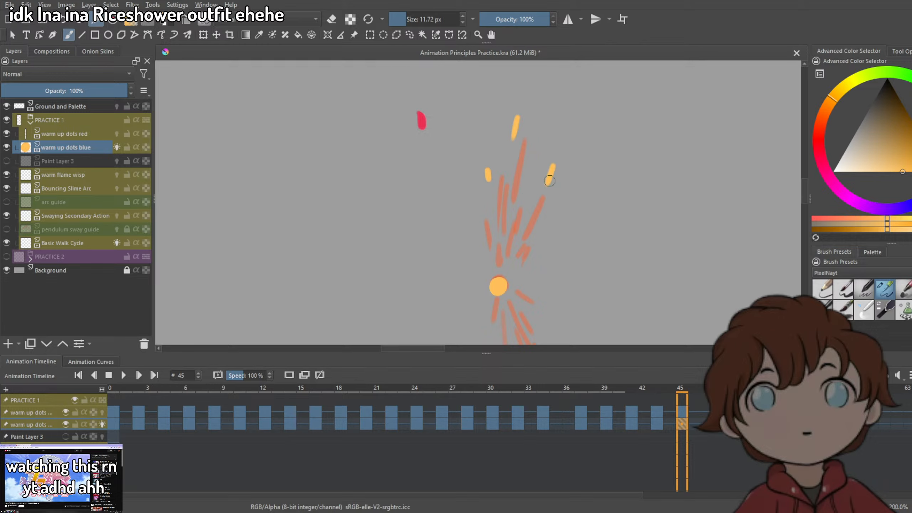
scroll(528, 128, "down", 5)
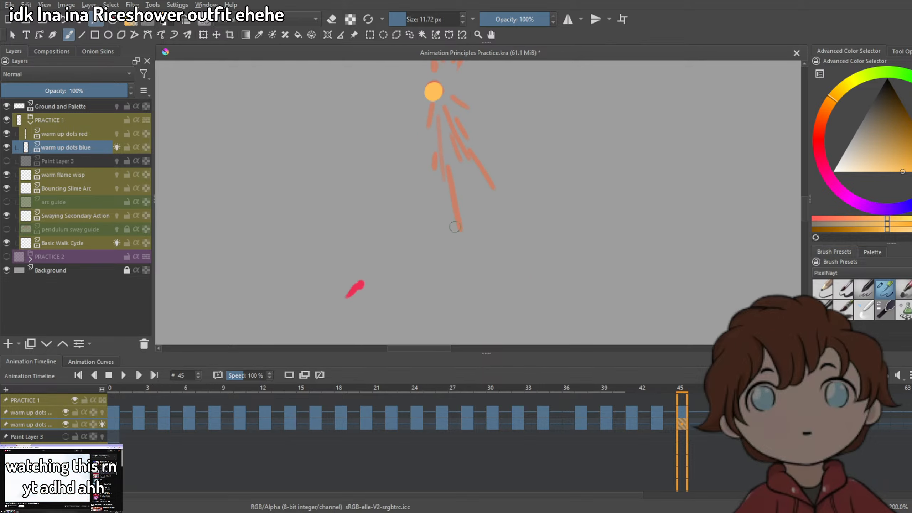
left_click_drag(523, 258, 531, 275)
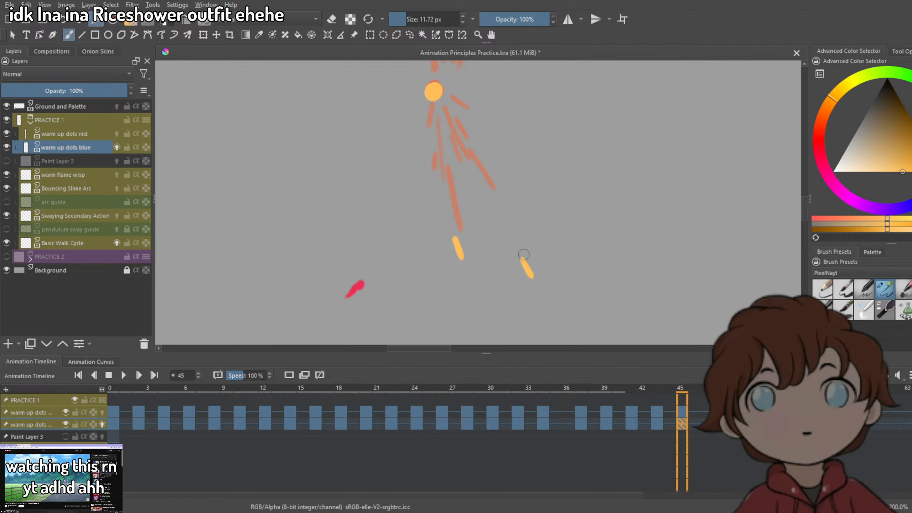
left_click_drag(419, 180, 420, 186)
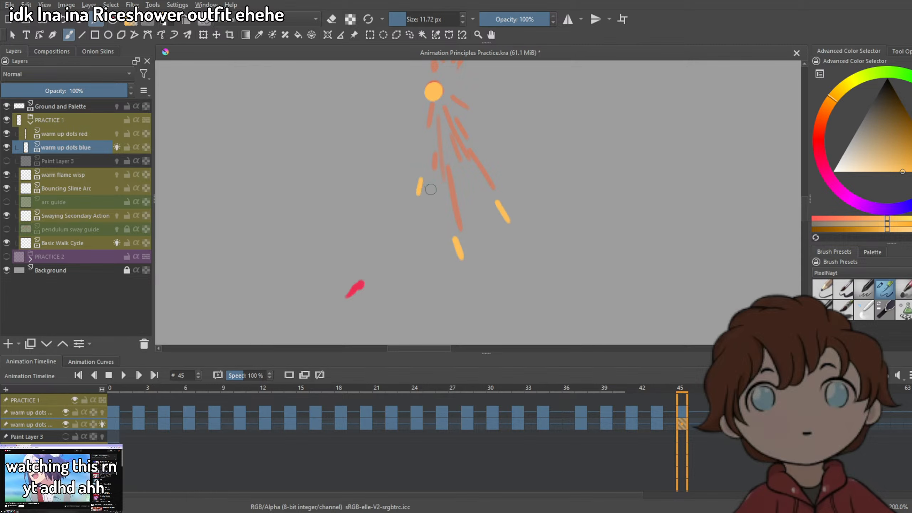
scroll(495, 156, "down", 4)
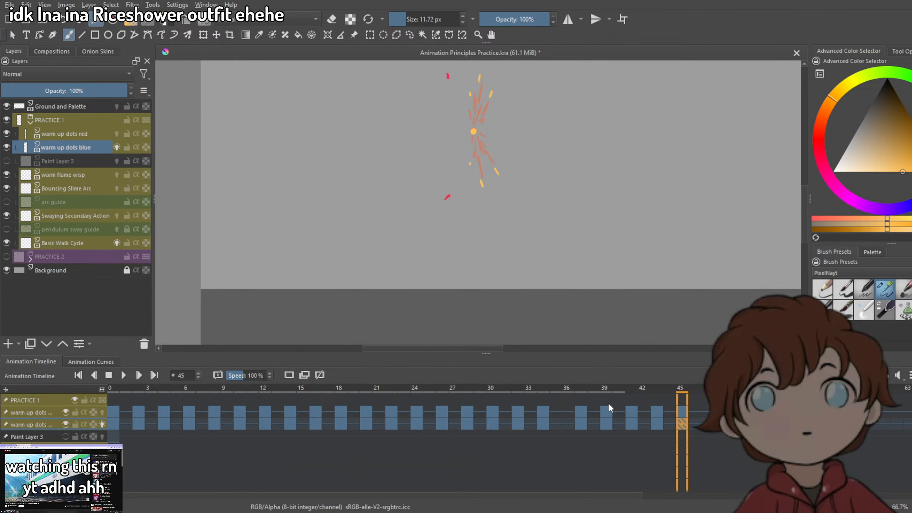
Show the red layer's onion skin, select its frames 0 to 47 and play the animation to review the dots' motion.
left_click(102, 413)
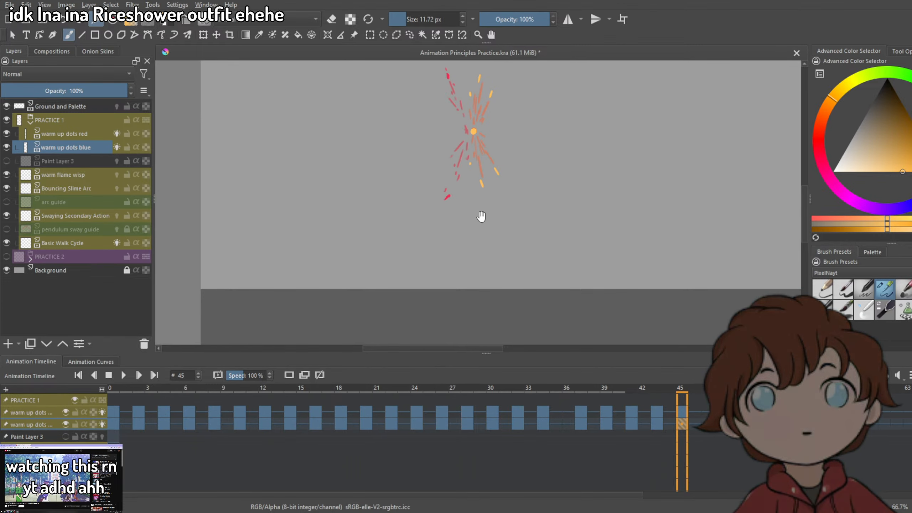
scroll(500, 254, "up", 3)
left_click_drag(114, 387, 84, 426)
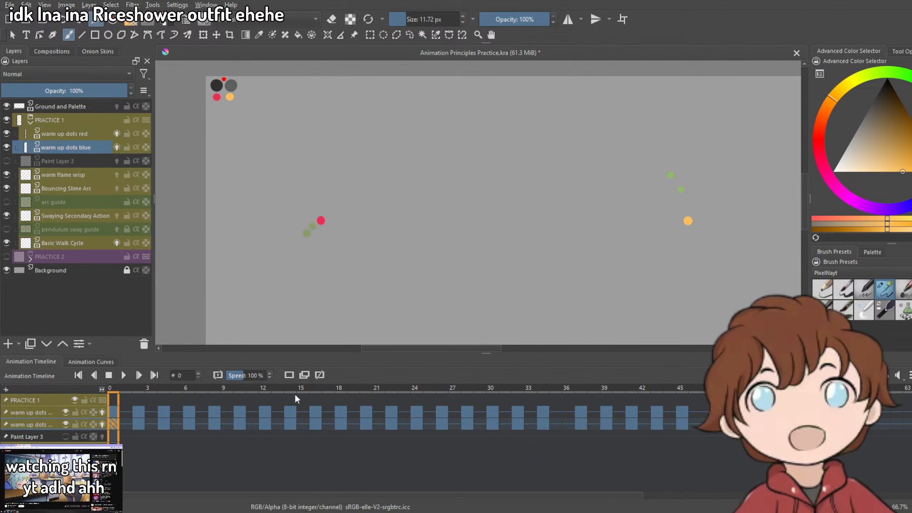
left_click_drag(708, 422, 682, 412)
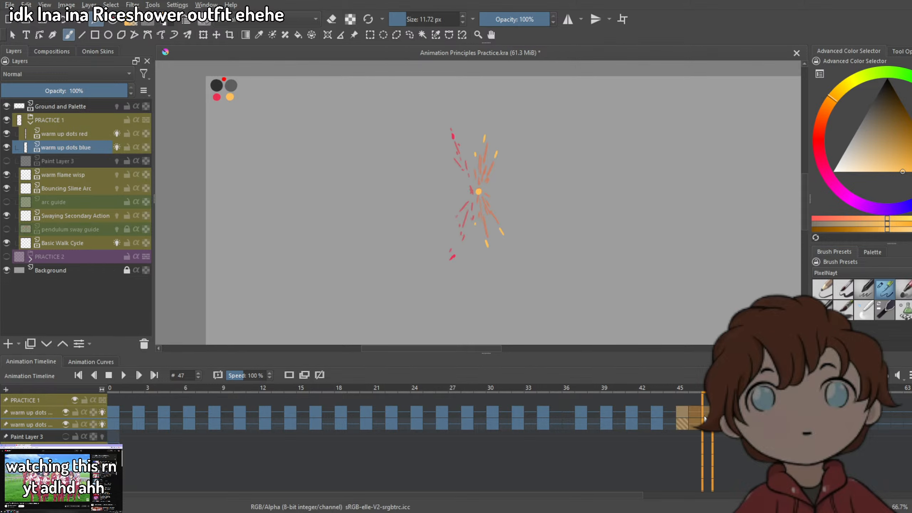
left_click(113, 412)
left_click(707, 413, "shift")
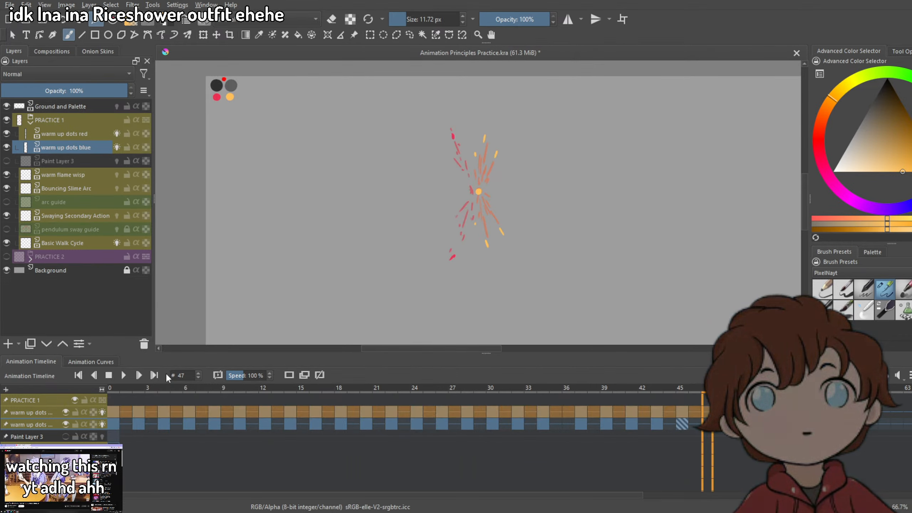
left_click(124, 375)
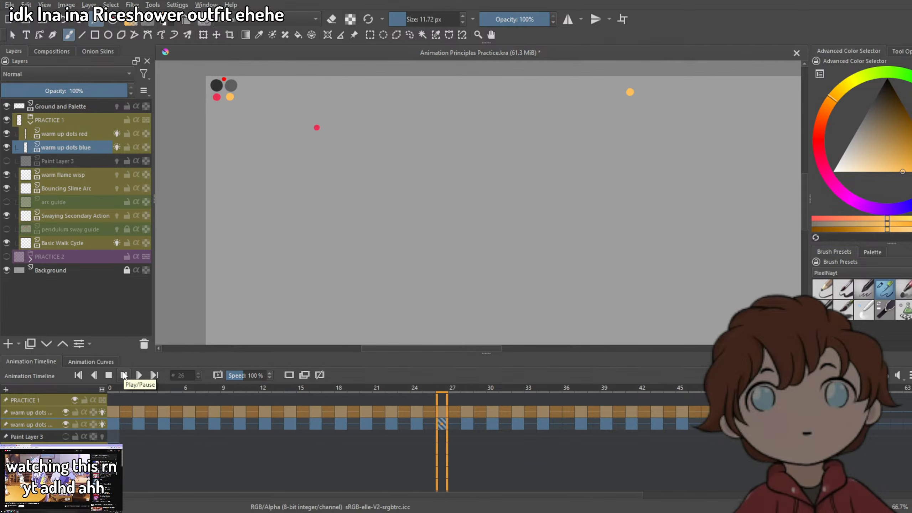
left_click_drag(588, 257, 533, 243)
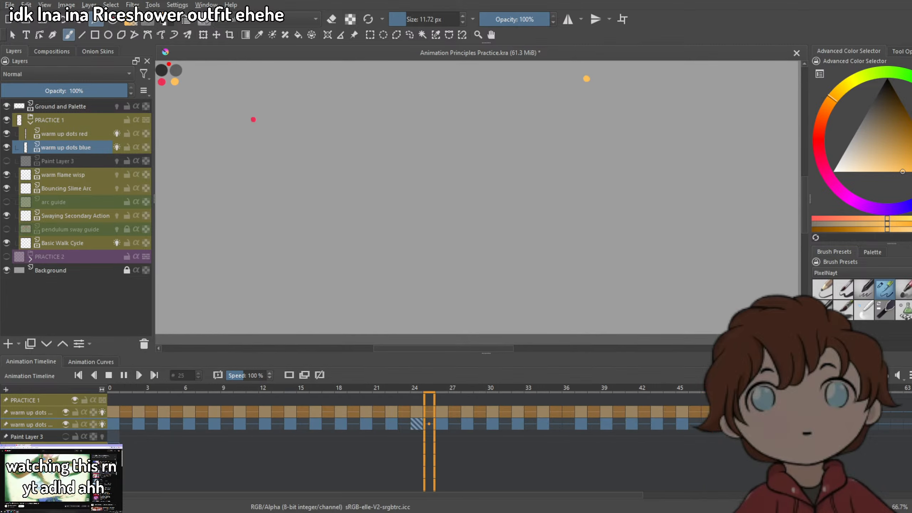
scroll(533, 243, "down", 1)
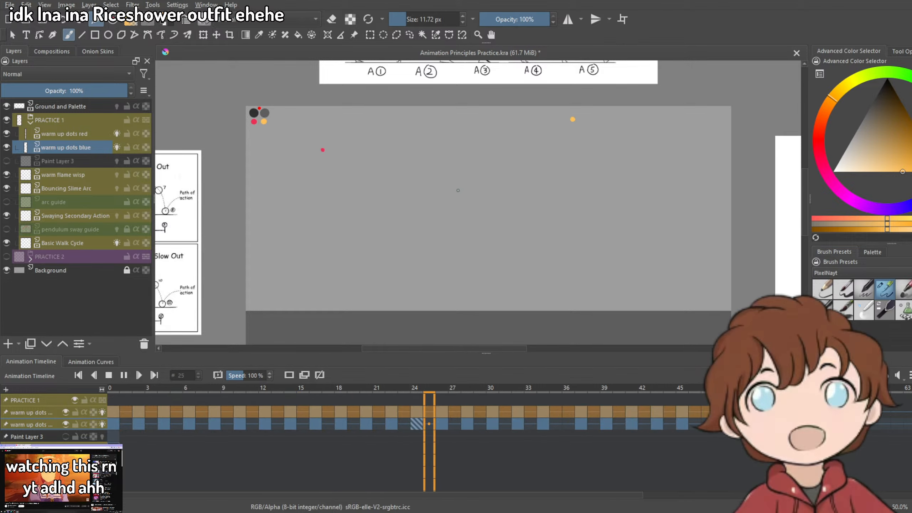
scroll(480, 203, "up", 1)
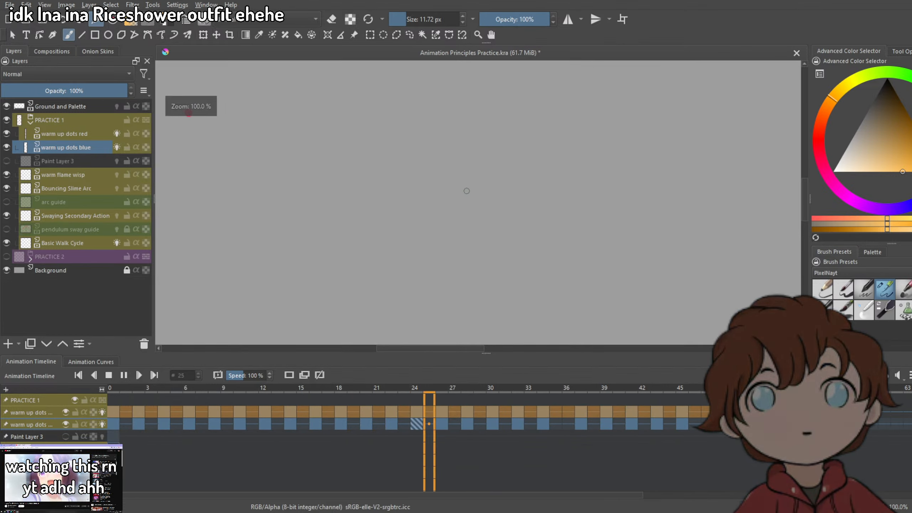
left_click(123, 375)
Inspect the burst at frames 43 and 37, and turn off onion skins for both warm up dots layers.
left_click(632, 422)
left_click(656, 424)
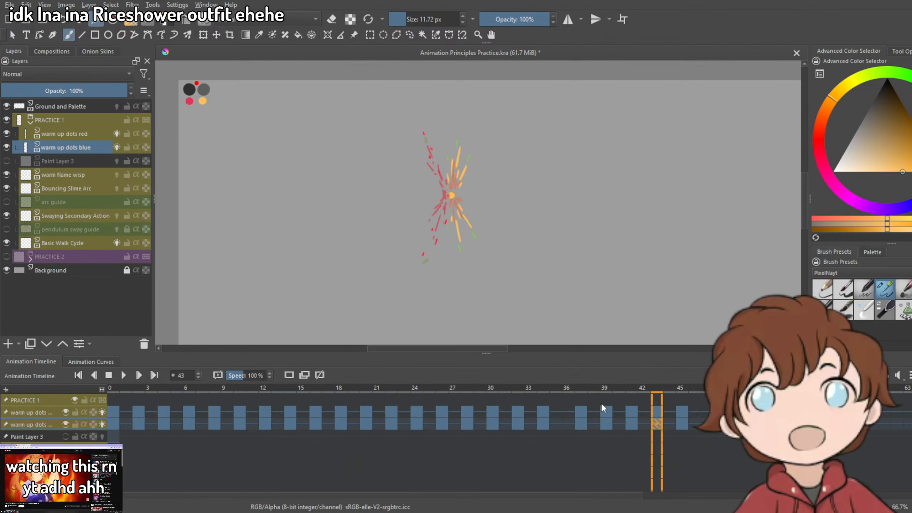
scroll(457, 185, "up", 4)
left_click(581, 423)
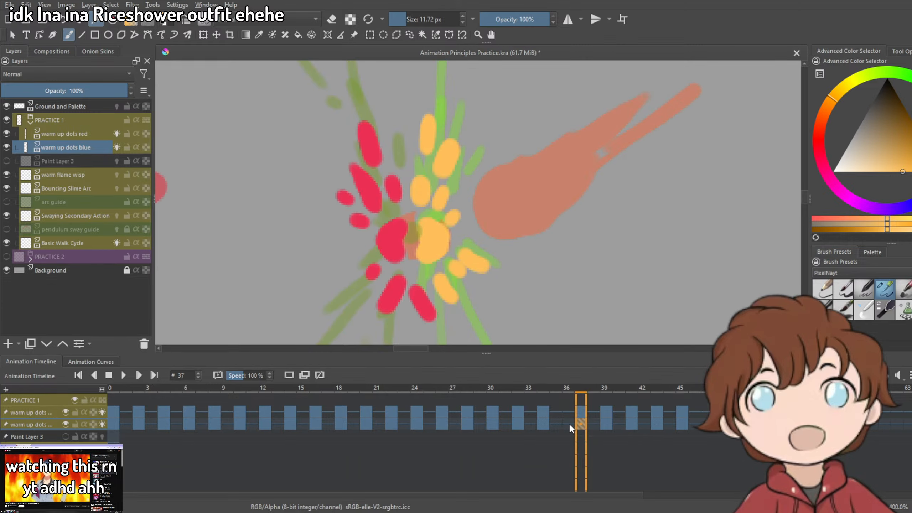
left_click(102, 413)
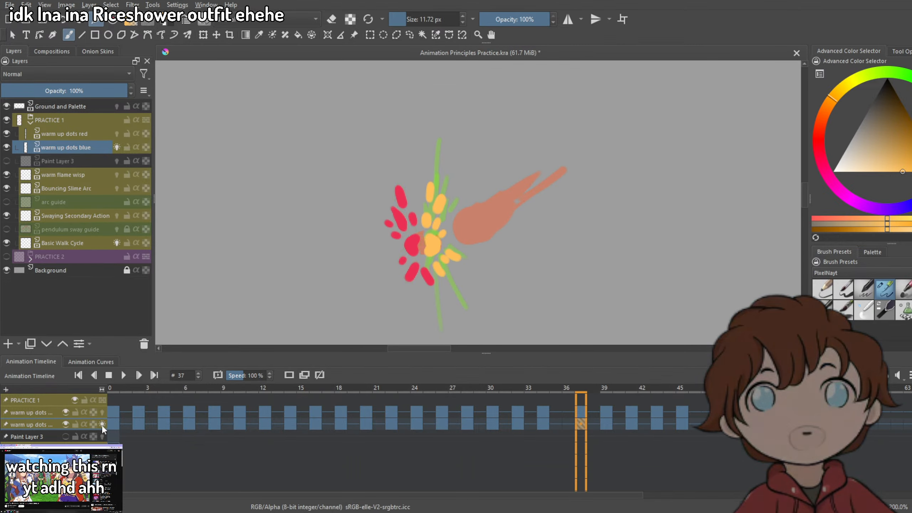
left_click(102, 424)
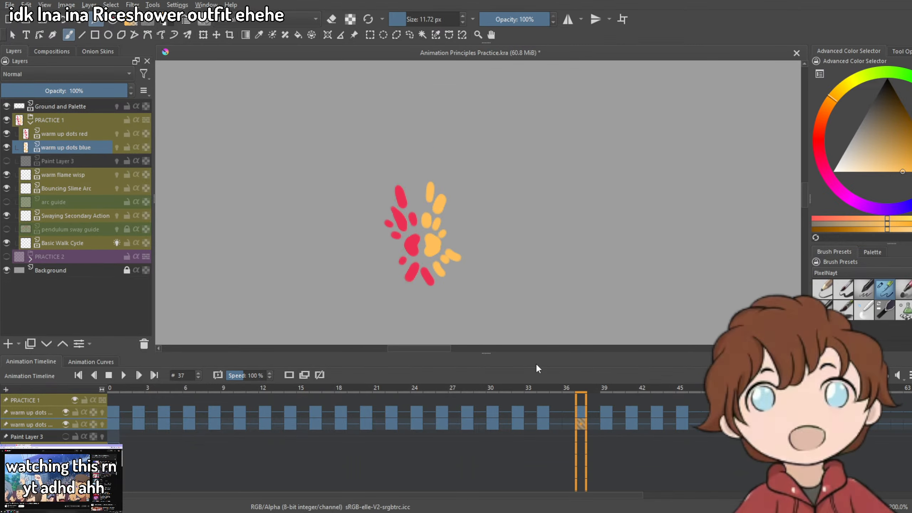
Flip back and forth between frames 37 and 39 to compare the dots and streaks of the burst.
left_click(605, 424)
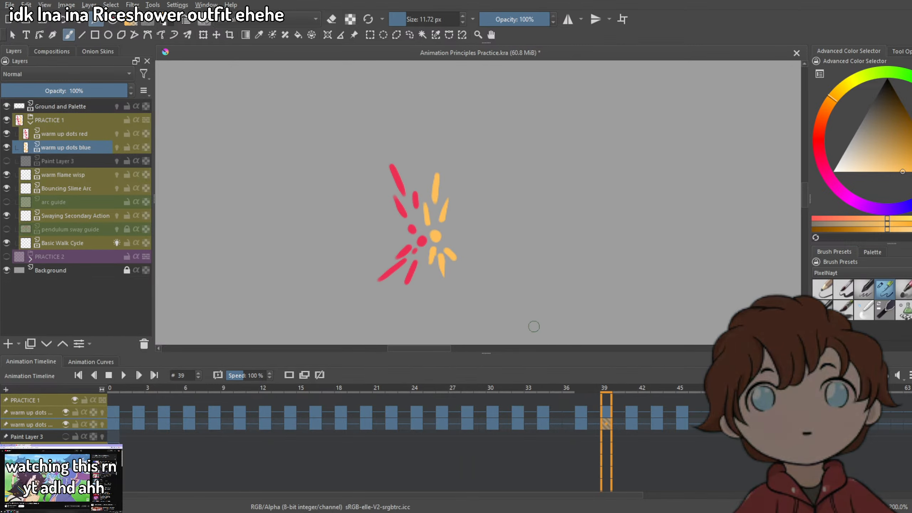
key("e")
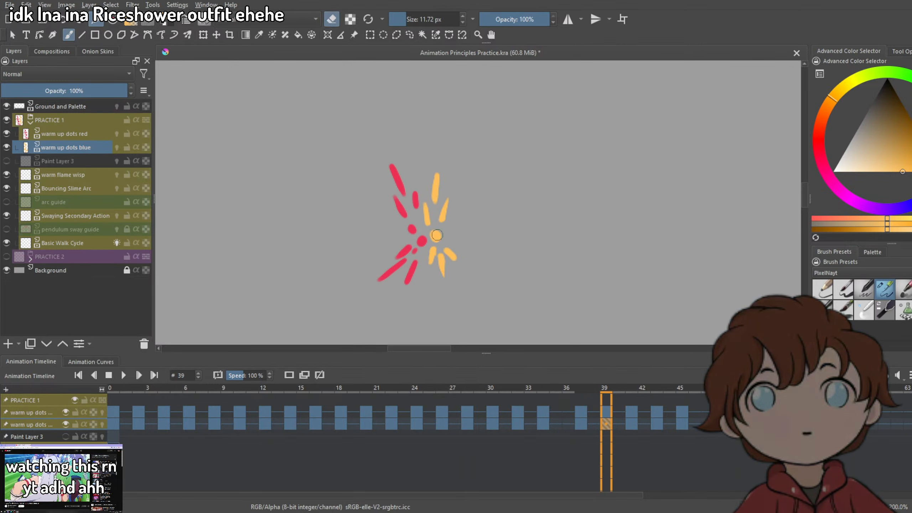
scroll(437, 235, "up", 2)
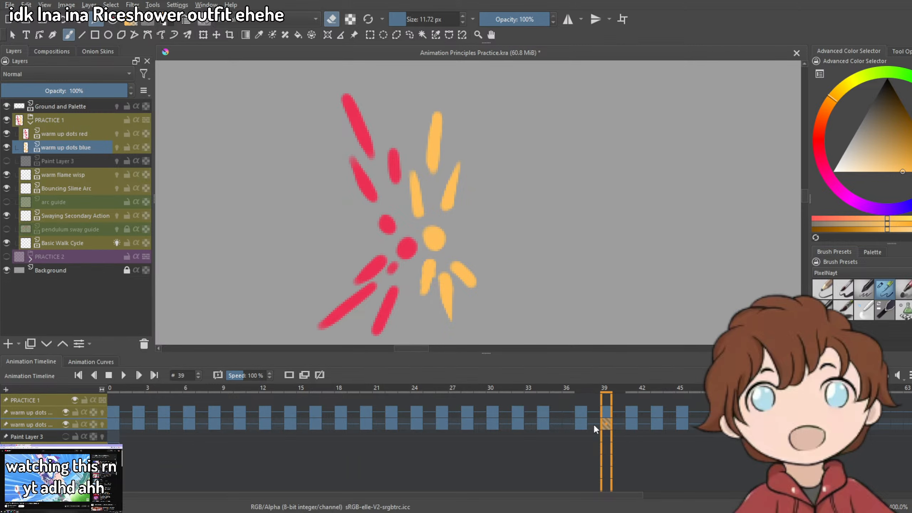
left_click(581, 424)
left_click(608, 426)
left_click(582, 426)
left_click(606, 426)
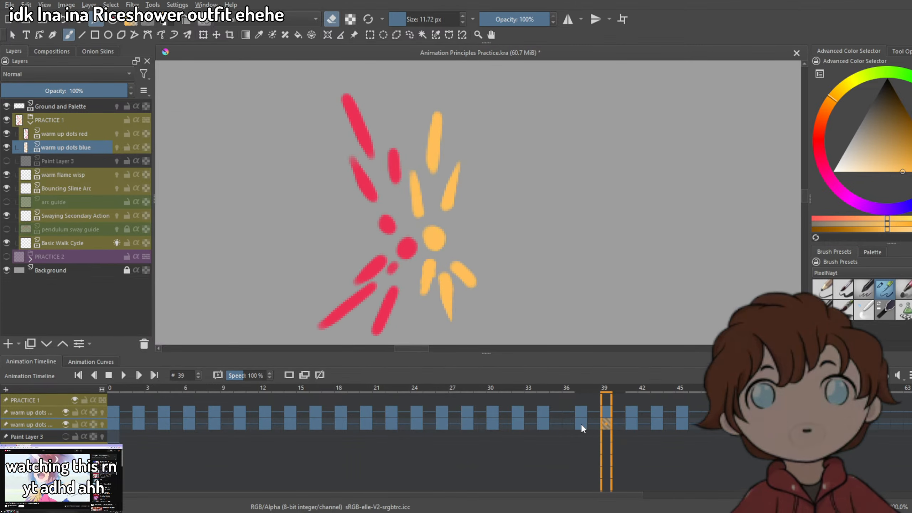
left_click(580, 424)
left_click(606, 425)
left_click(581, 424)
left_click(606, 425)
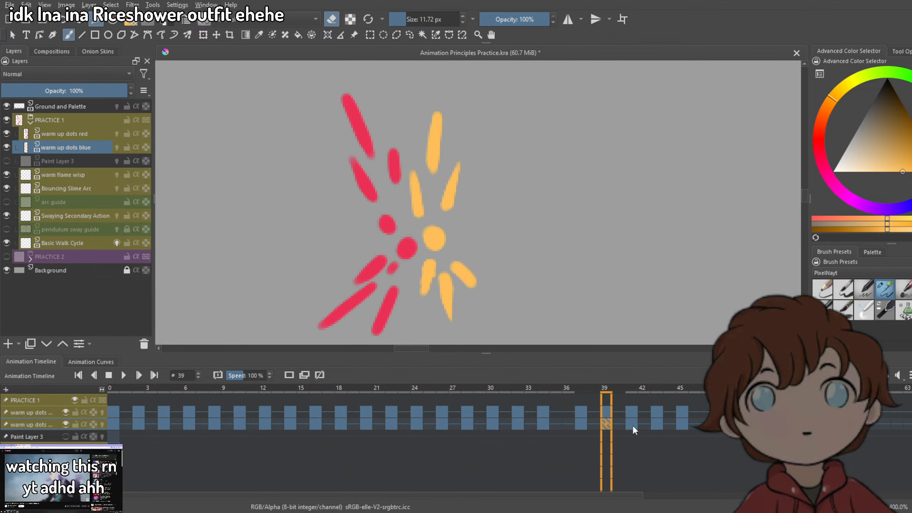
Flip repeatedly through frames 37, 39 and 41 to check how the centre dots and streaks spread.
left_click(633, 425)
left_click(606, 425)
left_click(633, 425)
left_click(607, 426)
left_click(633, 425)
left_click(607, 424)
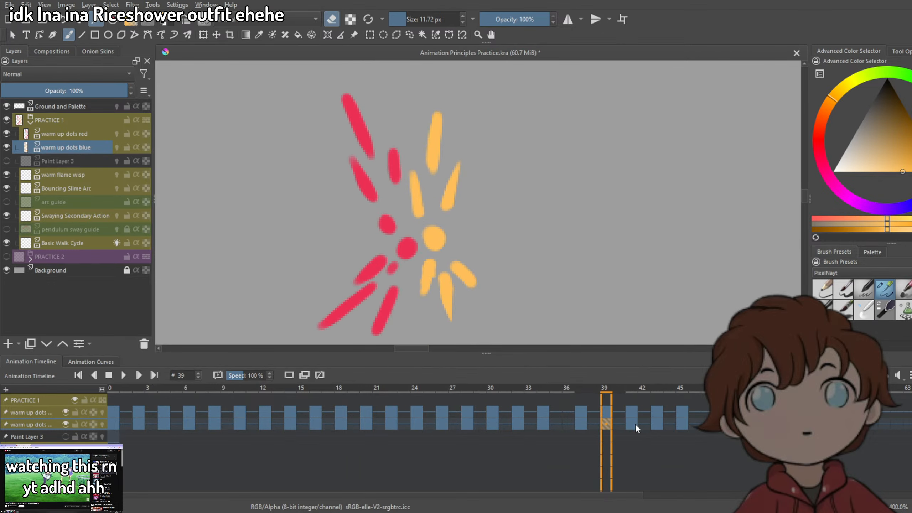
left_click(635, 425)
left_click(583, 425)
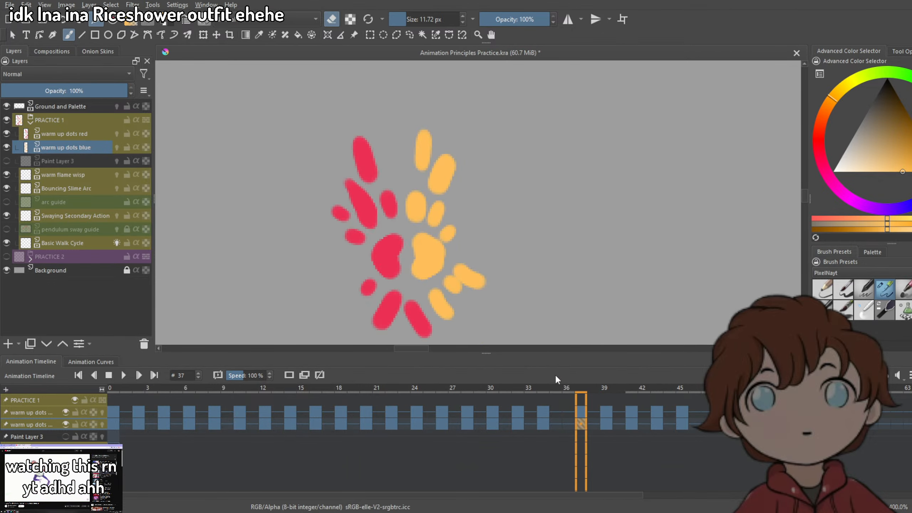
scroll(534, 323, "down", 2)
scroll(497, 288, "up", 2)
left_click_drag(471, 292, 476, 223)
key("e")
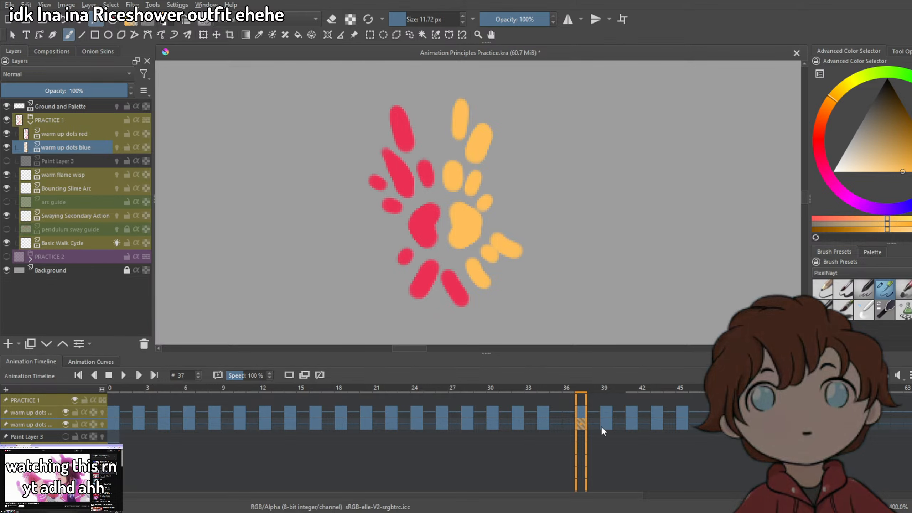
left_click(604, 426)
left_click(631, 426)
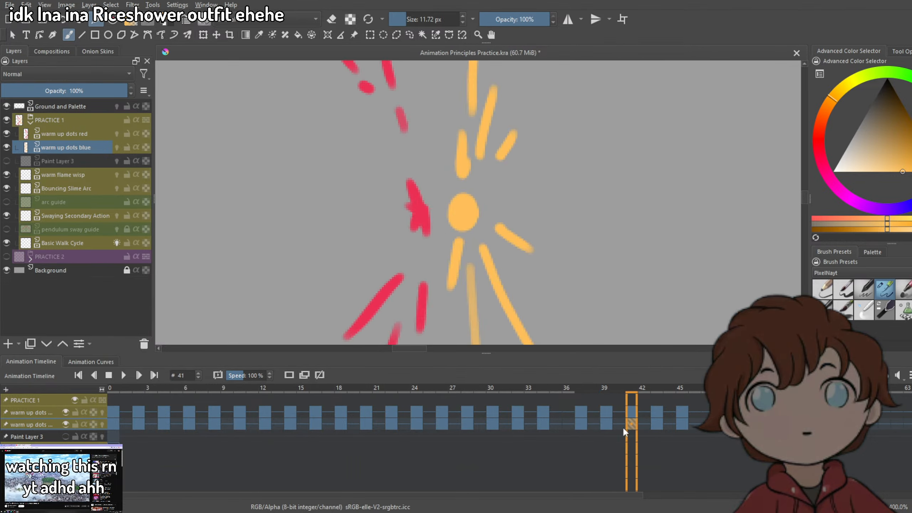
left_click(605, 426)
left_click(631, 426)
left_click(604, 427)
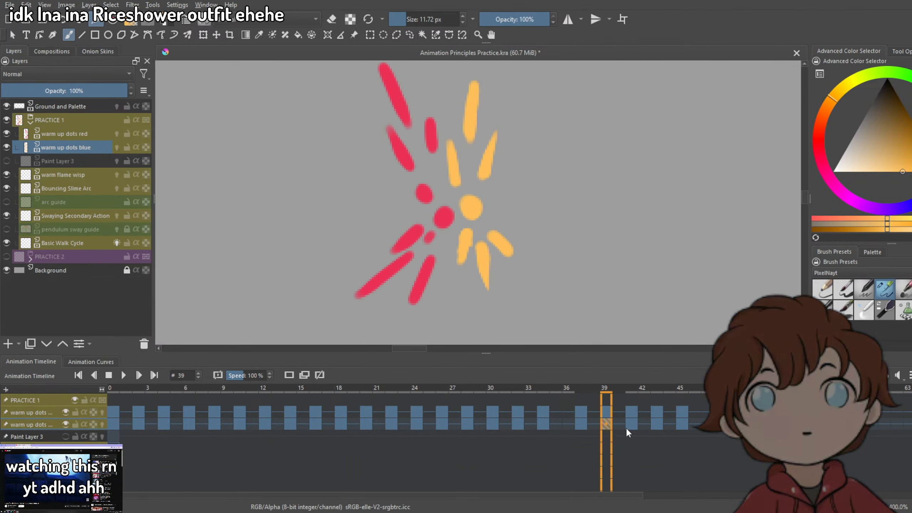
left_click(576, 424)
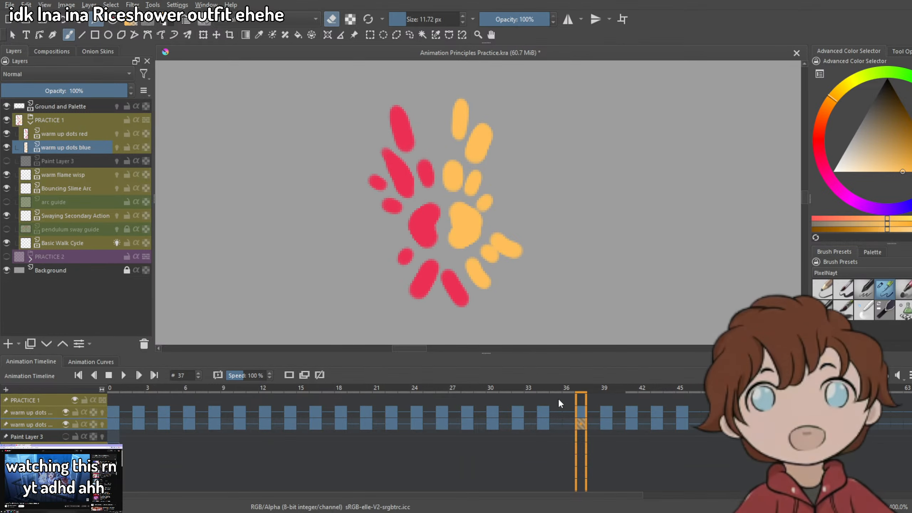
left_click(609, 425)
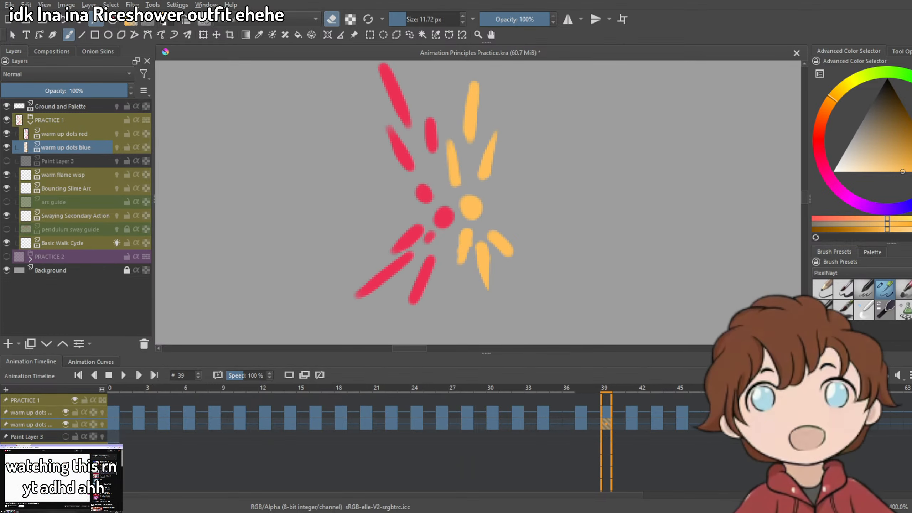
Carve the right side of the orange centre dot on frame 39 into a crescent with the eraser.
key("ctrl+z")
key("e")
mouse_move(480, 210)
left_mouse_down()
mouse_move(466, 199)
mouse_move(469, 217)
mouse_move(469, 195)
left_mouse_up()
key("ctrl+z")
key("e")
key("e")
key("e")
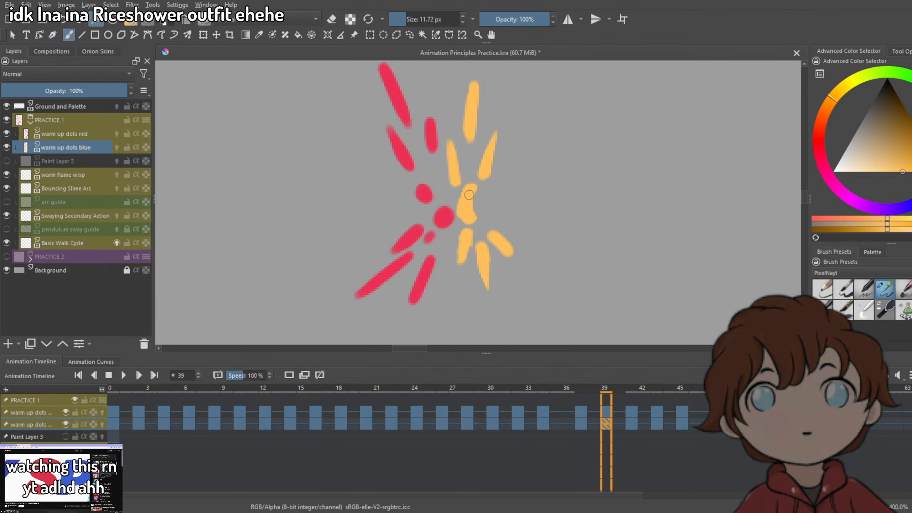
Erase a notch from the right side of the orange centre dot on frame 41.
key("period")
key("period")
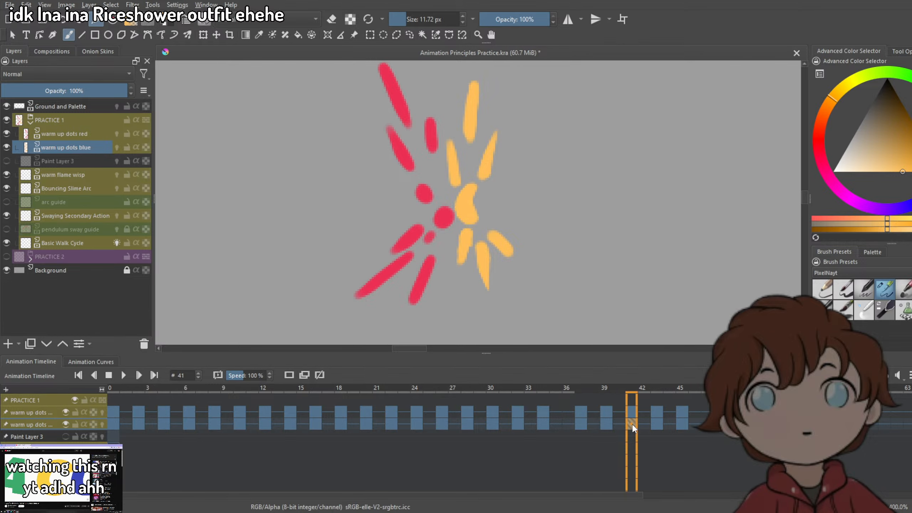
key("e")
left_click_drag(477, 212, 470, 216)
key("e")
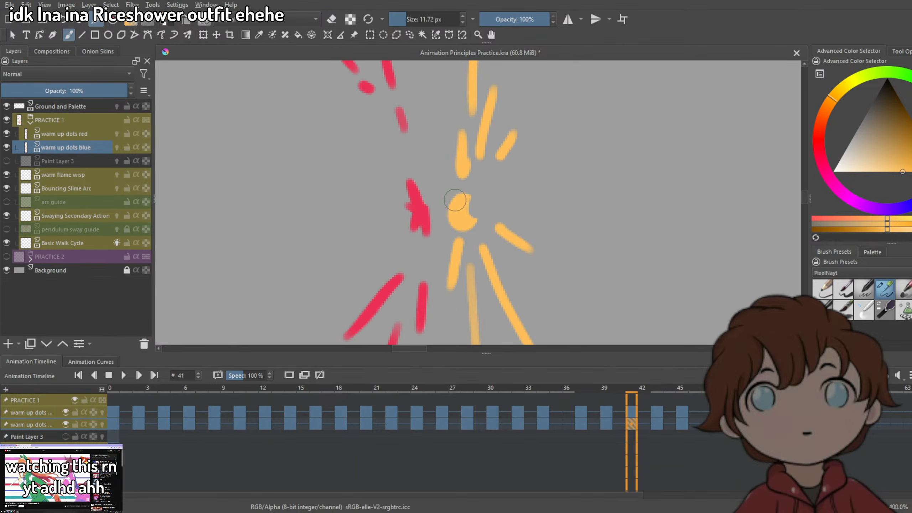
Erase a small notch from the right side of the orange centre dot on frame 43.
left_click(658, 422)
key("e")
left_click_drag(485, 218, 474, 215)
key("e")
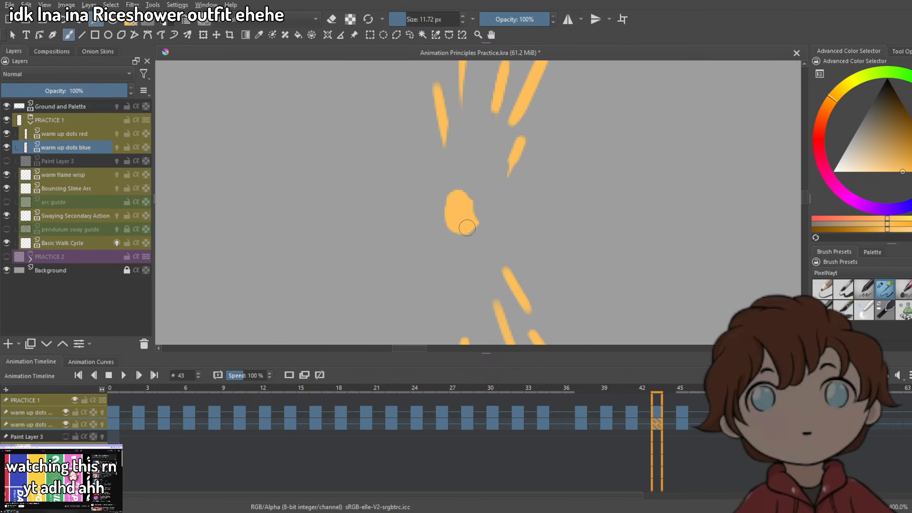
Go through frames 37, 39, 41, 43 and 45 in turn to check how the burst spreads and dissipates.
left_click(679, 421)
scroll(531, 261, "down", 1)
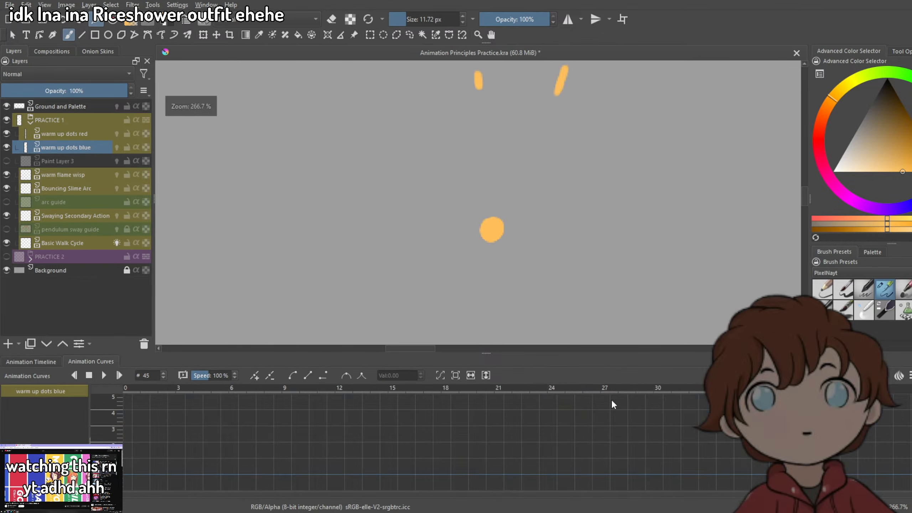
left_click(43, 361)
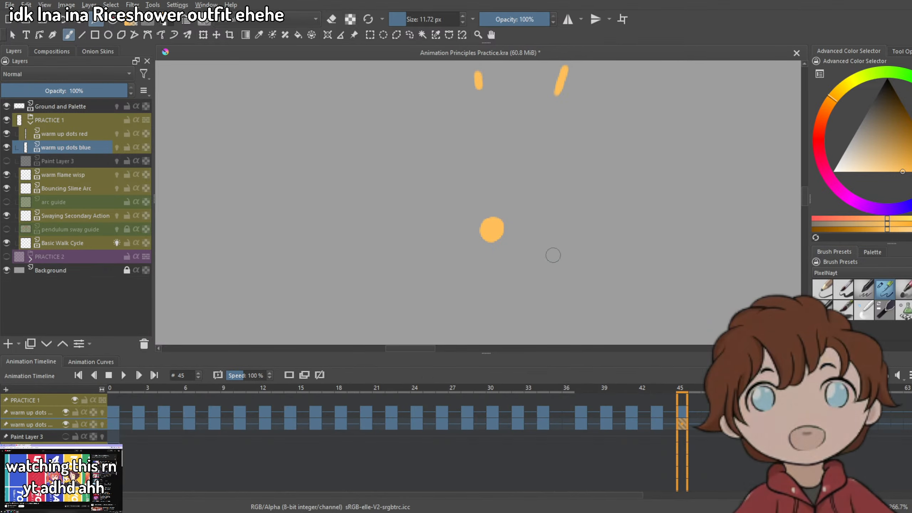
mouse_move(583, 388)
left_mouse_down()
mouse_move(625, 393)
mouse_move(581, 387)
left_mouse_up()
scroll(492, 223, "up", 2)
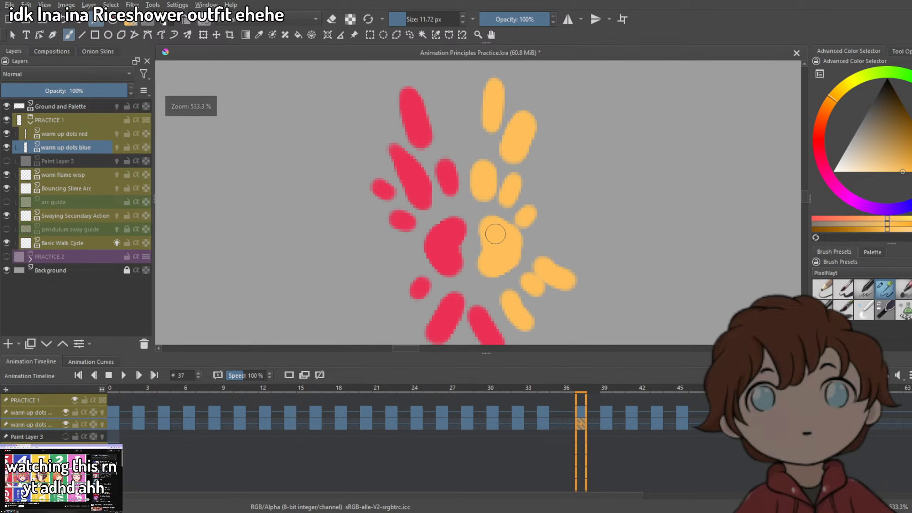
scroll(496, 249, "down", 4)
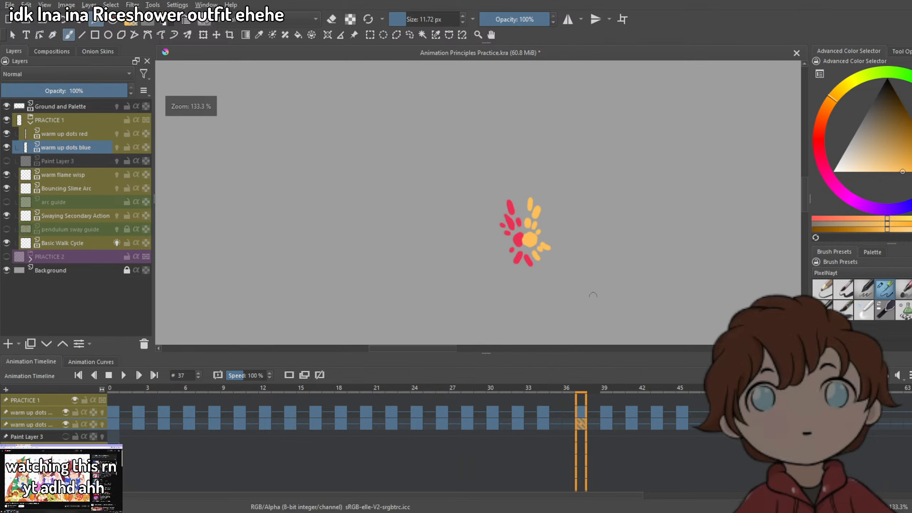
left_click(606, 425)
left_click(631, 424)
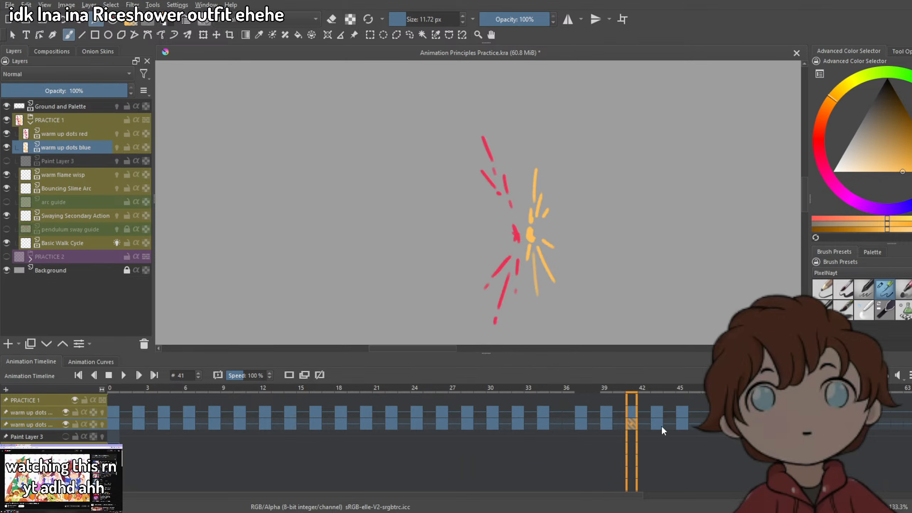
left_click(663, 426)
left_click(680, 427)
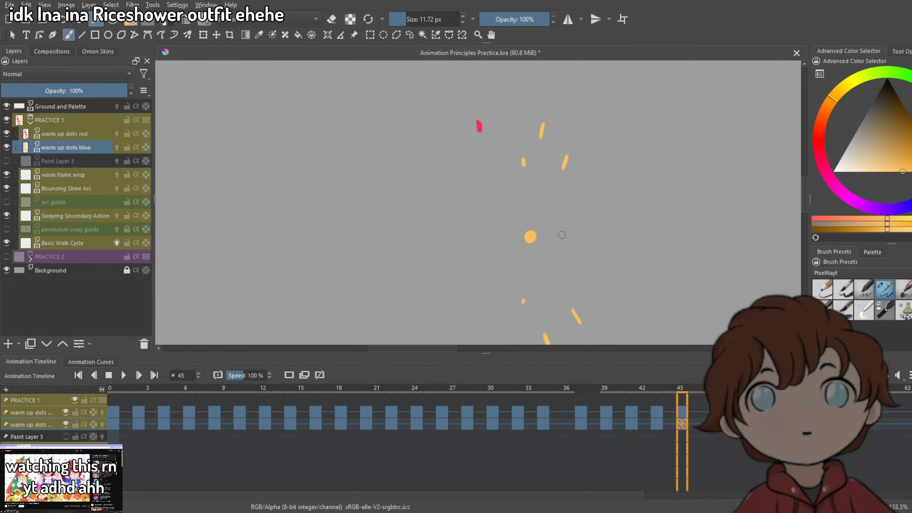
key("minus")
key("minus")
Play back frames 0 to 47 to review the full motion of both dots and their burst.
left_click(112, 390)
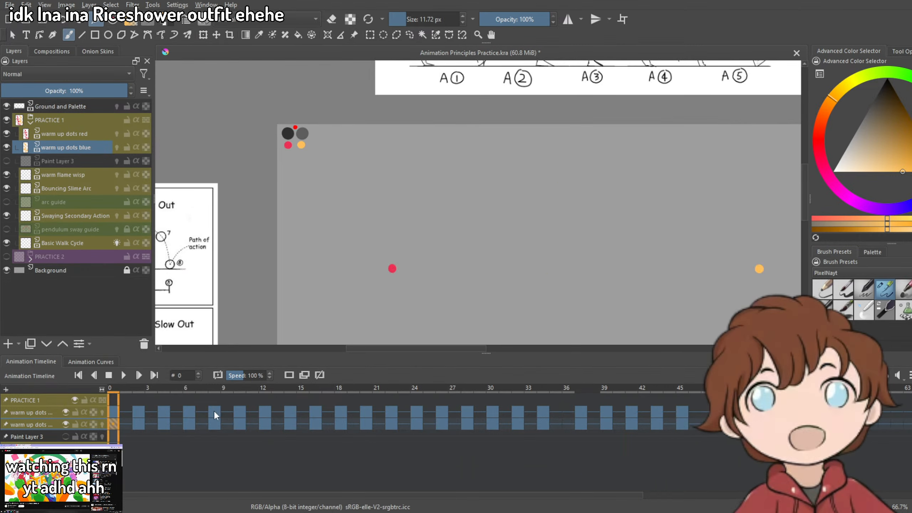
left_click(708, 414)
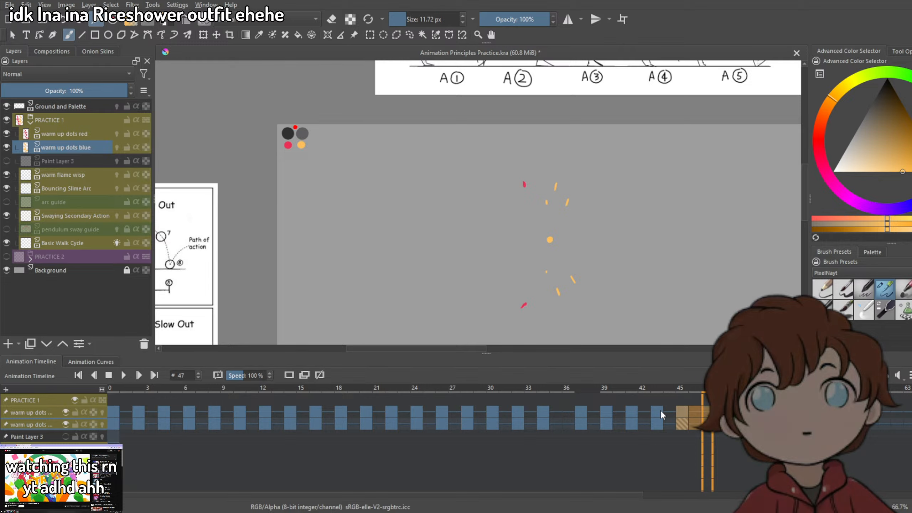
left_click(115, 412)
left_click(705, 414, "shift")
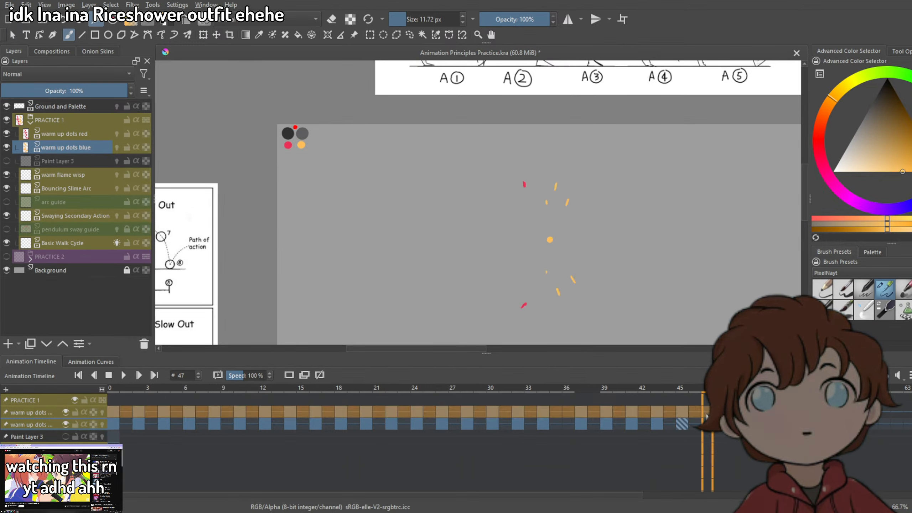
left_click(123, 375)
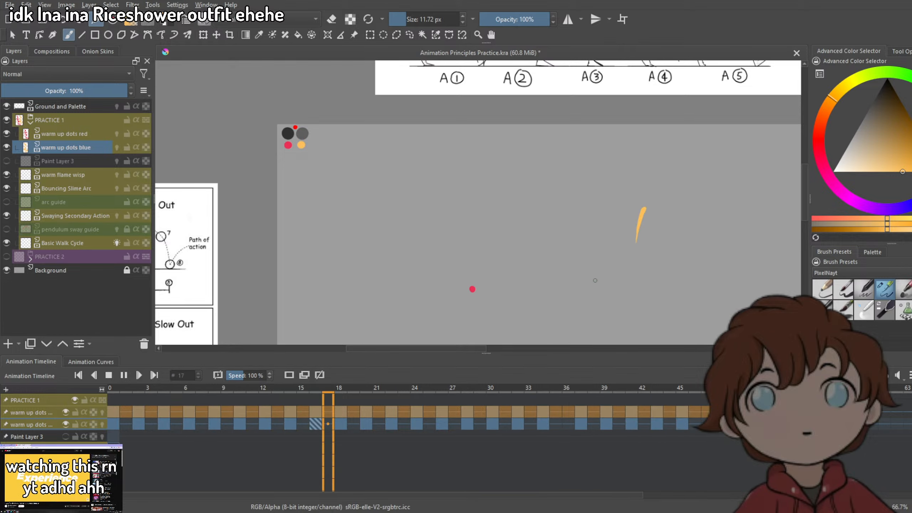
left_click_drag(602, 293, 565, 276)
scroll(582, 280, "down", 4)
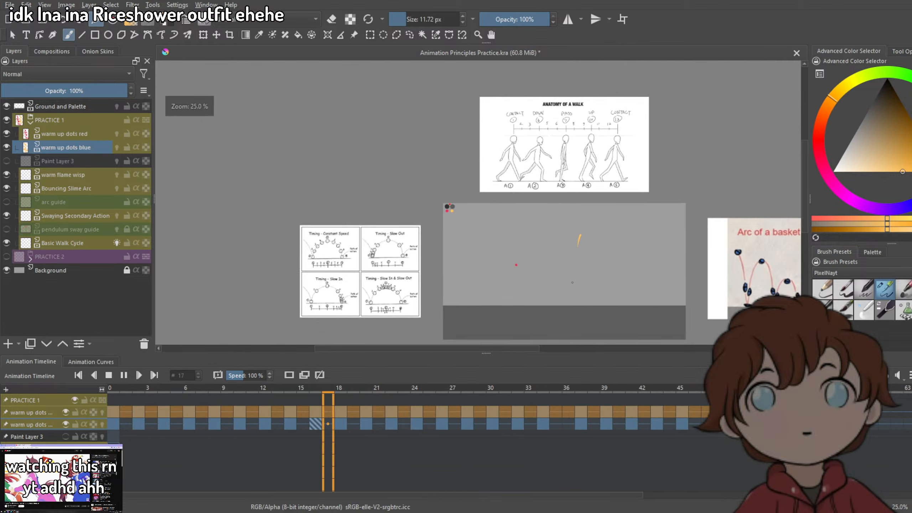
scroll(596, 287, "up", 2)
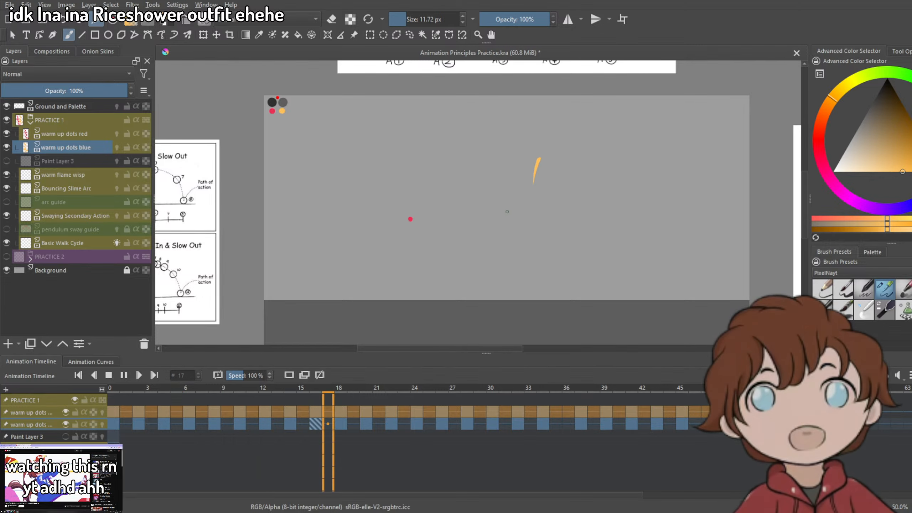
scroll(519, 229, "up", 2)
scroll(522, 208, "down", 2)
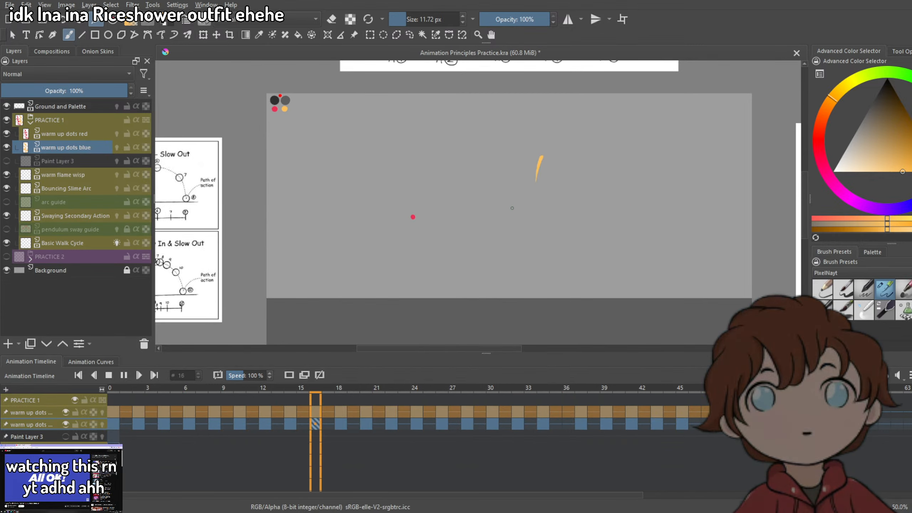
Compare the dots briefly with the purple path guide on Paint Layer 3, and replay the animation without the guide.
left_click(65, 437)
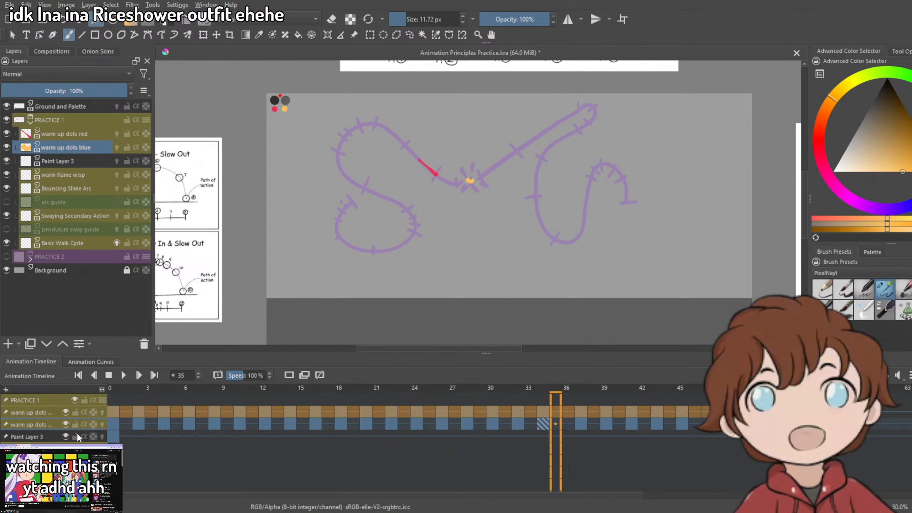
left_click(66, 437)
left_click_drag(509, 228, 483, 236)
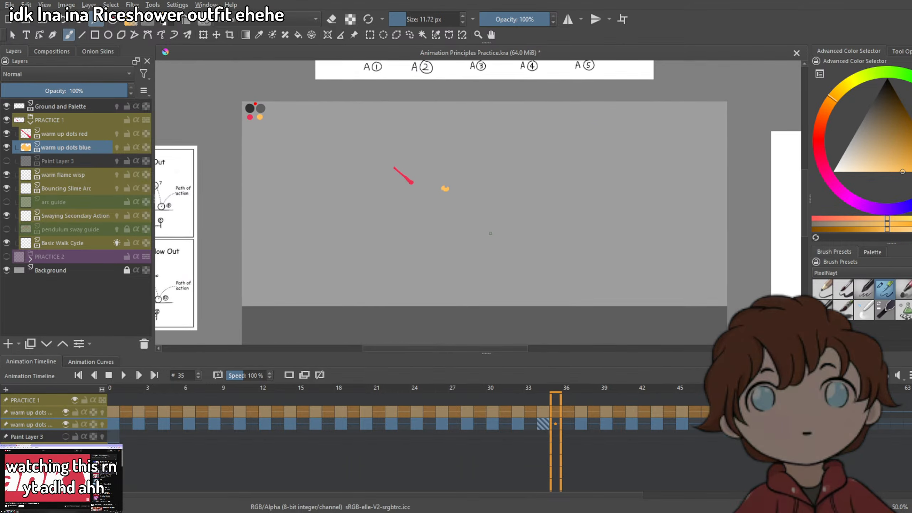
left_click(123, 375)
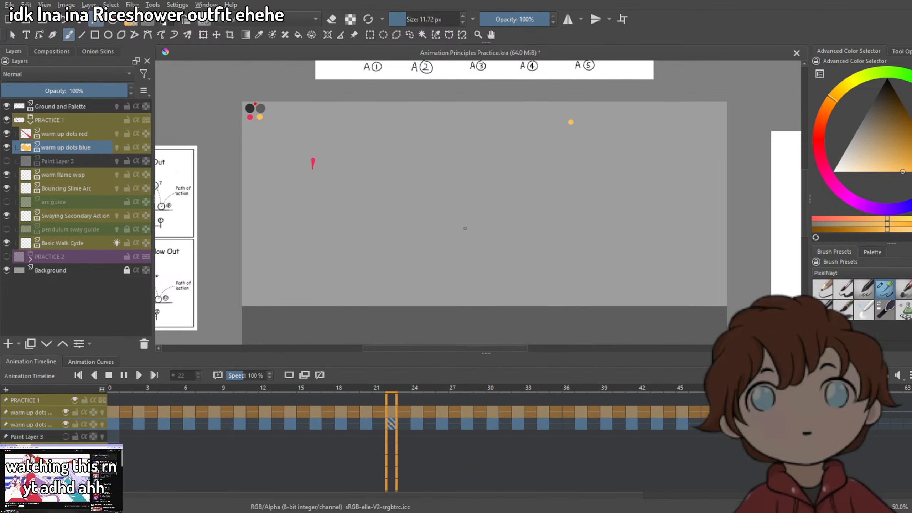
scroll(467, 226, "down", 2)
scroll(477, 238, "up", 2)
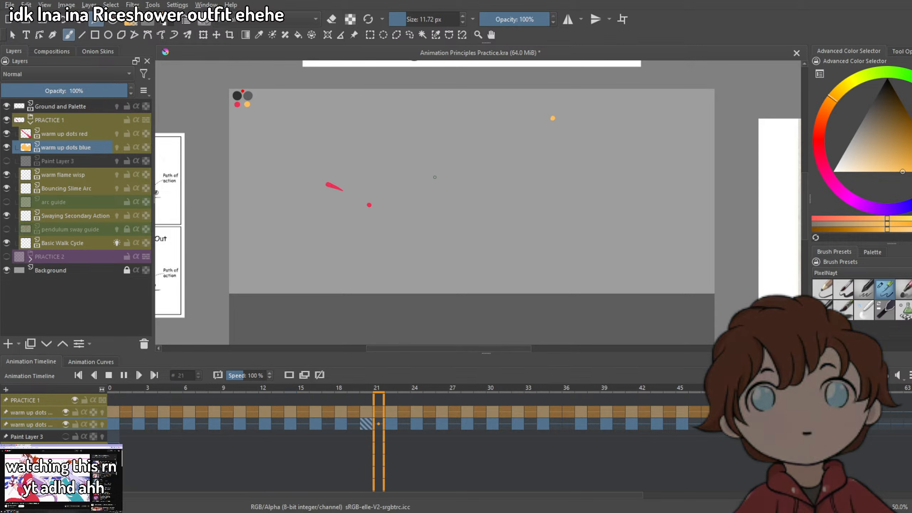
scroll(437, 176, "up", 2)
scroll(438, 178, "down", 2)
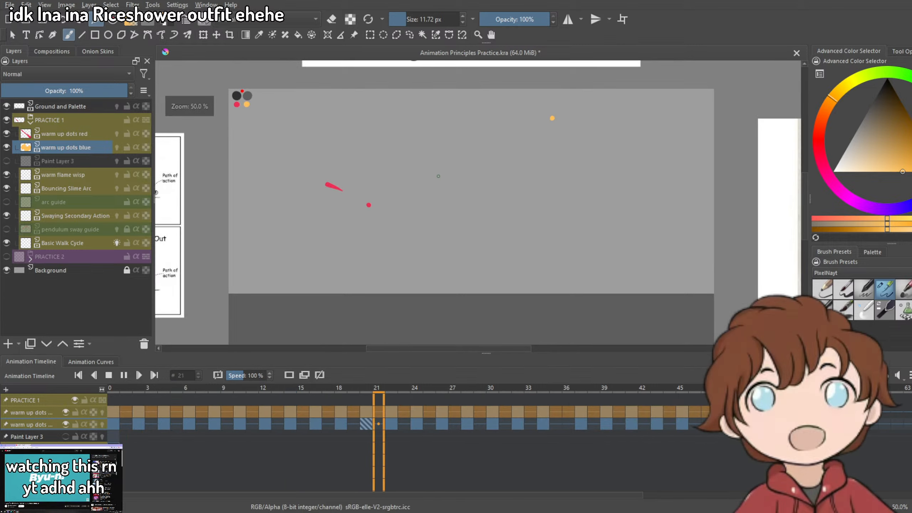
scroll(440, 180, "up", 2)
scroll(449, 183, "down", 2)
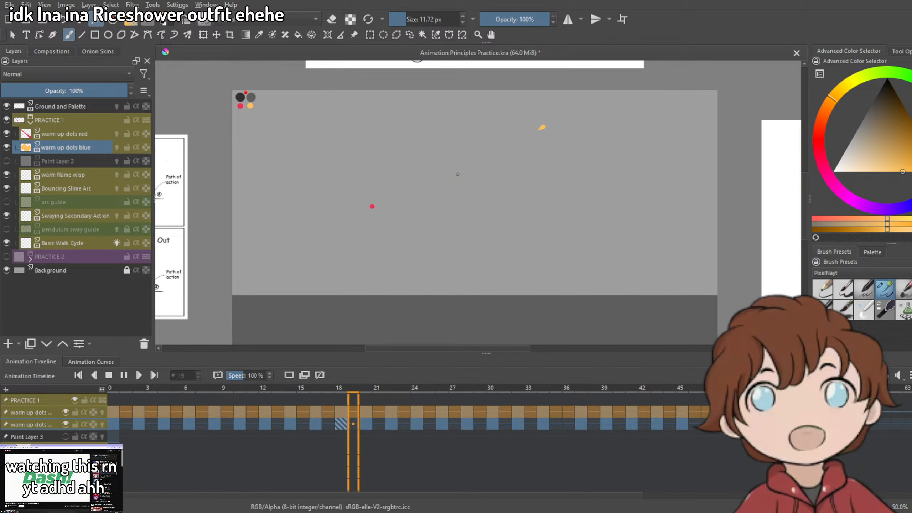
scroll(478, 159, "up", 1)
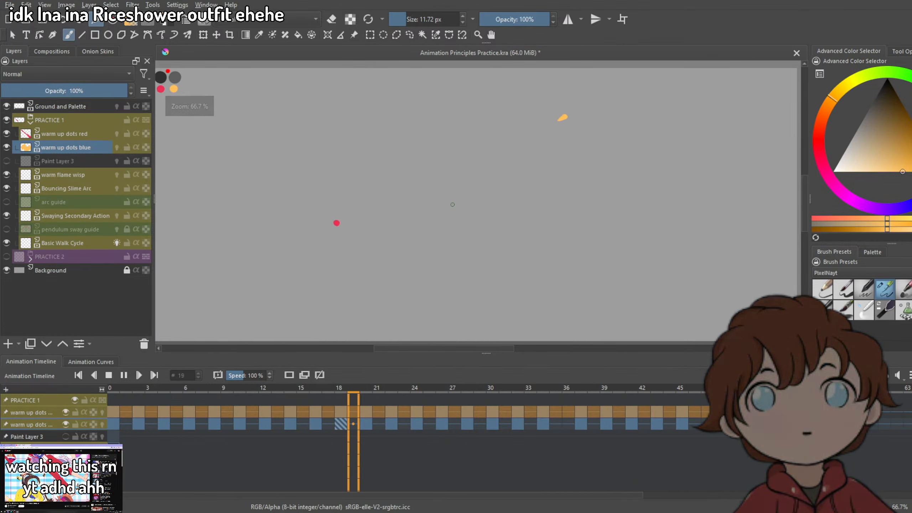
Hide the warm up dots red and warm up dots blue layers and make the warm flame wisp layer active.
left_click(6, 147)
left_click(6, 133)
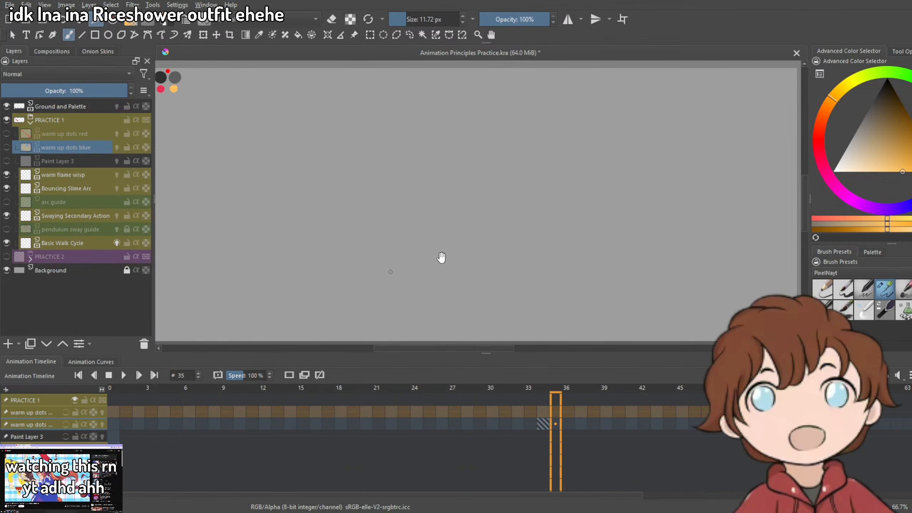
key("space")
left_click_drag(440, 257, 472, 240)
key("Page_Down")
key("Page_Down")
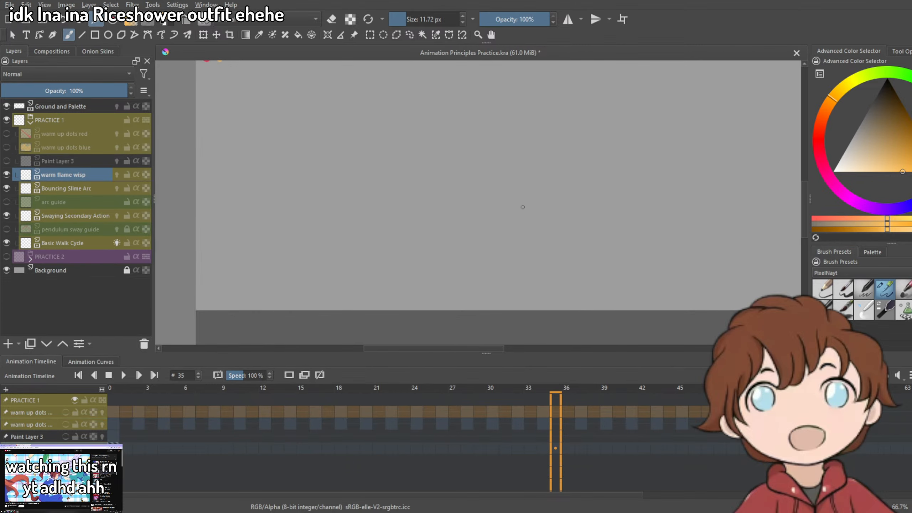
scroll(522, 207, "down", 1)
scroll(523, 207, "up", 1)
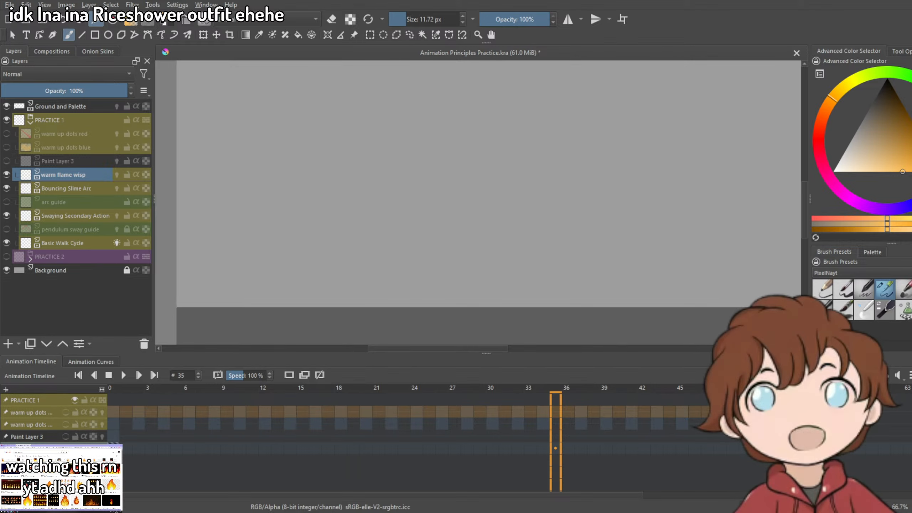
Rename Paint Layer 3 as "arc guide".
left_click(44, 438)
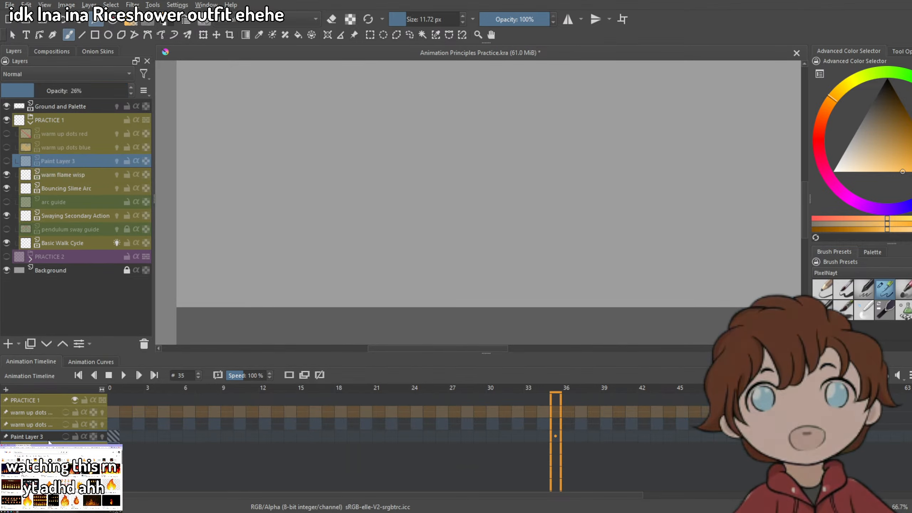
double_click(68, 162)
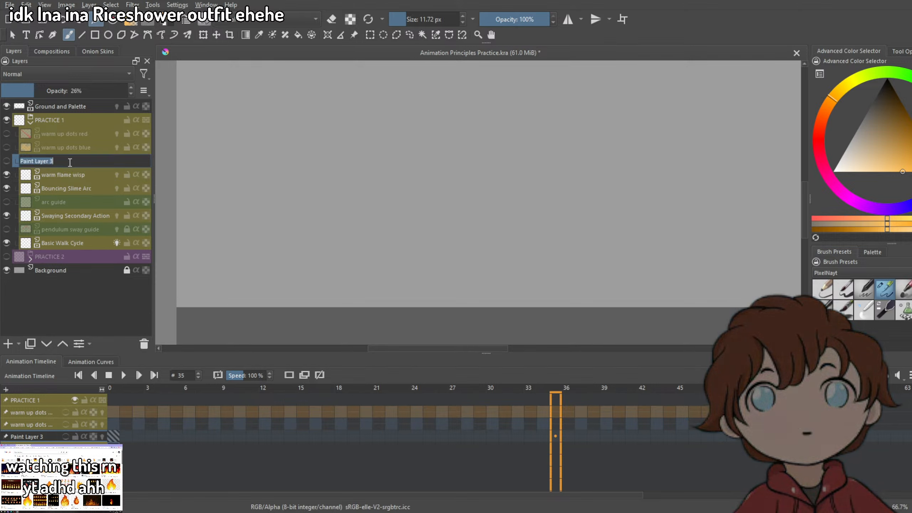
type("arc")
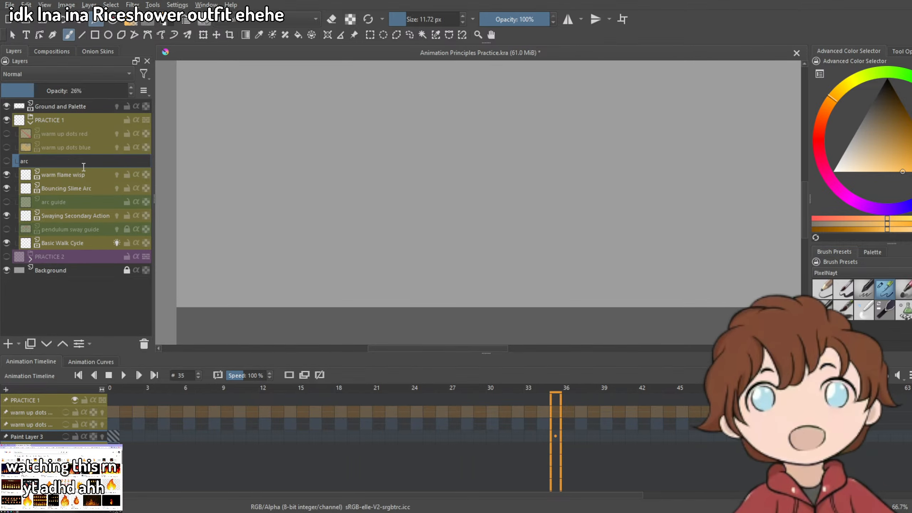
type(" guide")
key("Return")
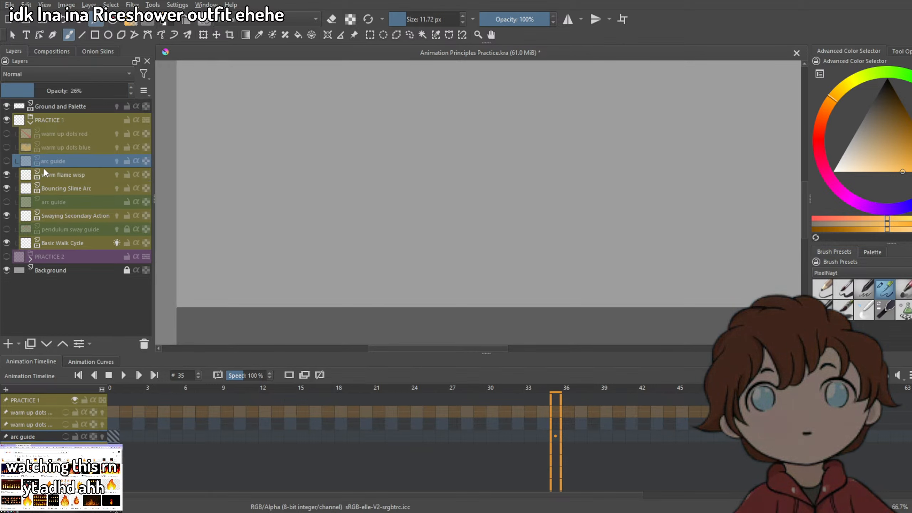
Check the drawing on the newly renamed arc guide layer and give the layer a green colour label.
left_click(7, 161)
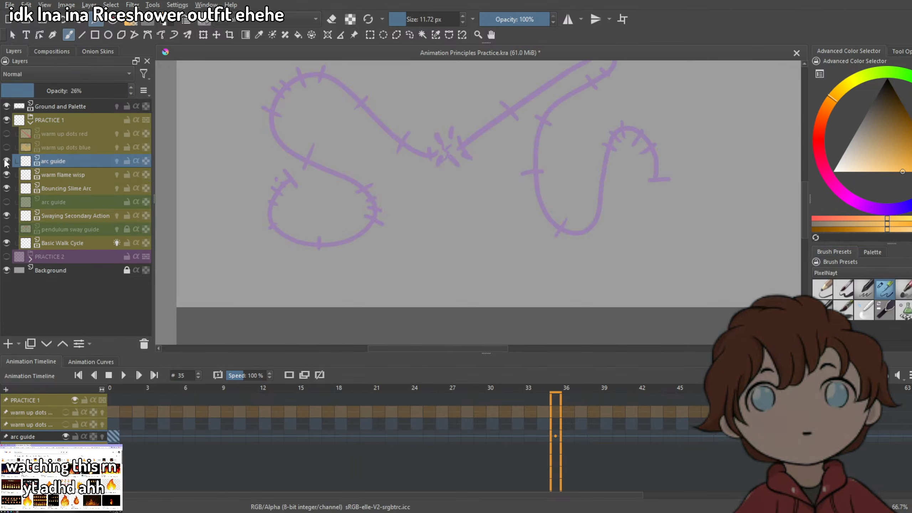
left_click(7, 161)
right_click(72, 161)
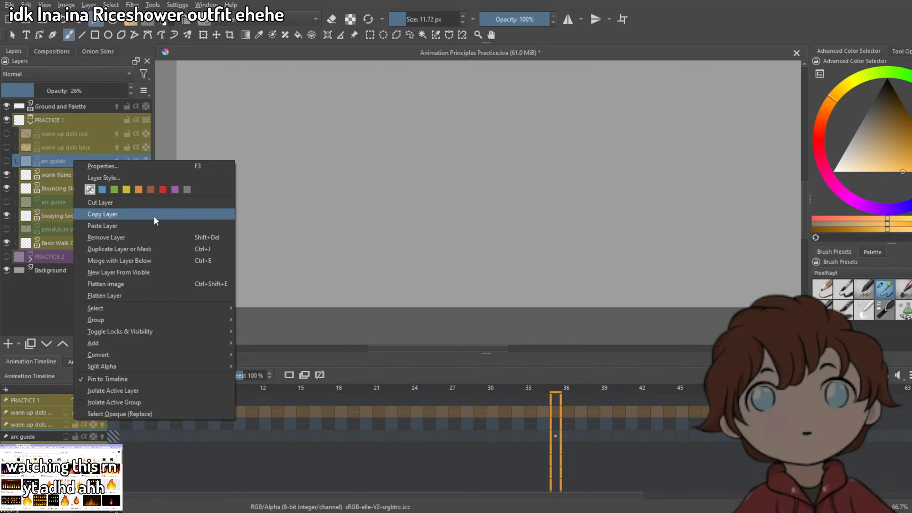
left_click(115, 189)
left_click(52, 171)
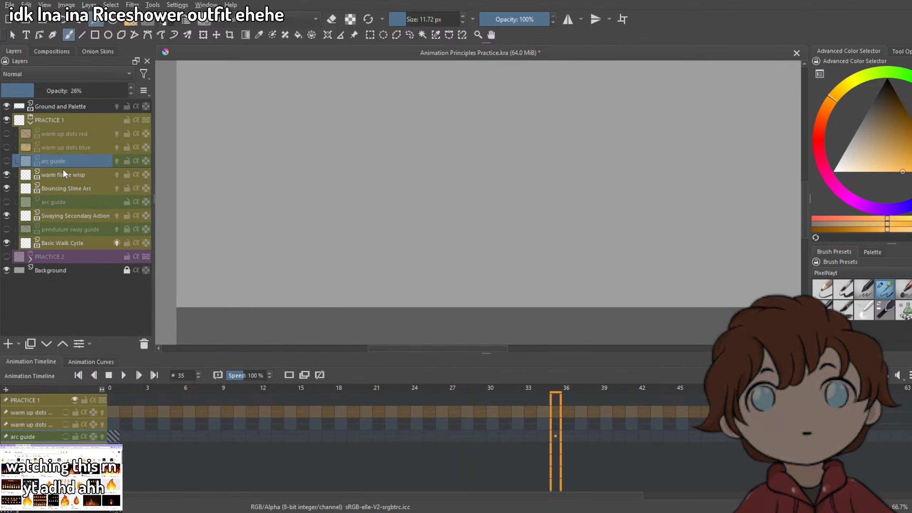
Show and hide the upper arc guide, both warm up dots layers and the warm flame wisp layer to check their contents.
left_click(7, 161)
left_click(8, 161)
left_click(7, 161)
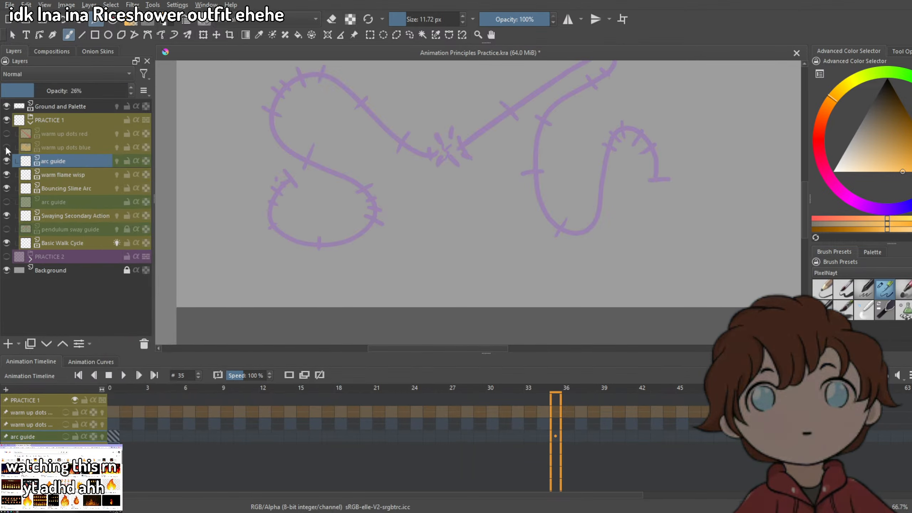
left_click(7, 147)
left_click(7, 134)
left_click(6, 174)
left_click(6, 161)
left_click(6, 175)
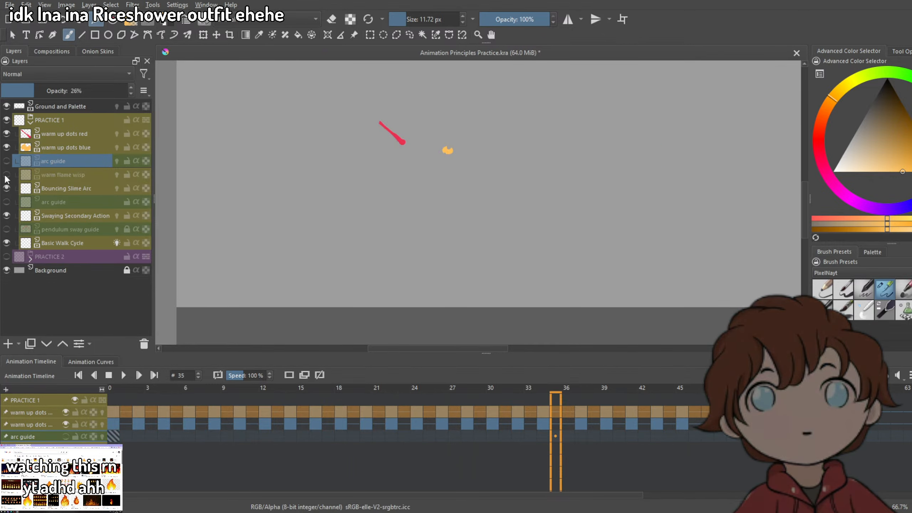
left_click(6, 161)
left_click(7, 161)
left_click(6, 147)
left_click(6, 134)
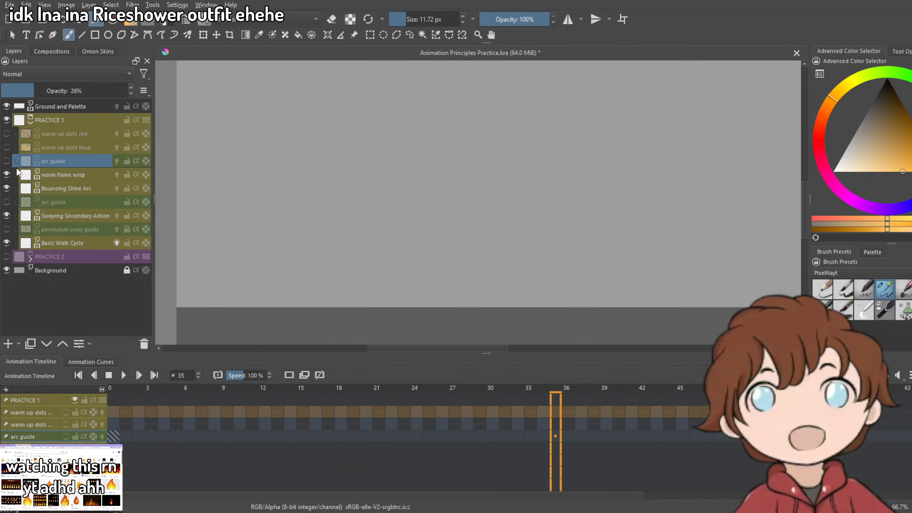
scroll(523, 261, "down", 2)
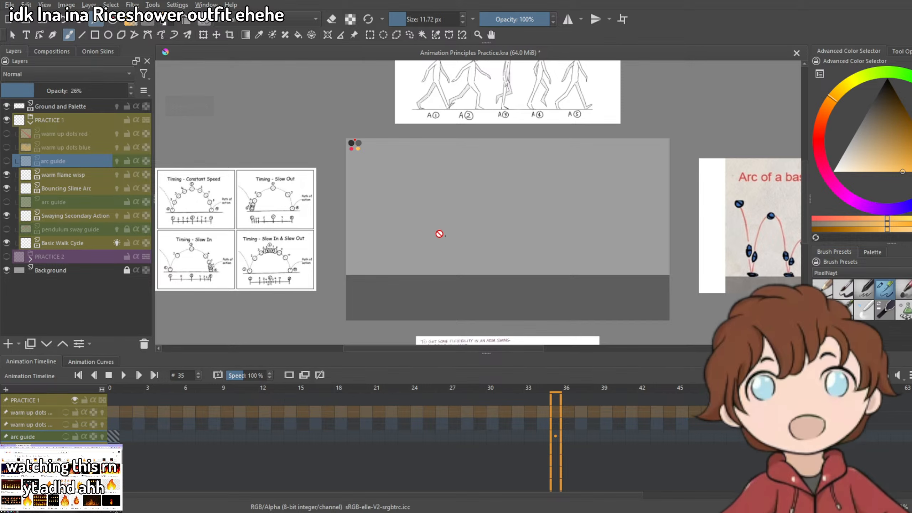
Go to frame 0 and make the warm flame wisp layer active for drawing.
scroll(438, 234, "down", 1)
scroll(540, 241, "up", 3)
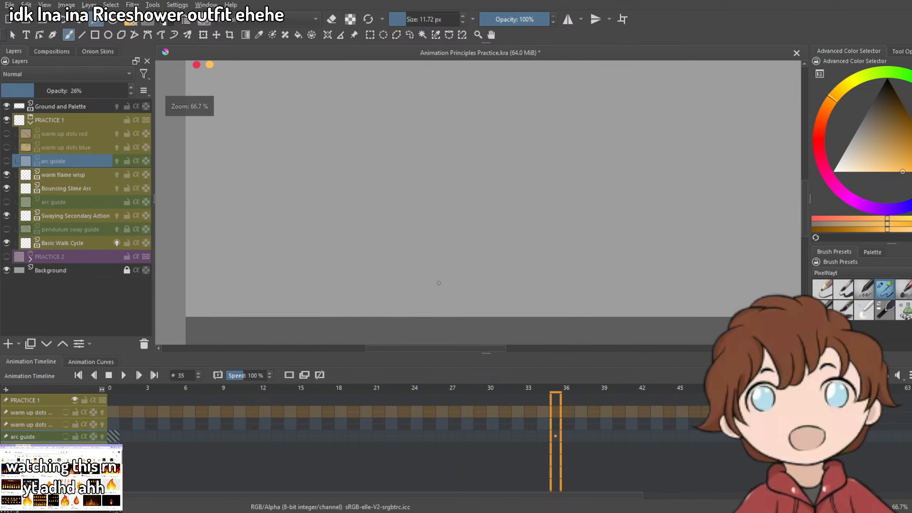
left_click(113, 437)
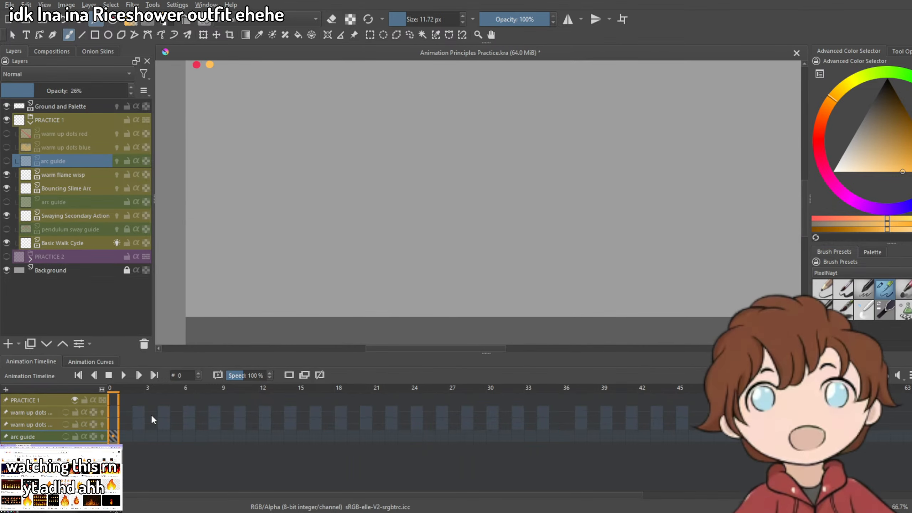
left_click_drag(463, 255, 477, 234)
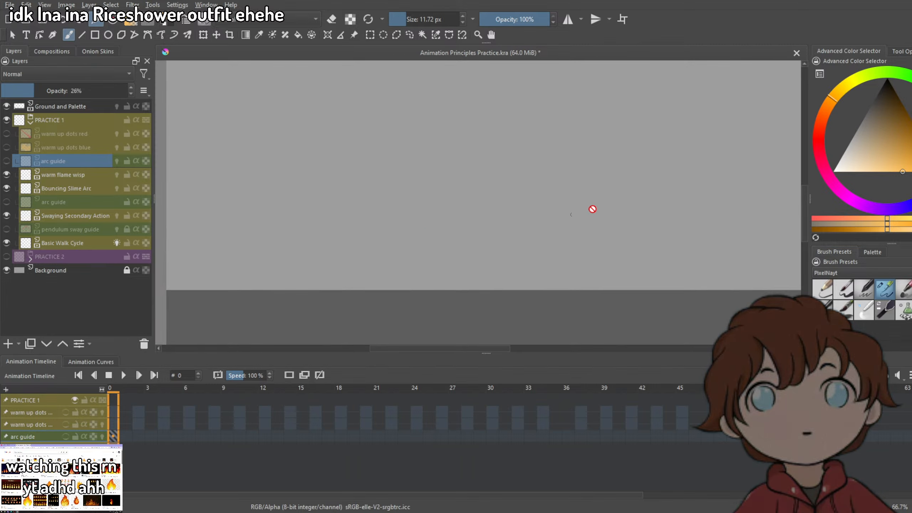
key("x")
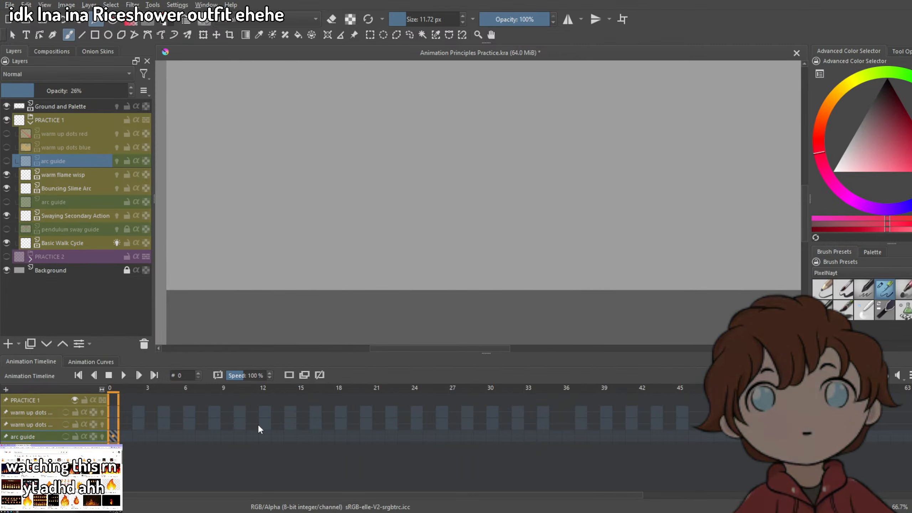
left_click(114, 448)
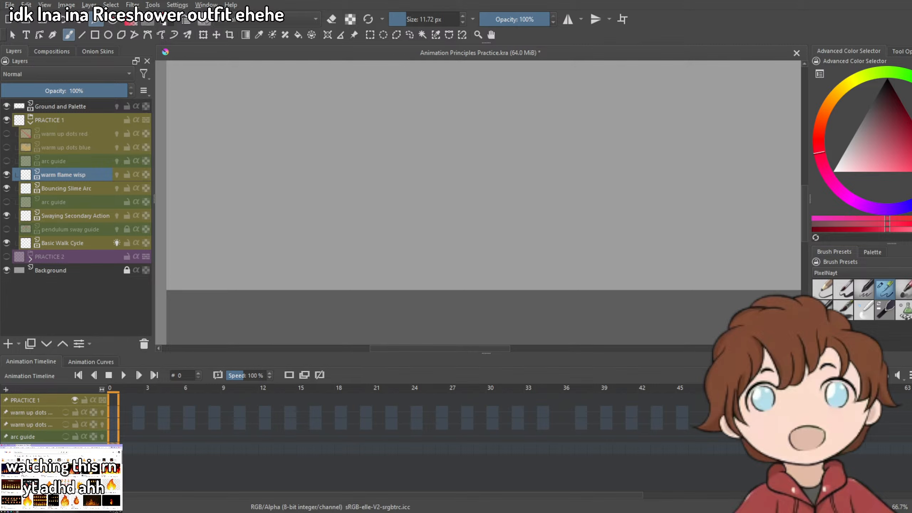
mouse_move(411, 215)
left_mouse_down()
mouse_move(434, 200)
mouse_move(468, 208)
left_mouse_up()
left_click_drag(535, 203, 454, 270)
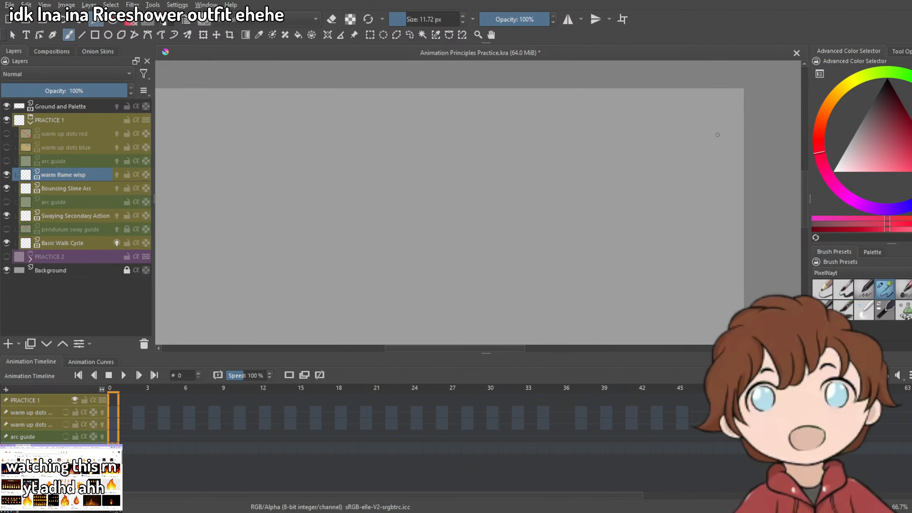
left_click_drag(768, 129, 369, 146)
mouse_move(388, 223)
left_mouse_down()
mouse_move(410, 247)
mouse_move(614, 307)
left_mouse_up()
key("ctrl+z")
key("p")
left_click(321, 144)
left_click_drag(518, 223, 377, 142)
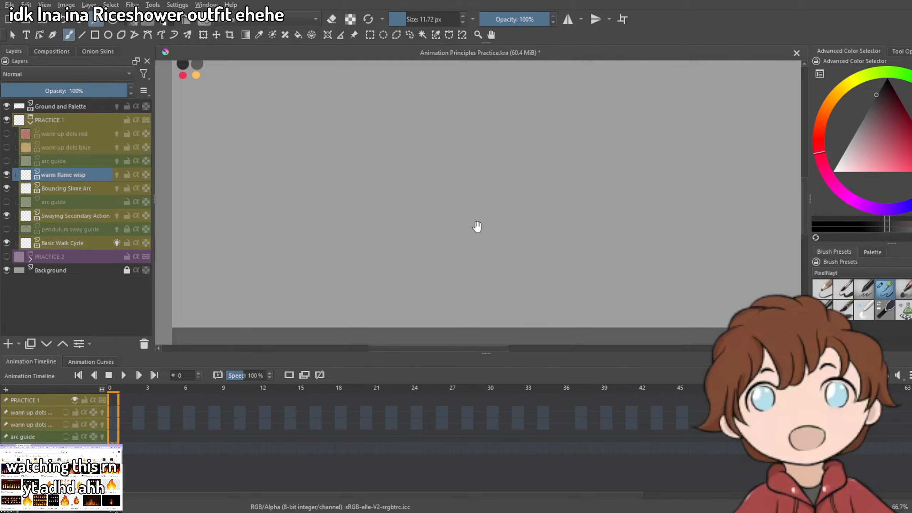
mouse_move(477, 226)
left_mouse_down()
mouse_move(417, 179)
mouse_move(399, 190)
left_mouse_up()
key("ctrl+z")
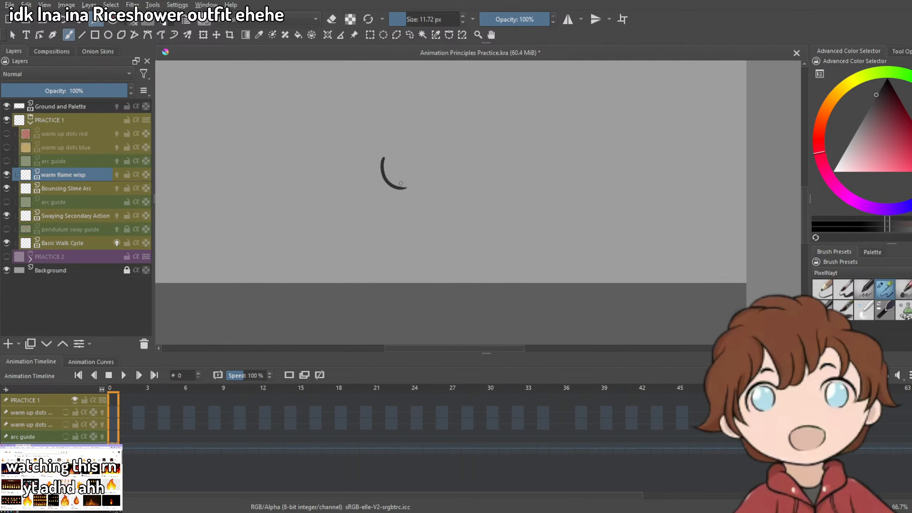
key("ctrl+z")
Pick the yellow-orange swatch of the on-canvas palette as the brush colour.
left_click_drag(302, 156, 499, 281)
key("p")
left_click(325, 149)
left_click_drag(490, 247, 340, 164)
key("b")
left_click_drag(414, 189, 441, 224)
key("ctrl+z")
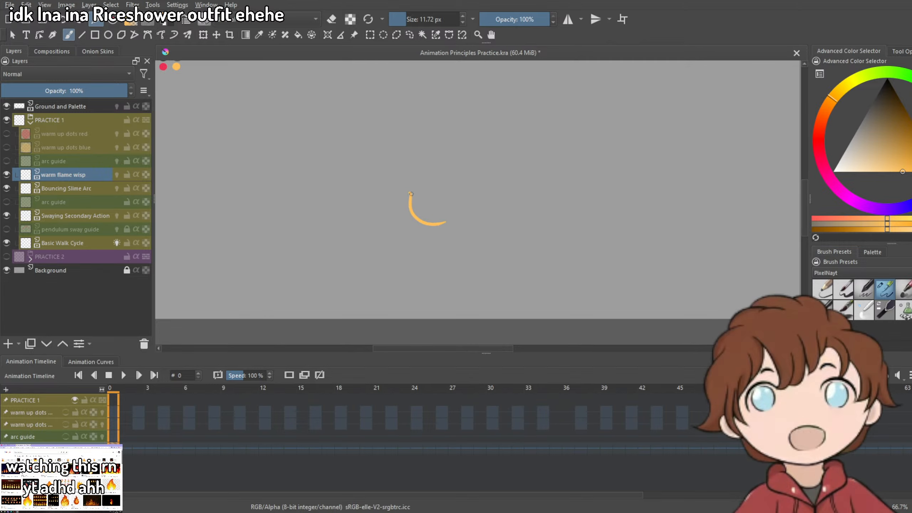
left_click_drag(411, 194, 405, 185)
key("ctrl+z")
key("ctrl+z")
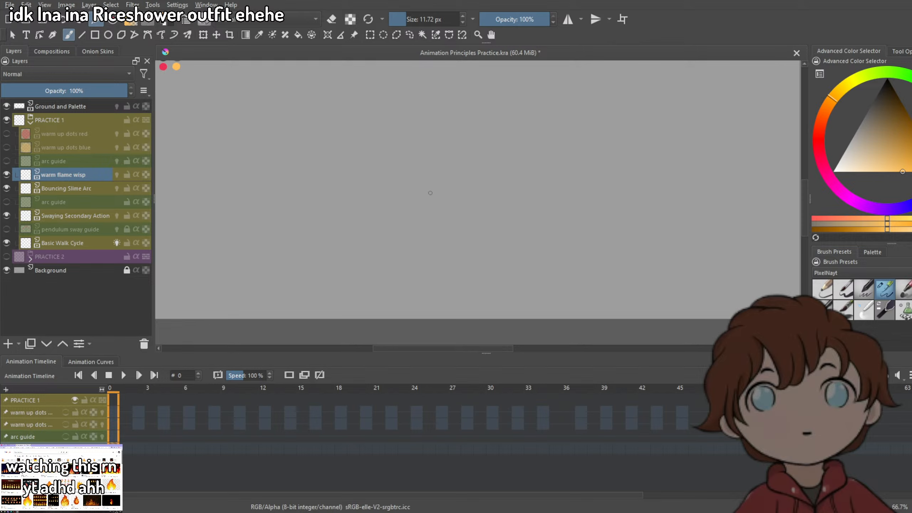
Enable horizontal mirror painting in the middle of the canvas for a symmetrical flame.
scroll(420, 214, "up", 1)
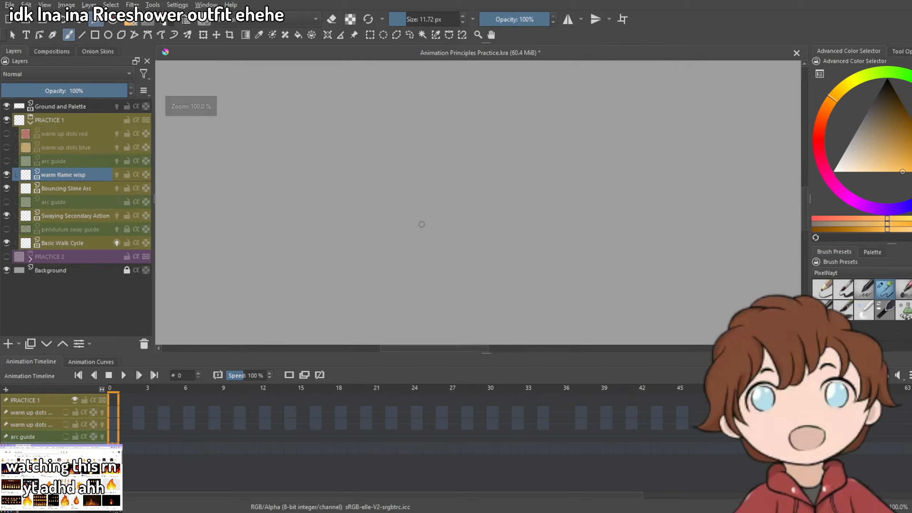
left_click_drag(419, 220, 452, 245)
scroll(483, 232, "up", 1)
scroll(483, 232, "down", 1)
left_click(567, 21)
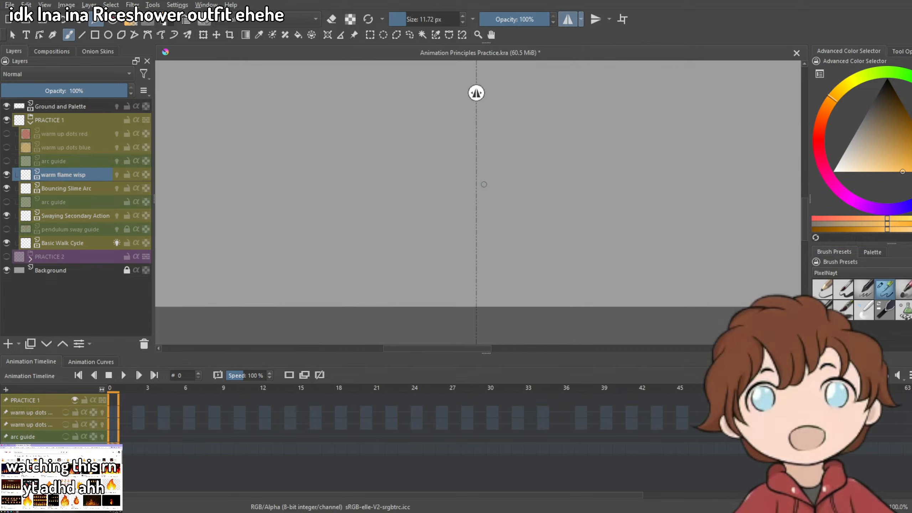
Paint a symmetrical yellow-orange teardrop outline with a rounded base and a pointed top on the mirror axis.
left_click_drag(449, 176, 472, 205)
key("ctrl+z")
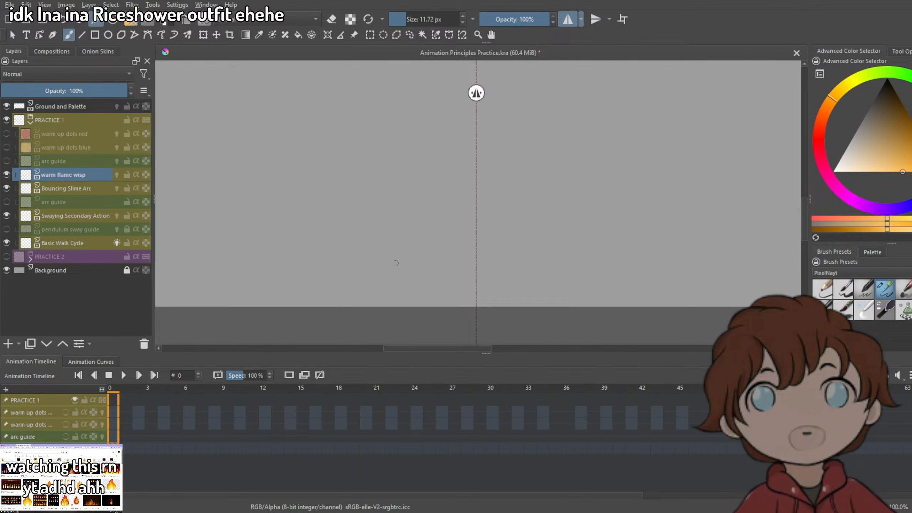
key("ctrl+z")
left_click_drag(450, 194, 477, 215)
key("ctrl+z")
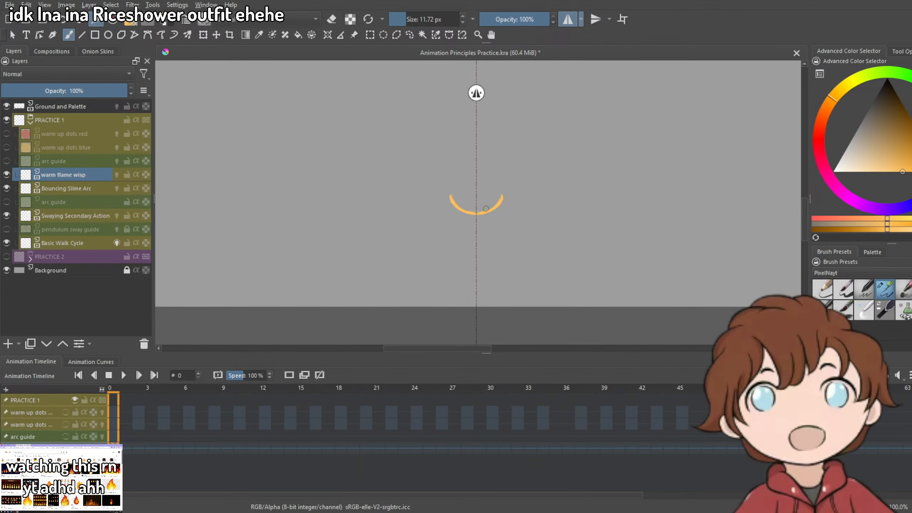
left_click_drag(450, 192, 460, 163)
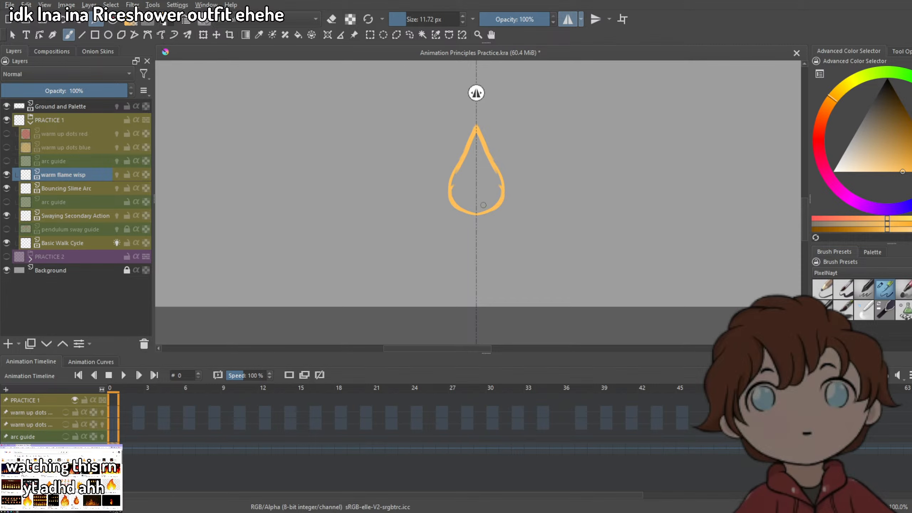
scroll(531, 178, "down", 3)
scroll(527, 182, "up", 3)
key("ctrl+z")
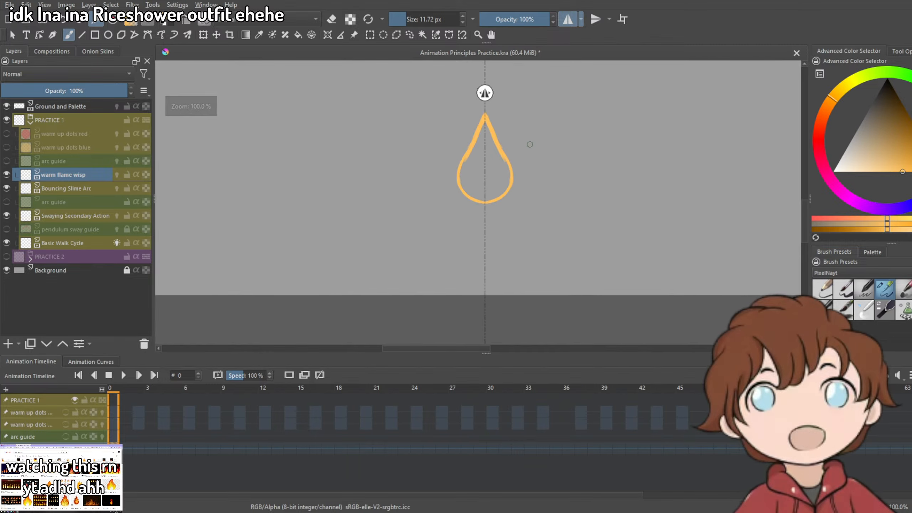
Turn mirroring off and add a left-leaning tip and small flicks on the teardrop's left side.
left_click(558, 22)
scroll(489, 130, "up", 2)
key("e")
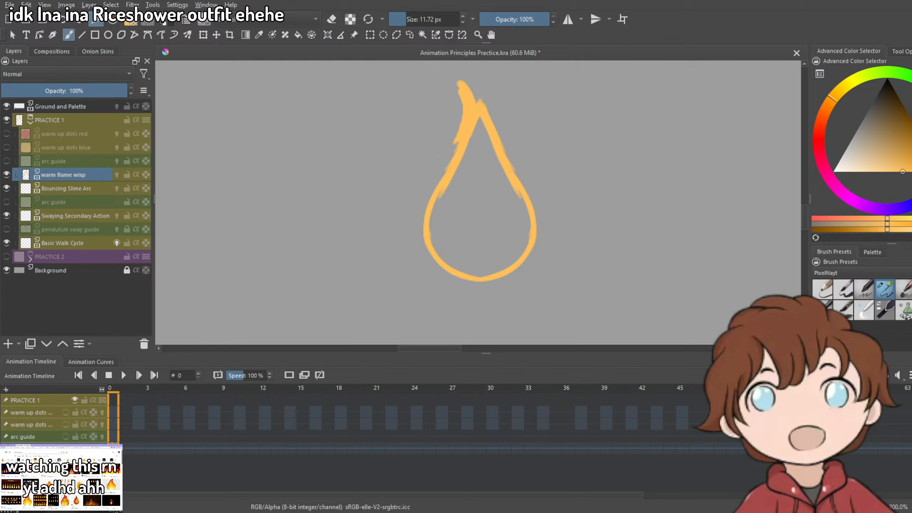
left_click_drag(443, 172, 438, 195)
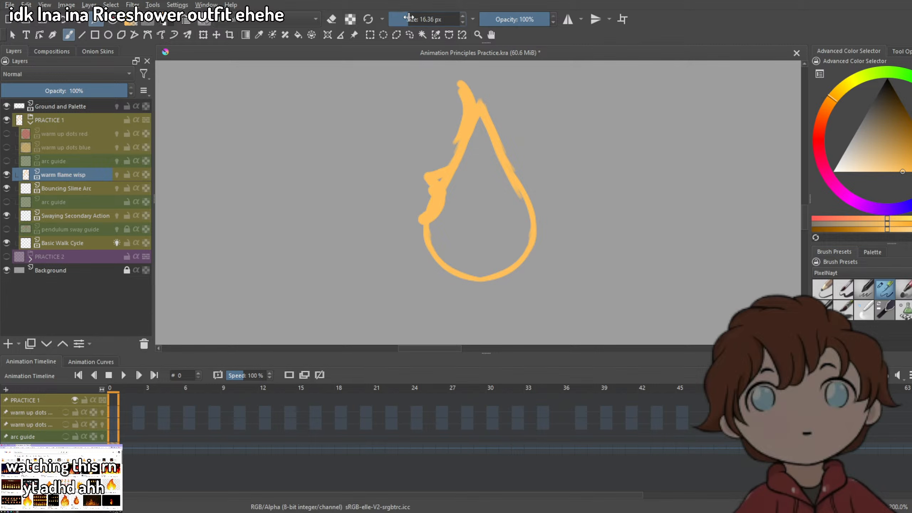
Enlarge the brush to 37.24 px and fill the flame outline with solid yellow-orange.
left_click_drag(409, 17, 414, 18)
mouse_move(481, 140)
left_mouse_down()
mouse_move(474, 158)
mouse_move(470, 90)
mouse_move(478, 152)
mouse_move(441, 224)
mouse_move(446, 242)
mouse_move(468, 257)
mouse_move(487, 249)
left_mouse_up()
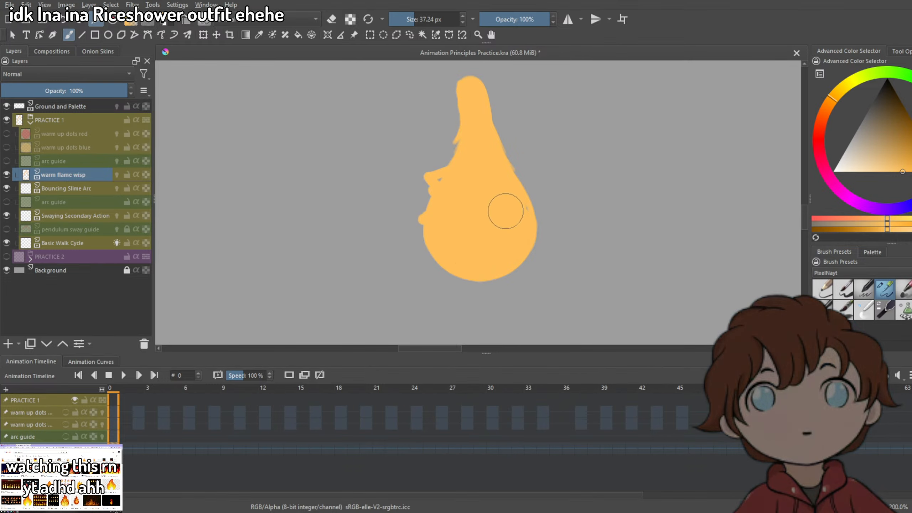
With mirroring on, thicken and then erase the flame's upper sides to leave a narrow column above a rounded base, and turn mirroring off.
left_click(563, 21)
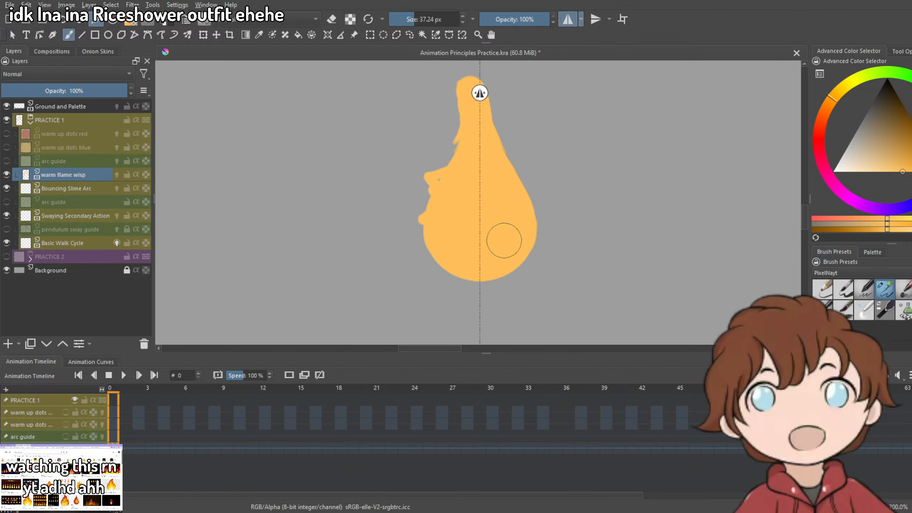
left_click_drag(450, 194, 440, 213)
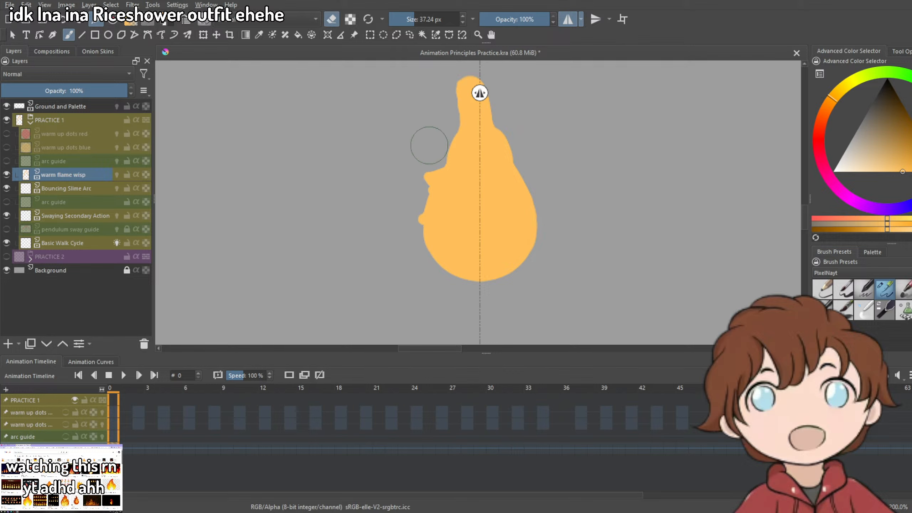
left_click_drag(429, 146, 430, 173)
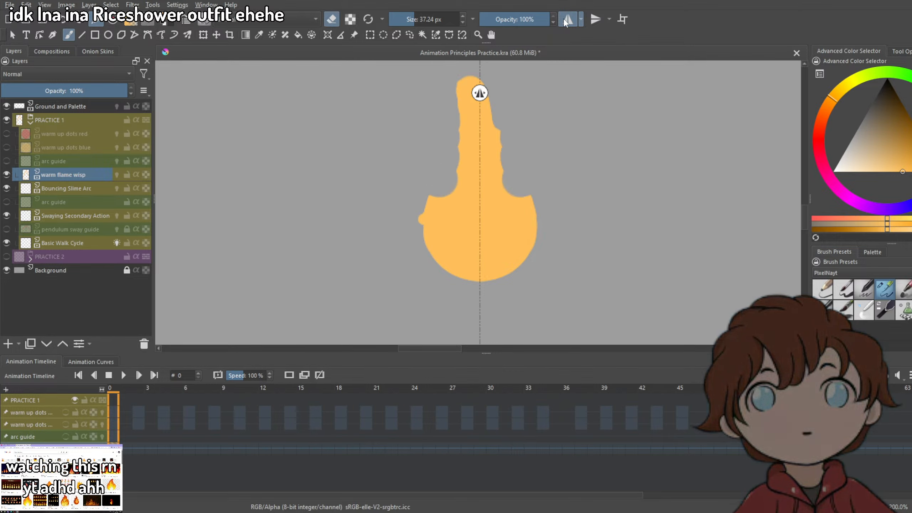
left_click(566, 23)
Shape a pointed flick on each side of the flame's base, trimming the edges with a 25.38 px brush.
mouse_move(451, 220)
left_mouse_down()
mouse_move(446, 200)
mouse_move(440, 167)
left_mouse_up()
key("ctrl+z")
key("e")
left_click(411, 19)
mouse_move(441, 205)
left_mouse_down()
mouse_move(433, 186)
mouse_move(426, 190)
left_mouse_up()
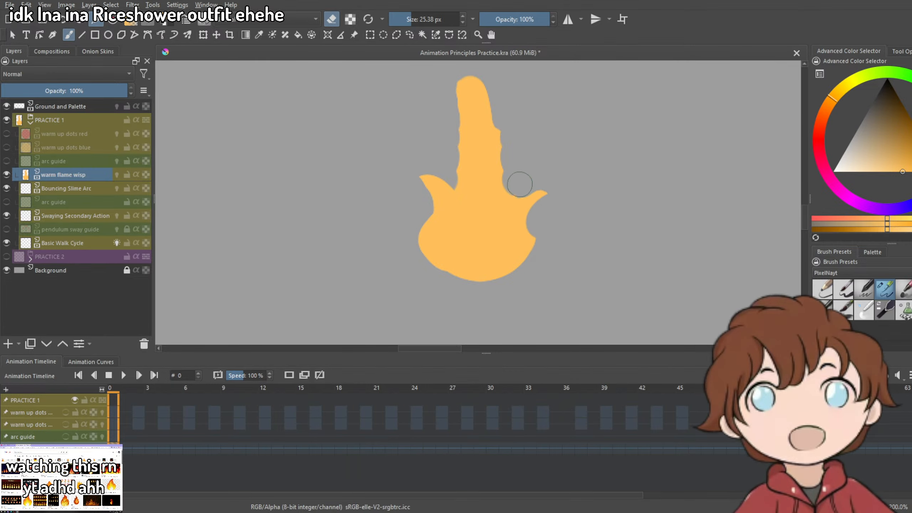
Reshape the column into a thin curved tip with a rounded lobe on its right, and carve hollows above both side flicks.
mouse_move(521, 184)
left_mouse_down()
mouse_move(484, 133)
mouse_move(504, 139)
mouse_move(491, 86)
mouse_move(496, 106)
mouse_move(481, 119)
mouse_move(461, 84)
mouse_move(451, 93)
mouse_move(467, 84)
left_mouse_up()
key("e")
key("e")
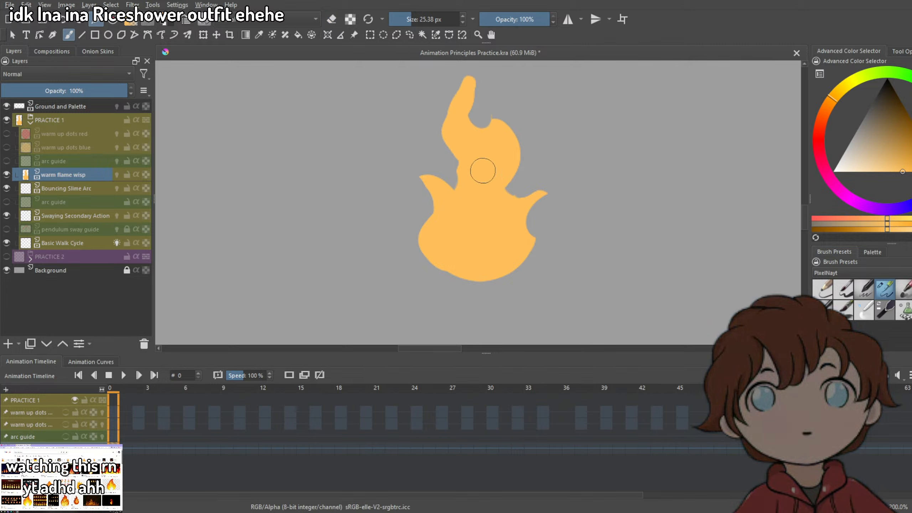
left_click_drag(503, 184, 460, 260)
key("e")
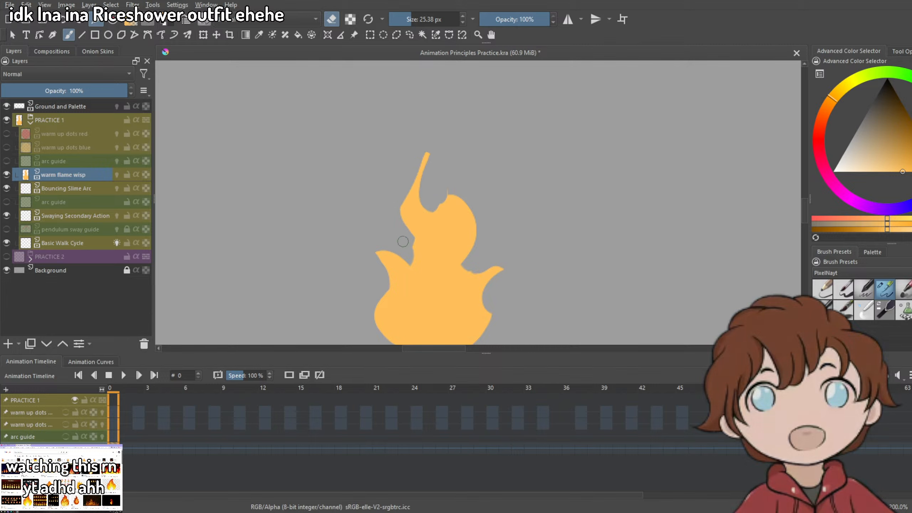
left_click_drag(456, 246, 428, 205)
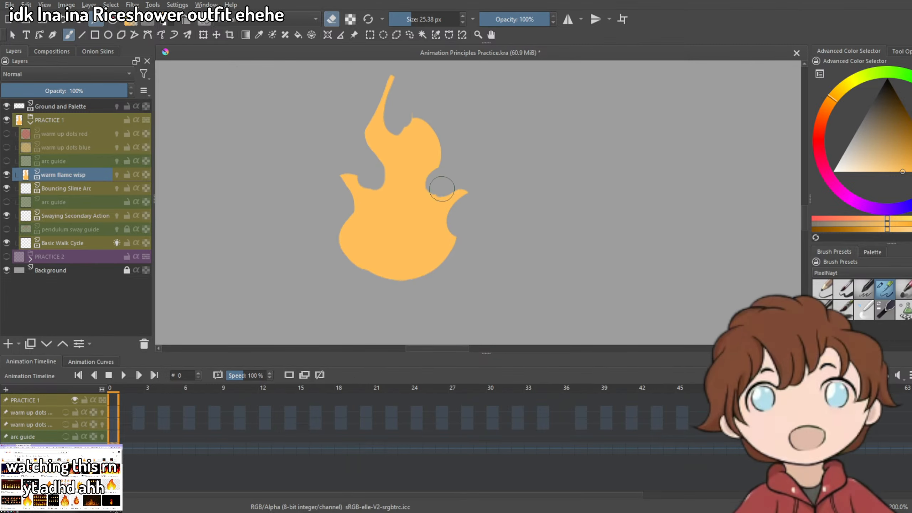
Reduce the brush to 8.05 px and refine the side flicks, bending the left one's tip outward.
left_click(404, 19)
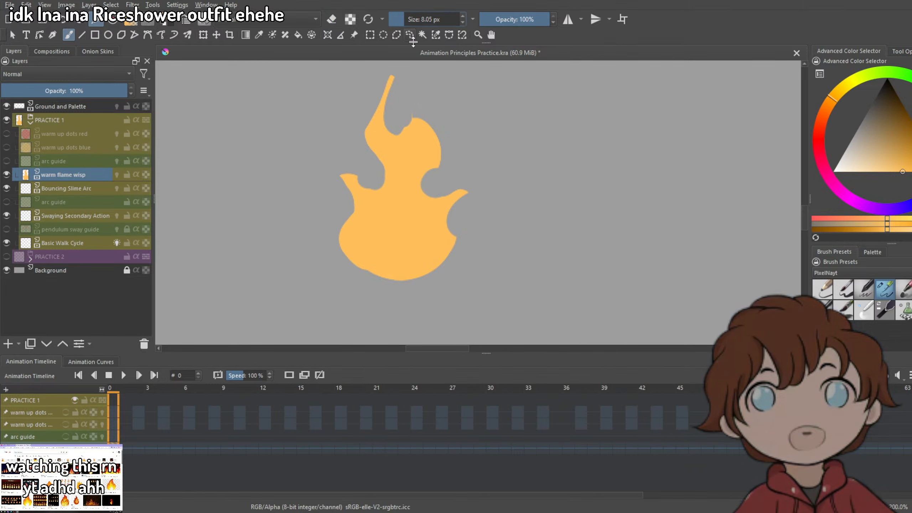
scroll(435, 176, "up", 3)
left_click_drag(450, 168, 457, 214)
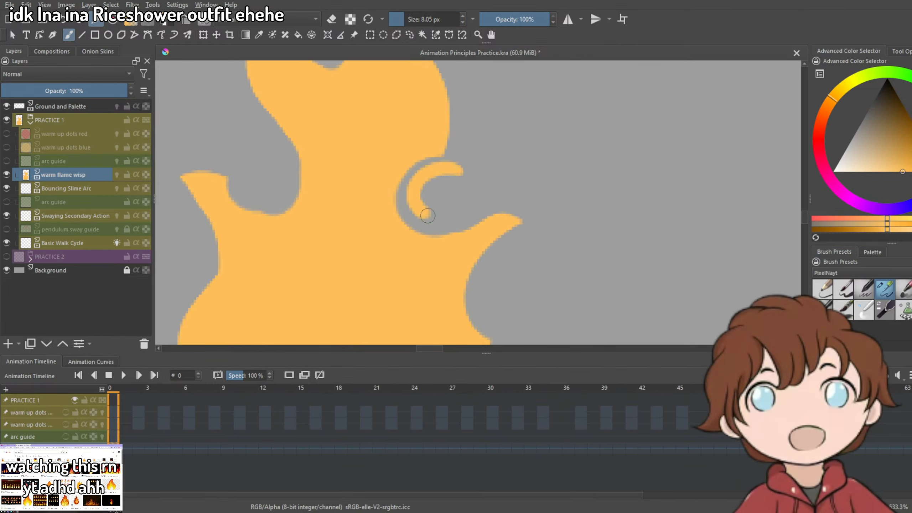
scroll(523, 223, "down", 2)
key("ctrl+z")
mouse_move(446, 250)
left_mouse_down()
mouse_move(460, 165)
mouse_move(485, 205)
left_mouse_up()
key("e")
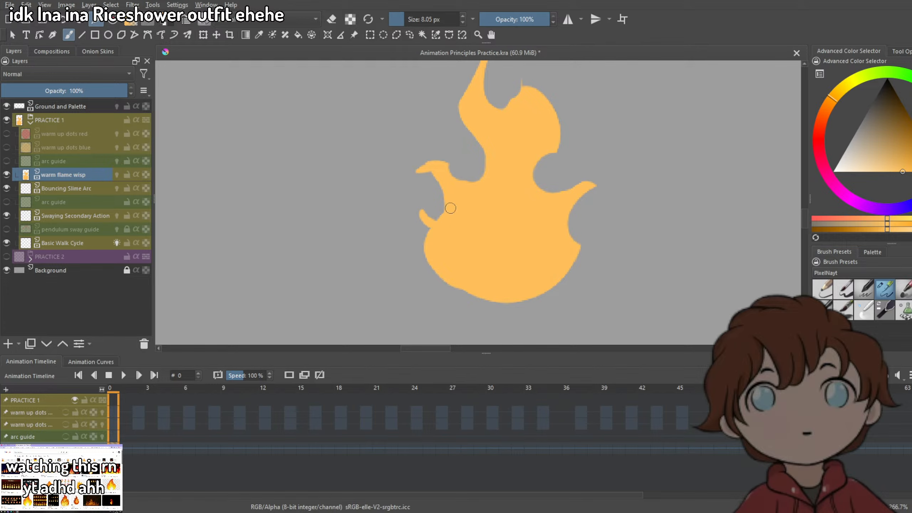
Clean up the flame's base outline and extend the top into a thin, S-curved tip.
left_click_drag(557, 193, 518, 319)
left_click_drag(506, 218, 488, 74)
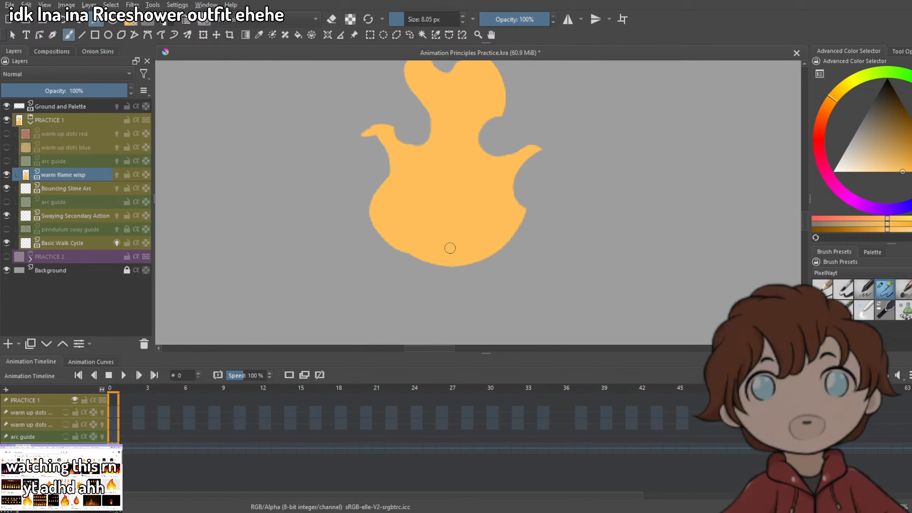
left_click_drag(410, 251, 389, 156)
mouse_move(470, 222)
left_mouse_down()
mouse_move(475, 287)
mouse_move(494, 336)
left_mouse_up()
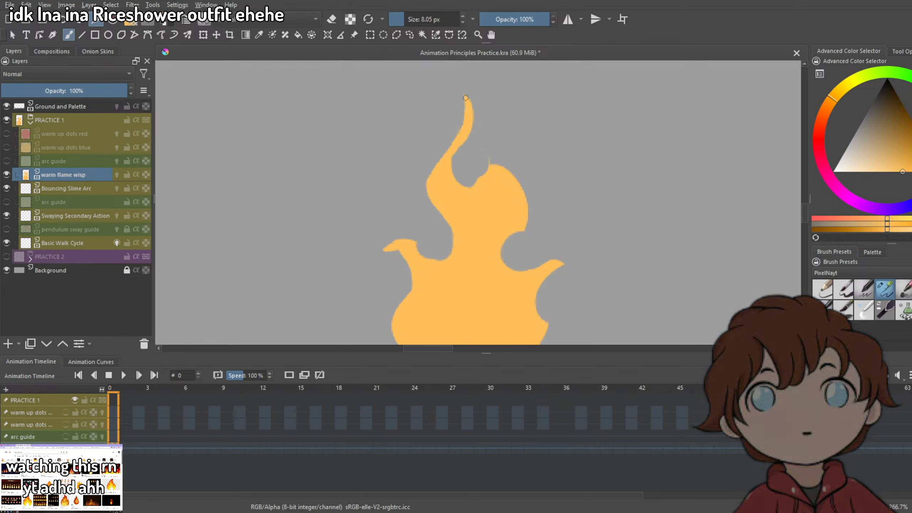
scroll(517, 140, "down", 5)
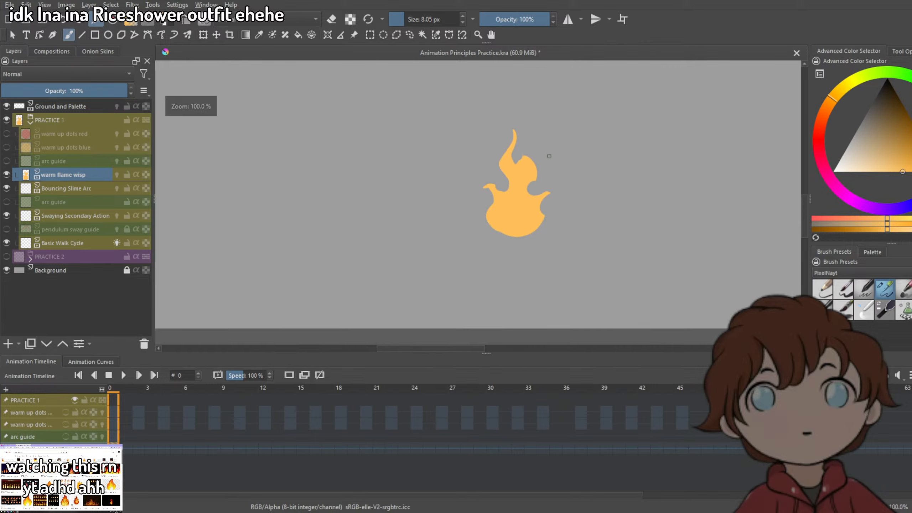
Sharpen the right lobe's top into a point and narrow the gap beside the main tip to a V shape.
scroll(495, 144, "up", 6)
key("e")
left_click_drag(491, 145, 479, 155)
key("e")
key("e")
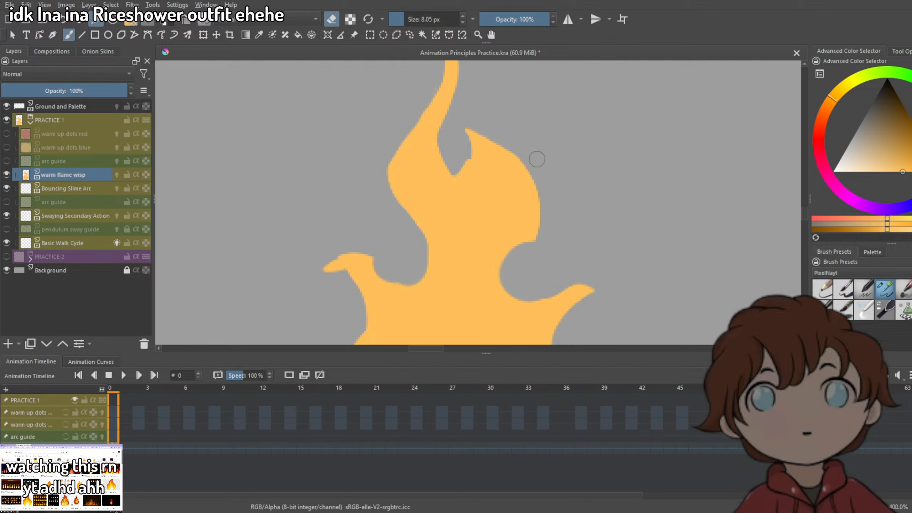
Carve the right lobe's outer edge inward into a slanted side ending in a small barb at its lower right.
left_click_drag(494, 131, 550, 216)
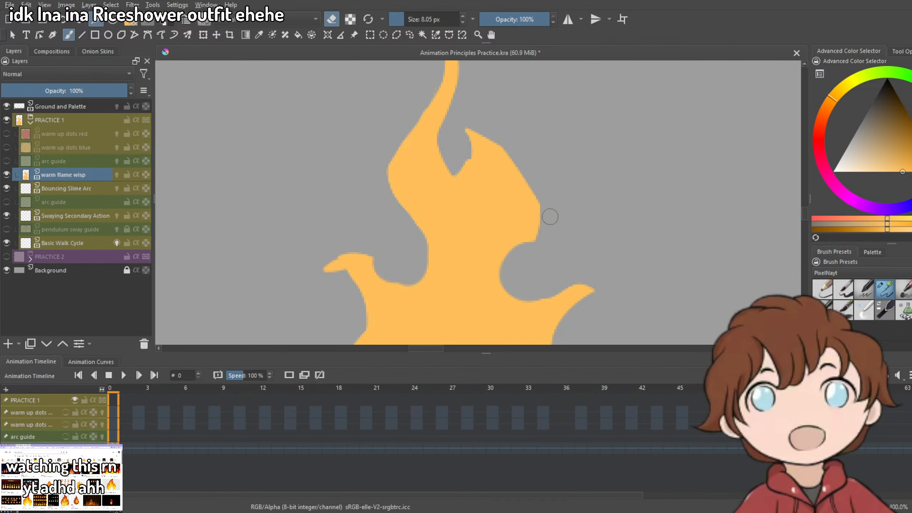
left_click_drag(510, 138, 549, 213)
key("ctrl+z")
left_click_drag(510, 163, 546, 219)
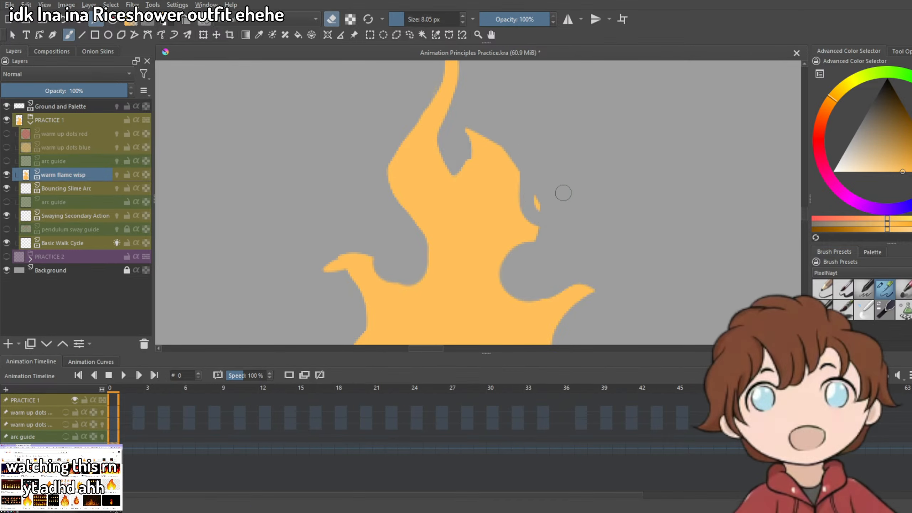
key("ctrl+z")
mouse_move(505, 145)
left_mouse_down()
mouse_move(545, 210)
mouse_move(540, 232)
mouse_move(512, 260)
mouse_move(542, 231)
mouse_move(517, 270)
left_mouse_up()
scroll(558, 210, "down", 4)
scroll(561, 203, "up", 3)
key("e")
scroll(536, 291, "down", 5)
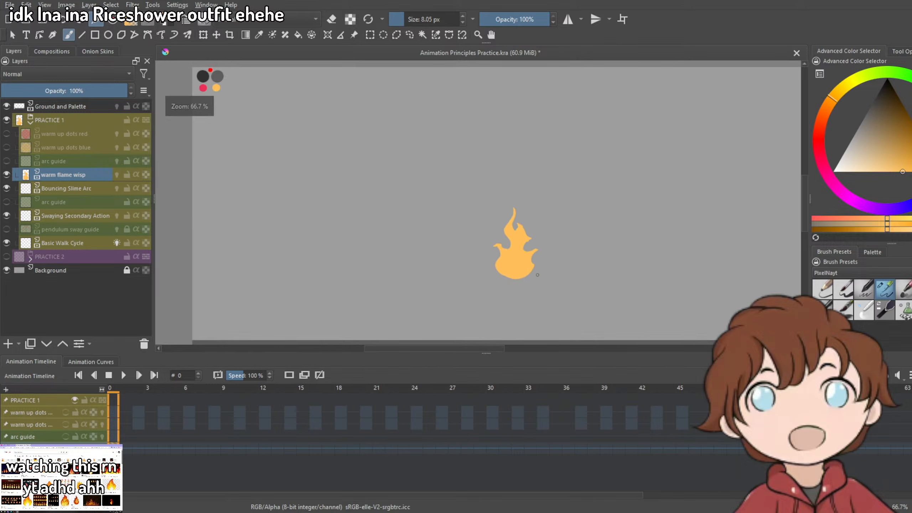
scroll(456, 204, "up", 4)
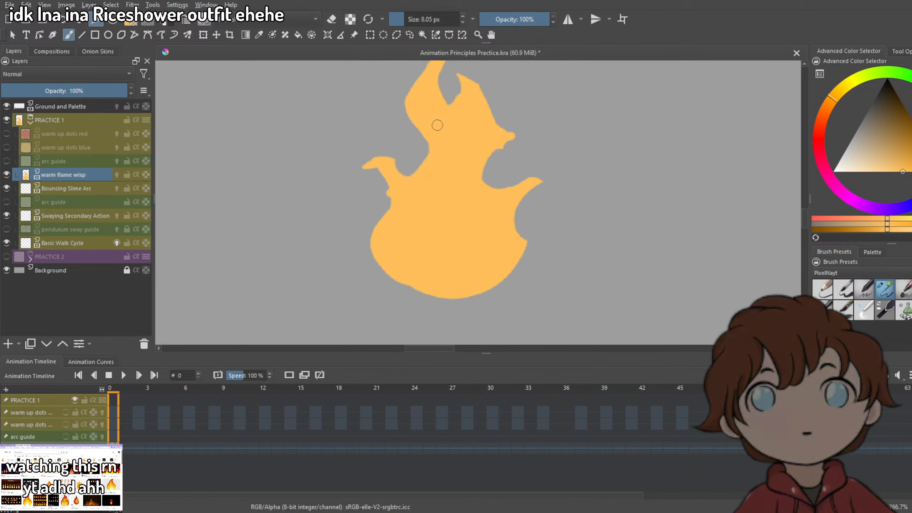
scroll(437, 125, "down", 5)
scroll(523, 235, "up", 4)
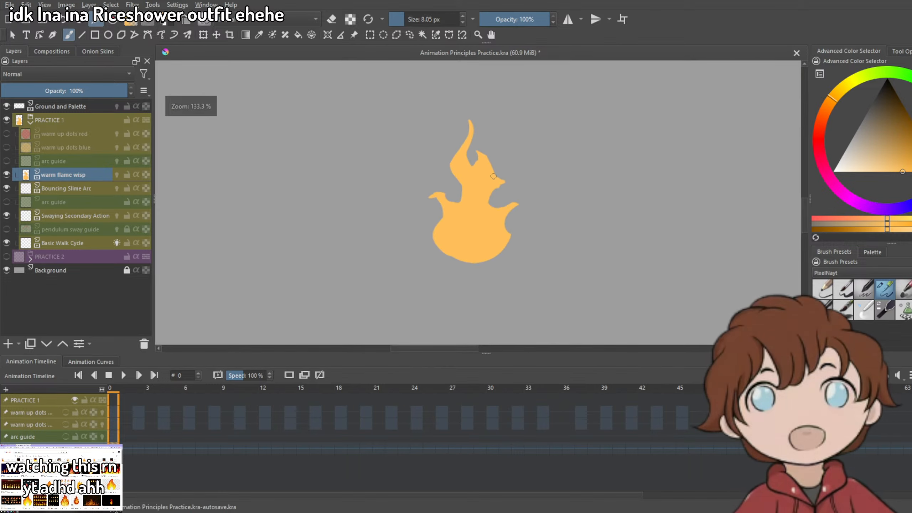
Start an empty keyframe at frame 2 on the warm flame wisp layer, with the first flame ghosted through onion skin.
left_click_drag(124, 447, 138, 448)
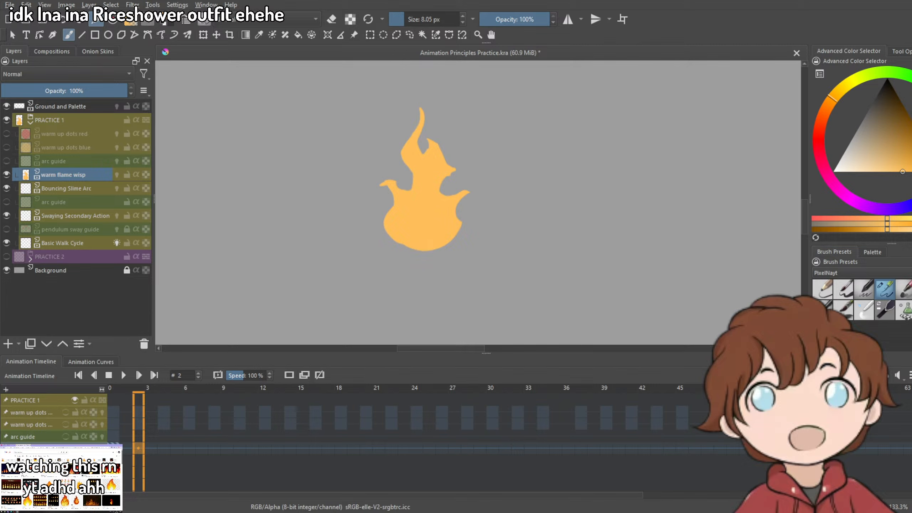
key("Delete")
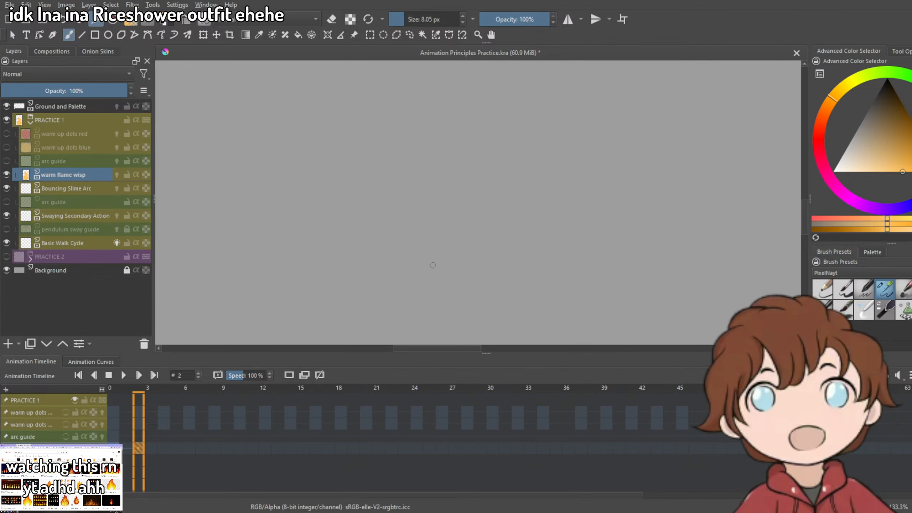
key("ctrl+z")
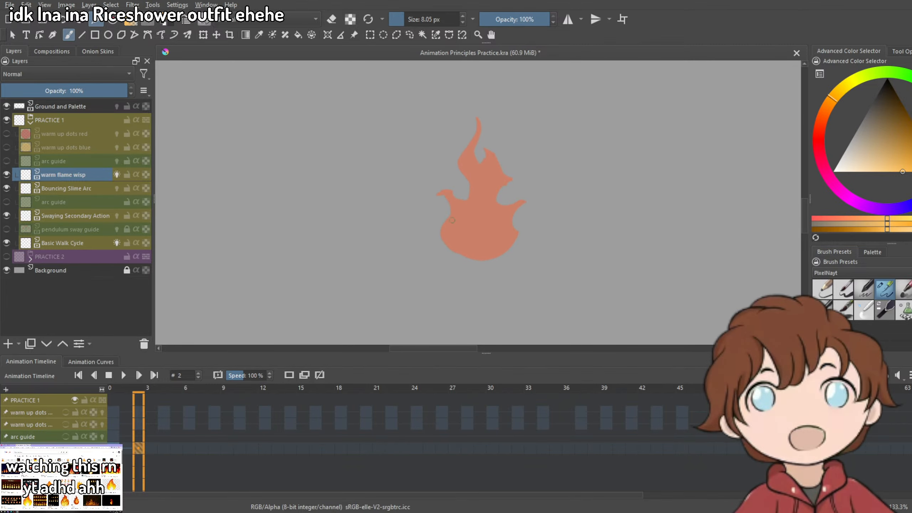
Sketch the second flame's left base edge, a detached wisp and a left-leaning main tip, enlarging the brush to 15.10 px.
left_click_drag(451, 186, 448, 234)
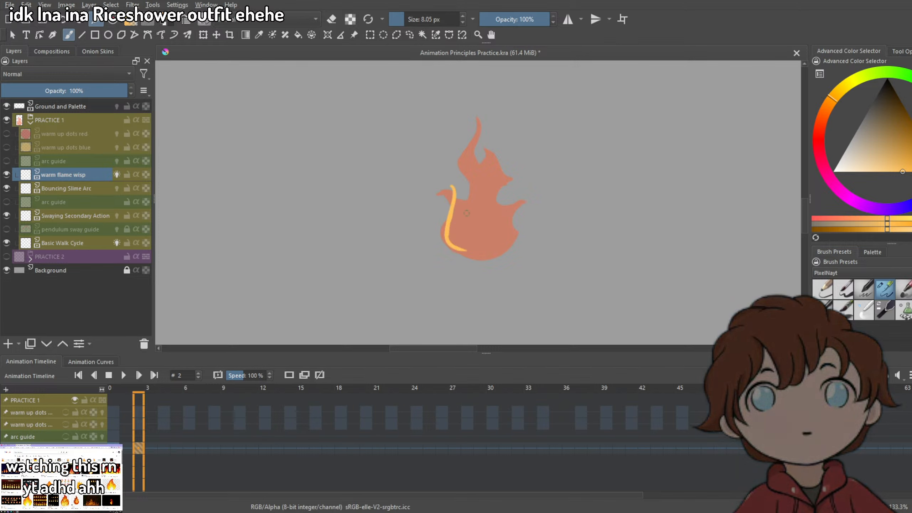
left_click(410, 21)
mouse_move(478, 117)
left_mouse_down()
mouse_move(470, 174)
mouse_move(457, 140)
mouse_move(443, 167)
left_mouse_up()
key("ctrl+z")
key("ctrl+z")
key("ctrl+z")
left_click_drag(464, 106, 477, 205)
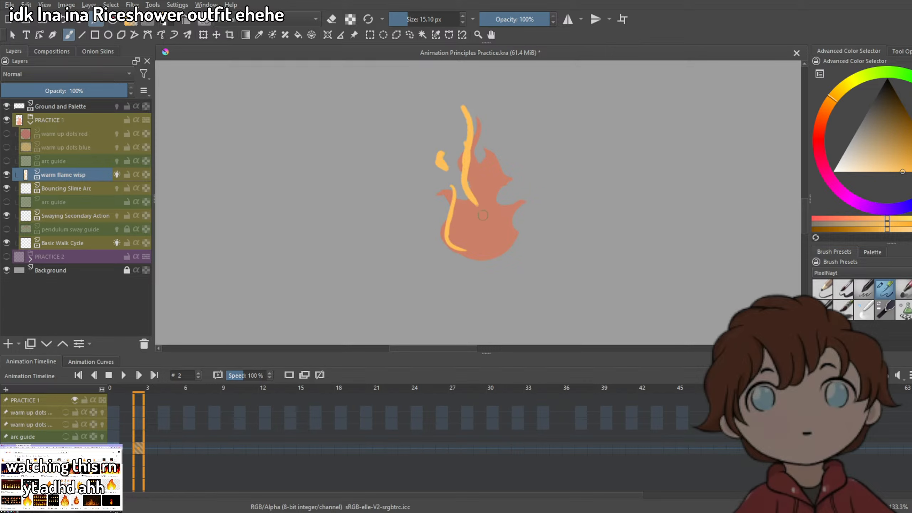
Fill in the second flame's main tip, right lobe and rounded base over the ghosted first flame.
left_click_drag(468, 130, 481, 201)
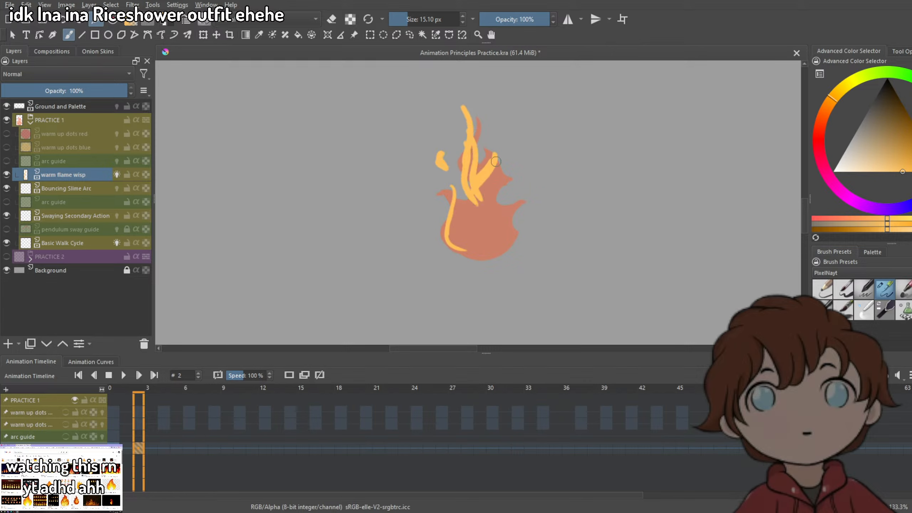
mouse_move(496, 162)
left_mouse_down()
mouse_move(478, 197)
mouse_move(486, 178)
mouse_move(473, 183)
mouse_move(468, 157)
mouse_move(477, 198)
mouse_move(467, 179)
mouse_move(468, 201)
mouse_move(459, 200)
mouse_move(471, 192)
mouse_move(455, 198)
mouse_move(475, 240)
mouse_move(460, 229)
mouse_move(476, 238)
mouse_move(483, 225)
mouse_move(461, 231)
mouse_move(479, 247)
mouse_move(493, 165)
left_mouse_up()
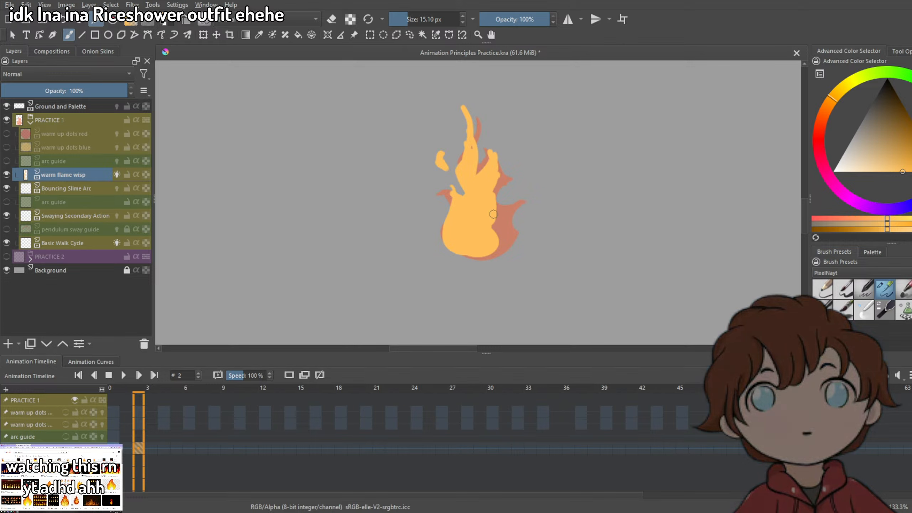
mouse_move(505, 208)
left_mouse_down()
mouse_move(493, 188)
mouse_move(503, 179)
mouse_move(497, 209)
mouse_move(493, 187)
mouse_move(508, 227)
left_mouse_up()
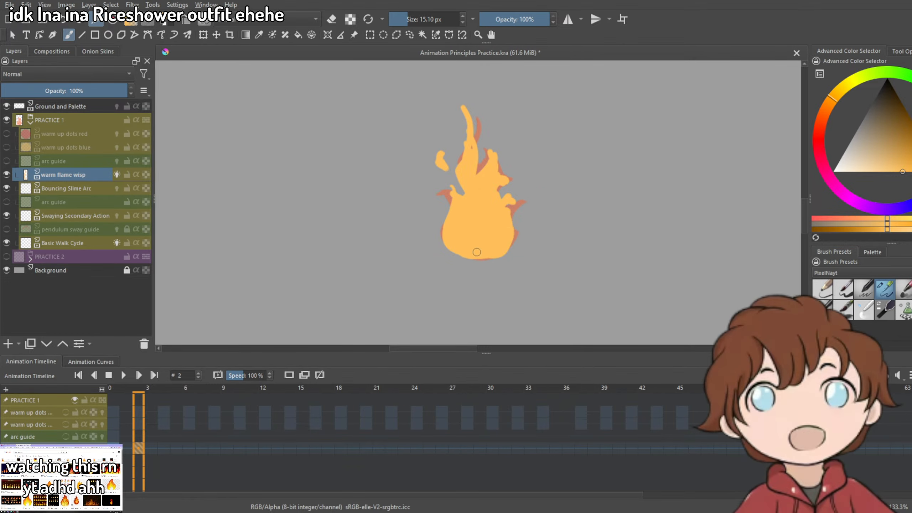
left_click_drag(465, 254, 500, 247)
Add a left side flick to the second flame and trim it to a point.
key("e")
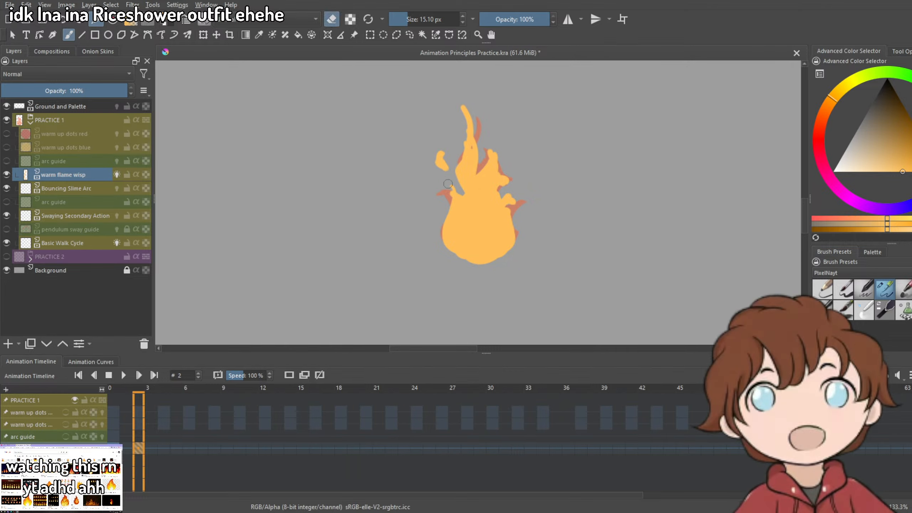
key("e")
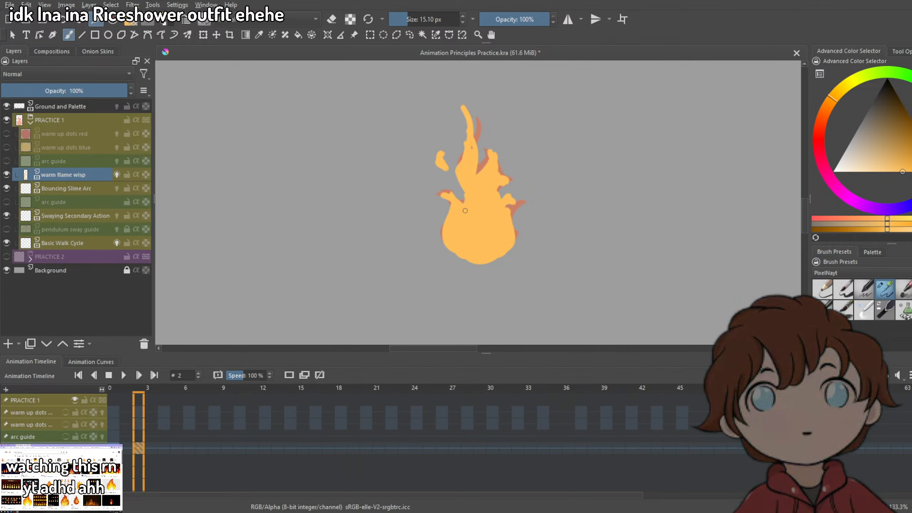
key("e")
key("e")
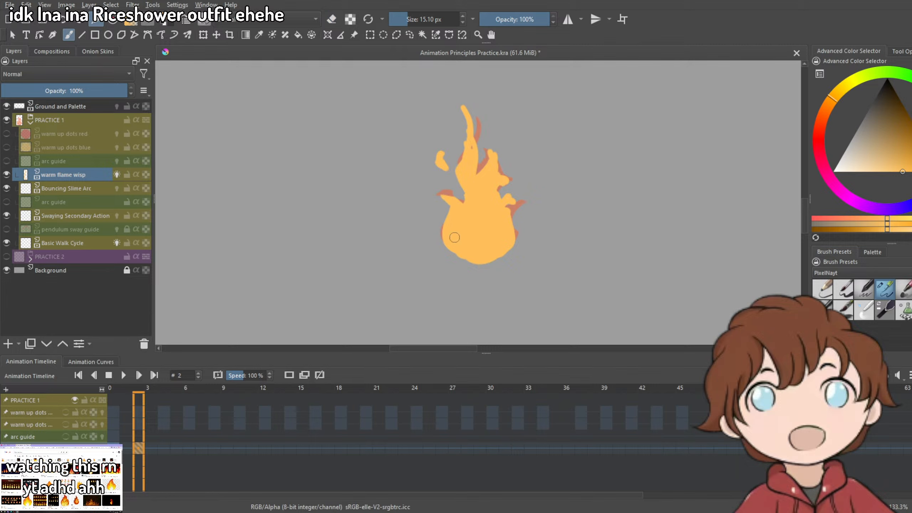
key("e")
key("e")
key("e")
Thin the detached wisp on the left and shorten the main tip to a straight sharp point.
left_click_drag(458, 113, 445, 157)
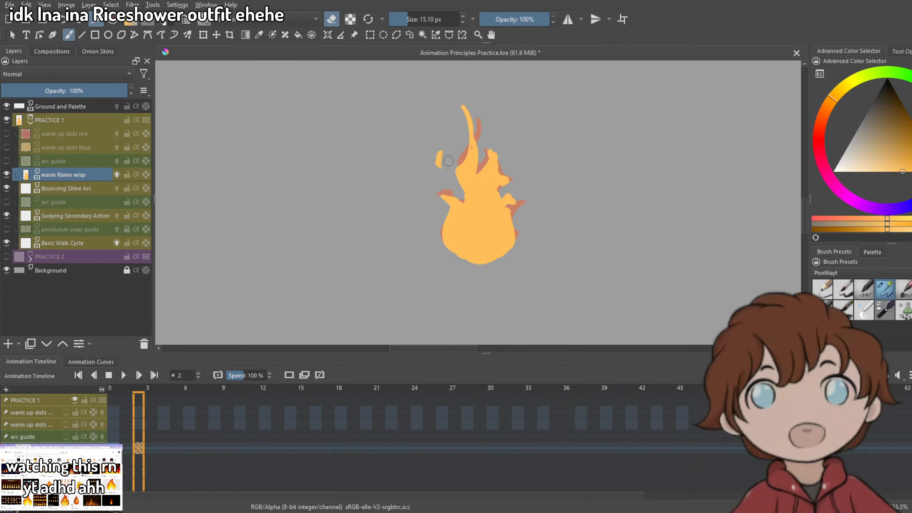
left_click_drag(464, 107, 479, 125)
key("e")
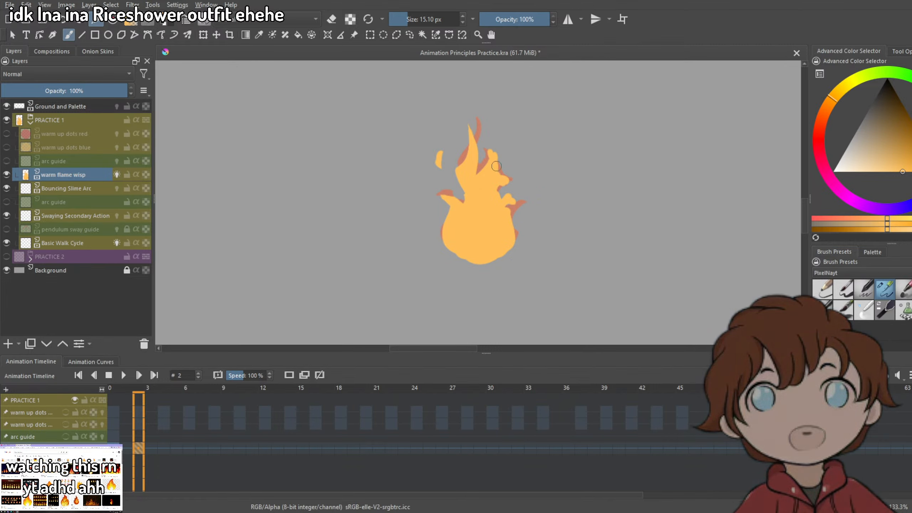
Rework the right lobe, trim the base's underside and carve a notch into the body's right side.
key("e")
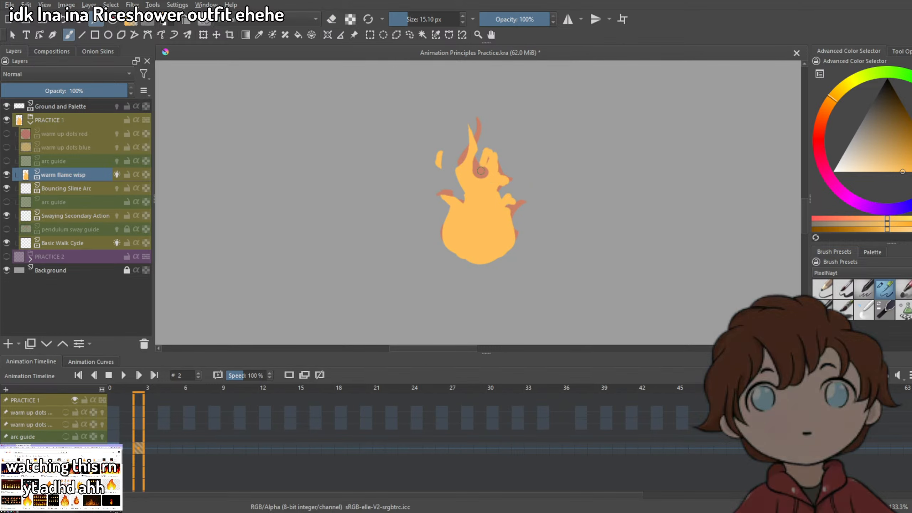
mouse_move(454, 266)
left_mouse_down()
mouse_move(501, 270)
mouse_move(497, 277)
left_mouse_up()
mouse_move(513, 227)
left_mouse_down()
mouse_move(504, 234)
mouse_move(503, 225)
mouse_move(516, 232)
mouse_move(501, 220)
left_mouse_up()
key("e")
key("e")
scroll(503, 222, "down", 4)
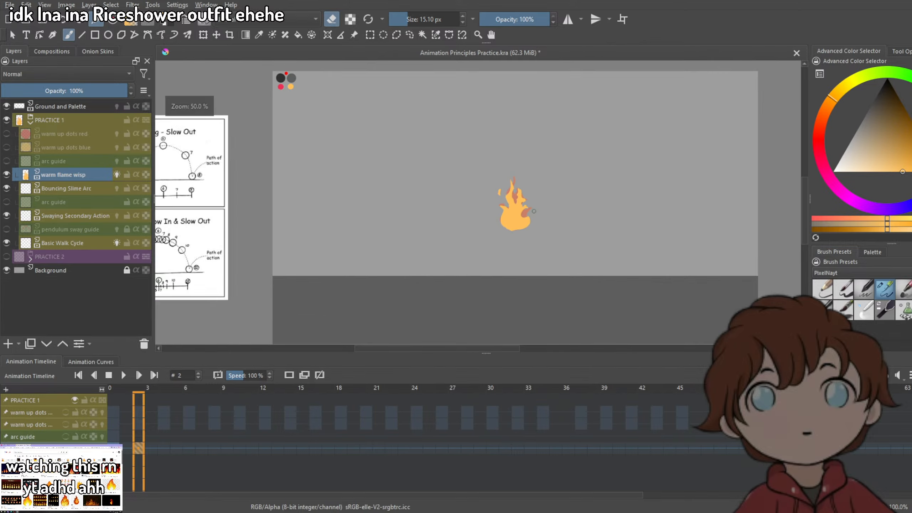
Erase the second flame's main tip, draw a hooked curl above the right lobe and hollow out the upper left neck.
scroll(510, 219, "up", 6)
mouse_move(420, 144)
left_mouse_down()
mouse_move(440, 137)
mouse_move(429, 218)
left_mouse_up()
mouse_move(384, 108)
left_mouse_down()
mouse_move(392, 154)
mouse_move(376, 244)
left_mouse_up()
key("e")
mouse_move(415, 118)
left_mouse_down()
mouse_move(397, 270)
mouse_move(386, 246)
mouse_move(405, 272)
mouse_move(413, 197)
mouse_move(429, 196)
mouse_move(456, 242)
mouse_move(415, 273)
left_mouse_up()
key("e")
left_click_drag(394, 215, 376, 250)
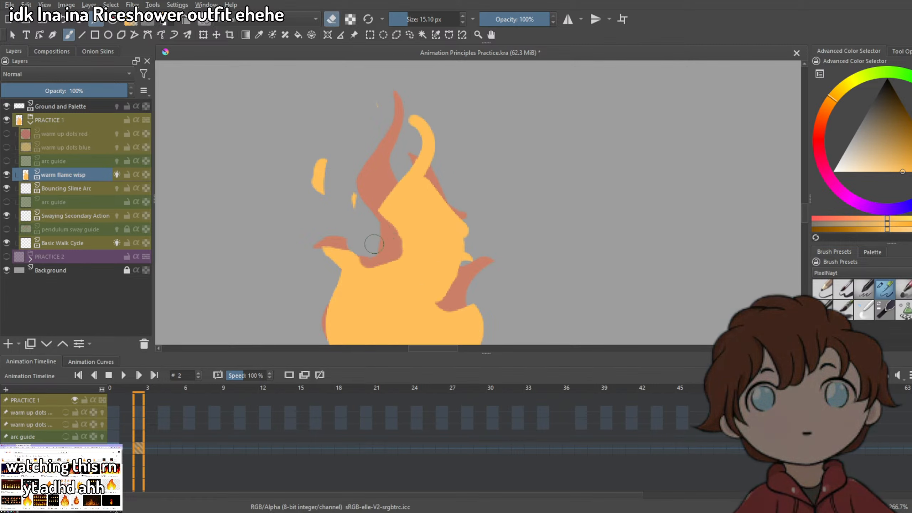
key("e")
mouse_move(406, 147)
left_mouse_down()
mouse_move(381, 207)
mouse_move(395, 186)
mouse_move(388, 212)
left_mouse_up()
key("e")
key("e")
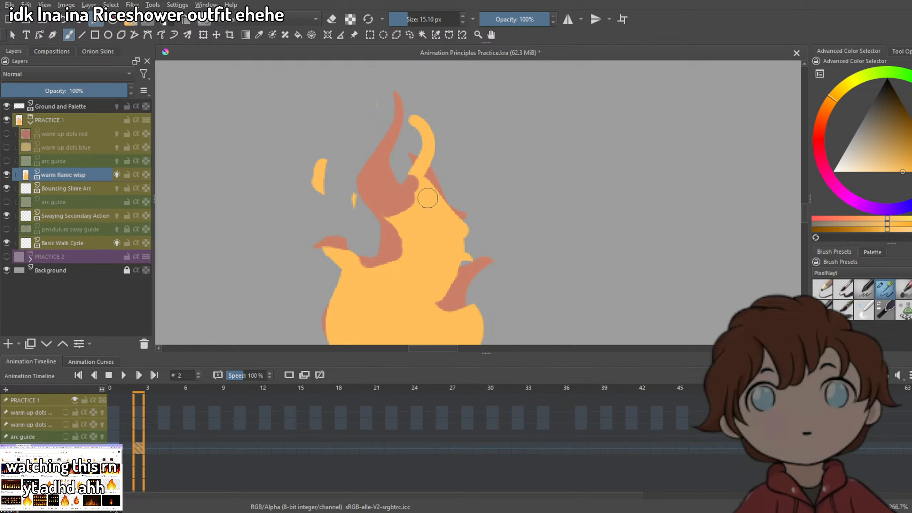
Paint a detached flame piece above the body and carve it into a narrow upward-pointing tongue.
mouse_move(379, 133)
left_mouse_down()
mouse_move(385, 93)
mouse_move(385, 115)
left_mouse_up()
key("e")
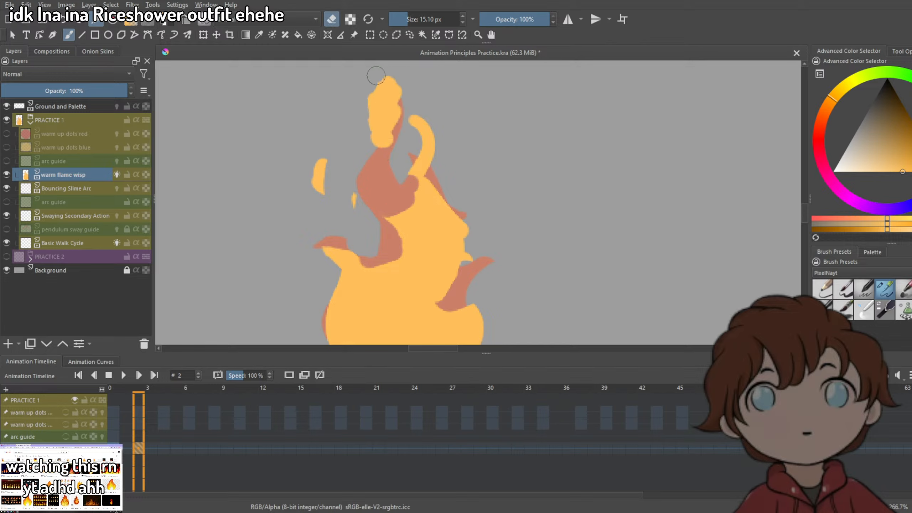
left_click_drag(376, 75, 389, 112)
scroll(458, 153, "down", 4)
scroll(456, 157, "up", 4)
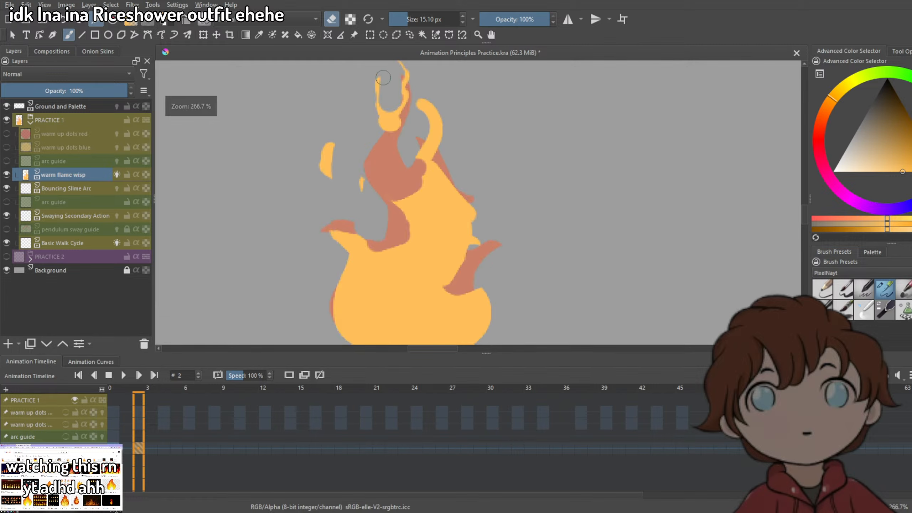
left_click_drag(383, 78, 425, 178)
key("e")
mouse_move(395, 146)
left_mouse_down()
mouse_move(420, 148)
mouse_move(404, 178)
mouse_move(419, 162)
mouse_move(428, 118)
mouse_move(433, 176)
left_mouse_up()
key("e")
key("e")
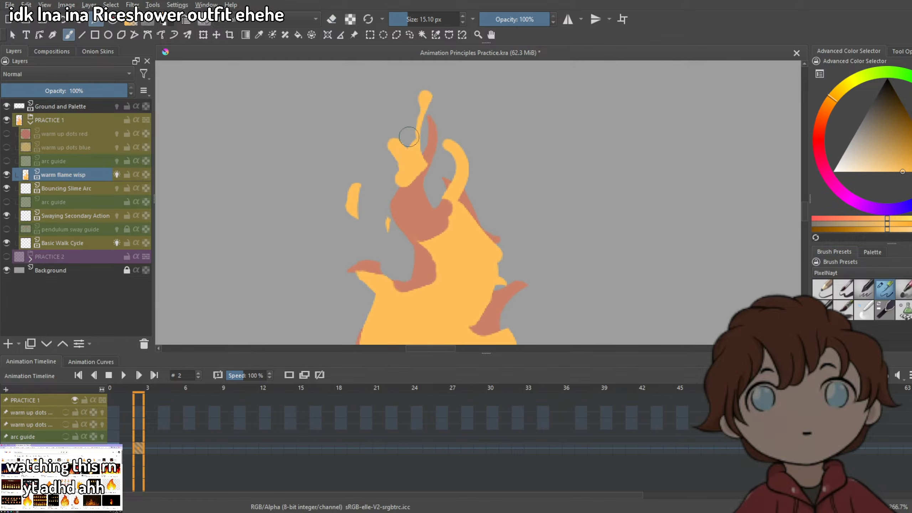
Refine the detached tongue above the body into a slender teardrop with a sharp top and a tapering tail.
mouse_move(409, 137)
left_mouse_down()
mouse_move(418, 97)
mouse_move(429, 143)
mouse_move(422, 116)
mouse_move(426, 139)
mouse_move(416, 133)
mouse_move(436, 195)
mouse_move(419, 164)
left_mouse_up()
key("e")
key("minus")
key("e")
key("e")
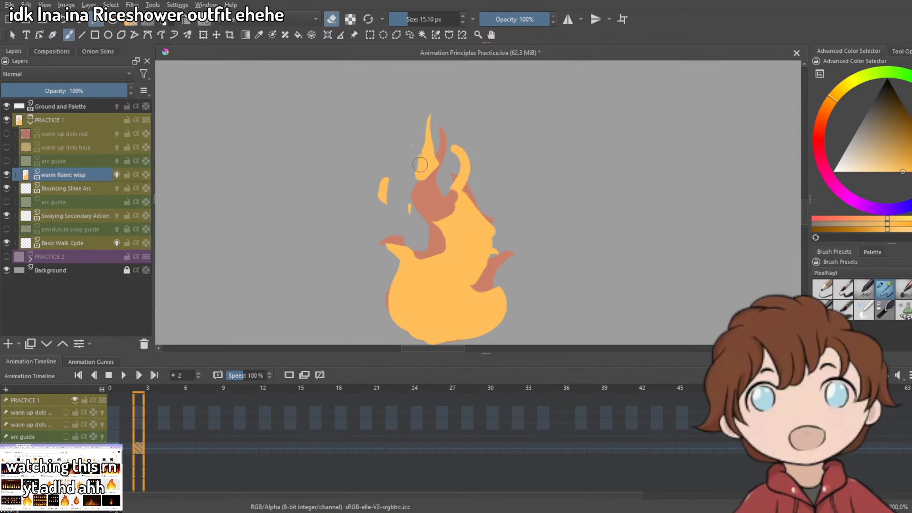
key("e")
scroll(423, 206, "down", 1)
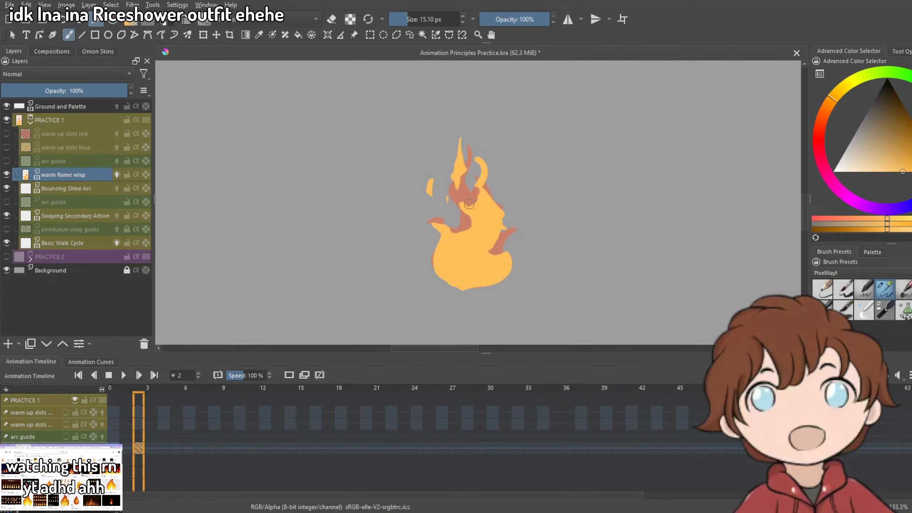
Add a right side flick to the second flame and trim it to a sharp point with a concave outer edge.
scroll(476, 206, "up", 2)
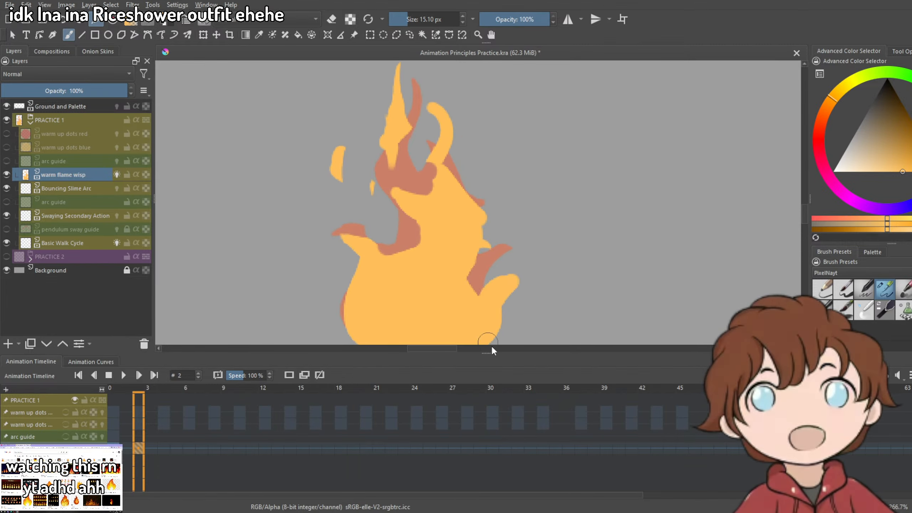
left_click_drag(509, 302, 484, 186)
key("e")
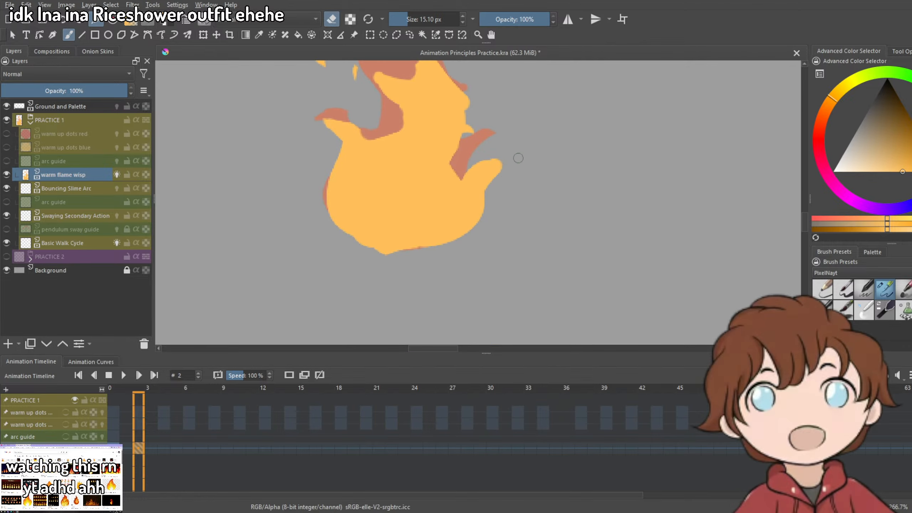
scroll(492, 202, "down", 3)
scroll(494, 243, "up", 4)
key("ctrl+z")
key("e")
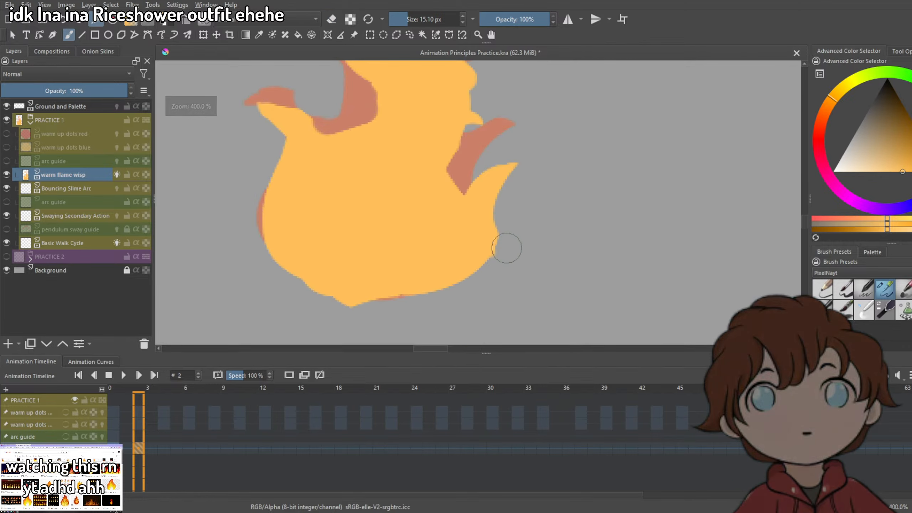
Thicken the left side flick and trim its upper edge into a smooth pointed curve.
scroll(391, 187, "down", 2)
scroll(359, 156, "up", 2)
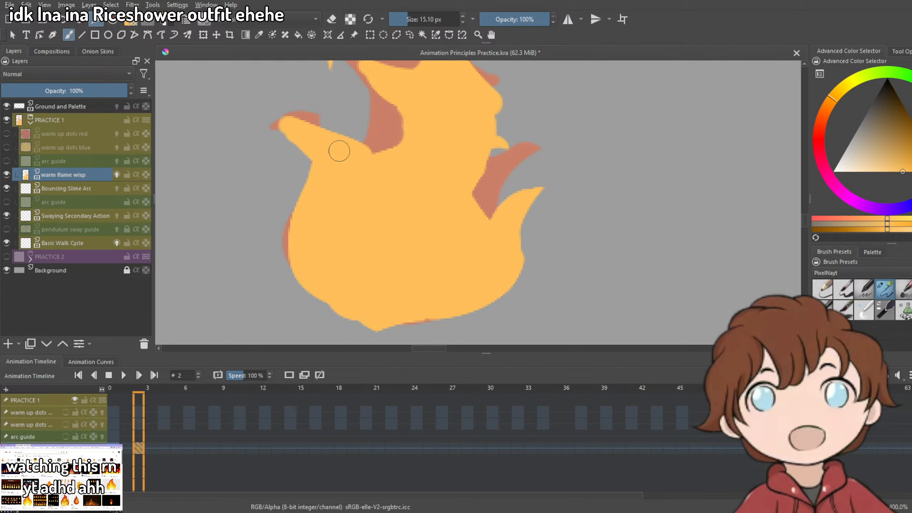
scroll(335, 148, "down", 4)
scroll(372, 143, "up", 3)
key("e")
key("ctrl+z")
left_click_drag(354, 139, 399, 155)
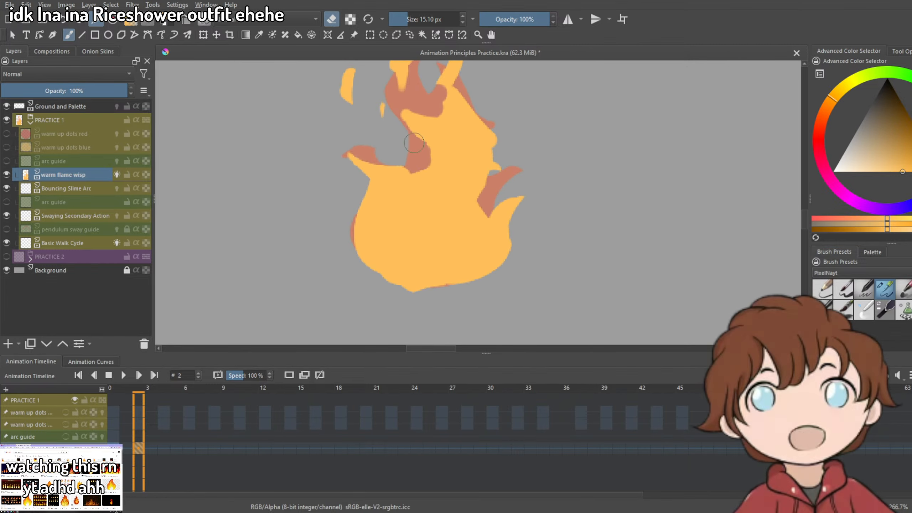
Trim the neck above the left flick to smooth the hollow and the body's upper left edge.
left_click_drag(481, 202, 531, 263)
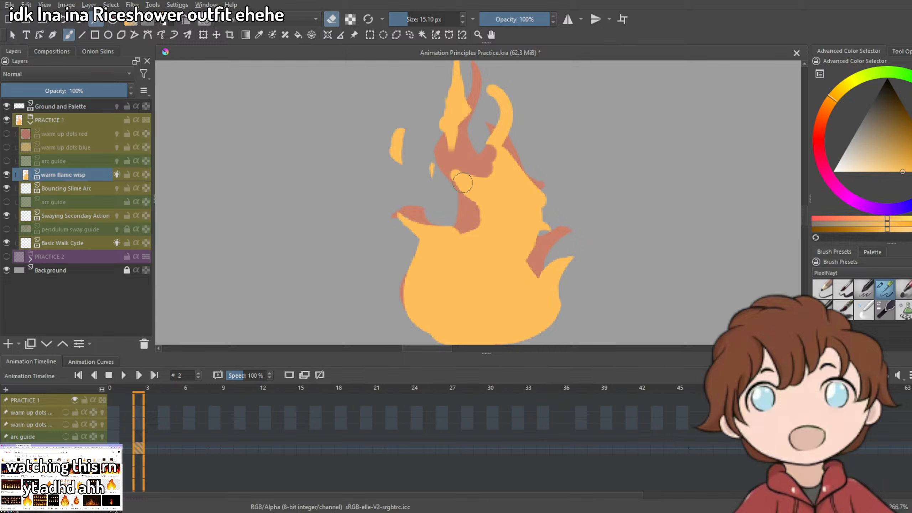
key("e")
scroll(505, 208, "down", 5)
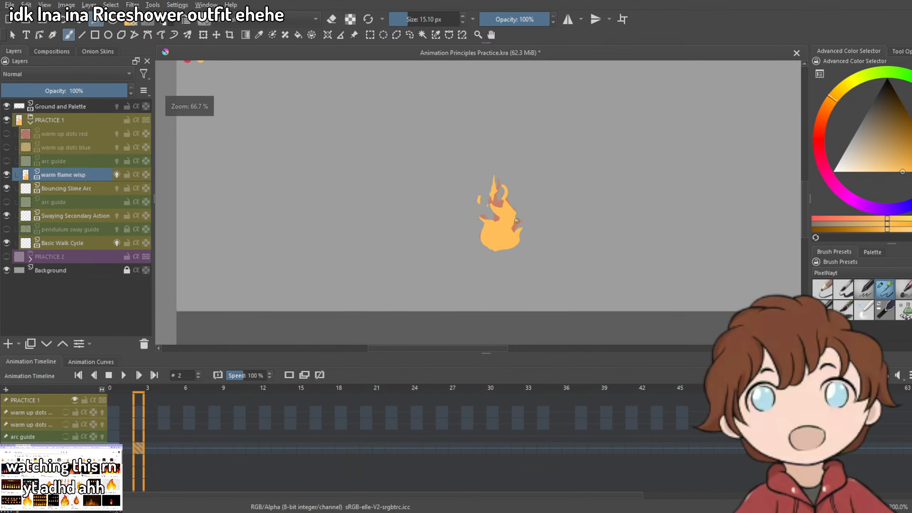
scroll(505, 210, "up", 5)
key("e")
left_click_drag(425, 147, 425, 215)
scroll(447, 232, "down", 5)
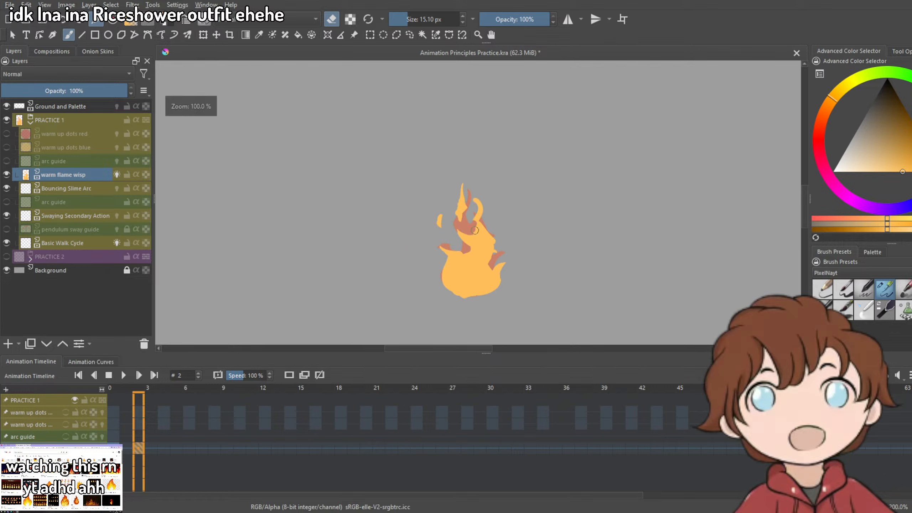
Widen the tail of the flame's upper tongue and fill out the body's upper right edge below the curled tip.
scroll(431, 187, "up", 6)
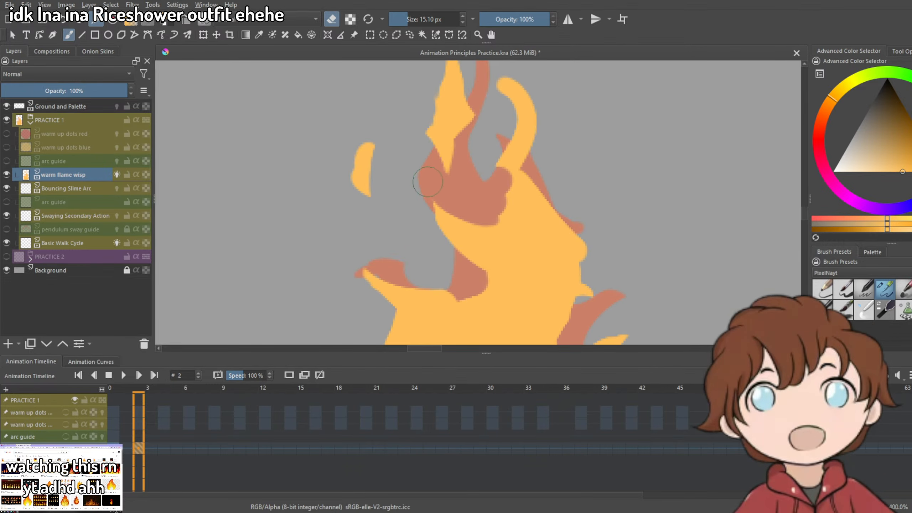
scroll(423, 142, "down", 5)
scroll(413, 136, "up", 5)
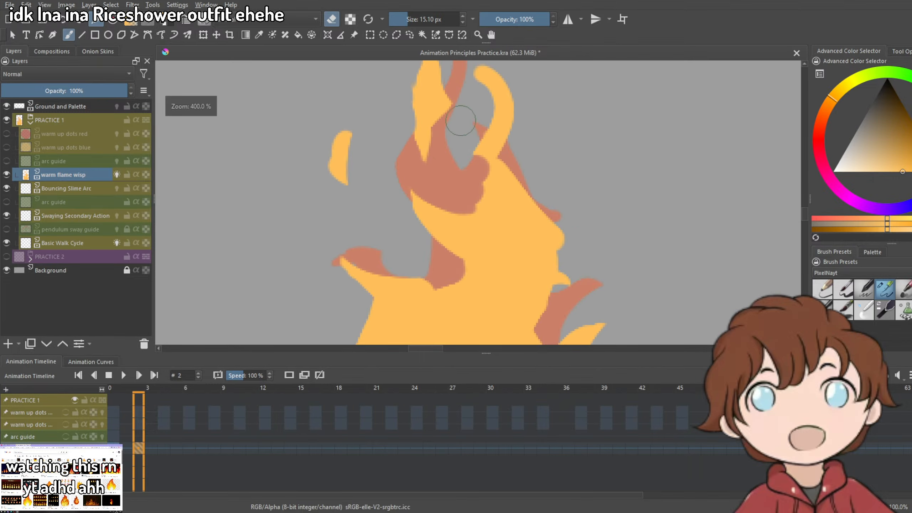
key("e")
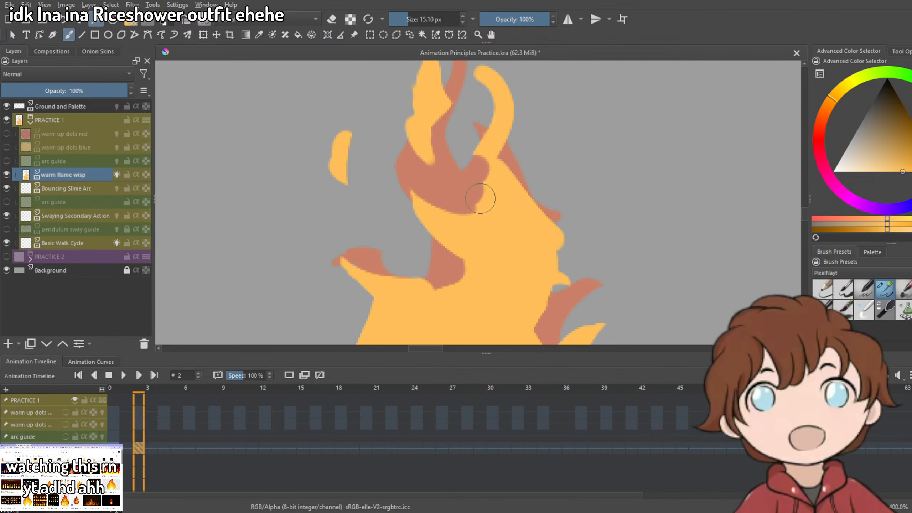
scroll(503, 195, "down", 4)
scroll(505, 192, "up", 1)
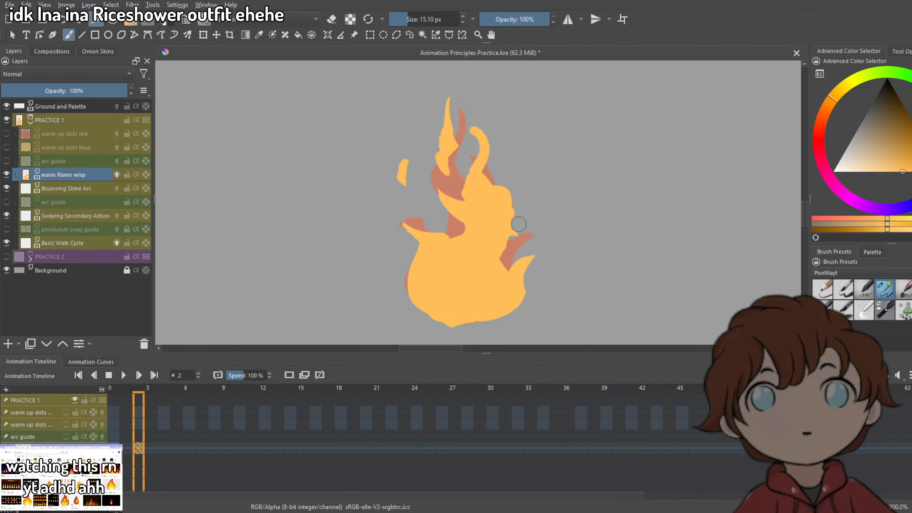
scroll(519, 233, "down", 1)
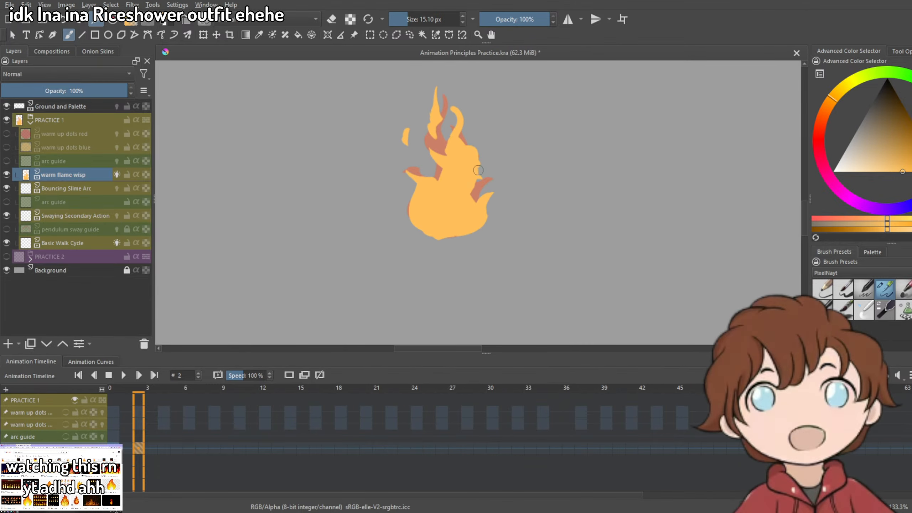
Play back the first two flame poses to check the motion, and stop the playback.
scroll(468, 170, "down", 3)
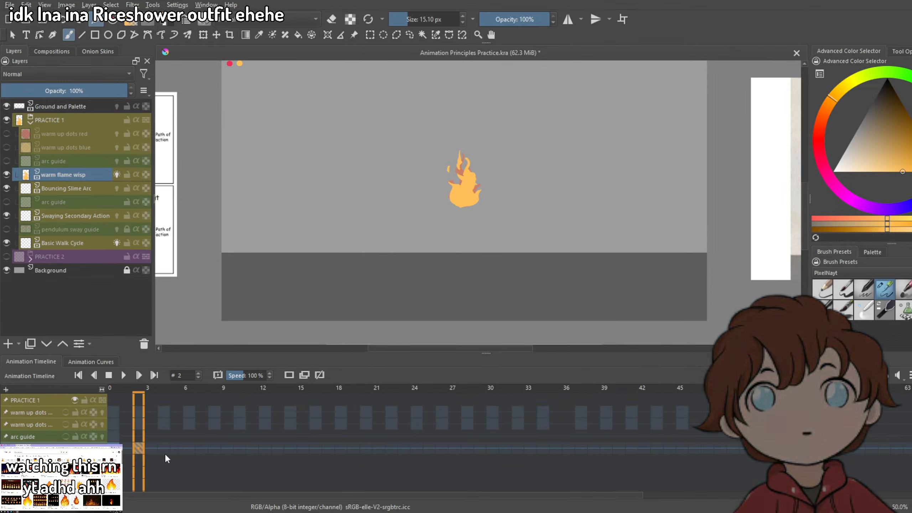
left_click(150, 449)
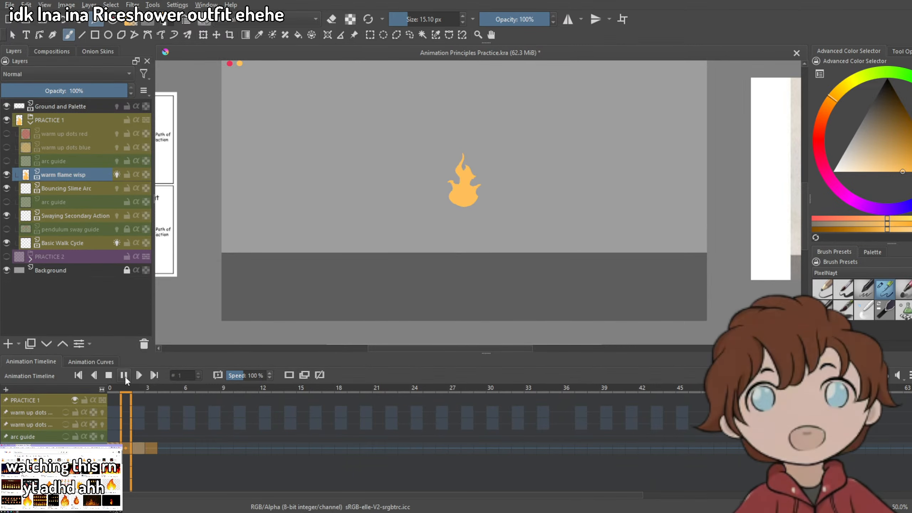
left_click(124, 375)
left_click(124, 376)
Add a blank keyframe at frame 4 on the warm flame wisp layer.
left_click(164, 449)
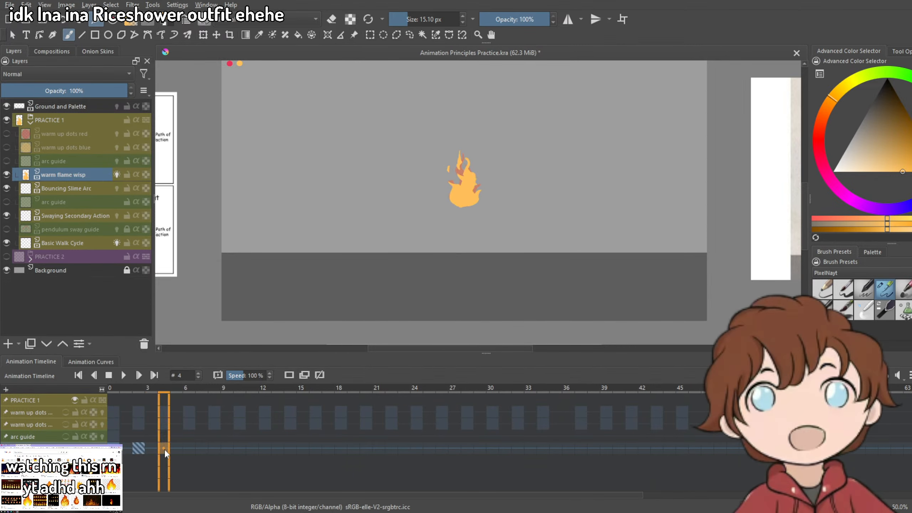
scroll(436, 160, "up", 3)
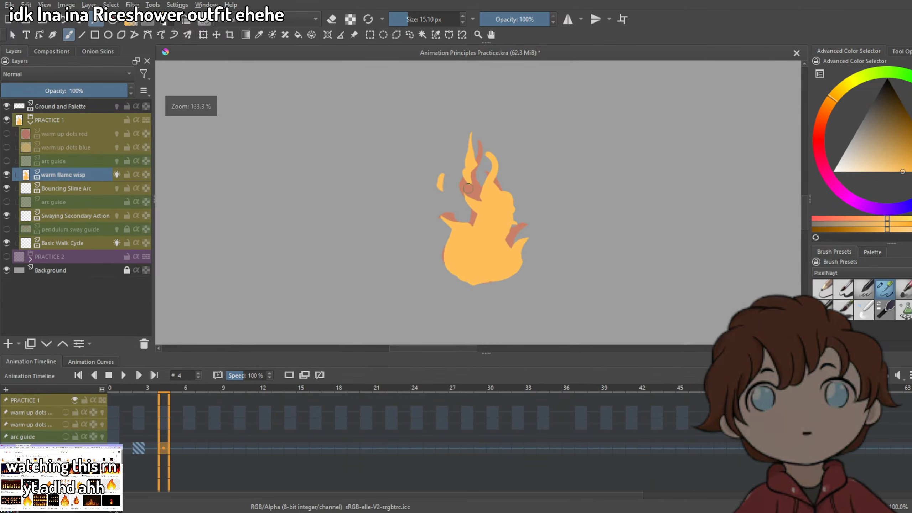
left_click(289, 375)
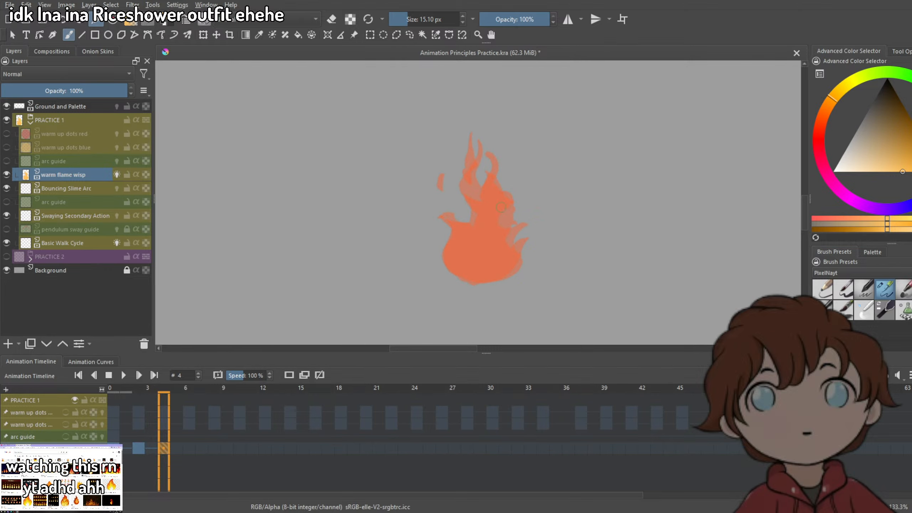
Sketch the third flame pose over the onion skin, with a wavy upper tongue and a line curving down the body's right side.
left_click_drag(465, 170, 458, 184)
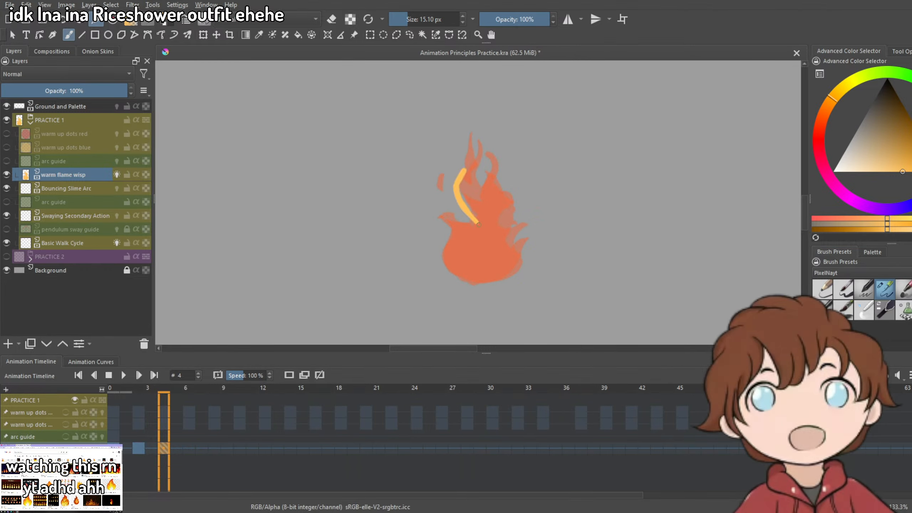
left_click_drag(478, 225, 480, 226)
left_click_drag(466, 170, 458, 212)
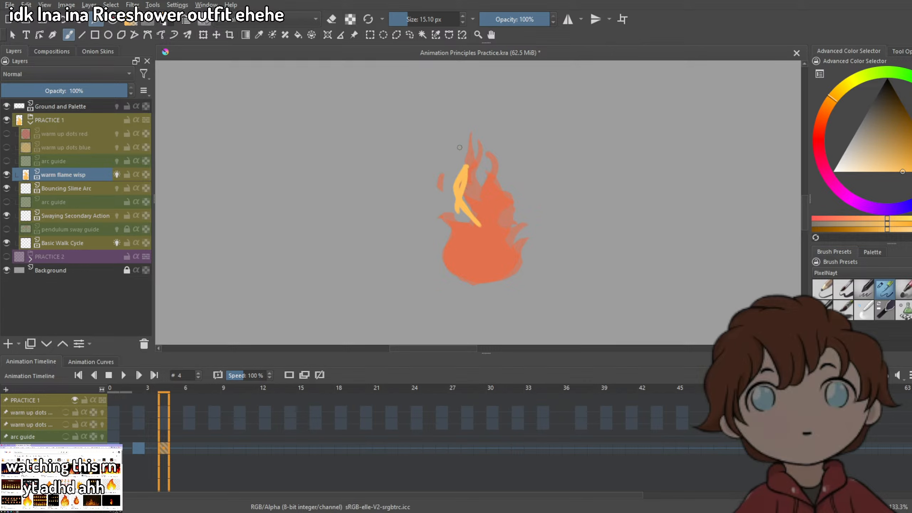
mouse_move(466, 173)
left_mouse_down()
mouse_move(489, 226)
mouse_move(483, 281)
left_mouse_up()
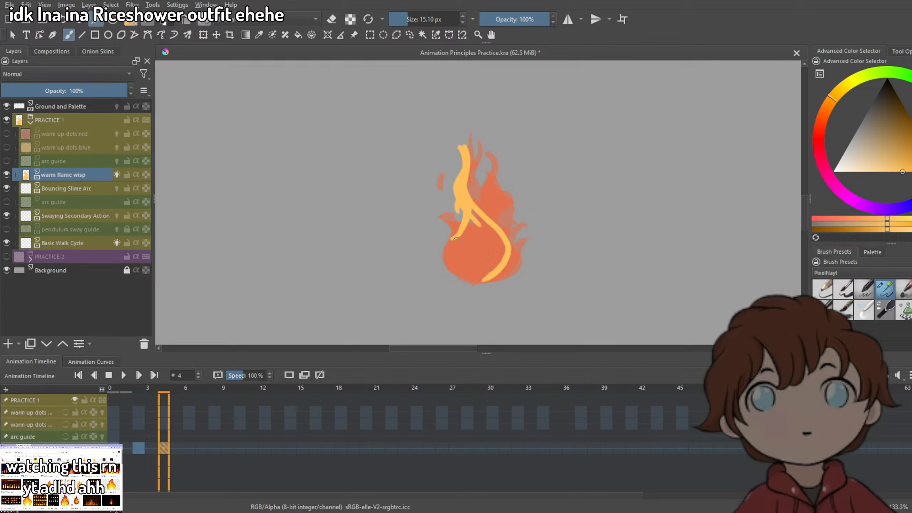
Paint the flame body's outline on frame 4 in yellow-orange and fill it in, enlarging the brush to 46.92 px.
left_click_drag(455, 239, 486, 274)
left_click_drag(486, 225, 504, 259)
left_click_drag(470, 218, 462, 269)
left_click_drag(471, 229, 466, 257)
left_click(416, 18)
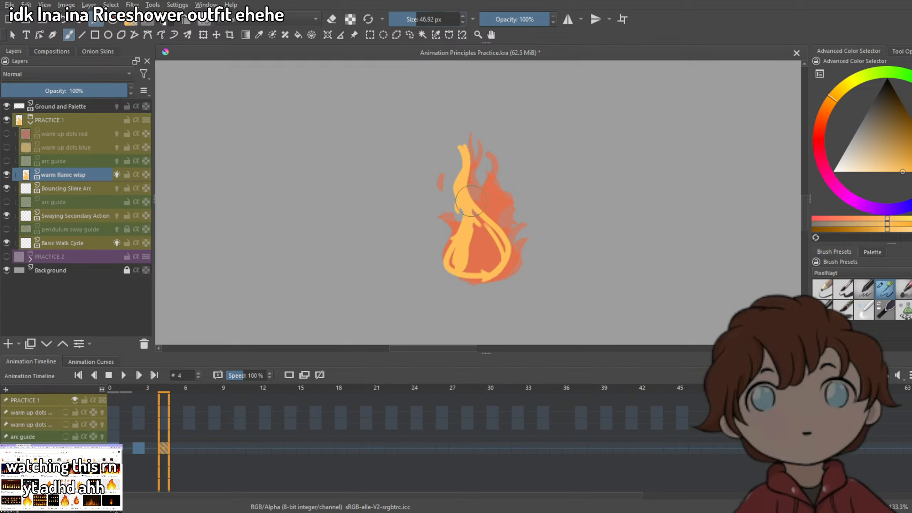
mouse_move(471, 201)
left_mouse_down()
mouse_move(467, 236)
mouse_move(483, 250)
mouse_move(470, 214)
mouse_move(495, 259)
mouse_move(454, 235)
mouse_move(460, 241)
mouse_move(456, 209)
mouse_move(461, 242)
mouse_move(430, 199)
mouse_move(431, 227)
mouse_move(448, 198)
left_mouse_up()
Add a short wisp on the flame's right side with a 22.08 px brush and erase small notches along its edges.
left_click(410, 18)
key("e")
key("e")
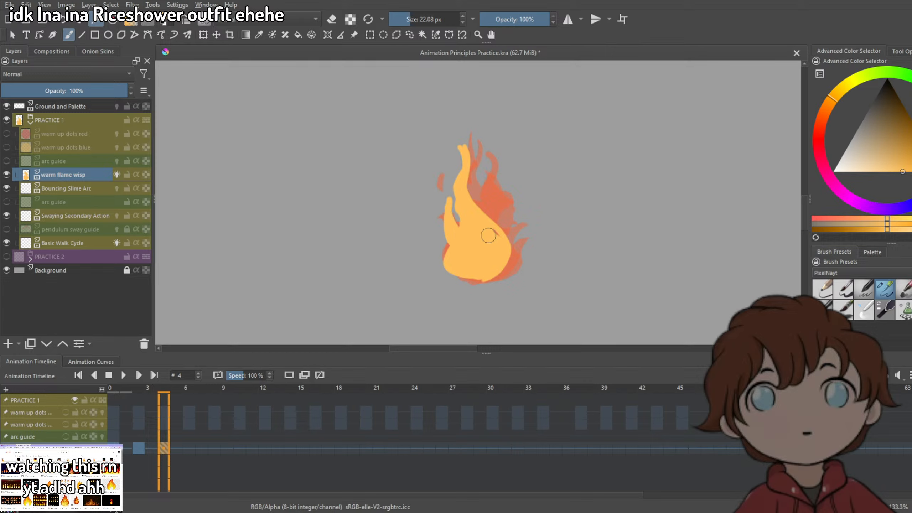
mouse_move(483, 229)
left_mouse_down()
mouse_move(478, 180)
mouse_move(492, 169)
left_mouse_up()
key("ctrl+z")
key("ctrl+z")
mouse_move(492, 210)
left_mouse_down()
mouse_move(488, 253)
mouse_move(493, 217)
left_mouse_up()
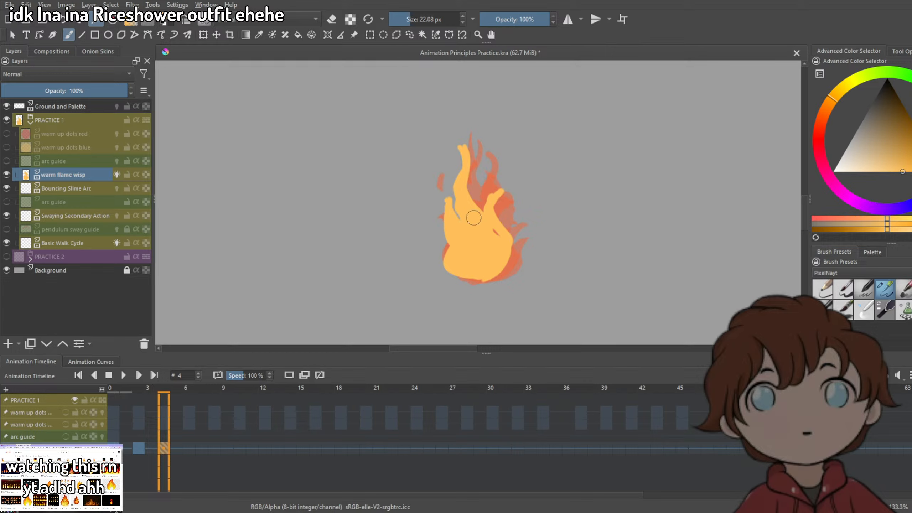
key("e")
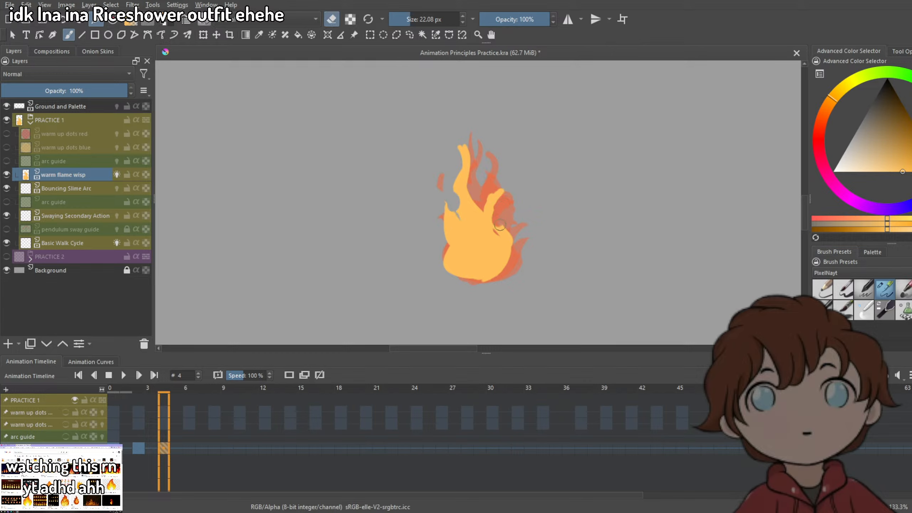
left_click_drag(455, 251, 453, 264)
Retime the warm flame wisp keyframes, moving the one on frame 2 to frame 3 and the last one to frame 6.
left_click(138, 450)
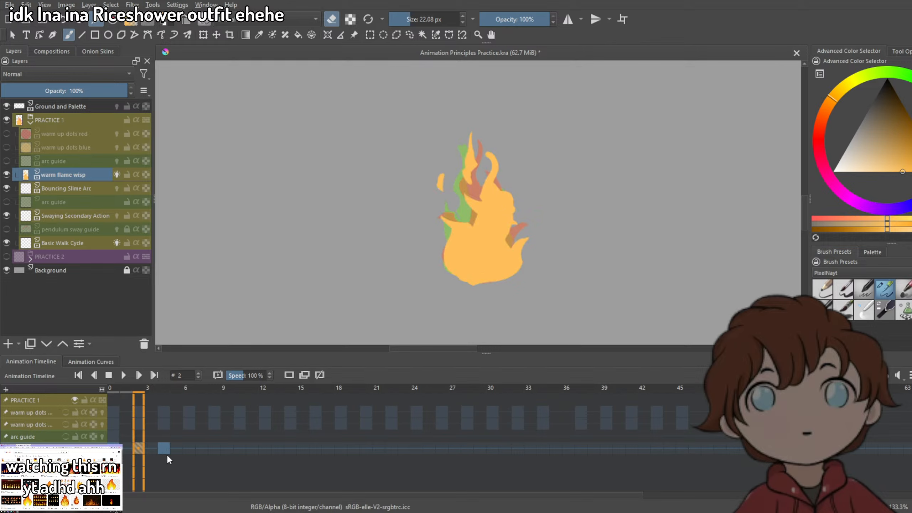
left_click_drag(159, 451, 176, 452)
left_click(140, 451)
left_click(161, 452, "shift")
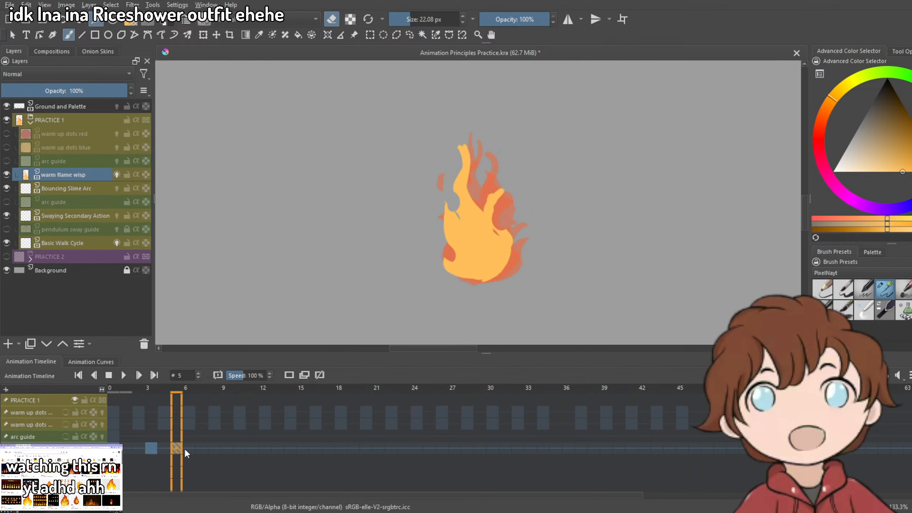
key("period")
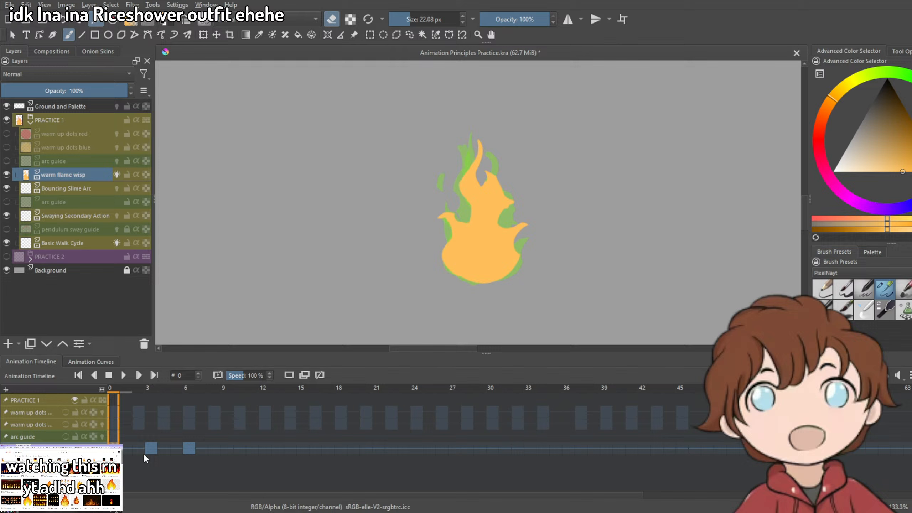
Play back frames 0 to 8 of the warm flame wisp layer to check the timing, viewing it at different distances.
left_click(211, 451, "shift")
left_click(126, 375)
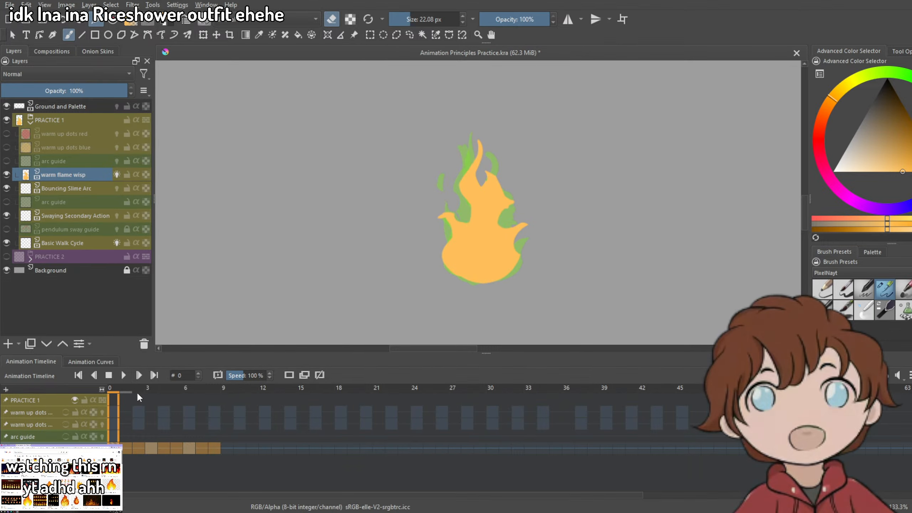
left_click(124, 375)
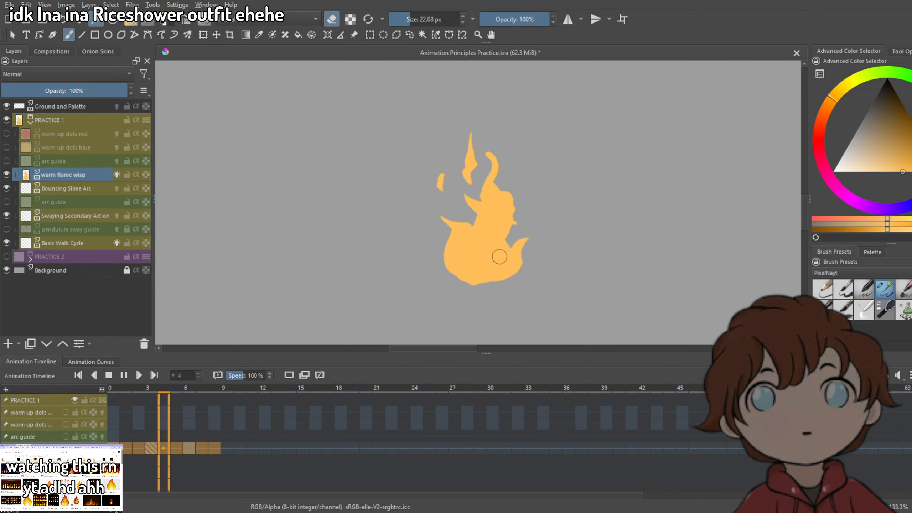
scroll(510, 266, "down", 4)
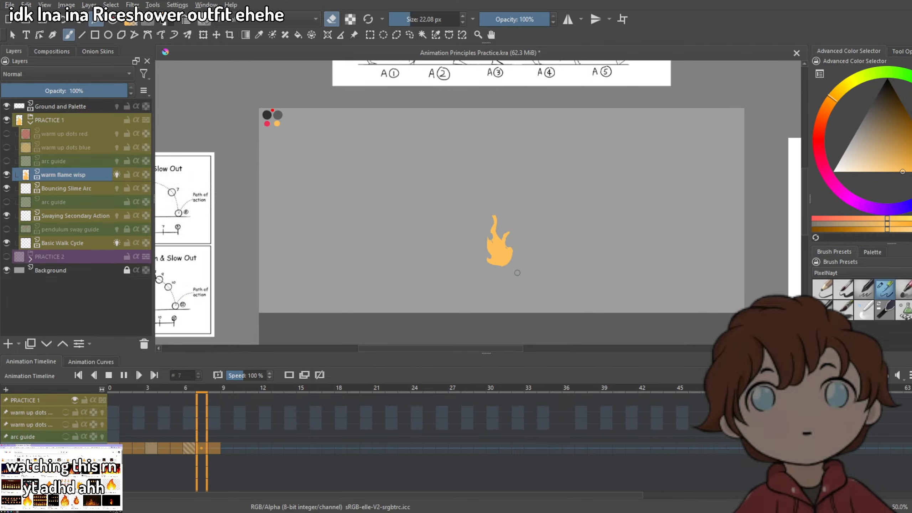
scroll(510, 287, "up", 3)
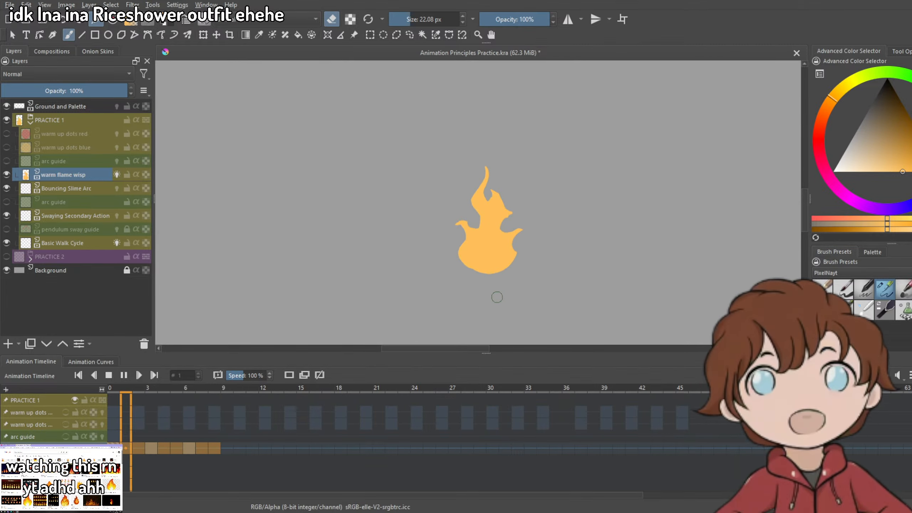
left_click(121, 449)
left_click(189, 448)
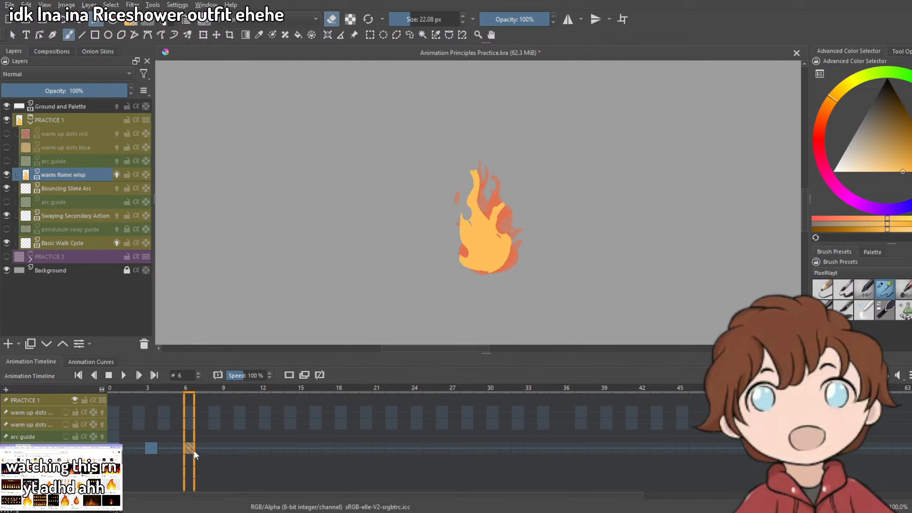
left_click(215, 448)
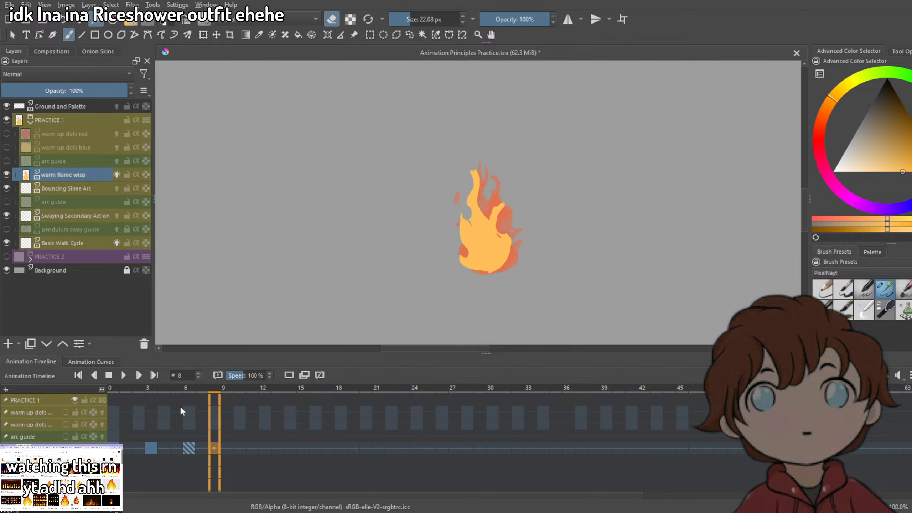
Transform the frame 3 flame by shearing its upper part to the right and stretching it slightly wider.
left_click(151, 448)
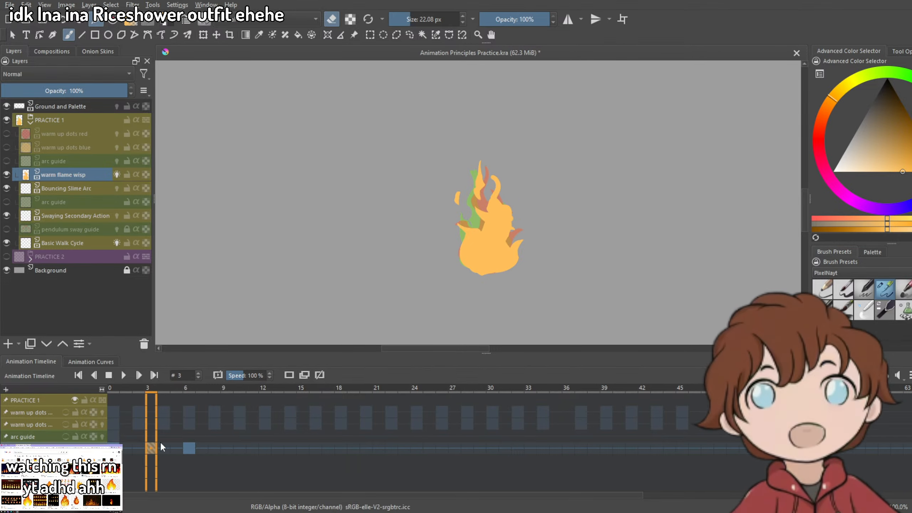
scroll(526, 202, "up", 2)
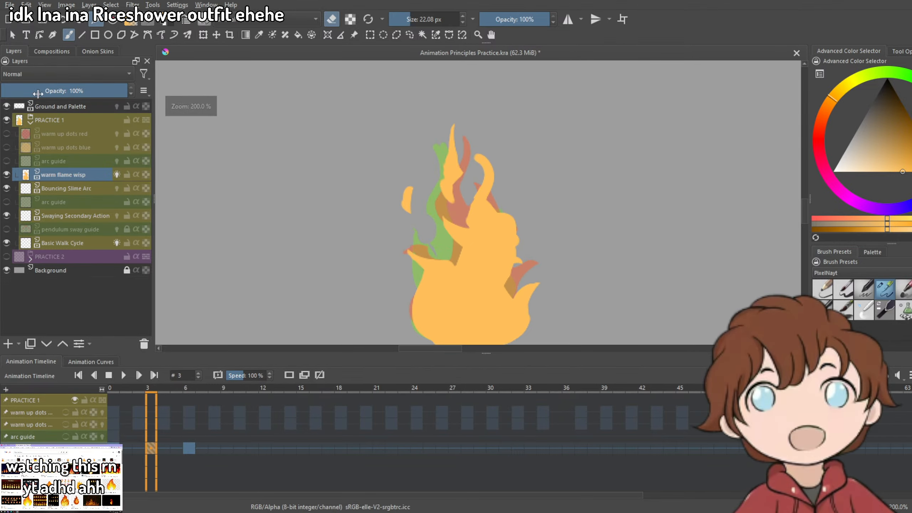
left_click(203, 34)
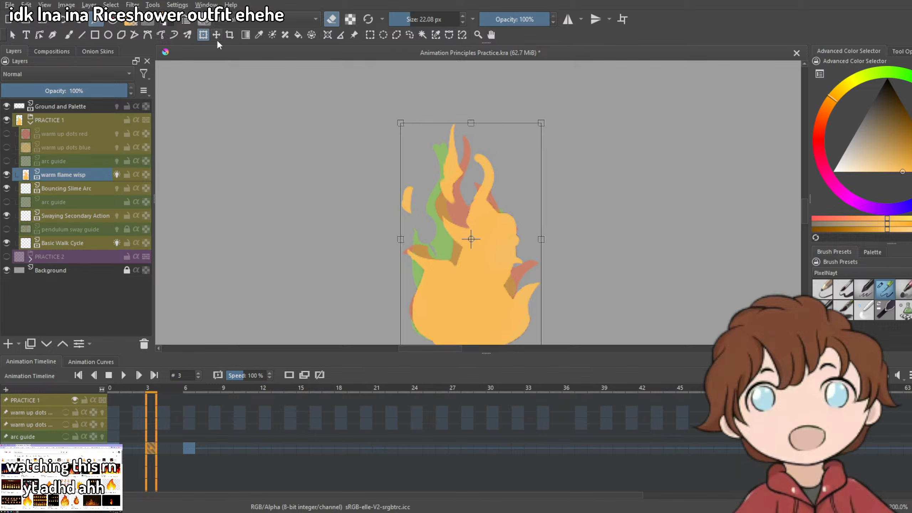
left_click_drag(501, 122, 511, 123)
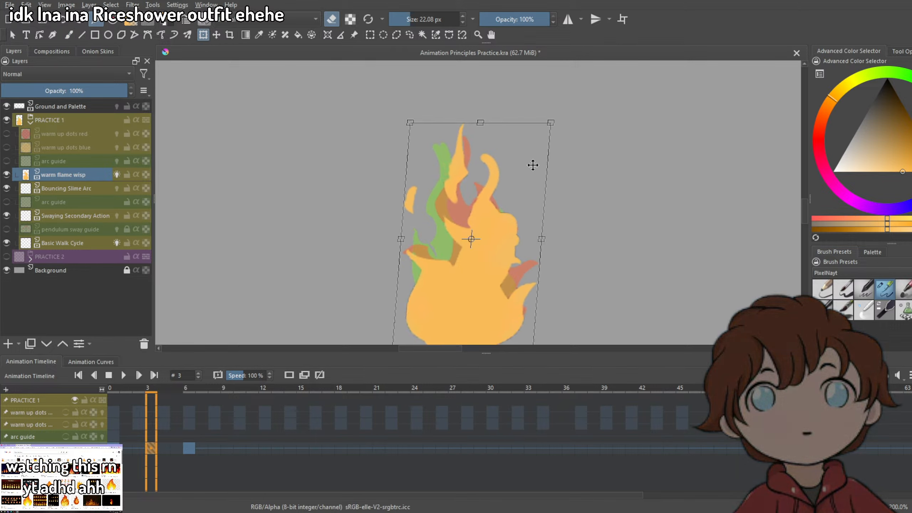
left_click_drag(543, 238, 553, 239)
key("b")
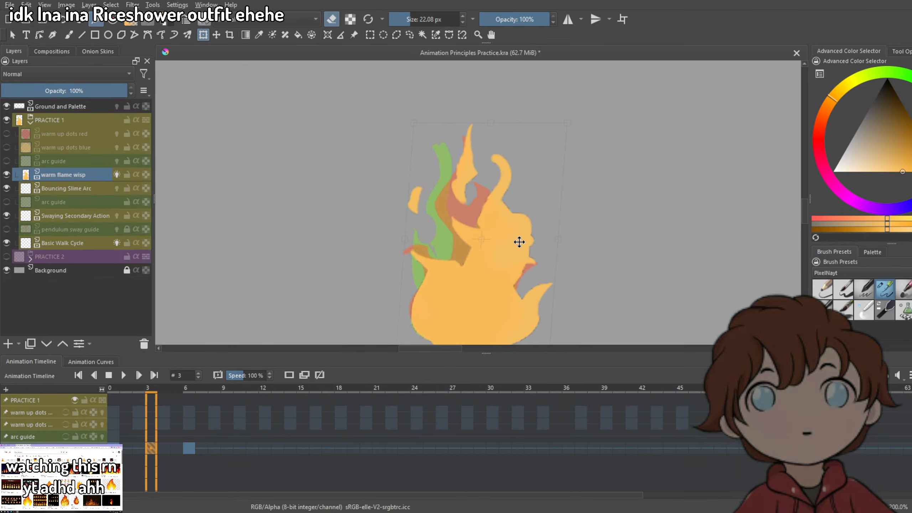
Erase the curled tip on the frame 3 flame and paint a thicker tongue leaning up to the right.
left_click_drag(519, 184, 482, 146)
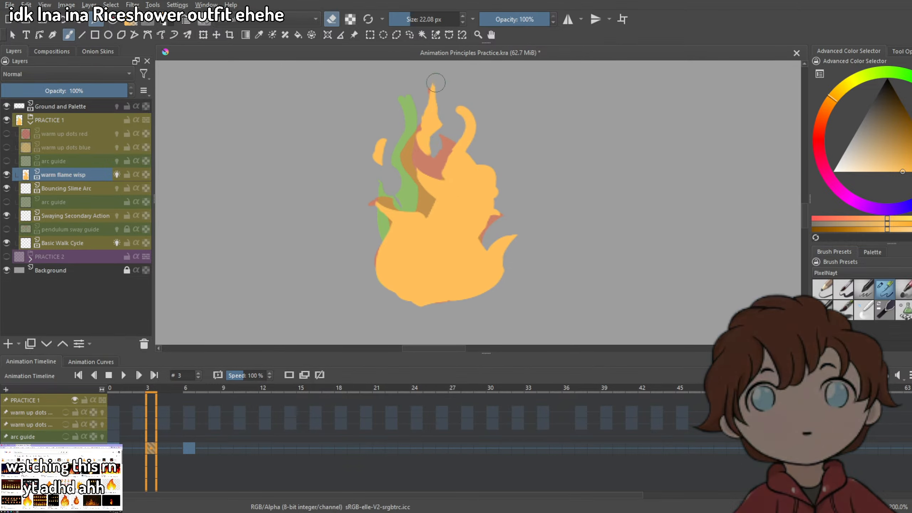
mouse_move(466, 95)
left_mouse_down()
mouse_move(489, 181)
mouse_move(487, 119)
mouse_move(475, 173)
mouse_move(490, 159)
mouse_move(458, 111)
mouse_move(445, 170)
left_mouse_up()
key("e")
key("e")
mouse_move(460, 89)
left_mouse_down()
mouse_move(488, 134)
mouse_move(486, 186)
left_mouse_up()
mouse_move(461, 84)
left_mouse_down()
mouse_move(481, 149)
mouse_move(498, 112)
mouse_move(489, 154)
left_mouse_up()
key("e")
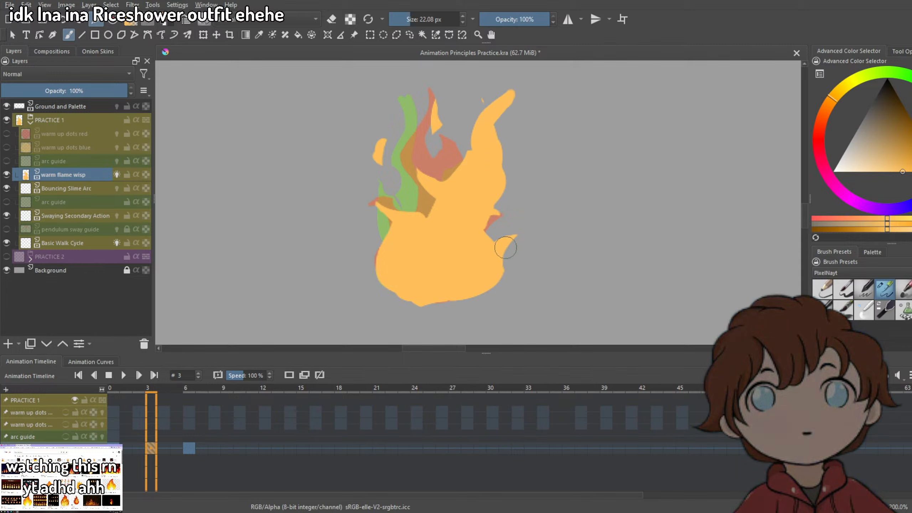
Paint an upturned wisp on the flame's right side, widen its lower left bulge, and fill out the upper left body.
mouse_move(484, 226)
left_mouse_down()
mouse_move(511, 197)
mouse_move(518, 244)
left_mouse_up()
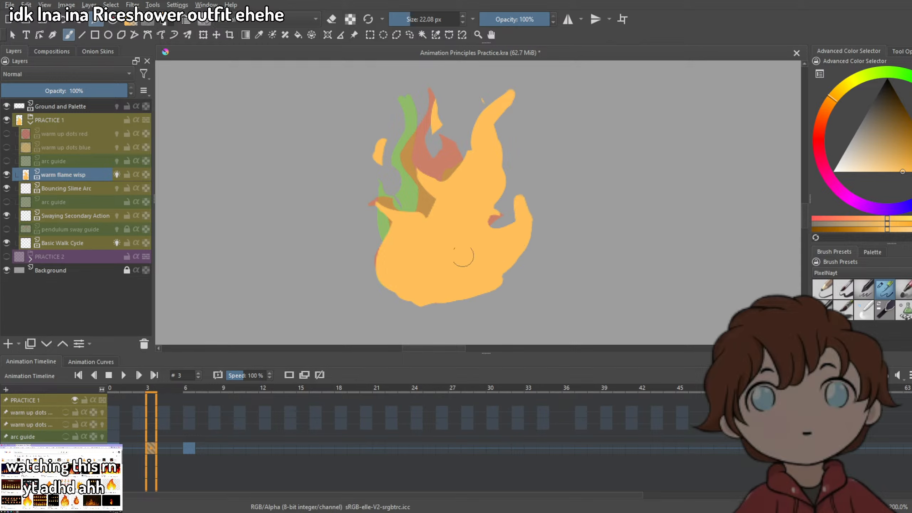
mouse_move(377, 228)
left_mouse_down()
mouse_move(393, 234)
mouse_move(387, 261)
mouse_move(416, 270)
left_mouse_up()
key("e")
scroll(467, 226, "up", 2)
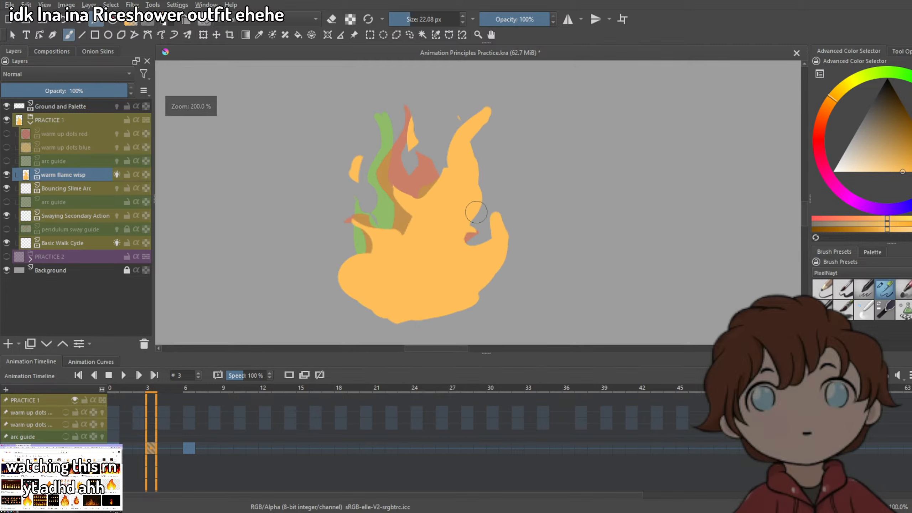
mouse_move(438, 155)
left_mouse_down()
mouse_move(435, 206)
mouse_move(464, 222)
mouse_move(438, 228)
mouse_move(444, 147)
mouse_move(441, 194)
mouse_move(432, 190)
mouse_move(447, 147)
mouse_move(457, 163)
mouse_move(430, 225)
mouse_move(438, 216)
mouse_move(399, 243)
mouse_move(434, 224)
mouse_move(434, 181)
left_mouse_up()
Trim the upper left edge of the frame 3 flame with the eraser and check the silhouette from farther away.
key("e")
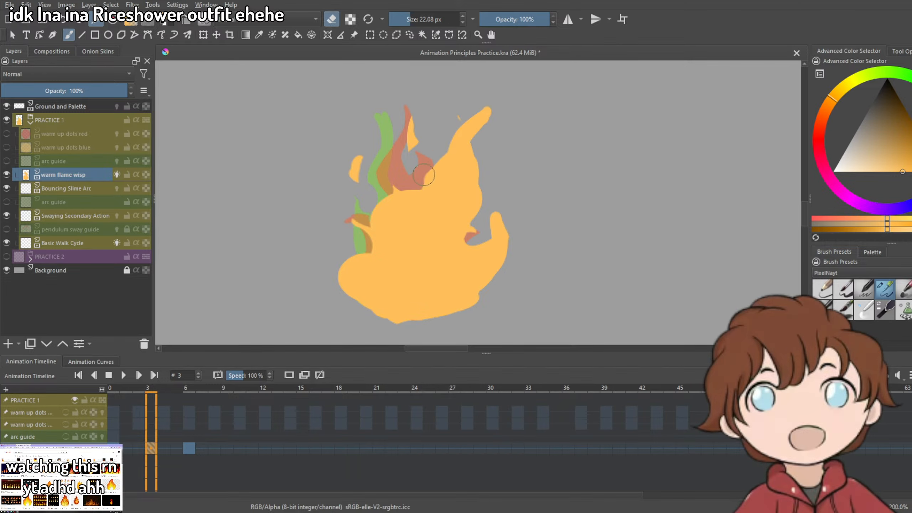
scroll(480, 186, "down", 3)
scroll(470, 185, "up", 1)
mouse_move(454, 187)
left_mouse_down()
mouse_move(459, 193)
mouse_move(436, 201)
left_mouse_up()
scroll(484, 175, "down", 2)
scroll(480, 185, "up", 2)
scroll(463, 188, "down", 2)
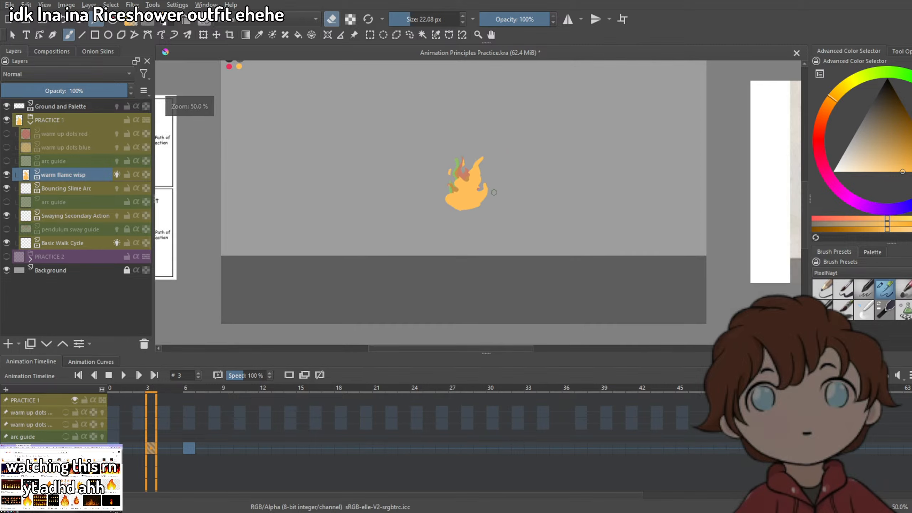
scroll(496, 193, "up", 2)
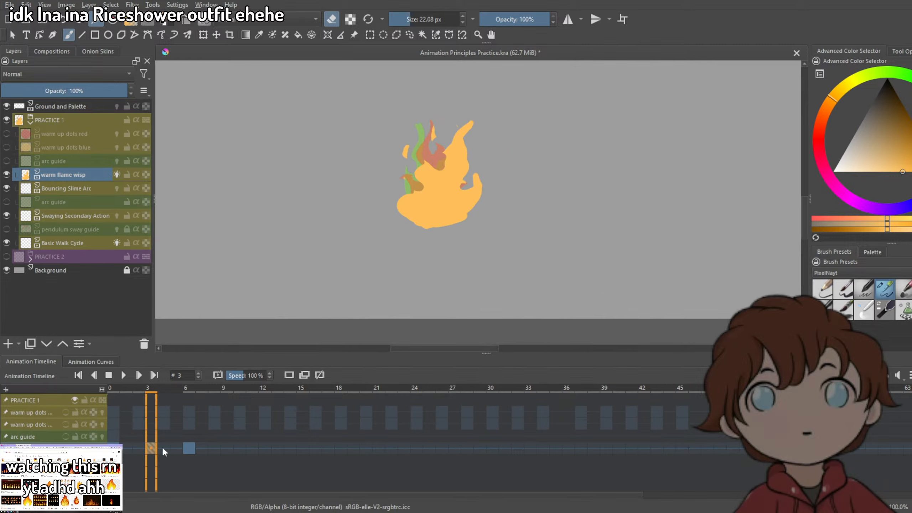
Create a blank keyframe at frame 9 and paint a filled flame with a tall central tip and two side wisps.
left_click(194, 448)
left_click(216, 447)
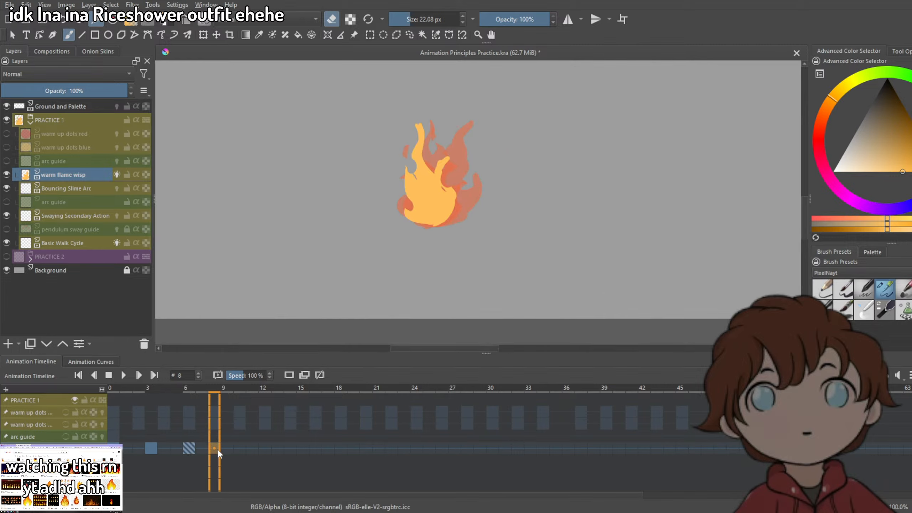
left_click(227, 450)
left_click(287, 379)
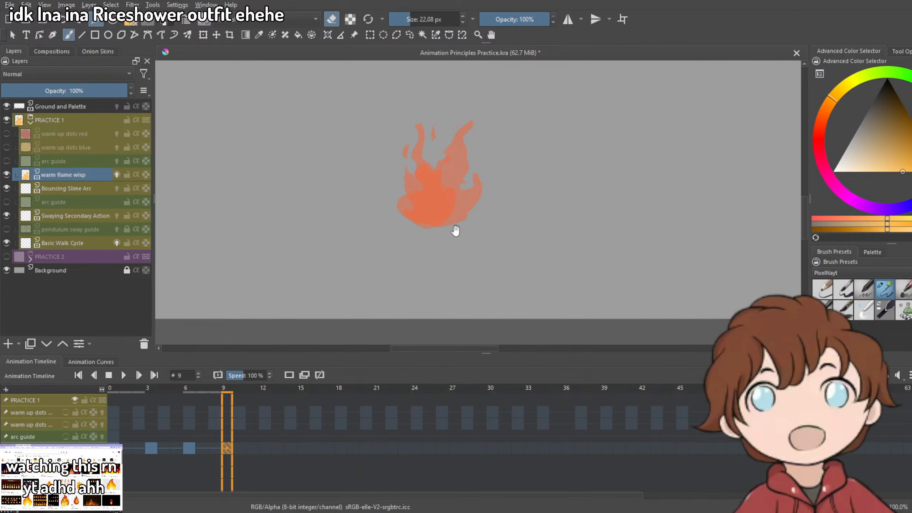
left_click_drag(455, 230, 485, 263)
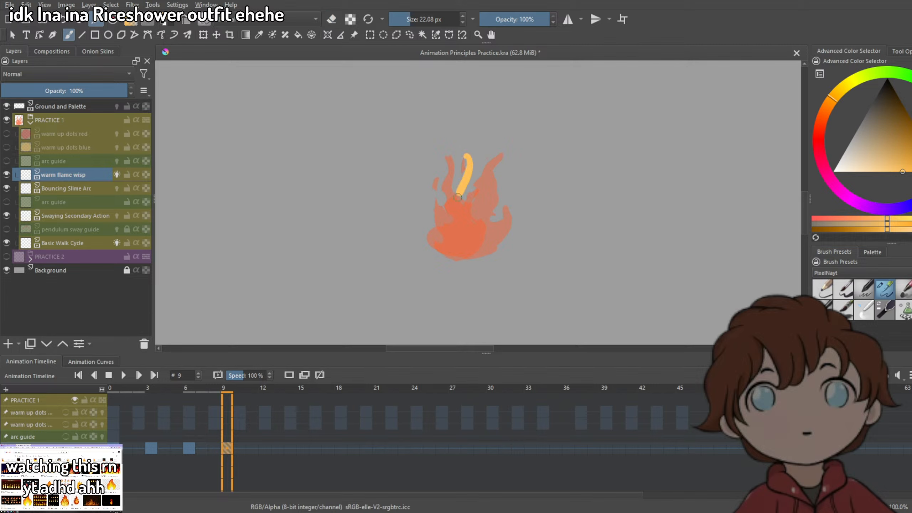
mouse_move(457, 250)
left_mouse_down()
mouse_move(489, 250)
mouse_move(497, 213)
left_mouse_up()
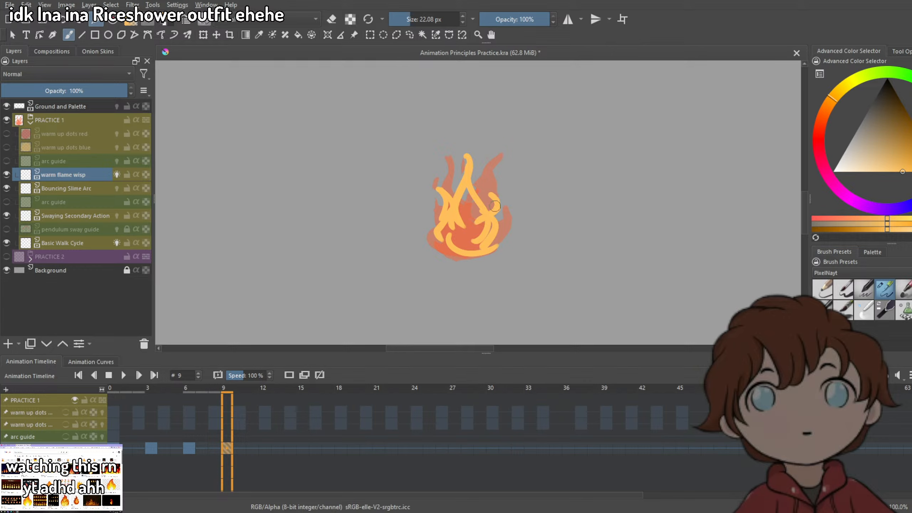
mouse_move(476, 241)
left_mouse_down()
mouse_move(465, 212)
mouse_move(445, 235)
left_mouse_up()
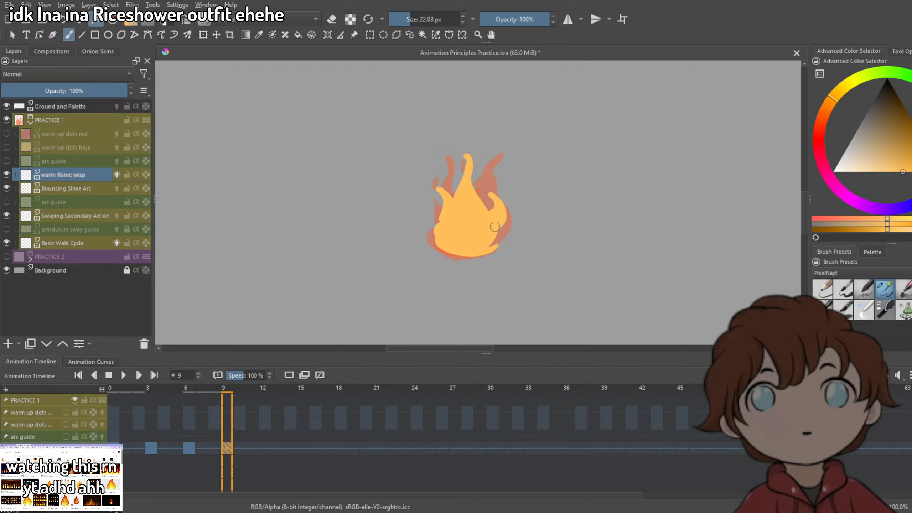
Create a blank keyframe at frame 12 and paint a smaller rounded flame with a curled wisp on its right.
left_click(265, 448)
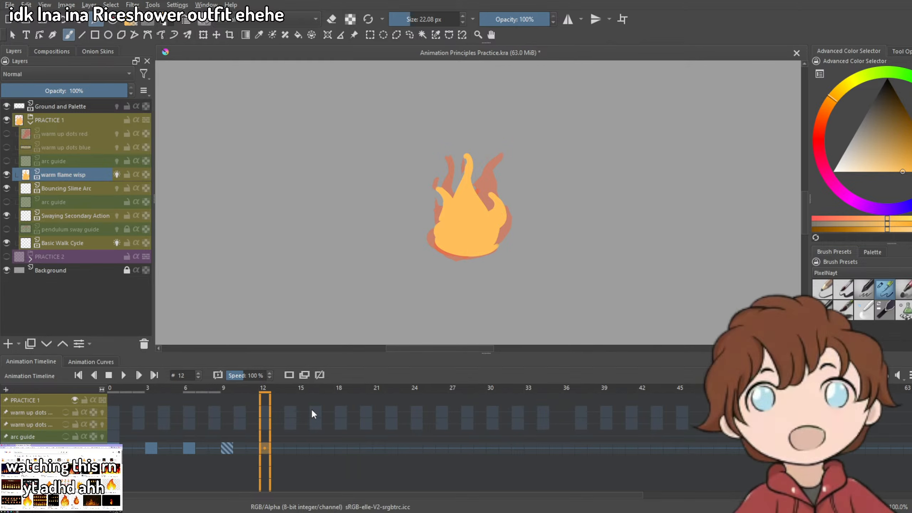
left_click(290, 375)
left_click_drag(508, 170, 466, 228)
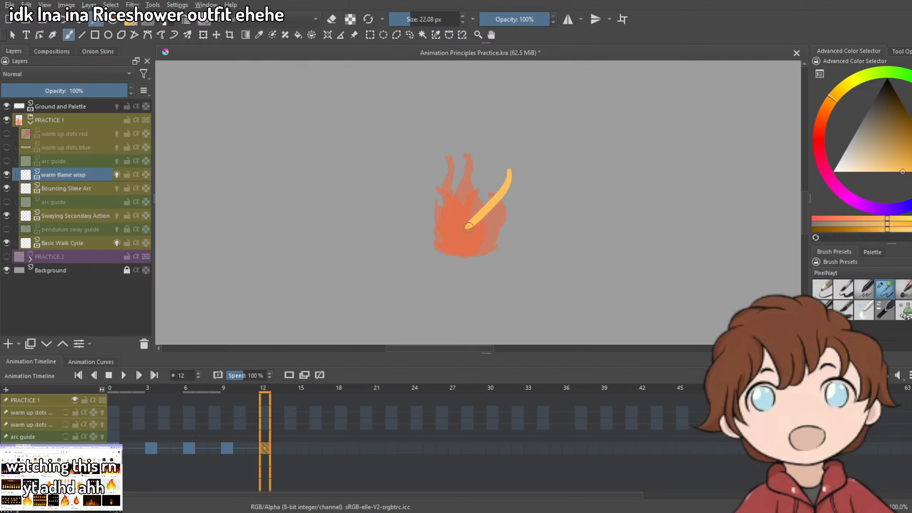
key("ctrl+z")
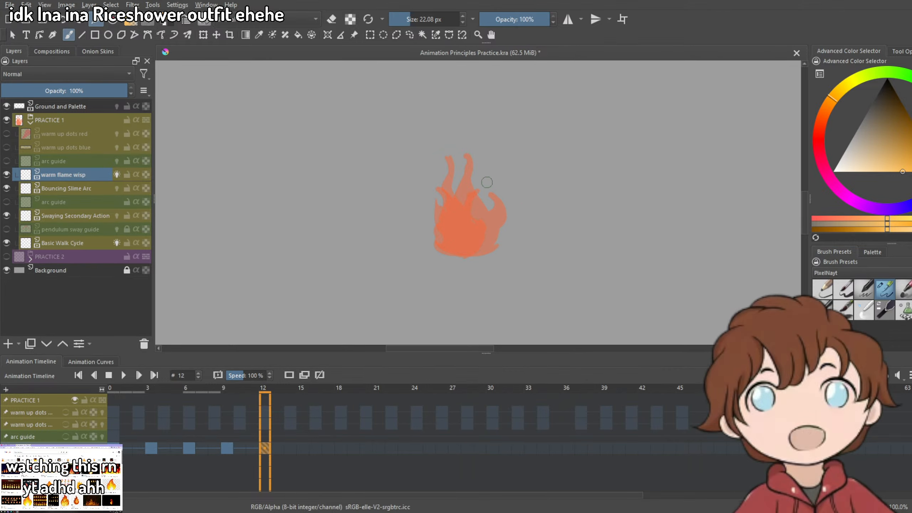
mouse_move(501, 185)
left_mouse_down()
mouse_move(467, 248)
mouse_move(489, 218)
mouse_move(479, 242)
mouse_move(488, 227)
mouse_move(468, 240)
mouse_move(460, 206)
left_mouse_up()
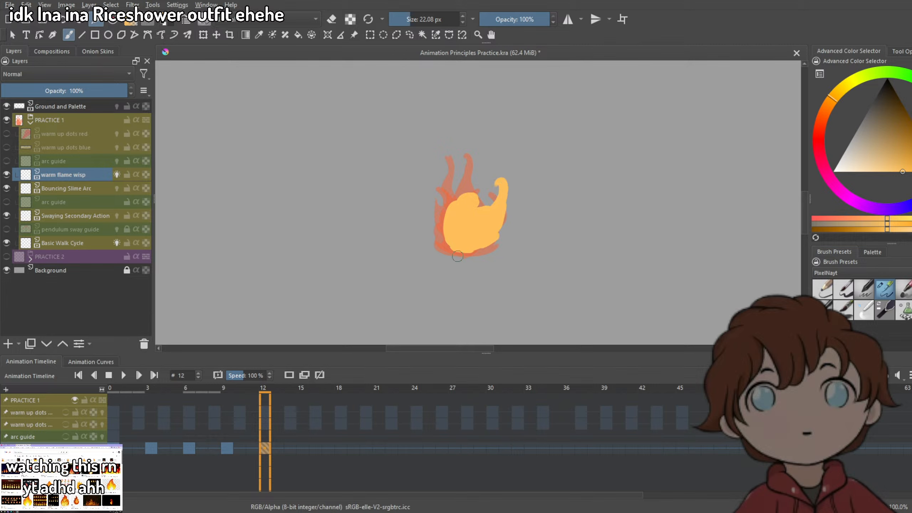
Play back frames 0 to 14 of the warm flame wisp layer and check the frame 9 flame against its neighbours.
left_click(116, 447)
left_click(291, 451, "shift")
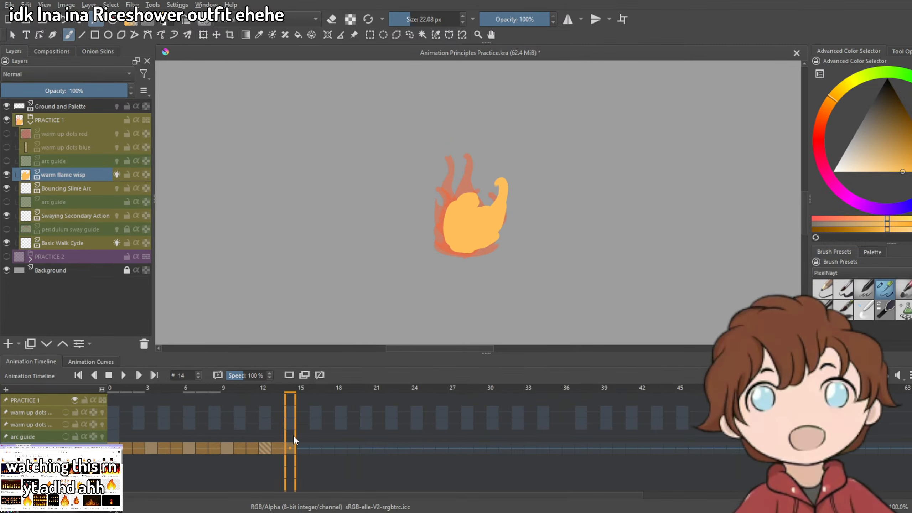
left_click(124, 376)
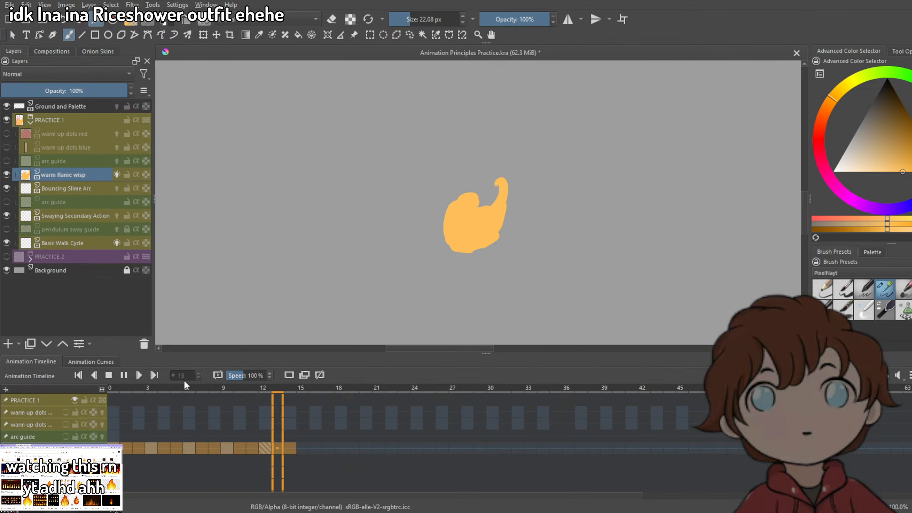
scroll(518, 232, "down", 3)
scroll(516, 231, "up", 2)
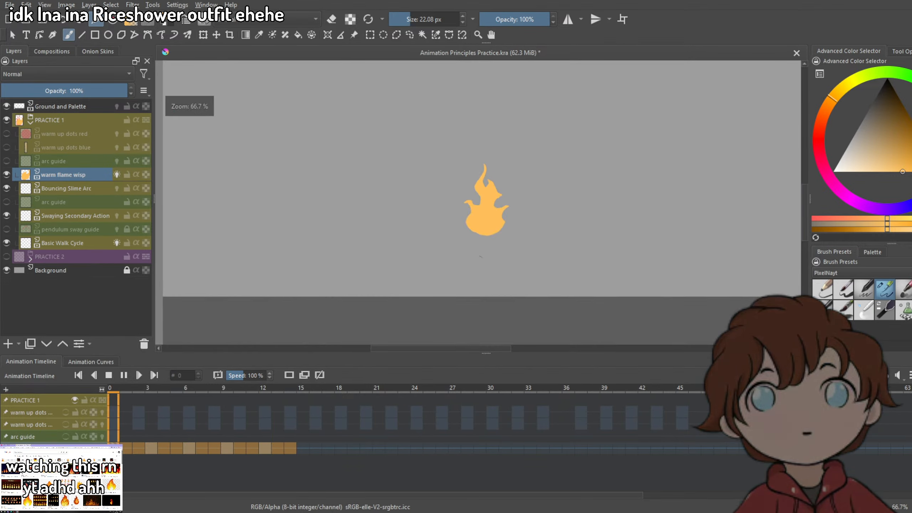
left_click(136, 376)
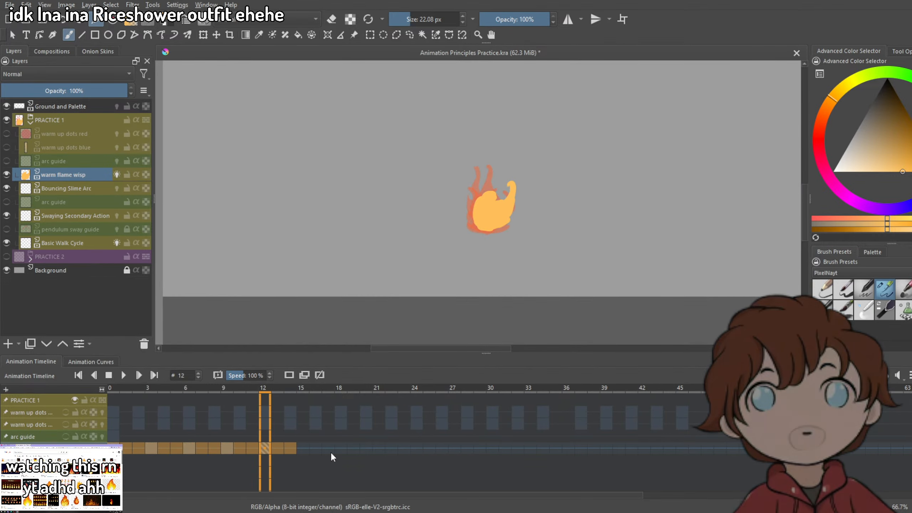
left_click(291, 450)
left_click(227, 448)
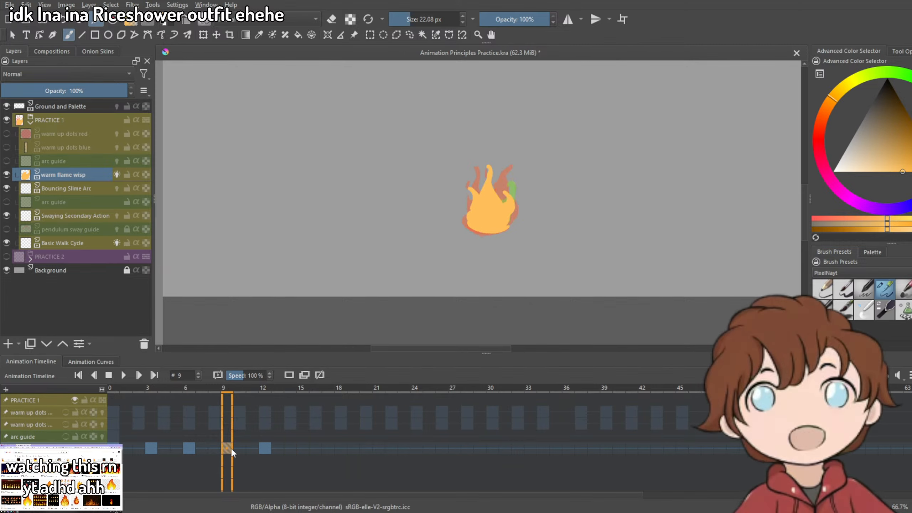
On frame 12, paint a detached wavy wisp above the flame and trim the curl off the right-hand tip.
left_click(265, 448)
scroll(499, 187, "up", 3)
mouse_move(492, 171)
left_mouse_down()
mouse_move(500, 135)
mouse_move(494, 177)
mouse_move(505, 147)
mouse_move(512, 151)
mouse_move(493, 169)
left_mouse_up()
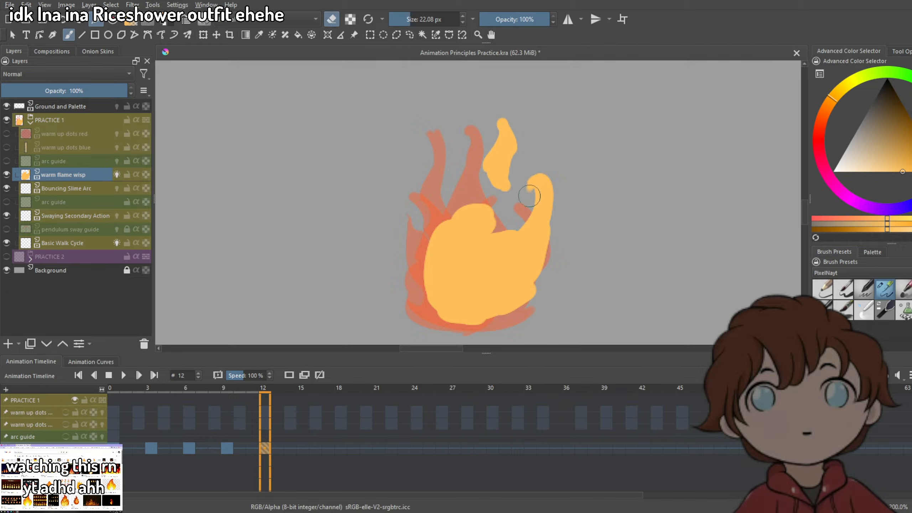
left_click_drag(529, 196, 531, 178)
key("e")
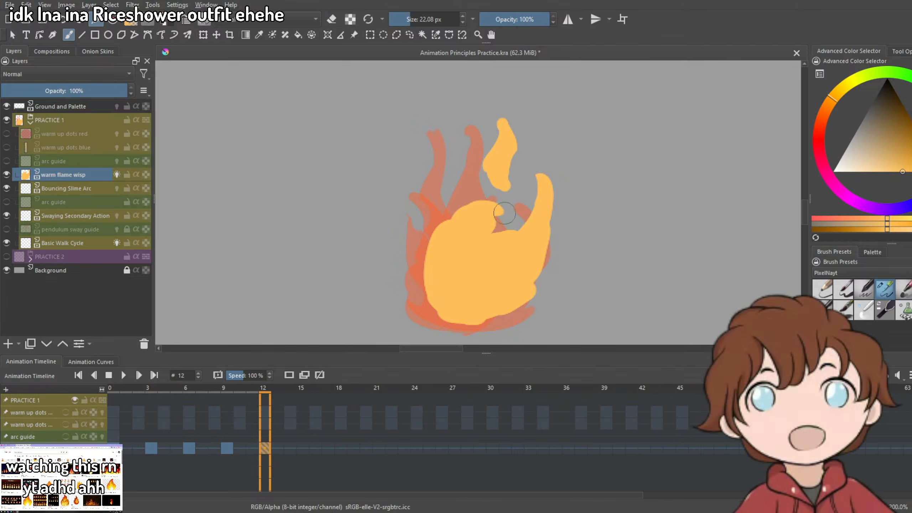
Carve a rounded dip between the frame 12 flame's body and its right tip, sharpen that tip, and fill out the right side.
left_click_drag(507, 226, 557, 157)
key("e")
key("e")
mouse_move(554, 229)
left_mouse_down()
mouse_move(542, 173)
mouse_move(541, 236)
mouse_move(526, 286)
left_mouse_up()
key("e")
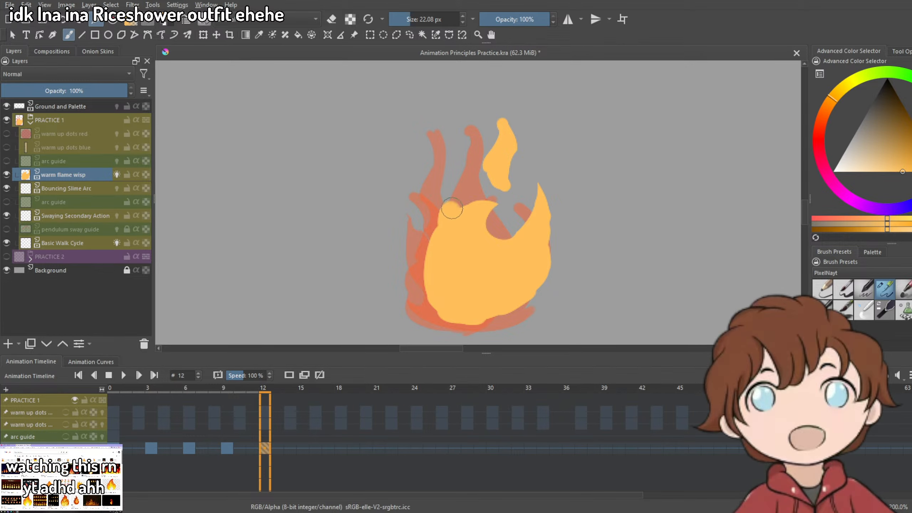
Raise a central tongue on the frame 12 flame and erase a notch beside it to leave a short tongue at upper left.
left_click_drag(489, 208, 498, 200)
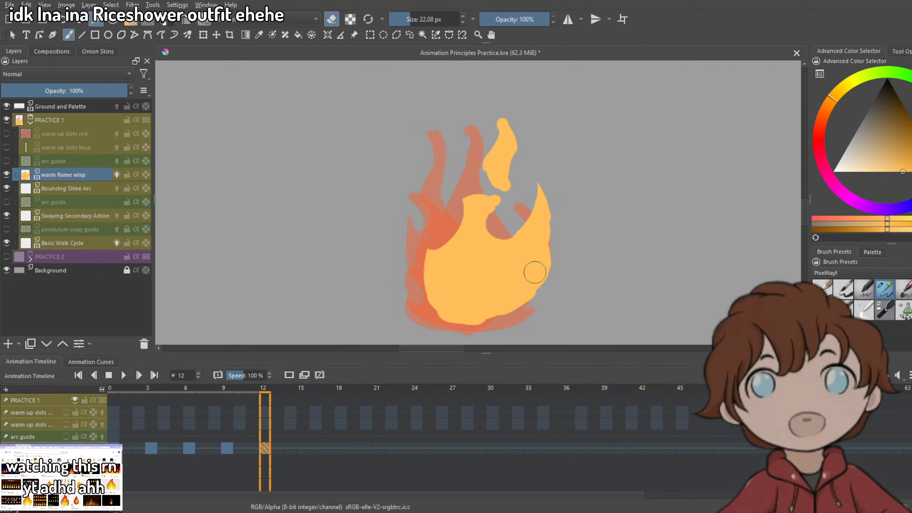
scroll(464, 275, "up", 1)
mouse_move(467, 215)
left_mouse_down()
mouse_move(480, 243)
mouse_move(446, 249)
left_mouse_up()
key("e")
key("ctrl+z")
left_click_drag(486, 201, 482, 222)
scroll(477, 245, "down", 3)
scroll(517, 256, "up", 4)
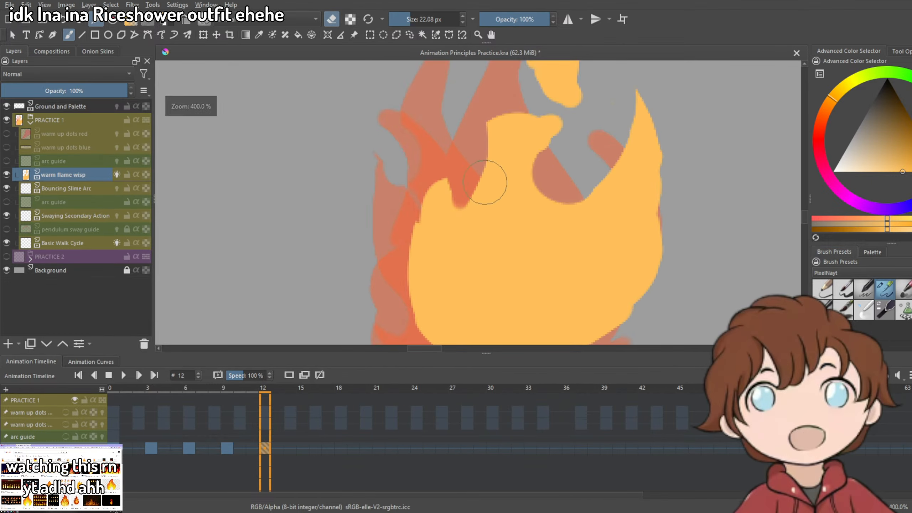
scroll(554, 241, "down", 6)
scroll(572, 220, "up", 1)
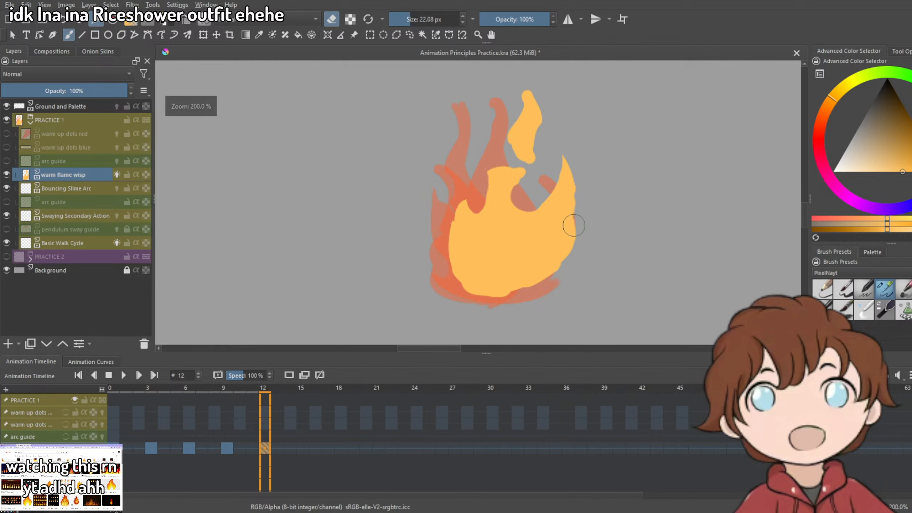
Rework the lower right edge of the frame 12 flame, undoing unwanted strokes and leaving an inward notch at the base.
scroll(588, 219, "down", 1)
key("ctrl+z")
key("ctrl+z")
mouse_move(574, 264)
left_mouse_down()
mouse_move(514, 292)
mouse_move(543, 271)
mouse_move(527, 277)
left_mouse_up()
key("ctrl+z")
key("ctrl+z")
key("e")
key("ctrl+z")
key("e")
key("ctrl+z")
scroll(553, 257, "down", 4)
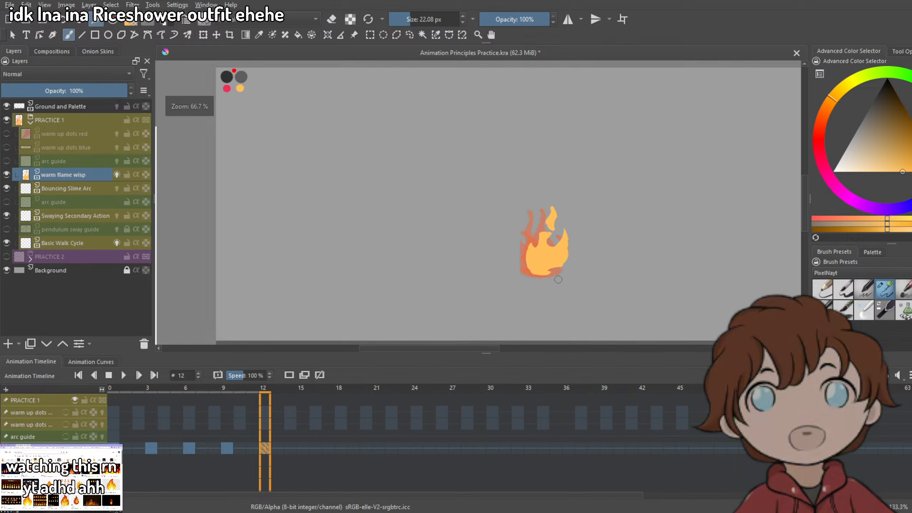
scroll(546, 253, "down", 2)
scroll(507, 246, "up", 4)
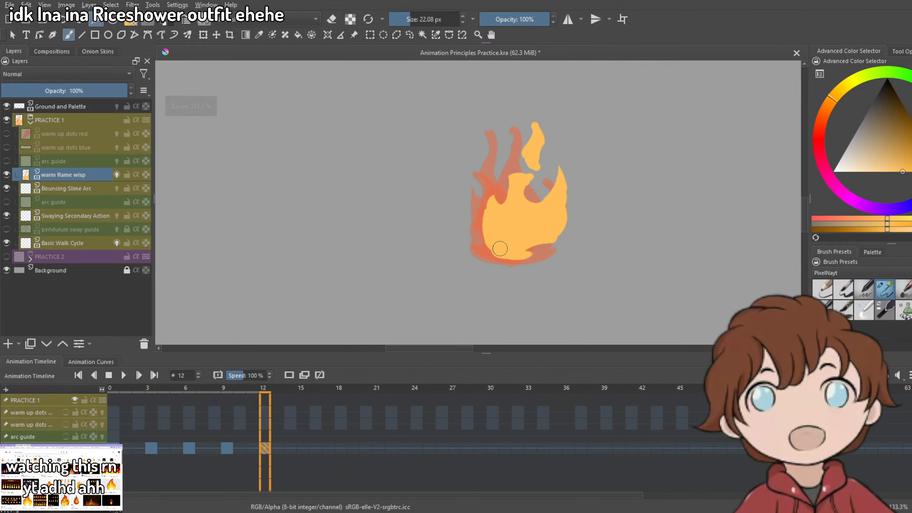
Paint a small detached spark beside the right tip of the frame 12 flame and trim it with the eraser.
scroll(513, 214, "up", 2)
key("e")
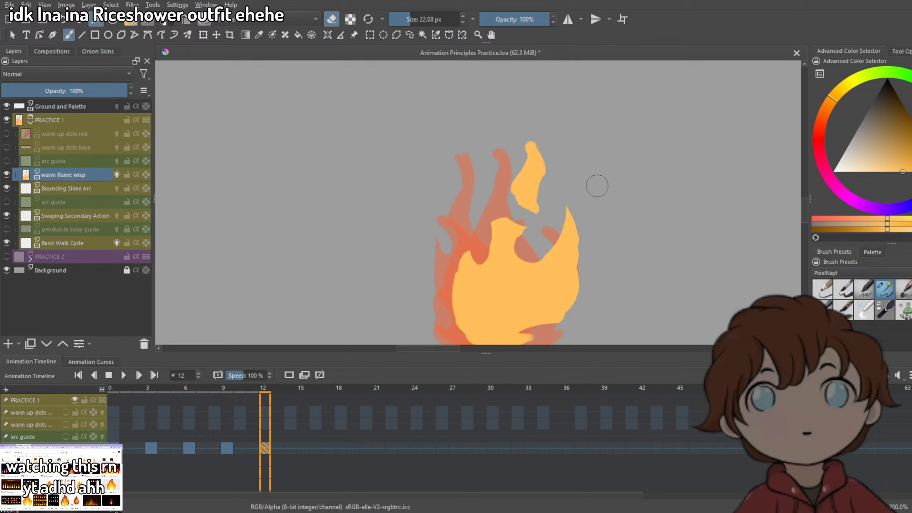
left_click_drag(596, 191, 593, 206)
scroll(607, 189, "down", 5)
scroll(590, 234, "up", 3)
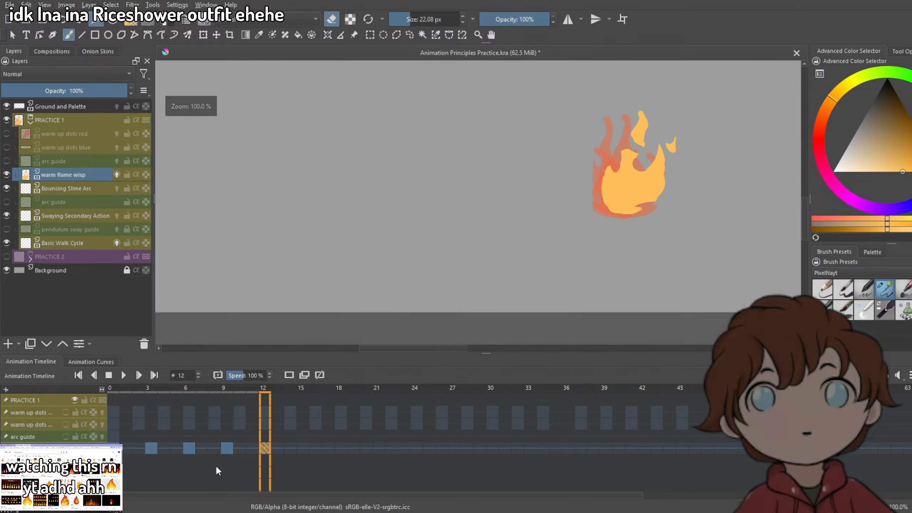
Play the flame loop over frames 0 to 14 to review its motion, then stop and return to frame 0.
left_click(114, 449)
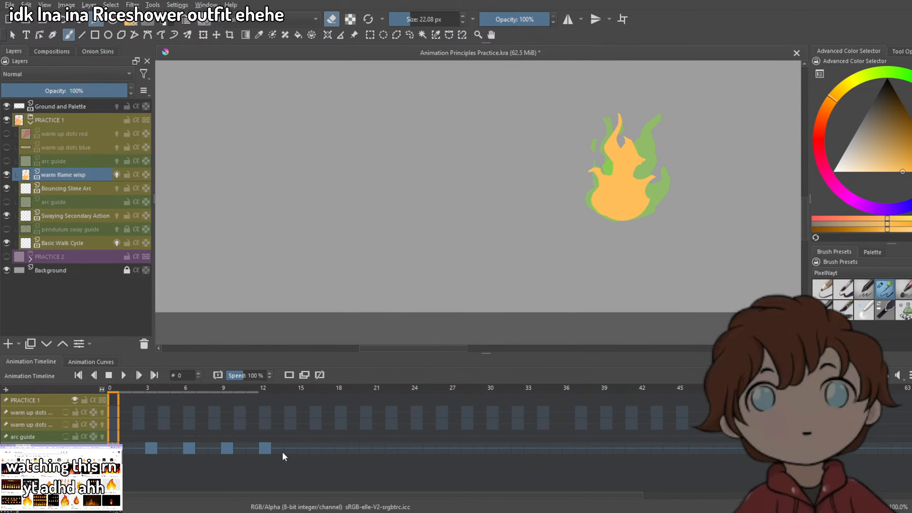
left_click(292, 454, "shift")
left_click(124, 376)
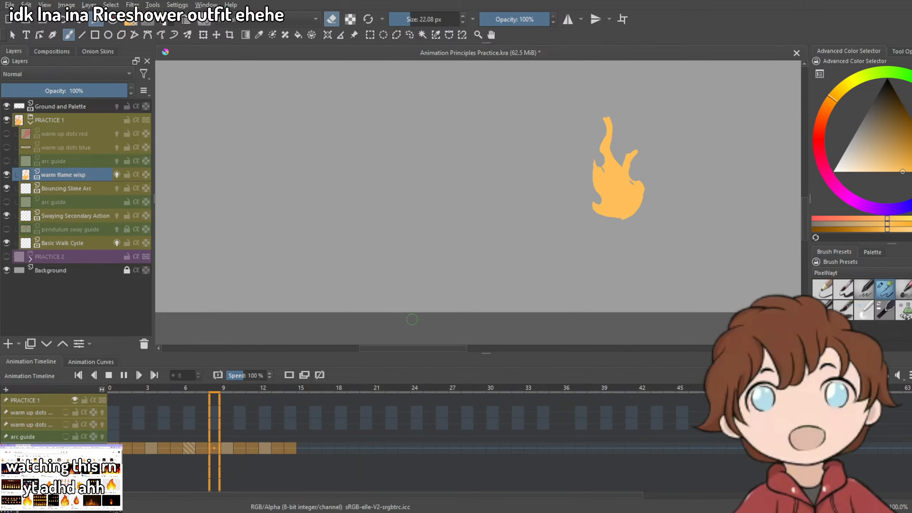
scroll(561, 245, "down", 2)
scroll(561, 245, "up", 1)
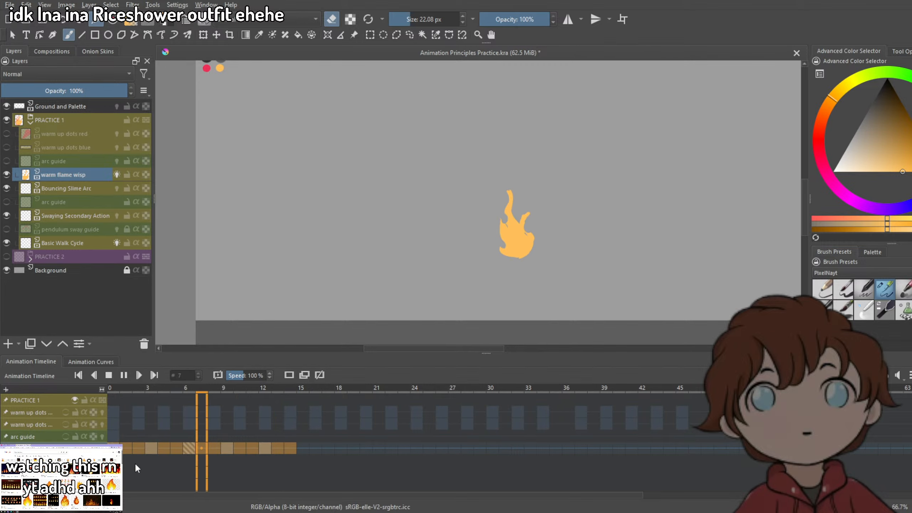
left_click(123, 375)
left_click(115, 449)
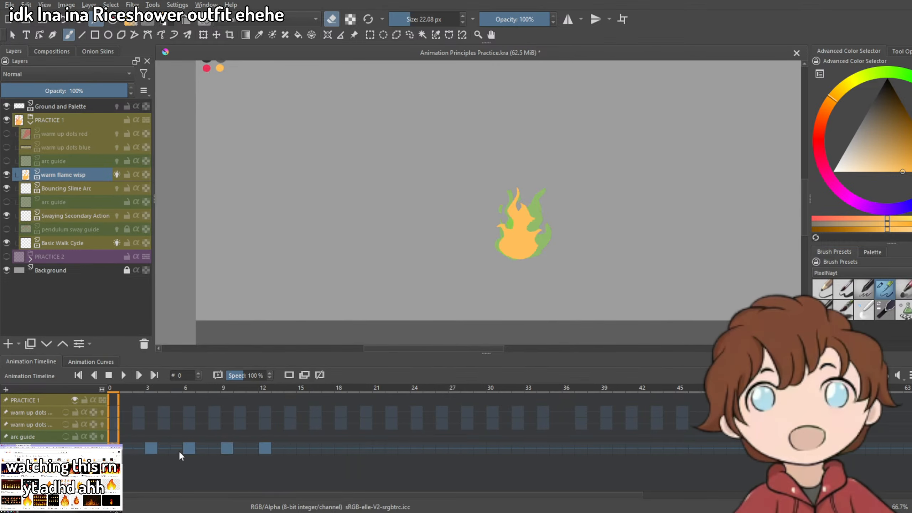
Flip repeatedly between frames 0 and 12, then compare frames 3, 6 and 12, to examine how the flame loop connects.
left_click(267, 450)
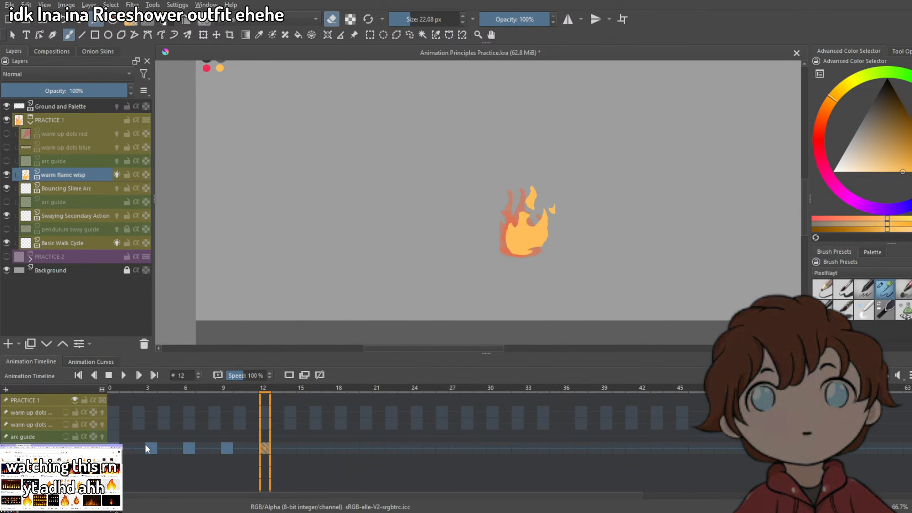
left_click(115, 450)
left_click(265, 449)
left_click(119, 450)
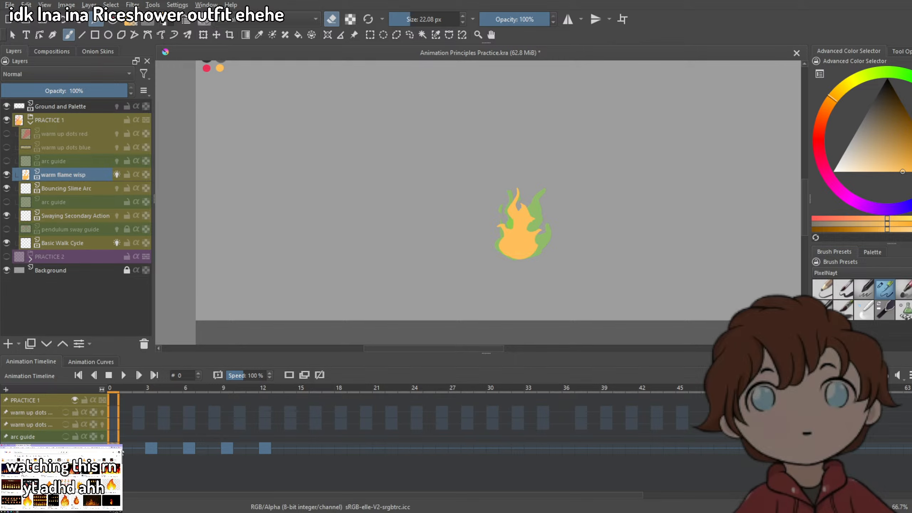
left_click(266, 449)
left_click(115, 449)
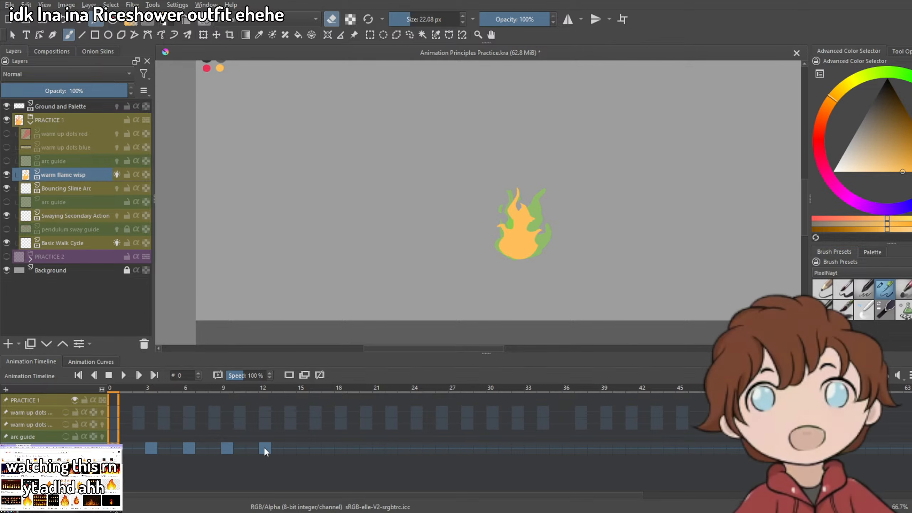
left_click(264, 450)
left_click(116, 449)
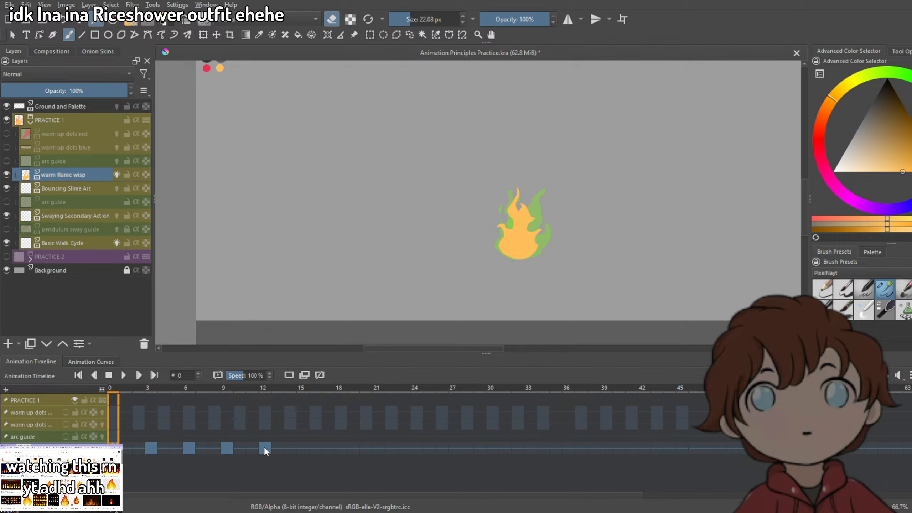
left_click(265, 449)
left_click(151, 448)
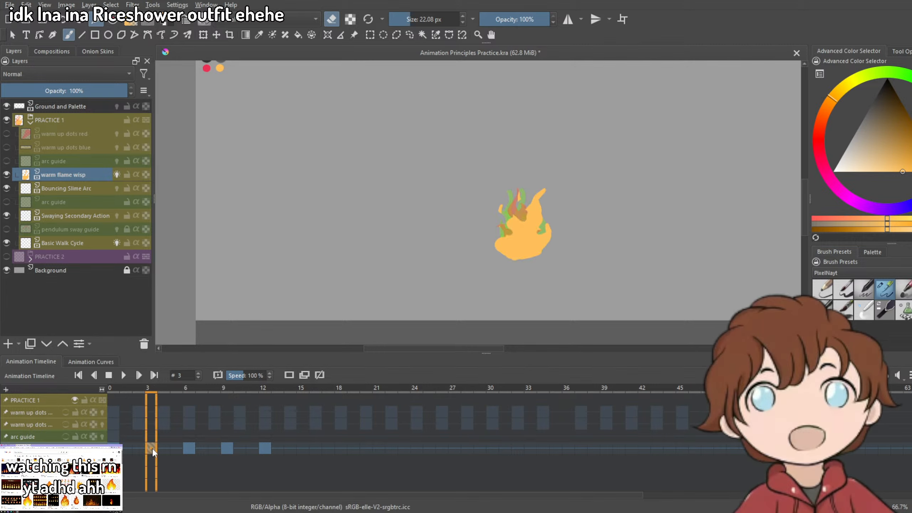
left_click(189, 448)
left_click(265, 448)
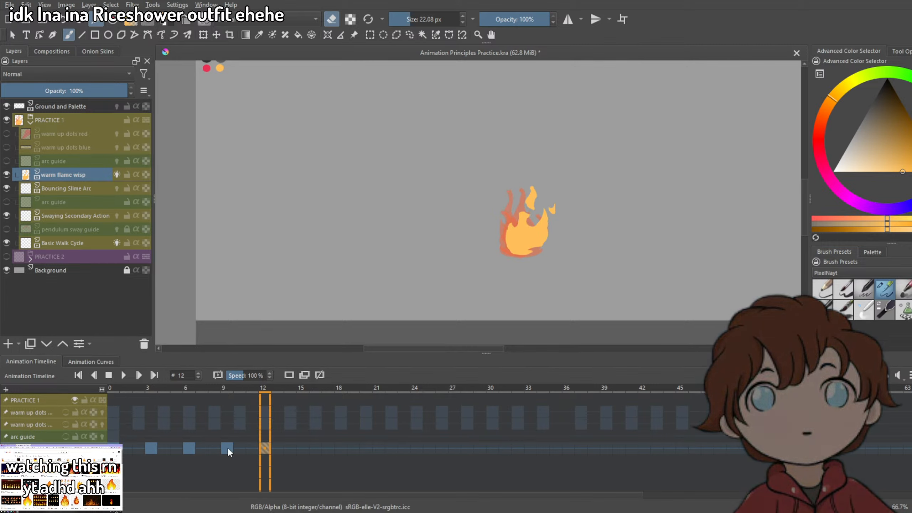
left_click(151, 449)
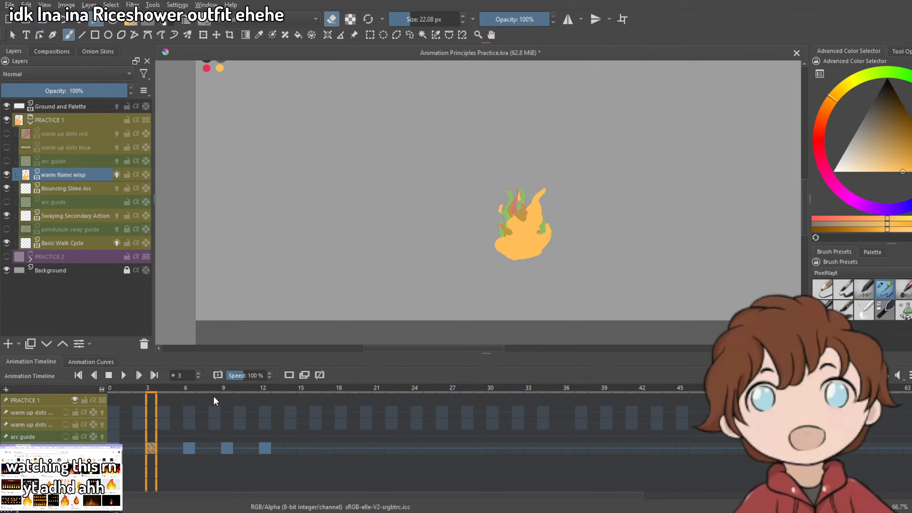
Hide the warm flame wisp layer, show the arc guide beneath Bouncing Slime Arc, and save the file.
left_click(7, 174)
left_click(43, 188)
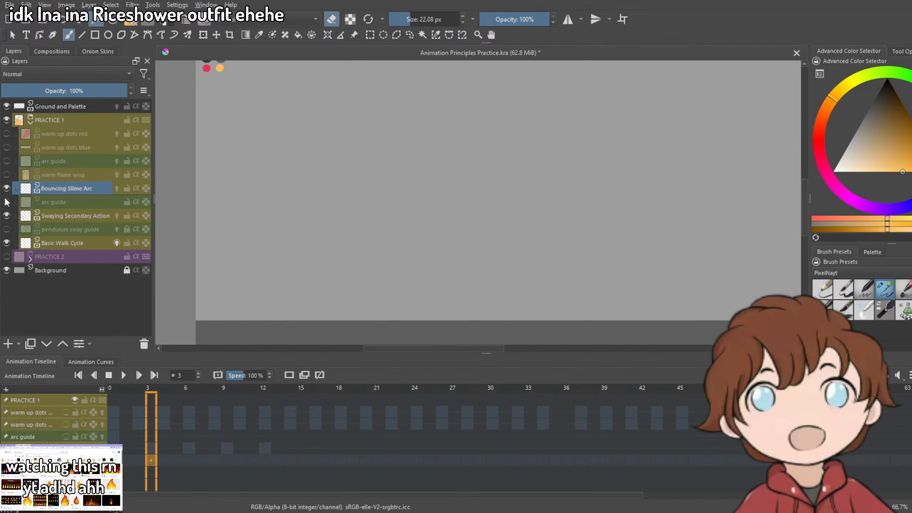
left_click(66, 201)
scroll(523, 250, "down", 3)
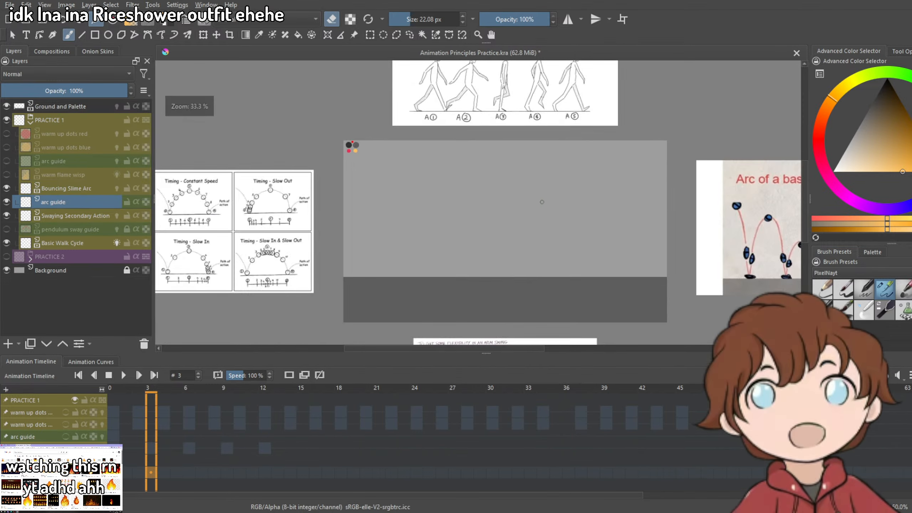
scroll(523, 250, "up", 1)
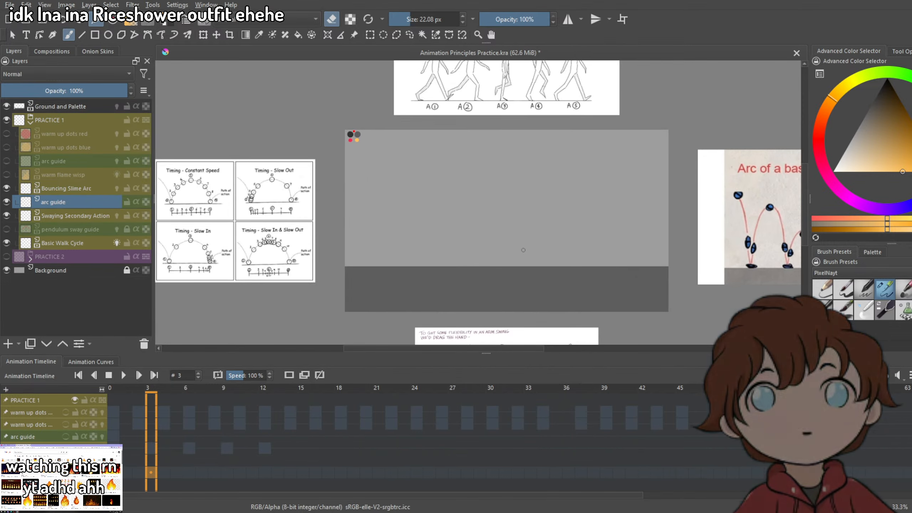
key("ctrl+s")
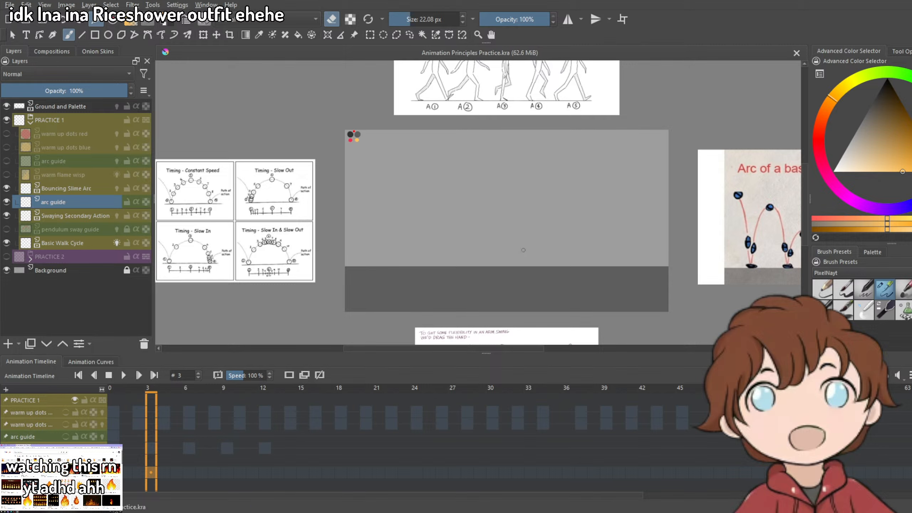
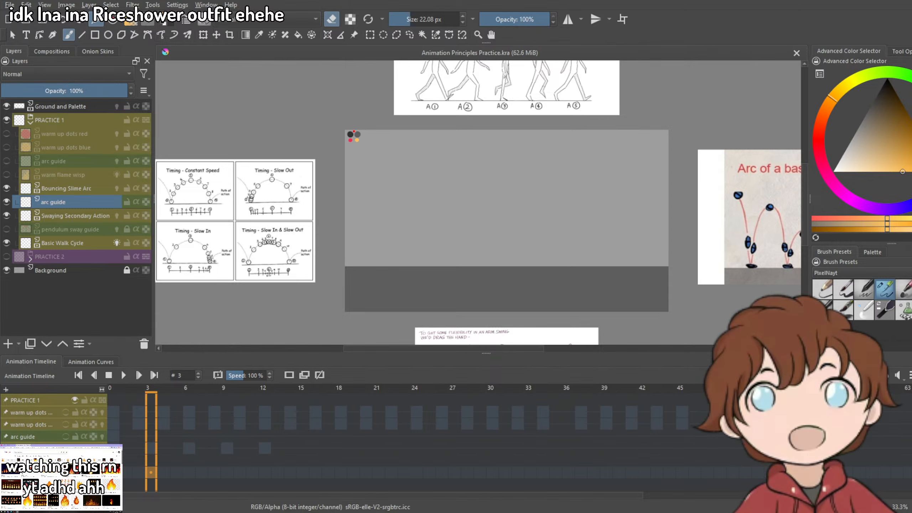
Sample the small red palette dot as the painting colour and return to the empty area of the canvas.
scroll(353, 131, "up", 7)
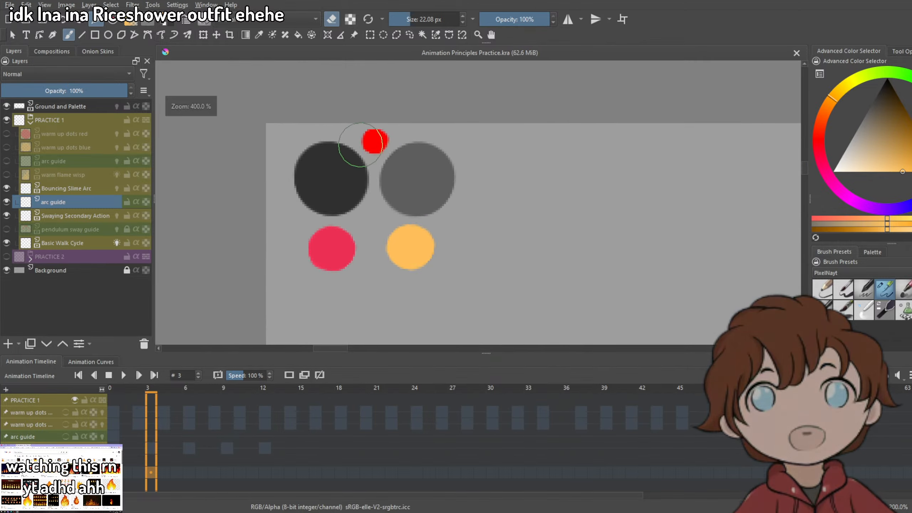
key("p")
left_click(375, 142)
scroll(409, 230, "down", 4)
left_click_drag(504, 274, 377, 90)
left_click_drag(423, 277, 260, 112)
left_click(68, 188)
left_click(72, 216)
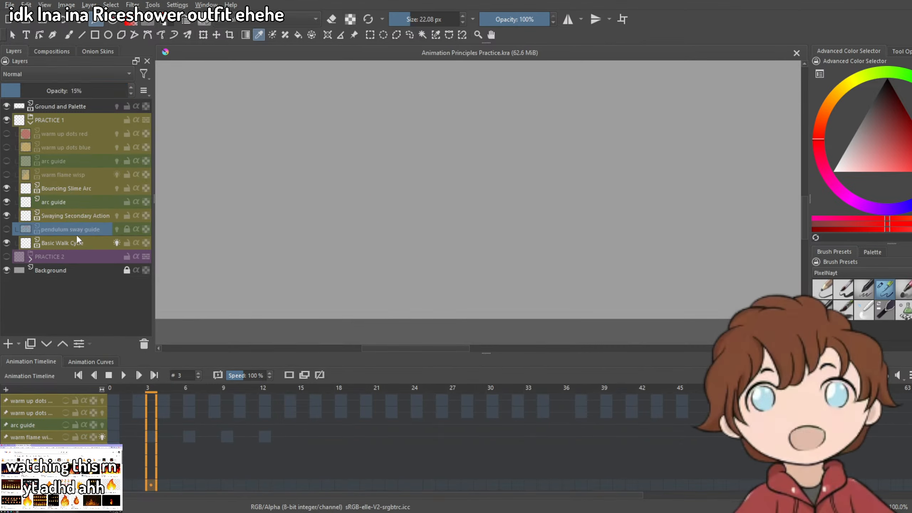
left_click(69, 190)
left_click(76, 216)
left_click(78, 240)
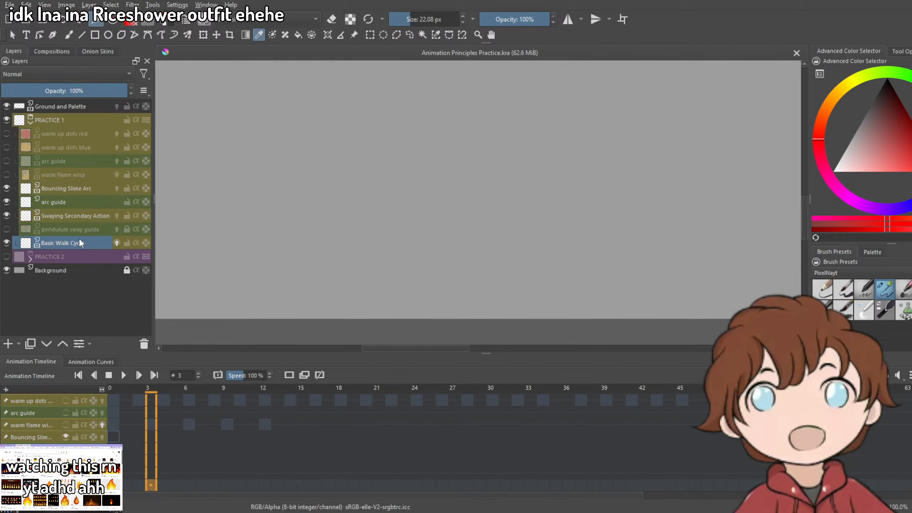
left_click(75, 215)
left_click(75, 188)
left_click(82, 217)
left_click(84, 241)
left_click(80, 220)
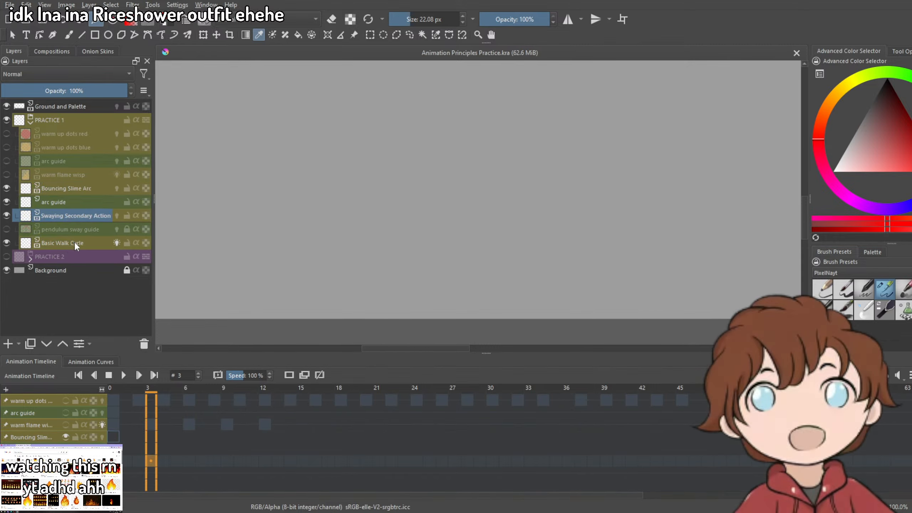
Examine the basketball versus bowling ball arc reference beside the canvas, studying how the bounce heights and spacing change.
scroll(418, 201, "down", 3)
scroll(431, 192, "up", 2)
scroll(476, 202, "down", 4)
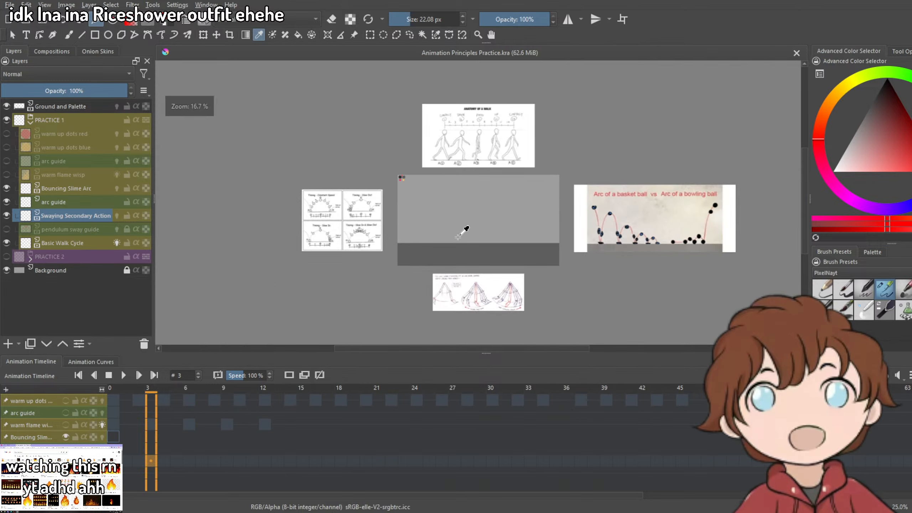
scroll(635, 216, "up", 5)
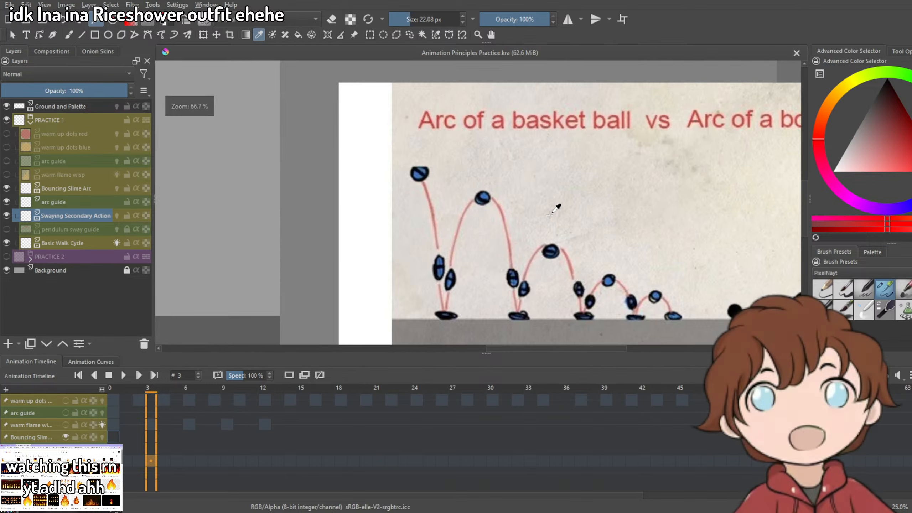
scroll(560, 204, "down", 2)
scroll(379, 169, "up", 1)
scroll(394, 278, "down", 1)
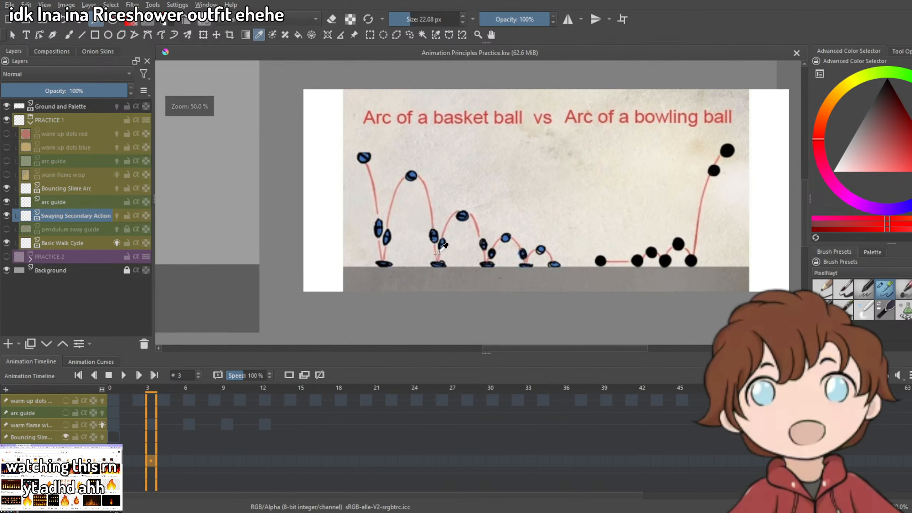
scroll(444, 279, "down", 1)
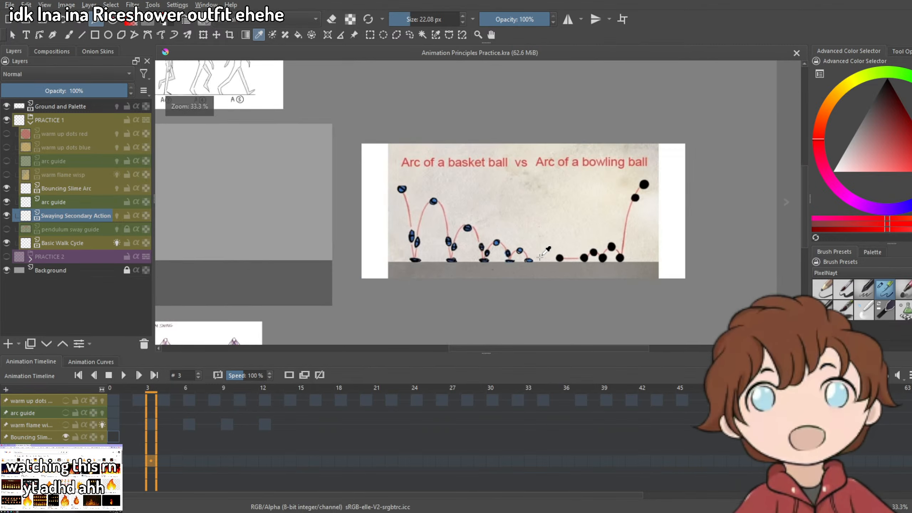
scroll(540, 257, "down", 1)
scroll(545, 258, "up", 2)
scroll(438, 184, "down", 1)
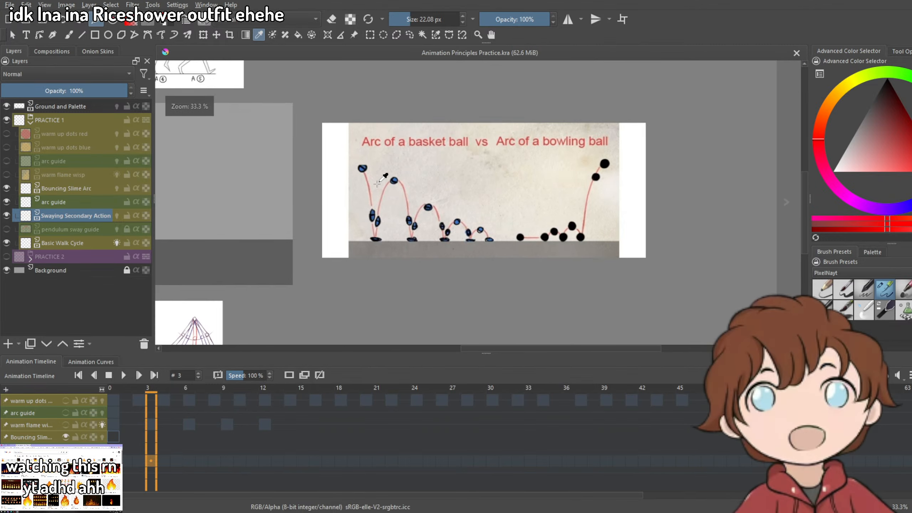
scroll(377, 183, "down", 2)
scroll(408, 237, "up", 2)
scroll(271, 208, "down", 2)
scroll(323, 265, "up", 2)
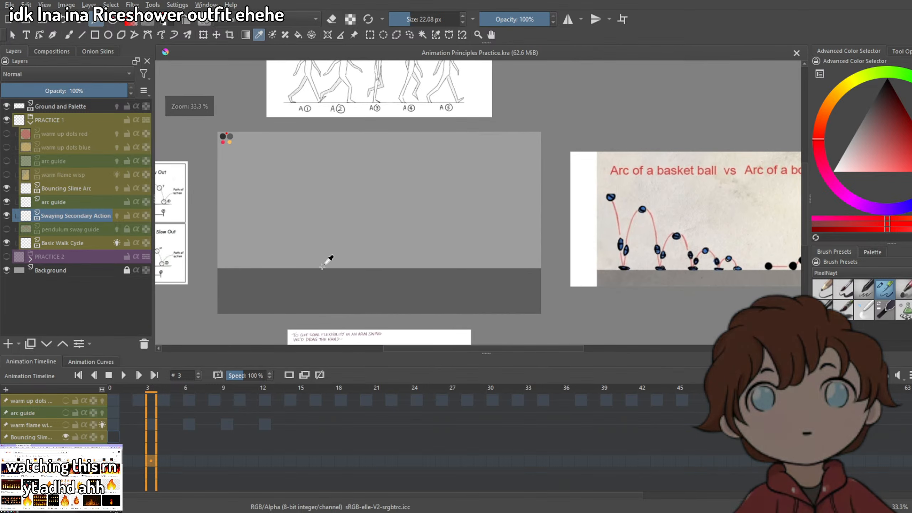
Paint a tall red bounce arc with the brush, starting and landing on the ground line near the canvas's left side.
scroll(322, 266, "up", 1)
key("b")
scroll(283, 241, "down", 1)
scroll(289, 245, "up", 1)
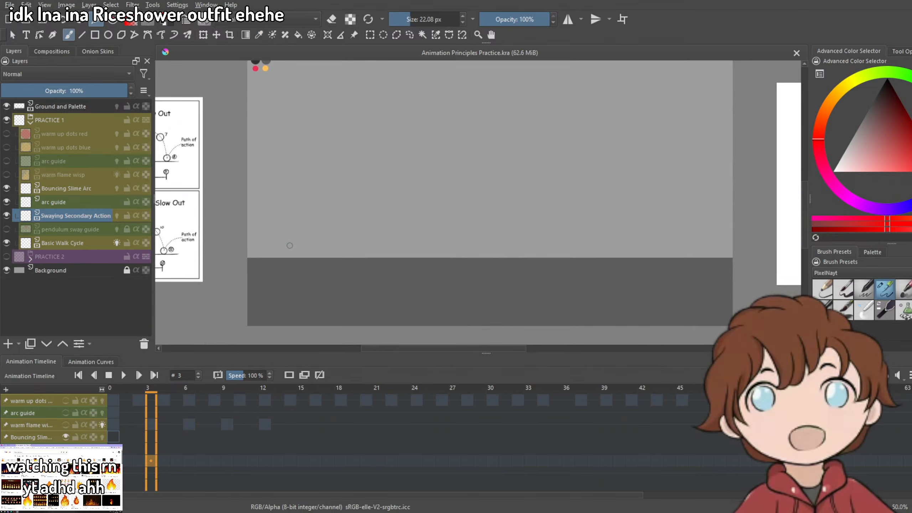
left_click_drag(282, 257, 316, 183)
key("ctrl+z")
mouse_move(284, 256)
left_mouse_down()
mouse_move(390, 123)
mouse_move(410, 248)
left_mouse_up()
key("ctrl+z")
left_click_drag(289, 244, 392, 255)
key("ctrl+z")
mouse_move(289, 256)
left_mouse_down()
mouse_move(372, 131)
mouse_move(395, 256)
left_mouse_up()
key("ctrl+z")
left_click_drag(294, 195, 401, 256)
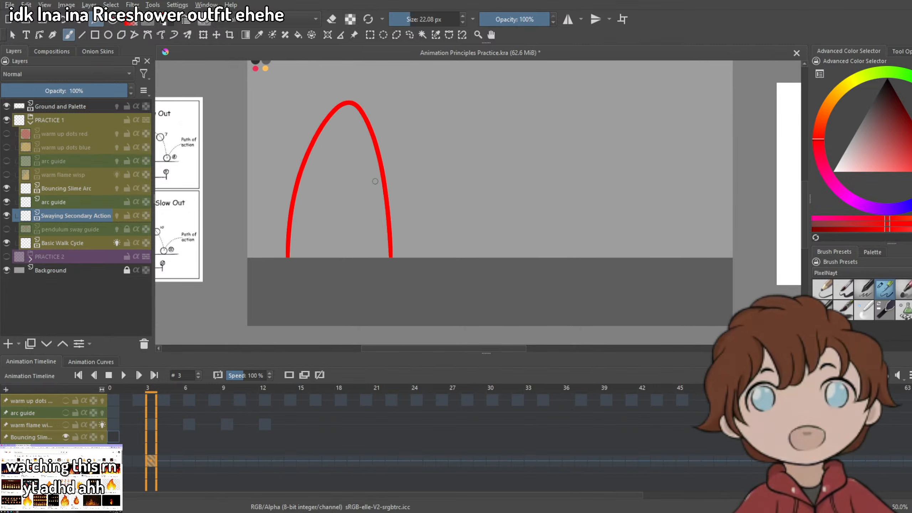
key("ctrl+z")
left_click_drag(292, 257, 401, 256)
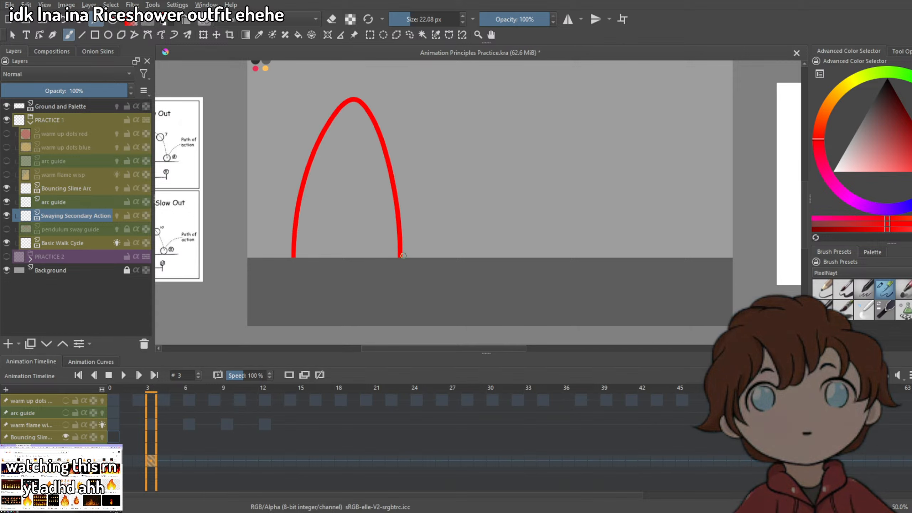
Continue the bounce path along the ground line with a medium-height second arc and a lower third arc.
key("ctrl+z")
key("ctrl+z")
left_click_drag(402, 256, 485, 255)
key("ctrl+z")
left_click_drag(403, 257, 465, 168)
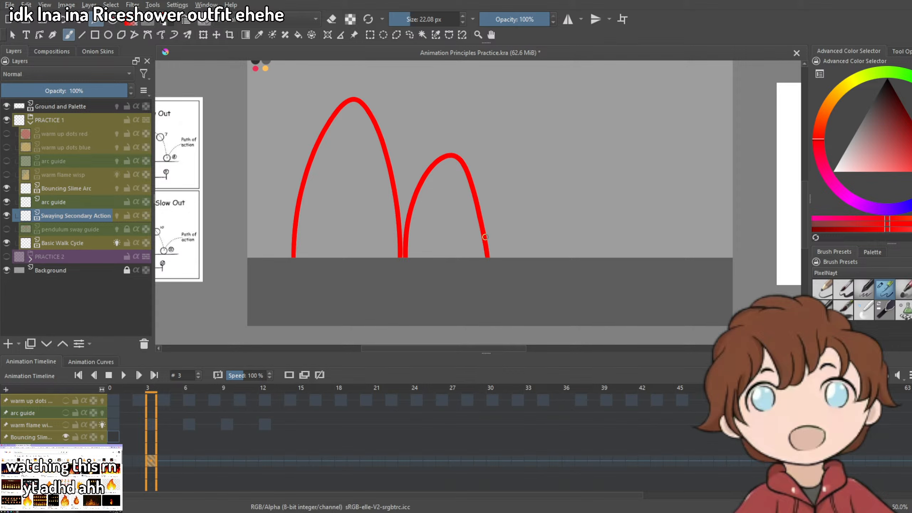
key("ctrl+z")
mouse_move(403, 257)
left_mouse_down()
mouse_move(487, 240)
mouse_move(562, 256)
left_mouse_up()
key("ctrl+z")
left_click_drag(491, 257, 497, 242)
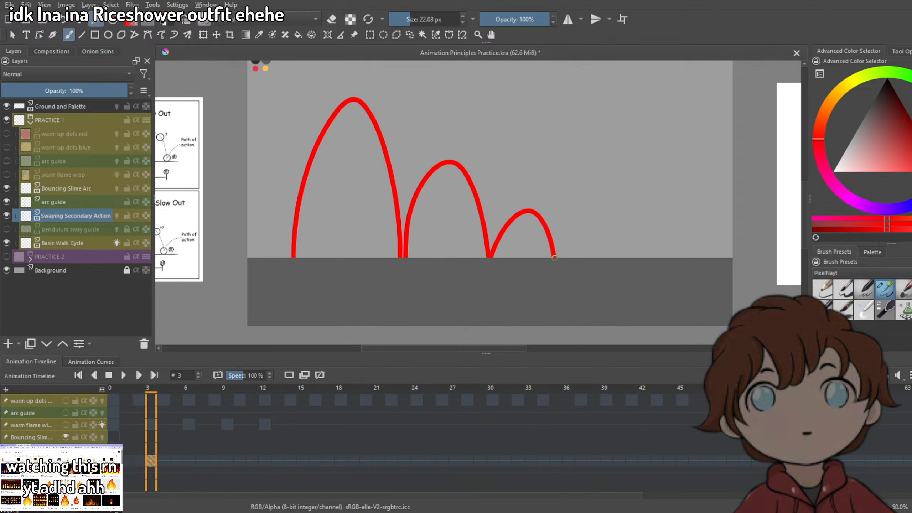
Add a tall, narrow fourth arc and a small fifth arc to finish the bounce path along the ground line.
key("ctrl+z")
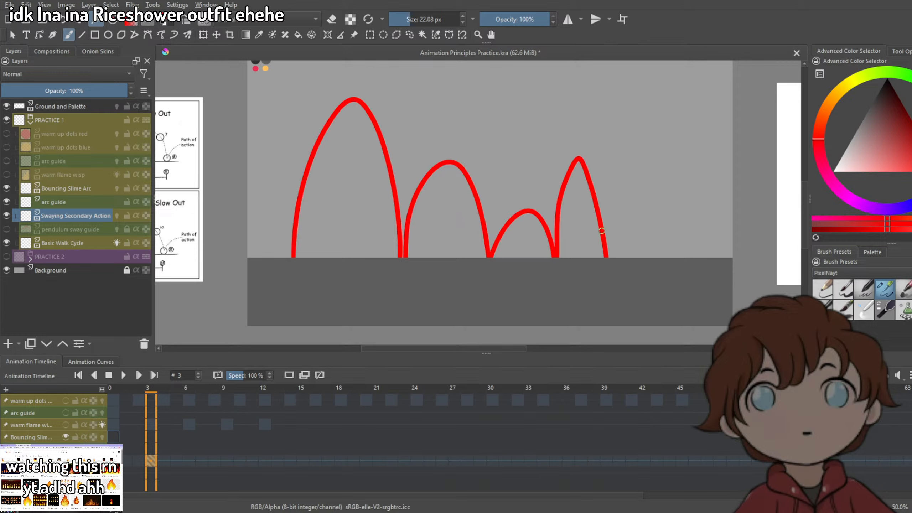
key("ctrl+z")
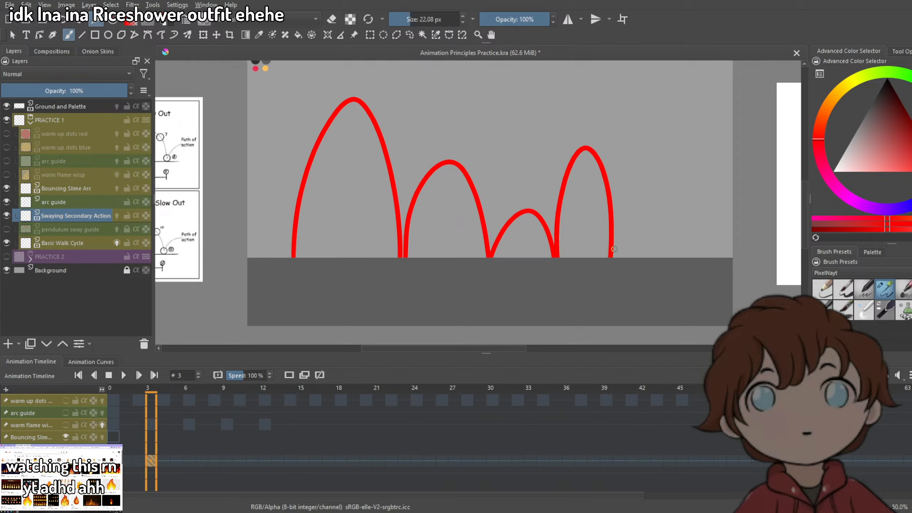
scroll(638, 234, "down", 1)
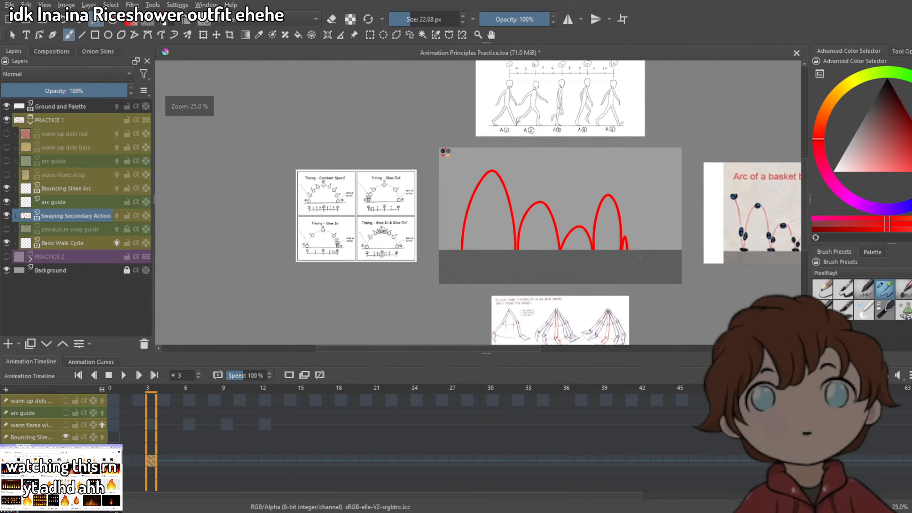
left_click_drag(596, 185, 623, 222)
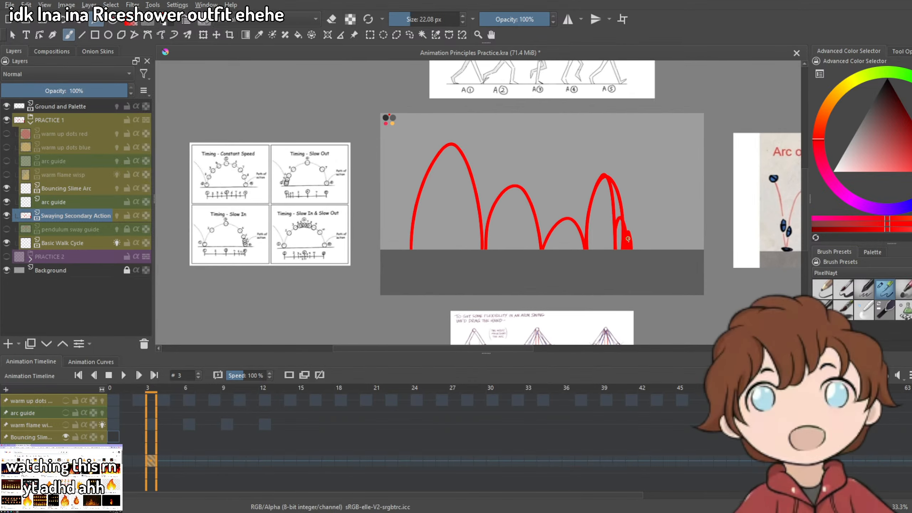
mouse_move(588, 249)
left_mouse_down()
mouse_move(622, 250)
mouse_move(532, 239)
left_mouse_up()
key("ctrl+z")
scroll(539, 227, "up", 3)
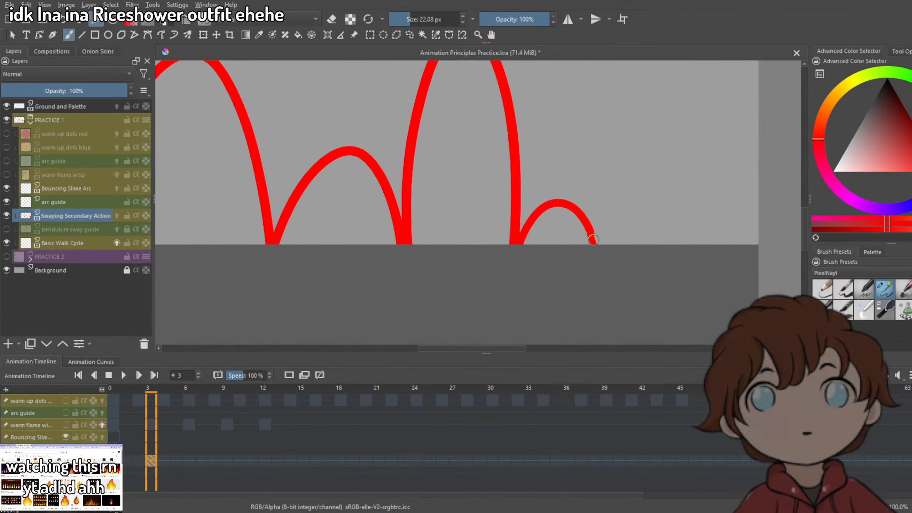
scroll(593, 240, "down", 2)
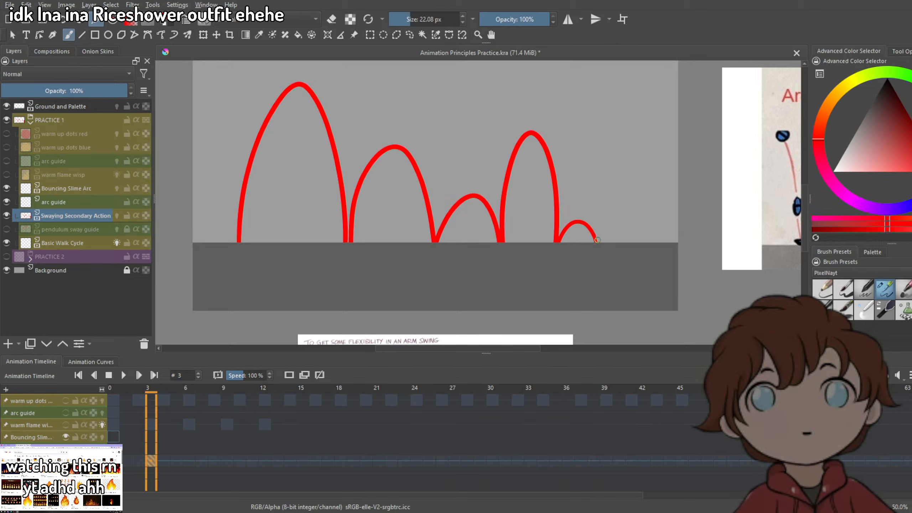
scroll(600, 241, "down", 1)
scroll(426, 196, "up", 2)
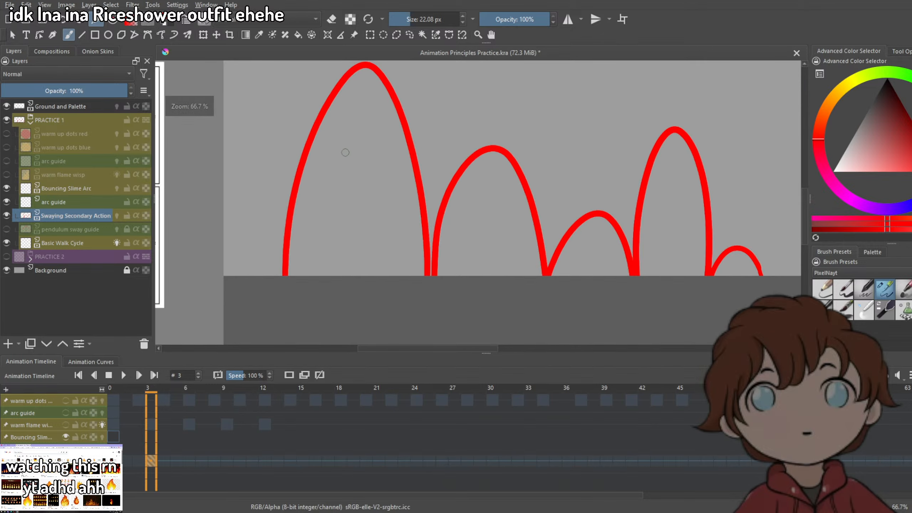
Compare the painted bounce path with the ball-arc reference and the slow-in and slow-out timing charts.
left_click_drag(388, 165, 421, 163)
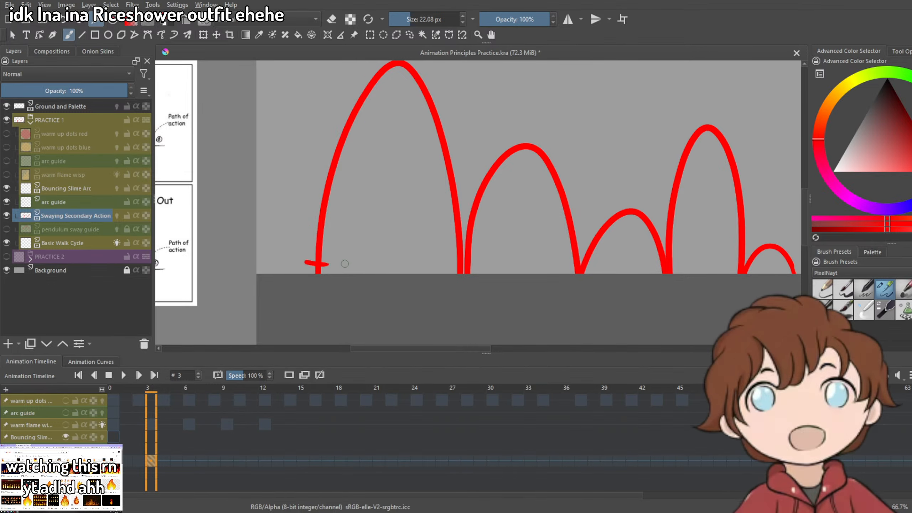
scroll(332, 264, "down", 5)
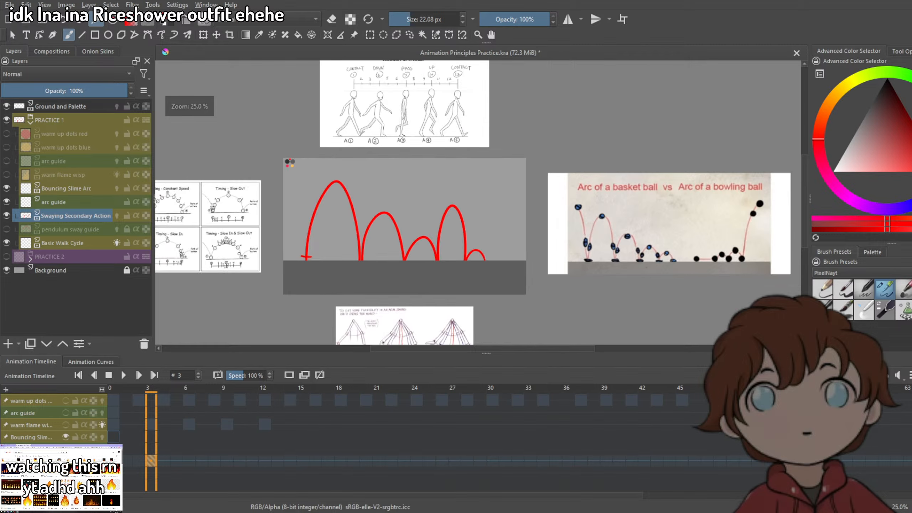
scroll(323, 251, "up", 5)
left_click_drag(312, 252, 469, 231)
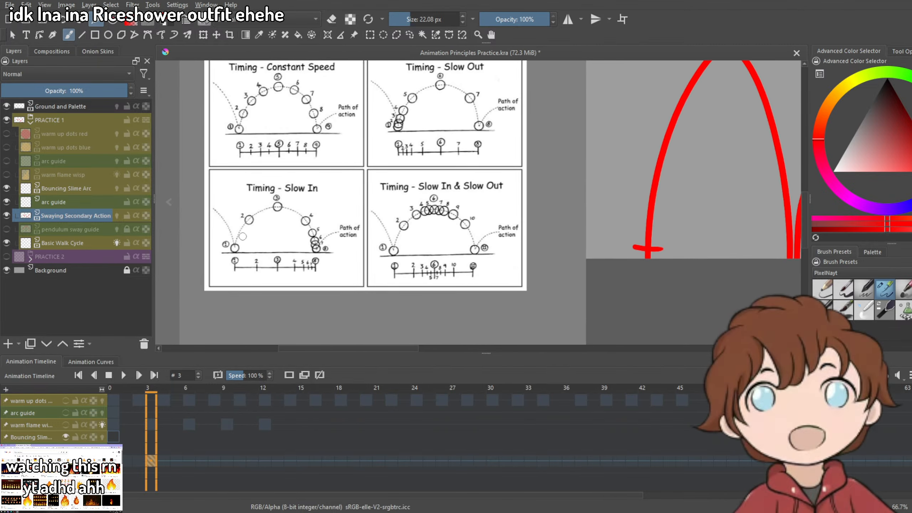
scroll(391, 199, "down", 2)
left_click_drag(563, 213, 363, 229)
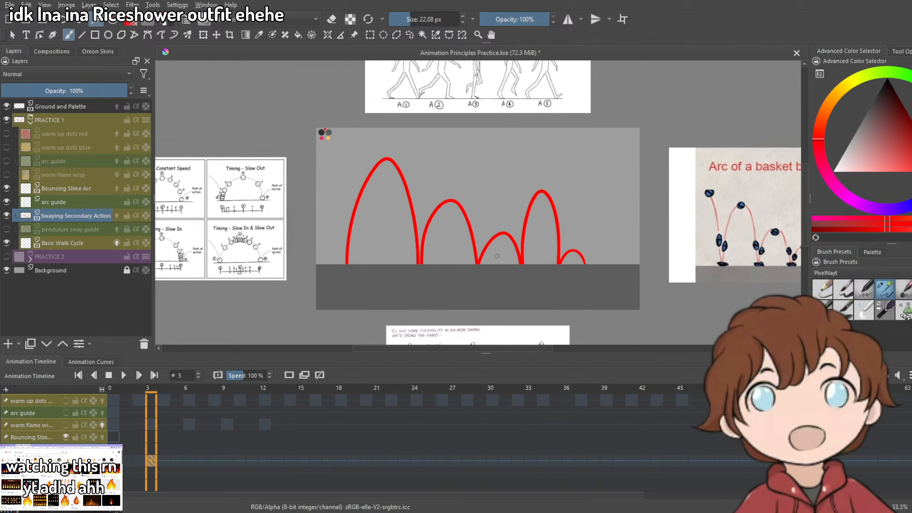
Try to mark a short horizontal tick across the starting base of the first bounce arc.
scroll(281, 295, "up", 3)
left_click_drag(254, 302, 318, 300)
key("ctrl+z")
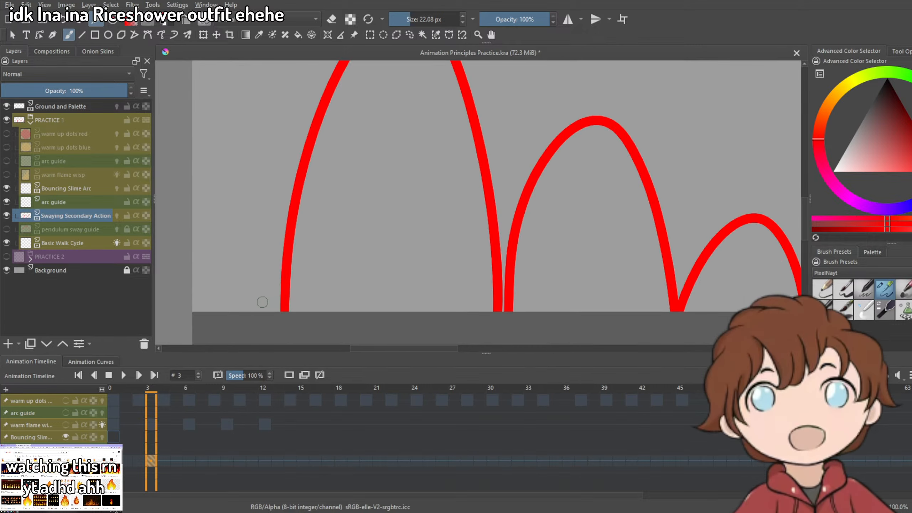
left_click_drag(256, 302, 321, 300)
scroll(312, 297, "down", 1)
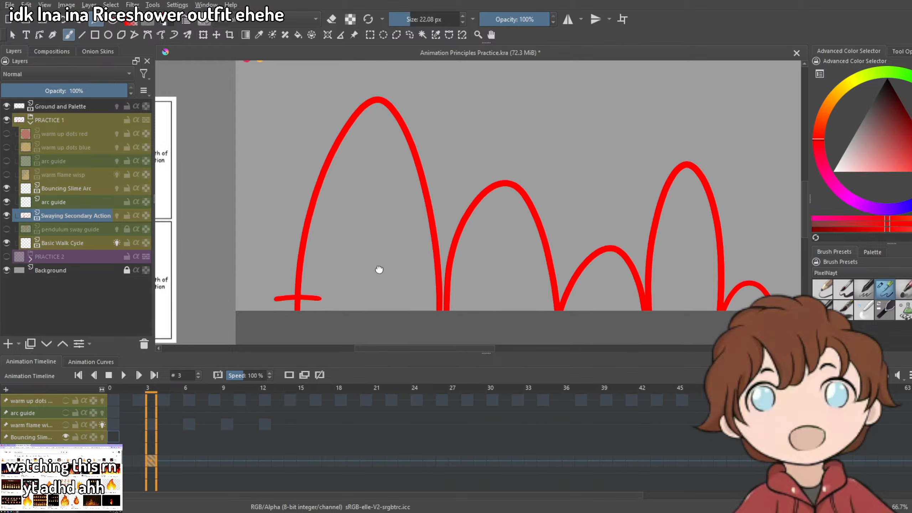
left_click_drag(378, 269, 449, 231)
scroll(369, 319, "up", 2)
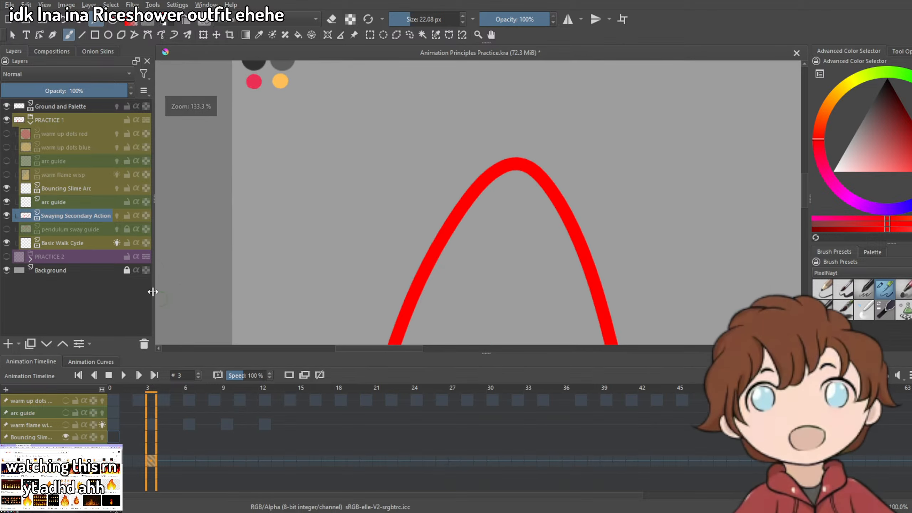
scroll(369, 320, "down", 3)
scroll(369, 319, "up", 1)
left_click_drag(370, 319, 376, 219)
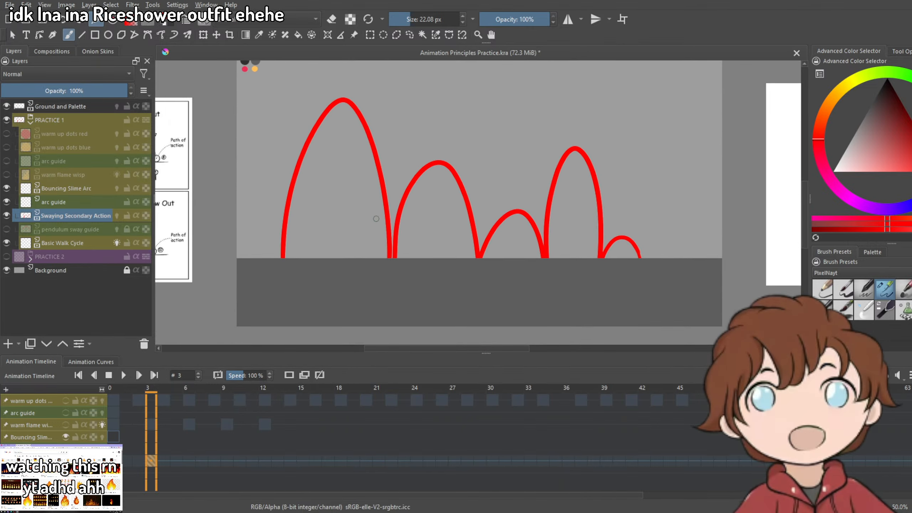
Set the brush size to 11.72 px and draw a thin T-shaped mark below the palette dots.
left_click_drag(473, 173, 493, 162)
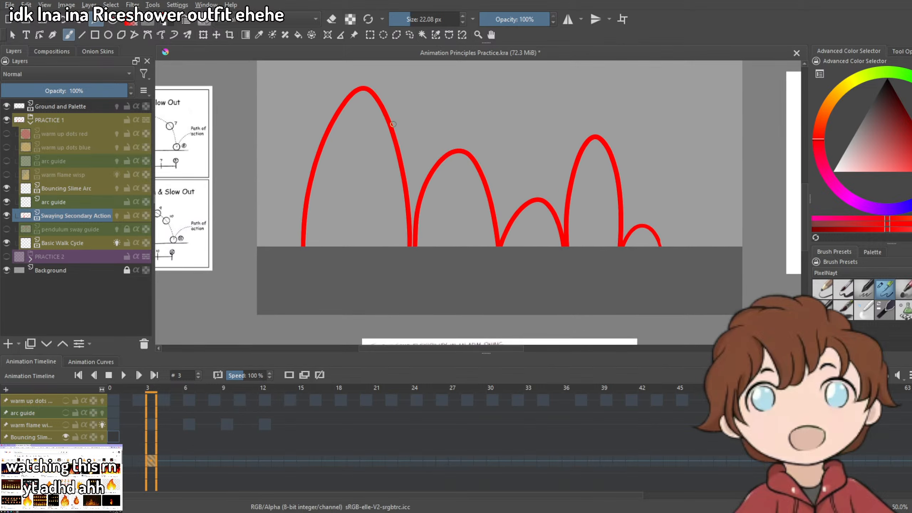
left_click_drag(394, 124, 423, 165)
scroll(312, 118, "up", 1)
left_click(406, 19)
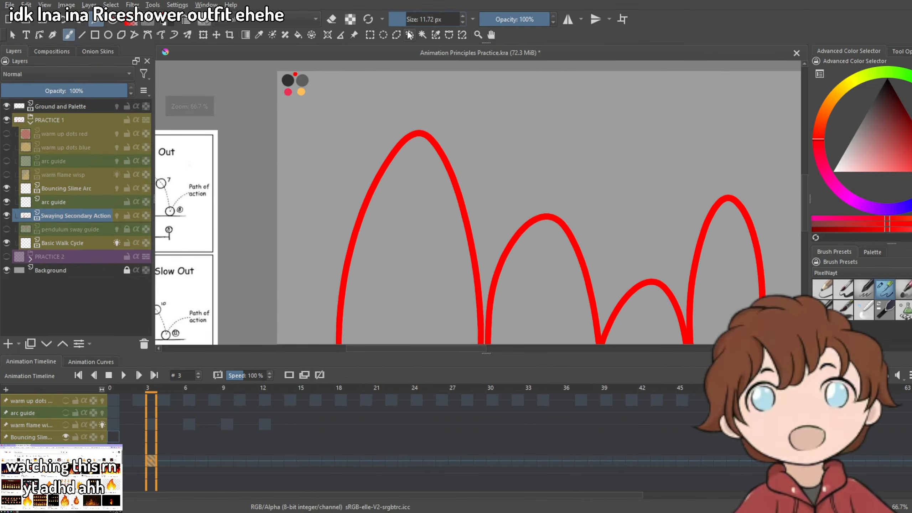
key("ctrl+z")
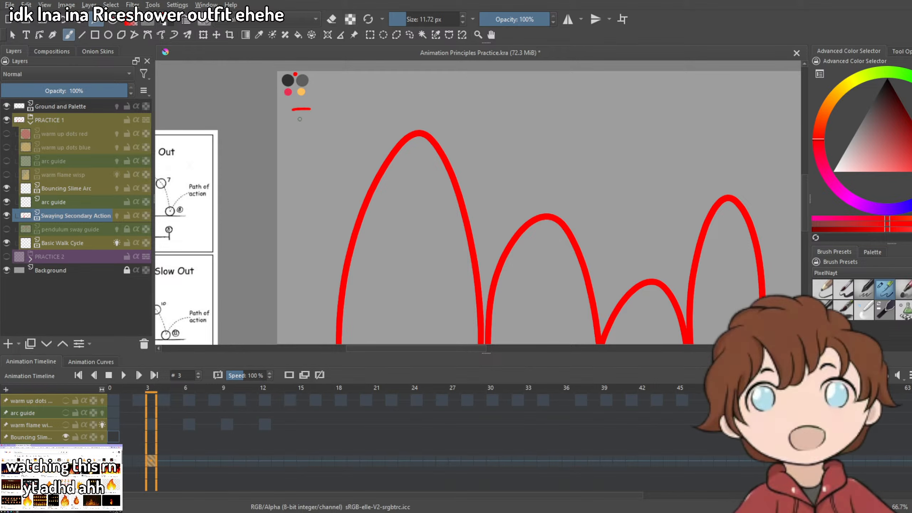
left_click_drag(301, 109, 303, 193)
key("ctrl+z")
key("ctrl+z")
key("ctrl+shift+z")
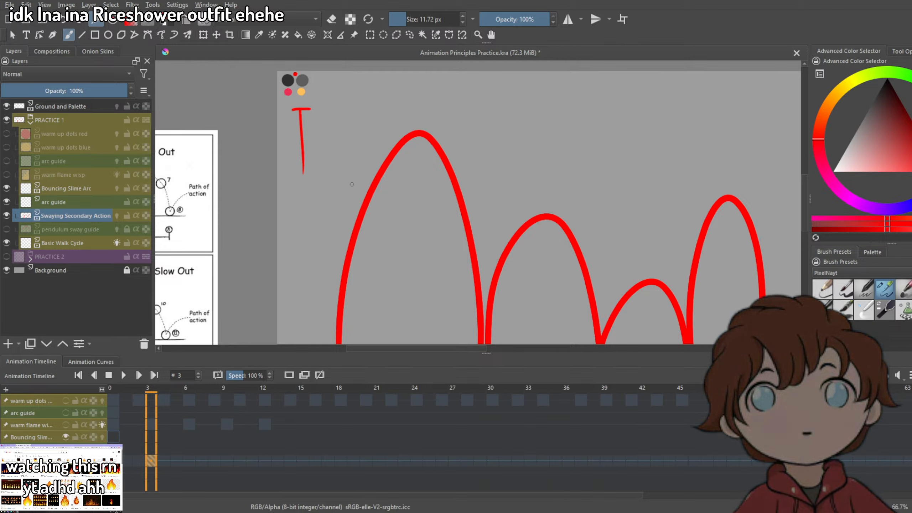
key("ctrl+z")
key("ctrl+z")
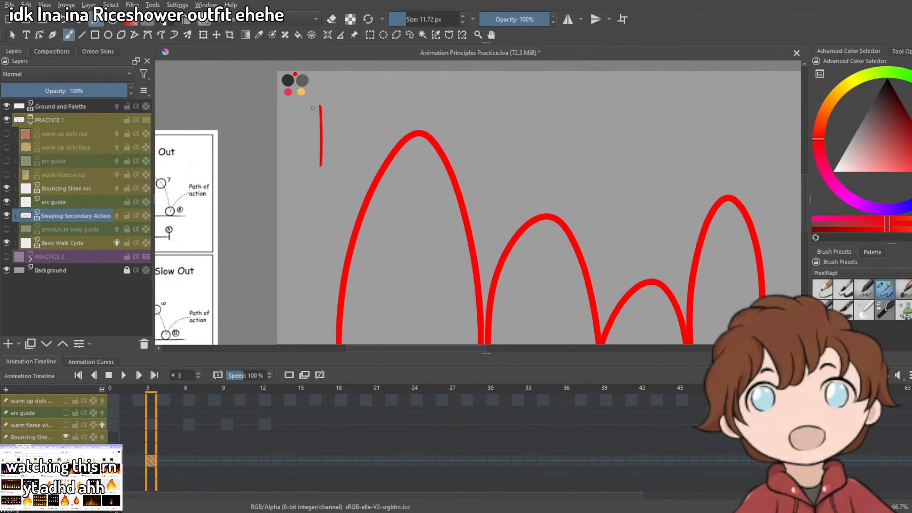
left_click_drag(311, 107, 329, 105)
Toggle the Swaying Secondary Action layer's visibility to check its drawing, then select the arc guide layer at frame 0.
left_click(7, 215)
left_click(7, 215)
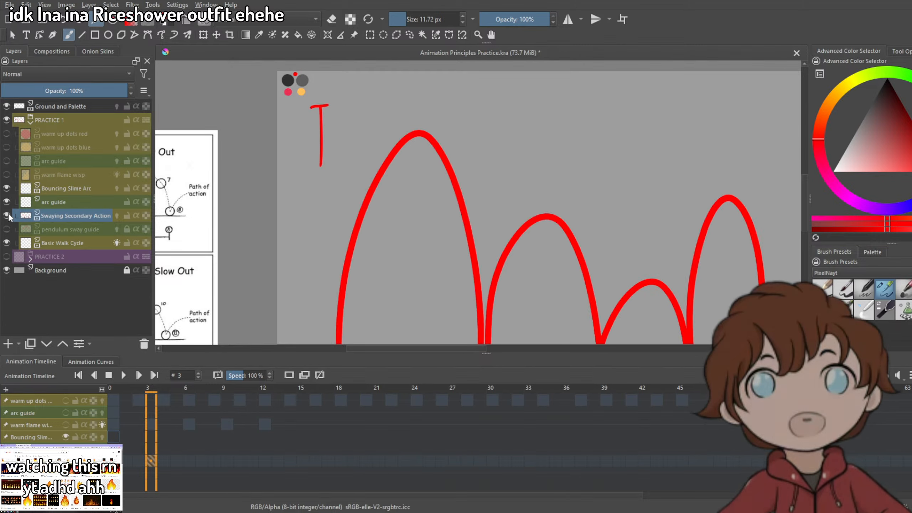
left_click(113, 461)
left_click(146, 461)
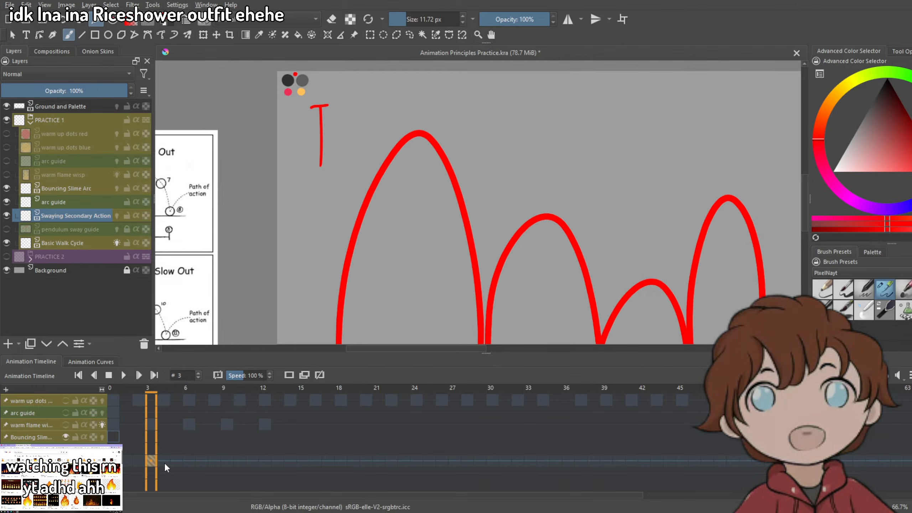
left_click(54, 202)
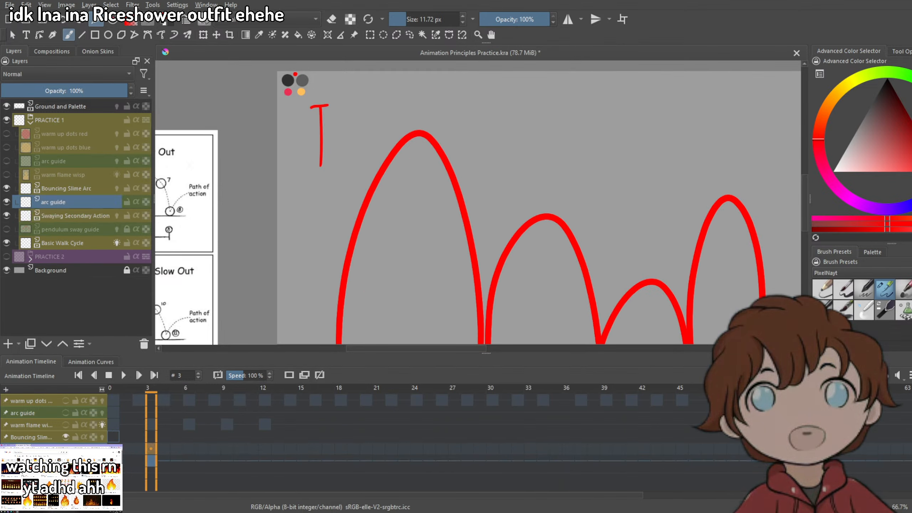
left_click(114, 449)
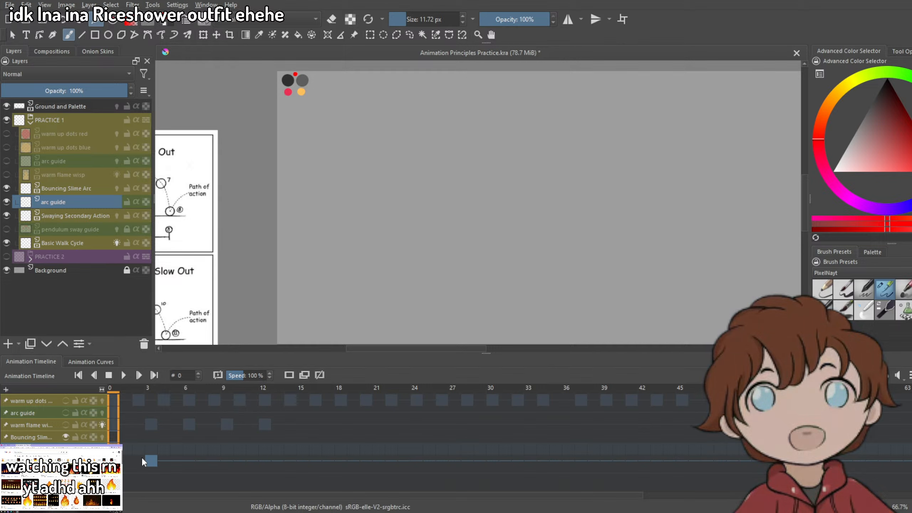
Copy the red arc drawing's keyframe from frame 3 of Swaying Secondary Action and paste it at frame 0 of the visible arc guide layer.
left_click(77, 189)
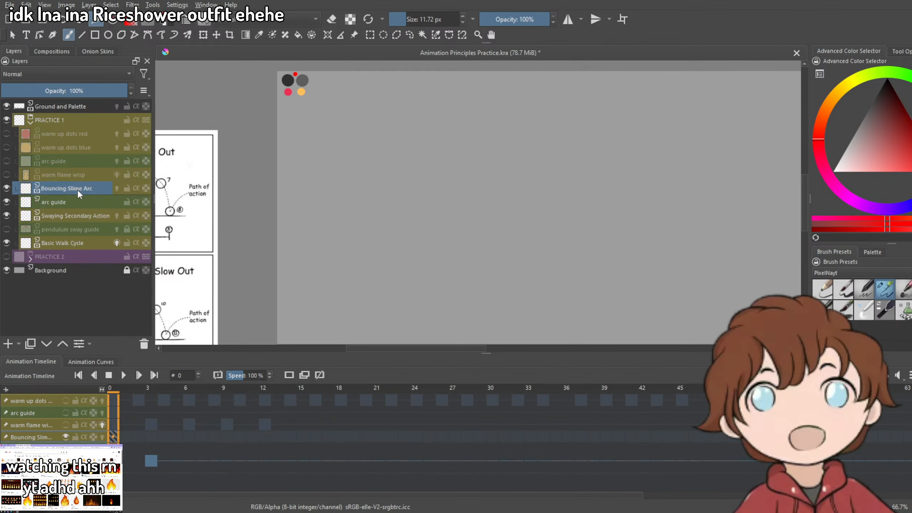
left_click(155, 463)
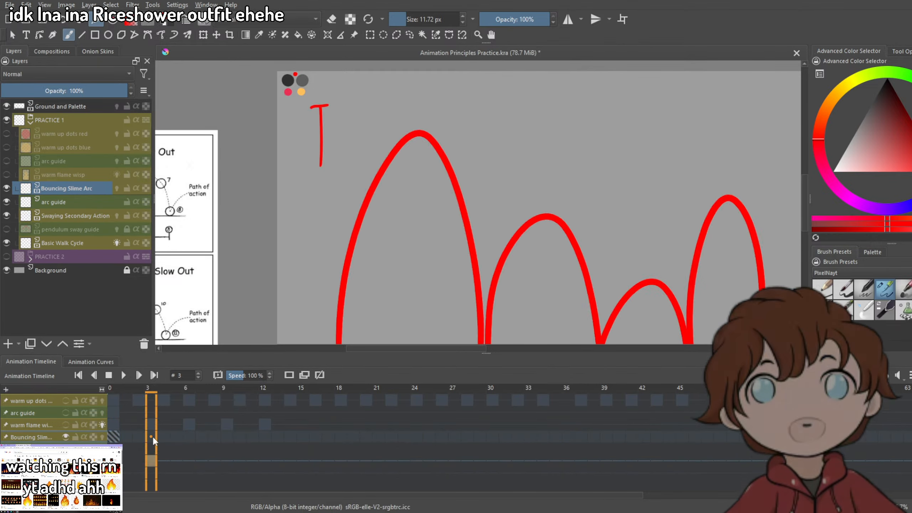
right_click(150, 463)
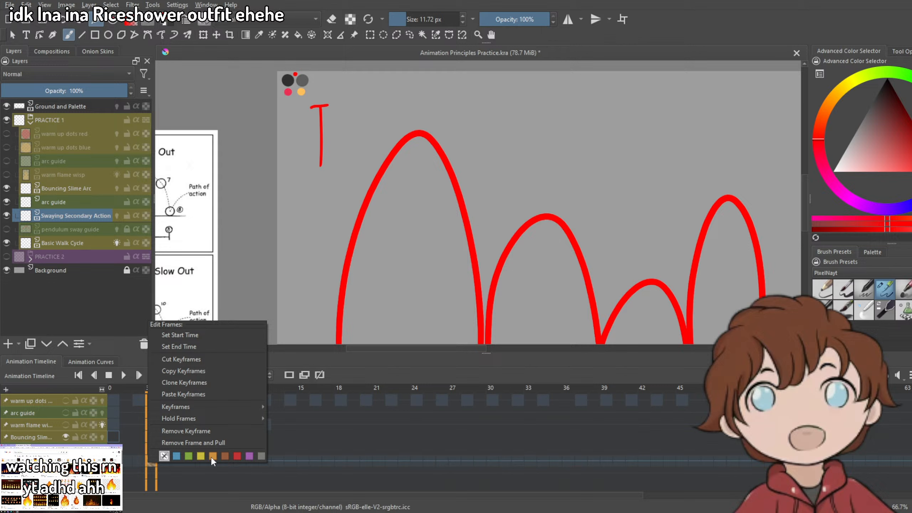
left_click(190, 372)
right_click(113, 413)
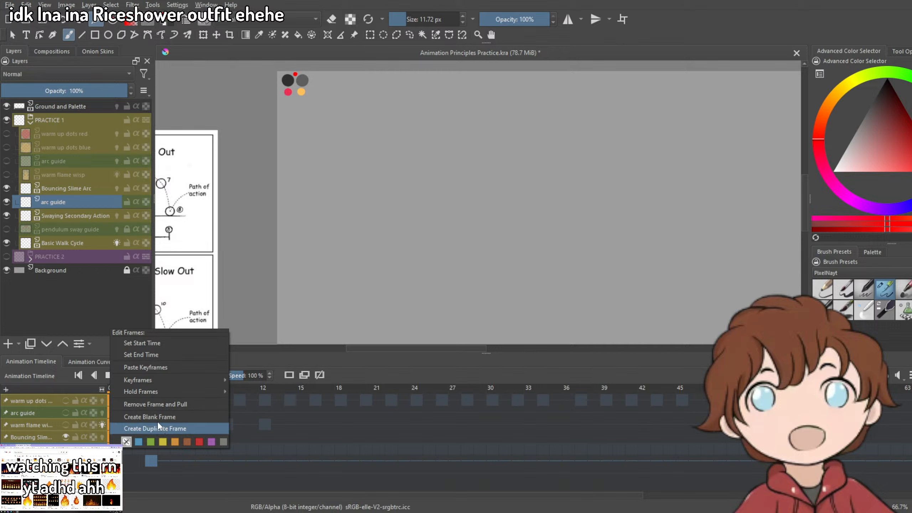
left_click(154, 368)
Remove the original arc drawing keyframe at frame 3 of the Swaying Secondary Action layer and return to frame 0.
left_click(151, 461)
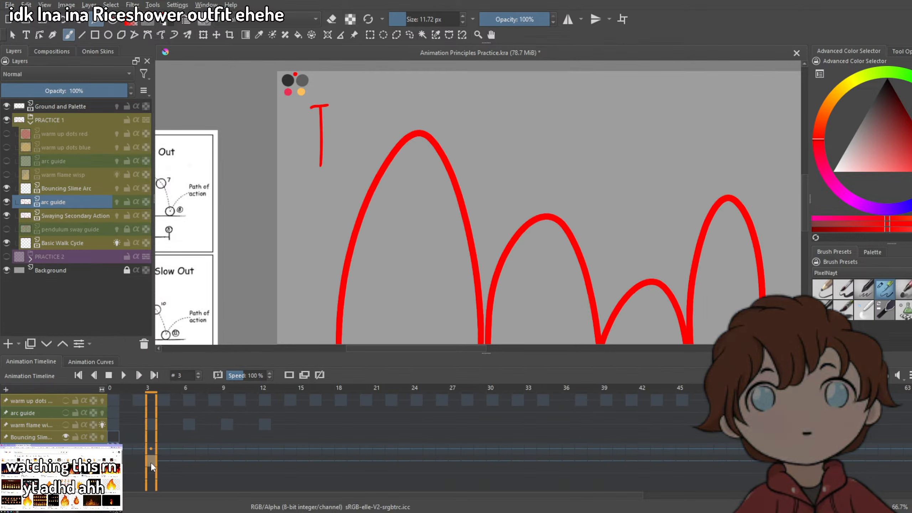
right_click(151, 464)
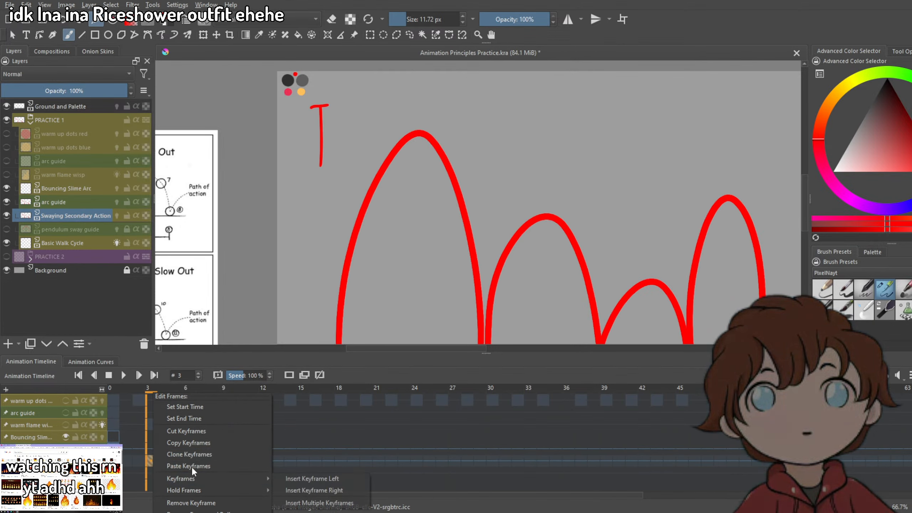
left_click(193, 503)
left_click(113, 462)
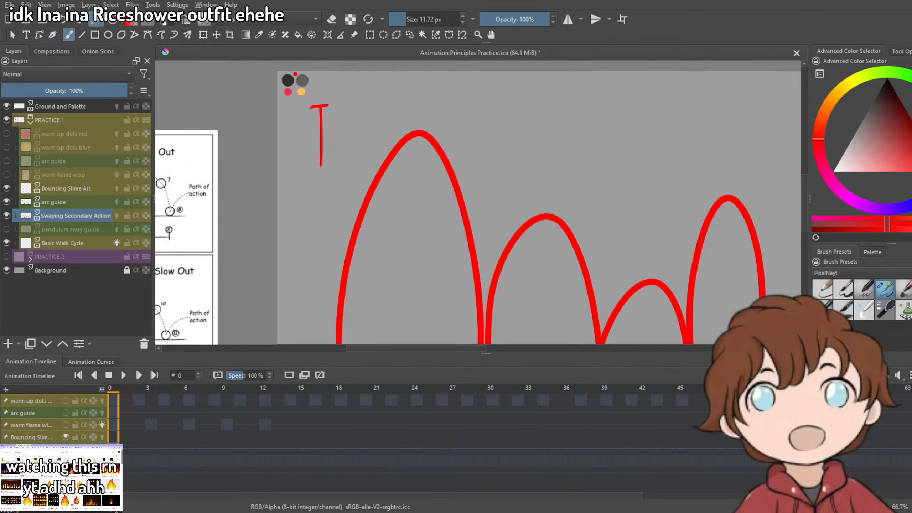
left_click(90, 361)
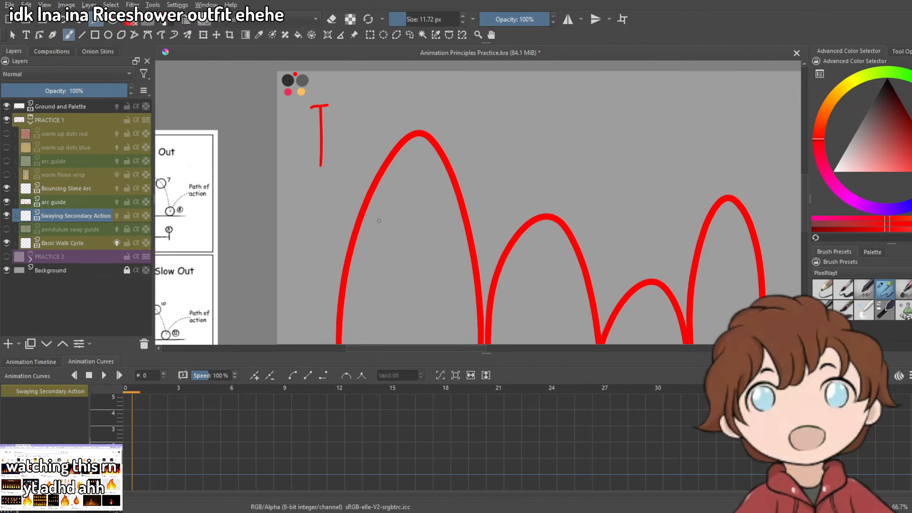
scroll(380, 221, "down", 1)
left_click_drag(379, 221, 413, 166)
scroll(423, 142, "down", 2)
left_click(31, 361)
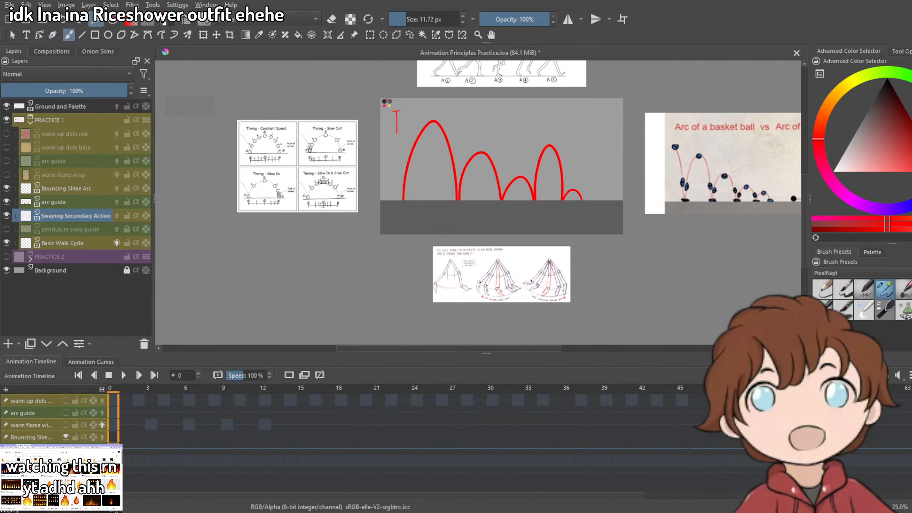
On the arc guide layer, write the letter A and a circled 1 beside the top of the T-shaped mark.
scroll(402, 111, "up", 5)
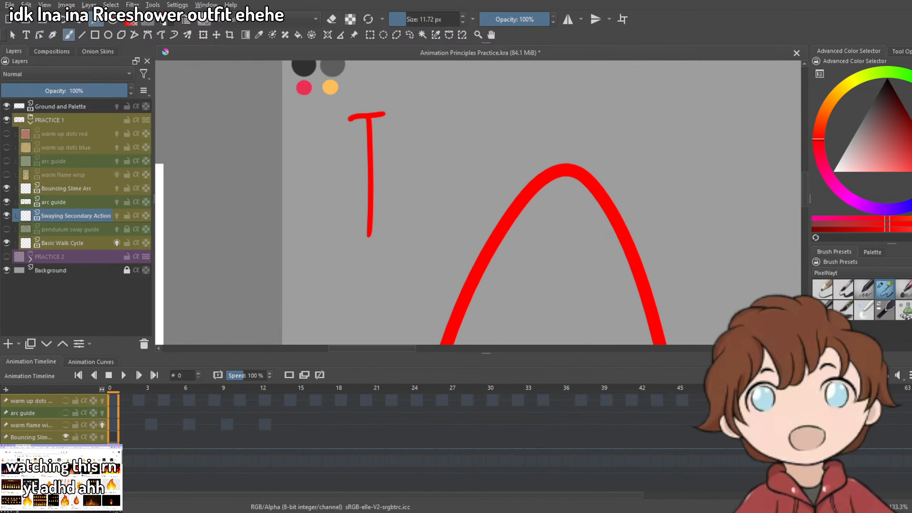
key("Page_Up")
scroll(383, 107, "down", 1)
scroll(413, 157, "down", 1)
left_click_drag(488, 309, 480, 269)
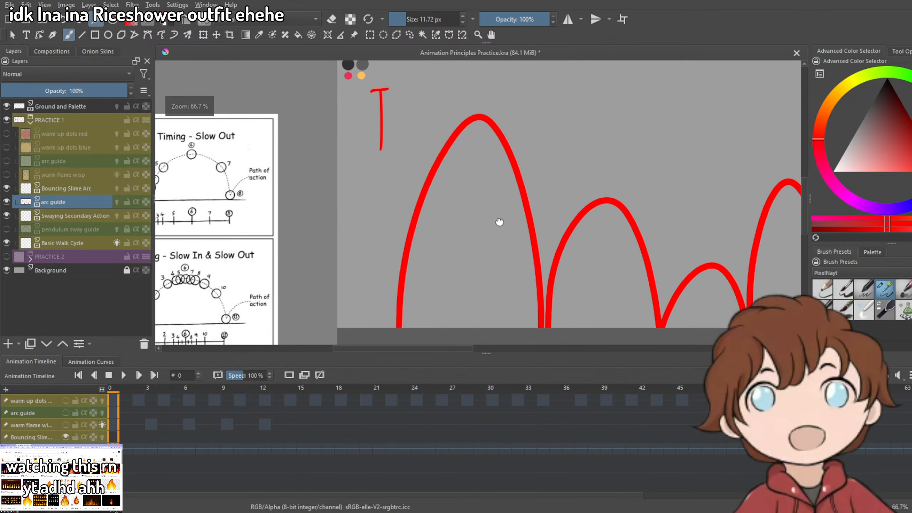
left_click_drag(499, 222, 443, 268)
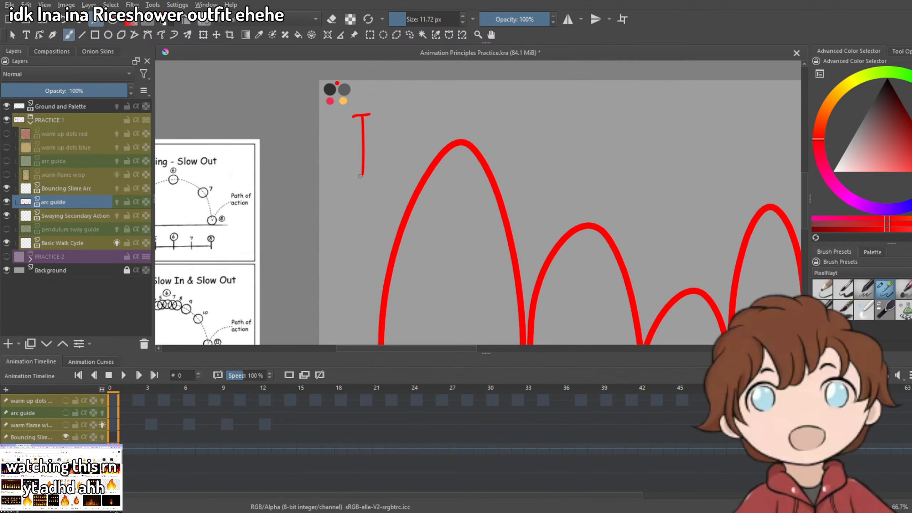
key("ctrl+z")
left_click_drag(377, 104, 380, 163)
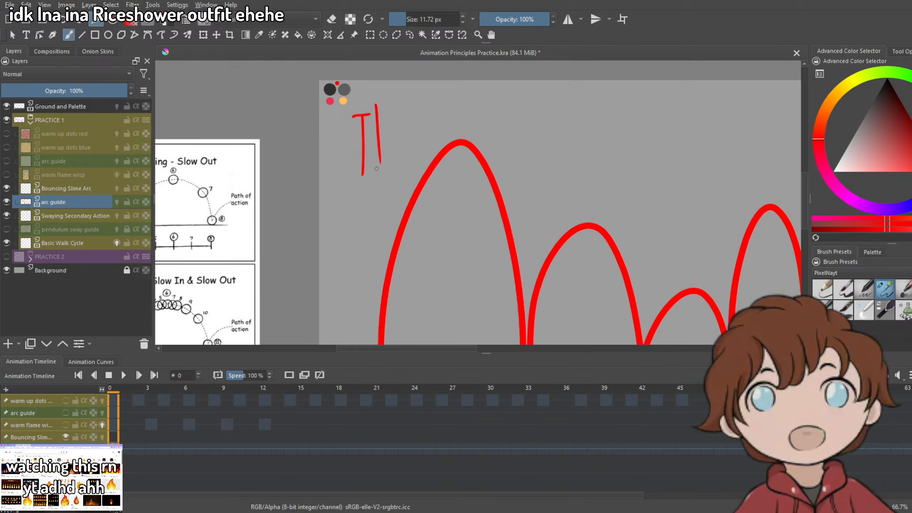
key("ctrl+z")
left_click_drag(374, 119, 392, 105)
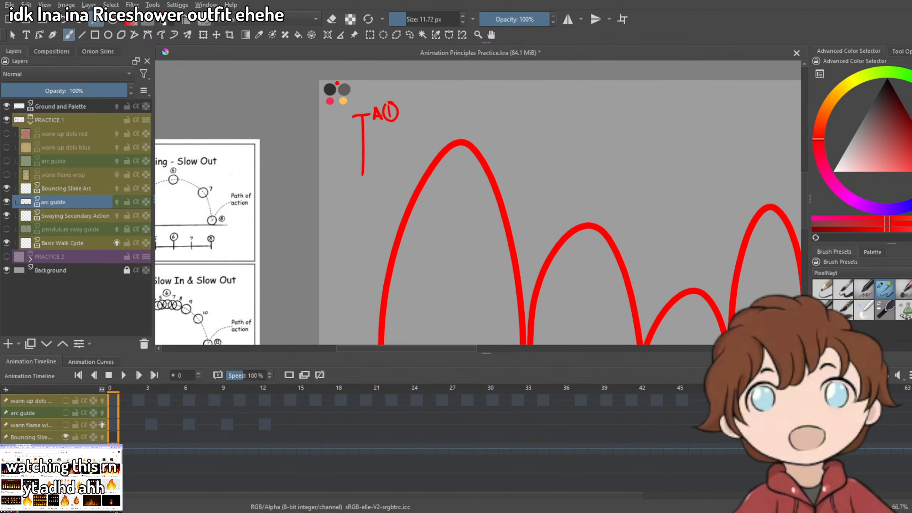
Try to mark short ticks down the T-shaped mark's vertical line, with a second letter A beside them.
scroll(402, 109, "up", 3)
scroll(345, 161, "down", 2)
scroll(346, 210, "up", 1)
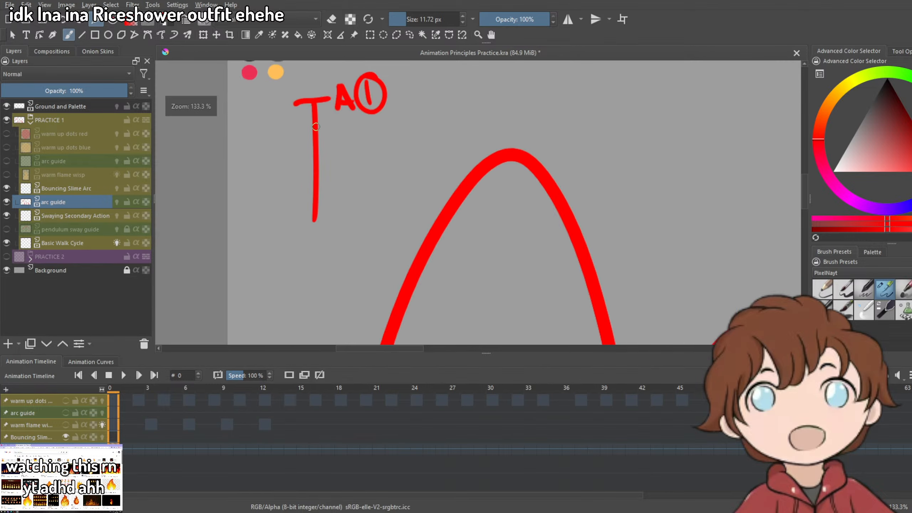
mouse_move(303, 126)
left_mouse_down()
mouse_move(323, 122)
mouse_move(329, 138)
left_mouse_up()
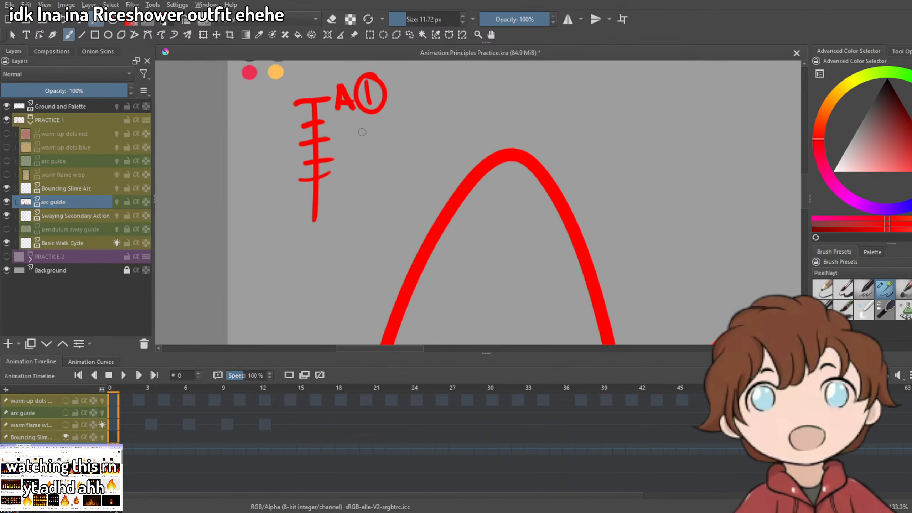
mouse_move(383, 134)
left_mouse_down()
mouse_move(388, 139)
mouse_move(372, 144)
left_mouse_up()
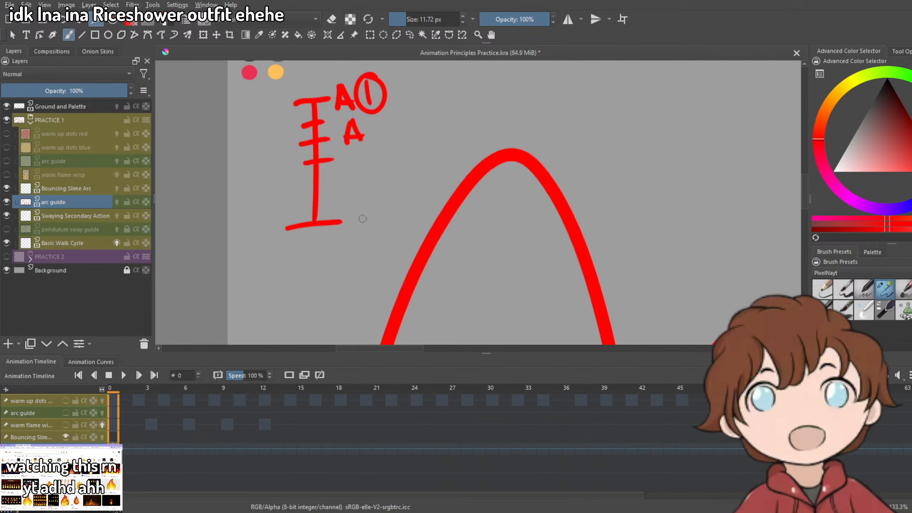
left_click_drag(380, 137, 363, 209)
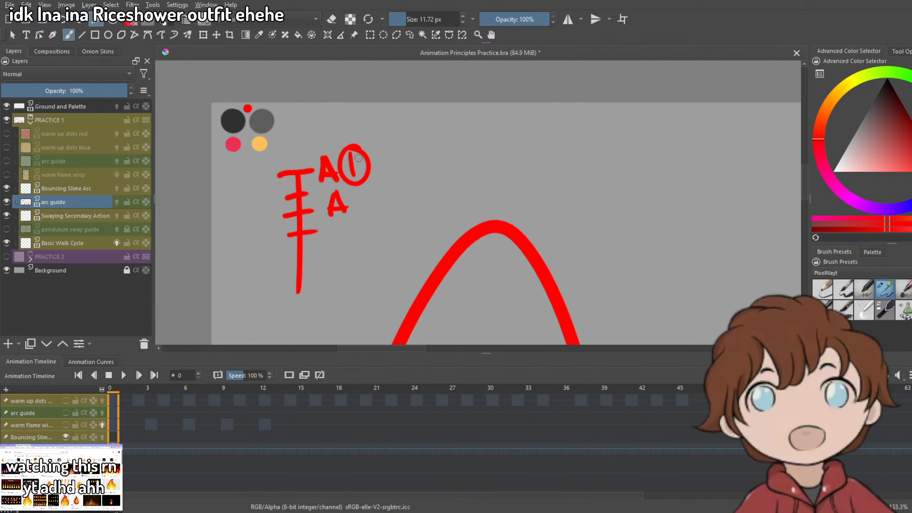
Undo the second letter A and the short ticks on the vertical line.
key("ctrl+z")
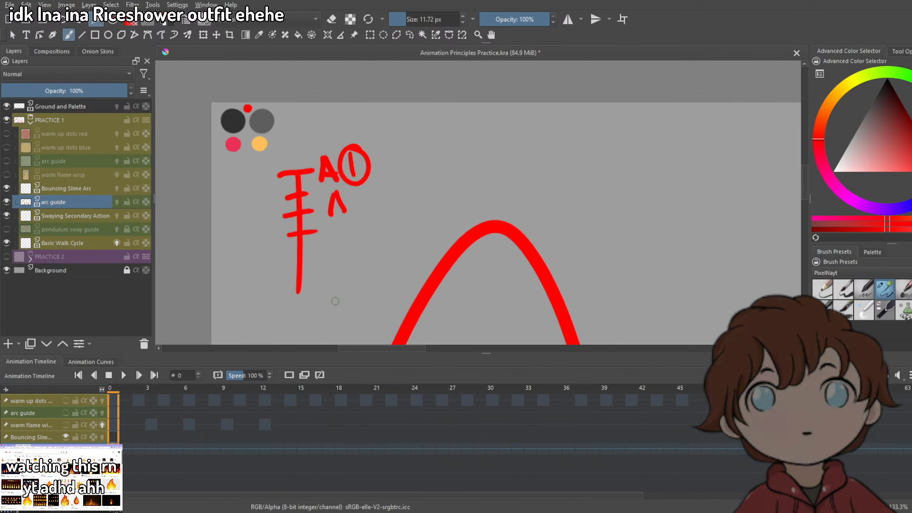
scroll(443, 186, "down", 2)
scroll(398, 224, "up", 2)
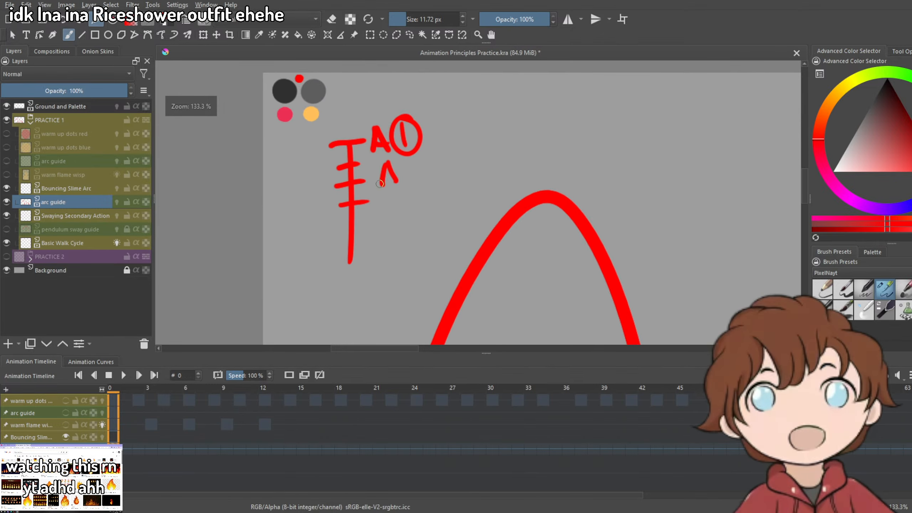
key("ctrl+z")
key("ctrl+z")
scroll(417, 214, "down", 3)
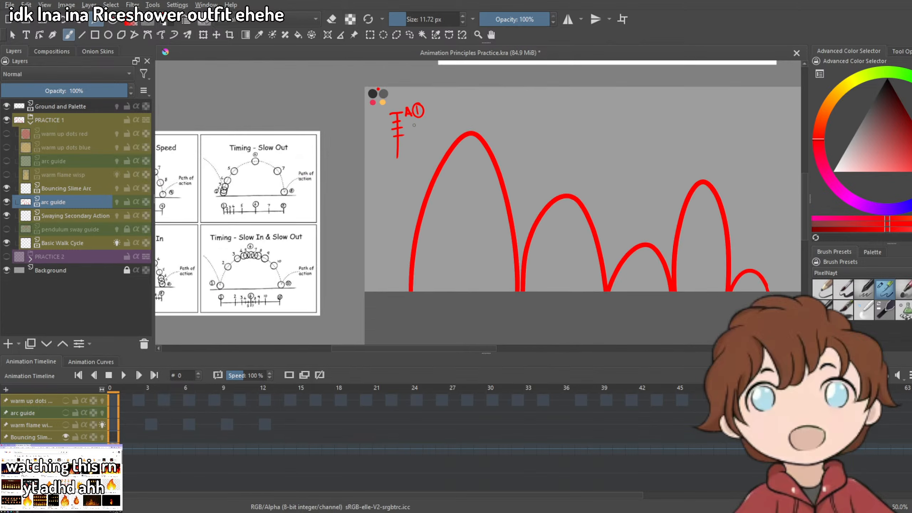
scroll(419, 162, "up", 1)
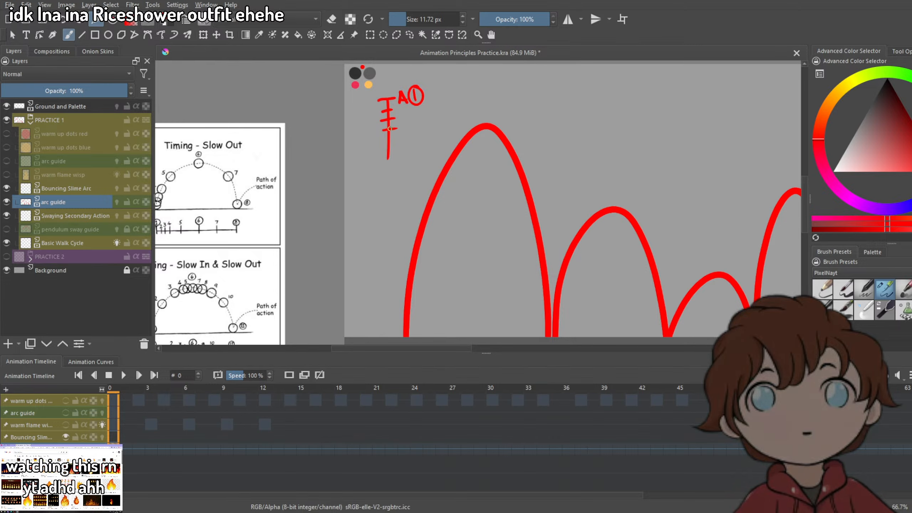
scroll(406, 107, "up", 1)
key("ctrl+z")
key("ctrl+z")
key("ctrl+z")
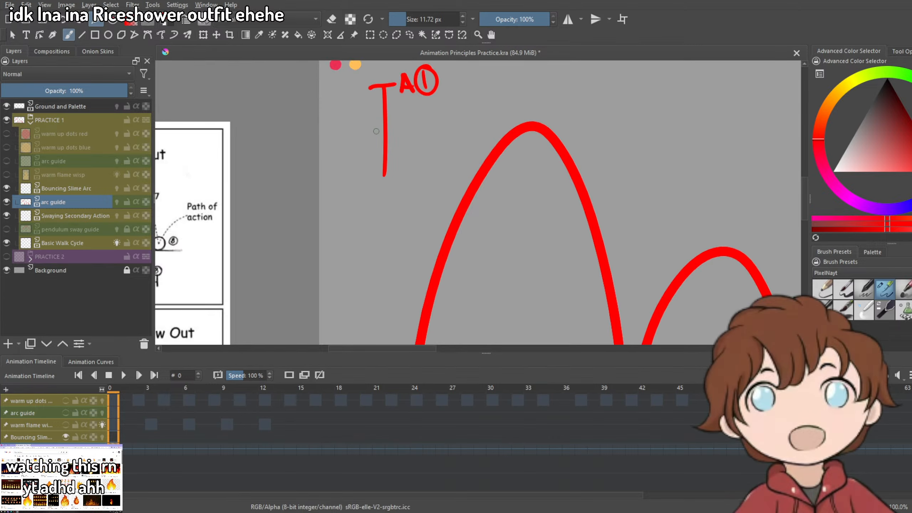
Mark a halfway tick and further short ticks along the vertical line, and close its lower end with a wide horizontal line.
left_click_drag(372, 131, 394, 129)
scroll(393, 134, "up", 1)
scroll(393, 134, "down", 1)
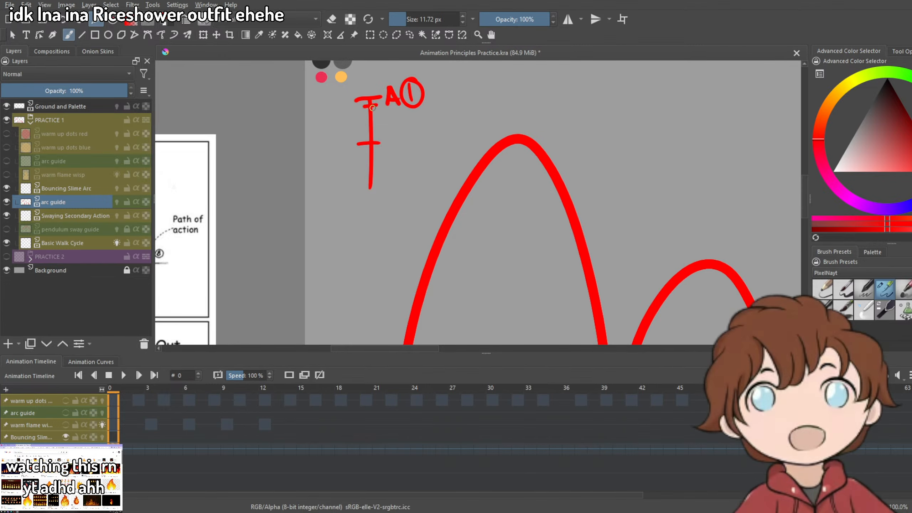
mouse_move(364, 114)
left_mouse_down()
mouse_move(377, 113)
mouse_move(378, 135)
left_mouse_up()
left_click_drag(535, 255, 445, 191)
scroll(431, 116, "down", 1)
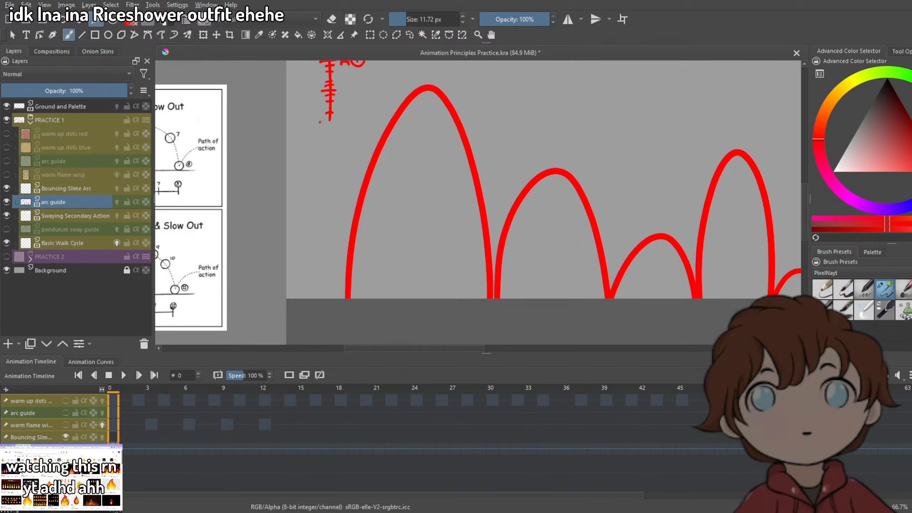
left_click_drag(424, 147, 466, 191)
left_click_drag(483, 224, 453, 202)
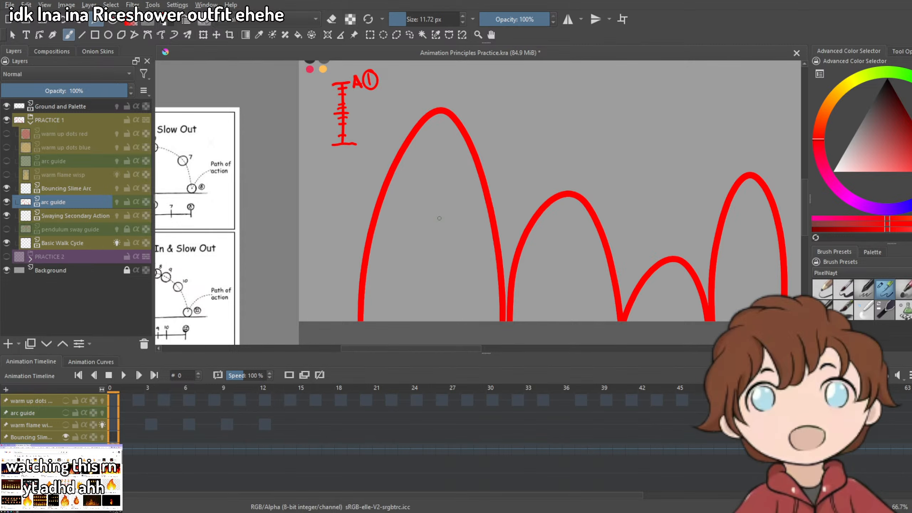
Compare the timing mark and bounce arcs with the slow-out and slow-in timing charts, and save the document.
scroll(439, 218, "down", 2)
scroll(357, 267, "up", 2)
scroll(358, 267, "up", 1)
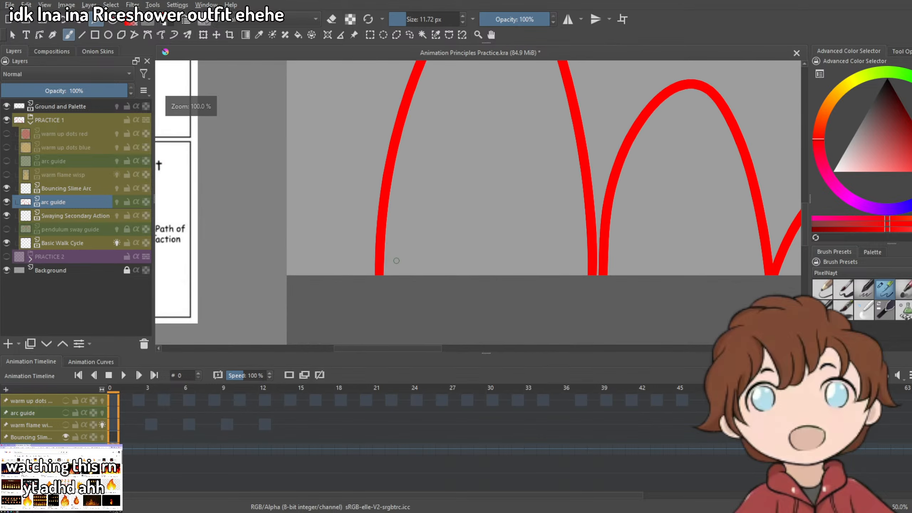
scroll(357, 266, "down", 2)
scroll(398, 244, "up", 1)
scroll(398, 244, "up", 1)
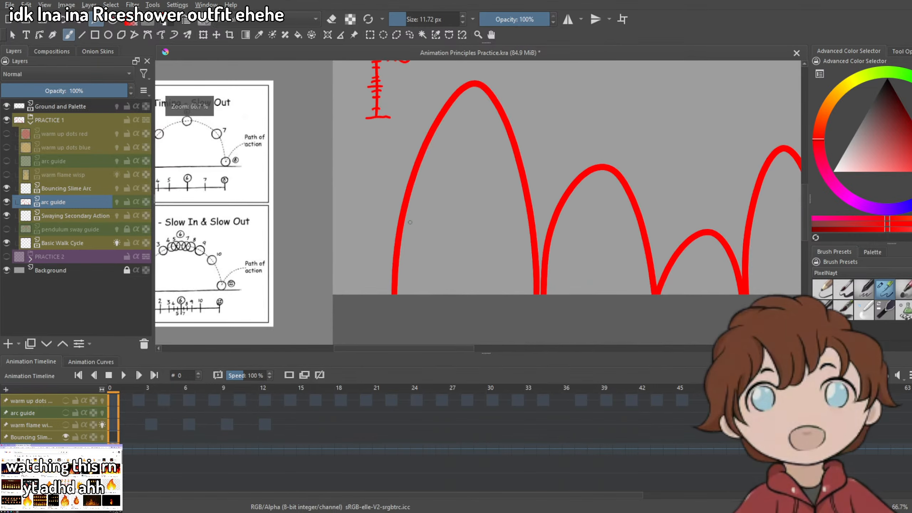
left_click_drag(498, 191, 528, 176)
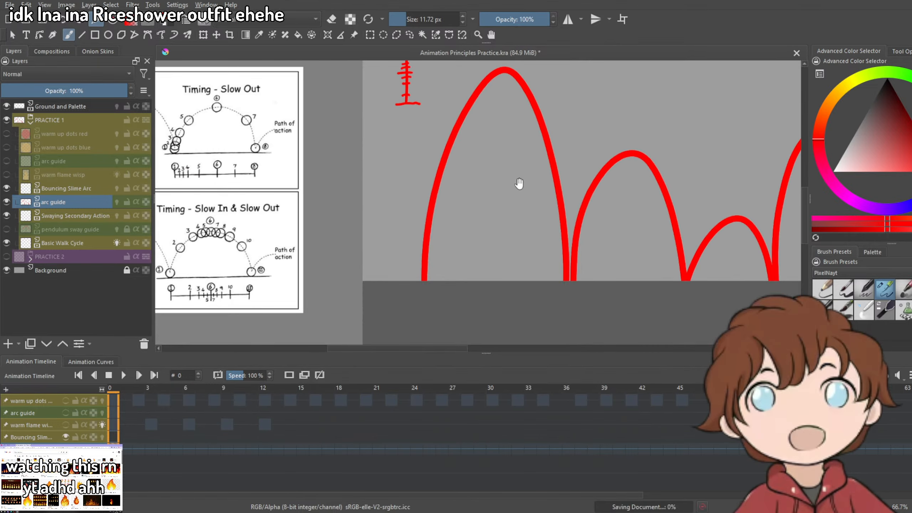
scroll(519, 184, "down", 1)
scroll(503, 228, "up", 2)
scroll(503, 228, "down", 2)
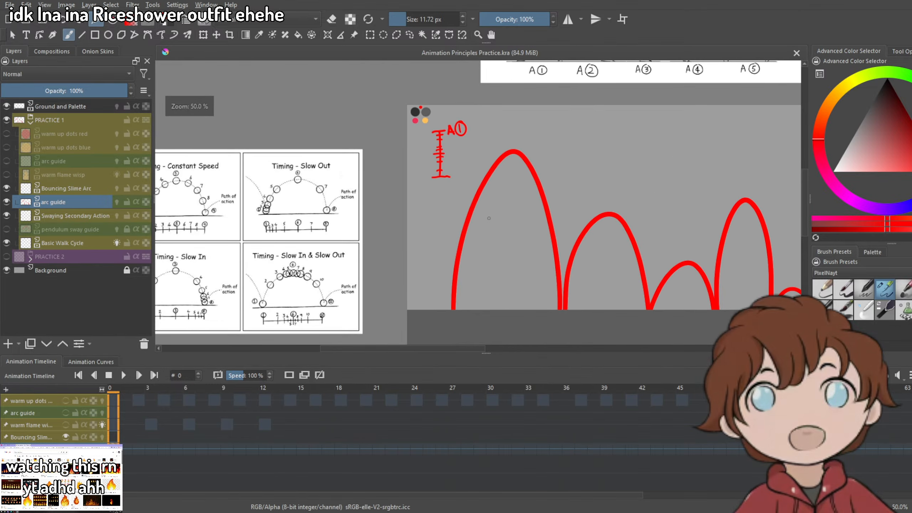
scroll(495, 251, "up", 1)
left_click_drag(593, 234, 388, 232)
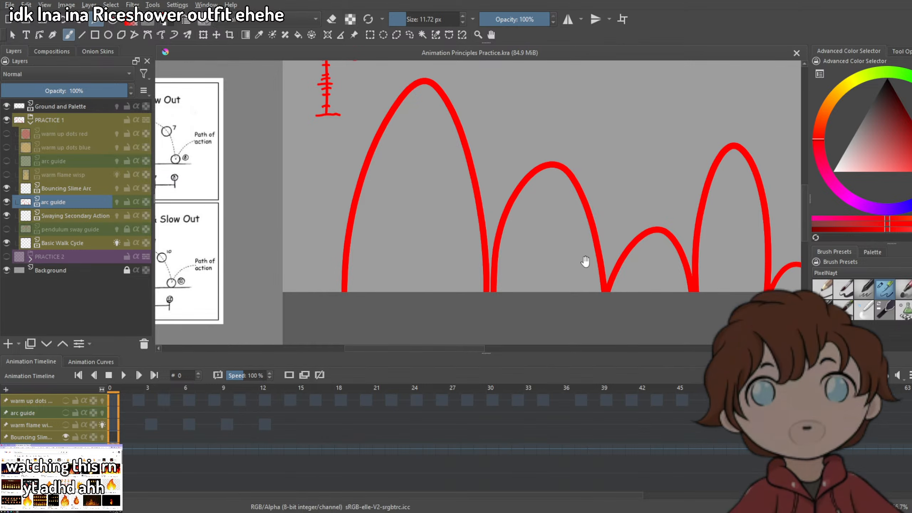
left_click_drag(585, 262, 554, 318)
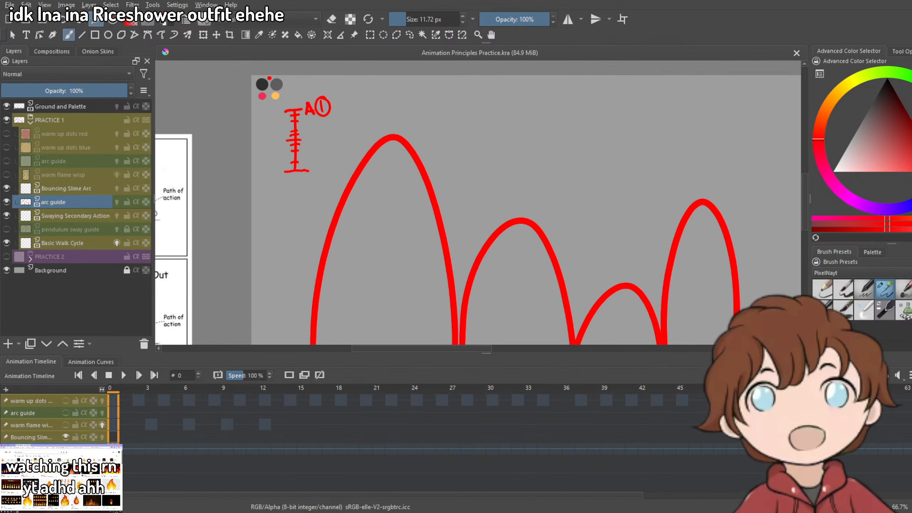
Toggle the arc guide layer's visibility to check its contents, leave it shown, and review the bounce arcs.
left_click(6, 202)
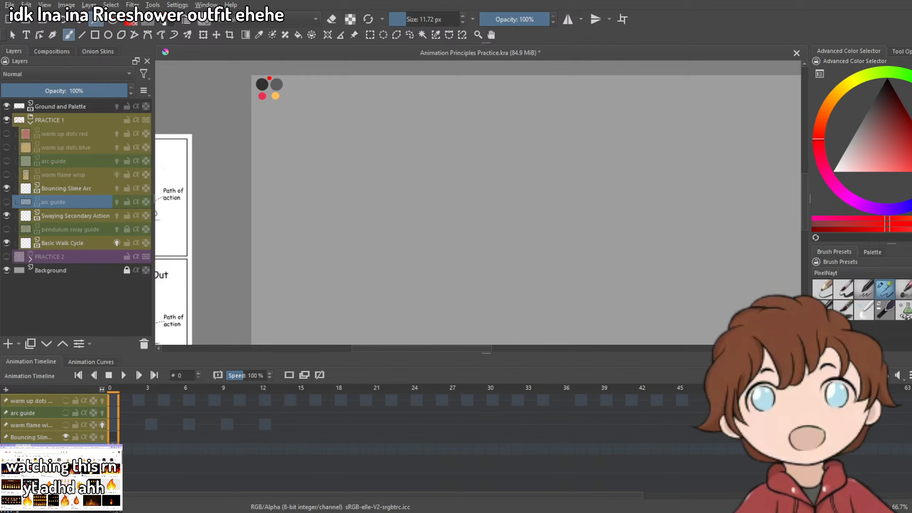
left_click(6, 202)
left_click(6, 202)
left_click(6, 202)
left_click_drag(438, 231, 496, 252)
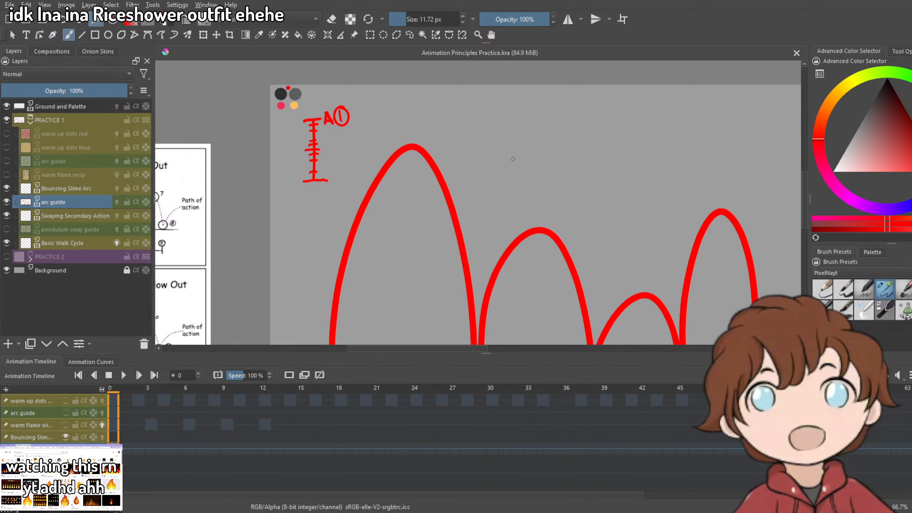
scroll(513, 159, "down", 2)
scroll(514, 261, "up", 2)
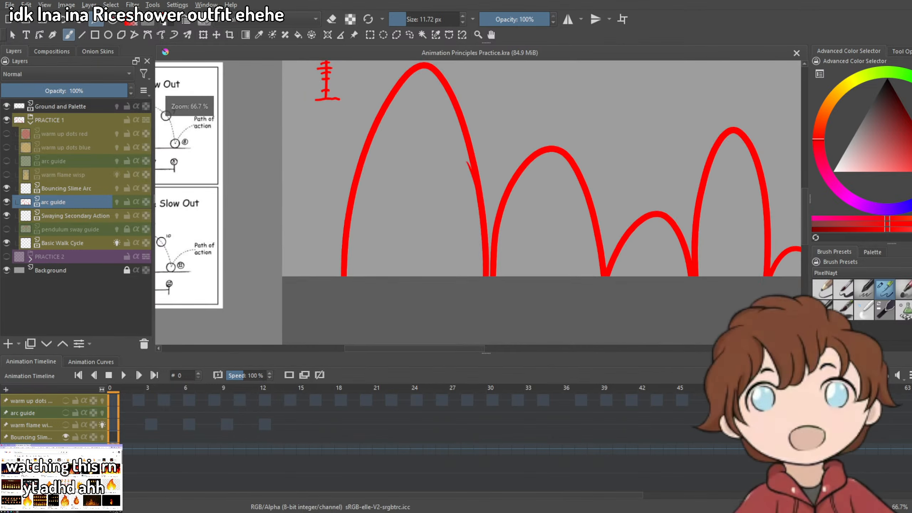
Undo the stray mark on the first arc's descending side and lower the arc guide layer's opacity to 10%.
key("ctrl+z")
left_click_drag(542, 163, 531, 279)
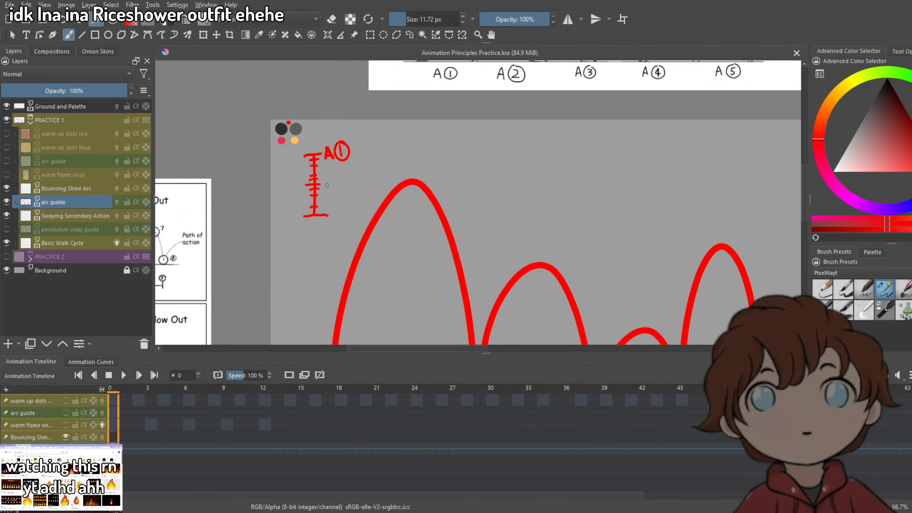
left_click_drag(474, 230, 451, 164)
left_click_drag(413, 222, 447, 257)
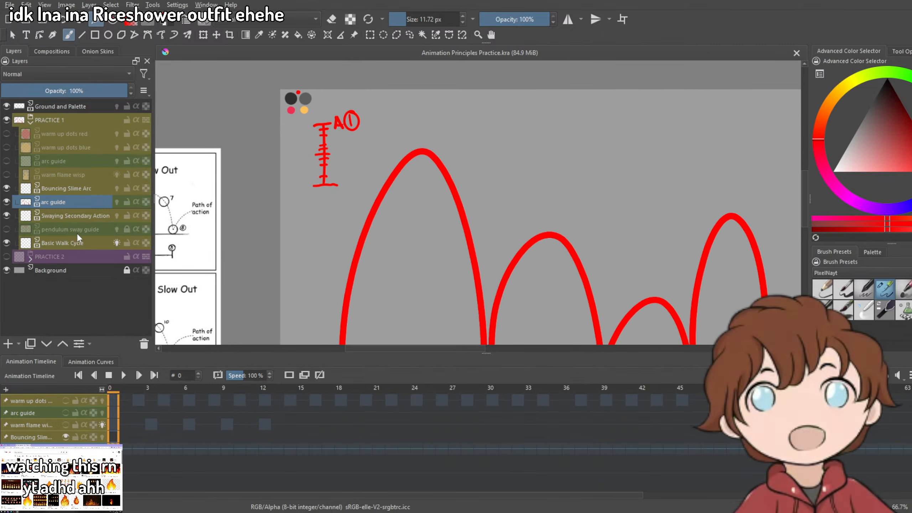
mouse_move(91, 92)
left_mouse_down()
mouse_move(36, 92)
mouse_move(26, 108)
left_mouse_up()
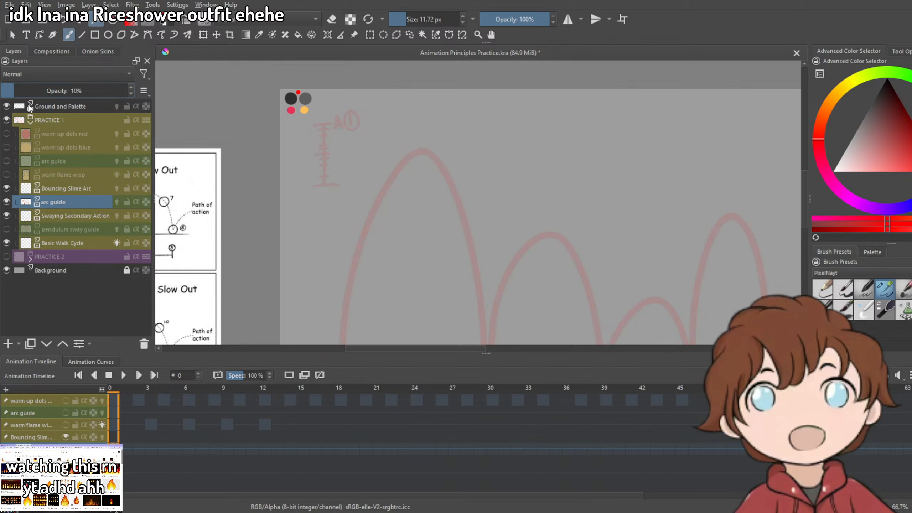
Sample the dark grey palette circle as the brush colour.
left_click_drag(348, 183, 403, 208)
key("p")
scroll(349, 122, "up", 5)
left_click(337, 128)
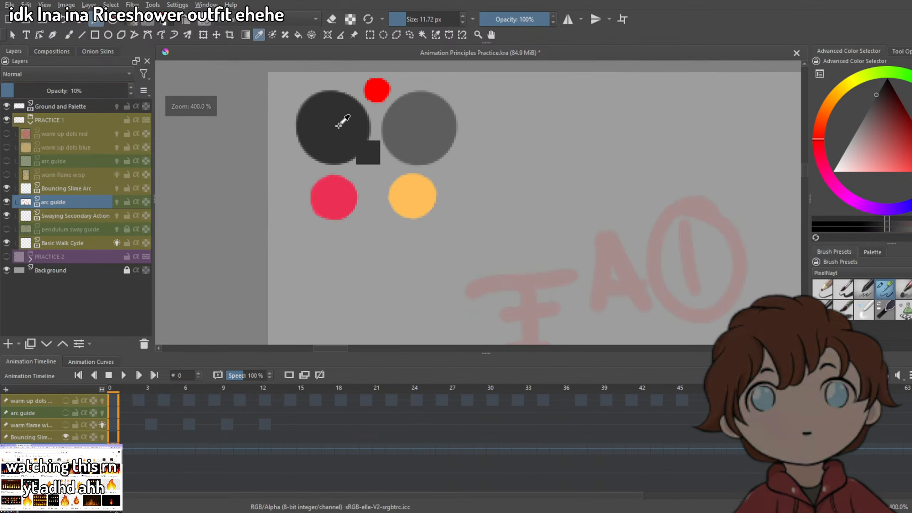
scroll(385, 165, "down", 6)
scroll(425, 283, "up", 1)
left_click_drag(455, 295, 431, 149)
key("b")
scroll(398, 167, "up", 3)
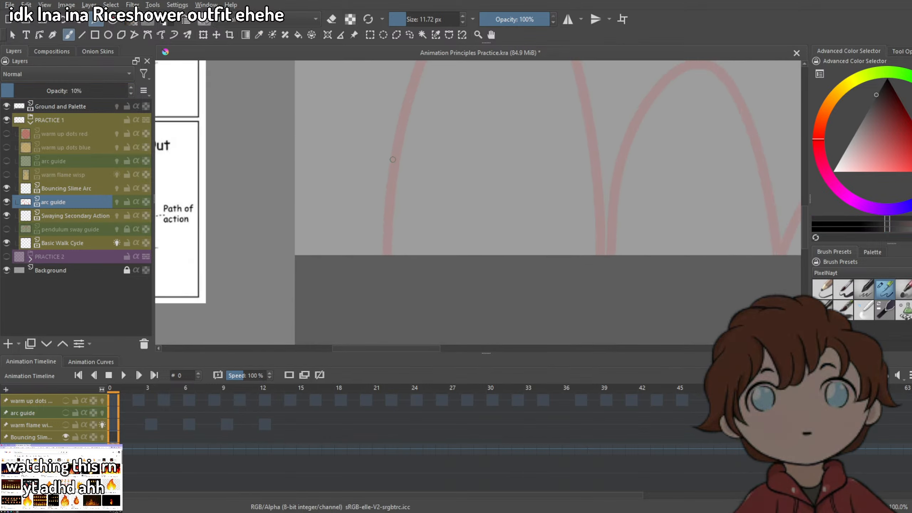
scroll(431, 219, "down", 3)
scroll(422, 254, "up", 2)
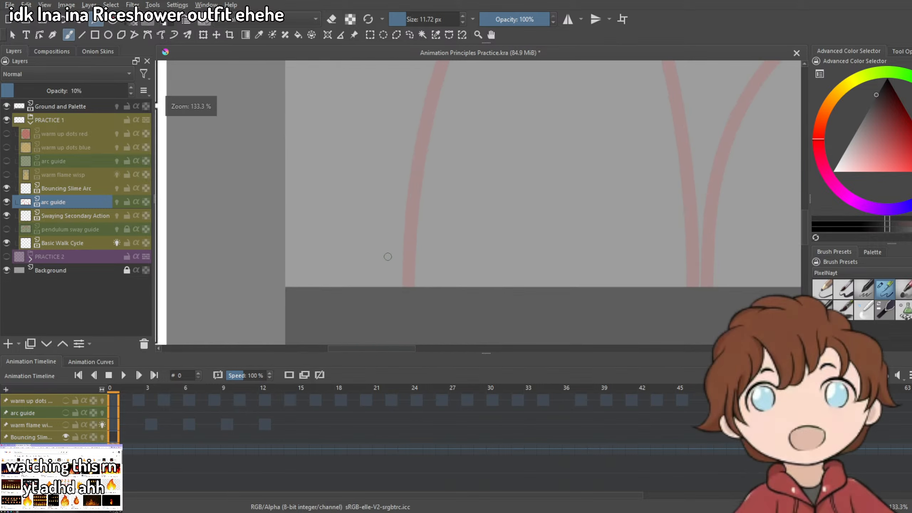
left_click_drag(381, 253, 400, 236)
key("ctrl+z")
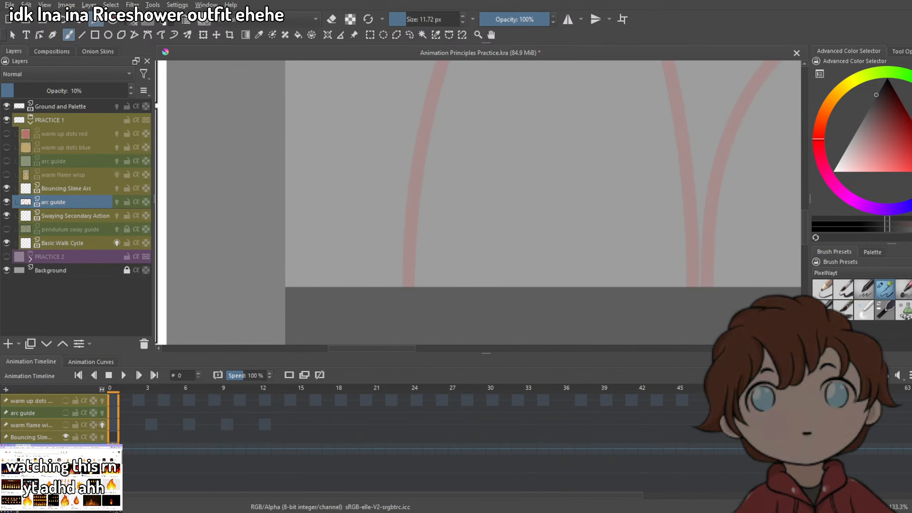
Make the Bouncing Slime Arc layer active and check its contents by toggling its visibility, leaving it shown.
left_click(72, 189)
left_click(72, 200)
left_click(72, 195)
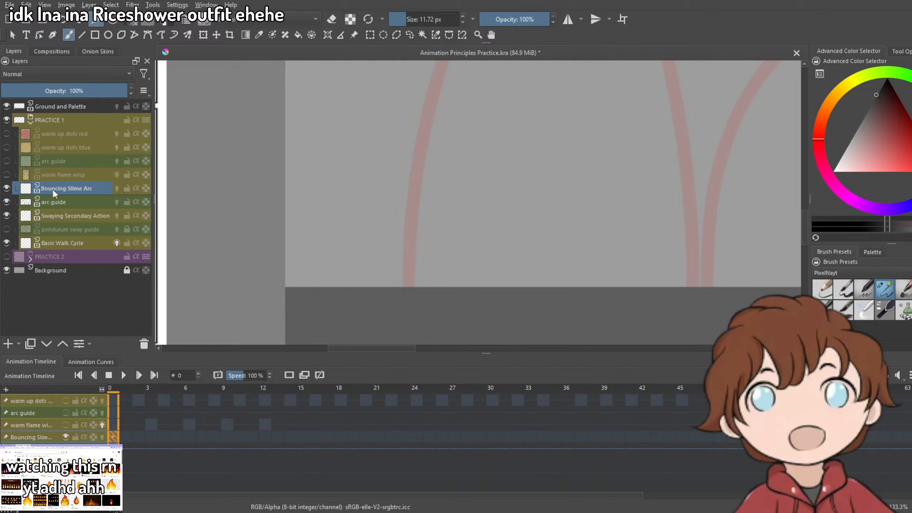
left_click(6, 188)
left_click(6, 188)
Try to sketch the slime's domed outline in dark grey at the foot of the first arc.
left_click_drag(375, 253, 449, 242)
key("ctrl+z")
key("ctrl+z")
mouse_move(378, 257)
left_mouse_down()
mouse_move(440, 246)
mouse_move(425, 226)
left_mouse_up()
key("ctrl+z")
left_click_drag(363, 257, 439, 236)
key("ctrl+z")
key("ctrl+z")
Try a slime outline stroke in bright blue at the foot of the first arc.
left_click_drag(564, 218, 424, 264)
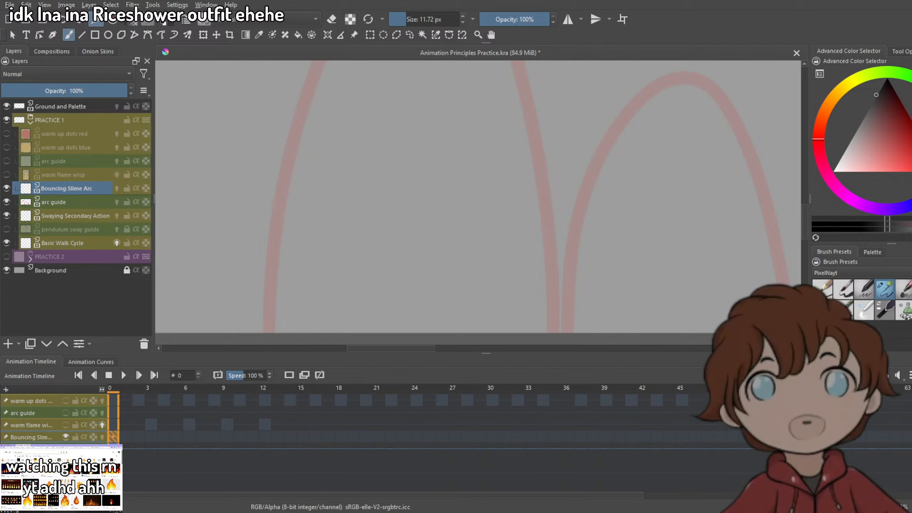
left_click(911, 169)
left_click(911, 149)
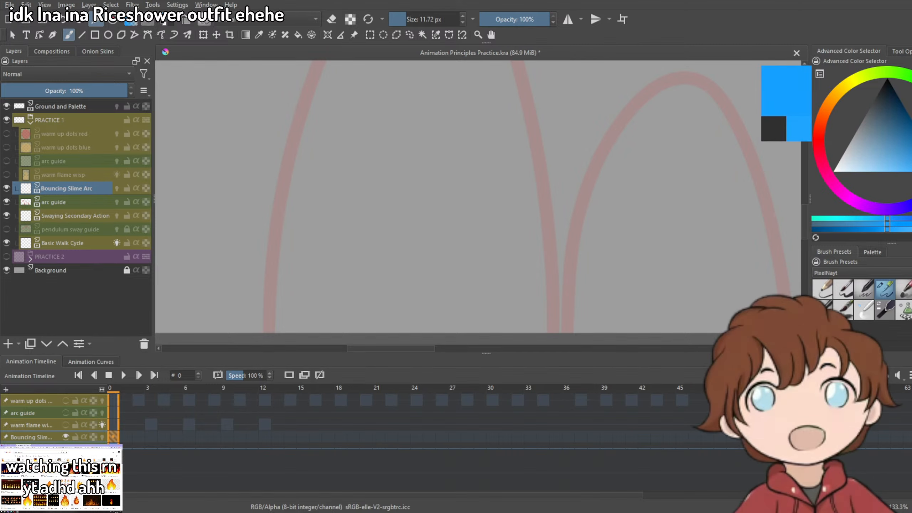
left_click_drag(251, 298, 336, 275)
scroll(346, 275, "down", 2)
key("ctrl+z")
Set the brush colour to a deeper blue for the slime outline.
left_click(911, 149)
key("ctrl+z")
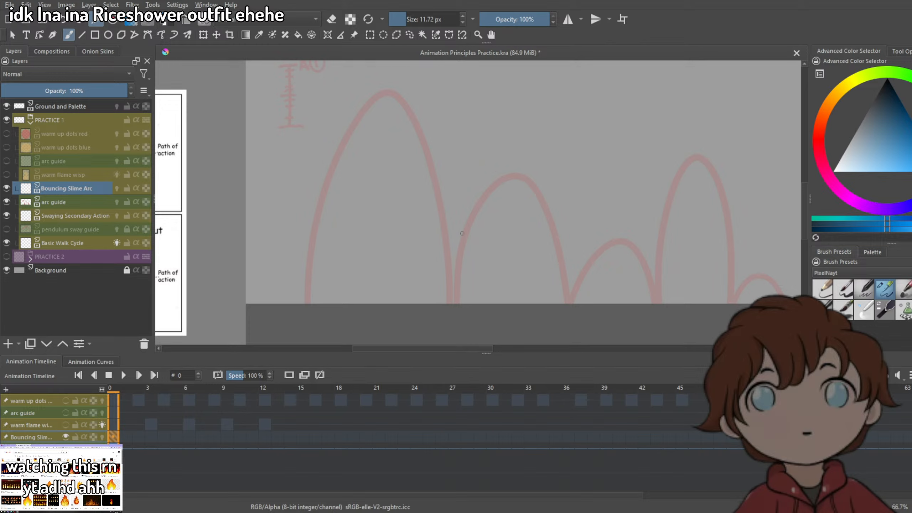
left_click(911, 147)
key("ctrl+z")
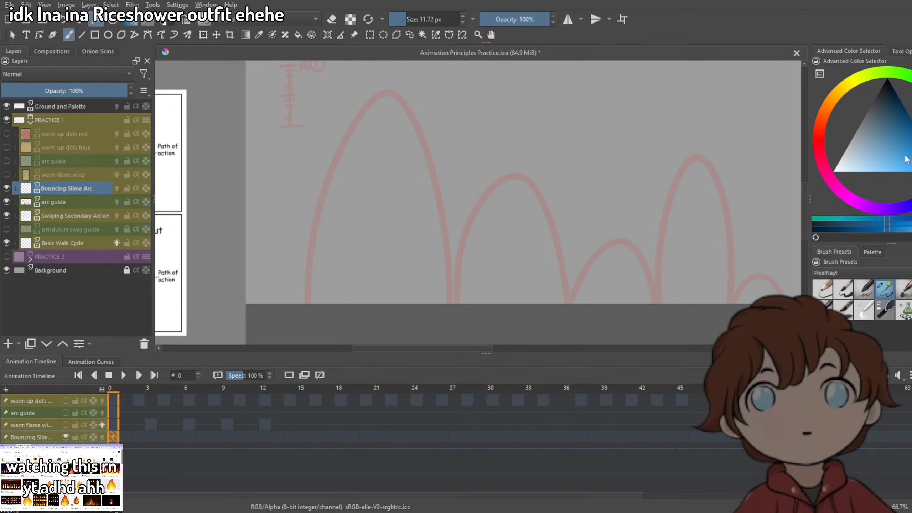
left_click(908, 159)
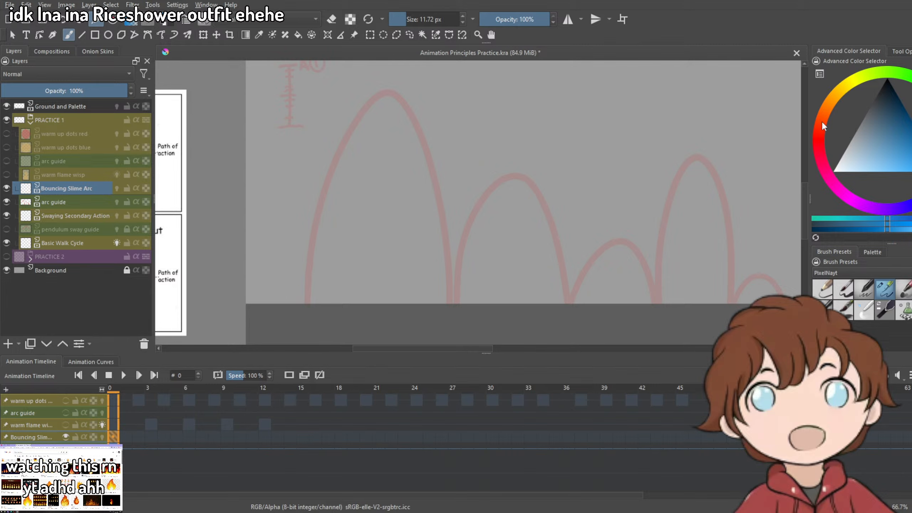
left_click(910, 152)
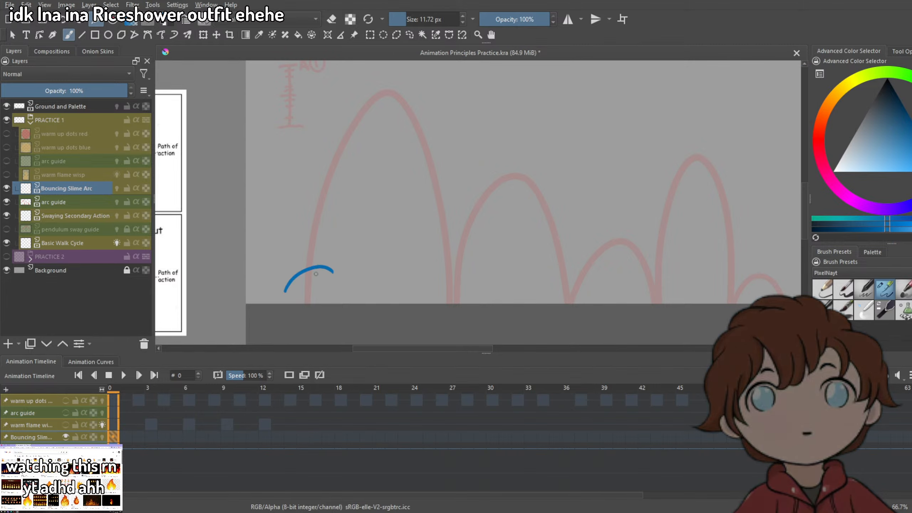
Try several blue strokes for the slime's rounded top over the start of the first arc.
key("ctrl+z")
left_click_drag(288, 291, 319, 274)
scroll(309, 289, "up", 3)
key("ctrl+z")
left_click_drag(377, 282, 500, 177)
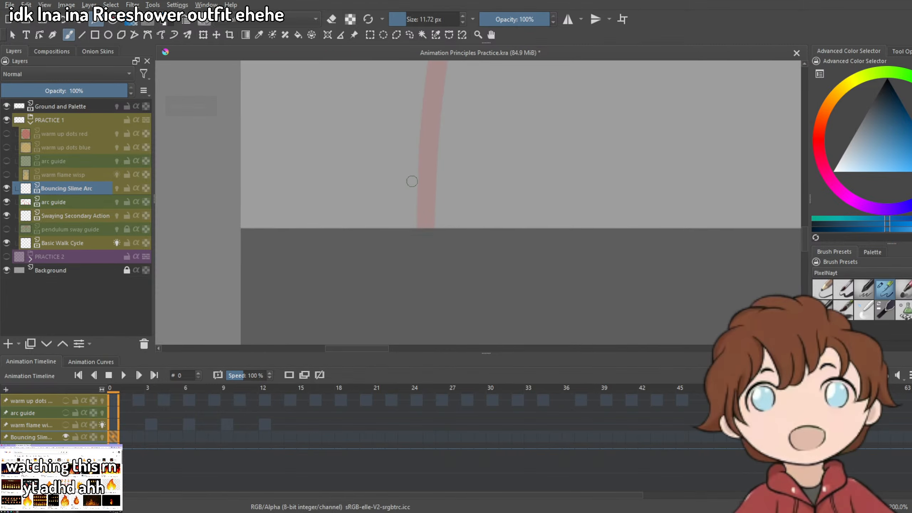
left_click_drag(374, 205, 456, 196)
key("ctrl+z")
left_click_drag(374, 204, 428, 151)
key("ctrl+z")
key("ctrl+z")
Draw the slime as a closed blue dome with a flat base on the ground line at the first arc's start.
mouse_move(374, 203)
left_mouse_down()
mouse_move(467, 145)
mouse_move(451, 147)
mouse_move(498, 170)
left_mouse_up()
mouse_move(388, 168)
left_mouse_down()
mouse_move(376, 212)
mouse_move(440, 225)
mouse_move(501, 220)
left_mouse_up()
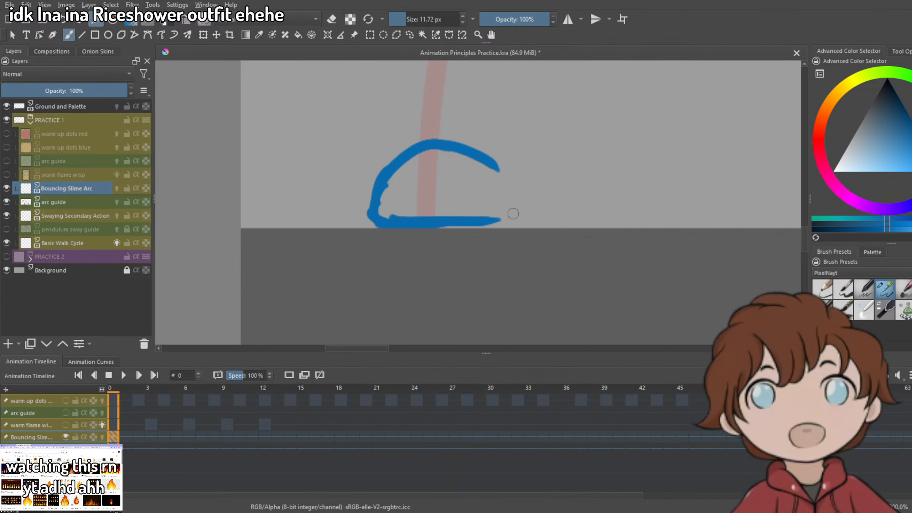
left_click_drag(440, 226, 488, 226)
left_click_drag(487, 166, 496, 224)
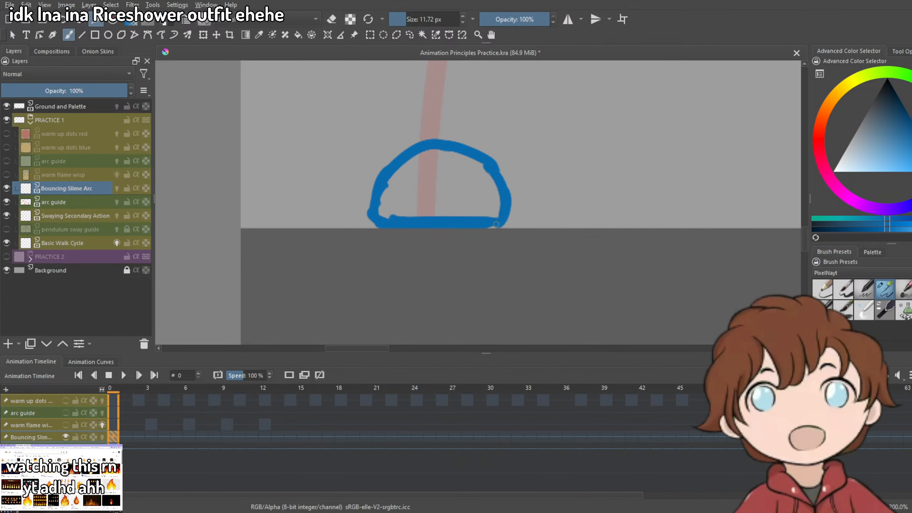
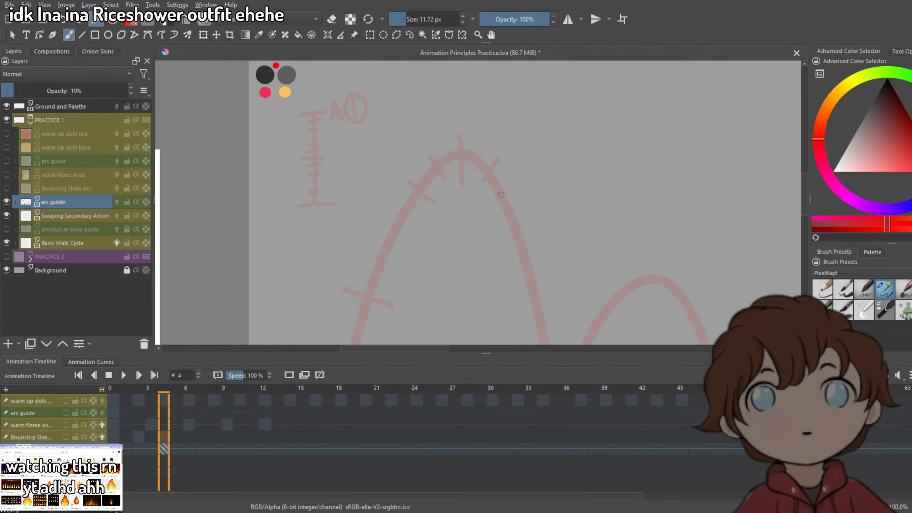
Mark timing ticks down the first arc's descending side on the arc guide layer, ending with short ones near the ground.
mouse_move(476, 248)
left_mouse_down()
mouse_move(389, 191)
mouse_move(366, 138)
left_mouse_up()
mouse_move(448, 183)
left_mouse_down()
mouse_move(406, 200)
mouse_move(522, 240)
left_mouse_up()
key("ctrl+z")
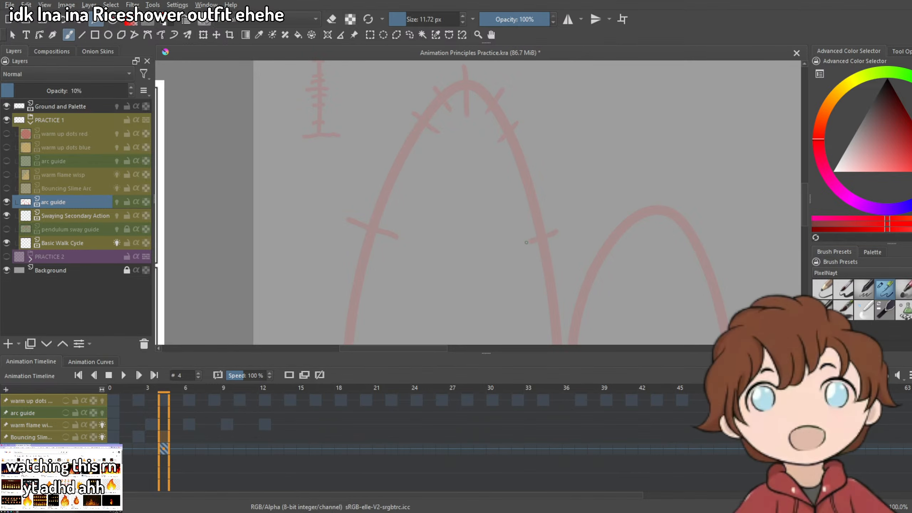
left_click_drag(546, 297, 550, 189)
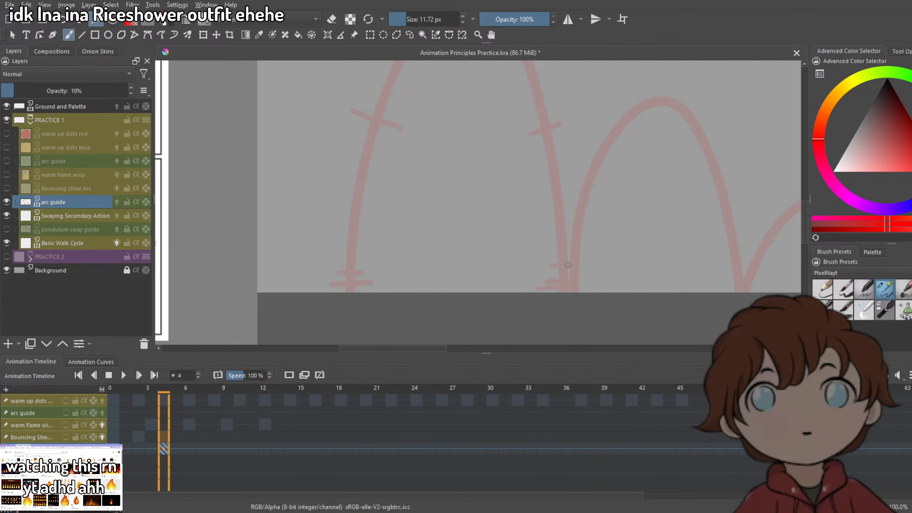
scroll(533, 237, "down", 2)
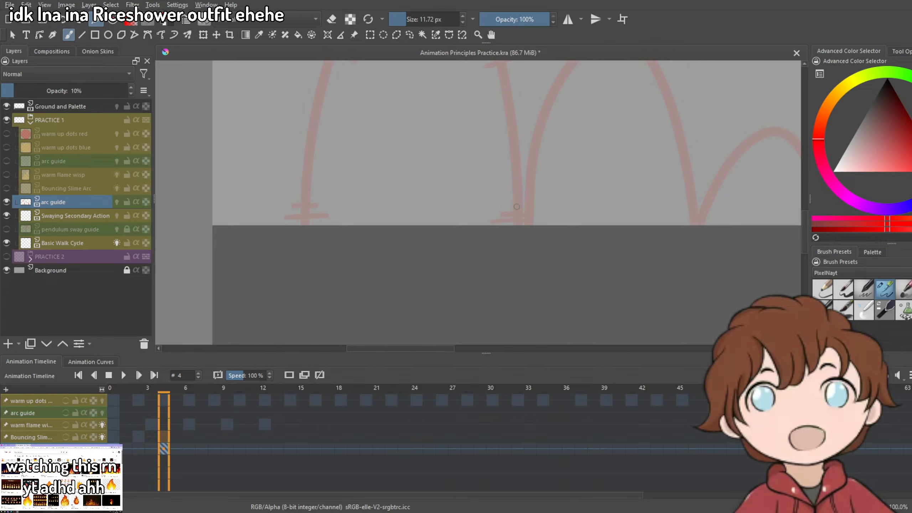
scroll(517, 207, "up", 2)
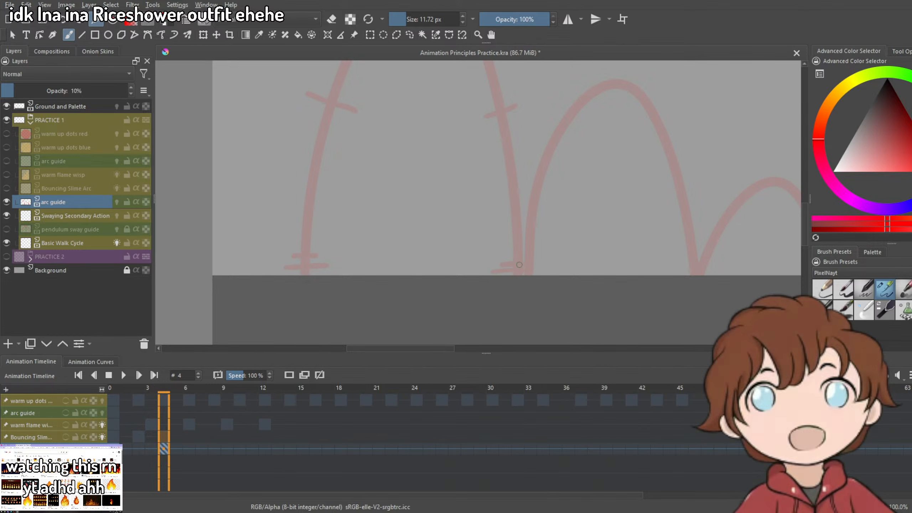
Redraw the ground-level ticks as level strokes across the feet where the first and second arcs meet.
left_click_drag(496, 268, 540, 268)
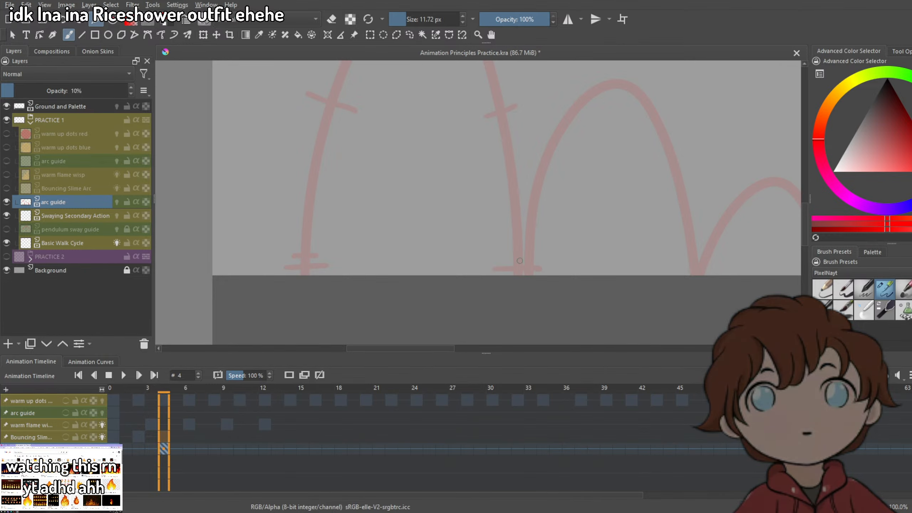
key("ctrl+z")
left_click_drag(544, 230, 489, 284)
mouse_move(427, 229)
left_mouse_down()
mouse_move(443, 289)
mouse_move(552, 200)
left_mouse_up()
key("ctrl+z")
mouse_move(463, 316)
left_mouse_down()
mouse_move(587, 189)
mouse_move(620, 329)
mouse_move(647, 319)
left_mouse_up()
key("ctrl+z")
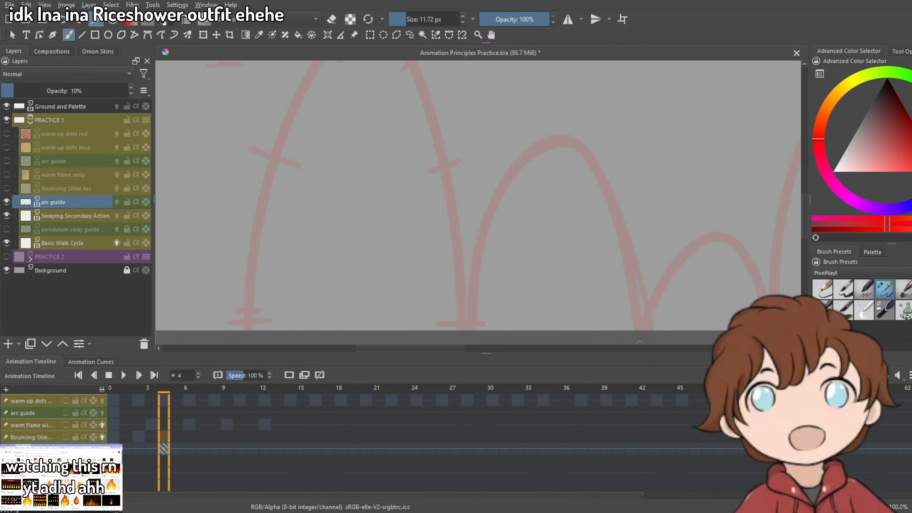
key("ctrl+z")
Compare the ticked first arc with the Timing - Slow In & Slow Out reference chart.
left_click_drag(517, 236, 564, 139)
left_click_drag(504, 146, 608, 280)
left_click_drag(592, 236, 534, 294)
scroll(538, 200, "down", 4)
scroll(567, 228, "up", 4)
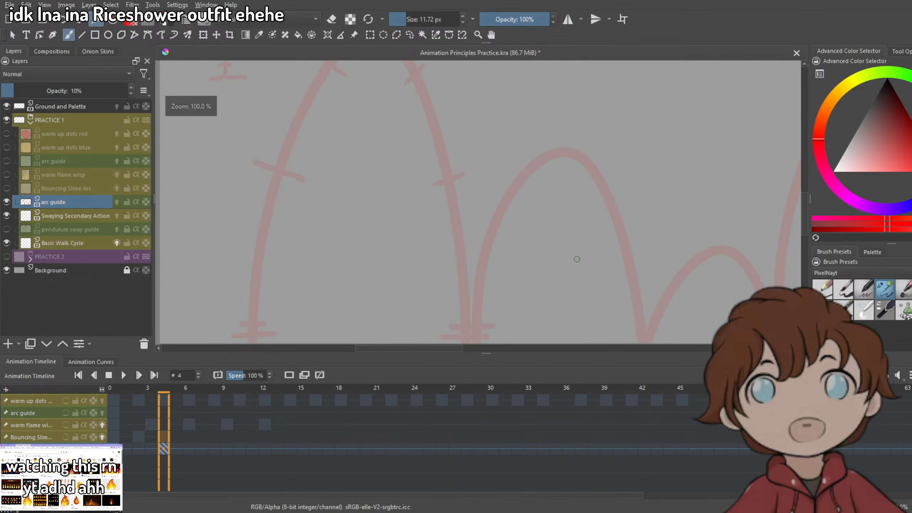
scroll(419, 218, "down", 2)
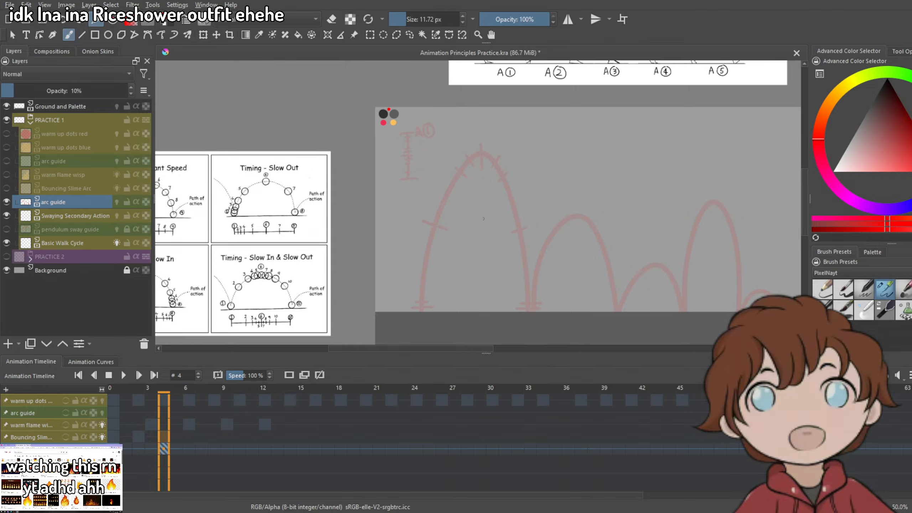
scroll(450, 230, "up", 2)
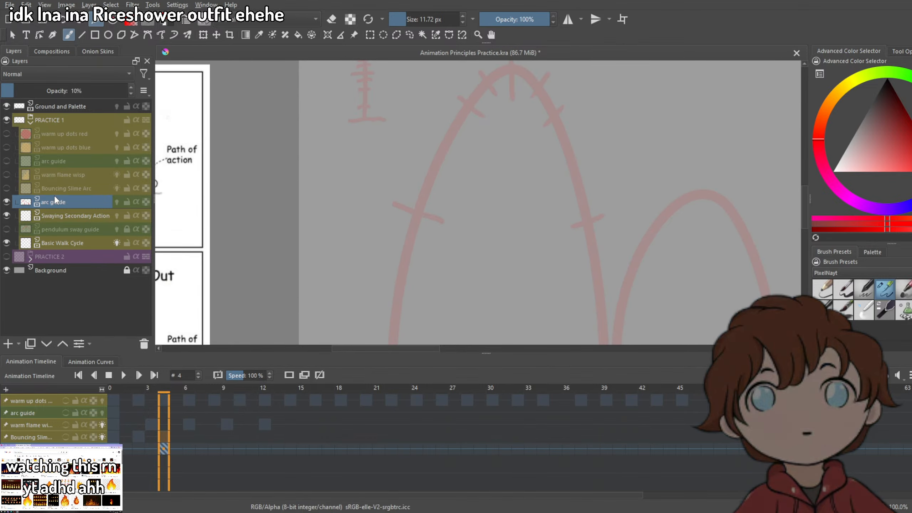
Show the Bouncing Slime Arc layer and go to the squashed slime drawing at frame 2.
left_click(6, 188)
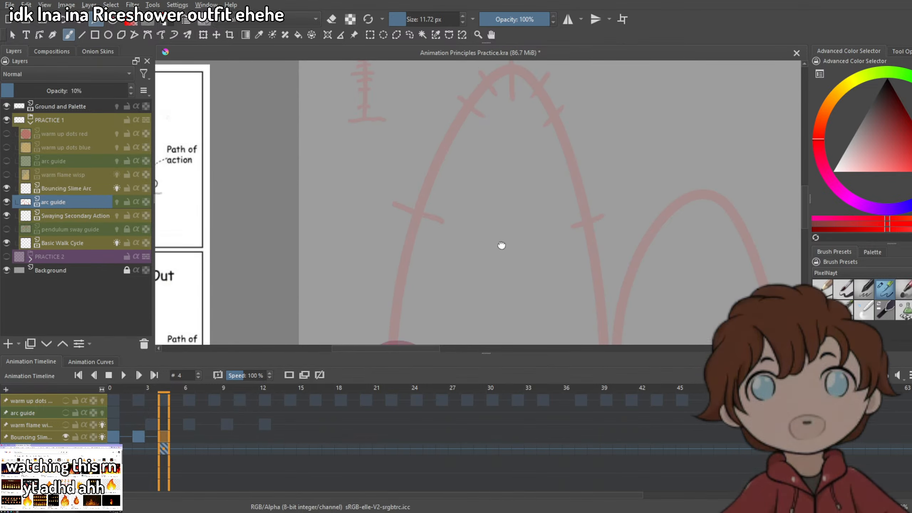
left_click_drag(501, 245, 577, 116)
left_click(138, 445)
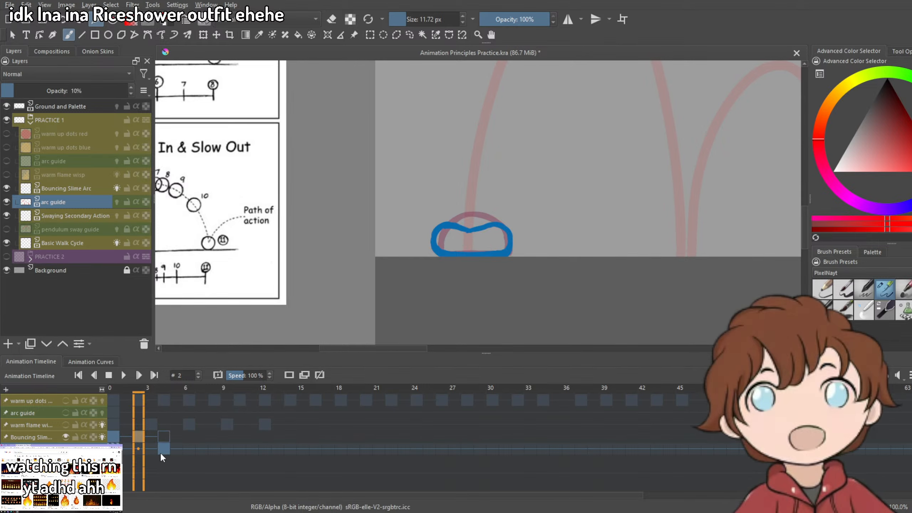
left_click(161, 447)
left_click(139, 447)
Sample the blue of the squashed slime's outline as the brush colour.
scroll(445, 249, "up", 6)
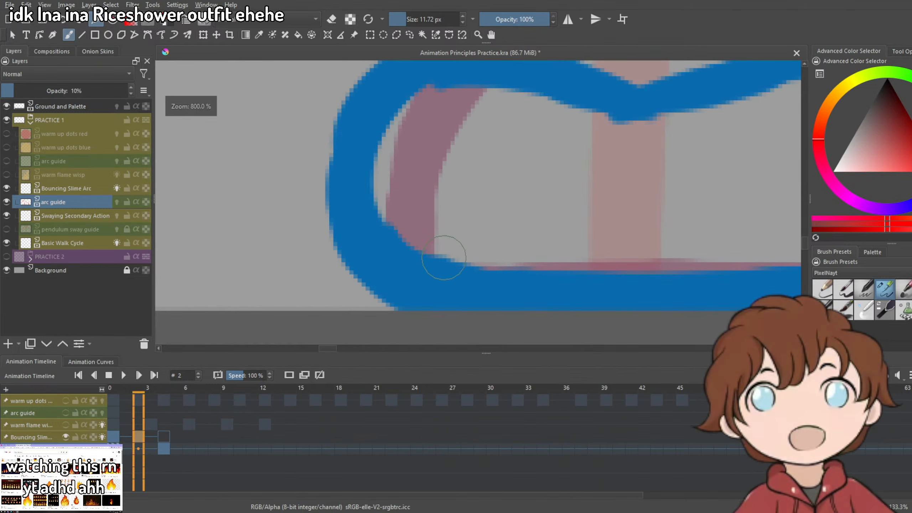
key("p")
left_click(425, 288)
scroll(431, 287, "down", 2)
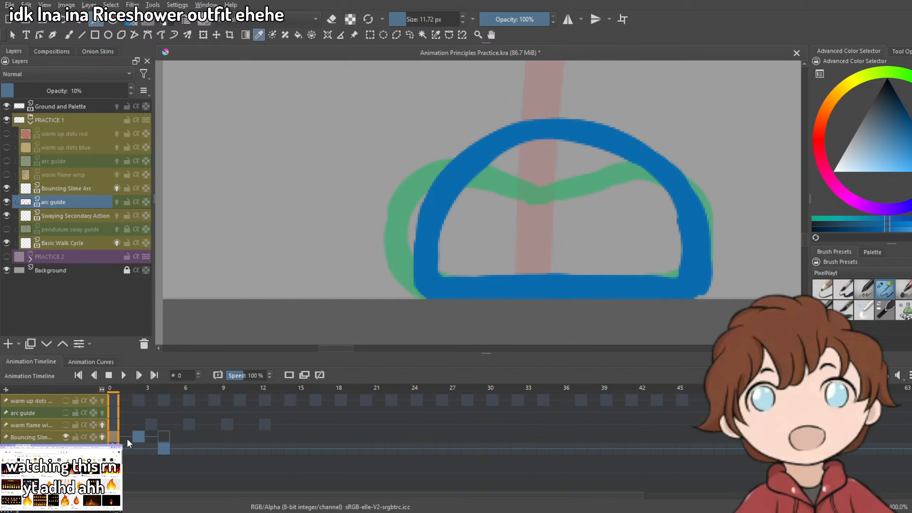
Switch to the 8 px brush preset with erasing off and make the Bouncing Slime Arc layer active.
key("b")
key("e")
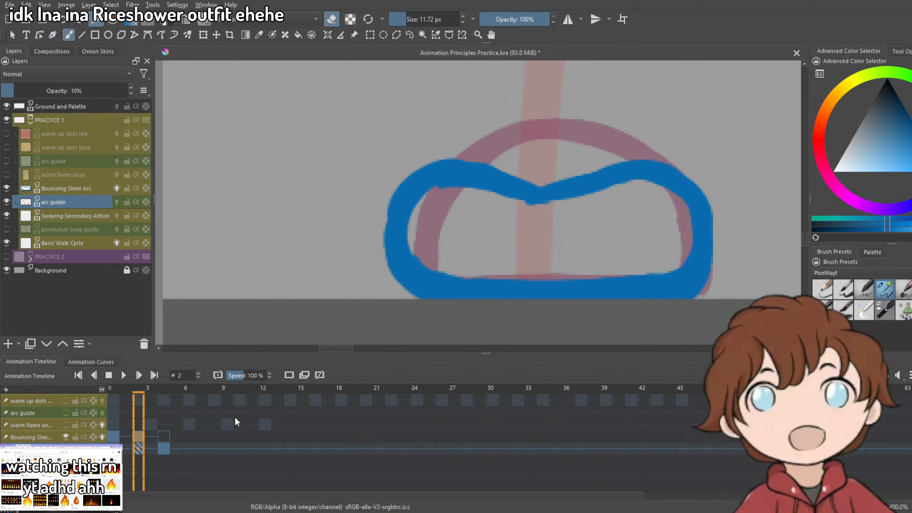
key("e")
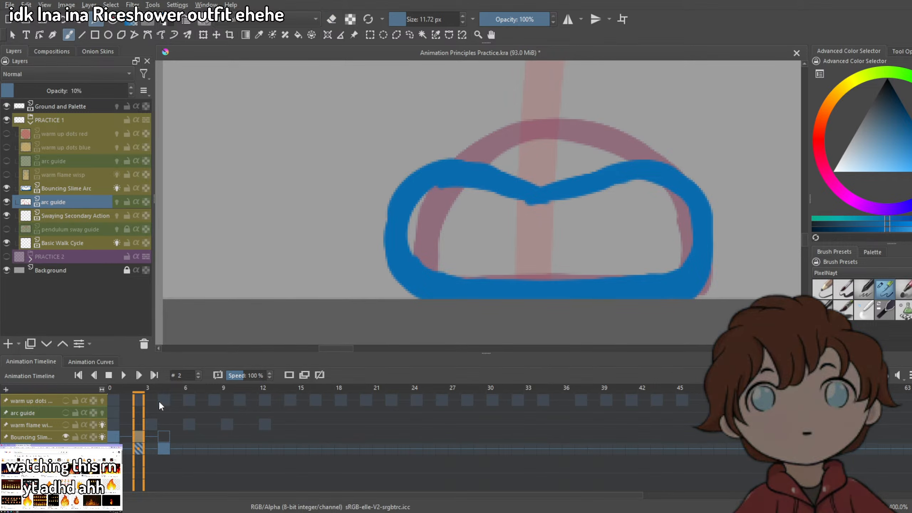
left_click(864, 290)
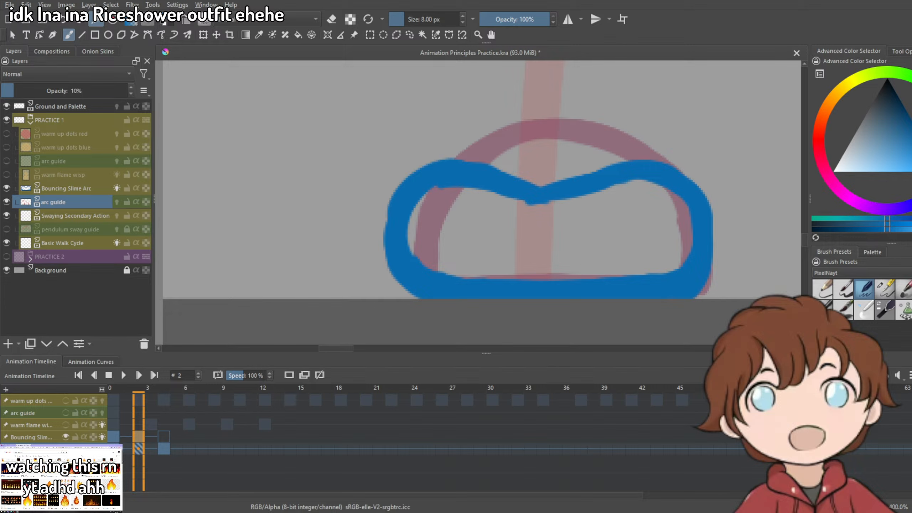
left_click(70, 190)
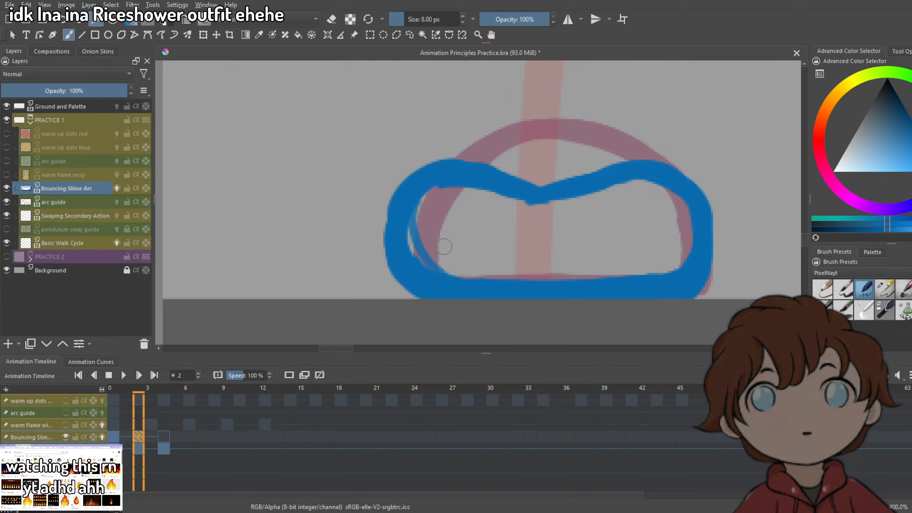
Erase the stray strokes along the inner left and upper edges of the squashed slime's outline.
key("e")
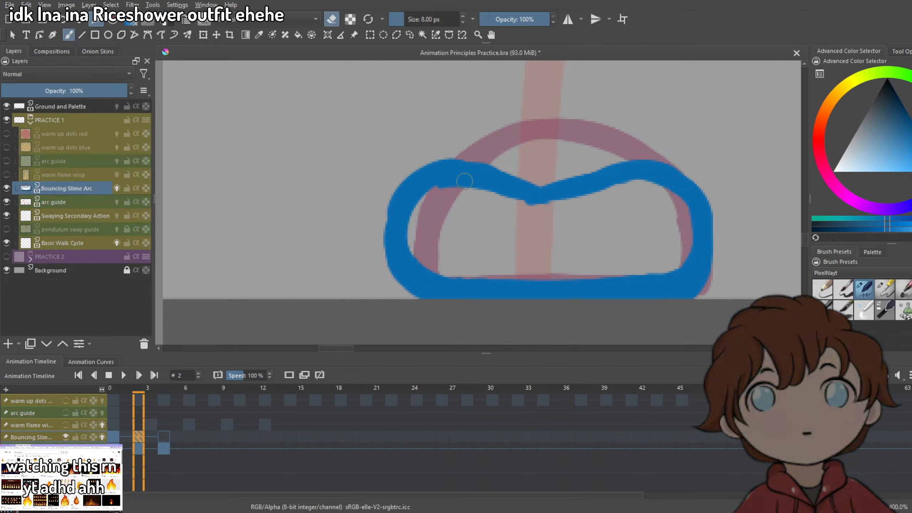
left_click_drag(414, 256, 482, 275)
left_click_drag(414, 227, 413, 264)
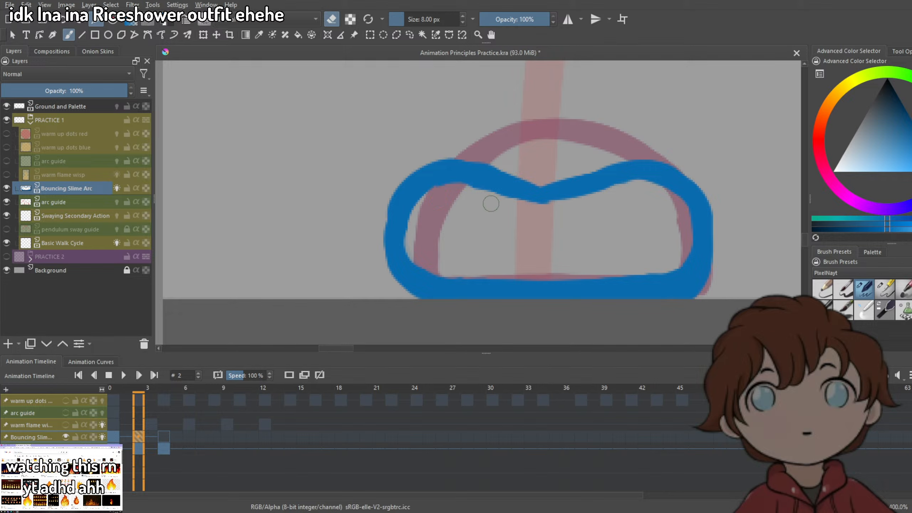
left_click_drag(442, 188, 510, 197)
key("e")
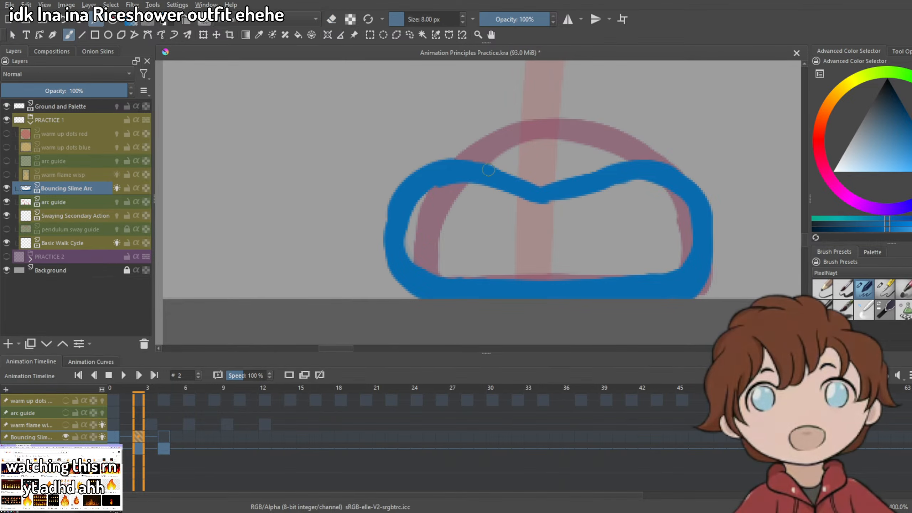
Trim the outer left edge of the squashed slime's outline and clean up its lower-left inner corner.
key("e")
left_click_drag(411, 176, 390, 273)
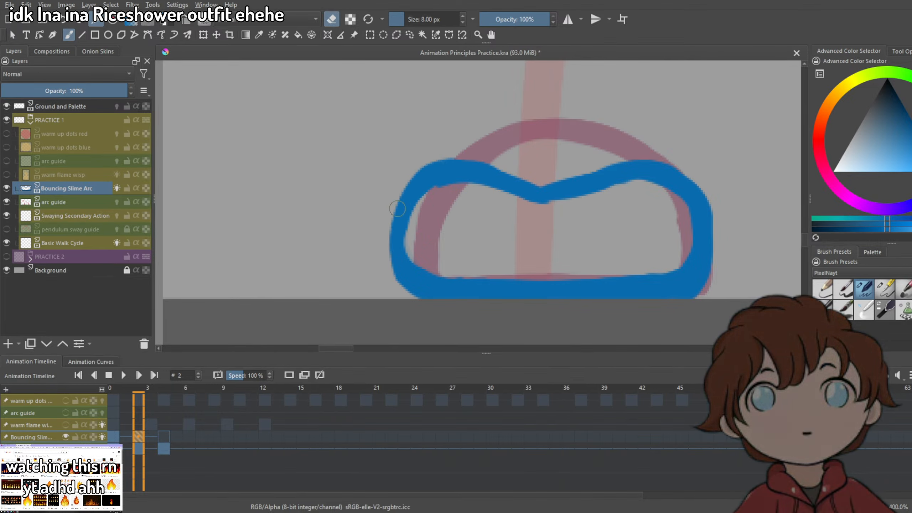
key("e")
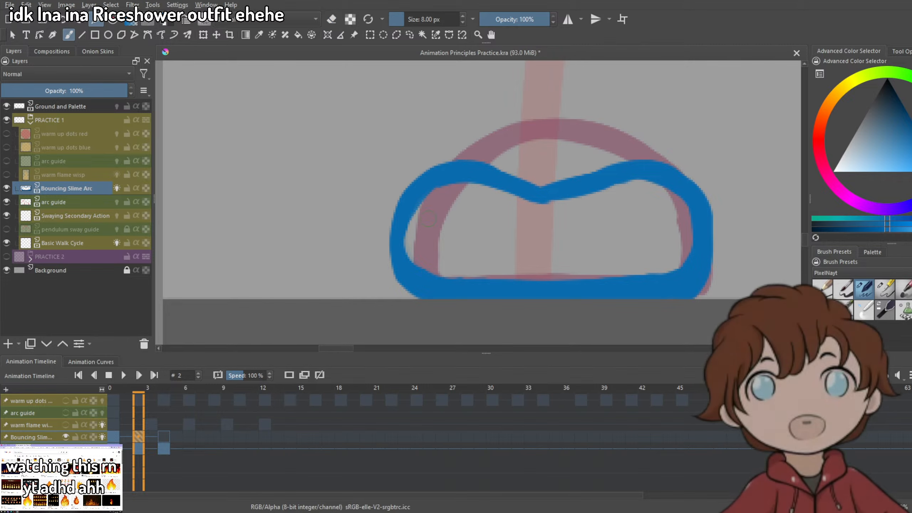
mouse_move(413, 259)
left_mouse_down()
mouse_move(418, 241)
mouse_move(439, 285)
mouse_move(420, 262)
left_mouse_up()
key("e")
scroll(569, 264, "down", 4)
scroll(467, 248, "up", 2)
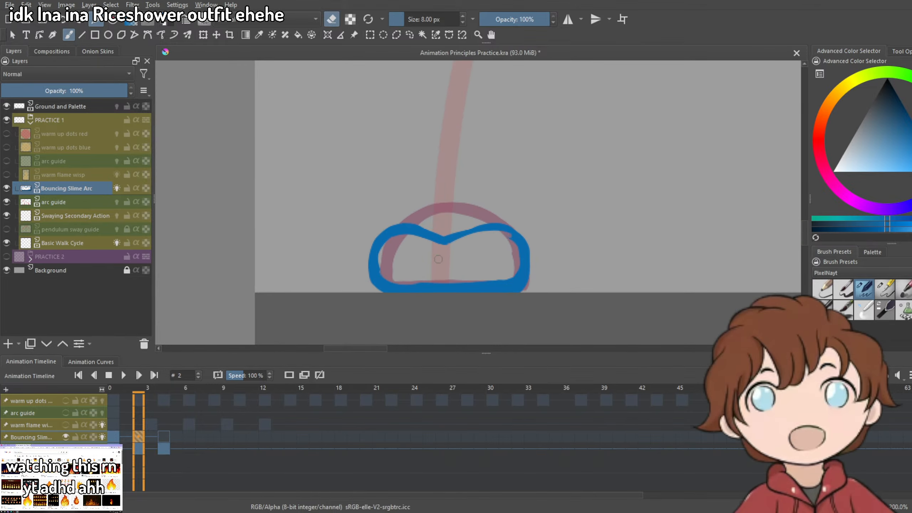
Trim the outer right edge of the squashed slime so the side tapers toward the ground.
key("e")
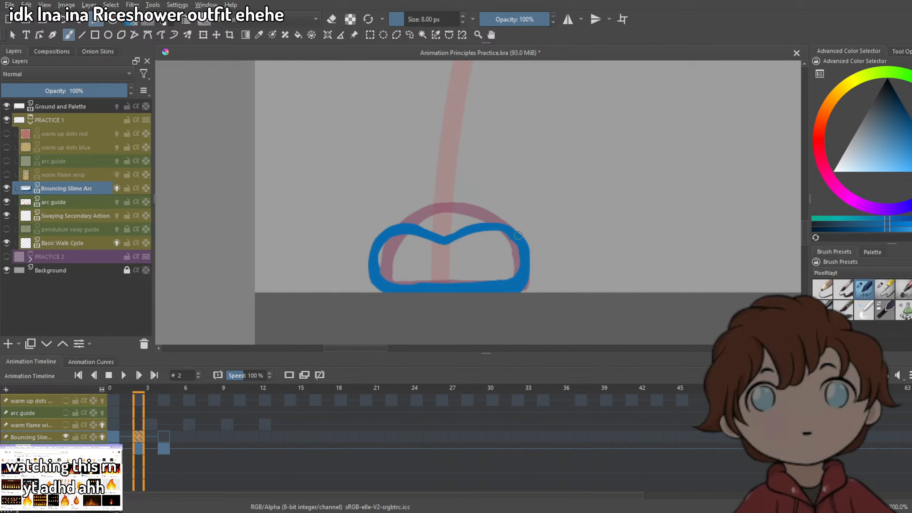
key("e")
scroll(535, 267, "down", 3)
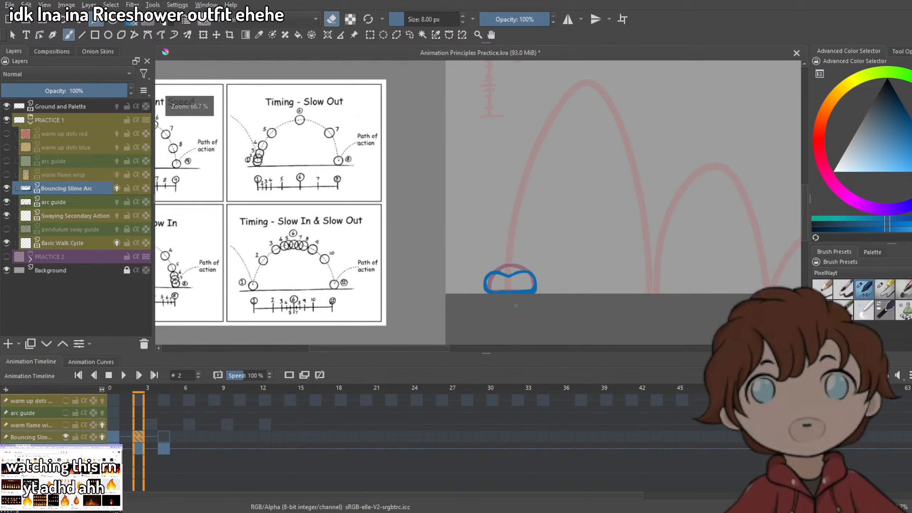
scroll(535, 284, "up", 4)
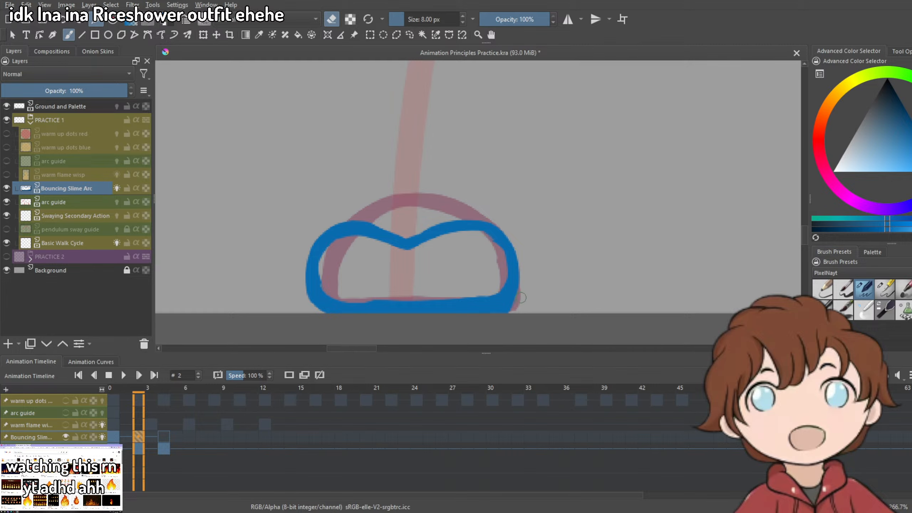
scroll(489, 340, "down", 4)
scroll(426, 259, "up", 5)
Redraw the top edge of the squashed slime from the centre dip to the right lobe as a smoother curve.
key("e")
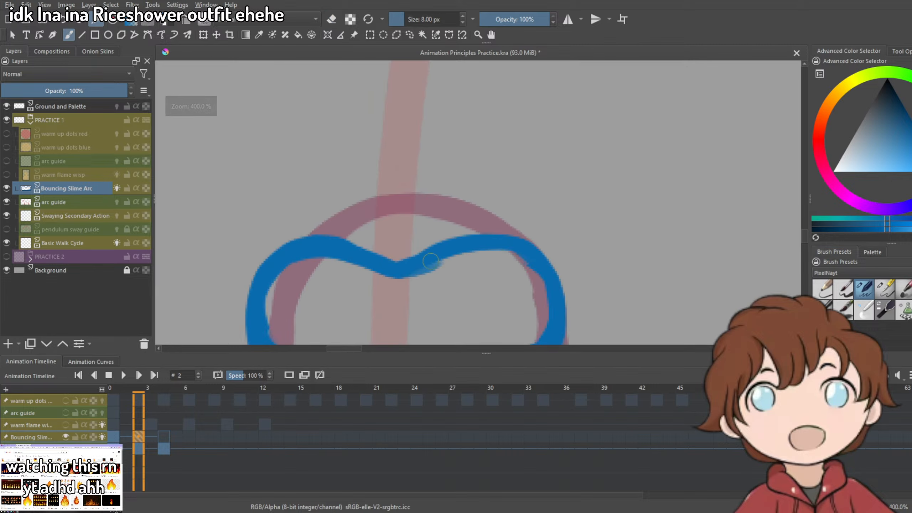
left_click_drag(425, 260, 517, 254)
key("e")
key("ctrl+z")
key("e")
left_click_drag(424, 259, 502, 241)
scroll(467, 251, "down", 5)
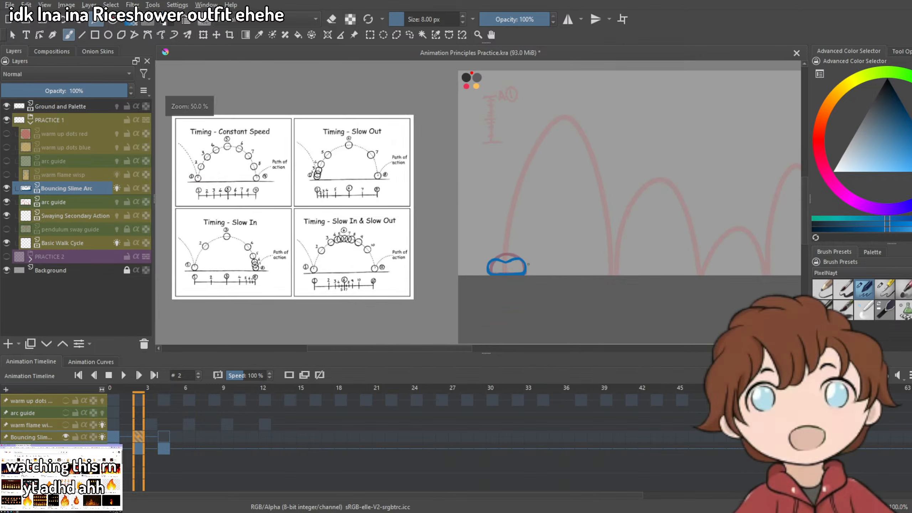
scroll(335, 335, "up", 3)
Thin the underside of the squashed slime's right lobe at frame 2 with the eraser.
left_click(139, 437)
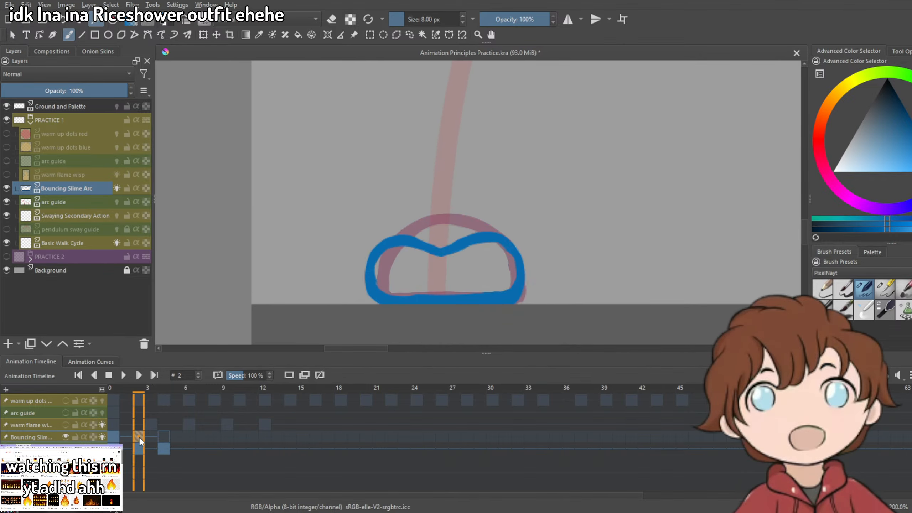
left_click(115, 437)
left_click_drag(139, 437, 150, 436)
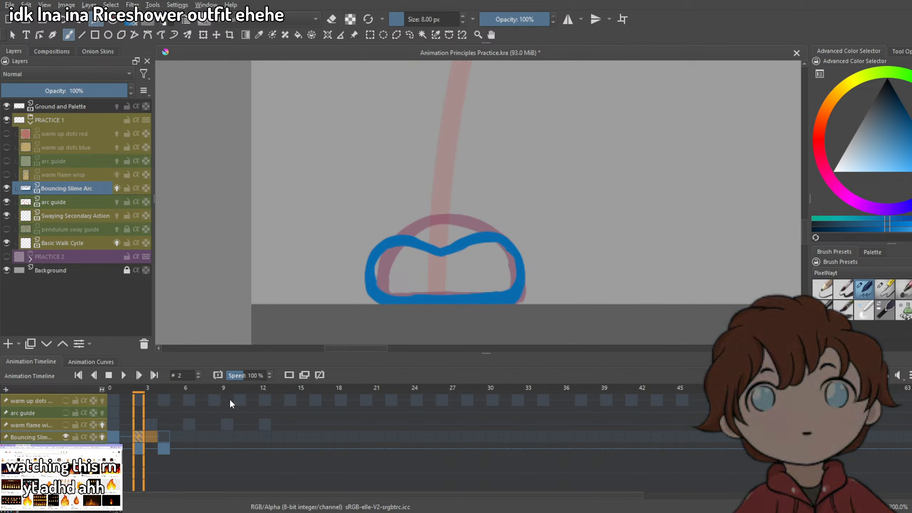
key("e")
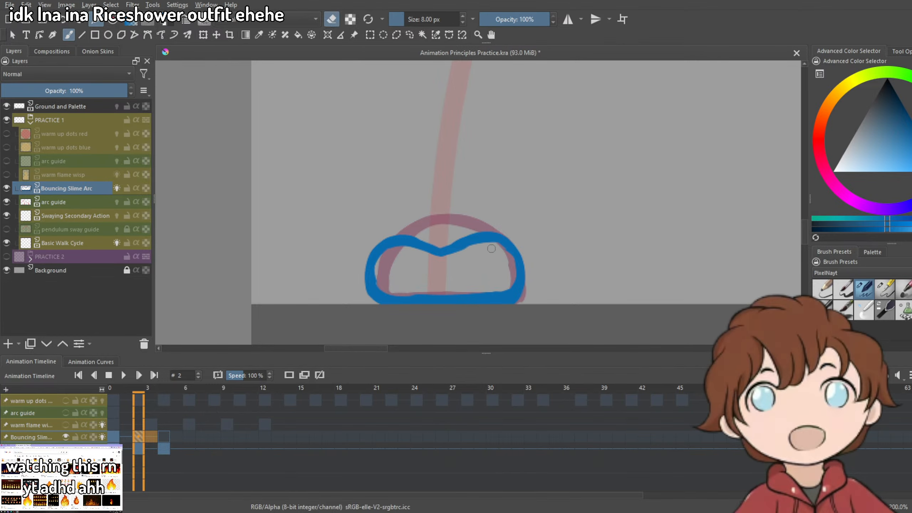
left_click_drag(470, 247, 442, 261)
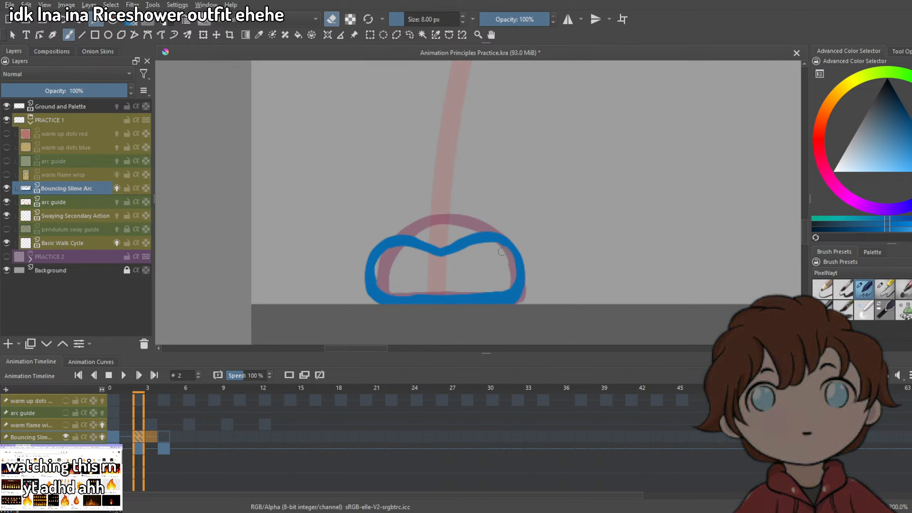
scroll(449, 300, "down", 3)
Flip between the slime drawings at frames 0 and 2 to compare the rounded and squashed poses.
left_click(114, 437)
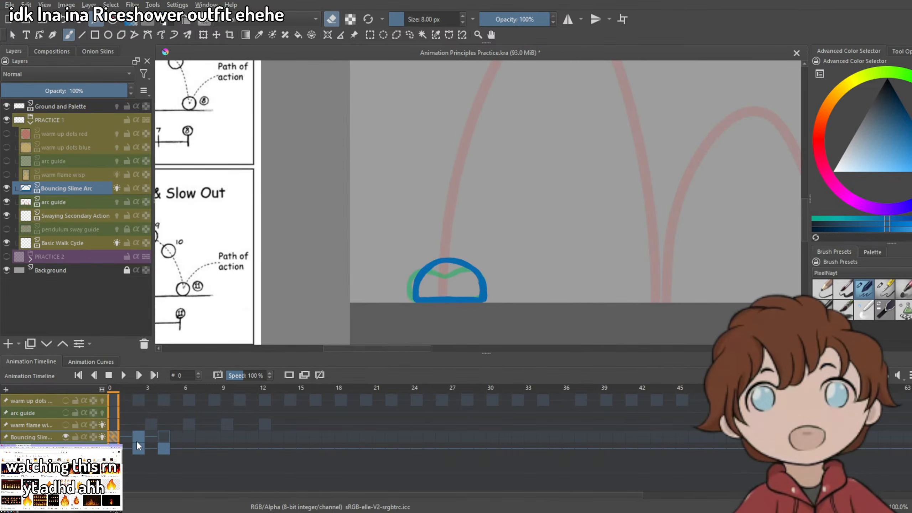
left_click(139, 437)
left_click(114, 438)
left_click(139, 437)
left_click(114, 438)
left_click(139, 436)
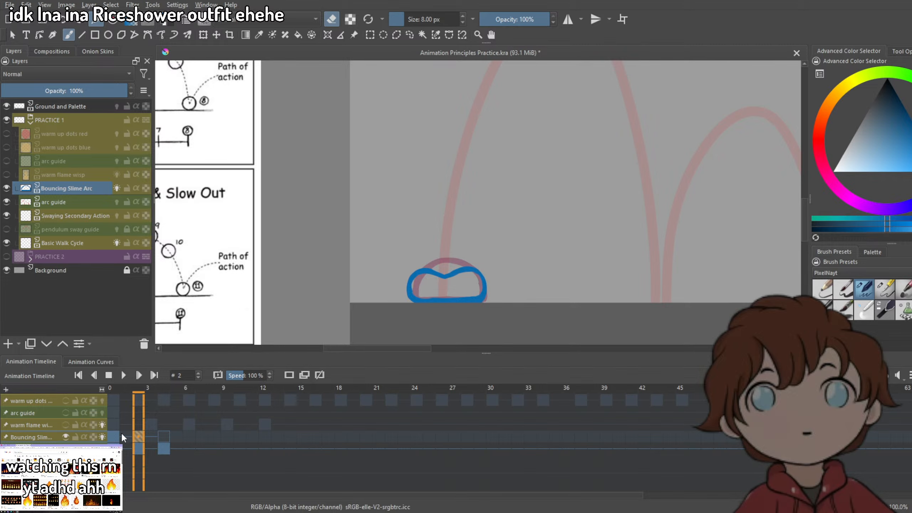
left_click(114, 436)
left_click(141, 437)
Reshape the left lobe of the squashed slime at frame 2 into a lower, flatter curve.
scroll(447, 280, "up", 3)
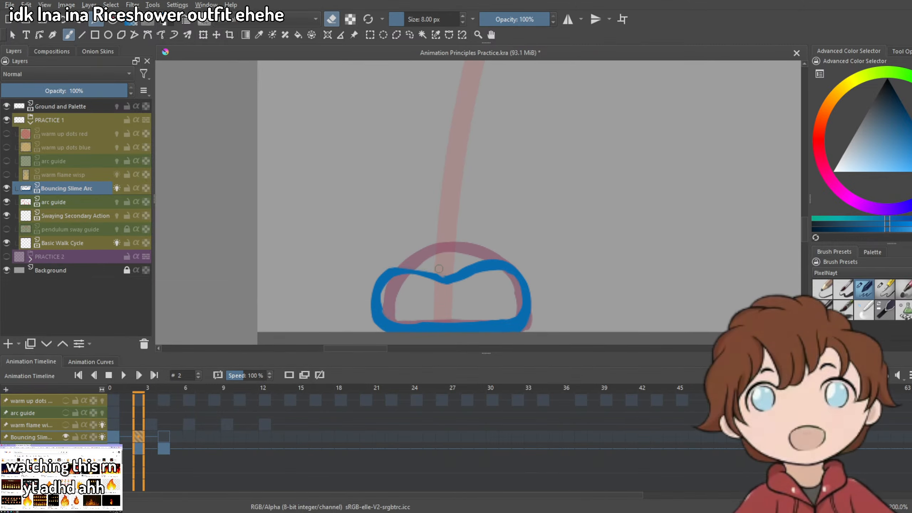
key("e")
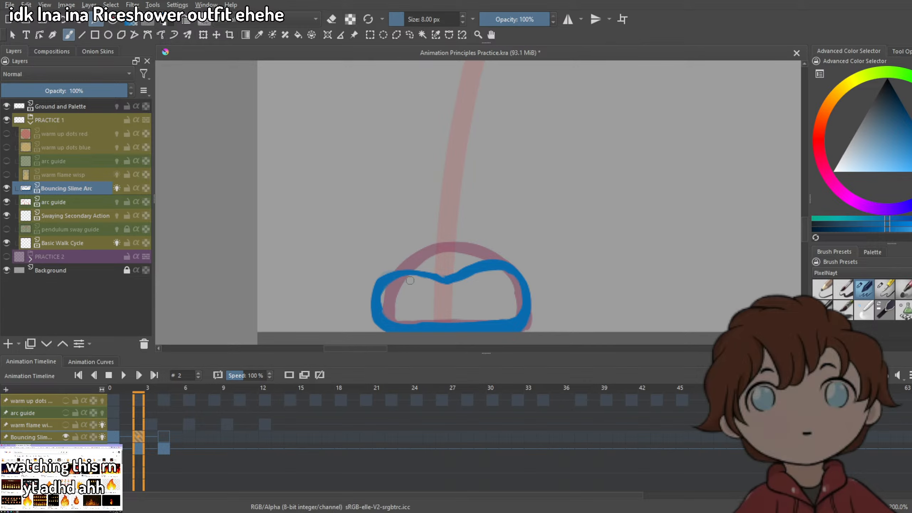
key("e")
key("e")
scroll(496, 319, "down", 4)
scroll(505, 318, "up", 4)
key("e")
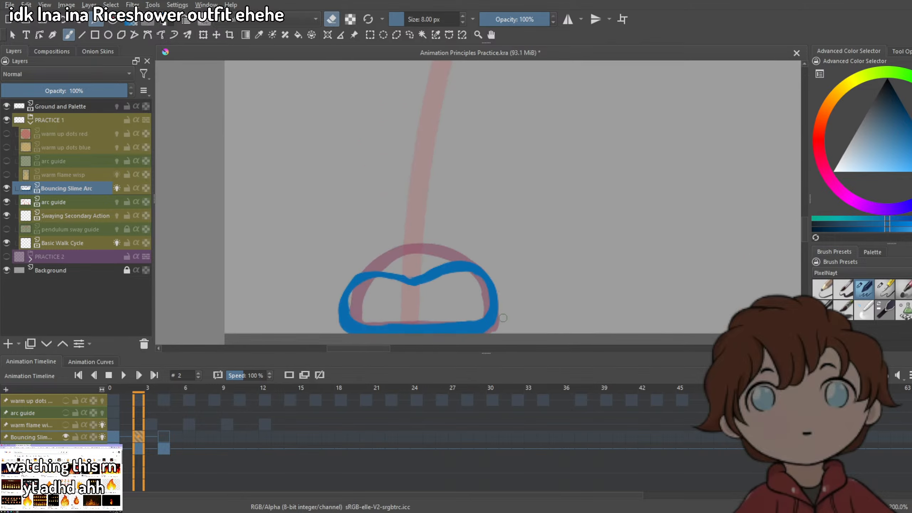
scroll(501, 317, "down", 4)
scroll(495, 271, "up", 4)
scroll(495, 271, "down", 3)
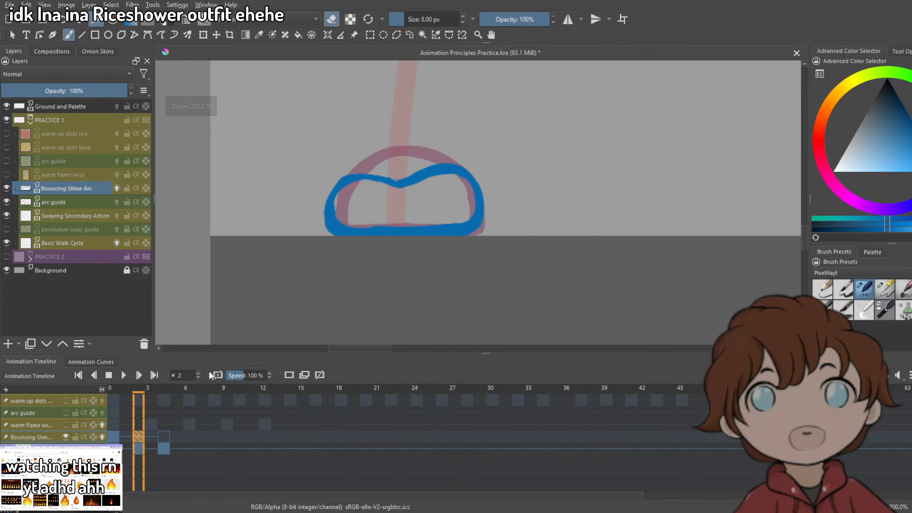
Go to frame 4 and draw a stretched oval slime around the first tick above the ground on the tall arc.
scroll(407, 214, "down", 2)
scroll(407, 214, "down", 3)
scroll(460, 208, "up", 1)
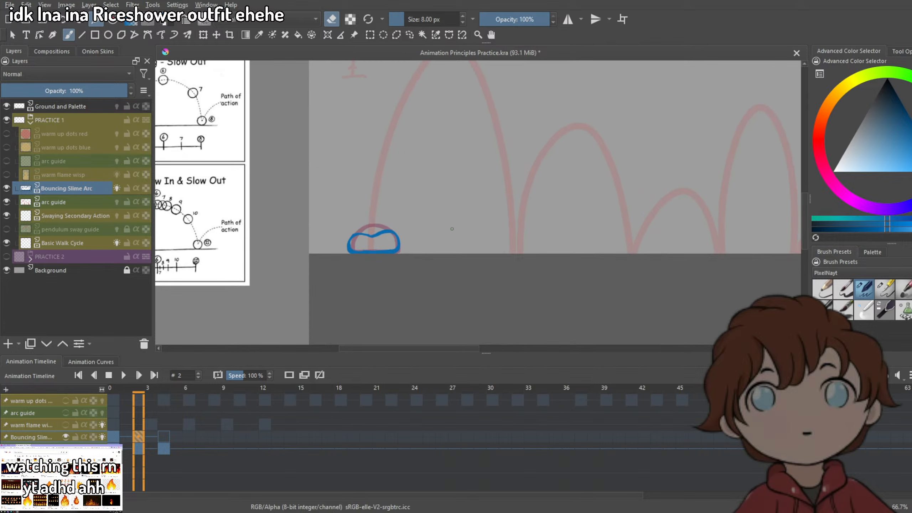
left_click(164, 437)
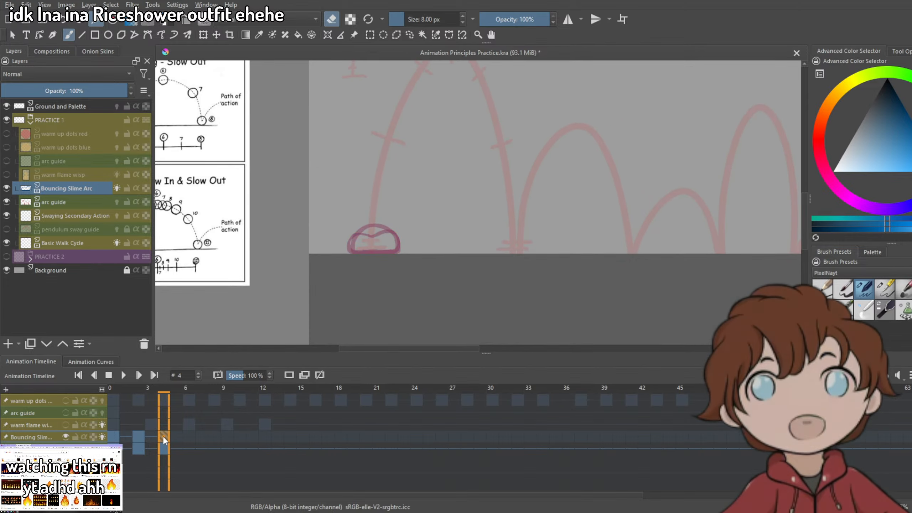
scroll(406, 181, "up", 3)
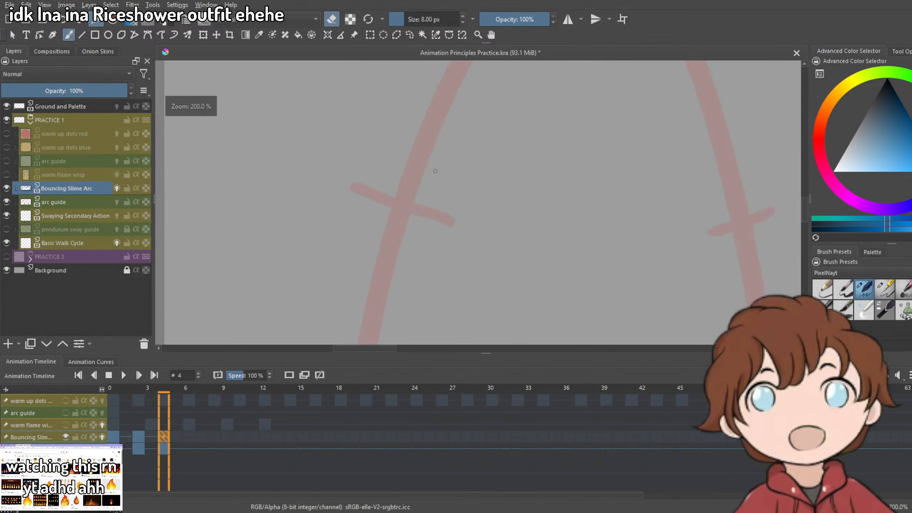
key("e")
mouse_move(370, 214)
left_mouse_down()
mouse_move(431, 190)
mouse_move(392, 170)
mouse_move(422, 162)
mouse_move(447, 190)
mouse_move(435, 233)
left_mouse_up()
key("ctrl+z")
key("ctrl+z")
mouse_move(392, 174)
left_mouse_down()
mouse_move(375, 260)
mouse_move(421, 252)
left_mouse_up()
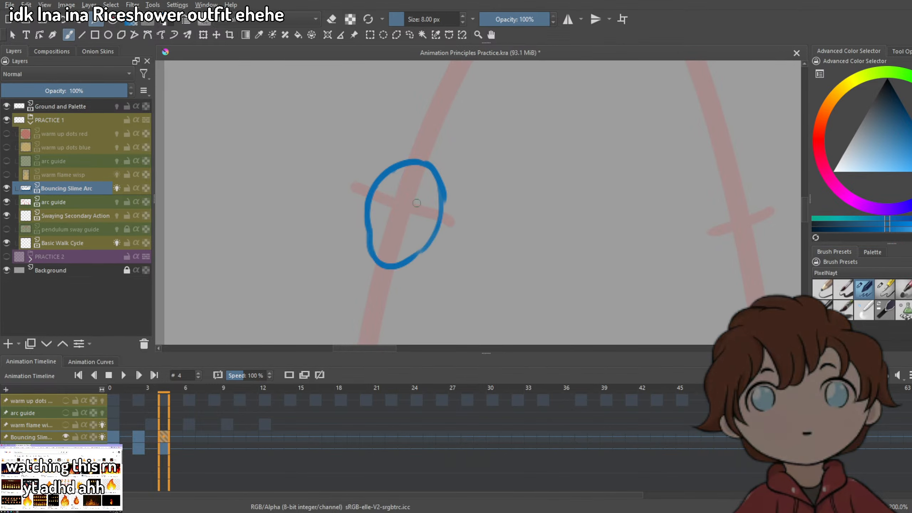
Enlarge the oval slime at frame 4 with the Transform tool and return to the brush.
scroll(386, 237, "down", 2)
scroll(329, 168, "up", 1)
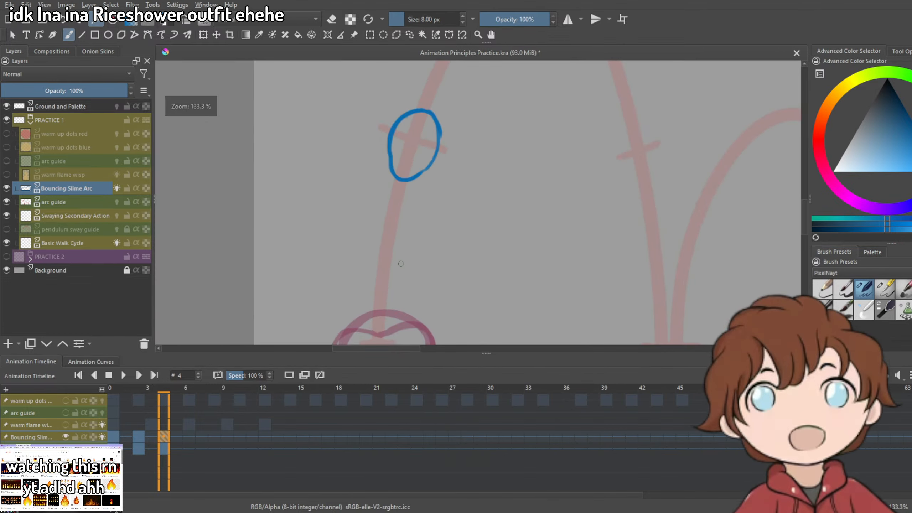
left_click(203, 34)
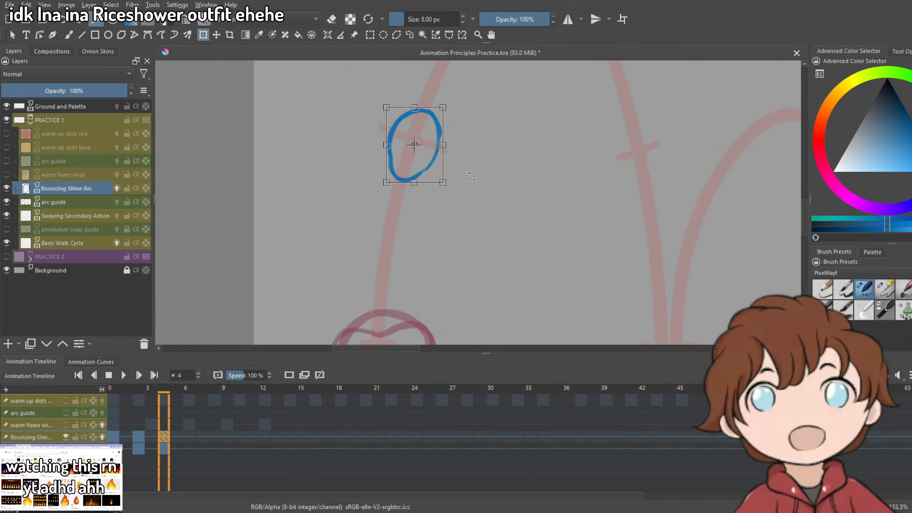
left_click_drag(446, 188, 430, 175)
key("b")
left_click_drag(474, 202, 472, 212)
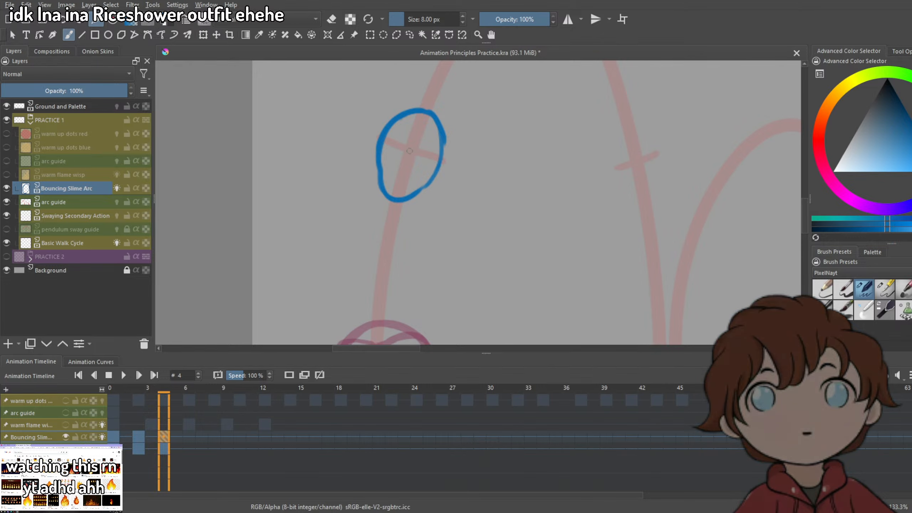
Smooth the oval slime's outline at frame 4 along its left side, bottom and lower right edge.
scroll(406, 124, "up", 2)
key("e")
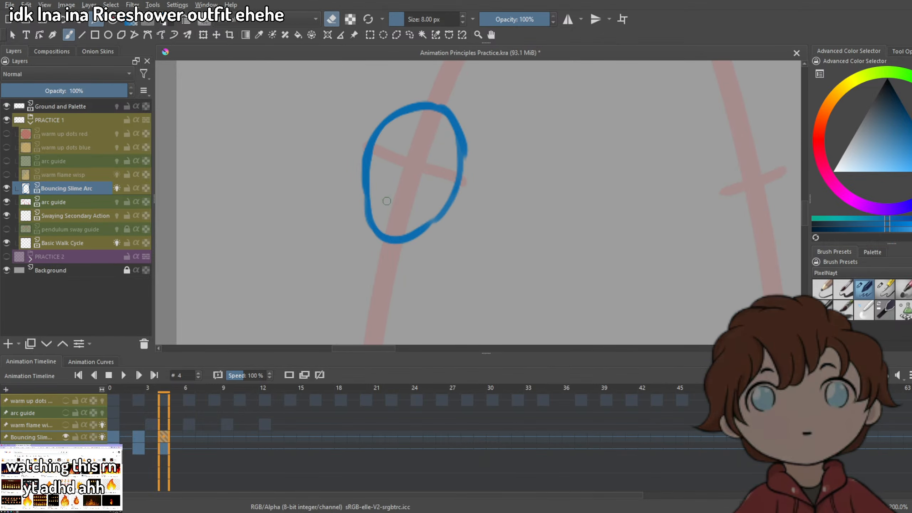
key("e")
left_click_drag(364, 163, 372, 230)
key("e")
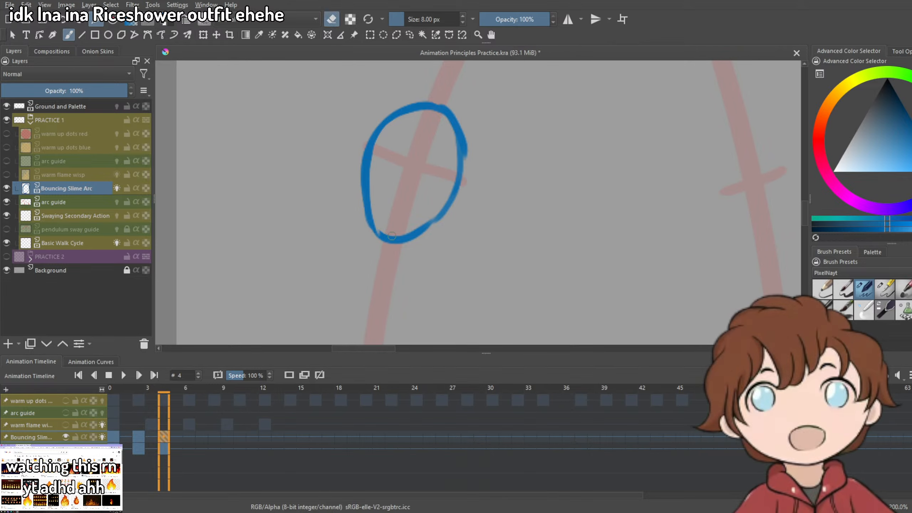
mouse_move(411, 231)
left_mouse_down()
mouse_move(378, 249)
mouse_move(368, 209)
mouse_move(377, 222)
mouse_move(423, 232)
mouse_move(440, 213)
mouse_move(395, 240)
mouse_move(432, 221)
left_mouse_up()
key("e")
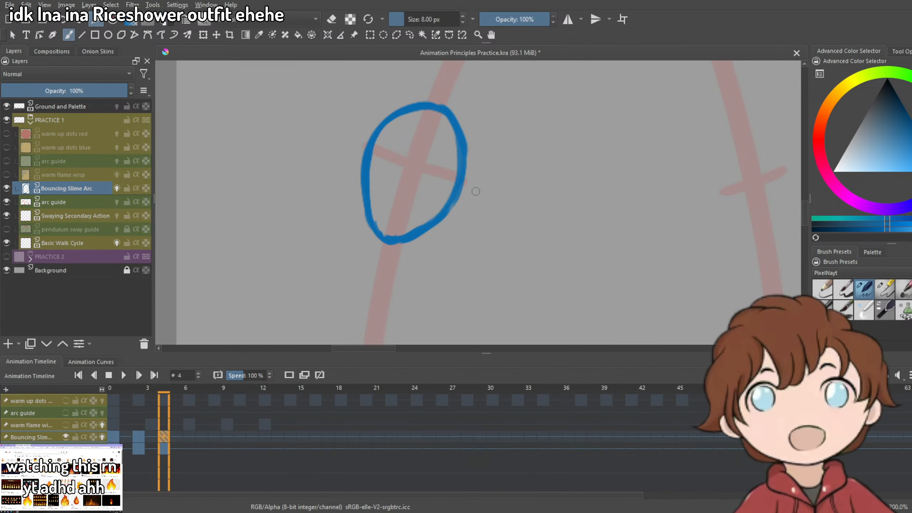
Add a blank keyframe at frame 6 of the Bouncing Slime Arc layer.
scroll(476, 191, "down", 3)
scroll(449, 186, "up", 3)
left_click(187, 447)
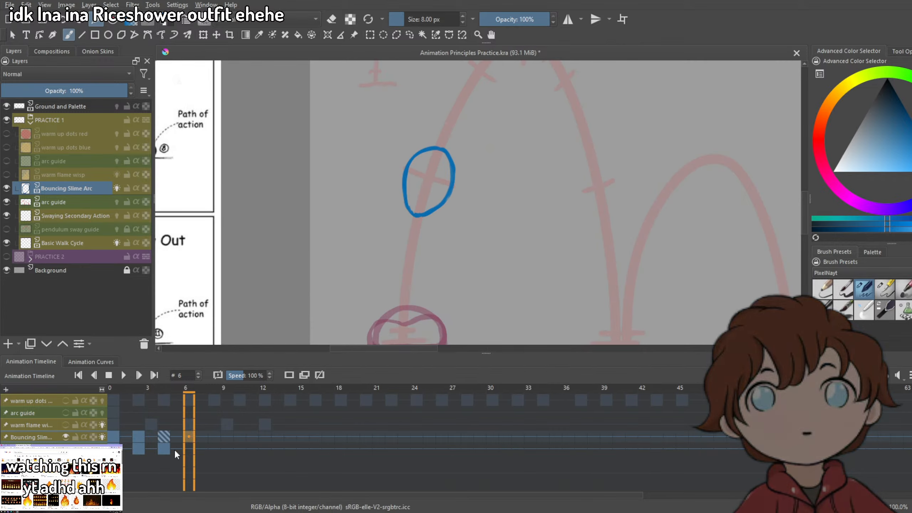
left_click(289, 375)
left_click_drag(520, 124, 461, 91)
left_click_drag(462, 215, 435, 314)
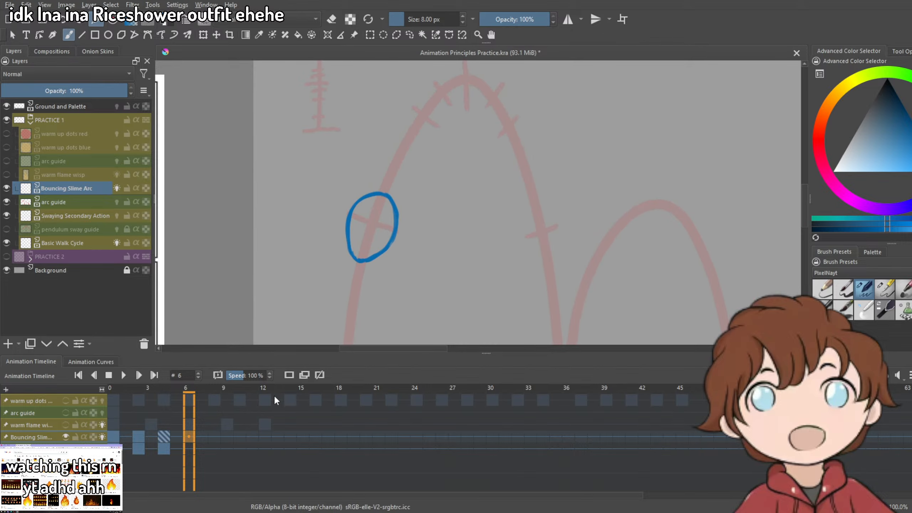
left_click(289, 375)
scroll(460, 179, "up", 2)
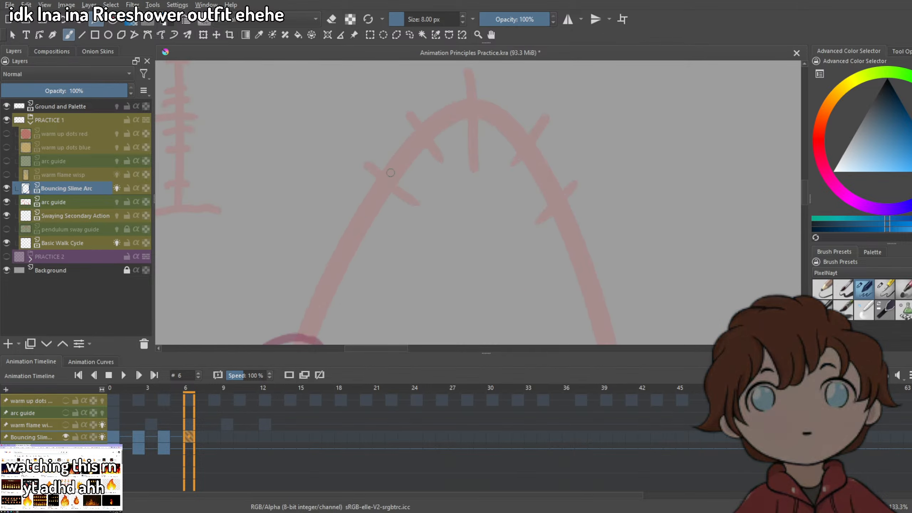
mouse_move(358, 197)
left_mouse_down()
mouse_move(368, 173)
mouse_move(425, 172)
mouse_move(413, 157)
left_mouse_up()
key("ctrl+z")
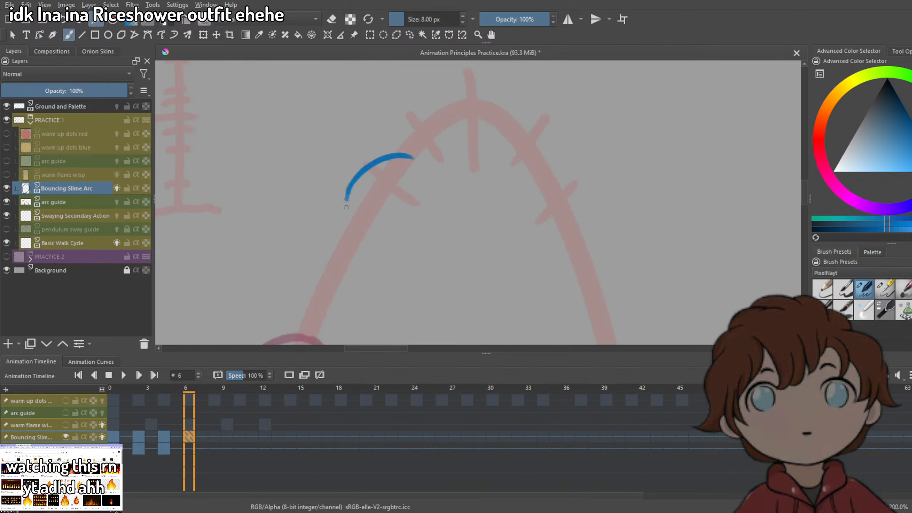
key("ctrl+z")
mouse_move(347, 188)
left_mouse_down()
mouse_move(356, 176)
mouse_move(407, 162)
left_mouse_up()
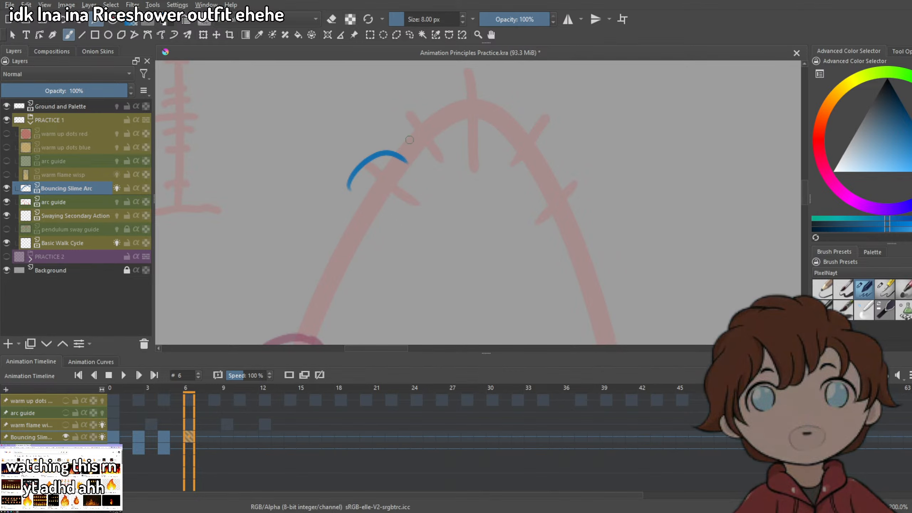
key("ctrl+z")
left_click_drag(351, 194, 402, 156)
key("ctrl+z")
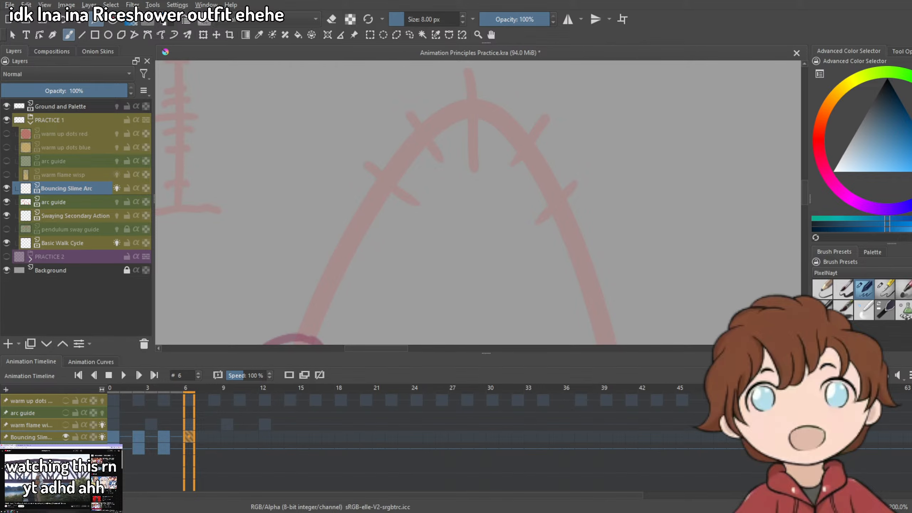
scroll(395, 162, "down", 3)
scroll(395, 162, "up", 3)
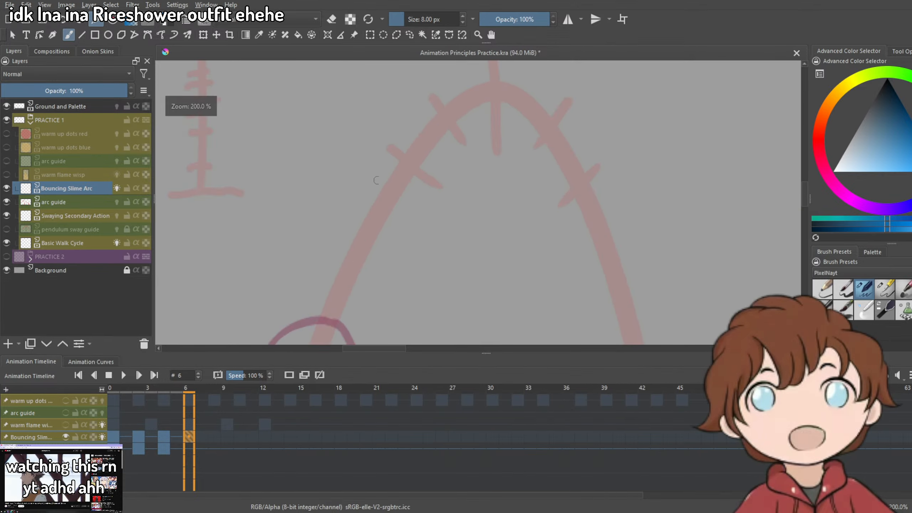
mouse_move(426, 141)
left_mouse_down()
mouse_move(383, 160)
mouse_move(377, 200)
left_mouse_up()
key("ctrl+z")
key("ctrl+z")
key("ctrl+z")
left_click_drag(418, 140, 374, 189)
key("ctrl+z")
key("ctrl+z")
Sketch the top and sides of the slime at frame 6 around the arc's second ascending tick, erasing the stray inner line.
mouse_move(416, 140)
left_mouse_down()
mouse_move(385, 151)
mouse_move(372, 193)
left_mouse_up()
left_click_drag(388, 155, 377, 215)
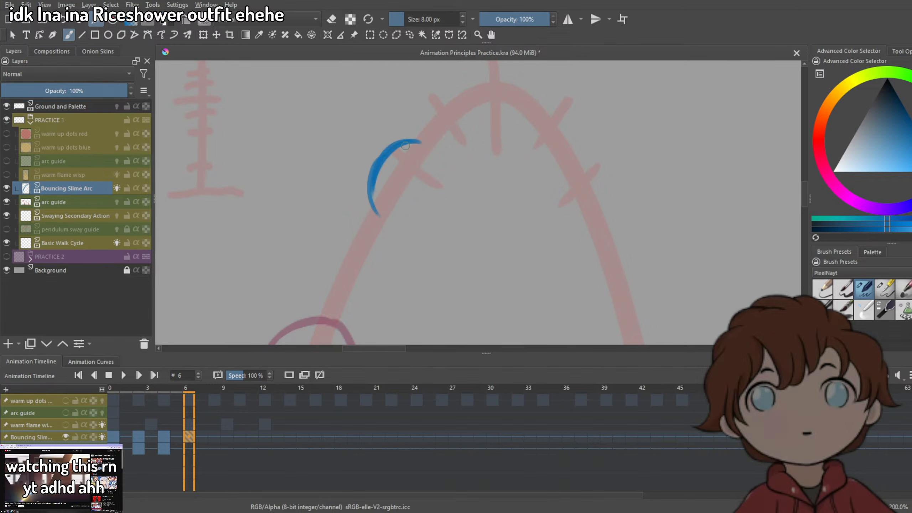
mouse_move(405, 145)
left_mouse_down()
mouse_move(446, 167)
mouse_move(447, 183)
mouse_move(365, 204)
mouse_move(368, 168)
mouse_move(388, 160)
mouse_move(375, 224)
left_mouse_up()
key("e")
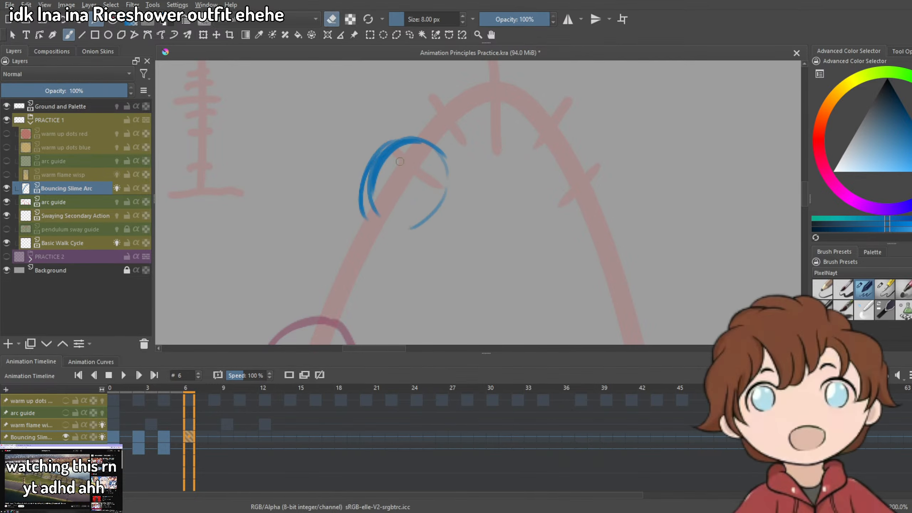
left_click_drag(400, 162, 377, 200)
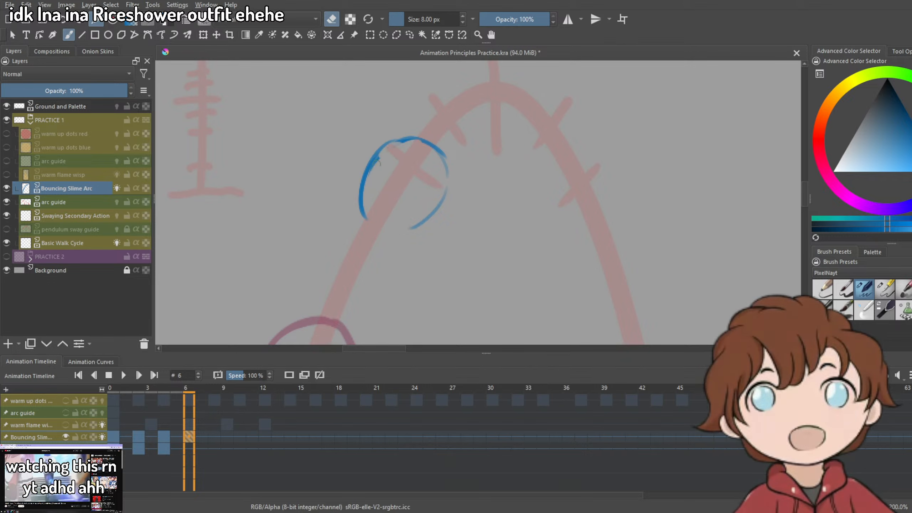
key("e")
Close the slightly tilted slime oval at frame 6 and thicken its outline all the way around.
mouse_move(374, 162)
left_mouse_down()
mouse_move(387, 216)
mouse_move(422, 228)
mouse_move(438, 203)
mouse_move(382, 159)
mouse_move(447, 152)
mouse_move(398, 148)
mouse_move(427, 170)
mouse_move(434, 202)
left_mouse_up()
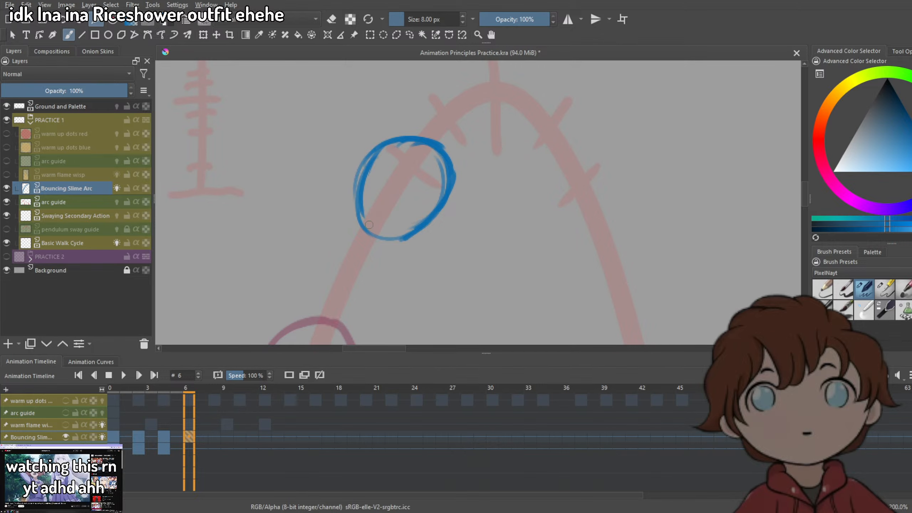
mouse_move(366, 163)
left_mouse_down()
mouse_move(365, 232)
mouse_move(418, 233)
left_mouse_up()
mouse_move(449, 202)
left_mouse_down()
mouse_move(405, 141)
mouse_move(381, 209)
mouse_move(383, 171)
mouse_move(437, 144)
mouse_move(416, 143)
mouse_move(444, 177)
left_mouse_up()
scroll(442, 177, "down", 5)
scroll(447, 169, "up", 6)
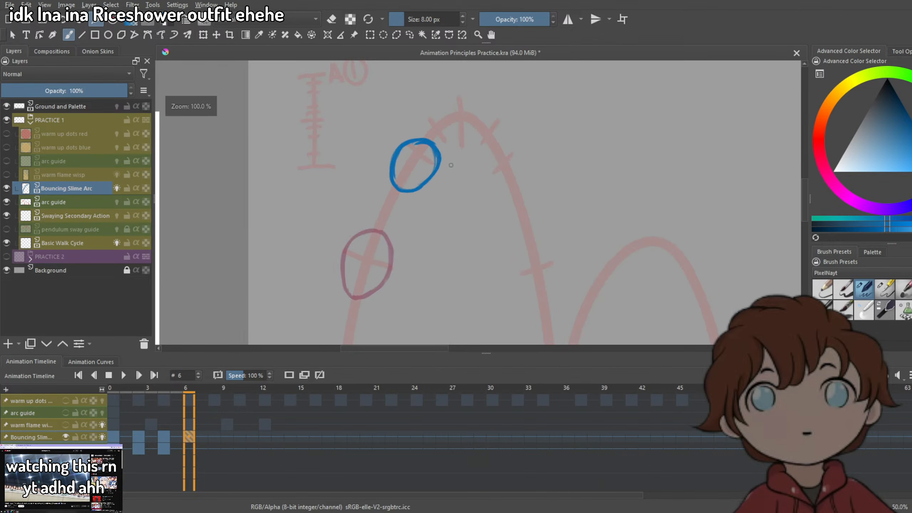
left_click_drag(512, 123, 515, 148)
mouse_move(505, 104)
left_mouse_down()
mouse_move(446, 125)
mouse_move(519, 158)
left_mouse_up()
key("ctrl+z")
left_click_drag(508, 77, 506, 149)
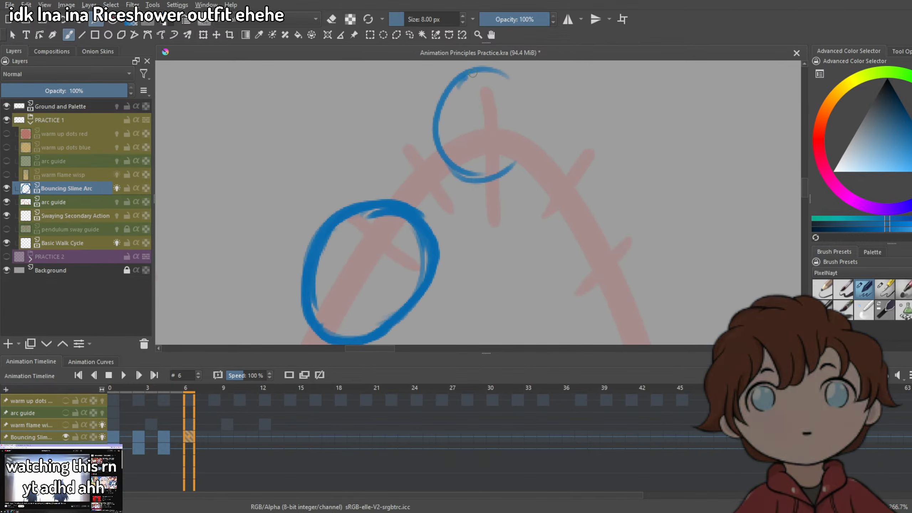
left_click_drag(467, 81, 539, 108)
left_click_drag(525, 94, 530, 168)
key("ctrl+z")
key("ctrl+z")
key("ctrl+z")
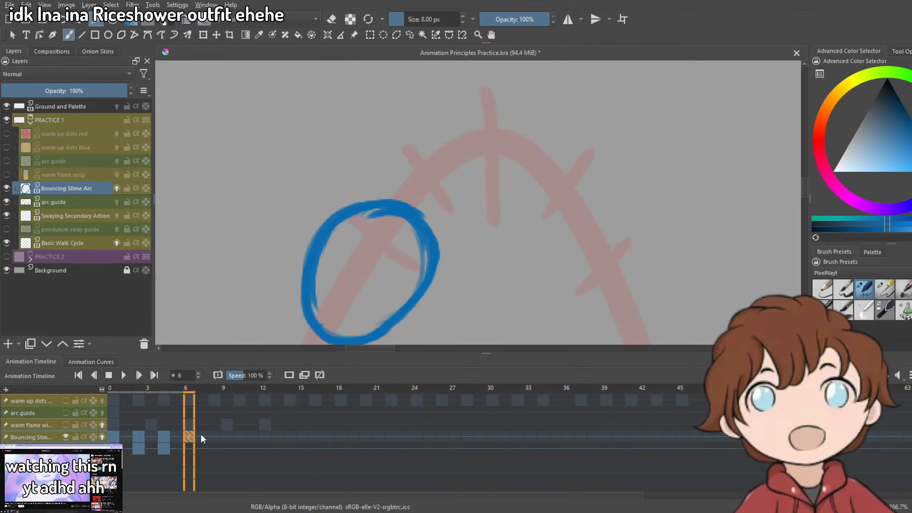
Add a blank keyframe at frame 8 and sketch a rounded slime around the last tick before the arc's peak.
left_click(214, 436)
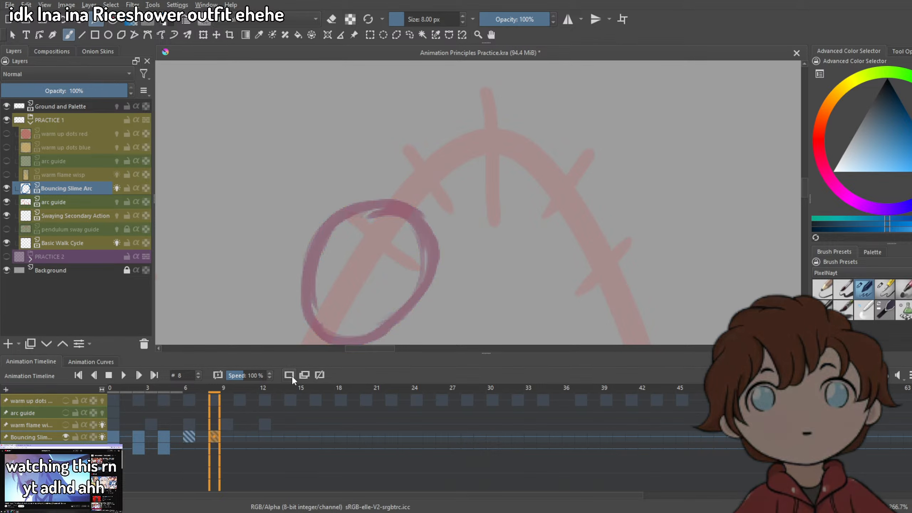
left_click_drag(435, 132, 360, 248)
key("ctrl+z")
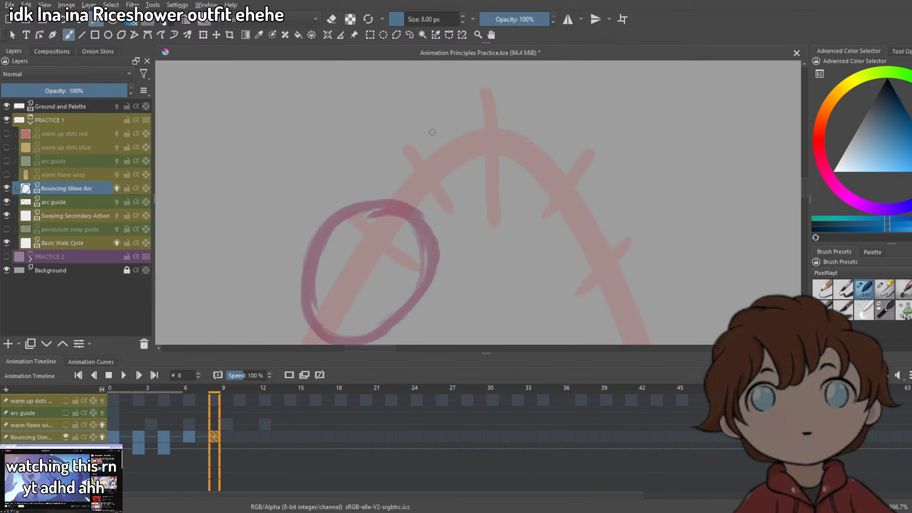
left_click_drag(436, 133, 373, 258)
mouse_move(419, 130)
left_mouse_down()
mouse_move(478, 199)
mouse_move(471, 225)
left_mouse_up()
left_click_drag(453, 240, 404, 255)
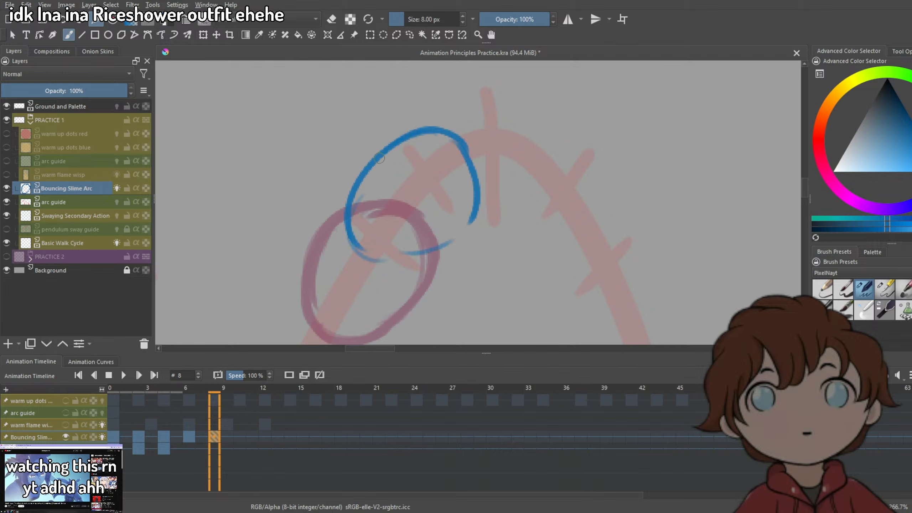
Close and thicken the outline of the slime at frame 8 along its top, right side and lower edge.
left_click_drag(361, 173, 454, 134)
key("ctrl+z")
mouse_move(377, 156)
left_mouse_down()
mouse_move(474, 195)
mouse_move(444, 246)
mouse_move(355, 202)
mouse_move(424, 266)
mouse_move(421, 258)
left_mouse_up()
key("ctrl+z")
key("ctrl+z")
left_click_drag(353, 219, 422, 256)
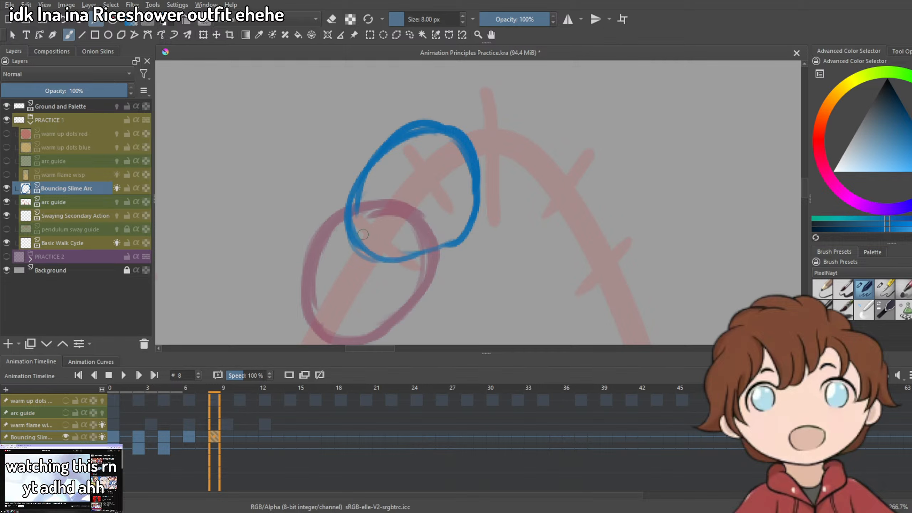
mouse_move(362, 239)
left_mouse_down()
mouse_move(468, 220)
mouse_move(438, 246)
mouse_move(410, 132)
mouse_move(367, 169)
mouse_move(387, 152)
mouse_move(381, 235)
mouse_move(447, 235)
left_mouse_up()
Clean up the frame 8 slime's left side and underside by erasing rough edges and filling gaps in the line.
key("e")
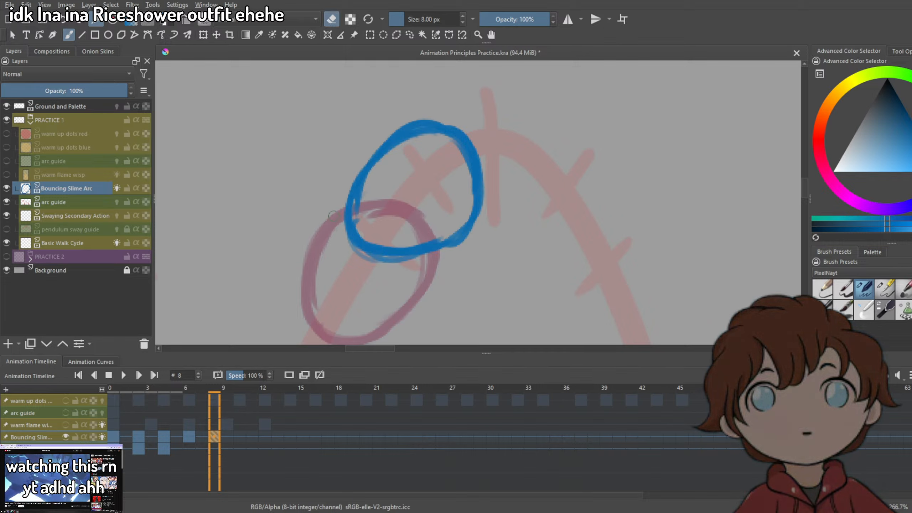
left_click_drag(352, 228, 402, 262)
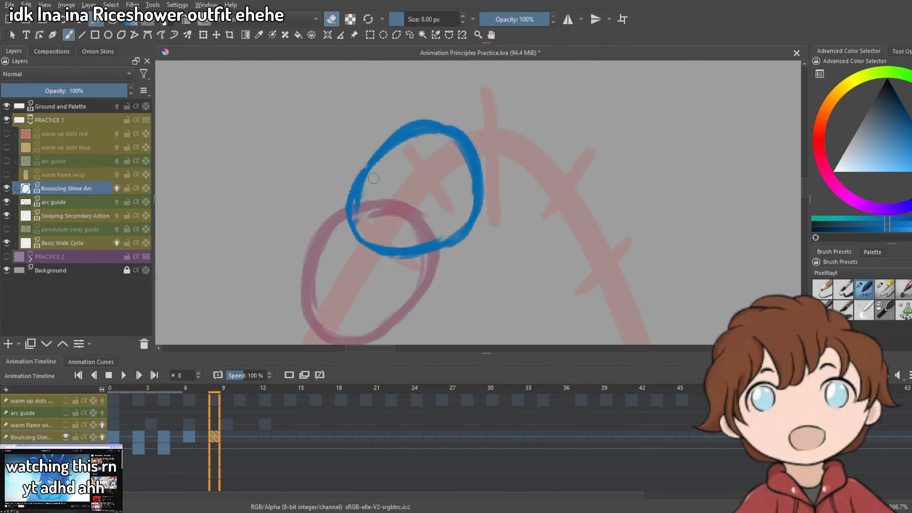
key("e")
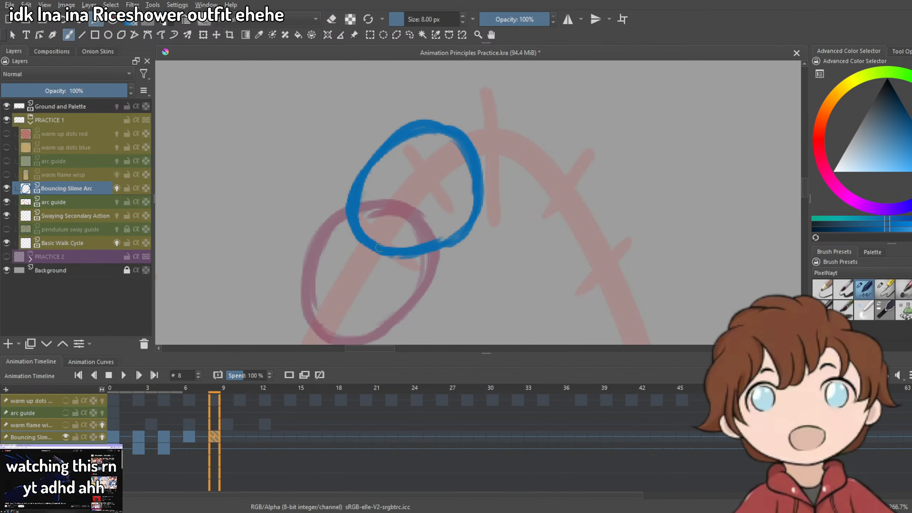
key("e")
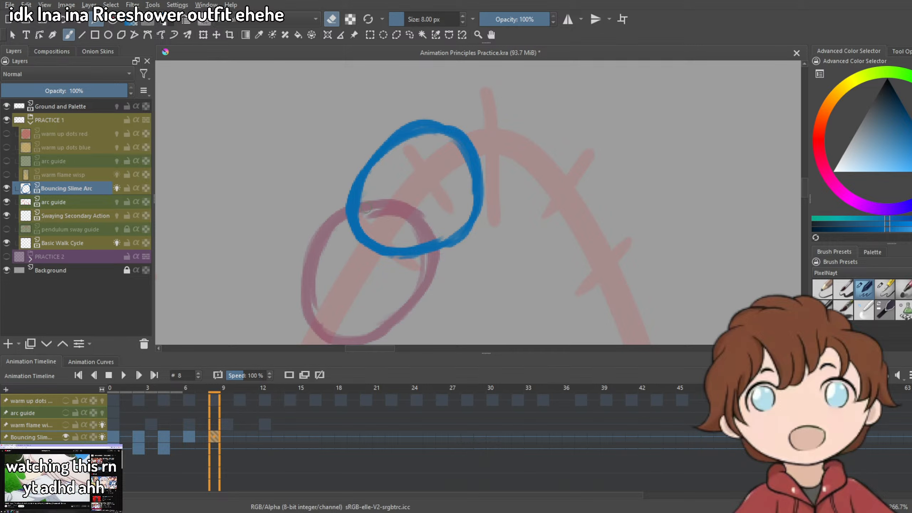
left_click_drag(367, 211, 357, 181)
key("e")
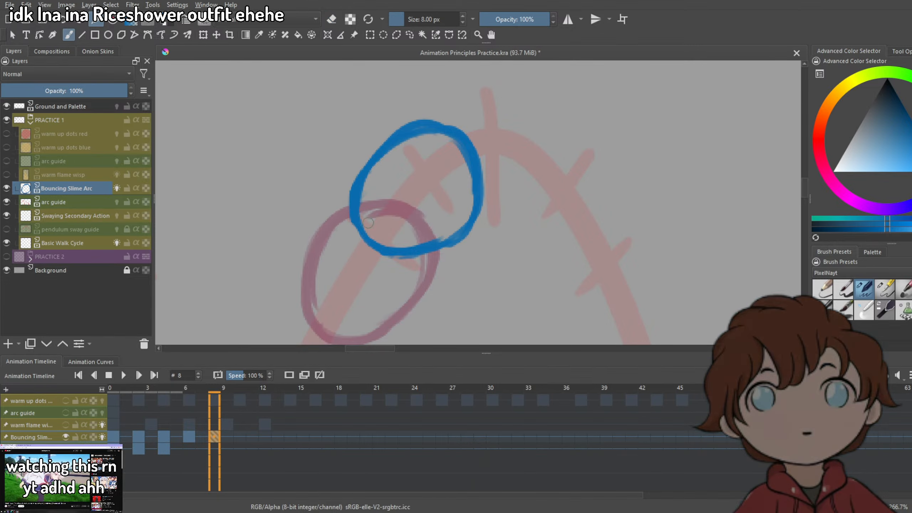
key("e")
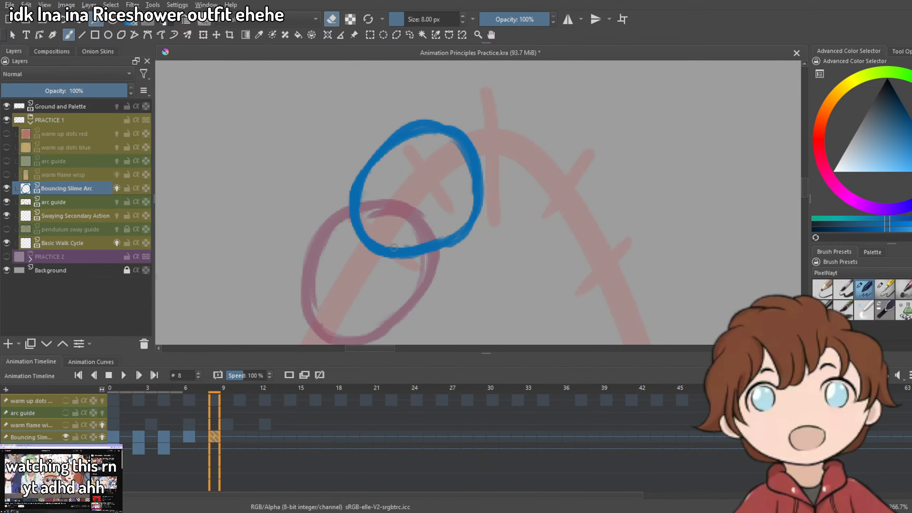
left_click_drag(436, 241, 396, 247)
Even out the top and right edges of the slime outline at frame 8 with the eraser and brush.
scroll(481, 219, "down", 2)
scroll(474, 236, "up", 2)
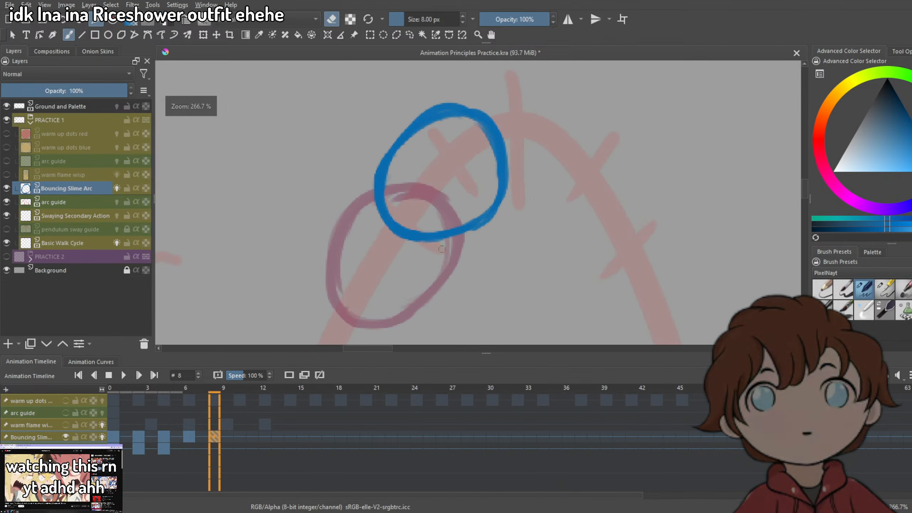
left_click_drag(488, 238, 487, 298)
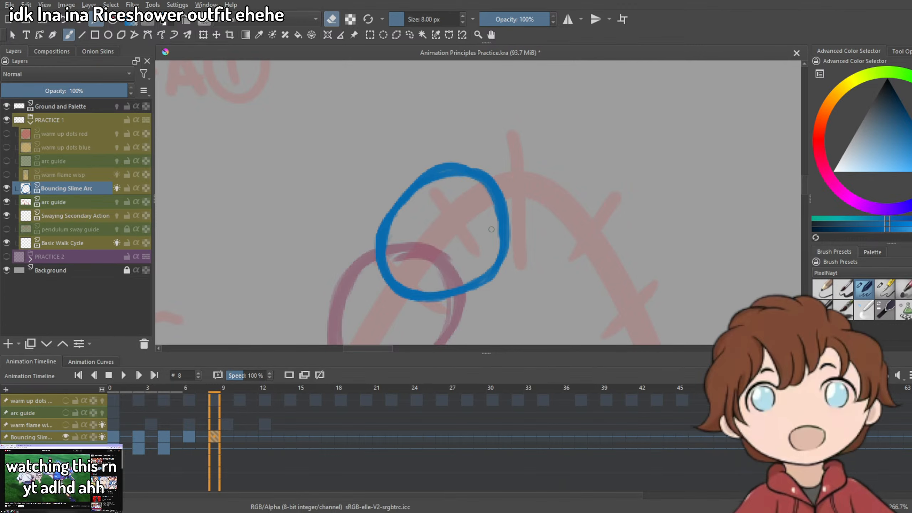
key("e")
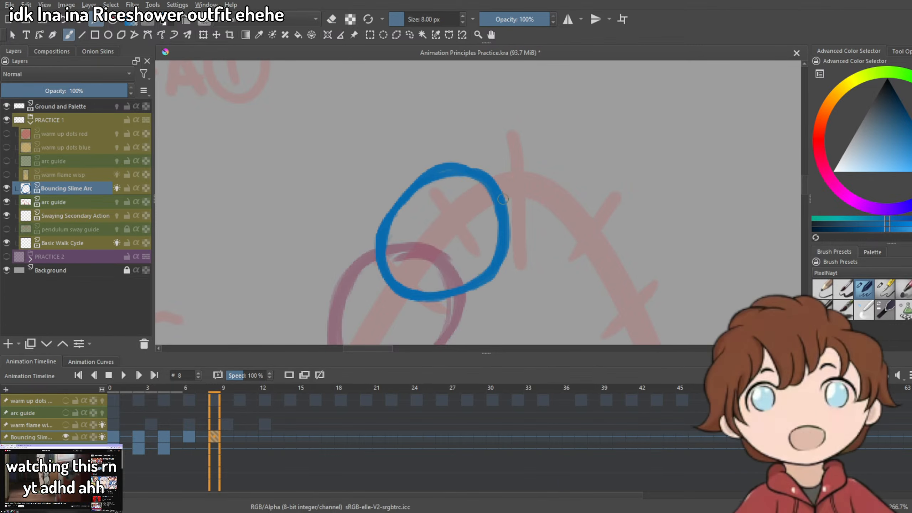
key("e")
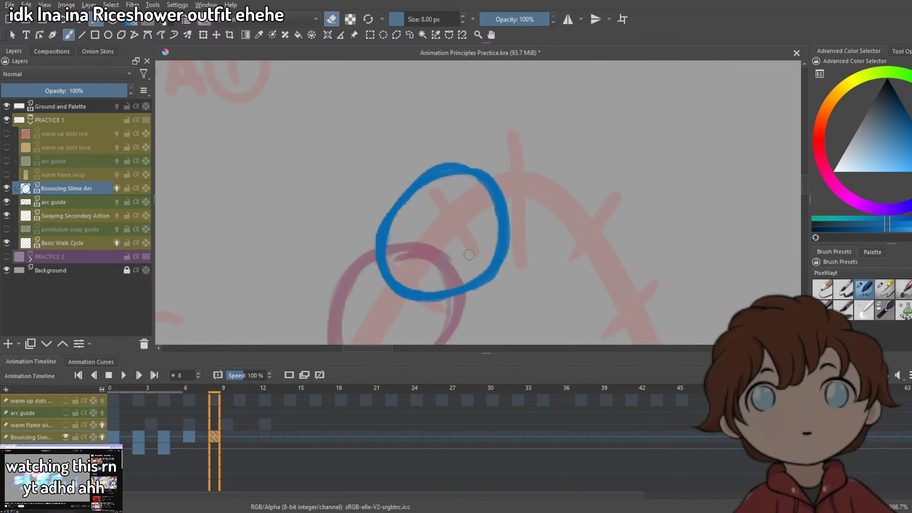
key("e")
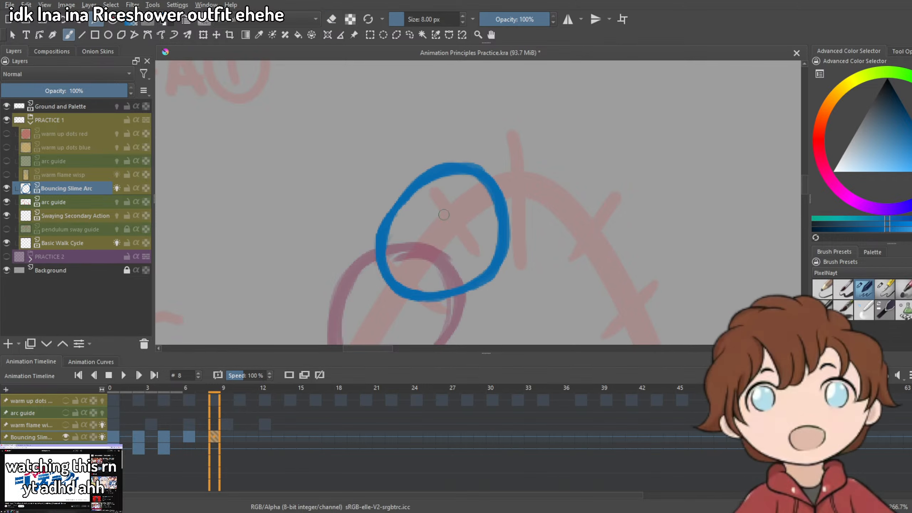
Add a blank keyframe at frame 10 of the Bouncing Slime Arc layer.
scroll(485, 216, "down", 4)
scroll(501, 227, "up", 3)
left_click(227, 437)
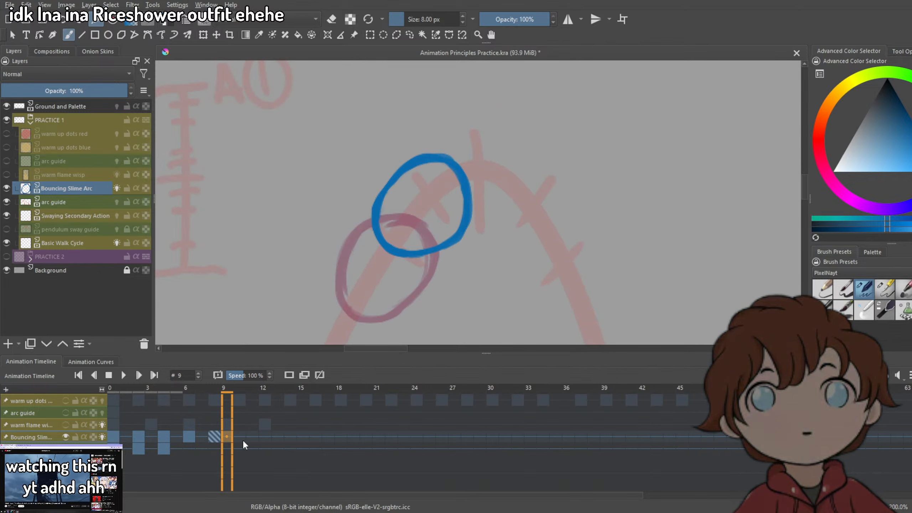
left_click(237, 437)
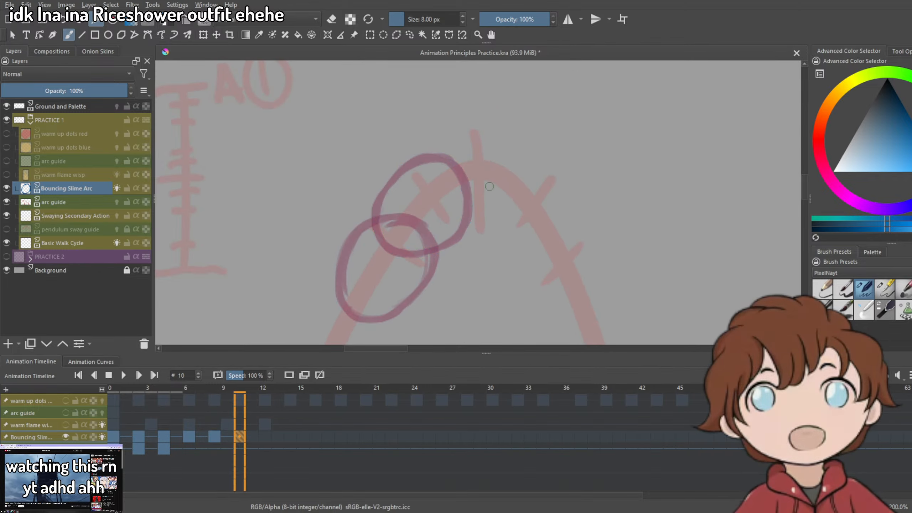
mouse_move(484, 137)
left_mouse_down()
mouse_move(427, 185)
mouse_move(480, 220)
mouse_move(416, 198)
left_mouse_up()
key("ctrl+z")
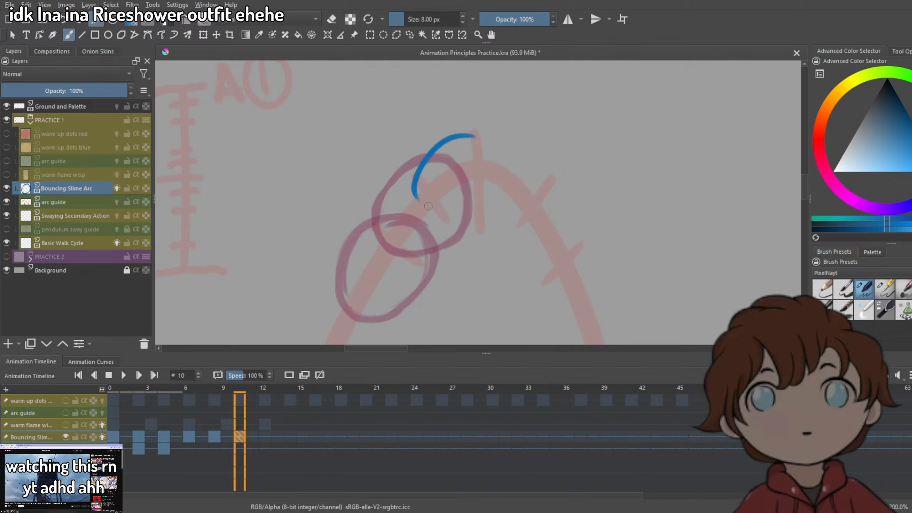
mouse_move(444, 152)
left_mouse_down()
mouse_move(502, 143)
mouse_move(521, 180)
left_mouse_up()
mouse_move(419, 176)
left_mouse_down()
mouse_move(480, 217)
mouse_move(454, 214)
mouse_move(513, 167)
mouse_move(520, 181)
mouse_move(474, 208)
left_mouse_up()
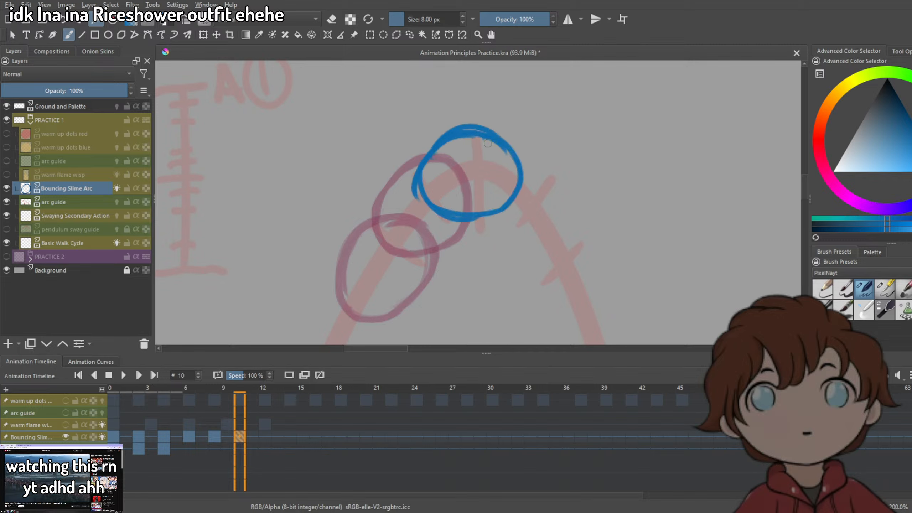
key("ctrl+z")
key("ctrl+z")
key("ctrl+z")
key("ctrl+z")
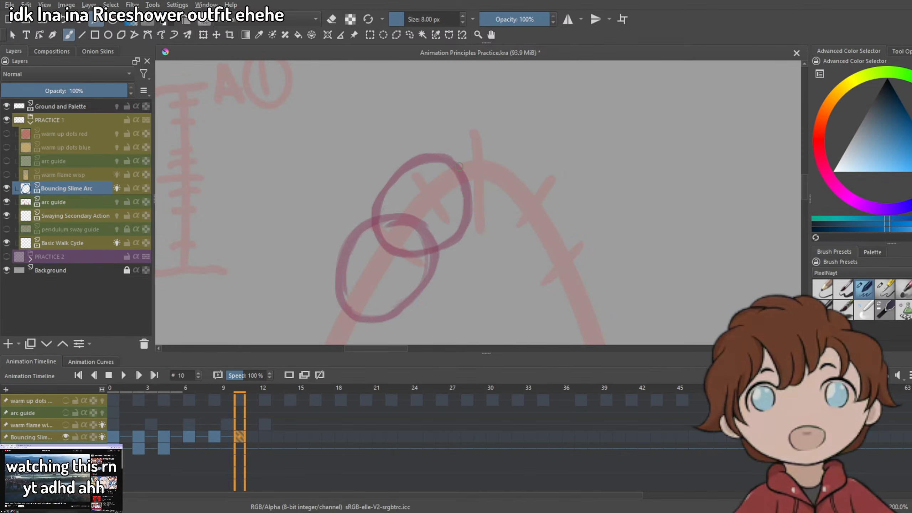
left_click_drag(416, 194, 500, 143)
key("minus")
key("ctrl+z")
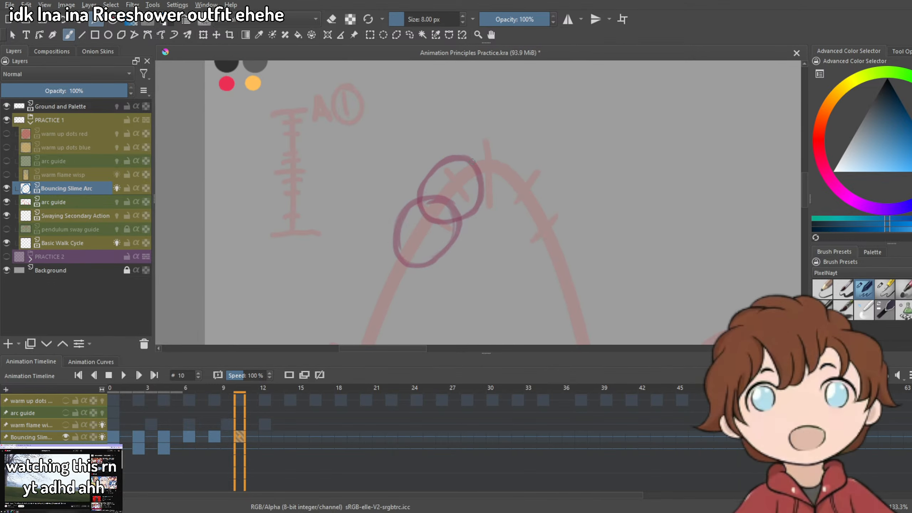
left_click_drag(459, 182, 506, 144)
key("ctrl+z")
left_click_drag(456, 176, 503, 136)
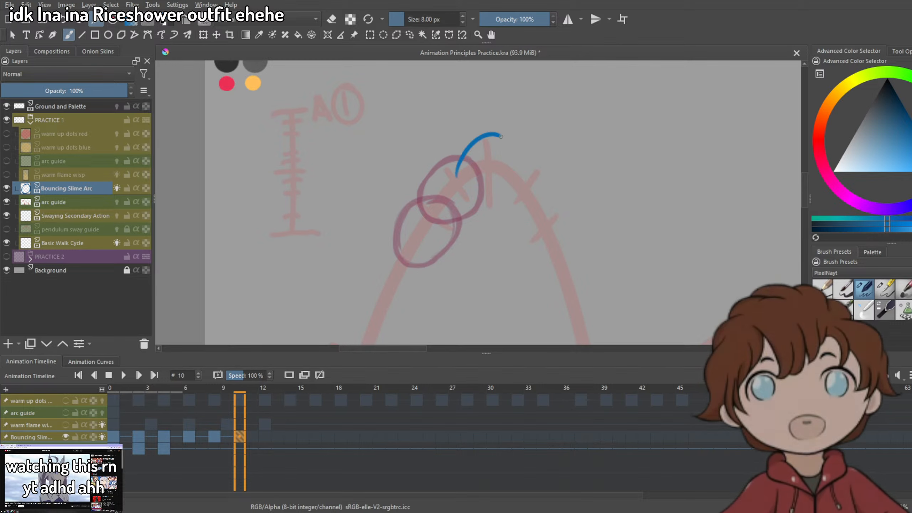
key("ctrl+z")
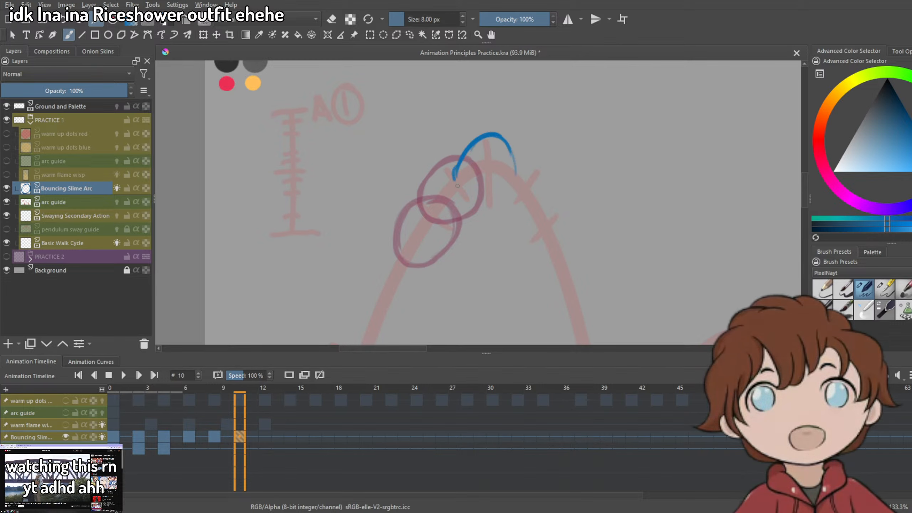
Draw the egg-shaped blue slime outline at frame 10 around the tick at the arc's peak.
mouse_move(457, 169)
left_mouse_down()
mouse_move(485, 199)
mouse_move(473, 199)
left_mouse_up()
key("ctrl+z")
mouse_move(514, 164)
left_mouse_down()
mouse_move(512, 190)
mouse_move(476, 201)
left_mouse_up()
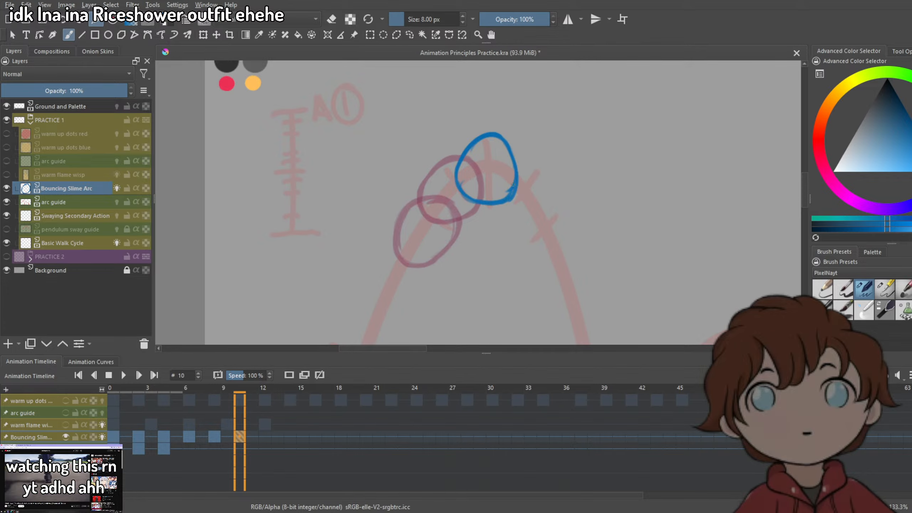
left_click_drag(465, 240, 374, 183)
left_click_drag(409, 324, 449, 154)
scroll(431, 173, "down", 3)
left_click_drag(397, 186, 361, 274)
scroll(396, 202, "up", 1)
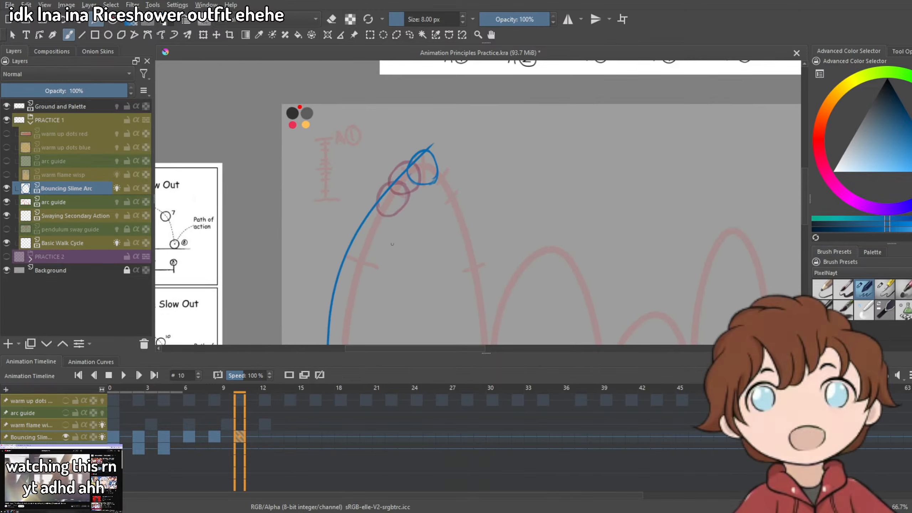
key("ctrl+z")
left_click_drag(354, 220, 339, 322)
key("ctrl+z")
key("ctrl+z")
mouse_move(409, 142)
left_mouse_down()
mouse_move(354, 220)
mouse_move(348, 298)
left_mouse_up()
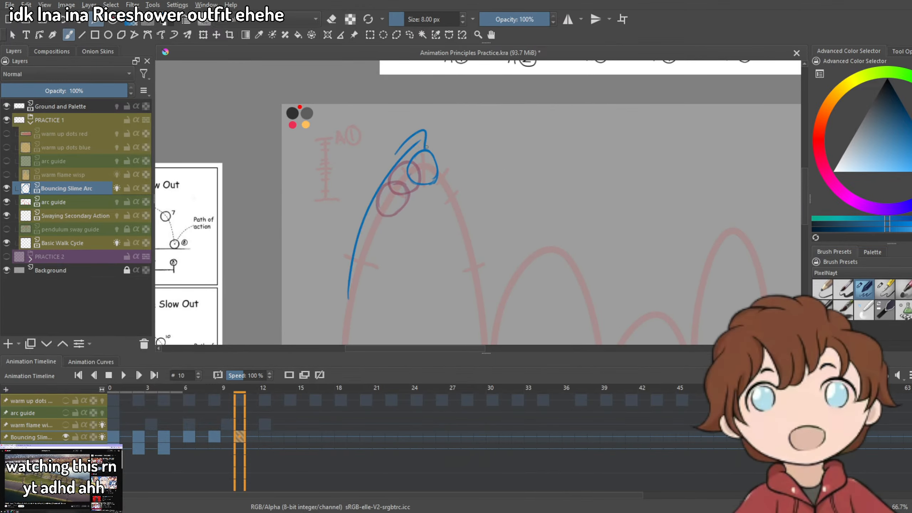
key("ctrl+z")
key("ctrl+z")
Thicken and smooth the top of the frame 10 slime outline with the brush and eraser.
scroll(426, 147, "up", 4)
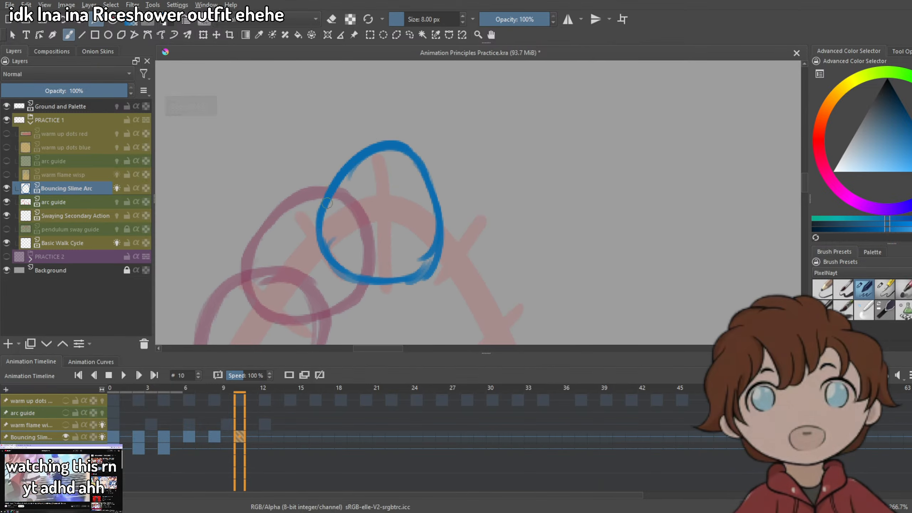
mouse_move(326, 204)
left_mouse_down()
mouse_move(386, 136)
mouse_move(363, 163)
mouse_move(400, 139)
left_mouse_up()
key("ctrl+z")
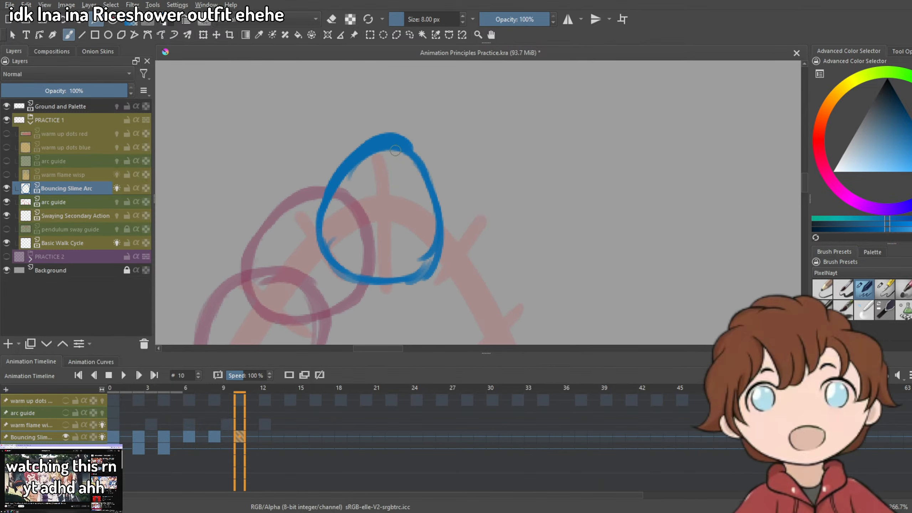
key("e")
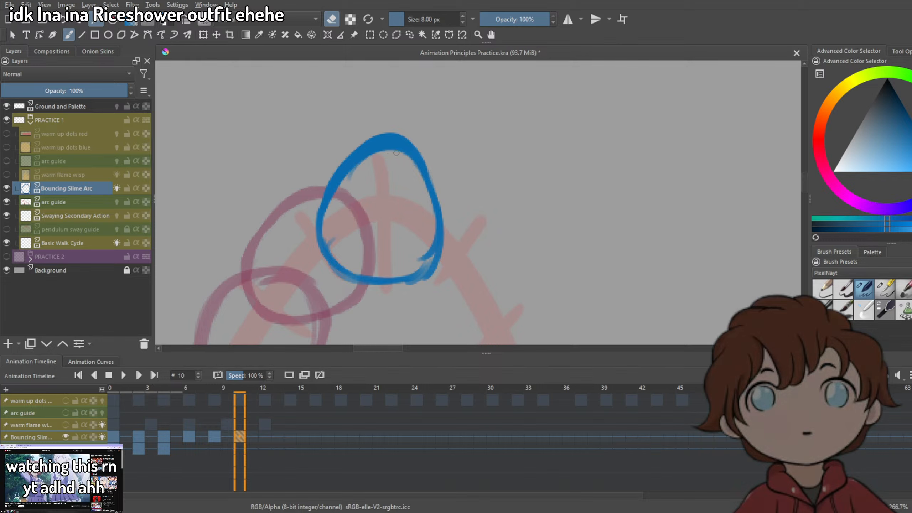
key("e")
Redraw the left side and underside of the frame 10 slime as one clean line, erasing the rough edges.
left_click_drag(318, 216, 369, 281)
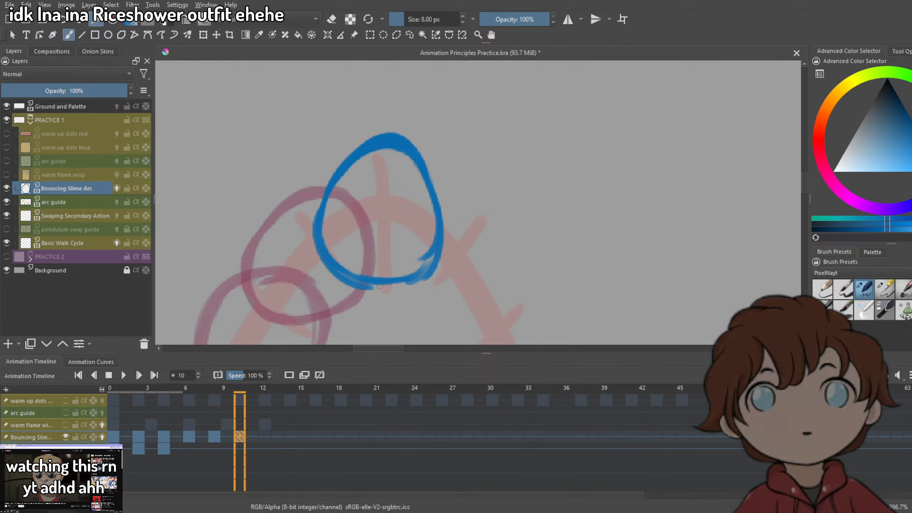
key("ctrl+z")
mouse_move(319, 236)
left_mouse_down()
mouse_move(372, 280)
mouse_move(428, 267)
mouse_move(396, 297)
mouse_move(446, 256)
mouse_move(404, 283)
left_mouse_up()
key("e")
key("e")
key("ctrl+z")
key("e")
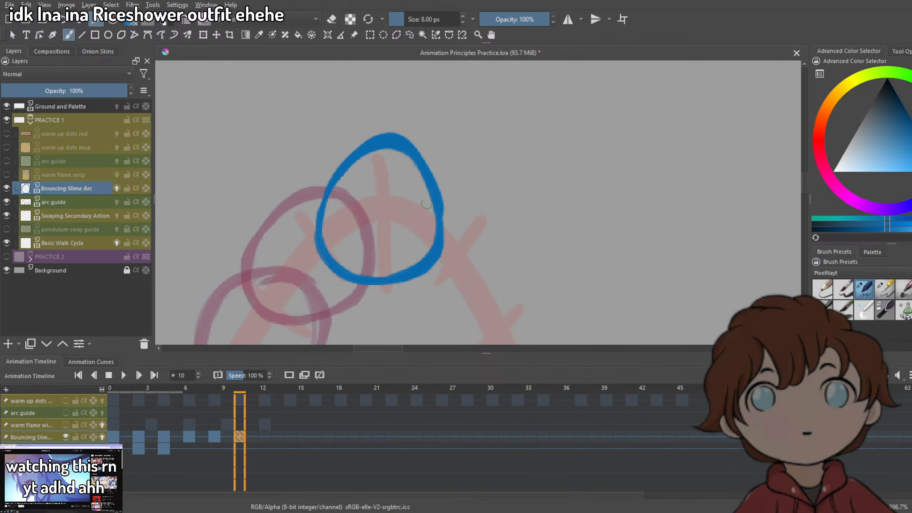
Even out the right side and lower right edge of the frame 10 slime outline.
left_click_drag(428, 163, 444, 225)
scroll(489, 230, "down", 5)
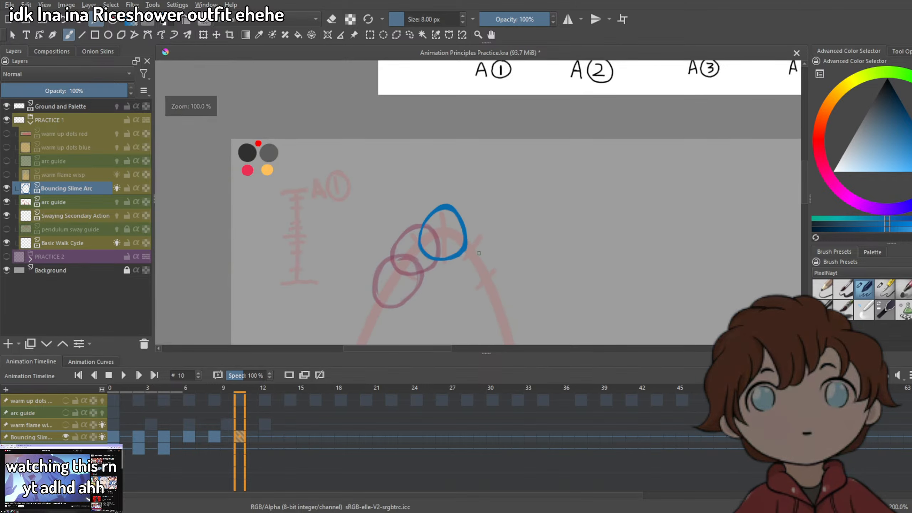
scroll(421, 277, "up", 6)
key("e")
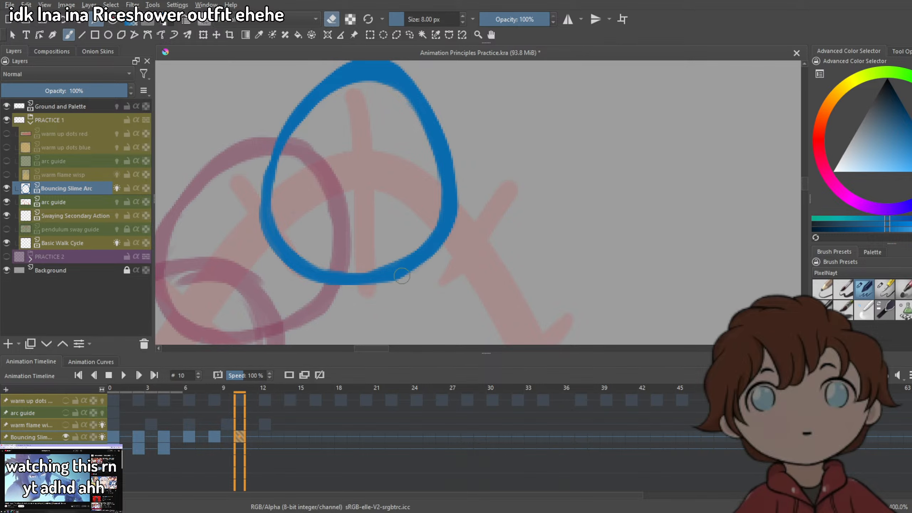
scroll(421, 278, "down", 5)
scroll(487, 255, "up", 4)
scroll(446, 157, "up", 1)
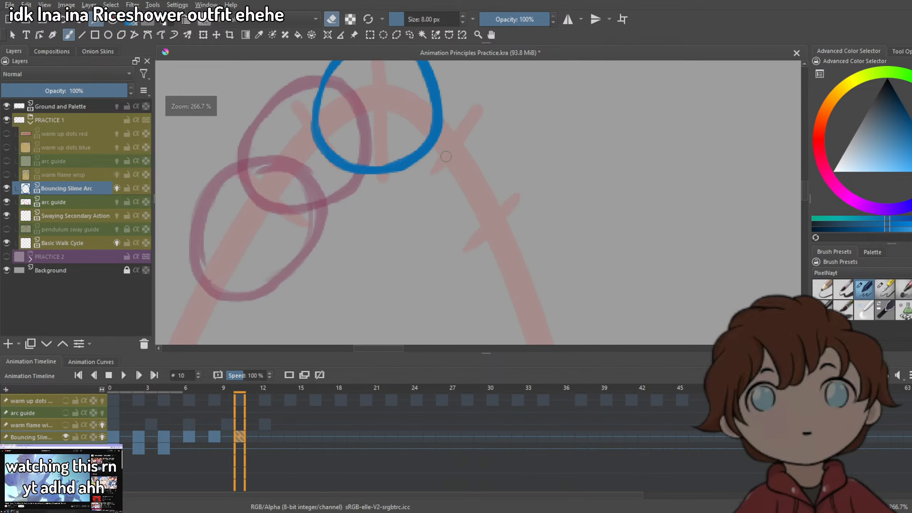
Draw a slightly tilted slime outline at frame 12 of the Bouncing Slime Arc layer, on the first tick past the peak.
left_click(265, 436)
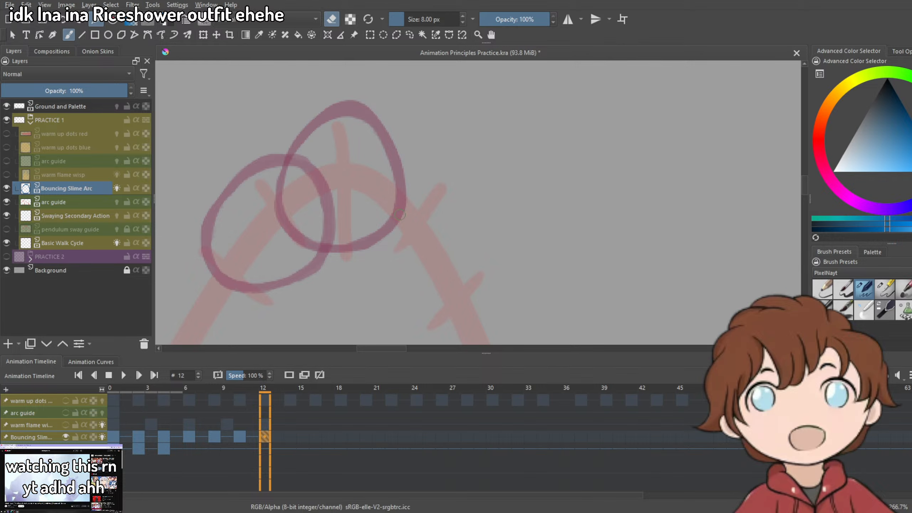
key("e")
mouse_move(373, 180)
left_mouse_down()
mouse_move(392, 279)
mouse_move(463, 219)
left_mouse_up()
left_click_drag(377, 252, 477, 245)
left_click_drag(451, 196, 466, 277)
left_click_drag(428, 284, 398, 287)
mouse_move(362, 198)
left_mouse_down()
mouse_move(452, 180)
mouse_move(474, 248)
left_mouse_up()
scroll(498, 235, "down", 6)
scroll(552, 122, "up", 2)
mouse_move(552, 123)
left_mouse_down()
mouse_move(517, 155)
mouse_move(491, 156)
left_mouse_up()
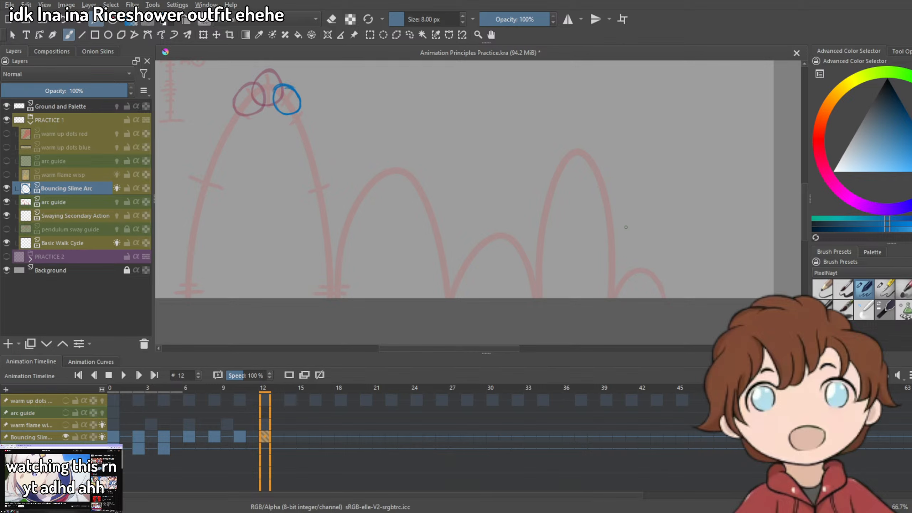
left_click_drag(613, 296, 628, 288)
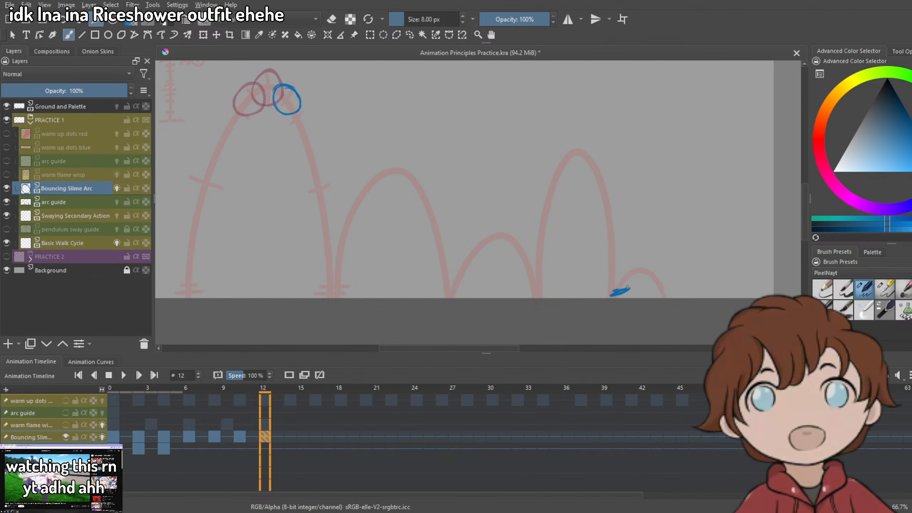
key("ctrl+z")
left_click_drag(577, 153, 736, 206)
scroll(455, 165, "up", 3)
Clean up the top and left edge of the frame 12 slime and thicken its right side.
left_click_drag(504, 165, 513, 241)
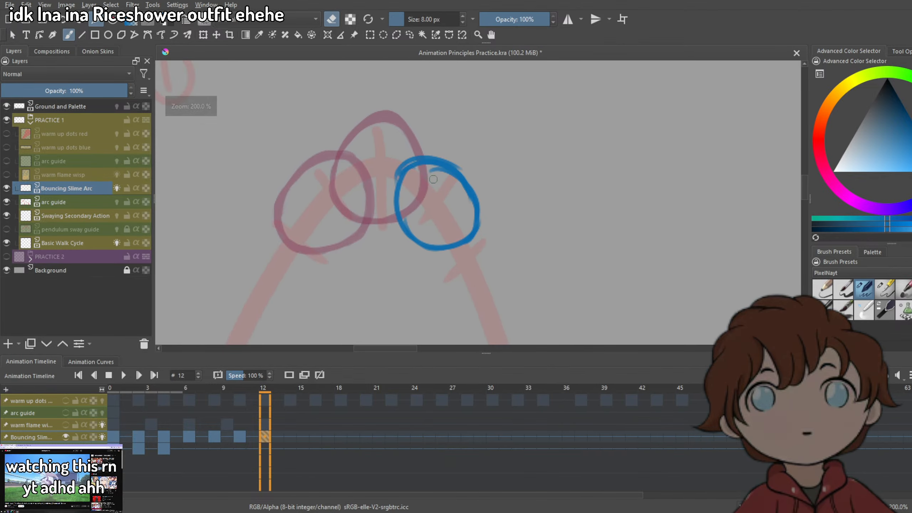
key("e")
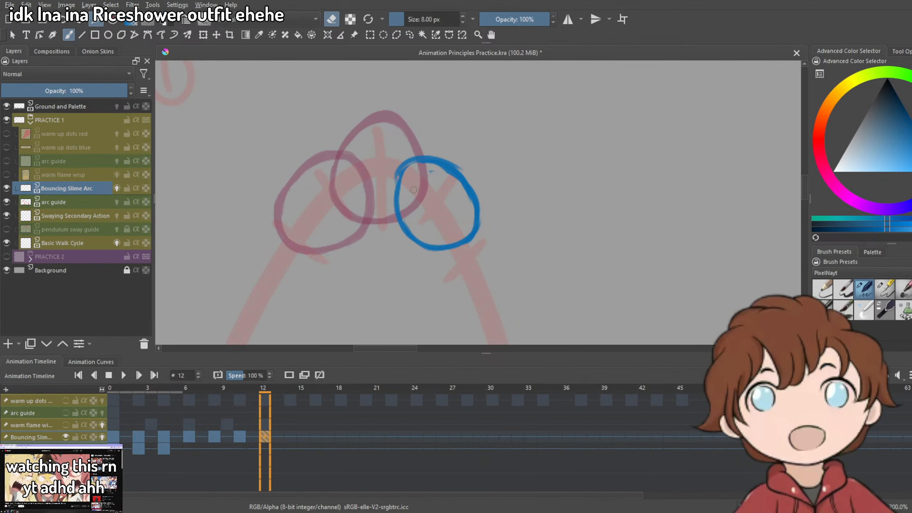
mouse_move(424, 165)
left_mouse_down()
mouse_move(408, 167)
mouse_move(395, 209)
mouse_move(430, 244)
left_mouse_up()
key("e")
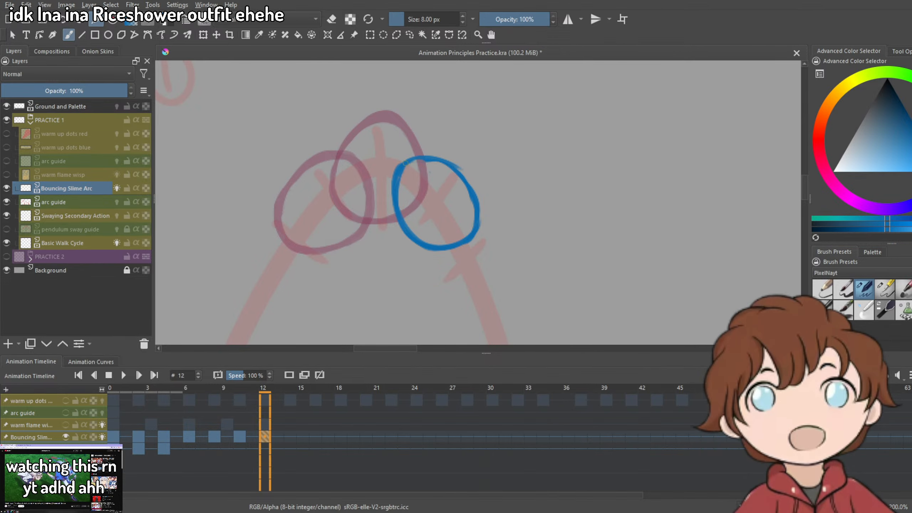
left_click_drag(405, 162, 473, 225)
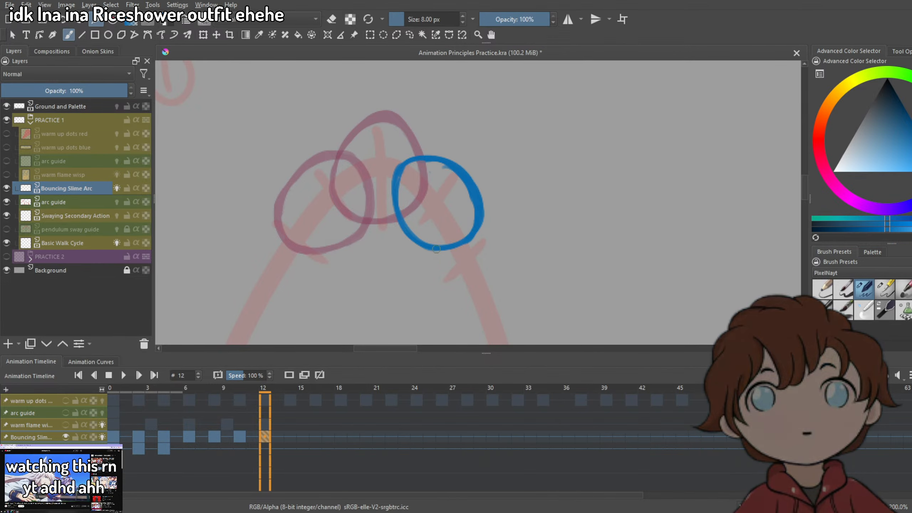
Add a blank keyframe at frame 14 and draw a round slime outline on the second tick past the peak.
left_click(293, 439)
left_click(289, 376)
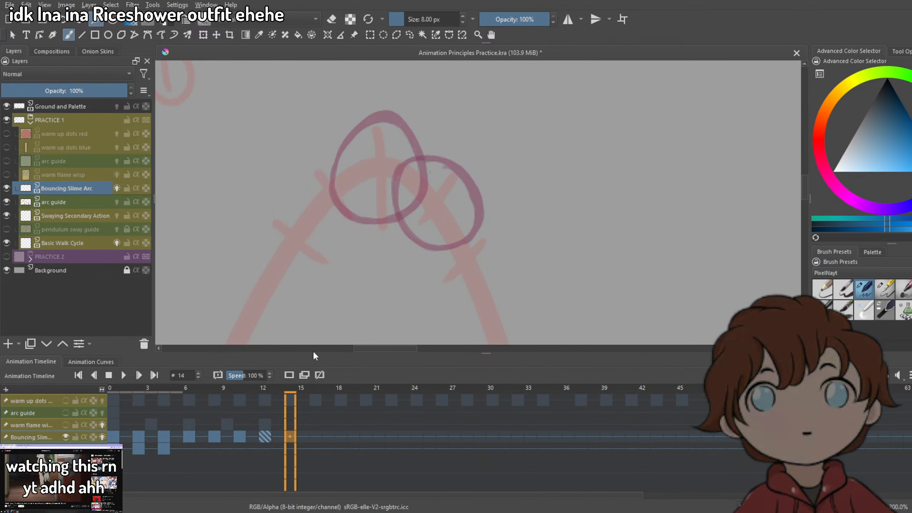
left_click_drag(446, 244, 470, 317)
left_click_drag(491, 270, 472, 216)
key("ctrl+z")
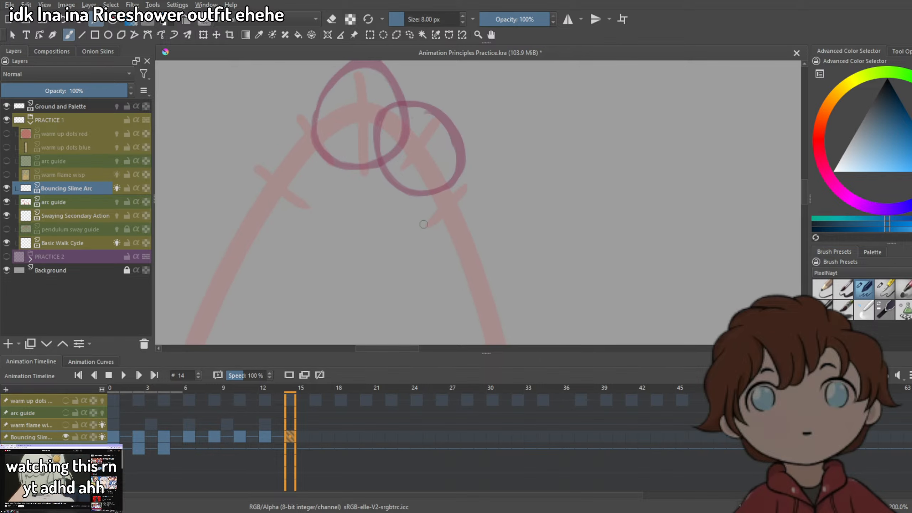
mouse_move(418, 188)
left_mouse_down()
mouse_move(441, 262)
mouse_move(492, 233)
mouse_move(447, 174)
mouse_move(497, 230)
mouse_move(475, 180)
mouse_move(417, 226)
left_mouse_up()
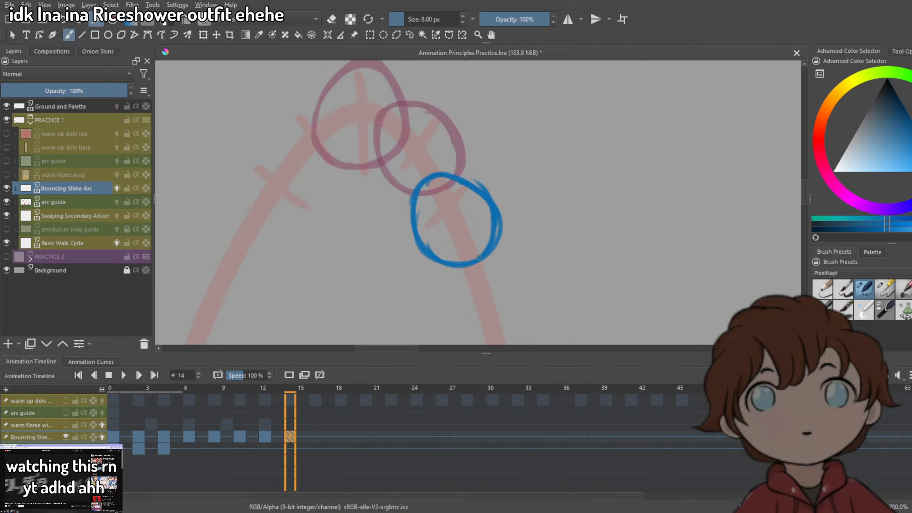
scroll(467, 222, "down", 4)
left_click_drag(506, 252, 524, 165)
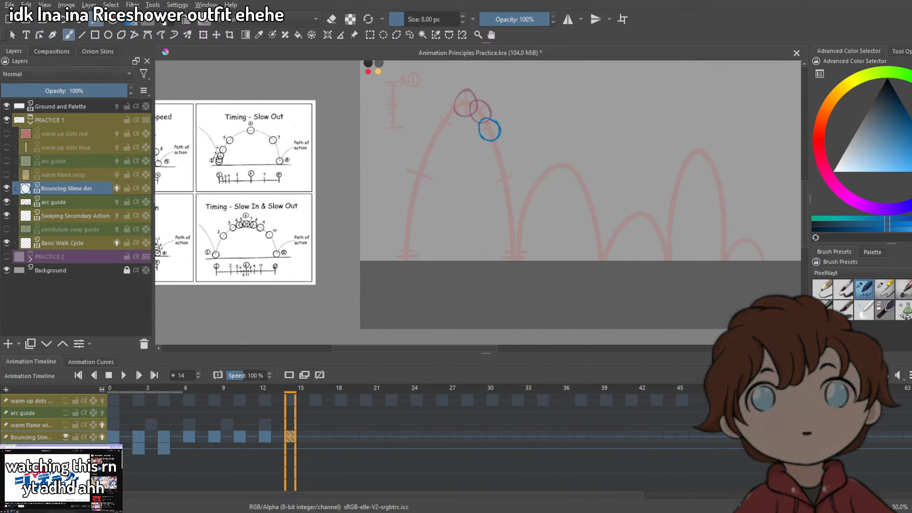
scroll(497, 118, "up", 4)
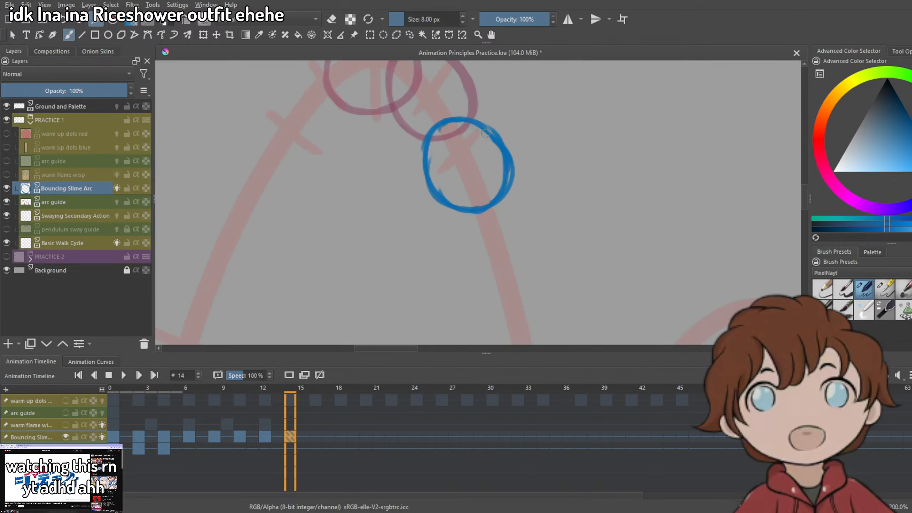
mouse_move(503, 140)
left_mouse_down()
mouse_move(463, 209)
mouse_move(469, 106)
left_mouse_up()
Sketch a vertically stretched slime outline at frame 15 around the next tick down the descending side of the first arc.
left_click(317, 434)
key("Left")
scroll(489, 158, "down", 1)
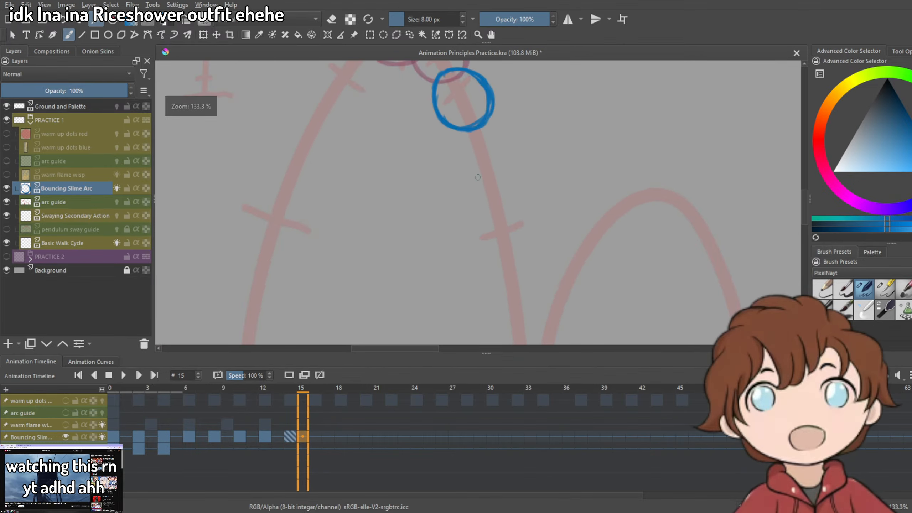
mouse_move(477, 177)
left_mouse_down()
mouse_move(471, 248)
mouse_move(503, 265)
left_mouse_up()
mouse_move(482, 174)
left_mouse_down()
mouse_move(506, 254)
mouse_move(480, 183)
mouse_move(523, 236)
left_mouse_up()
key("ctrl+z")
Build up the right side and lower edge of the stretched frame 15 slime with repeated brush and eraser strokes.
key("e")
left_click_drag(511, 184, 517, 269)
left_click_drag(533, 205, 502, 266)
mouse_move(512, 180)
left_mouse_down()
mouse_move(537, 218)
mouse_move(530, 247)
left_mouse_up()
left_click_drag(508, 172, 527, 196)
key("ctrl+z")
key("e")
key("e")
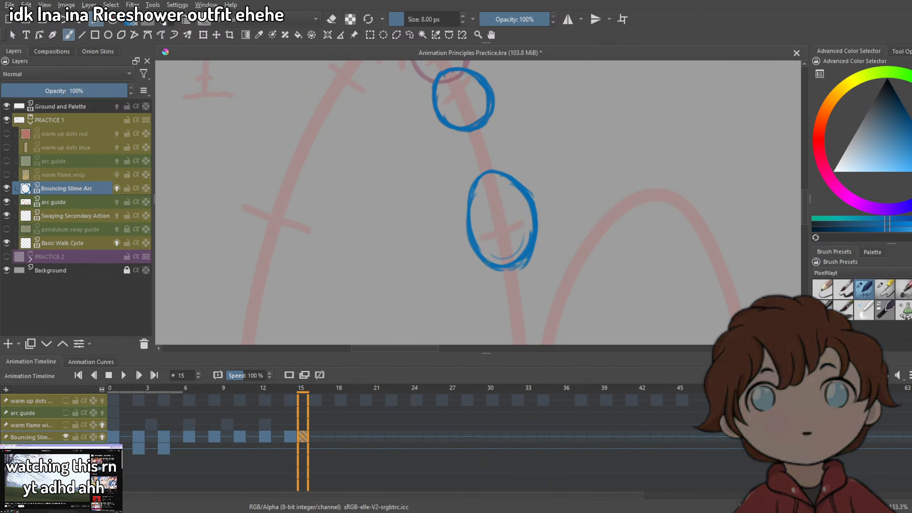
Erase and redraw the upper left side of the frame 15 slime and trim its upper right edge.
mouse_move(476, 178)
left_mouse_down()
mouse_move(468, 237)
mouse_move(480, 172)
left_mouse_up()
key("e")
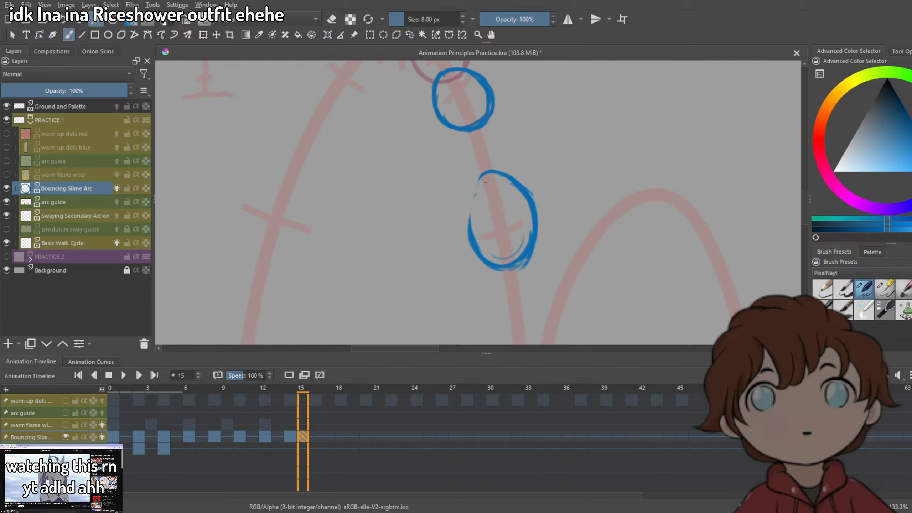
key("e")
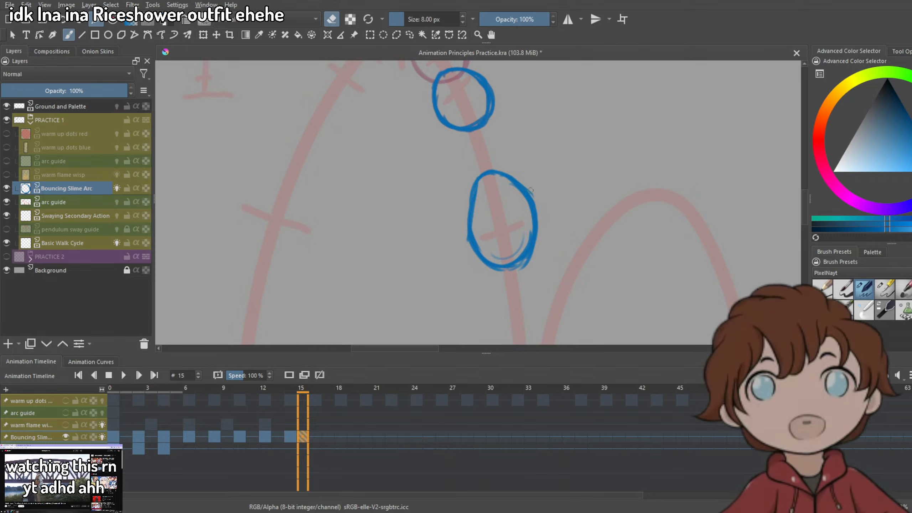
mouse_move(522, 186)
left_mouse_down()
mouse_move(535, 203)
mouse_move(514, 185)
left_mouse_up()
key("e")
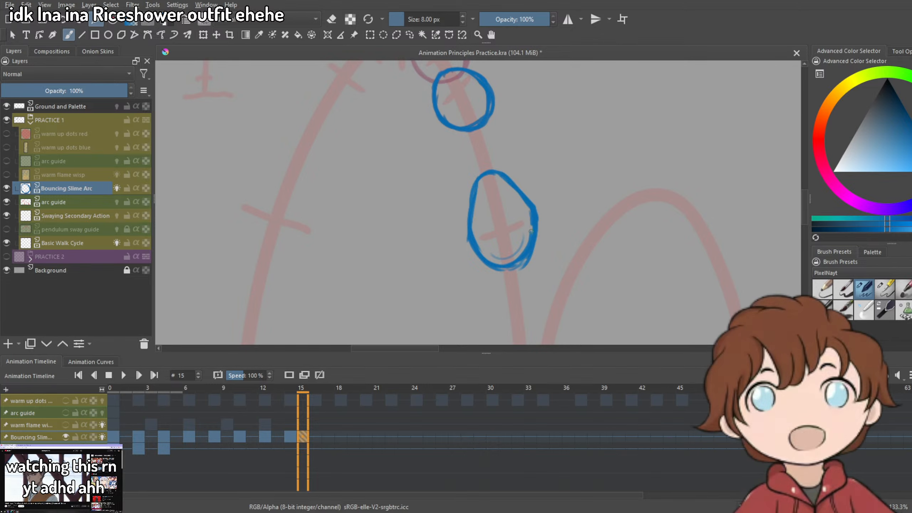
Trim the outer right side and lower right edge of the stretched frame 15 slime with the eraser.
key("e")
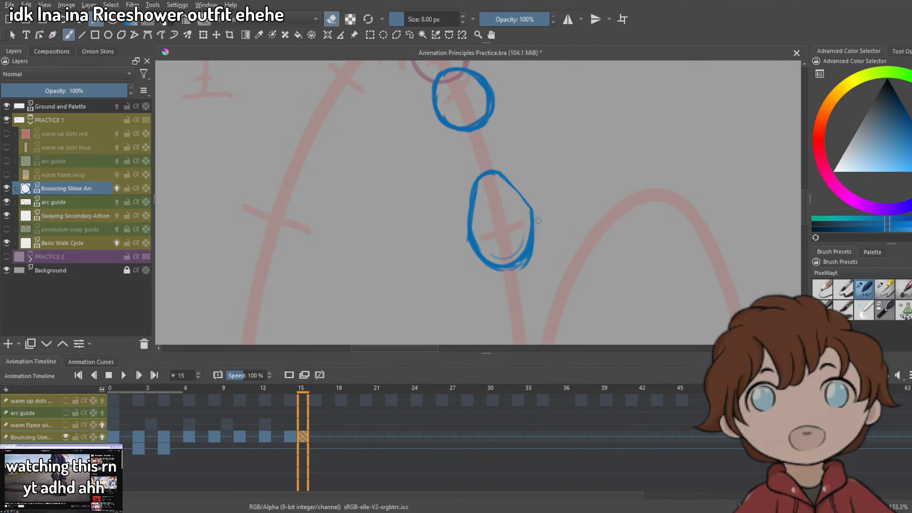
key("e")
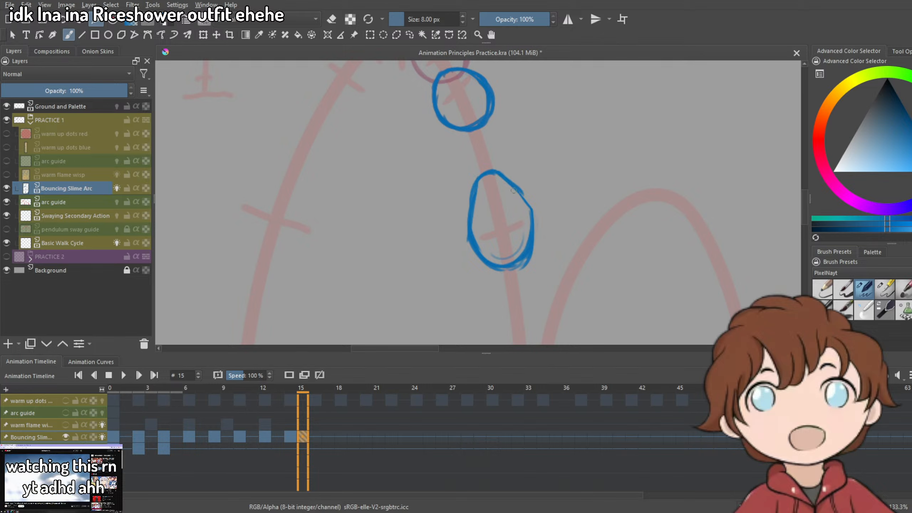
key("e")
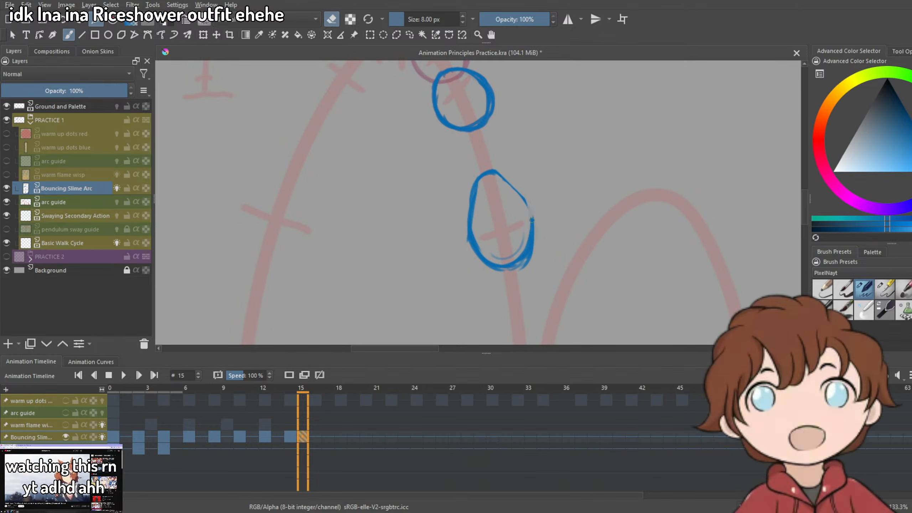
left_click_drag(536, 236, 525, 268)
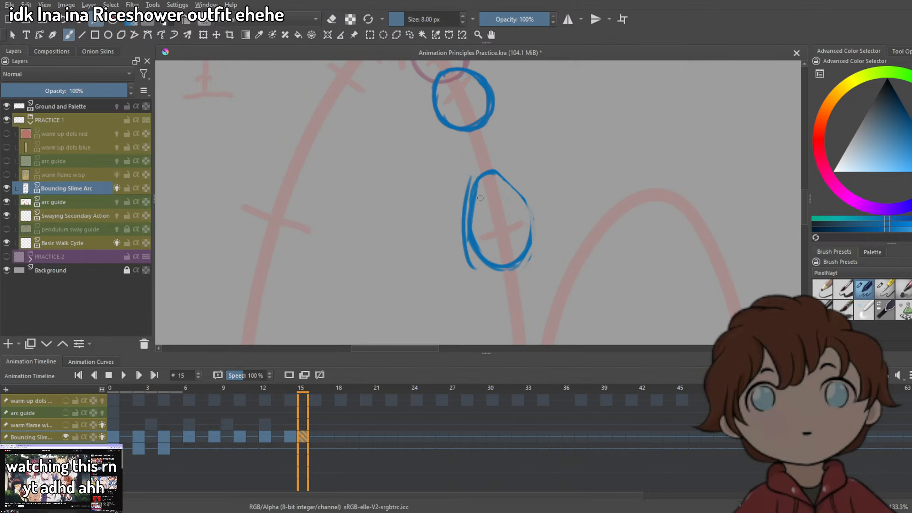
Redraw the right side of the frame 15 slime and erase the stray marks inside its left edge.
key("e")
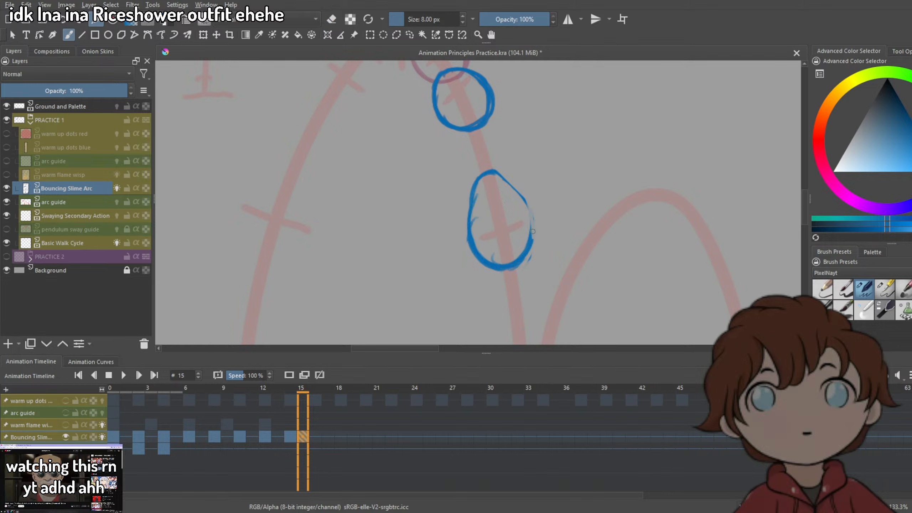
left_click_drag(533, 231, 508, 183)
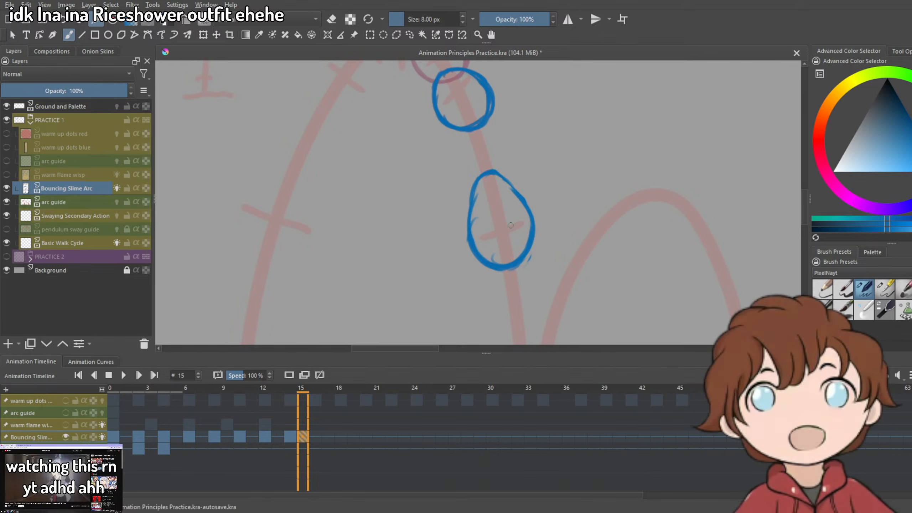
left_click_drag(488, 186, 475, 238)
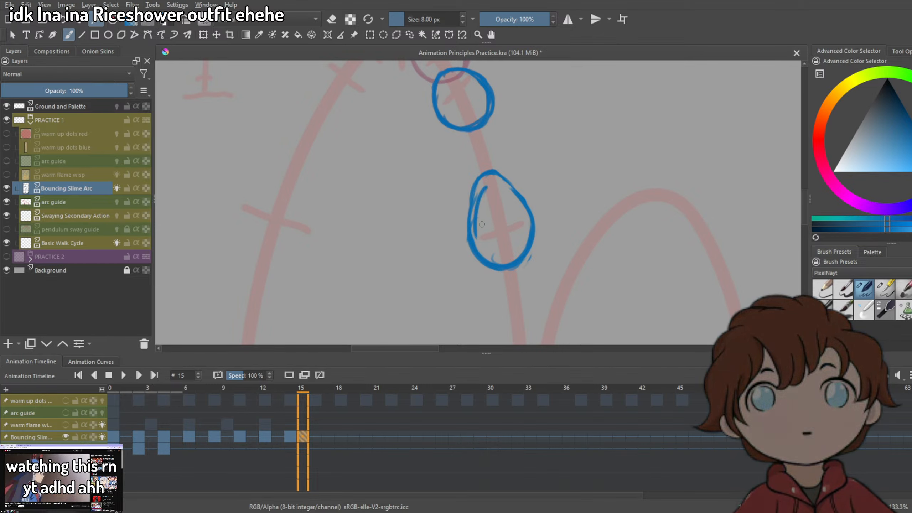
key("ctrl+z")
key("e")
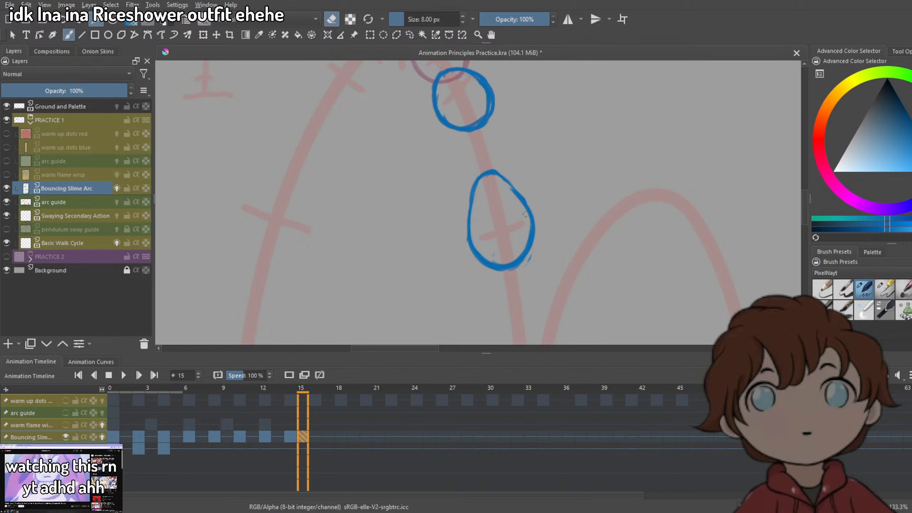
Compare the slime poses on frames 10, 12, 14 and 15 along the first arc.
scroll(526, 214, "down", 3)
scroll(521, 182, "up", 3)
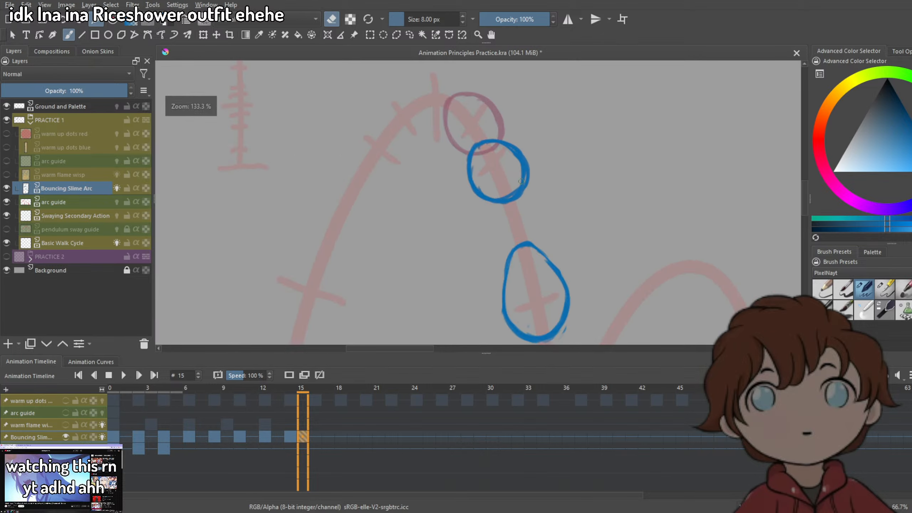
key("e")
scroll(522, 178, "up", 3)
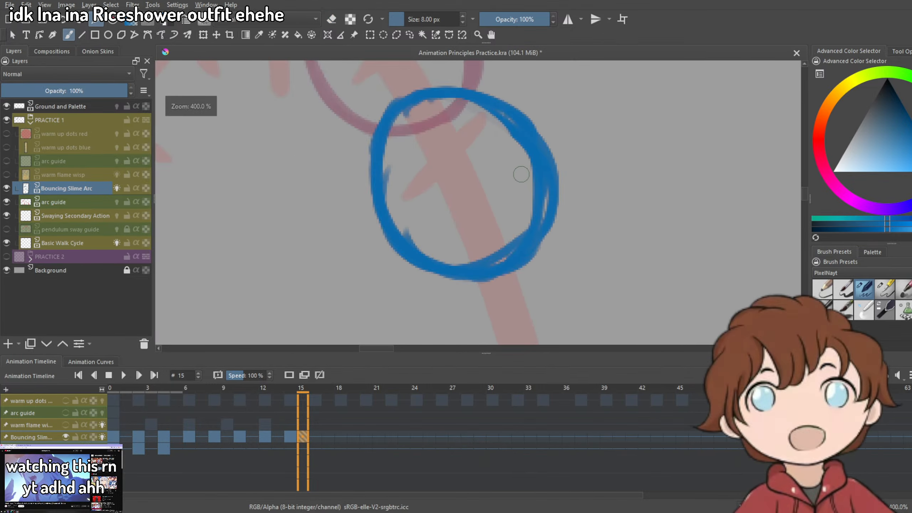
scroll(521, 174, "down", 6)
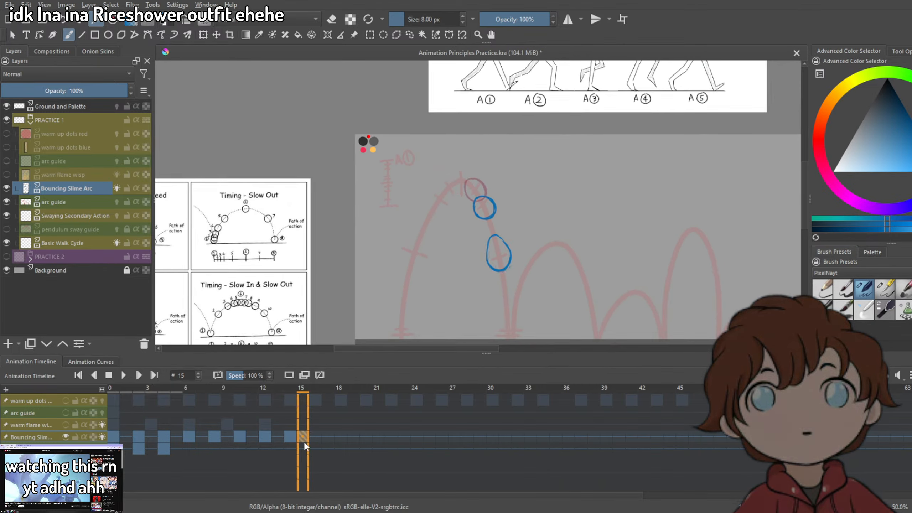
left_click(291, 438)
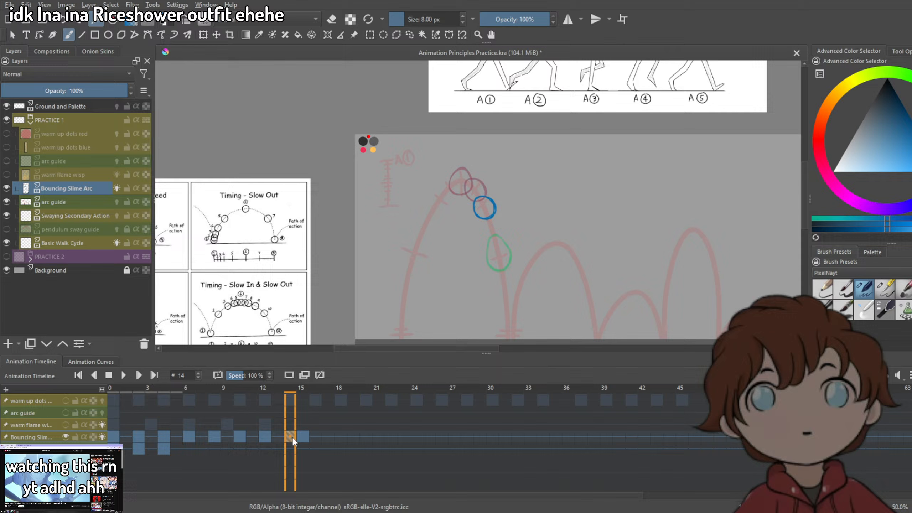
left_click(262, 436)
left_click(240, 436)
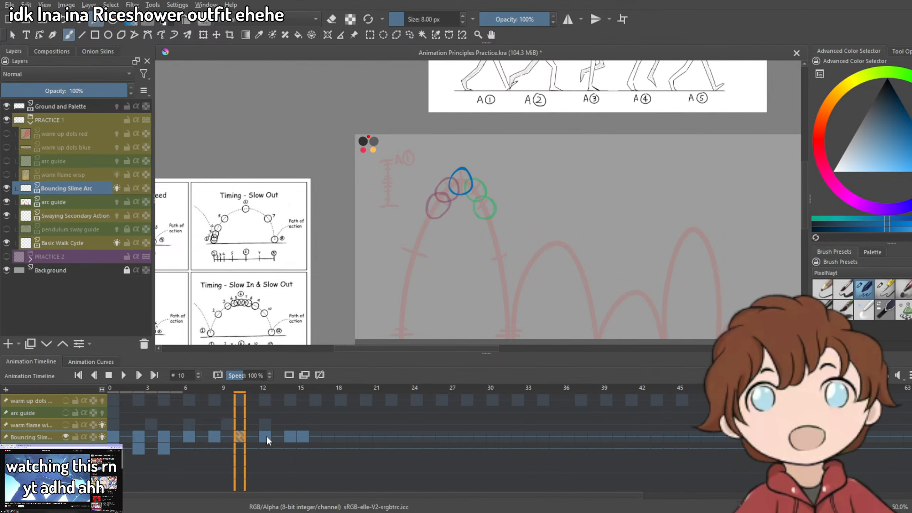
left_click(266, 438)
left_click(288, 438)
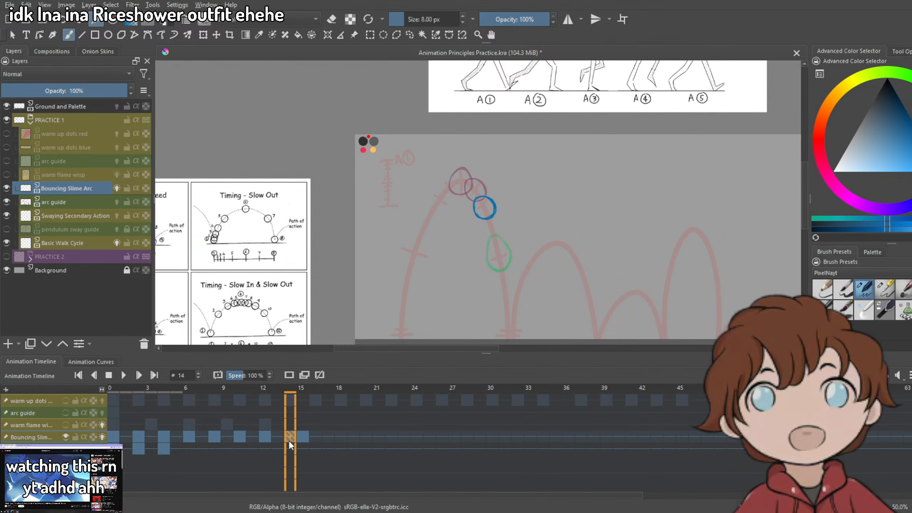
left_click(303, 437)
Move the stretched slime keyframe from frame 15 to frame 16 and erase the extra round slime with a 120.72 px eraser.
scroll(286, 334, "up", 1)
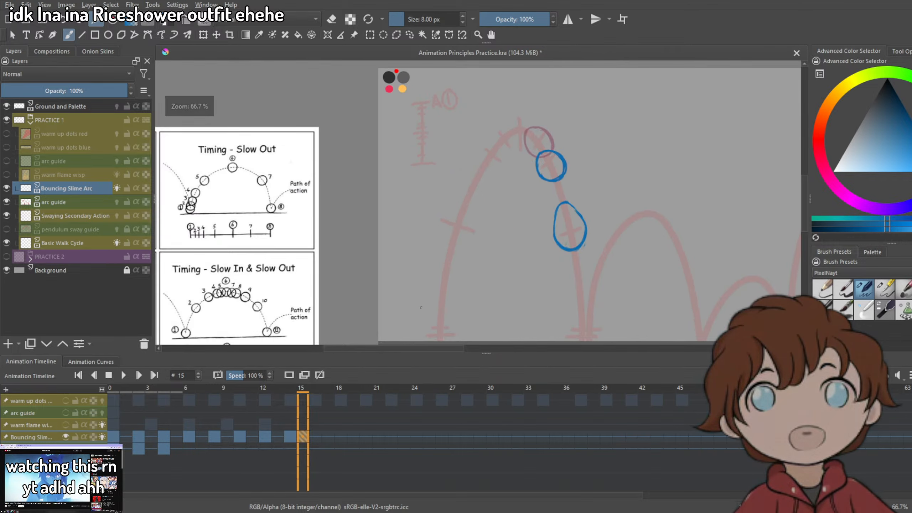
scroll(424, 324, "down", 1)
left_click_drag(305, 437, 317, 443)
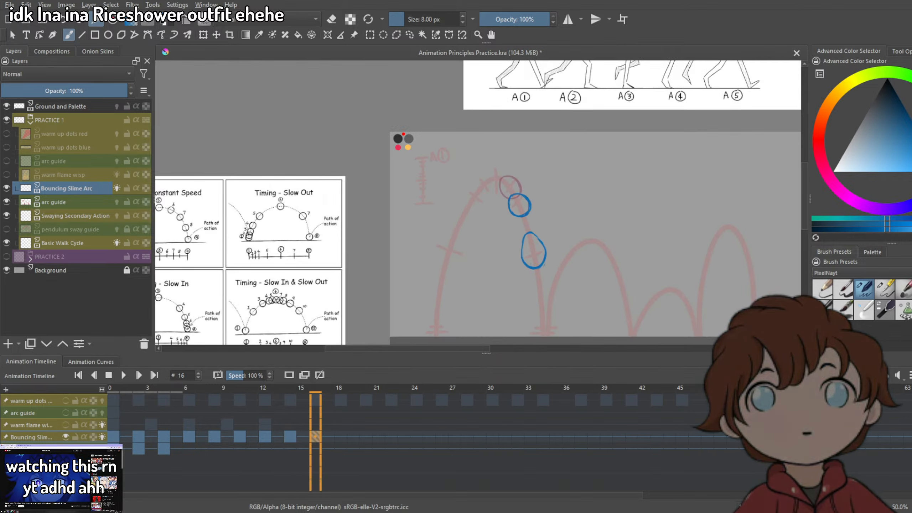
left_click(885, 289)
scroll(561, 205, "up", 3)
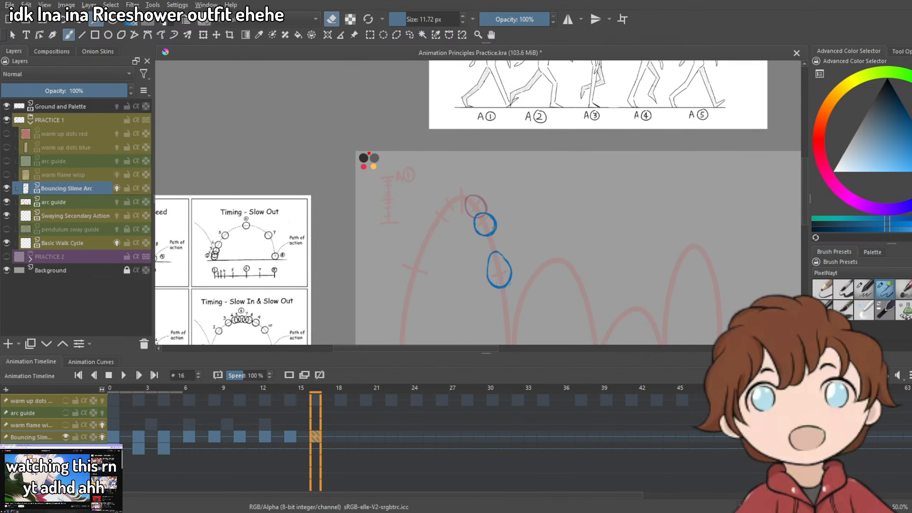
left_click_drag(483, 183, 520, 183)
mouse_move(453, 215)
left_mouse_down()
mouse_move(467, 226)
mouse_move(549, 198)
left_mouse_up()
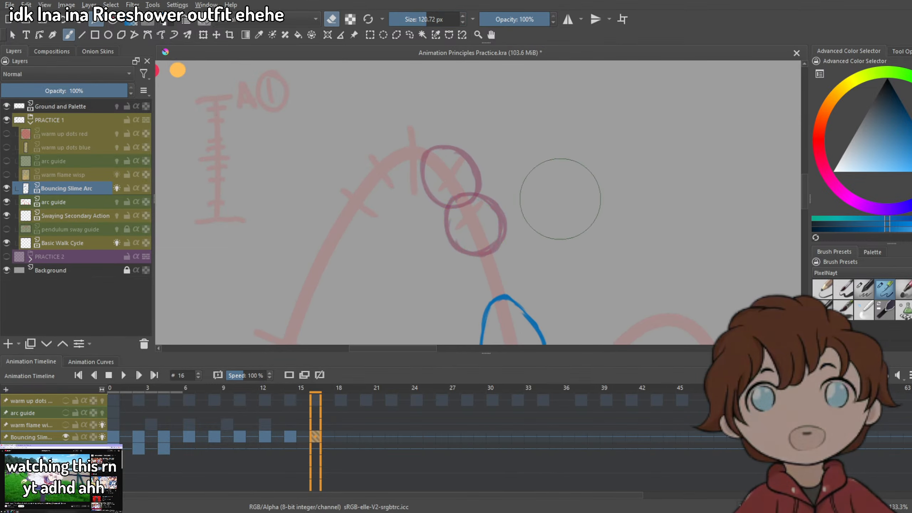
Transform the round slime on frame 14 to enlarge it slightly and reposition it over its arc tick.
left_click(291, 437)
scroll(502, 233, "down", 2)
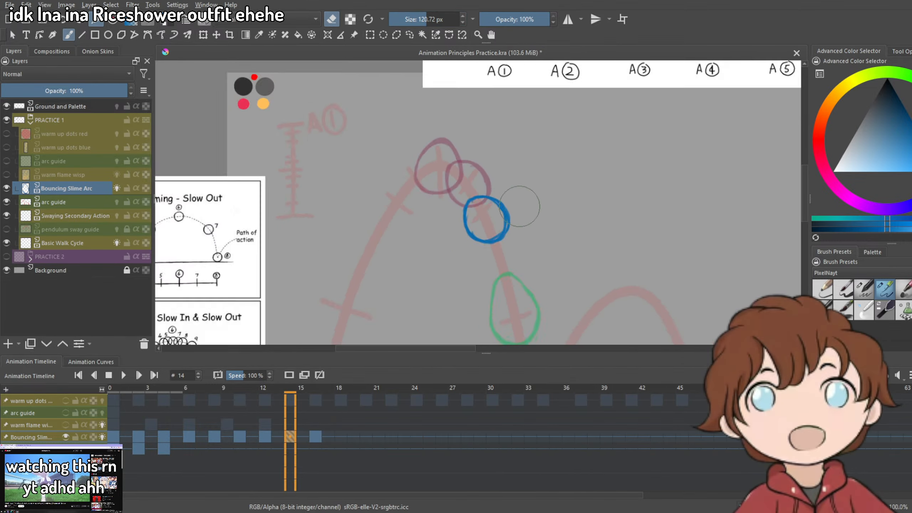
scroll(502, 232, "up", 2)
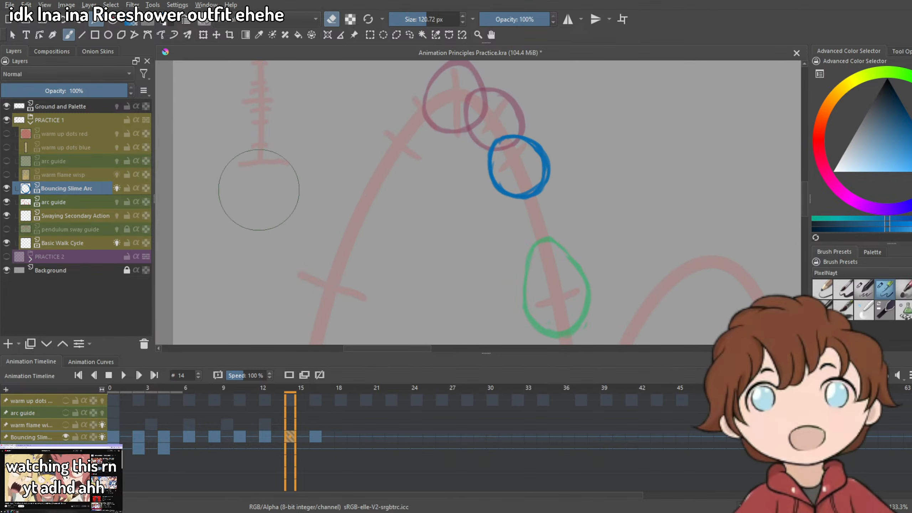
left_click(203, 35)
left_click_drag(517, 163, 464, 224)
left_click_drag(494, 259, 501, 267)
mouse_move(465, 244)
left_mouse_down()
mouse_move(464, 200)
mouse_move(445, 193)
mouse_move(466, 240)
left_mouse_up()
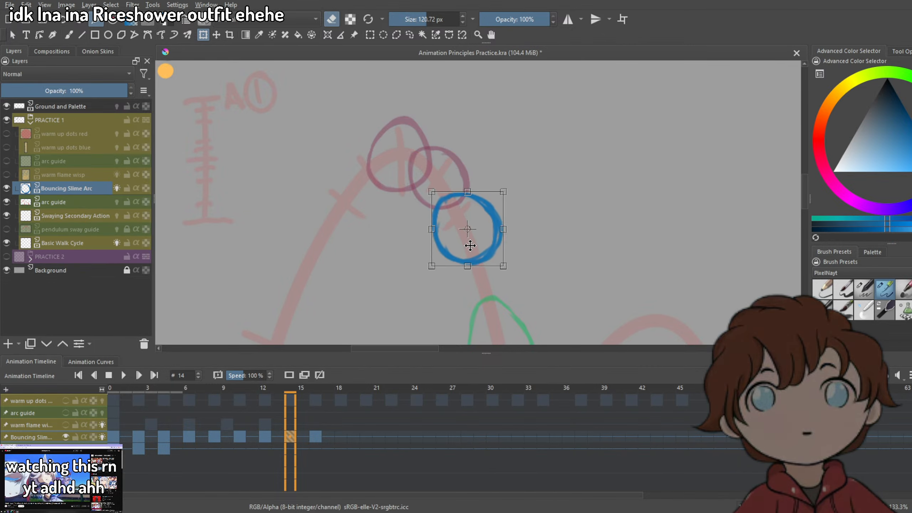
key("Return")
Thin the thick outline of the enlarged frame 14 slime from the inside with a 49.57 px eraser.
key("plus")
key("plus")
key("b")
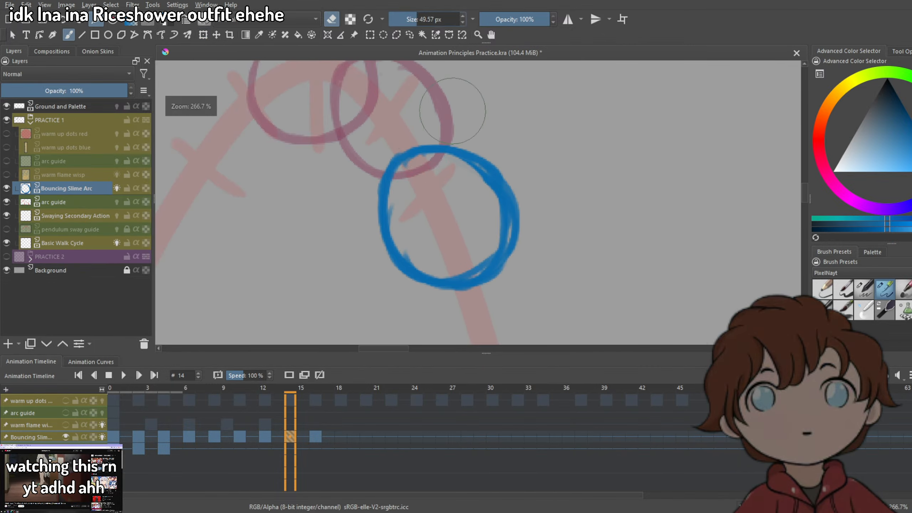
key("e")
key("e")
mouse_move(433, 188)
left_mouse_down()
mouse_move(454, 192)
mouse_move(470, 212)
mouse_move(441, 249)
mouse_move(427, 191)
mouse_move(424, 230)
left_mouse_up()
key("minus")
key("minus")
key("minus")
key("minus")
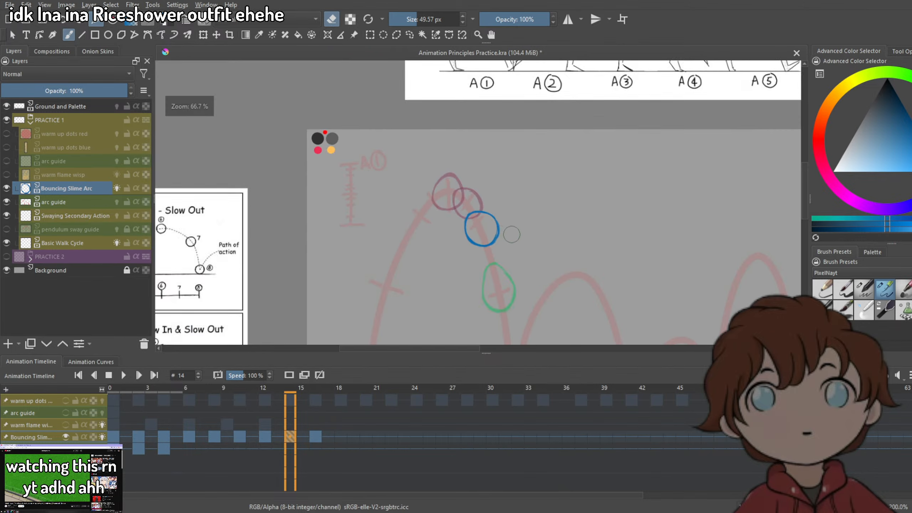
left_click_drag(538, 282, 498, 170)
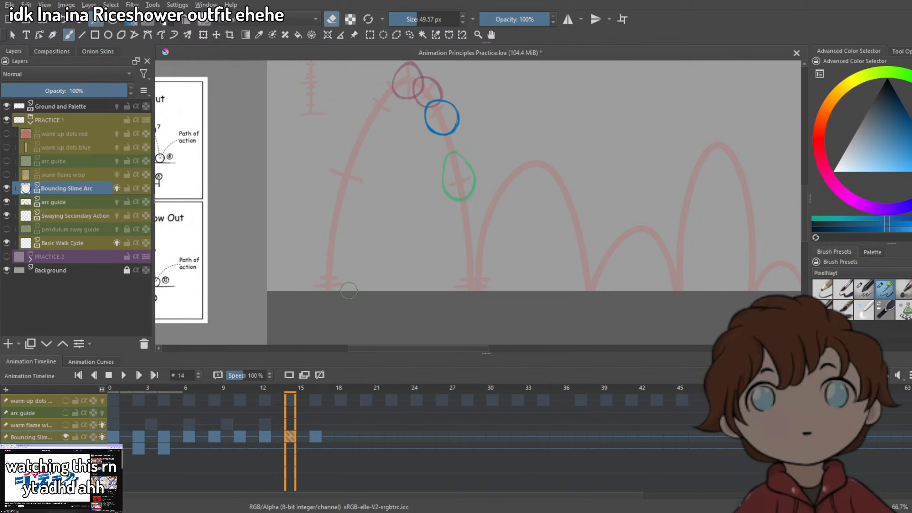
Add a blank keyframe at frame 18 and draw a squashed dome-shaped slime on the ground at the end of the first arc.
left_click(316, 437)
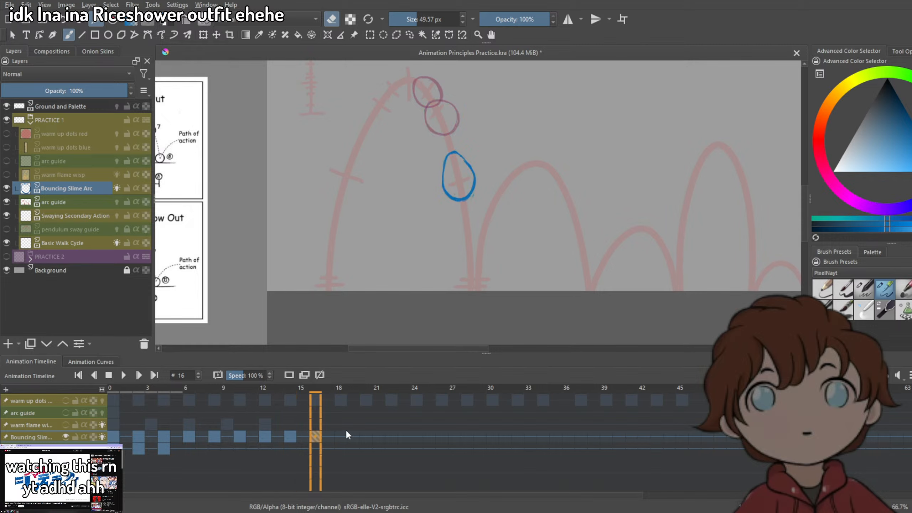
left_click(340, 436)
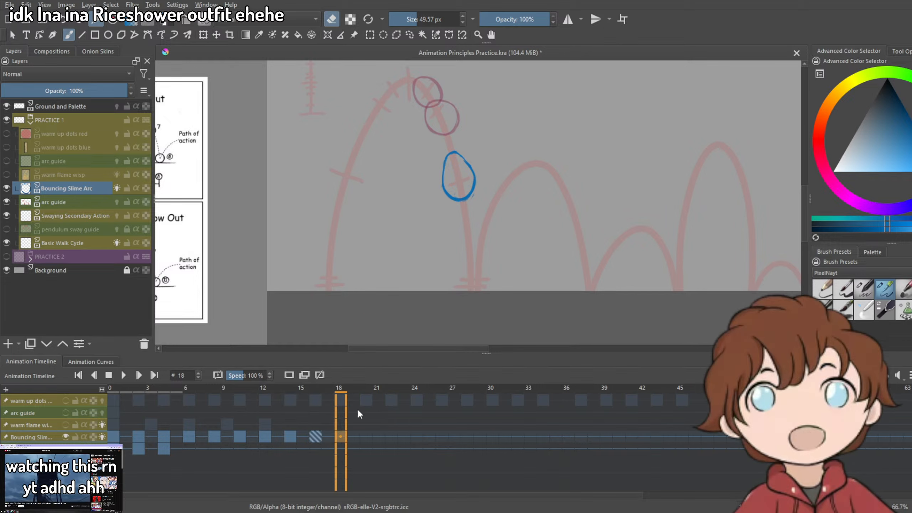
left_click(291, 375)
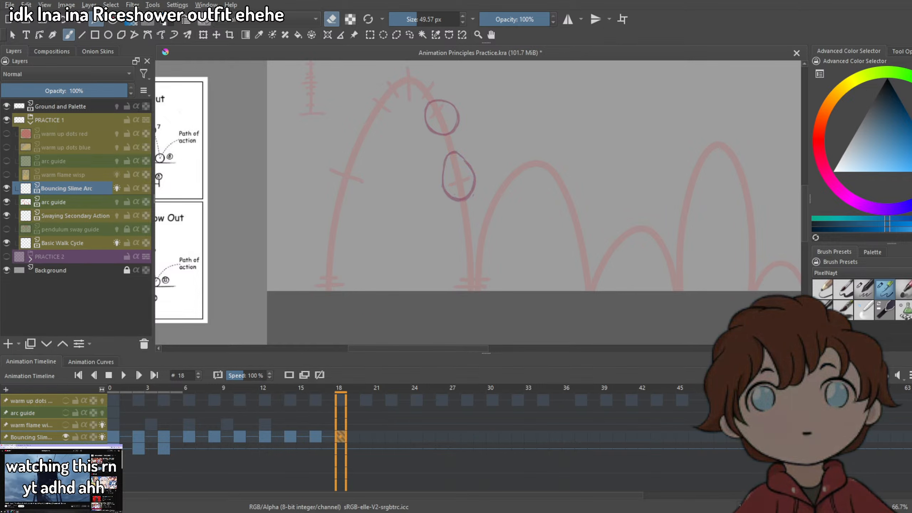
key("e")
scroll(476, 285, "up", 3)
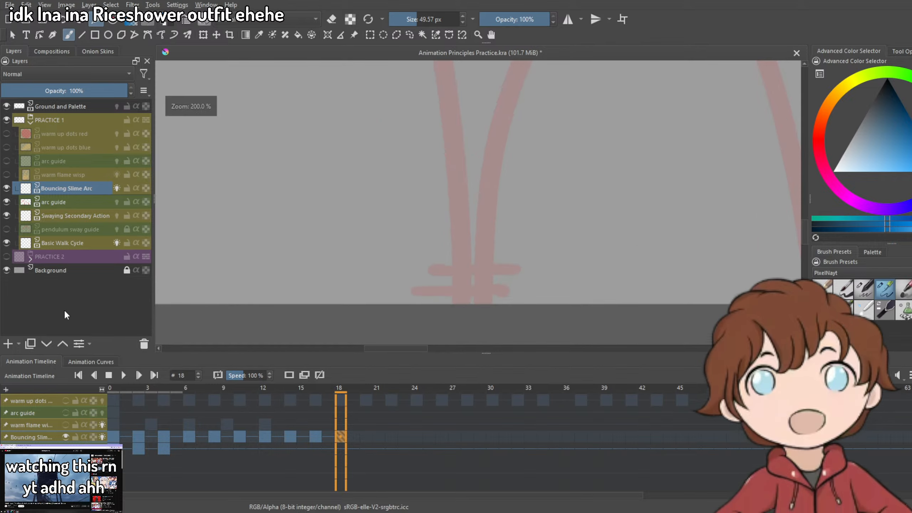
left_click(864, 289)
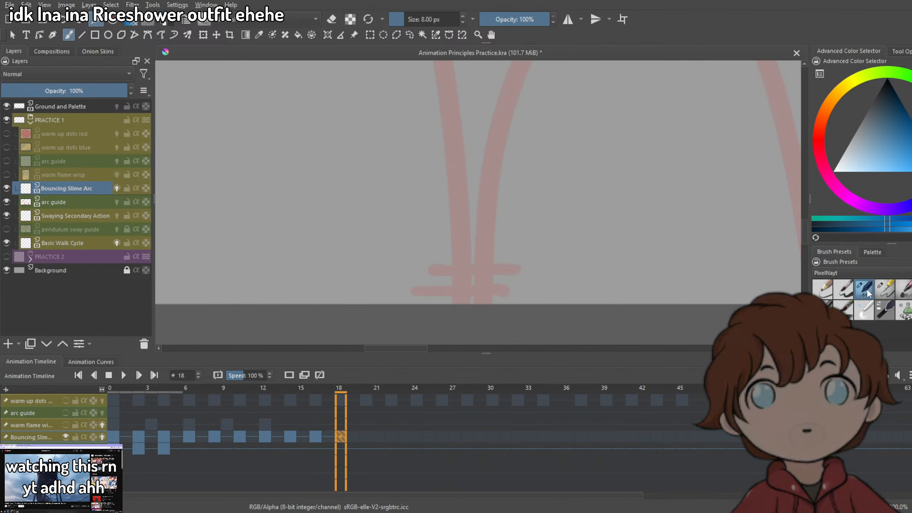
left_click_drag(395, 257, 474, 273)
key("ctrl+z")
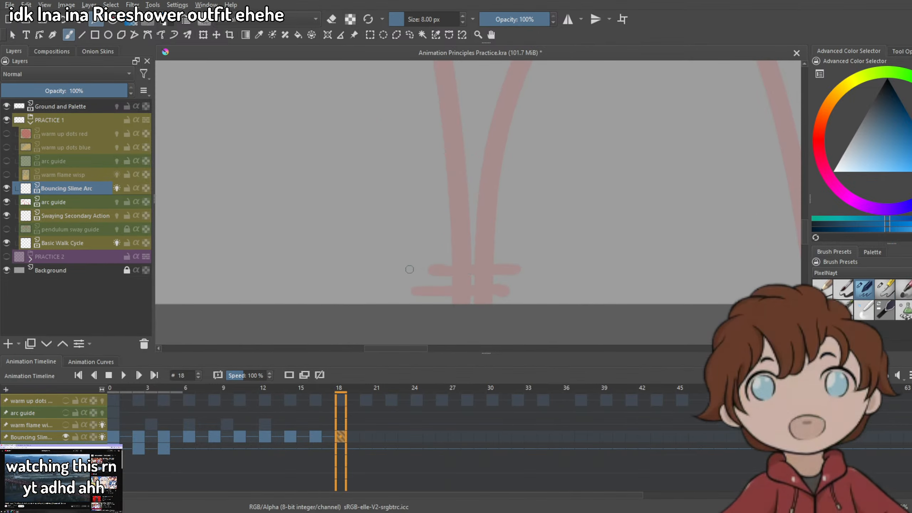
left_click_drag(388, 260, 453, 268)
key("ctrl+z")
mouse_move(477, 232)
left_mouse_down()
mouse_move(394, 276)
mouse_move(392, 300)
mouse_move(495, 302)
left_mouse_up()
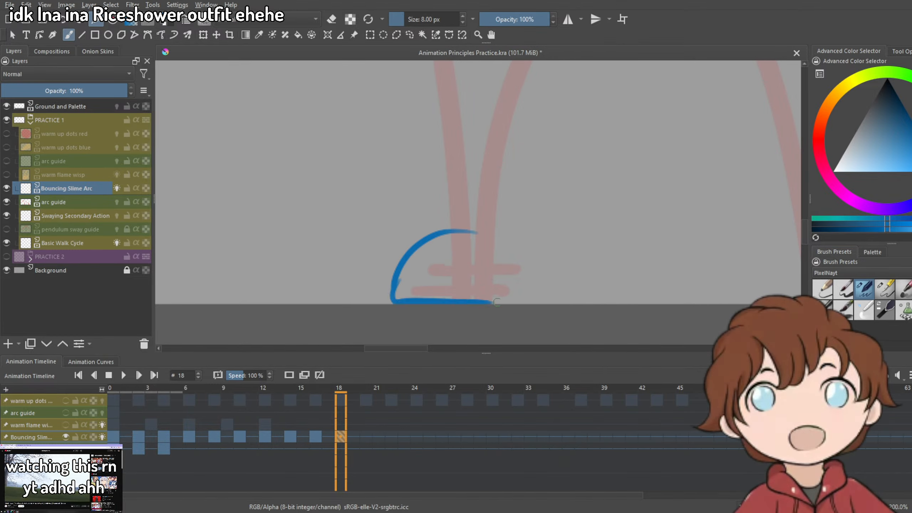
mouse_move(408, 268)
left_mouse_down()
mouse_move(490, 263)
mouse_move(516, 293)
mouse_move(475, 297)
mouse_move(516, 266)
mouse_move(519, 284)
mouse_move(390, 293)
left_mouse_up()
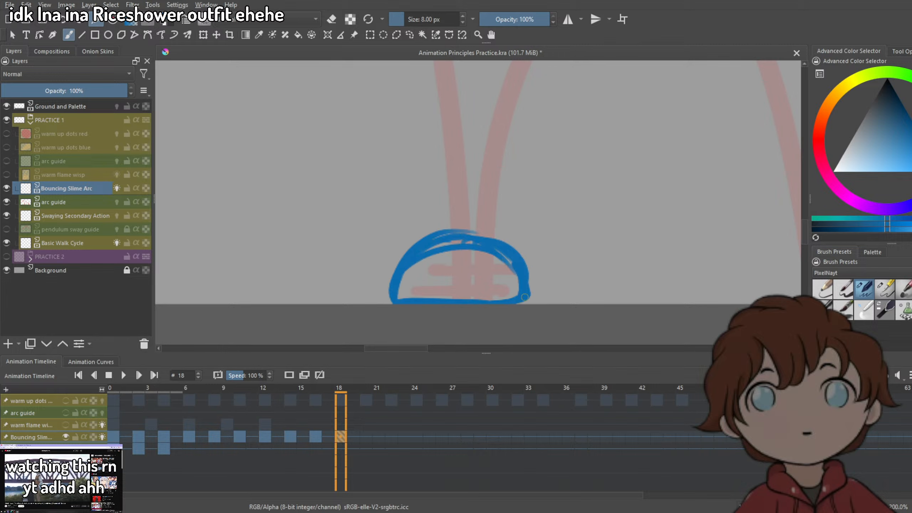
Clean up the frame 18 dome by erasing its rough inner and outer strokes and reinforcing its curved outline.
key("e")
left_click_drag(413, 251, 503, 256)
left_click_drag(404, 267, 506, 253)
mouse_move(399, 284)
left_mouse_down()
mouse_move(439, 258)
mouse_move(435, 236)
mouse_move(534, 282)
left_mouse_up()
key("e")
left_click_drag(506, 241, 531, 277)
mouse_move(461, 225)
left_mouse_down()
mouse_move(533, 264)
mouse_move(501, 241)
mouse_move(443, 243)
mouse_move(463, 252)
mouse_move(397, 295)
left_mouse_up()
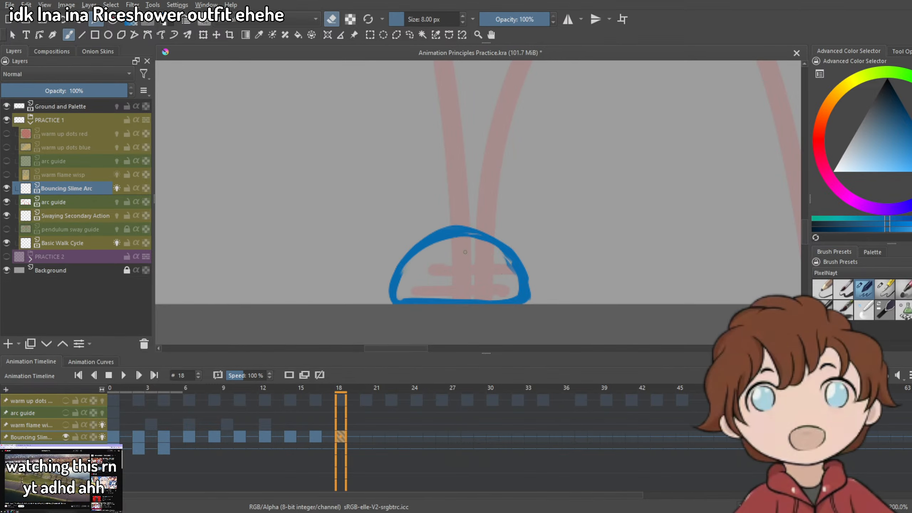
key("e")
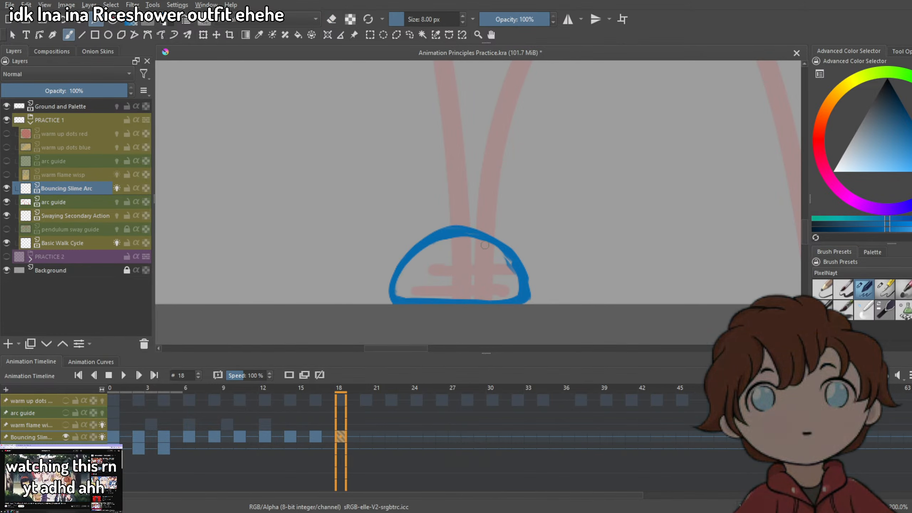
key("e")
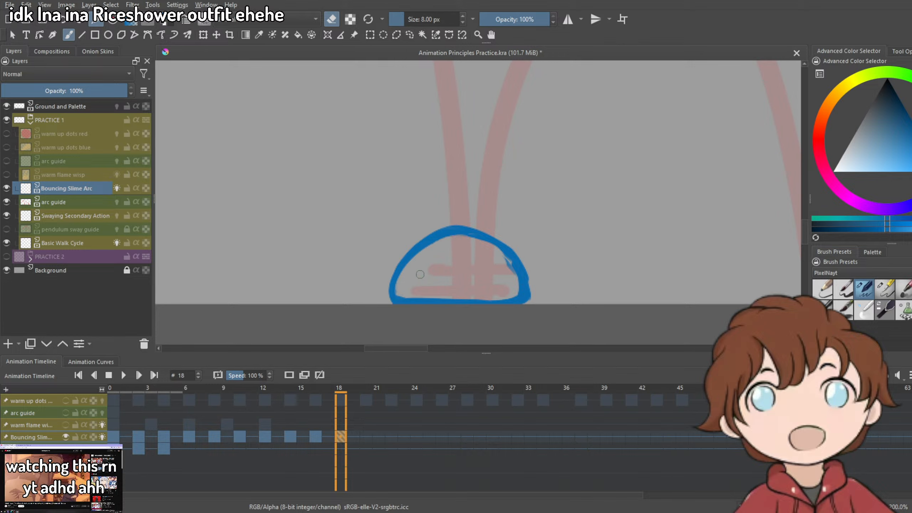
Erase the stray stroke inside the frame 18 dome's right side and reinforce that edge with an 8 px brush.
mouse_move(505, 260)
left_mouse_down()
mouse_move(511, 268)
mouse_move(499, 252)
left_mouse_up()
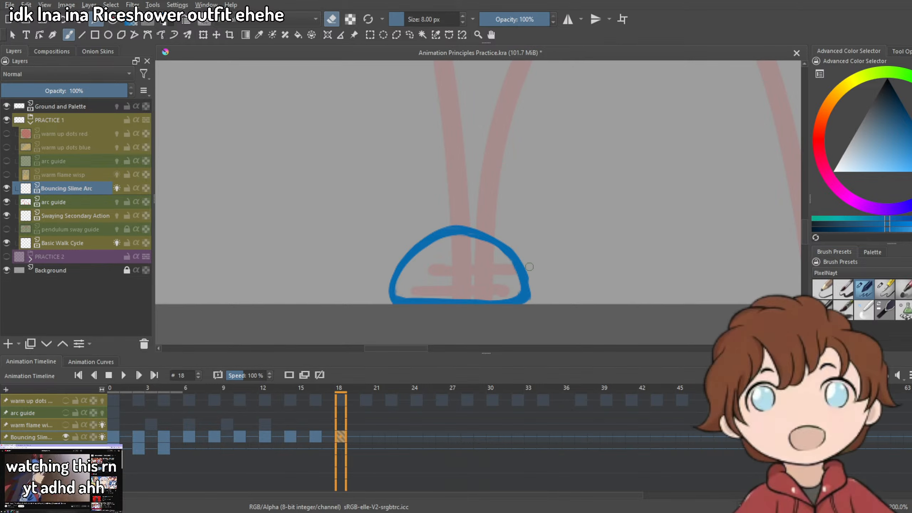
key("e")
left_click_drag(530, 267, 524, 298)
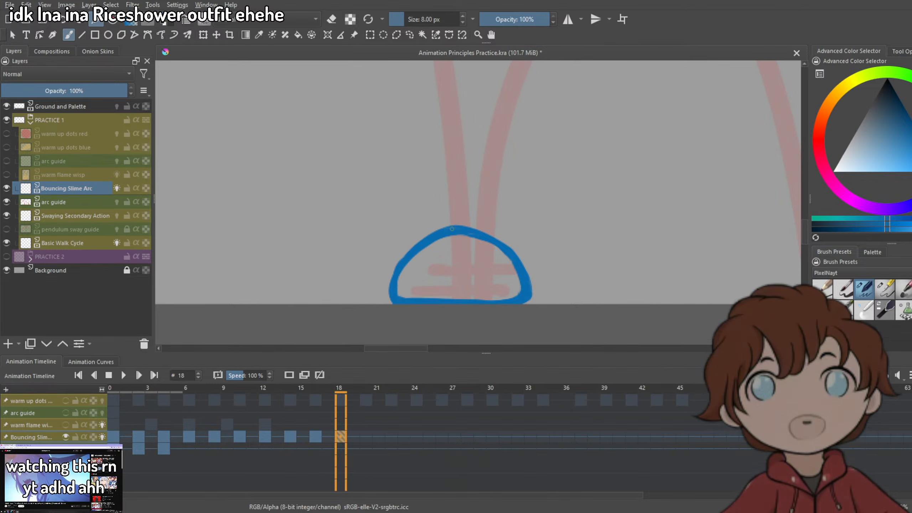
scroll(404, 304, "down", 5)
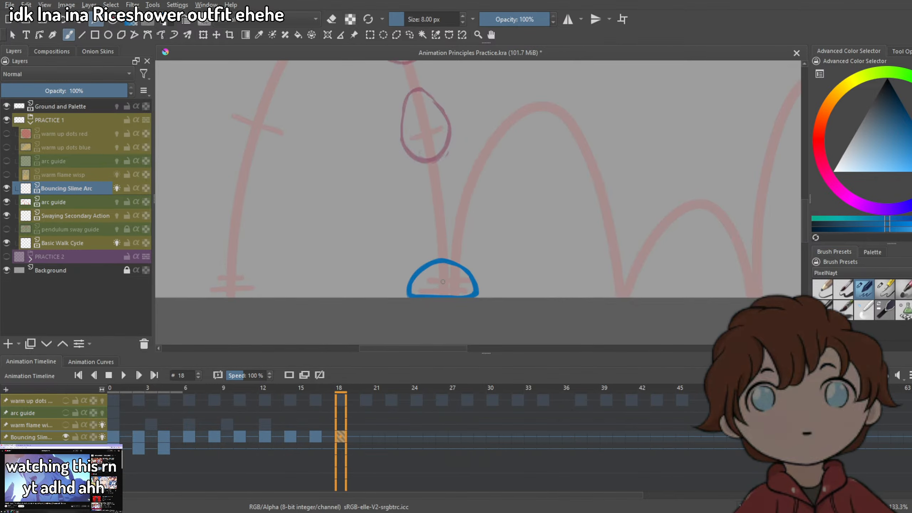
scroll(457, 295, "up", 3)
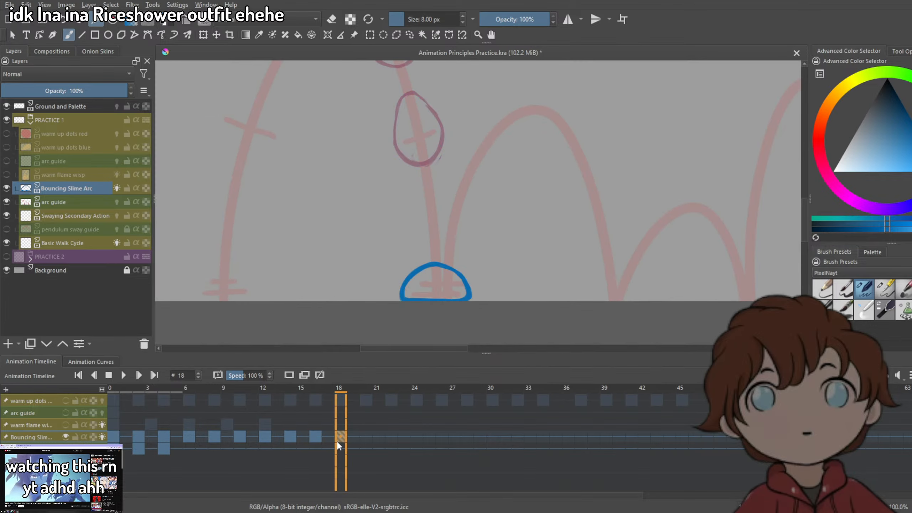
Add a blank keyframe at frame 20 and draw a wide, flattened slime with a dipped top on the ground at the first arc's end.
left_click(366, 436)
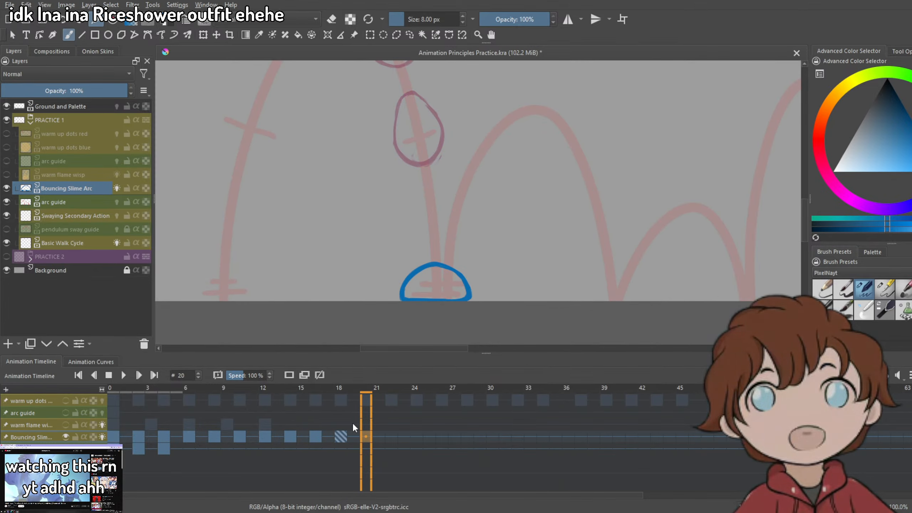
scroll(435, 284, "up", 2)
mouse_move(364, 277)
left_mouse_down()
mouse_move(415, 294)
mouse_move(472, 286)
mouse_move(504, 318)
mouse_move(371, 319)
left_mouse_up()
mouse_move(381, 284)
left_mouse_down()
mouse_move(341, 294)
mouse_move(330, 310)
left_mouse_up()
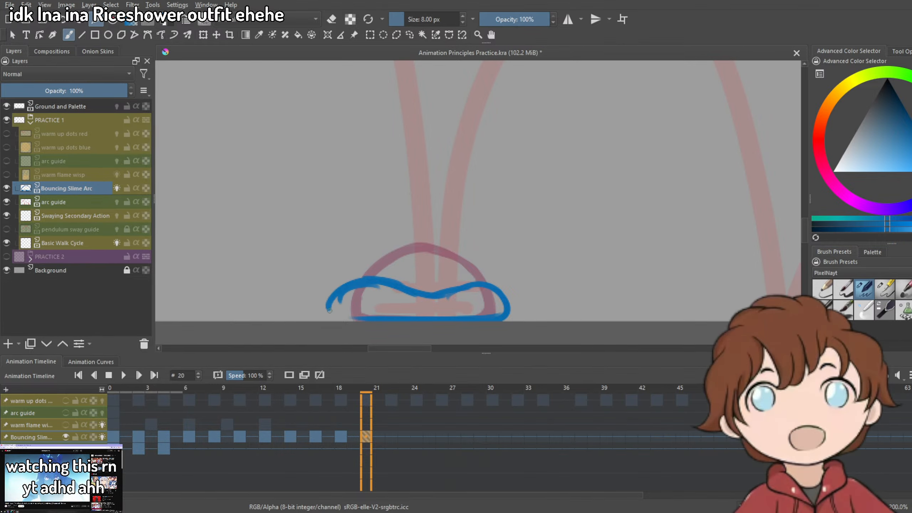
mouse_move(359, 282)
left_mouse_down()
mouse_move(328, 309)
mouse_move(353, 287)
mouse_move(358, 309)
mouse_move(380, 319)
mouse_move(361, 319)
left_mouse_up()
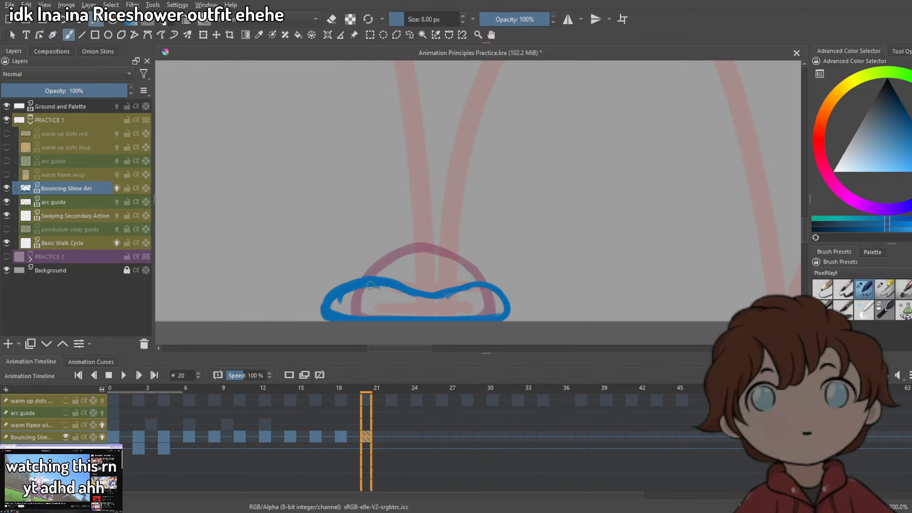
Clean up the flattened frame 20 slime by erasing the rough inner edges of its outline, undoing the last erasure.
key("e")
mouse_move(341, 312)
left_mouse_down()
mouse_move(341, 297)
mouse_move(410, 295)
left_mouse_up()
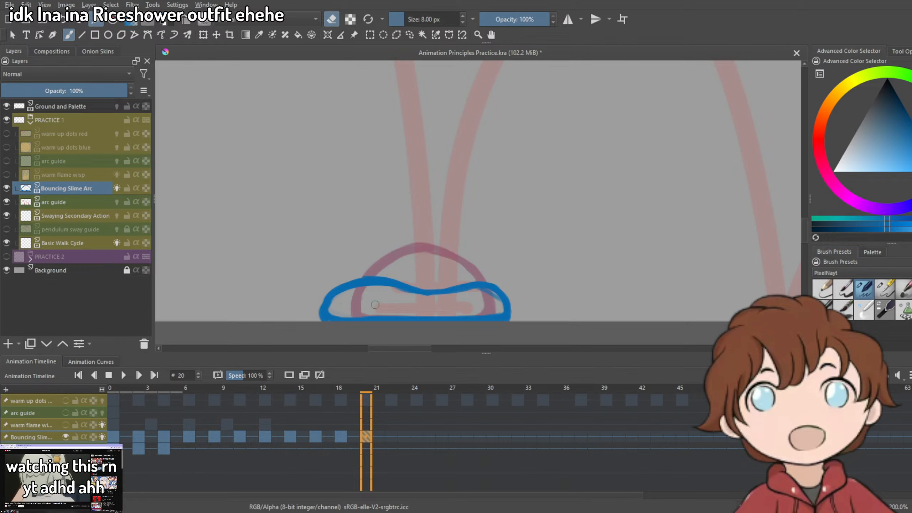
scroll(413, 305, "down", 5)
scroll(423, 307, "up", 5)
left_click_drag(412, 307, 567, 236)
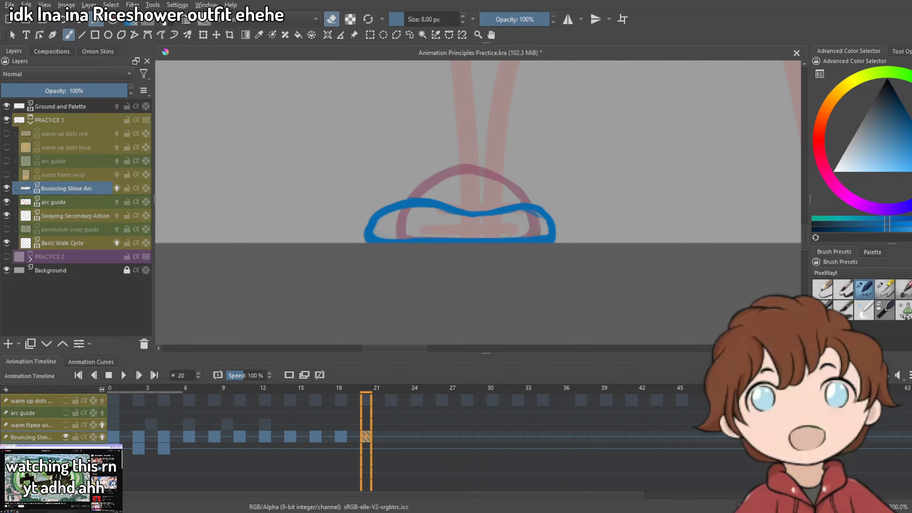
scroll(520, 216, "down", 5)
scroll(571, 229, "up", 5)
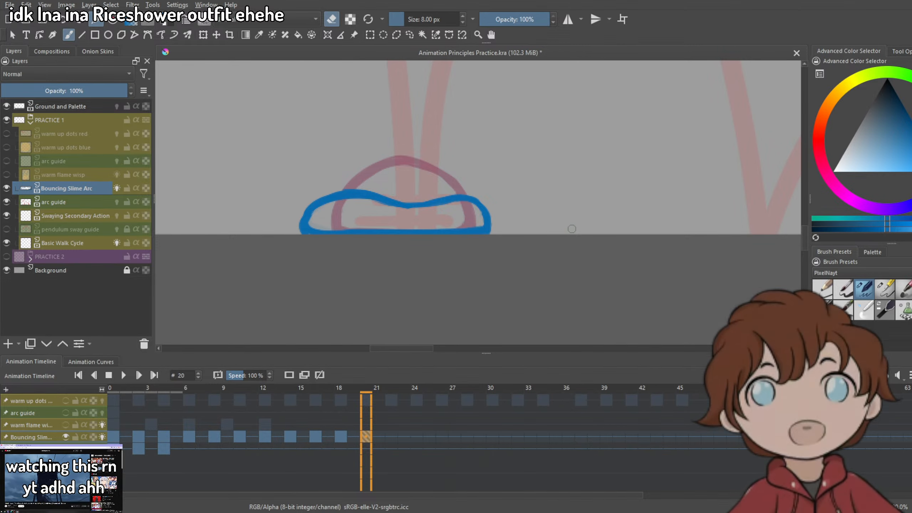
scroll(572, 229, "down", 2)
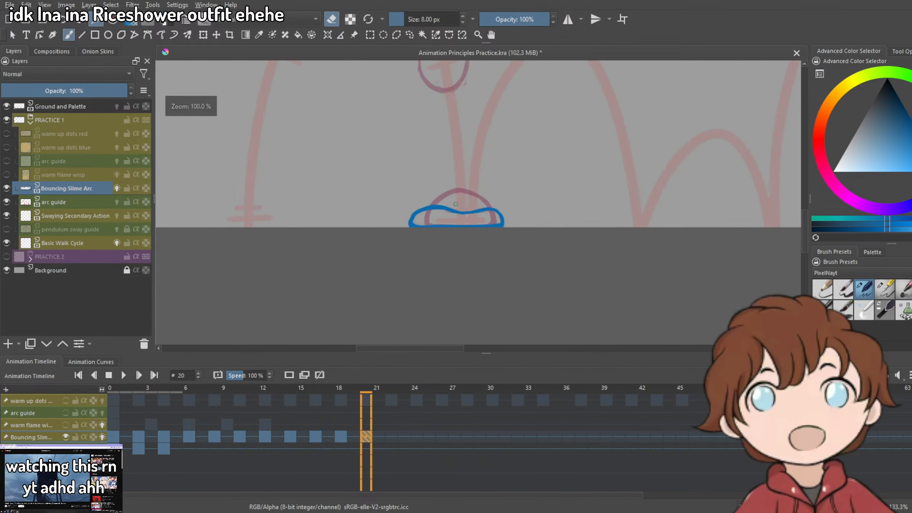
scroll(503, 229, "up", 2)
scroll(498, 229, "down", 2)
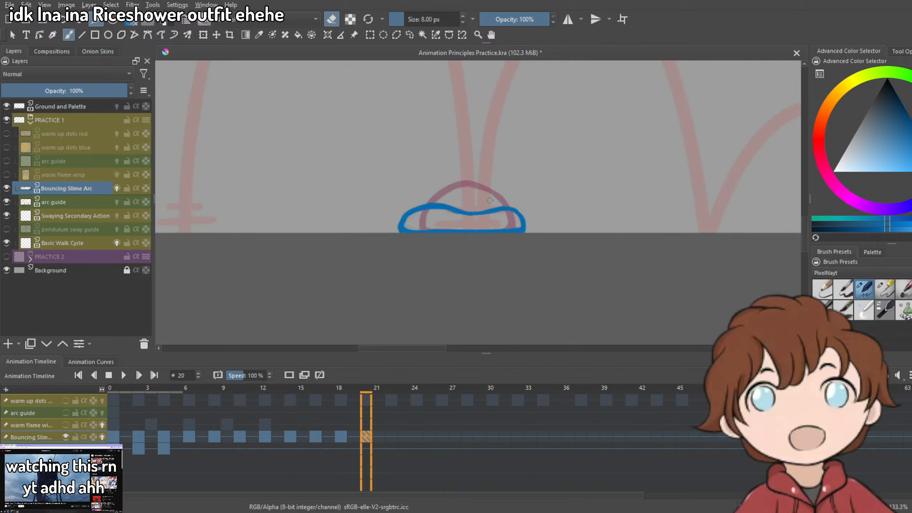
scroll(520, 233, "up", 3)
key("ctrl+z")
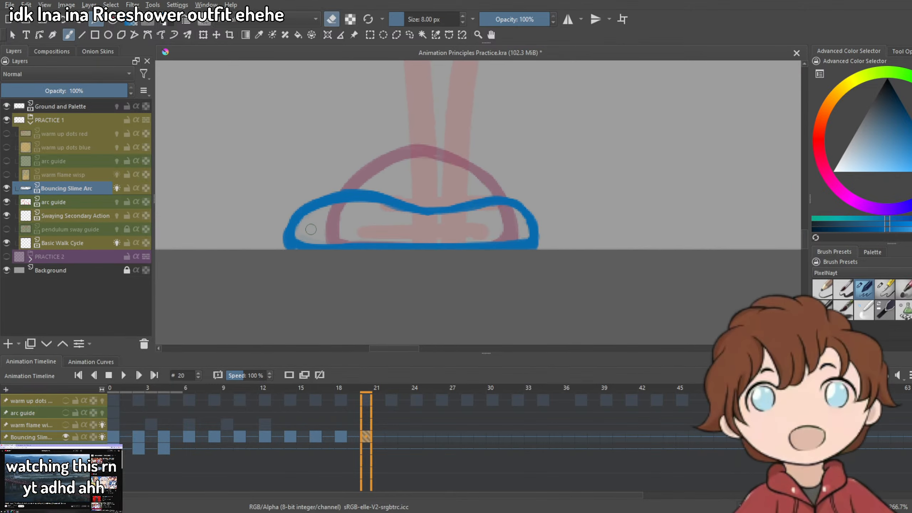
Check the frame 20 slime against the neighbouring poses on the arc and save the animation file.
scroll(301, 223, "down", 6)
scroll(429, 232, "up", 3)
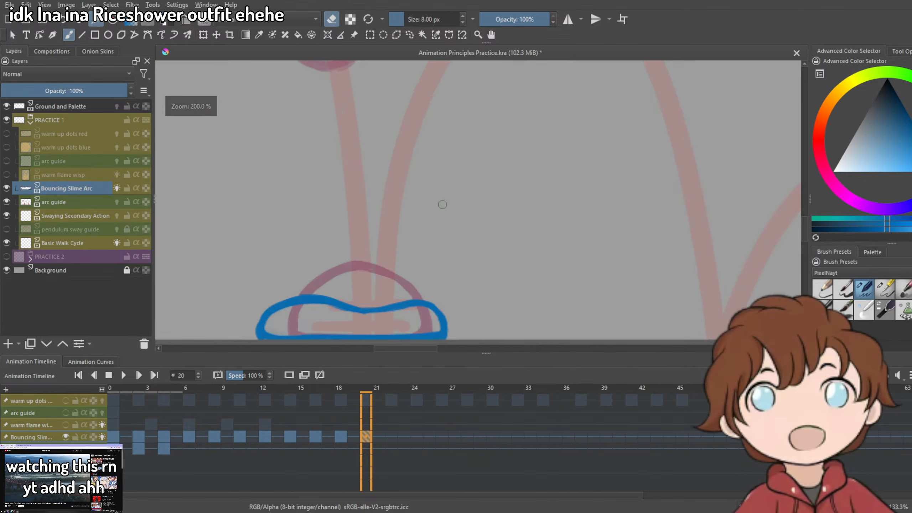
scroll(449, 233, "up", 2)
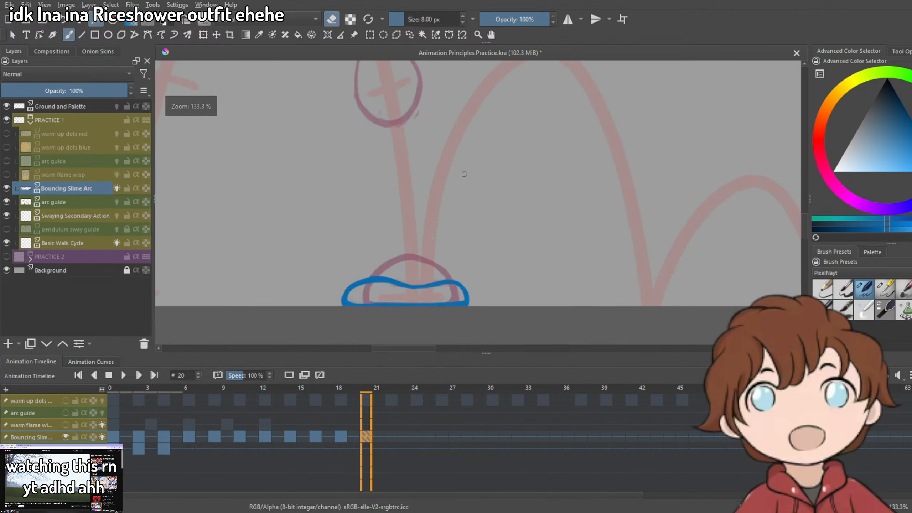
scroll(473, 234, "down", 2)
left_click_drag(480, 269, 507, 221)
key("ctrl+s")
scroll(487, 173, "down", 3)
scroll(487, 174, "up", 4)
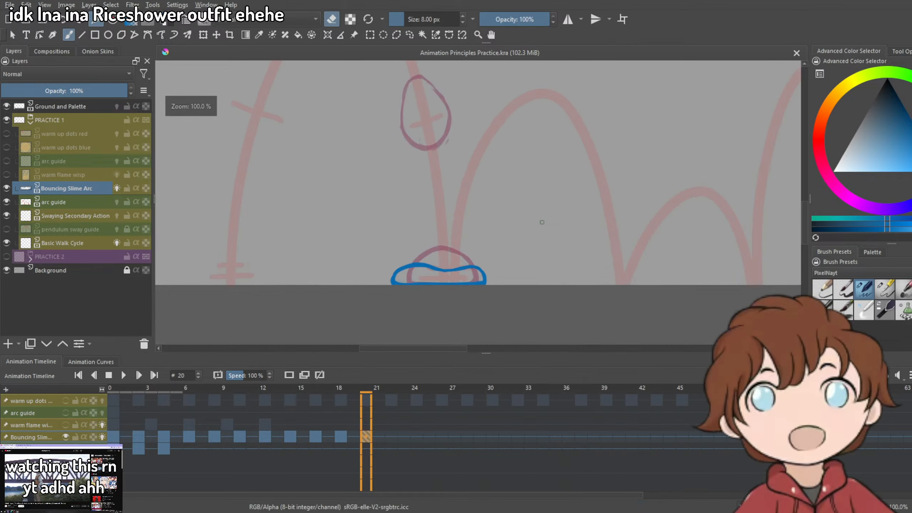
Add a blank keyframe at frame 22 on the Bouncing Slime Arc layer.
left_click(386, 436)
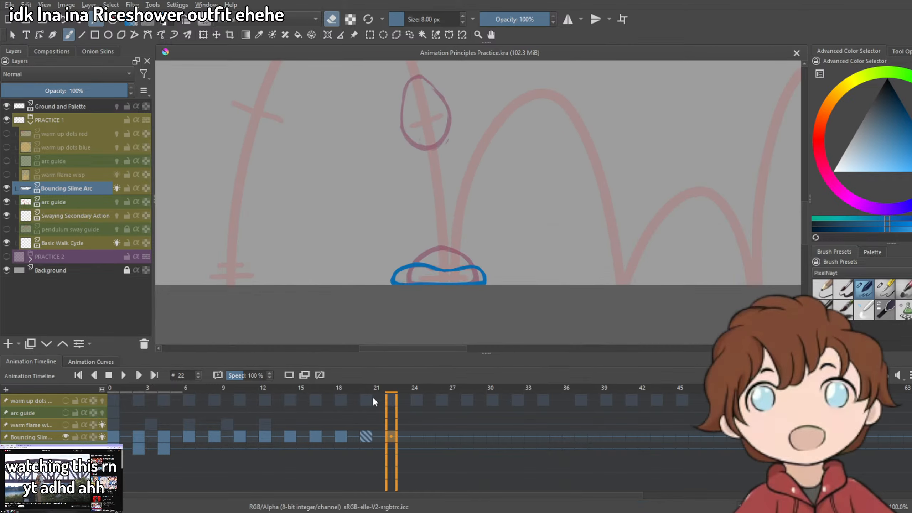
left_click(305, 375)
left_click_drag(446, 230, 422, 262)
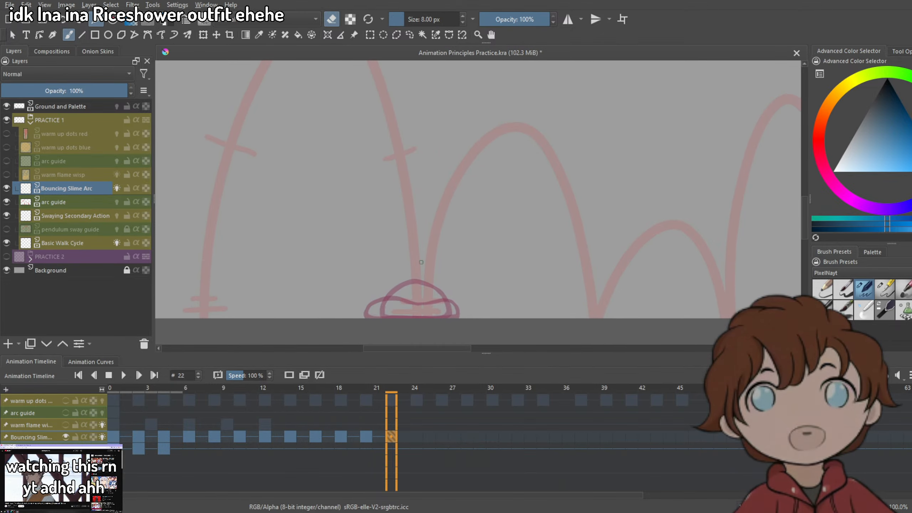
Examine the arc guide layer's early keyframes between frames 0 and 6 alongside the slime poses, with the guide shown and hidden.
key("Page_Down")
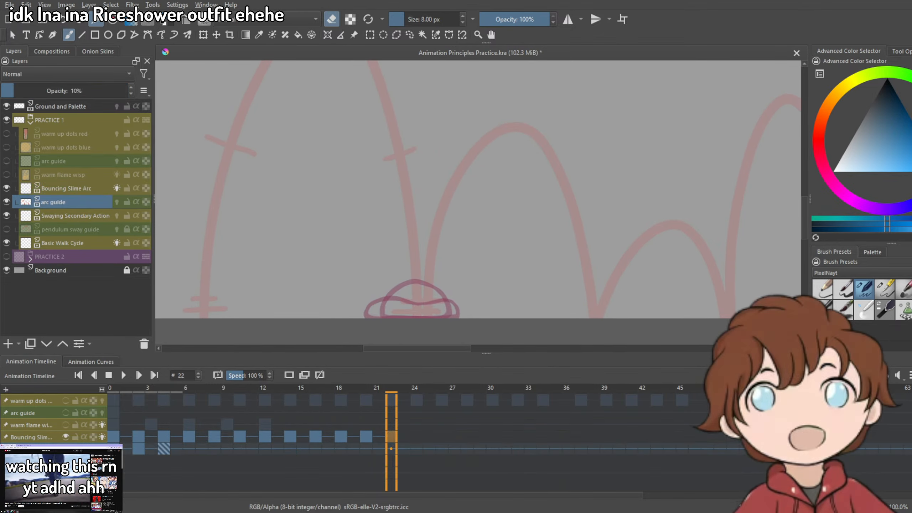
left_click(116, 447)
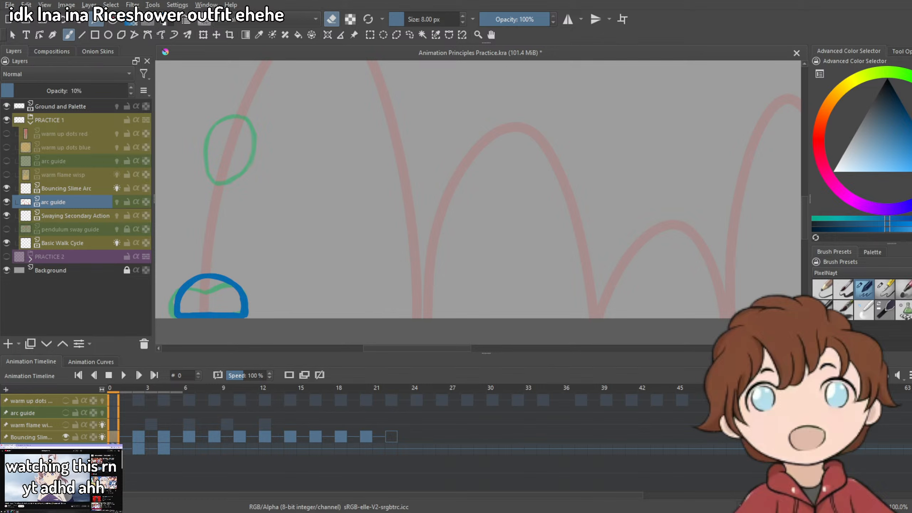
left_click(151, 449)
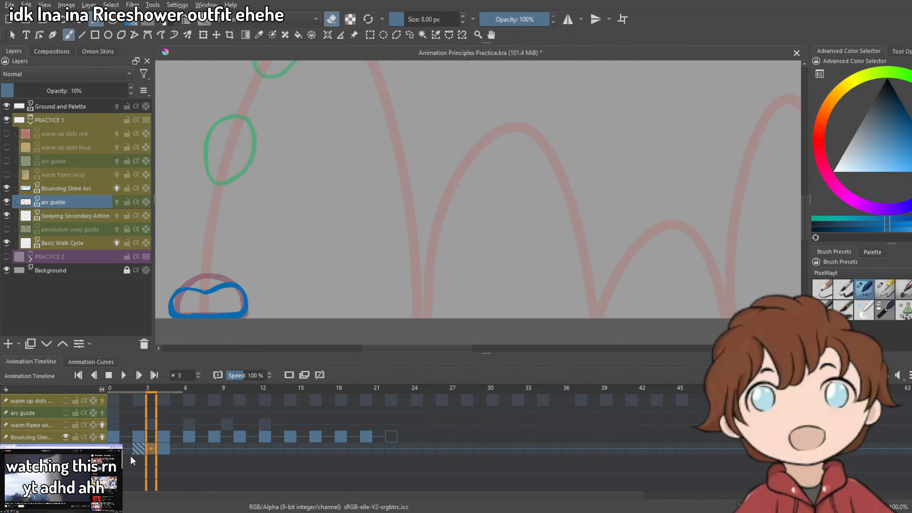
left_click(136, 457)
left_click(6, 202)
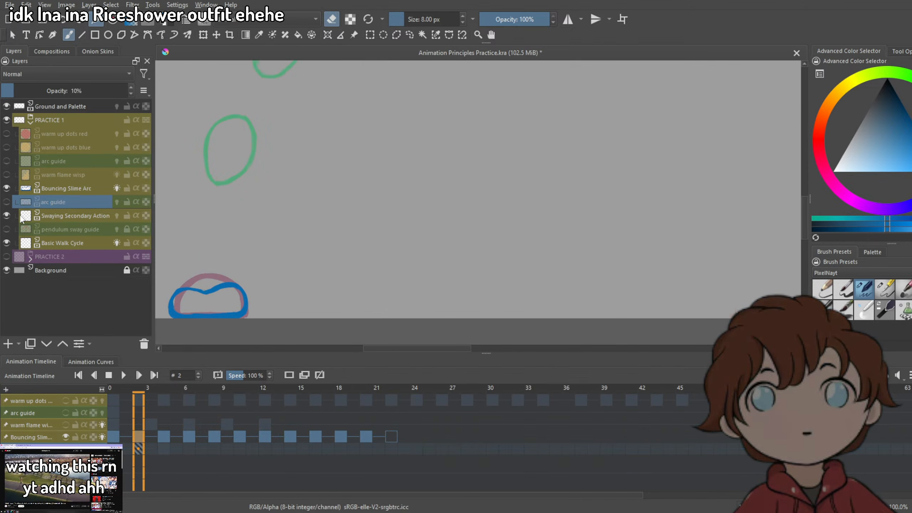
left_click_drag(339, 277, 434, 241)
left_click(115, 446)
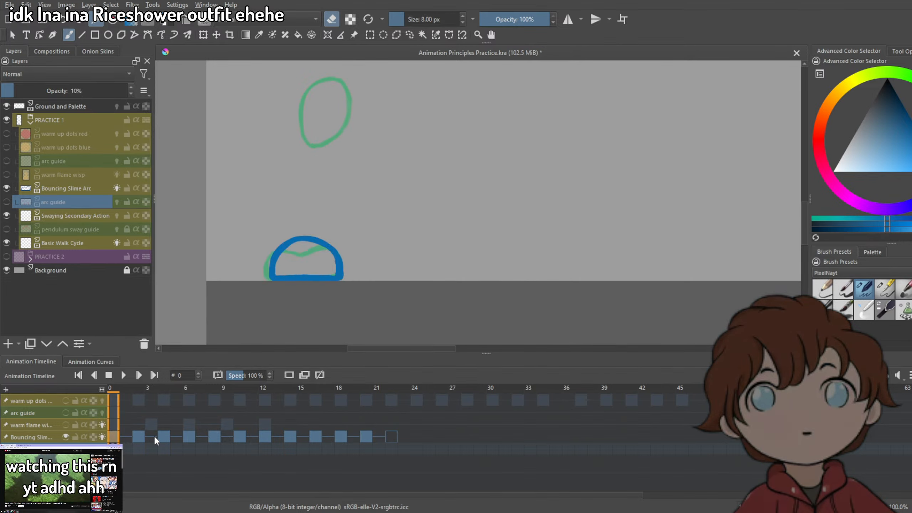
left_click(189, 436)
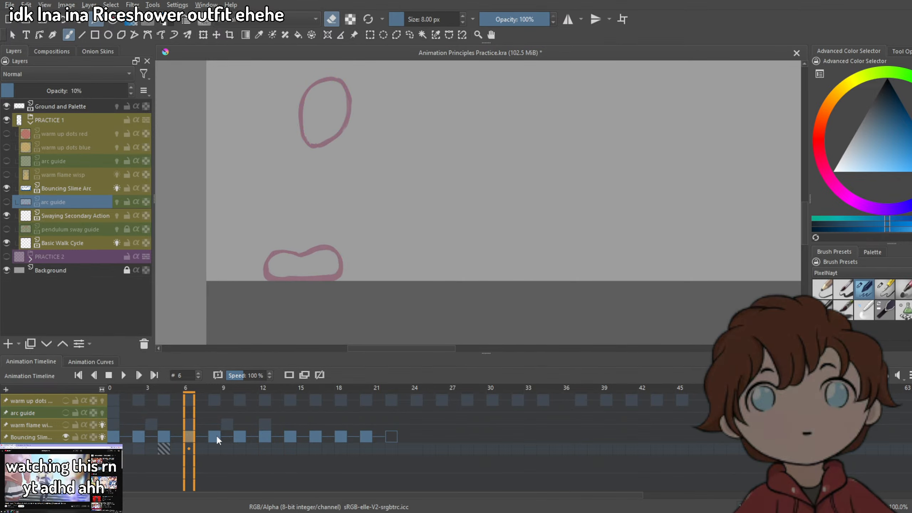
Hide the Bouncing Slime Arc layer, show the arc guide, and inspect the guide's keyframes at frames 2 and 4.
left_click(65, 437)
left_click(65, 449)
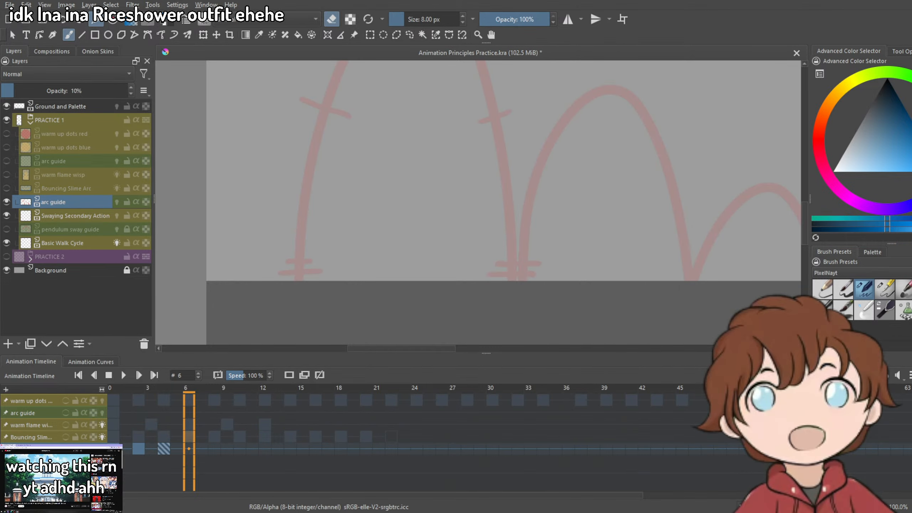
left_click(139, 447)
left_click(166, 447)
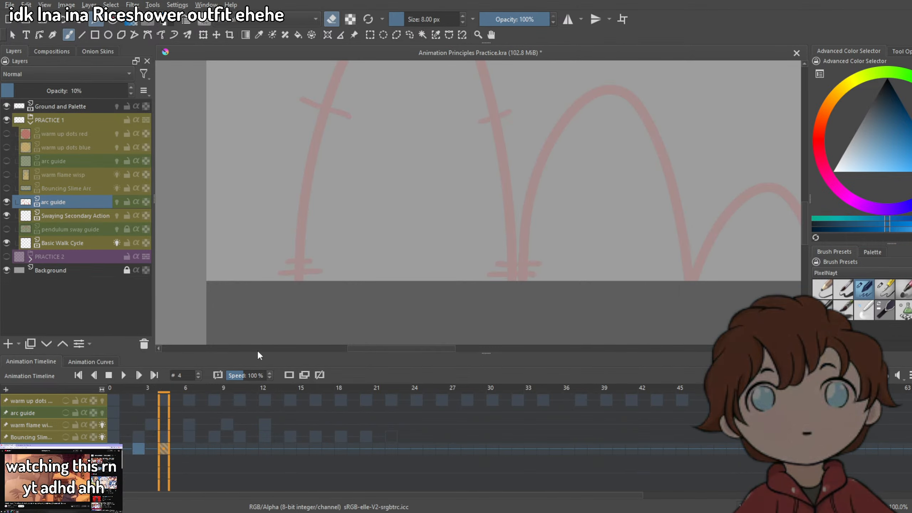
scroll(492, 241, "down", 3)
scroll(493, 241, "up", 1)
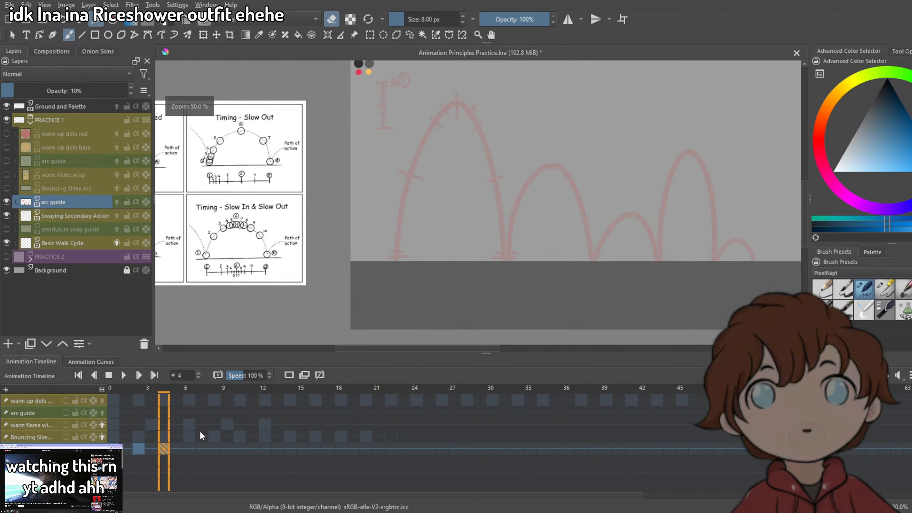
Copy the arc guide keyframe with timing ticks from frame 4 and paste it at frame 0.
right_click(161, 454)
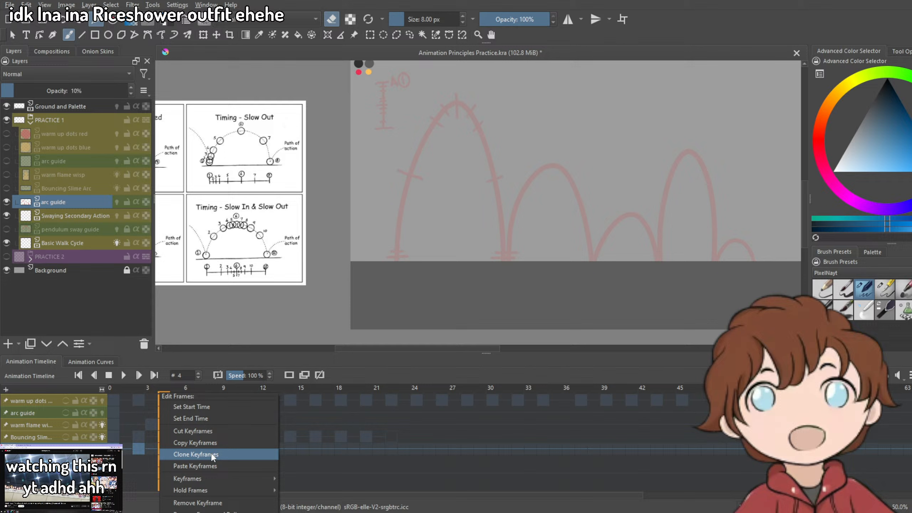
left_click(193, 445)
left_click(113, 449)
right_click(110, 448)
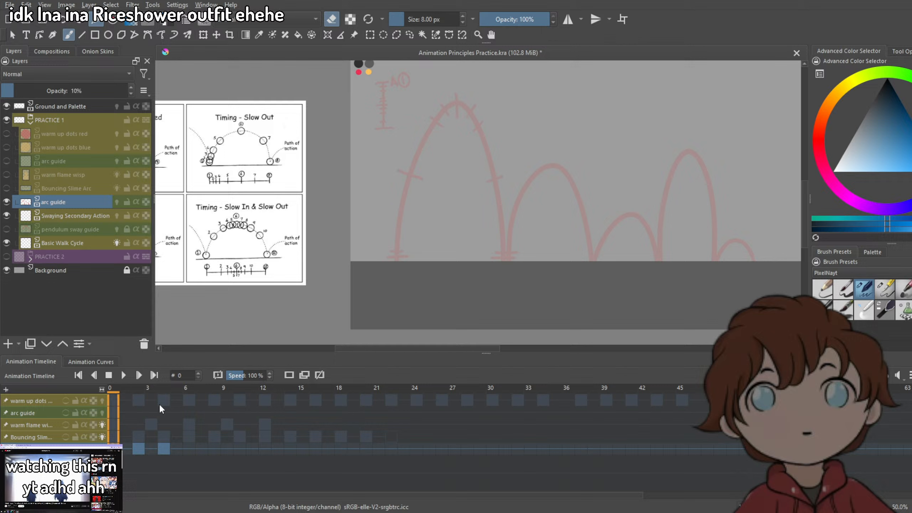
Remove the redundant arc guide keyframes at frames 2 and 4.
left_click(138, 448)
left_click(163, 450, "shift")
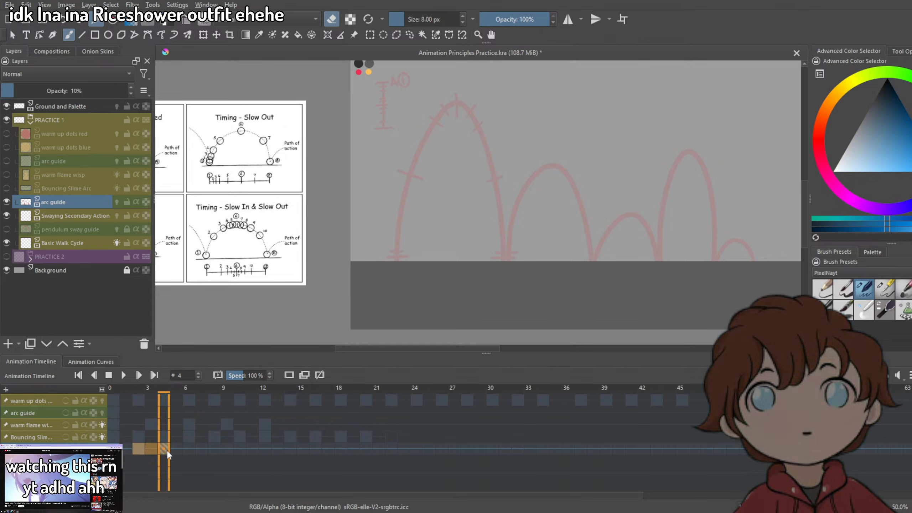
right_click(161, 450)
left_click(202, 408)
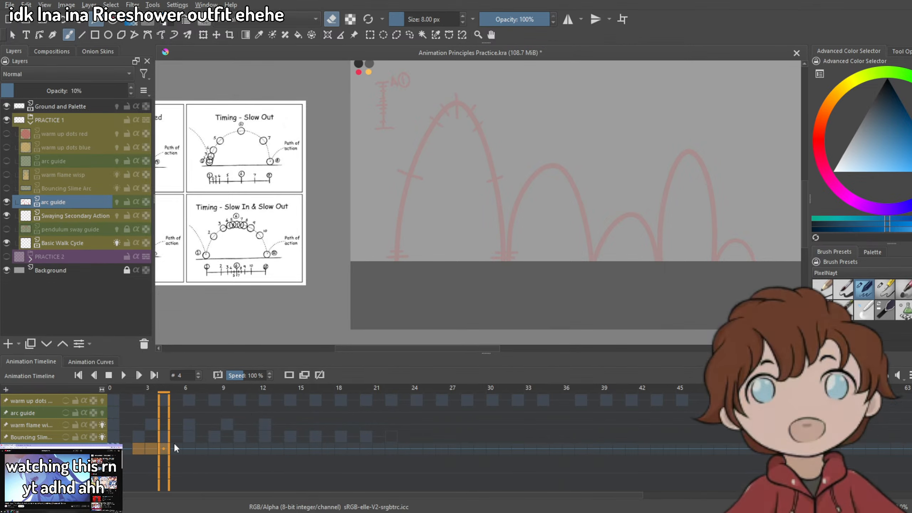
On the arc guide at frame 0, draw red timing ticks at the second arc's peak and around the third arc's peak.
left_click(114, 449)
left_click_drag(463, 207, 359, 256)
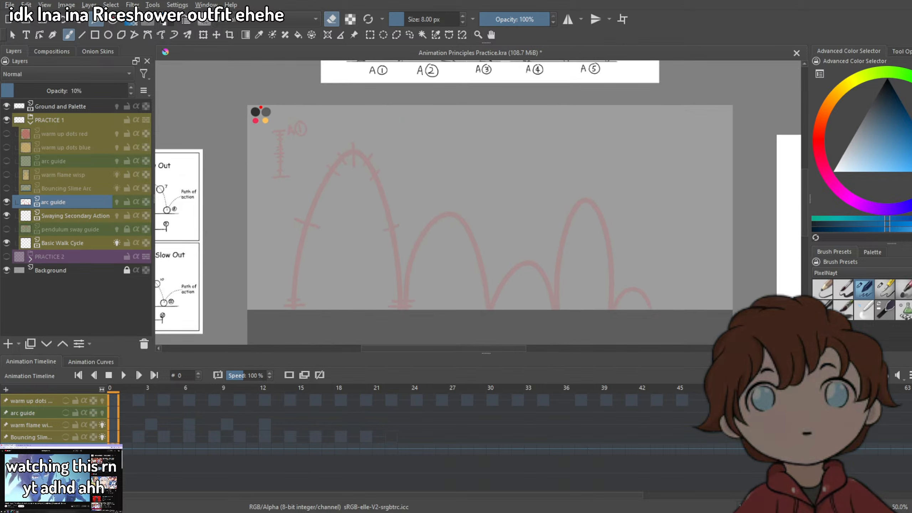
left_click(818, 140)
key("e")
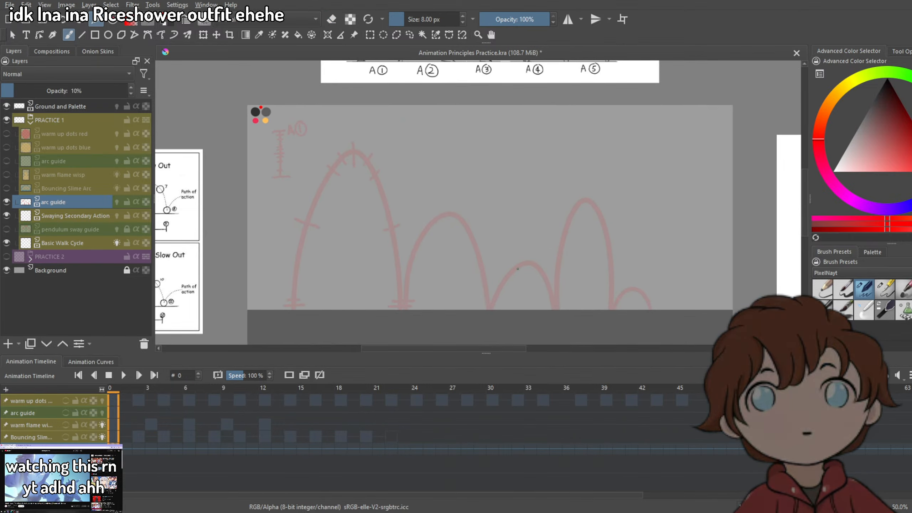
scroll(415, 310, "up", 3)
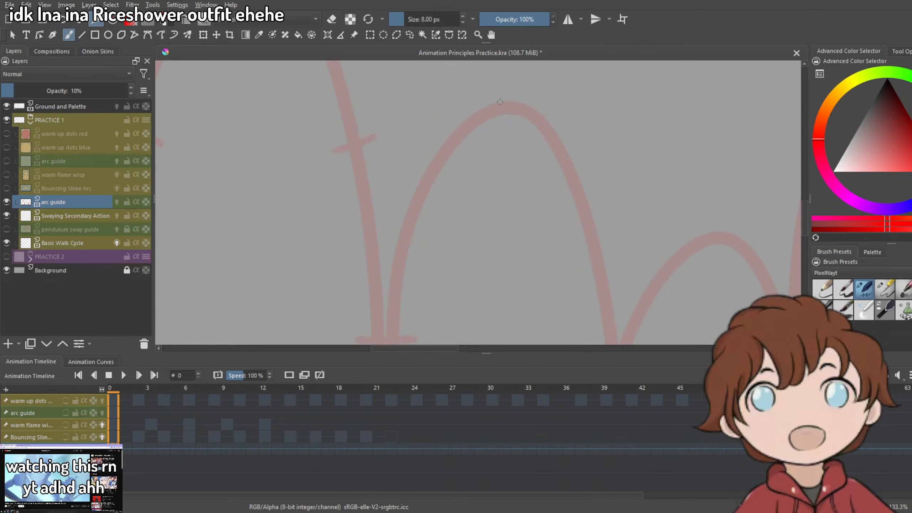
mouse_move(501, 83)
left_mouse_down()
mouse_move(503, 135)
mouse_move(283, 289)
mouse_move(402, 176)
mouse_move(385, 277)
left_mouse_up()
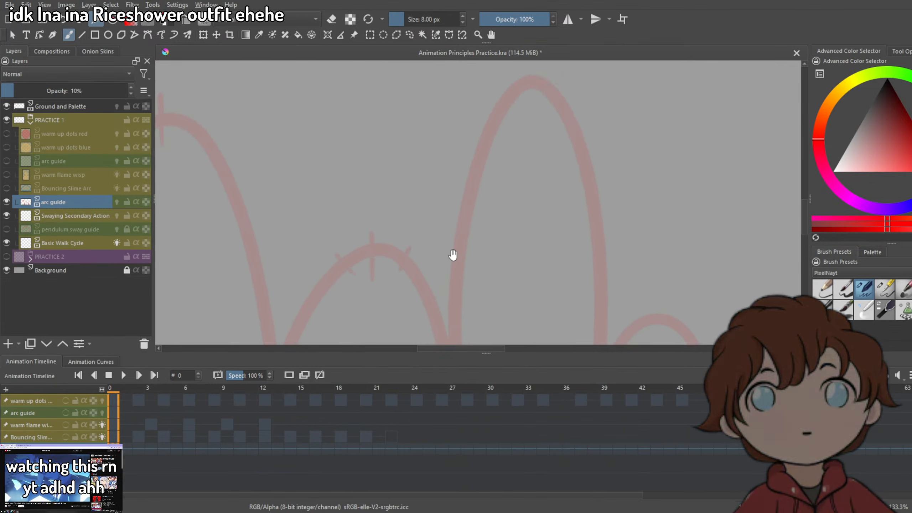
Add ground-contact ticks at both ends of the third arc and timing ticks beside the second arc's peak.
mouse_move(472, 214)
left_mouse_down()
mouse_move(452, 190)
mouse_move(442, 151)
left_mouse_up()
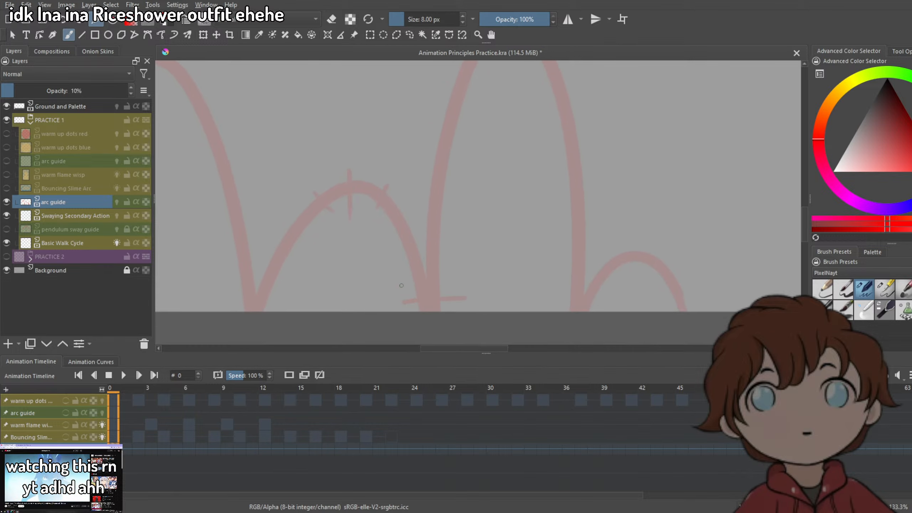
left_click_drag(365, 297, 492, 245)
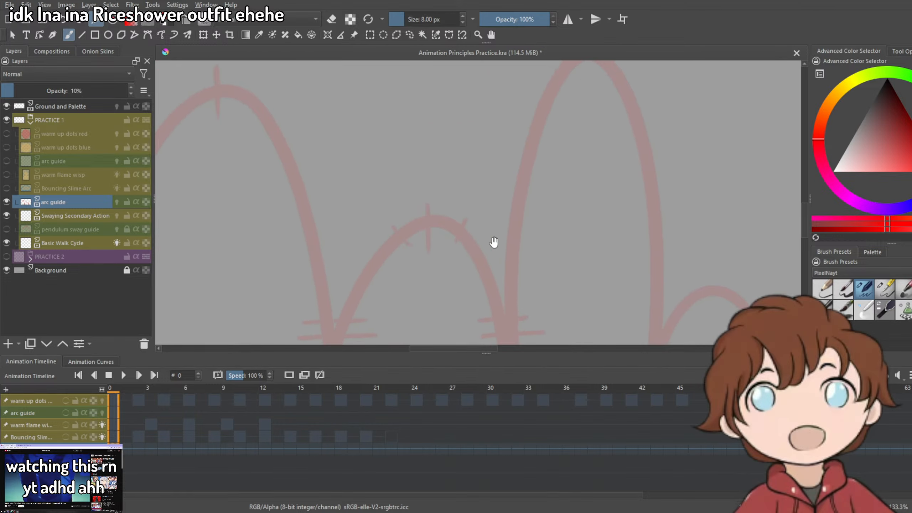
left_click_drag(347, 86, 366, 153)
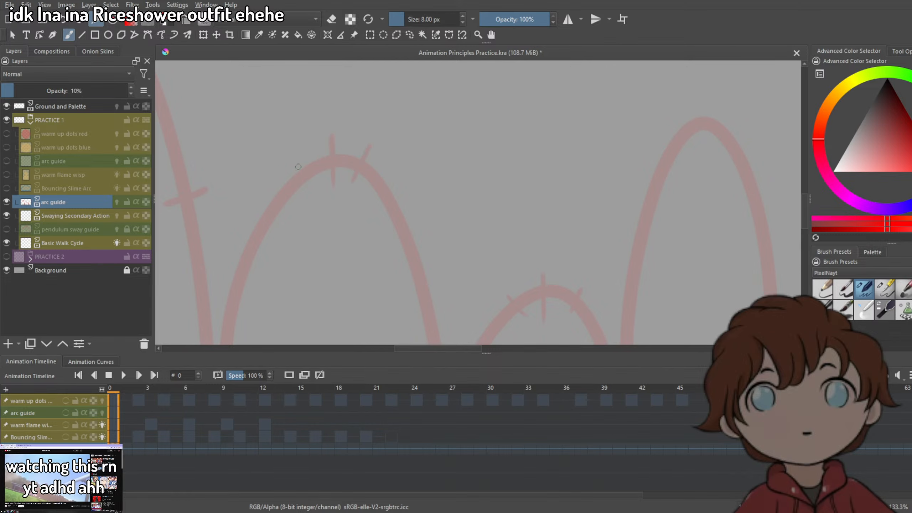
Draw timing ticks around the fourth arc's peak, across its descending side and at its landing point.
left_click_drag(461, 263, 385, 195)
scroll(535, 191, "down", 3)
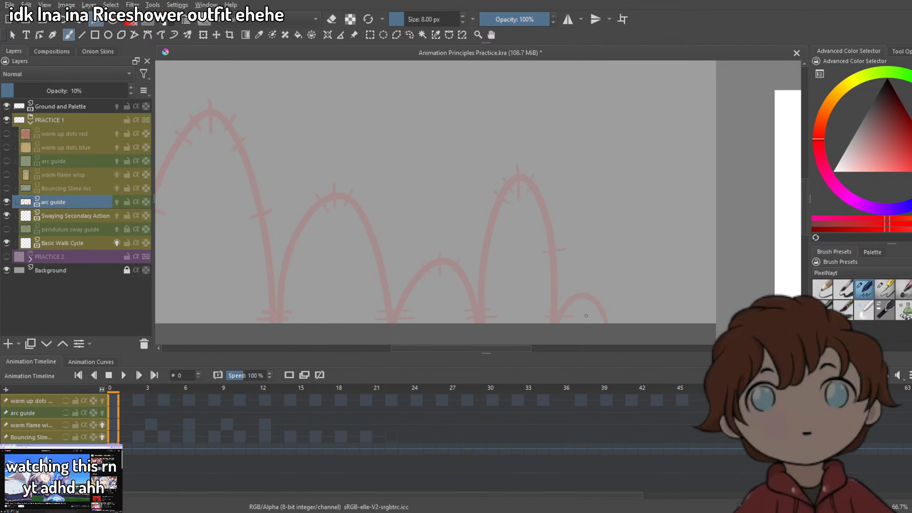
mouse_move(541, 330)
left_mouse_down()
mouse_move(599, 273)
mouse_move(645, 299)
left_mouse_up()
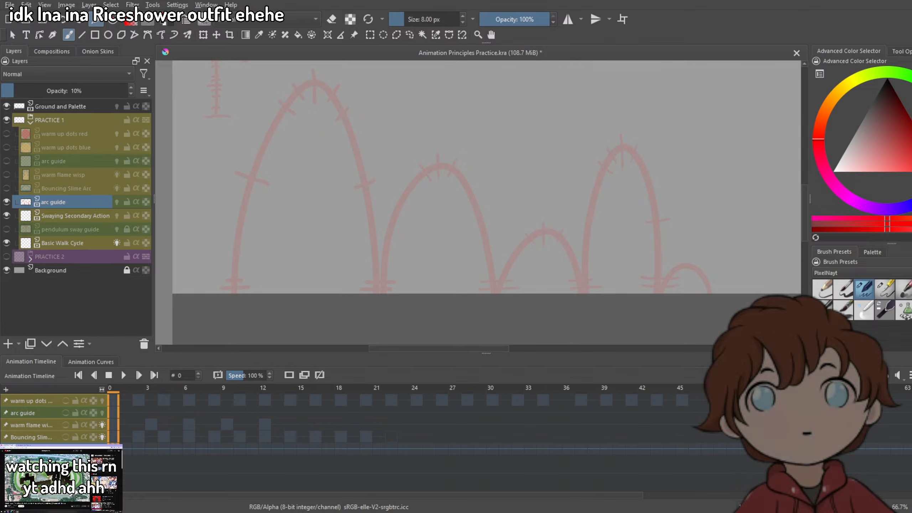
scroll(492, 206, "down", 1)
scroll(508, 257, "up", 2)
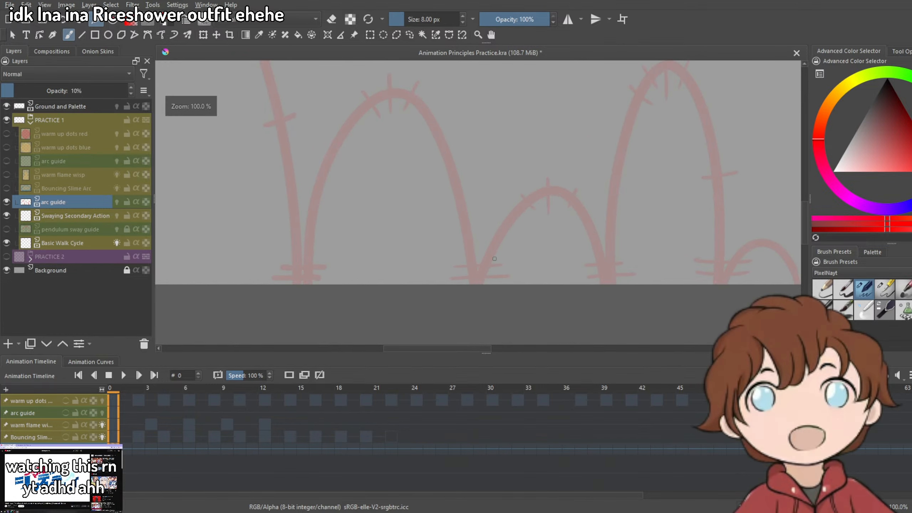
scroll(380, 273, "down", 1)
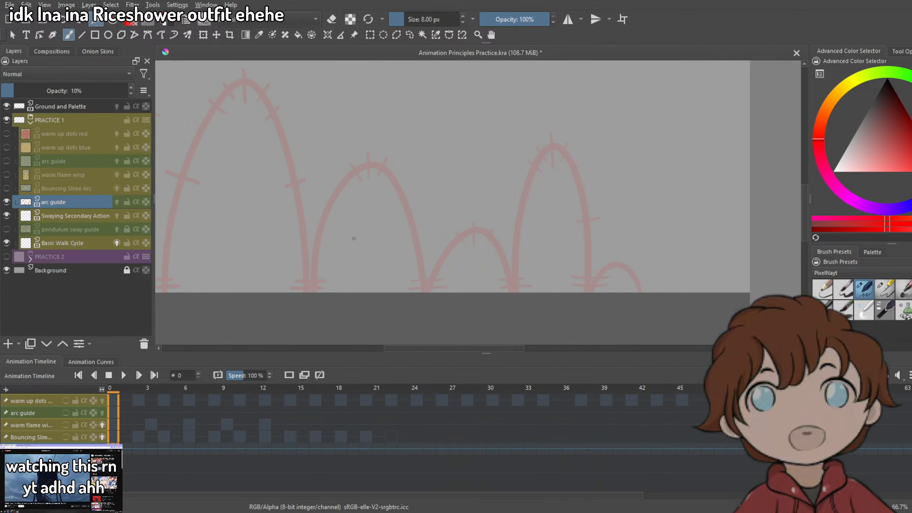
Show the Bouncing Slime Arc layer and move the timeline to its keyframe at frame 22.
left_click(138, 448)
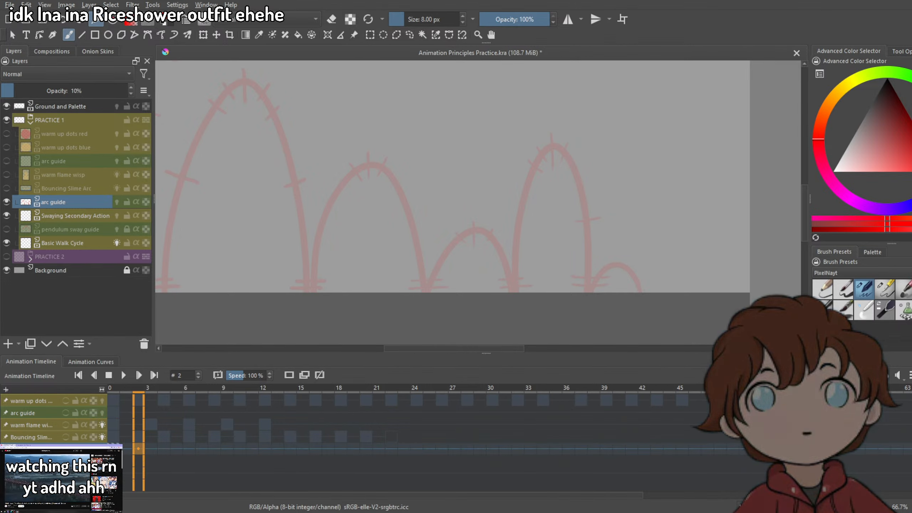
left_click(120, 448)
left_click(66, 437)
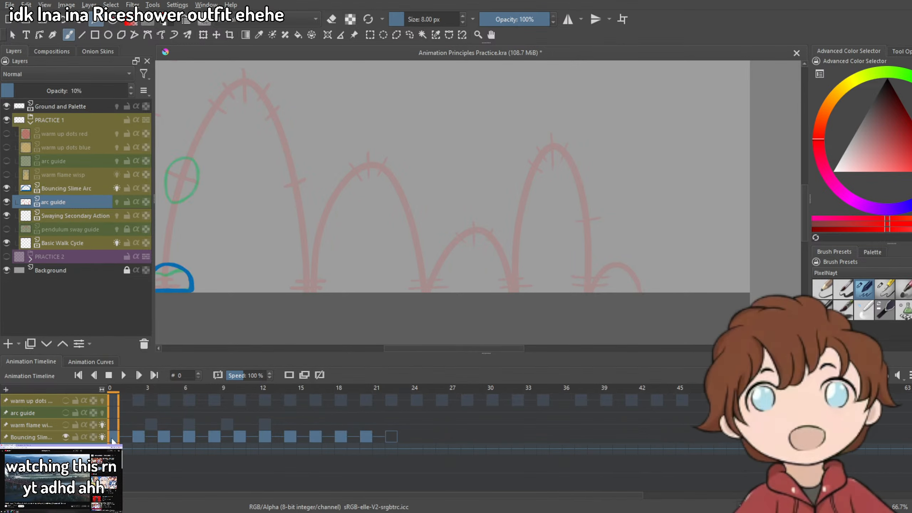
left_click_drag(114, 437, 392, 438)
left_click(392, 437)
left_click_drag(369, 276, 481, 255)
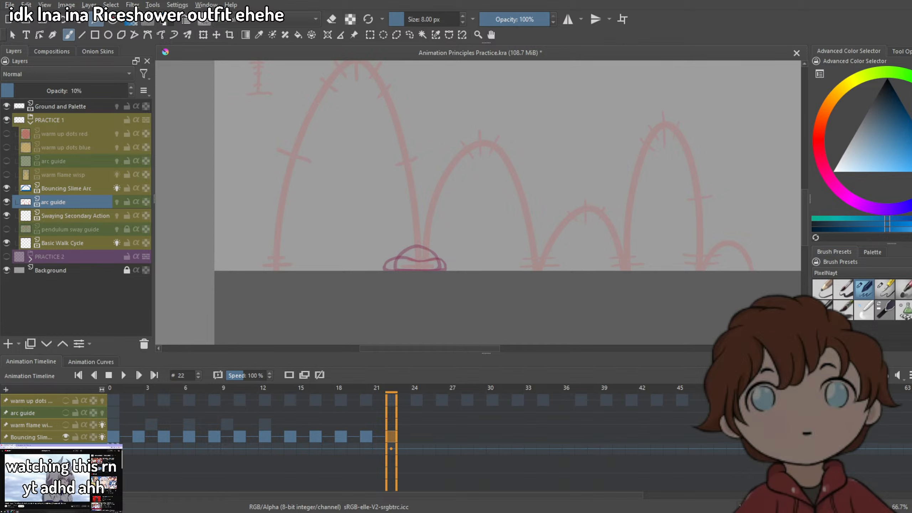
scroll(477, 201, "up", 2)
scroll(478, 202, "down", 2)
Select frames 0 to 22 of the Bouncing Slime Arc layer and play them back over the arc guide.
left_click(119, 437)
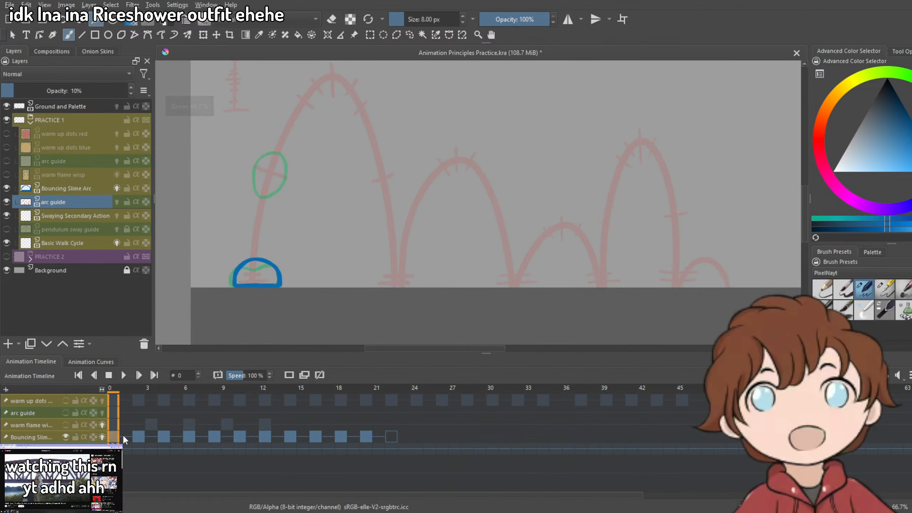
left_click(391, 437)
left_click(366, 437)
left_click(114, 437)
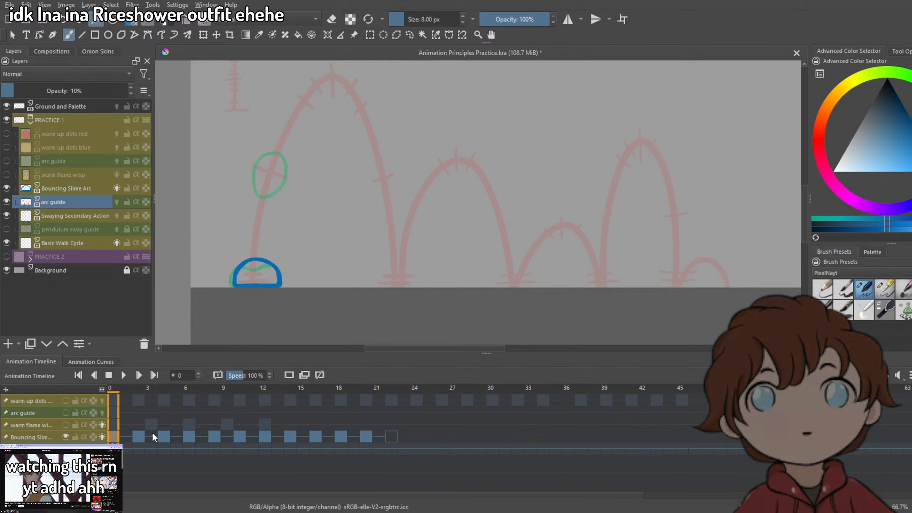
left_click(392, 438, "shift")
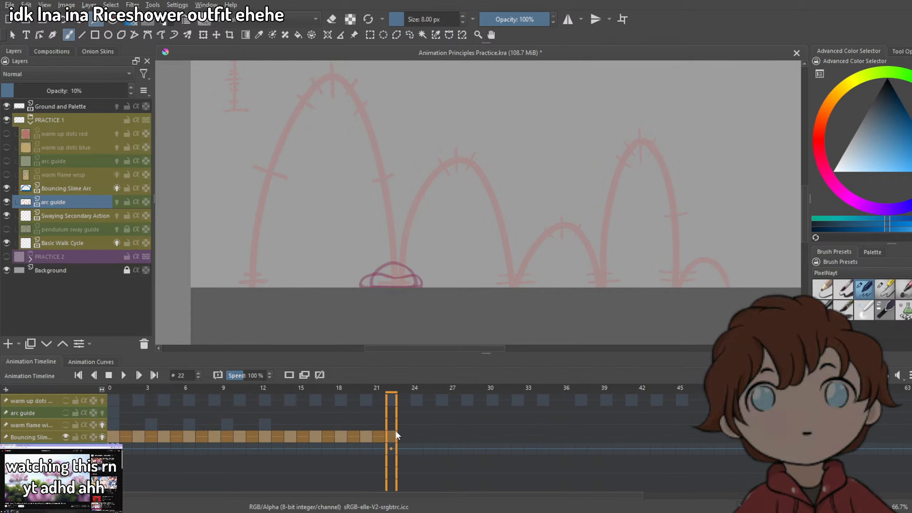
left_click(123, 374)
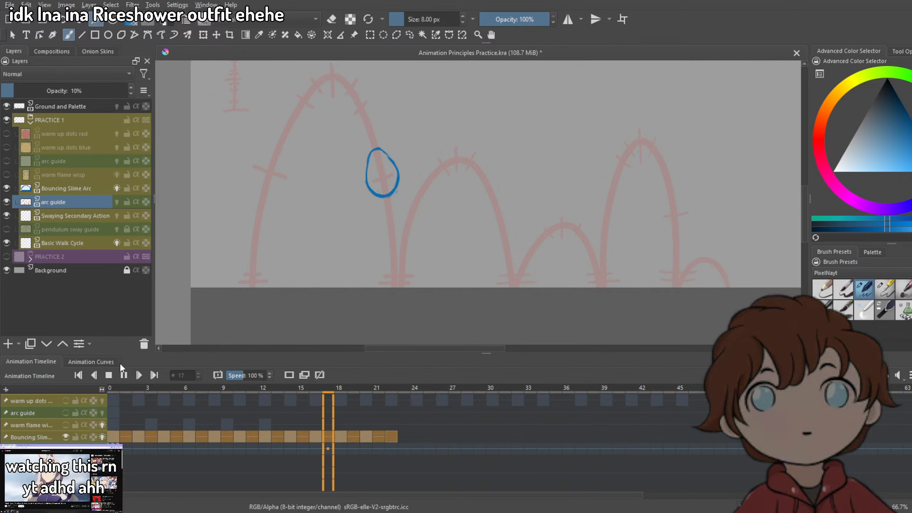
scroll(394, 202, "down", 3)
scroll(380, 174, "up", 2)
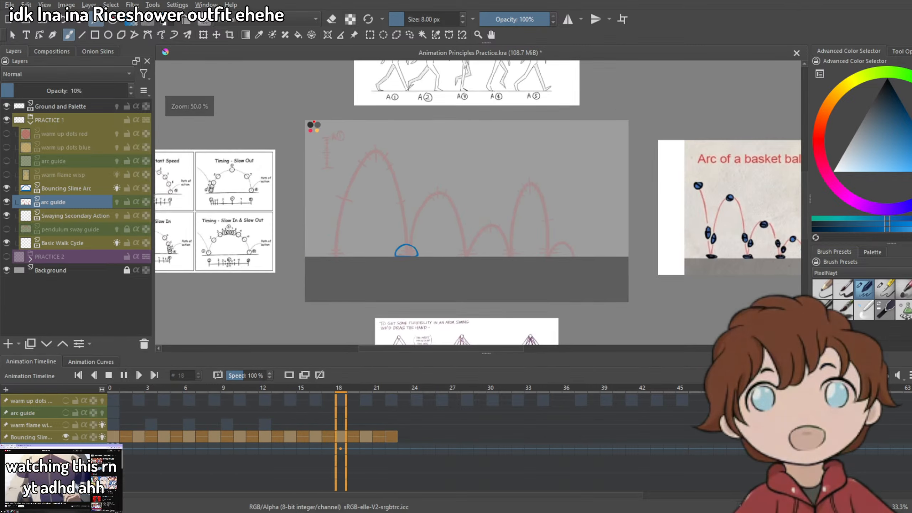
key("space")
Select the Bouncing Slime Arc layer and play back its frames with the arc guide layer hidden.
left_click(7, 202)
key("Page_Up")
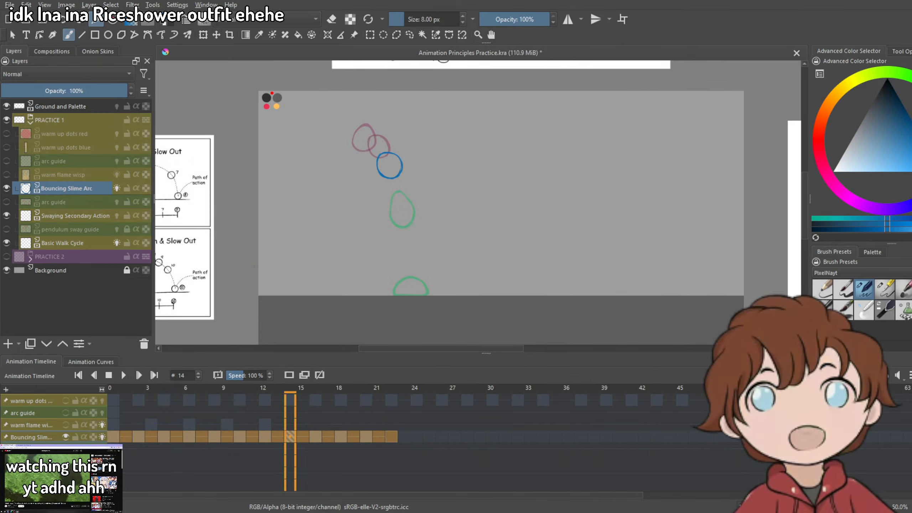
left_click(123, 376)
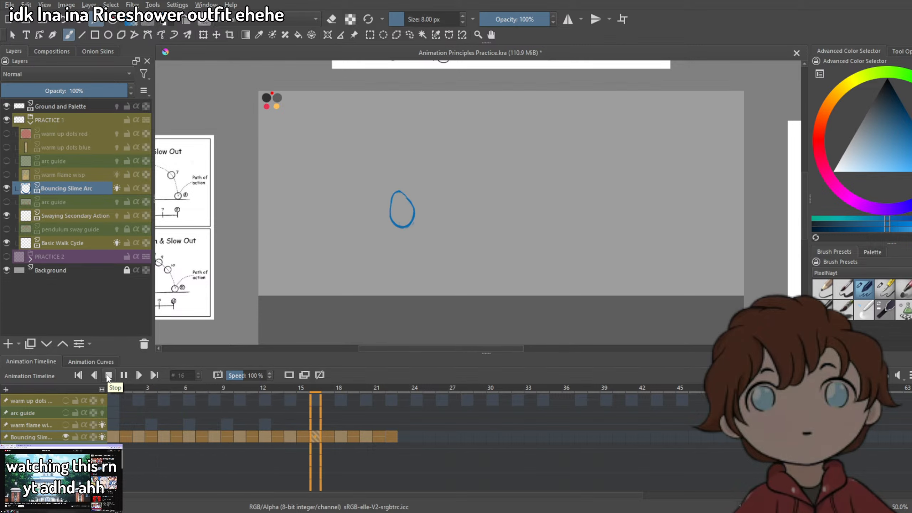
scroll(402, 167, "up", 1)
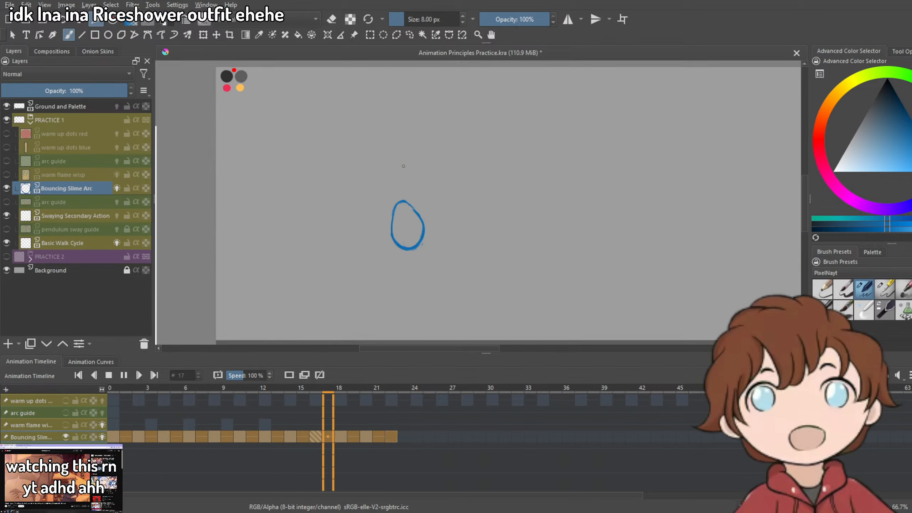
scroll(389, 159, "down", 1)
scroll(348, 273, "up", 2)
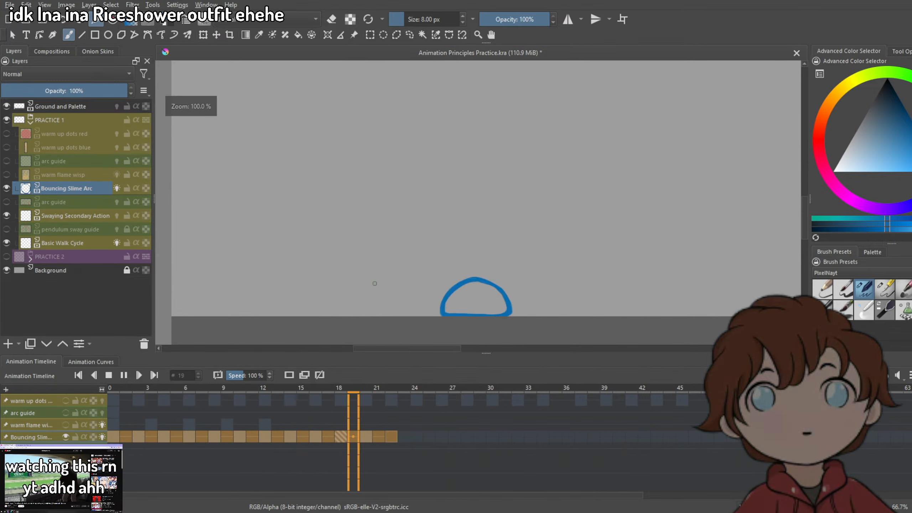
scroll(391, 284, "down", 1)
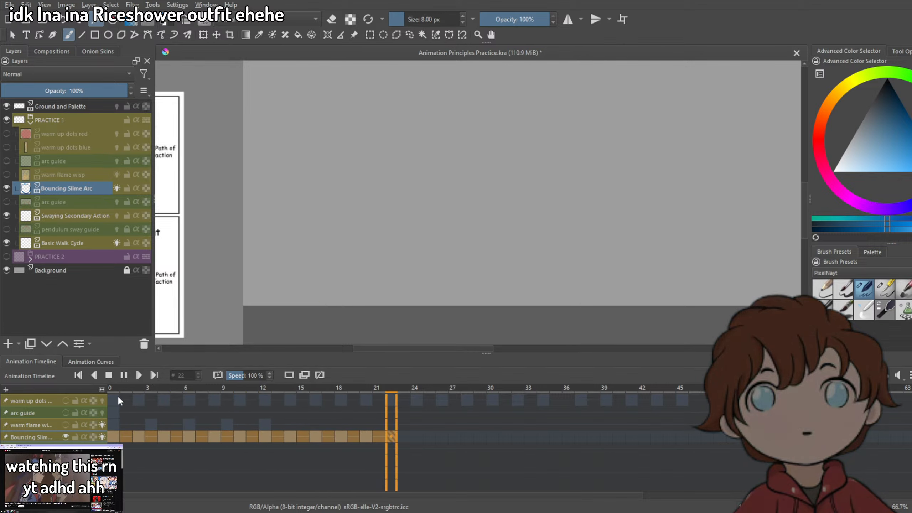
left_click(124, 375)
scroll(369, 91, "up", 3)
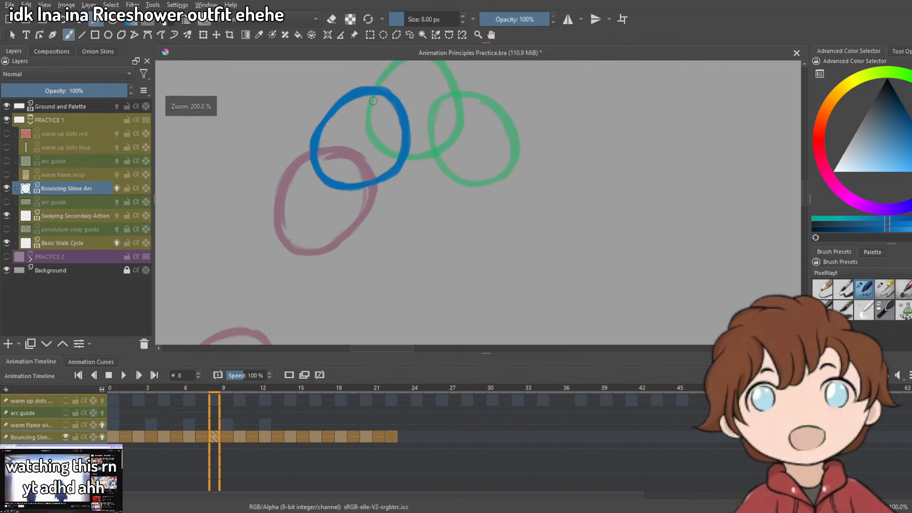
scroll(406, 143, "down", 3)
scroll(432, 136, "up", 2)
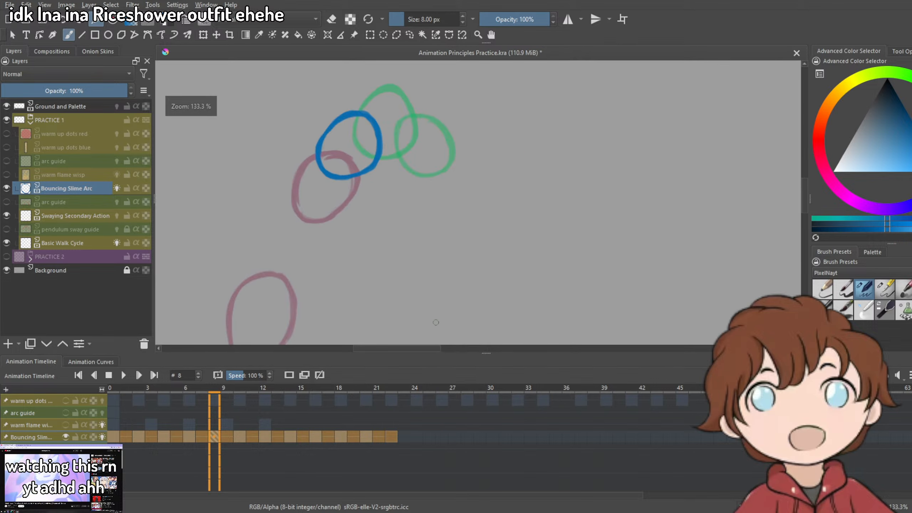
Show the arc guide layer beneath Bouncing Slime Arc and return to the blank keyframe at frame 22.
left_click(392, 437)
scroll(461, 193, "down", 2)
left_click_drag(506, 248, 391, 199)
left_click(6, 202)
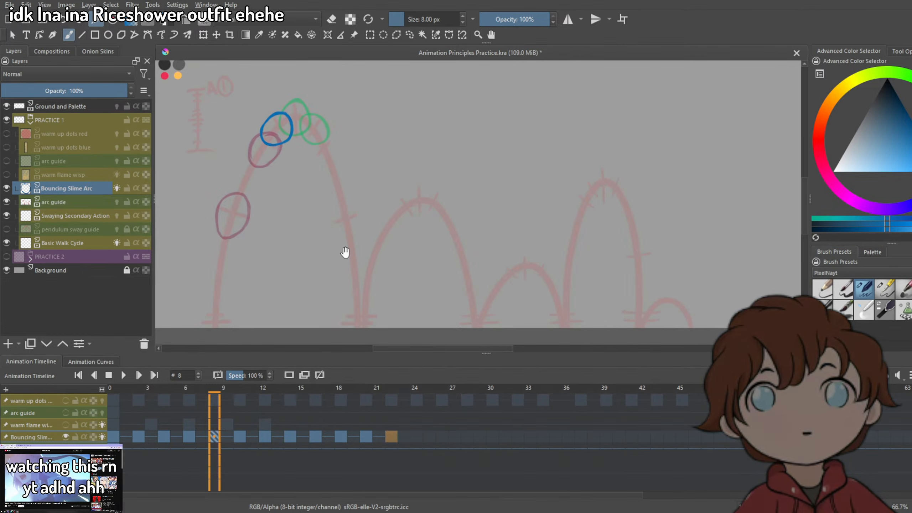
left_click_drag(346, 254, 323, 216)
left_click(392, 437)
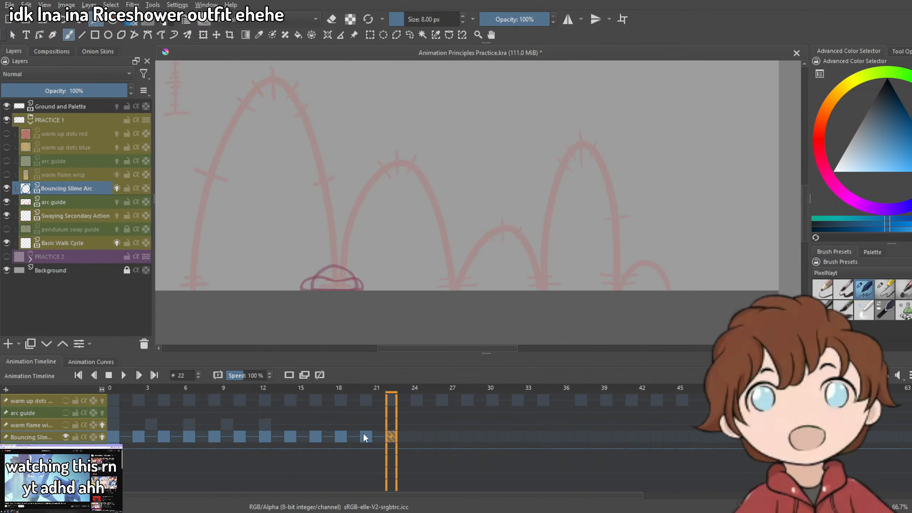
left_click(385, 437)
left_click(392, 437)
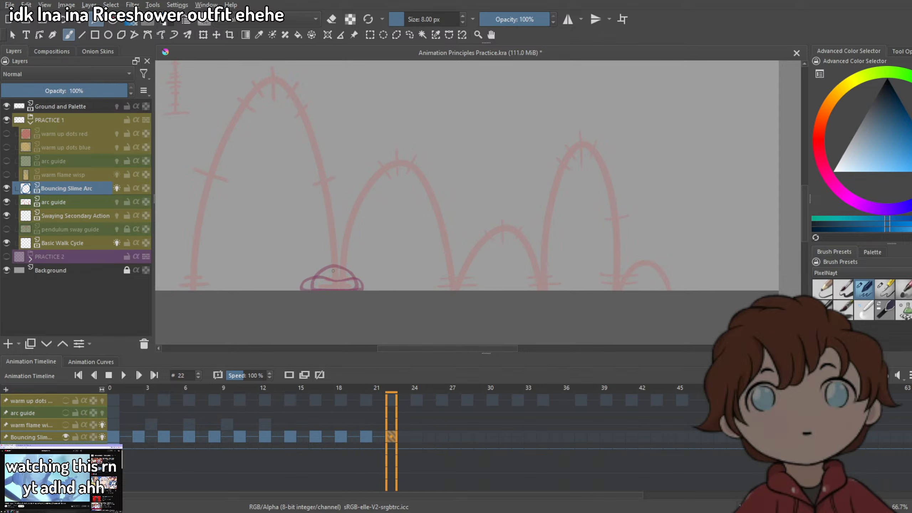
scroll(312, 295, "up", 2)
left_click(377, 433)
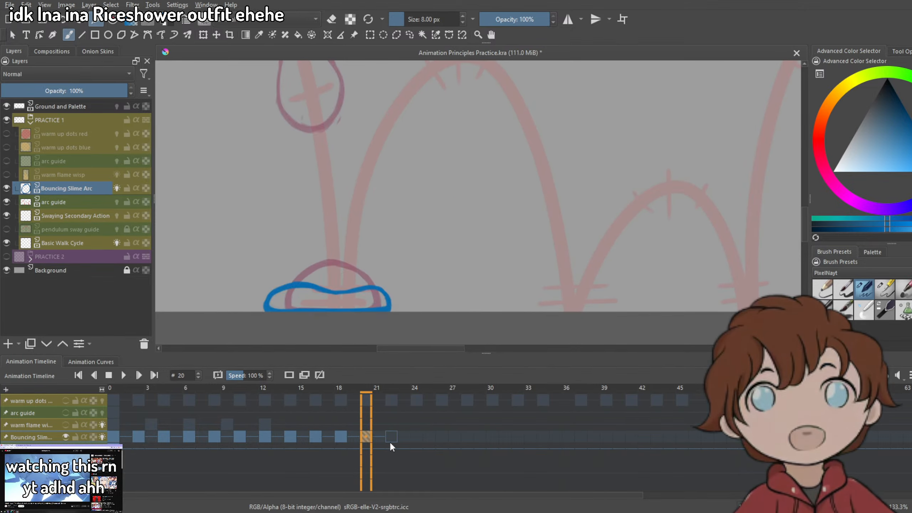
left_click(389, 441)
Draw a tilted oval slime outline on frame 22, on the rising side of the second guide arc.
left_click_drag(414, 214, 385, 269)
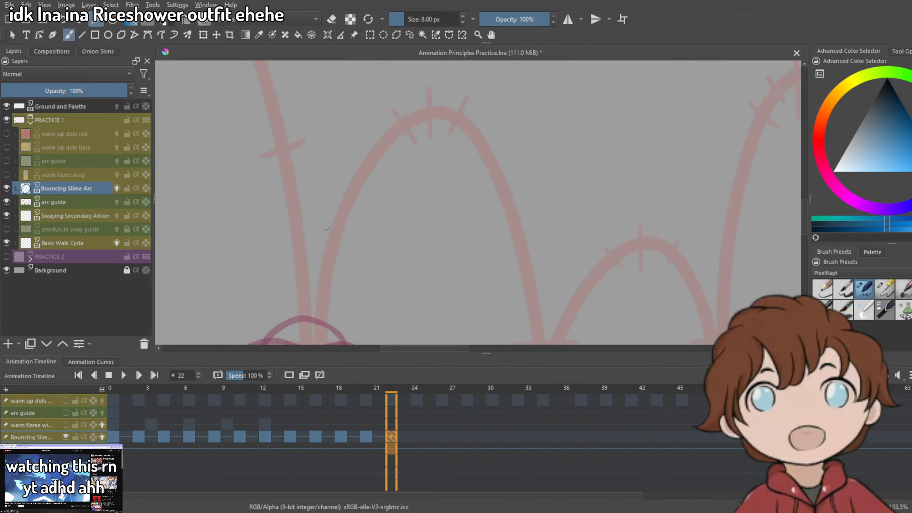
mouse_move(321, 236)
left_mouse_down()
mouse_move(338, 190)
mouse_move(366, 174)
mouse_move(388, 219)
left_mouse_up()
key("ctrl+z")
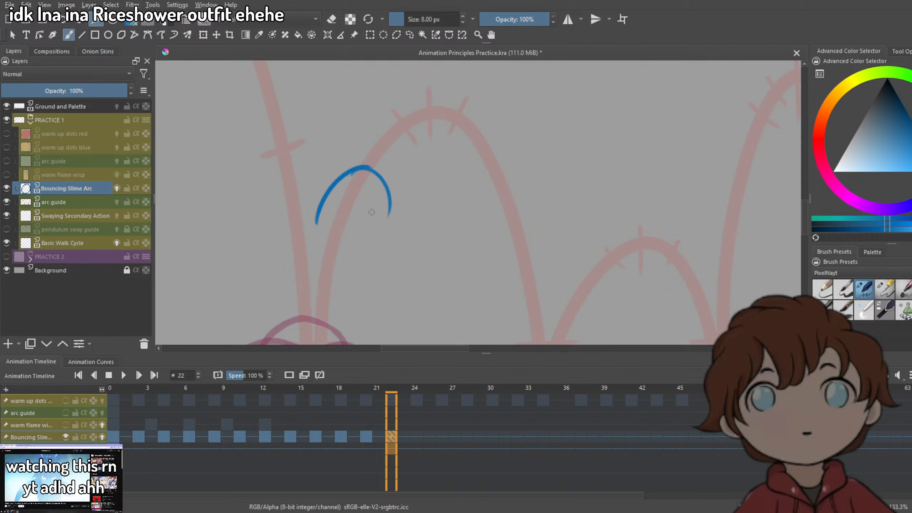
key("ctrl+z")
left_click_drag(321, 249, 376, 181)
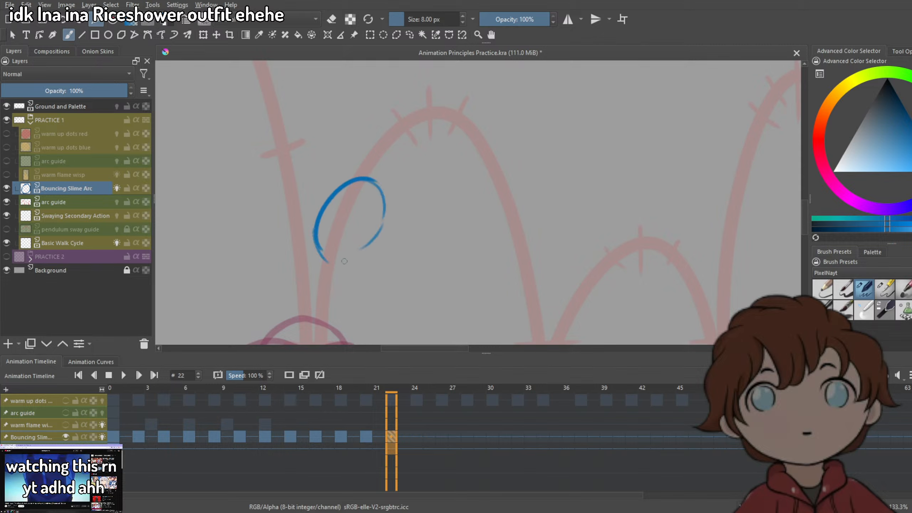
left_click_drag(344, 261, 368, 182)
key("ctrl+z")
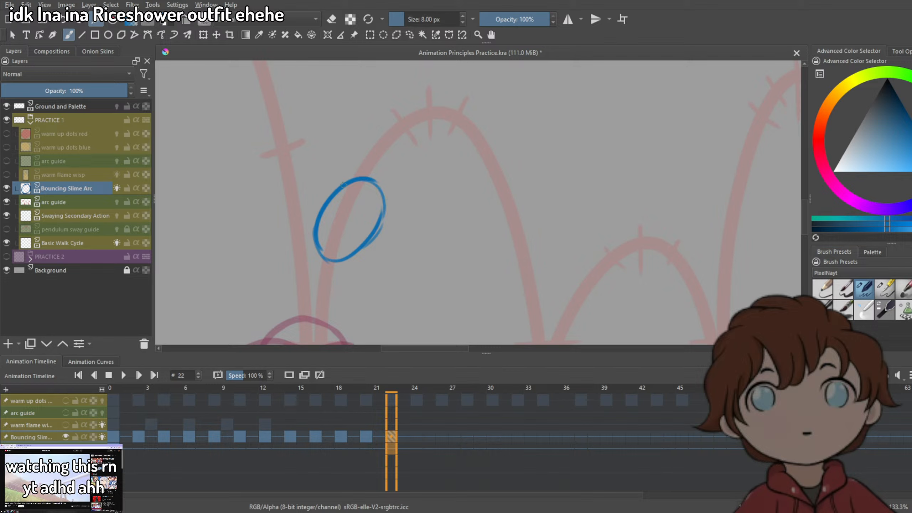
left_click_drag(334, 259, 375, 181)
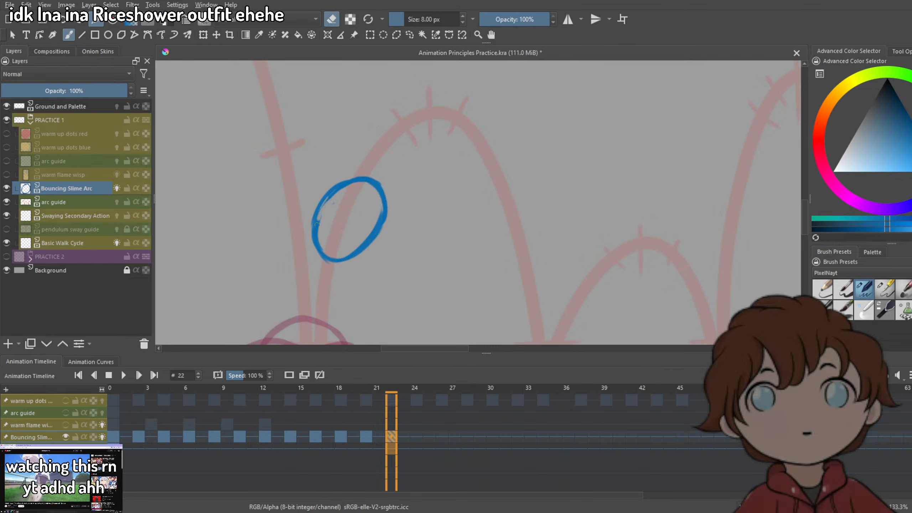
Set the eraser size to 10 px and trim the rough inner edge of the frame 22 oval.
left_click(463, 18)
left_click(463, 18)
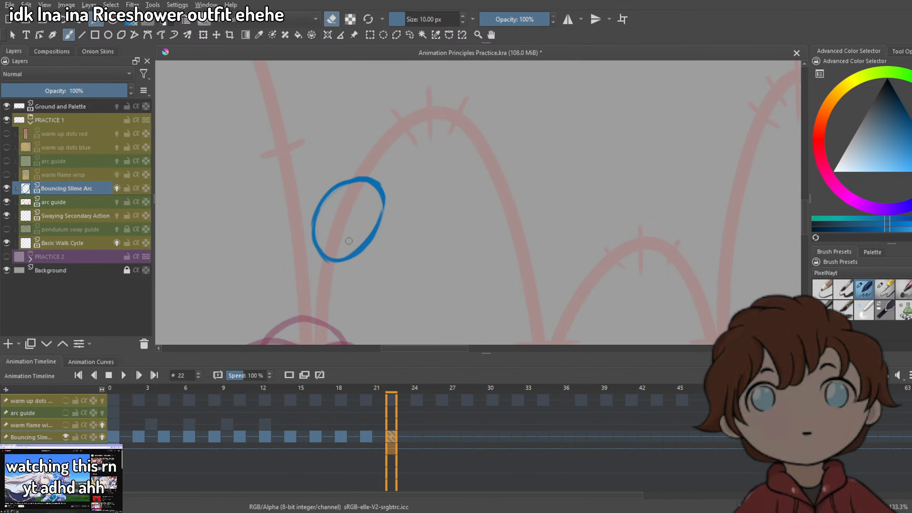
left_click_drag(394, 235, 373, 287)
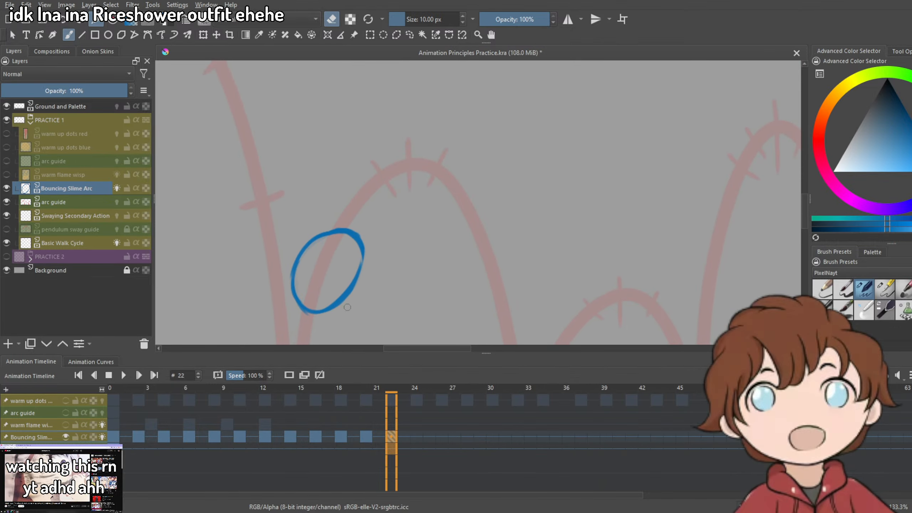
Redraw the right edge of the frame 22 oval as a smooth, even line.
left_click_drag(367, 253, 339, 306)
key("ctrl+z")
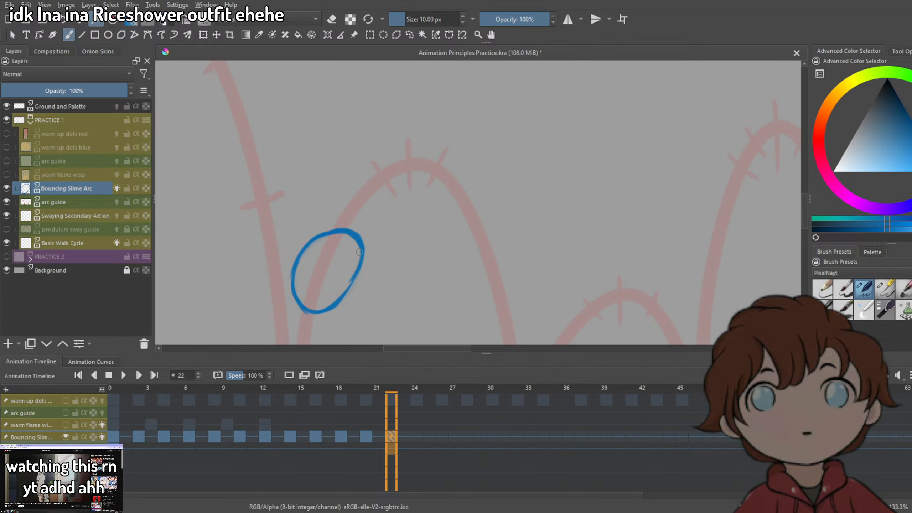
key("ctrl+z")
mouse_move(360, 253)
left_mouse_down()
mouse_move(324, 303)
mouse_move(360, 242)
mouse_move(328, 296)
mouse_move(344, 297)
mouse_move(319, 312)
left_mouse_up()
key("ctrl+z")
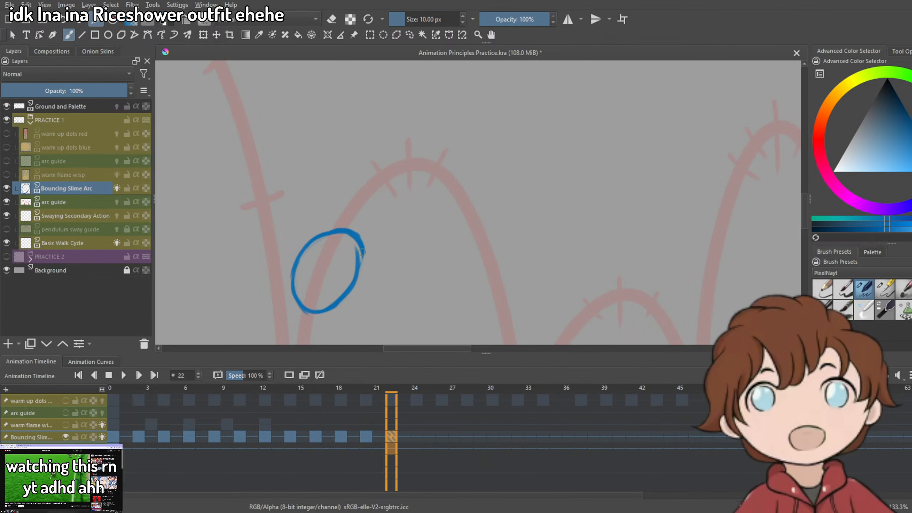
key("ctrl+z")
left_click_drag(361, 240, 345, 297)
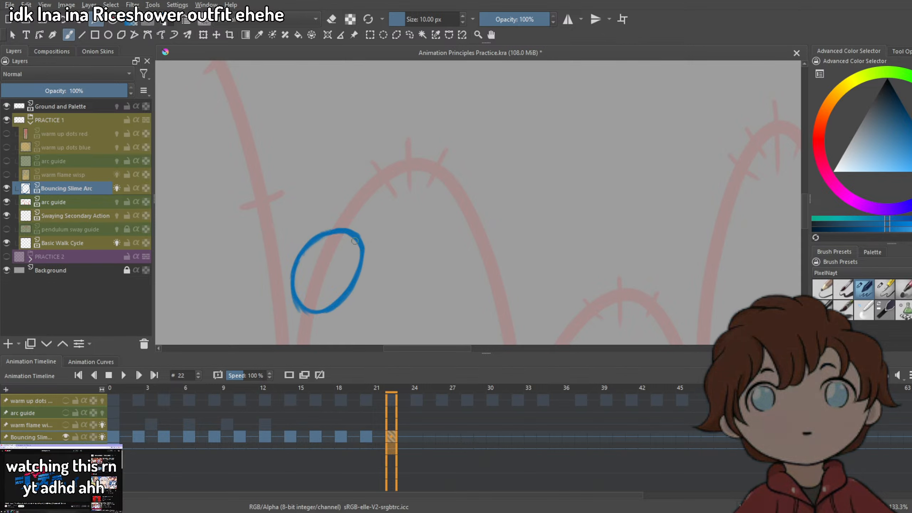
Add a blank keyframe at frame 24 and draw a rounder slime outline just before the second arc's peak.
left_click(417, 438)
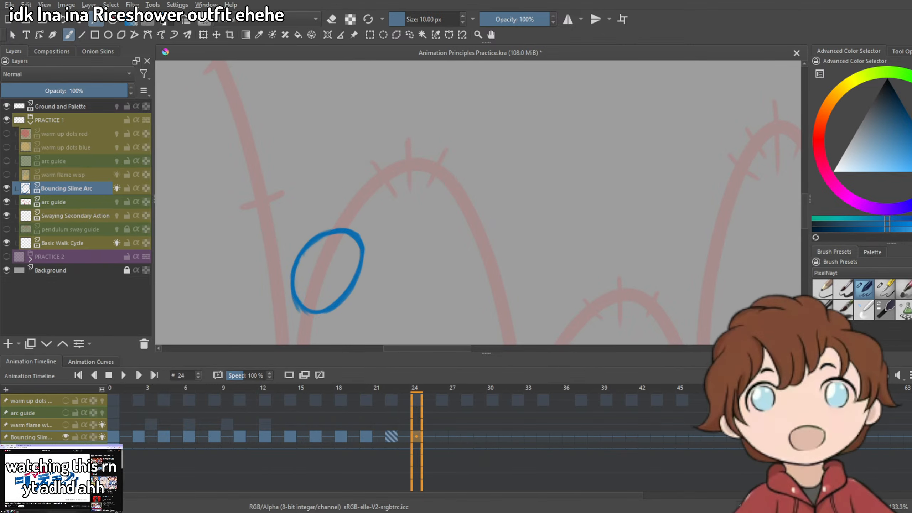
left_click(288, 378)
left_click_drag(358, 295, 340, 330)
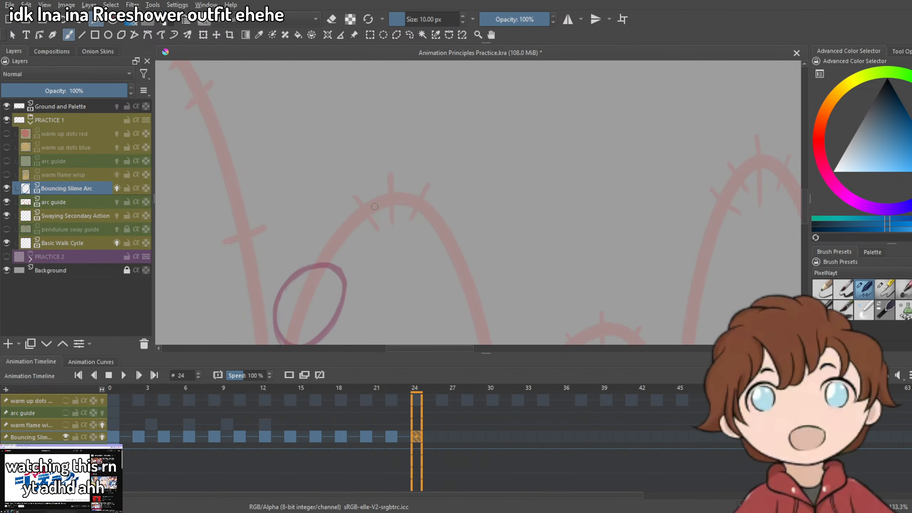
key("ctrl+z")
mouse_move(335, 222)
left_mouse_down()
mouse_move(380, 190)
mouse_move(371, 189)
left_mouse_up()
key("ctrl+z")
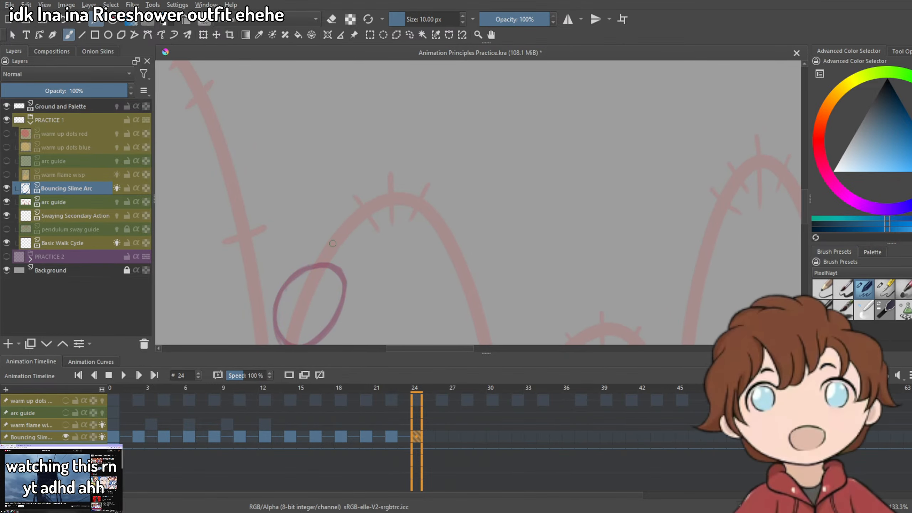
left_click_drag(333, 214, 381, 191)
key("ctrl+z")
left_click_drag(333, 214, 395, 189)
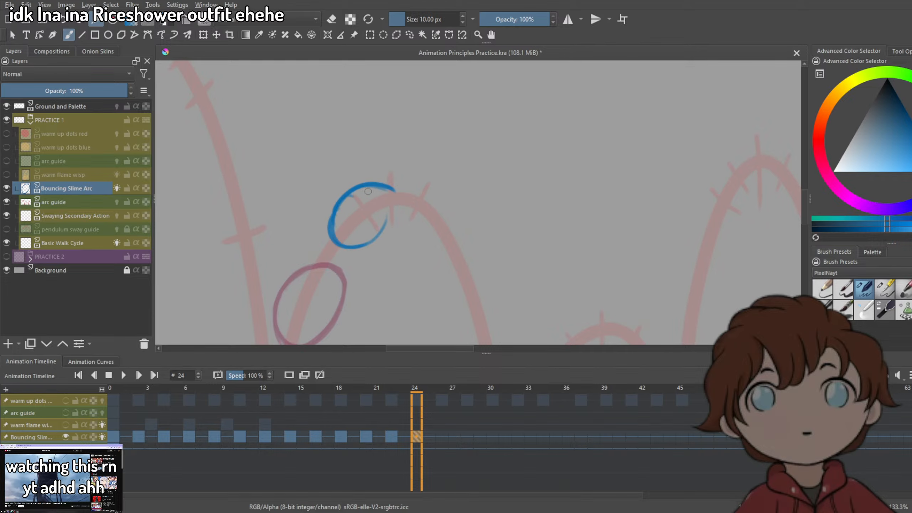
Erase the excess line thickness along the upper-left edge of the frame 24 slime outline.
key("ctrl+z")
key("e")
left_click_drag(364, 191, 337, 215)
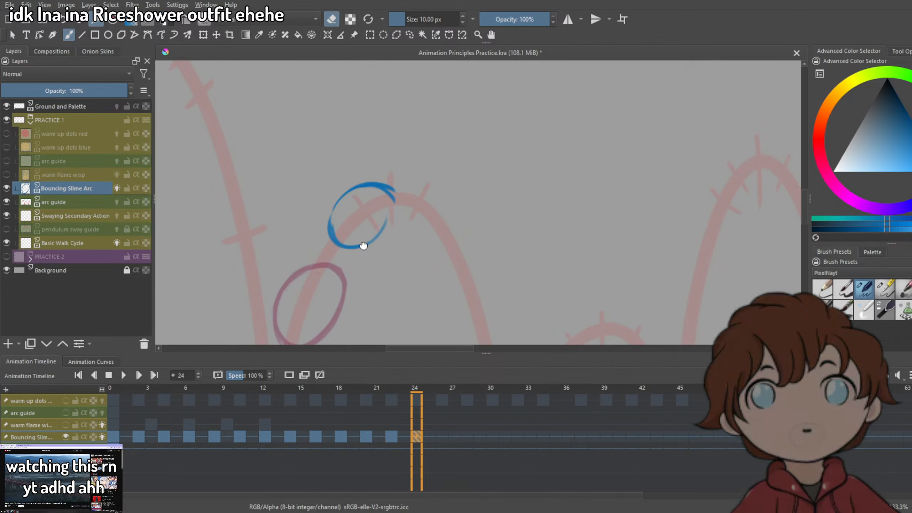
left_click_drag(362, 247, 407, 178)
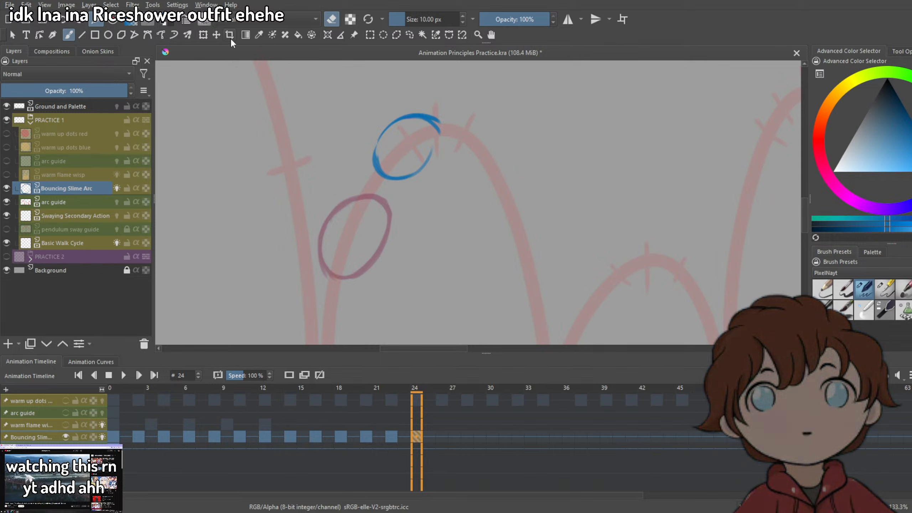
Move the frame 24 slime outline over the frame 22 oval to compare their sizes, and place it back near the second arc's peak.
key("ctrl+t")
left_click_drag(410, 160, 359, 253)
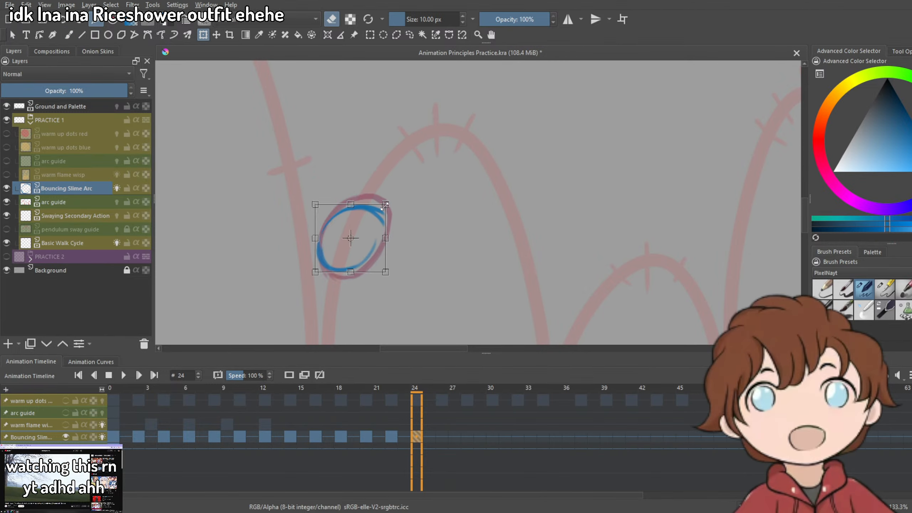
mouse_move(377, 205)
left_mouse_down()
mouse_move(433, 122)
mouse_move(413, 154)
left_mouse_up()
Redraw the frame 24 slime outline with fuller strokes along the upper-left edge and close its right and lower edges.
key("b")
scroll(379, 151, "up", 1)
key("e")
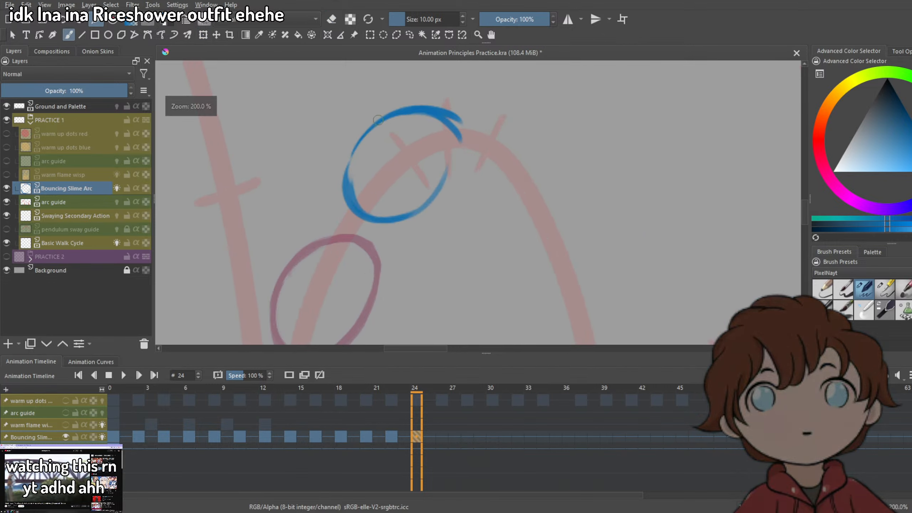
mouse_move(379, 115)
left_mouse_down()
mouse_move(364, 146)
mouse_move(361, 219)
mouse_move(383, 112)
left_mouse_up()
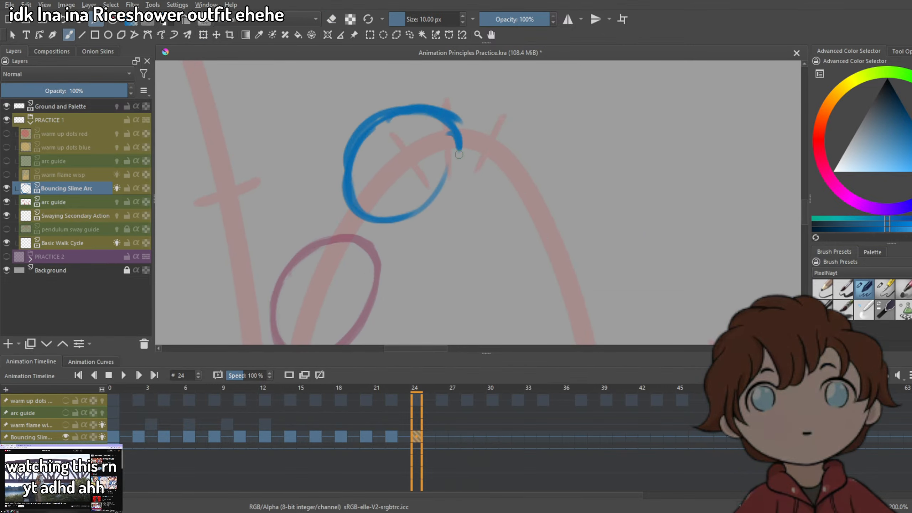
mouse_move(459, 155)
left_mouse_down()
mouse_move(448, 179)
mouse_move(368, 207)
left_mouse_up()
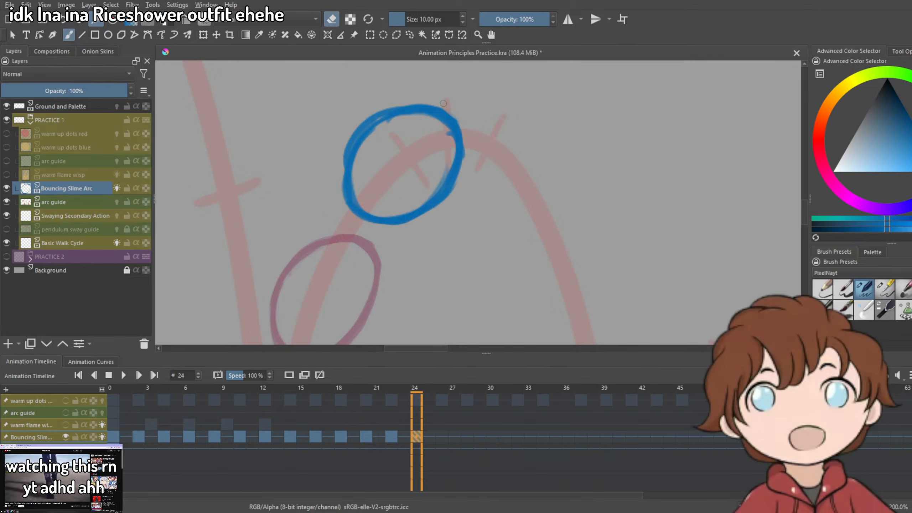
Even out the left edge of the frame 24 slime outline and erase the rough excess inside its upper-right edge.
key("e")
left_click_drag(419, 121, 450, 144)
key("ctrl+z")
key("e")
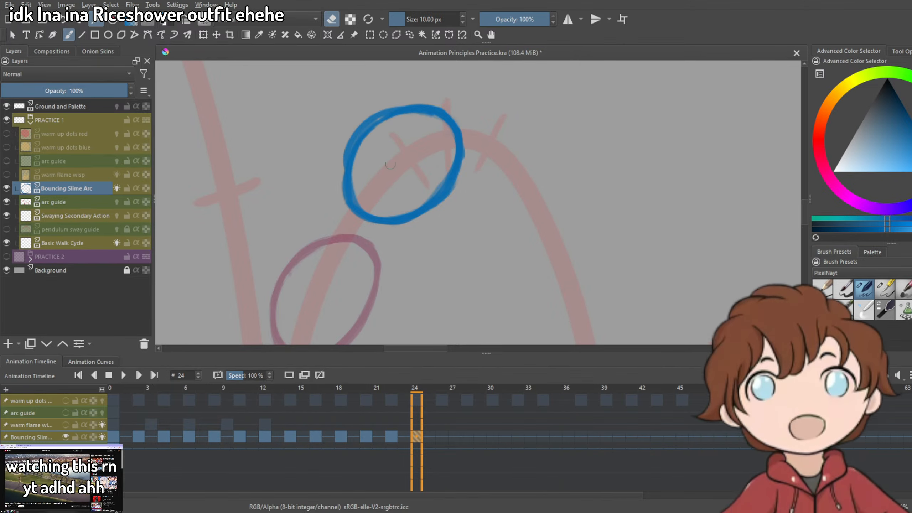
key("e")
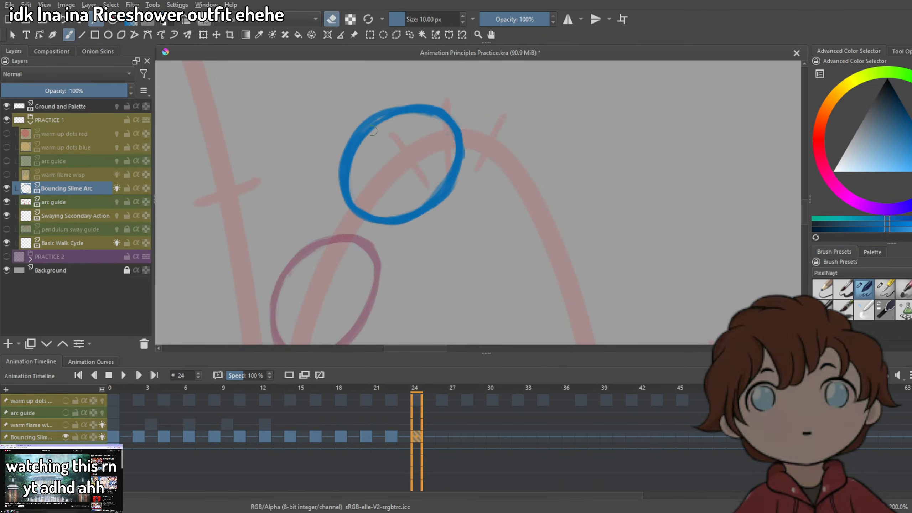
key("e")
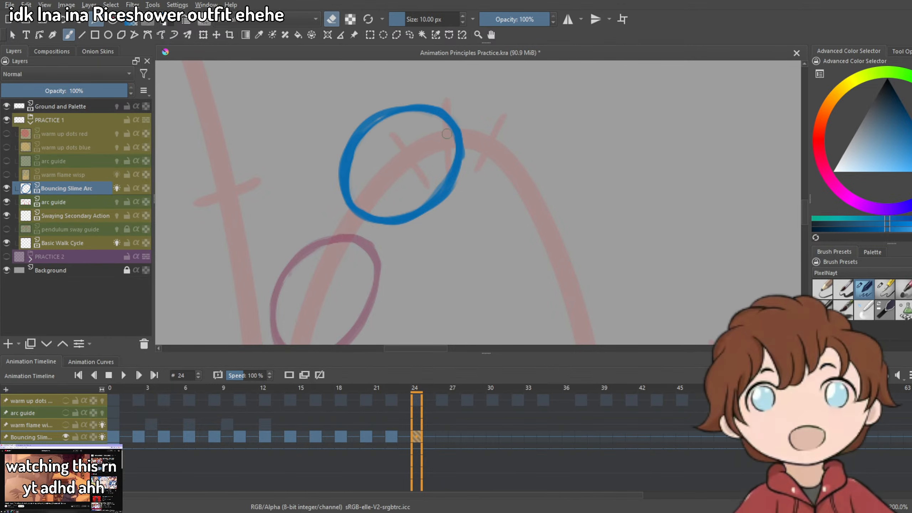
mouse_move(445, 134)
left_mouse_down()
mouse_move(346, 222)
mouse_move(458, 137)
left_mouse_up()
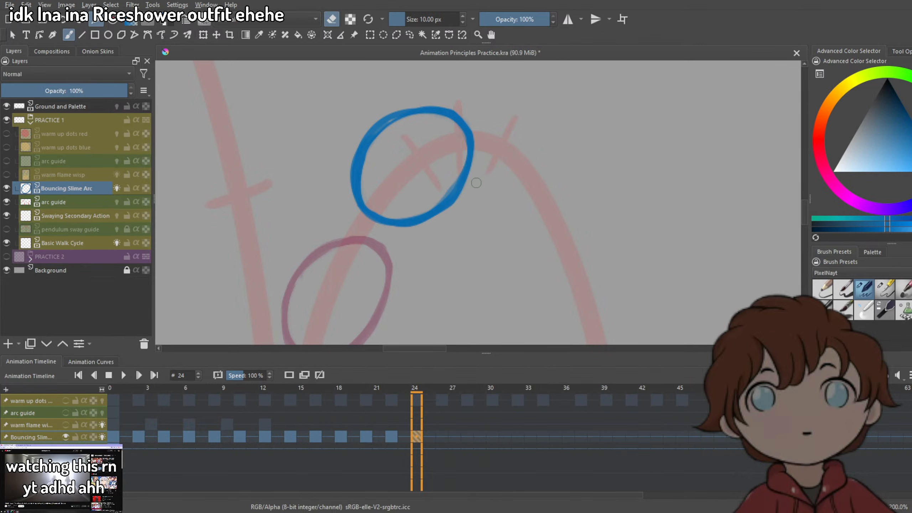
Add a blank keyframe at frame 26 on the Bouncing Slime Arc layer.
scroll(476, 182, "down", 4)
scroll(476, 183, "up", 3)
left_click(439, 437)
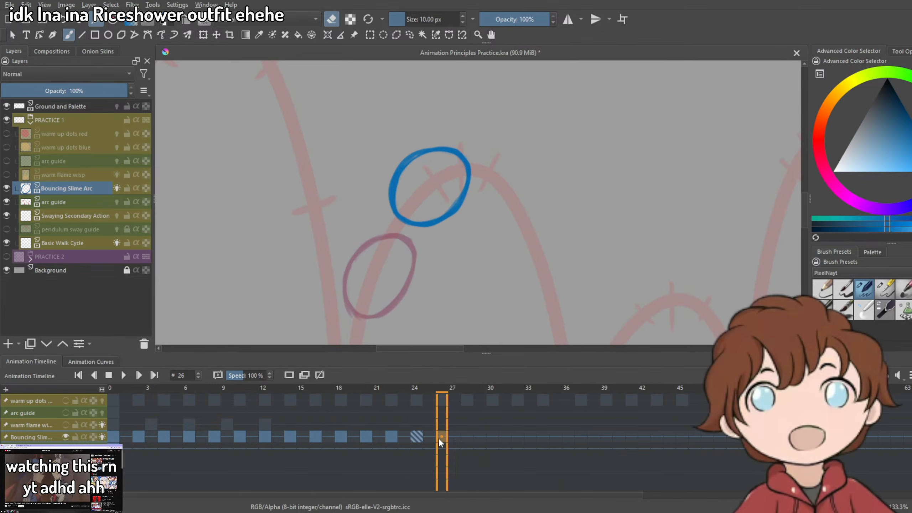
left_click(289, 375)
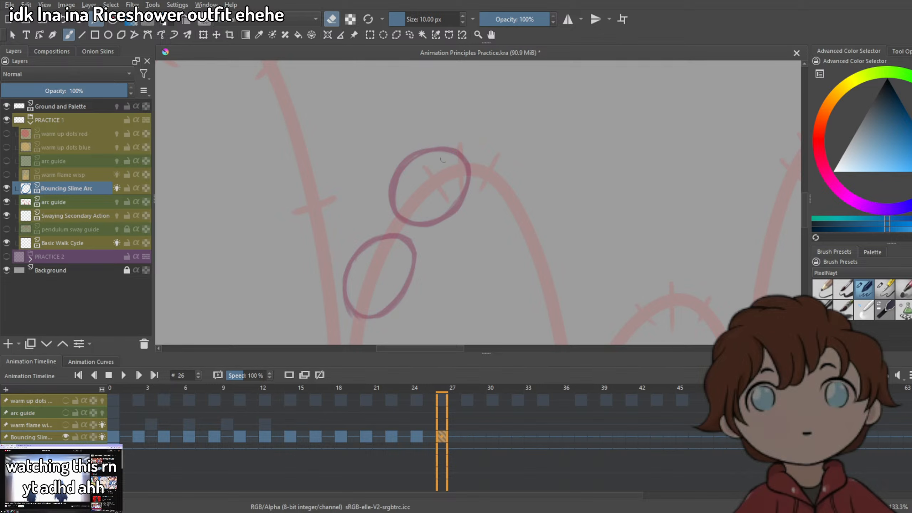
key("e")
left_click_drag(437, 156, 467, 117)
key("ctrl+z")
left_click_drag(445, 172, 489, 122)
left_click_drag(468, 116, 502, 115)
key("ctrl+z")
key("ctrl+z")
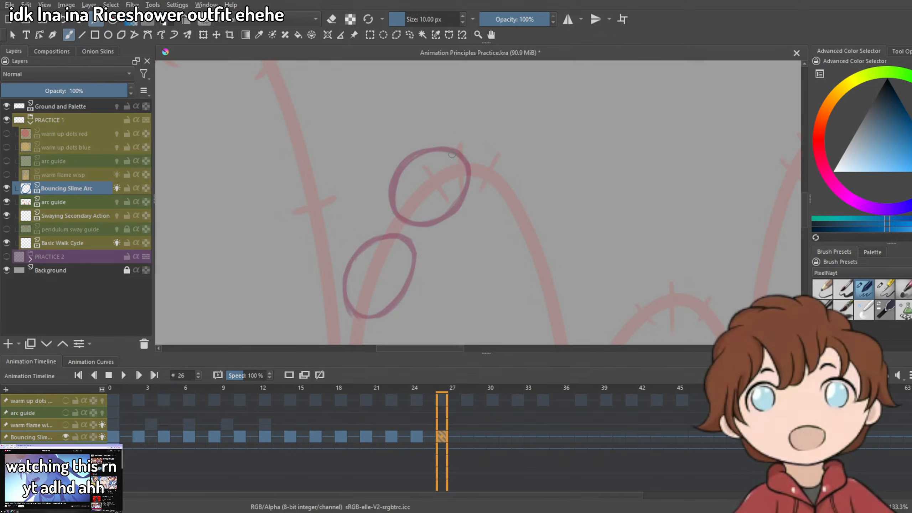
Draw a slime outline with a narrowed upper-right end at the second arc's peak on frame 26, overlapping the frame 24 shape.
mouse_move(440, 143)
left_mouse_down()
mouse_move(468, 124)
mouse_move(434, 180)
left_mouse_up()
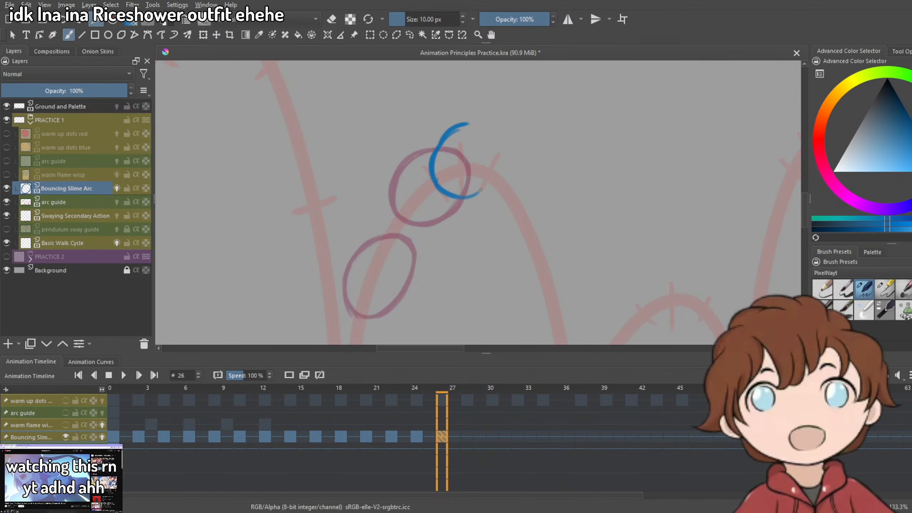
left_click_drag(438, 140, 475, 191)
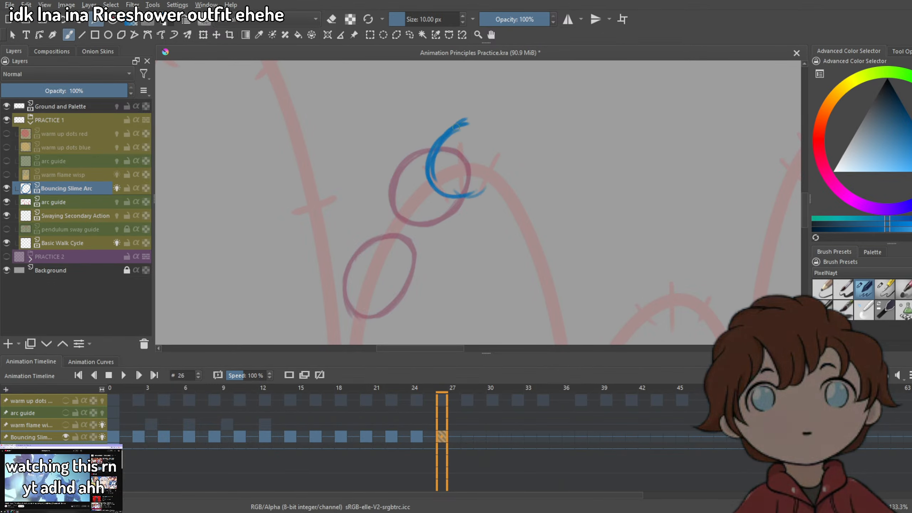
key("ctrl+z")
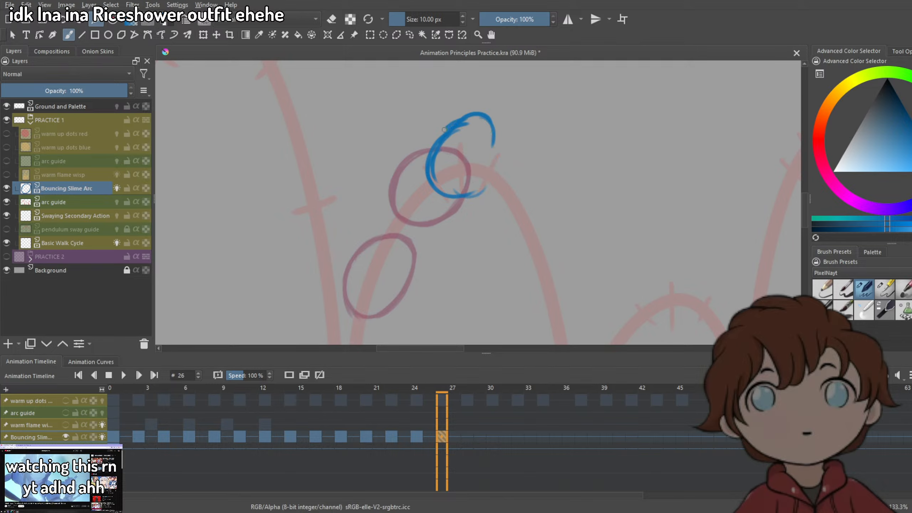
left_click_drag(446, 198, 463, 126)
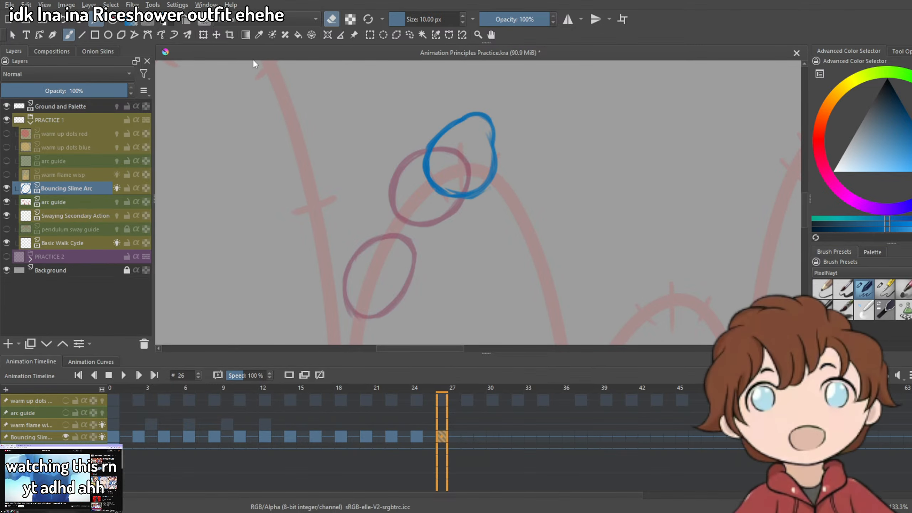
Open the recent document Anatomy practice HoloResort.kra.
left_click(9, 4)
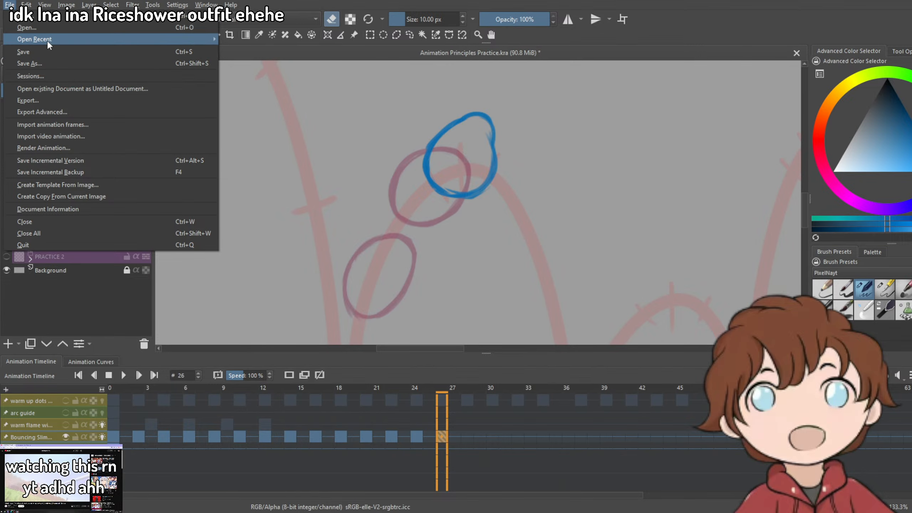
mouse_move(49, 38)
left_click(337, 73)
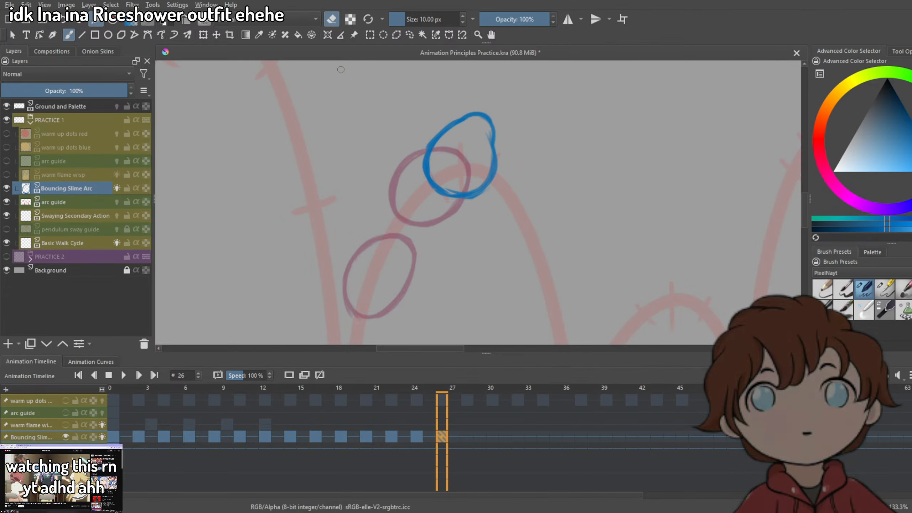
Examine the shape rotation and figure sketches in the anatomy practice document, and close that document.
scroll(502, 243, "up", 4)
scroll(435, 247, "down", 1)
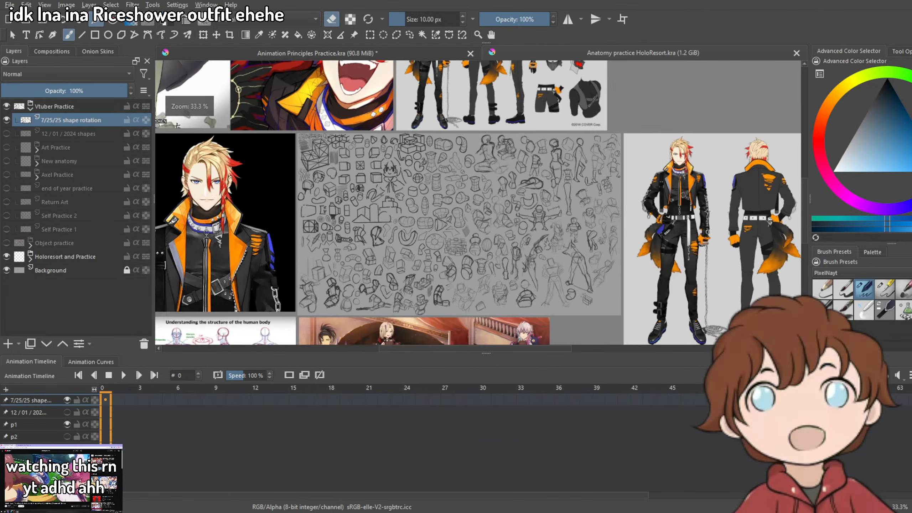
scroll(466, 215, "up", 3)
scroll(467, 216, "down", 3)
scroll(576, 194, "up", 3)
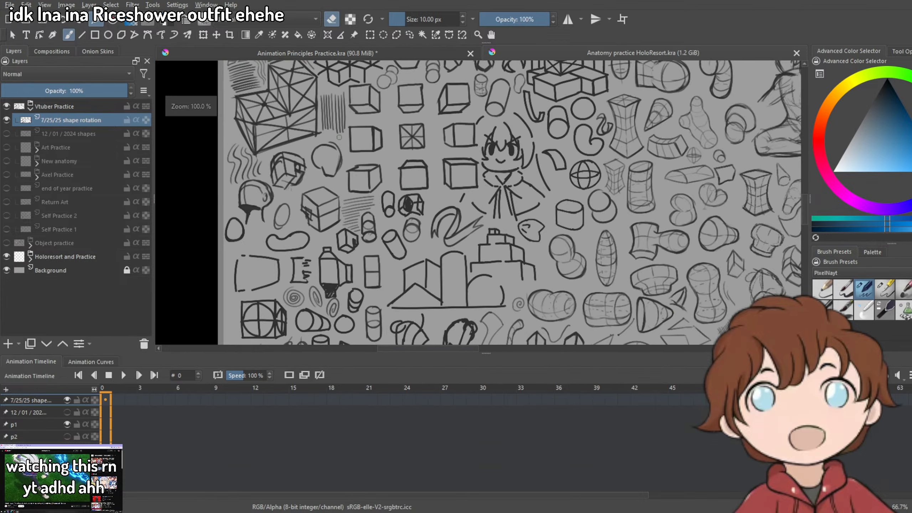
scroll(575, 195, "down", 3)
scroll(575, 194, "up", 3)
scroll(576, 194, "up", 2)
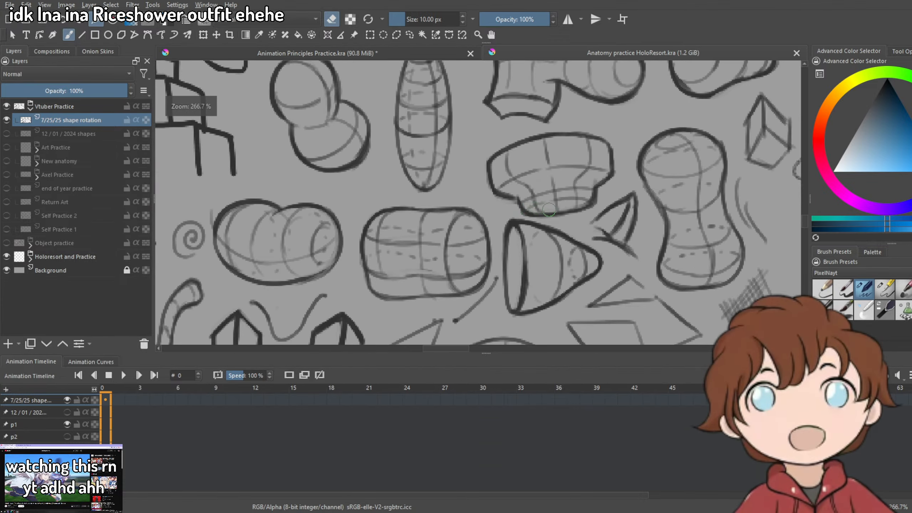
scroll(575, 194, "down", 4)
scroll(571, 223, "up", 2)
scroll(566, 249, "down", 3)
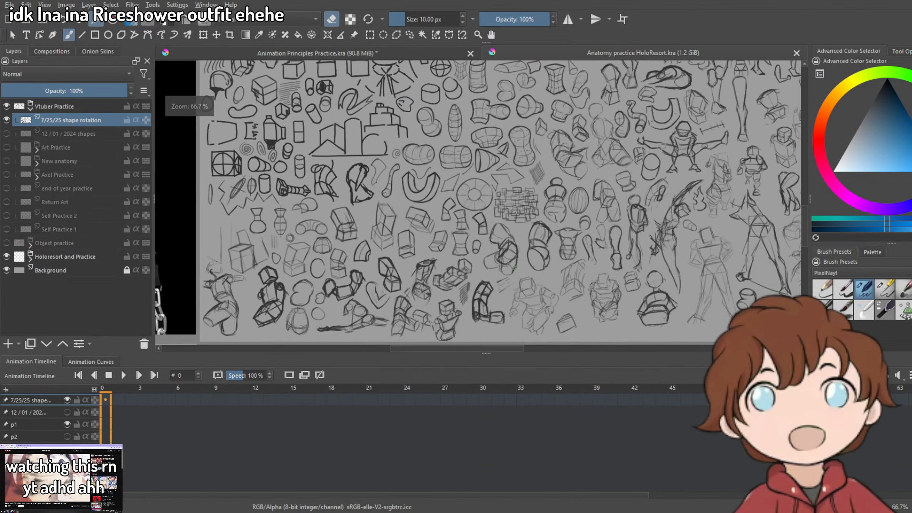
scroll(399, 300, "up", 3)
scroll(724, 137, "down", 3)
scroll(724, 137, "up", 2)
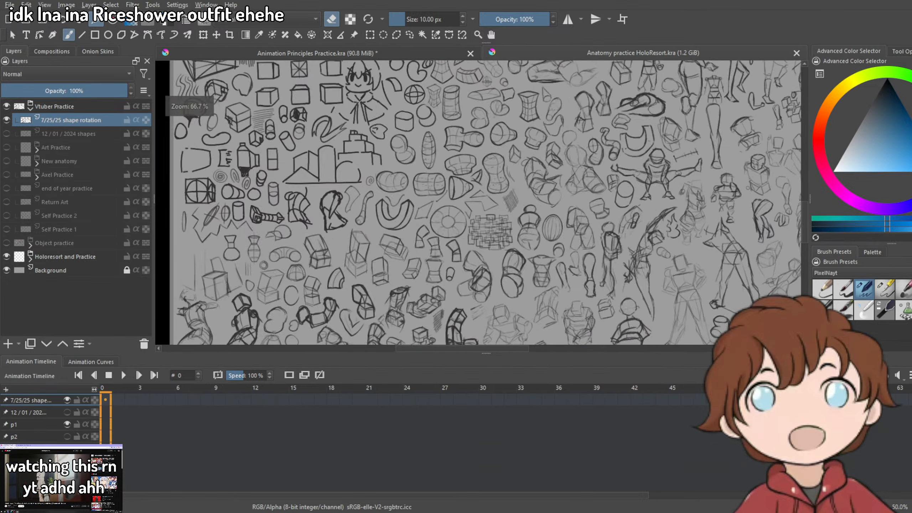
scroll(724, 136, "down", 2)
scroll(724, 137, "up", 4)
scroll(724, 136, "down", 3)
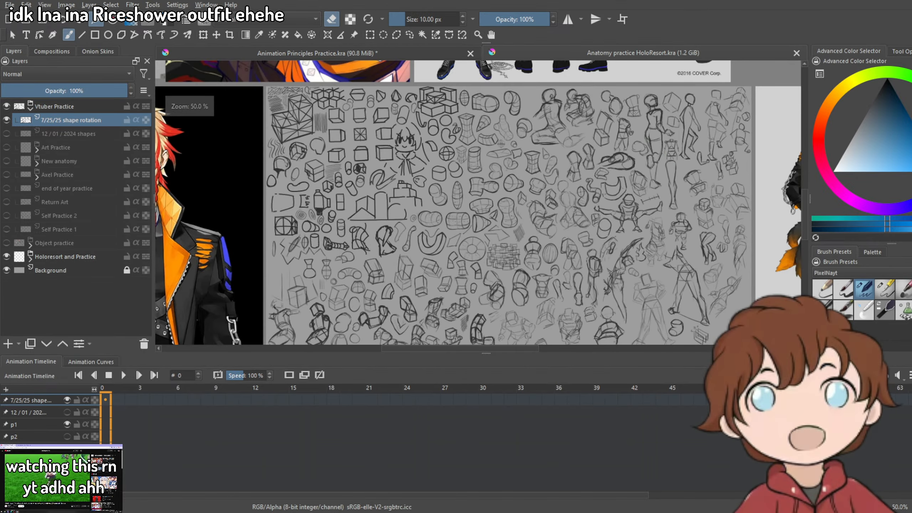
scroll(634, 114, "up", 2)
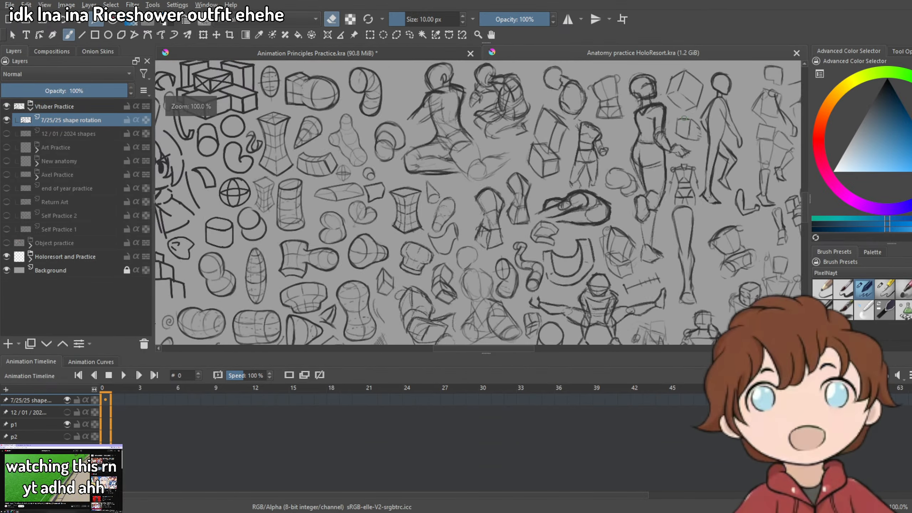
left_click(796, 54)
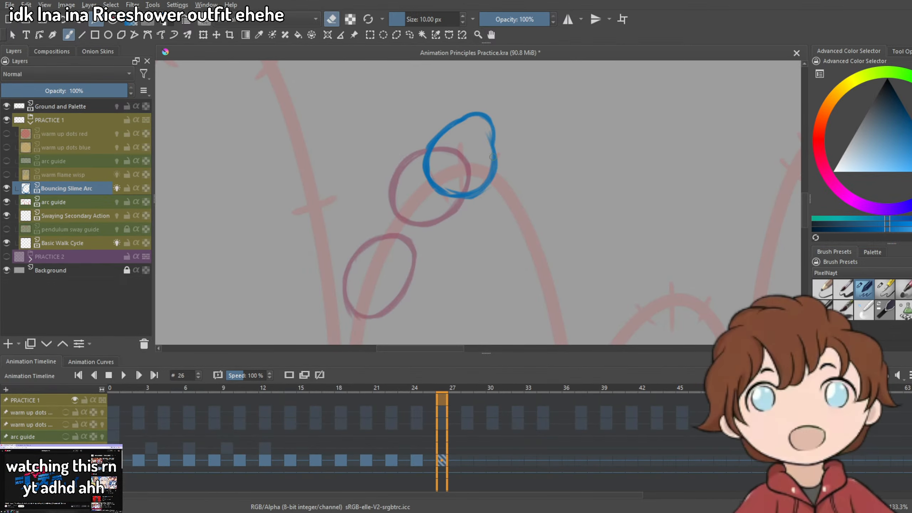
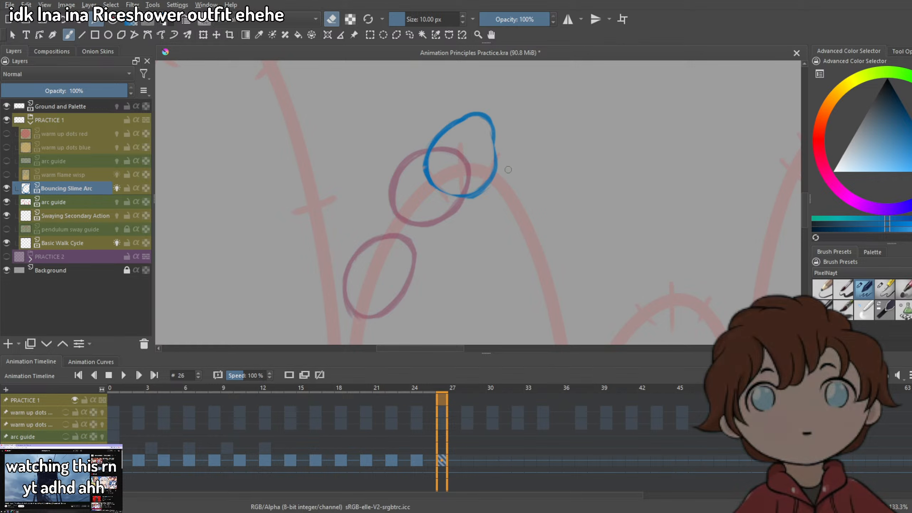
Redraw the left, lower and right edges of the frame 26 slime outline as a smooth line and erase the rough excess along them.
mouse_move(435, 142)
left_mouse_down()
mouse_move(435, 182)
mouse_move(426, 160)
mouse_move(458, 195)
mouse_move(495, 177)
mouse_move(488, 189)
left_mouse_up()
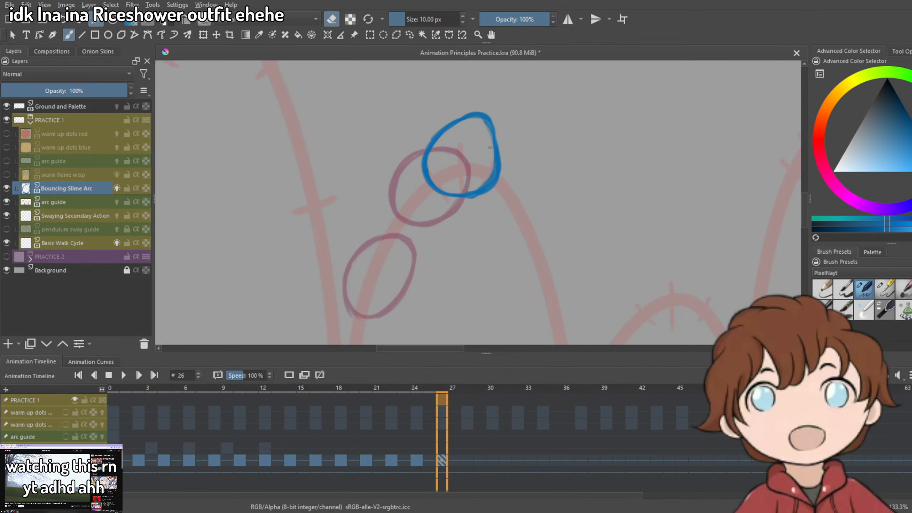
left_click_drag(493, 148, 478, 186)
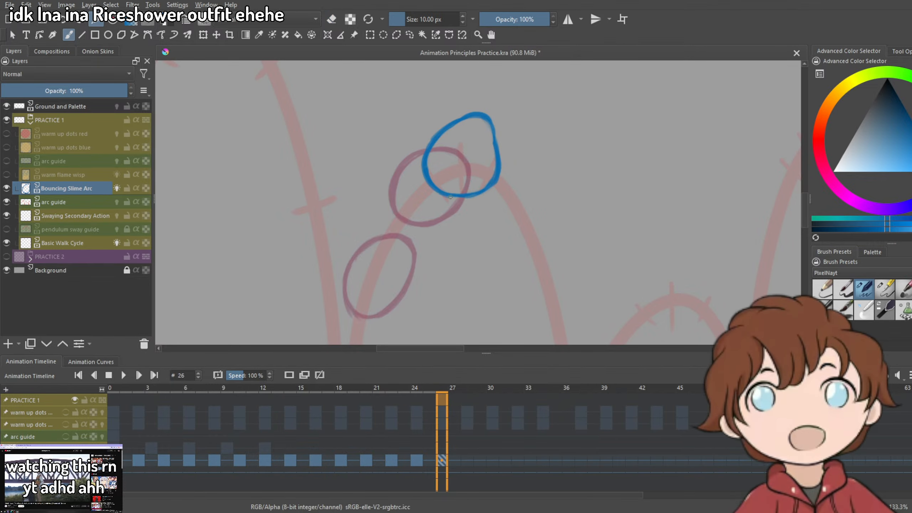
scroll(496, 176, "down", 4)
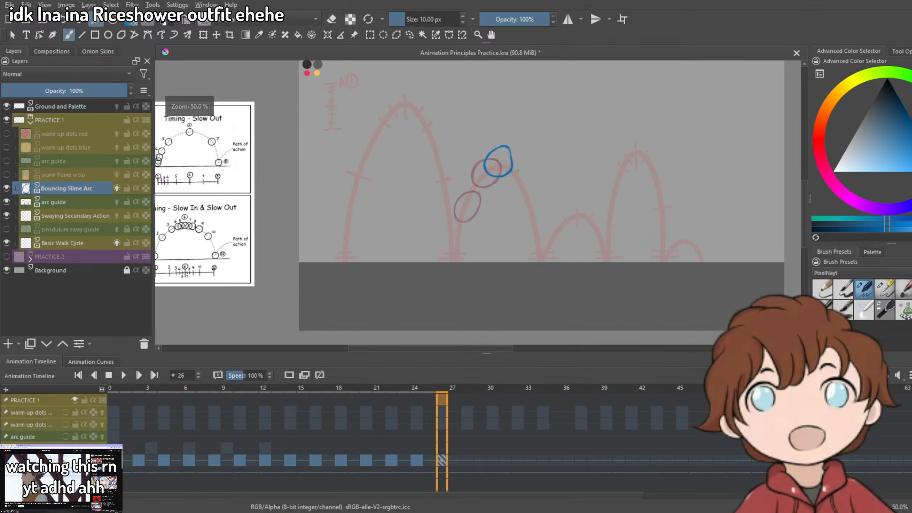
scroll(445, 155, "up", 6)
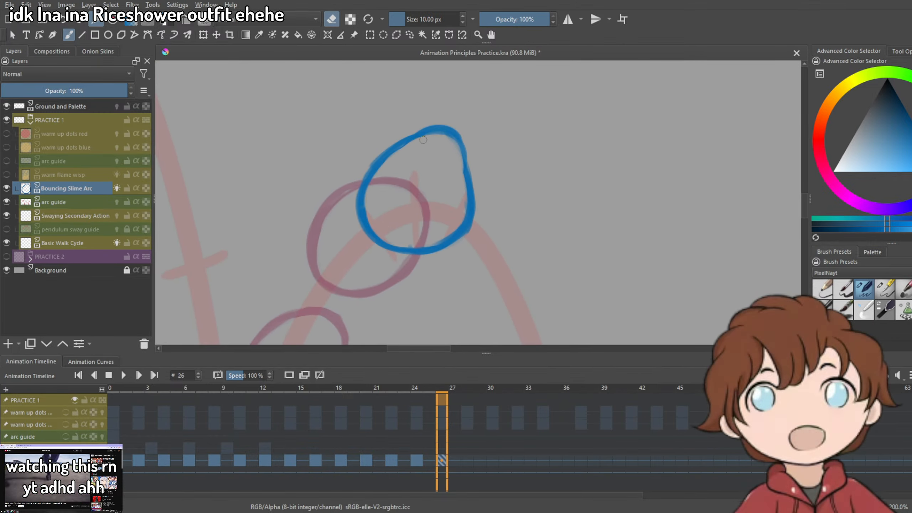
key("e")
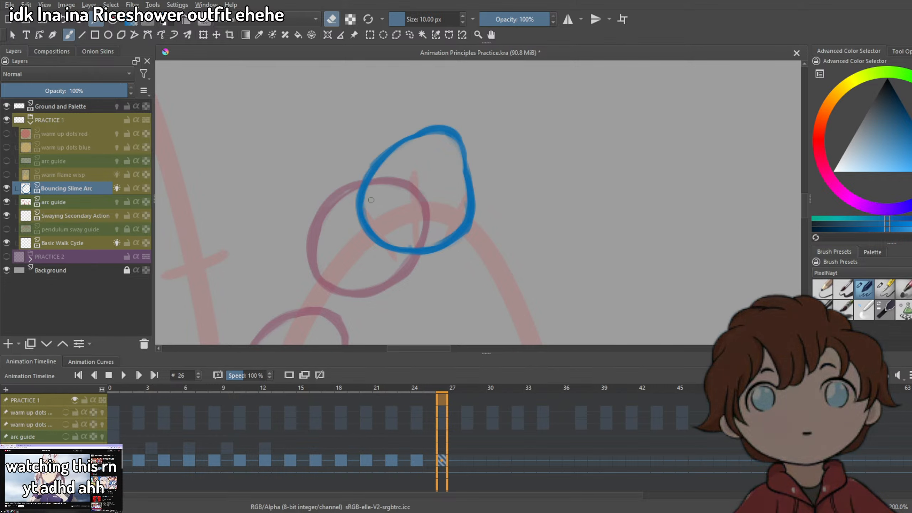
scroll(449, 160, "down", 4)
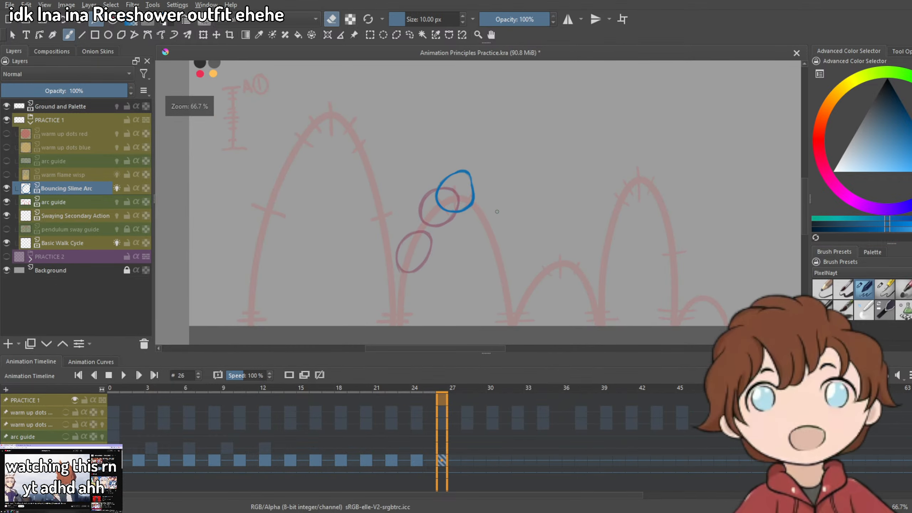
scroll(372, 171, "up", 5)
key("e")
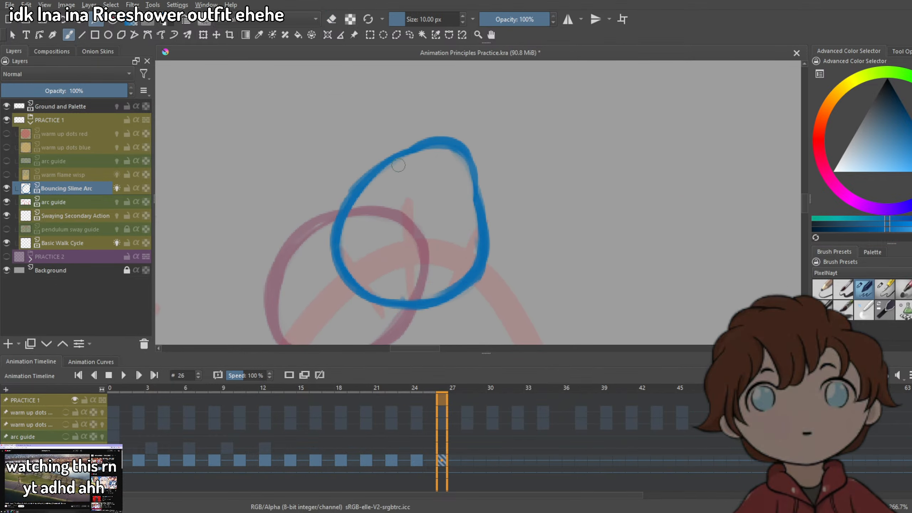
Step through the keyframes at frames 20, 22 and 24 to check how the slime's shape progresses up the second arc.
scroll(422, 145, "down", 5)
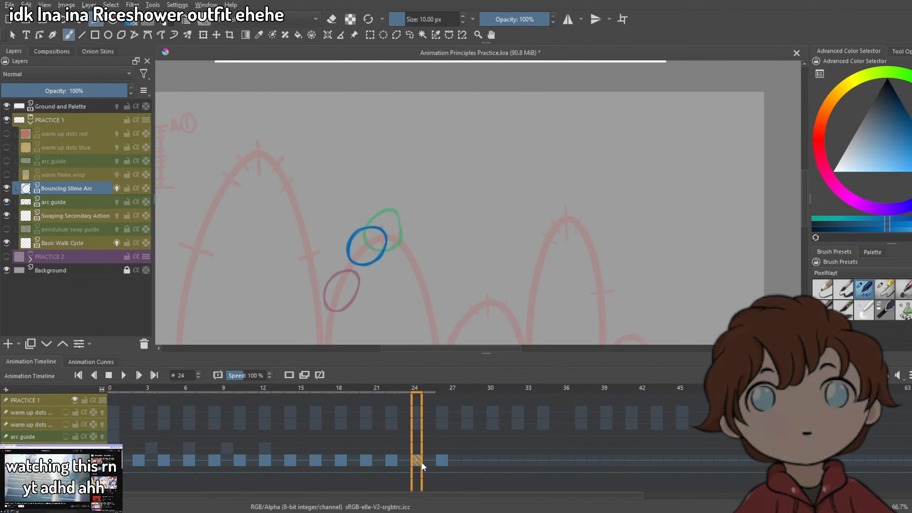
left_click(367, 461)
left_click(392, 461)
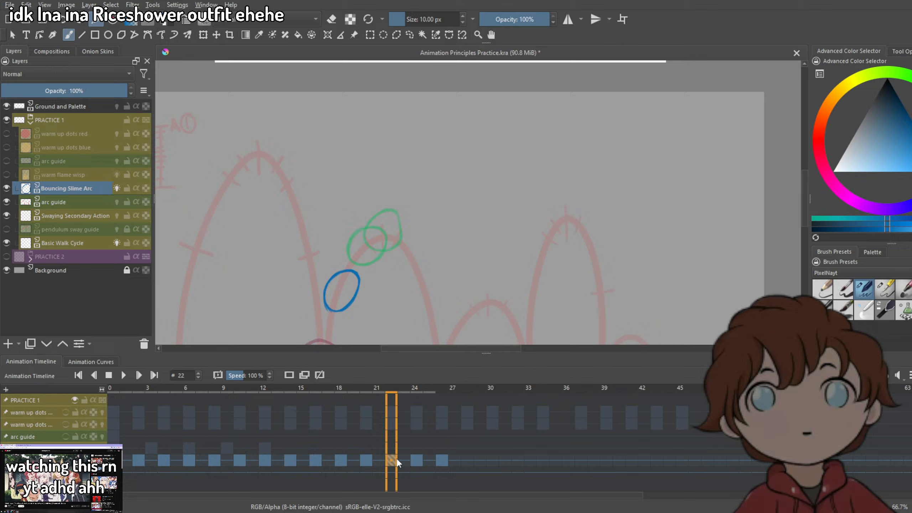
Step through the keyframes at frames 24 and 26 and move to the empty frame 28 of the Bouncing Slime Arc layer.
left_click(416, 460)
left_click(442, 460)
left_click(466, 461)
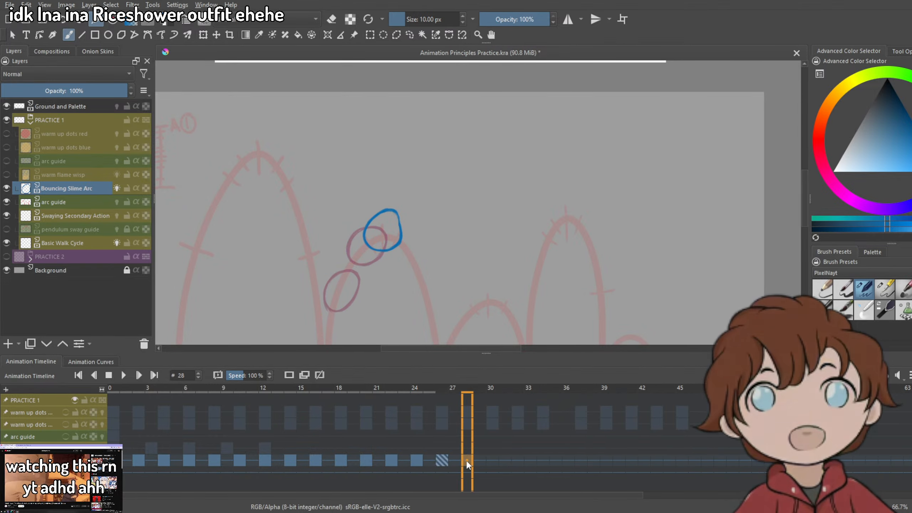
scroll(424, 237, "up", 1)
scroll(392, 230, "up", 1)
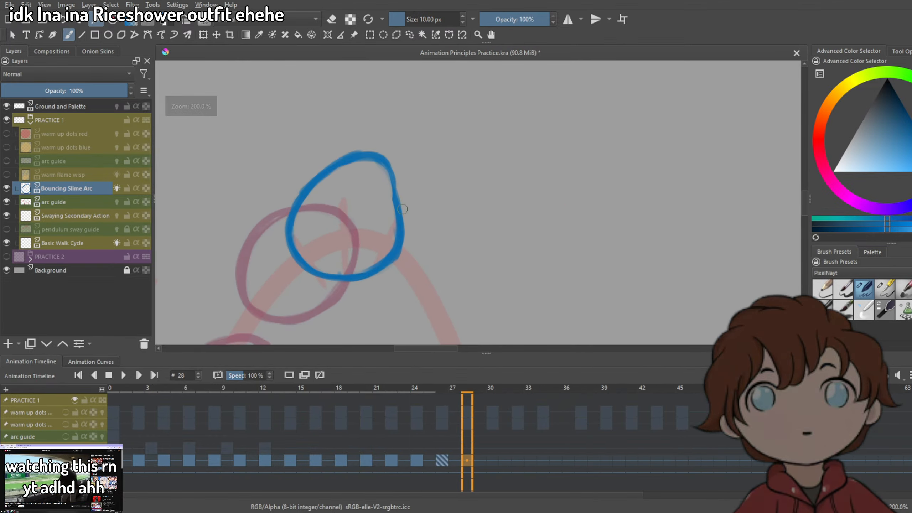
mouse_move(402, 203)
left_mouse_down()
mouse_move(363, 235)
mouse_move(361, 261)
left_mouse_up()
key("ctrl+z")
key("ctrl+z")
key("ctrl+z")
key("ctrl+z")
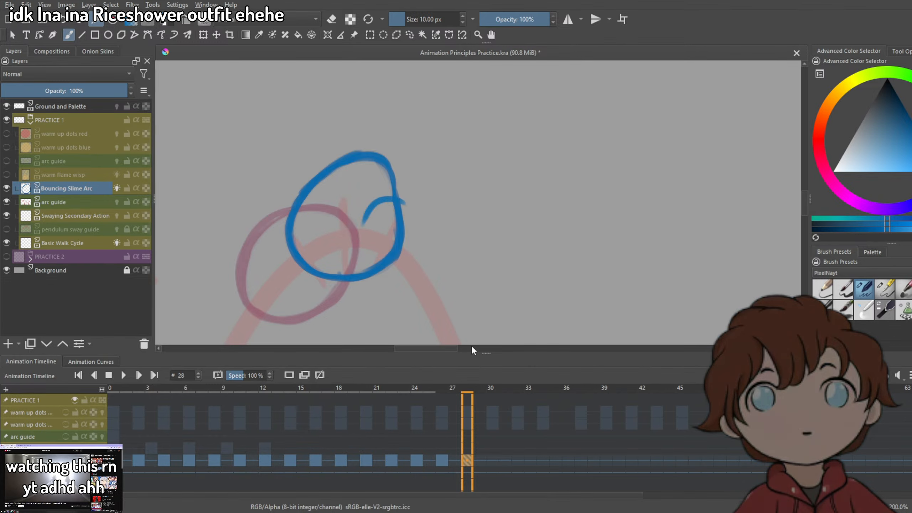
Rough in the slime's rounded outline on a blank frame 28 keyframe, just past the second arc's peak on its descending side.
left_click_drag(377, 214, 368, 266)
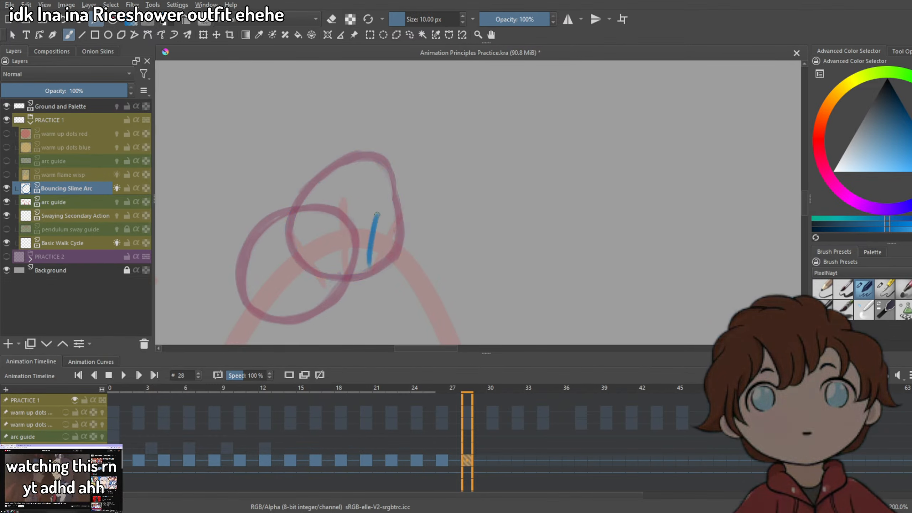
mouse_move(383, 218)
left_mouse_down()
mouse_move(414, 214)
mouse_move(412, 226)
mouse_move(431, 252)
left_mouse_up()
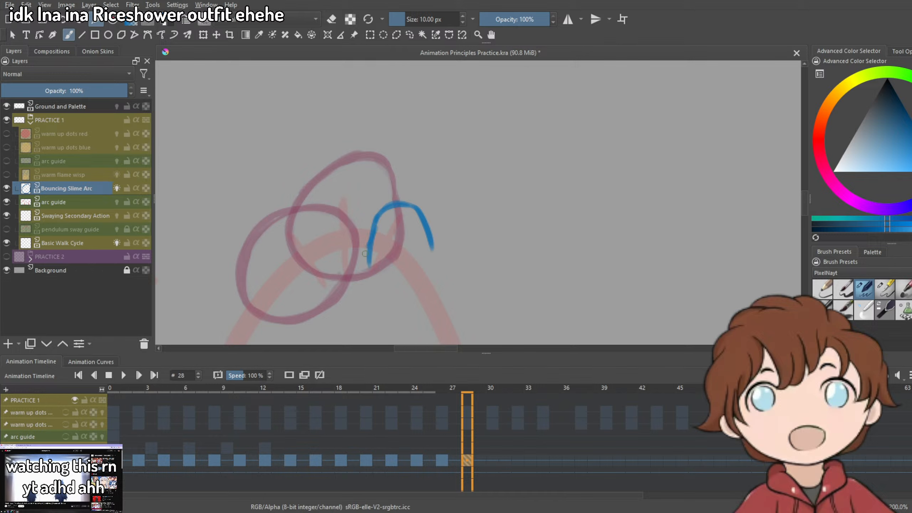
left_click_drag(364, 253, 438, 294)
key("e")
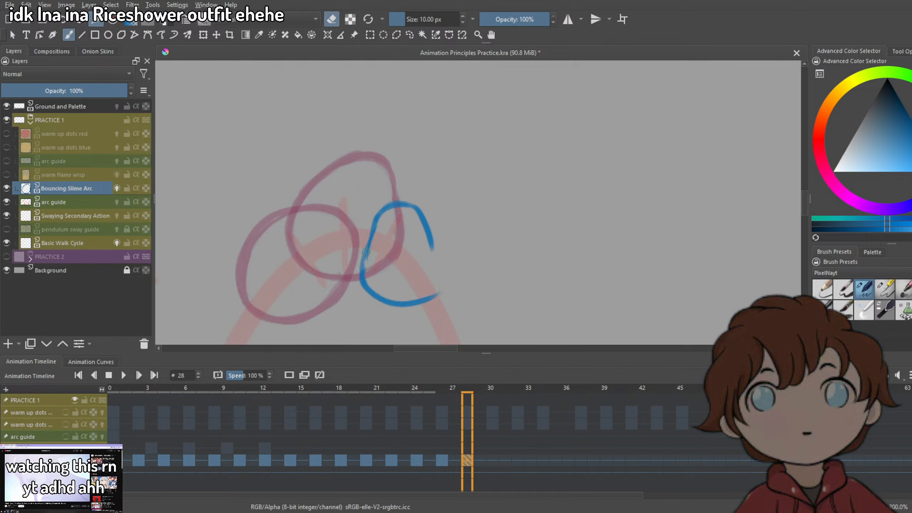
mouse_move(366, 253)
left_mouse_down()
mouse_move(398, 244)
mouse_move(424, 262)
mouse_move(429, 224)
mouse_move(367, 223)
mouse_move(416, 187)
left_mouse_up()
key("e")
key("ctrl+z")
mouse_move(366, 232)
left_mouse_down()
mouse_move(416, 187)
mouse_move(454, 226)
mouse_move(425, 309)
left_mouse_up()
mouse_move(369, 212)
left_mouse_down()
mouse_move(373, 298)
mouse_move(461, 293)
left_mouse_up()
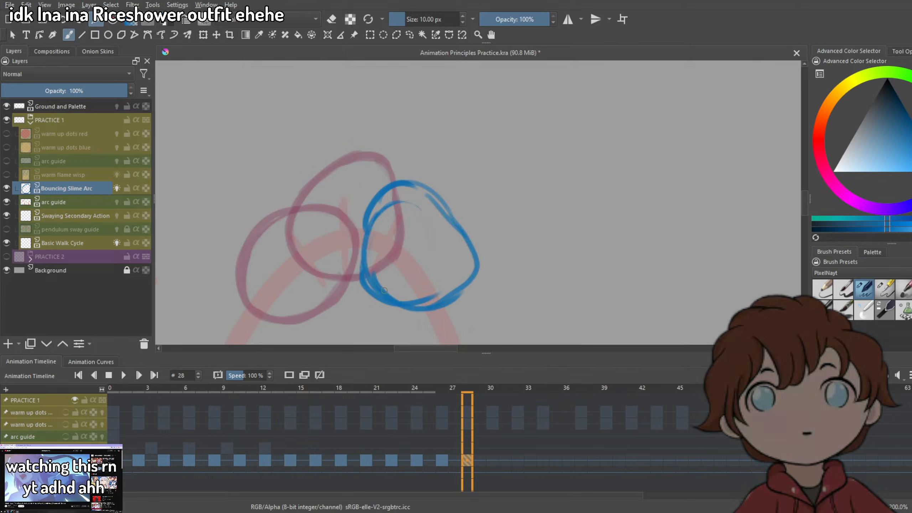
key("ctrl+z")
mouse_move(370, 279)
left_mouse_down()
mouse_move(449, 306)
mouse_move(441, 204)
left_mouse_up()
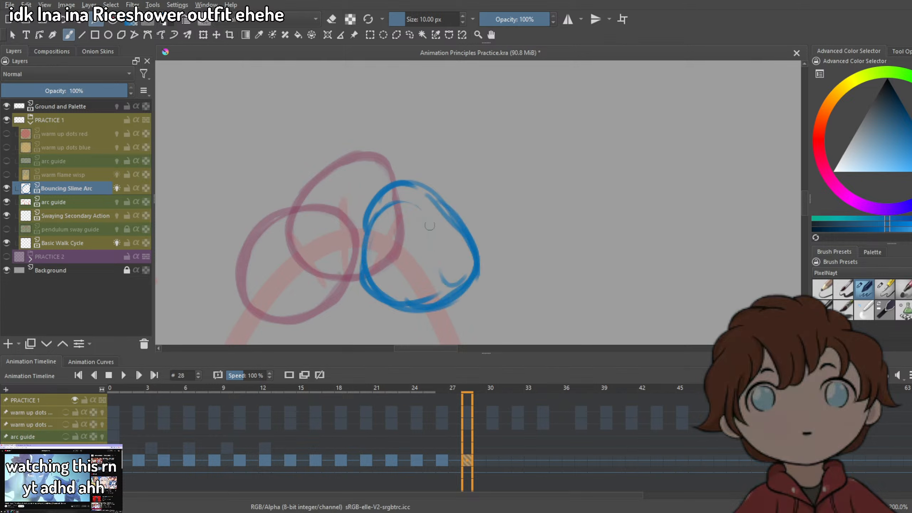
Redraw the left and lower edges of the frame 28 slime outline and erase the rough strokes inside it.
left_click_drag(382, 187, 358, 270)
left_click_drag(361, 238, 445, 310)
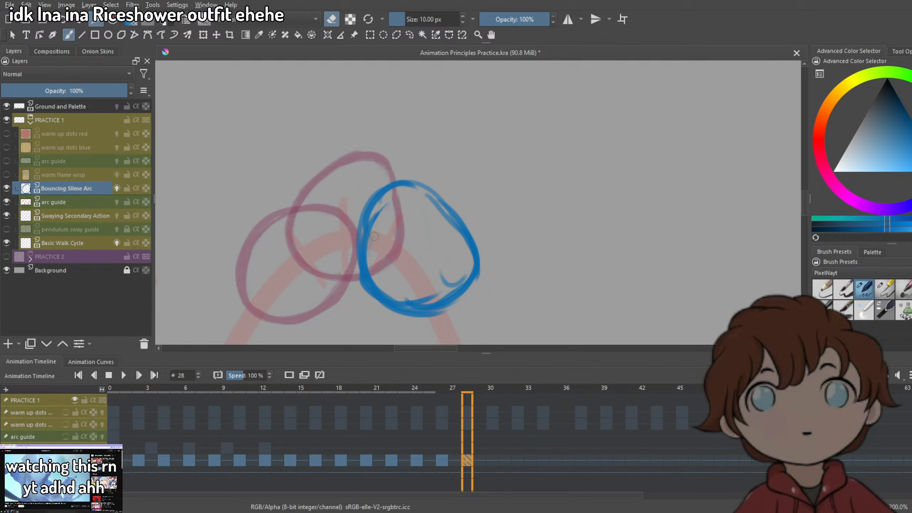
mouse_move(374, 237)
left_mouse_down()
mouse_move(383, 206)
mouse_move(404, 306)
left_mouse_up()
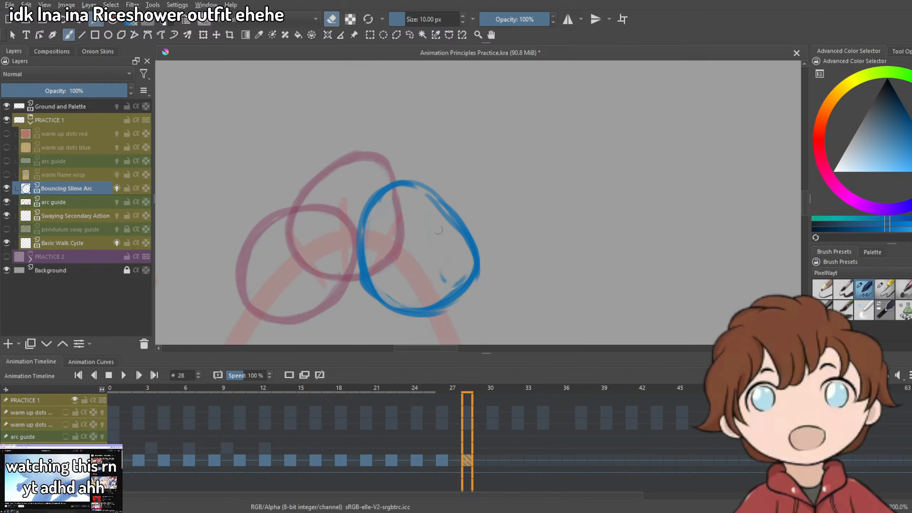
left_click_drag(416, 196, 456, 234)
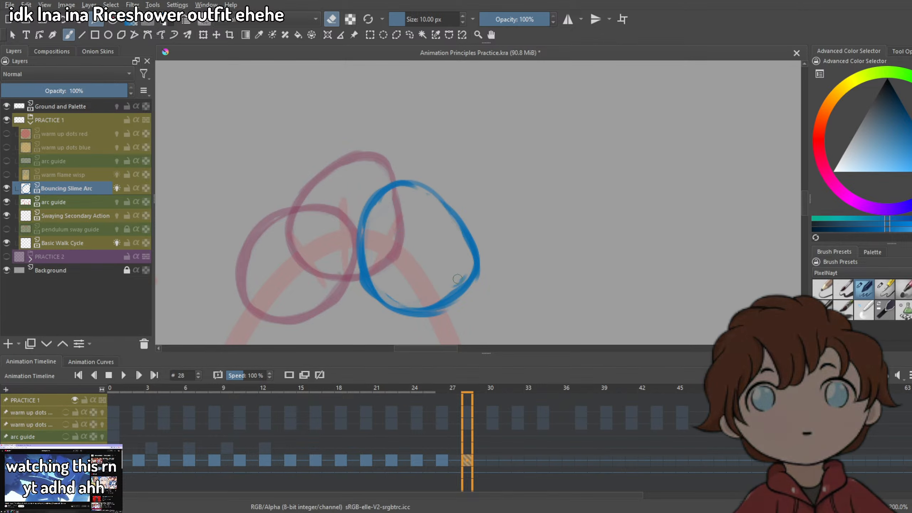
left_click_drag(411, 300, 449, 249)
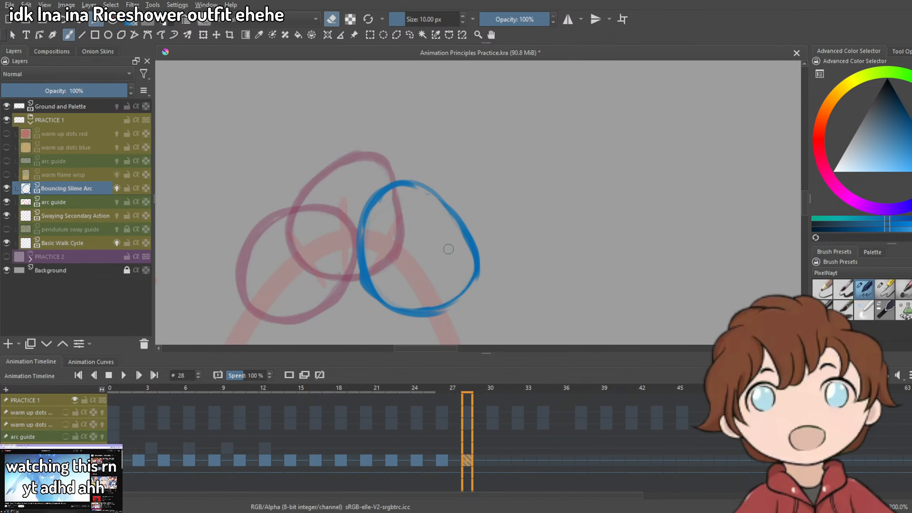
key("e")
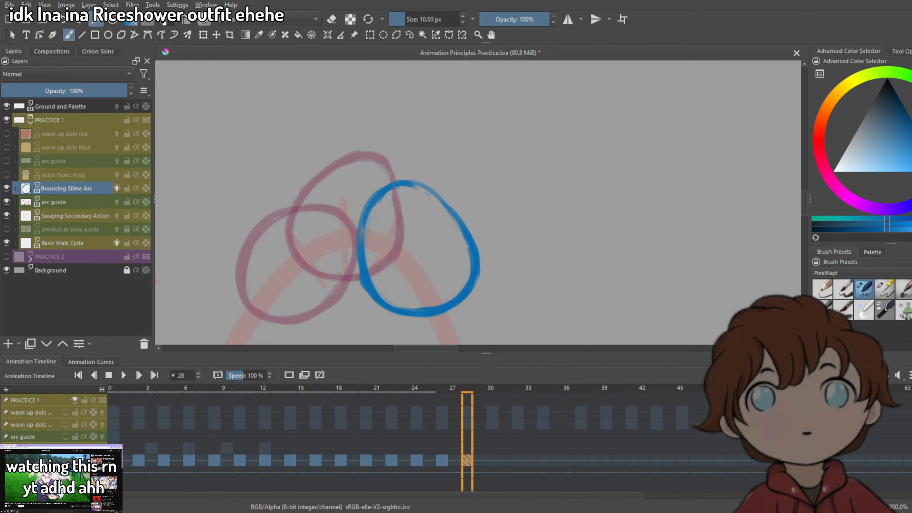
left_click_drag(395, 183, 447, 209)
key("ctrl+z")
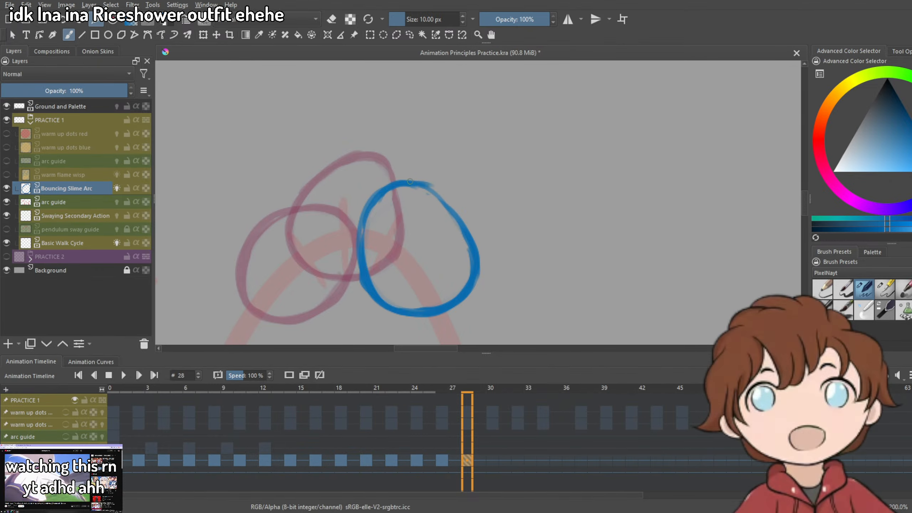
Play back the animation over frames 1 to 29 to check the slime's motion along the arcs.
scroll(480, 253, "down", 4)
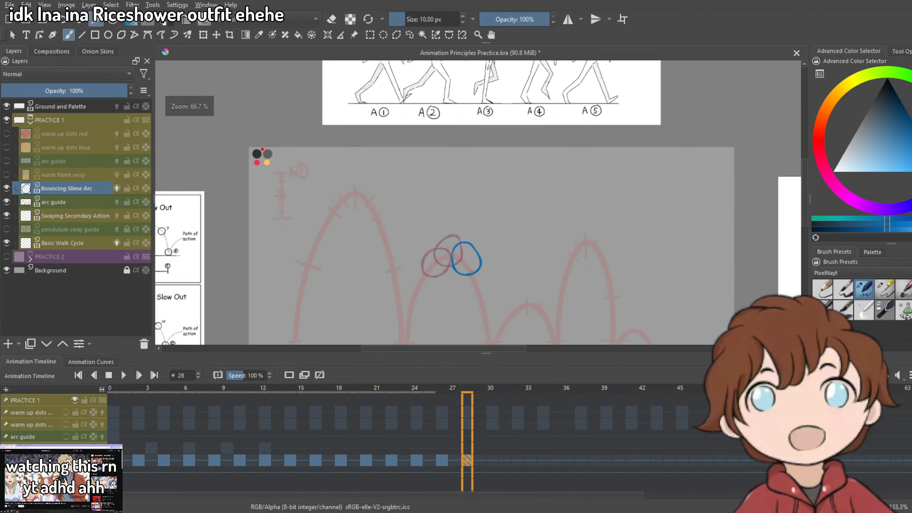
scroll(484, 278, "up", 4)
scroll(459, 329, "down", 1)
key("Left")
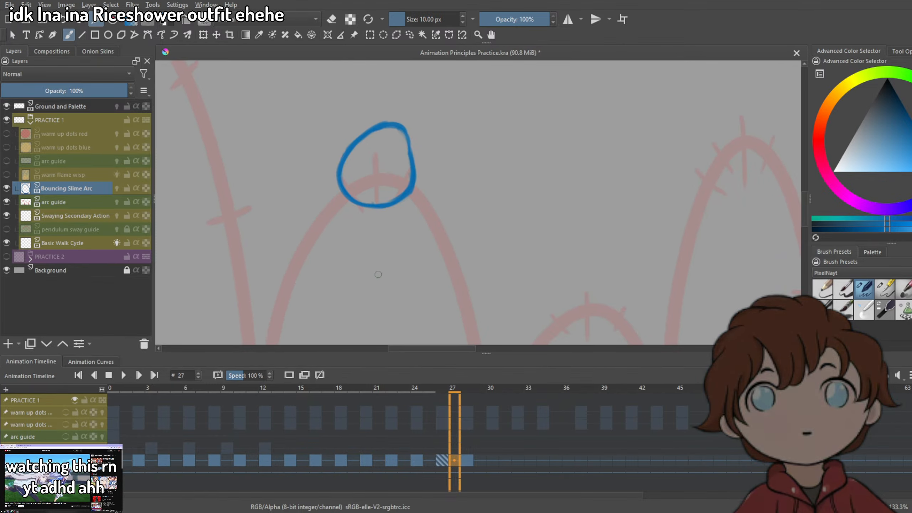
scroll(378, 274, "down", 4)
left_click_drag(124, 461, 478, 462)
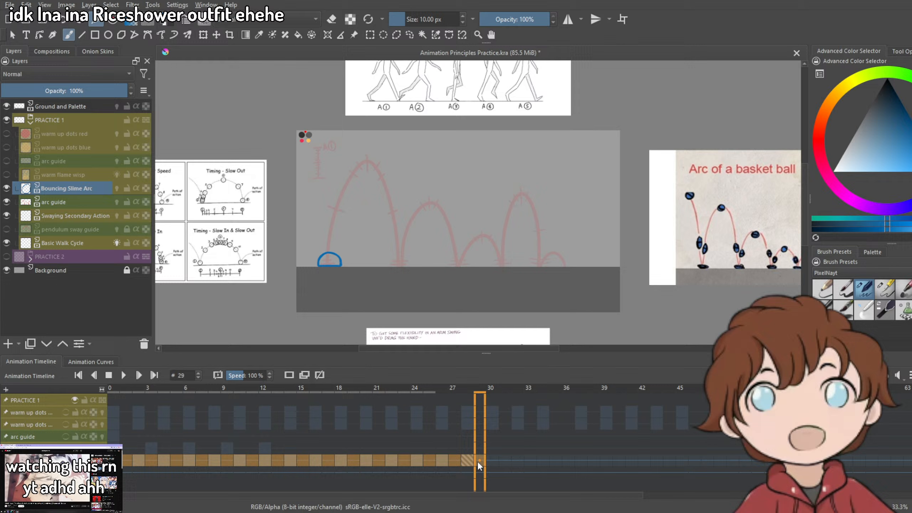
left_click(122, 375)
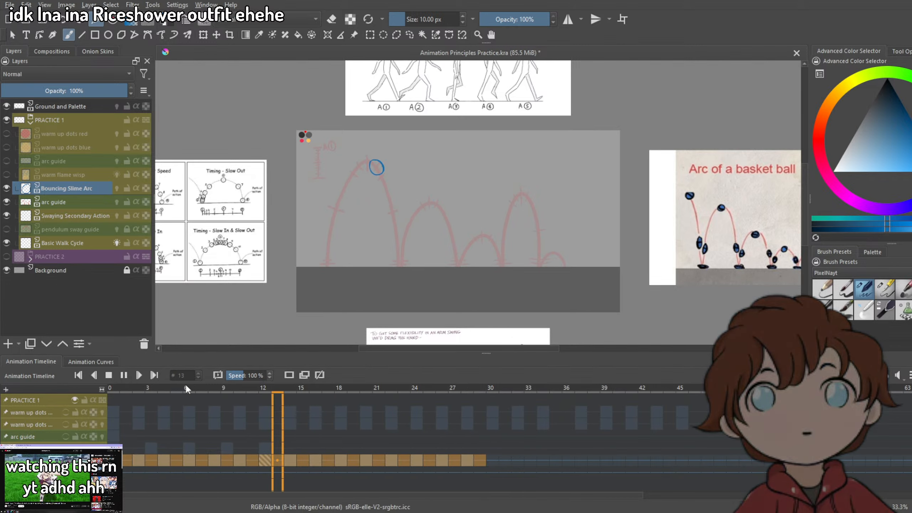
left_click(125, 374)
Move to the empty frame 30 of the Bouncing Slime Arc layer.
scroll(464, 293, "up", 1)
left_click(484, 461)
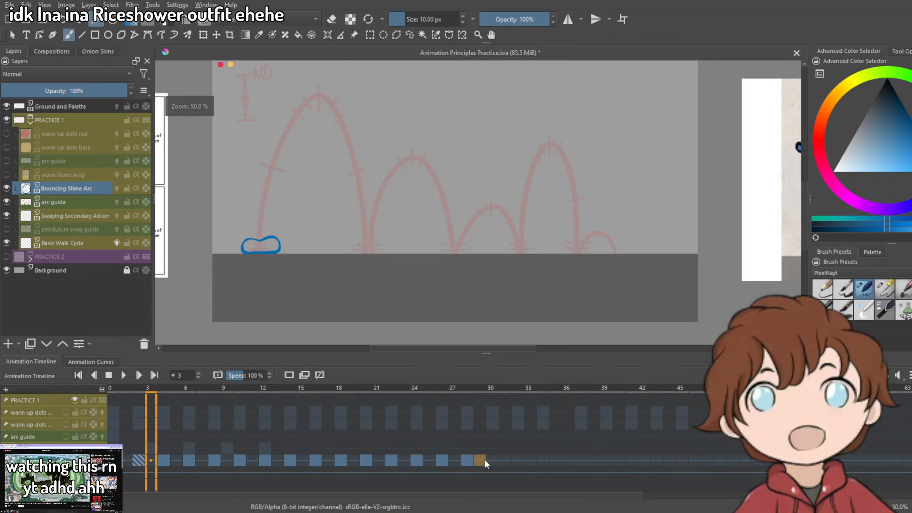
left_click_drag(484, 459, 492, 460)
scroll(449, 187, "up", 3)
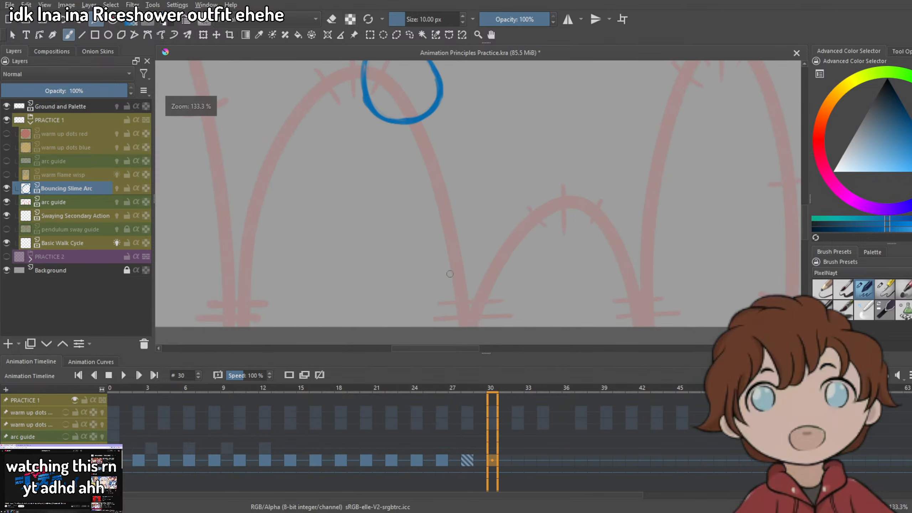
left_click_drag(426, 306, 471, 315)
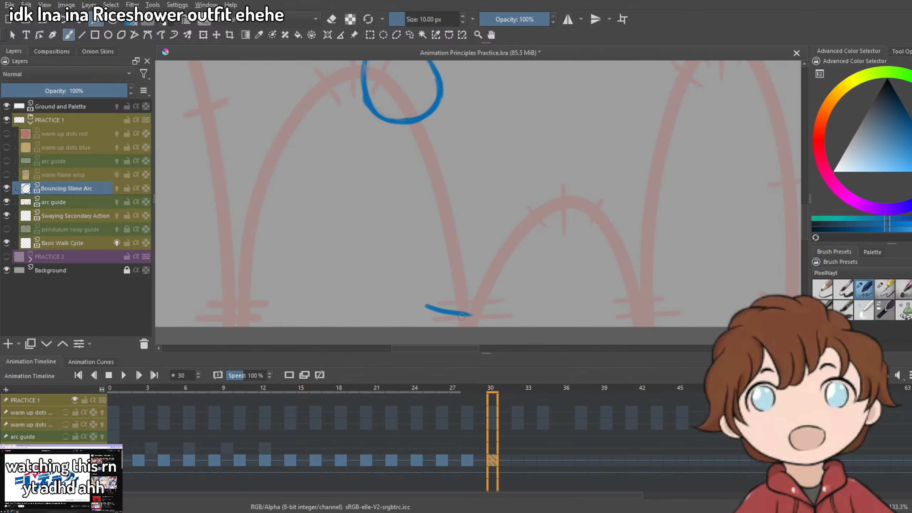
key("ctrl+z")
mouse_move(409, 307)
left_mouse_down()
mouse_move(448, 298)
mouse_move(429, 322)
mouse_move(424, 306)
mouse_move(447, 324)
mouse_move(479, 329)
mouse_move(420, 324)
mouse_move(480, 321)
mouse_move(451, 301)
mouse_move(421, 318)
mouse_move(488, 294)
left_mouse_up()
key("ctrl+z")
key("ctrl+z")
key("ctrl+z")
key("ctrl+z")
key("ctrl+z")
key("ctrl+z")
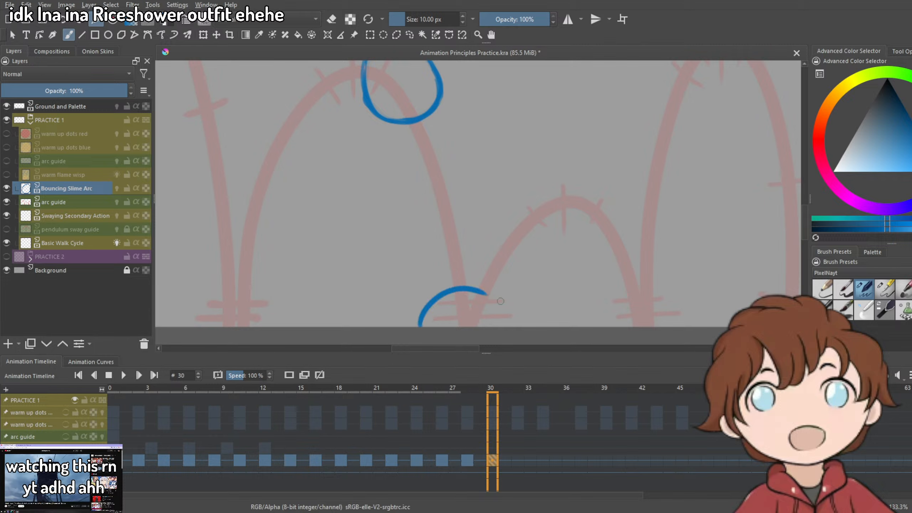
key("ctrl+z")
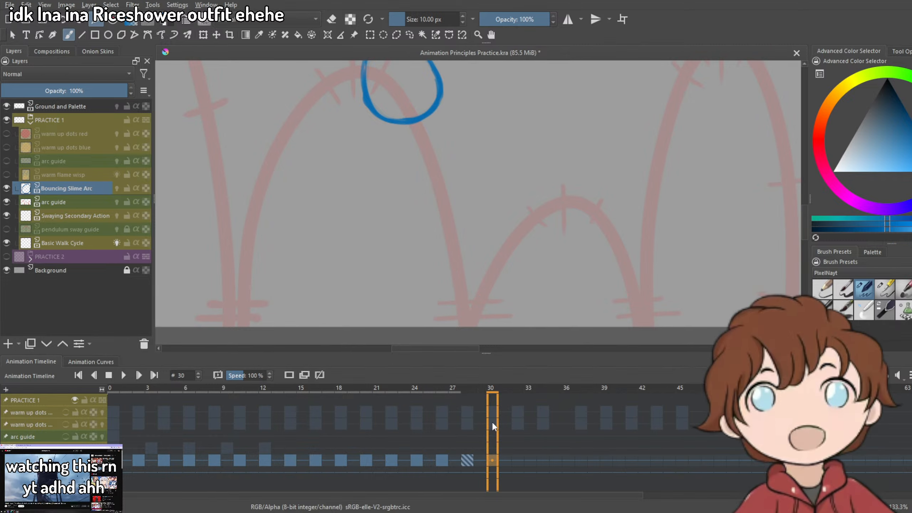
Draw the slime on frame 30 as a squashed dome with a flat base where the second arc meets the ground.
mouse_move(468, 280)
left_mouse_down()
mouse_move(438, 319)
mouse_move(425, 321)
mouse_move(463, 326)
mouse_move(421, 328)
mouse_move(469, 323)
left_mouse_up()
key("ctrl+z")
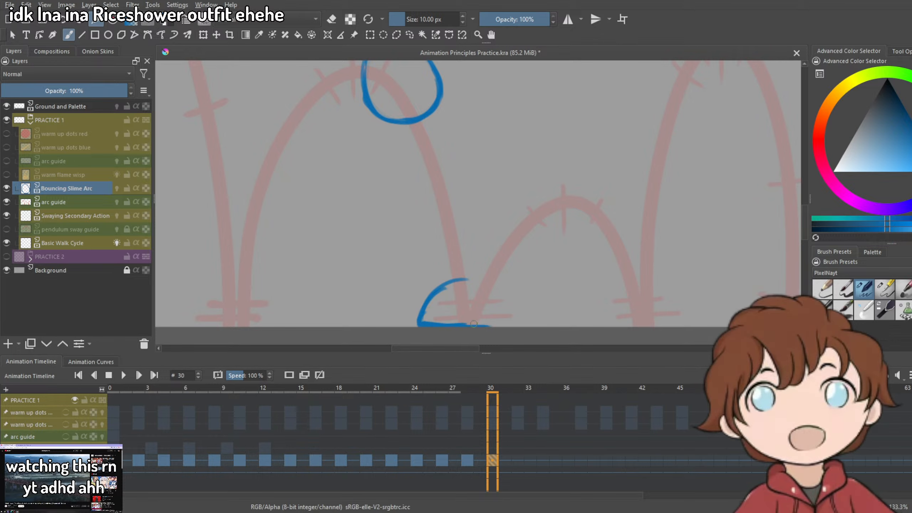
mouse_move(460, 282)
left_mouse_down()
mouse_move(499, 294)
mouse_move(503, 317)
left_mouse_up()
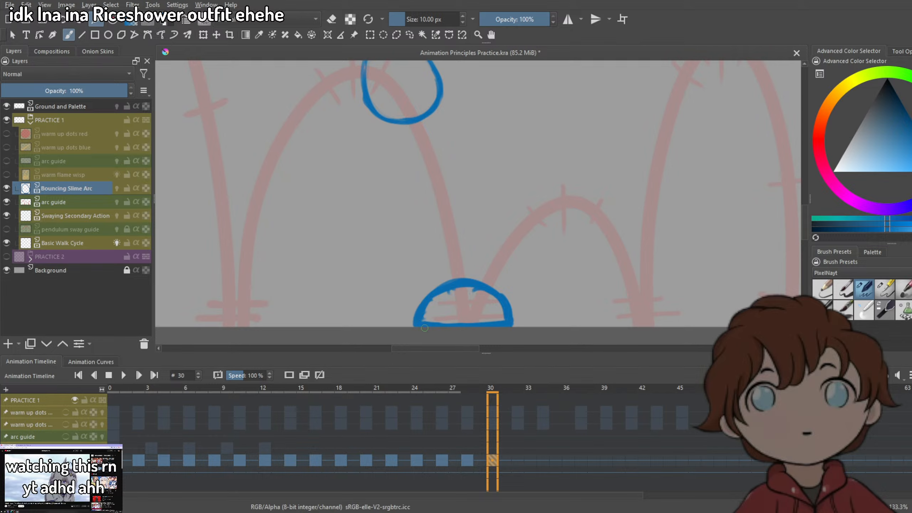
left_click_drag(424, 328, 512, 318)
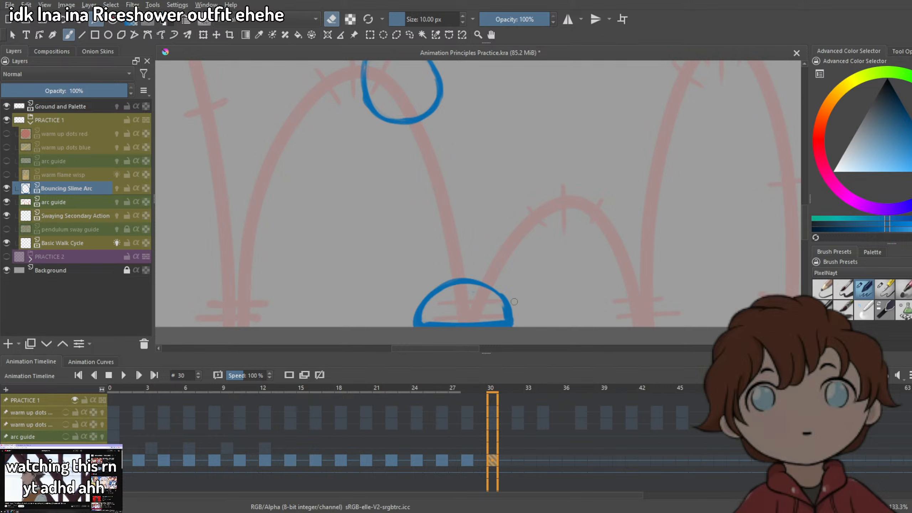
Smooth the curved top of the frame 30 dome and erase the excess line along its edges.
key("e")
left_click_drag(422, 308, 491, 304)
key("ctrl+z")
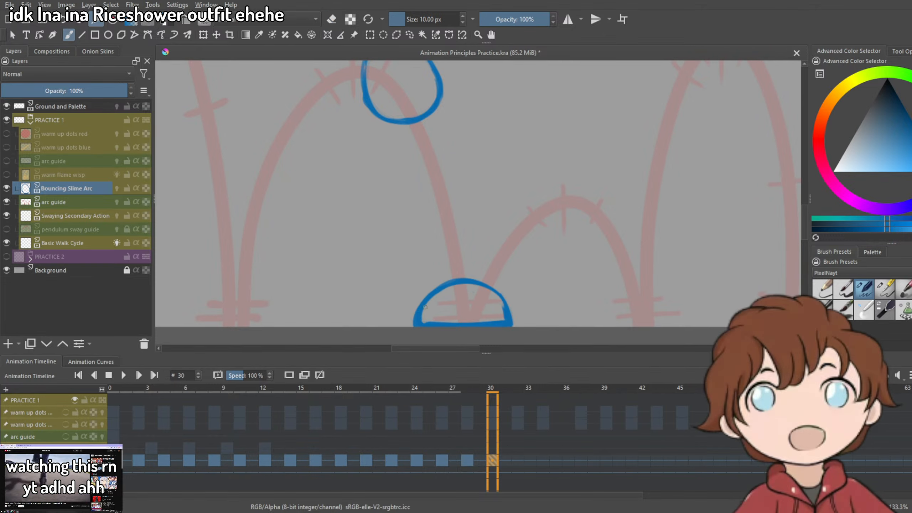
mouse_move(424, 309)
left_mouse_down()
mouse_move(492, 297)
mouse_move(507, 315)
left_mouse_up()
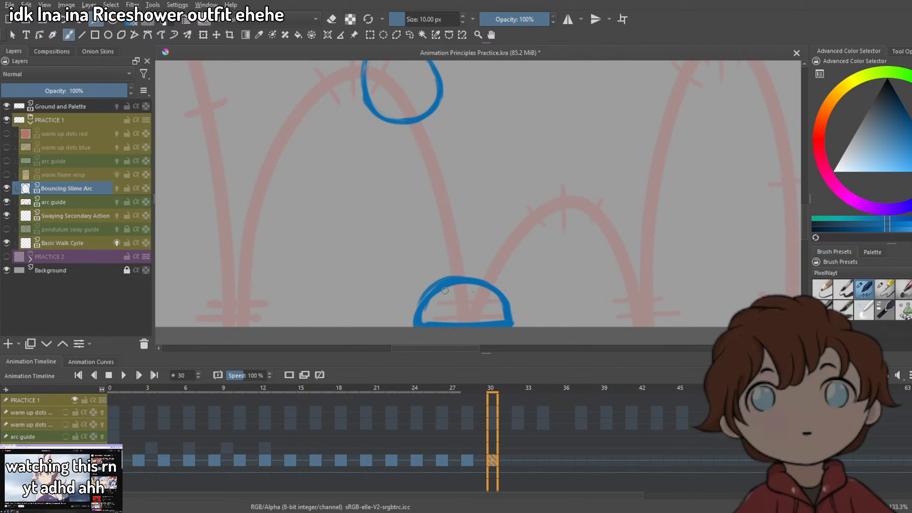
scroll(531, 309, "down", 5)
scroll(521, 309, "up", 4)
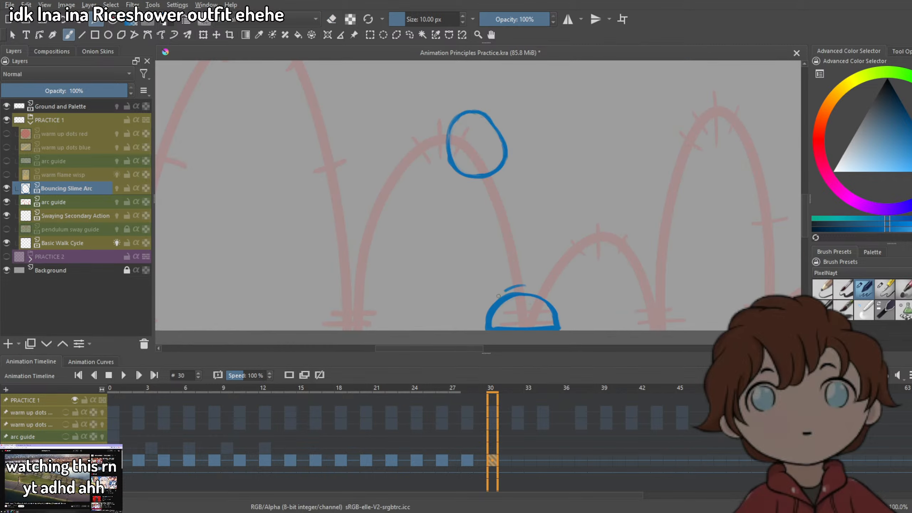
key("e")
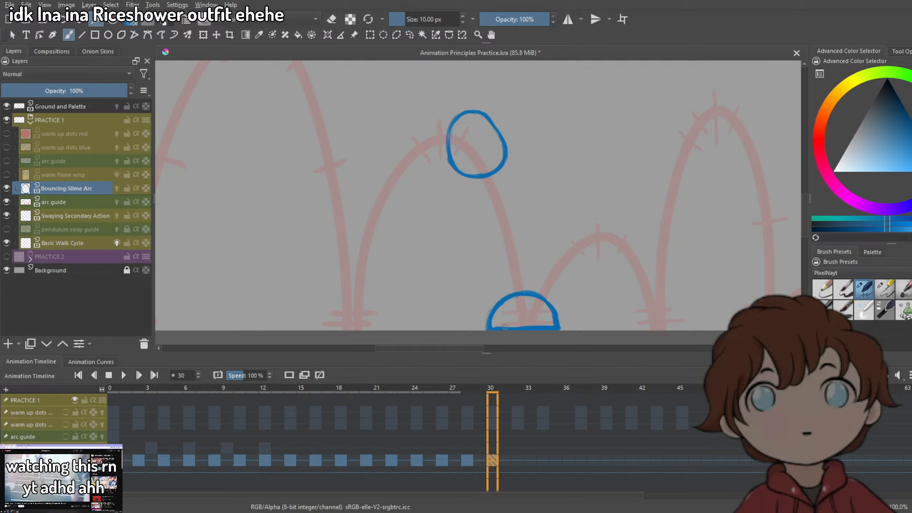
left_click_drag(549, 320, 475, 246)
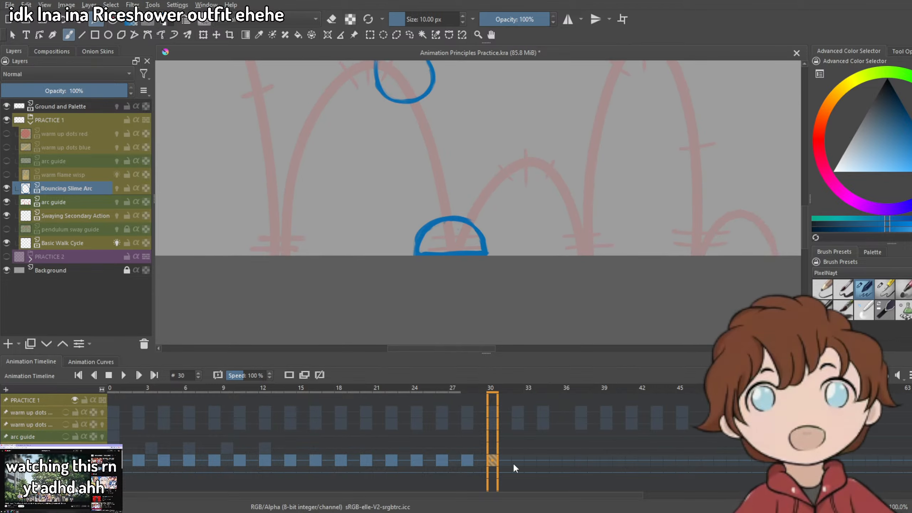
Add a blank keyframe at frame 32 and compare the slime drawings on frames 28 and 30.
left_click(516, 460)
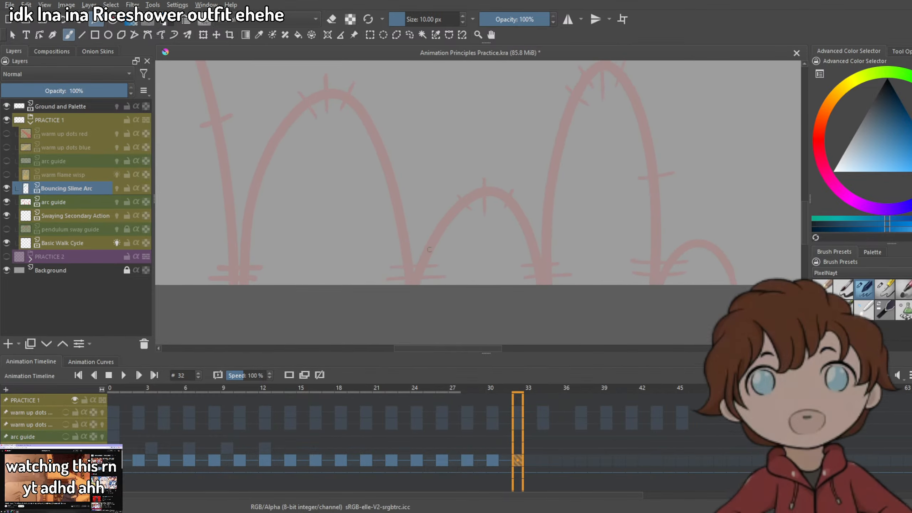
key("minus")
left_click(497, 460)
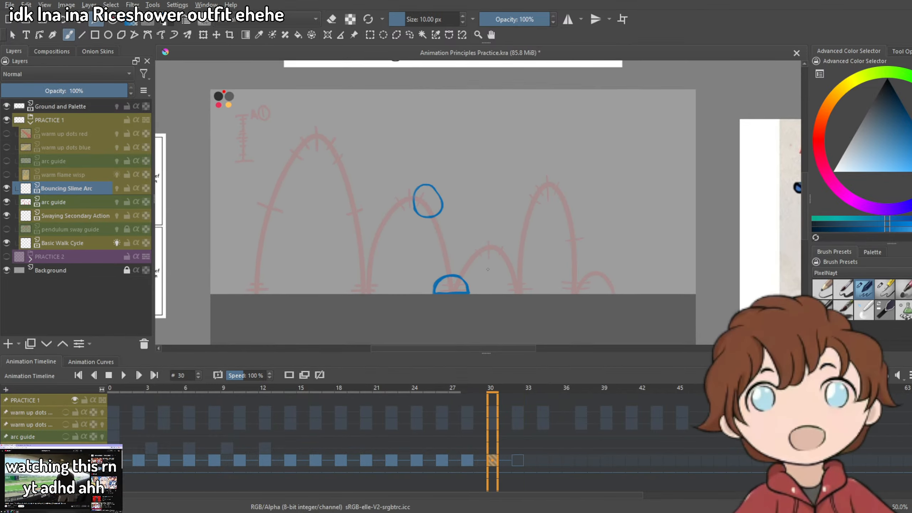
left_click(468, 461)
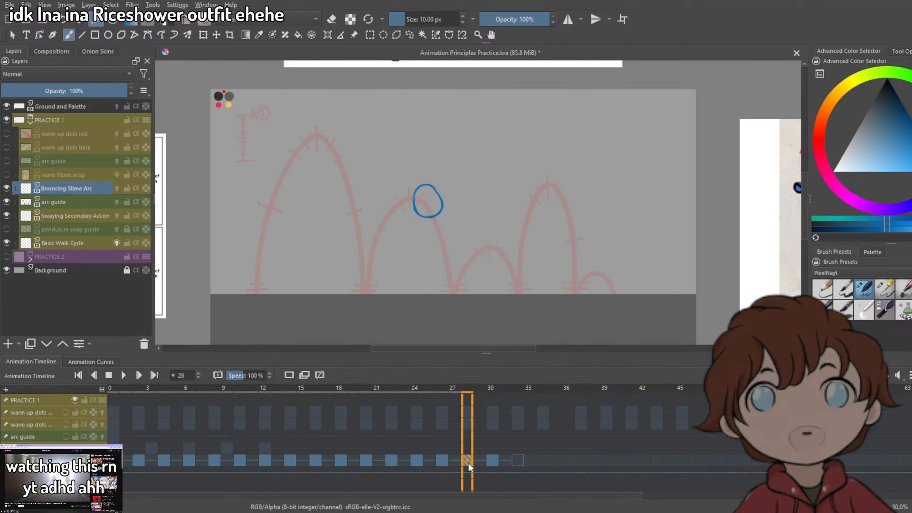
left_click(492, 461)
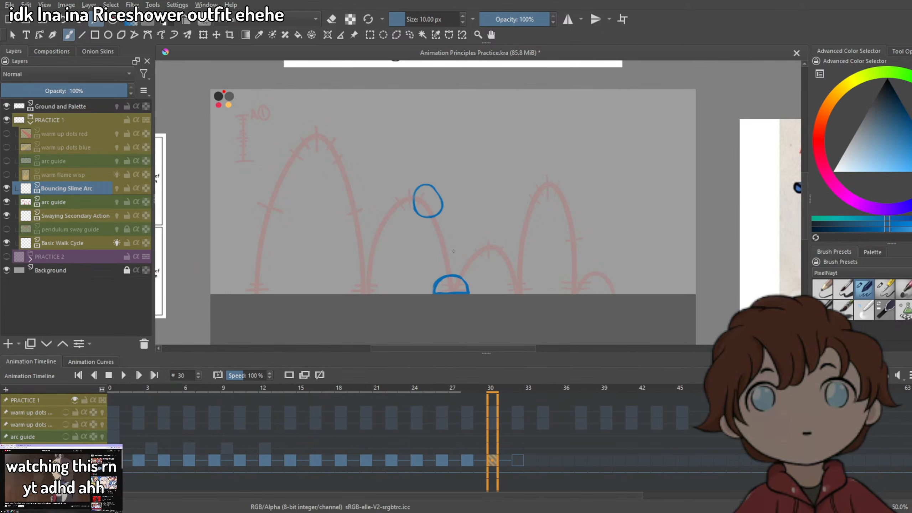
Erase the leftover round slime outline above the dome on frame 30 with a large eraser.
key("plus")
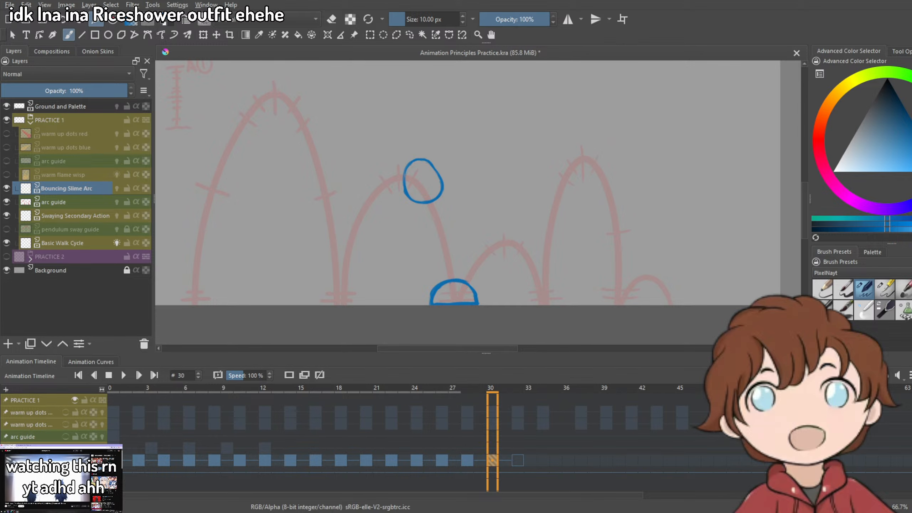
key("e")
scroll(456, 234, "up", 2)
mouse_move(420, 248)
left_mouse_down()
mouse_move(416, 235)
mouse_move(439, 264)
mouse_move(425, 161)
left_mouse_up()
Compare the slime drawings on frames 26, 28 and 30 of the Bouncing Slime Arc layer.
left_click(468, 463)
left_click(490, 465)
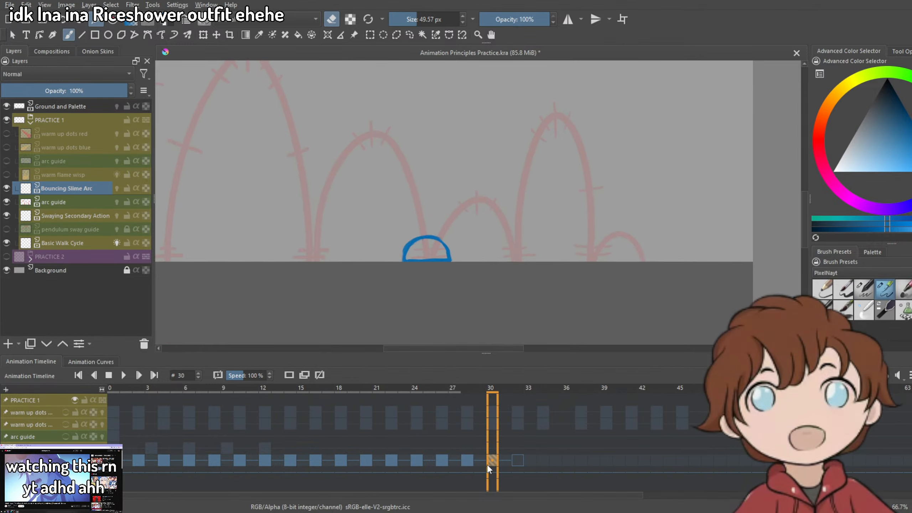
left_click(466, 461)
left_click(433, 461)
left_click(444, 461)
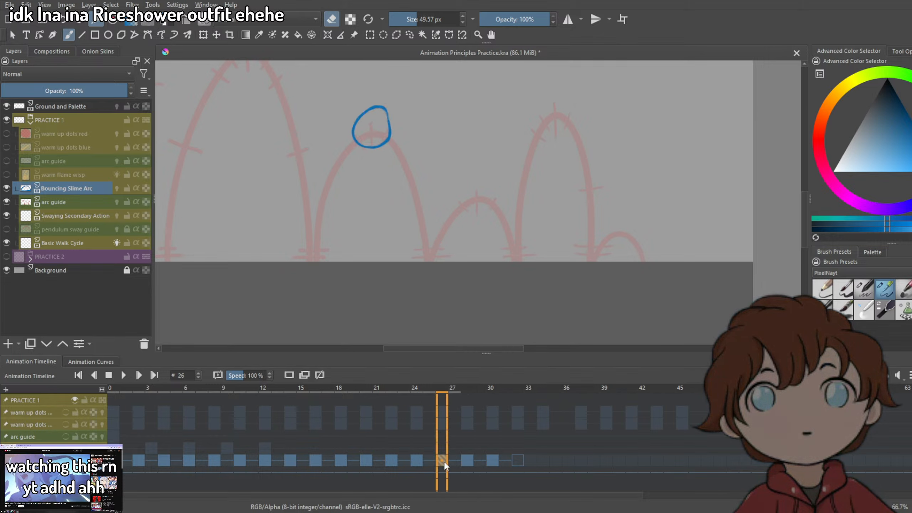
left_click(468, 462)
left_click(492, 461)
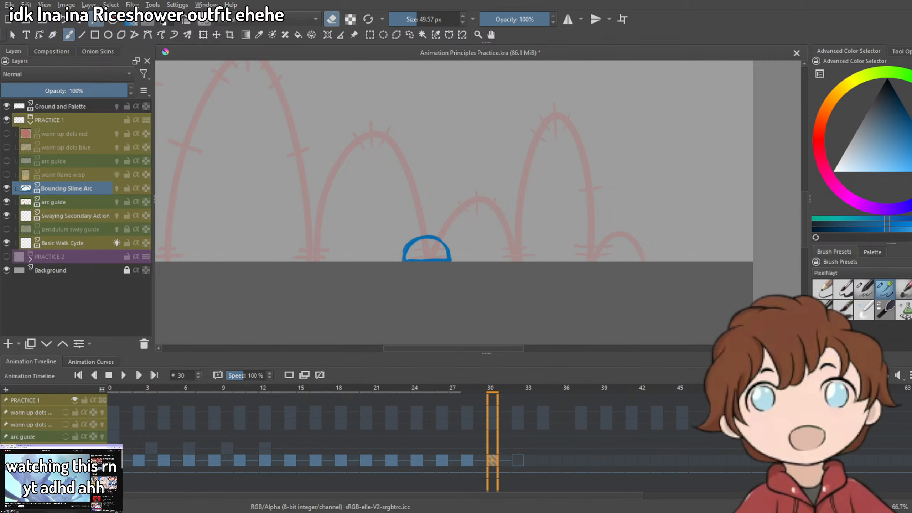
Thicken the left side of the frame 30 dome and clean the inner edge of its base with the 10 px brush.
key("e")
left_click(865, 290)
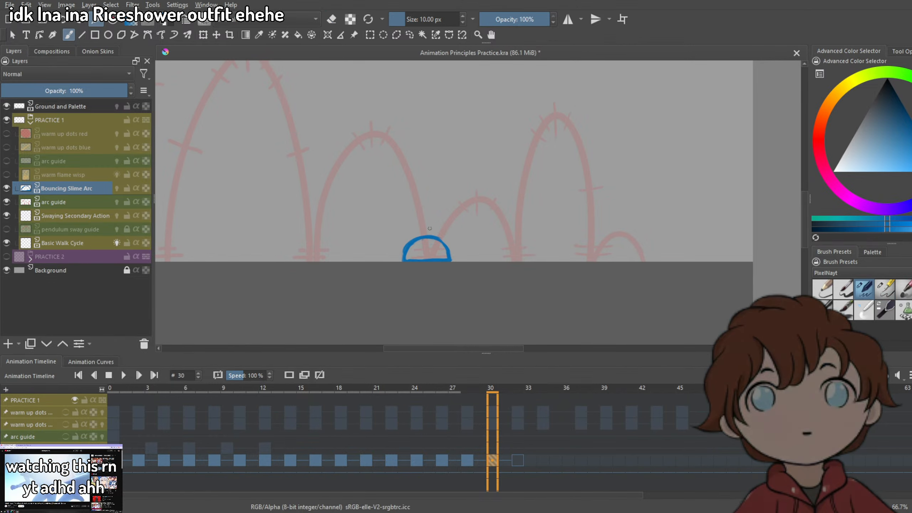
scroll(433, 233, "up", 3)
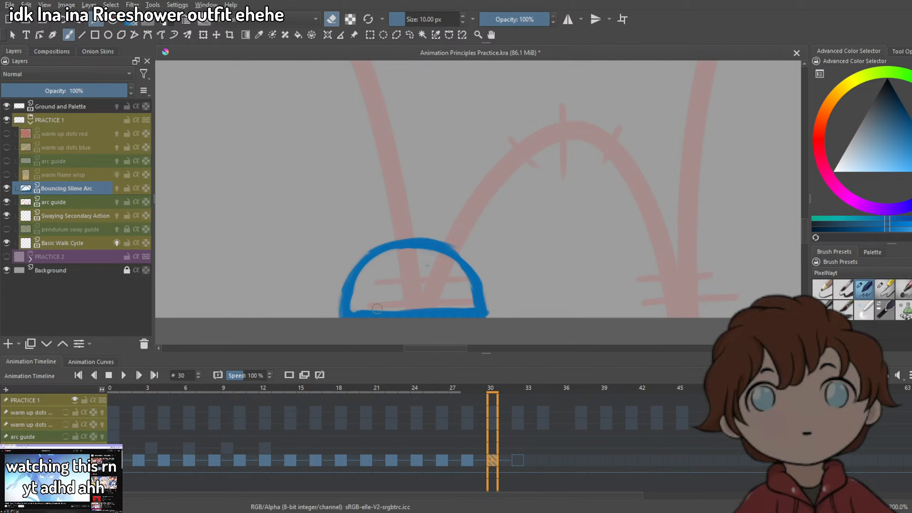
key("e")
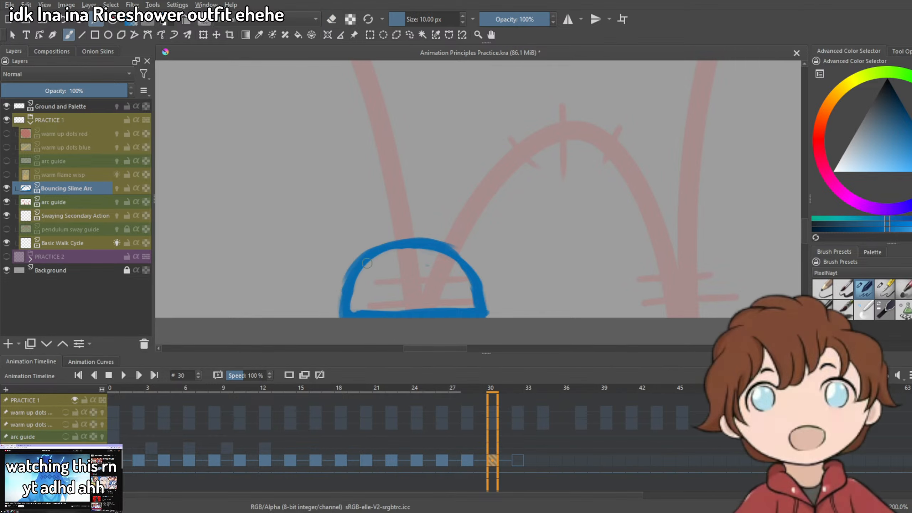
left_click_drag(373, 253, 349, 319)
mouse_move(349, 278)
left_mouse_down()
mouse_move(349, 310)
mouse_move(469, 309)
left_mouse_up()
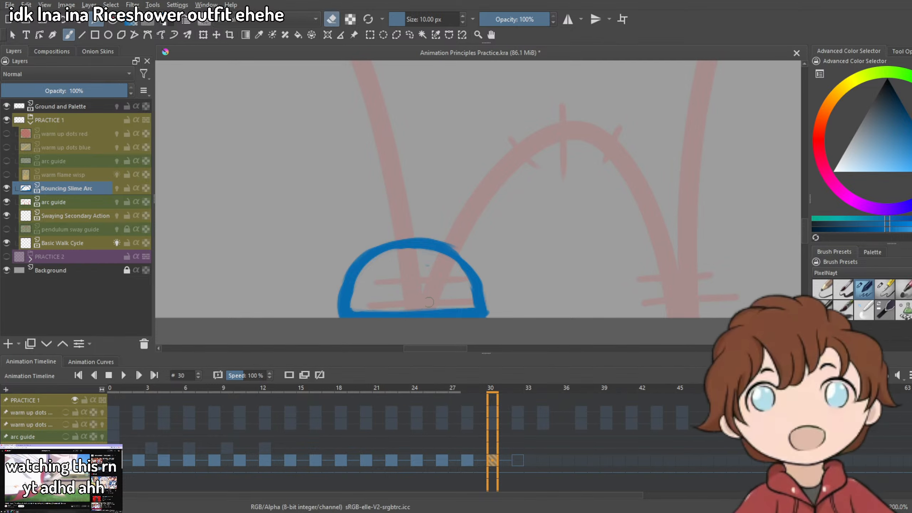
Even out the right side of the frame 30 dome and trim its lower right corner.
key("e")
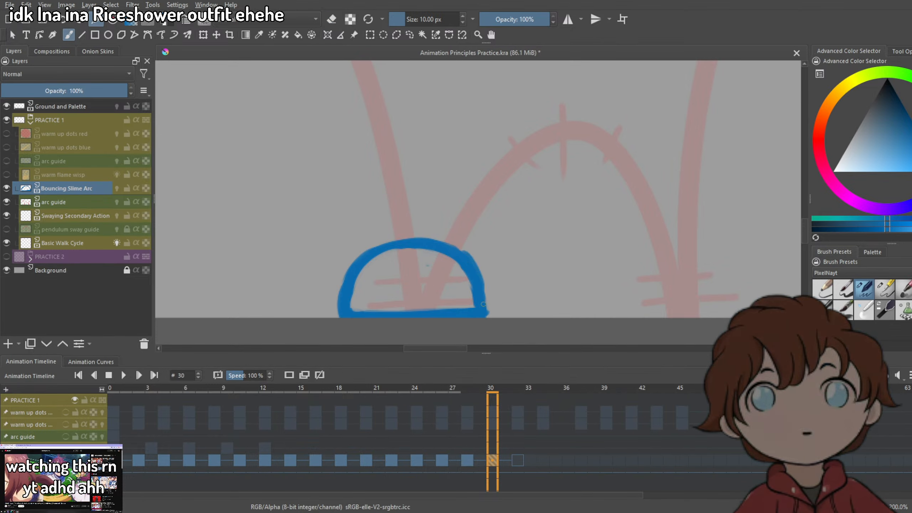
key("e")
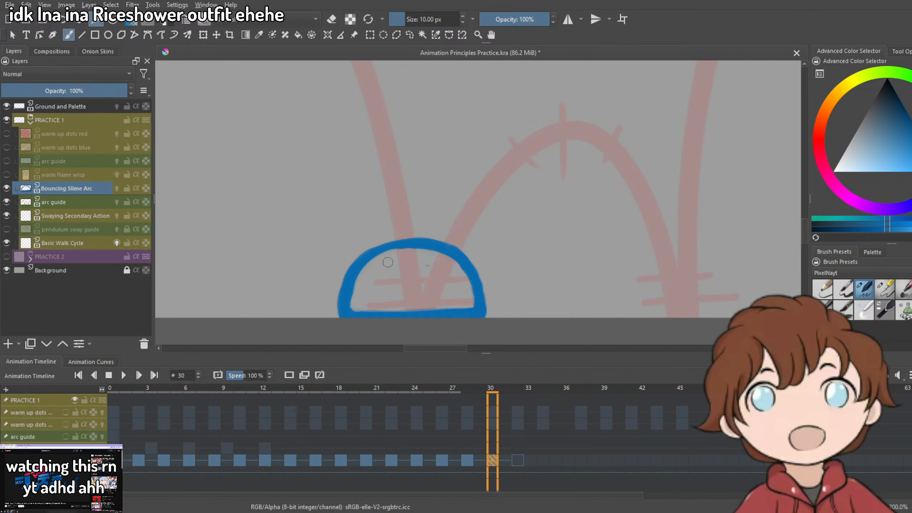
key("e")
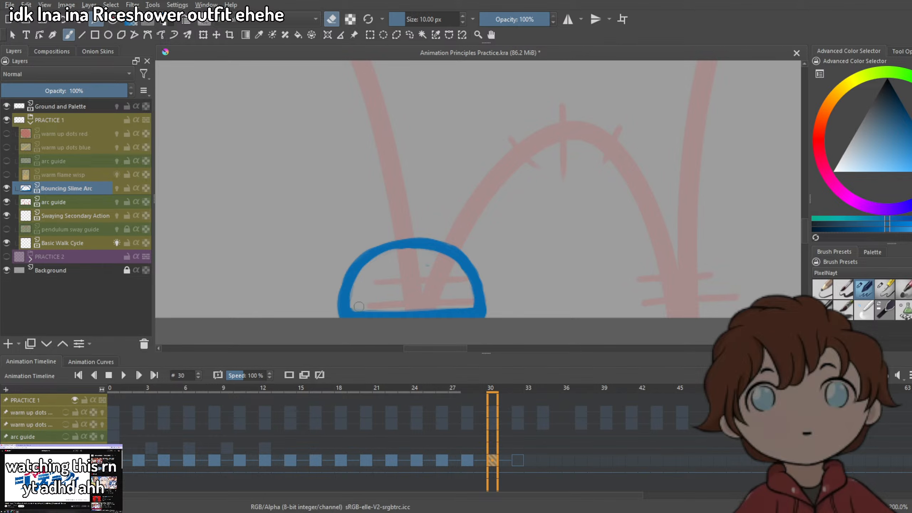
scroll(359, 306, "down", 2)
scroll(361, 291, "up", 1)
key("e")
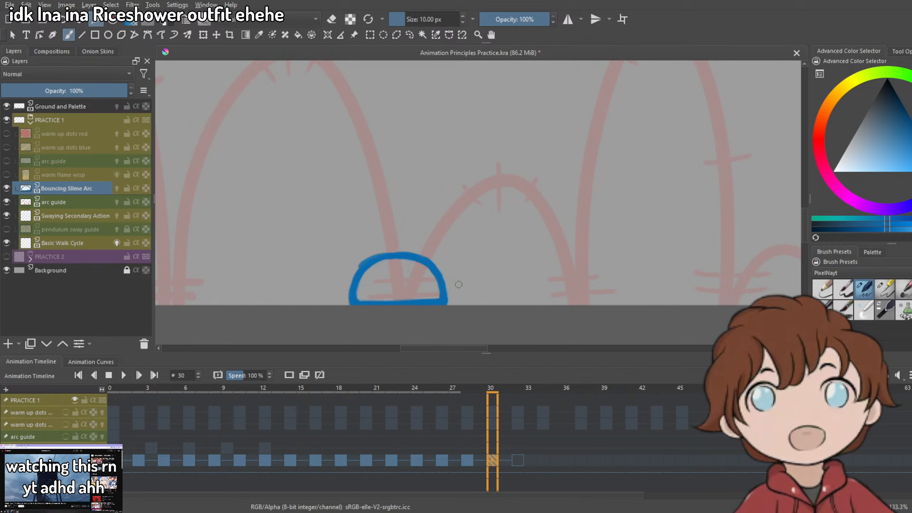
scroll(373, 266, "up", 2)
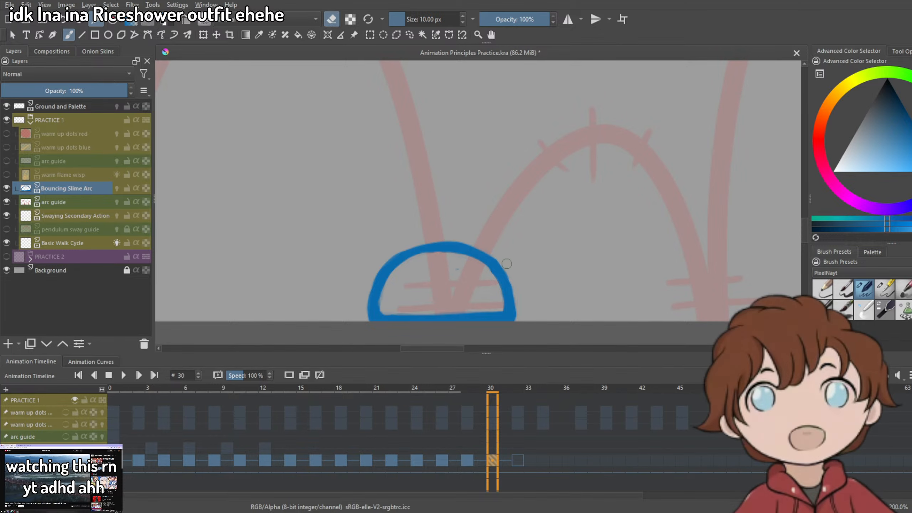
Move to the blank keyframe at frame 32 and turn on onion skins for the Bouncing Slime Arc layer.
left_click(517, 461)
left_click(493, 461)
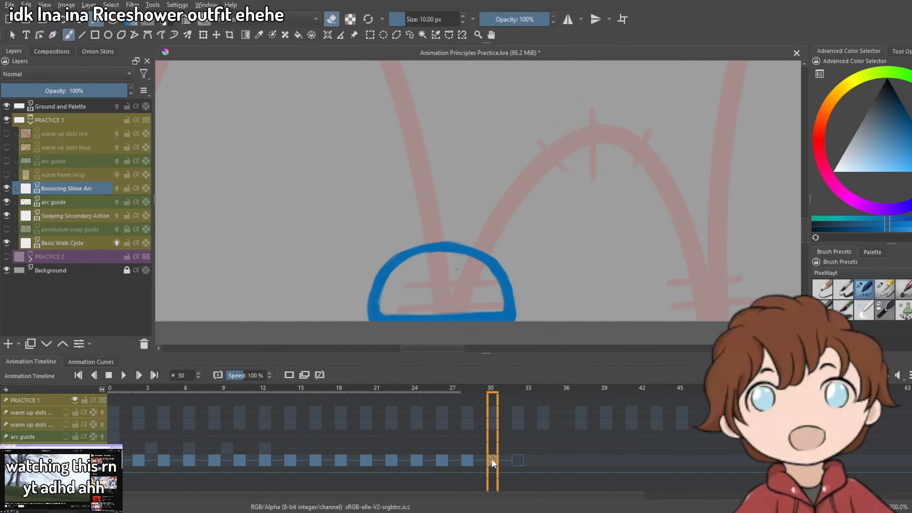
left_click(518, 460)
scroll(517, 242, "down", 2)
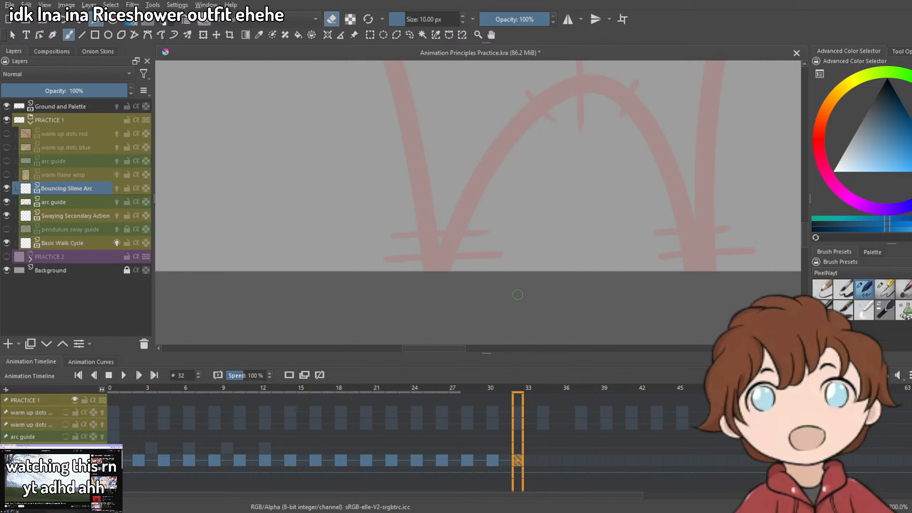
left_click(102, 461)
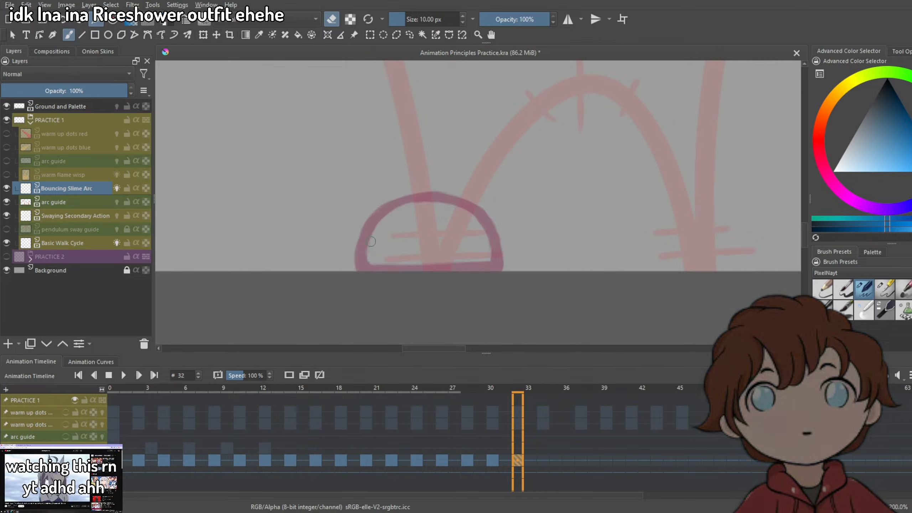
Draw the slime on frame 32 as a wide, flattened shape on the ground with a slightly dented top.
key("e")
left_click_drag(340, 252, 387, 231)
mouse_move(372, 233)
left_mouse_down()
mouse_move(411, 247)
mouse_move(408, 239)
mouse_move(444, 237)
mouse_move(374, 236)
mouse_move(489, 232)
mouse_move(457, 239)
mouse_move(507, 254)
mouse_move(444, 262)
mouse_move(334, 256)
mouse_move(360, 240)
mouse_move(355, 262)
mouse_move(340, 261)
mouse_move(518, 263)
left_mouse_up()
key("ctrl+z")
key("ctrl+z")
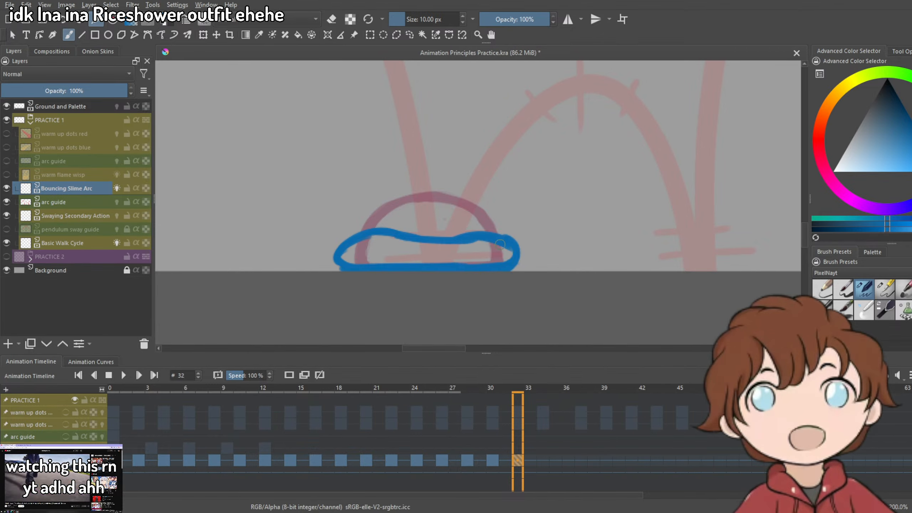
Trim and redraw the rounded left end of the flattened slime on frame 32.
key("e")
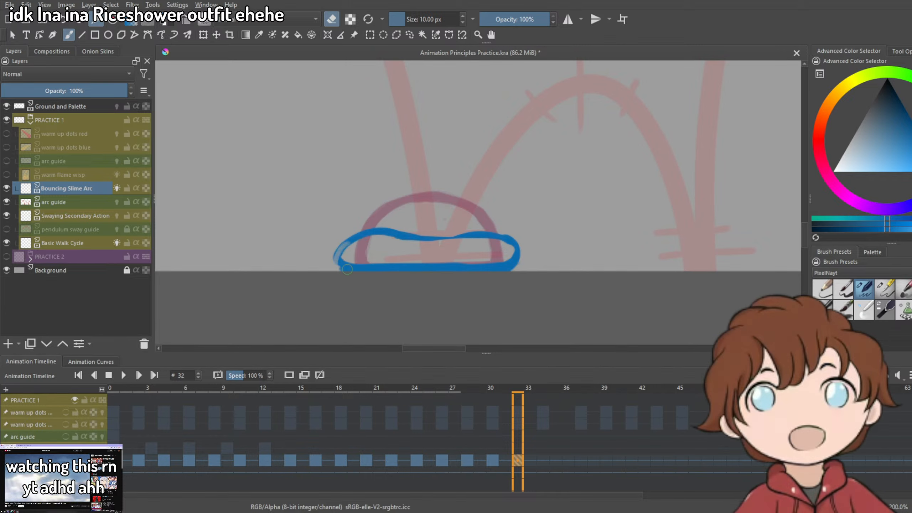
key("e")
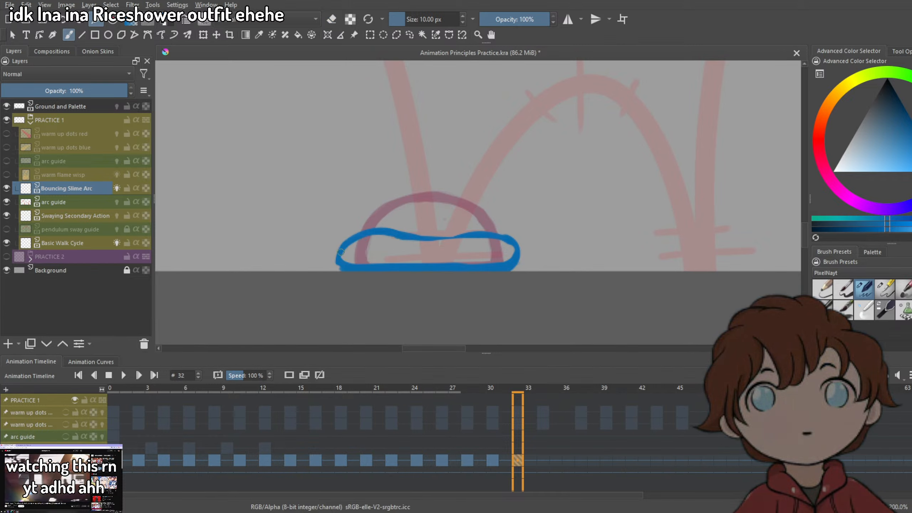
left_click_drag(340, 252, 339, 267)
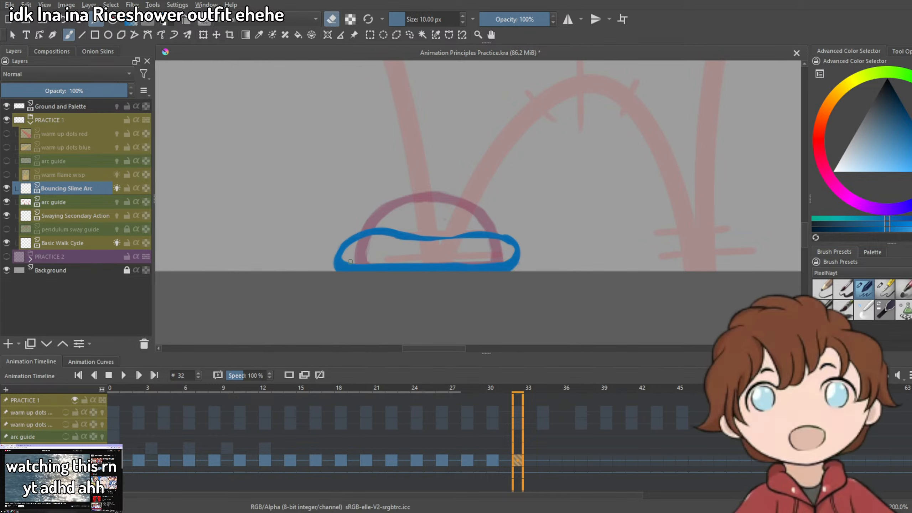
key("e")
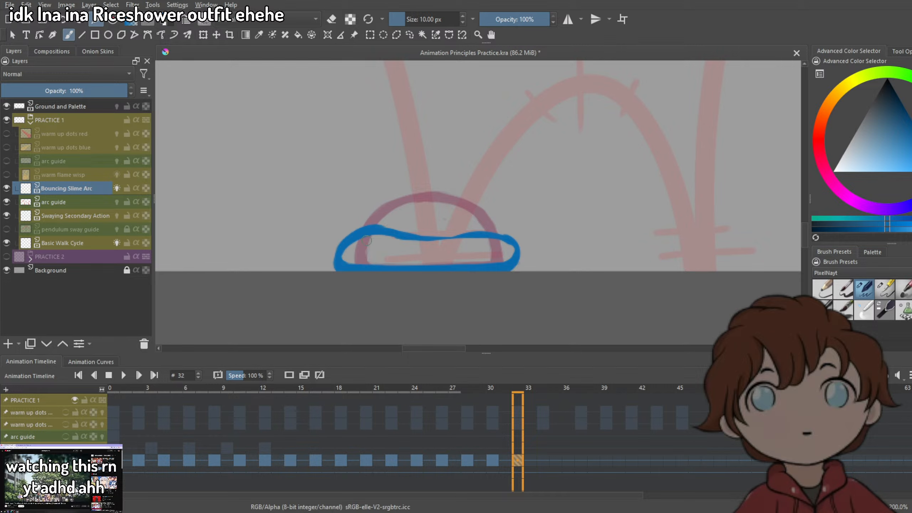
key("ctrl+z")
Reshape the top of the frame 32 slime into two smooth humps with a central dip and clean the line edges.
left_click_drag(369, 231, 408, 233)
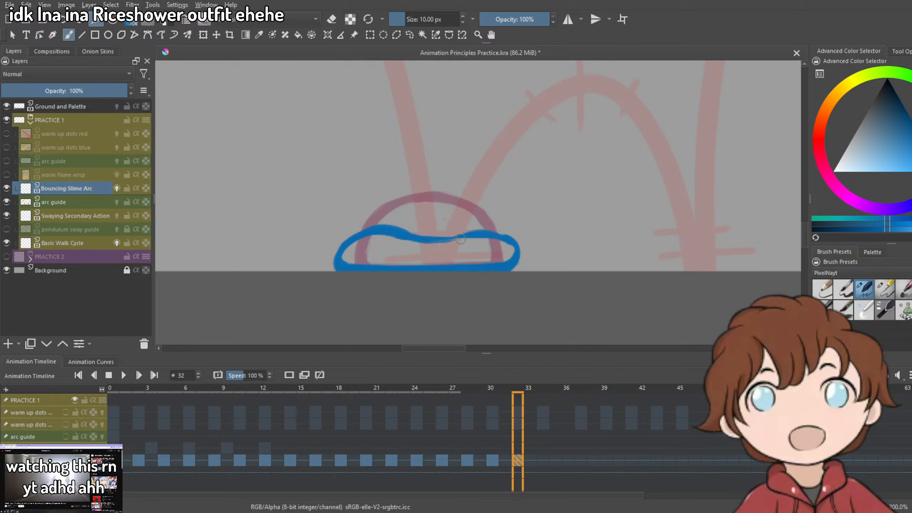
left_click_drag(460, 239, 491, 238)
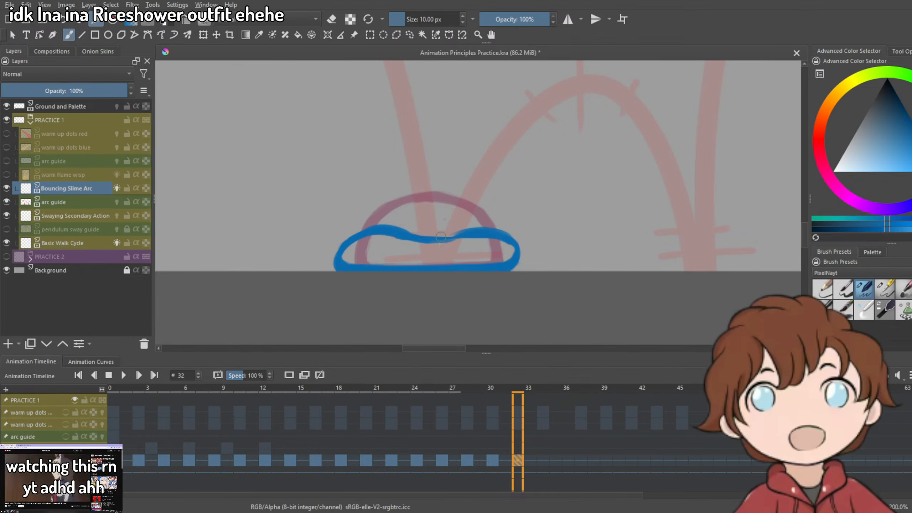
key("e")
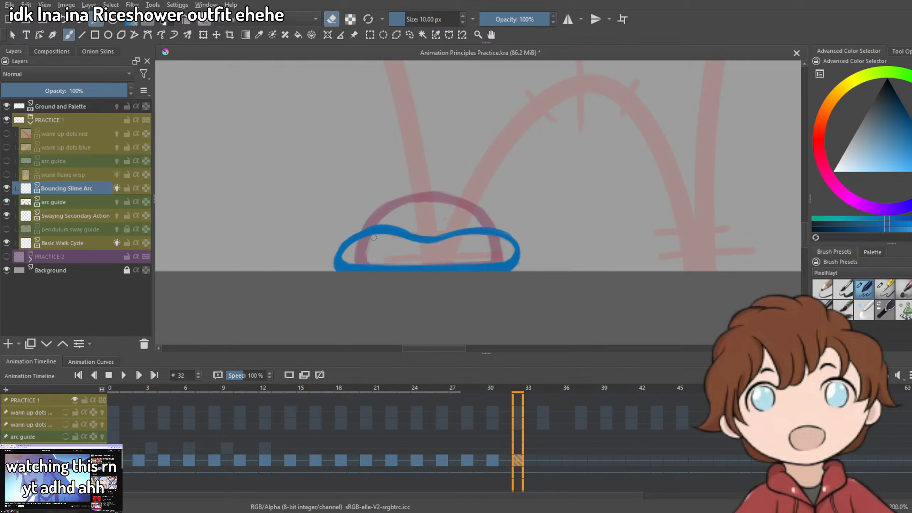
scroll(373, 237, "down", 2)
scroll(403, 258, "up", 2)
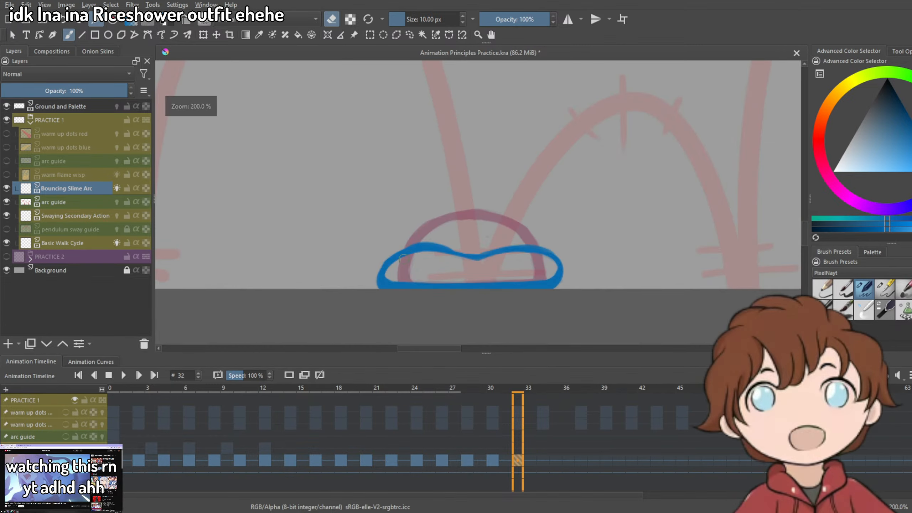
key("e")
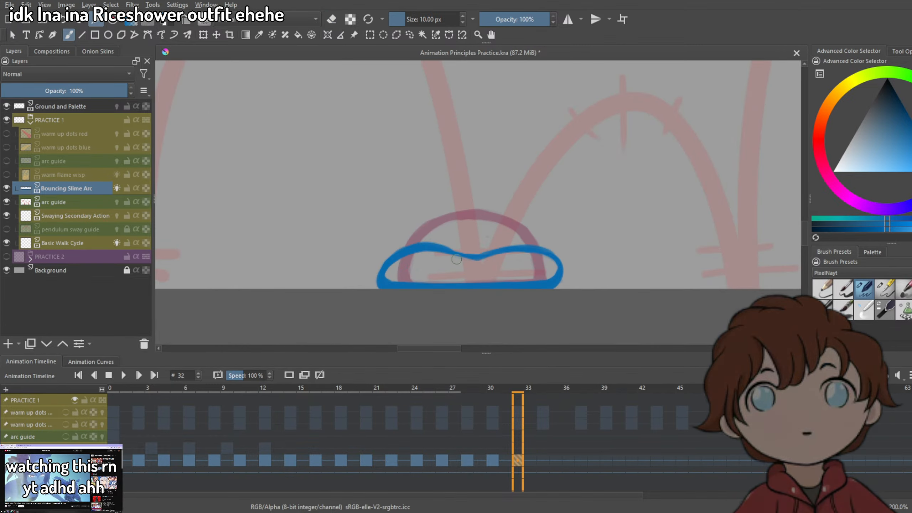
scroll(456, 259, "down", 3)
scroll(442, 265, "up", 2)
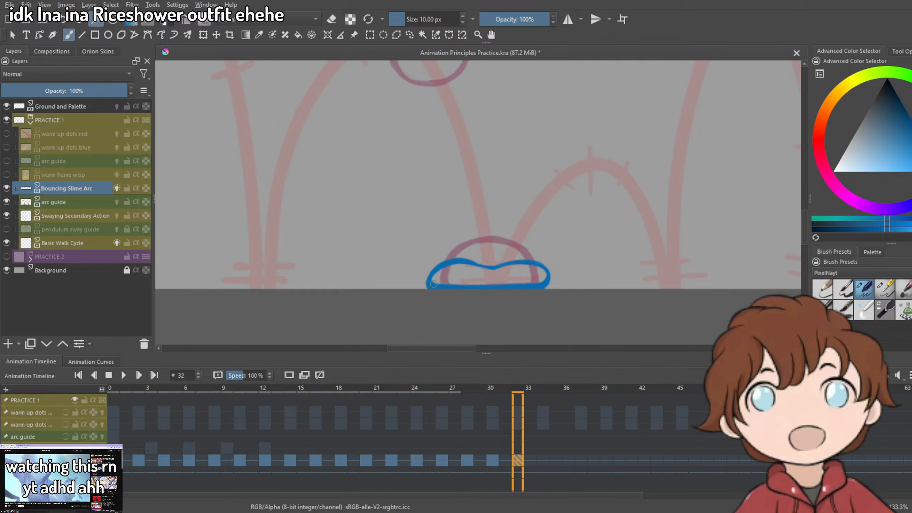
scroll(445, 265, "down", 1)
scroll(534, 263, "up", 2)
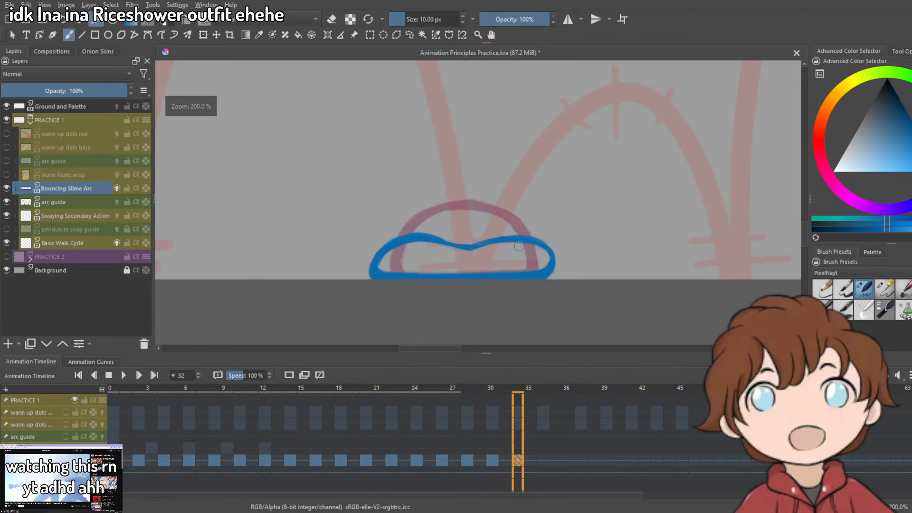
Move to frame 34 and compare it with the flattened slime on frame 32.
left_click_drag(521, 257, 427, 269)
left_click(542, 462)
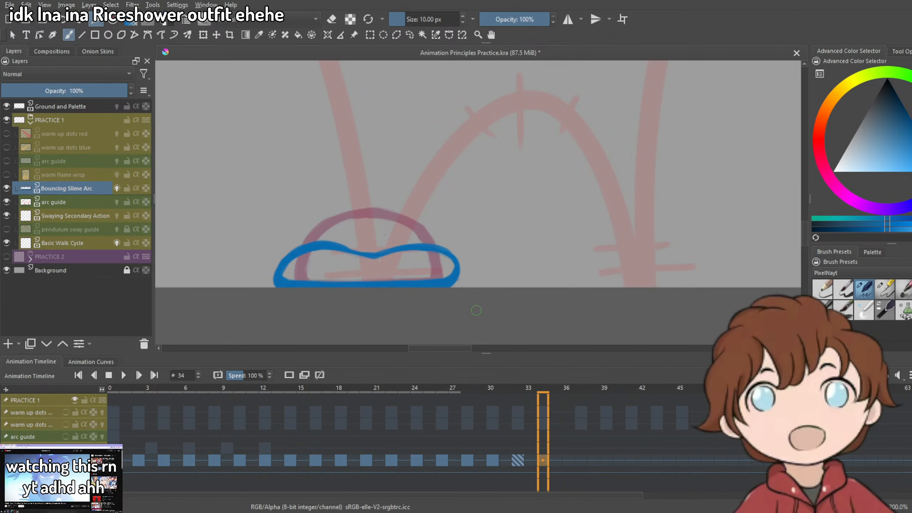
left_click_drag(507, 231, 478, 254)
left_click_drag(490, 217, 471, 243)
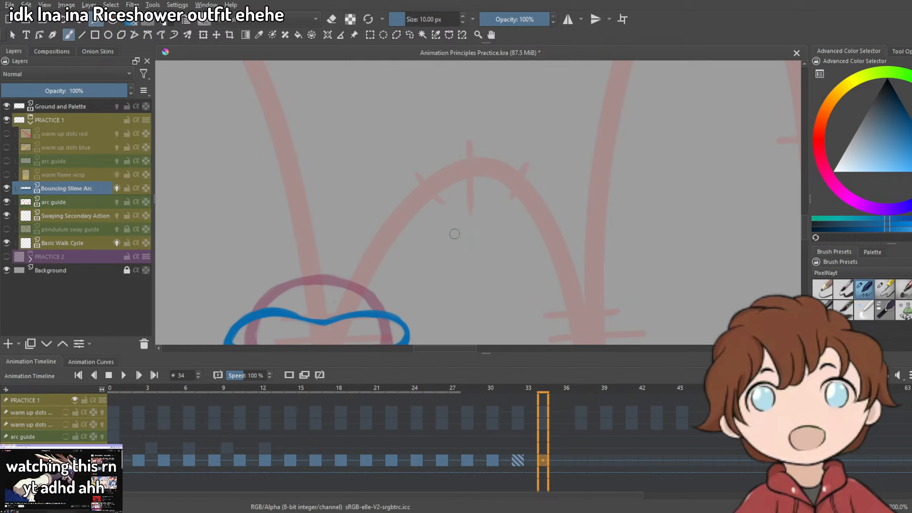
left_click_drag(481, 253, 453, 213)
left_click(518, 460)
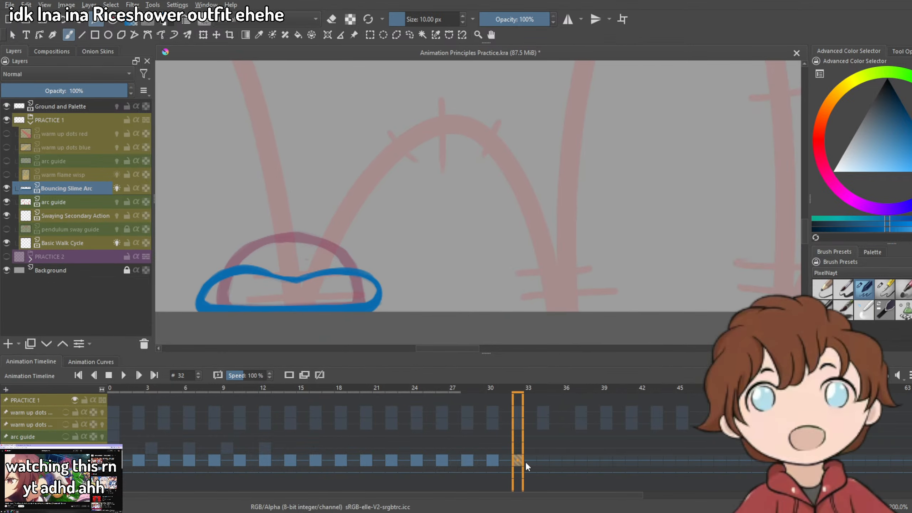
left_click(543, 463)
left_click(520, 462)
left_click(543, 462)
Draw the slime's curved upper edge on frame 34, over the rising side of the small middle arc.
left_click_drag(443, 173, 519, 182)
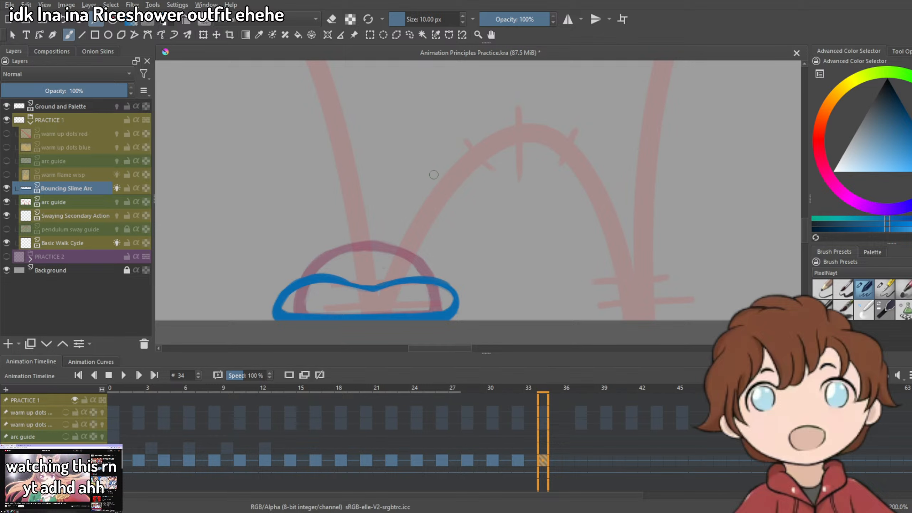
mouse_move(492, 115)
left_mouse_down()
mouse_move(416, 166)
mouse_move(427, 196)
left_mouse_up()
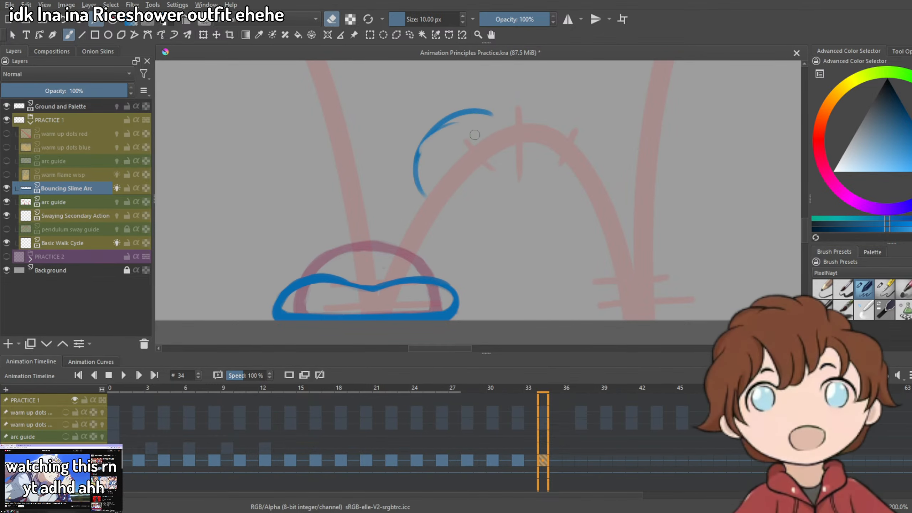
key("ctrl+z")
key("ctrl+z")
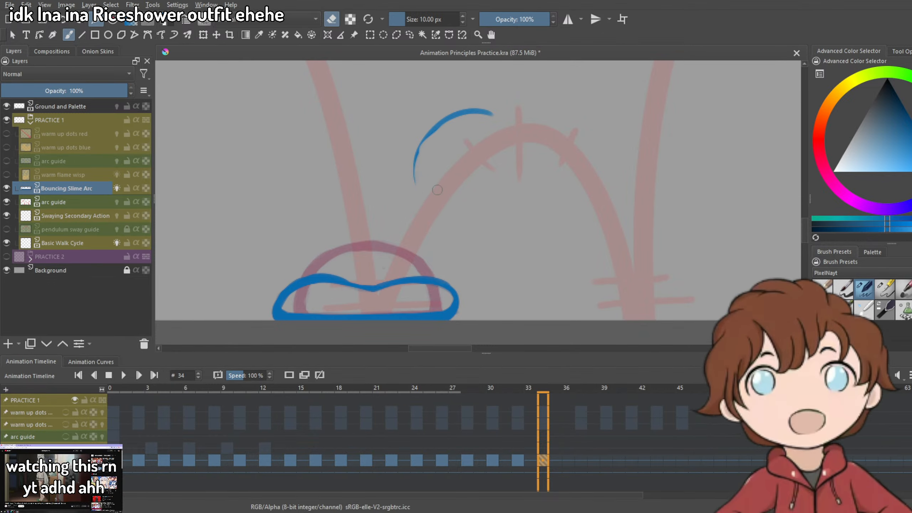
left_click_drag(418, 181, 416, 154)
key("e")
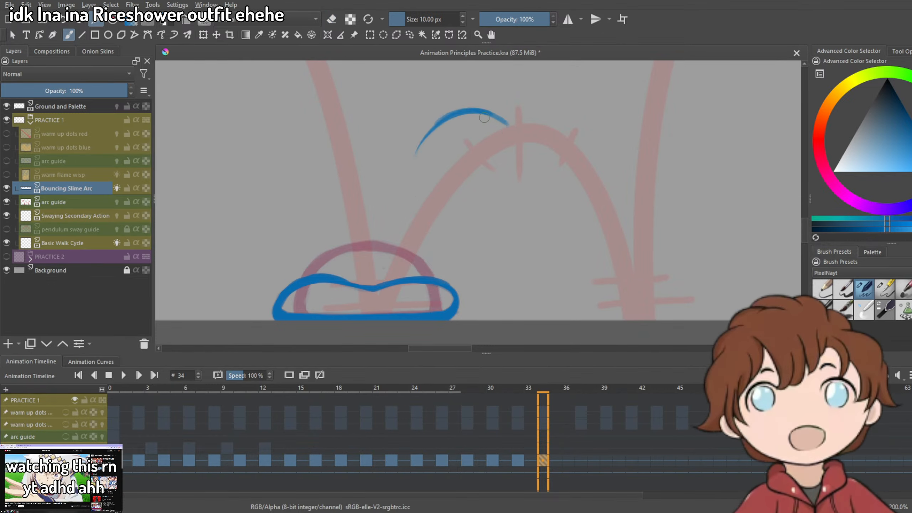
key("ctrl+z")
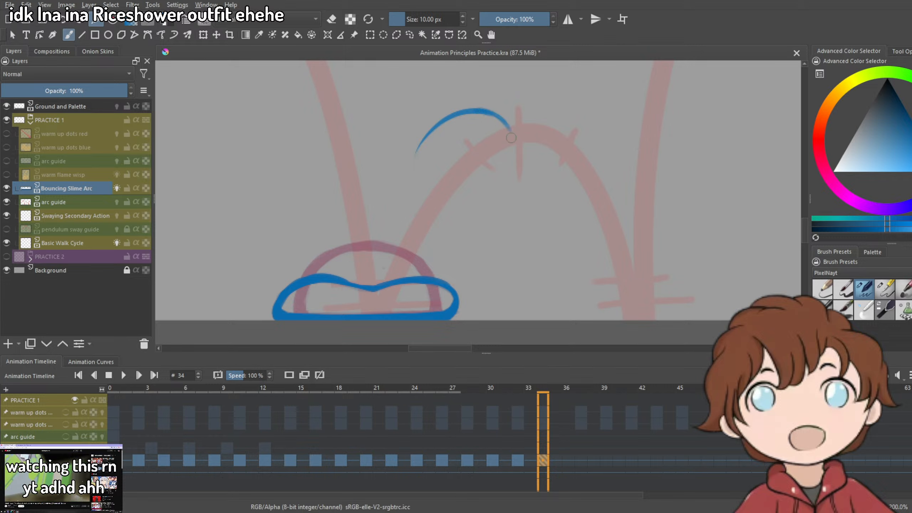
Draw the right side, left side and lower-left curve of the tilted oval slime on frame 34.
mouse_move(511, 138)
left_mouse_down()
mouse_move(517, 155)
mouse_move(481, 192)
left_mouse_up()
left_click_drag(445, 124, 418, 205)
key("ctrl+z")
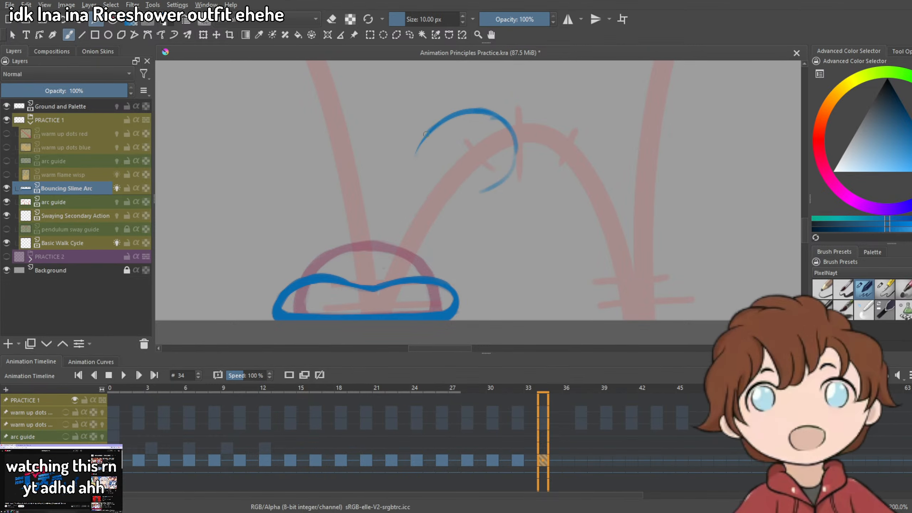
left_click_drag(426, 134, 488, 187)
key("ctrl+z")
mouse_move(426, 137)
left_mouse_down()
mouse_move(415, 195)
mouse_move(471, 203)
left_mouse_up()
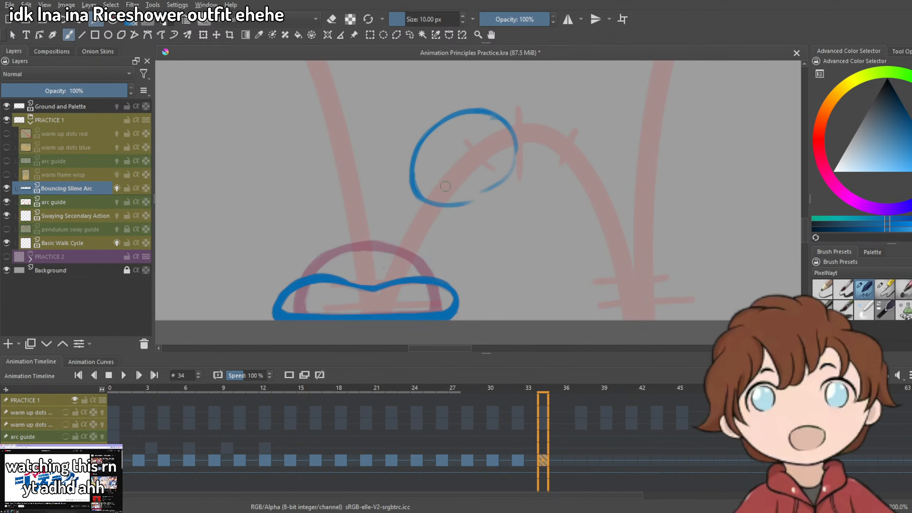
Close the lower-right gap of the frame 34 oval and tidy its outline.
key("ctrl+z")
mouse_move(517, 155)
left_mouse_down()
mouse_move(488, 185)
mouse_move(515, 160)
mouse_move(504, 177)
mouse_move(452, 199)
mouse_move(512, 147)
mouse_move(514, 164)
mouse_move(491, 181)
mouse_move(512, 151)
left_mouse_up()
key("ctrl+z")
key("ctrl+z")
key("e")
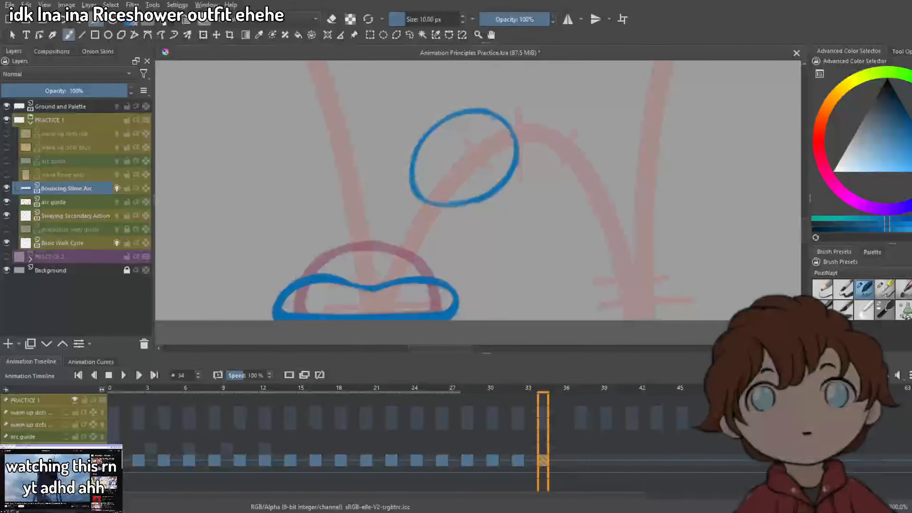
key("e")
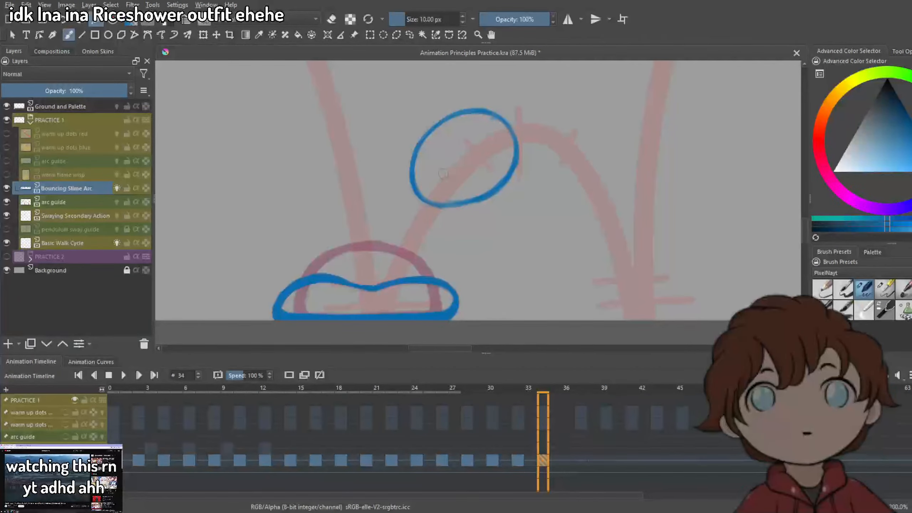
key("e")
scroll(410, 139, "down", 1)
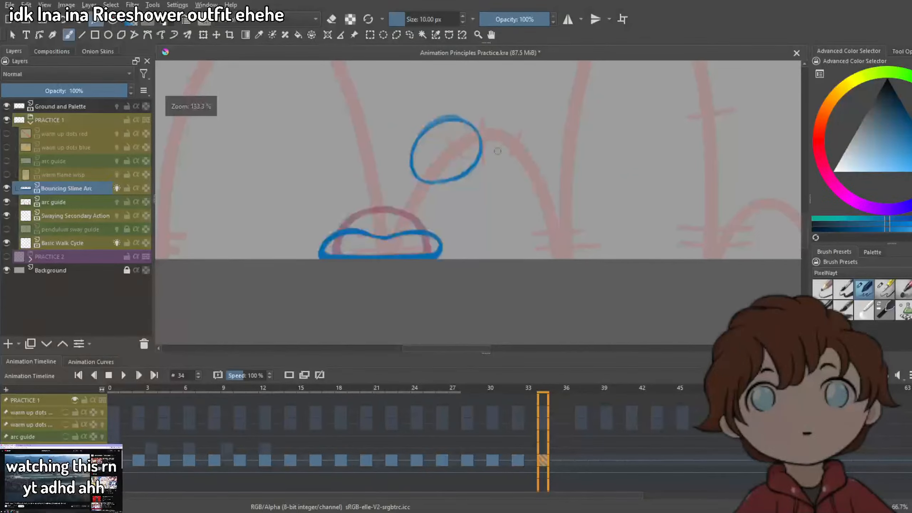
Compare the airborne slime on frame 34 with the flattened slime on frame 32.
left_click(567, 463)
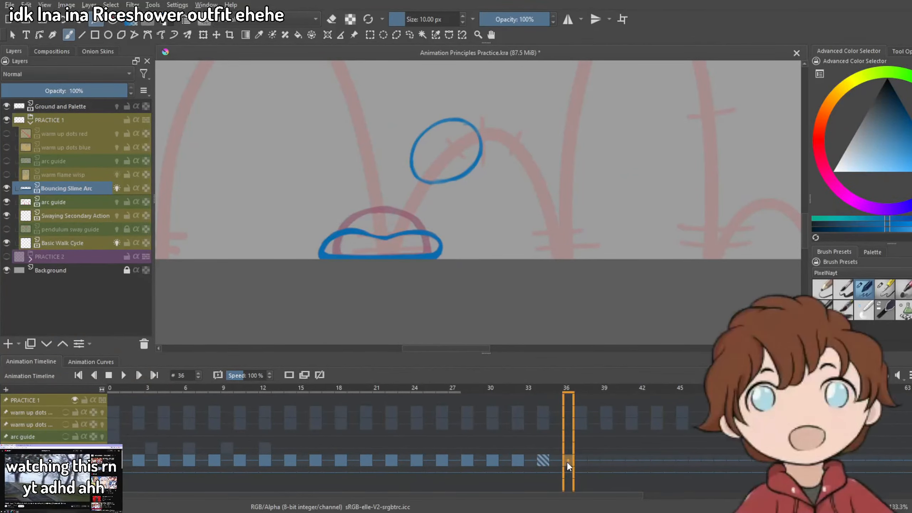
left_click(541, 462)
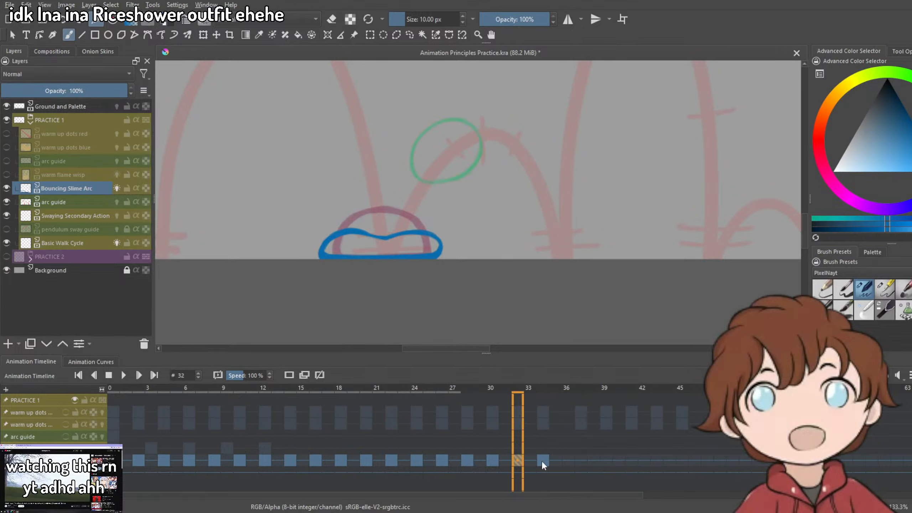
left_click(885, 290)
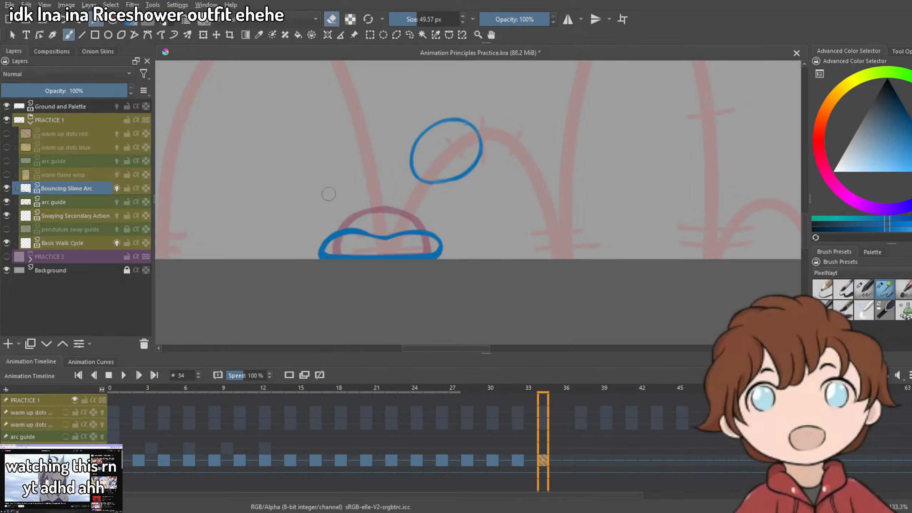
left_click(517, 461)
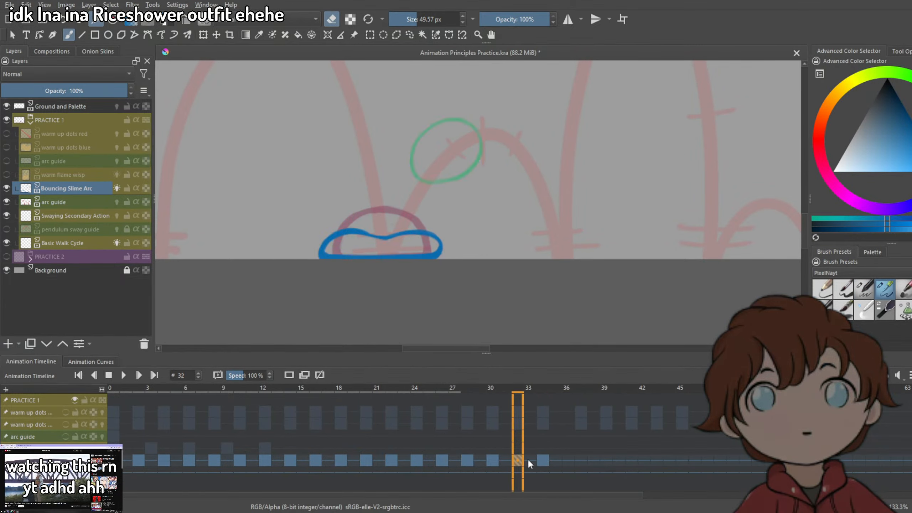
Add a blank keyframe at frame 36 of the Bouncing Slime Arc layer, with the 10 px inking brush active.
left_click(569, 461)
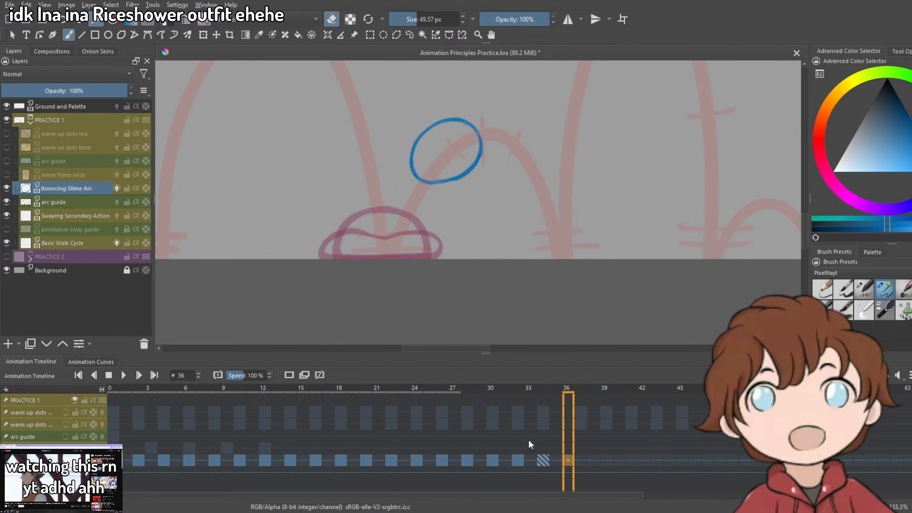
left_click(864, 290)
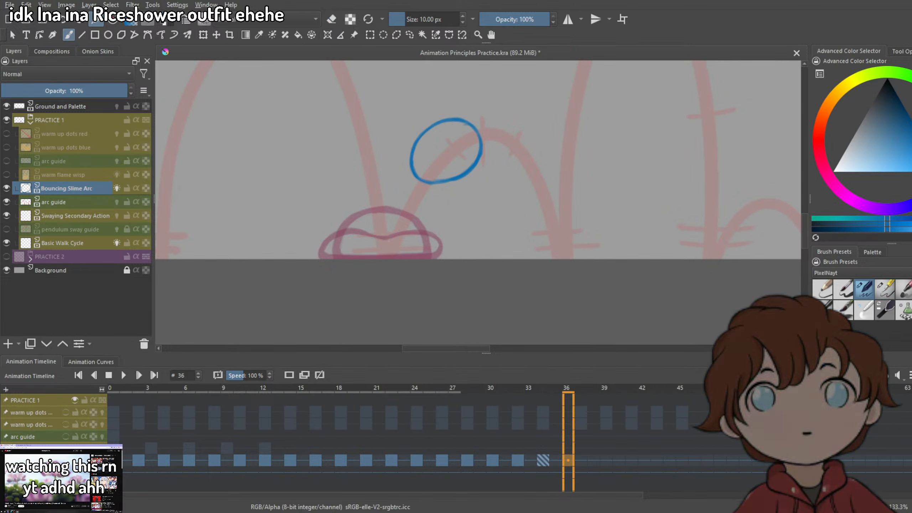
scroll(488, 153, "up", 2)
left_click_drag(501, 129, 447, 167)
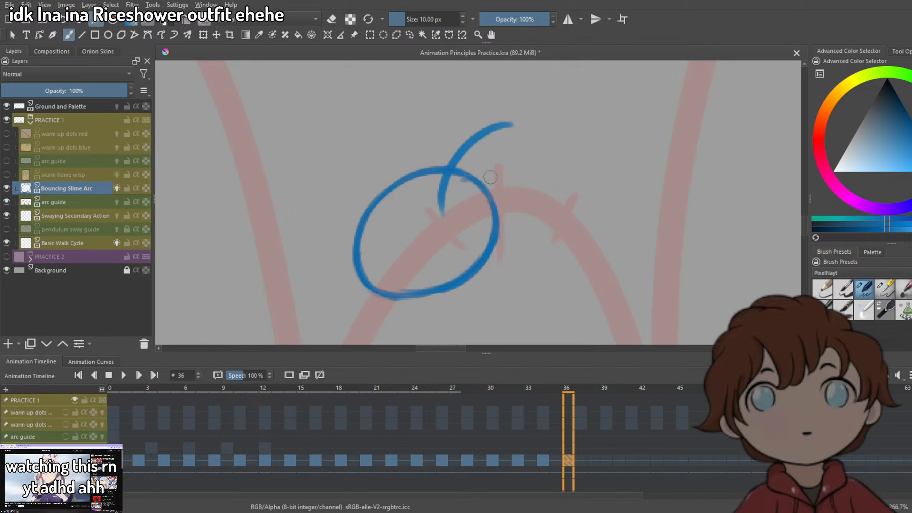
key("ctrl+z")
left_click(290, 375)
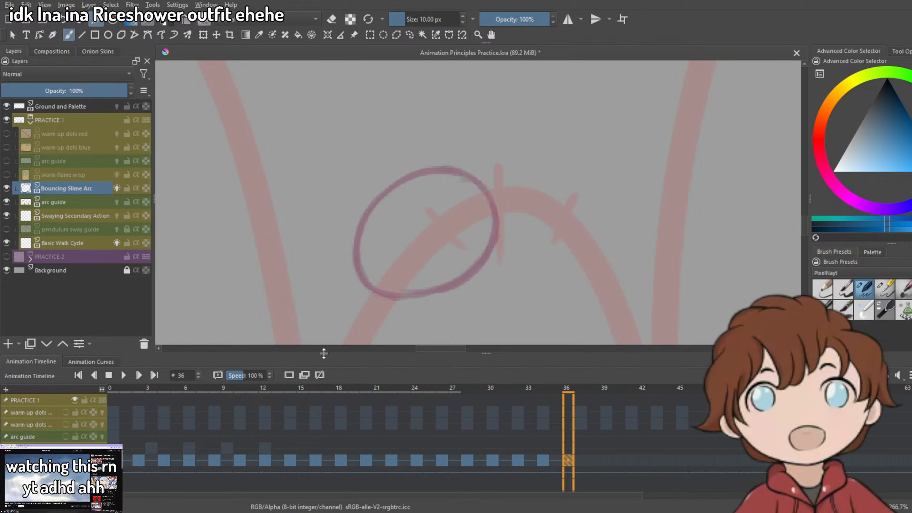
left_click_drag(501, 132, 471, 212)
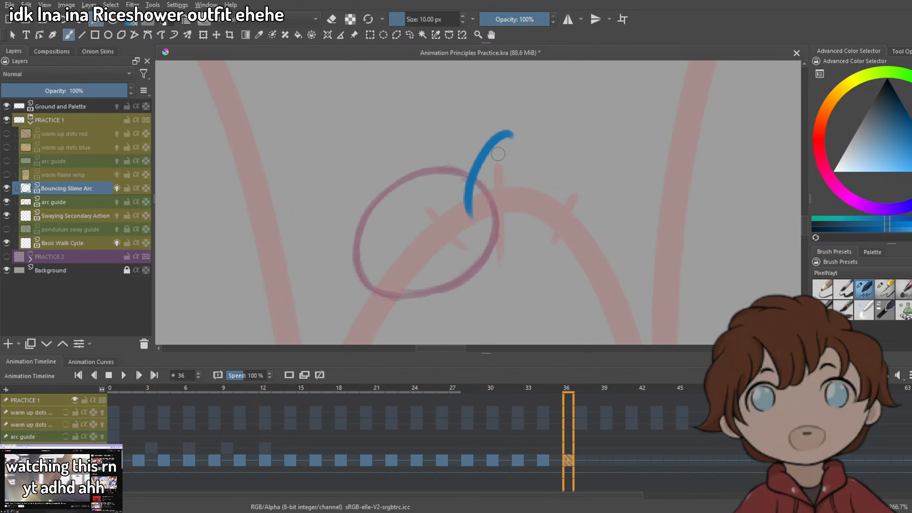
key("ctrl+z")
left_click_drag(507, 135, 466, 187)
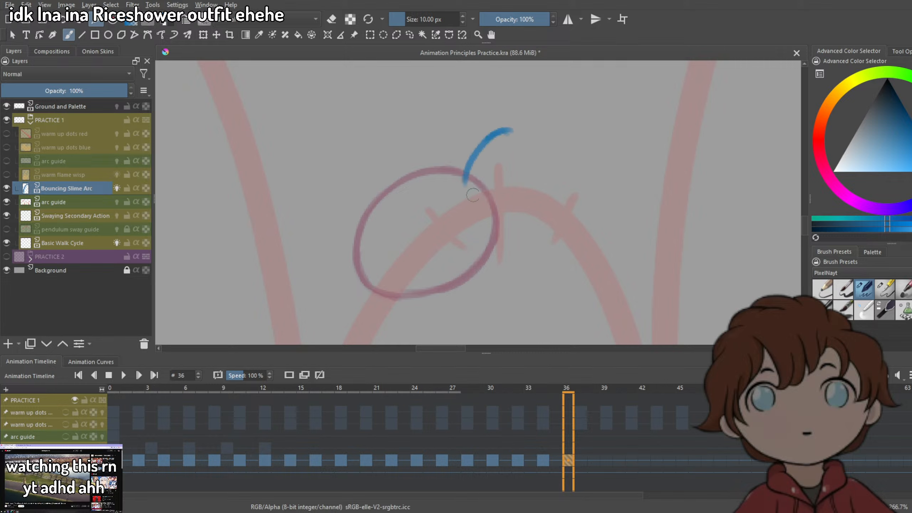
key("ctrl+z")
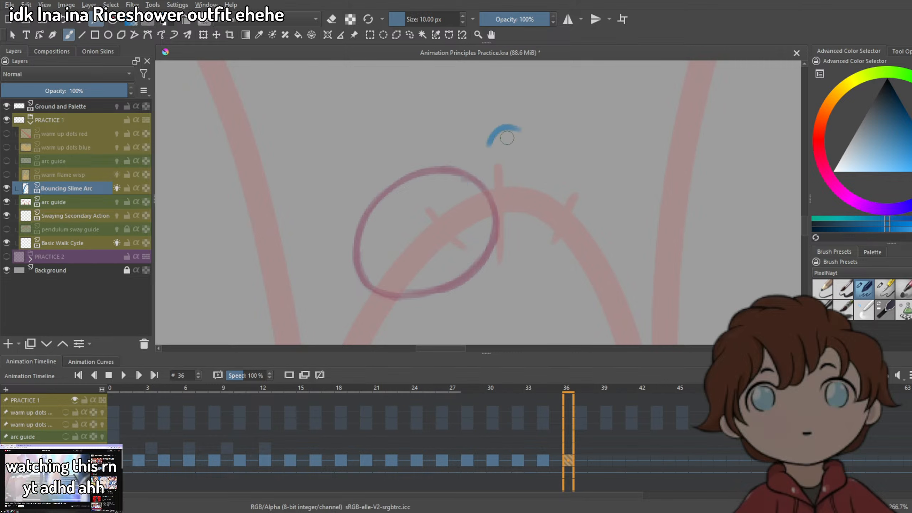
left_click_drag(507, 138, 468, 182)
key("ctrl+z")
Sketch the left side and rounded top of an upright egg-shaped slime at the small arc's peak on frame 36.
mouse_move(515, 112)
left_mouse_down()
mouse_move(473, 182)
mouse_move(463, 237)
mouse_move(494, 254)
left_mouse_up()
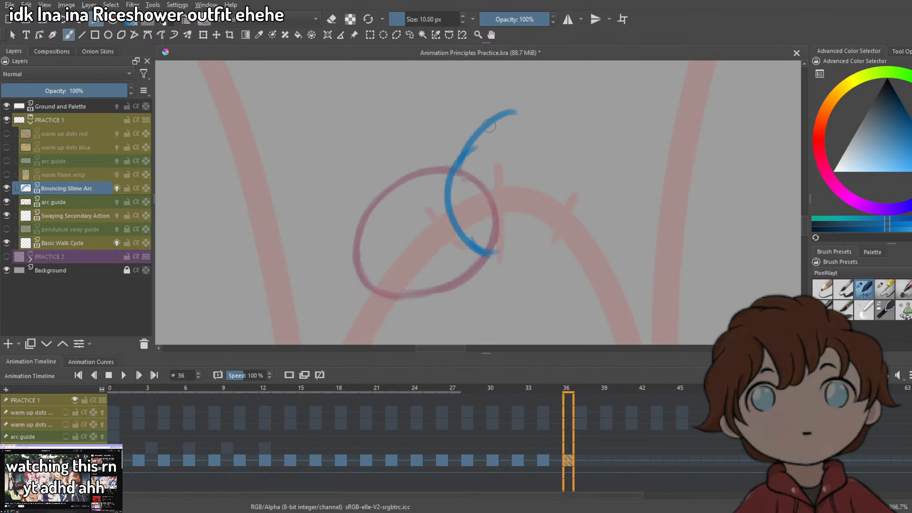
left_click_drag(483, 133, 555, 152)
mouse_move(532, 118)
left_mouse_down()
mouse_move(566, 196)
mouse_move(563, 221)
left_mouse_up()
left_click_drag(450, 187, 466, 241)
key("ctrl+z")
key("ctrl+z")
left_click_drag(463, 151, 447, 239)
left_click_drag(442, 198, 481, 257)
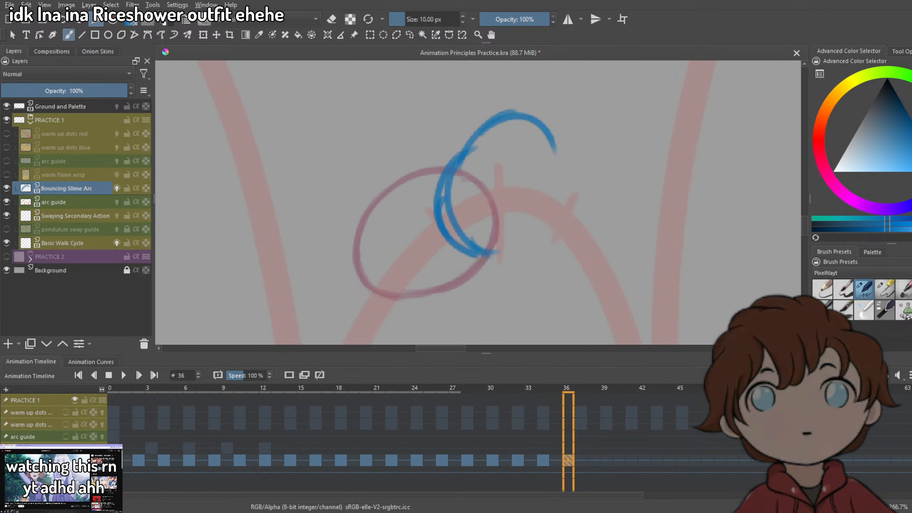
Draw the top, right side and bottom of the frame 36 slime to close the egg shape.
left_click_drag(468, 134, 550, 118)
mouse_move(518, 124)
left_mouse_down()
mouse_move(555, 147)
mouse_move(562, 207)
left_mouse_up()
mouse_move(563, 181)
left_mouse_down()
mouse_move(564, 206)
mouse_move(508, 265)
left_mouse_up()
left_click_drag(567, 163, 486, 260)
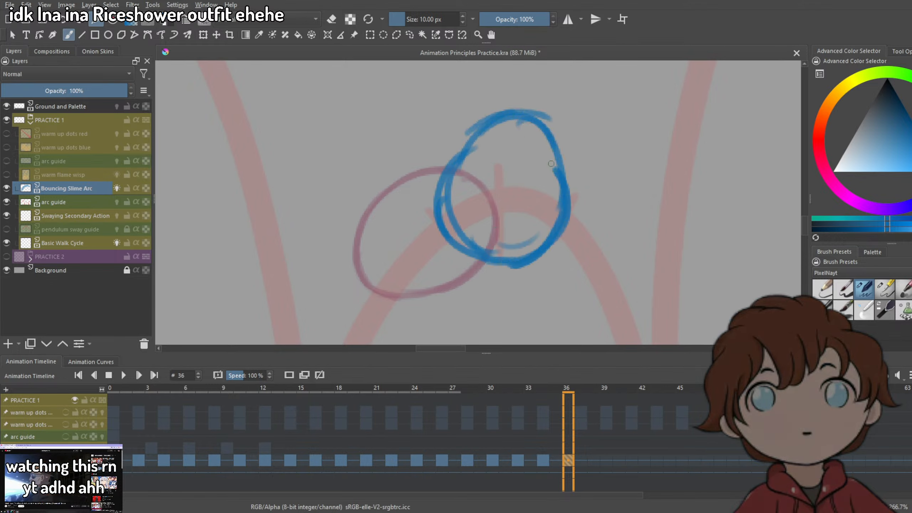
Redraw the lower-right curve of the frame 36 slime and erase the doubled inner line on its left side.
key("ctrl+z")
key("ctrl+z")
left_click_drag(564, 207, 498, 263)
left_click_drag(478, 143, 451, 215)
left_click_drag(455, 212, 523, 242)
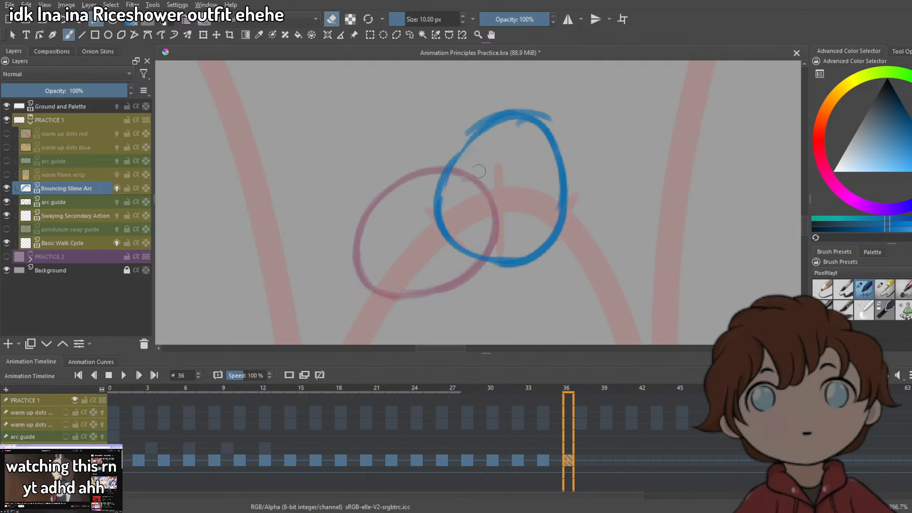
Trim the stray outer line ends on the upper-left and left edges of the frame 36 slime.
mouse_move(478, 172)
left_mouse_down()
mouse_move(481, 138)
mouse_move(532, 133)
mouse_move(461, 151)
mouse_move(436, 208)
left_mouse_up()
key("ctrl+z")
mouse_move(458, 144)
left_mouse_down()
mouse_move(445, 180)
mouse_move(452, 161)
mouse_move(438, 220)
left_mouse_up()
key("ctrl+z")
key("ctrl+z")
left_click_drag(452, 162, 452, 245)
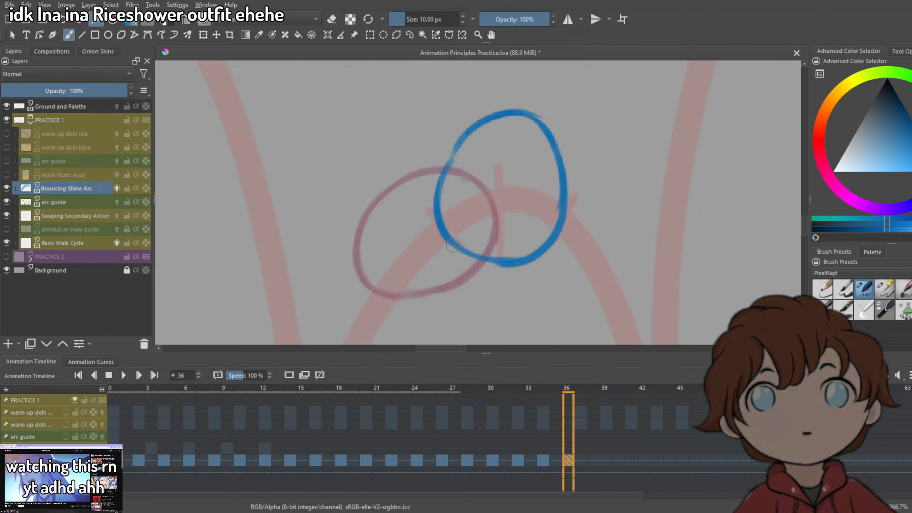
left_click_drag(519, 245, 490, 281)
key("ctrl+z")
mouse_move(439, 174)
left_mouse_down()
mouse_move(414, 224)
mouse_move(476, 145)
left_mouse_up()
key("ctrl+z")
key("ctrl+z")
key("ctrl+z")
left_click_drag(425, 200, 503, 148)
scroll(532, 181, "down", 6)
scroll(517, 147, "up", 6)
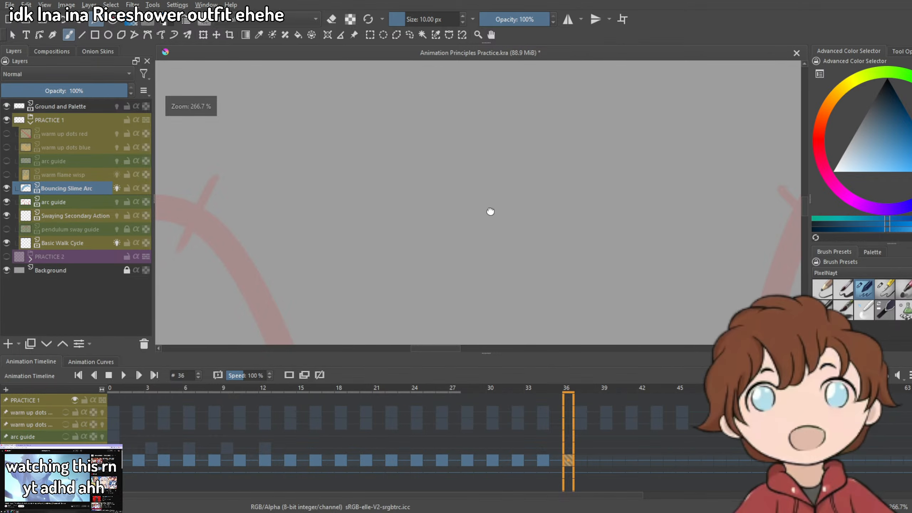
Try sketching a smaller practice oval in the empty space above the frame 36 slime, and undo its strokes.
left_click_drag(491, 211, 427, 129)
mouse_move(384, 106)
left_mouse_down()
mouse_move(355, 169)
mouse_move(390, 215)
mouse_move(434, 104)
mouse_move(451, 176)
left_mouse_up()
left_click_drag(381, 214, 454, 165)
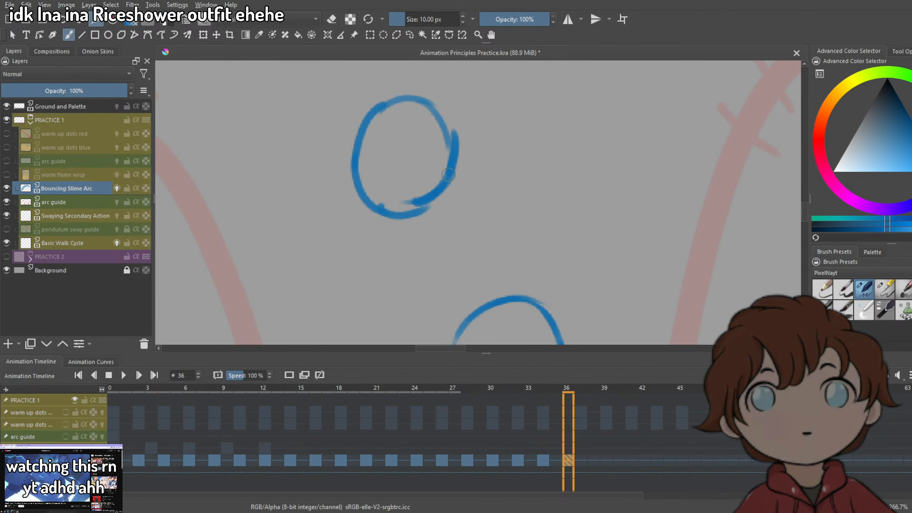
left_click_drag(447, 116, 450, 143)
left_click_drag(434, 99, 444, 110)
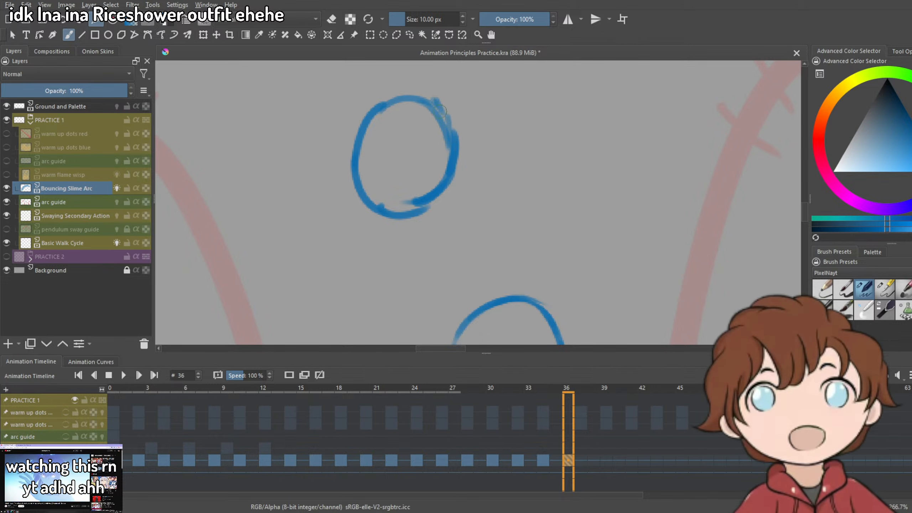
key("ctrl+z")
key("ctrl+z")
key("ctrl+z")
key("ctrl+z")
key("ctrl+z")
key("ctrl+z")
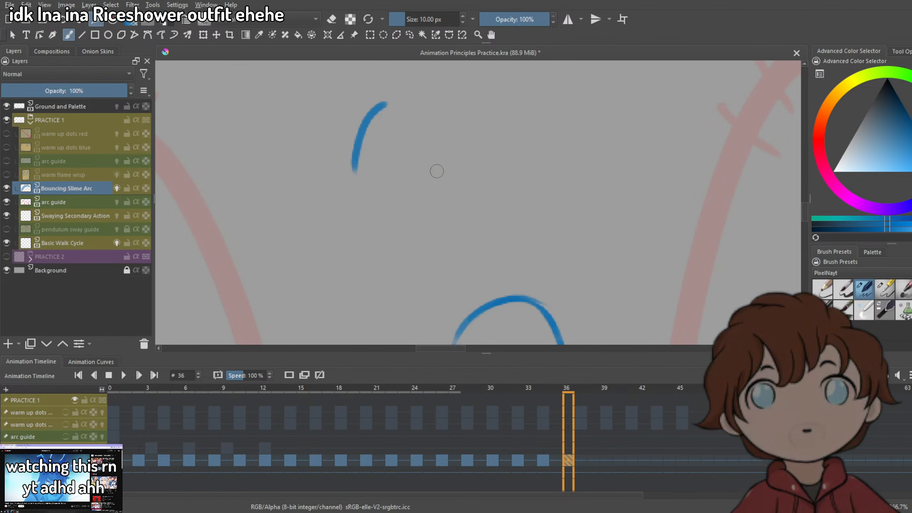
Try a rounder practice oval above the frame 36 slime to compare their sizes, and remove it.
mouse_move(360, 86)
left_mouse_down()
mouse_move(336, 132)
mouse_move(330, 206)
left_mouse_up()
key("ctrl+z")
mouse_move(355, 96)
left_mouse_down()
mouse_move(356, 197)
mouse_move(413, 209)
mouse_move(435, 177)
left_mouse_up()
scroll(480, 183, "down", 4)
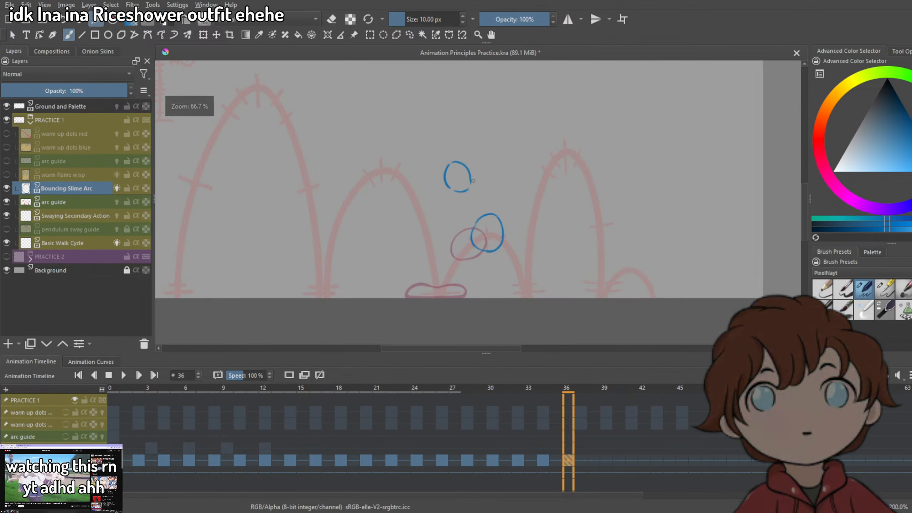
scroll(472, 174, "up", 5)
key("ctrl+z")
left_click_drag(340, 106, 456, 236)
scroll(466, 212, "down", 4)
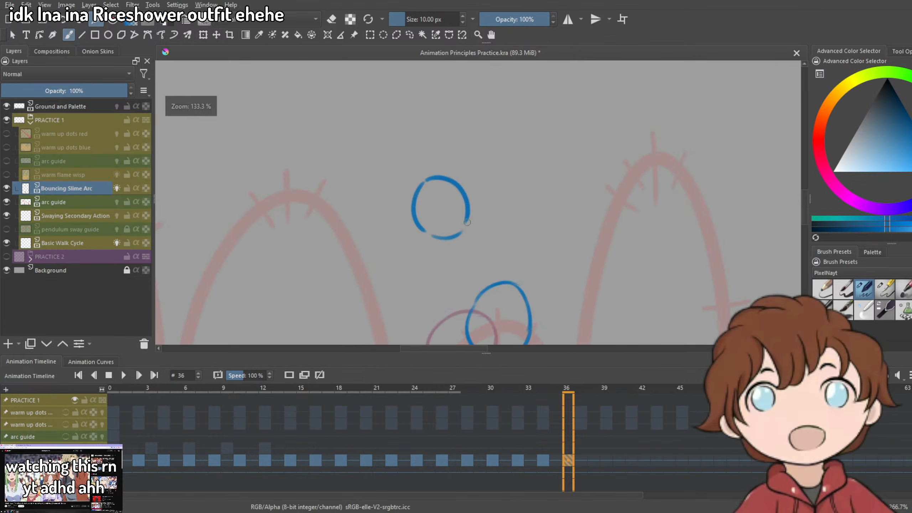
scroll(461, 222, "up", 4)
scroll(436, 210, "down", 4)
scroll(431, 233, "up", 5)
scroll(431, 233, "down", 4)
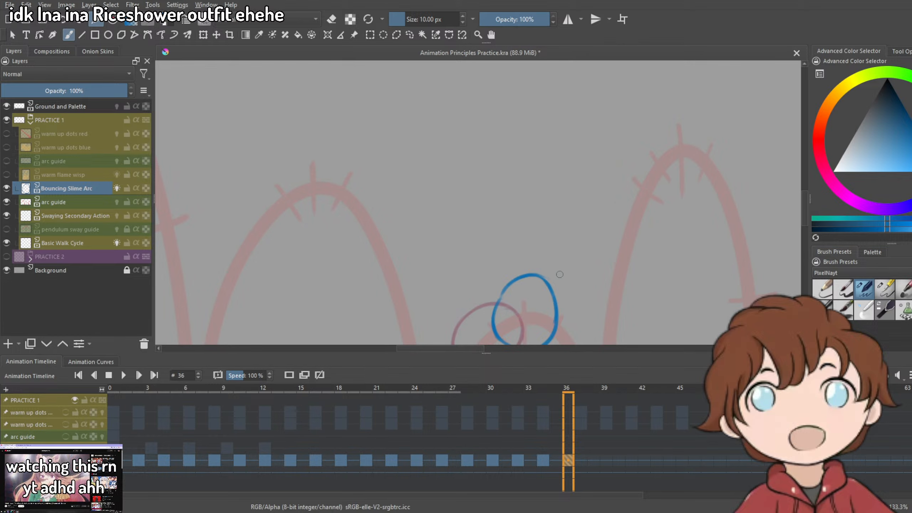
Touch up the upper-left edge of the frame 36 slime's outline with the eraser.
scroll(454, 242, "up", 2)
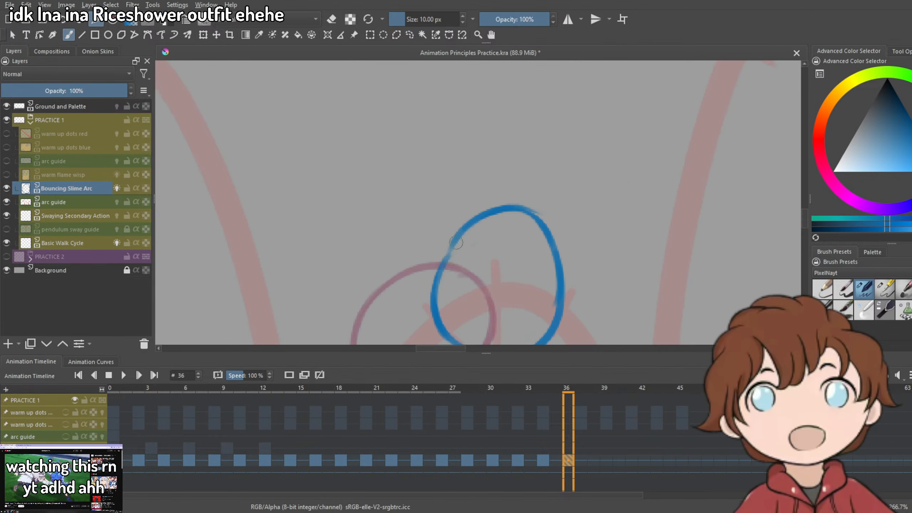
scroll(563, 222, "up", 1)
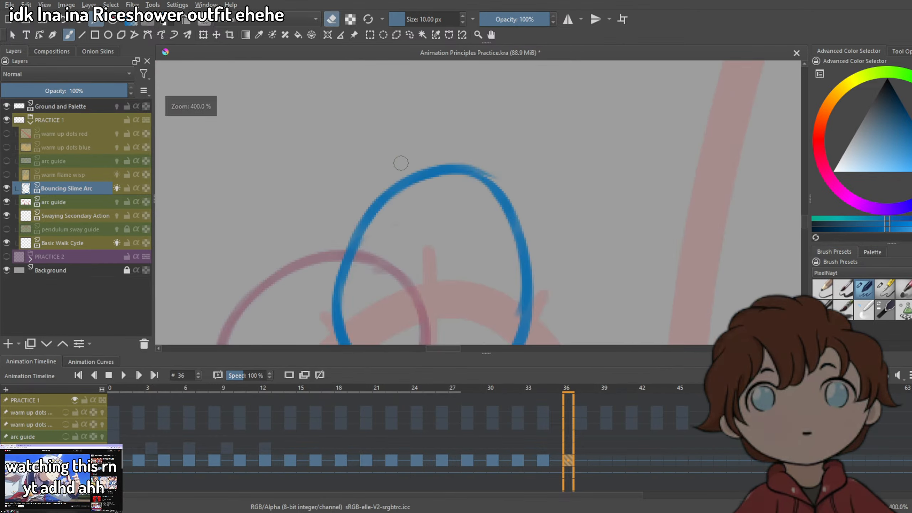
scroll(400, 163, "down", 2)
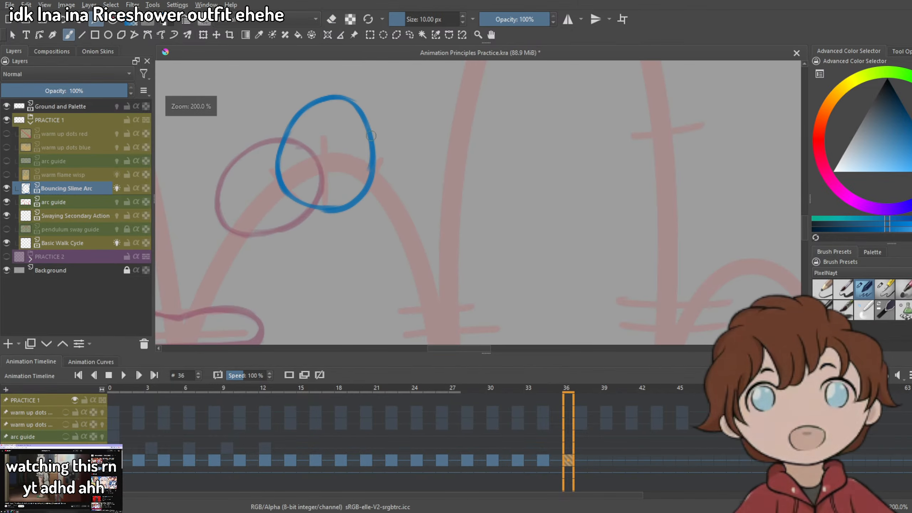
Add a keyframe at frame 38 and draw a rounded slime outline just past the peak of the short middle arc.
left_click(593, 461)
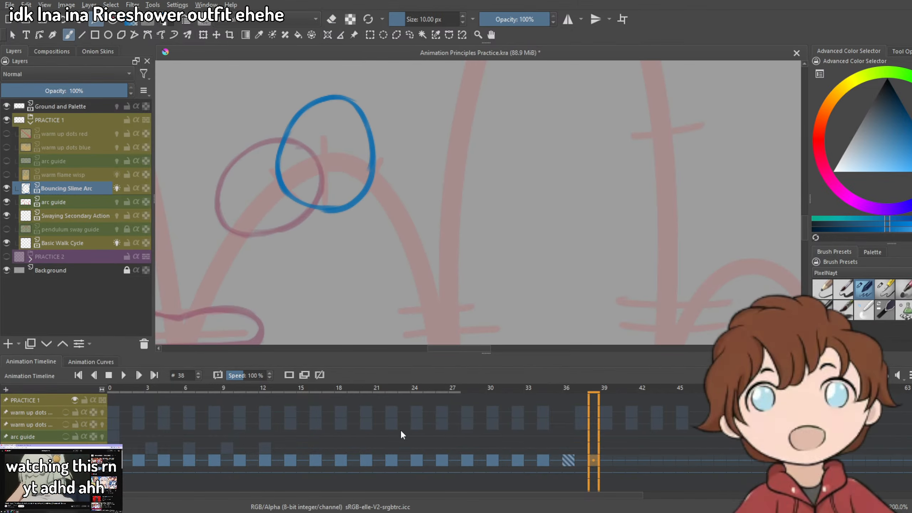
mouse_move(357, 144)
left_mouse_down()
mouse_move(343, 203)
mouse_move(417, 230)
left_mouse_up()
key("ctrl+z")
key("ctrl+z")
key("ctrl+z")
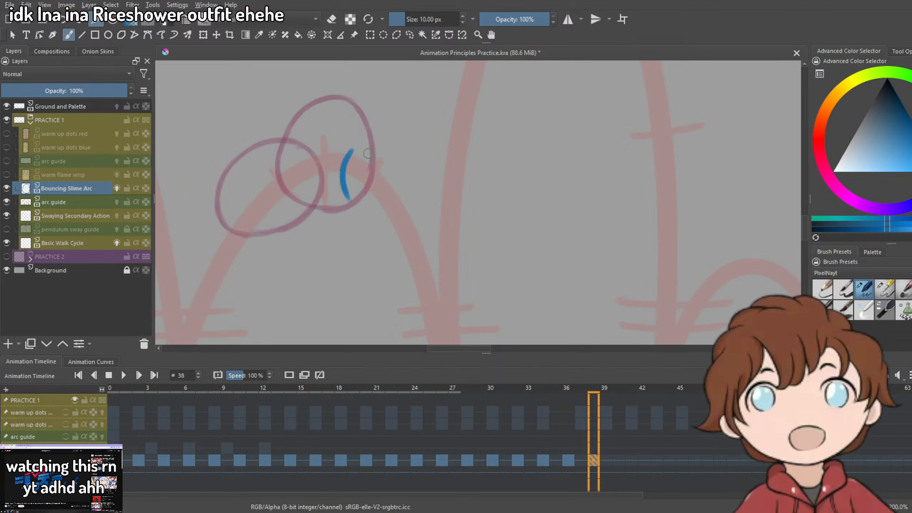
key("ctrl+z")
mouse_move(347, 158)
left_mouse_down()
mouse_move(388, 143)
mouse_move(401, 149)
mouse_move(416, 210)
left_mouse_up()
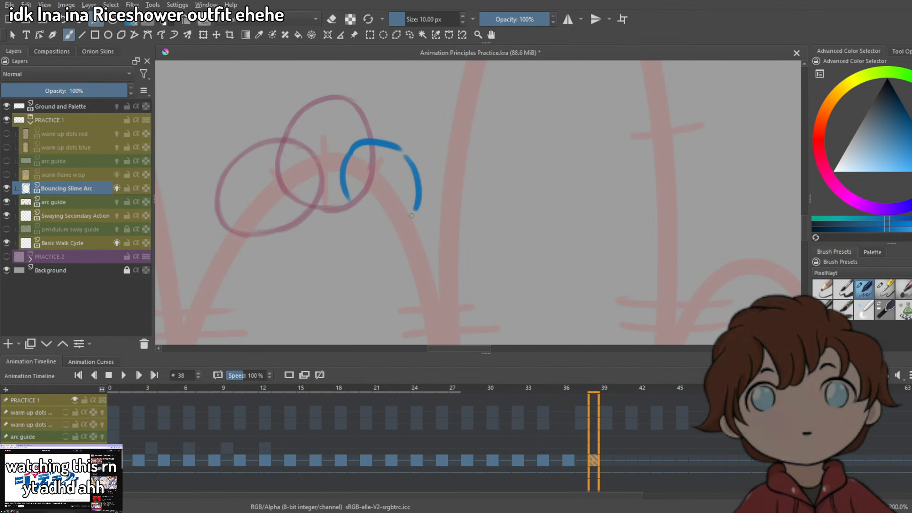
mouse_move(348, 200)
left_mouse_down()
mouse_move(417, 209)
mouse_move(407, 219)
left_mouse_up()
scroll(429, 215, "down", 3)
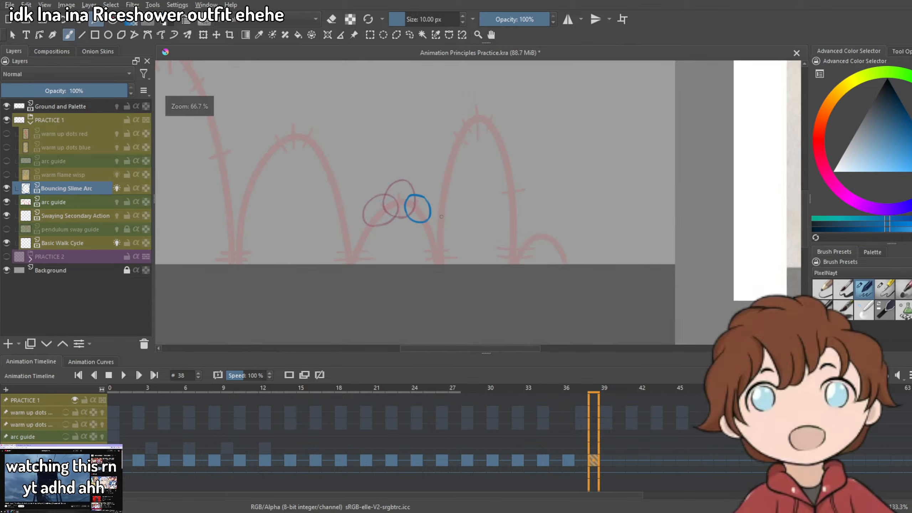
scroll(431, 204, "up", 3)
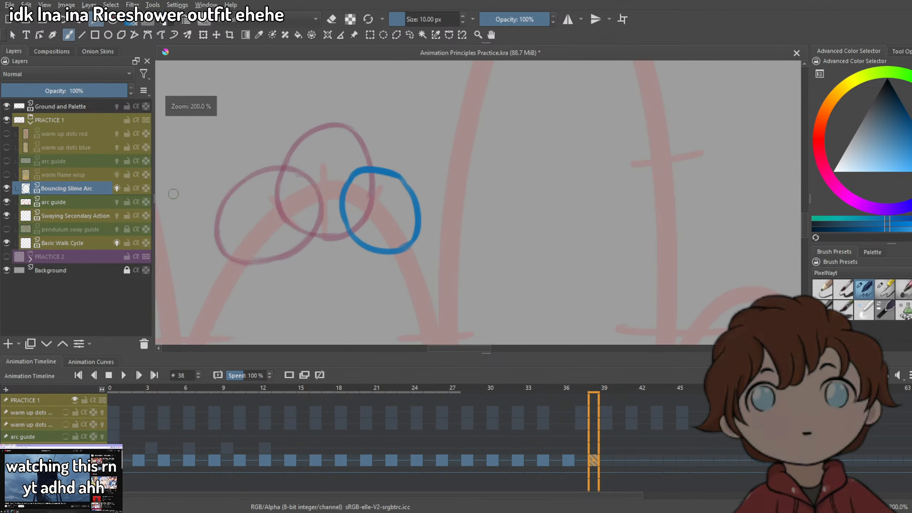
Enlarge the frame 38 slime with the Transform tool so it matches the size of the previous slimes.
left_click(207, 35)
left_click_drag(422, 166, 445, 141)
mouse_move(413, 168)
left_mouse_down()
mouse_move(413, 181)
mouse_move(395, 183)
mouse_move(346, 159)
mouse_move(402, 208)
left_mouse_up()
key("b")
left_click_drag(487, 249, 496, 215)
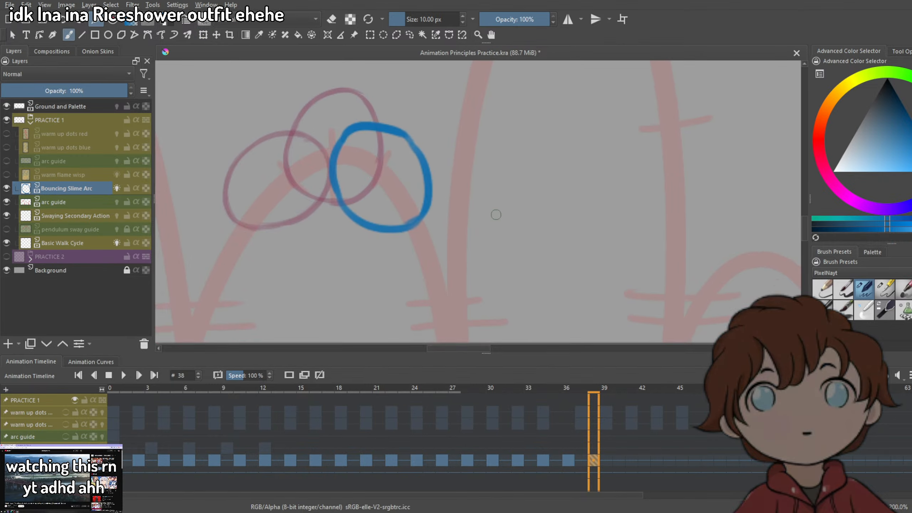
Clean up the outline of the enlarged frame 38 slime with brush and eraser, and save the file.
scroll(496, 215, "down", 3)
scroll(466, 196, "up", 2)
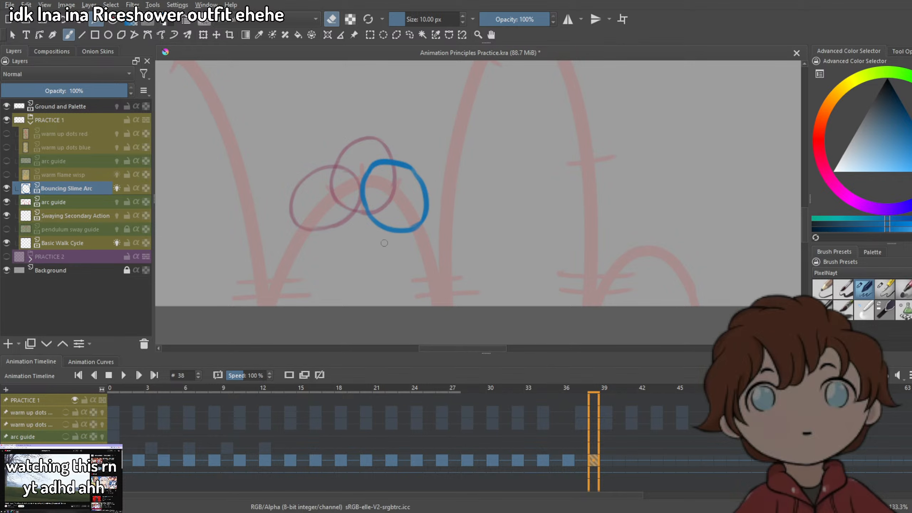
scroll(430, 218, "up", 3)
key("e")
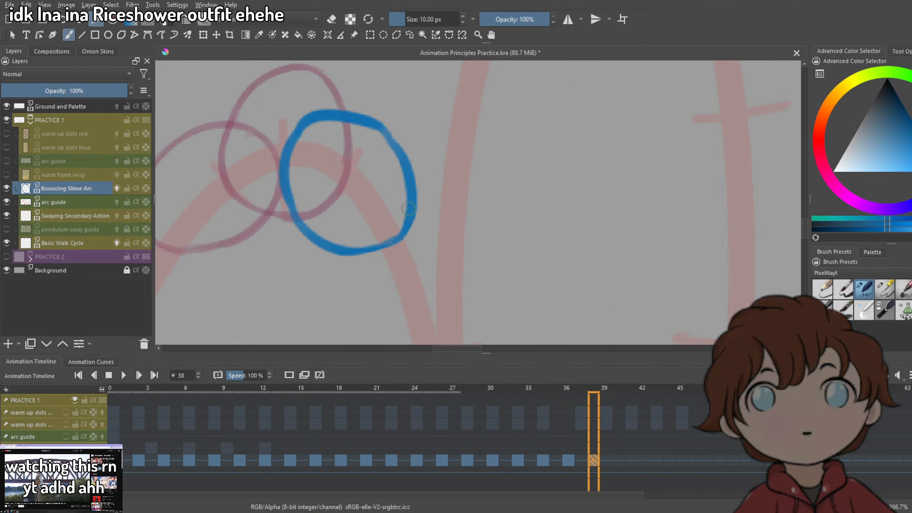
scroll(392, 261, "down", 5)
scroll(392, 261, "up", 3)
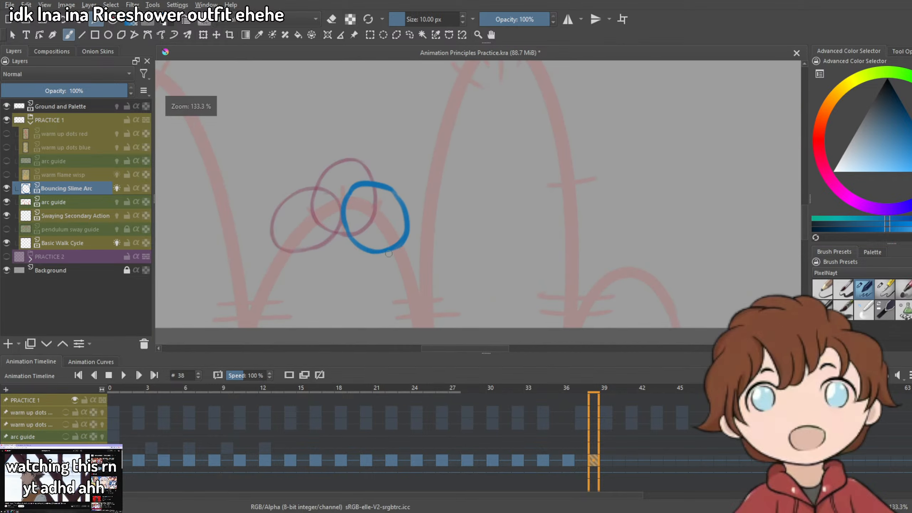
key("ctrl+s")
Smooth the lower-right edge of the frame 38 slime with the eraser.
scroll(447, 190, "up", 2)
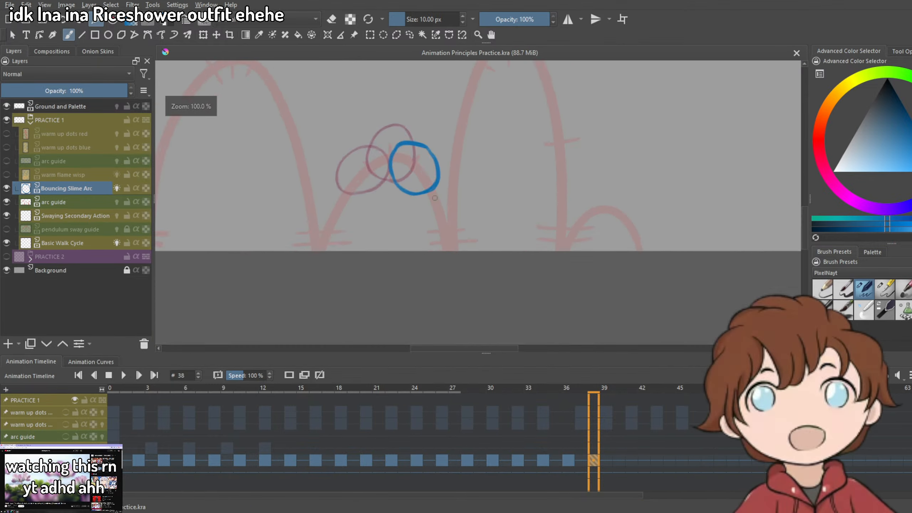
key("e")
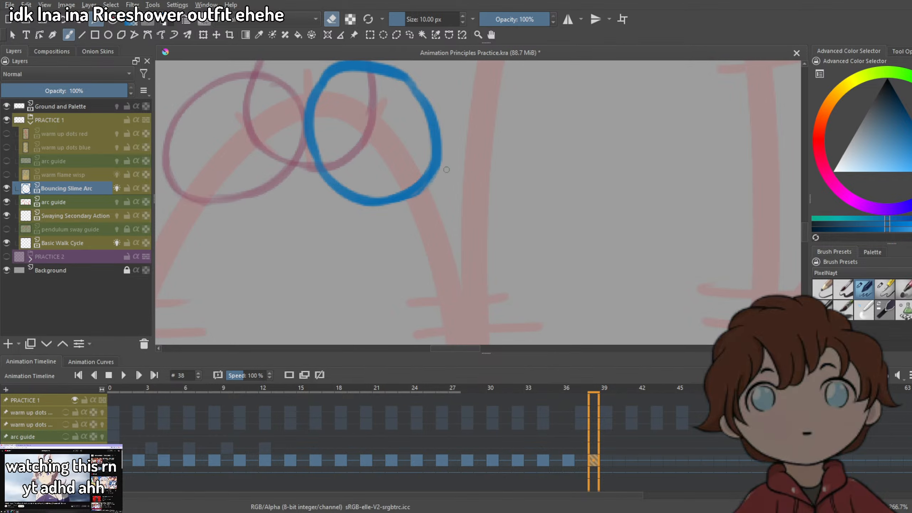
scroll(438, 195, "down", 5)
scroll(484, 237, "up", 3)
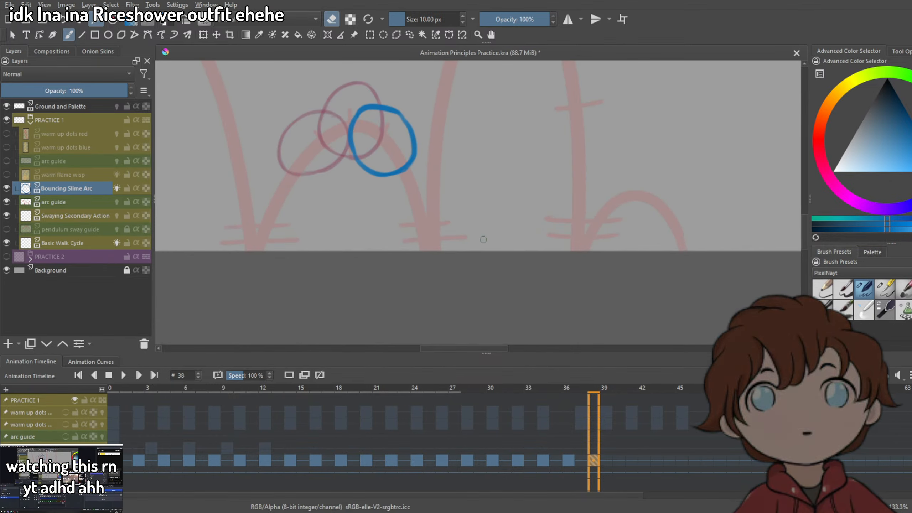
scroll(420, 180, "up", 3)
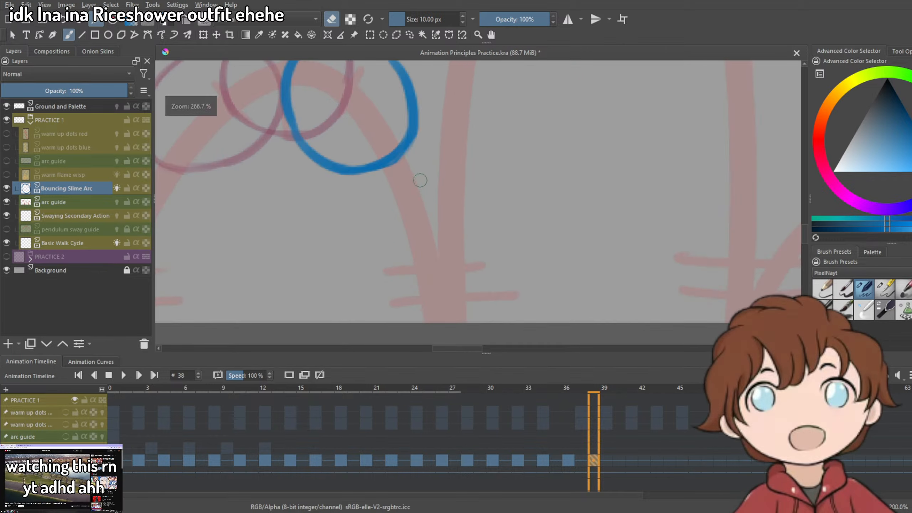
scroll(420, 180, "down", 3)
Add a blank keyframe at frame 40 and draw the base, left side and top of a dome-shaped slime where the short arc lands.
left_click(614, 459)
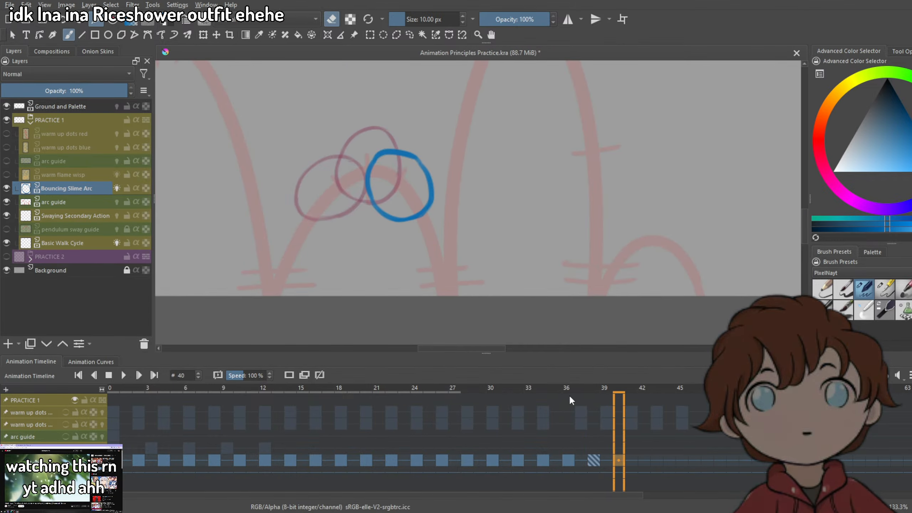
left_click(288, 378)
scroll(436, 230, "up", 1)
scroll(455, 273, "down", 1)
scroll(411, 308, "up", 1)
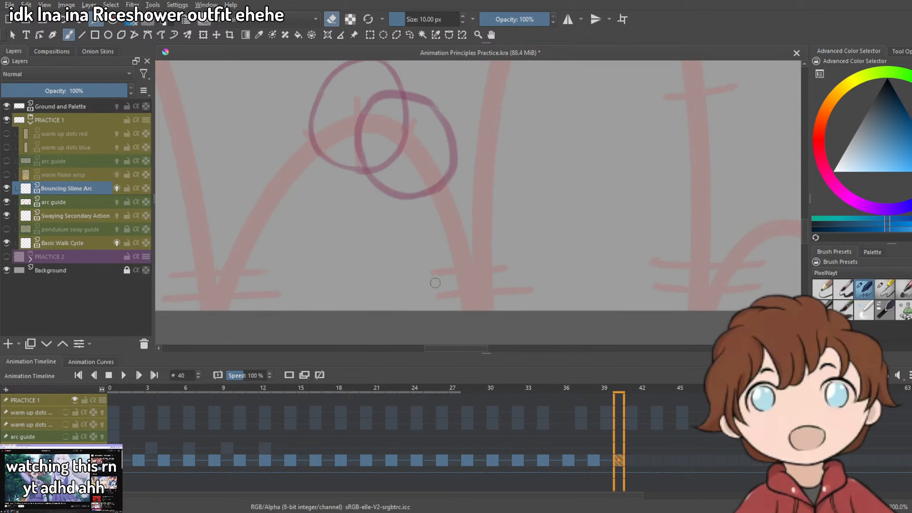
key("e")
left_click_drag(413, 273, 489, 245)
mouse_move(418, 261)
left_mouse_down()
mouse_move(407, 309)
mouse_move(485, 308)
left_mouse_up()
key("ctrl+z")
left_click_drag(446, 248, 517, 269)
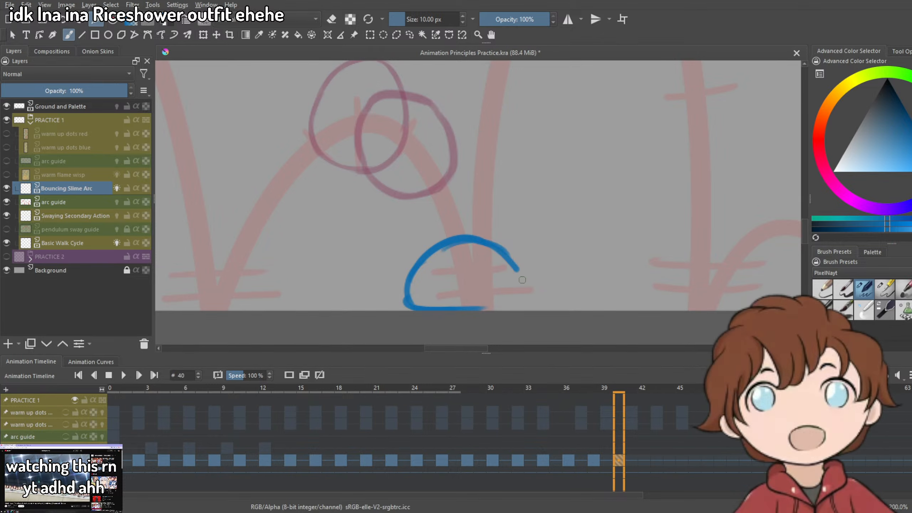
Close the right side and base of the frame 40 dome and thicken its upper curve.
left_click_drag(532, 307, 481, 308)
left_click_drag(516, 267, 527, 307)
left_click_drag(442, 308, 503, 305)
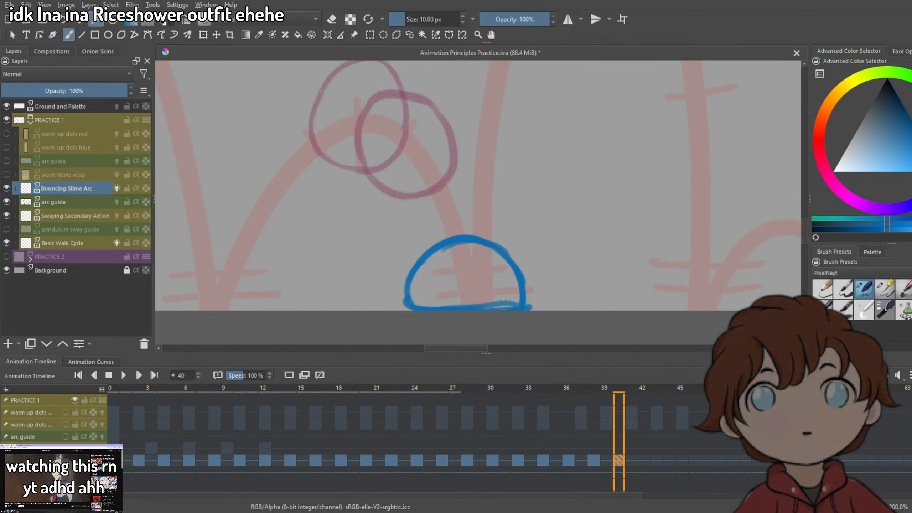
left_click_drag(513, 269, 443, 252)
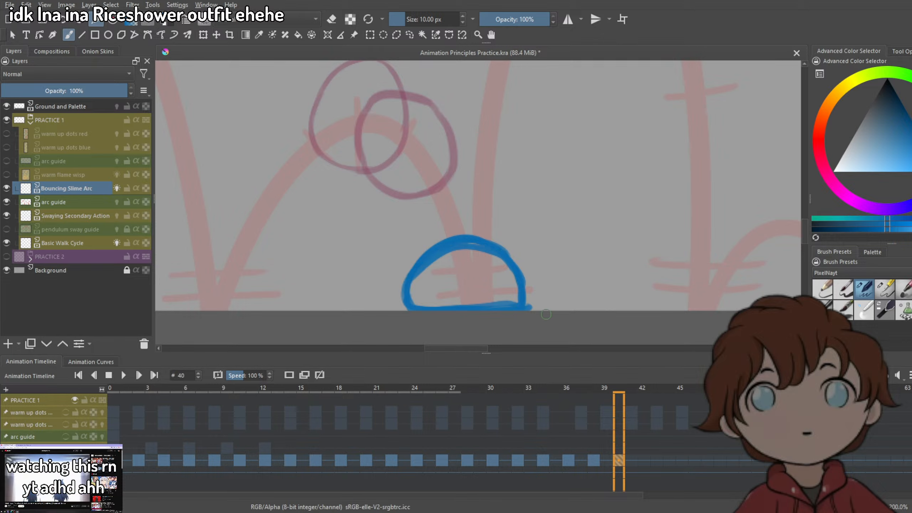
Add a keyframe at frame 42 and draw a flattened slime with a dipped top at the same landing spot.
left_click(642, 462)
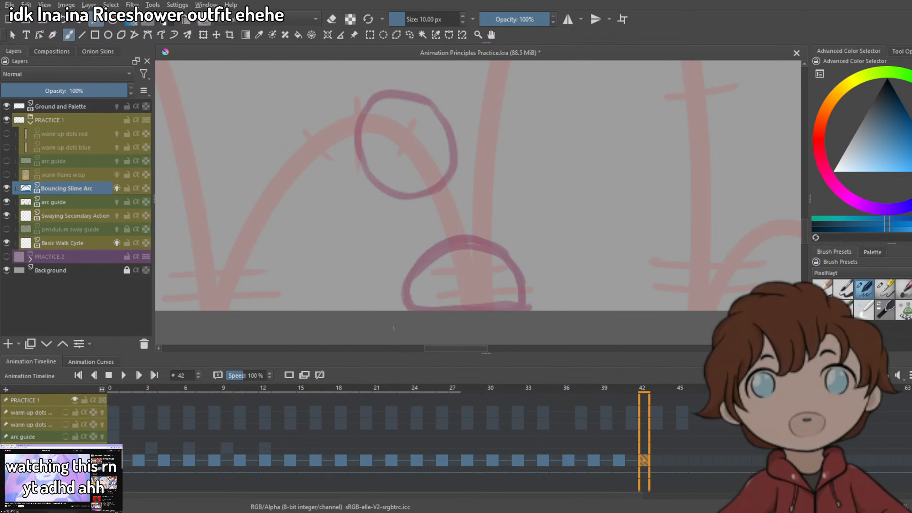
mouse_move(394, 297)
left_mouse_down()
mouse_move(445, 277)
mouse_move(491, 285)
mouse_move(521, 276)
mouse_move(483, 310)
left_mouse_up()
mouse_move(410, 270)
left_mouse_down()
mouse_move(433, 310)
mouse_move(400, 285)
mouse_move(453, 299)
mouse_move(399, 311)
mouse_move(512, 306)
left_mouse_up()
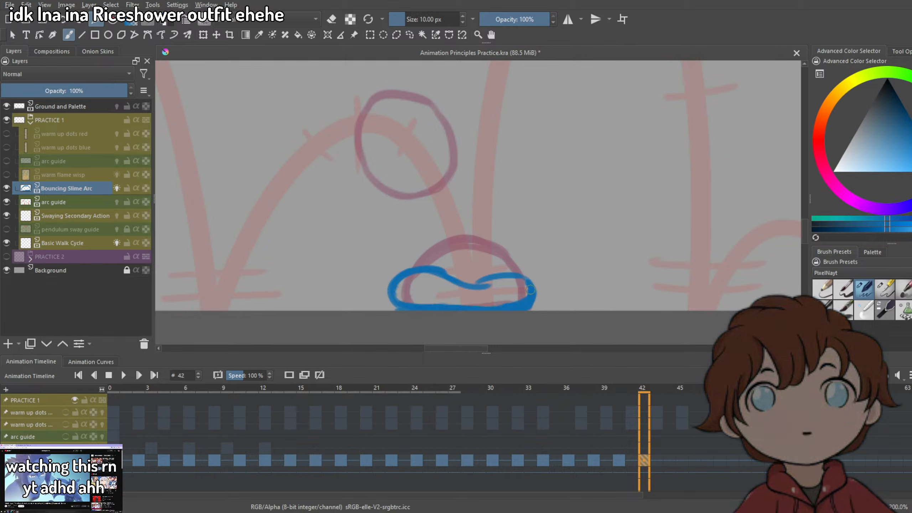
left_click_drag(482, 279, 436, 272)
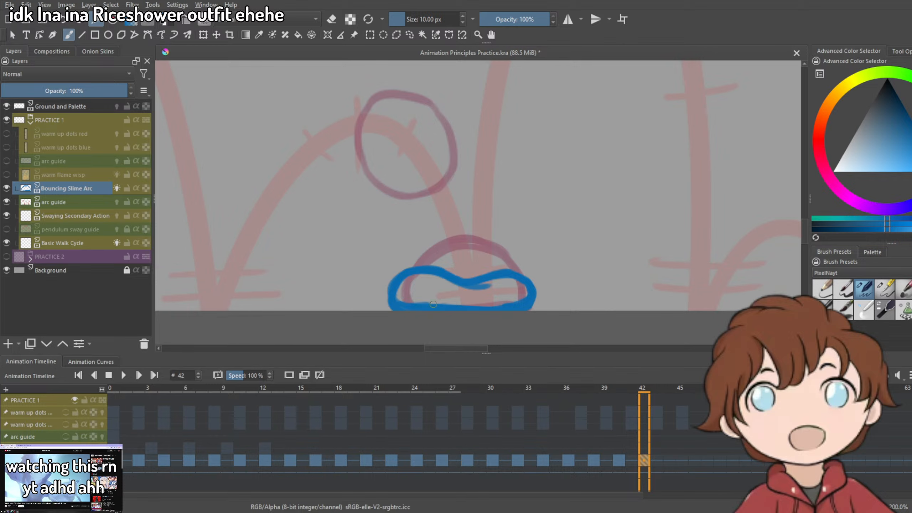
Strengthen the base line of the frame 42 slime and erase the stray inner line below its dipped top.
left_click_drag(433, 305, 539, 306)
key("e")
left_click_drag(461, 289, 501, 282)
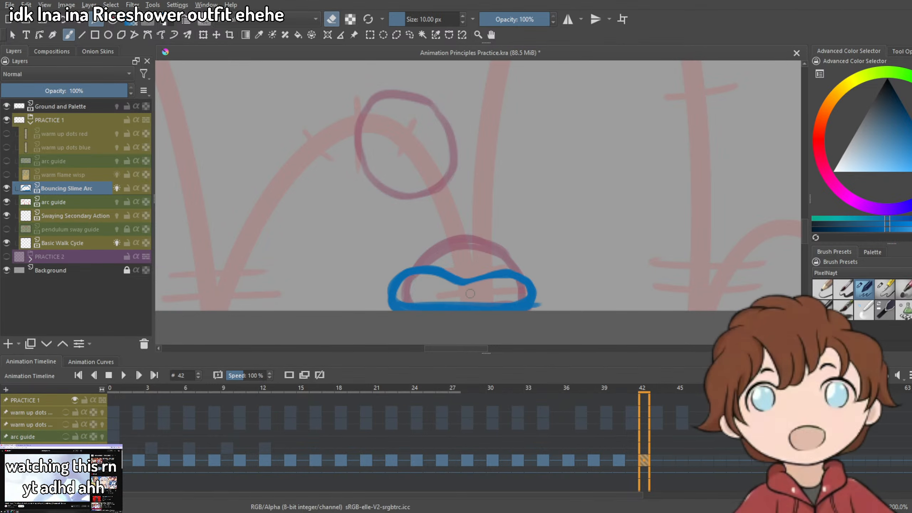
key("e")
key("1")
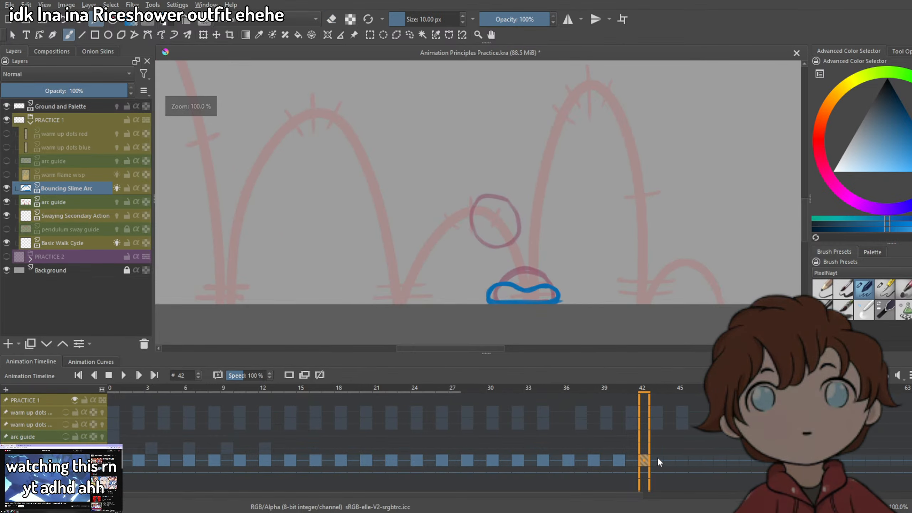
Add a keyframe at frame 44 and draw an upright oval slime on the rising side of the tall right arc.
left_click(670, 461)
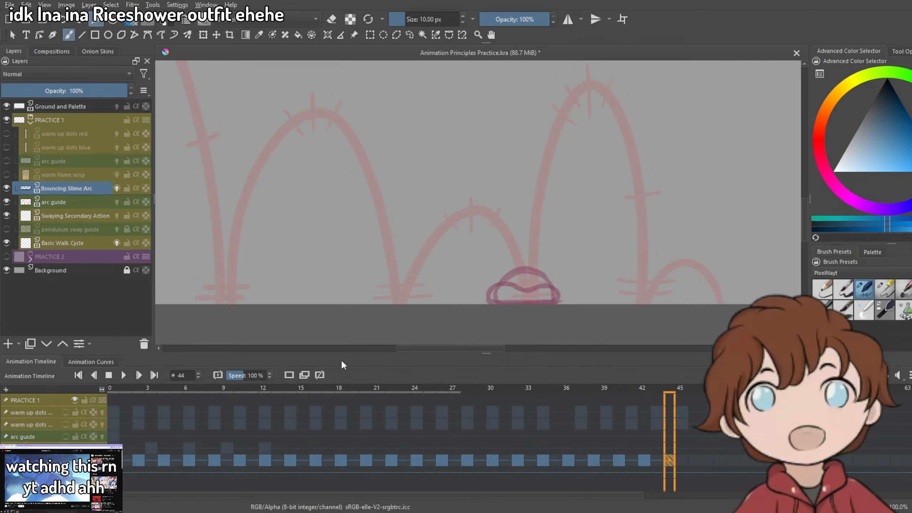
scroll(418, 199, "up", 2)
scroll(495, 176, "down", 1)
mouse_move(410, 231)
left_mouse_down()
mouse_move(497, 162)
mouse_move(459, 135)
mouse_move(487, 109)
left_mouse_up()
scroll(480, 89, "up", 1)
key("ctrl+z")
key("ctrl+z")
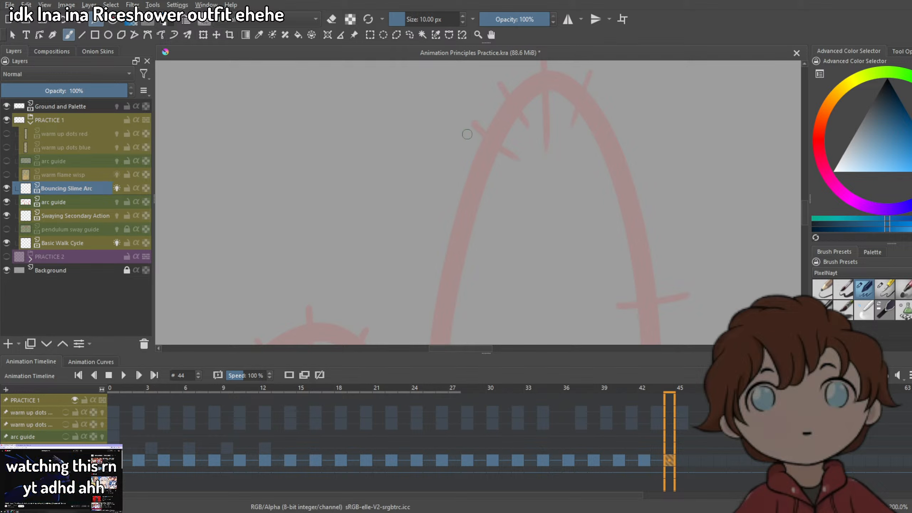
mouse_move(449, 213)
left_mouse_down()
mouse_move(472, 136)
mouse_move(517, 157)
mouse_move(518, 194)
left_mouse_up()
key("ctrl+z")
mouse_move(440, 239)
left_mouse_down()
mouse_move(491, 146)
mouse_move(514, 176)
mouse_move(501, 248)
left_mouse_up()
Trim the thick doubled line on the upper-right side of the frame 44 slime with the eraser.
mouse_move(436, 203)
left_mouse_down()
mouse_move(472, 258)
mouse_move(503, 248)
mouse_move(520, 194)
mouse_move(497, 153)
left_mouse_up()
key("ctrl+z")
key("e")
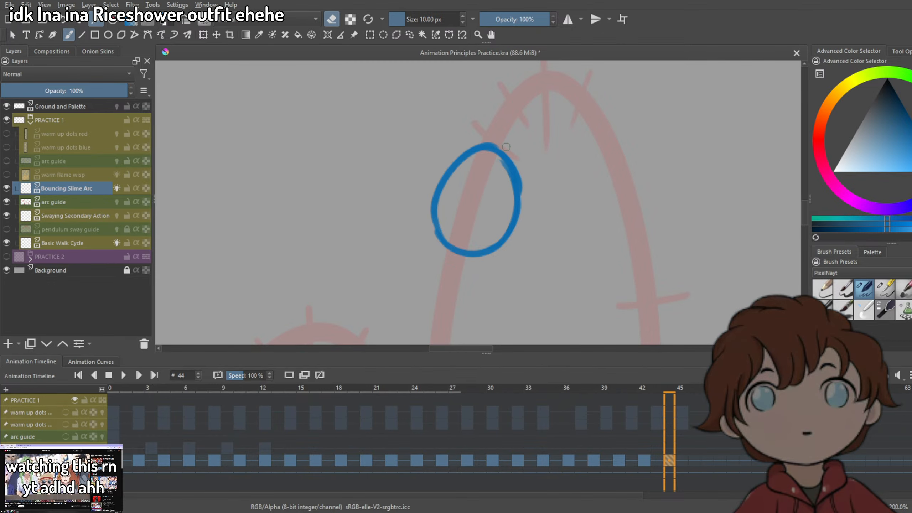
left_click_drag(610, 199, 526, 208)
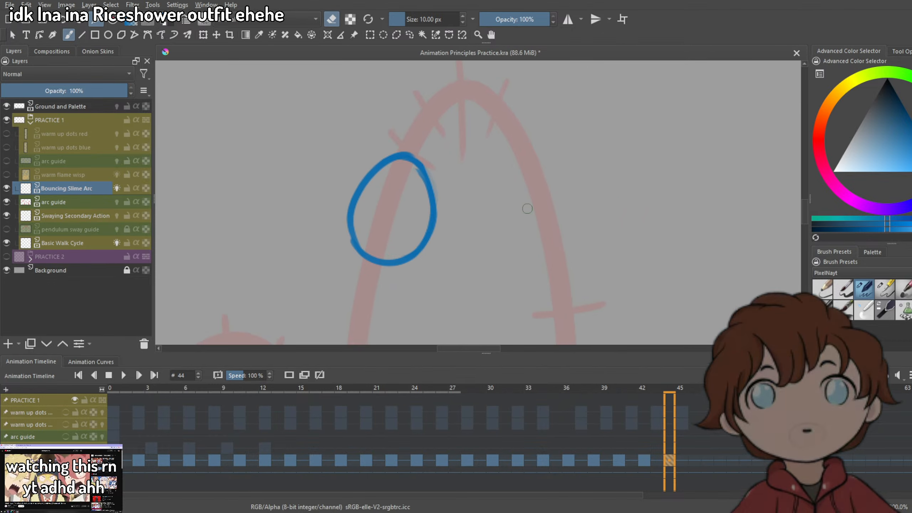
Add a blank keyframe at frame 46 and draw a tilted oval slime just before the peak of the tall arc.
left_click(692, 459)
left_click(289, 376)
left_click_drag(467, 191, 469, 240)
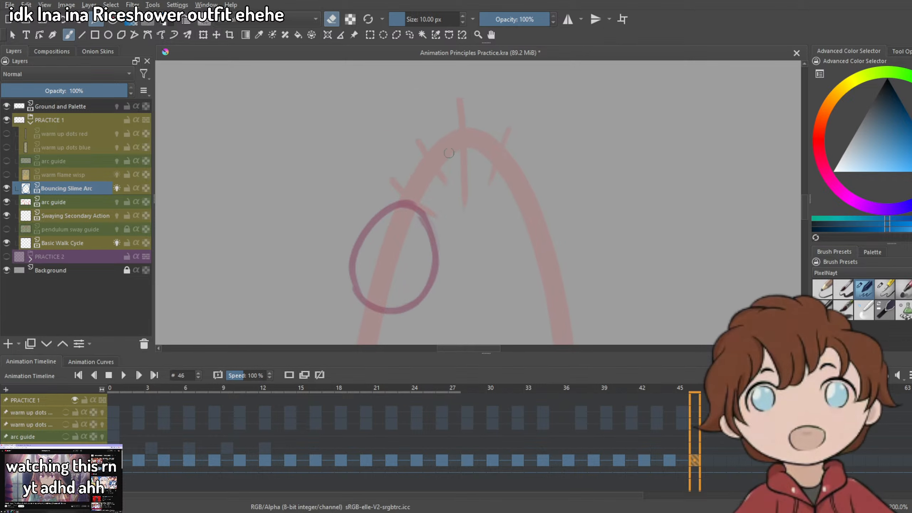
key("e")
mouse_move(384, 188)
left_mouse_down()
mouse_move(423, 145)
mouse_move(384, 189)
mouse_move(381, 227)
mouse_move(422, 230)
left_mouse_up()
key("ctrl+z")
mouse_move(406, 158)
left_mouse_down()
mouse_move(453, 157)
mouse_move(447, 200)
left_mouse_up()
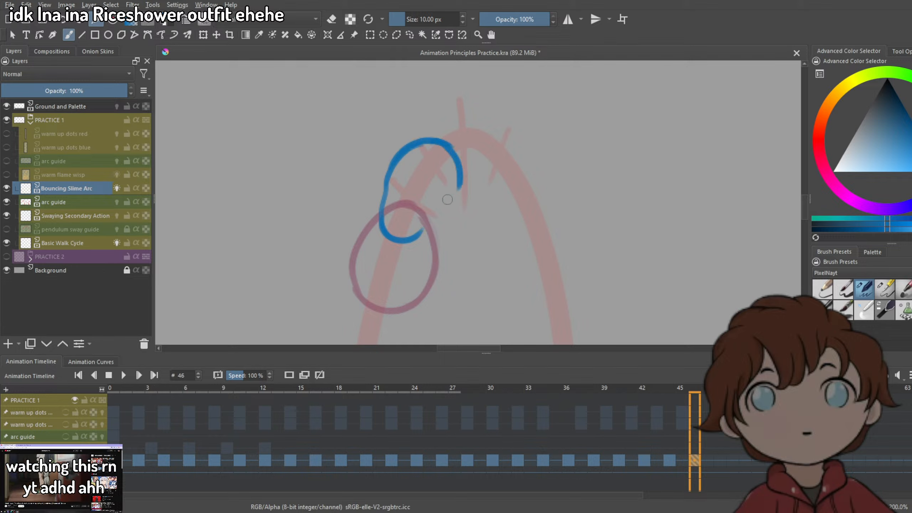
key("ctrl+z")
mouse_move(449, 155)
left_mouse_down()
mouse_move(454, 213)
mouse_move(407, 238)
left_mouse_up()
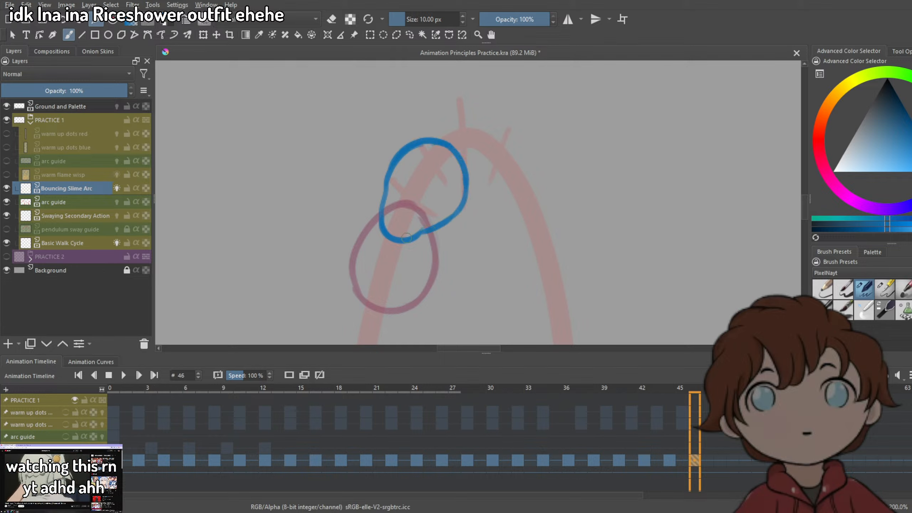
Tidy the frame 46 slime's lower edge and redraw its left side as a smoother curve.
key("e")
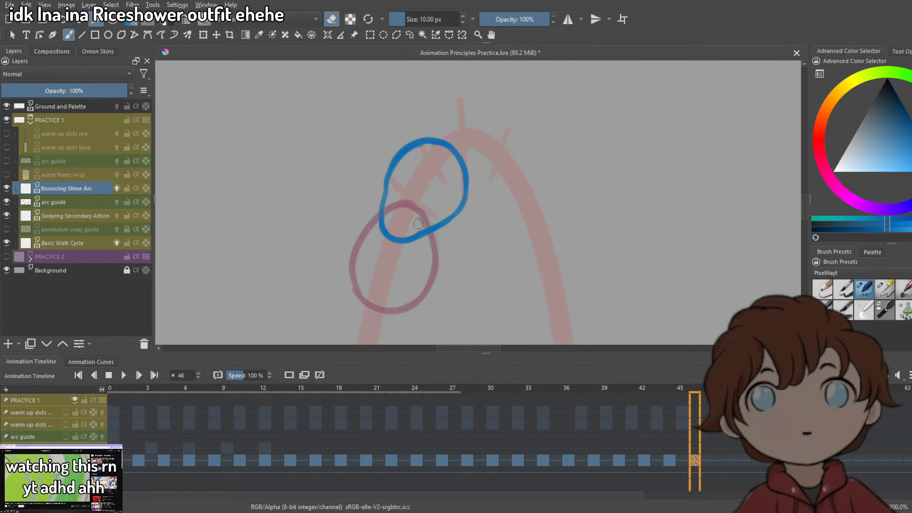
key("e")
left_click_drag(388, 168, 385, 231)
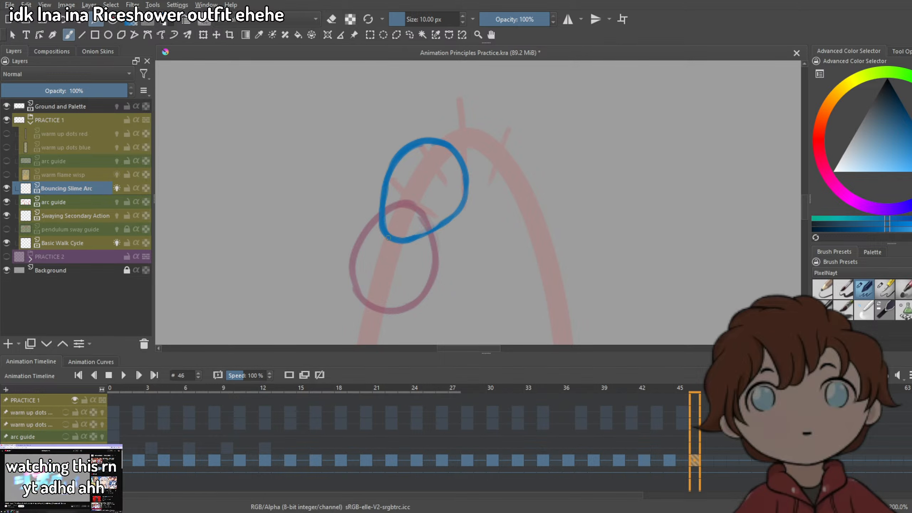
Add a blank keyframe at frame 48 and draw the left side and bottom of an egg-shaped slime at the tall right arc's peak.
left_click(720, 460)
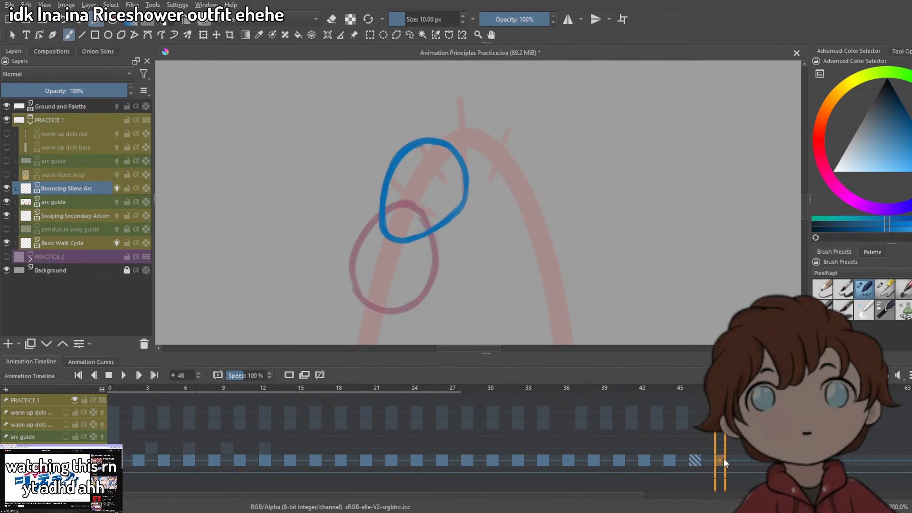
mouse_move(469, 89)
left_mouse_down()
mouse_move(426, 115)
mouse_move(418, 161)
left_mouse_up()
key("ctrl+z")
mouse_move(478, 85)
left_mouse_down()
mouse_move(442, 104)
mouse_move(428, 143)
mouse_move(441, 173)
left_mouse_up()
key("ctrl+z")
mouse_move(441, 105)
left_mouse_down()
mouse_move(423, 141)
mouse_move(467, 180)
mouse_move(500, 163)
left_mouse_up()
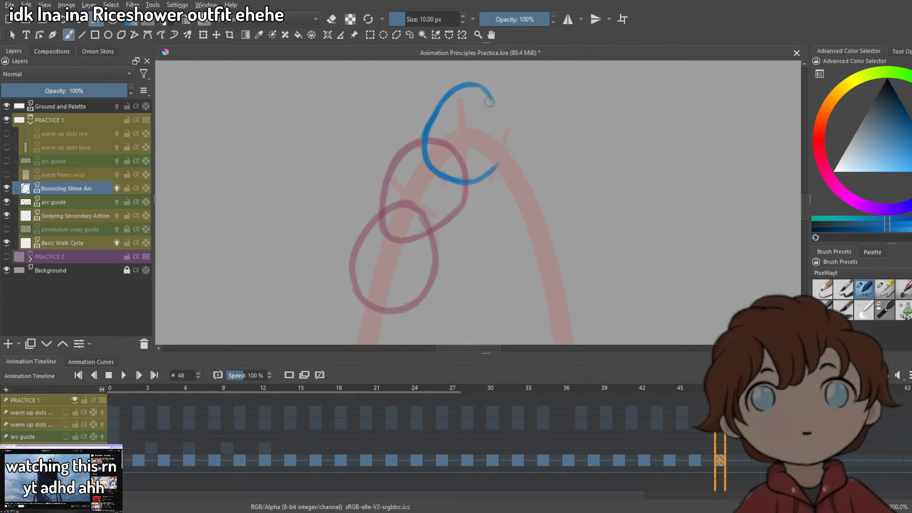
Close the frame 48 slime with a smooth curve down its right side, narrower at the top than at the base.
left_click_drag(489, 101, 503, 157)
key("ctrl+z")
left_click_drag(489, 101, 501, 133)
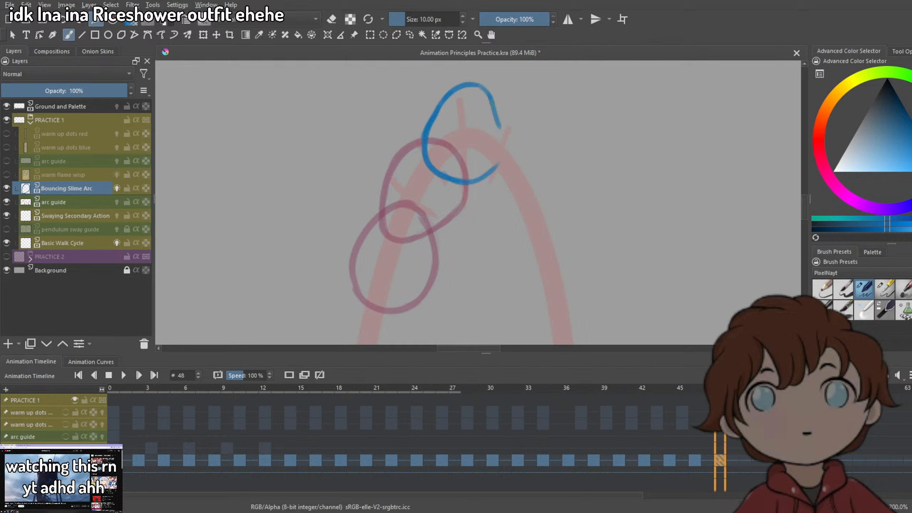
key("ctrl+z")
mouse_move(489, 101)
left_mouse_down()
mouse_move(503, 145)
mouse_move(498, 164)
mouse_move(497, 118)
mouse_move(459, 89)
left_mouse_up()
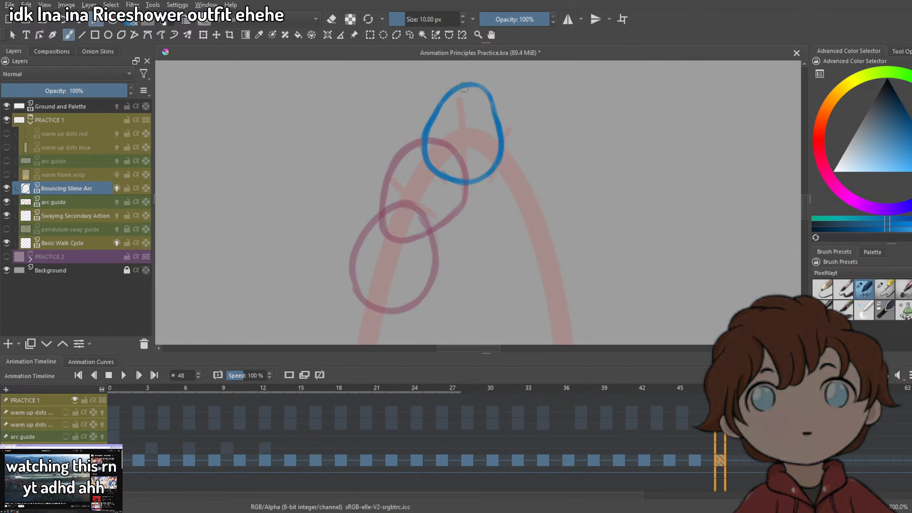
scroll(490, 120, "down", 3)
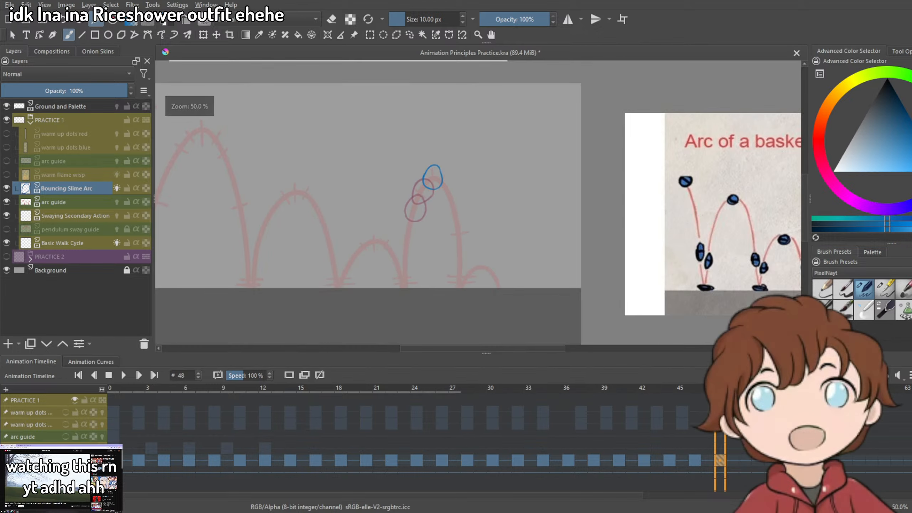
scroll(447, 170, "up", 3)
key("e")
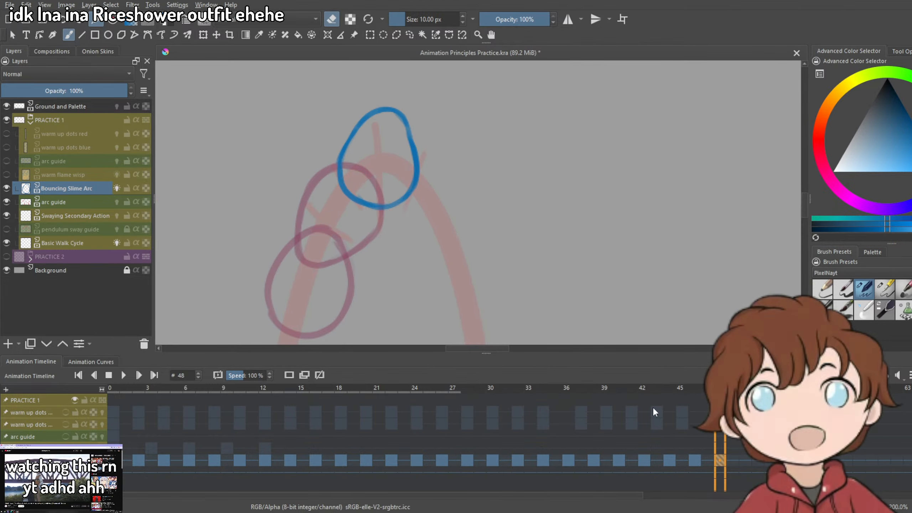
Add a blank keyframe at frame 50 and draw a rounded, tilted slime just past the peak of the tall right arc.
left_click(290, 375)
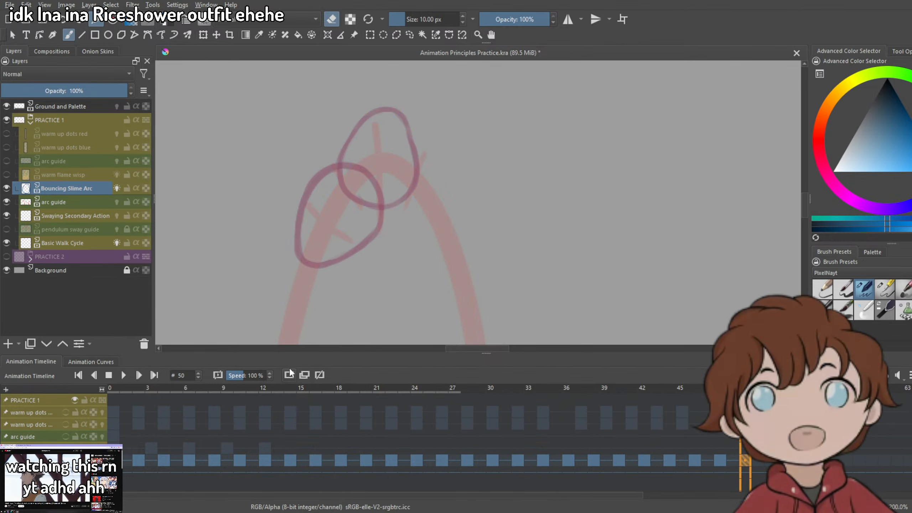
left_click_drag(454, 217, 455, 215)
key("e")
left_click_drag(405, 147, 397, 205)
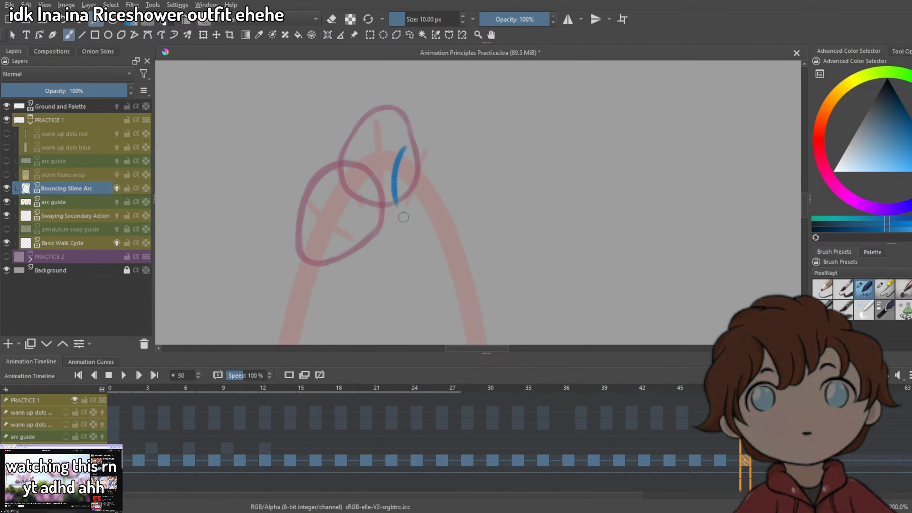
mouse_move(397, 158)
left_mouse_down()
mouse_move(428, 147)
mouse_move(445, 163)
left_mouse_up()
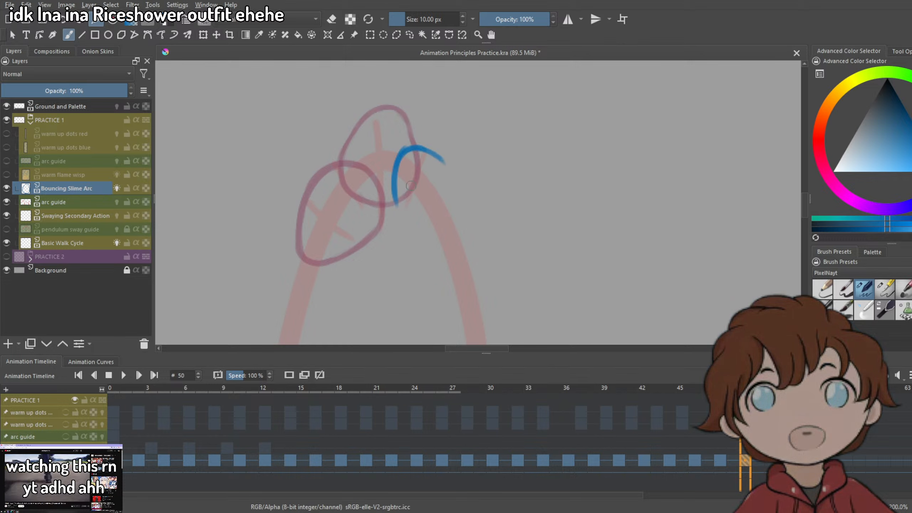
left_click_drag(396, 205, 438, 240)
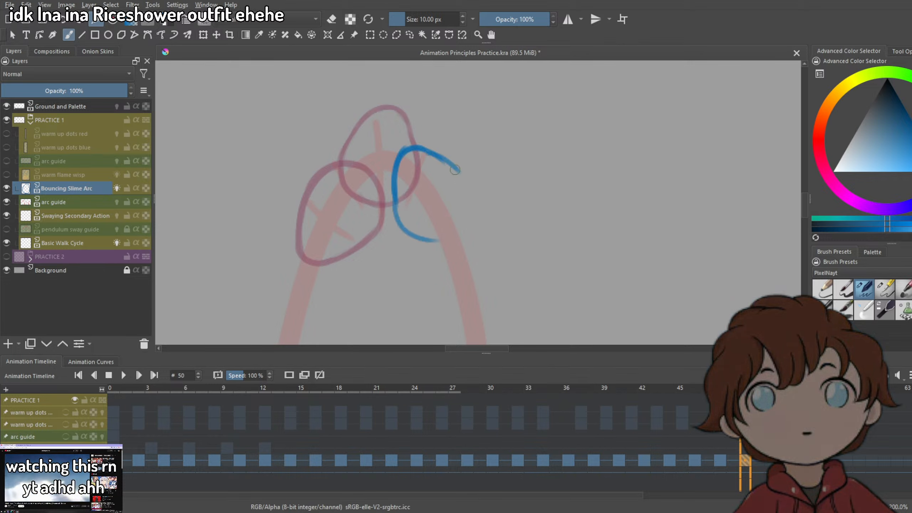
mouse_move(445, 162)
left_mouse_down()
mouse_move(457, 216)
mouse_move(421, 228)
mouse_move(397, 211)
mouse_move(469, 205)
mouse_move(453, 227)
mouse_move(467, 200)
mouse_move(453, 239)
mouse_move(470, 222)
mouse_move(466, 178)
left_mouse_up()
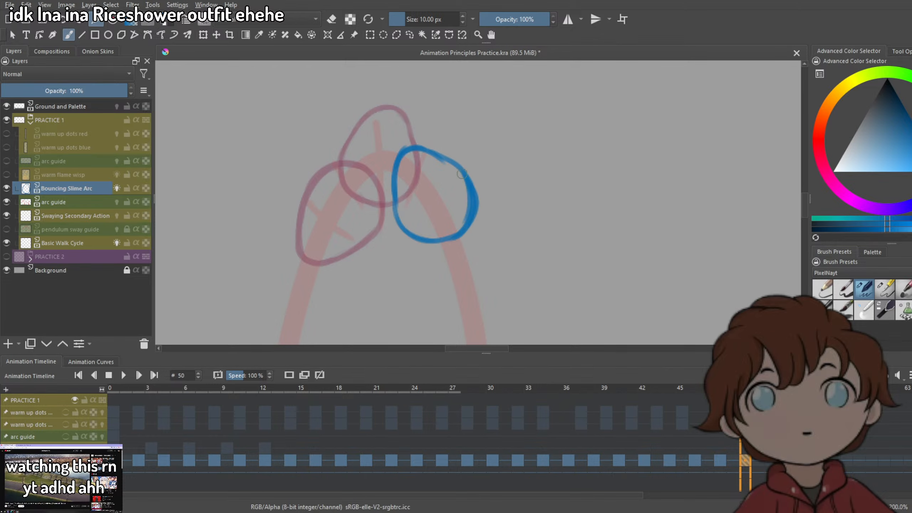
Trim the thick right side of the frame 50 slime with the eraser and smooth its upper-right edge.
key("e")
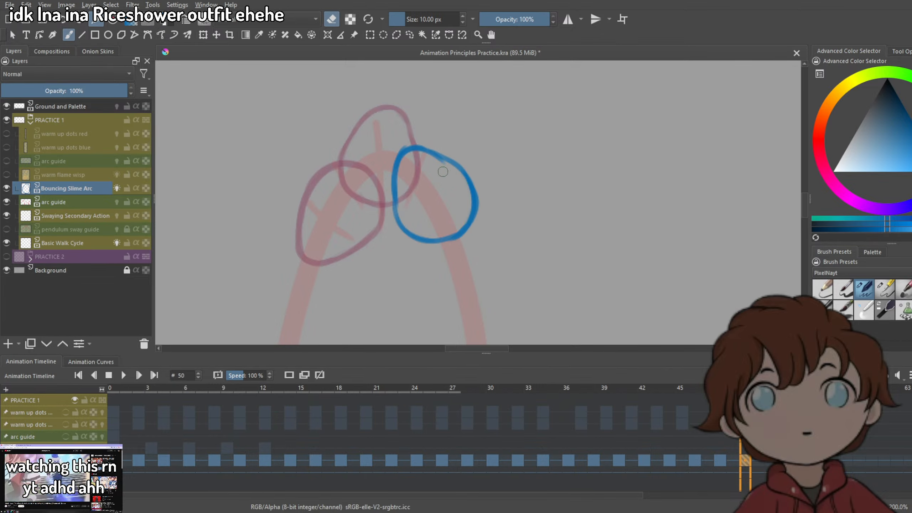
scroll(456, 172, "down", 5)
scroll(463, 173, "up", 6)
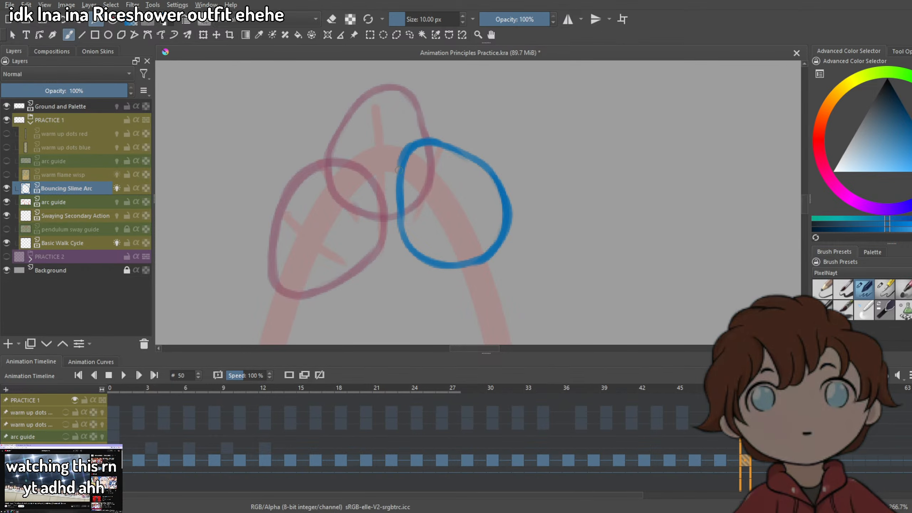
scroll(424, 239, "down", 5)
scroll(384, 193, "up", 3)
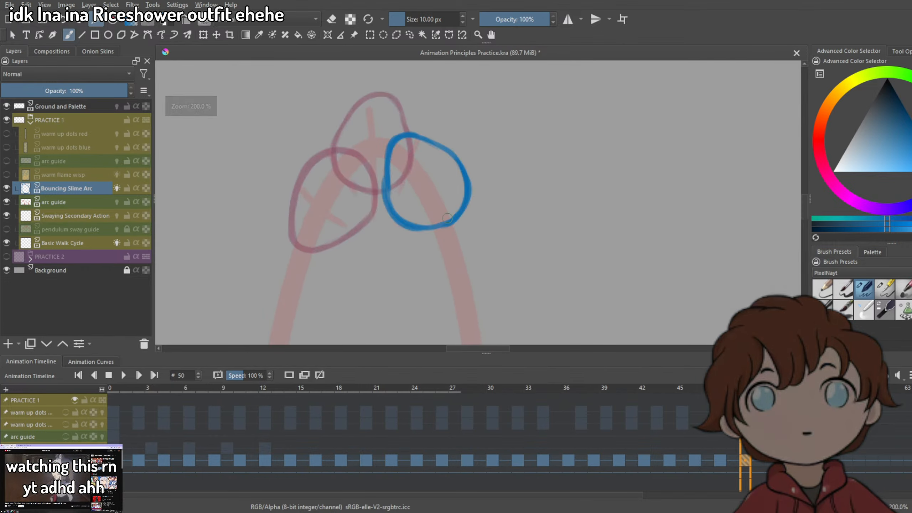
scroll(483, 207, "down", 2)
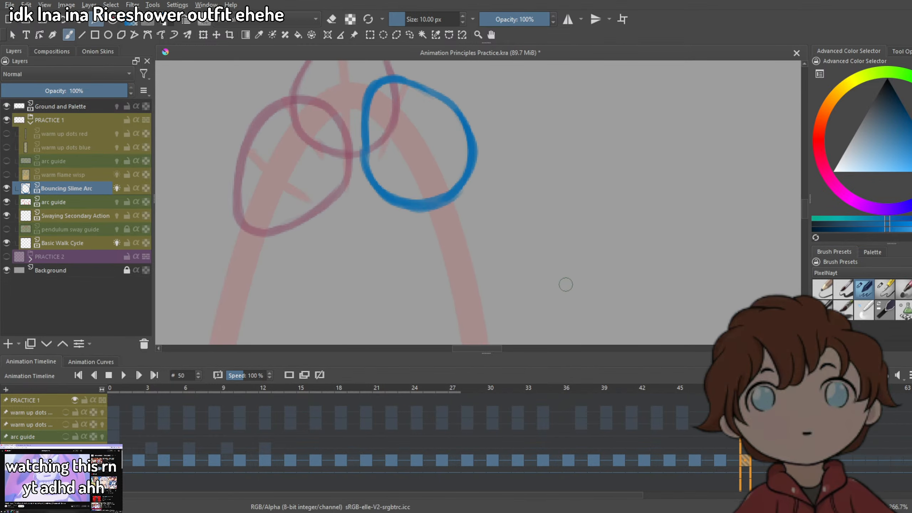
Refine the left and lower edges of the frame 50 slime by alternating between brush and eraser.
scroll(538, 235, "down", 1)
scroll(538, 234, "down", 1)
scroll(503, 223, "up", 1)
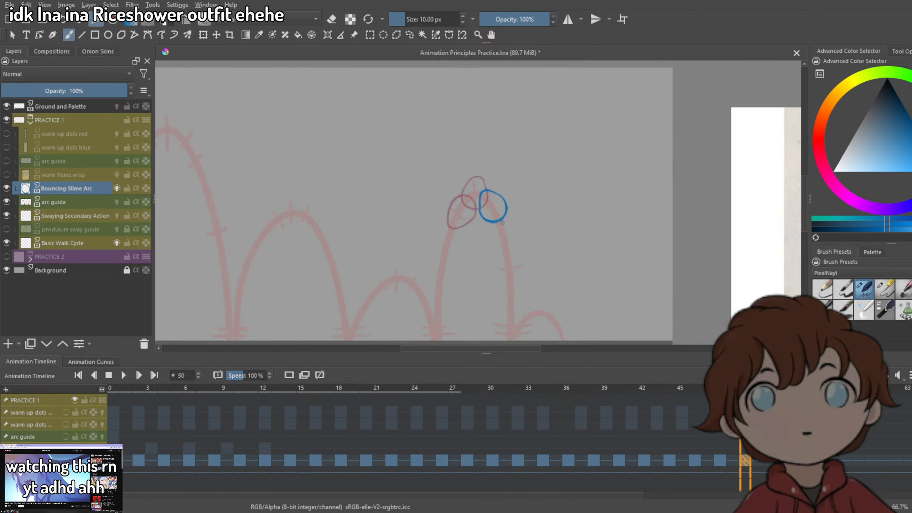
scroll(474, 216, "up", 3)
scroll(474, 216, "up", 2)
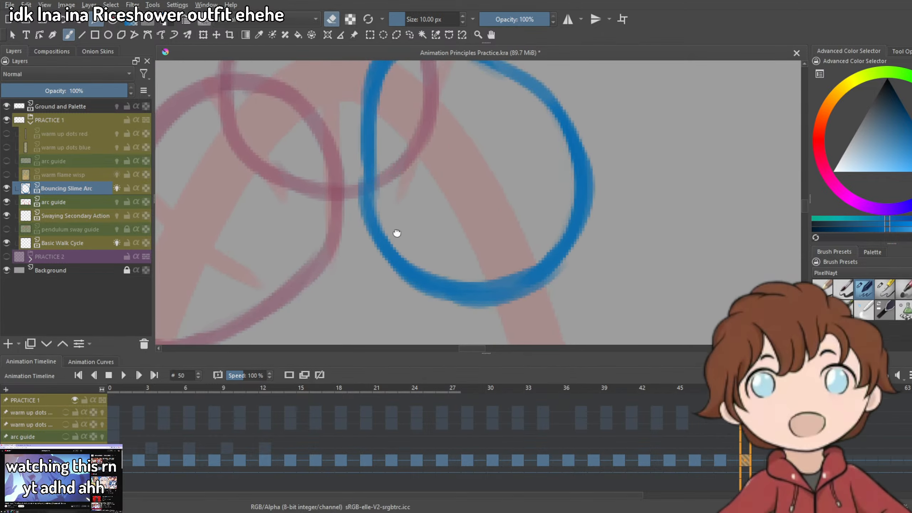
mouse_move(377, 221)
left_mouse_down()
mouse_move(382, 277)
mouse_move(365, 244)
left_mouse_up()
key("e")
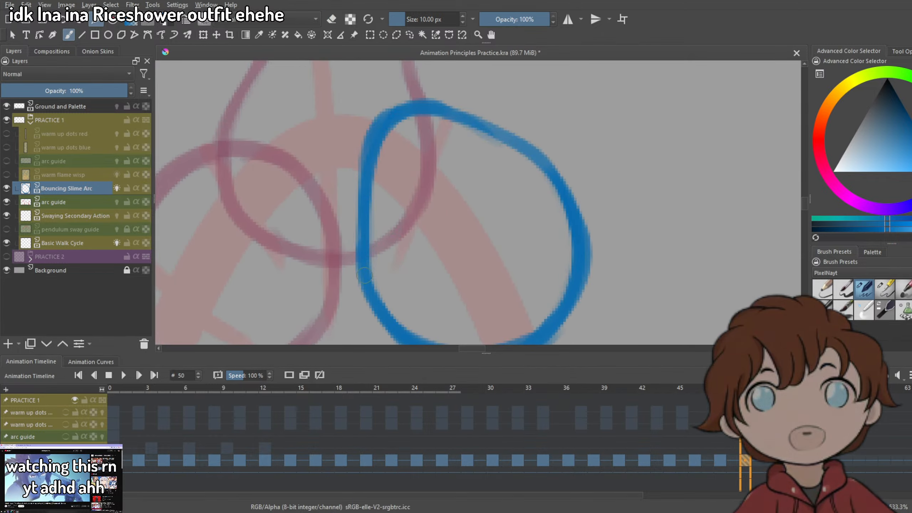
mouse_move(432, 297)
left_mouse_down()
mouse_move(376, 211)
mouse_move(475, 226)
left_mouse_up()
key("e")
left_click_drag(378, 228, 495, 177)
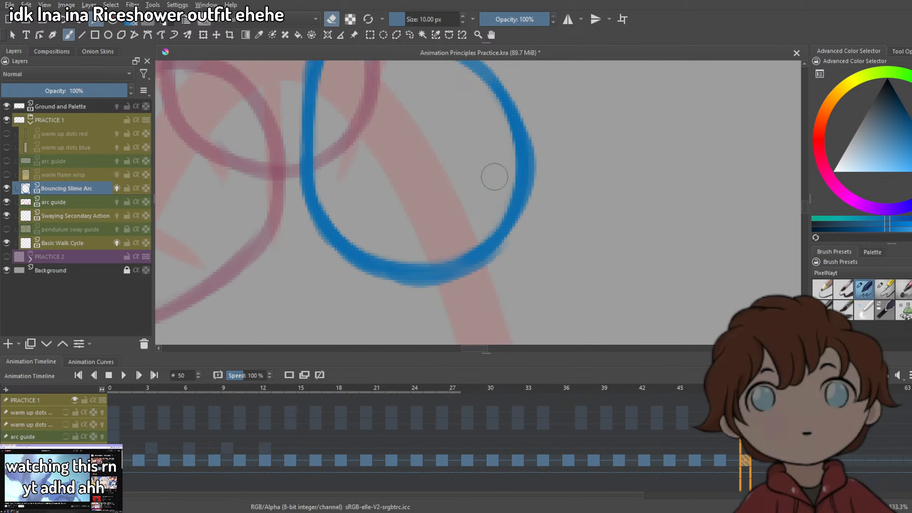
scroll(511, 204, "down", 5)
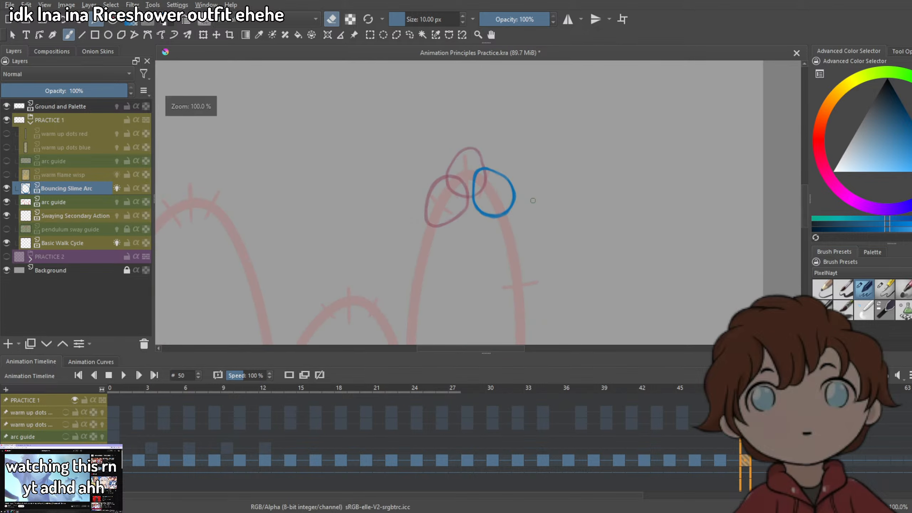
Add a blank keyframe at frame 52 and draw a stretched teardrop slime on the falling side of the tall right arc.
left_click(724, 460)
left_click(744, 460)
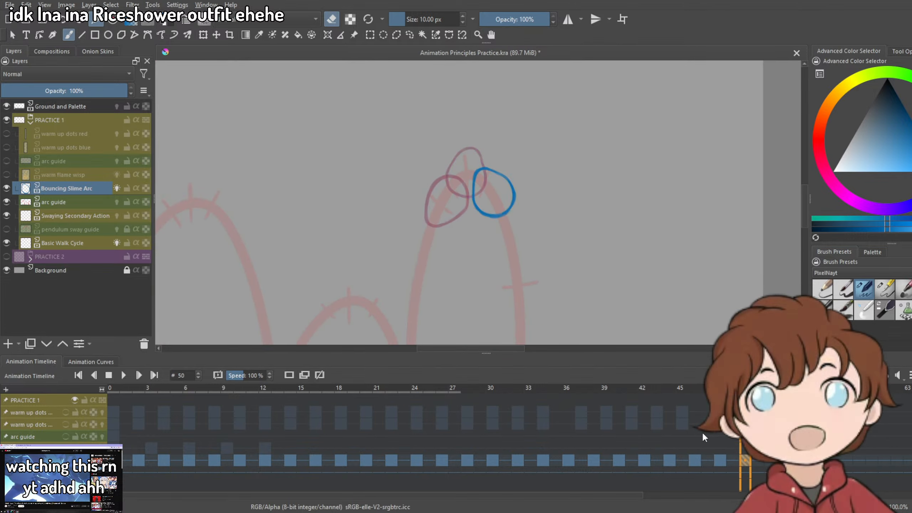
left_click(724, 456)
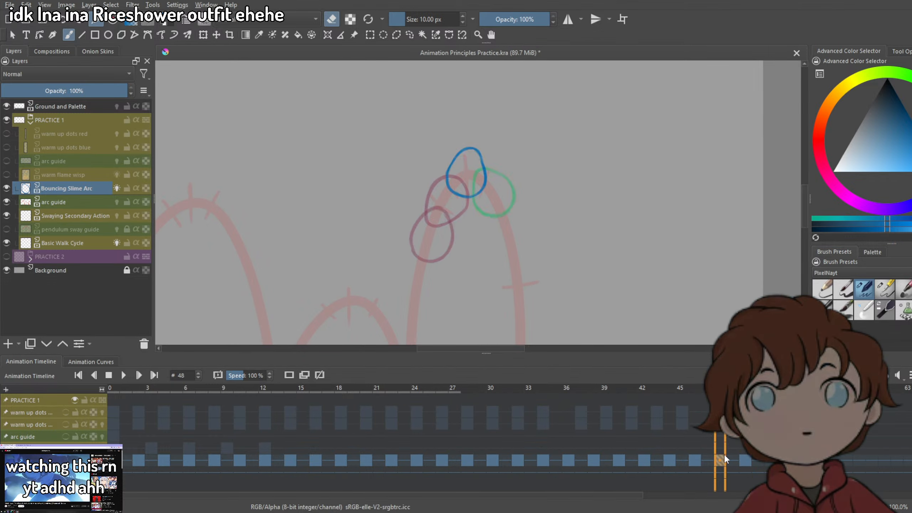
left_click(753, 463)
left_click(770, 465)
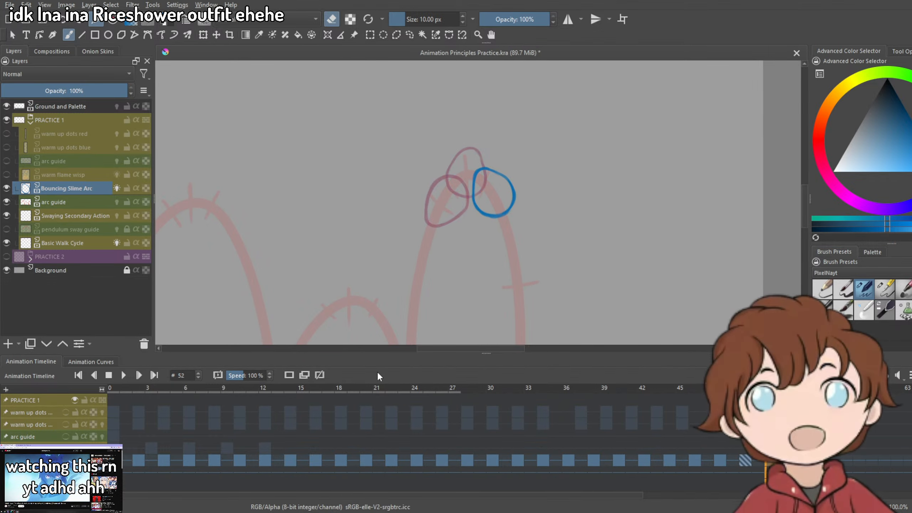
left_click(288, 375)
left_click_drag(528, 241, 489, 166)
scroll(464, 171, "up", 1)
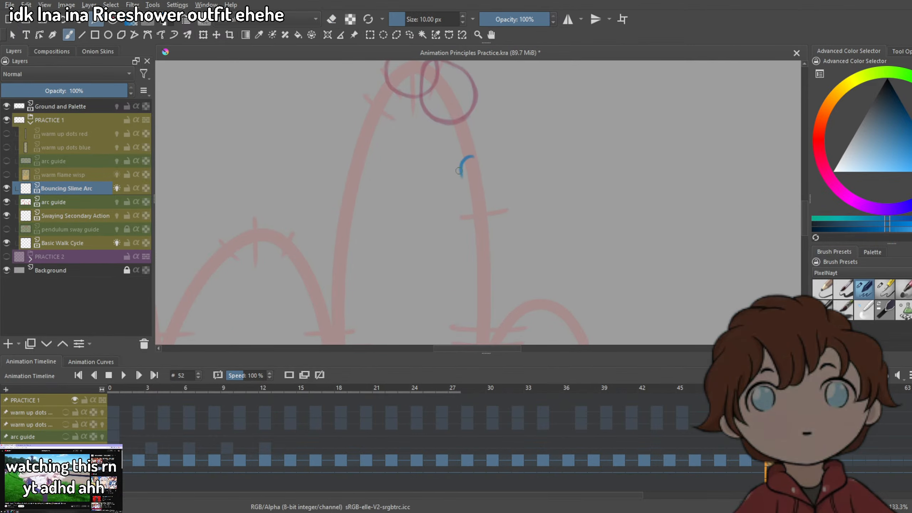
left_click_drag(481, 228, 509, 225)
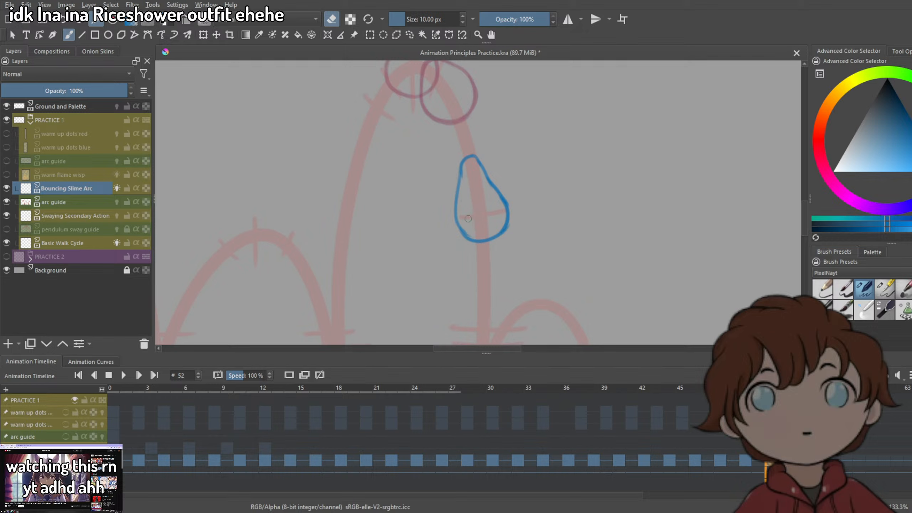
Clean up both sides of the frame 52 teardrop slime with the eraser and brush.
key("e")
left_click_drag(457, 167, 454, 219)
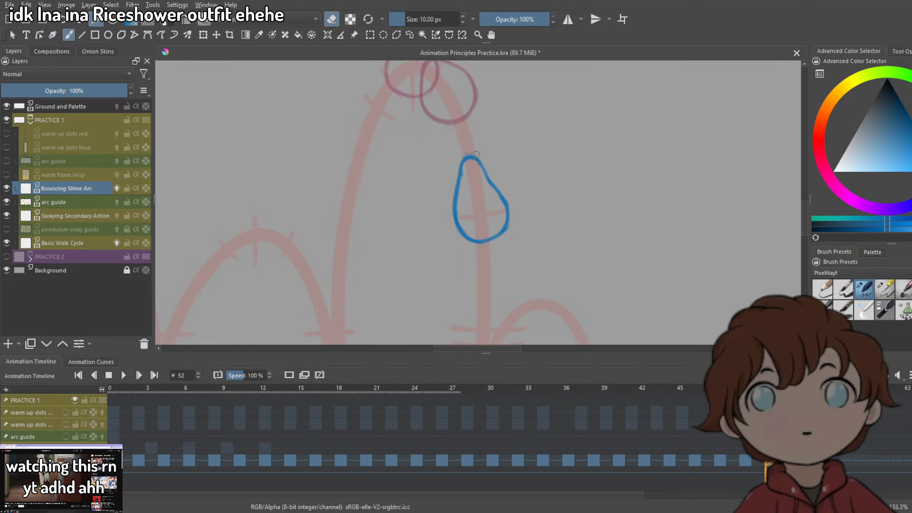
key("e")
mouse_move(488, 176)
left_mouse_down()
mouse_move(501, 208)
mouse_move(492, 239)
left_mouse_up()
scroll(554, 259, "down", 3)
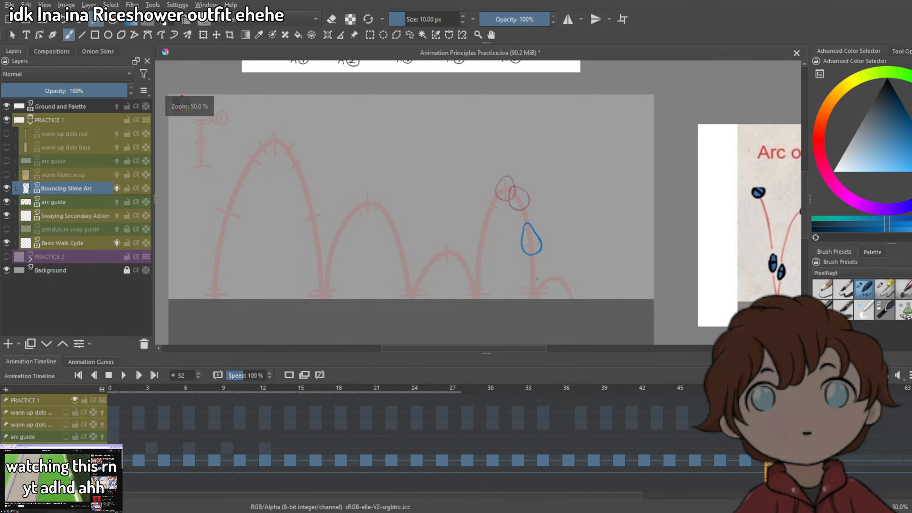
Add a blank keyframe at frame 54 and draw a wide, flattened slime squashed on the ground where the tall arc lands.
scroll(547, 290, "up", 1)
left_click(795, 461)
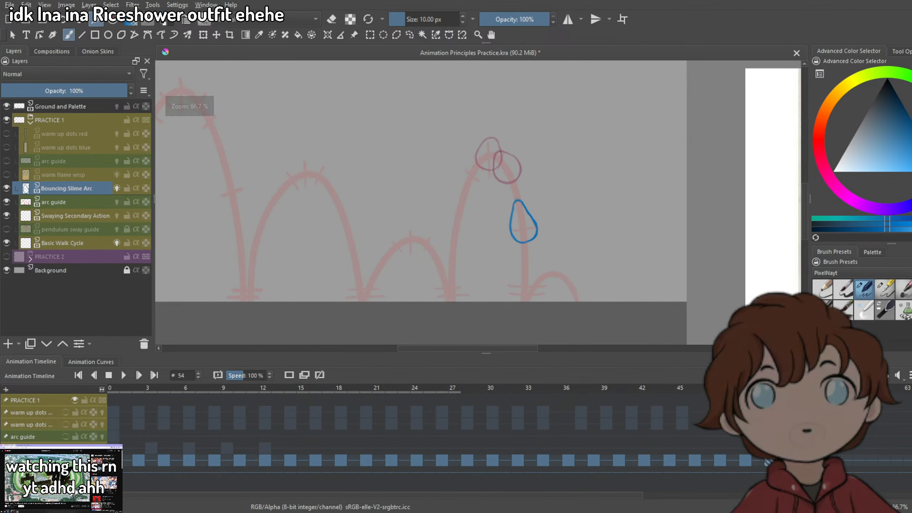
left_click(290, 375)
scroll(524, 288, "up", 2)
mouse_move(471, 303)
left_mouse_down()
mouse_move(506, 288)
mouse_move(566, 299)
mouse_move(559, 296)
left_mouse_up()
key("ctrl+z")
key("ctrl+z")
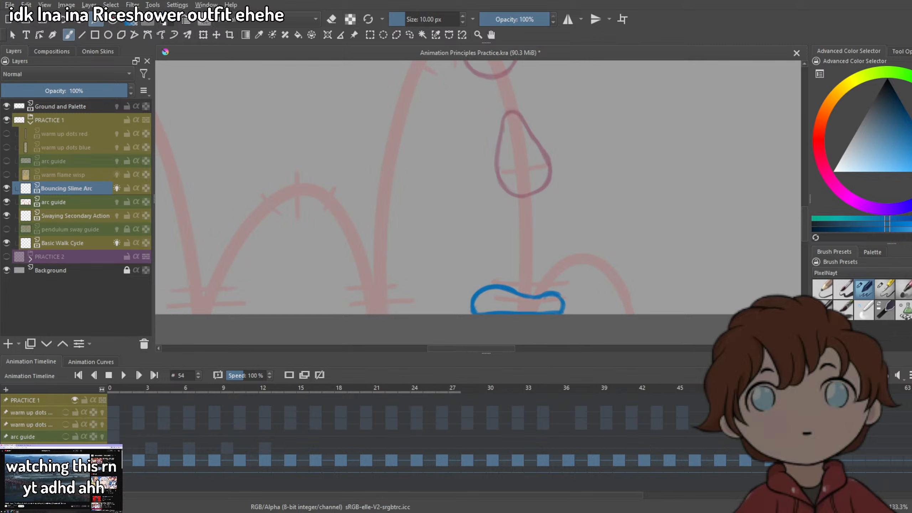
Draw a half-dome slime with a flat base on the ground at the landing spot on a new frame 56 keyframe.
scroll(515, 296, "up", 2)
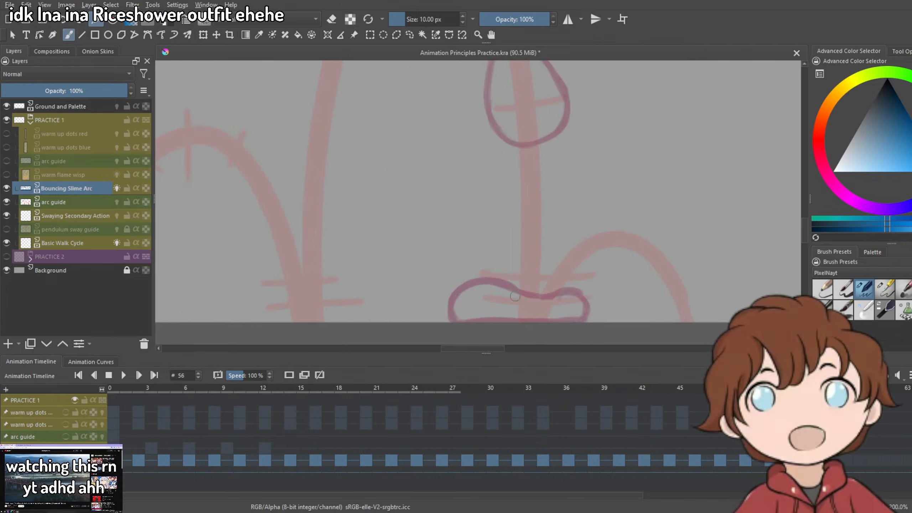
left_click_drag(449, 329, 539, 243)
key("ctrl+z")
mouse_move(446, 329)
left_mouse_down()
mouse_move(550, 240)
mouse_move(582, 257)
mouse_move(616, 331)
mouse_move(498, 327)
left_mouse_up()
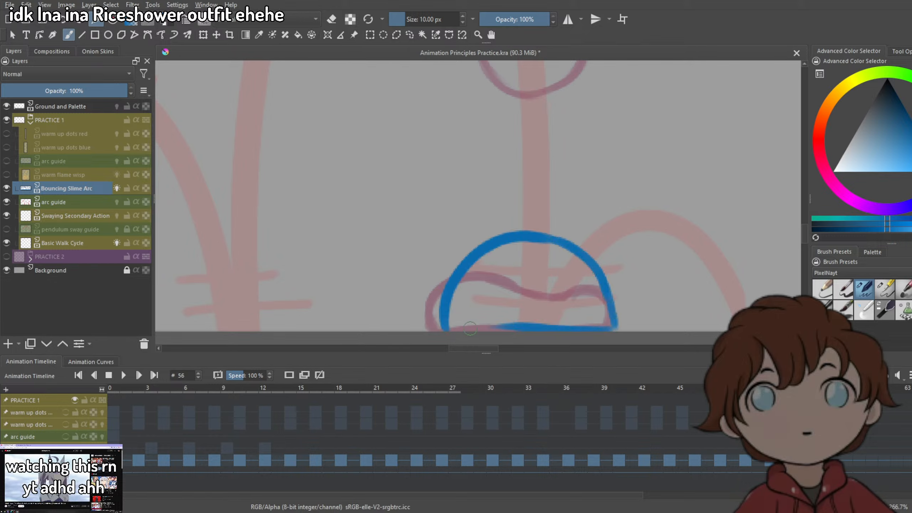
left_click_drag(559, 309, 493, 219)
mouse_move(379, 239)
left_mouse_down()
mouse_move(483, 141)
mouse_move(433, 167)
mouse_move(414, 210)
mouse_move(444, 152)
mouse_move(523, 164)
left_mouse_up()
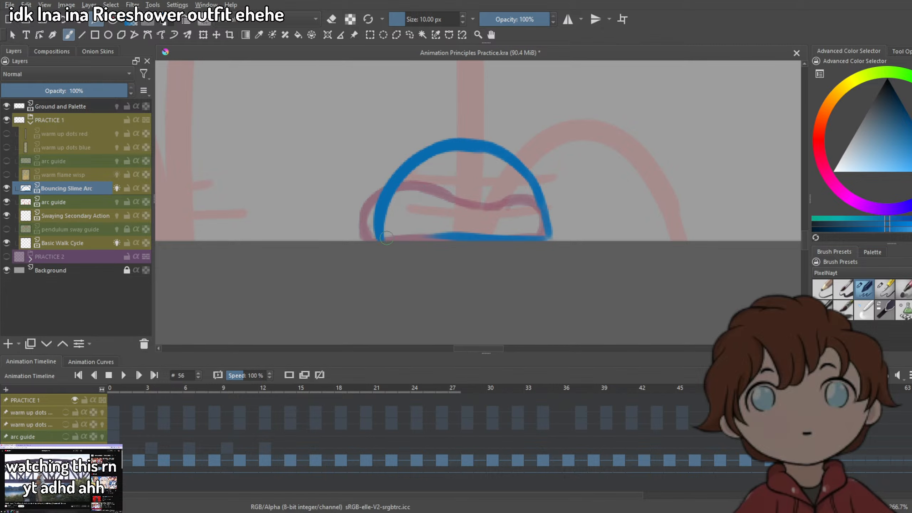
mouse_move(386, 238)
left_mouse_down()
mouse_move(424, 230)
mouse_move(552, 237)
left_mouse_up()
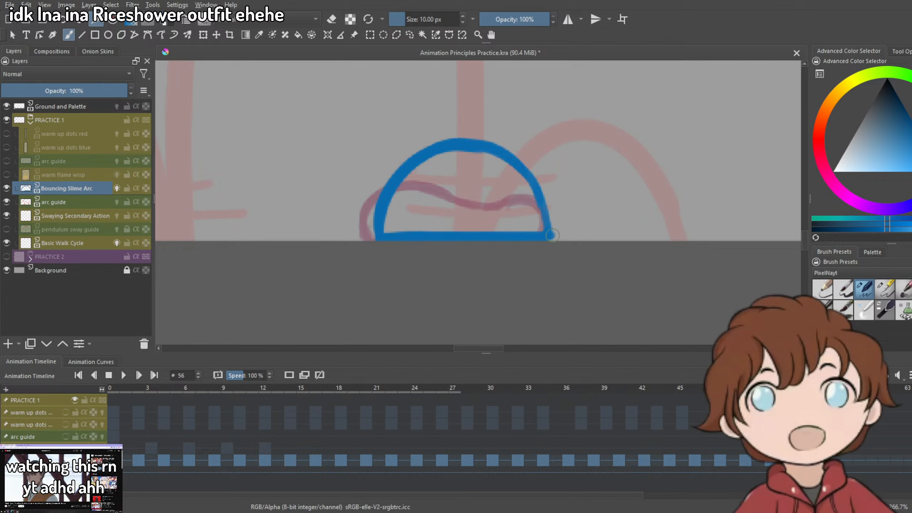
Save the animation file.
scroll(513, 249, "down", 4)
scroll(513, 249, "down", 3)
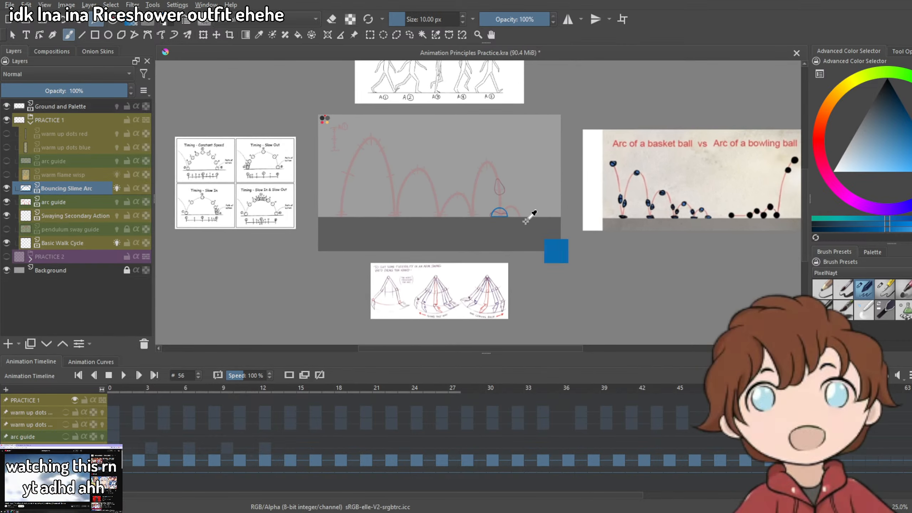
key("ctrl+s")
scroll(500, 212, "up", 4)
scroll(489, 208, "down", 3)
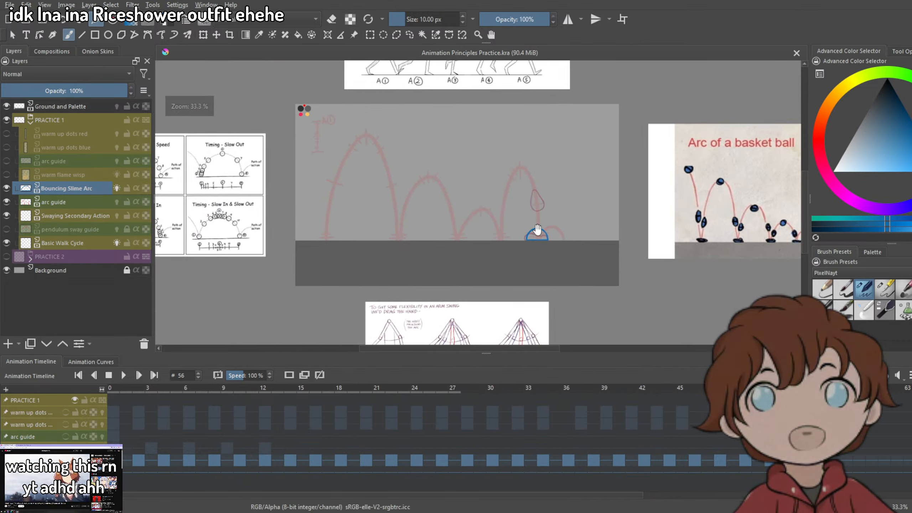
Select the Bouncing Slime Arc frames from 0 to 65 and play them back with the arc guide visible.
scroll(489, 207, "up", 1)
left_click_drag(489, 207, 455, 222)
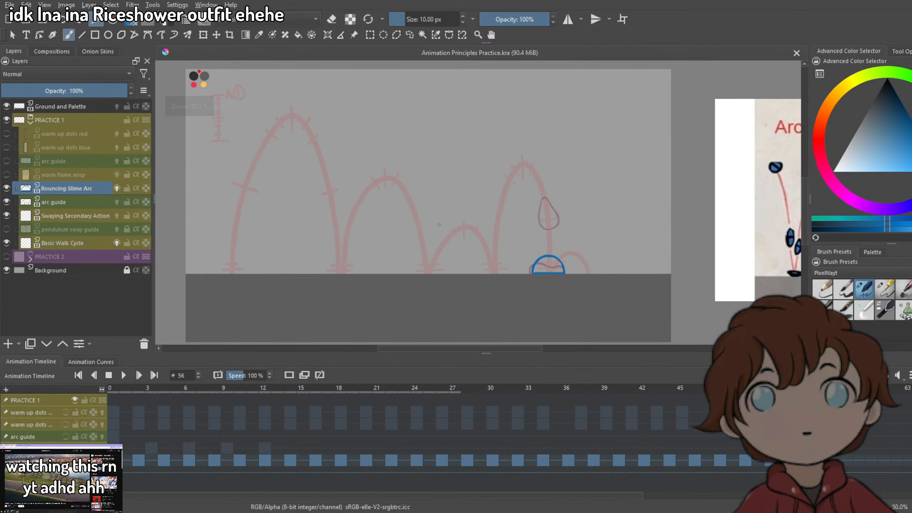
left_click(113, 461)
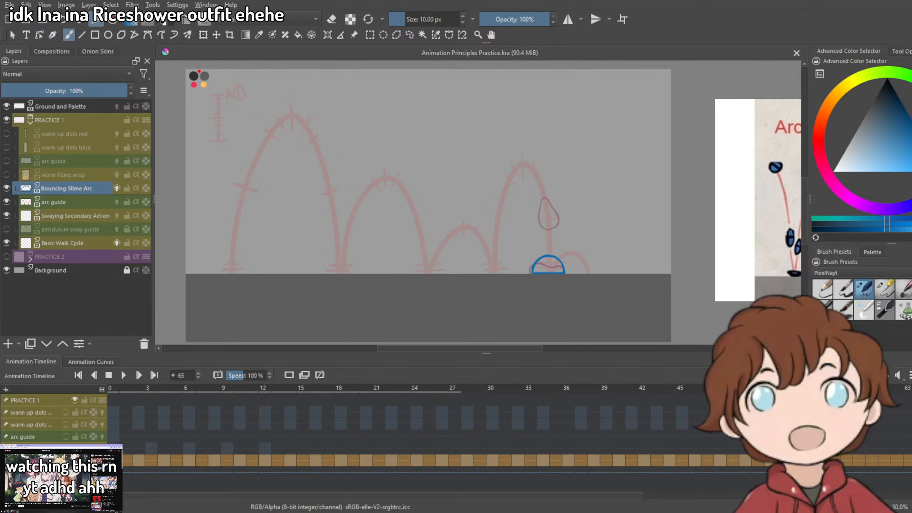
left_click(124, 376)
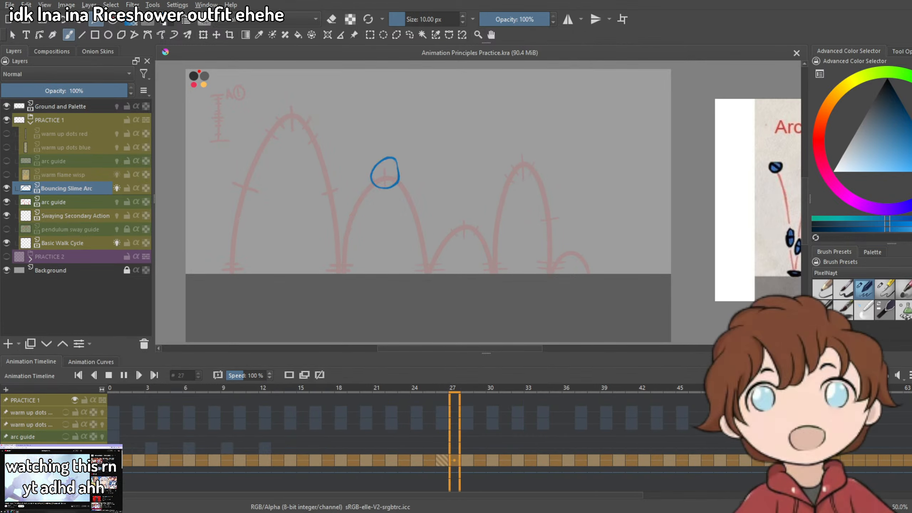
key("space")
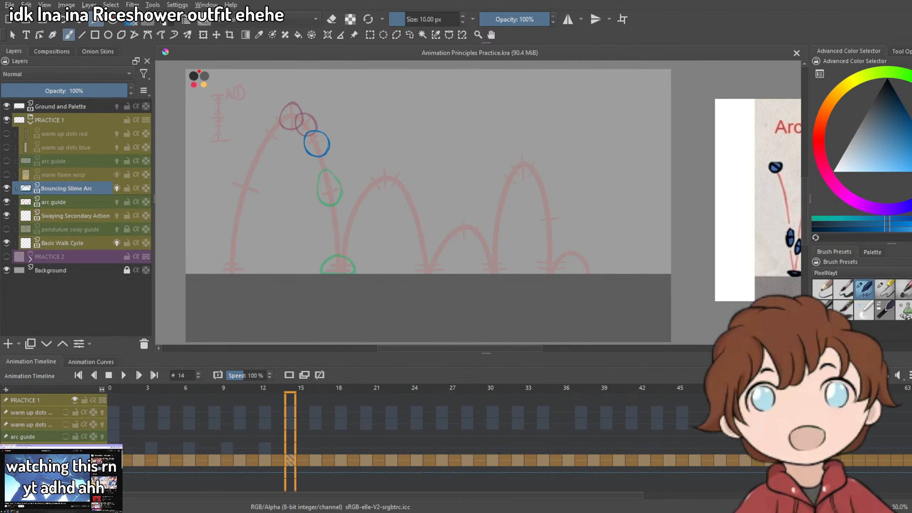
Hide the arc guide below Bouncing Slime Arc and play the slime animation without it, viewed beside the reference images.
left_click(6, 202)
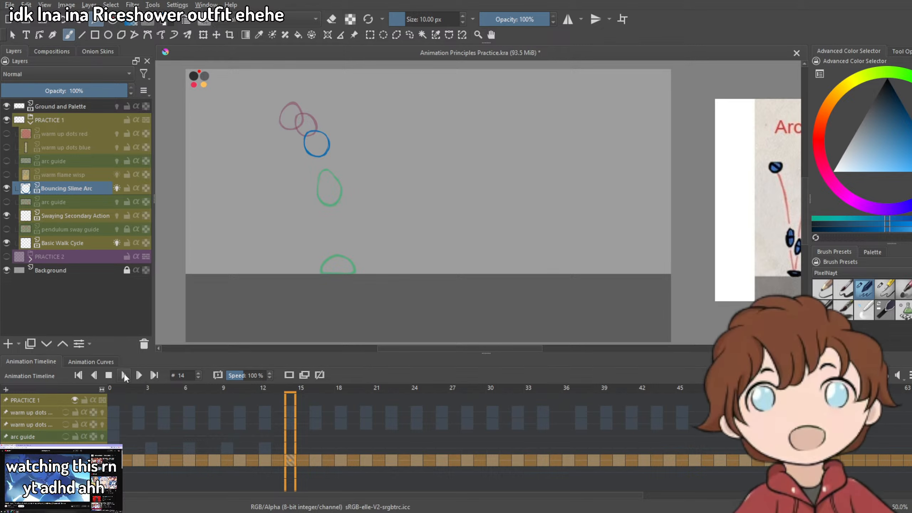
left_click(124, 375)
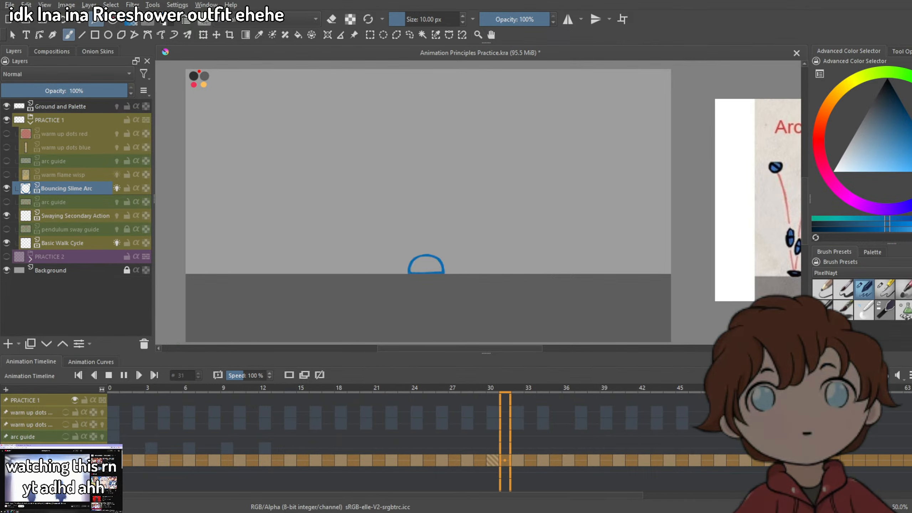
key("minus")
key("minus")
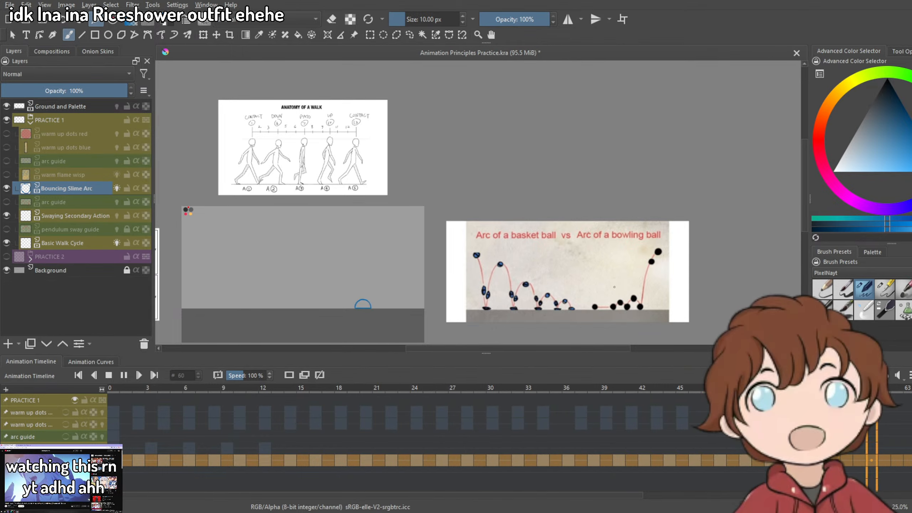
scroll(614, 287, "down", 2)
scroll(449, 268, "up", 3)
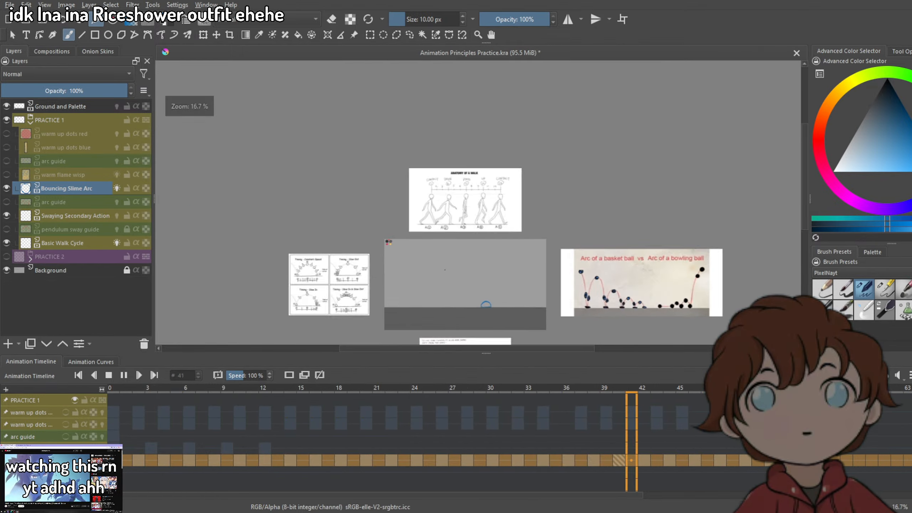
scroll(539, 284, "down", 3)
scroll(540, 296, "up", 4)
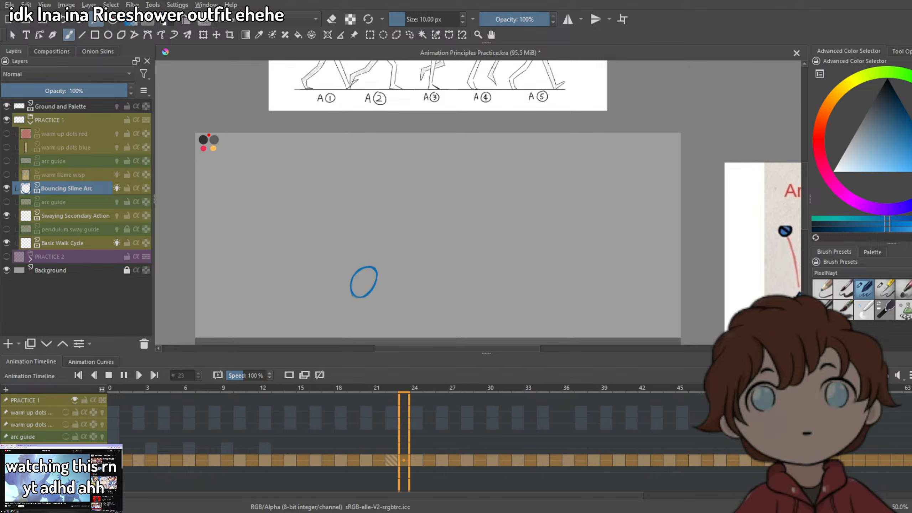
left_click_drag(806, 206, 806, 223)
left_click_drag(534, 297, 606, 233)
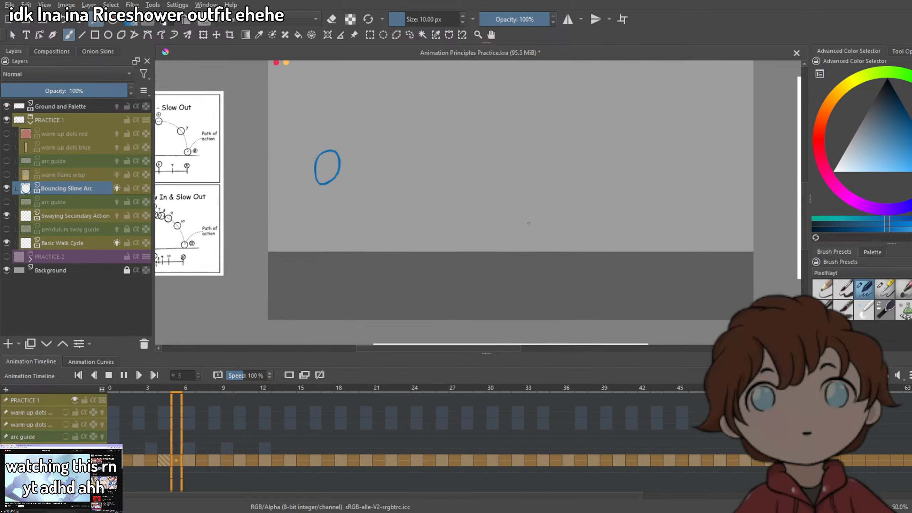
Hide the Bouncing Slime Arc layer and show the warm flame wisp layer to view the flame drawing.
left_click(7, 189)
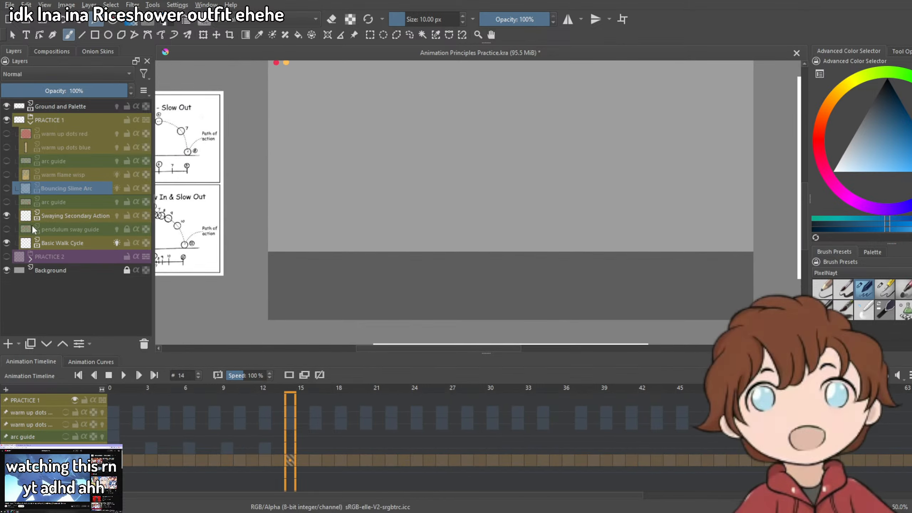
mouse_move(32, 226)
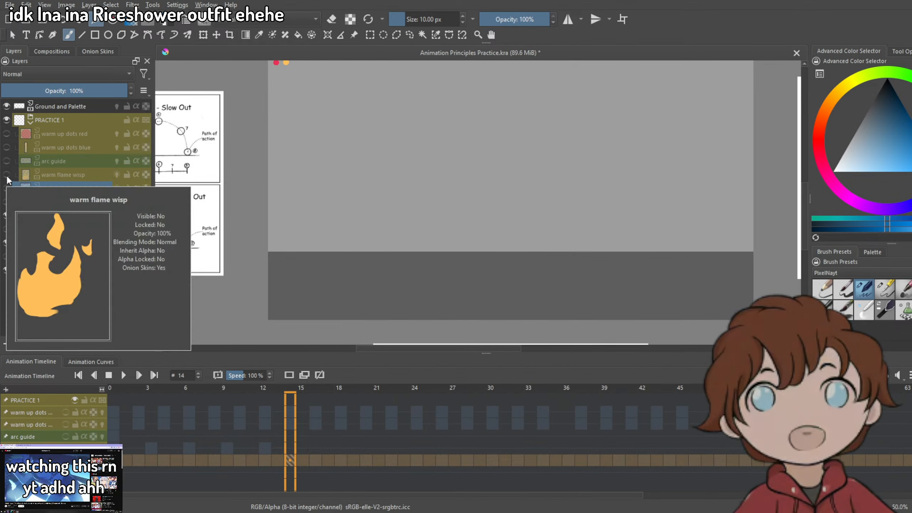
left_click(6, 174)
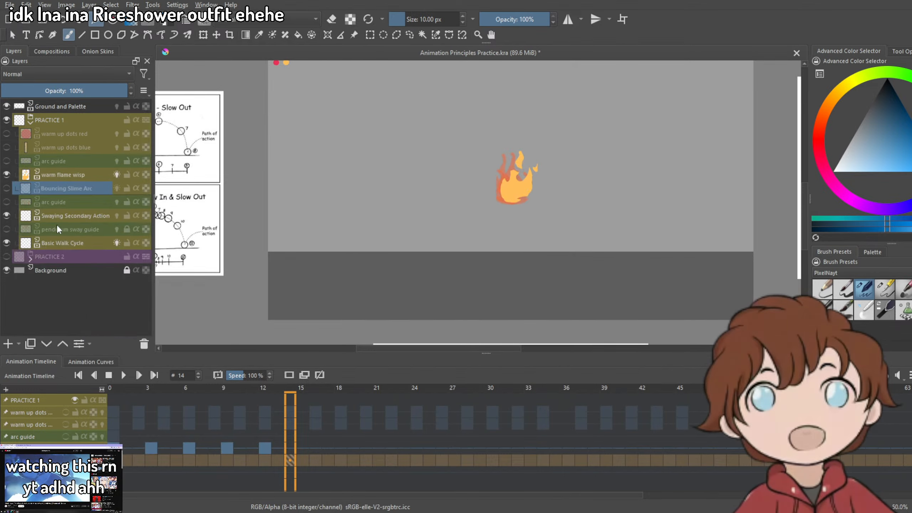
left_click(6, 133)
left_click(67, 133)
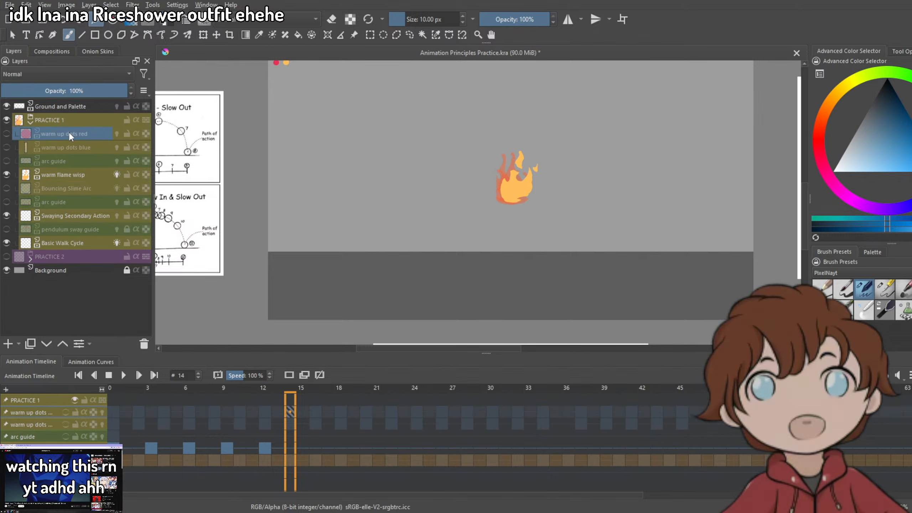
left_click(77, 174)
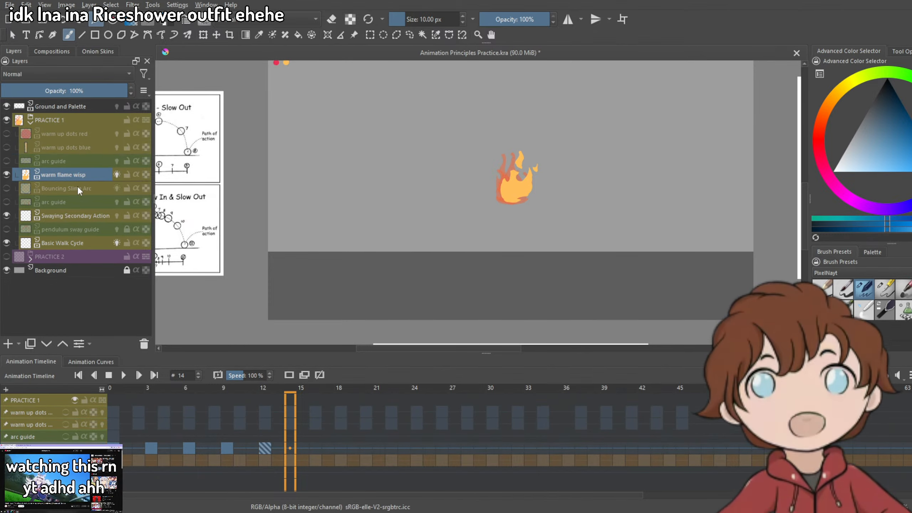
left_click(76, 215)
scroll(539, 176, "down", 3)
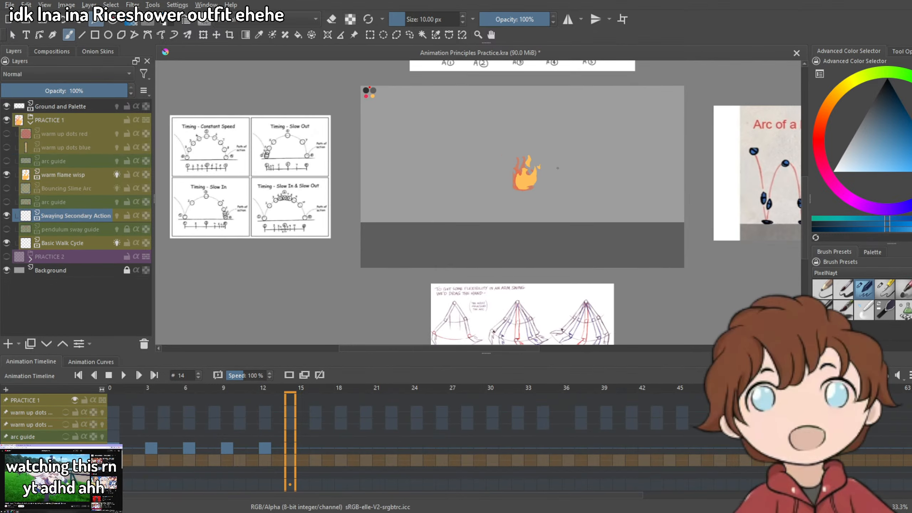
scroll(539, 177, "up", 4)
scroll(538, 177, "down", 2)
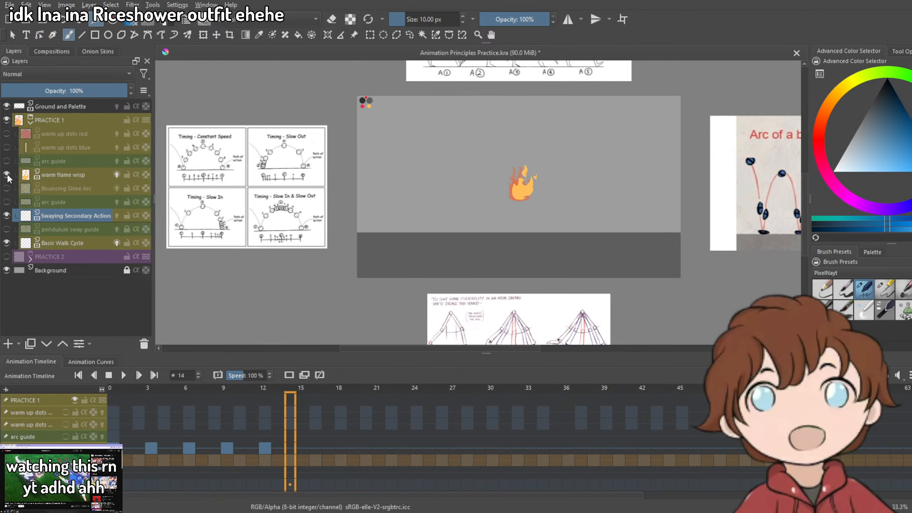
Show the warm up dots red and blue layers instead of the flame and play frames 0 to 47.
left_click(6, 133)
left_click(6, 147)
scroll(504, 176, "up", 2)
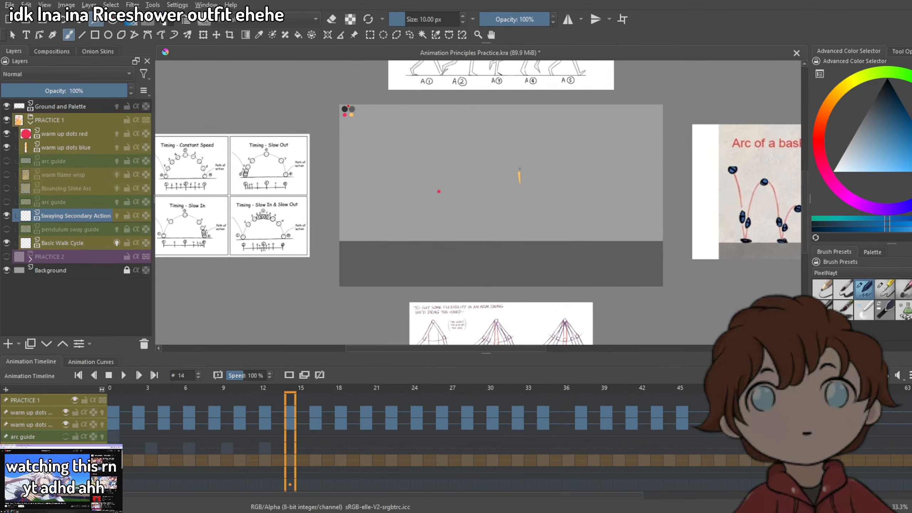
left_click_drag(538, 96, 506, 91)
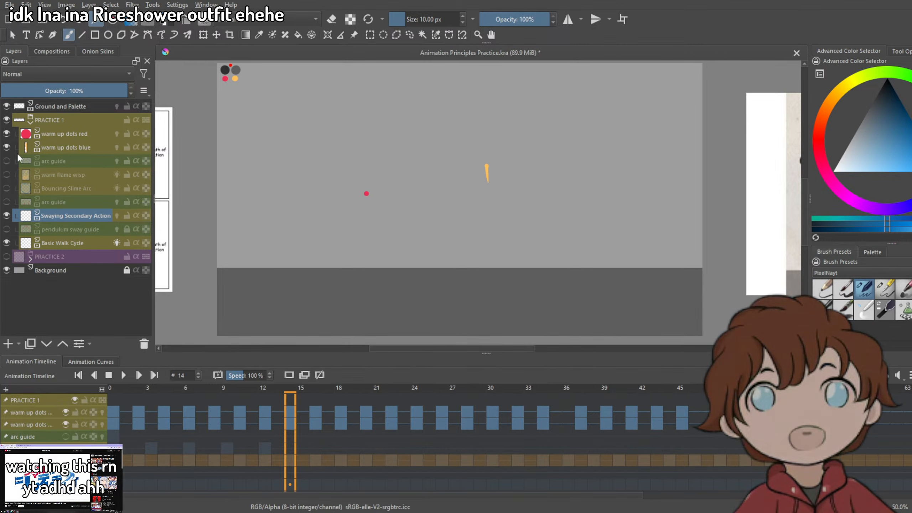
left_click(114, 416)
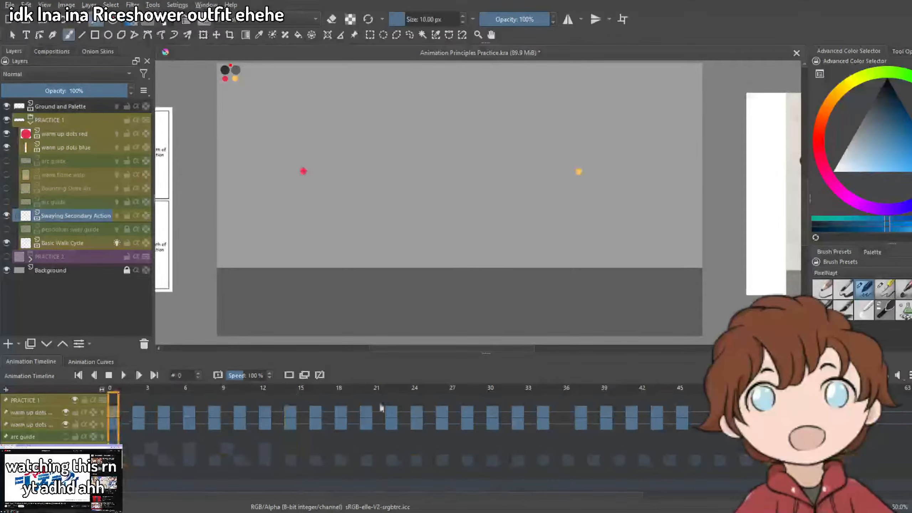
left_click(700, 414, "shift")
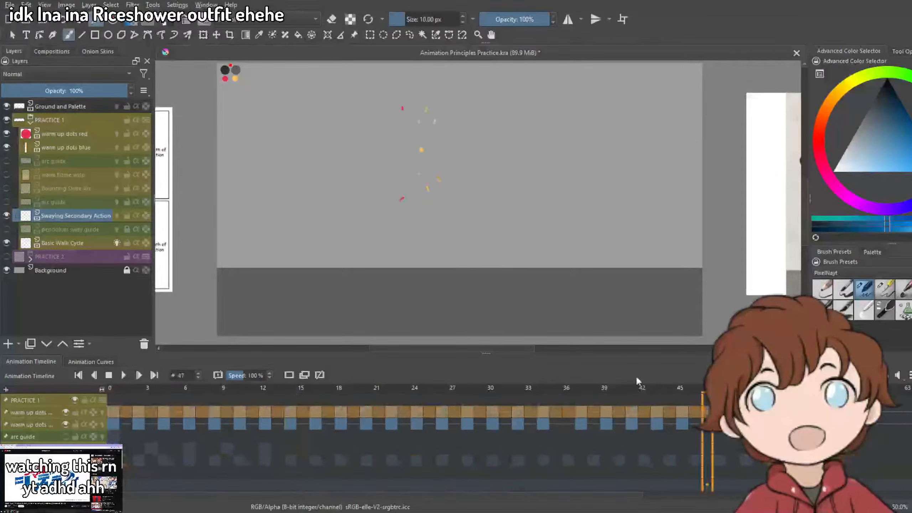
left_click(124, 374)
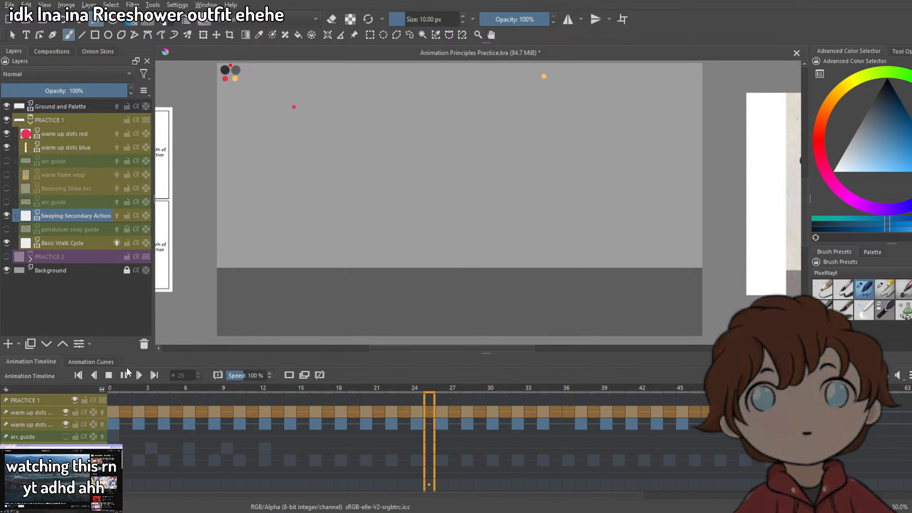
left_click(124, 375)
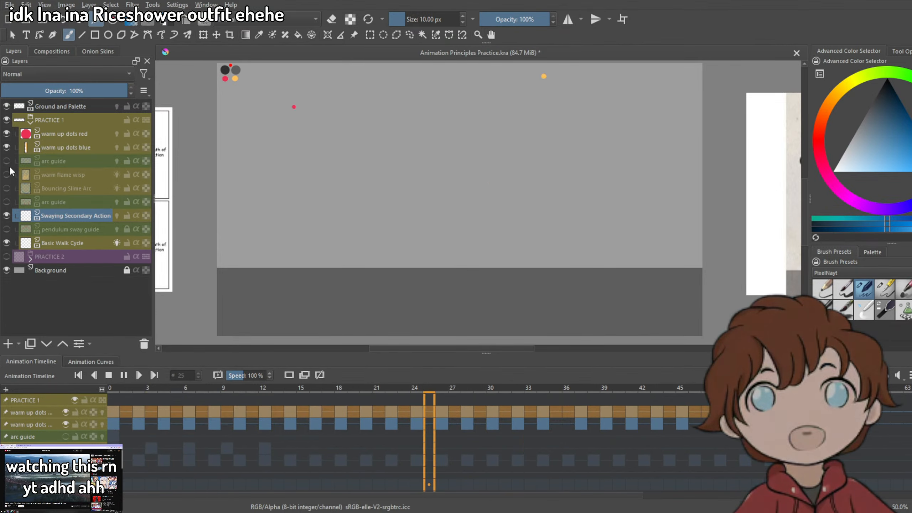
Hide both warm up dots layers, show the warm flame wisp layer and play the flame animation.
left_click(7, 161)
left_click(6, 161)
left_click(7, 147)
left_click(6, 133)
left_click(7, 175)
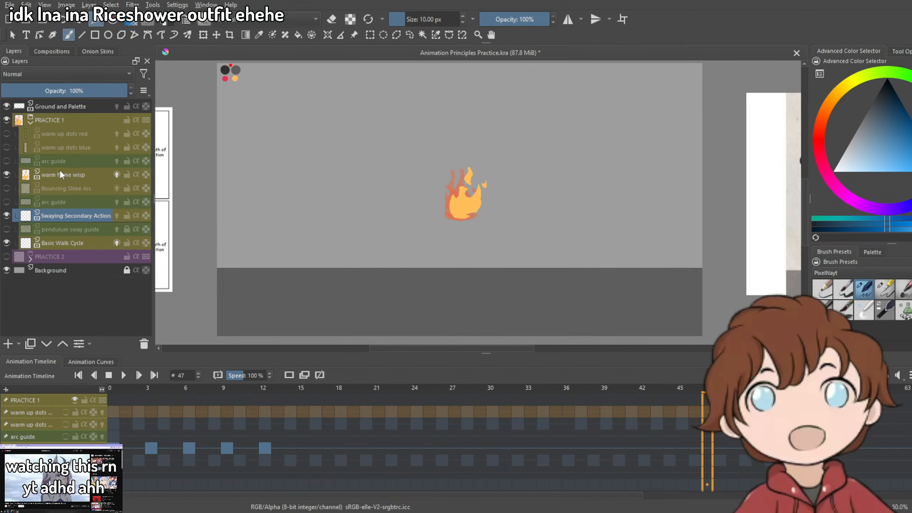
left_click(124, 375)
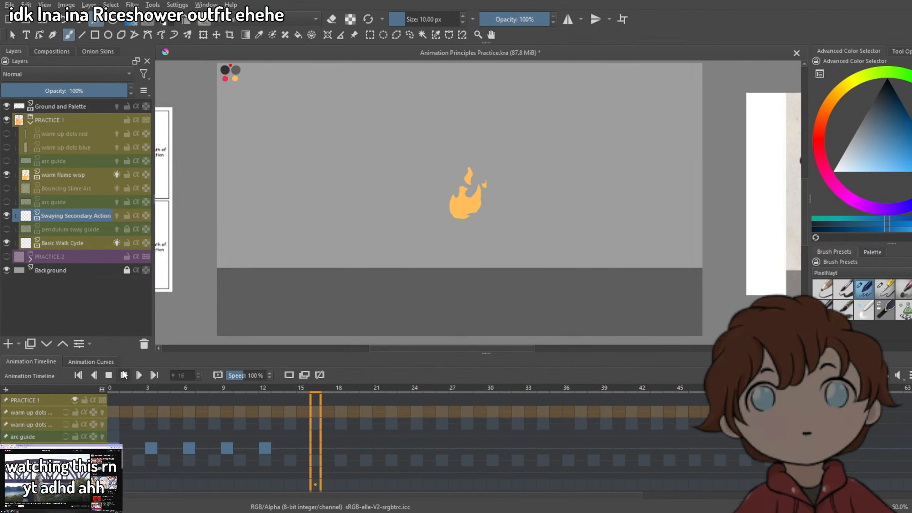
left_click(125, 375)
Replay the Bouncing Slime Arc animation in place of the flame and hide its layer again.
left_click(6, 174)
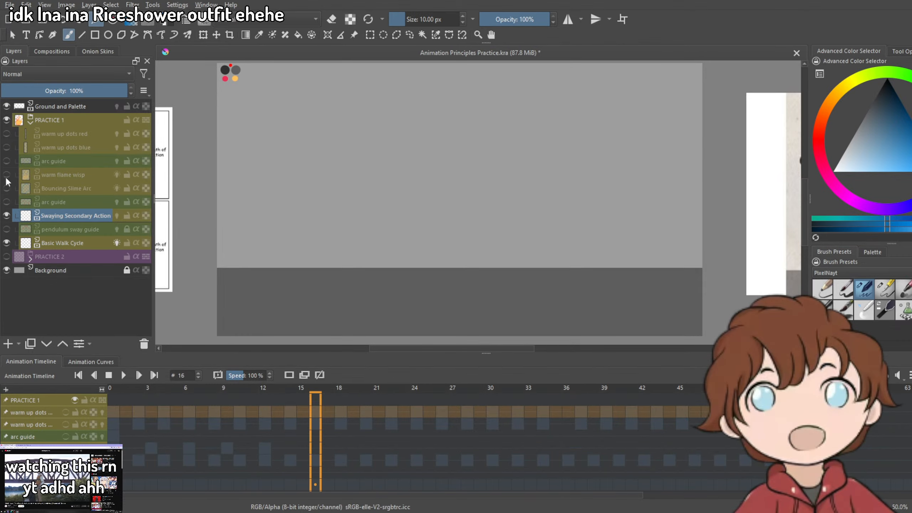
left_click(7, 188)
left_click(124, 376)
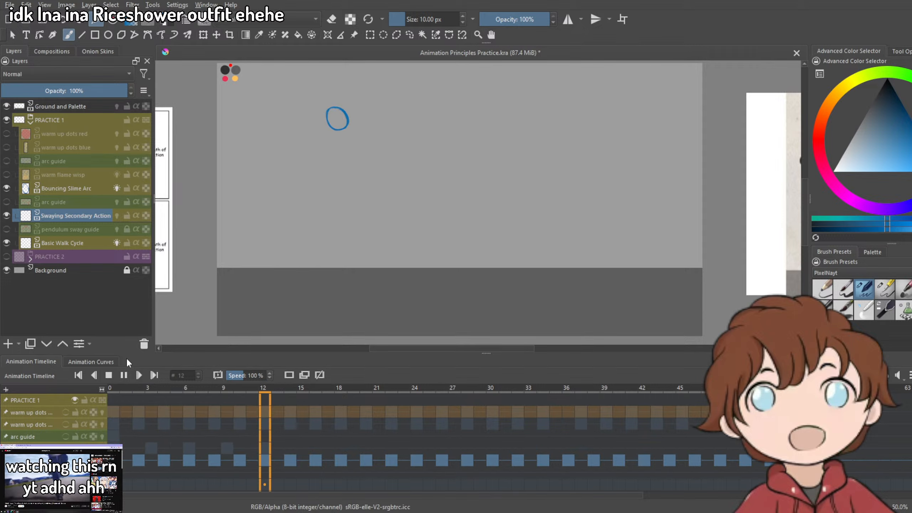
left_click(120, 376)
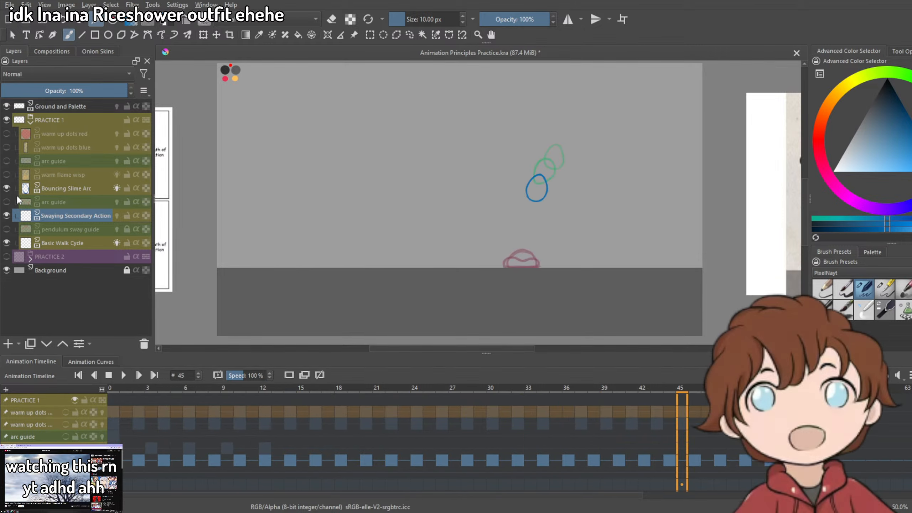
left_click(6, 188)
Show the pendulum sway guide layer and select the Swaying Secondary Action layer at frame 0.
left_click(6, 215)
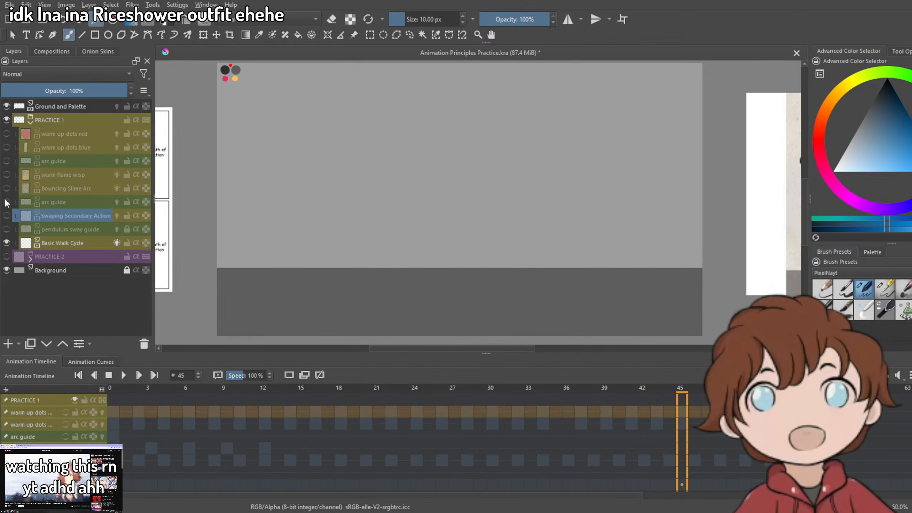
left_click(68, 229)
left_click(7, 229)
left_click(6, 215)
left_click(7, 229)
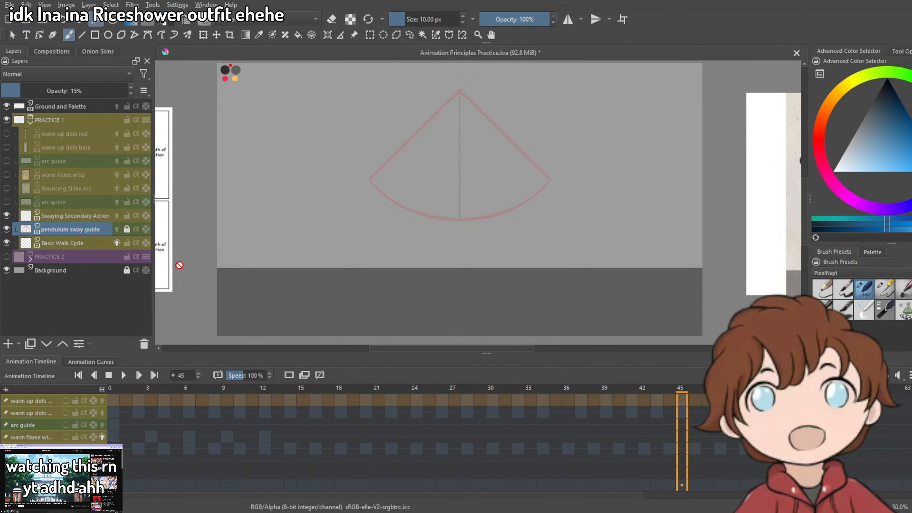
left_click(76, 216)
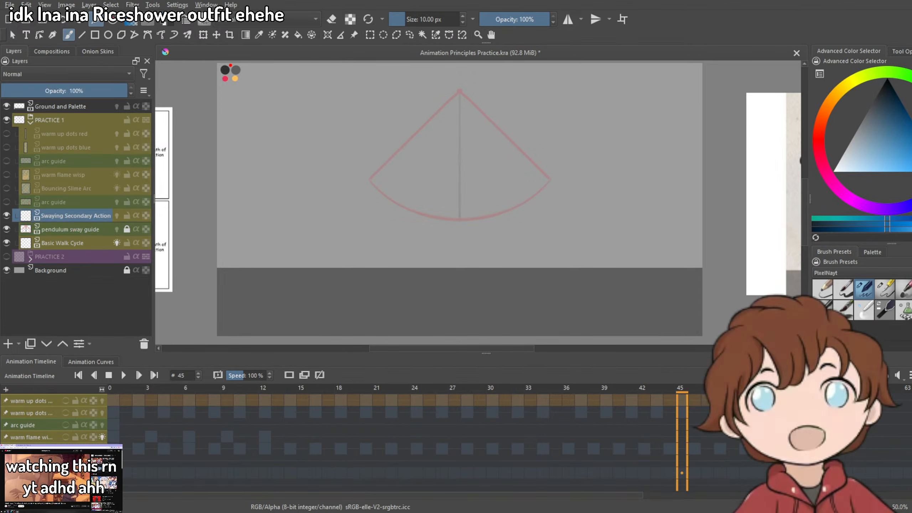
left_click(65, 202)
left_click(72, 229)
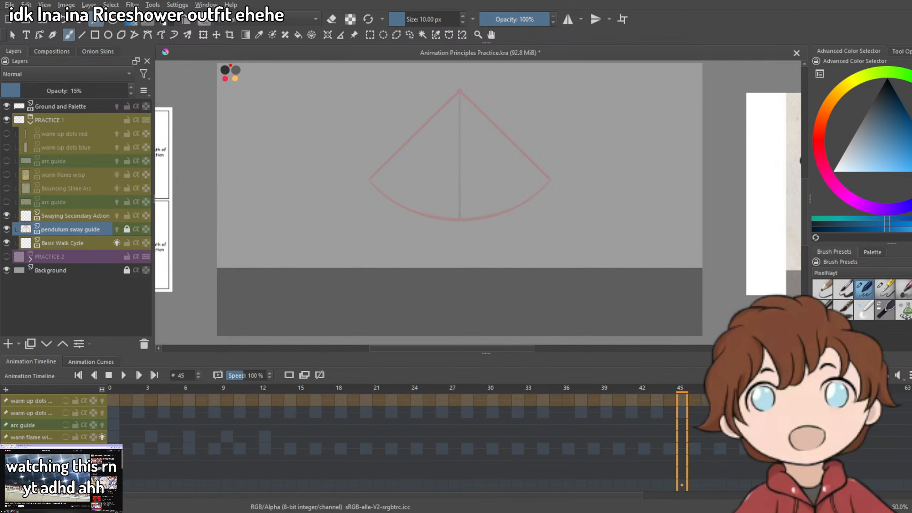
left_click(76, 215)
left_click(112, 388)
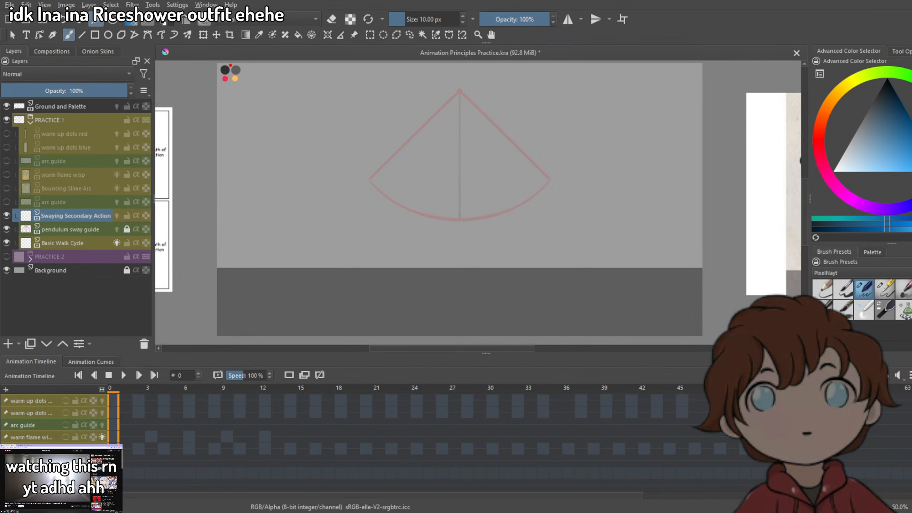
Unlock the pendulum sway guide layer and sample the small bright red palette dot as the brush colour.
left_click(67, 230)
left_click(127, 230)
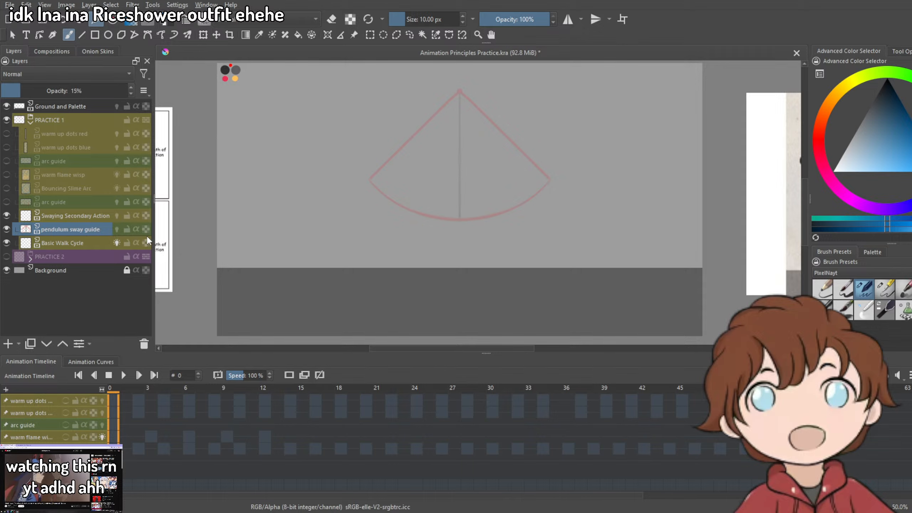
left_click_drag(376, 196, 461, 267)
key("p")
scroll(320, 135, "up", 3)
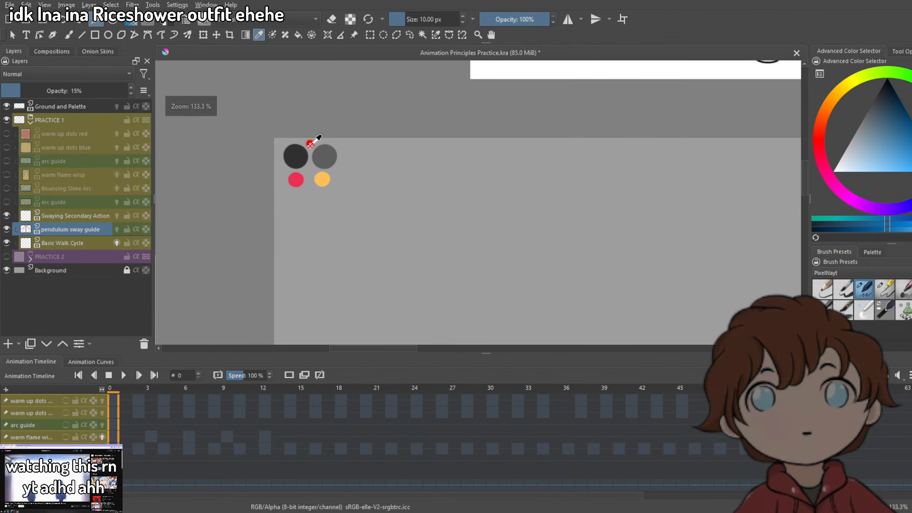
left_click(310, 143)
scroll(336, 140, "down", 3)
left_click_drag(515, 252, 468, 234)
key("b")
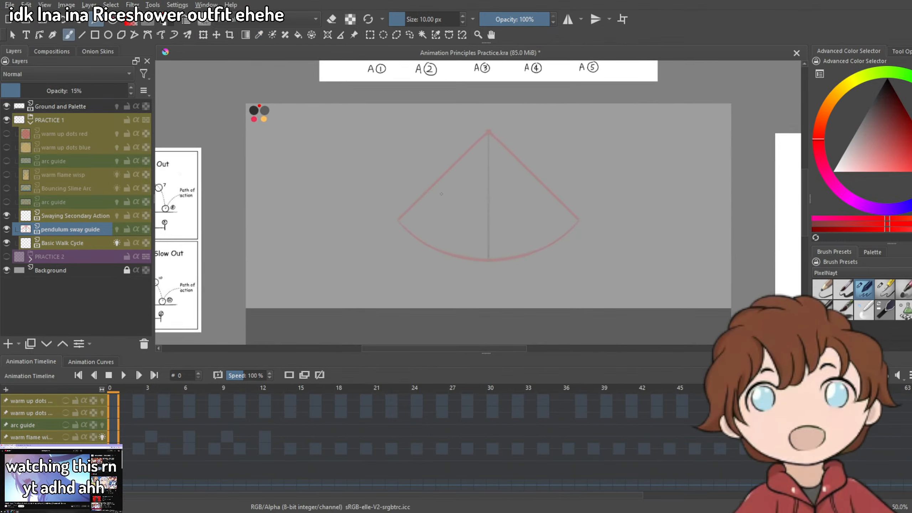
Draw a horizontal timing line with a vertical tick at each end below the pendulum arc.
scroll(467, 202, "up", 3)
scroll(300, 280, "down", 3)
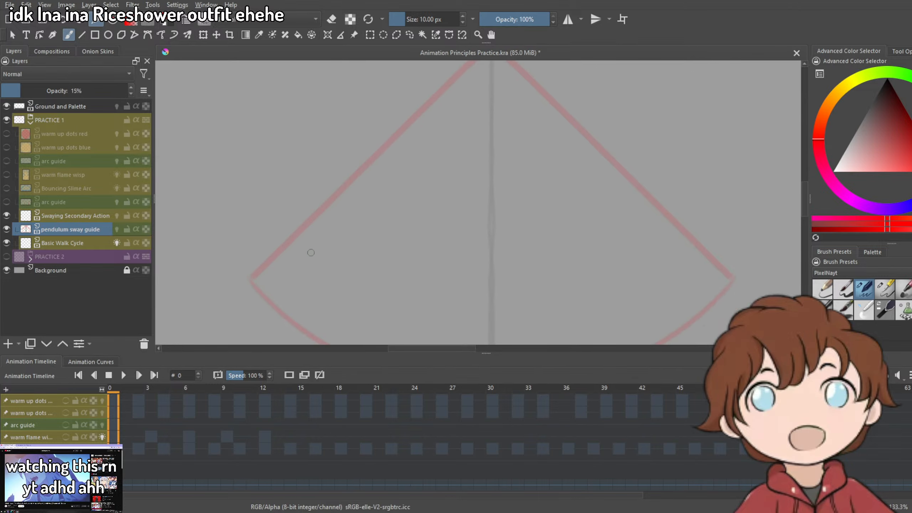
scroll(332, 222, "up", 3)
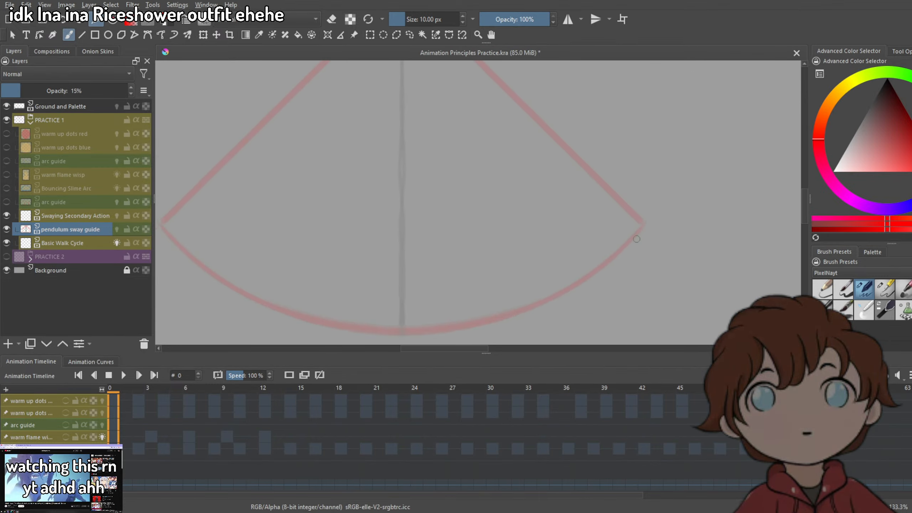
left_click_drag(644, 249, 619, 139)
scroll(496, 237, "up", 2)
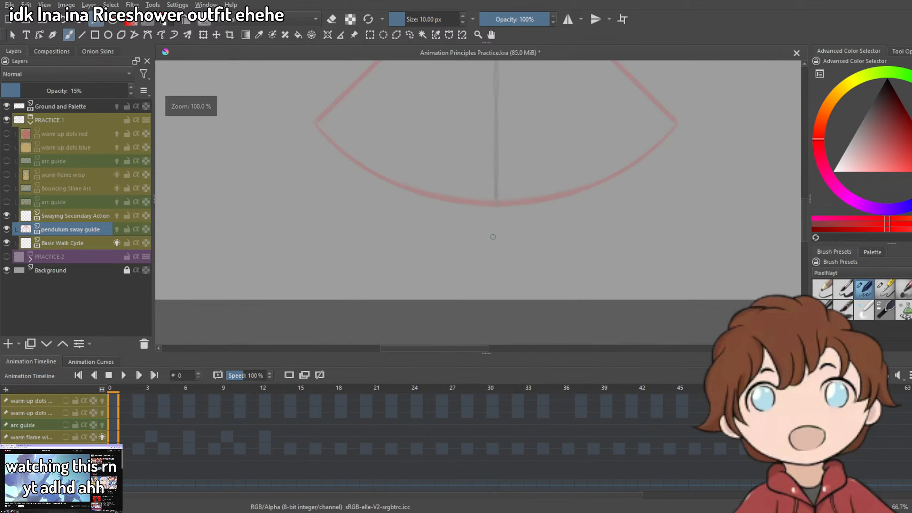
left_click_drag(352, 251, 354, 285)
key("ctrl+z")
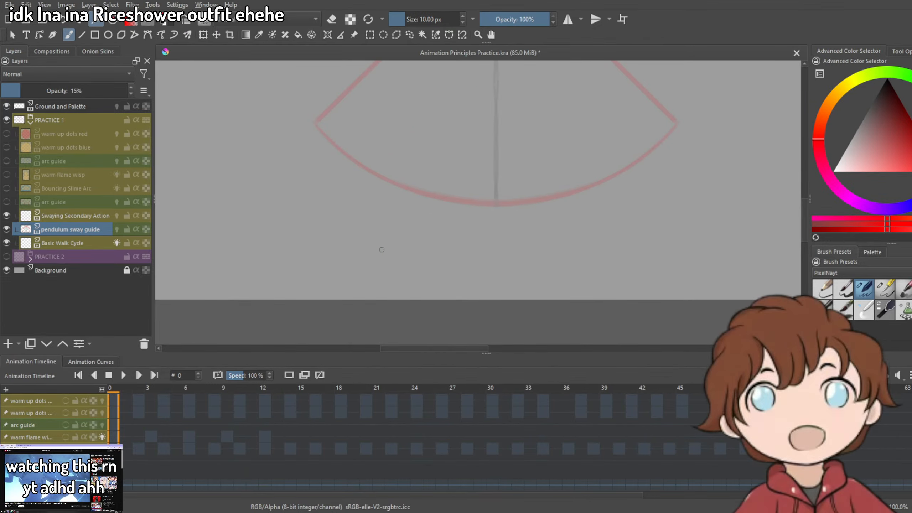
mouse_move(382, 250)
left_mouse_down()
mouse_move(382, 283)
mouse_move(616, 273)
mouse_move(511, 261)
mouse_move(611, 257)
left_mouse_up()
key("ctrl+z")
left_click_drag(471, 255, 436, 291)
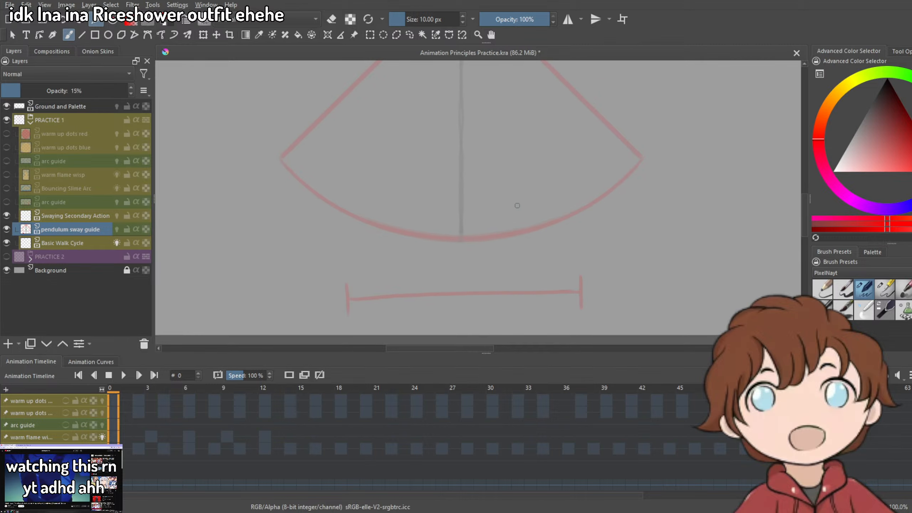
scroll(435, 162, "down", 3)
mouse_move(380, 155)
left_mouse_down()
mouse_move(403, 179)
mouse_move(521, 148)
left_mouse_up()
scroll(498, 168, "up", 2)
key("ctrl+z")
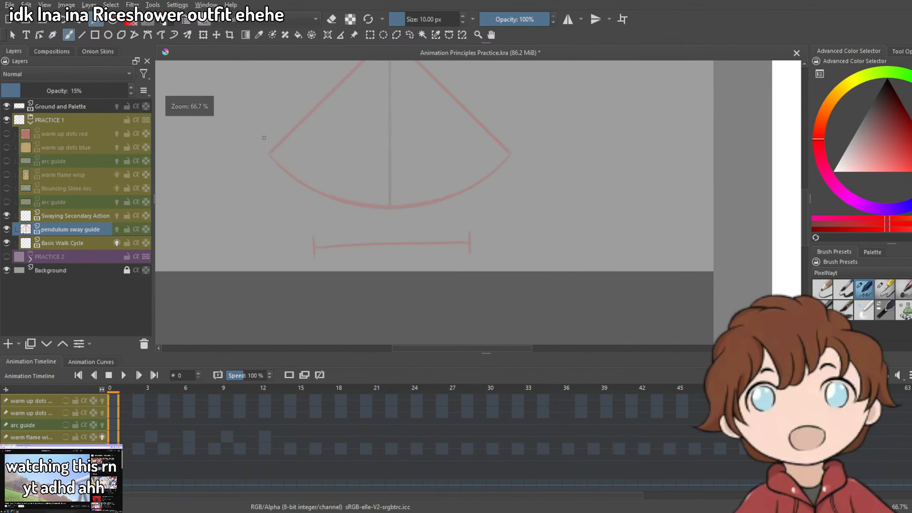
left_click_drag(392, 201, 518, 151)
scroll(430, 194, "down", 2)
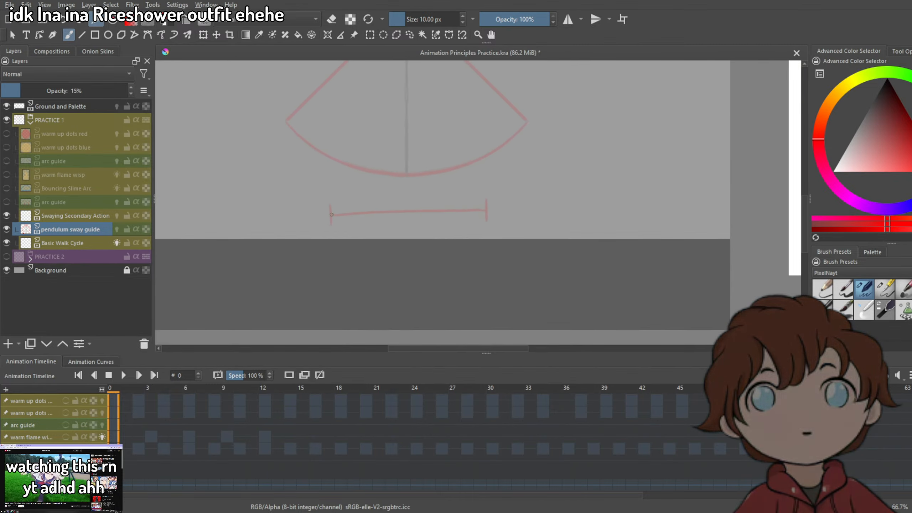
Label the timing line's left end with A and a circled 1, and its right end with A.
scroll(339, 220, "up", 2)
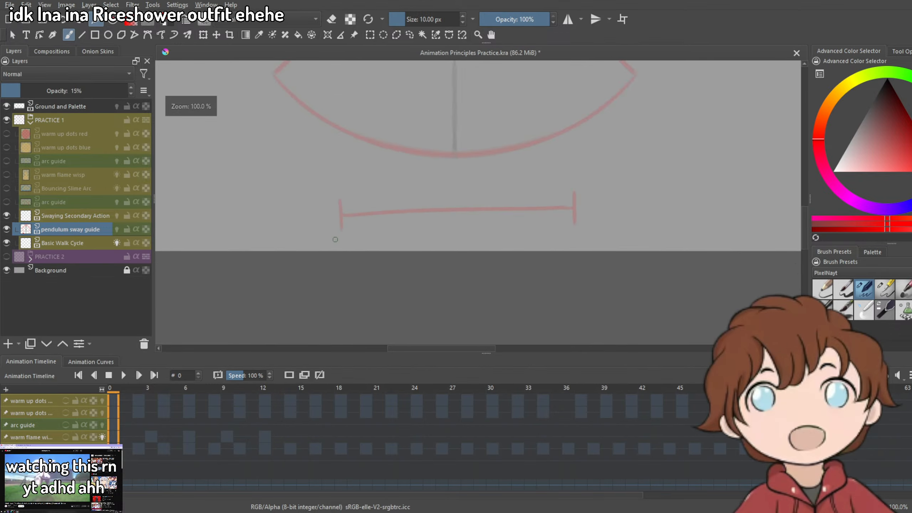
left_click_drag(335, 239, 346, 251)
key("ctrl+z")
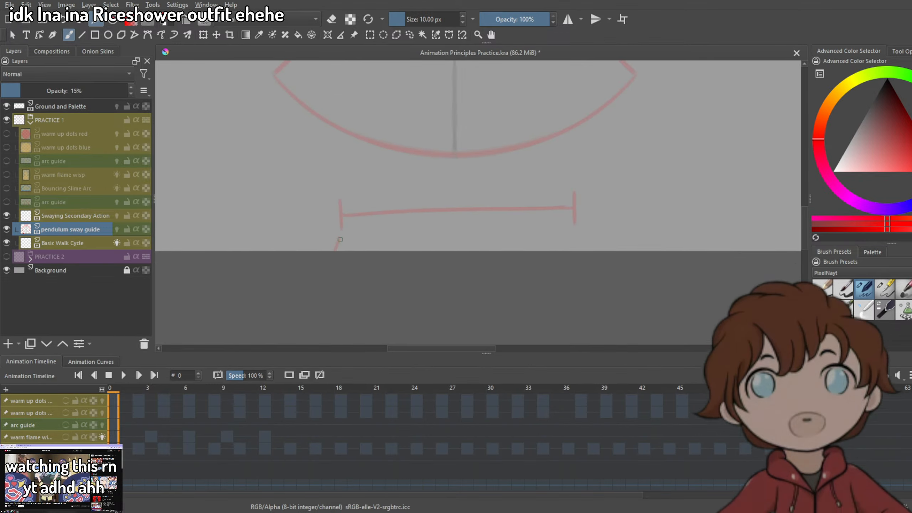
left_click_drag(352, 236, 354, 250)
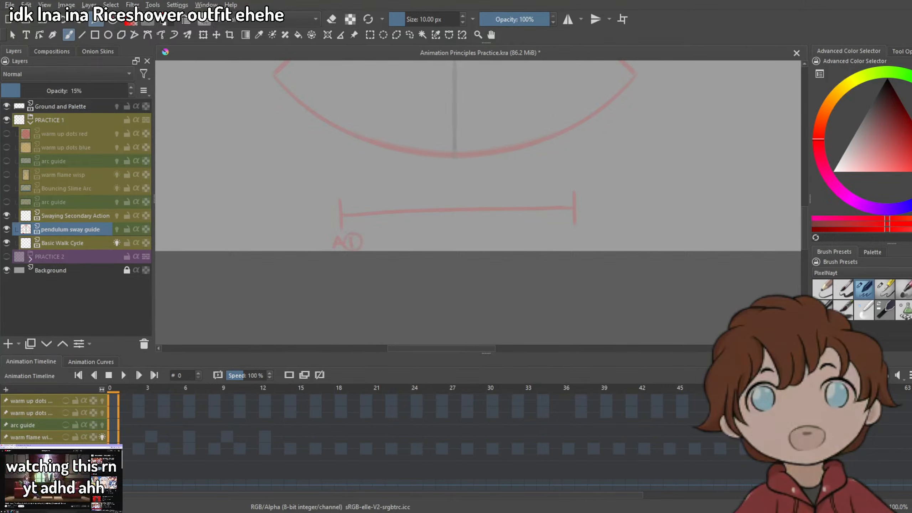
left_click_drag(575, 227, 567, 243)
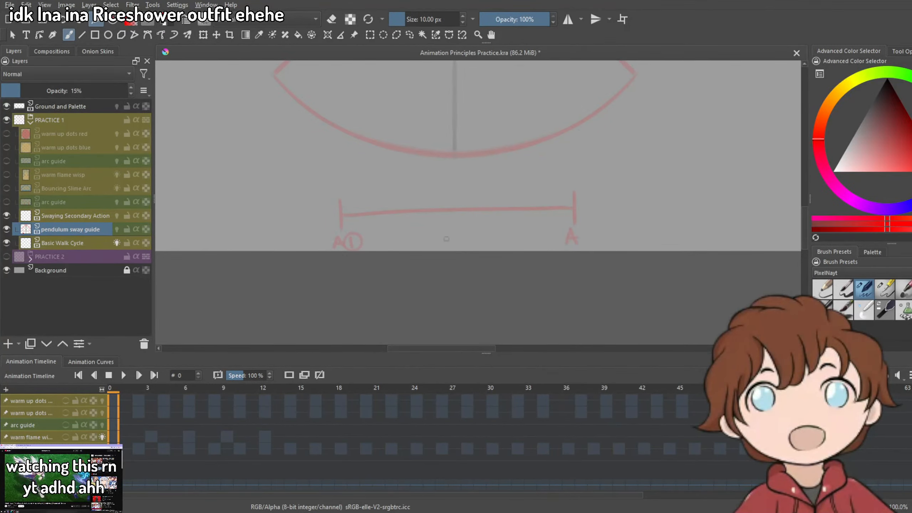
mouse_move(353, 209)
left_mouse_down()
mouse_move(354, 220)
mouse_move(410, 267)
left_mouse_up()
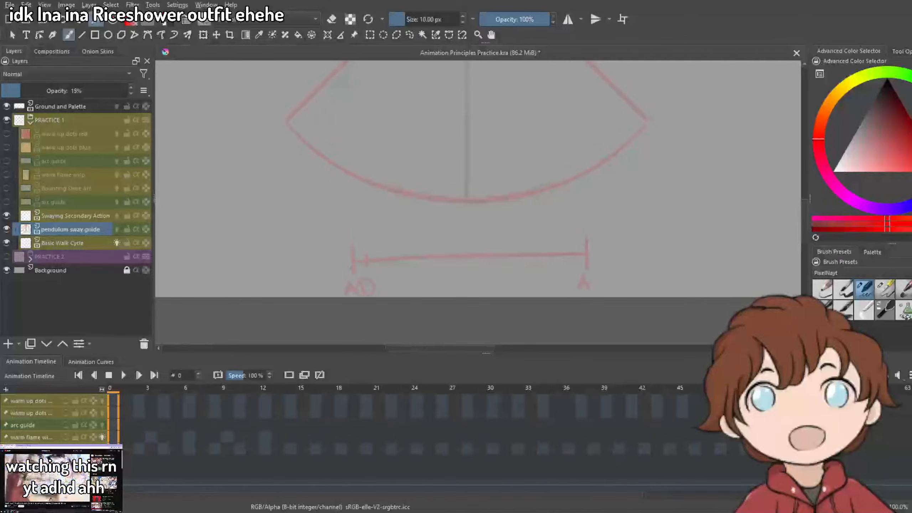
Try linking the ends of the timing line to the matching ends of the pendulum arc with arrows.
mouse_move(352, 264)
left_mouse_down()
mouse_move(275, 190)
mouse_move(268, 136)
left_mouse_up()
mouse_move(617, 244)
left_mouse_down()
mouse_move(517, 220)
mouse_move(537, 279)
mouse_move(577, 167)
left_mouse_up()
key("ctrl+z")
key("ctrl+z")
left_click_drag(567, 213, 589, 166)
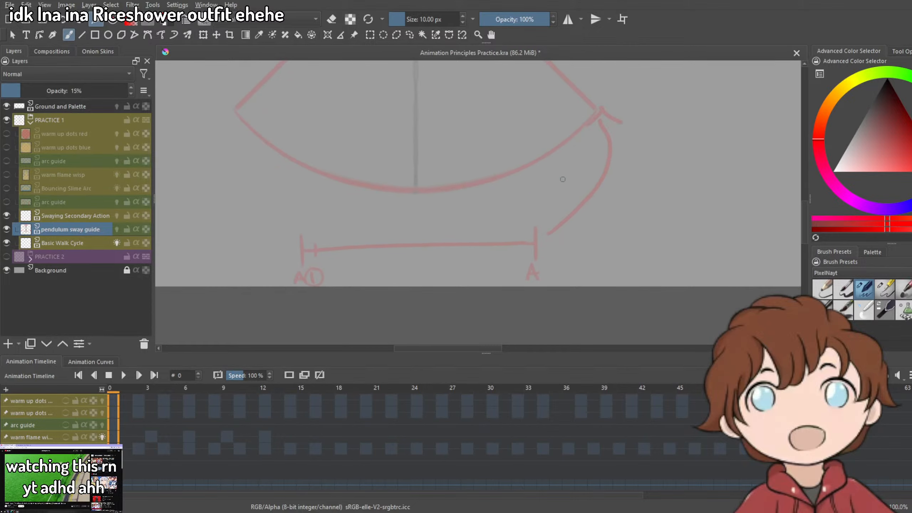
key("ctrl+z")
left_click_drag(575, 224, 620, 207)
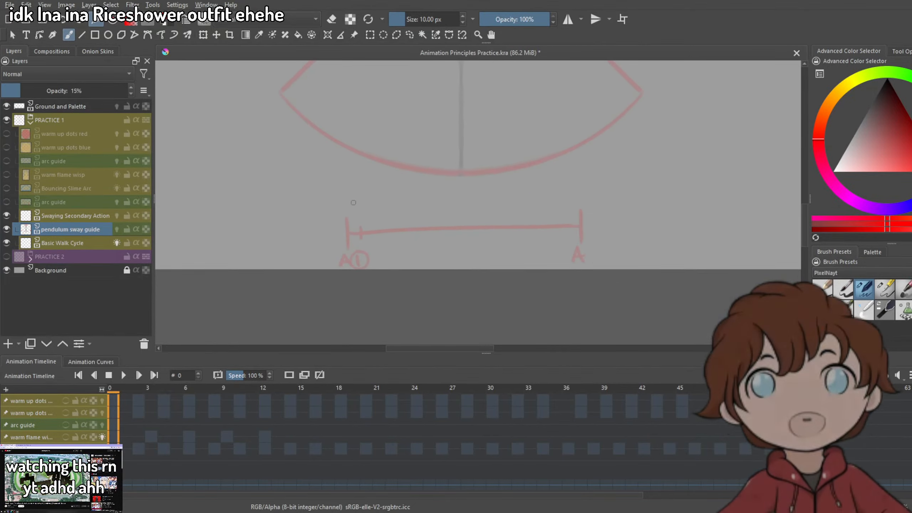
Try marking spacing ticks along the pendulum arc and at the timing line's centre, and undo them.
left_click_drag(350, 202, 371, 247)
left_click_drag(311, 141, 305, 149)
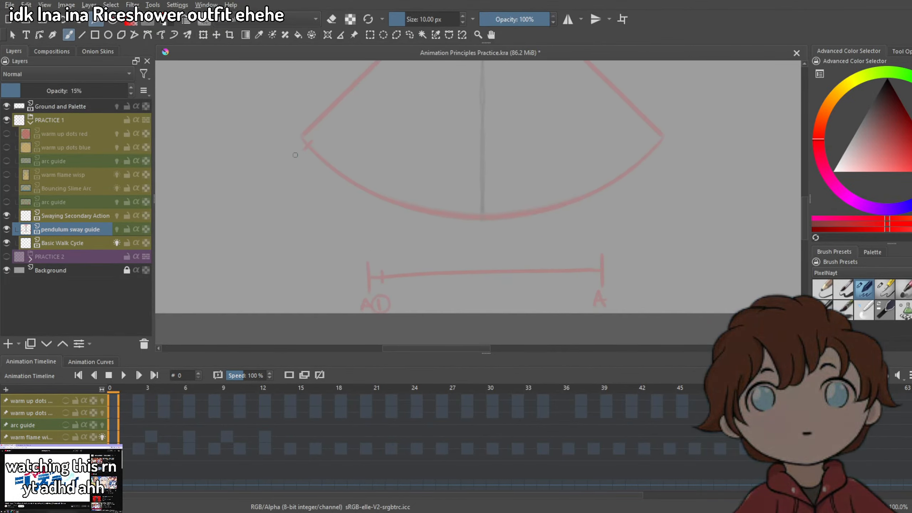
left_click_drag(663, 141, 673, 155)
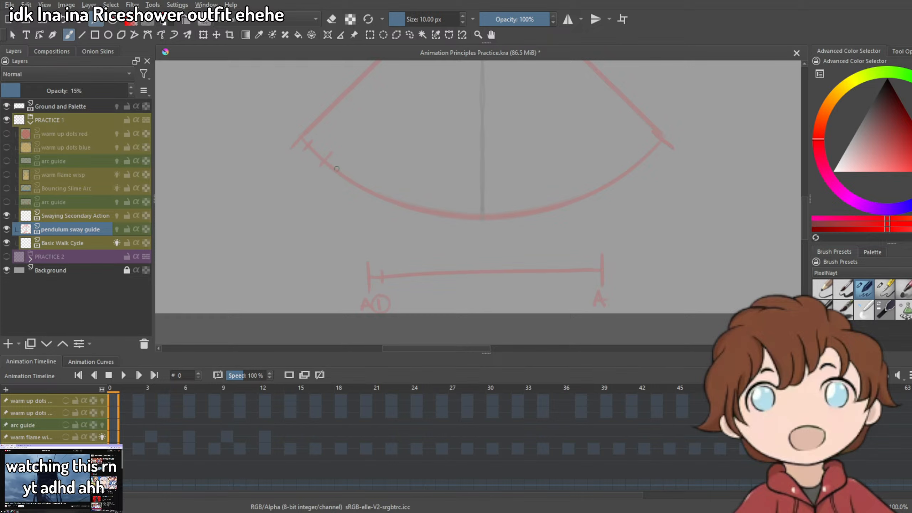
key("ctrl+z")
left_click_drag(319, 150, 312, 160)
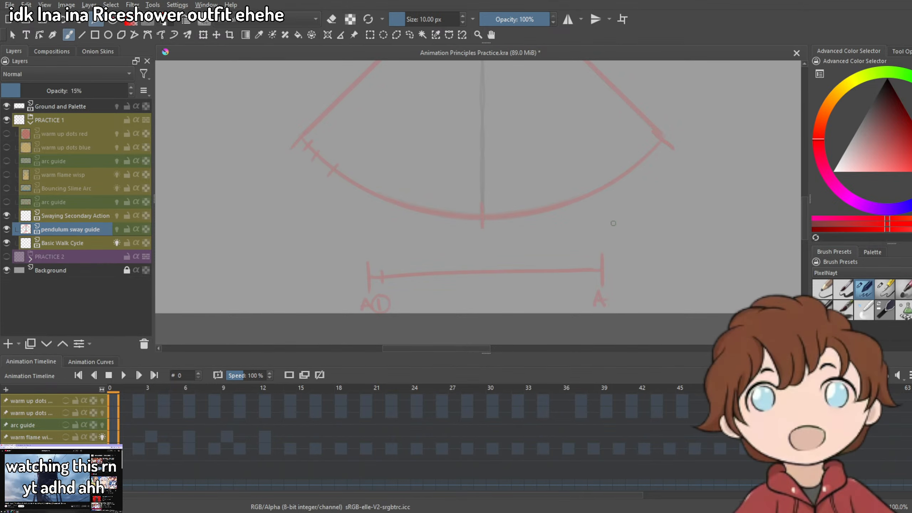
left_click_drag(484, 265, 483, 284)
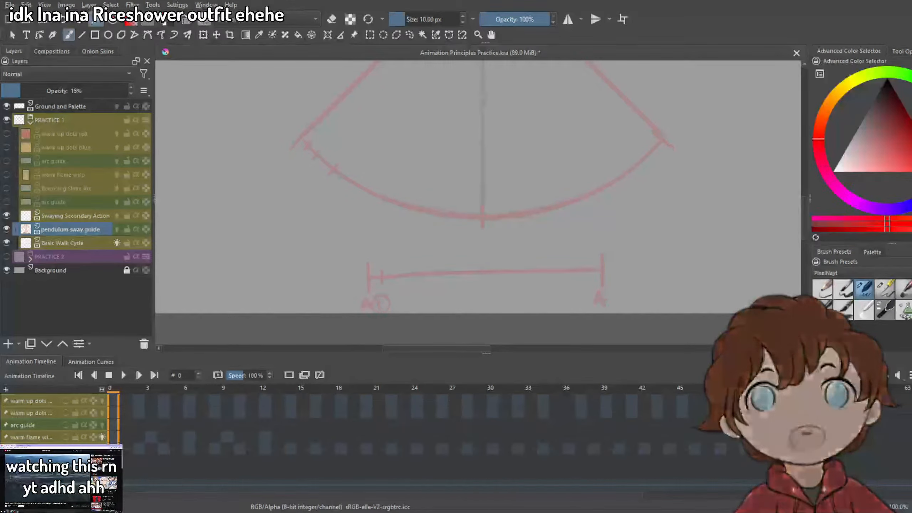
left_click_drag(554, 240, 506, 262)
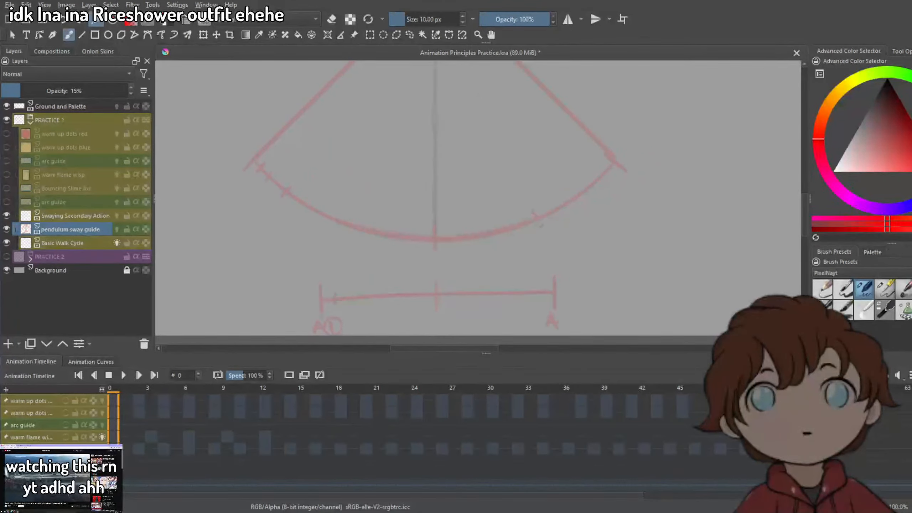
key("ctrl+z")
key("ctrl+z")
key("ctrl+z")
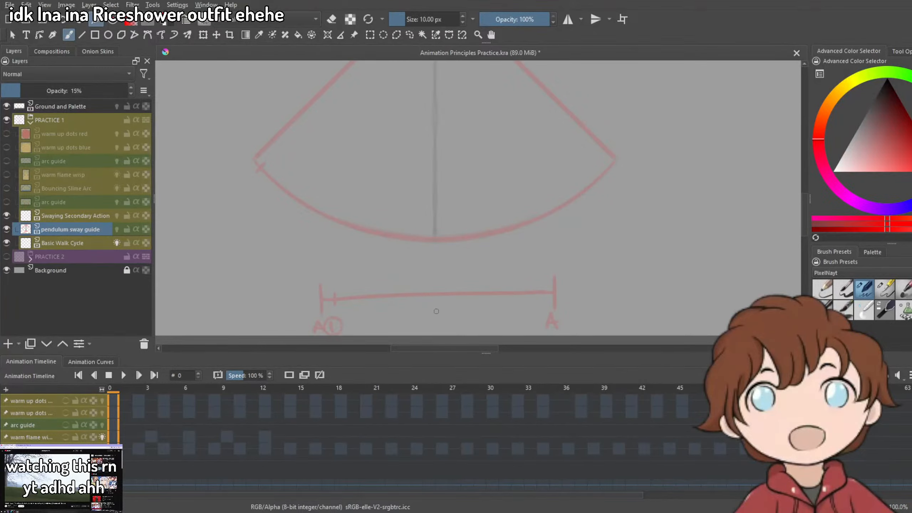
Mark the timing line's centre with a tick and add a short tick at each end of the arc.
key("ctrl+shift+z")
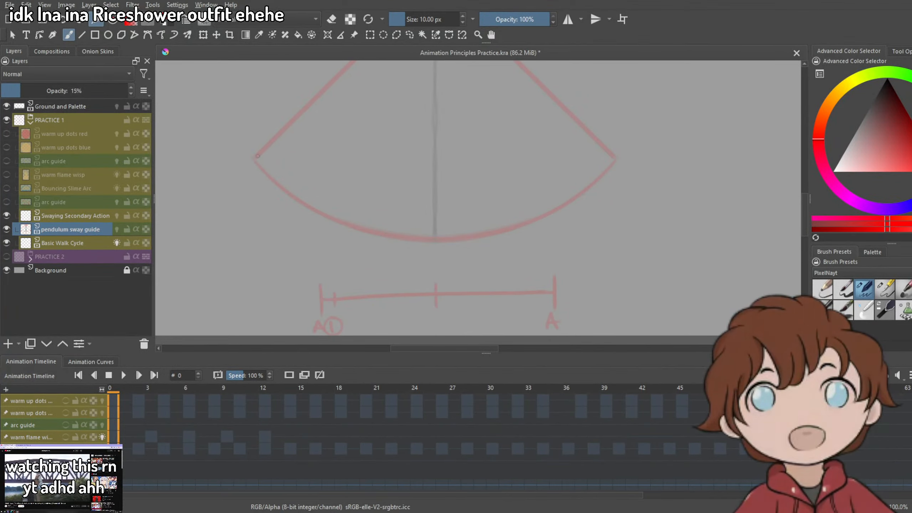
left_click_drag(255, 160, 247, 168)
left_click_drag(616, 161, 628, 172)
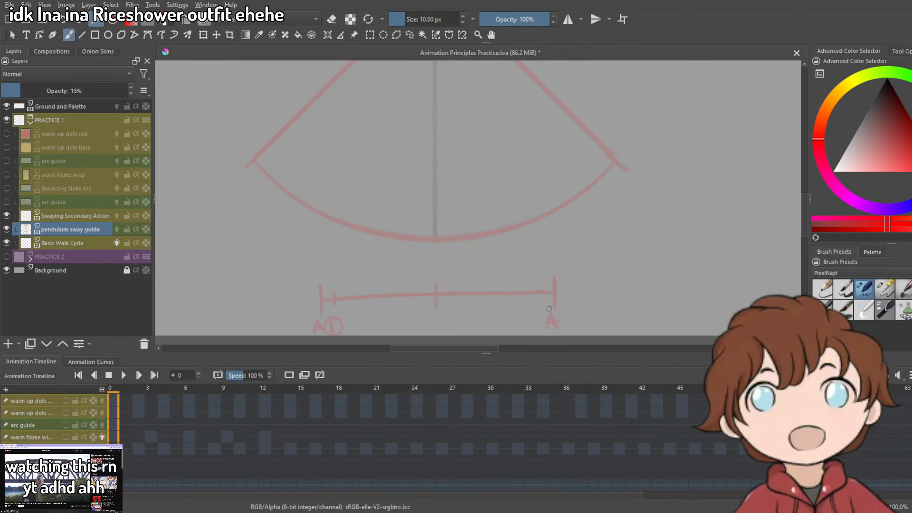
Erase the extra tick beside the timing line's left end and reinforce the tick at the arc's left end.
key("e")
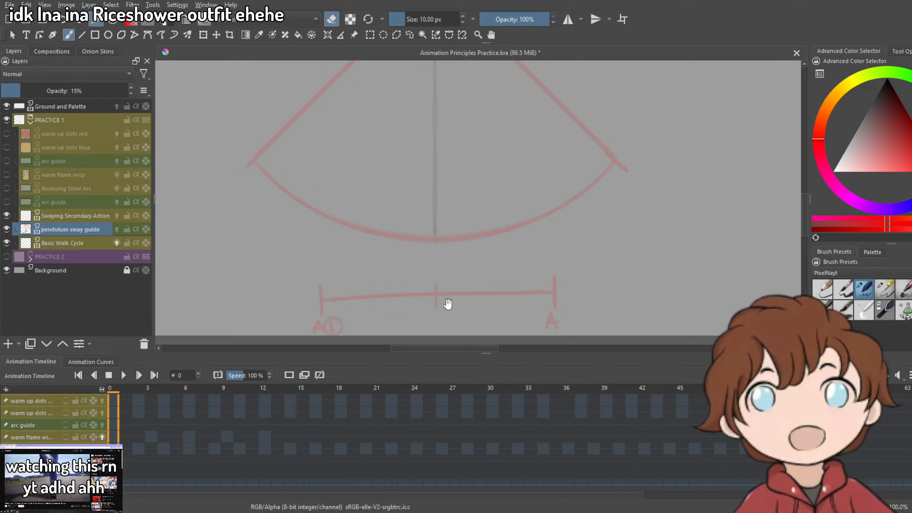
mouse_move(448, 305)
left_mouse_down()
mouse_move(410, 285)
mouse_move(467, 266)
left_mouse_up()
key("e")
mouse_move(625, 262)
left_mouse_down()
mouse_move(600, 275)
mouse_move(599, 255)
mouse_move(589, 262)
left_mouse_up()
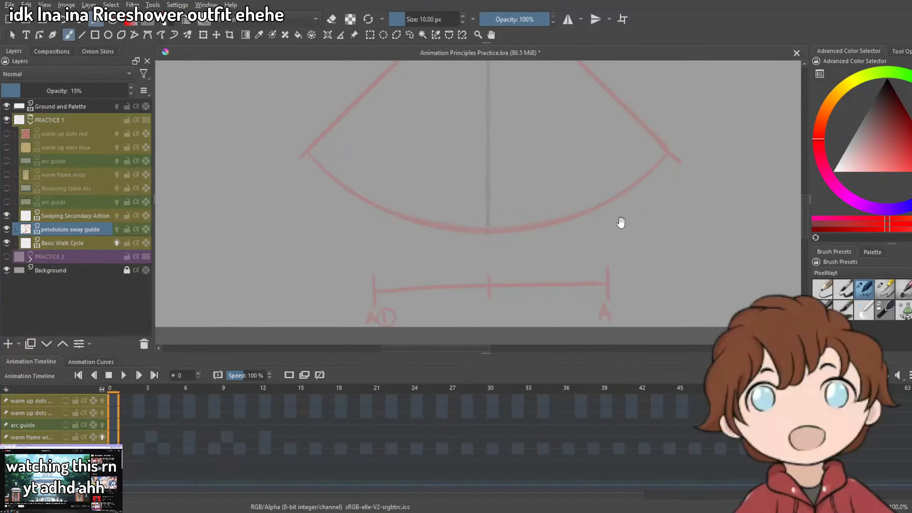
mouse_move(621, 222)
left_mouse_down()
mouse_move(610, 258)
mouse_move(649, 207)
mouse_move(617, 269)
left_mouse_up()
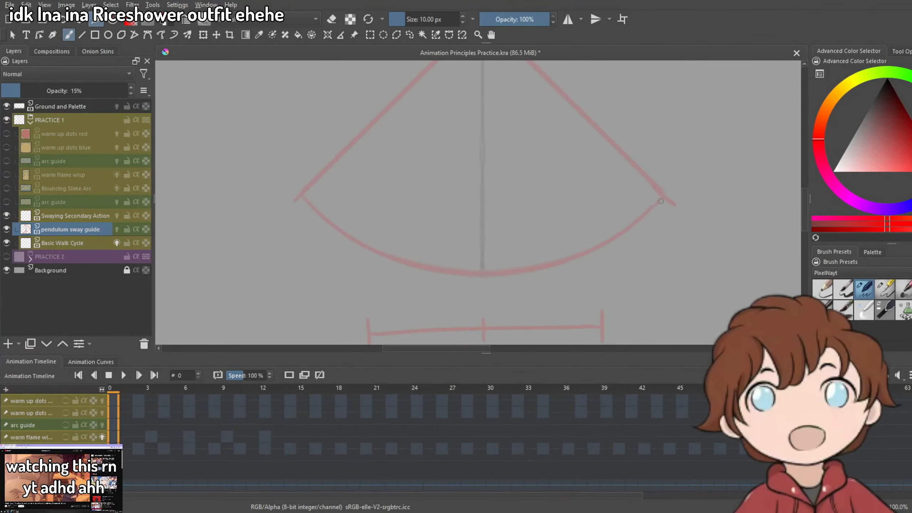
left_click_drag(315, 184, 295, 202)
left_click_drag(497, 290, 458, 204)
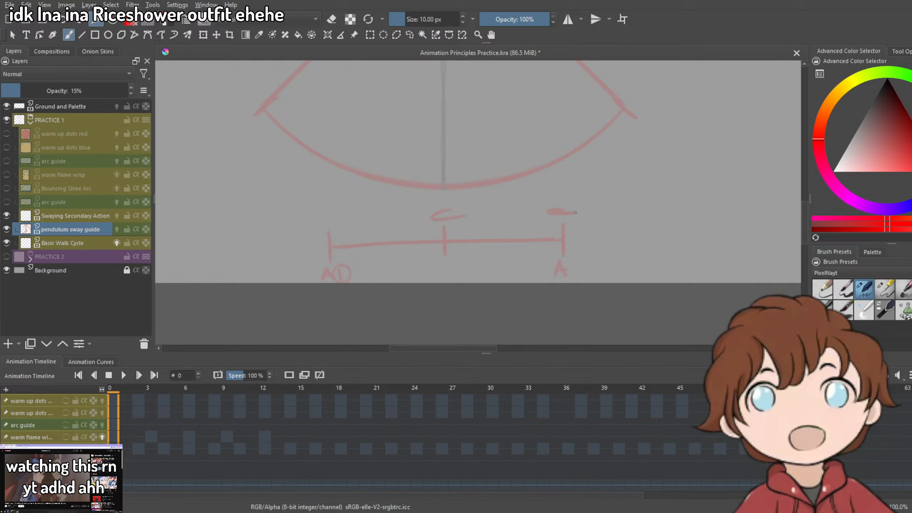
key("ctrl+z")
Add a tick midway between the centre and each end of the timing line.
left_click_drag(384, 234, 385, 257)
left_click_drag(513, 241, 489, 257)
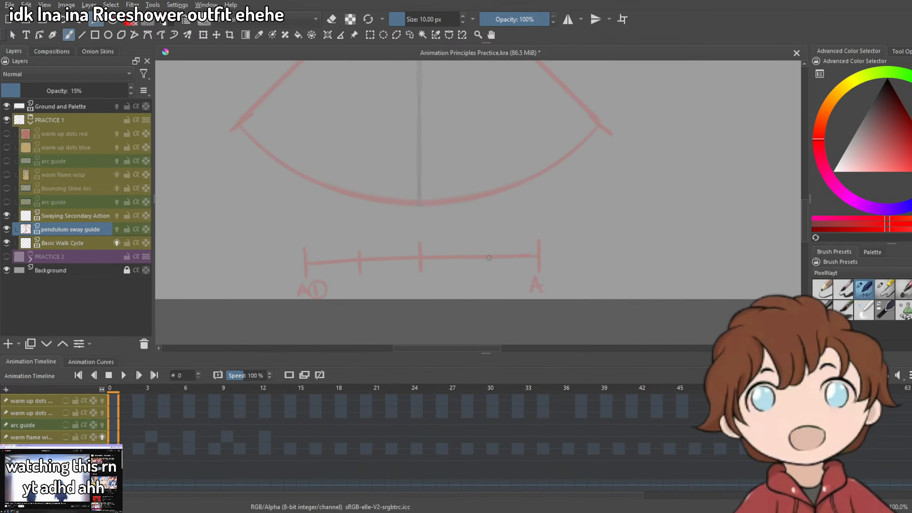
left_click_drag(354, 250, 355, 275)
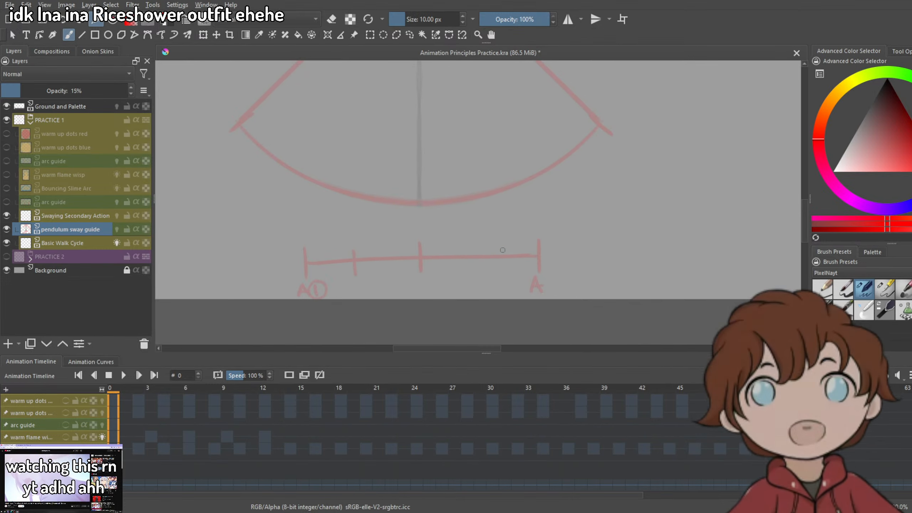
left_click_drag(487, 297, 531, 312)
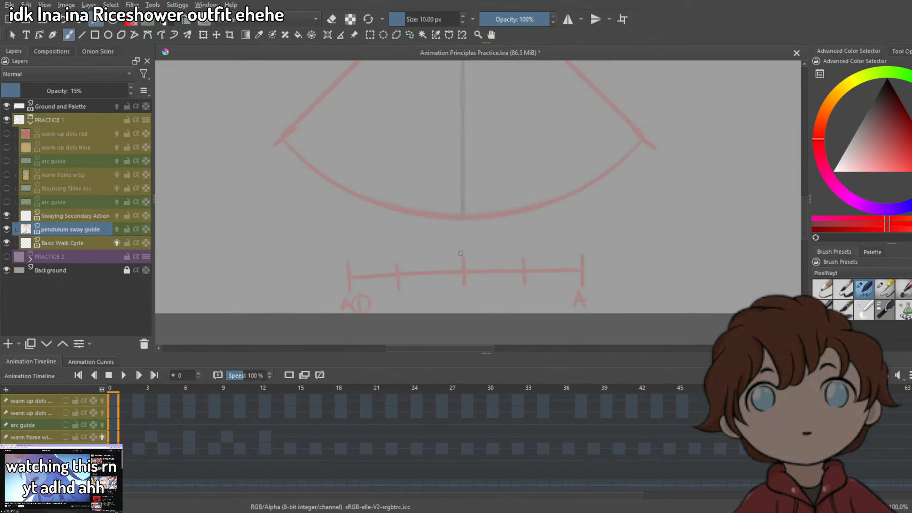
left_click_drag(462, 255, 358, 264)
left_click_drag(459, 262, 406, 263)
key("ctrl+z")
key("ctrl+z")
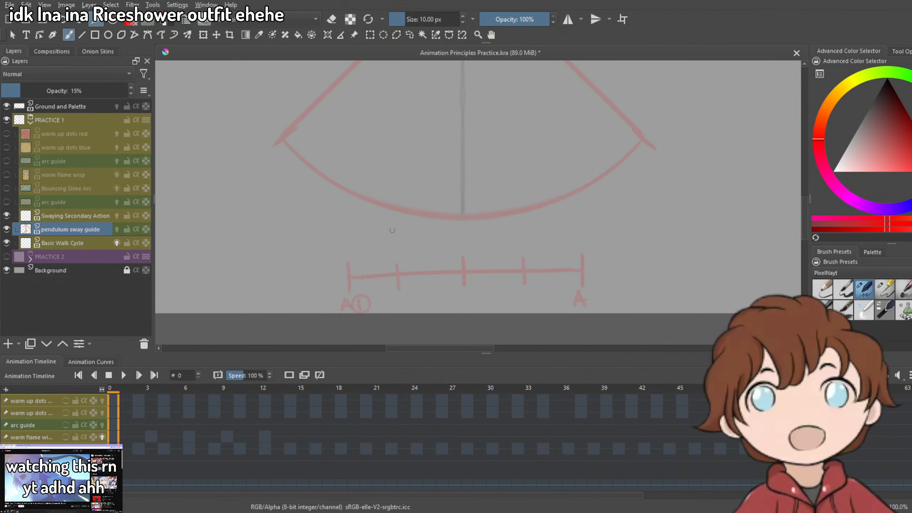
Mark the arc with ticks at its bottom and partway up both sides, and halve the timing line's outer segments with ticks.
left_click_drag(351, 206, 364, 178)
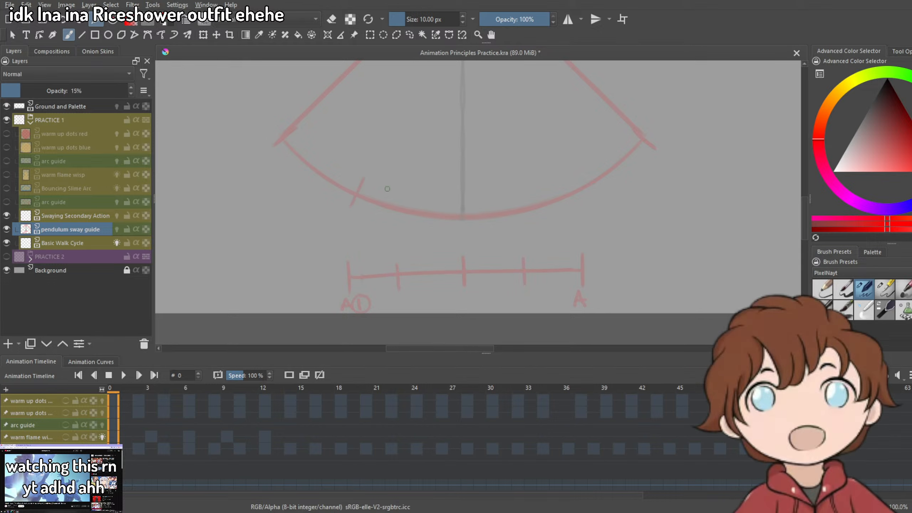
left_click_drag(575, 169, 586, 205)
key("ctrl+z")
left_click_drag(460, 212, 462, 236)
mouse_move(369, 266)
left_mouse_down()
mouse_move(417, 276)
mouse_move(419, 298)
left_mouse_up()
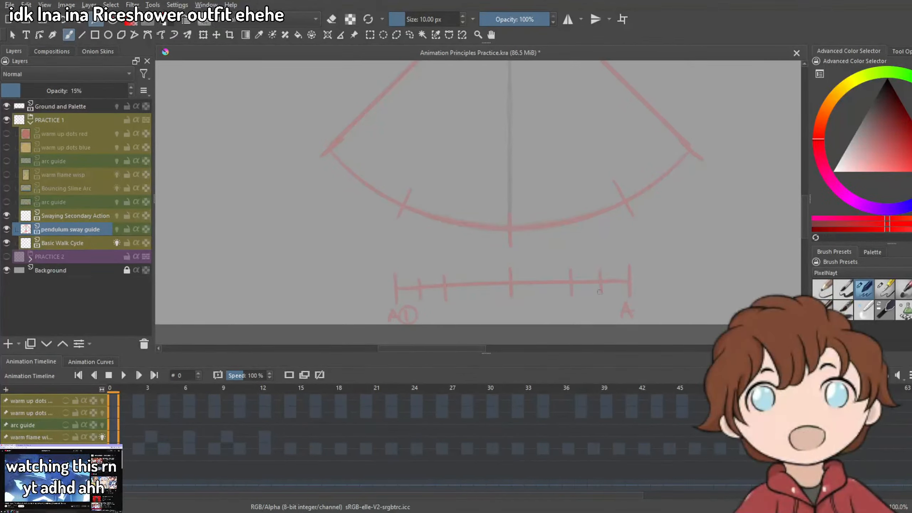
Add progressively closer ticks toward both ends of the arc and halve the timing line's outermost segments with short ticks.
left_click_drag(367, 168, 354, 189)
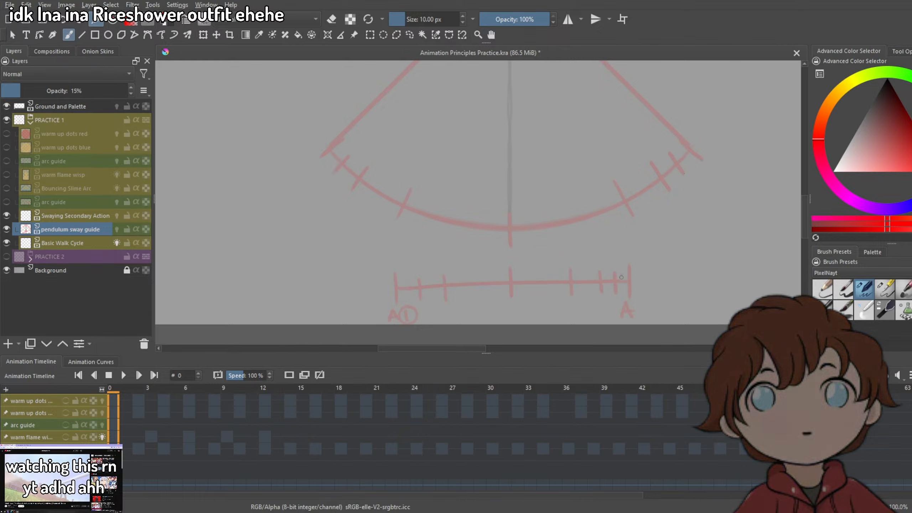
left_click_drag(621, 277, 622, 291)
left_click_drag(682, 154, 686, 164)
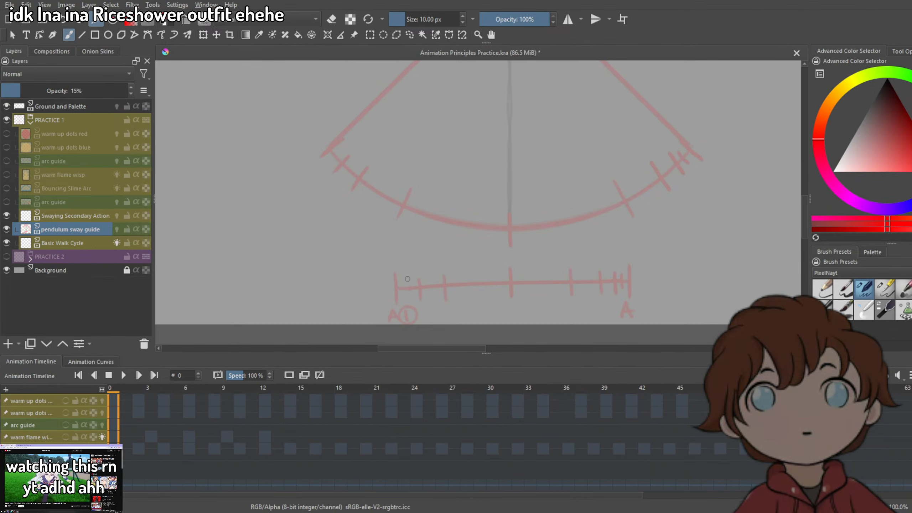
scroll(336, 151, "down", 2)
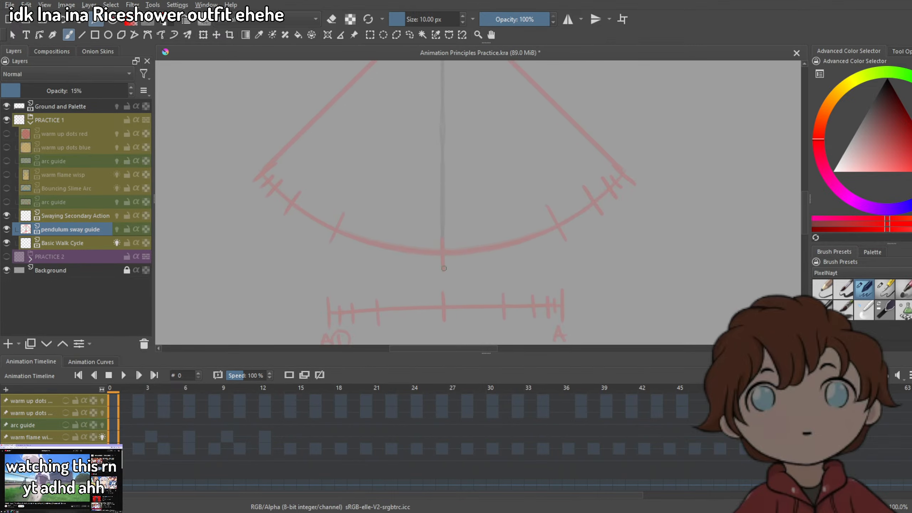
left_click_drag(327, 193, 348, 221)
left_click_drag(603, 191, 583, 222)
key("ctrl+z")
key("ctrl+z")
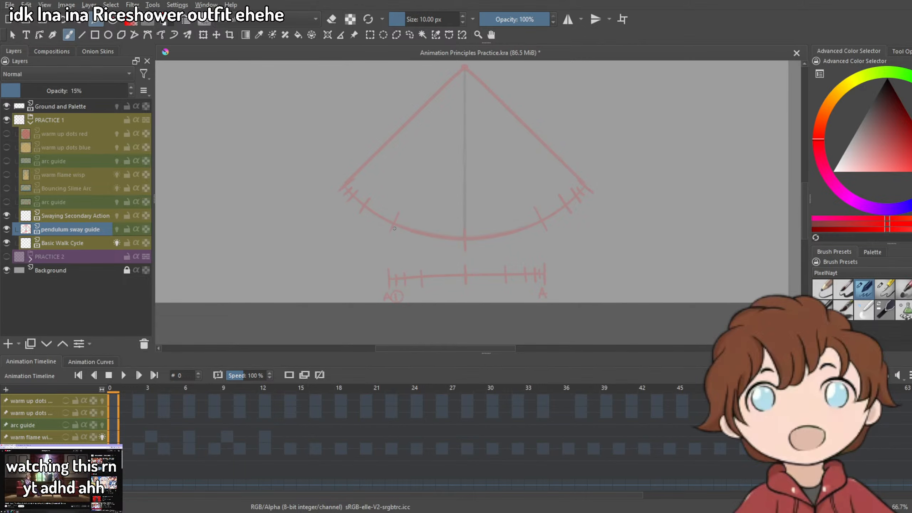
mouse_move(386, 232)
left_mouse_down()
mouse_move(553, 235)
mouse_move(441, 256)
left_mouse_up()
key("ctrl+z")
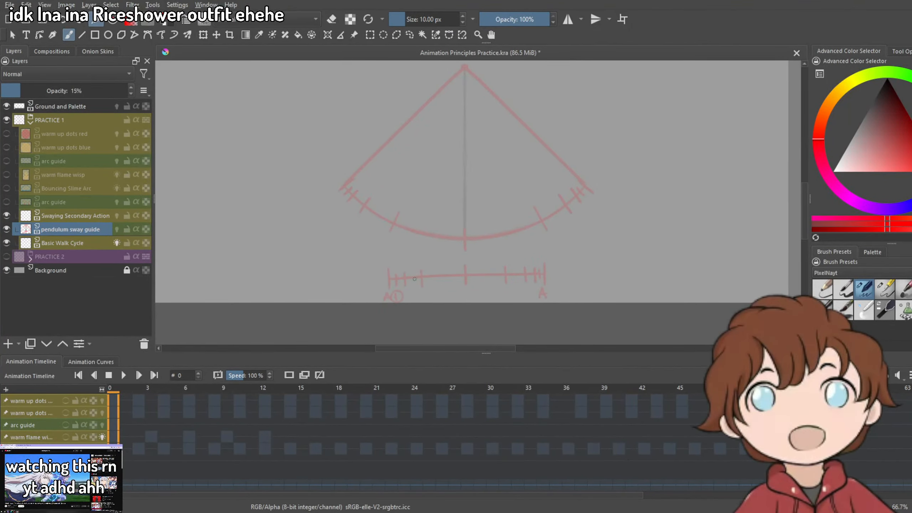
Put a small dash above each inner tick of the timing line and write a circled 10 beside the A at its right end.
scroll(413, 282, "up", 3)
scroll(355, 298, "down", 3)
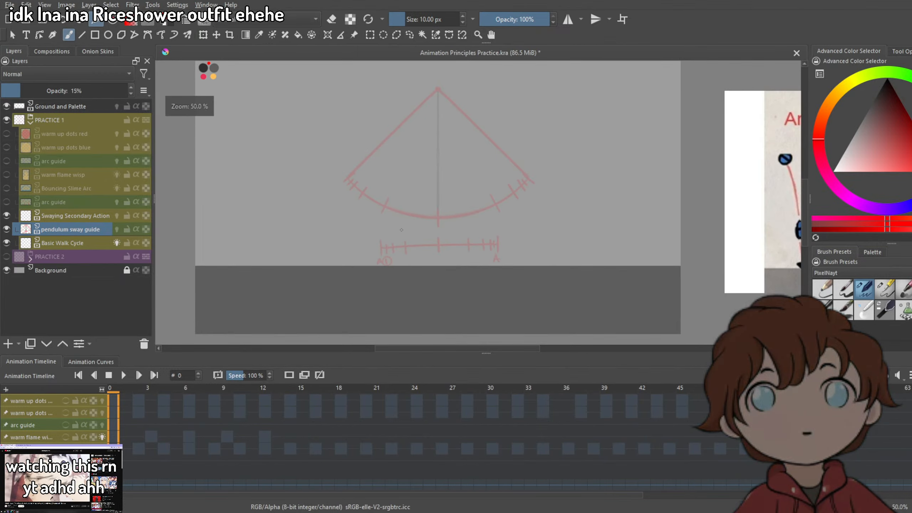
scroll(365, 180, "down", 2)
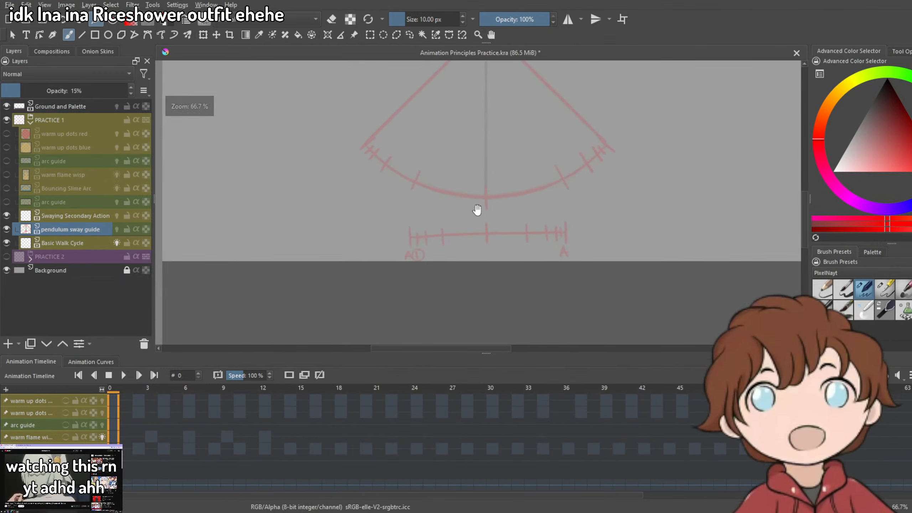
scroll(476, 209, "up", 2)
scroll(491, 227, "up", 2)
scroll(425, 269, "down", 2)
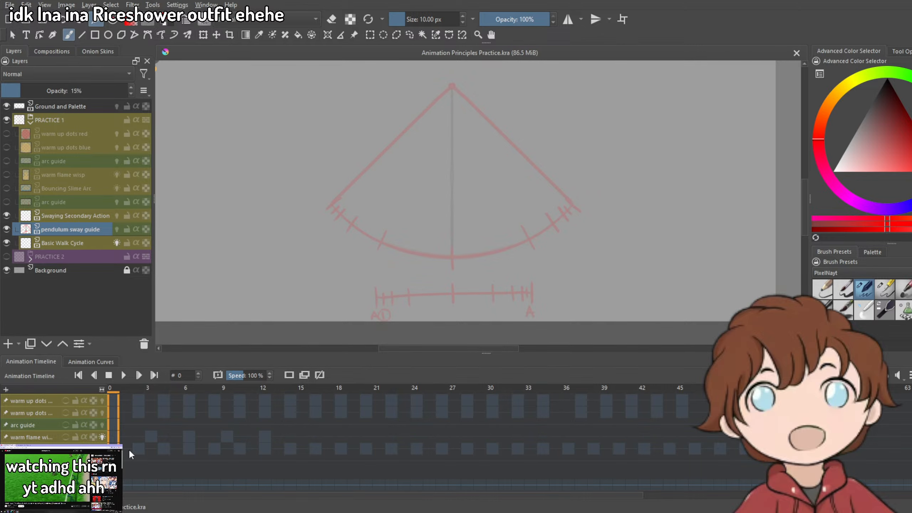
scroll(425, 269, "up", 2)
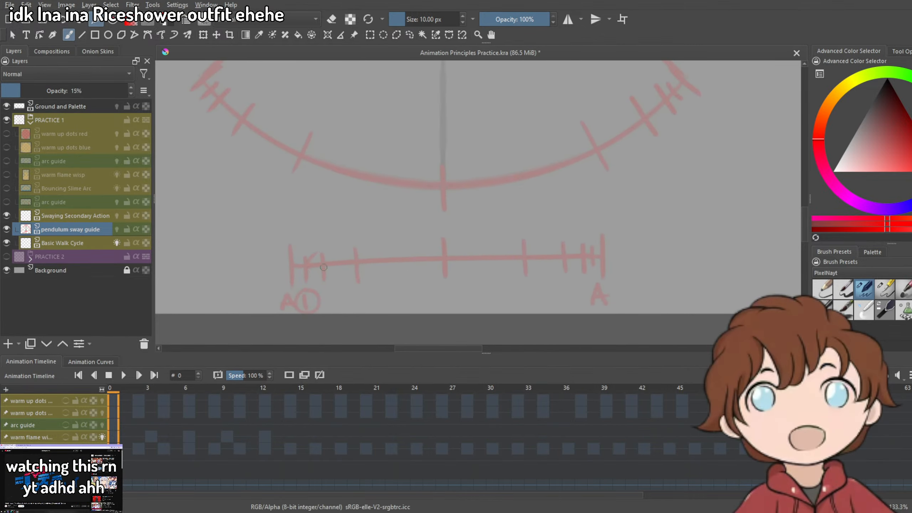
key("ctrl+z")
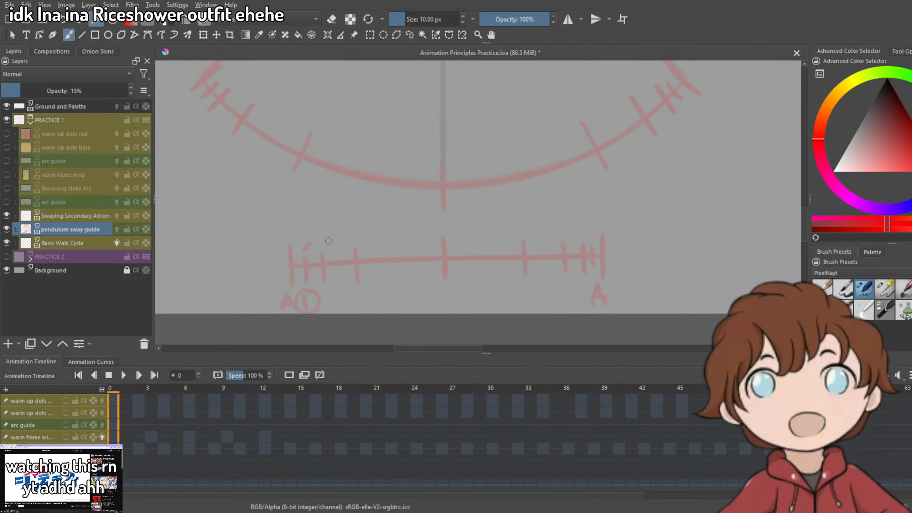
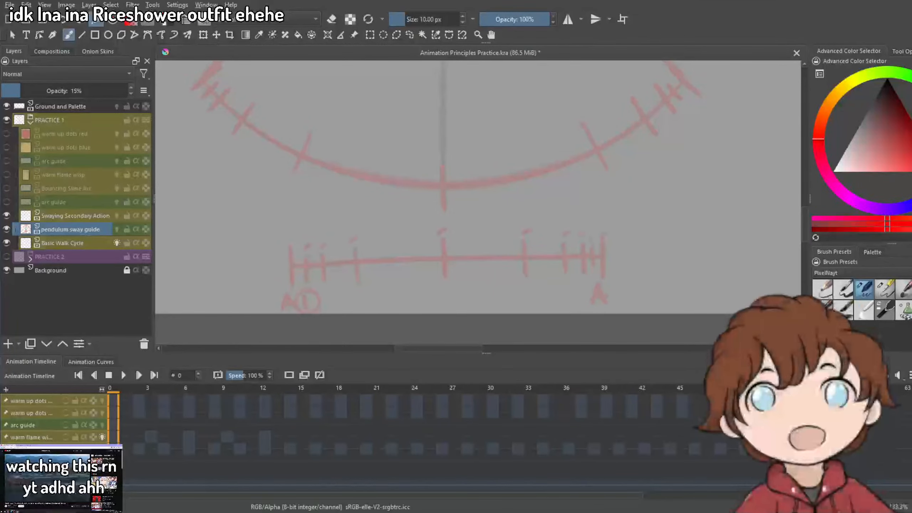
mouse_move(619, 286)
left_mouse_down()
mouse_move(617, 302)
mouse_move(638, 287)
left_mouse_up()
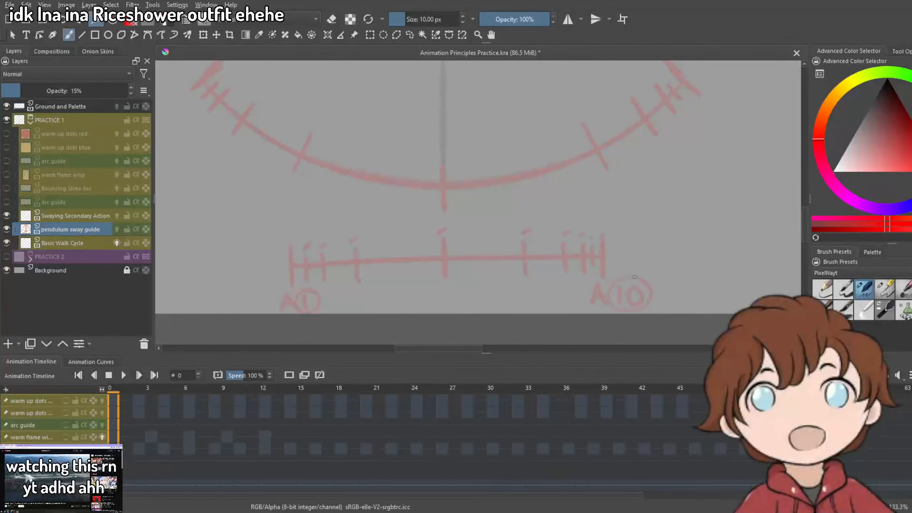
scroll(599, 259, "down", 1)
scroll(629, 298, "up", 2)
scroll(502, 284, "down", 3)
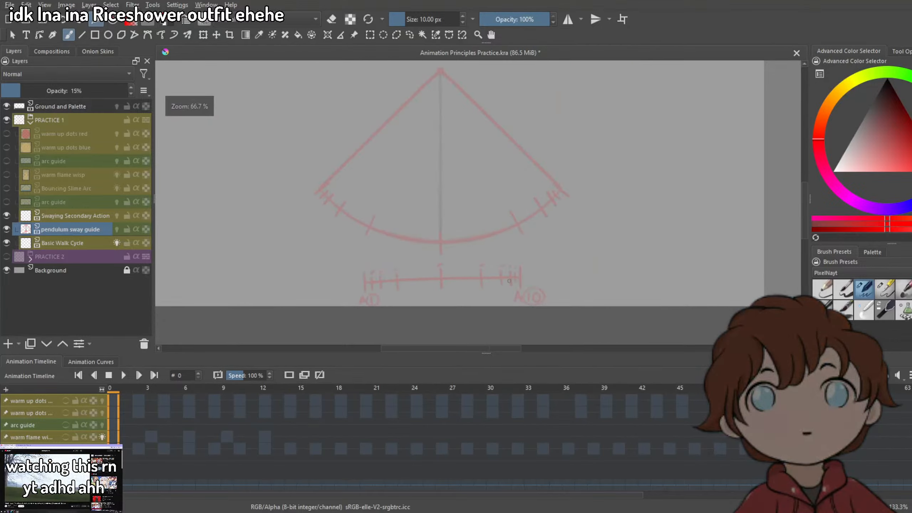
scroll(357, 268, "up", 3)
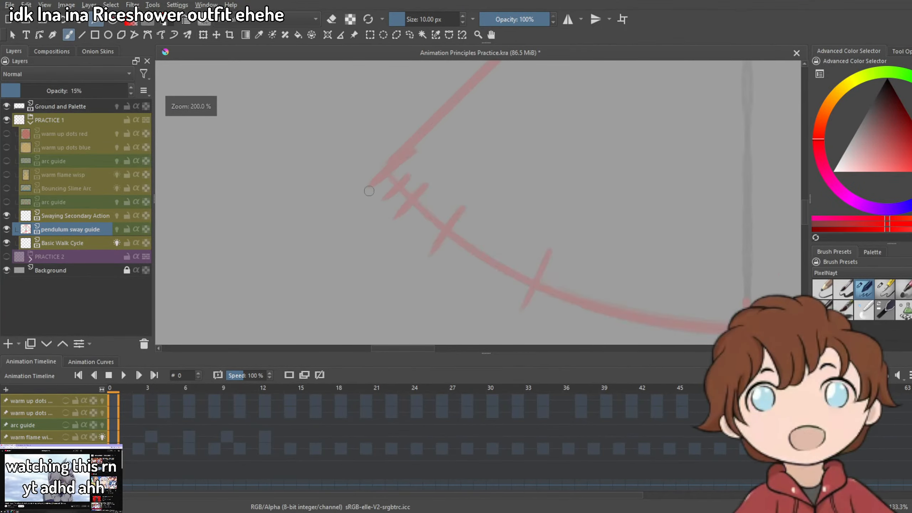
left_click_drag(330, 193, 329, 224)
left_click_drag(306, 217, 323, 215)
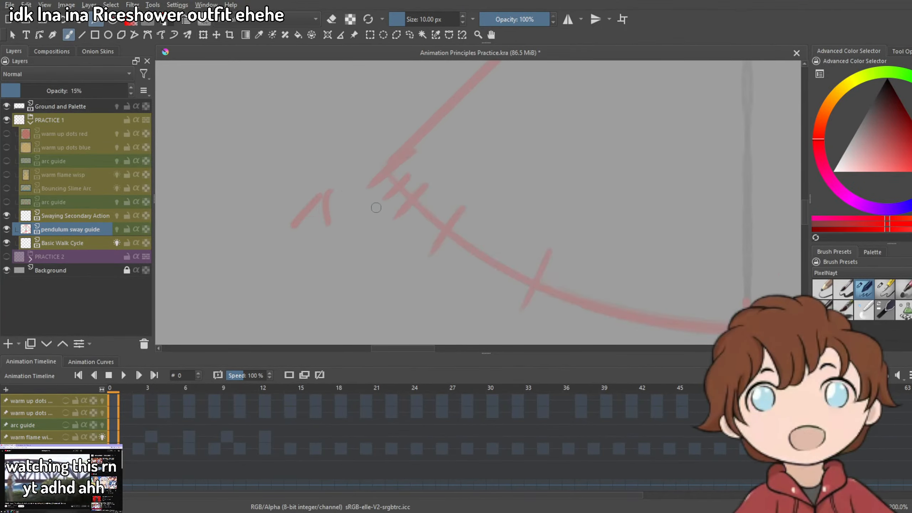
key("ctrl+z")
key("ctrl+z")
Try to label the timing line underneath, just left of its centre, with an A and a 2 inside a triangle.
scroll(560, 255, "down", 3)
scroll(557, 259, "up", 2)
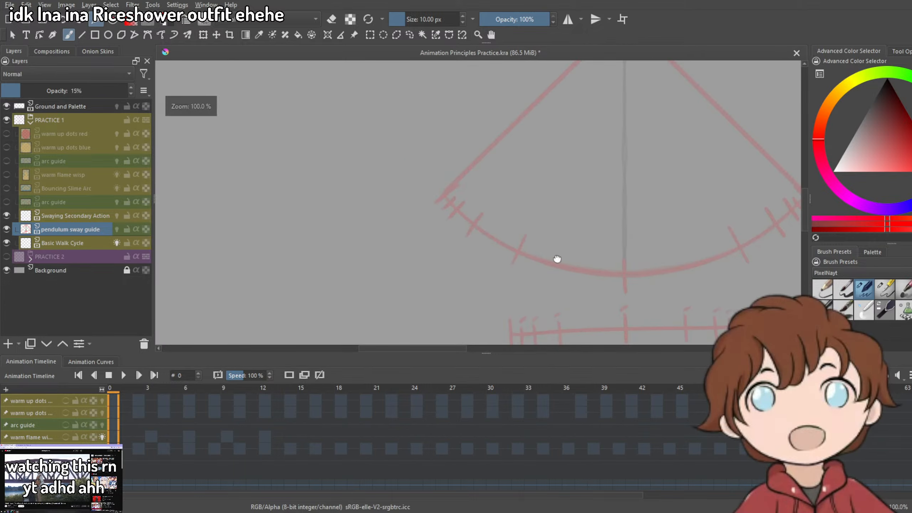
left_click_drag(557, 259, 387, 148)
scroll(411, 248, "up", 2)
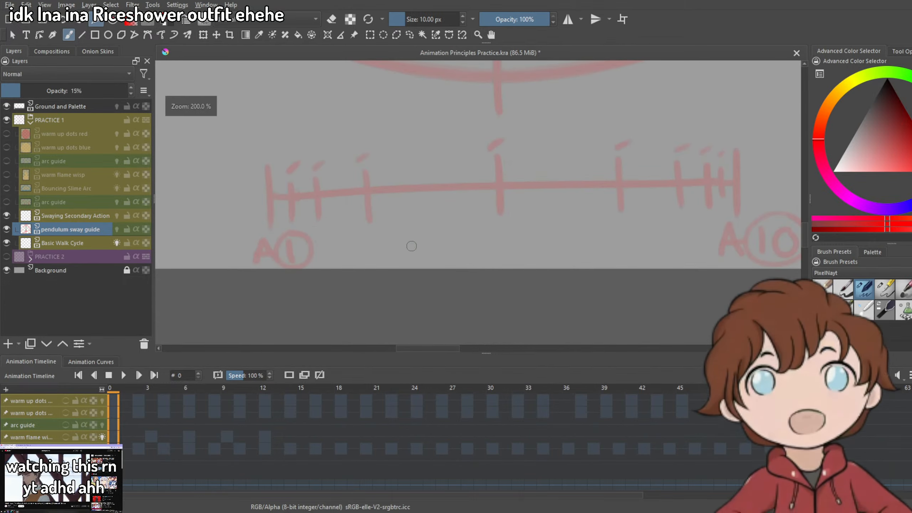
mouse_move(402, 267)
left_mouse_down()
mouse_move(422, 230)
mouse_move(434, 258)
left_mouse_up()
left_click_drag(410, 248, 476, 254)
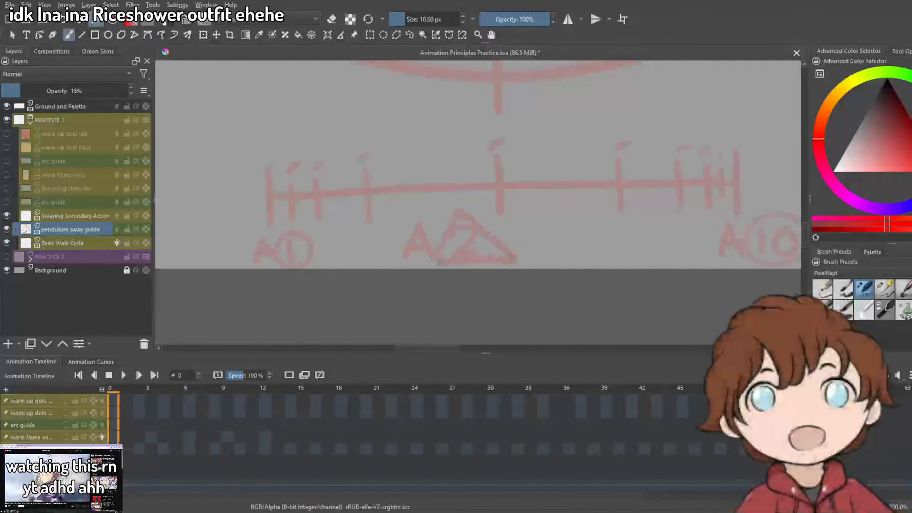
key("ctrl+z")
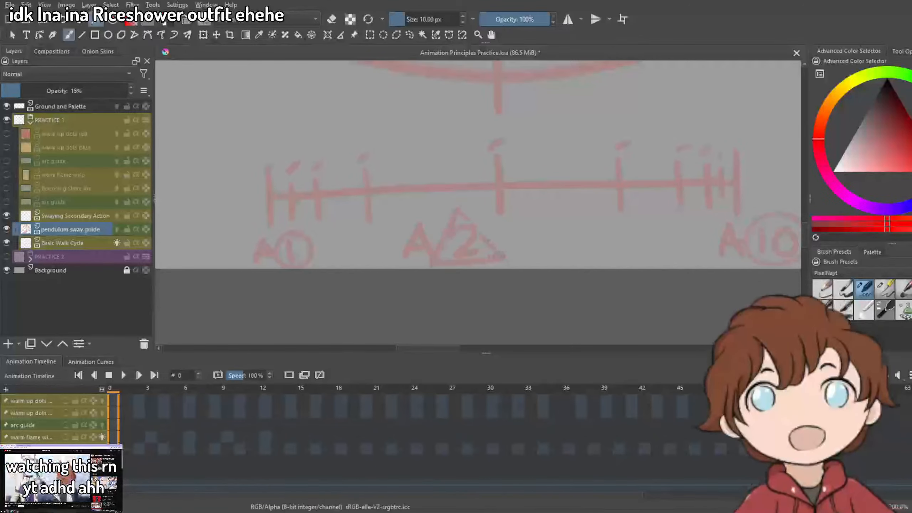
scroll(520, 252, "down", 2)
scroll(575, 230, "up", 2)
left_click_drag(588, 245, 524, 277)
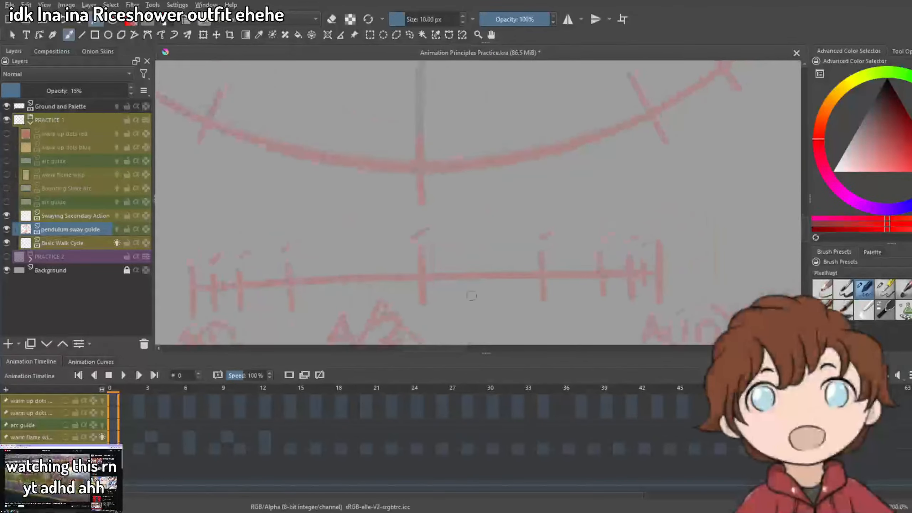
scroll(472, 296, "down", 2)
scroll(397, 301, "up", 2)
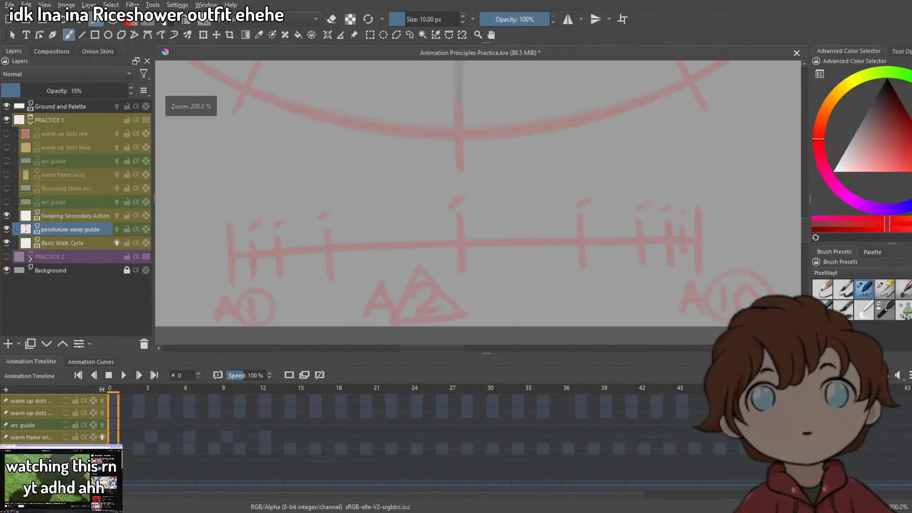
key("ctrl+z")
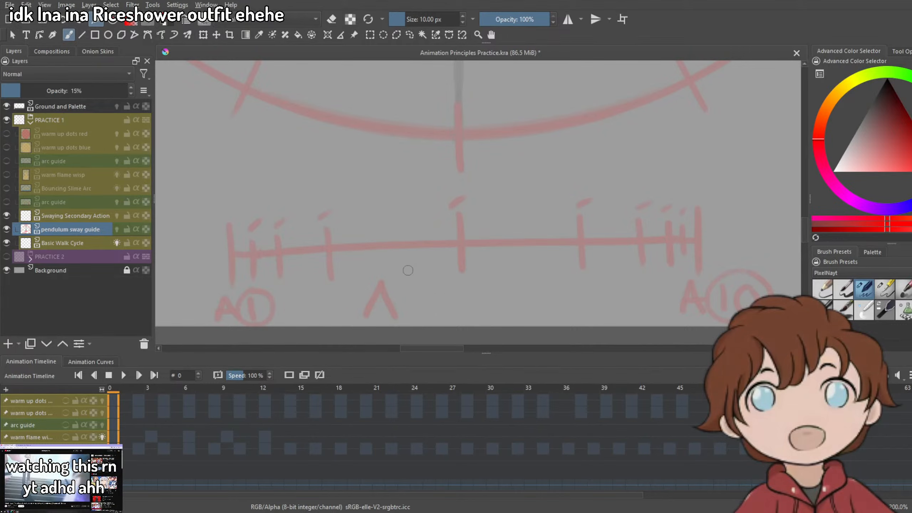
left_click_drag(359, 266, 461, 247)
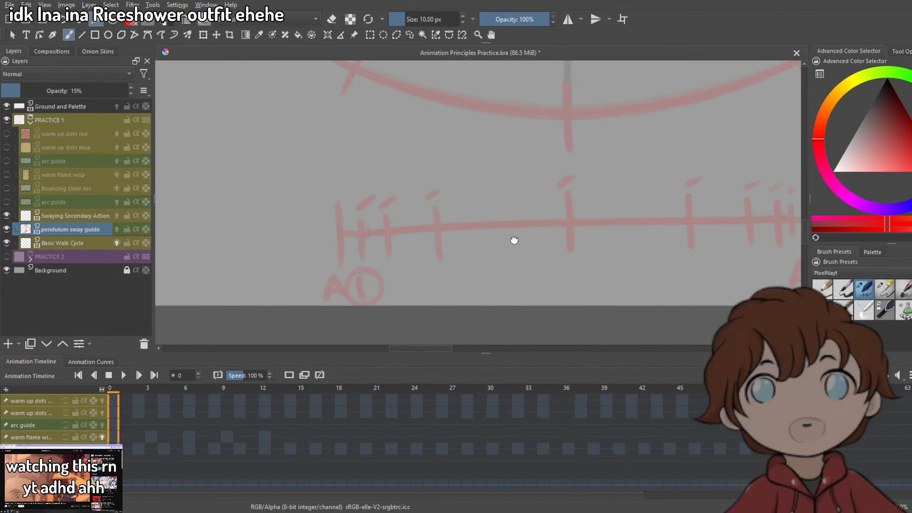
Make the Swaying Secondary Action layer active and switch the painting colour to dark grey.
scroll(513, 240, "down", 1)
scroll(512, 233, "down", 1)
scroll(511, 233, "up", 2)
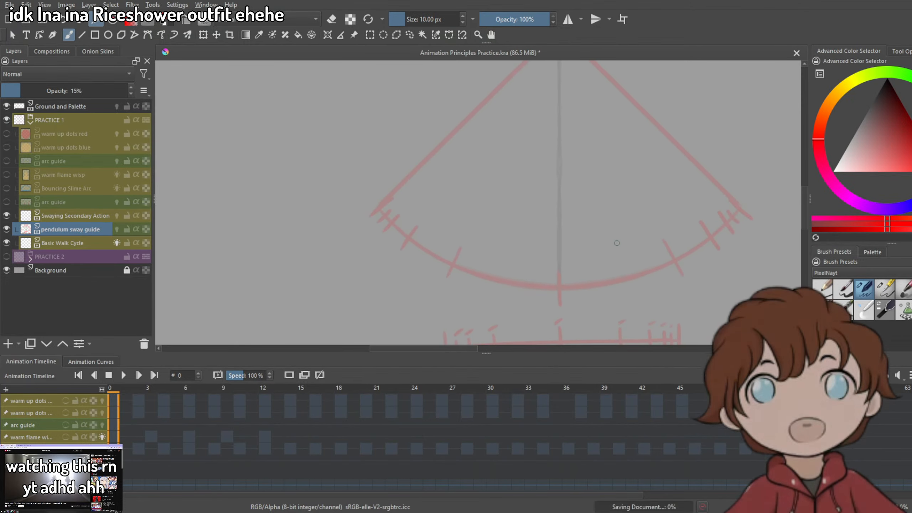
scroll(439, 172, "up", 4)
scroll(438, 166, "down", 1)
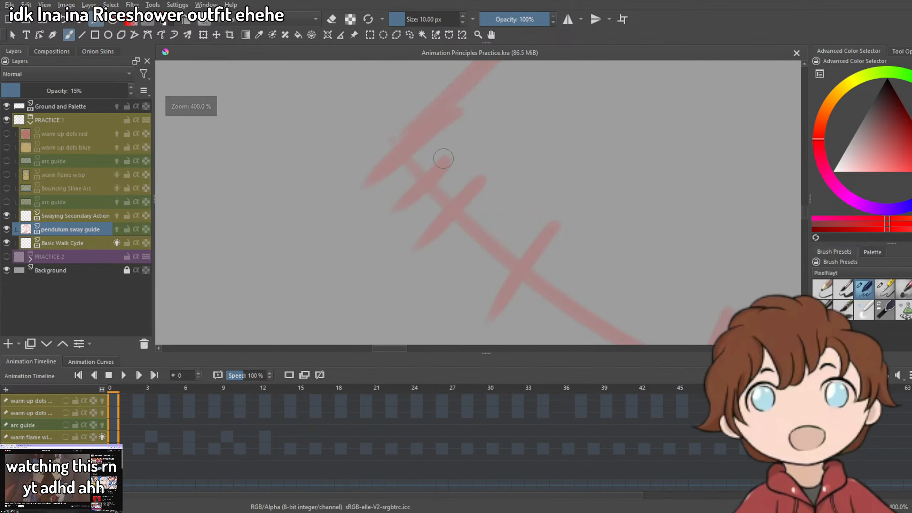
scroll(418, 322, "down", 1)
left_click_drag(430, 330, 513, 266)
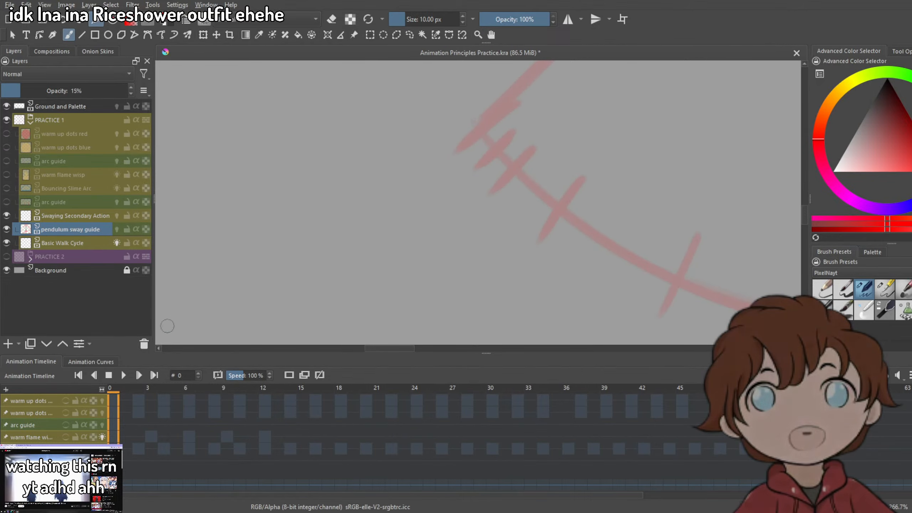
left_click(65, 215)
left_click_drag(416, 214, 327, 261)
key("1")
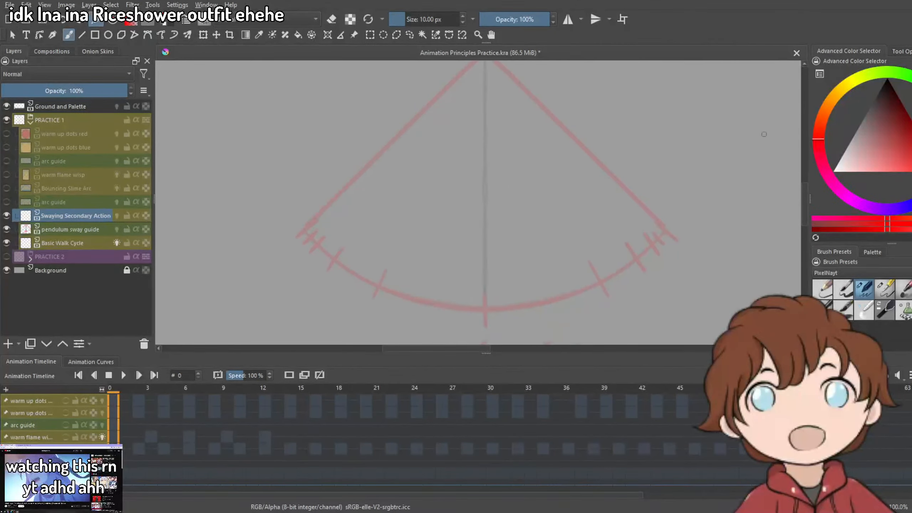
key("d")
Draw a circle about 105 px in diameter near the arc's left end with the ellipse tool.
mouse_move(382, 295)
left_mouse_down()
mouse_move(481, 233)
mouse_move(534, 222)
left_mouse_up()
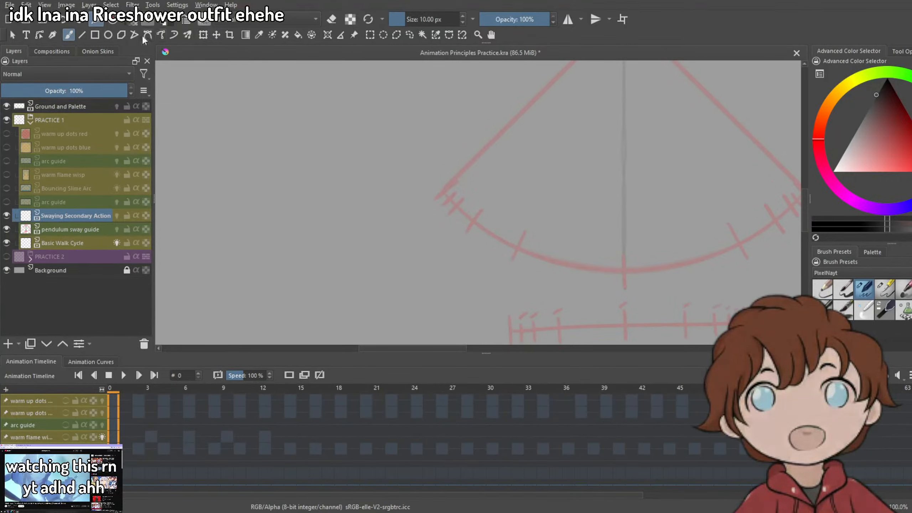
left_click(107, 35)
mouse_move(396, 181)
left_mouse_down()
mouse_move(452, 234)
mouse_move(406, 194)
left_mouse_up()
left_click_drag(441, 234, 449, 238)
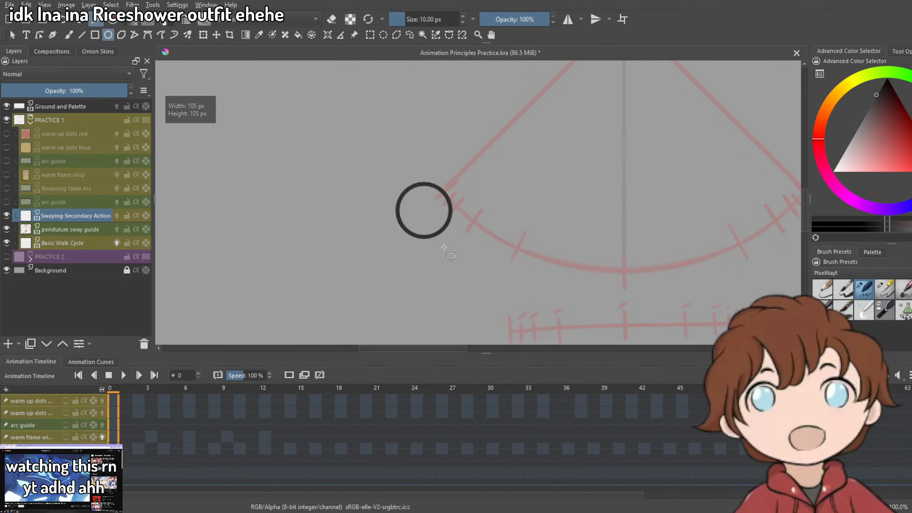
Move the circle with the Transform tool so that it is centred on the arc's left end.
left_click(202, 35)
scroll(423, 208, "up", 3)
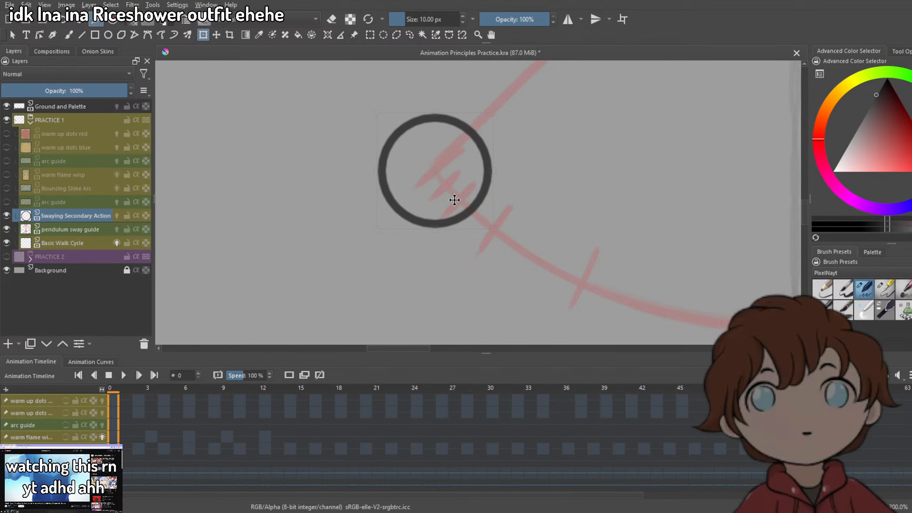
scroll(451, 190, "up", 3)
scroll(450, 184, "down", 3)
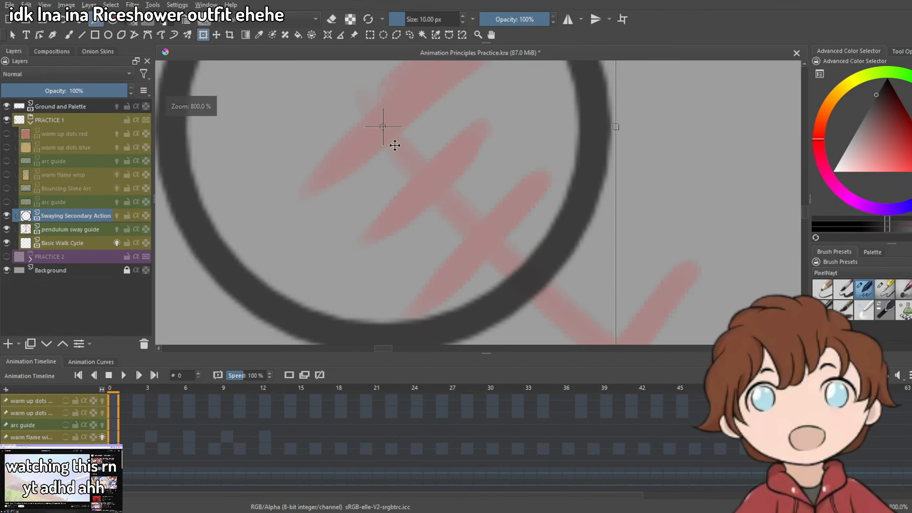
scroll(483, 267, "down", 1)
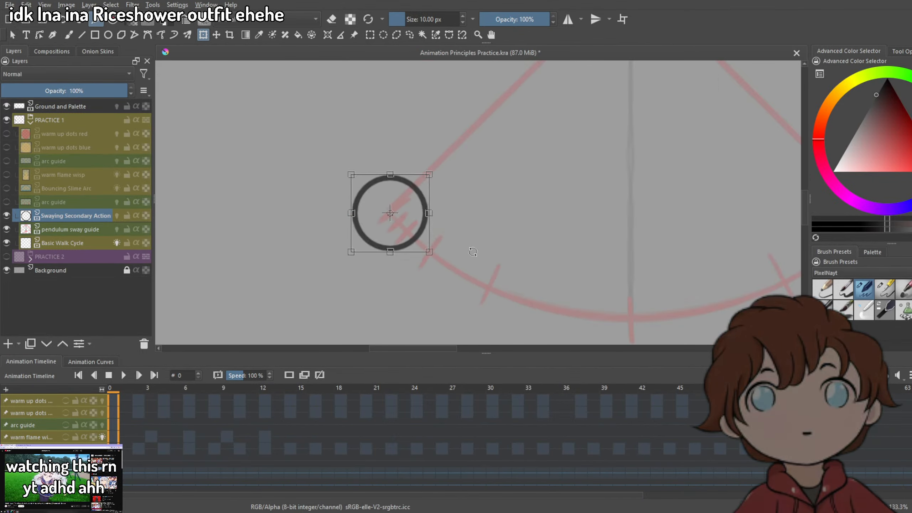
scroll(458, 269, "down", 1)
left_click_drag(531, 282, 407, 266)
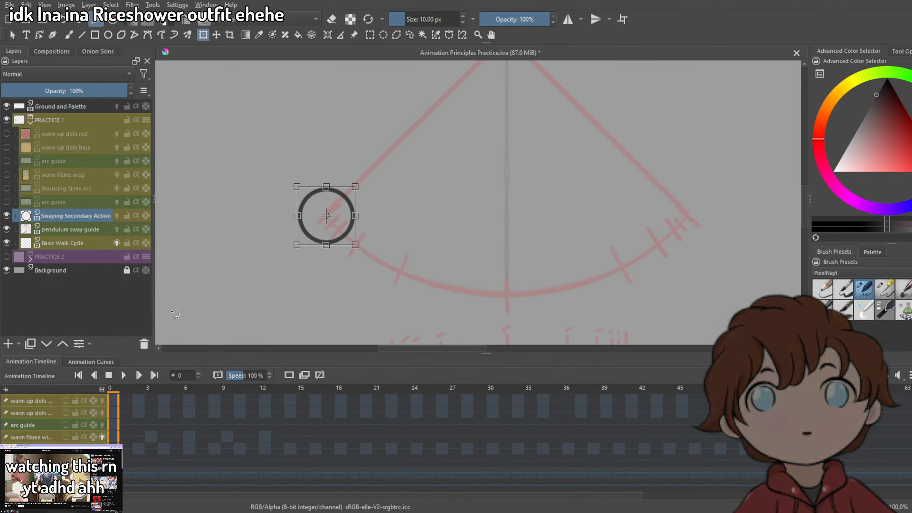
At frame 2, move the circle along the arc to the first tick from the left end and compare it with the neighbouring frames.
left_click(139, 472)
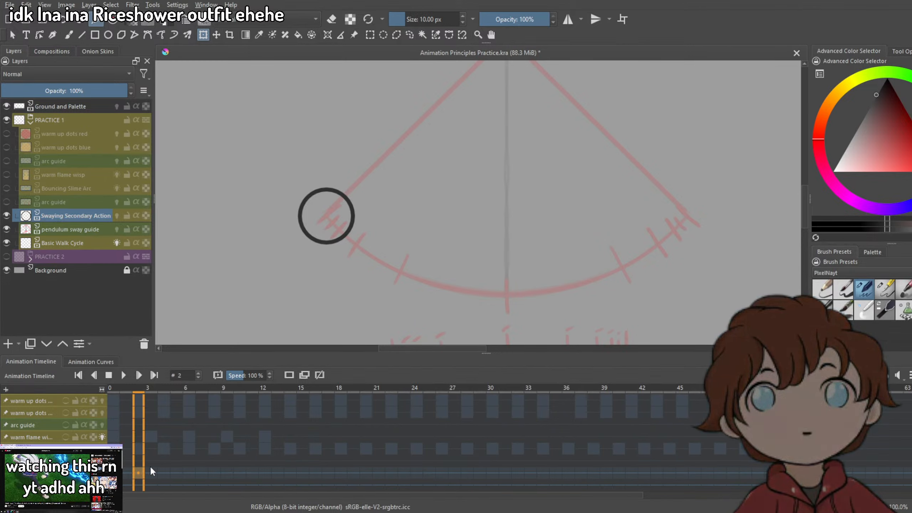
left_click(203, 35)
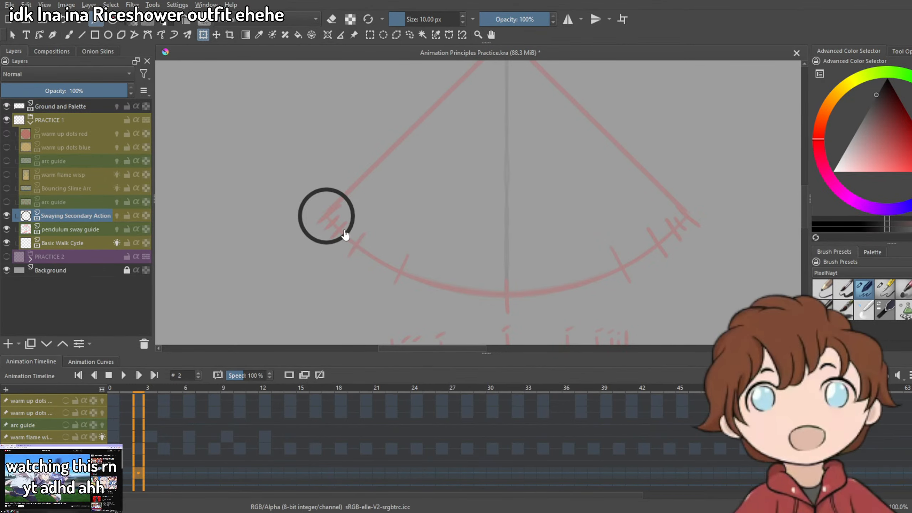
scroll(346, 236, "up", 3)
left_click_drag(334, 238, 352, 259)
key("b")
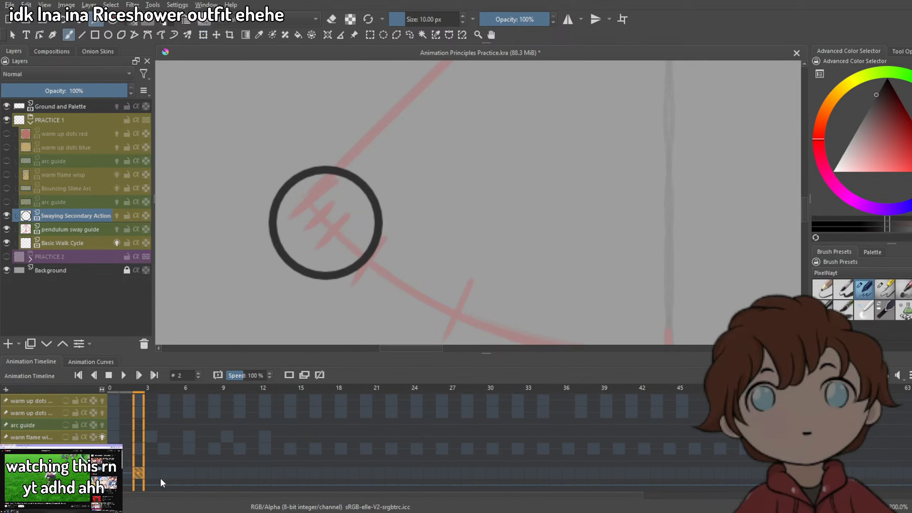
left_click(154, 474)
left_click(126, 474)
left_click(139, 472)
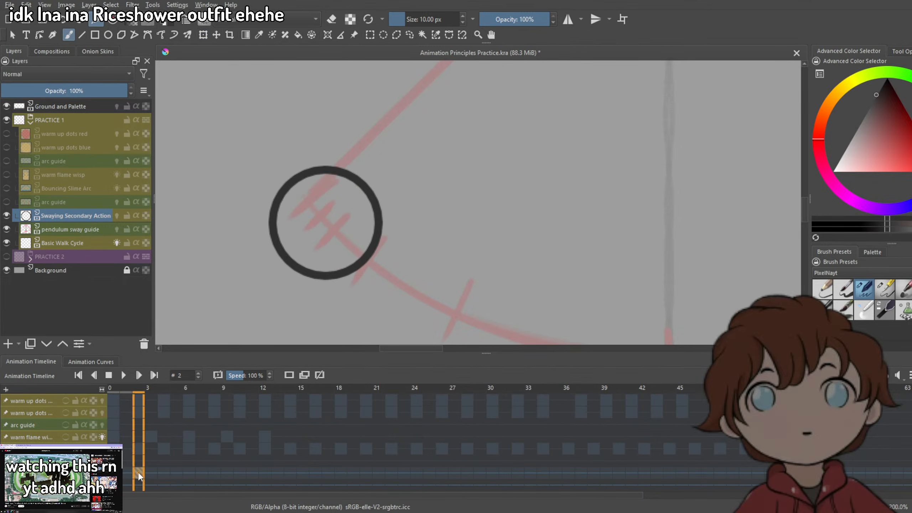
At frame 4, move the circle further along the arc onto the second tick from the left end.
left_click(161, 471)
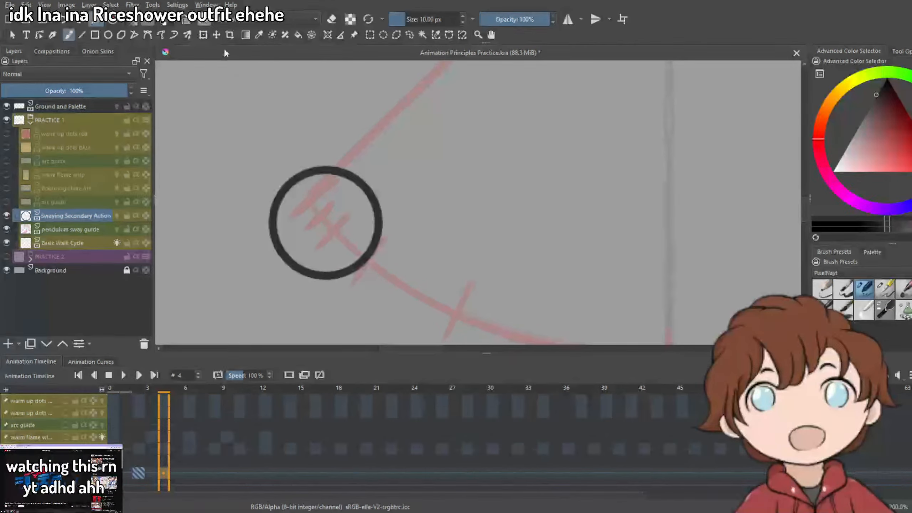
left_click(203, 35)
left_click_drag(350, 253, 369, 273)
scroll(360, 224, "up", 2)
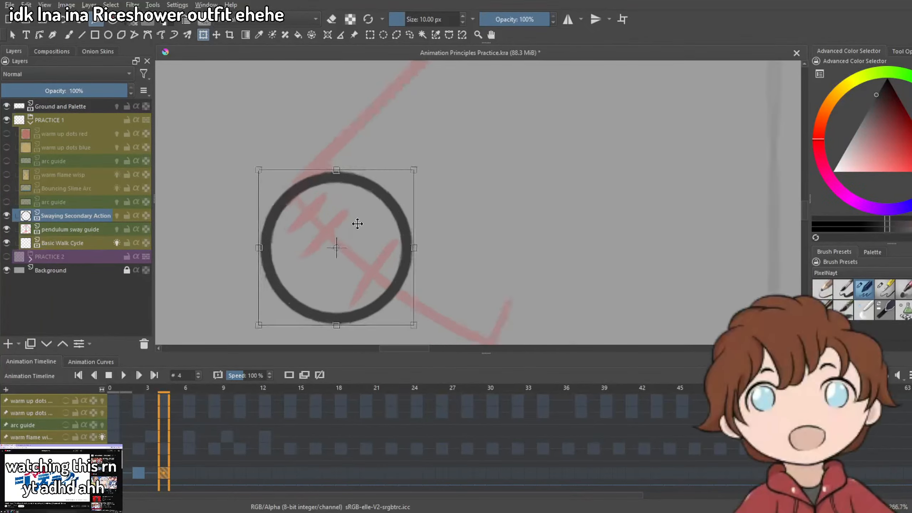
scroll(368, 229, "down", 2)
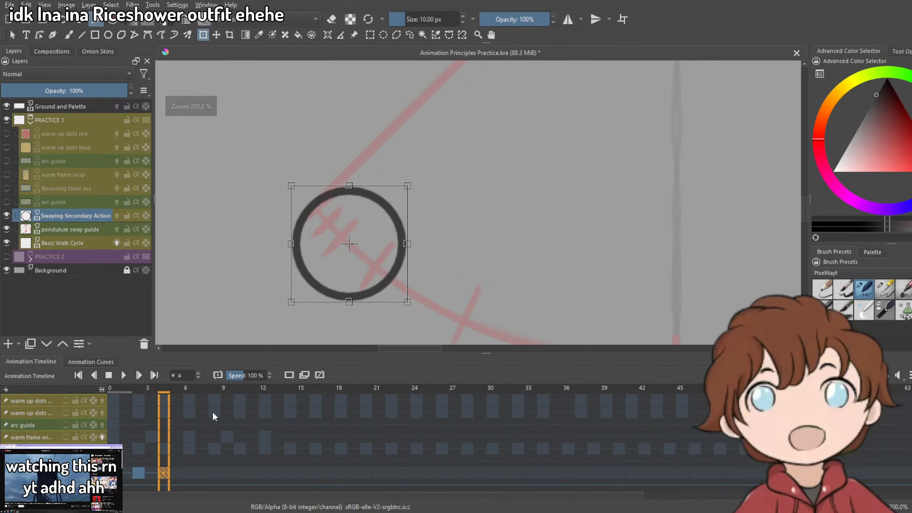
Switch to the brush, go to frame 2 of the swaying animation and select the Basic Walk Cycle layer.
scroll(363, 180, "down", 3)
key("b")
left_click(140, 473)
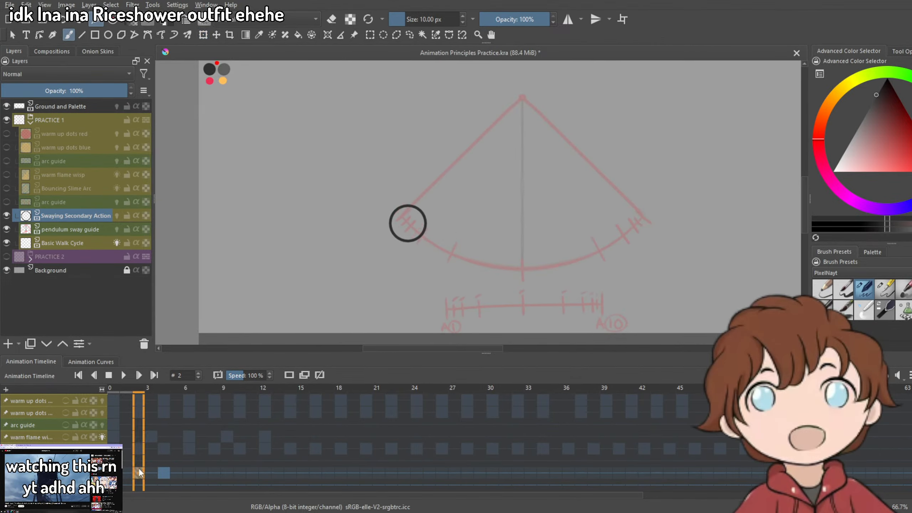
left_click(68, 243)
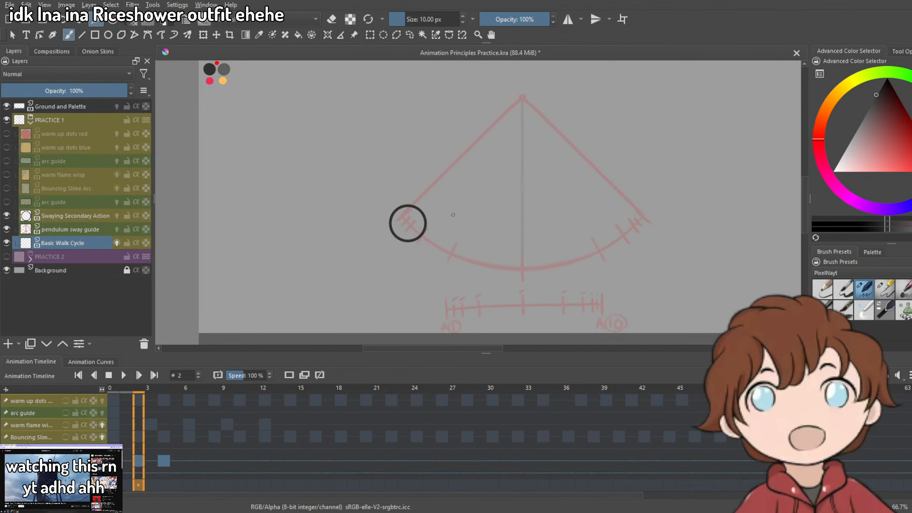
Examine the circle on the pendulum arc and the walk and timing reference sheets around the canvas.
scroll(420, 183, "up", 1)
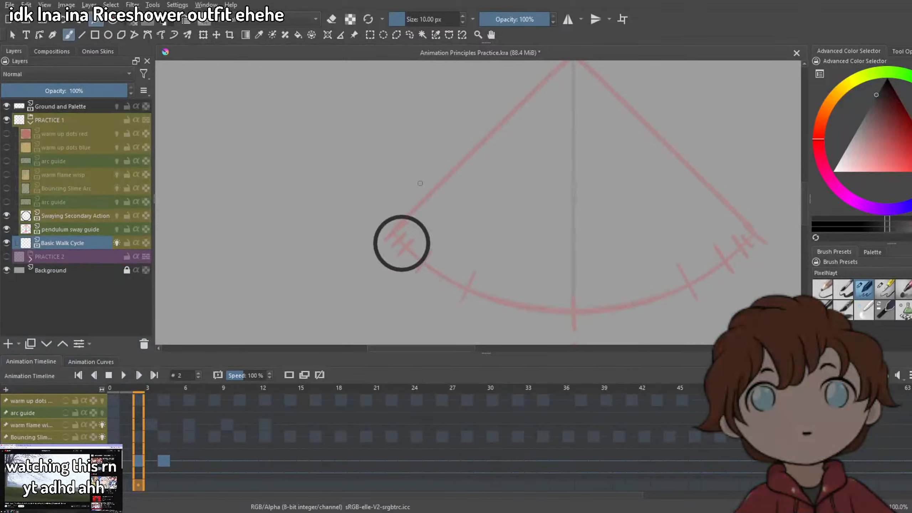
scroll(491, 293, "down", 3)
scroll(461, 276, "up", 3)
scroll(361, 269, "down", 3)
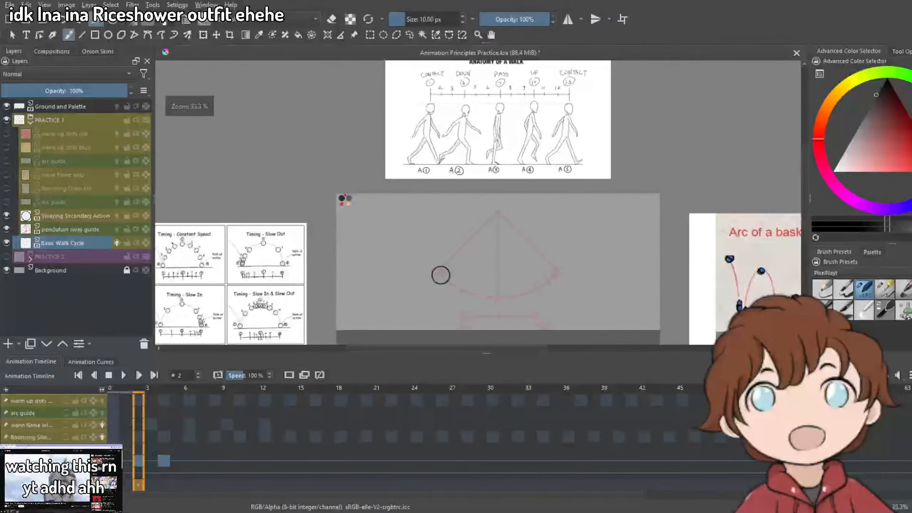
scroll(441, 275, "up", 3)
scroll(383, 239, "down", 3)
scroll(456, 263, "up", 2)
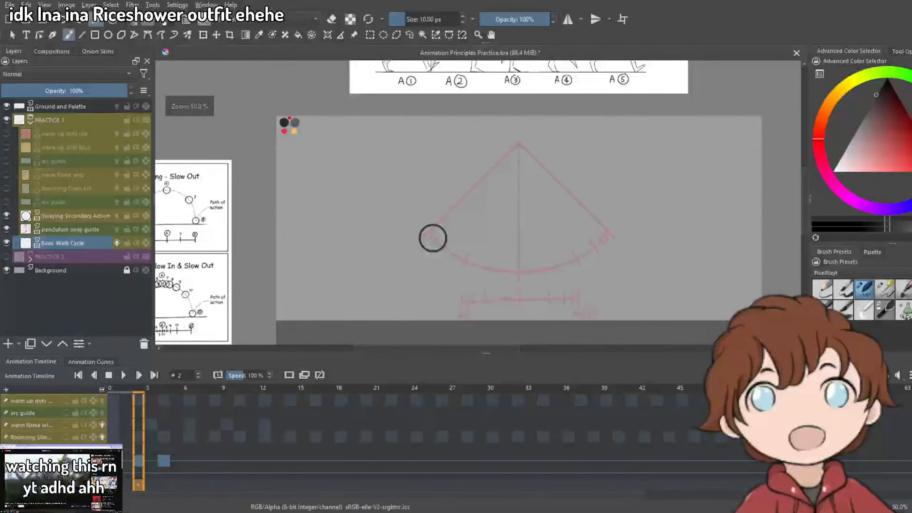
scroll(437, 242, "down", 2)
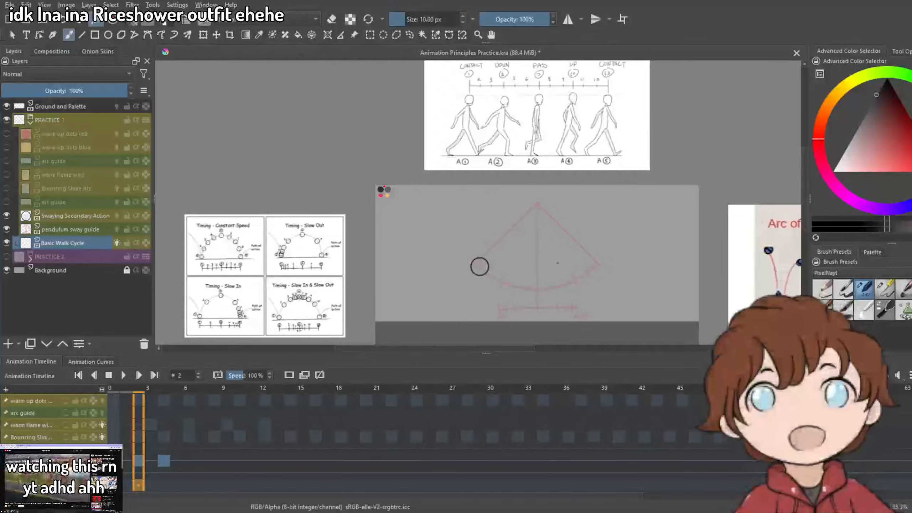
scroll(480, 267, "up", 4)
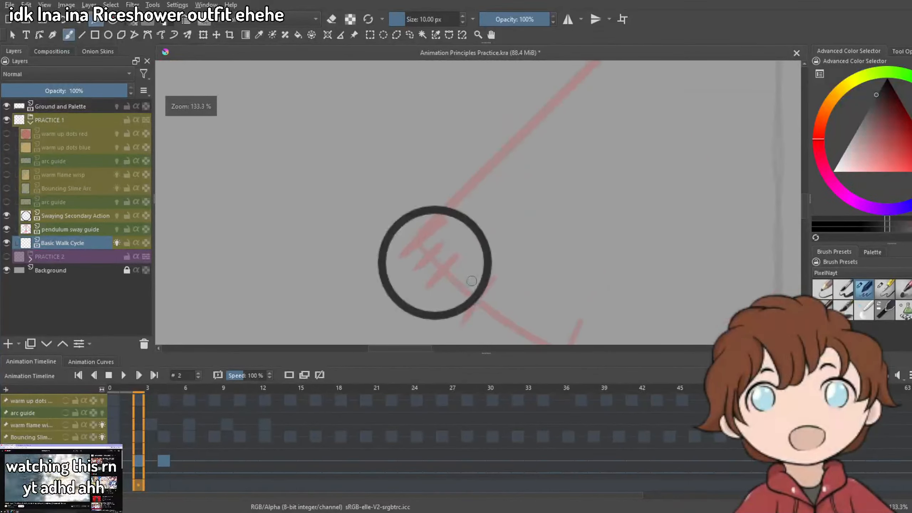
Hide the Swaying Secondary Action, pendulum sway guide and Basic Walk Cycle layers, and show both warm up dots layers.
left_click(6, 216)
left_click(7, 229)
left_click(7, 243)
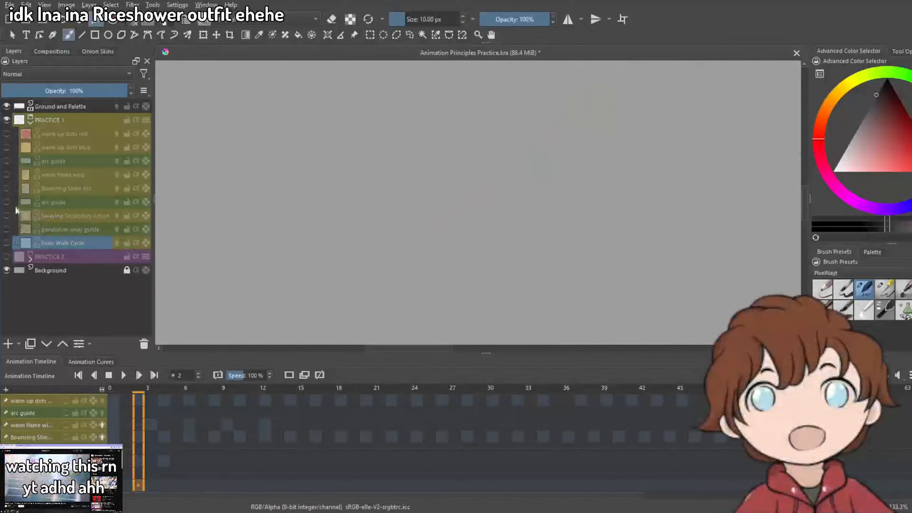
left_click(6, 145)
scroll(518, 222, "down", 2)
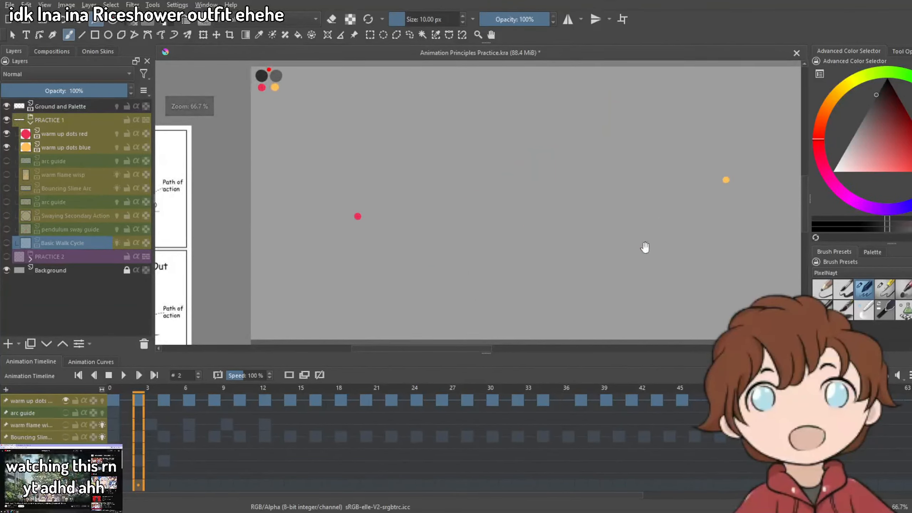
left_click_drag(646, 247, 553, 199)
scroll(550, 200, "down", 1)
left_click_drag(479, 244, 455, 237)
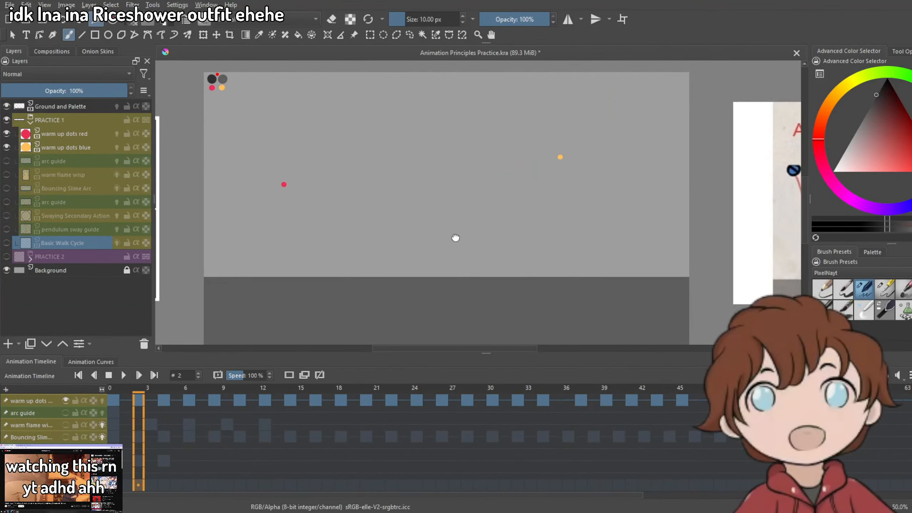
Play the warm up dots animation over frames 0 to 47, once with its arc guide shown and once with it hidden.
left_click(6, 161)
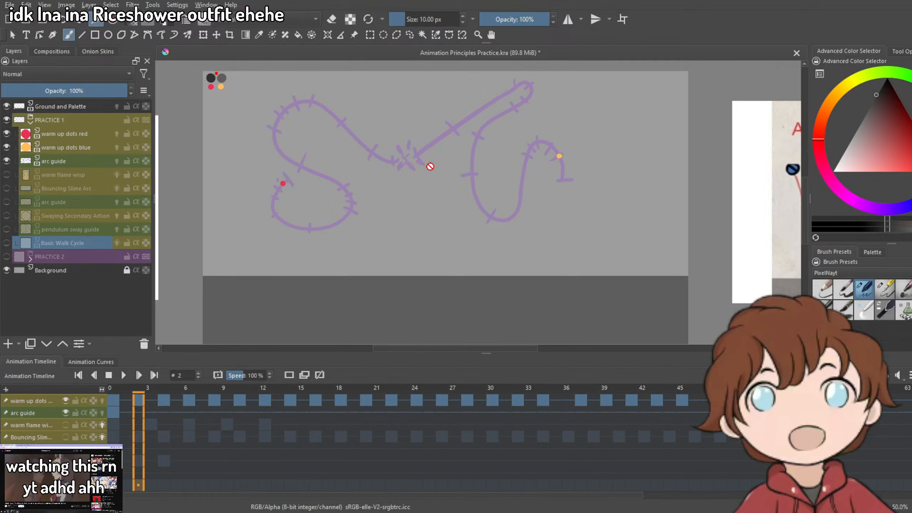
left_click(6, 161)
left_click(6, 161)
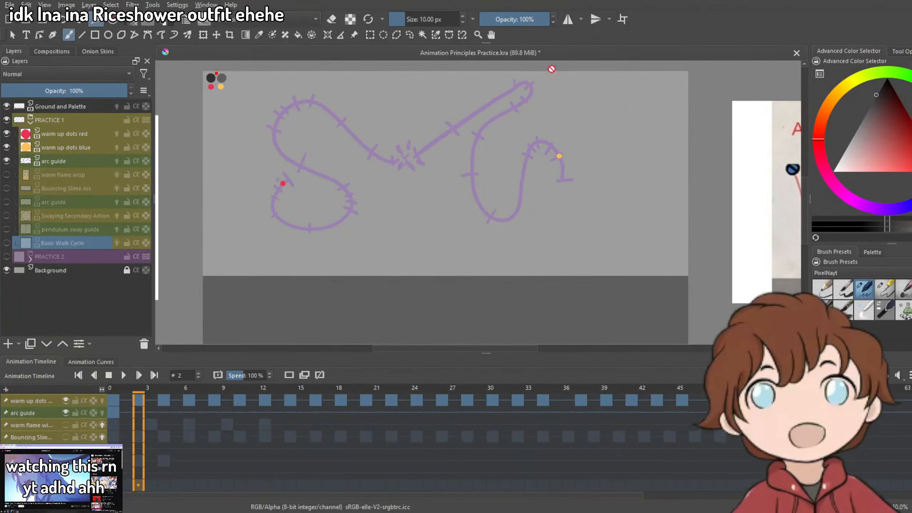
left_click(703, 401, "shift")
scroll(489, 249, "left", 3)
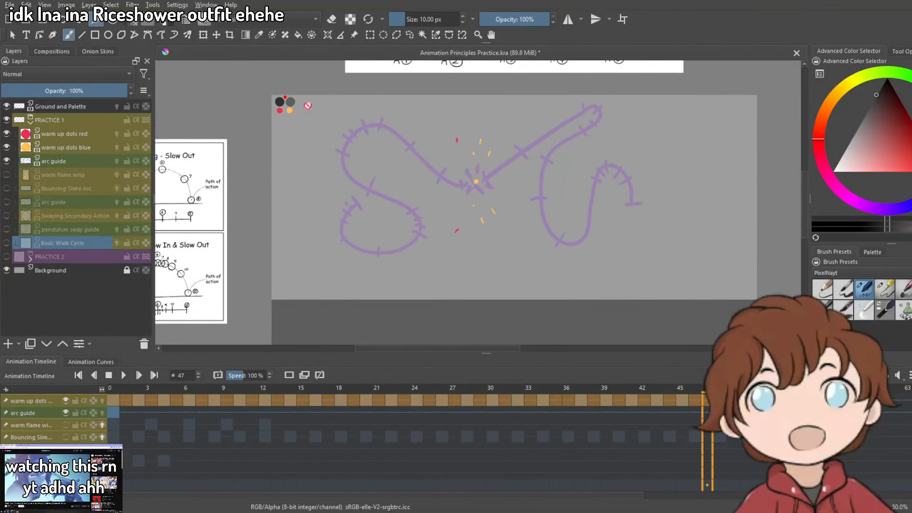
left_click(124, 375)
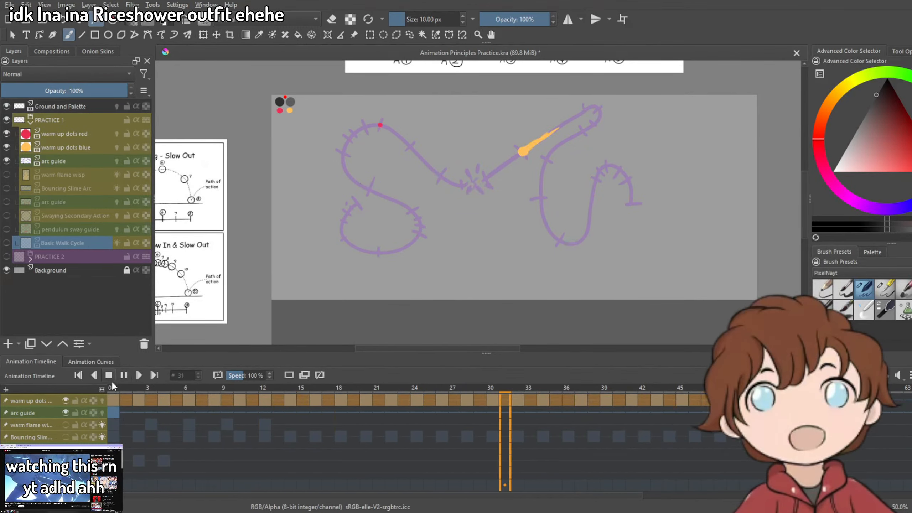
left_click(65, 413)
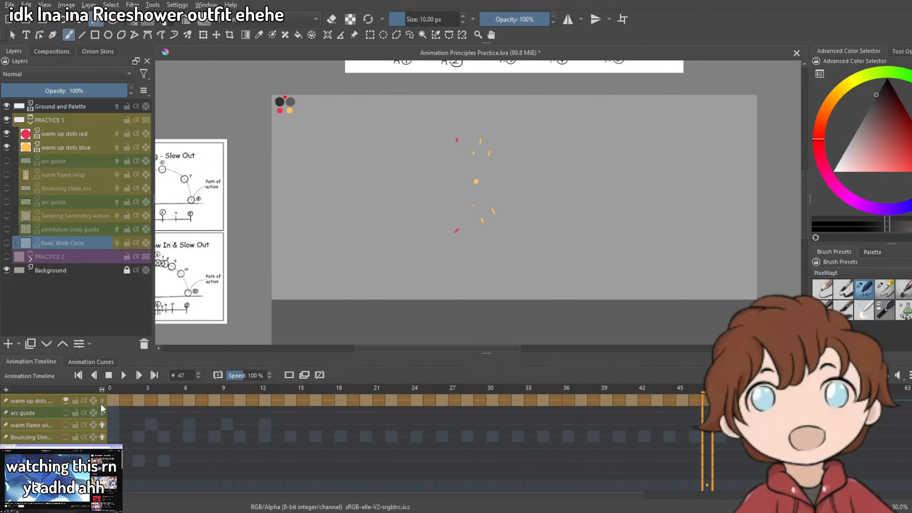
left_click(123, 375)
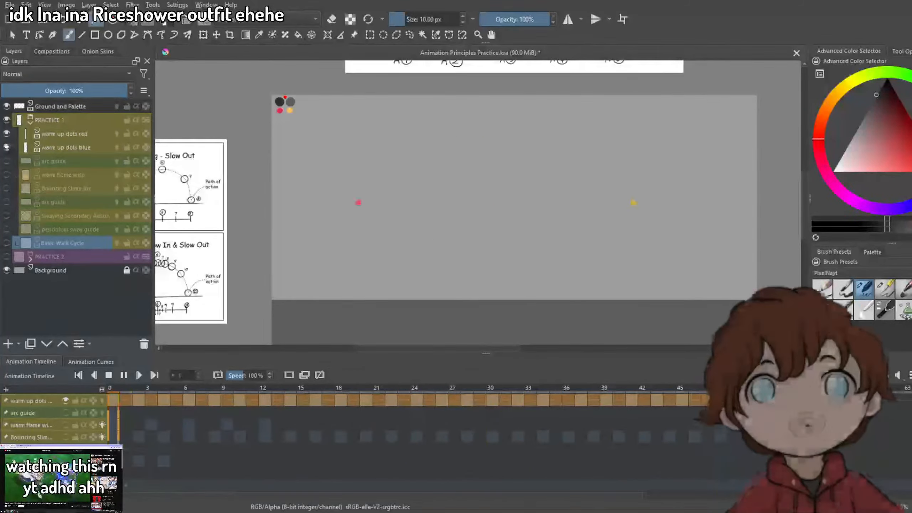
Show the warm flame wisp layer instead of the warm up dots and play its frames 0 to 14.
left_click(6, 134)
left_click(7, 147)
left_click(6, 175)
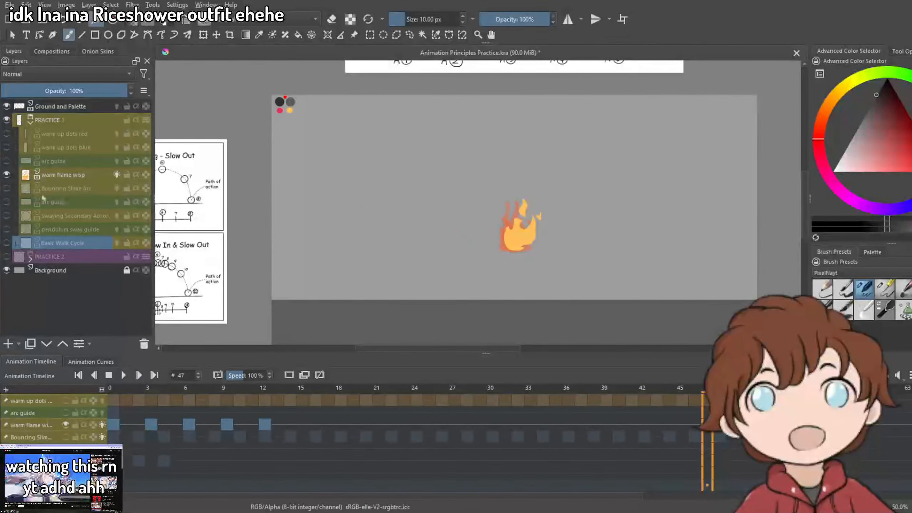
left_click_drag(115, 425, 290, 425)
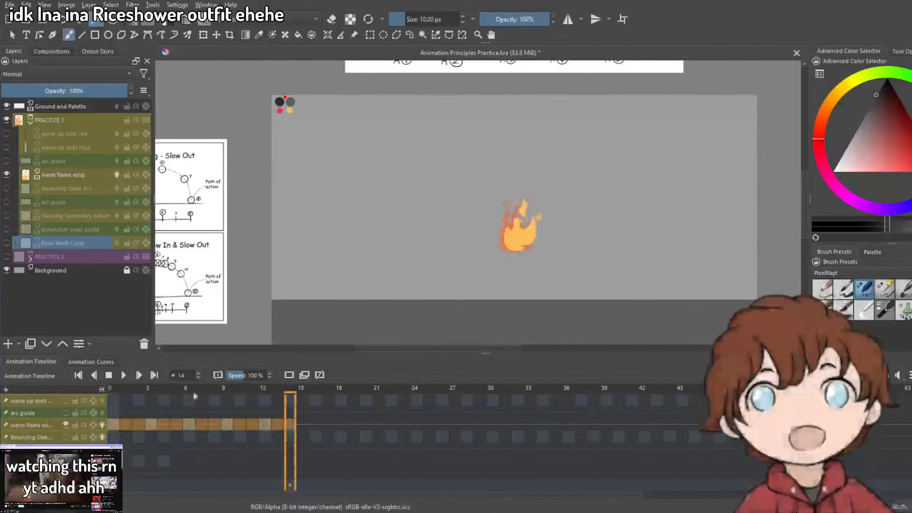
left_click(124, 375)
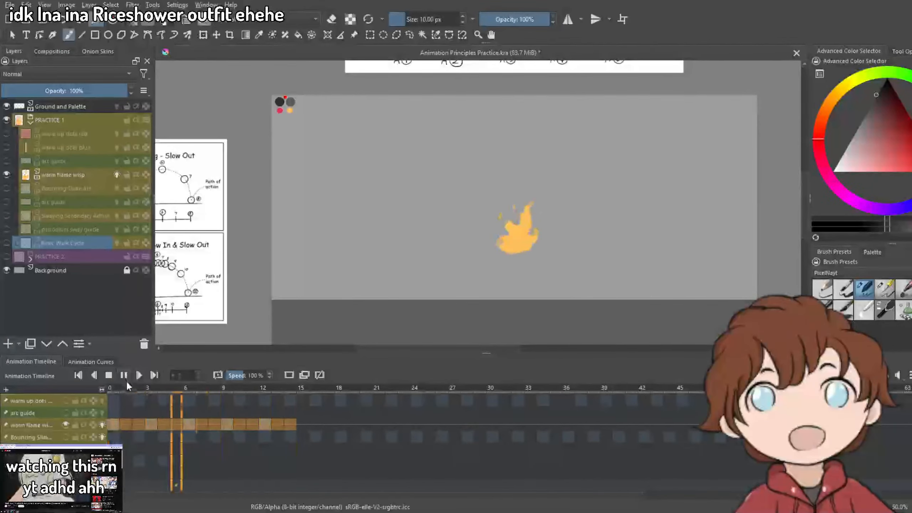
left_click(124, 376)
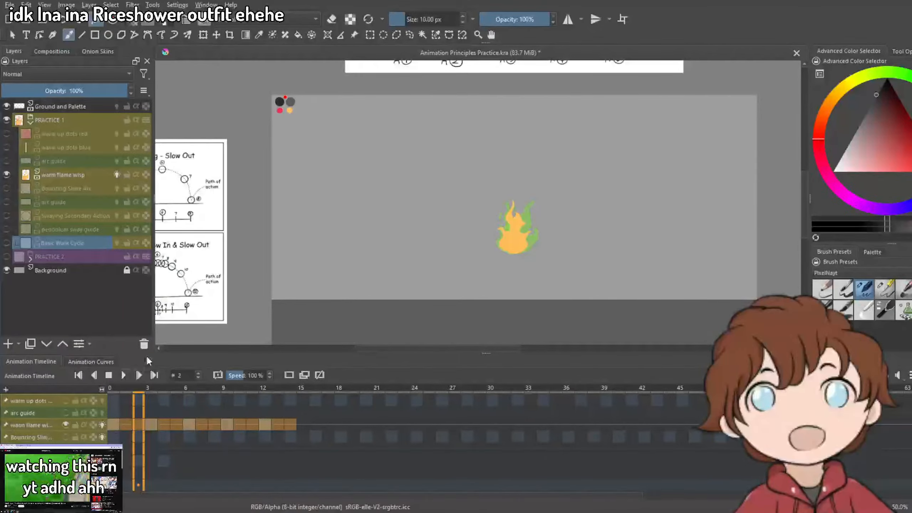
Show the Bouncing Slime Arc and its arc guide instead of the flame wisp, and play frames 0 to 58.
left_click(7, 175)
left_click(6, 188)
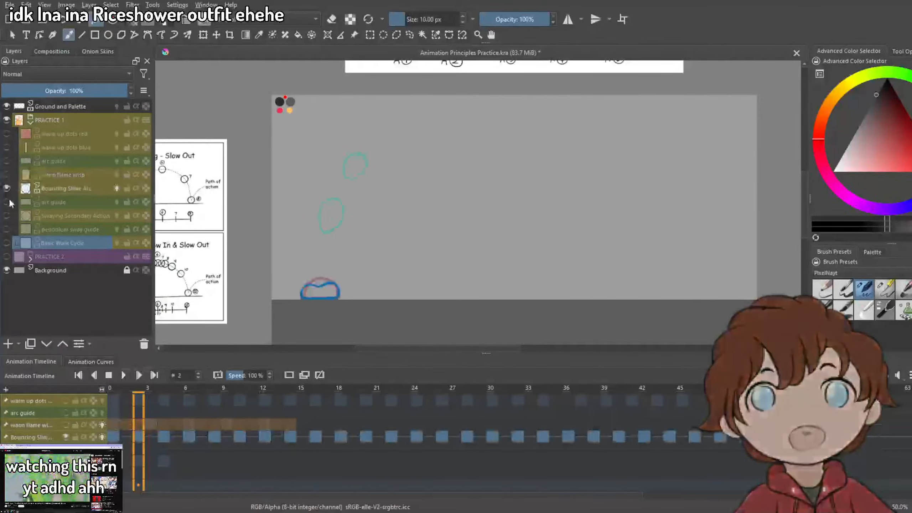
left_click(114, 437)
left_click(847, 437, "shift")
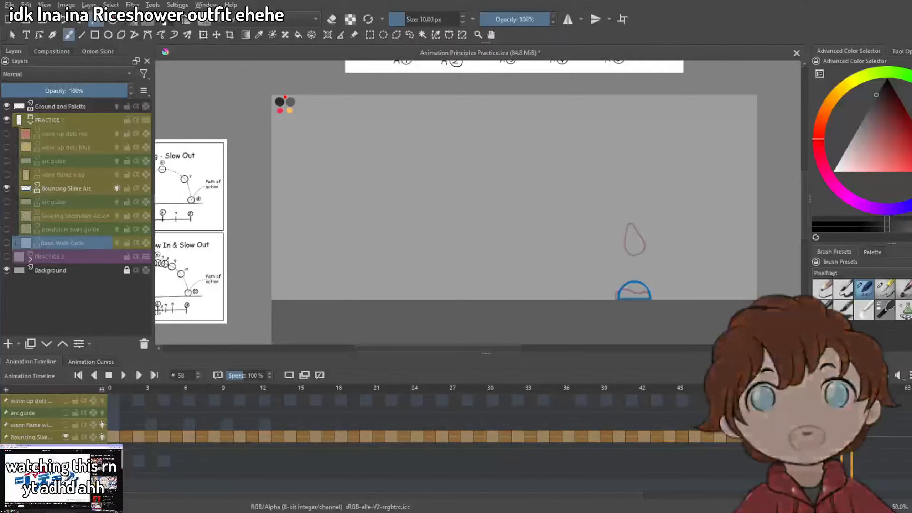
left_click(6, 202)
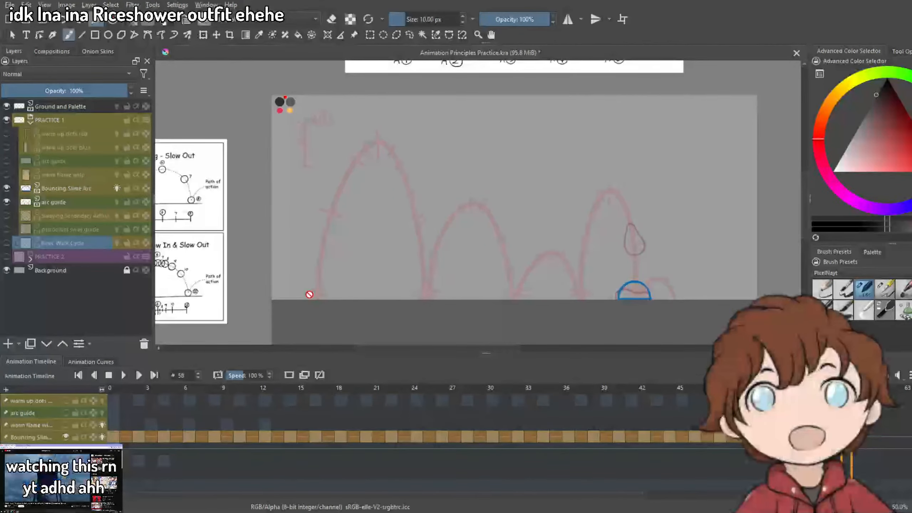
scroll(309, 295, "down", 2)
scroll(403, 291, "up", 1)
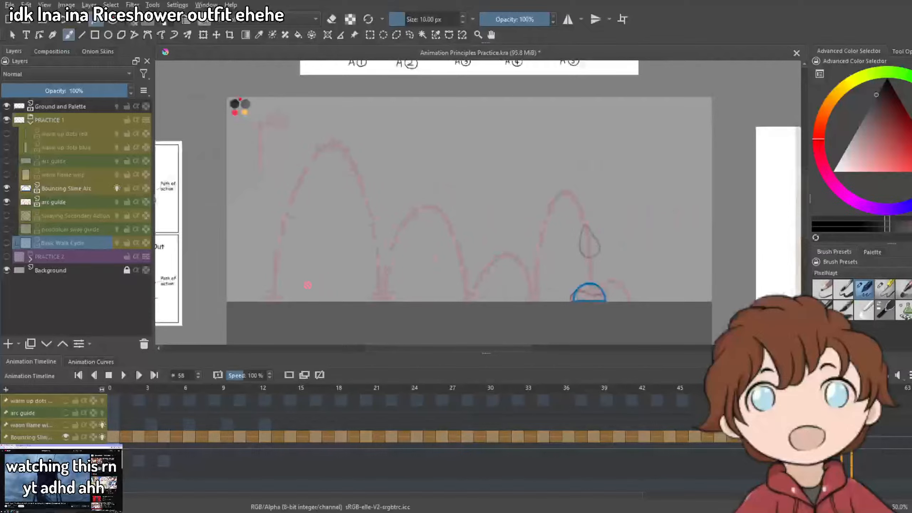
left_click(114, 377)
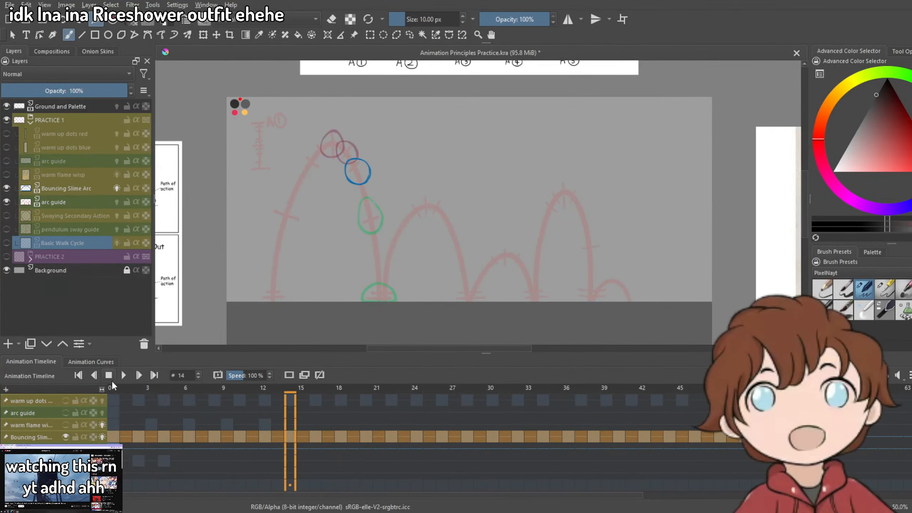
left_click(122, 376)
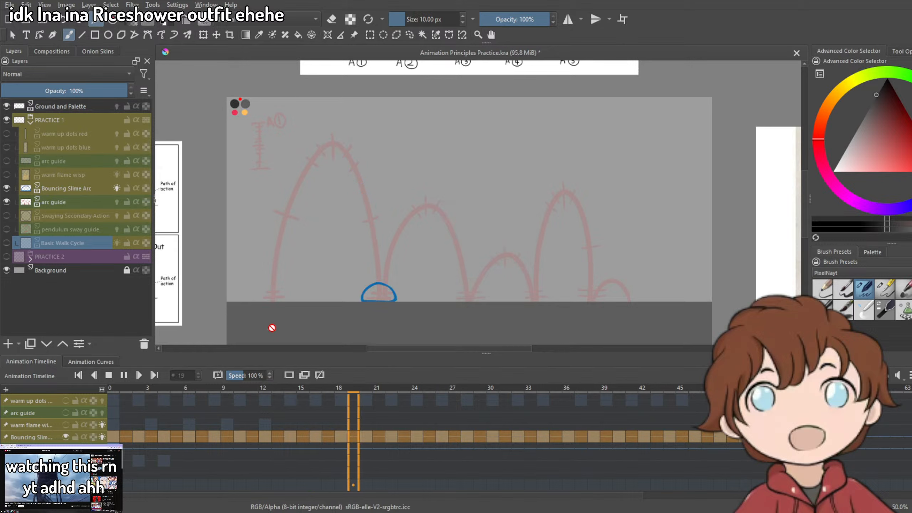
scroll(525, 257, "down", 1)
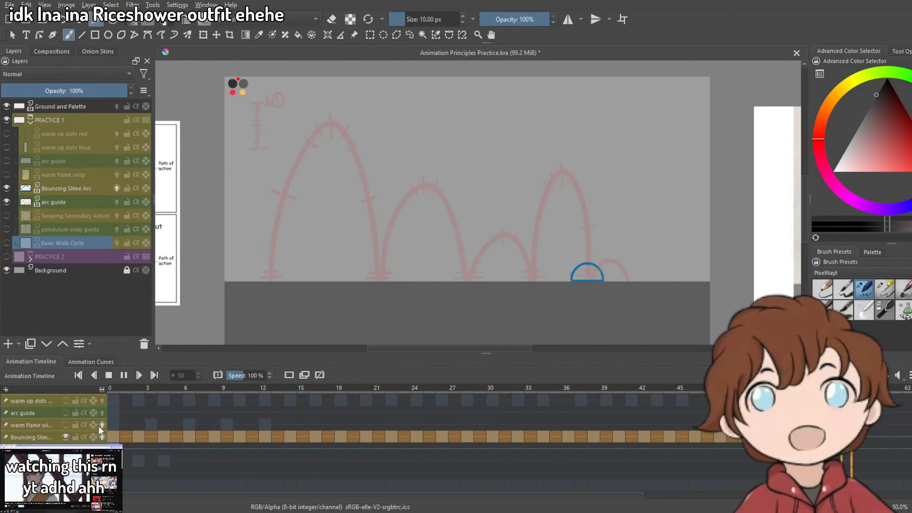
left_click_drag(393, 269, 415, 249)
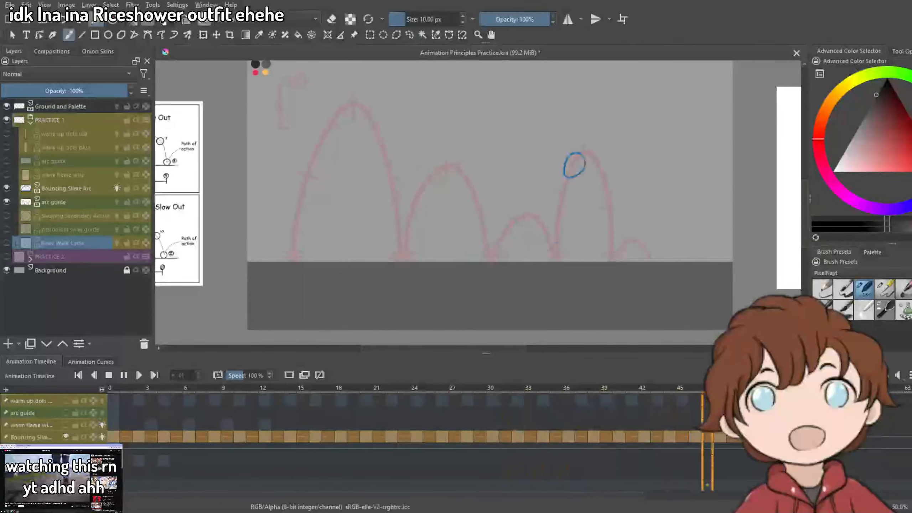
Hide the Bouncing Slime Arc and its arc guide, and select the Basic Walk Cycle layer.
left_click(65, 437)
left_click(7, 202)
left_click(6, 202)
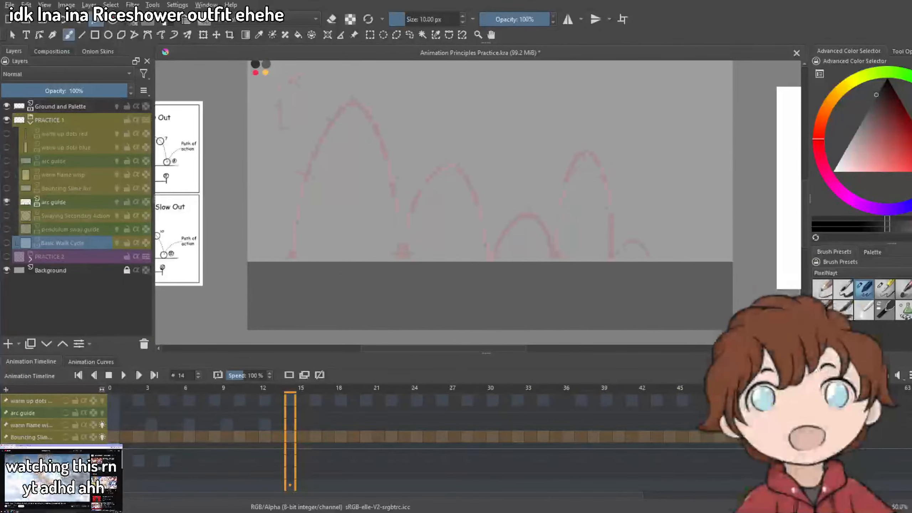
left_click(75, 216)
left_click(6, 202)
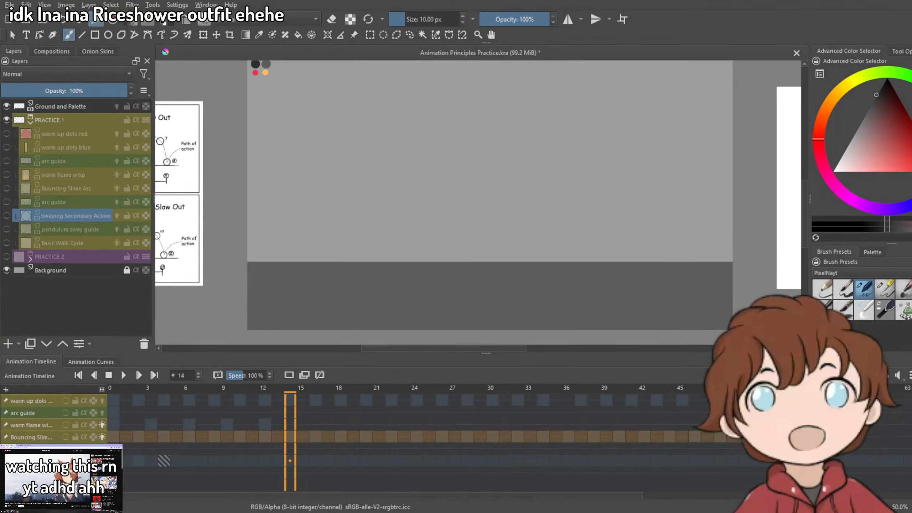
left_click(45, 473)
left_click(45, 461)
left_click(45, 485)
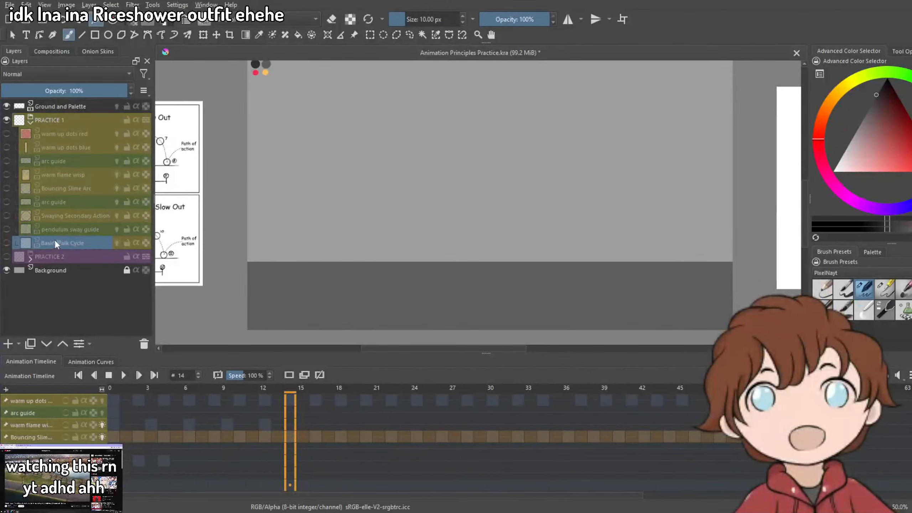
Select the pendulum sway guide layer and make it visible on the canvas.
scroll(427, 212, "down", 3)
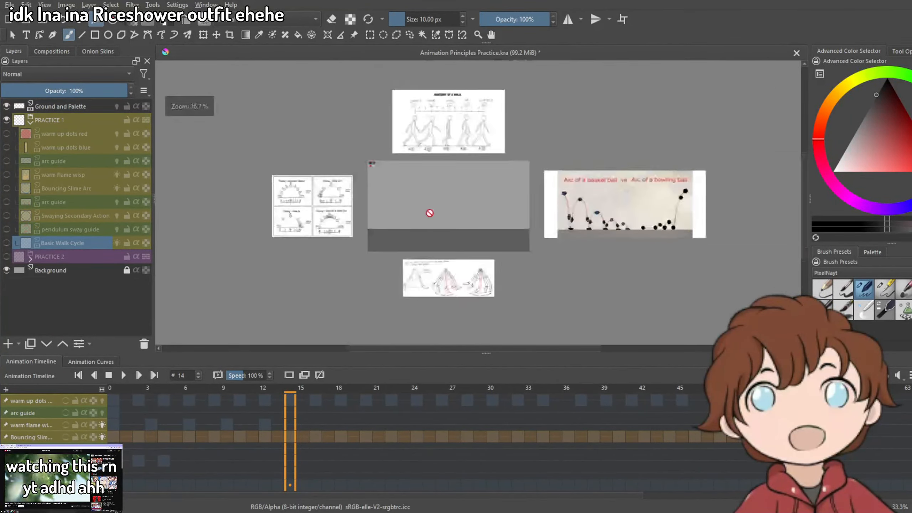
scroll(447, 221, "up", 3)
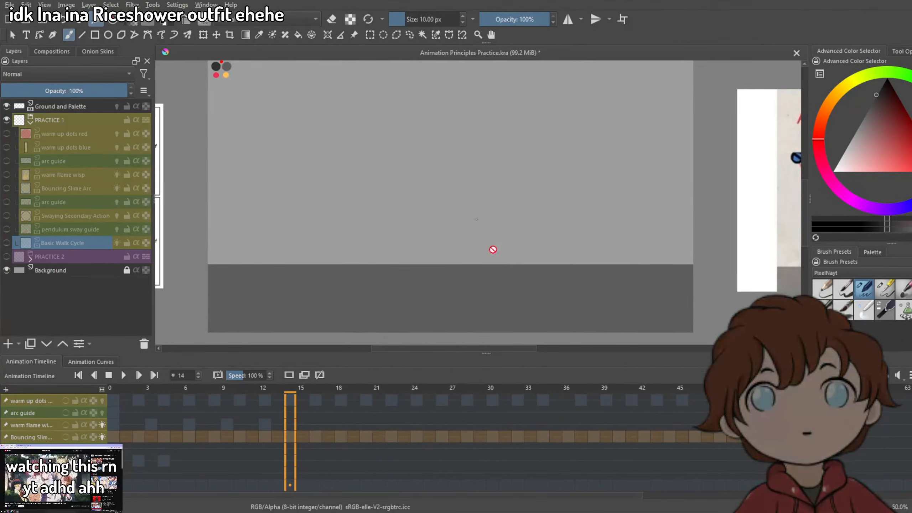
scroll(490, 230, "down", 1)
left_click(45, 473)
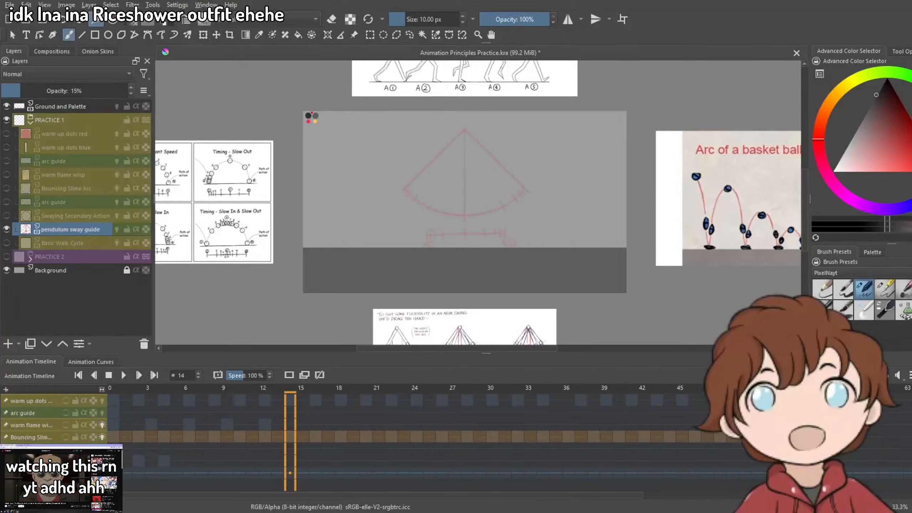
left_click(6, 229)
left_click(7, 229)
scroll(461, 167, "up", 1)
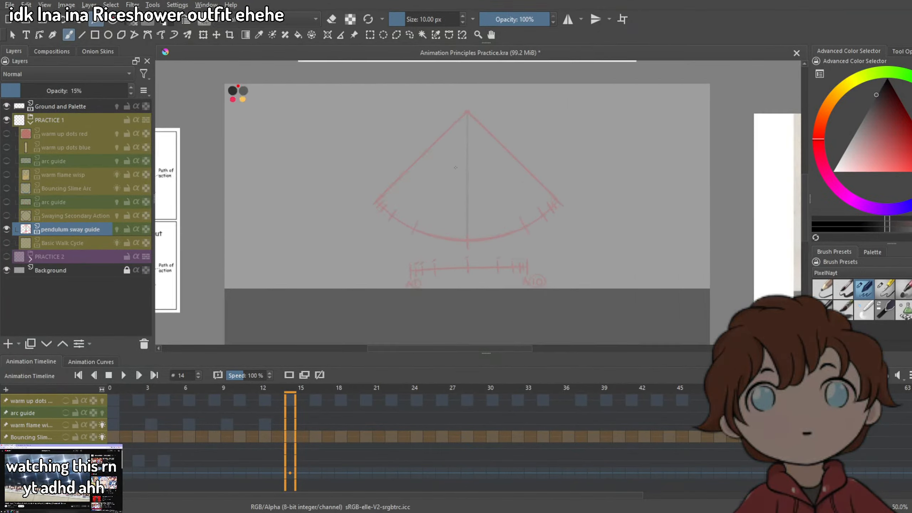
Compare the swaying circle's positions at frames 2 and 4 with the first ticks on the pendulum arc guide.
scroll(517, 240, "down", 1)
scroll(459, 168, "up", 1)
scroll(517, 241, "down", 1)
scroll(458, 251, "up", 3)
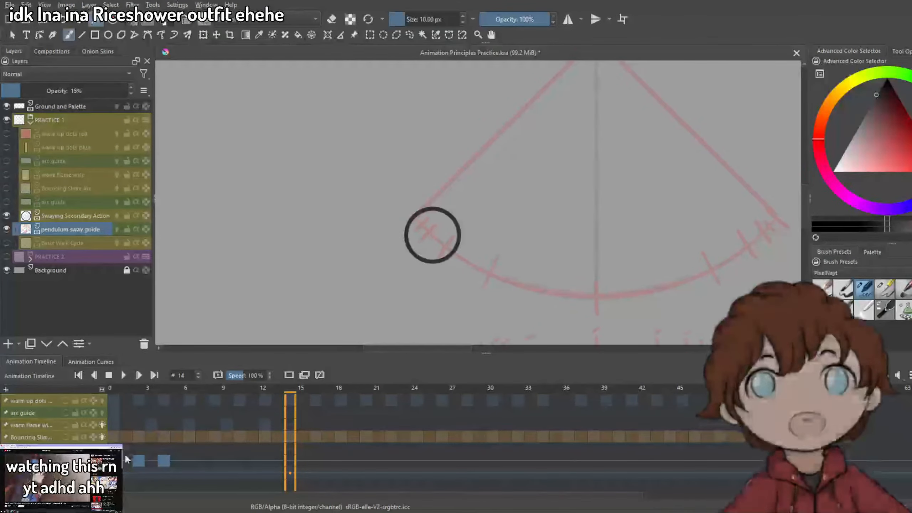
left_click(162, 463)
left_click(164, 467)
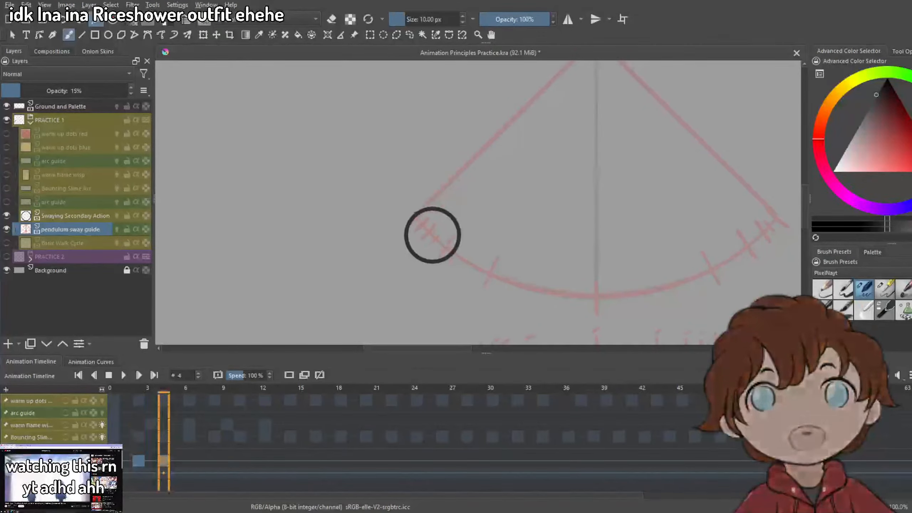
left_click(139, 462)
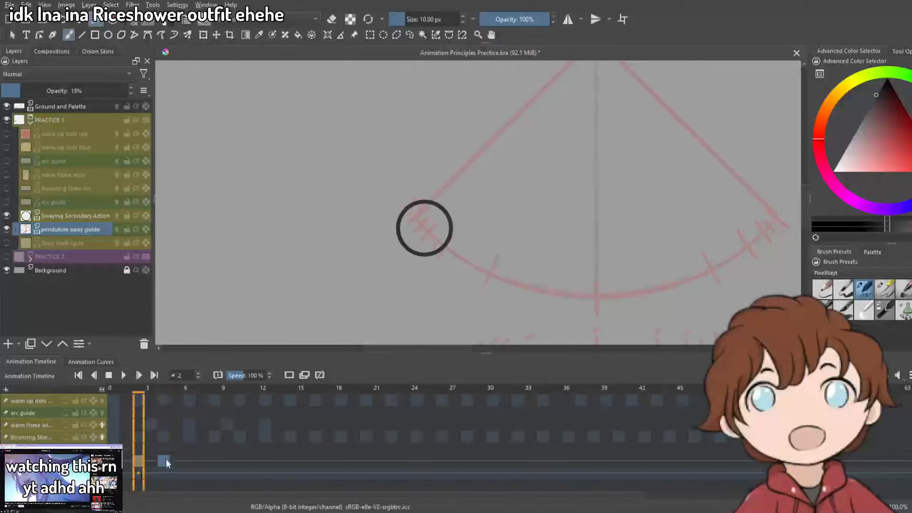
left_click(166, 460)
left_click(115, 462)
left_click(134, 458)
left_click(166, 458)
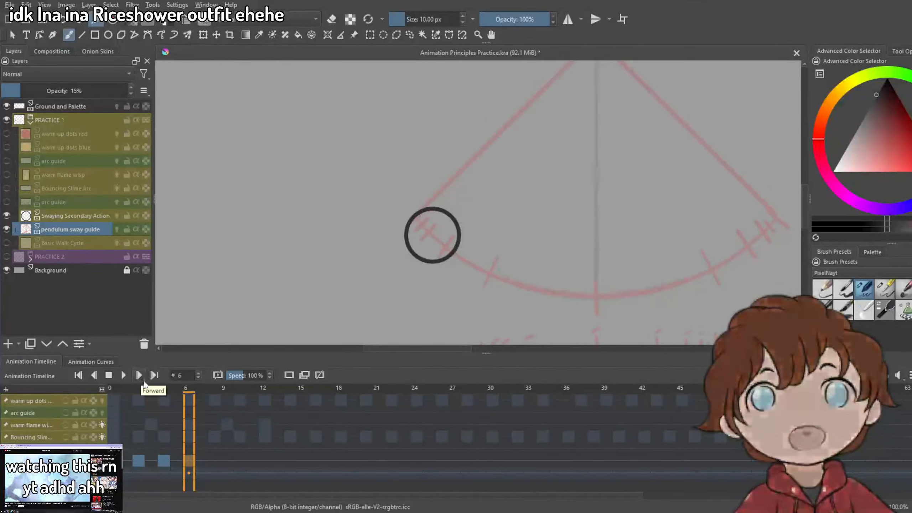
Activate the Transform tool and switch from the pendulum sway guide to the Swaying Secondary Action layer.
left_click(203, 35)
scroll(491, 263, "up", 5)
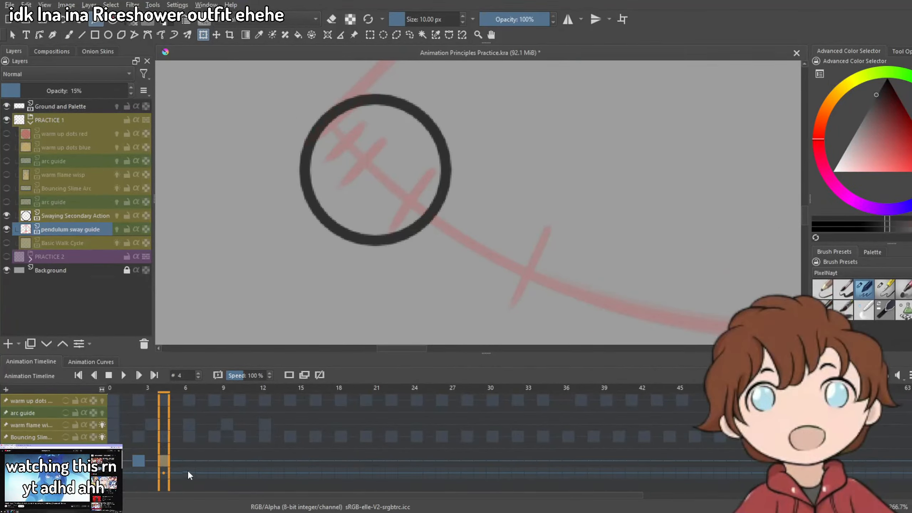
scroll(212, 447, "down", 1)
scroll(257, 375, "down", 1)
scroll(399, 213, "down", 4)
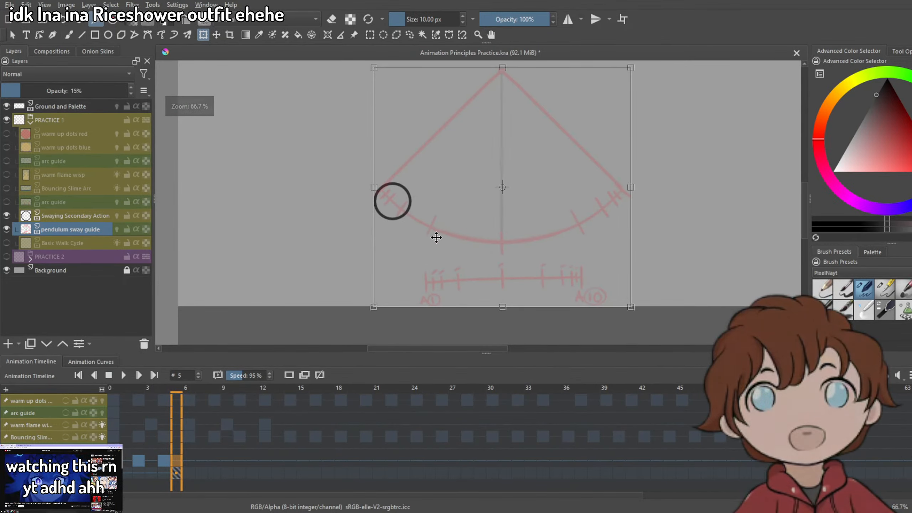
scroll(445, 234, "down", 1)
scroll(504, 227, "up", 1)
key("Page_Up")
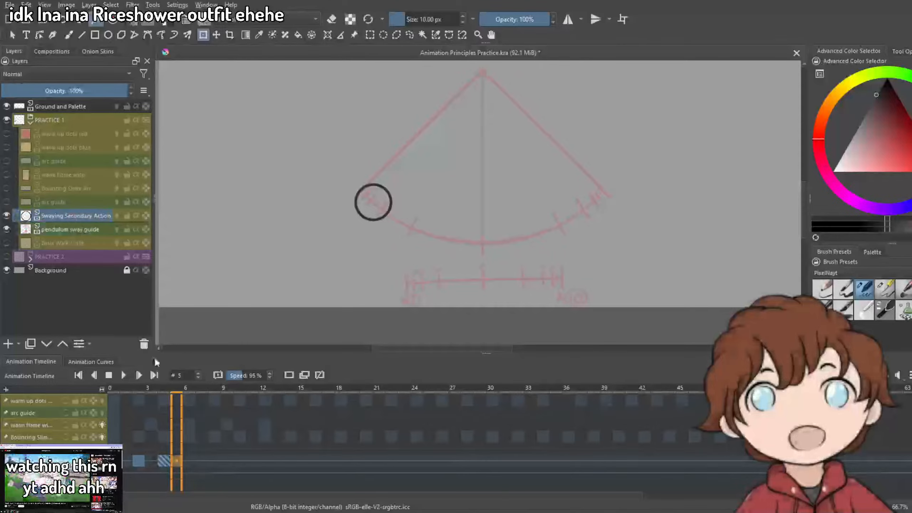
Copy the frame 4 keyframe to frame 6 and move its circle onto the next tick of the arc.
left_click_drag(163, 463, 188, 461)
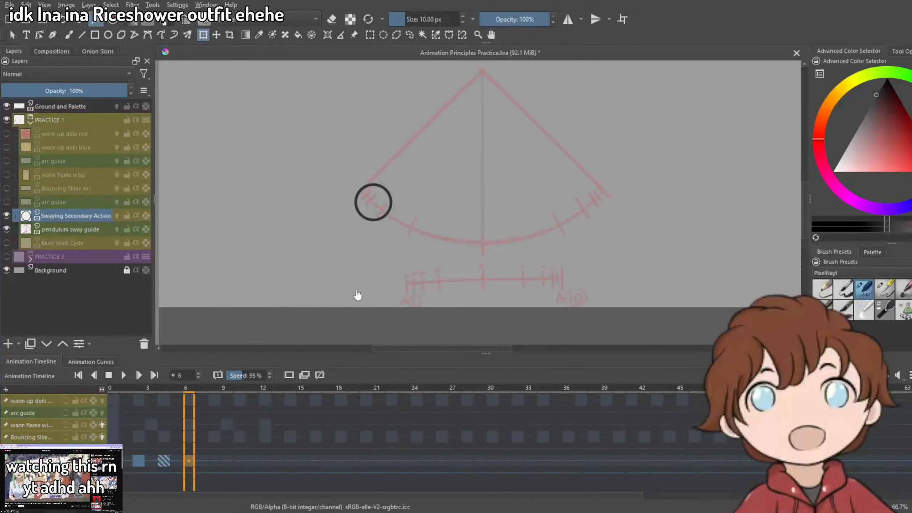
scroll(388, 207, "up", 2)
scroll(373, 212, "up", 2)
left_click_drag(383, 218, 417, 249)
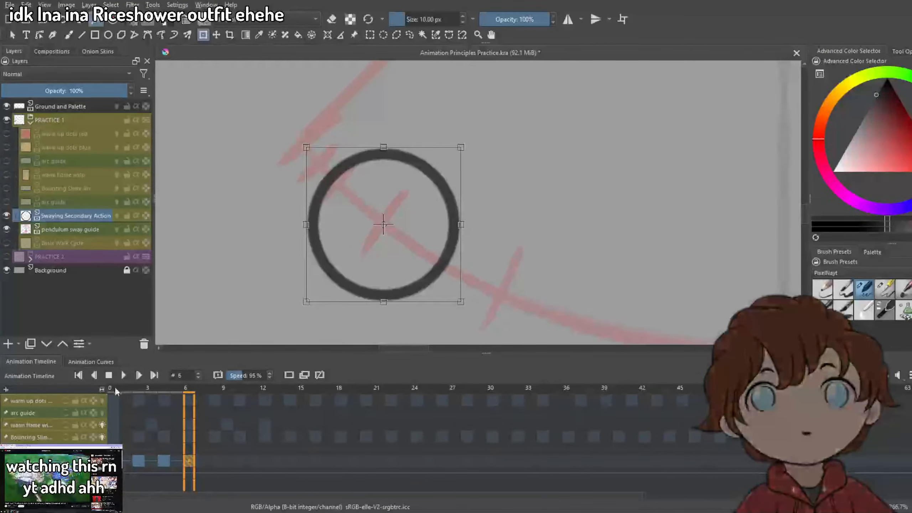
Duplicate the circle to frame 8 and move it onto the last tick before the arc's centre line.
left_click(209, 401)
left_click(120, 394)
left_click_drag(120, 393, 215, 393)
left_click_drag(422, 253, 518, 324)
left_click_drag(629, 258, 493, 191)
scroll(493, 191, "down", 1)
left_click_drag(567, 261, 471, 252)
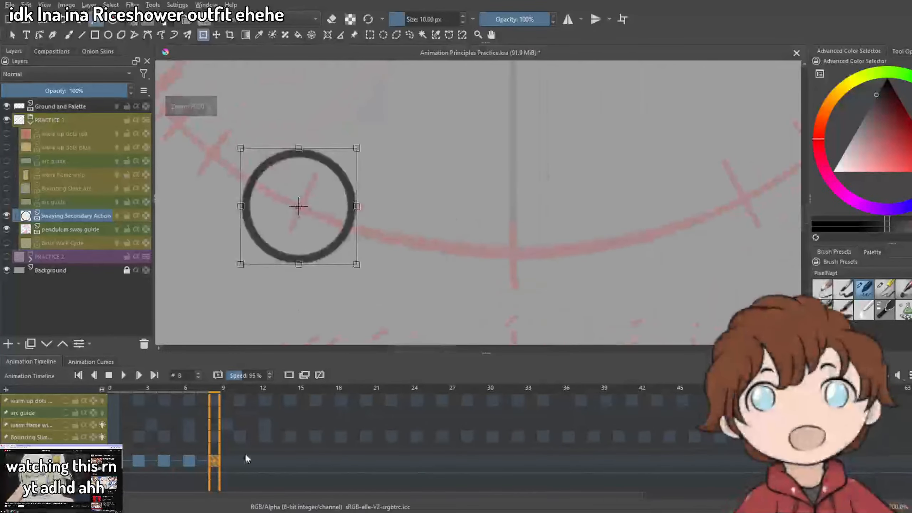
Duplicate the circle to frame 10 and centre it on the lowest point of the pendulum arc.
left_click(240, 462)
left_click_drag(313, 243, 525, 284)
left_click_drag(592, 273, 488, 307)
Duplicate the circle to frame 12 and place it on the first tick past the arc's centre line.
left_click(266, 464)
left_click(424, 281)
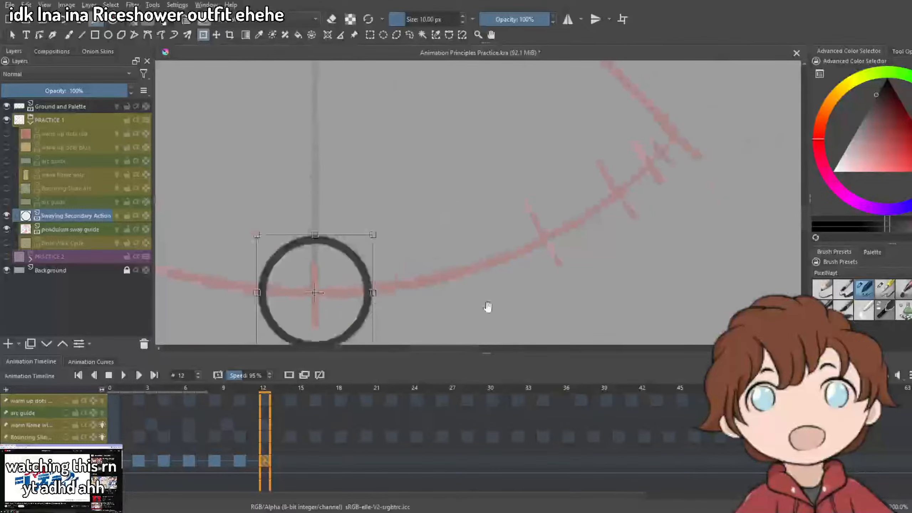
left_click_drag(320, 317, 550, 267)
key("ctrl+z")
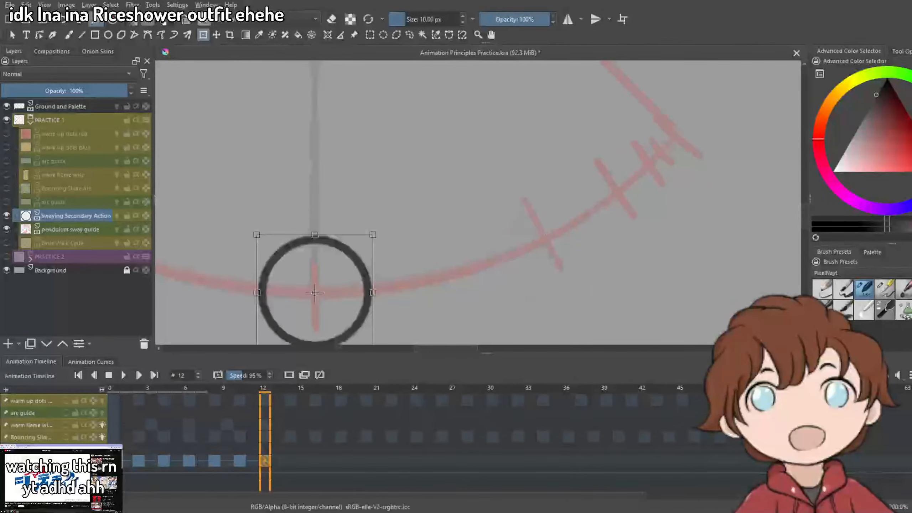
left_click_drag(325, 319, 554, 276)
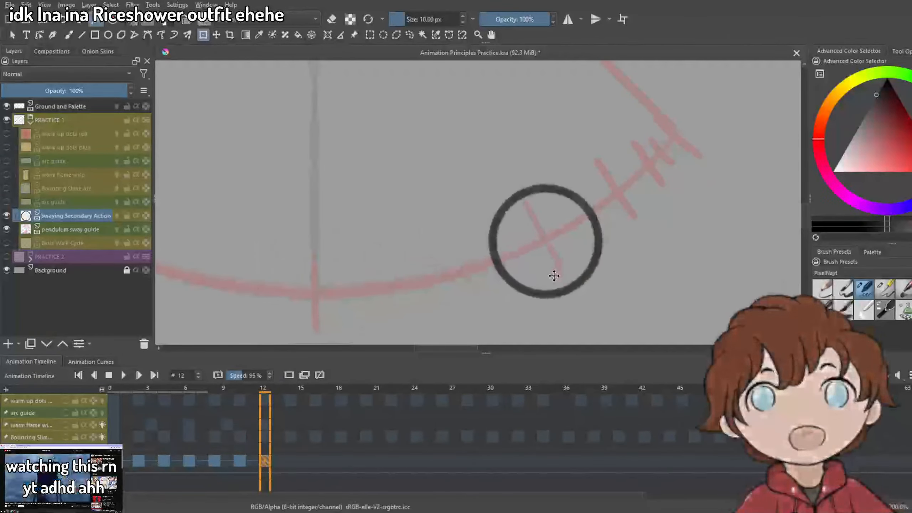
left_click_drag(593, 253, 560, 262)
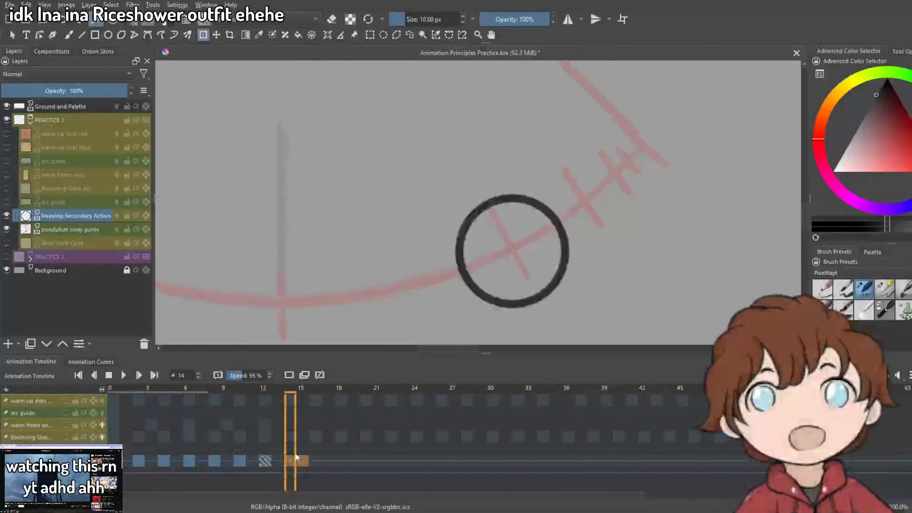
Add duplicated keyframes at frames 14, 16, 18 and 20, moving the circle along the remaining ticks to the arc's far end.
left_click(265, 461)
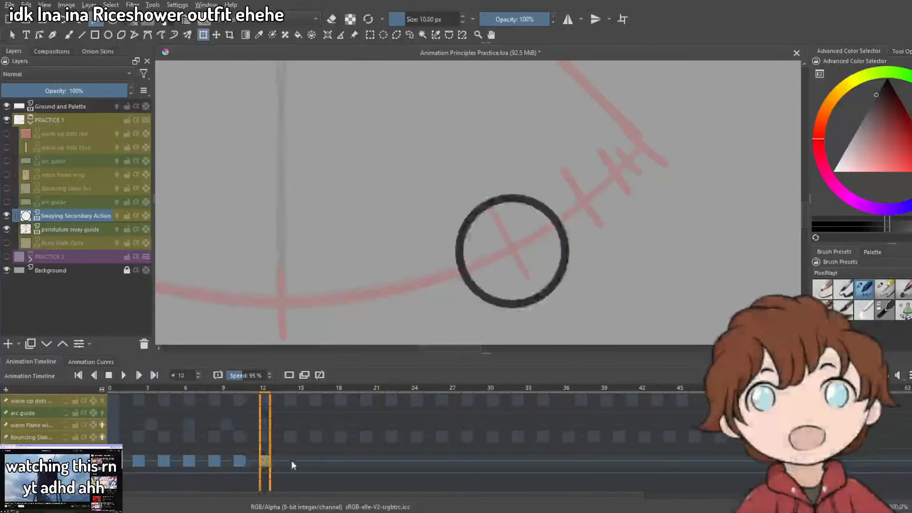
left_click_drag(526, 284, 660, 158)
left_click(315, 459)
left_click(341, 460)
left_click(367, 464)
left_click(649, 171)
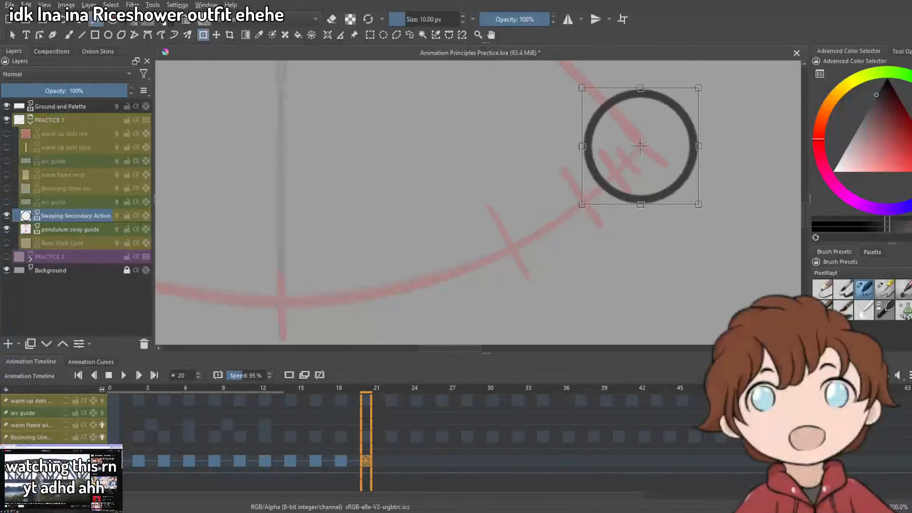
Step through the circle keyframes from frame 4 to frame 18 to check their spacing along the pendulum arc.
key("b")
scroll(555, 233, "down", 3)
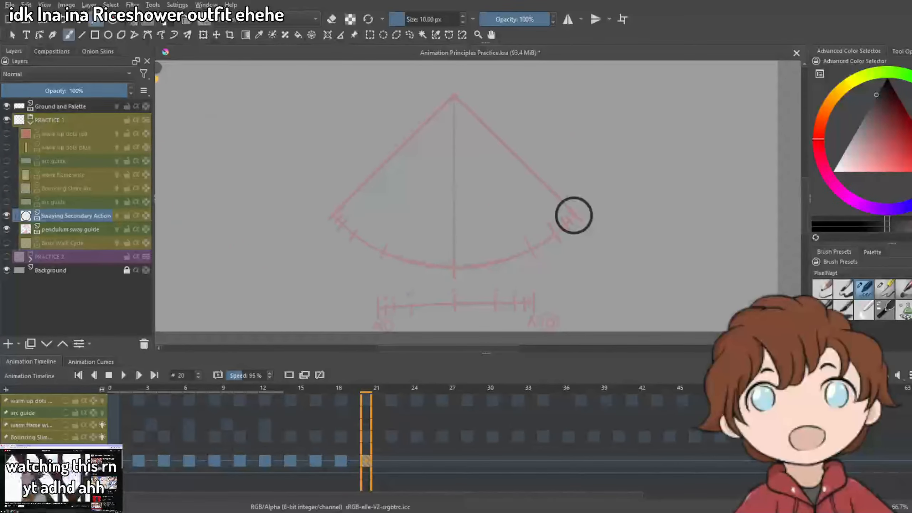
left_click(164, 462)
left_click(190, 463)
left_click(242, 461)
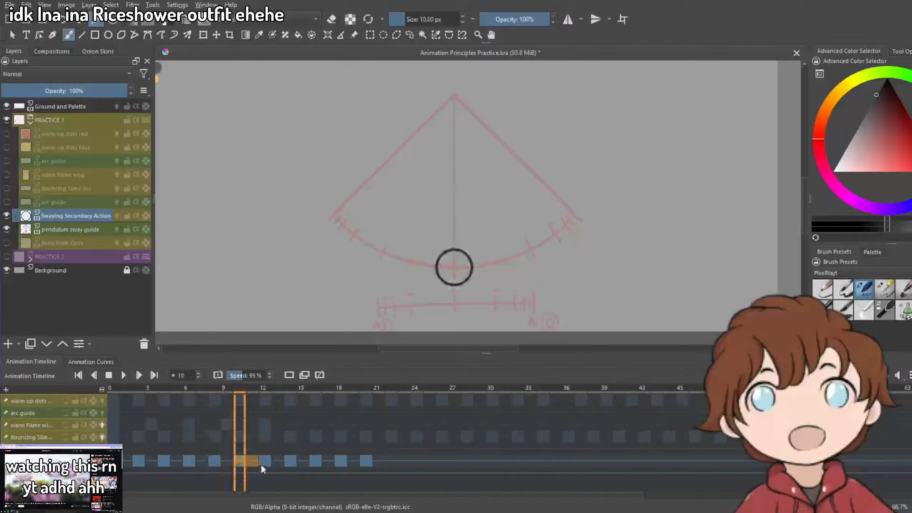
left_click(291, 461)
left_click(316, 463)
left_click(340, 461)
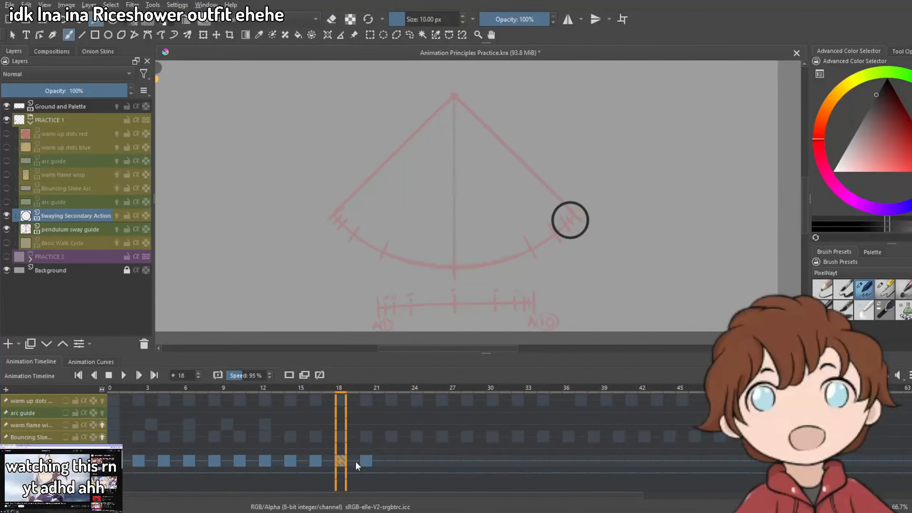
Examine the circle's end position at frame 20 against the pendulum arc and the spacing chart below it.
left_click_drag(521, 255, 518, 250)
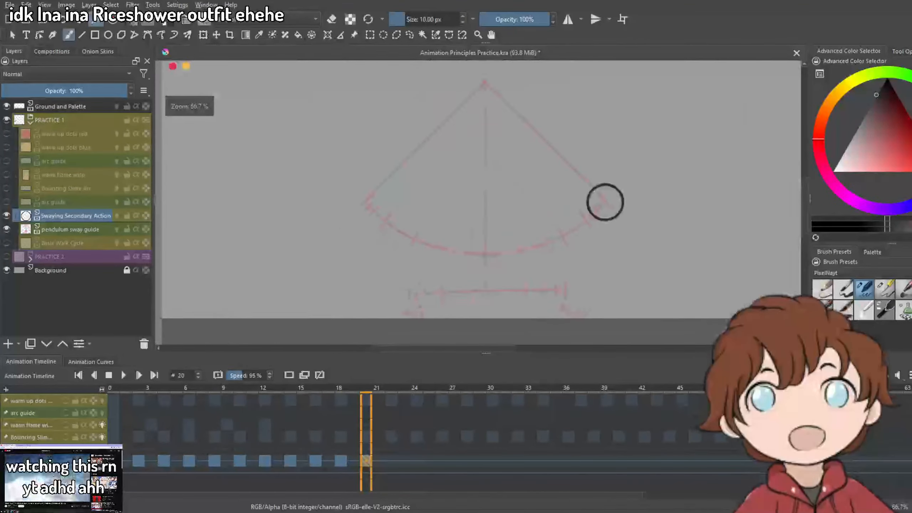
scroll(604, 202, "up", 1)
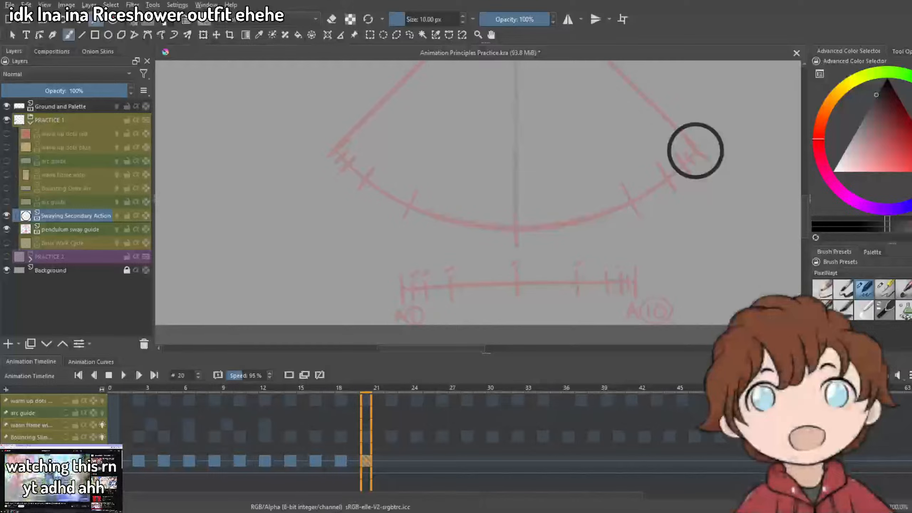
scroll(695, 151, "down", 3)
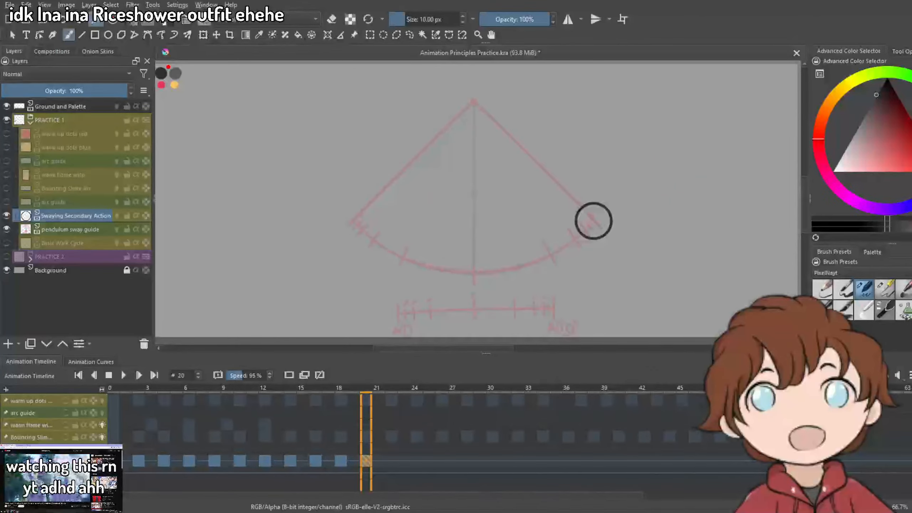
left_click_drag(500, 275, 469, 268)
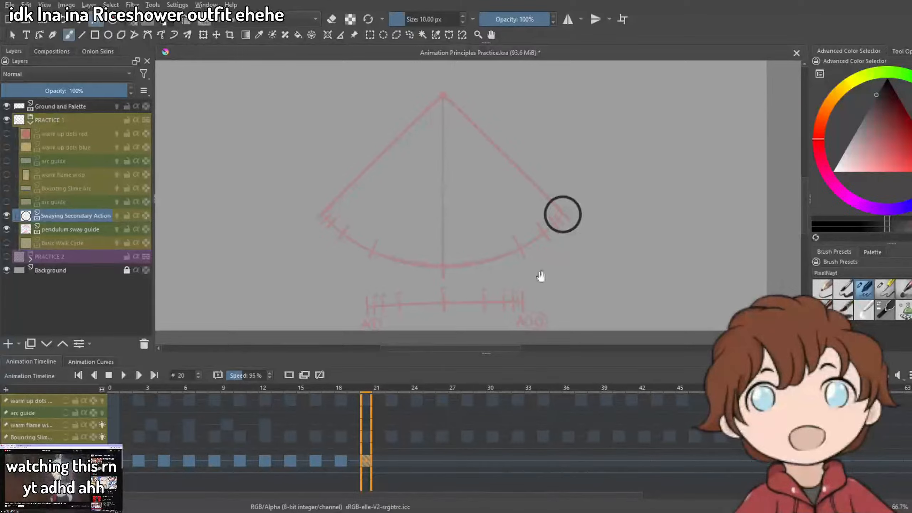
left_click_drag(562, 214, 563, 200)
scroll(449, 300, "up", 2)
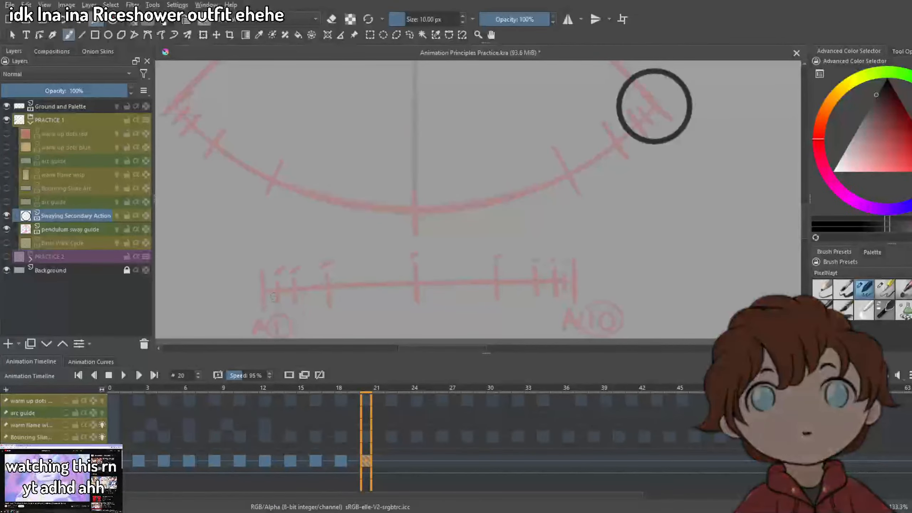
scroll(557, 148, "down", 1)
scroll(456, 219, "down", 2)
left_click_drag(456, 219, 561, 206)
scroll(566, 205, "up", 2)
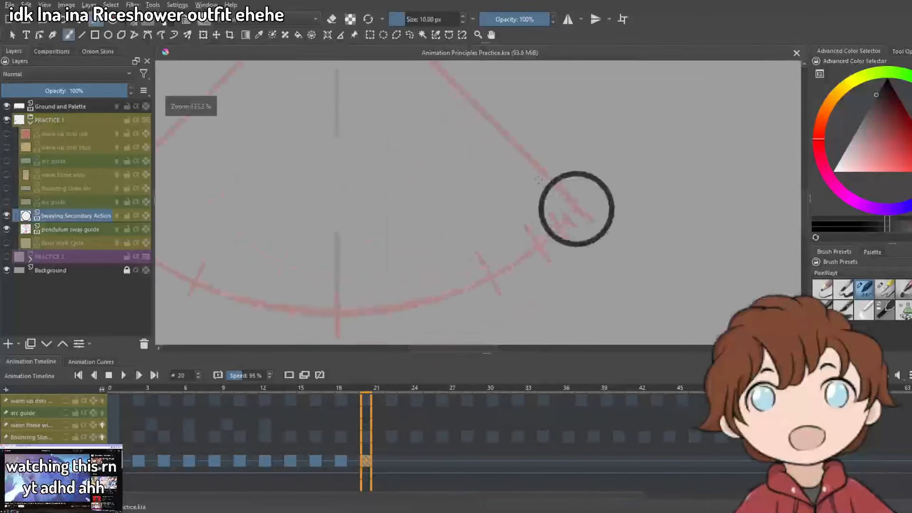
scroll(556, 194, "down", 2)
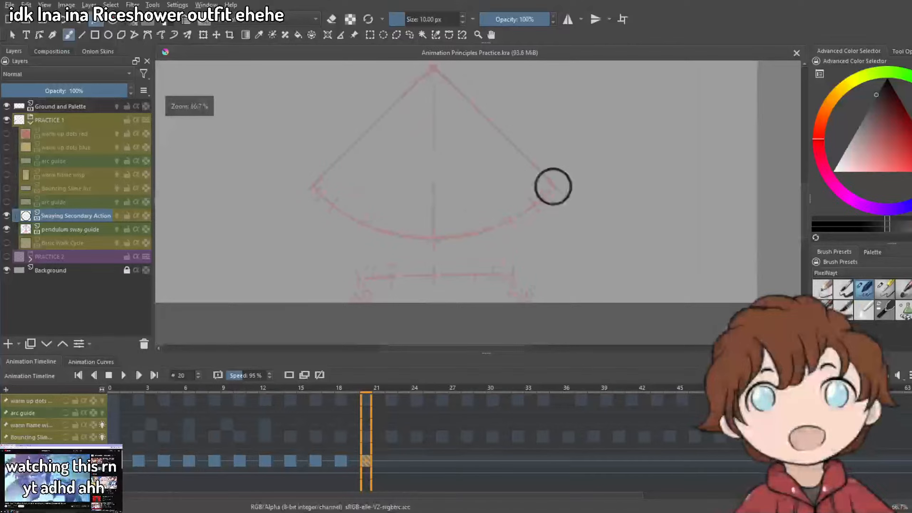
scroll(549, 188, "up", 1)
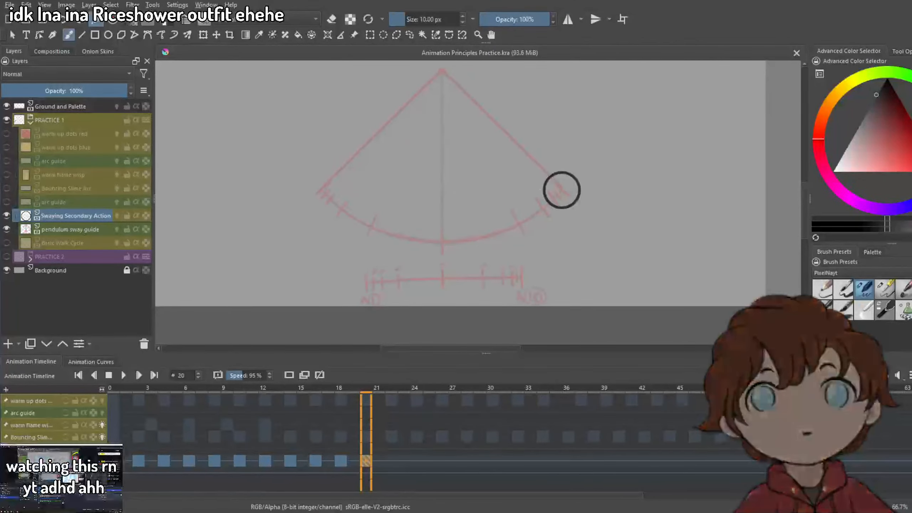
scroll(562, 190, "down", 1)
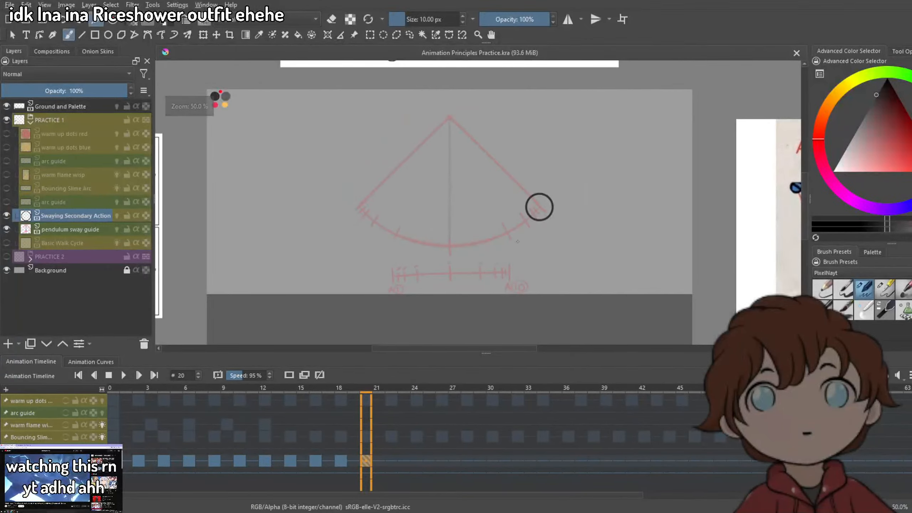
Hide the pendulum sway guide and play the circle's sway from frame 0.
left_click(7, 229)
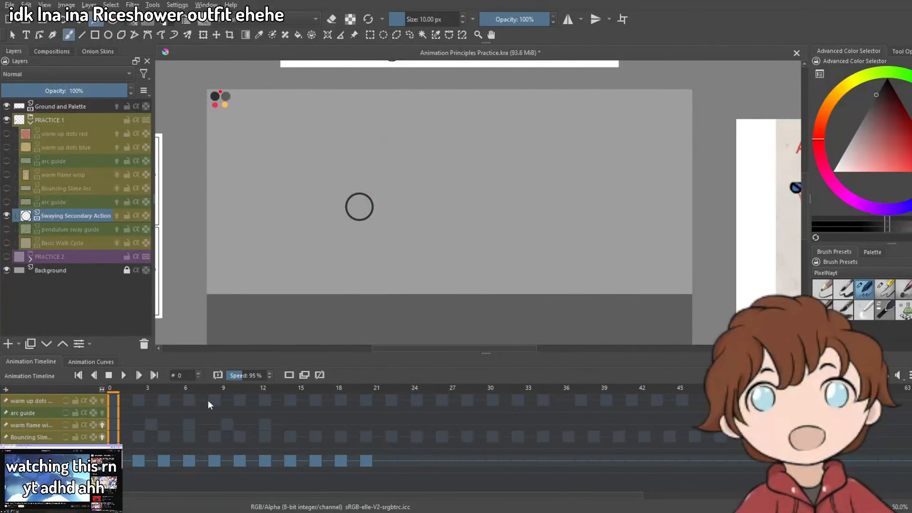
left_click(123, 375)
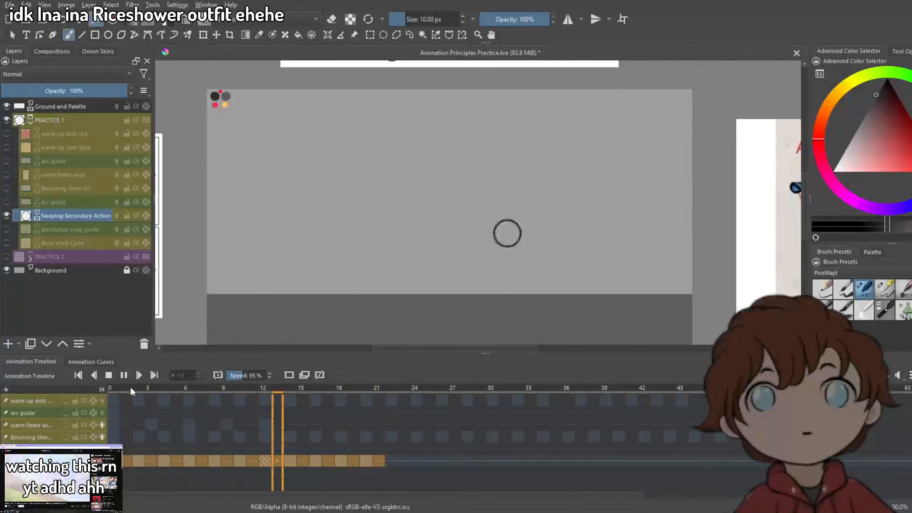
key("ctrl+z")
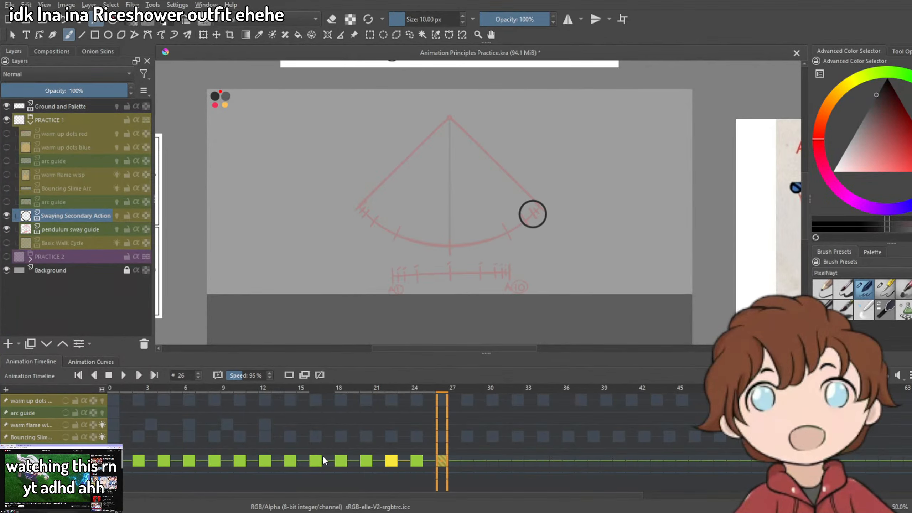
Try to copy the frame 16 keyframe of the swaying circle to frame 28.
right_click(316, 468)
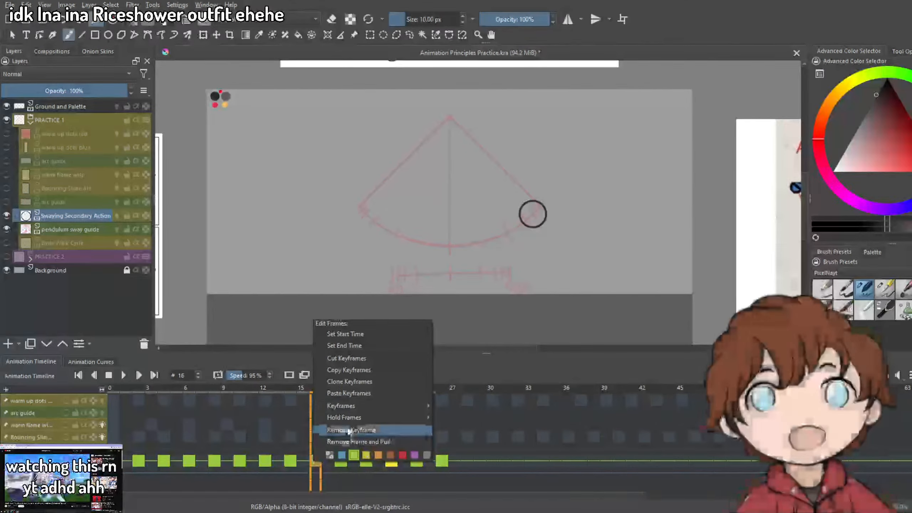
left_click(371, 392)
left_click(468, 461)
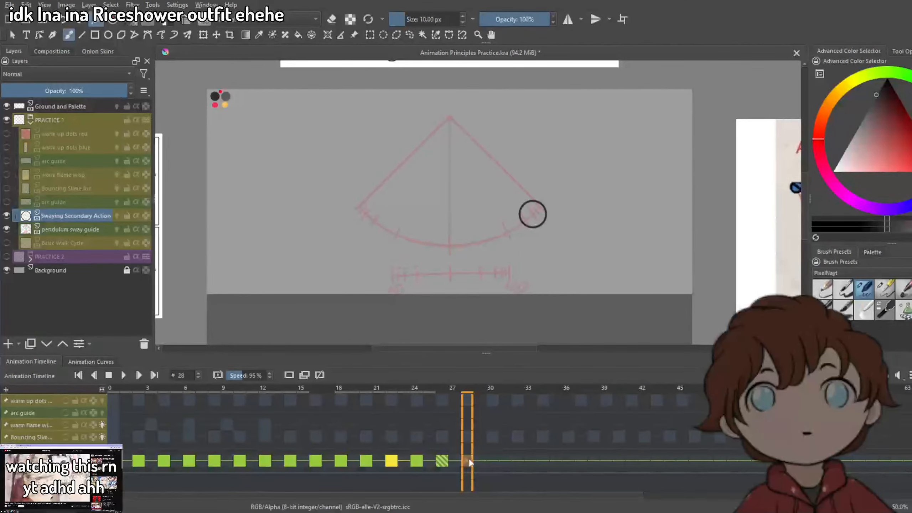
right_click(474, 461)
left_click(611, 461)
Copy the swaying circle's frame 16 keyframe and paste it at frame 28.
left_click(314, 461)
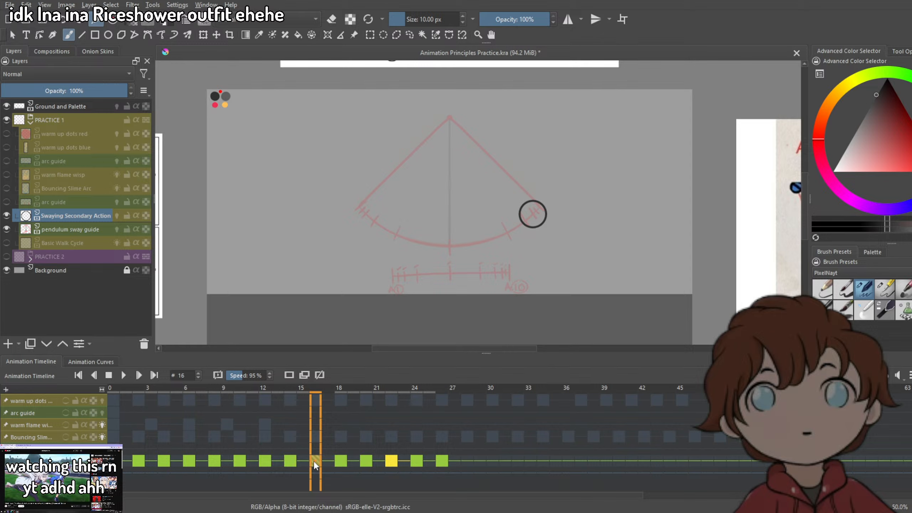
right_click(313, 460)
left_click(352, 370)
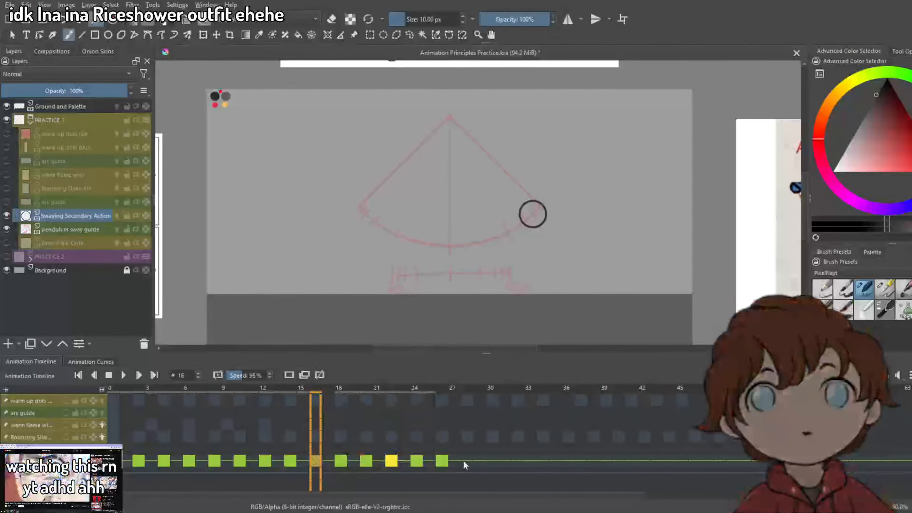
left_click(466, 461)
right_click(472, 458)
left_click(503, 455)
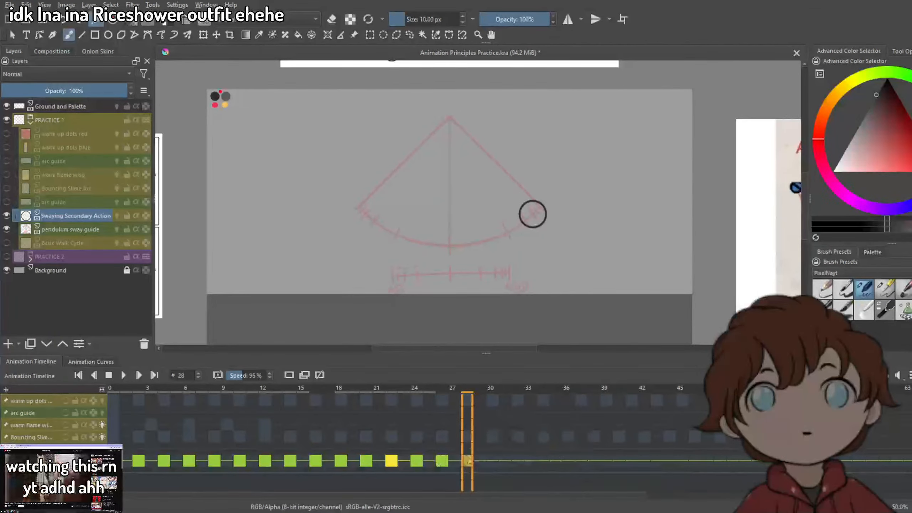
Copy the circle's frame 14 keyframe to frame 30 to continue the return swing.
left_click(287, 462)
right_click(287, 464)
left_click(345, 381)
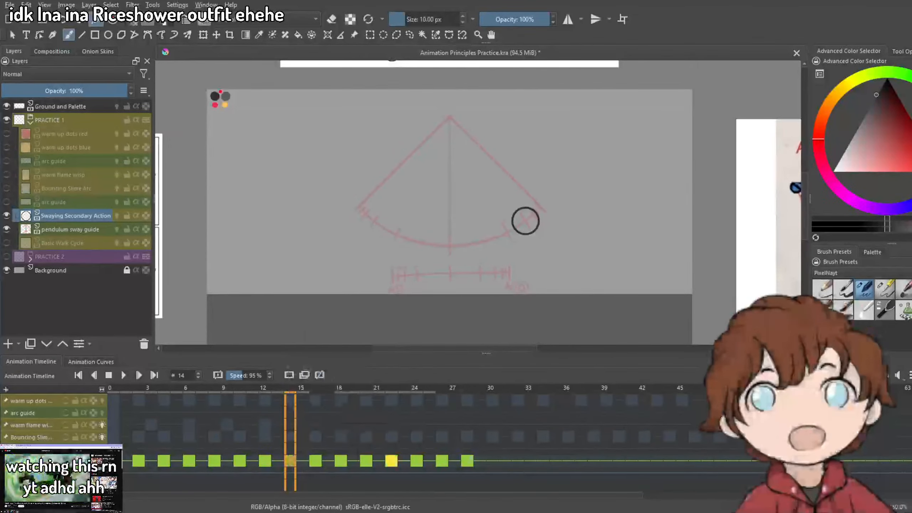
left_click(491, 462)
right_click(493, 461)
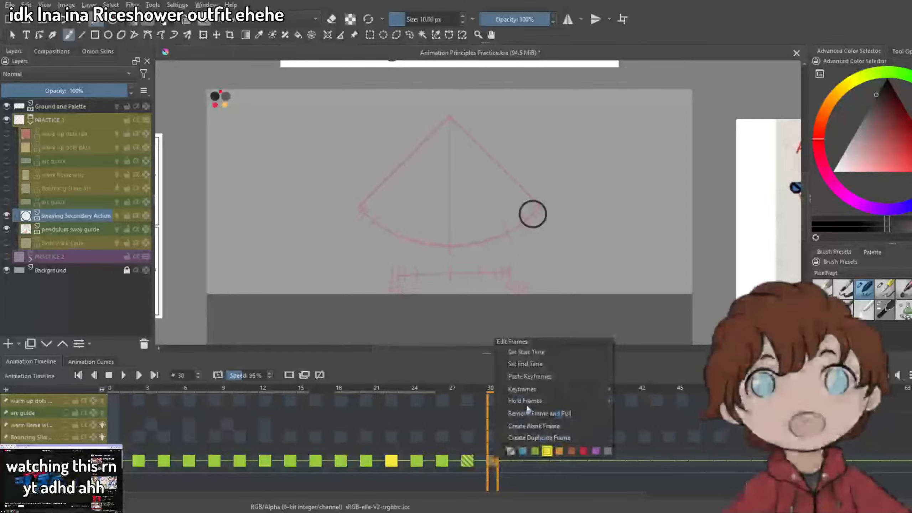
left_click(530, 378)
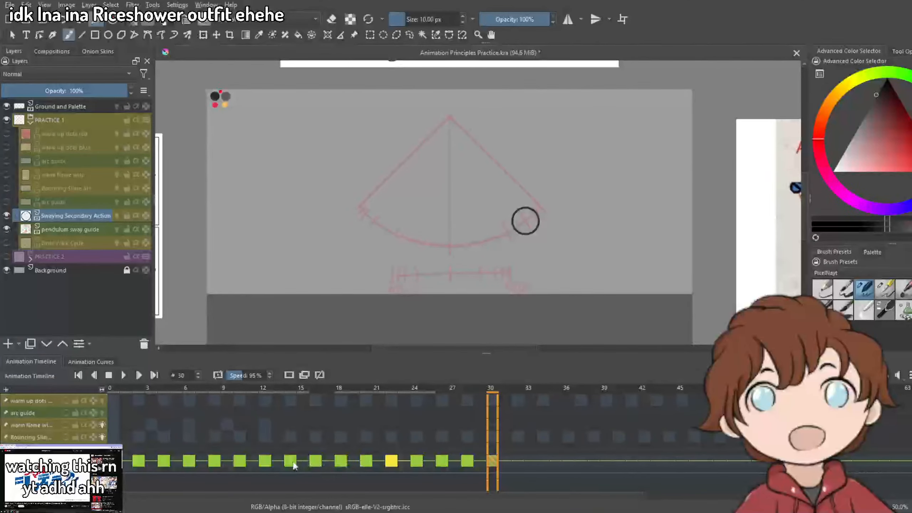
Duplicate the circle's frame 12 keyframe at frame 32 of the return swing.
left_click(263, 462)
right_click(264, 462)
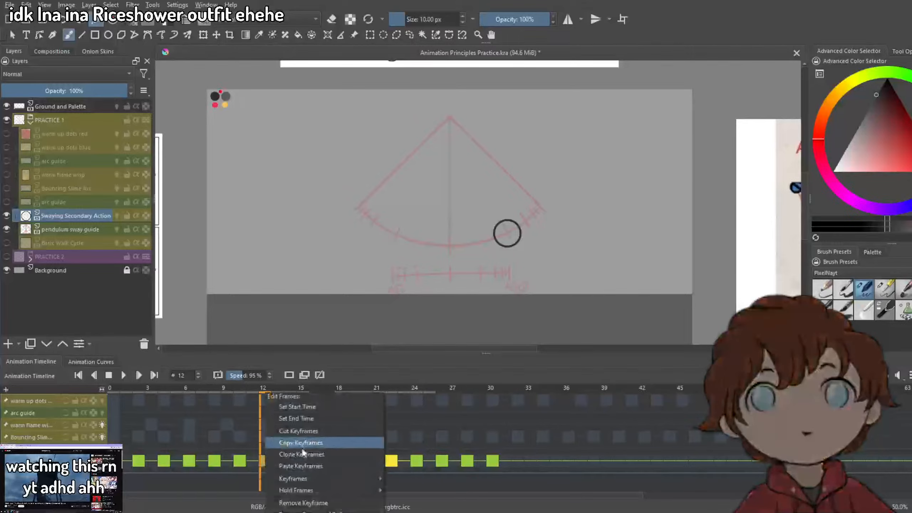
left_click(305, 443)
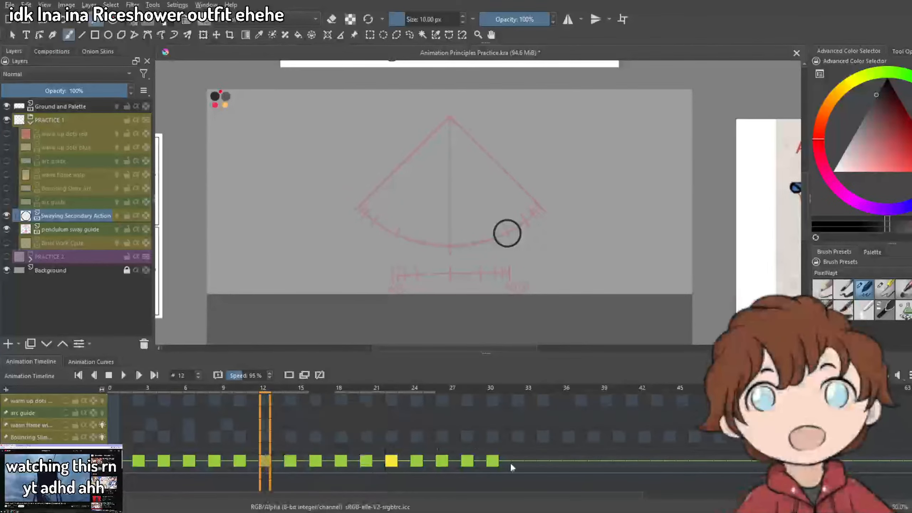
right_click(517, 458)
left_click(543, 447)
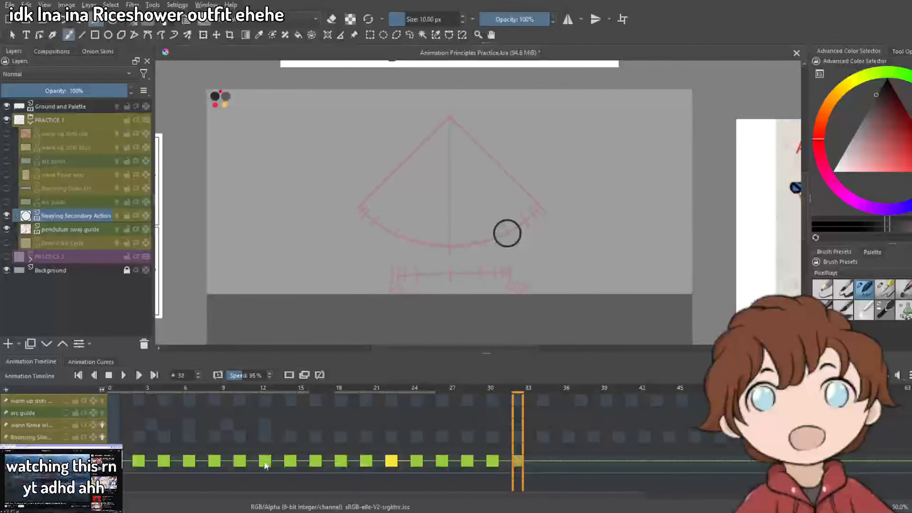
Reuse the circle's frame 10 keyframe at the bottom of the arc by copying it to frame 34.
right_click(238, 464)
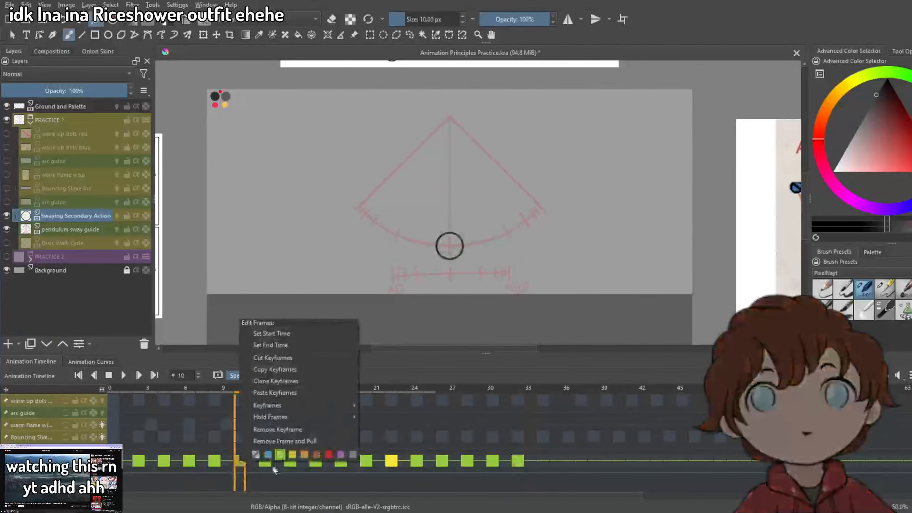
left_click(282, 374)
left_click(543, 464)
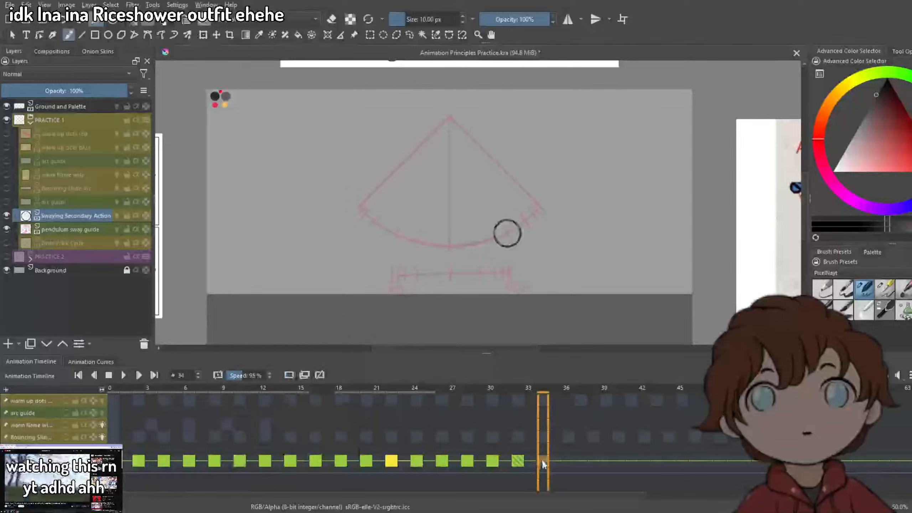
right_click(545, 462)
left_click(569, 464)
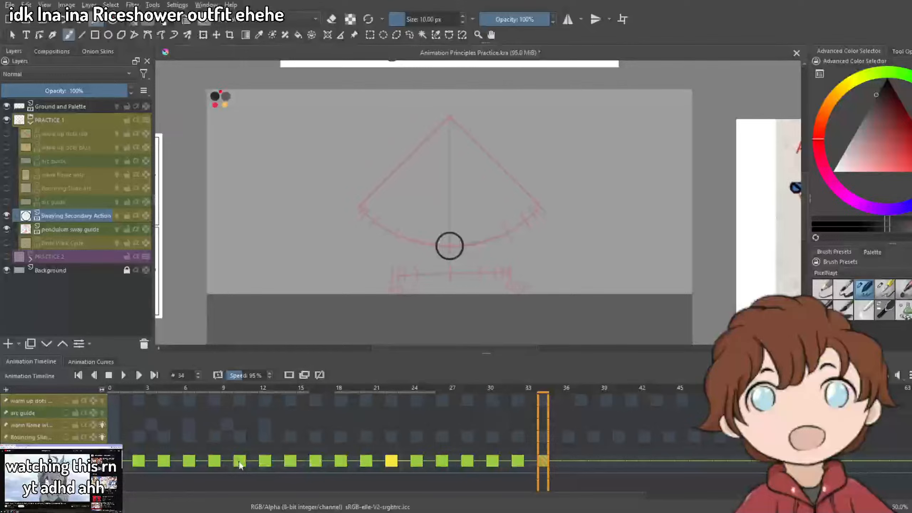
Copy the circle's frame 8 keyframe and paste it at frame 36.
left_click(217, 464)
right_click(215, 465)
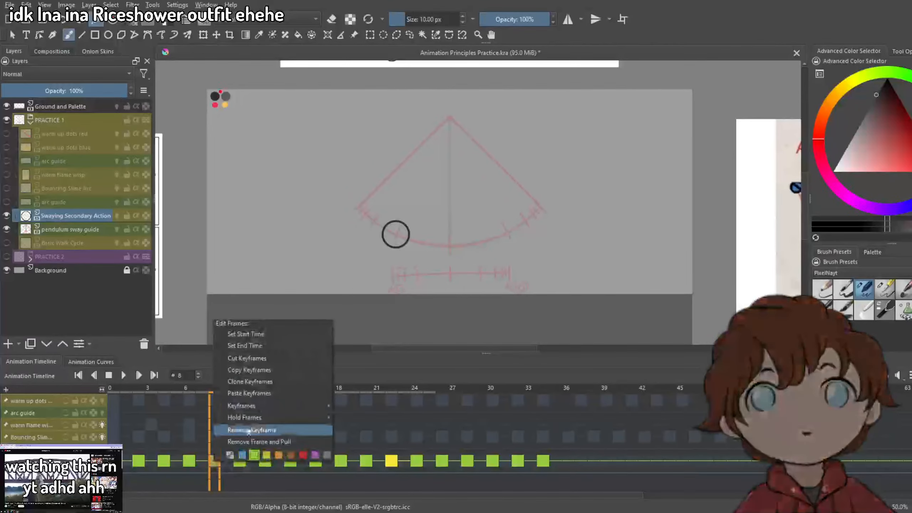
left_click(577, 479)
left_click(569, 460)
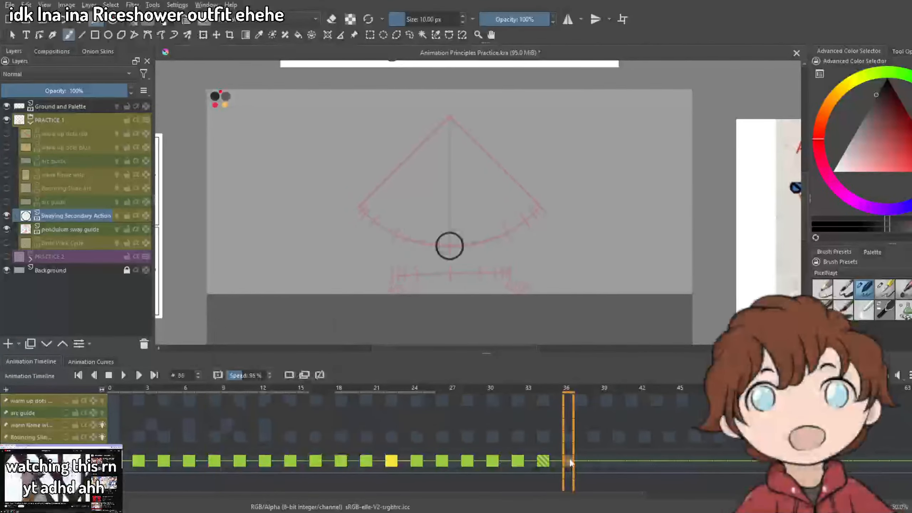
right_click(569, 463)
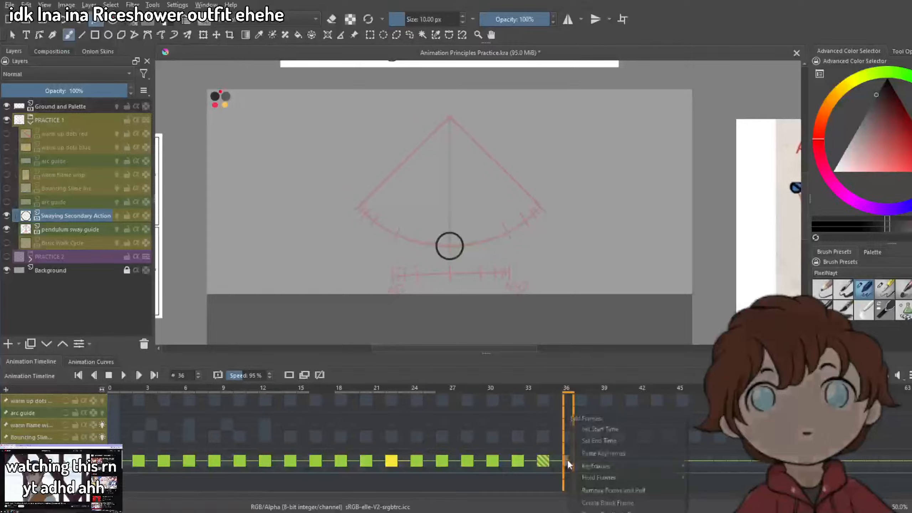
left_click(605, 453)
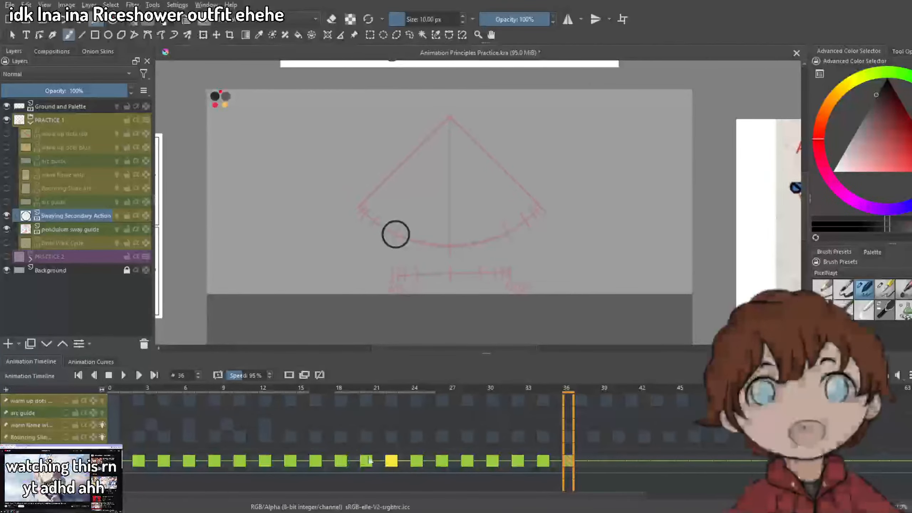
Copy the circle's frame 6 keyframe and paste it at frame 38.
left_click_drag(366, 461, 186, 465)
right_click(184, 467)
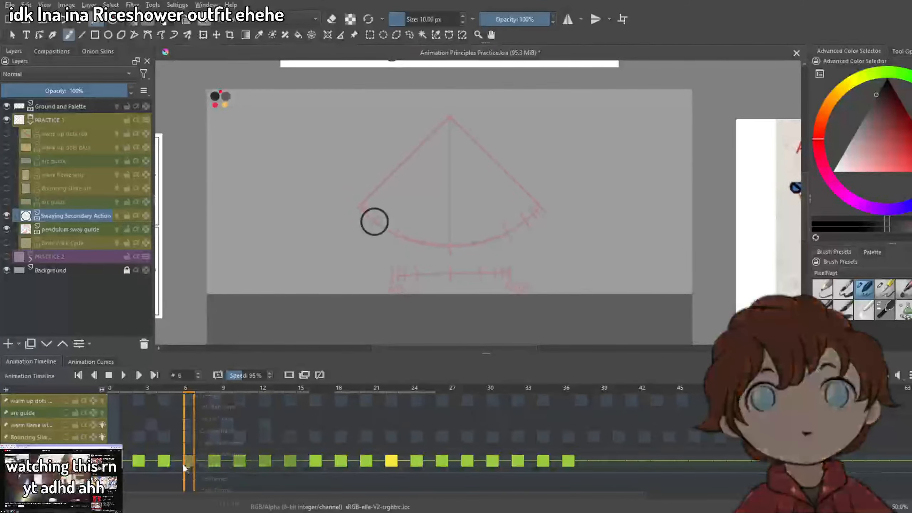
left_click(221, 456)
left_click(594, 462)
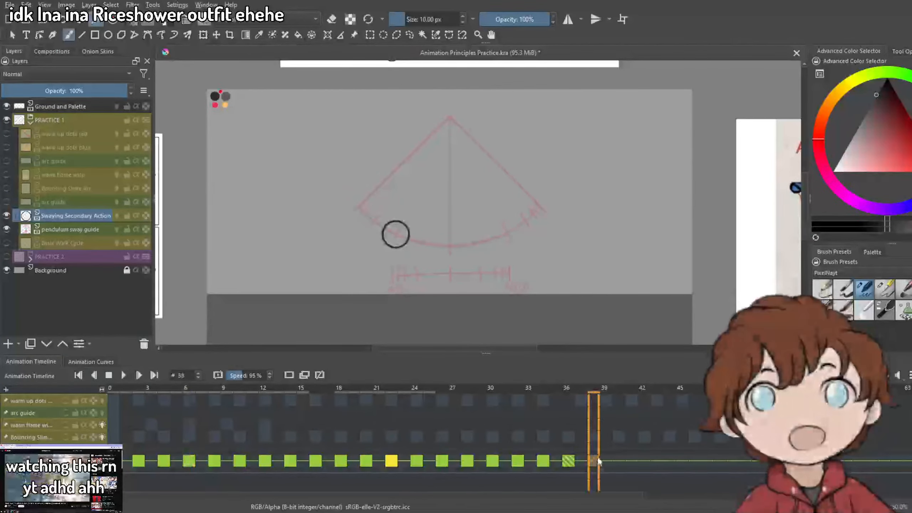
right_click(596, 462)
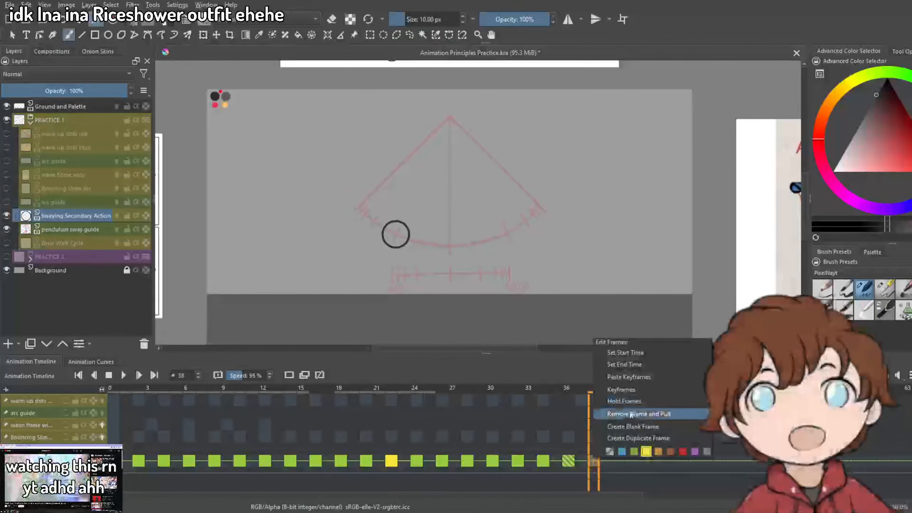
left_click(638, 378)
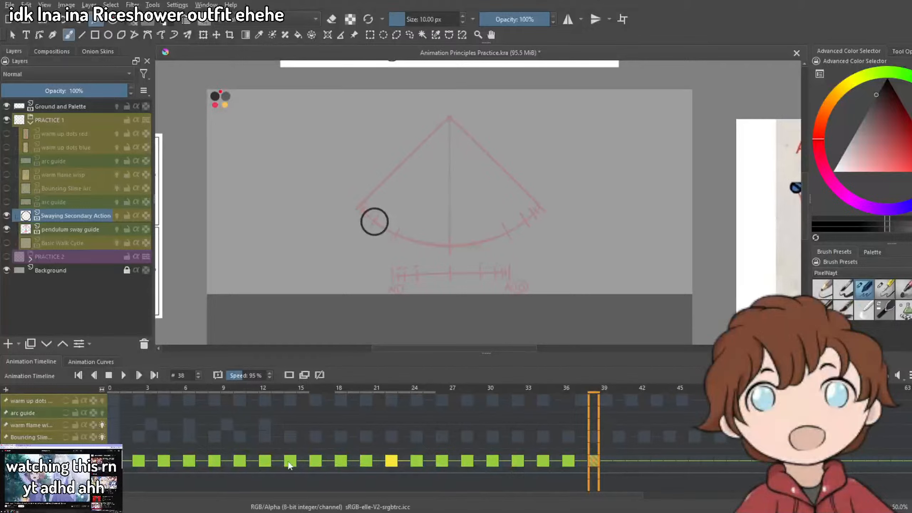
Copy the circle's frame 4 keyframe and paste it at frame 40.
left_click(163, 462)
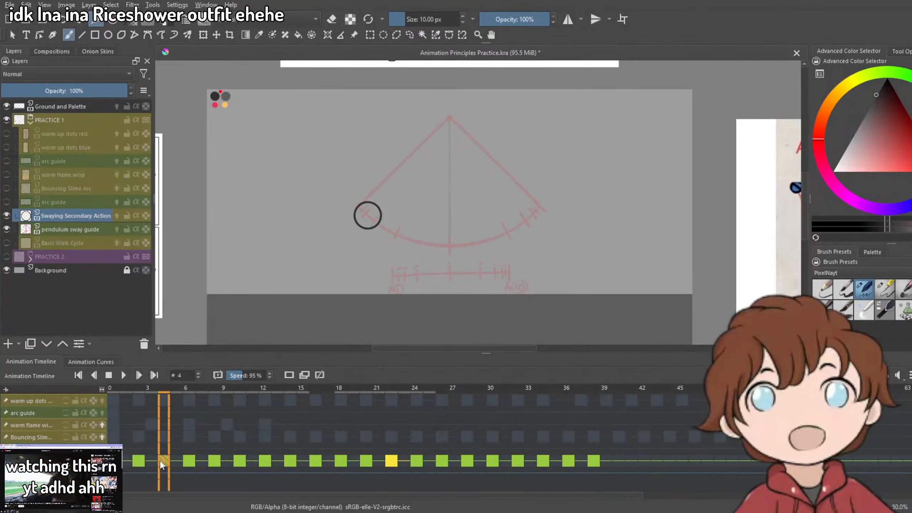
right_click(164, 461)
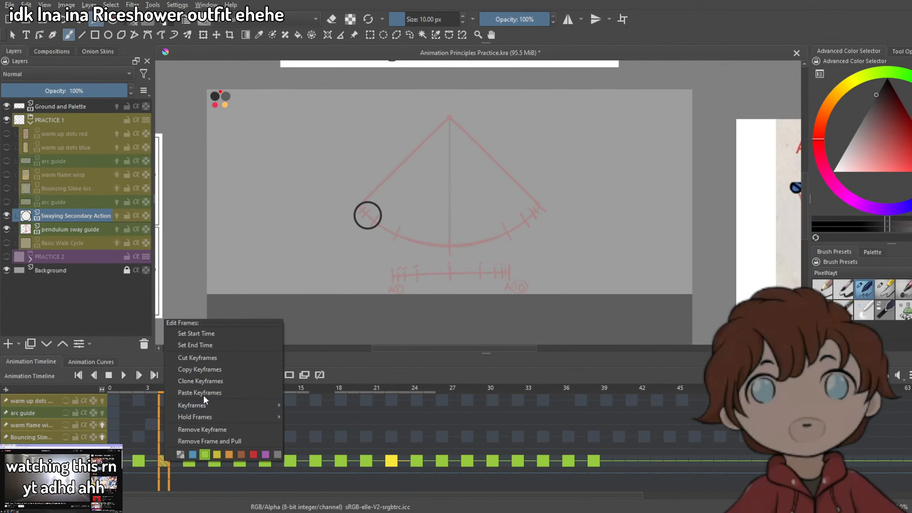
left_click(207, 368)
left_click(619, 462)
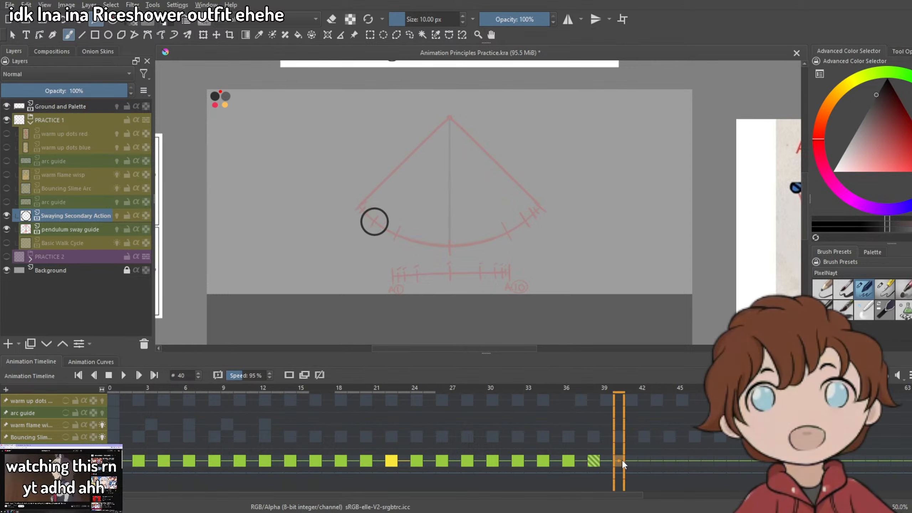
right_click(619, 461)
left_click(660, 454)
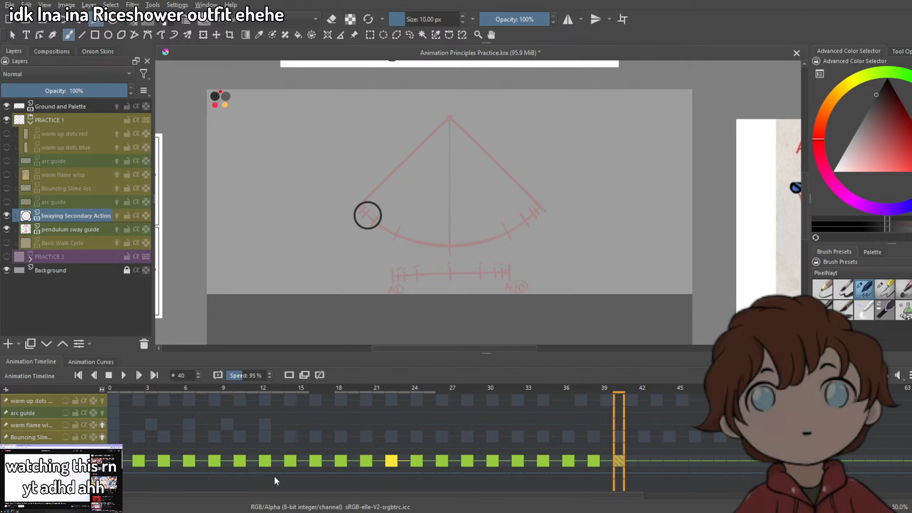
Copy the circle's frame 2 keyframe to frame 42 to finish the return swing.
left_click(137, 463)
right_click(138, 460)
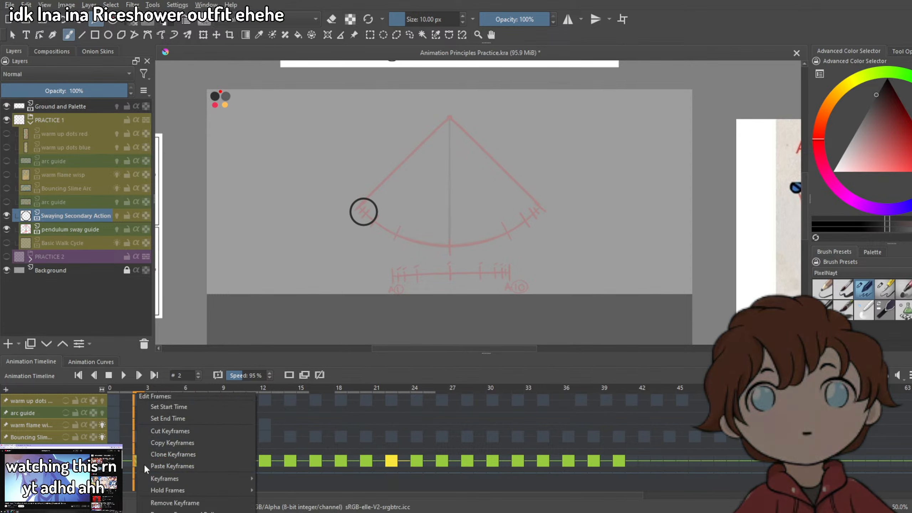
left_click(181, 442)
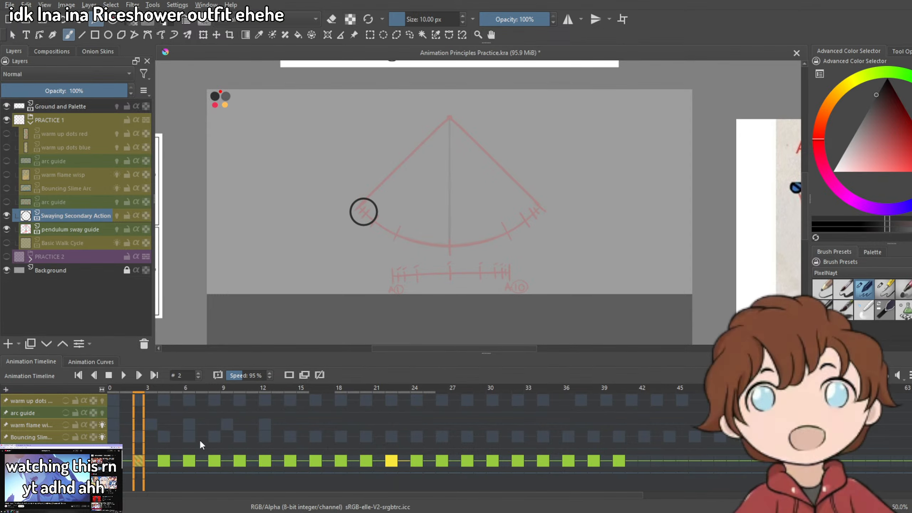
right_click(644, 463)
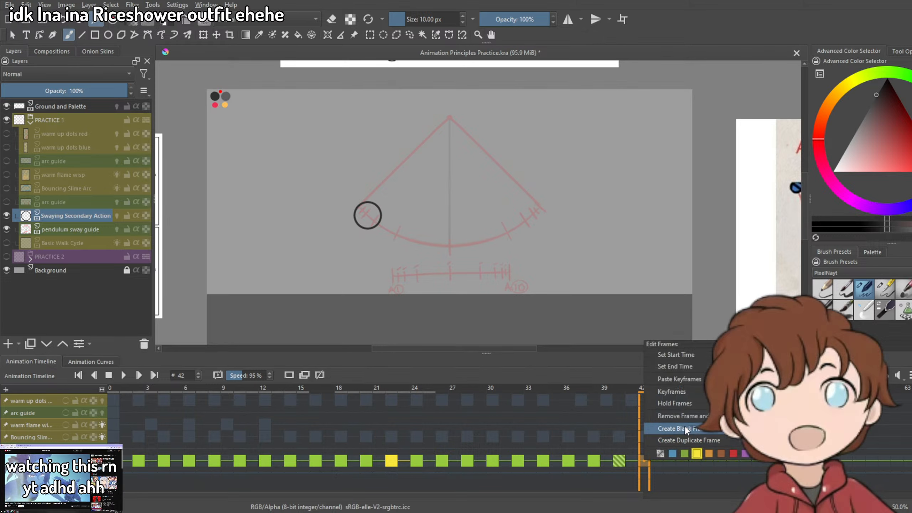
left_click(680, 379)
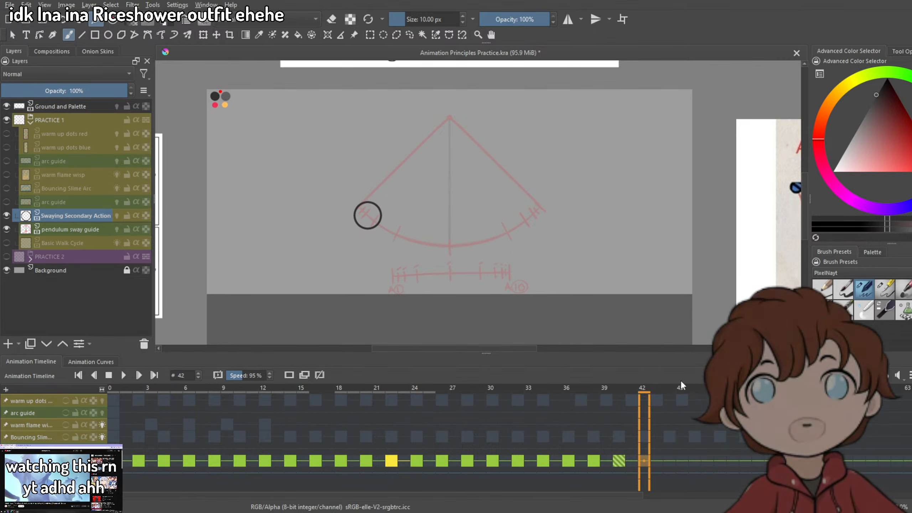
Select the return swing's keyframes from frame 24 to frame 42 and color-label them yellow.
left_click(415, 462)
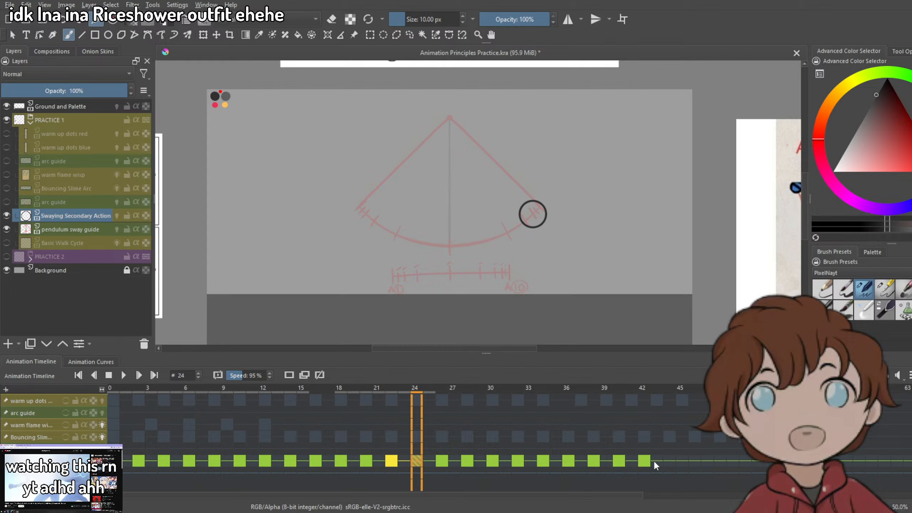
left_click(647, 459, "shift")
right_click(648, 461)
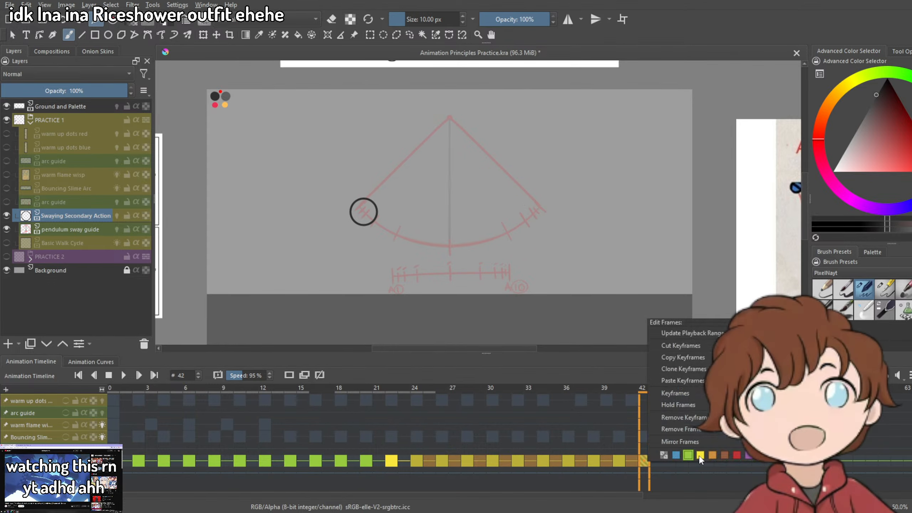
left_click(700, 456)
Scrub through the circle's sway and play the whole forward and return swing through frame 43.
left_click(619, 462)
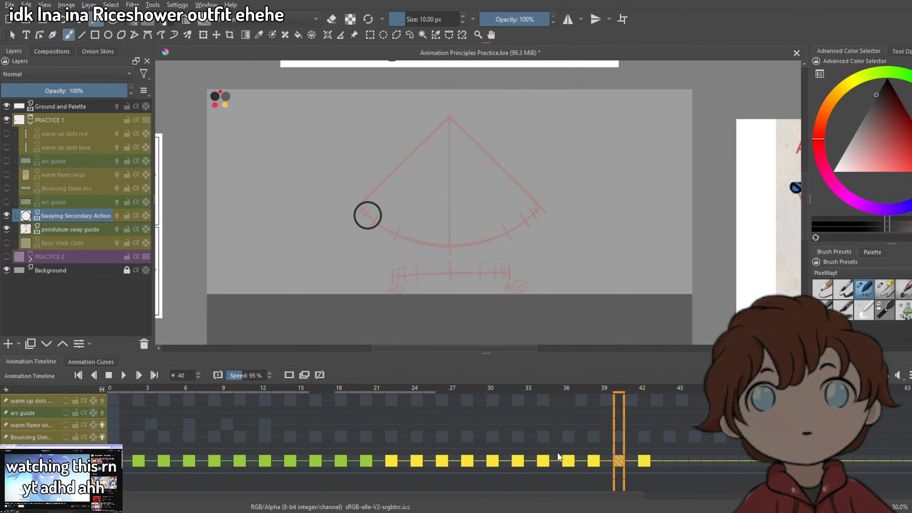
left_click_drag(279, 394, 602, 390)
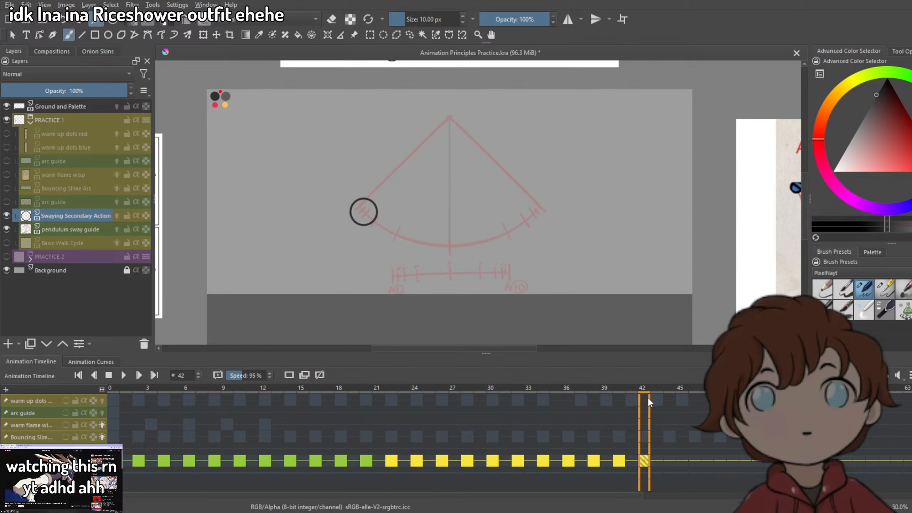
left_click(659, 396)
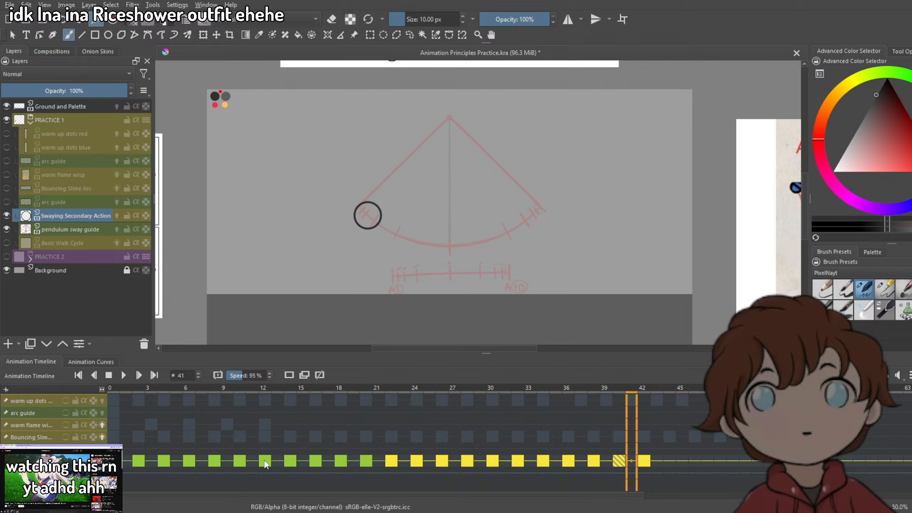
left_click(655, 463)
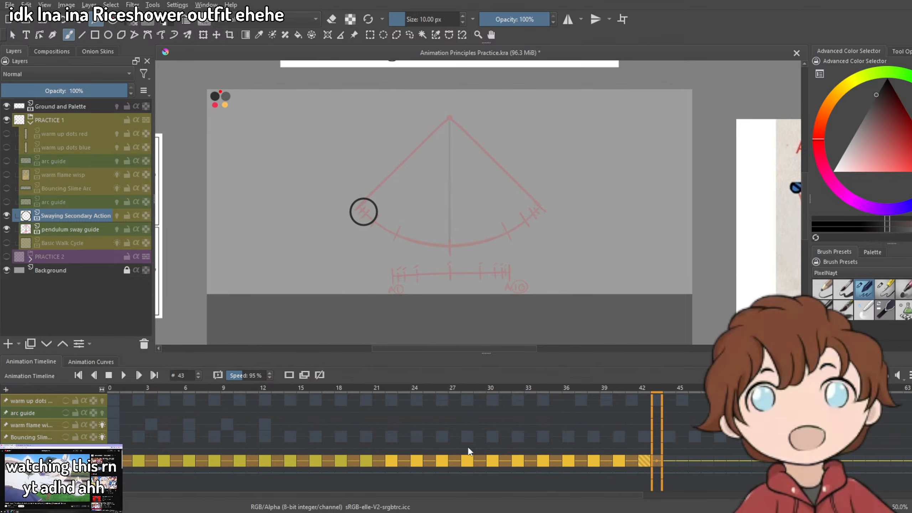
left_click(124, 375)
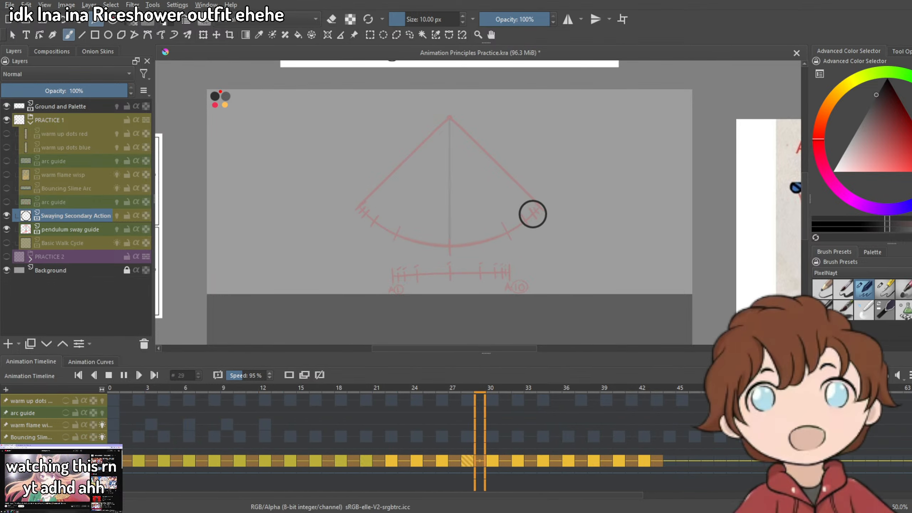
Hide the pendulum sway guide layer and play the circle's full sway without it.
left_click(6, 230)
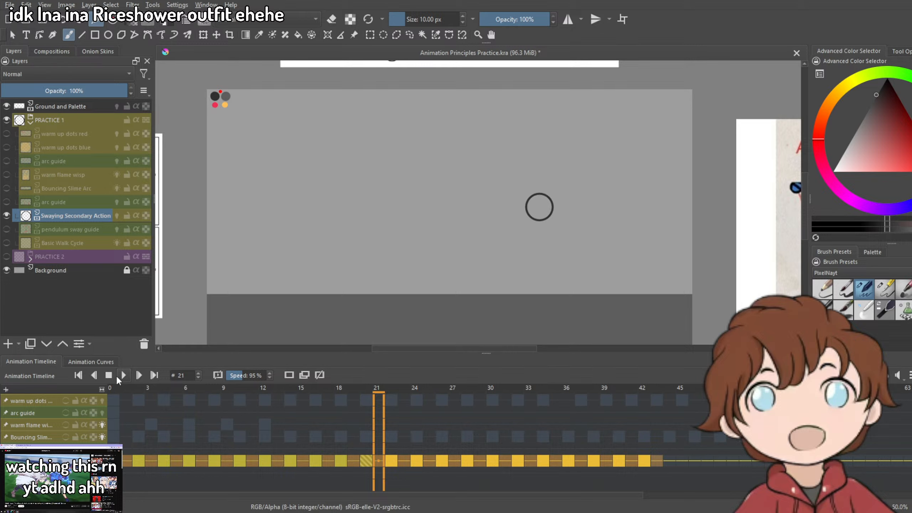
left_click(121, 375)
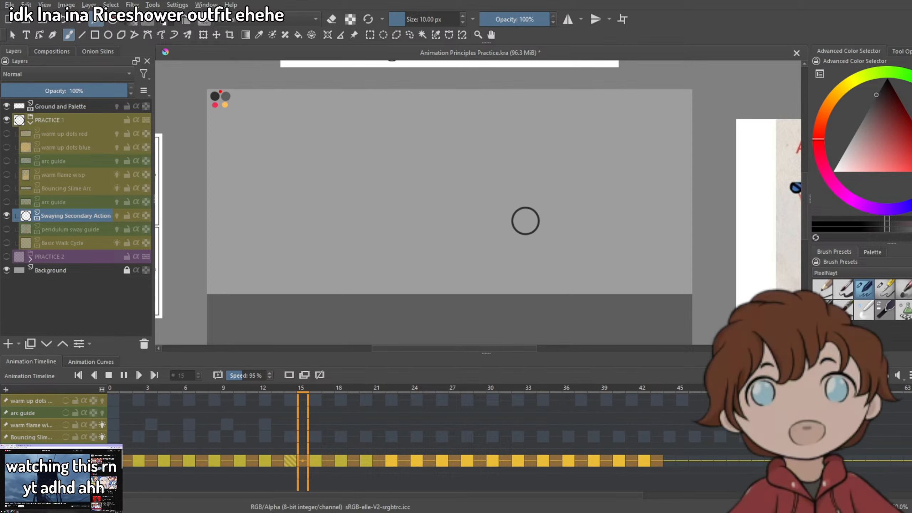
key("space")
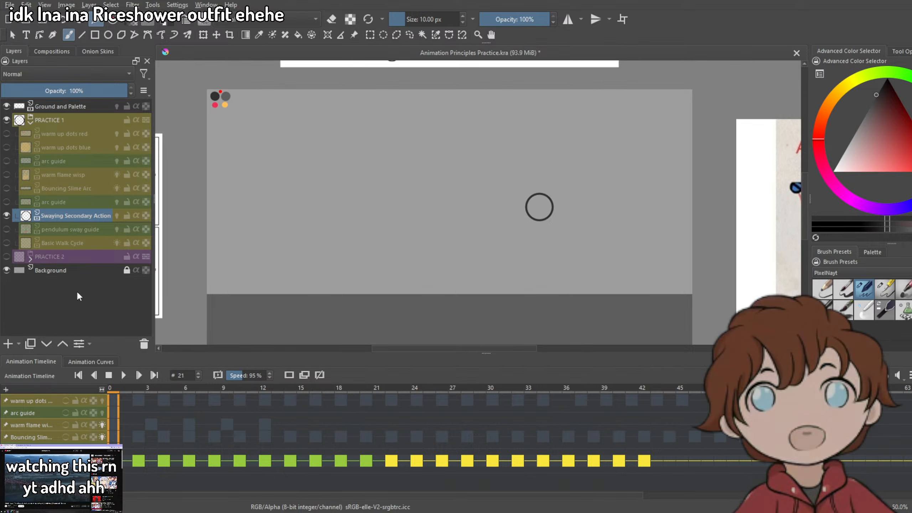
Add a paint layer named "Pendulum Rope" above the Swaying Secondary Action layer.
left_click(8, 343)
double_click(68, 216)
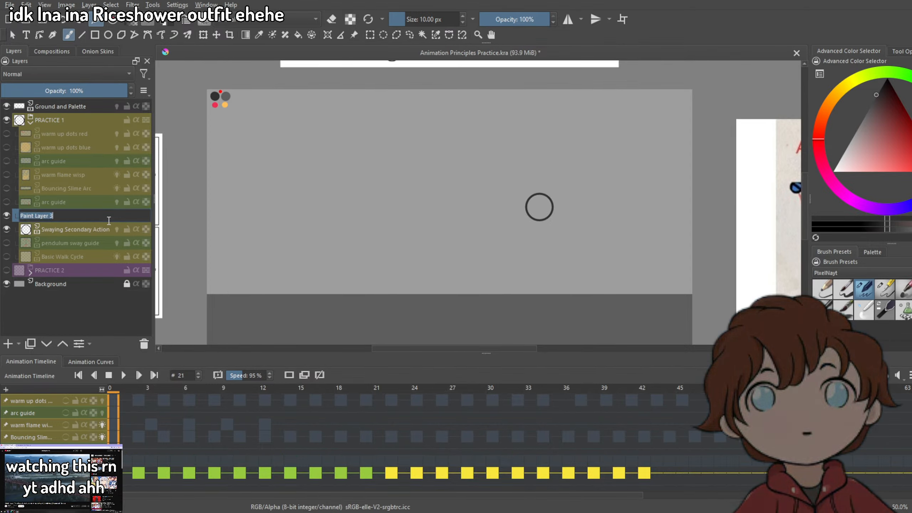
type("Pend")
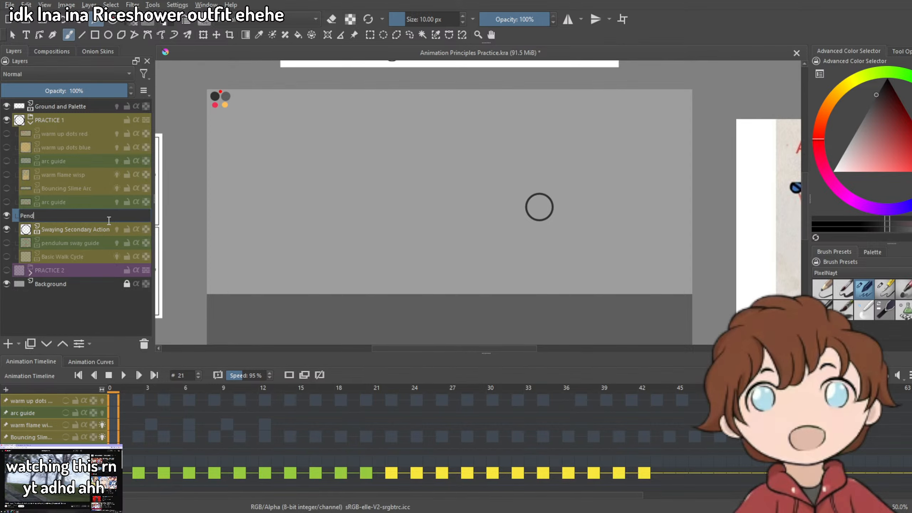
type("ulum Rope")
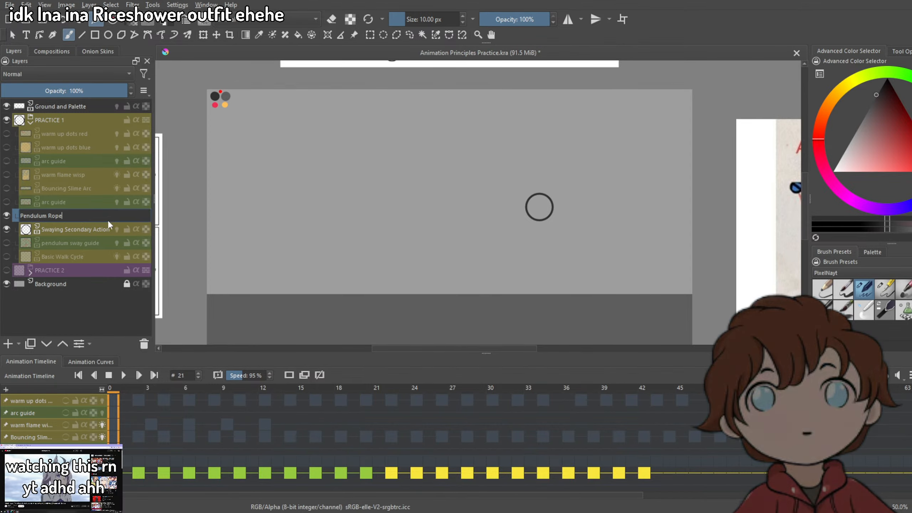
key("Return")
Examine the timing reference charts placed beside the drawing area.
scroll(412, 215, "down", 4)
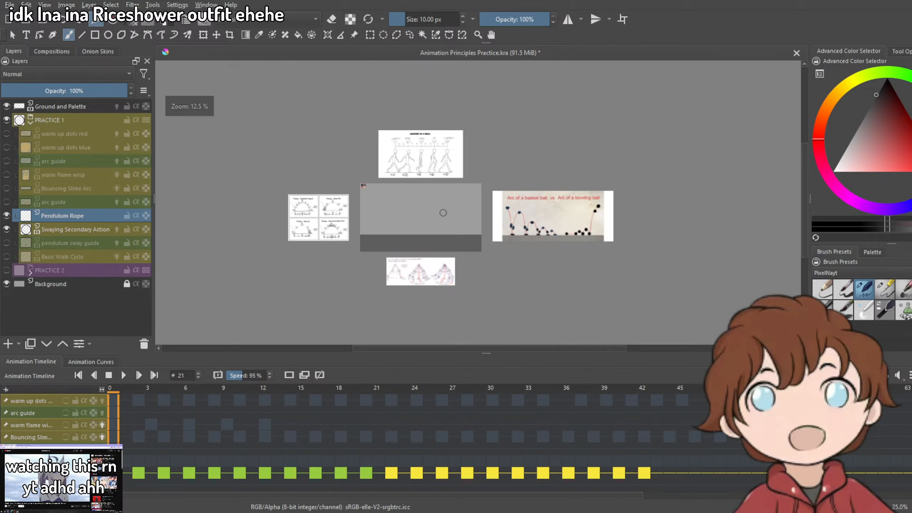
scroll(332, 225, "up", 6)
scroll(333, 225, "down", 4)
scroll(305, 223, "up", 2)
scroll(231, 146, "up", 2)
scroll(231, 146, "down", 4)
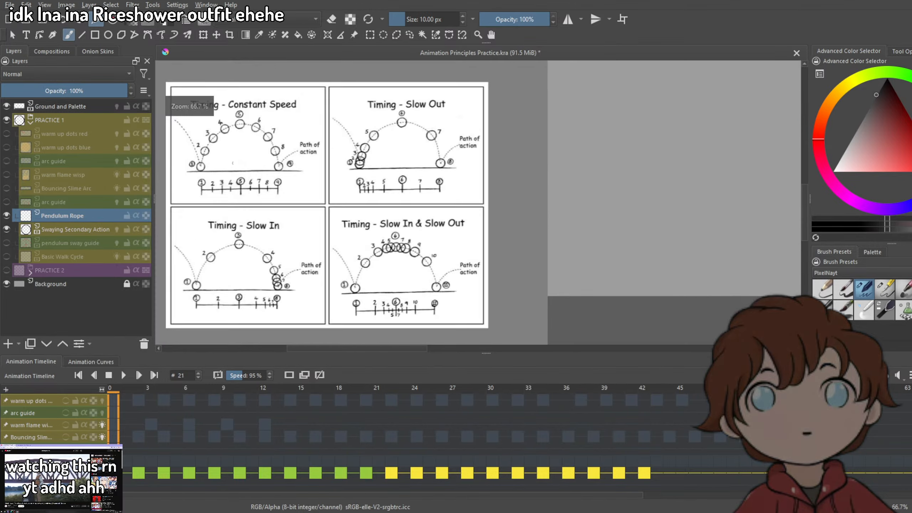
scroll(673, 178, "down", 2)
scroll(697, 189, "up", 2)
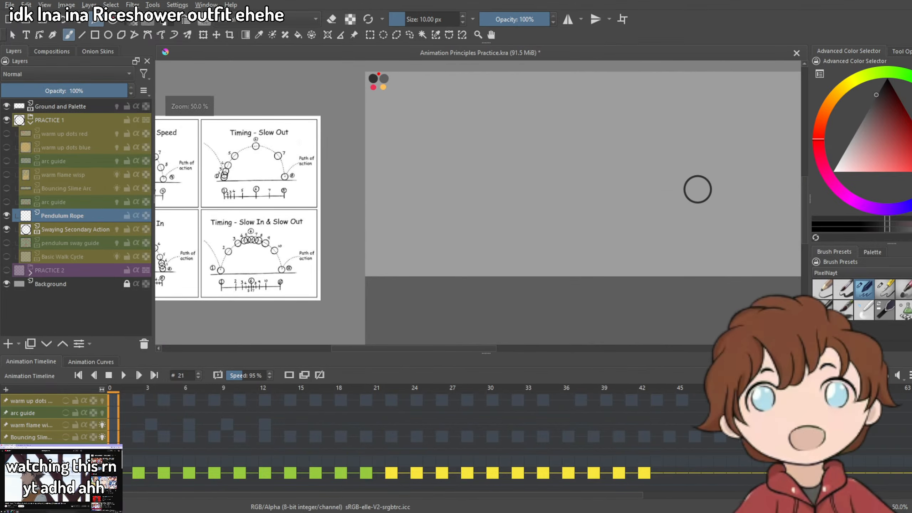
left_click_drag(605, 226, 463, 253)
left_click_drag(560, 283, 587, 254)
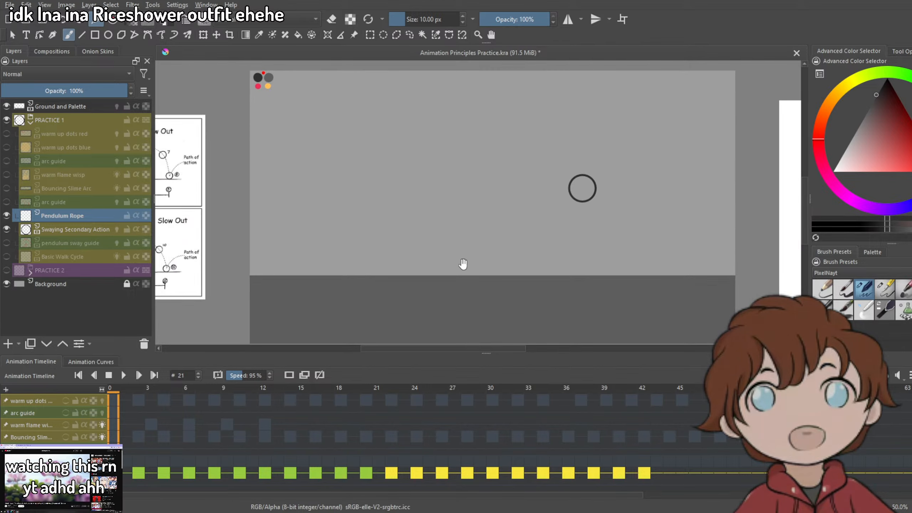
left_click_drag(497, 263, 477, 259)
scroll(521, 221, "down", 3)
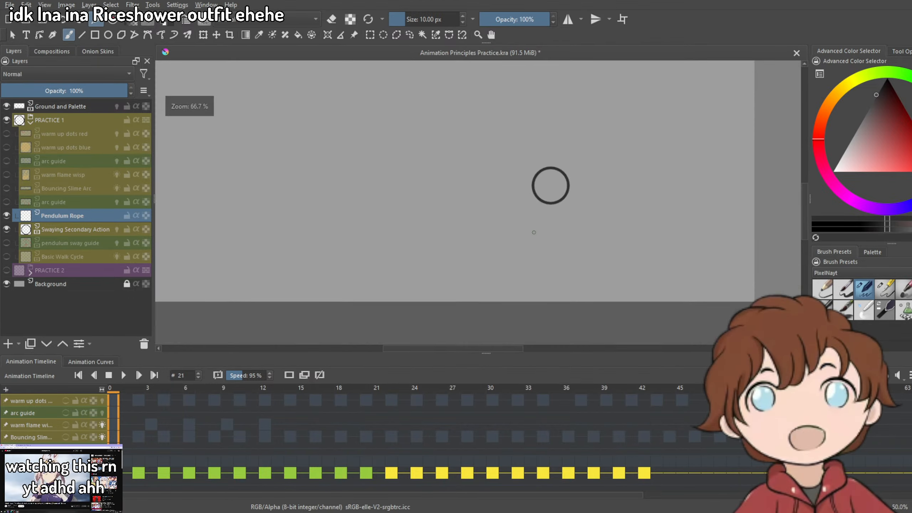
scroll(526, 225, "up", 3)
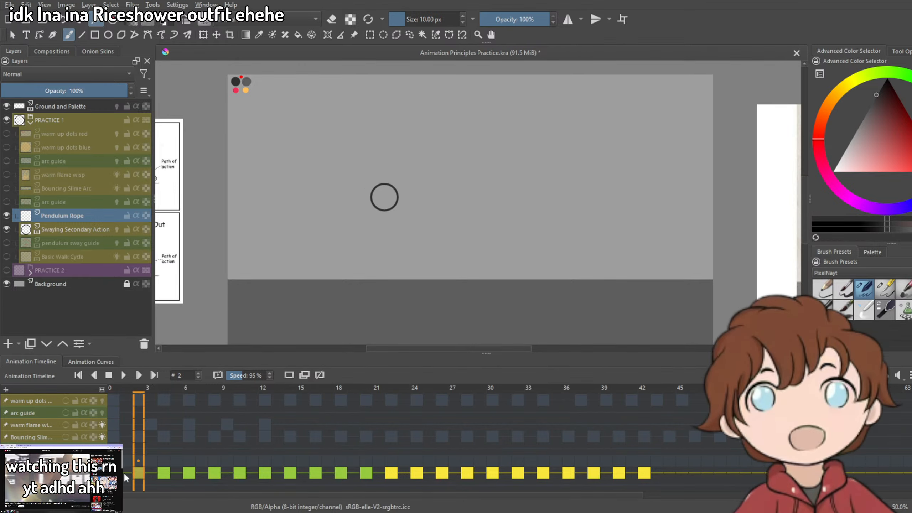
Return to frame 0, color-label the Pendulum Rope layer yellow and show the pendulum sway guide layer again.
left_click(159, 474)
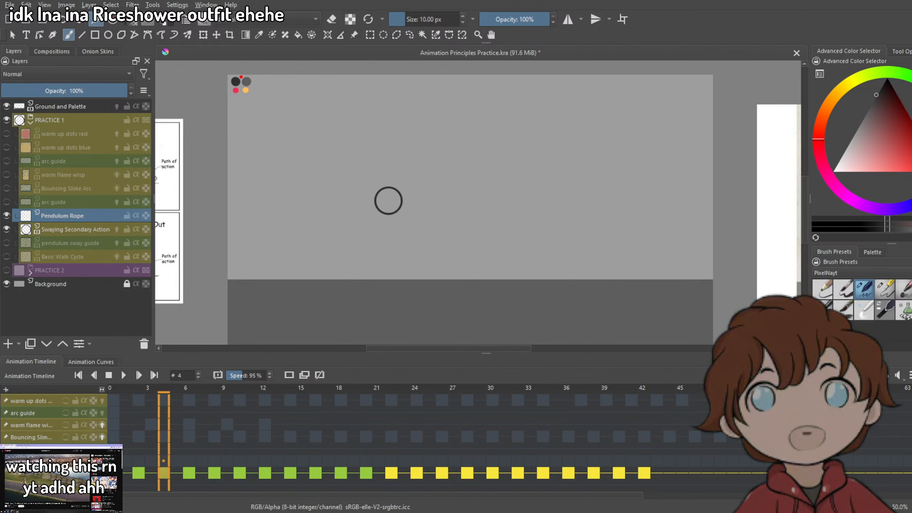
left_click(117, 460)
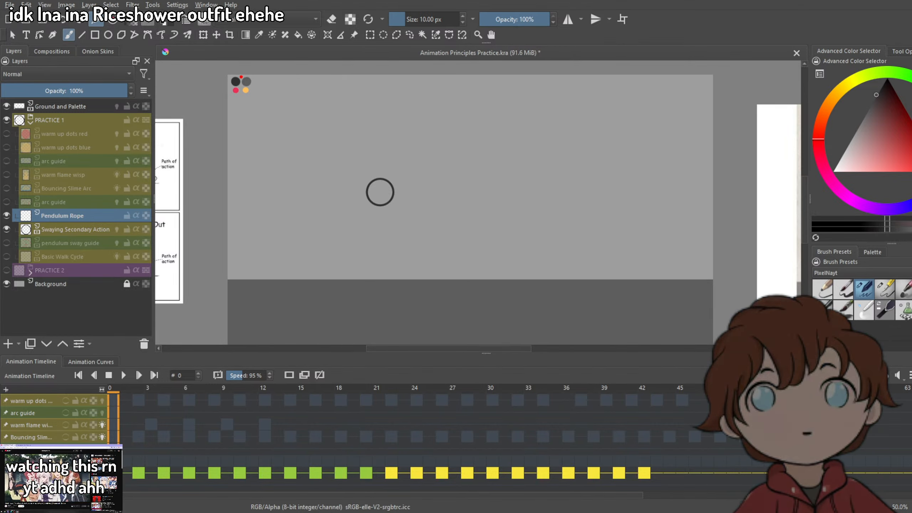
right_click(85, 216)
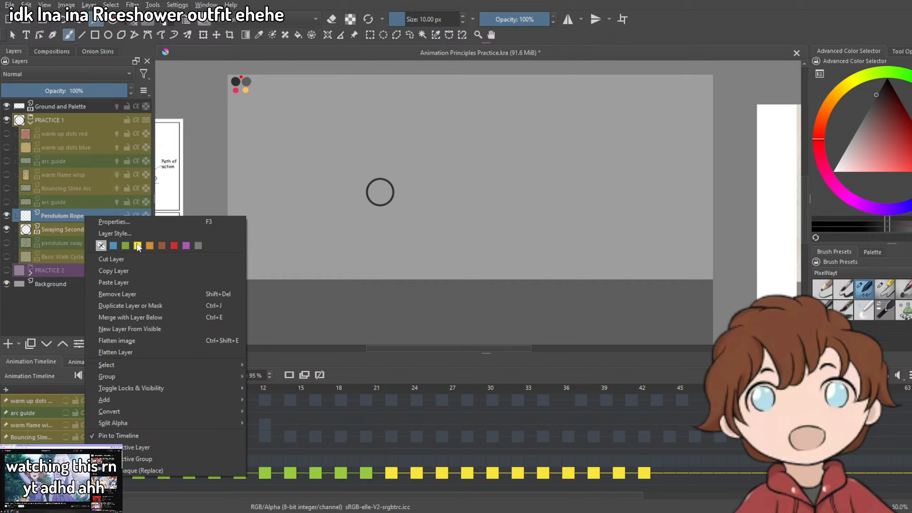
left_click(138, 245)
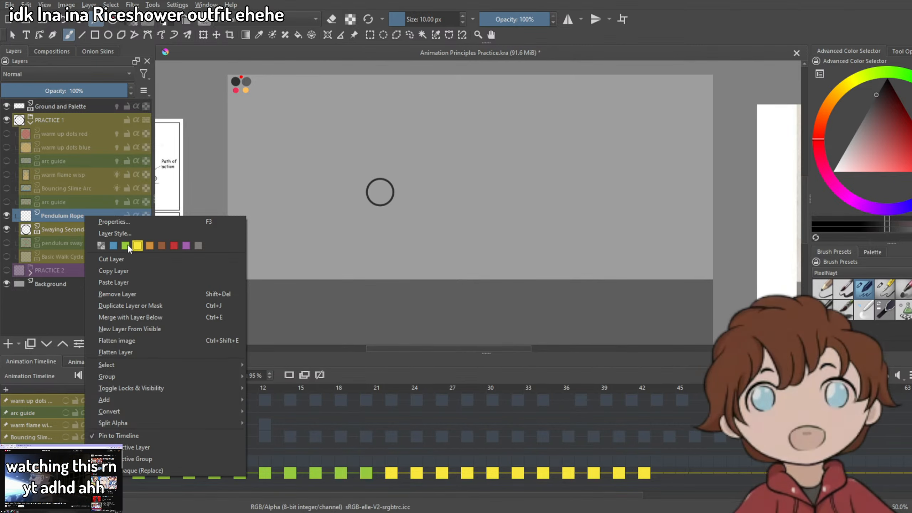
left_click(64, 215)
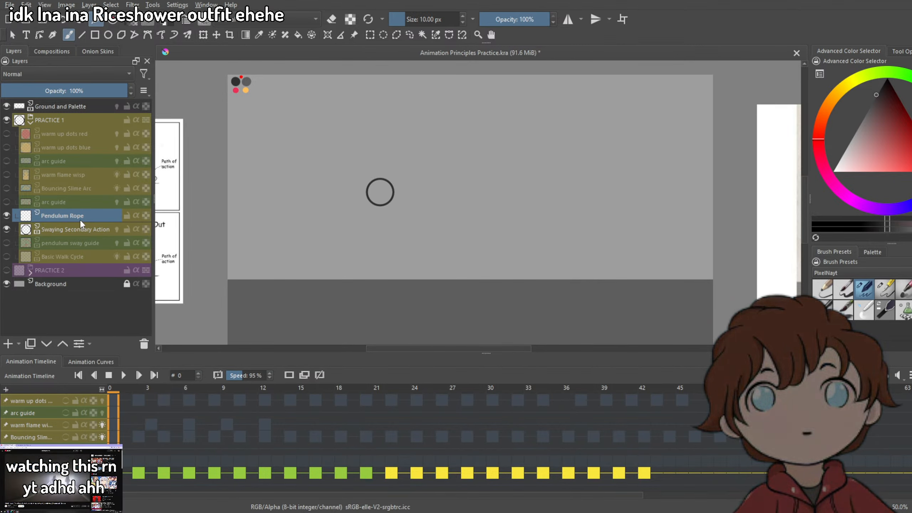
mouse_move(110, 227)
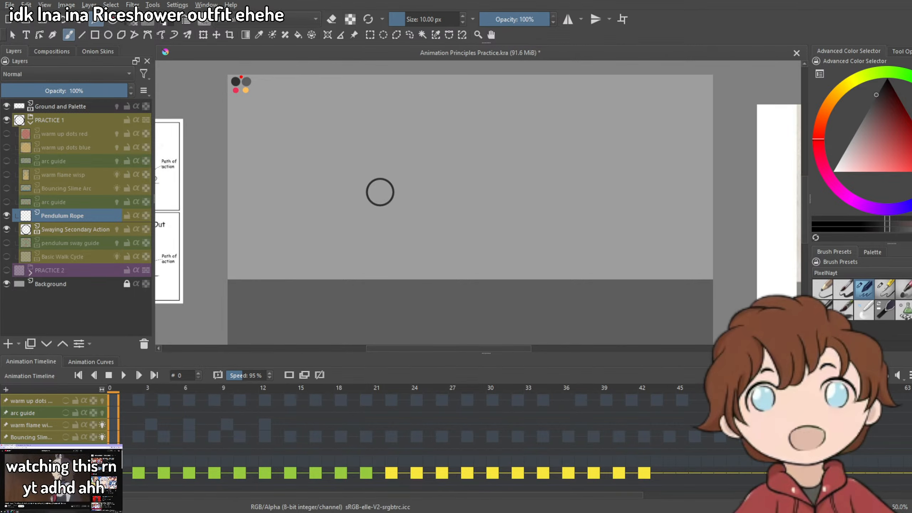
left_click(7, 243)
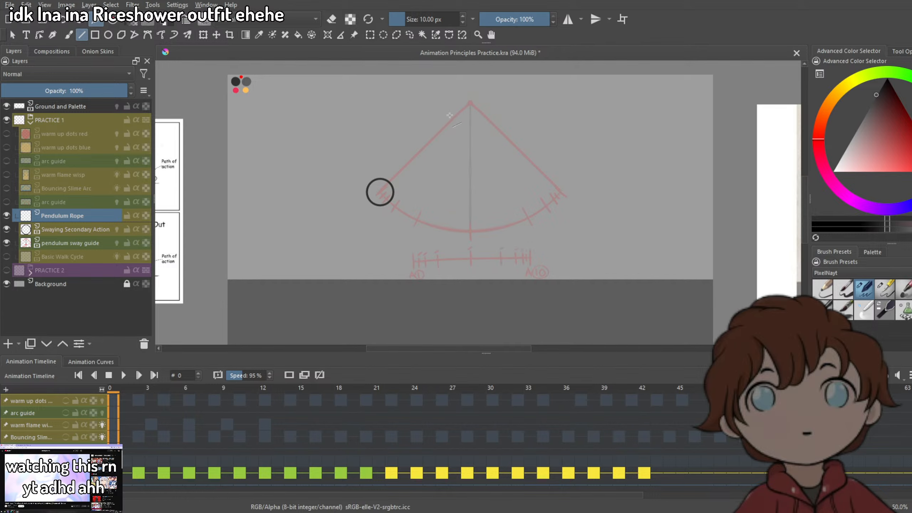
scroll(470, 102, "up", 2)
left_click_drag(470, 104, 308, 264)
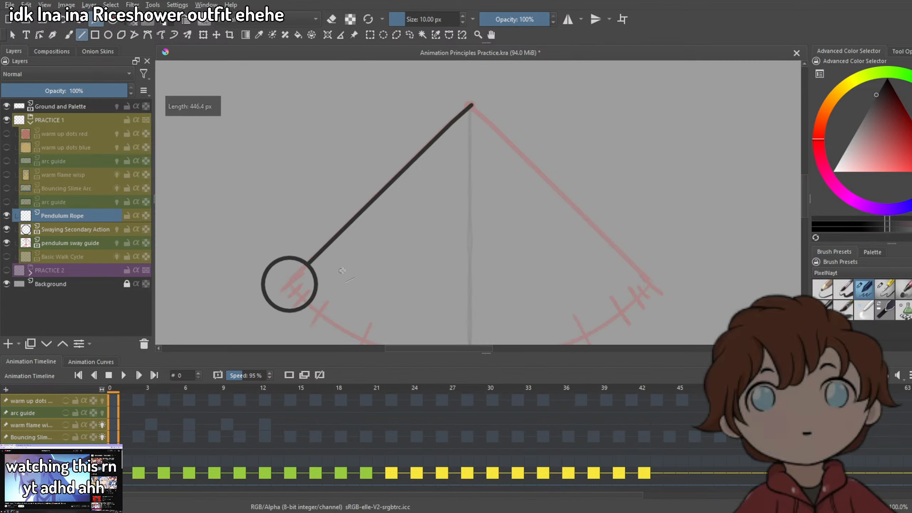
key("ctrl+z")
left_click_drag(470, 110, 306, 260)
key("Escape")
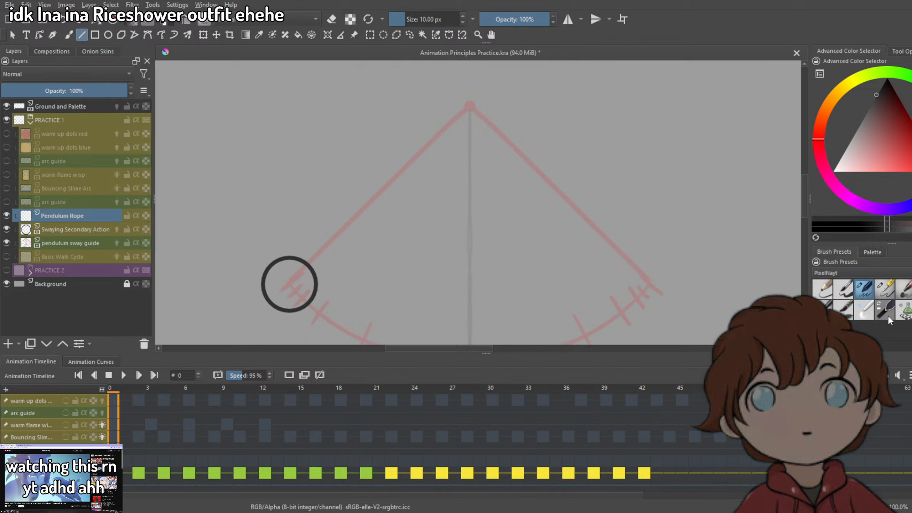
Pick a 5 px brush and draw the frame 0 rope as a straight line from the pivot to the circle.
left_click(884, 291)
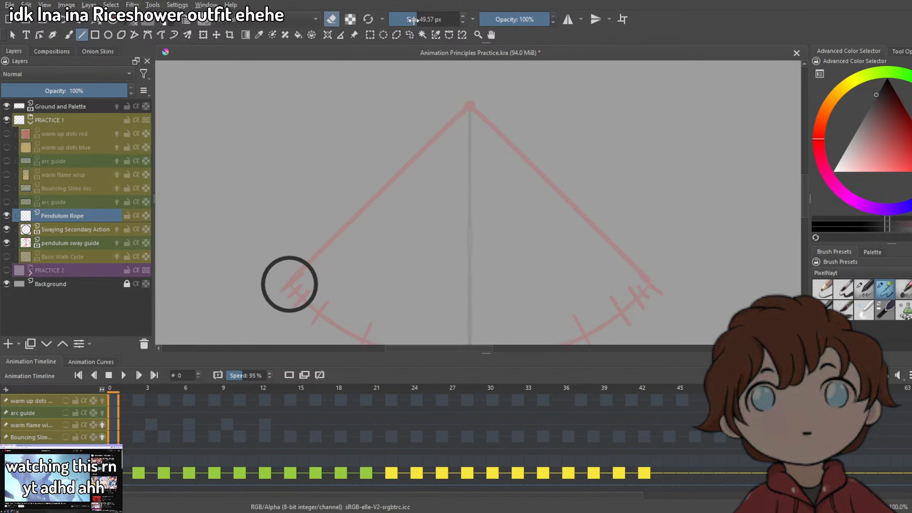
left_click(371, 18)
left_click_drag(470, 108, 309, 264)
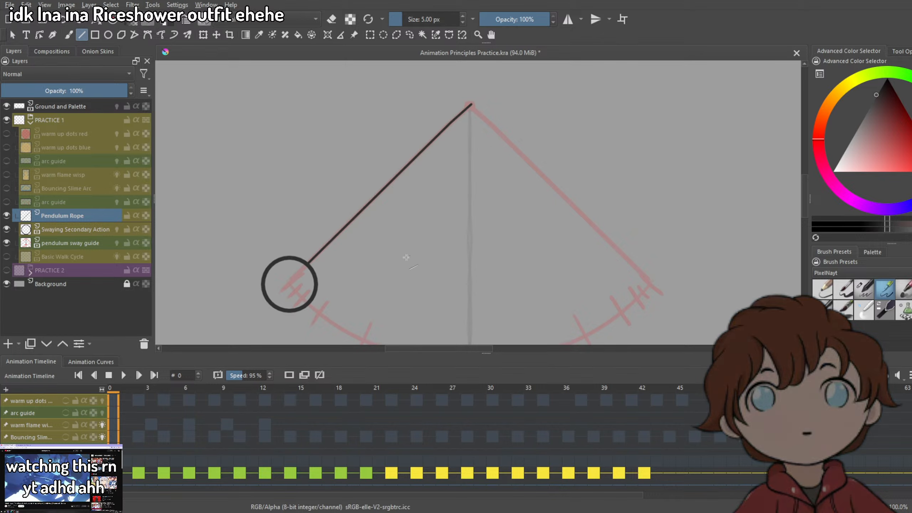
Add a blank Pendulum Rope keyframe at frame 2 and draw a straight rope from the pivot to the circle.
left_click(138, 462)
left_click(115, 462)
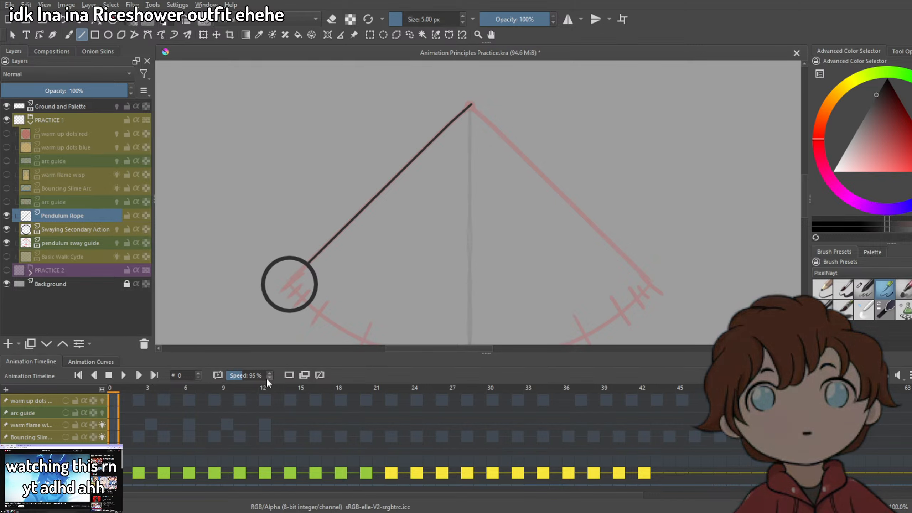
left_click(141, 460)
key("ctrl+z")
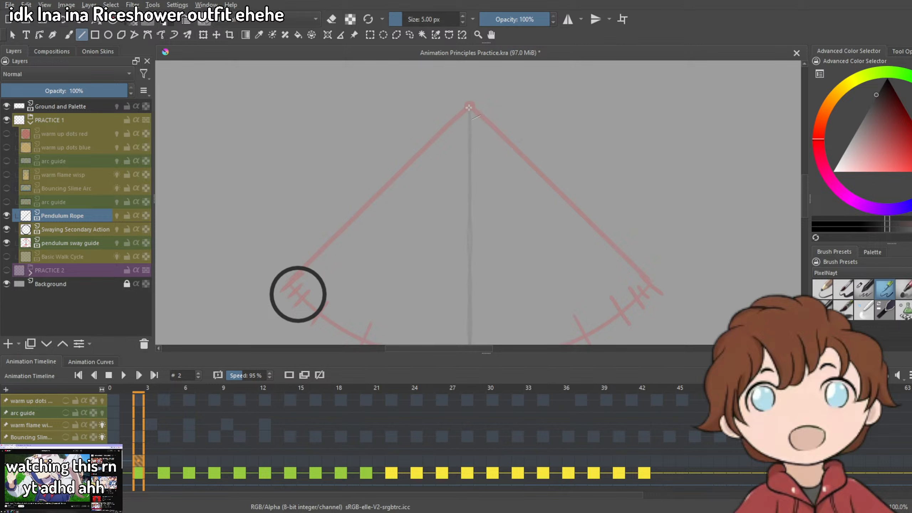
left_click_drag(469, 104, 317, 275)
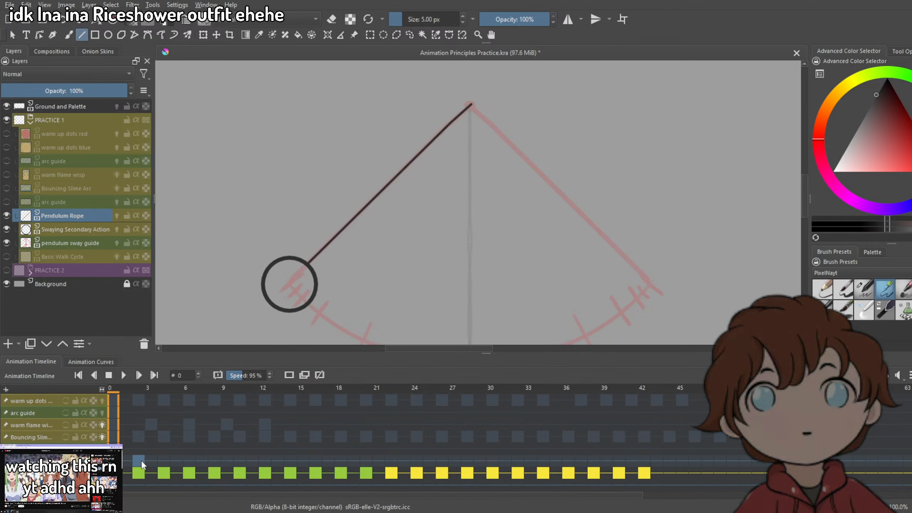
Add a blank rope keyframe at frame 4 and draw a line about 447 px long from the pivot to the circle.
key("Right")
key("Right")
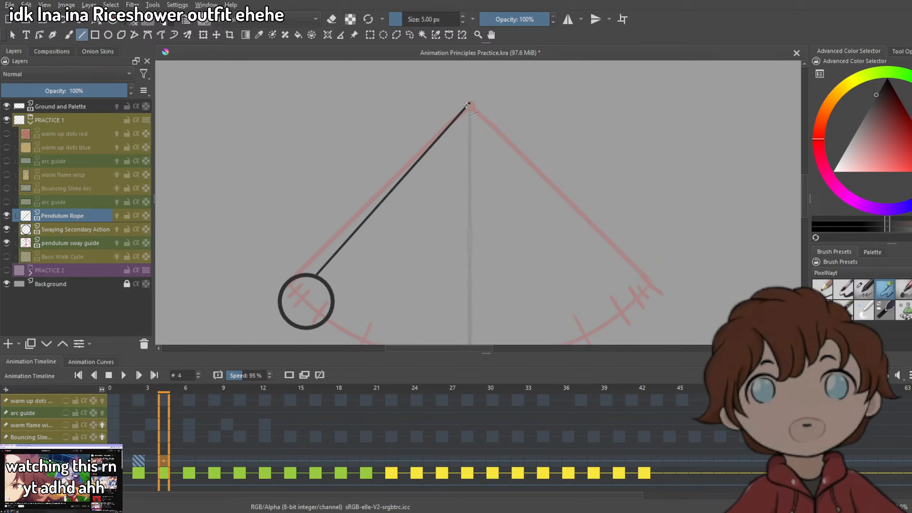
key("ctrl+z")
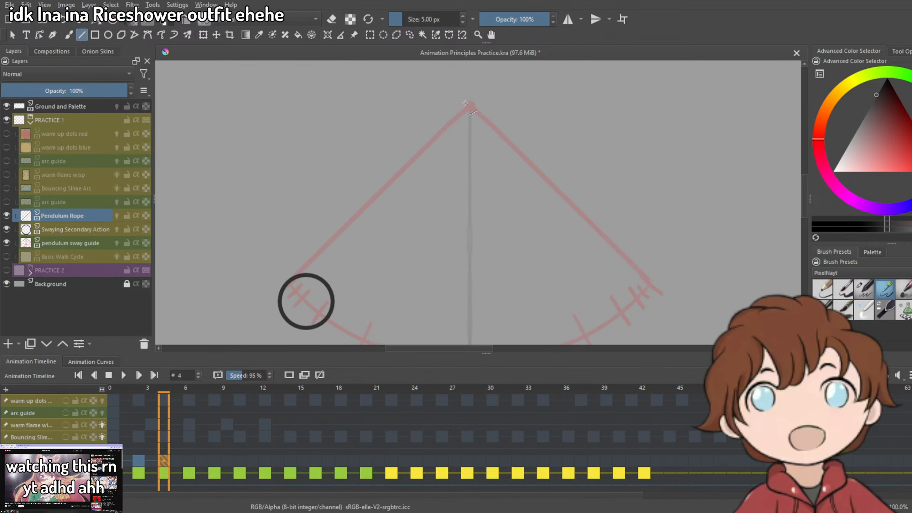
left_click_drag(467, 104, 325, 279)
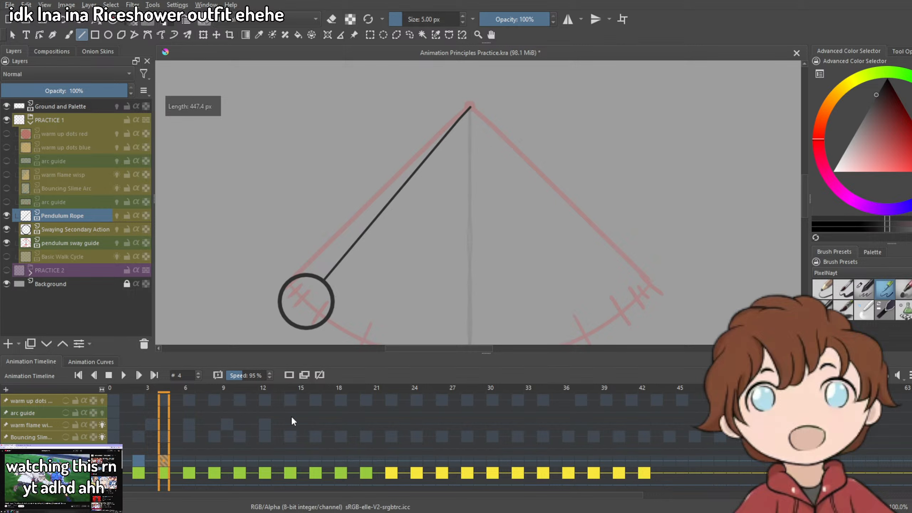
Add a blank rope keyframe at frame 6 and draw a line about 450 px long from the pivot to the circle.
left_click(188, 460)
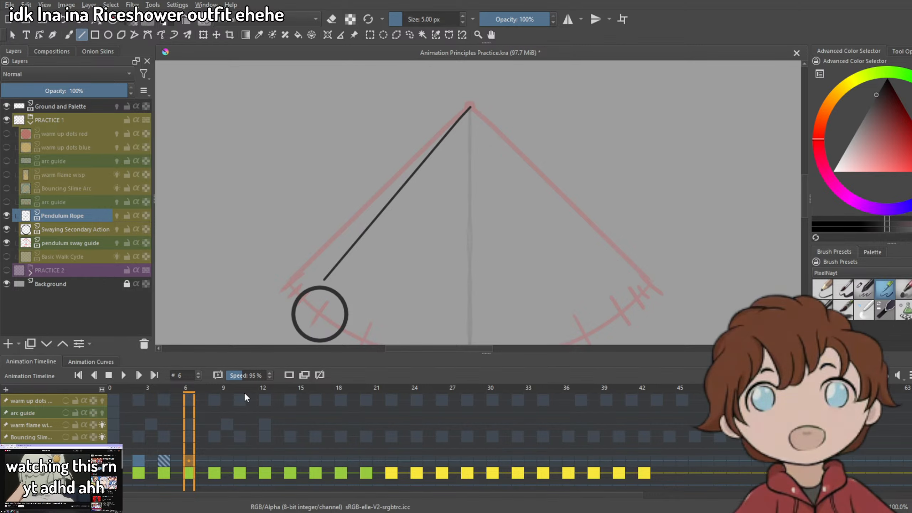
key("ctrl+z")
left_click_drag(469, 106, 360, 300)
Add a blank rope keyframe at frame 8 and draw a line about 457 px long from the pivot to the circle.
left_click(217, 470)
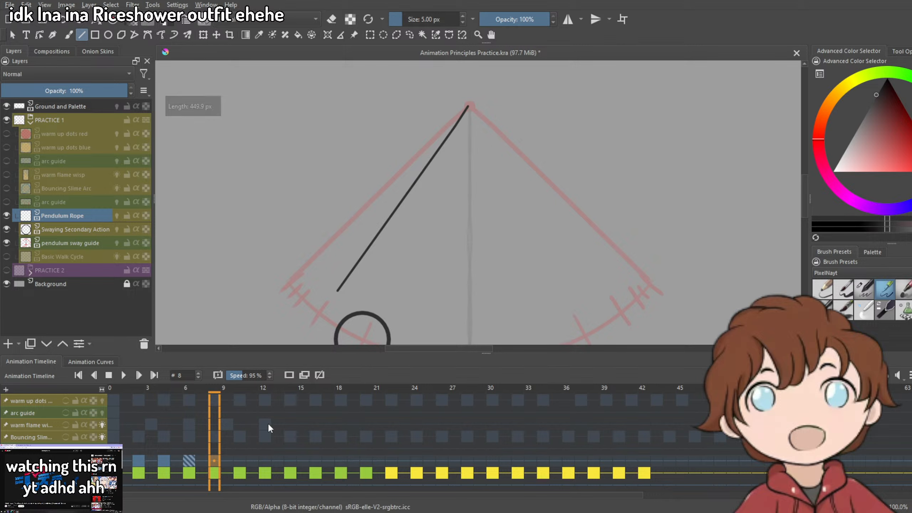
left_click(240, 462)
left_click(217, 459)
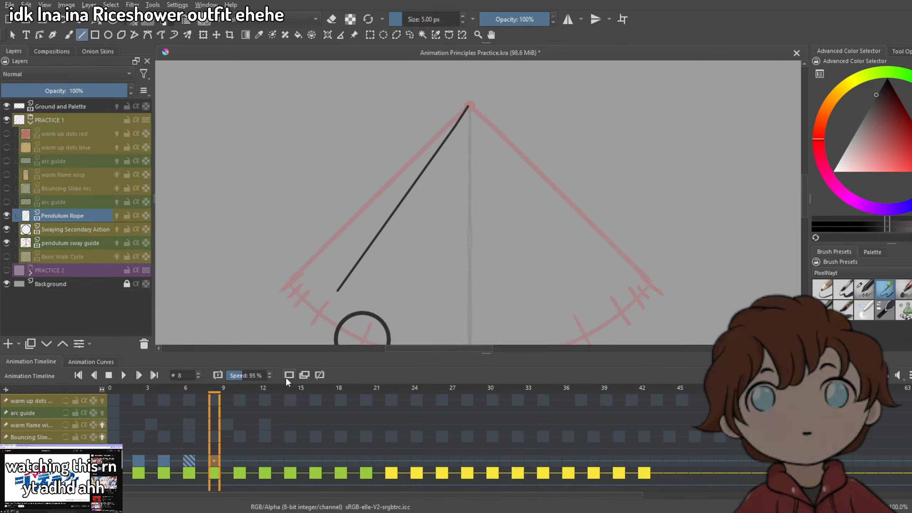
left_click_drag(469, 106, 463, 123)
left_click_drag(377, 310, 376, 314)
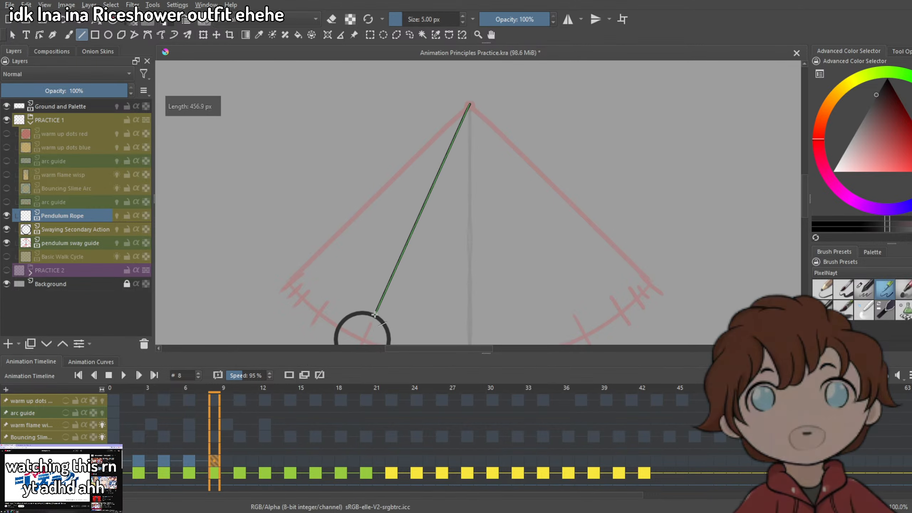
Add a blank rope keyframe at frame 10 and draw a line about 452 px long from the pivot to the circle.
scroll(481, 238, "down", 3)
scroll(481, 238, "right", 3)
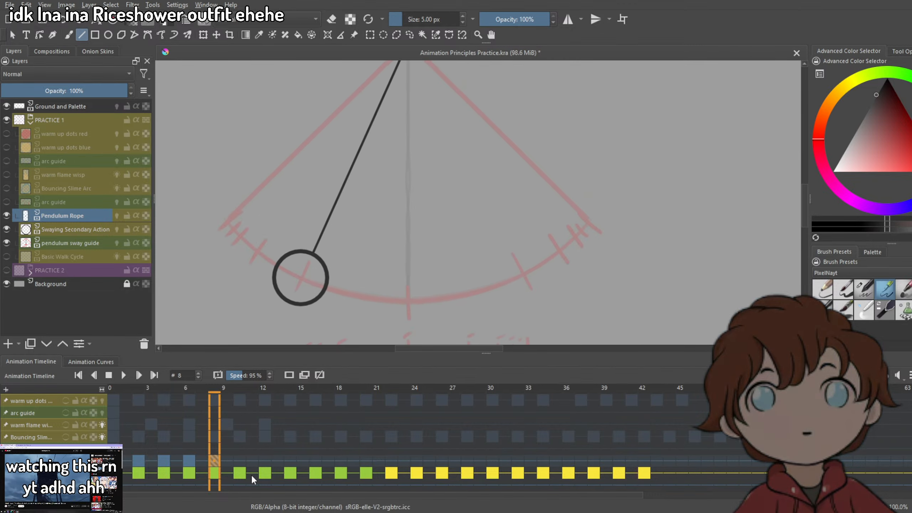
left_click(239, 473)
left_click_drag(406, 144, 402, 180)
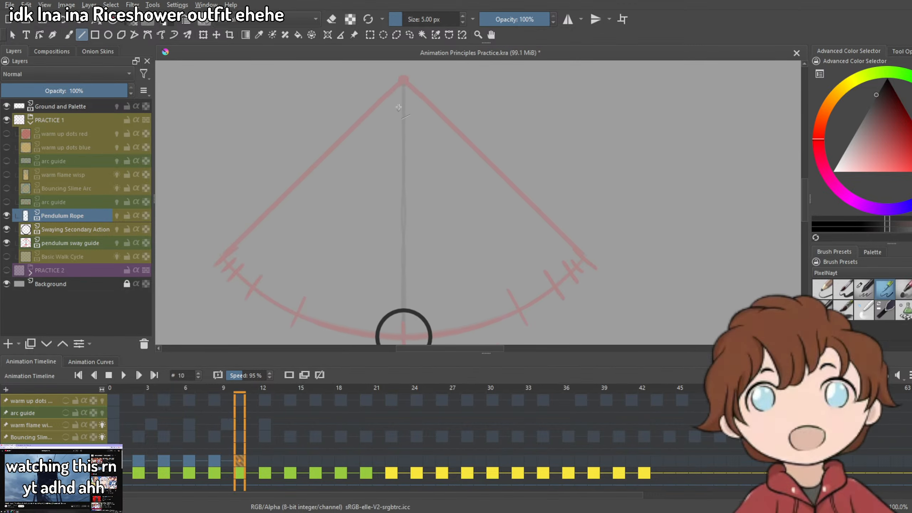
left_click_drag(404, 81, 410, 313)
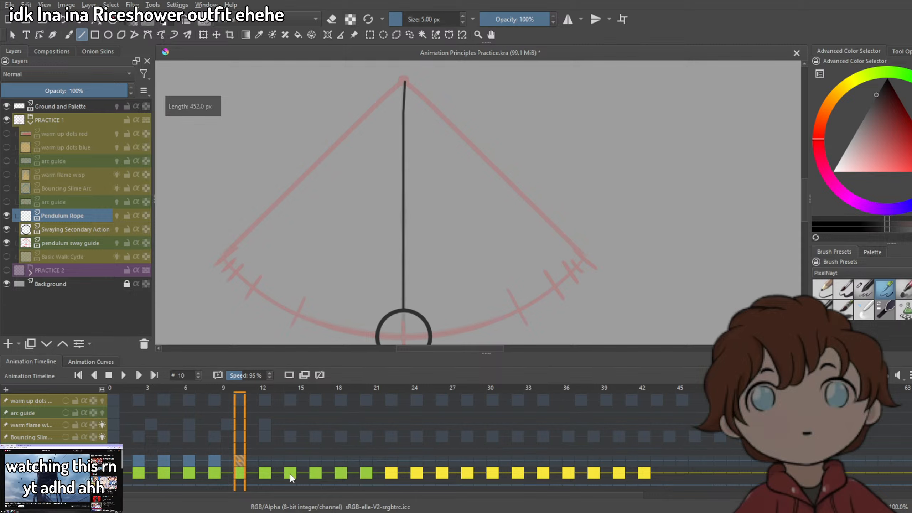
Add a blank rope keyframe at frame 12 and draw a line about 460 px long from the pivot to the circle.
left_click(264, 467)
key("Insert")
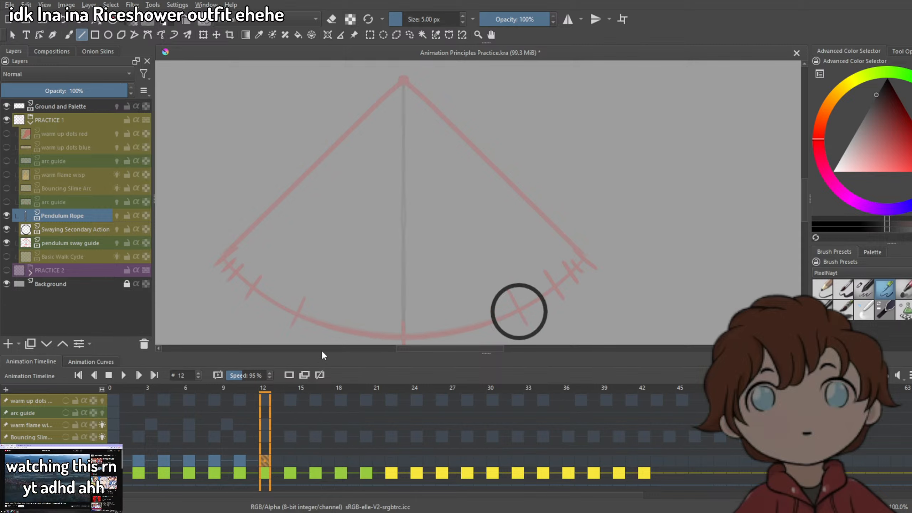
left_click_drag(407, 86, 520, 298)
key("ctrl+z")
left_click_drag(405, 81, 507, 287)
Add a blank rope keyframe at frame 14 and draw a straight line from the pivot to the circle.
key("period")
key("period")
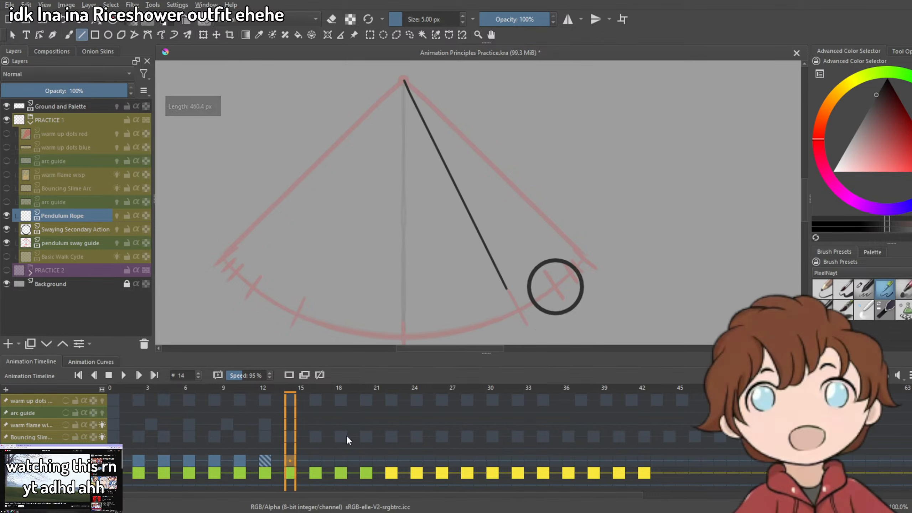
left_click_drag(412, 79, 502, 283)
Add a blank rope keyframe at frame 16 and draw a line about 450 px long from the pivot to the circle.
left_click(318, 462)
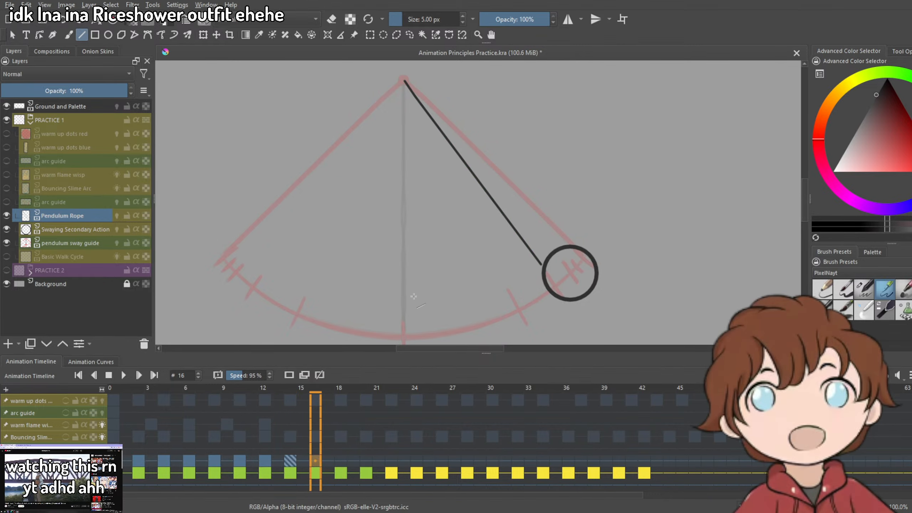
left_click_drag(519, 176, 442, 225)
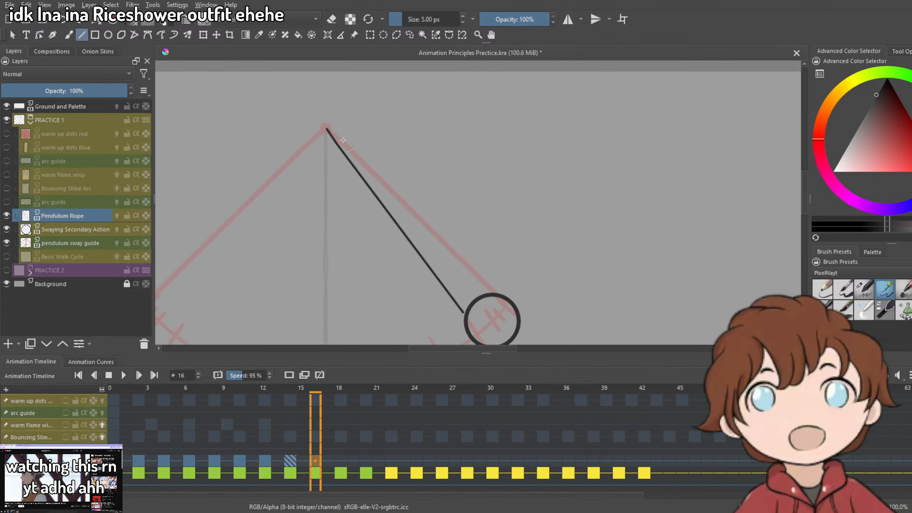
key("ctrl+z")
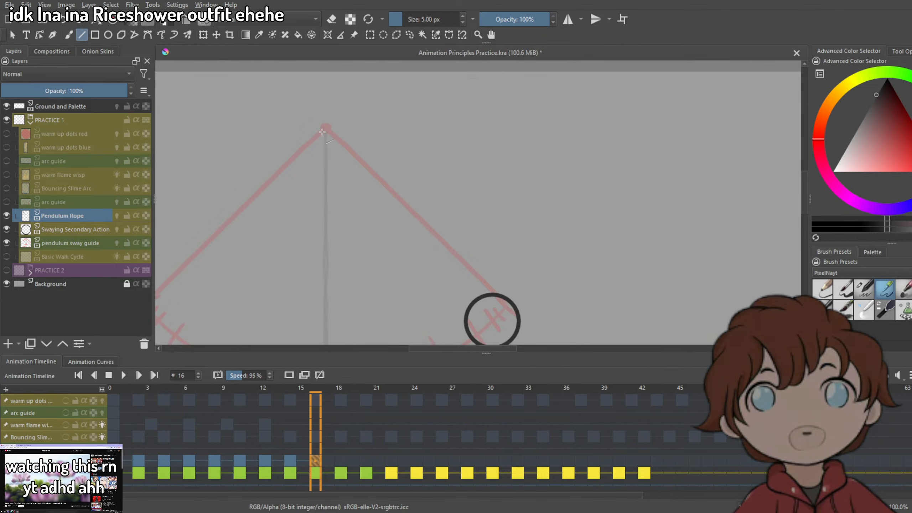
left_click_drag(326, 128, 476, 299)
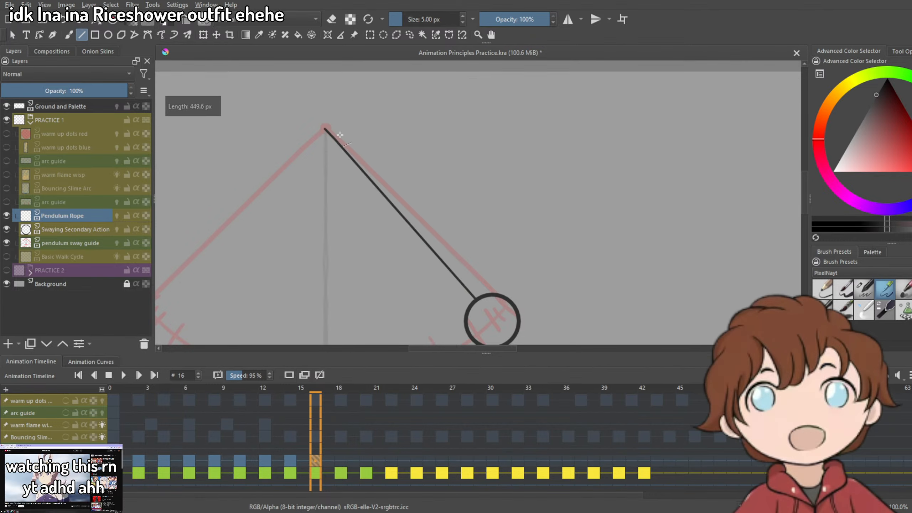
Add a blank rope keyframe at frame 18 and draw a line about 452 px long from the pivot to the circle.
left_click(338, 460)
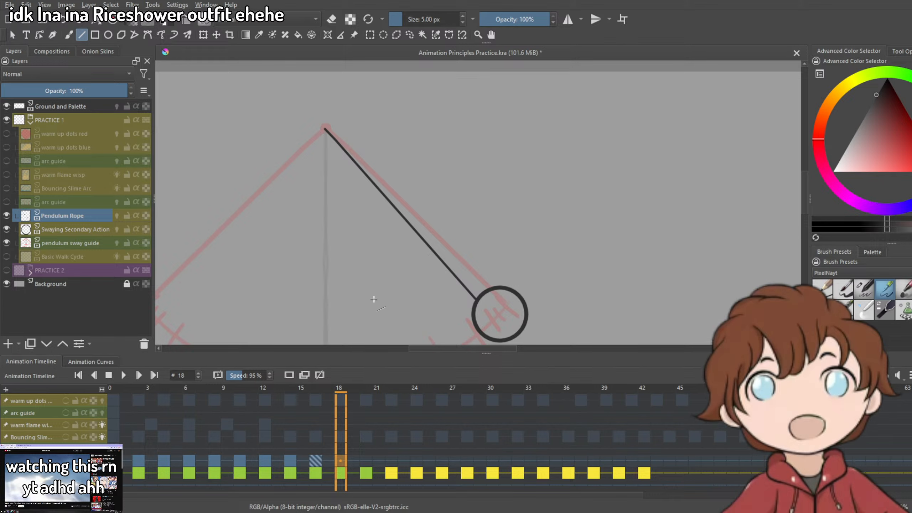
key("ctrl+z")
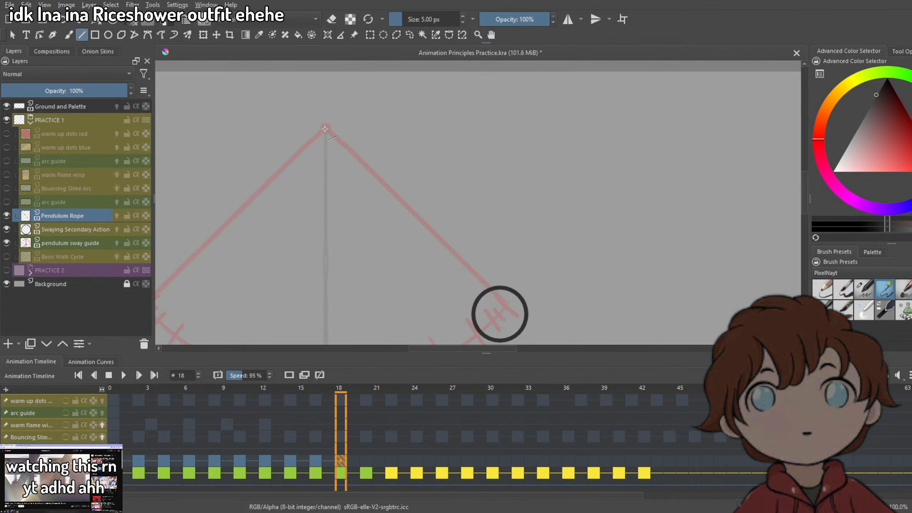
left_click_drag(325, 129, 483, 293)
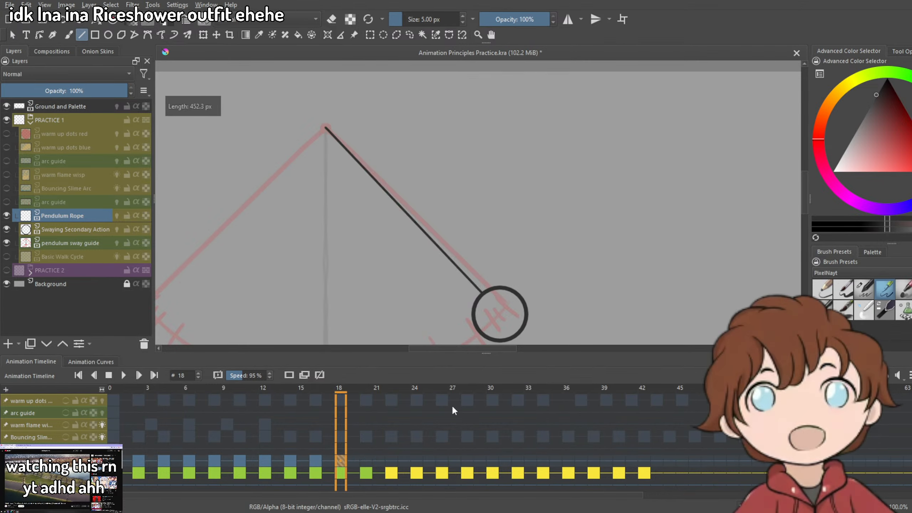
Add a blank rope keyframe at frame 20 and draw a line about 450 px long from the pivot to the circle.
left_click(366, 456)
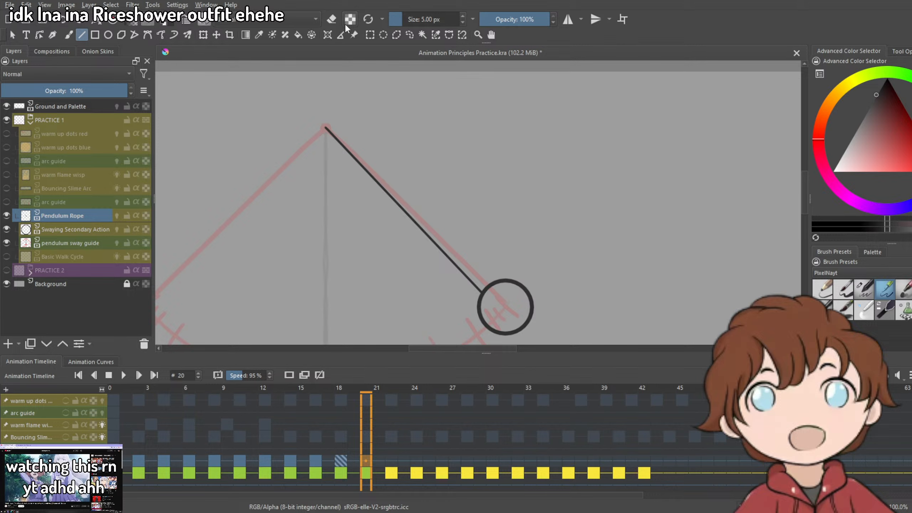
left_click(289, 376)
left_click_drag(326, 128, 489, 288)
Add a blank rope keyframe at frame 22 and draw a line about 453 px long from the pivot to the circle.
left_click(394, 460)
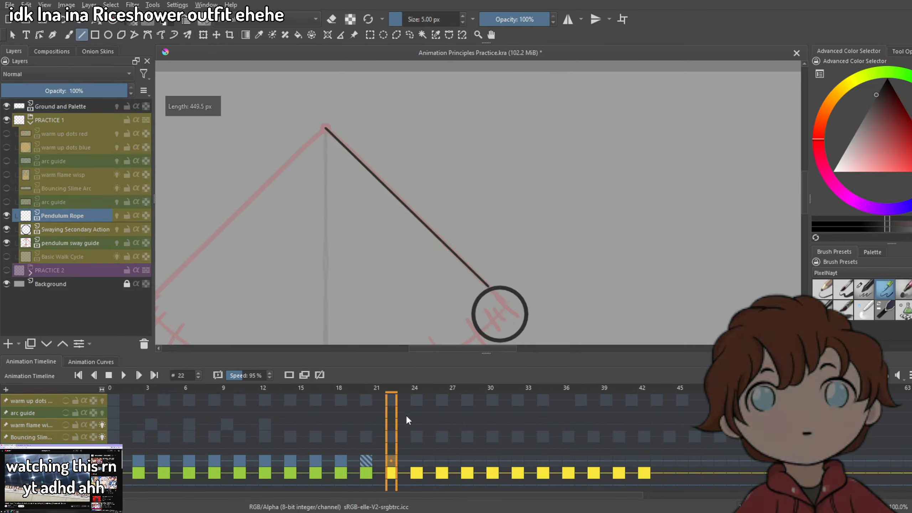
left_click(288, 375)
left_click_drag(326, 128, 484, 294)
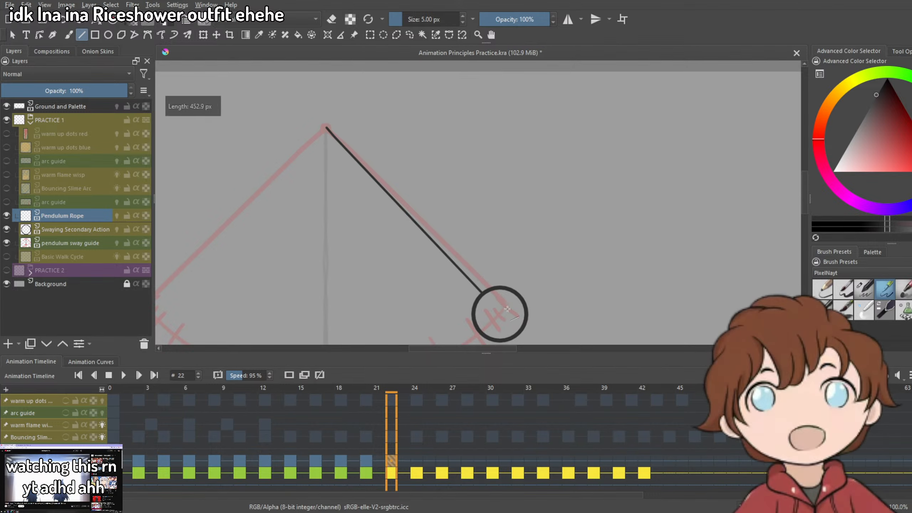
Add a blank rope keyframe at frame 24 and draw a line about 452 px long from the pivot to the circle.
left_click(417, 460)
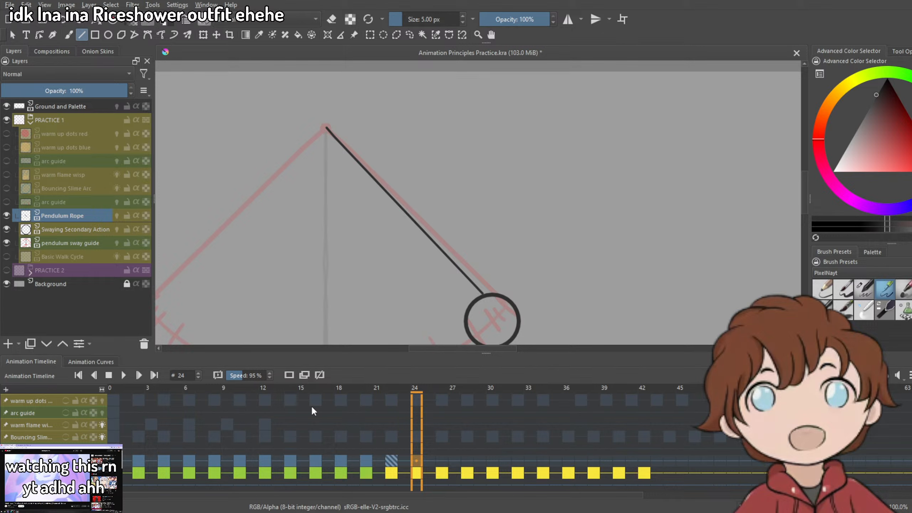
left_click(289, 375)
left_click_drag(326, 128, 474, 301)
Add blank rope keyframes at frames 26 and 28 and draw a straight line from the pivot to the circle in each.
left_click(442, 470)
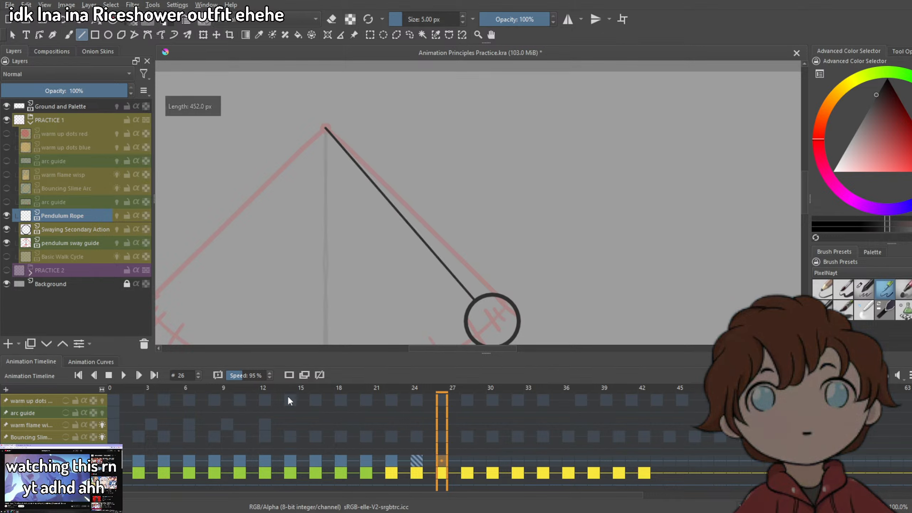
left_click(289, 375)
left_click_drag(327, 128, 331, 133)
left_click_drag(477, 303, 475, 301)
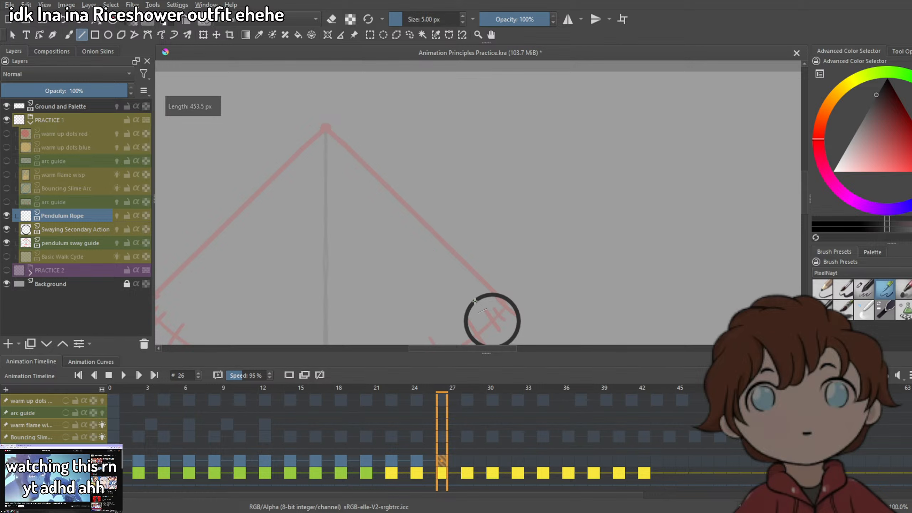
key("ctrl+z")
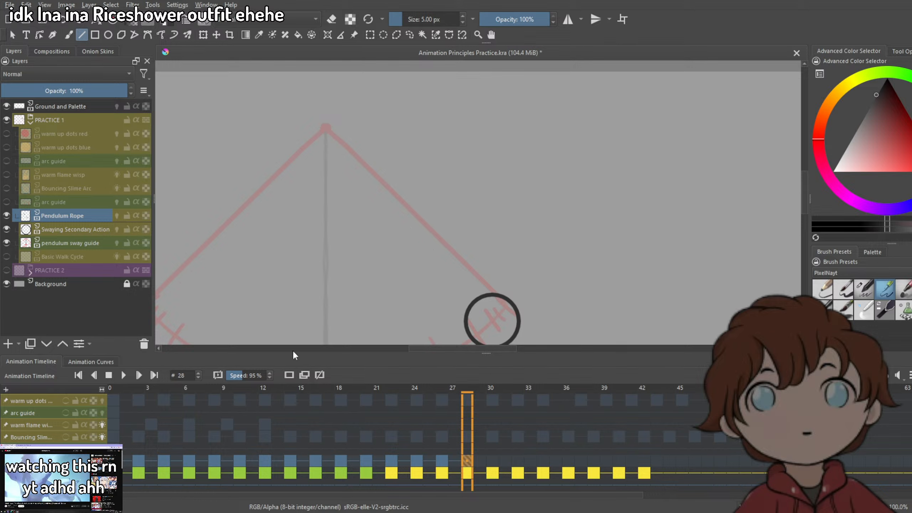
left_click_drag(325, 126, 475, 302)
Add a blank rope keyframe at frame 30 and draw a line about 453 px long from the pivot to the circle.
key(".")
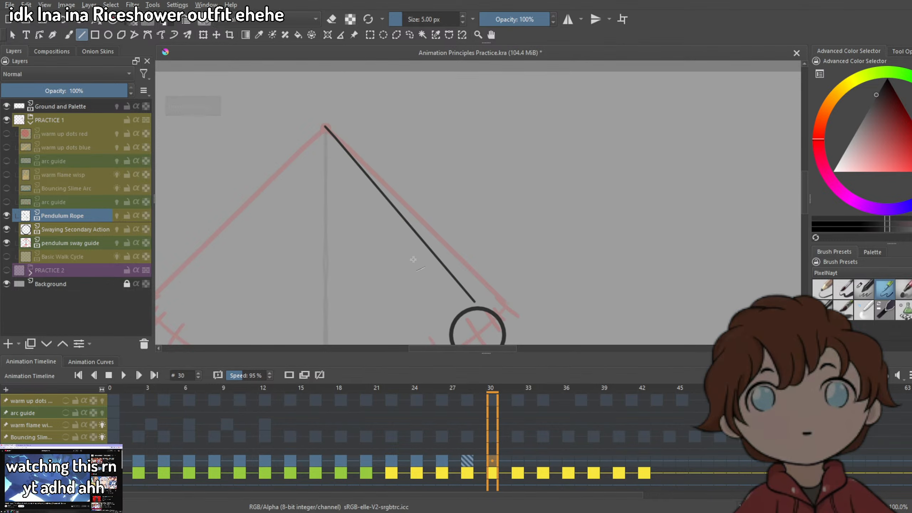
key("Delete")
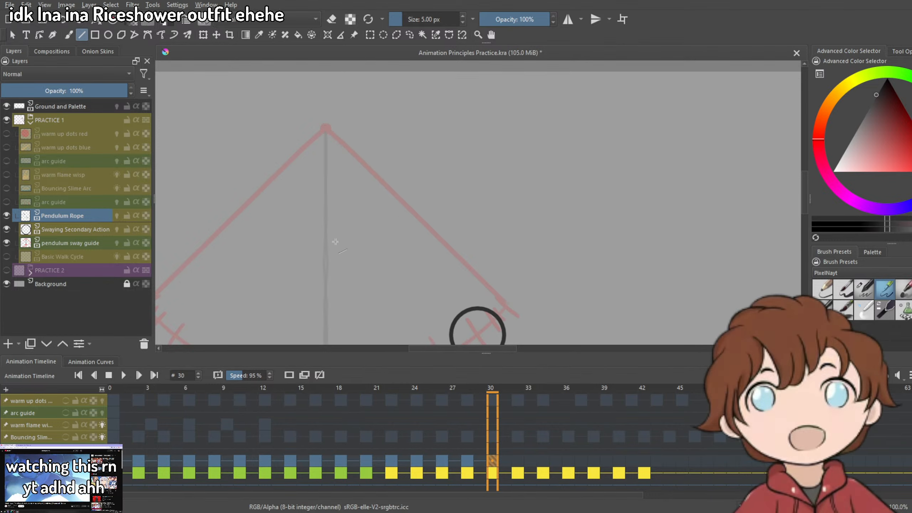
left_click_drag(325, 126, 464, 316)
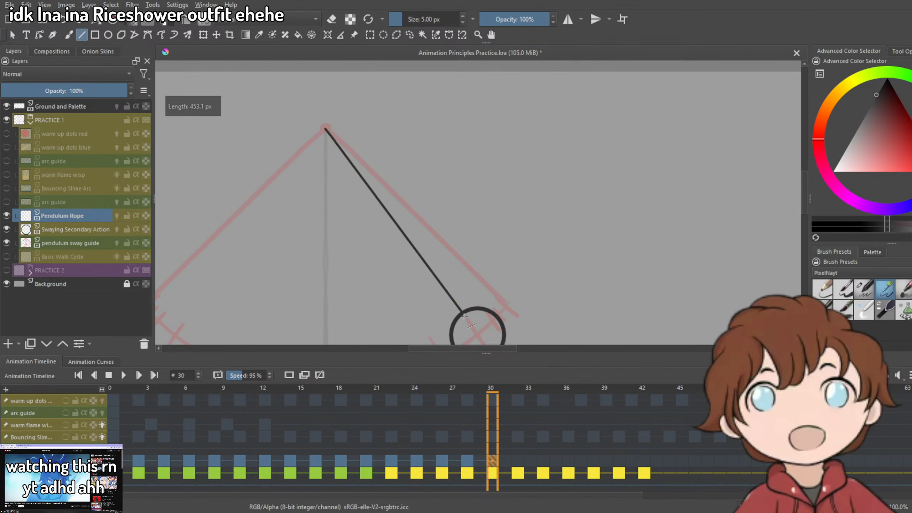
Add a blank rope keyframe at frame 32 and draw a line about 456 px long from the pivot to the circle.
left_click(521, 463)
left_click(289, 376)
left_click_drag(413, 246, 420, 181)
left_click_drag(366, 134, 372, 141)
left_click_drag(336, 75, 337, 77)
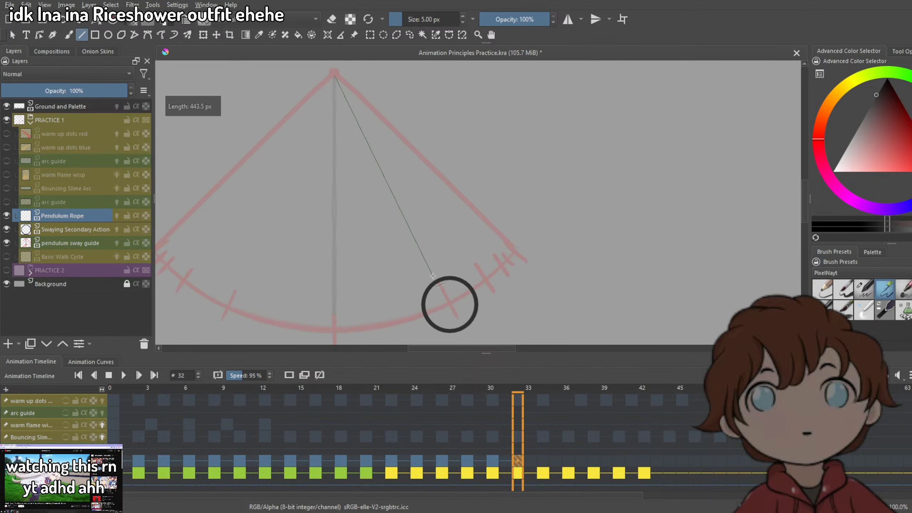
left_click_drag(433, 275, 438, 279)
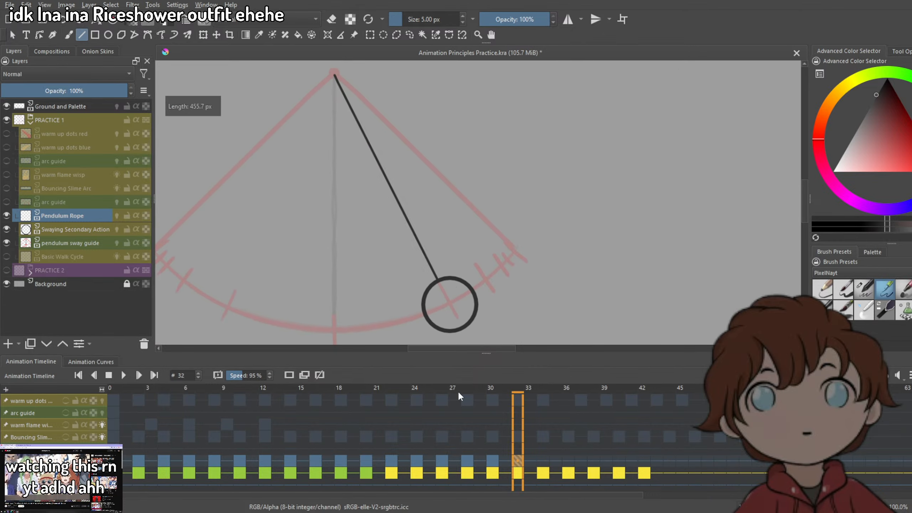
Replace frame 32's rope with a blank keyframe and redraw the line about 455 px long from the pivot to the circle.
left_click(288, 376)
left_click_drag(475, 281, 503, 268)
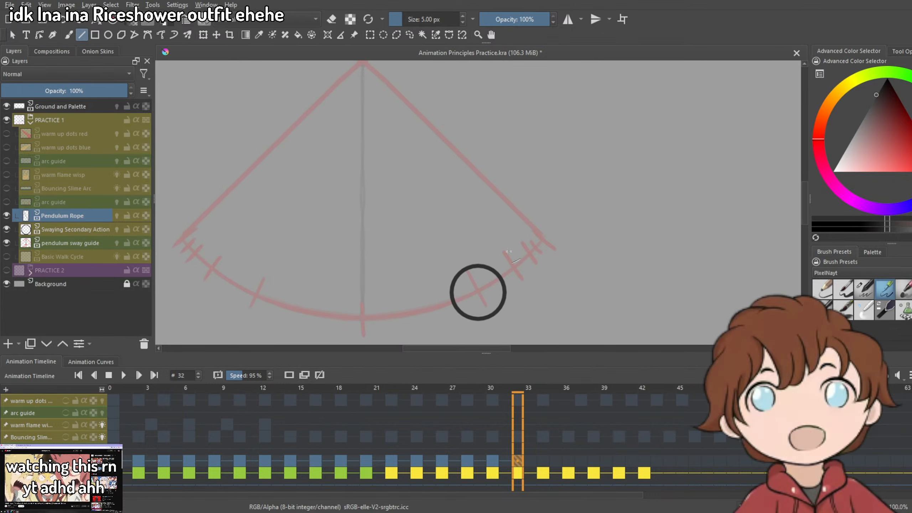
scroll(509, 251, "down", 1)
left_click(542, 467)
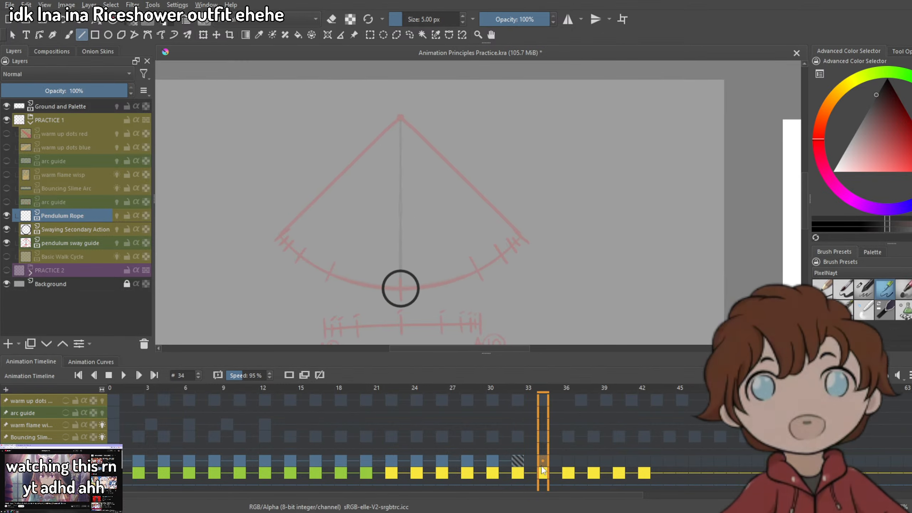
left_click(519, 461)
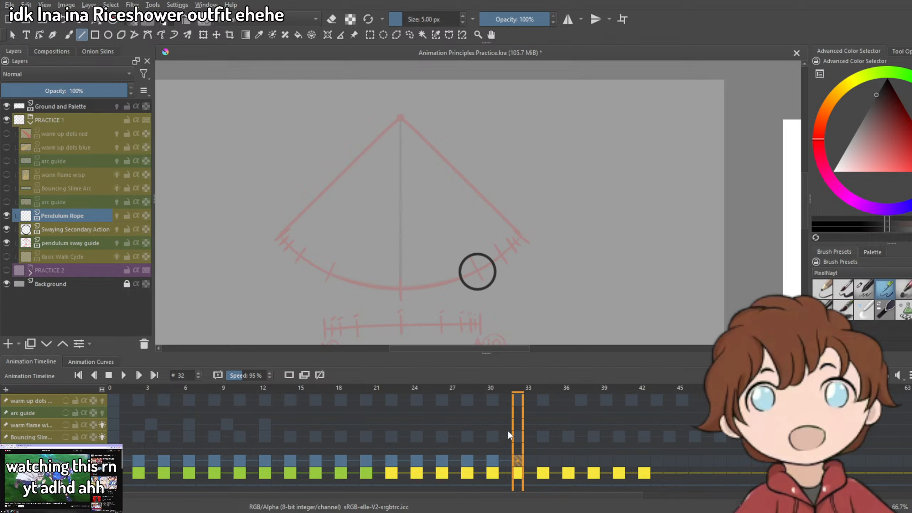
left_click(494, 462)
left_click(518, 463)
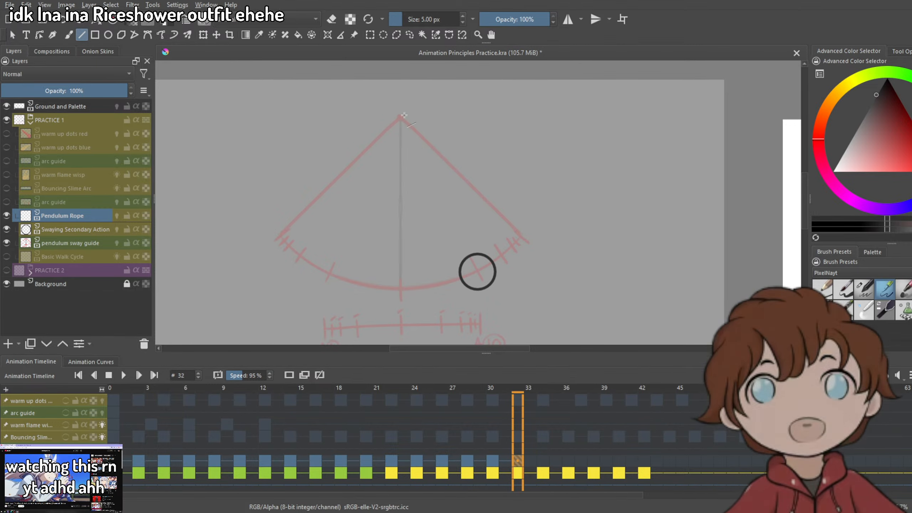
left_click_drag(402, 117, 470, 260)
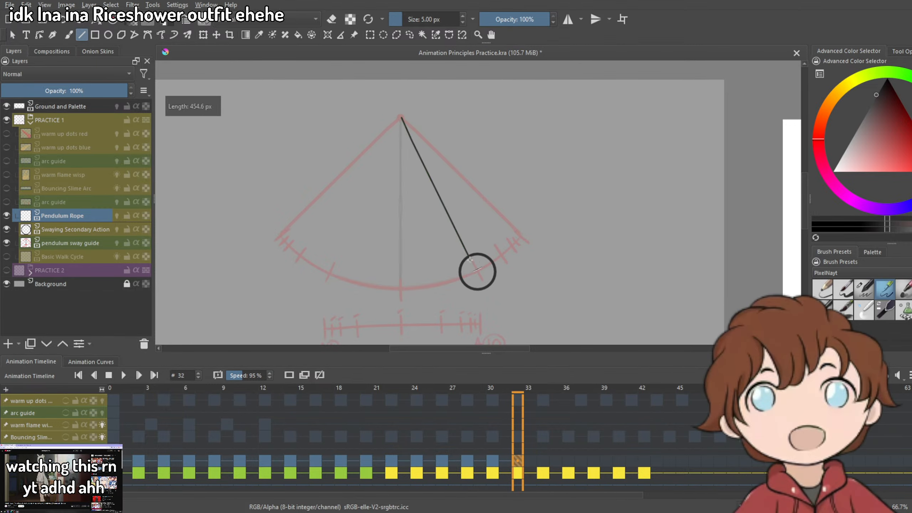
Compare frames 32 and 34, then add a blank rope keyframe at frame 34 with a vertical line about 456 px long to the circle.
left_click(543, 463)
left_click(517, 463)
left_click(543, 463)
left_click(519, 461)
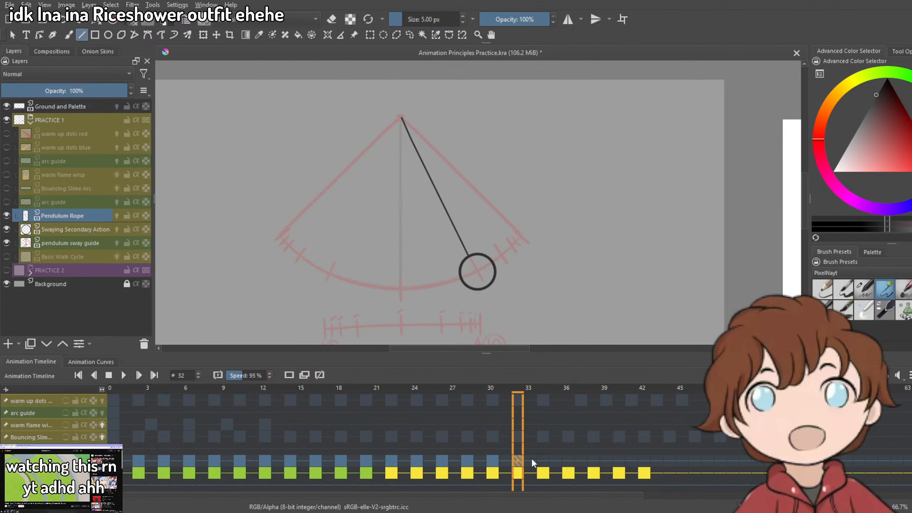
left_click(543, 463)
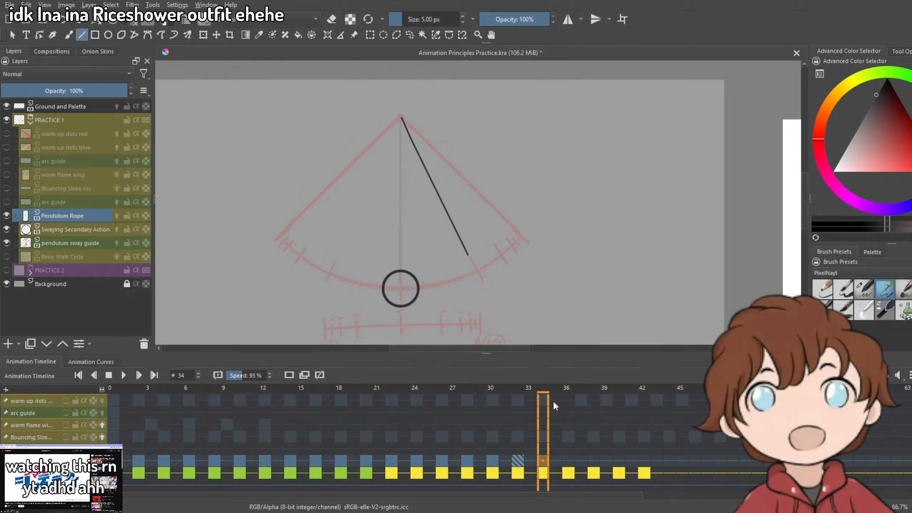
left_click(518, 463)
left_click(543, 461)
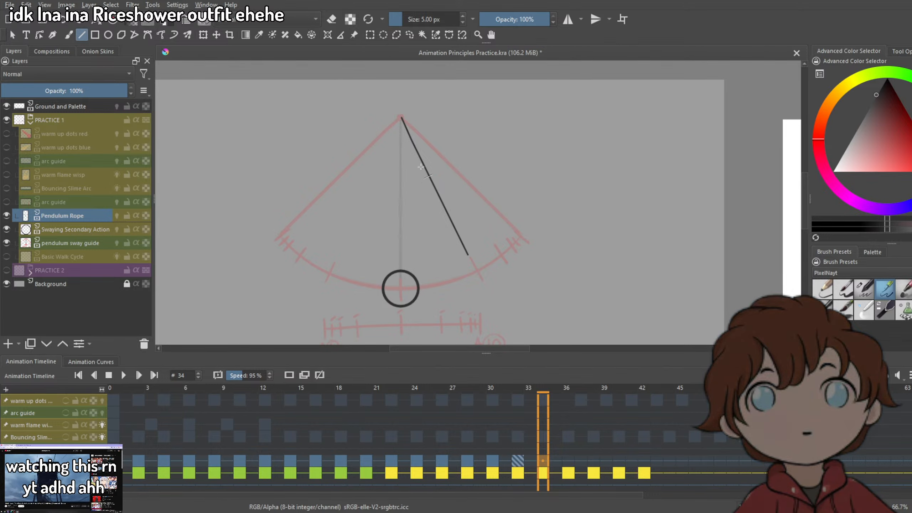
key("ctrl+z")
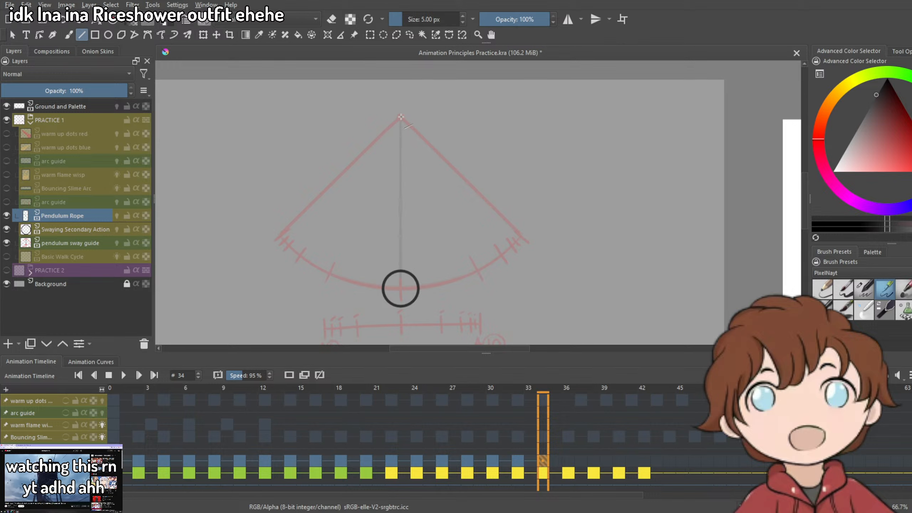
left_click_drag(401, 117, 402, 270)
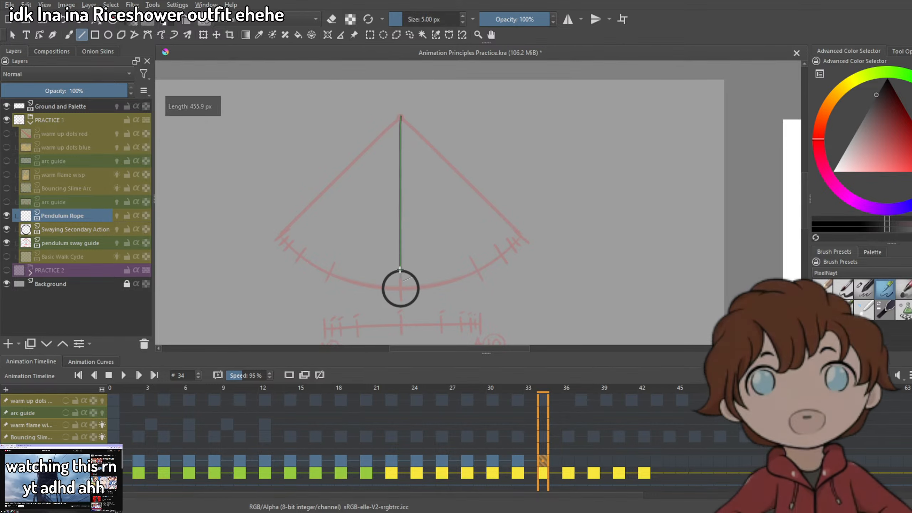
Add a blank rope keyframe at frame 36 and draw a line about 456 px long from the pivot to the circle.
left_click(566, 463)
left_click(289, 375)
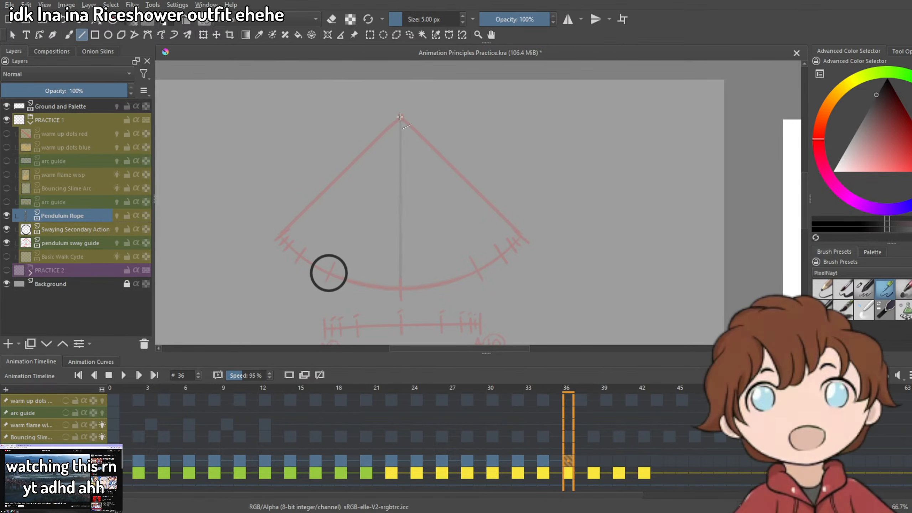
left_click_drag(400, 117, 336, 255)
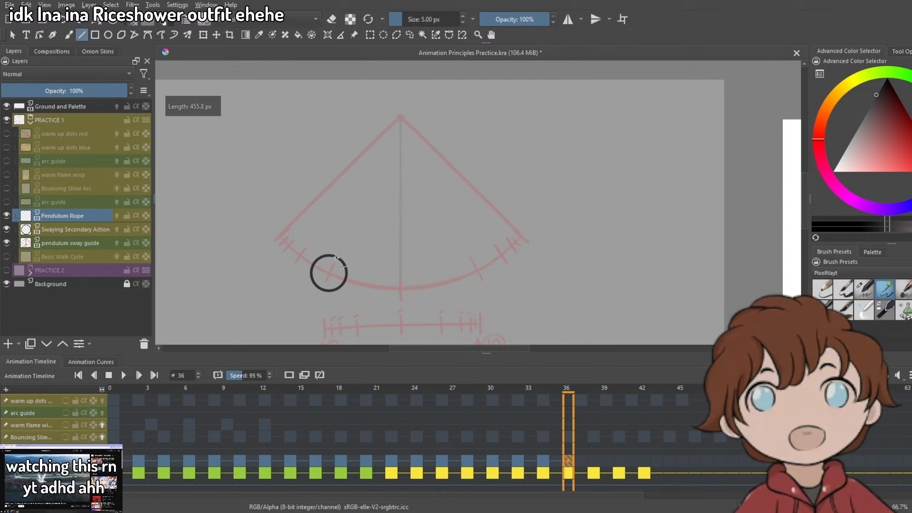
Add a blank rope keyframe at frame 38 and draw a line about 457 px long from the pivot to the circle.
left_click(595, 463)
left_click(289, 375)
left_click_drag(399, 118, 310, 235)
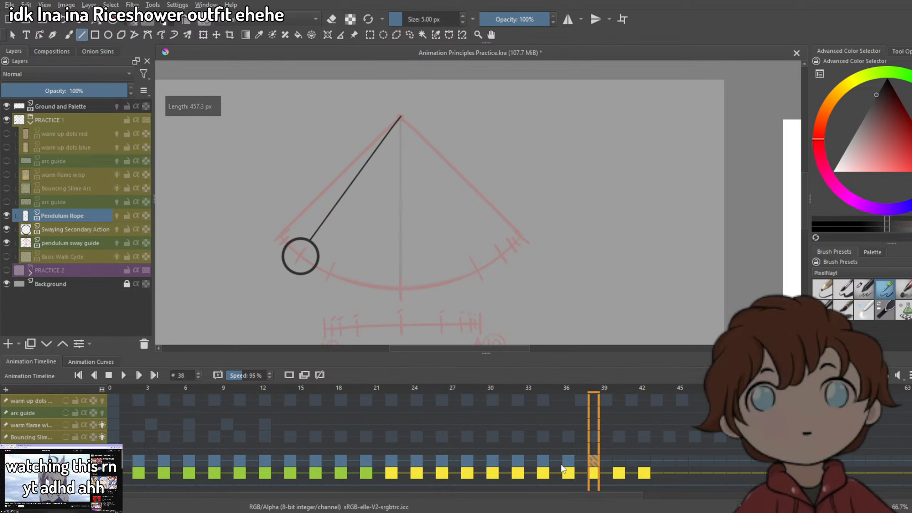
Add a blank rope keyframe at frame 40 and draw a line about 454 px long from the pivot to the circle.
left_click(620, 463)
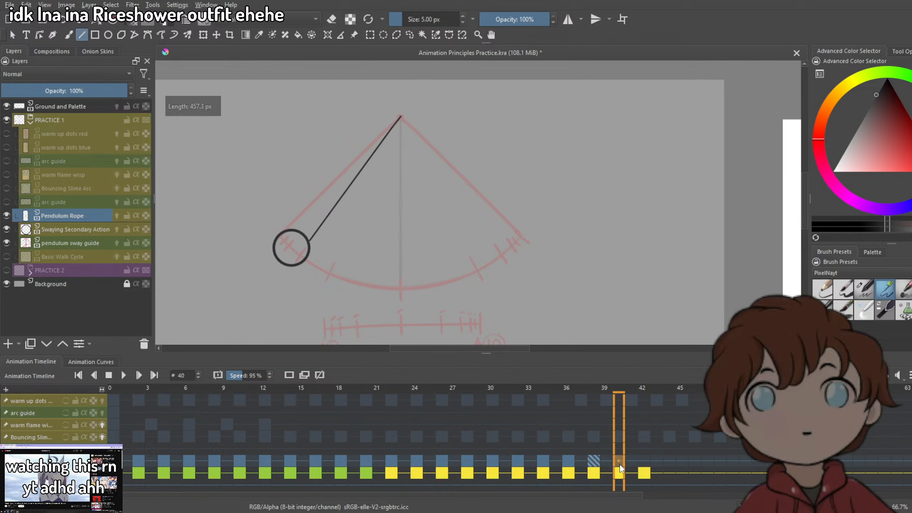
left_click(289, 375)
left_click_drag(400, 117, 302, 232)
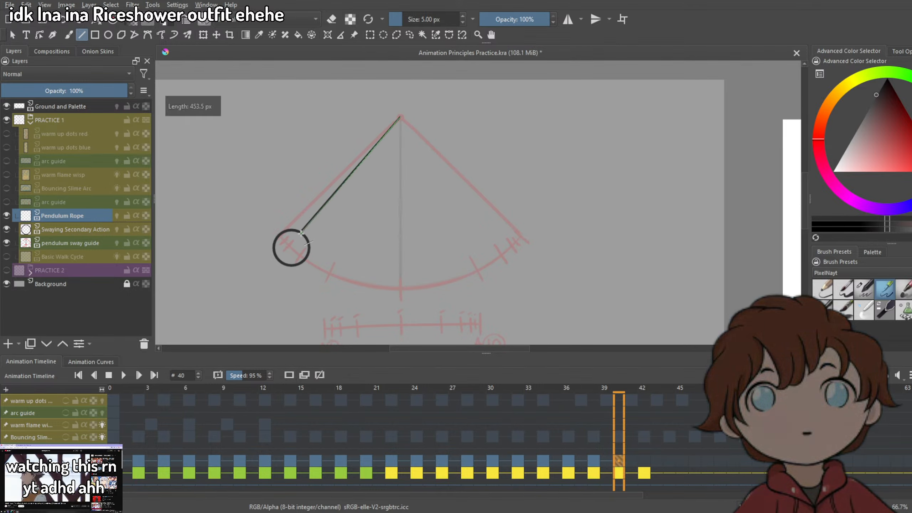
Add a blank rope keyframe at frame 42 and draw a line about 451 px long from the pivot to the circle.
left_click(643, 462)
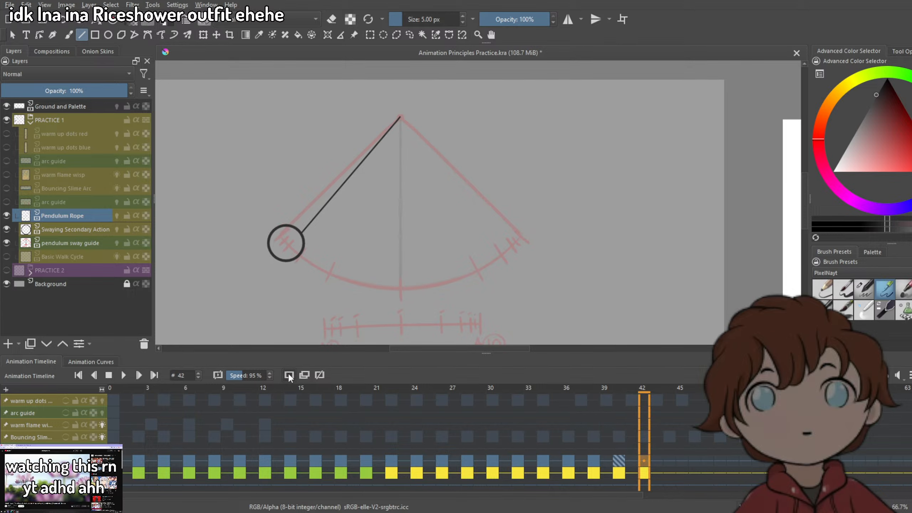
left_click_drag(395, 122, 347, 174)
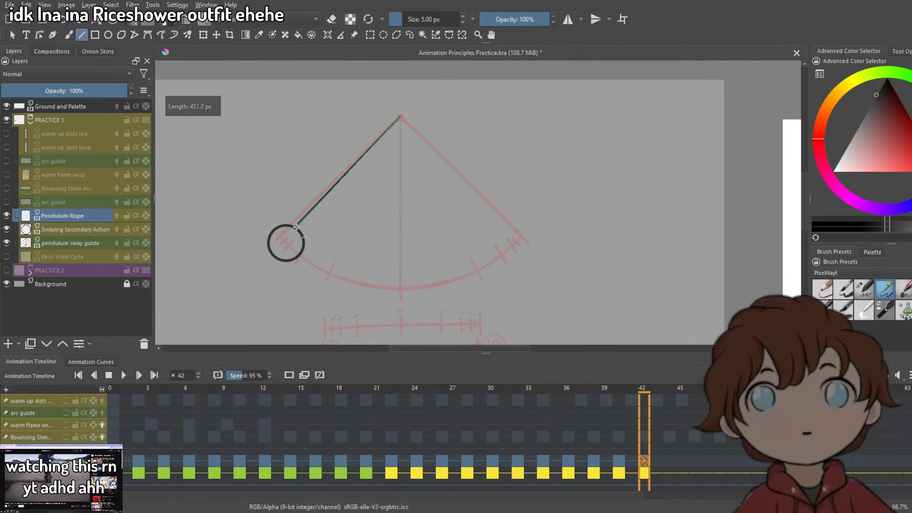
left_click_drag(295, 226, 297, 227)
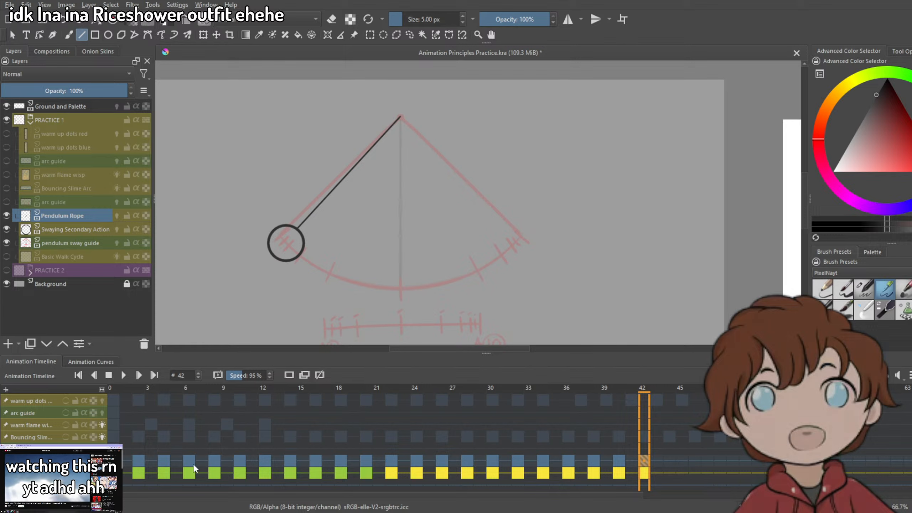
Hide the pendulum sway guide layer and play back the pendulum animation over frames 0 to 43.
left_click(114, 473)
left_click(7, 243)
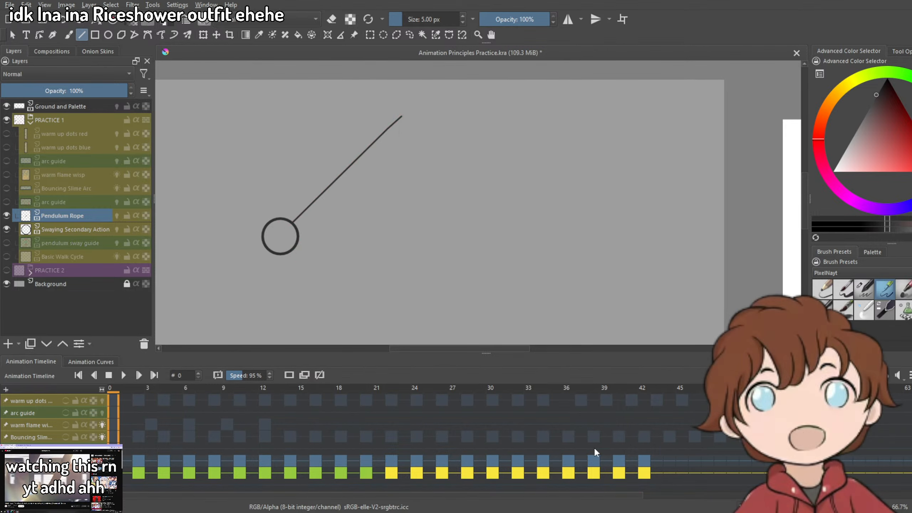
left_click(657, 470, "shift")
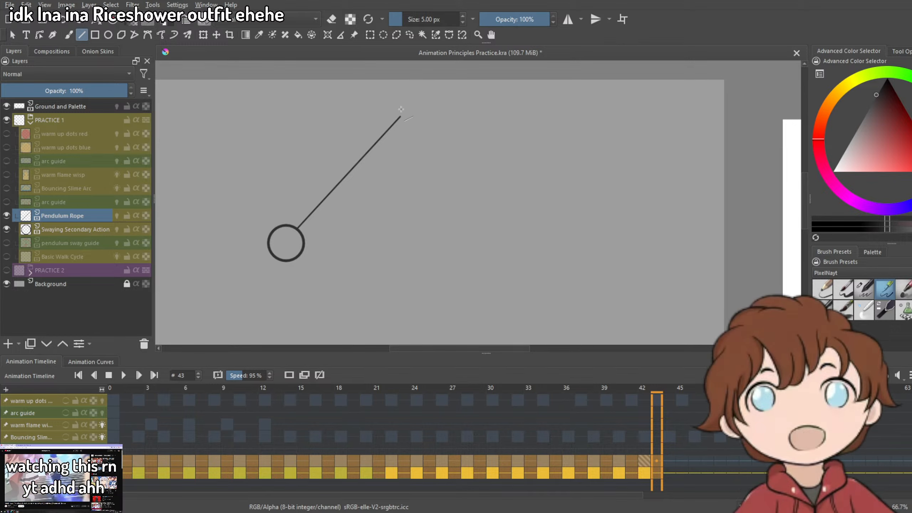
left_click(124, 375)
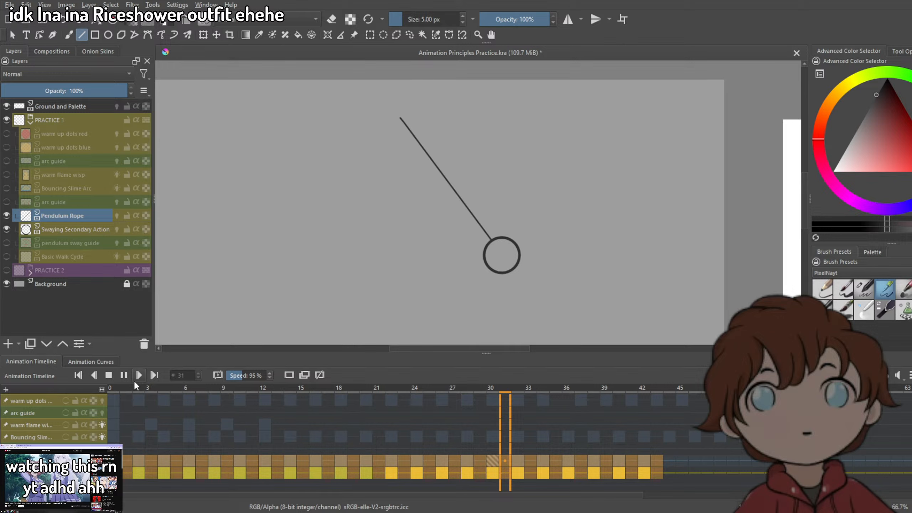
Examine the rope and circle's swing in the looping playback, both close up and with the whole scene in view.
scroll(522, 217, "down", 3)
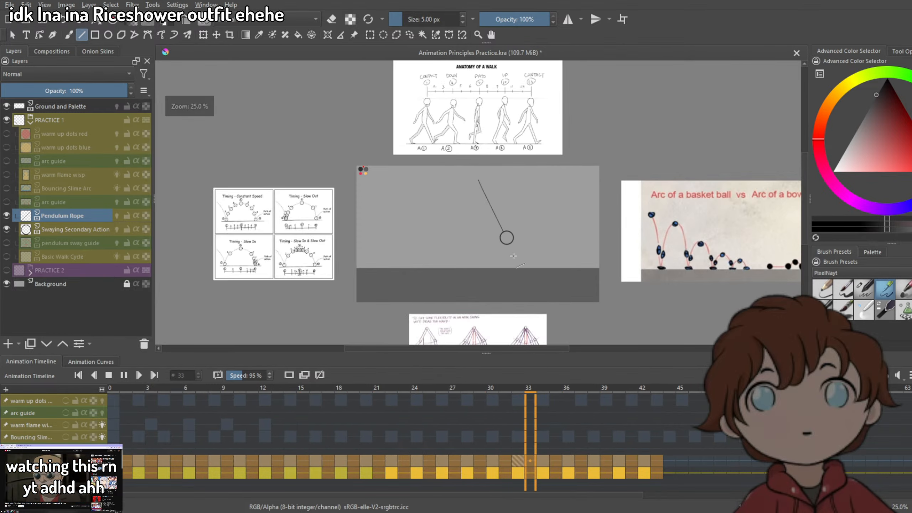
scroll(504, 242, "up", 3)
scroll(504, 243, "down", 1)
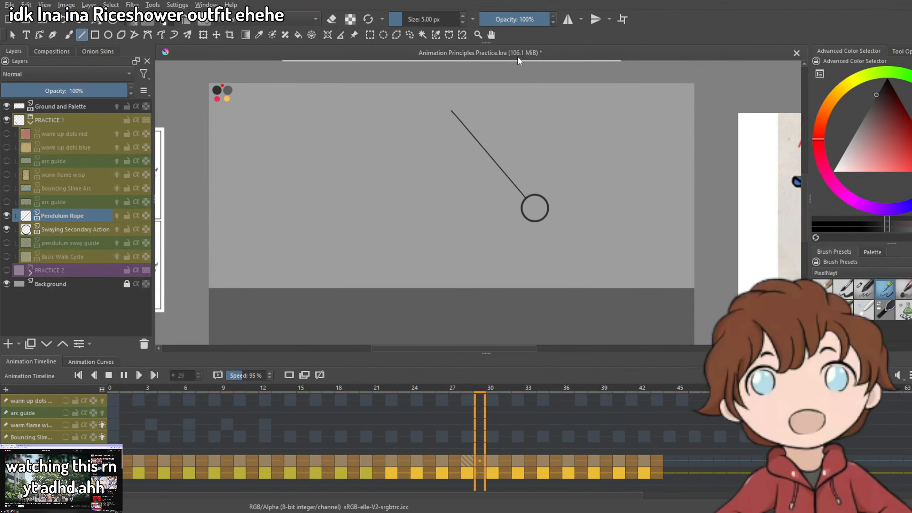
scroll(518, 258, "down", 2)
scroll(518, 258, "up", 1)
scroll(518, 257, "up", 2)
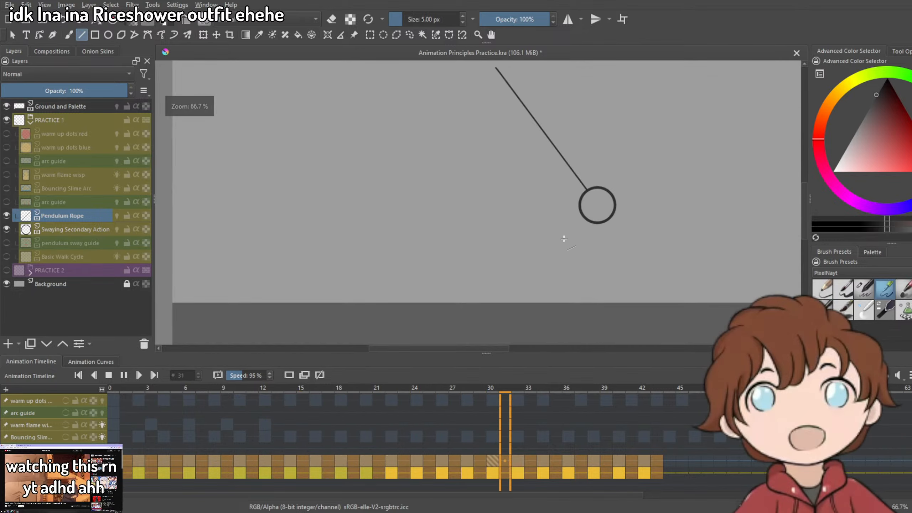
scroll(518, 258, "down", 3)
scroll(587, 230, "up", 3)
scroll(587, 231, "down", 2)
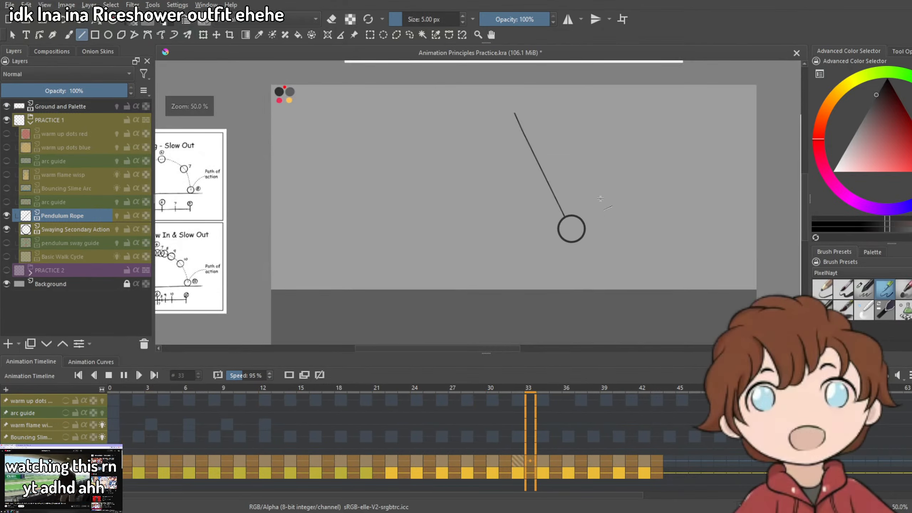
scroll(592, 229, "up", 1)
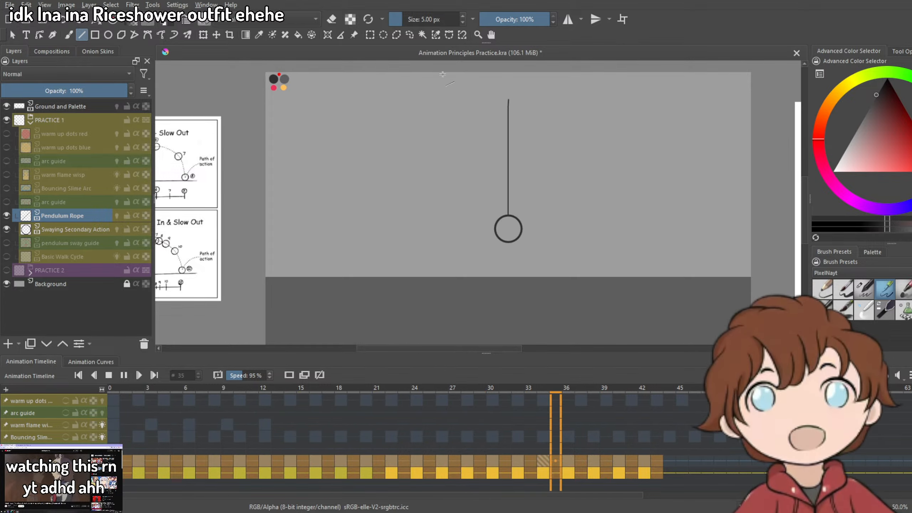
Open the Runaway in a City.kra animation file alongside the practice document.
left_click(9, 4)
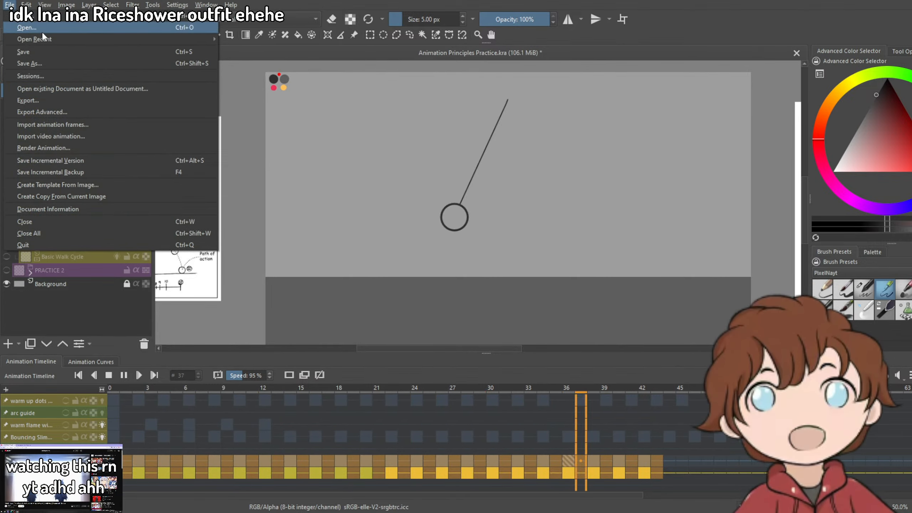
left_click(44, 27)
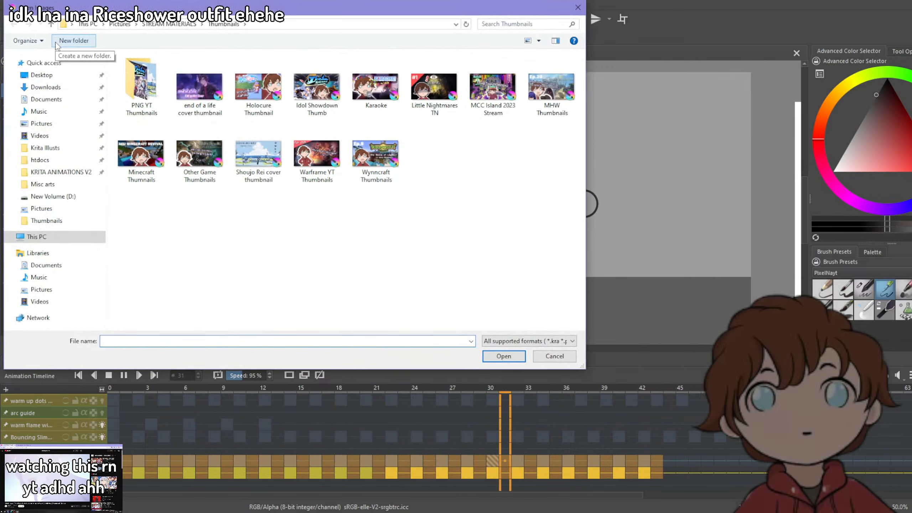
left_click(61, 147)
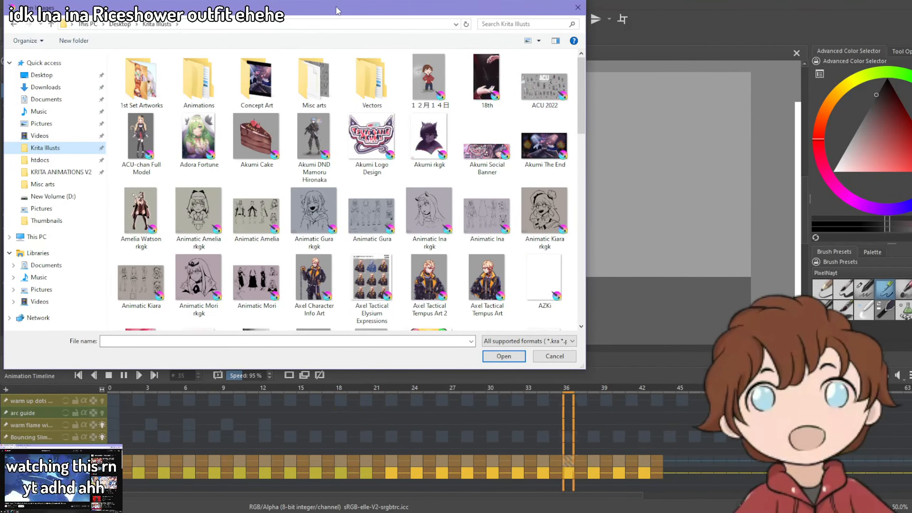
left_click_drag(336, 8, 335, 0)
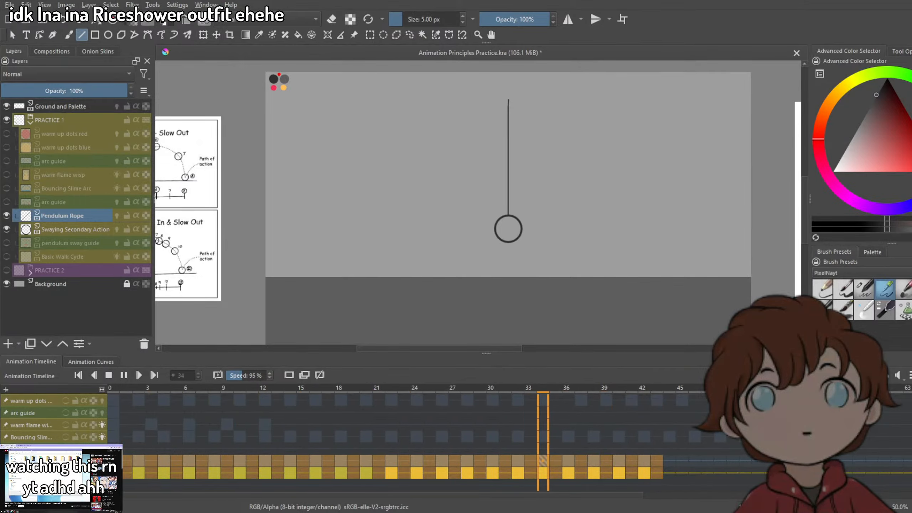
left_click_drag(335, 0, 295, 65)
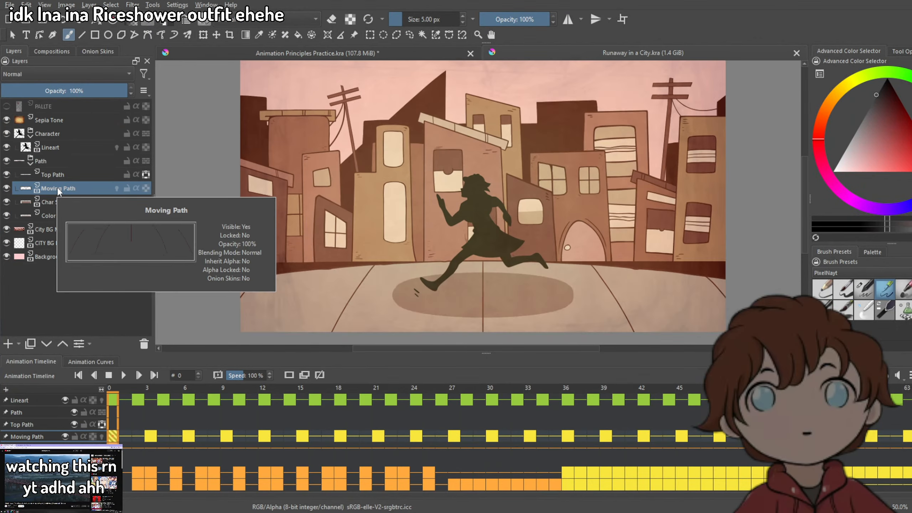
Step through the Moving Path layer's keyframes from frame 3 to frame 21 to examine how the ground lines move.
left_click(150, 437)
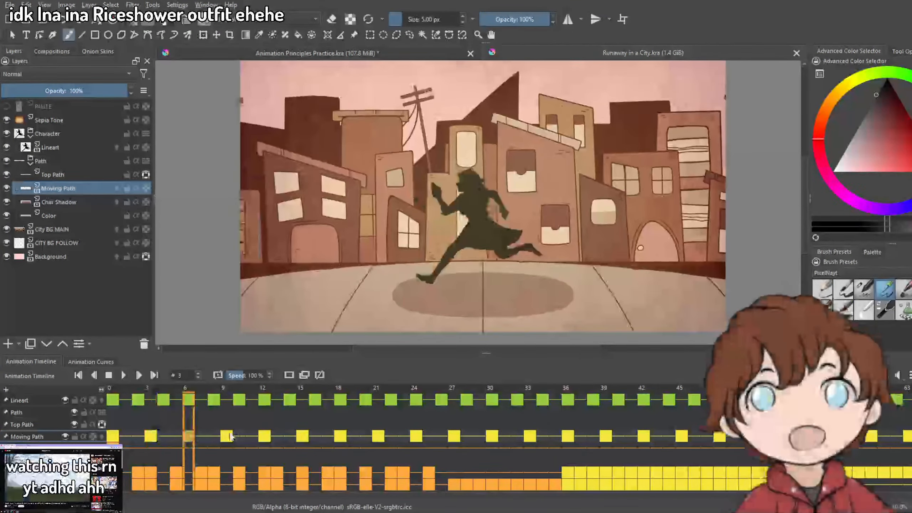
left_click(230, 436)
left_click(266, 437)
left_click(304, 437)
left_click(341, 437)
left_click(381, 437)
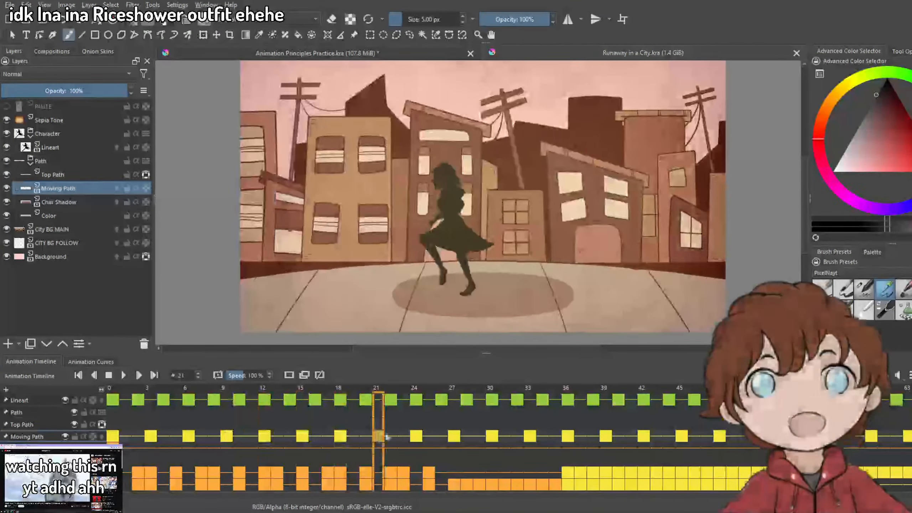
scroll(386, 437, "up", 3)
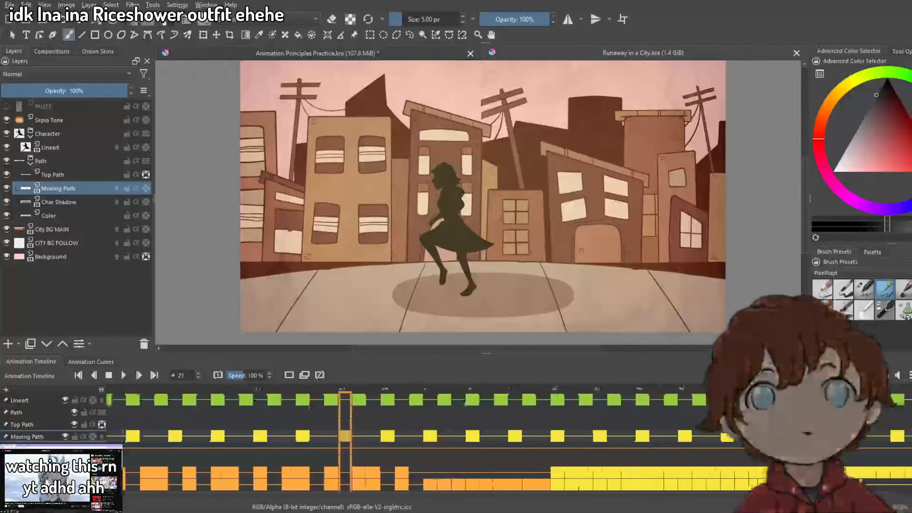
scroll(387, 437, "down", 5)
scroll(428, 452, "up", 4)
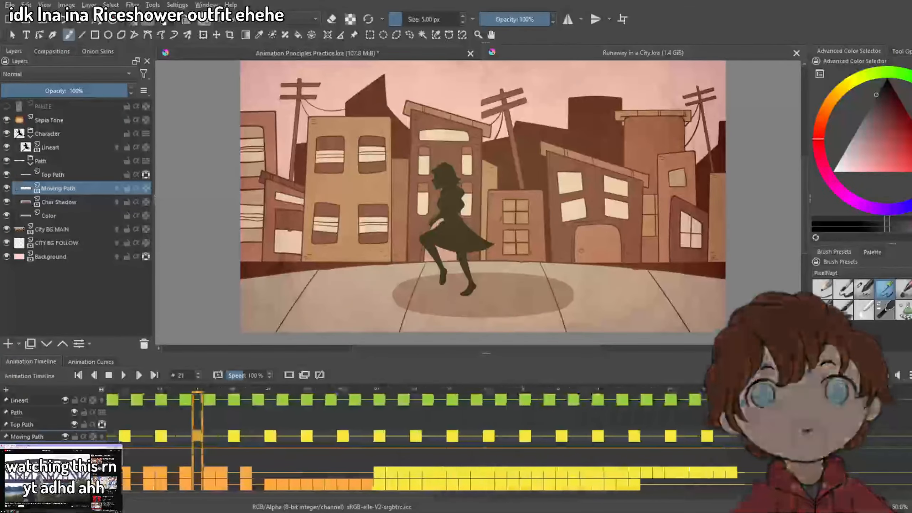
Play the running animation to review its motion, stop it, and scrub back to frame 12.
key("space")
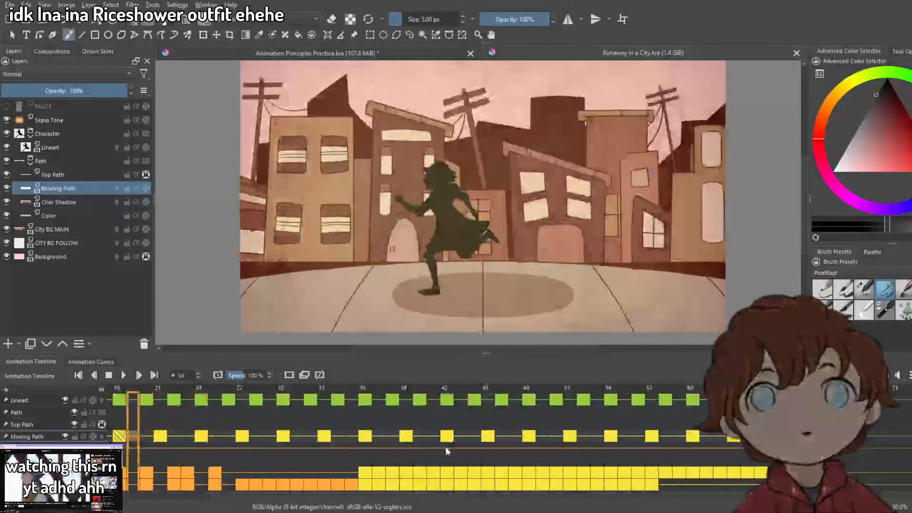
key("space")
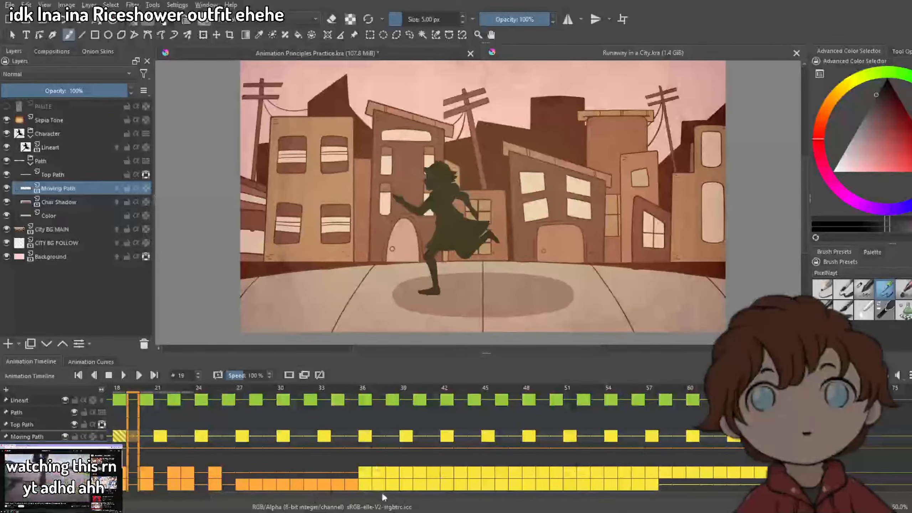
left_click_drag(383, 498, 250, 418)
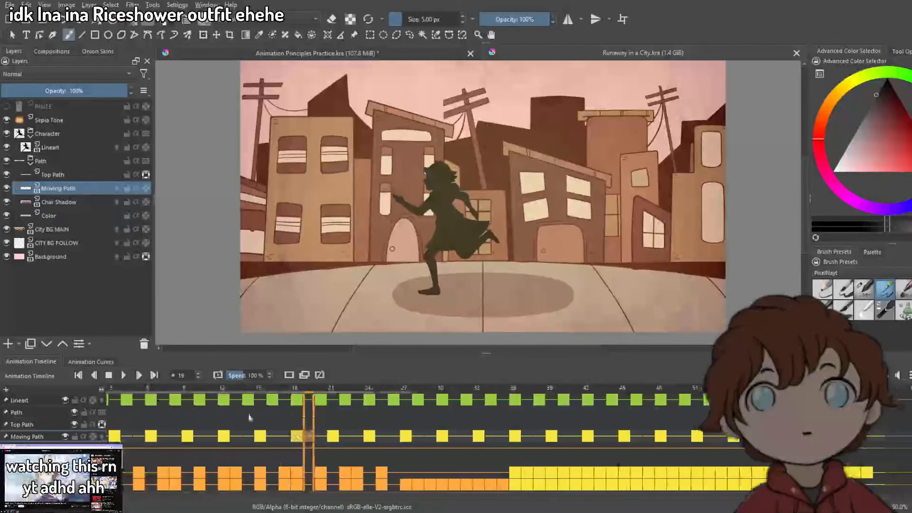
key("space")
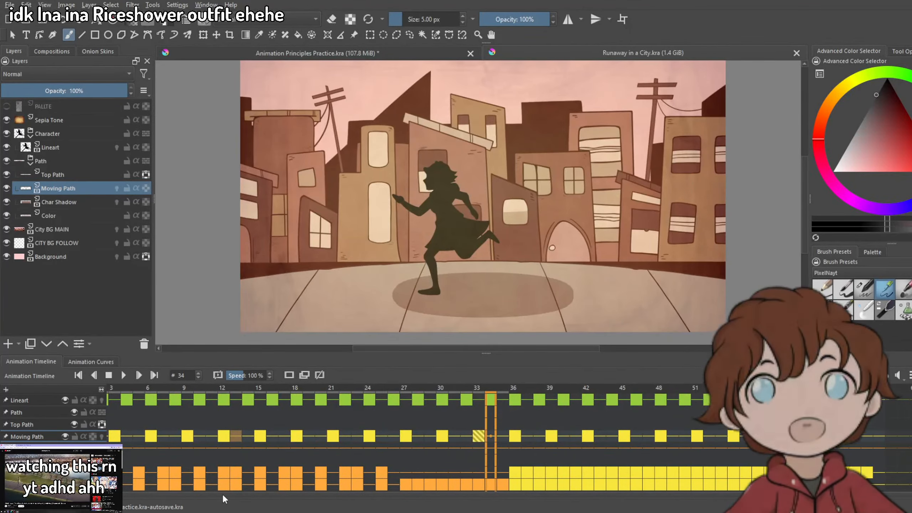
scroll(220, 496, "up", 1)
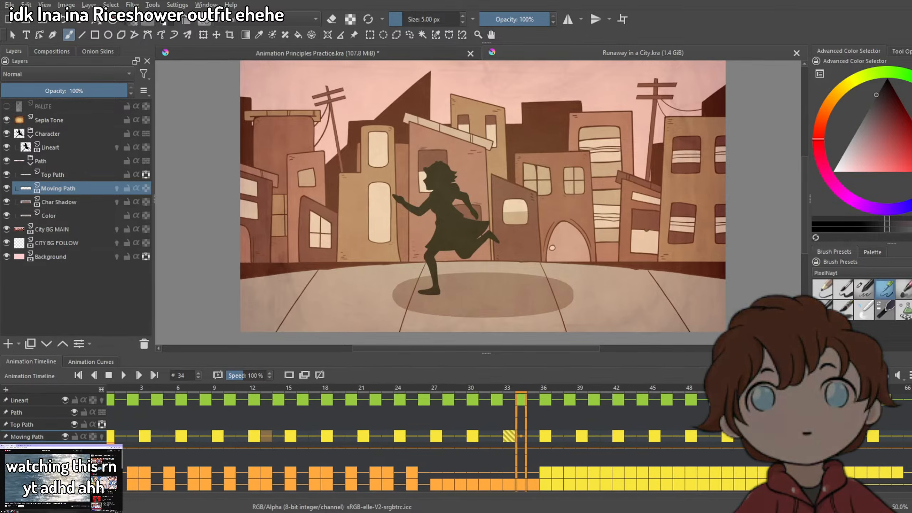
scroll(176, 501, "down", 1)
left_click_drag(176, 497, 169, 501)
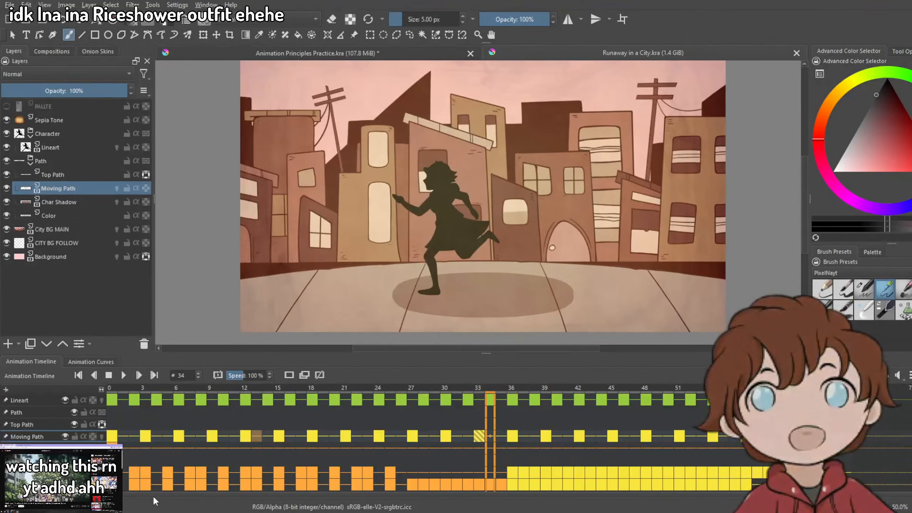
left_click_drag(478, 444, 246, 445)
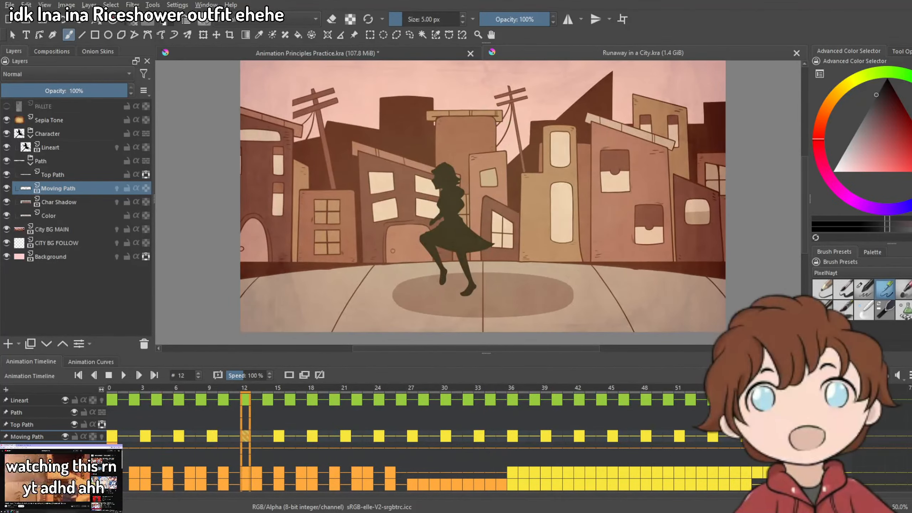
Select the PALLTE layer and toggle the visibility of PALLTE and Sepia Tone to compare the scene's look.
scroll(498, 452, "up", 1)
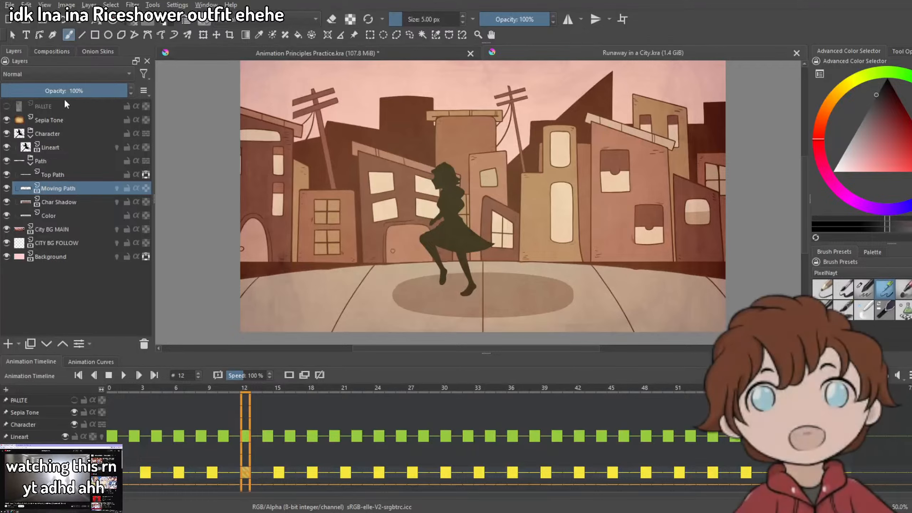
left_click(14, 110)
left_click(6, 106)
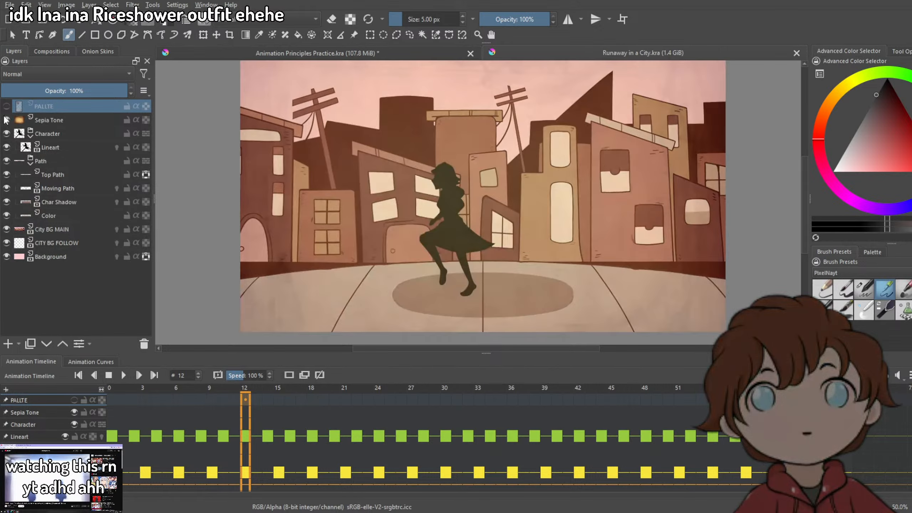
left_click(6, 120)
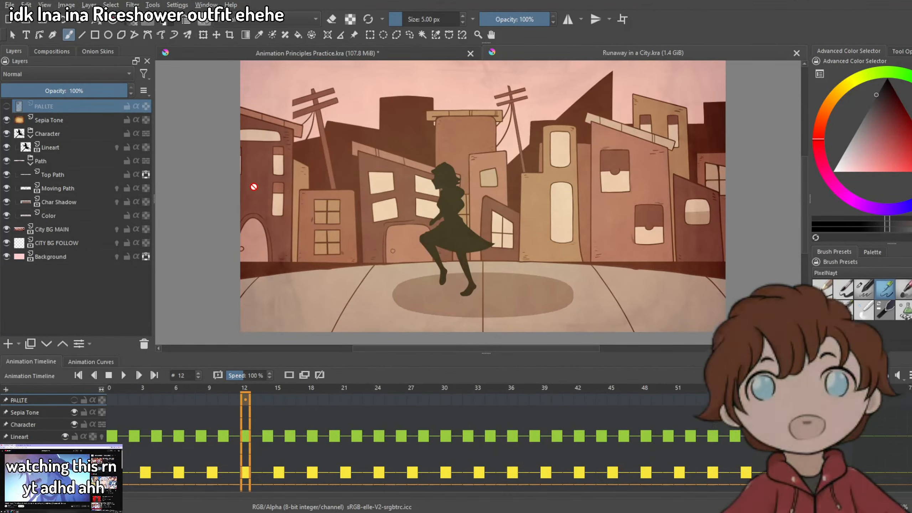
scroll(577, 271, "down", 1)
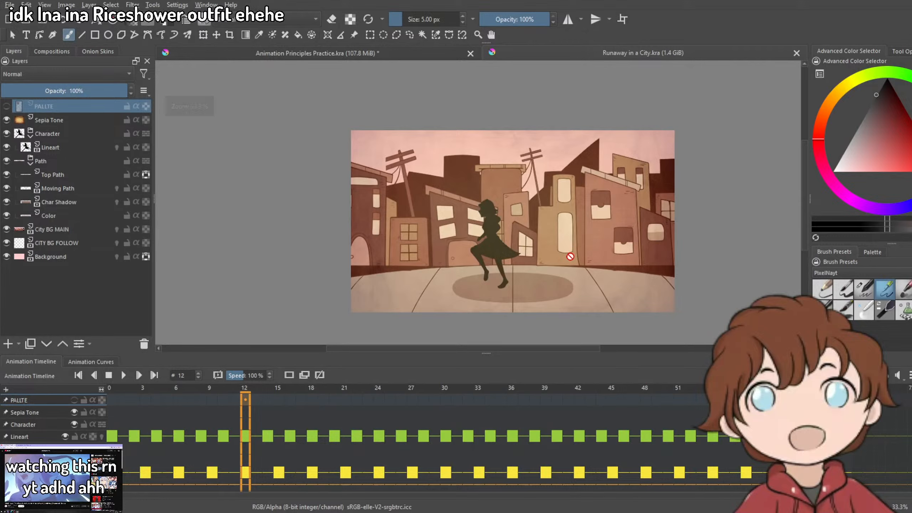
scroll(553, 263, "up", 1)
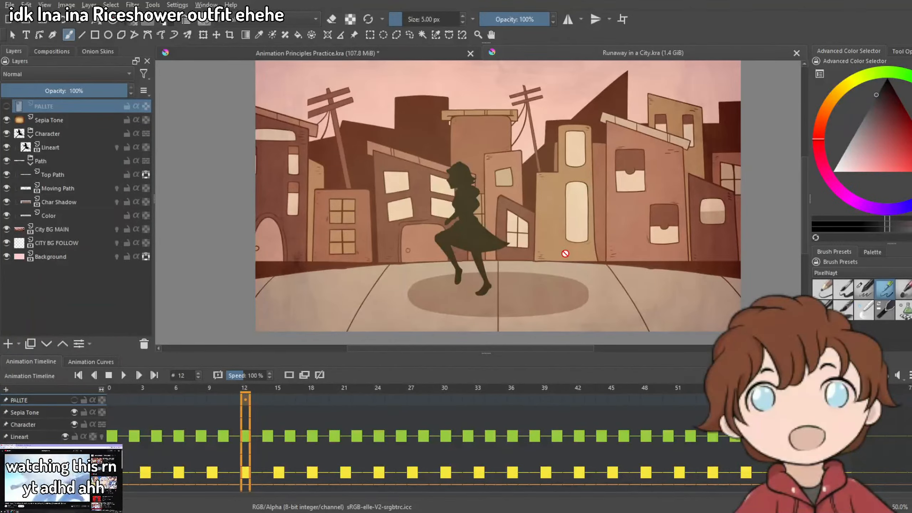
scroll(565, 253, "down", 1)
scroll(566, 222, "up", 1)
scroll(567, 198, "down", 1)
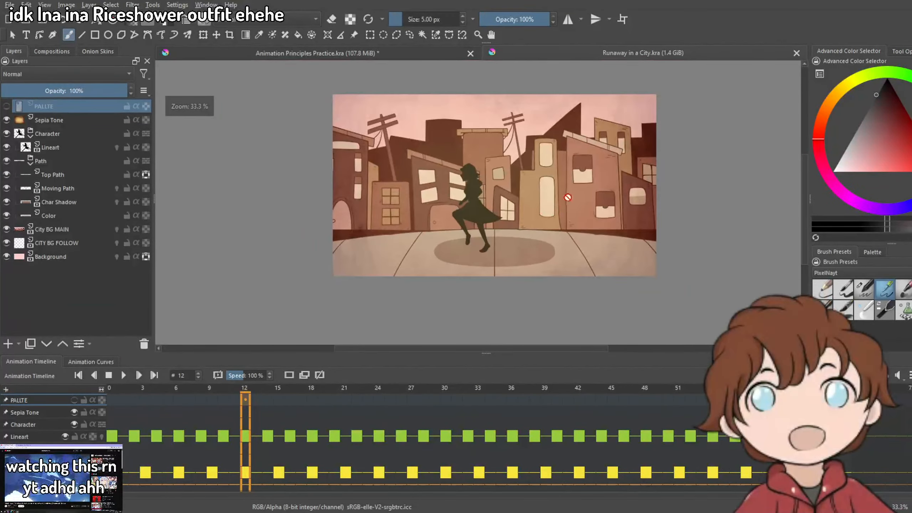
scroll(567, 198, "up", 1)
scroll(587, 236, "down", 1)
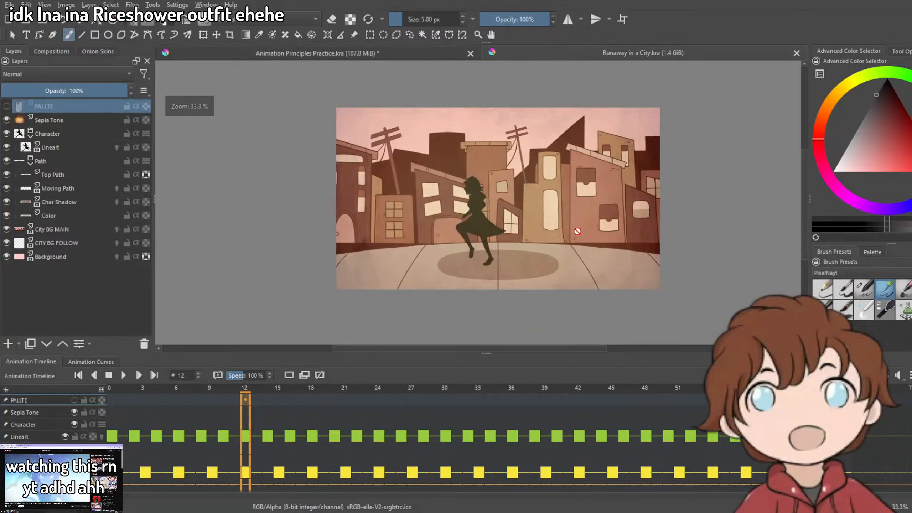
Step through the Runaway in a City keyframes every third frame from 3 to 42 to examine the run and background motion.
left_click(145, 473)
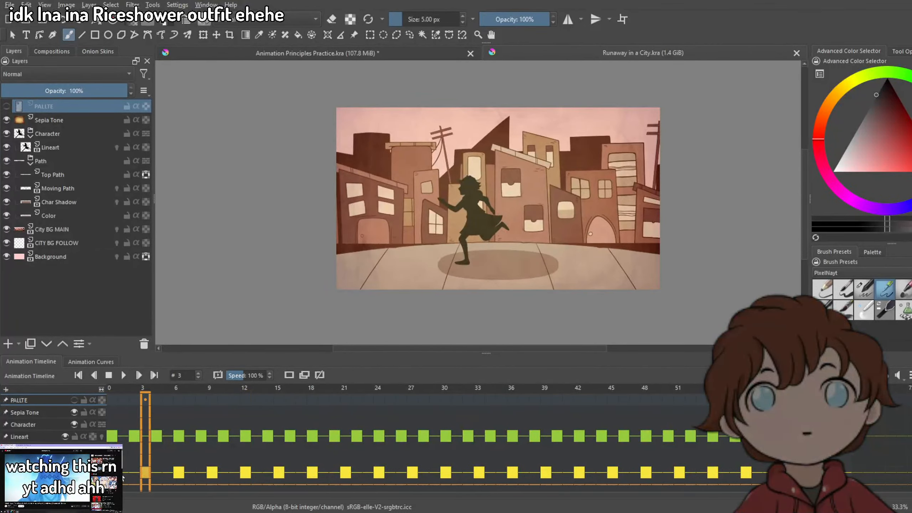
left_click(177, 473)
left_click(212, 473)
left_click(247, 471)
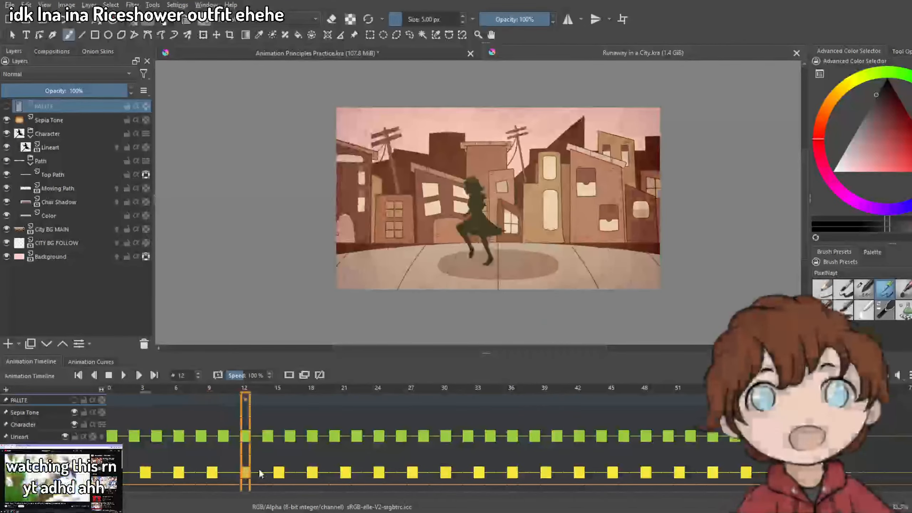
left_click(279, 473)
left_click(312, 473)
left_click(345, 473)
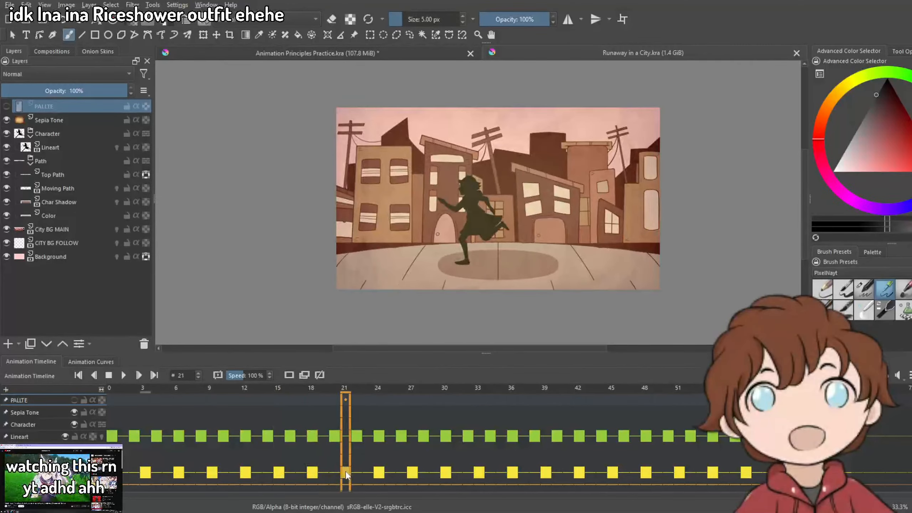
left_click(379, 473)
left_click(412, 473)
left_click(446, 473)
left_click(479, 473)
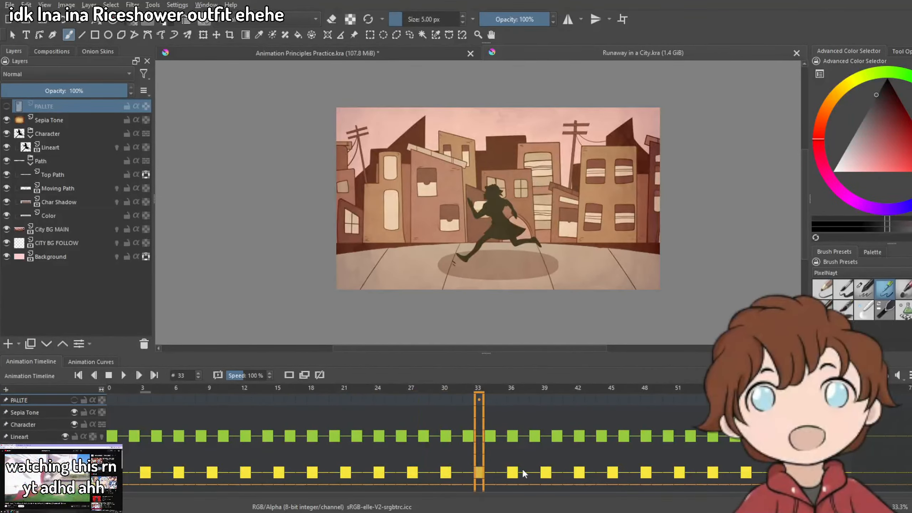
left_click(513, 472)
left_click(546, 473)
left_click(580, 473)
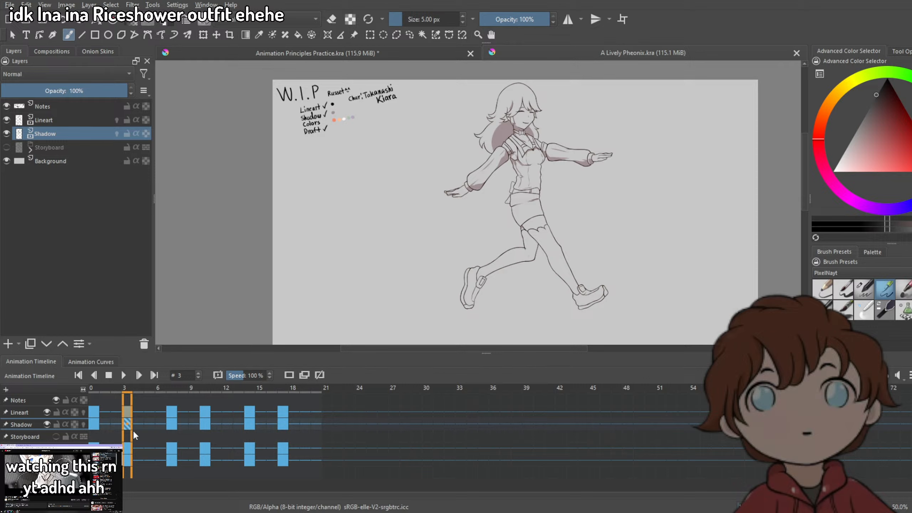
Check the keyframes at the start of A Lively Pheonix.kra's walk cycle and return to frame 0.
left_click(94, 424)
left_click(127, 413)
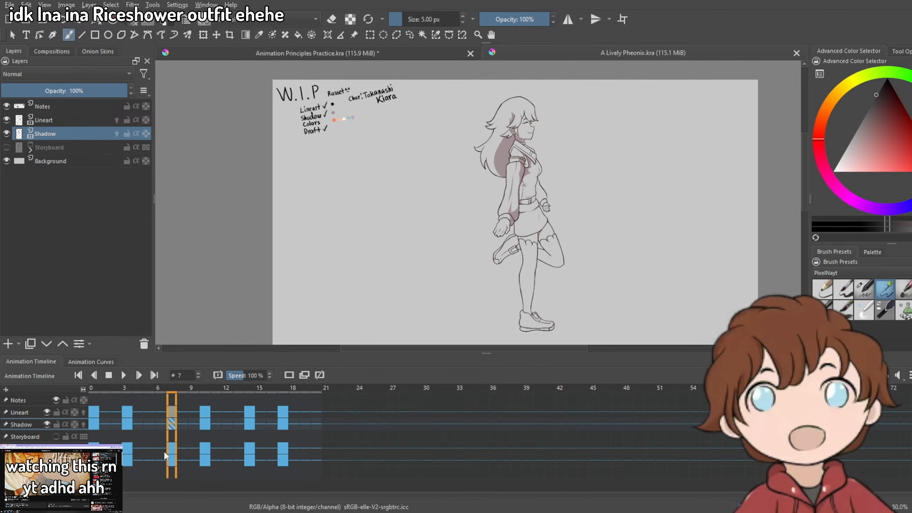
left_click(95, 424)
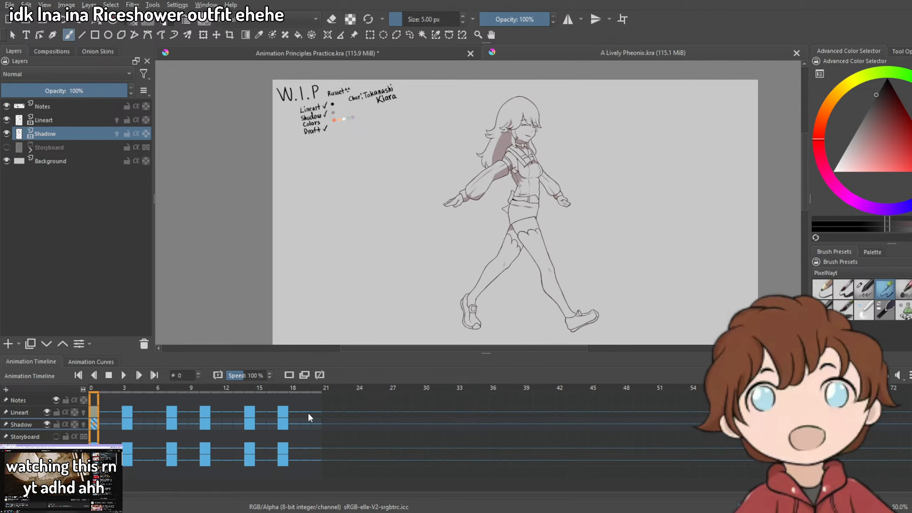
Play the walk cycle over frames 0 to 20, examine the motion at several magnifications, and pause at frame 12.
left_click(312, 428)
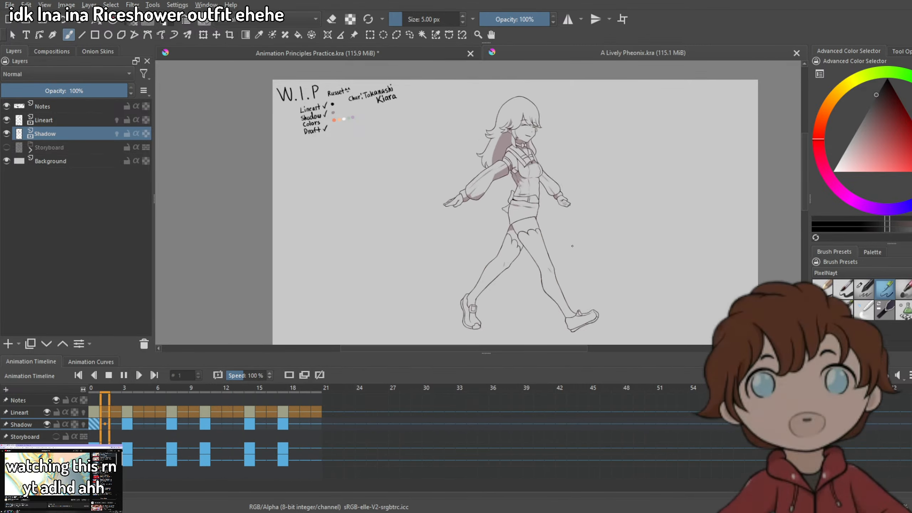
scroll(579, 258, "down", 3)
scroll(577, 284, "up", 3)
scroll(576, 256, "down", 2)
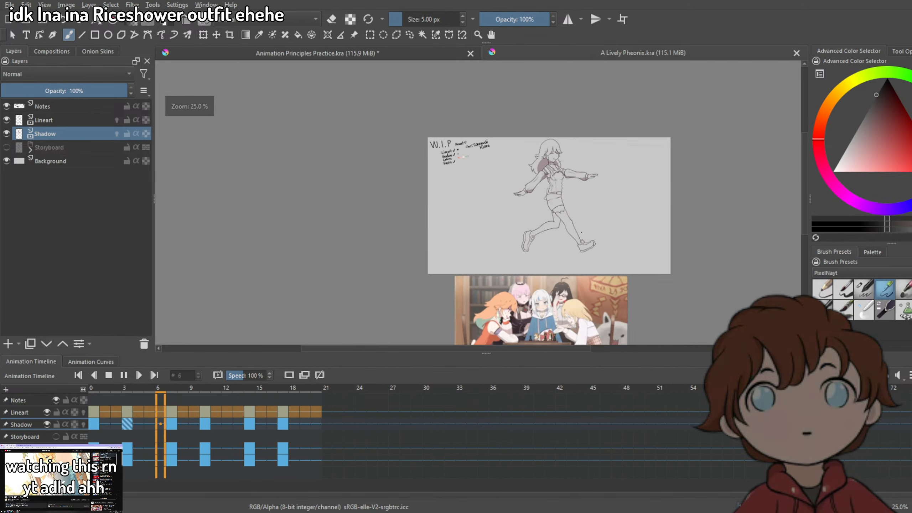
scroll(556, 155, "up", 1)
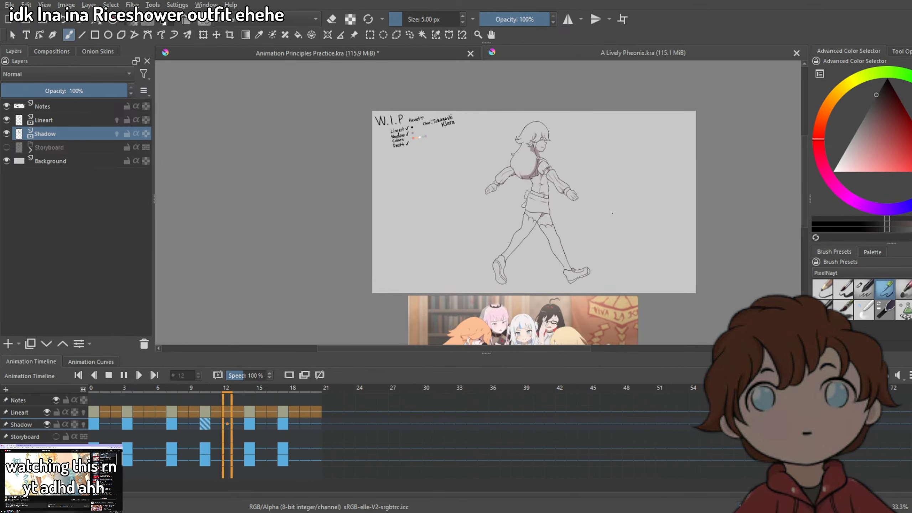
scroll(556, 152, "up", 1)
scroll(593, 172, "down", 3)
scroll(619, 194, "up", 1)
scroll(619, 194, "up", 3)
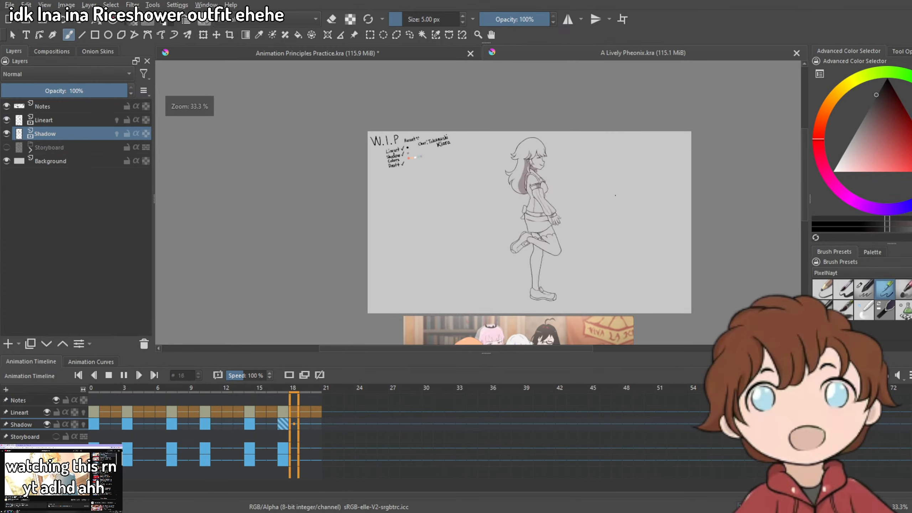
scroll(480, 154, "up", 2)
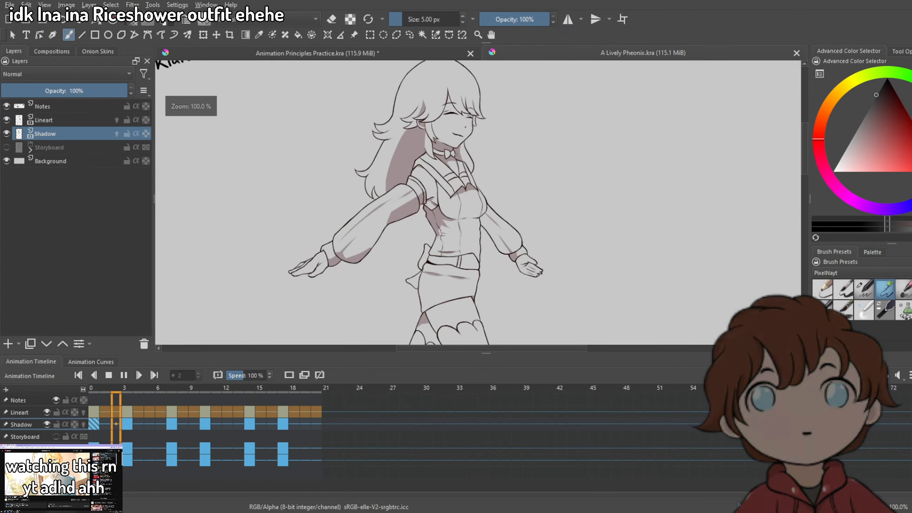
scroll(463, 152, "up", 1)
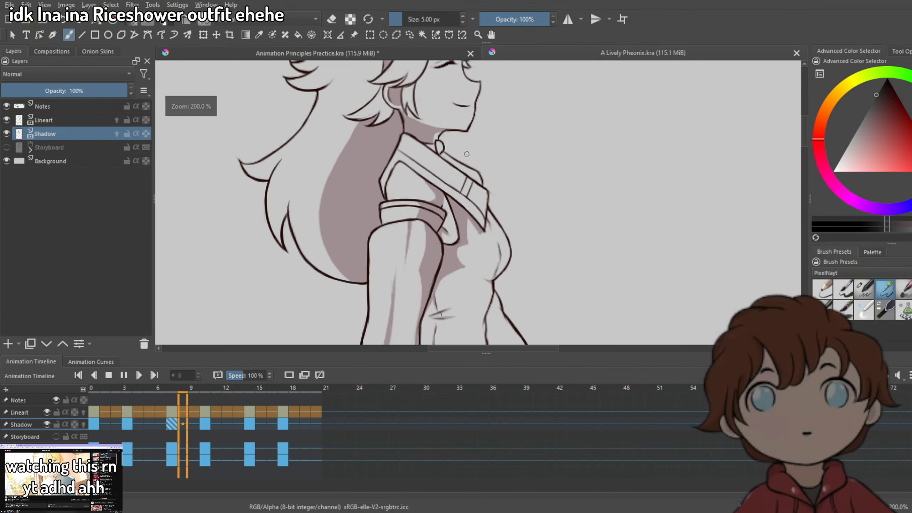
left_click(123, 376)
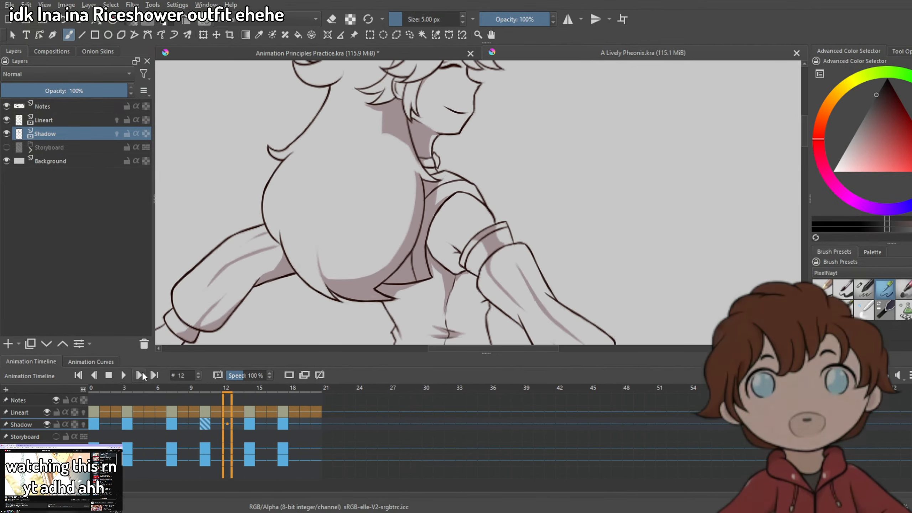
Examine the walking character's lineart and shading up close at frames 14 and 17.
left_click(250, 416)
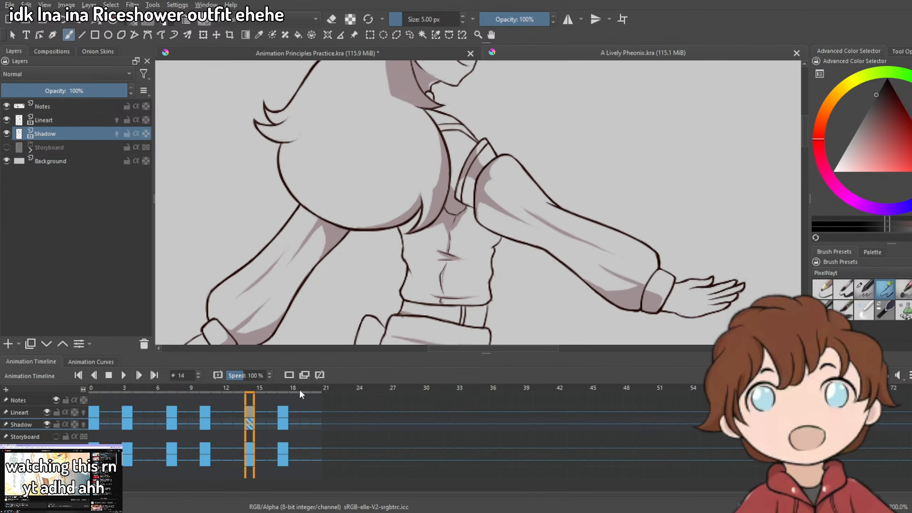
left_click(285, 413)
scroll(444, 222, "down", 3)
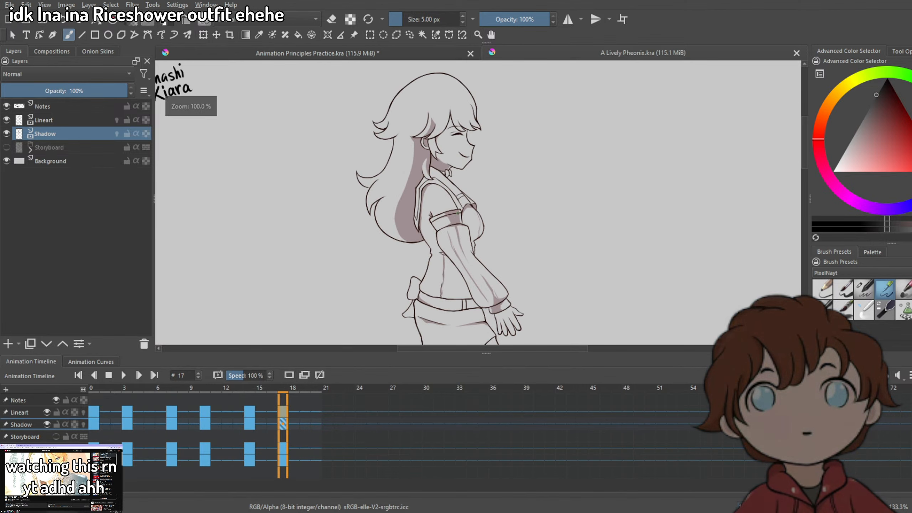
scroll(427, 211, "up", 3)
Try brush strokes across the character's chest on frame 17's Shadow and Lineart layers, undoing each one.
key("ctrl+z")
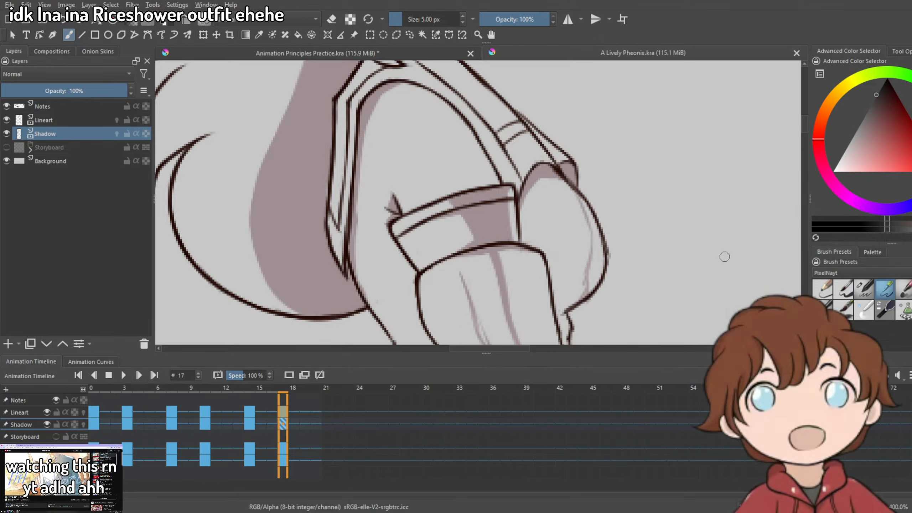
key("ctrl+z")
mouse_move(643, 209)
left_mouse_down()
mouse_move(582, 231)
mouse_move(580, 225)
left_mouse_up()
key("ctrl+z")
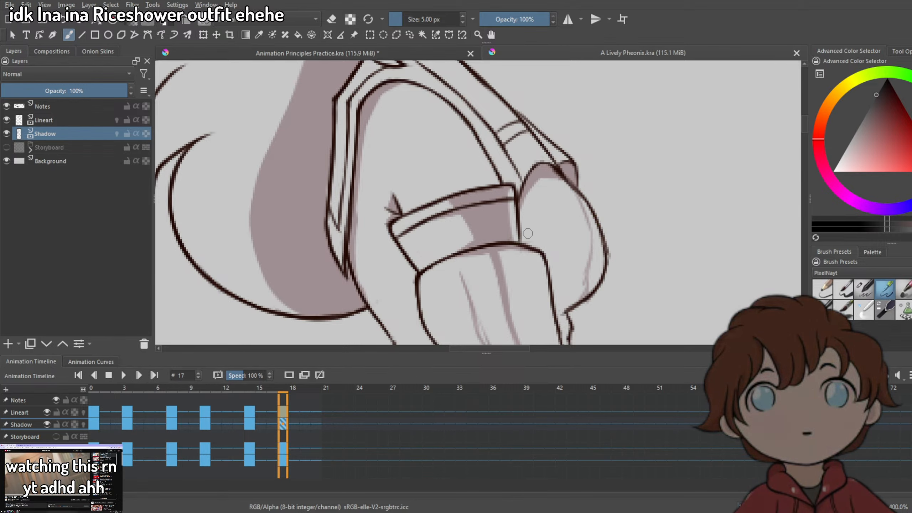
left_click_drag(669, 179, 525, 248)
key("ctrl+z")
key("Page_Up")
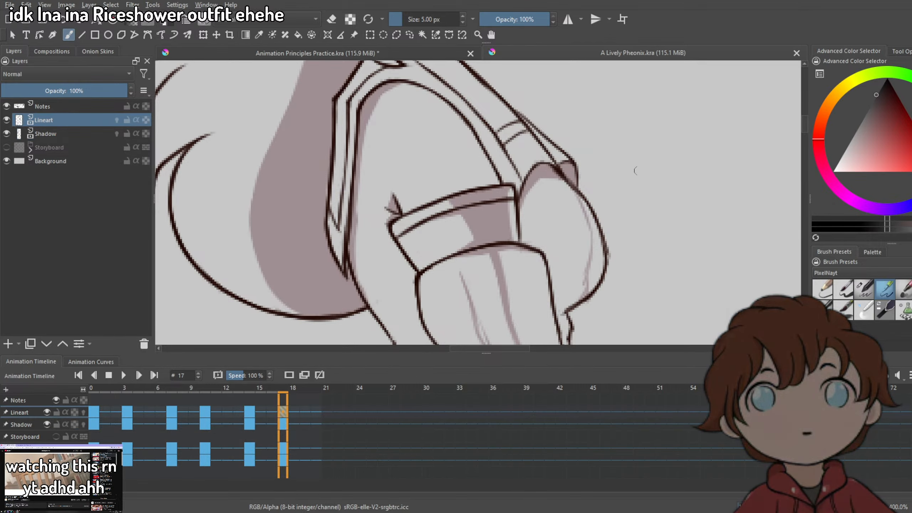
left_click_drag(659, 164, 497, 214)
key("ctrl+z")
Sample the dark brown outline colour from the character's head on frame 17 of the Lineart layer.
scroll(329, 207, "down", 5)
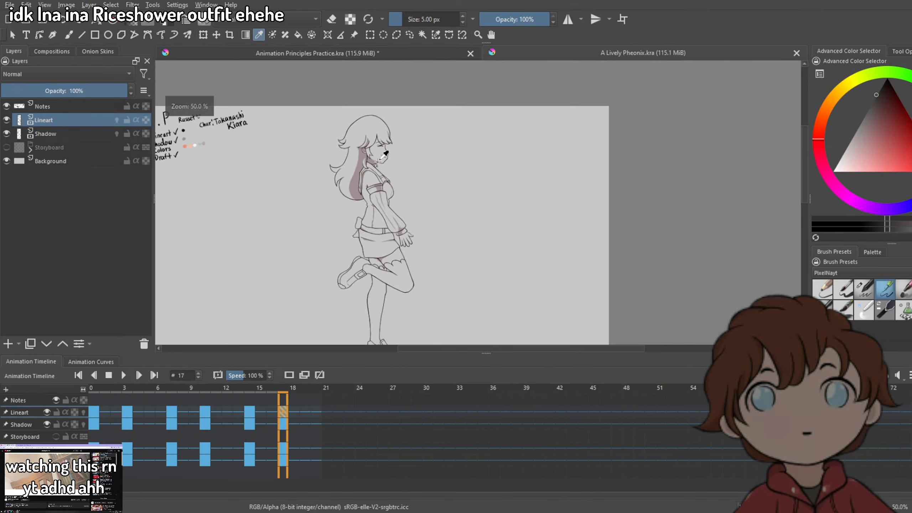
scroll(384, 153, "up", 9)
scroll(281, 179, "down", 6)
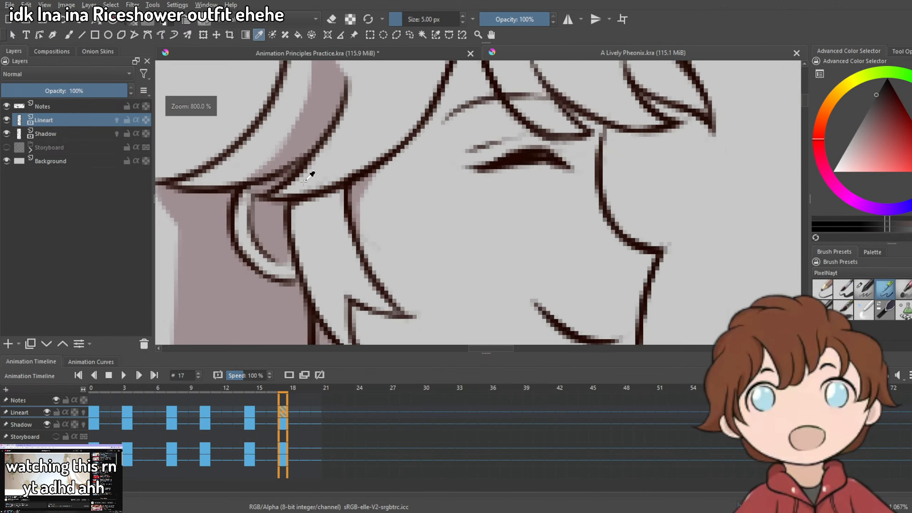
scroll(409, 179, "up", 8)
scroll(424, 179, "down", 1)
scroll(419, 185, "down", 5)
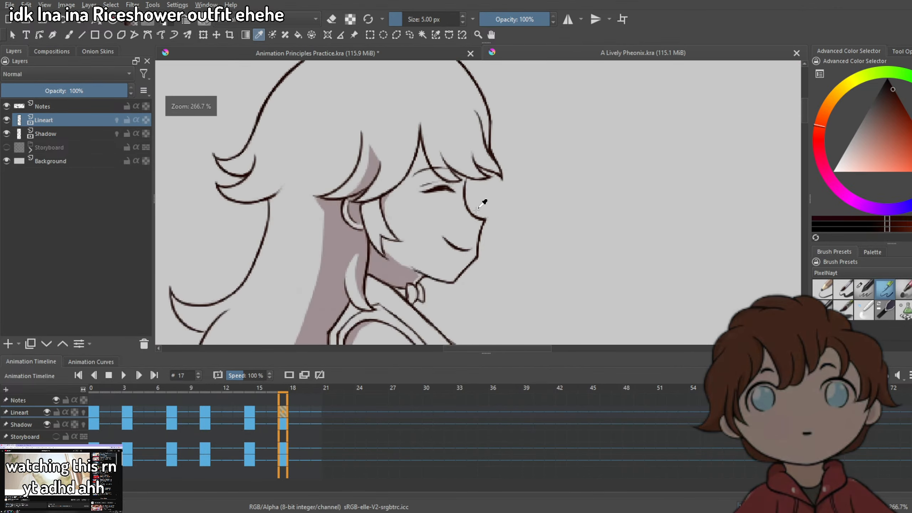
scroll(503, 205, "down", 2)
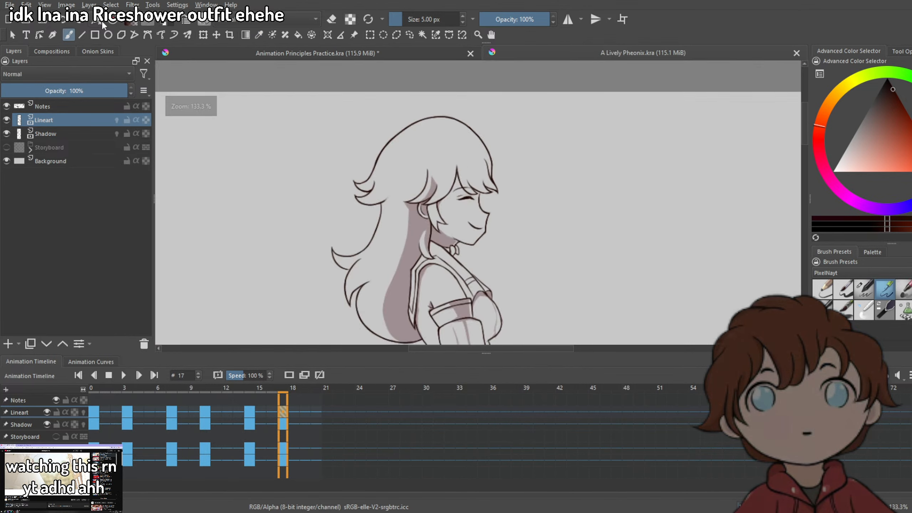
Try outline strokes beside the mouth and chin on frame 17's Lineart layer in the sampled brown, undoing them all.
scroll(482, 216, "up", 3)
left_click_drag(508, 182, 482, 273)
key("ctrl+z")
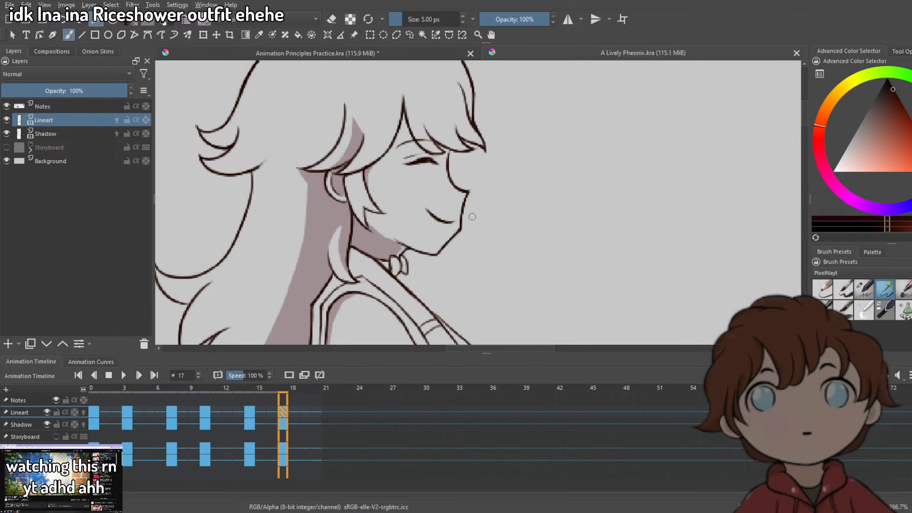
left_click_drag(494, 166, 471, 234)
scroll(479, 221, "up", 3)
key("ctrl+z")
left_click_drag(478, 146, 431, 284)
scroll(433, 288, "down", 1)
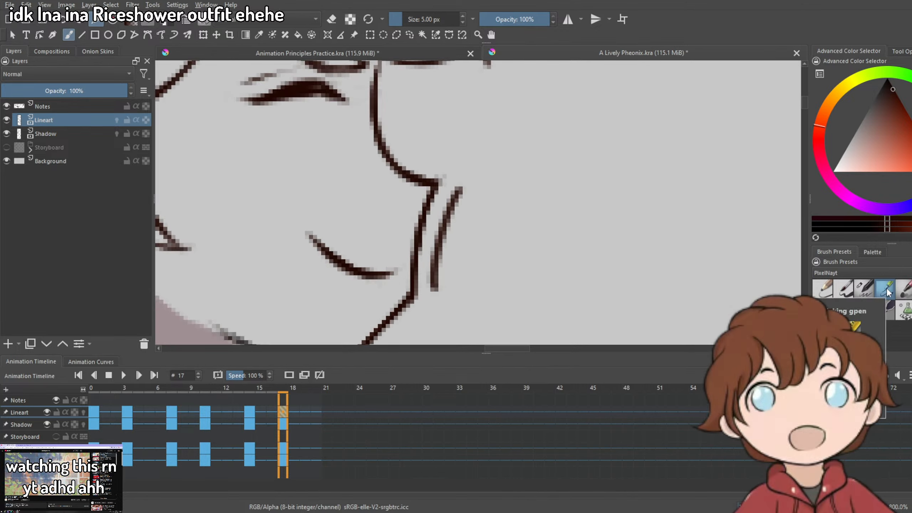
key("ctrl+z")
left_click_drag(465, 191, 443, 298)
key("ctrl+z")
scroll(443, 298, "down", 4)
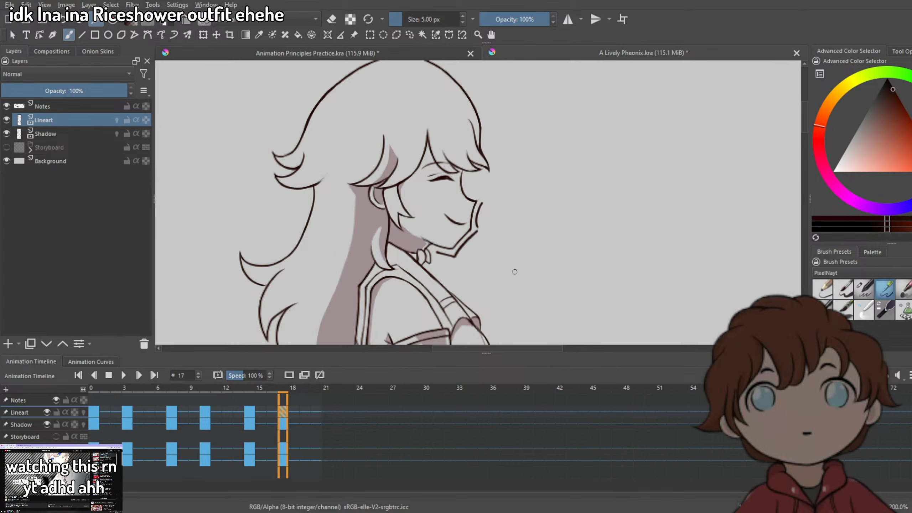
scroll(514, 272, "down", 3)
scroll(517, 269, "up", 3)
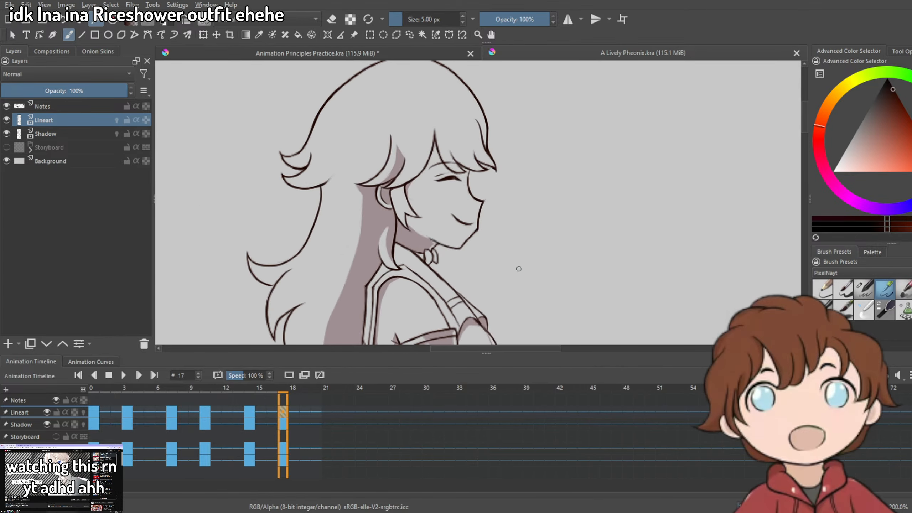
Show the Storyboard group and hide the Shadow and Lineart layers to reveal the rough sketch of frame 17.
scroll(518, 269, "down", 3)
scroll(471, 280, "up", 2)
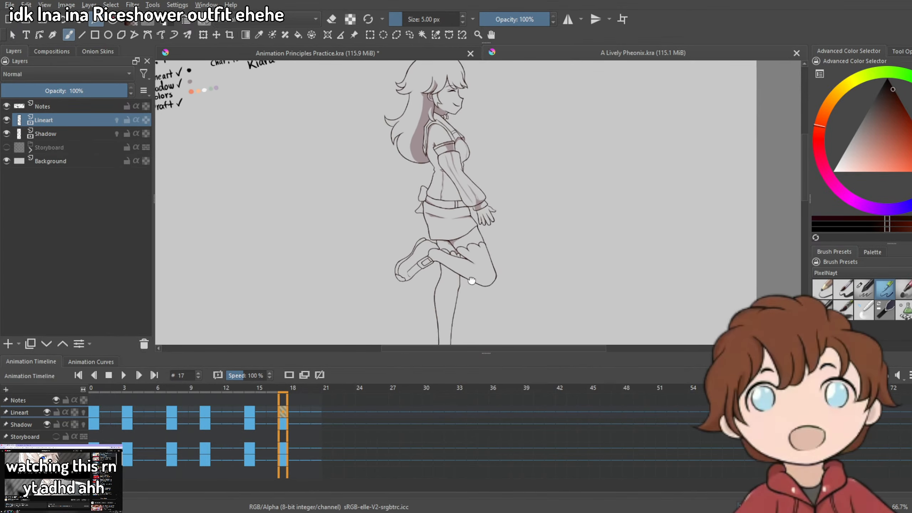
left_click_drag(471, 280, 446, 265)
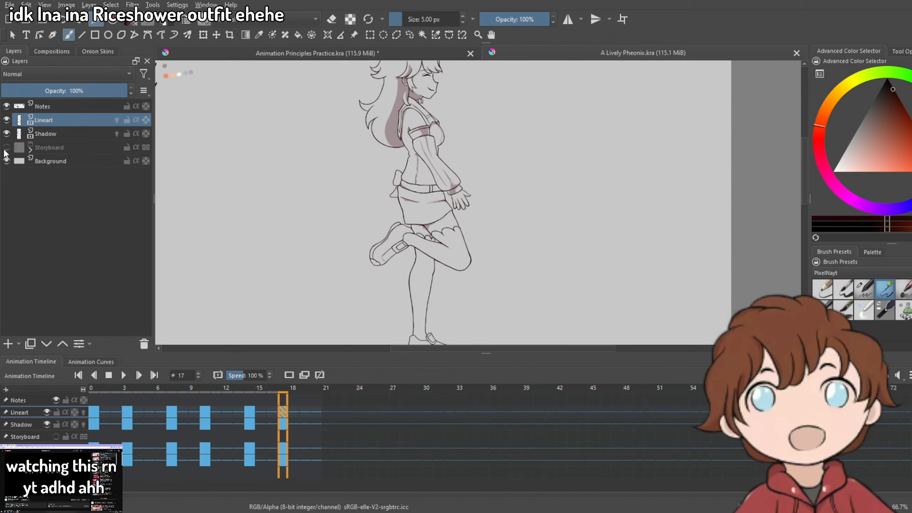
left_click(6, 147)
left_click(6, 133)
left_click(7, 120)
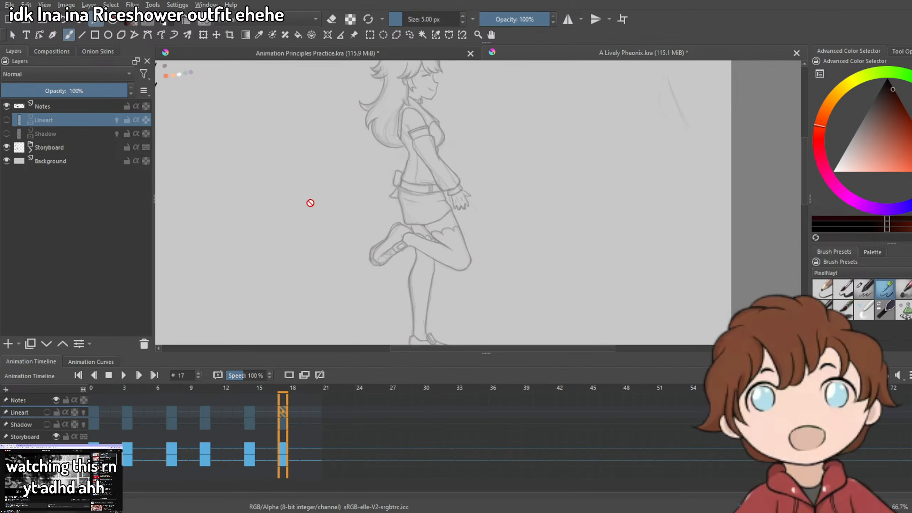
Expand the Storyboard group and hide its First Draft layer, leaving only the guide sketch.
left_click(29, 151)
left_click(7, 161)
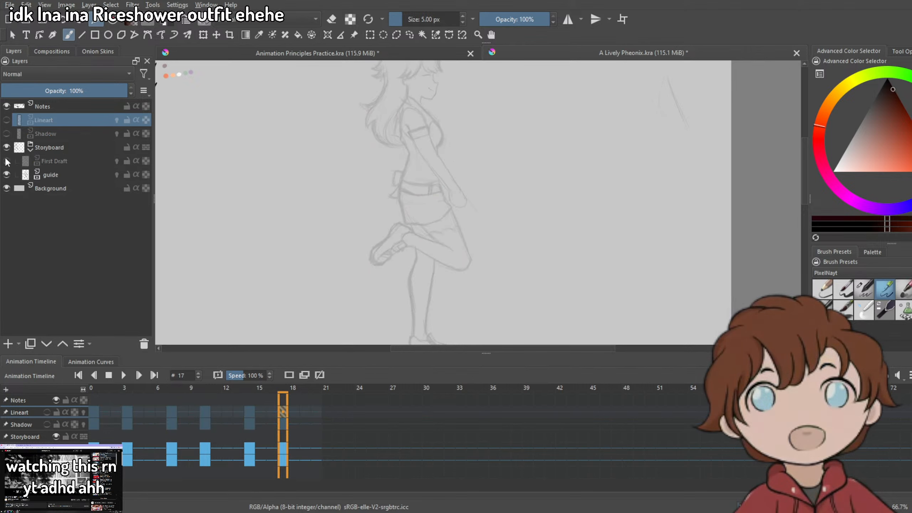
Examine the guide sketches at frames 0 through 17 and compare the poses with the Anatomy of a Walk chart in Animation Principles Practice.
scroll(448, 193, "down", 2)
key("Right")
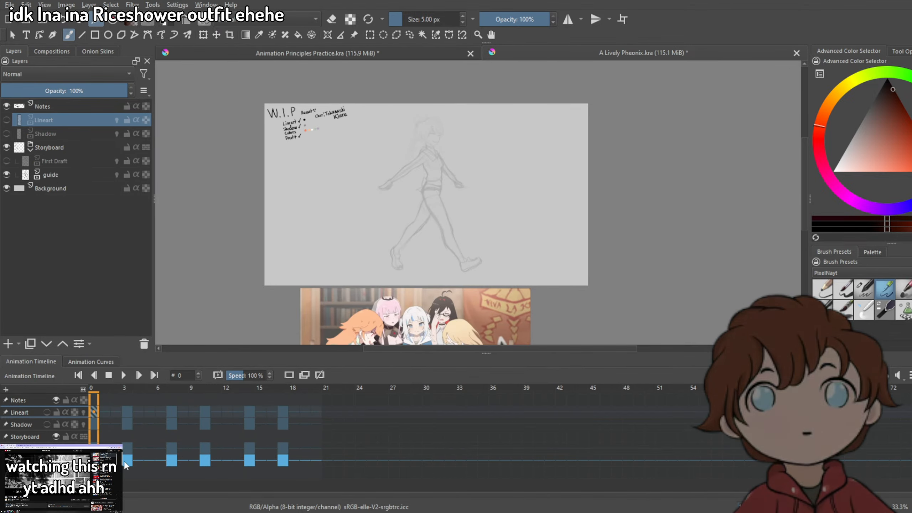
scroll(457, 200, "up", 2)
scroll(395, 245, "down", 1)
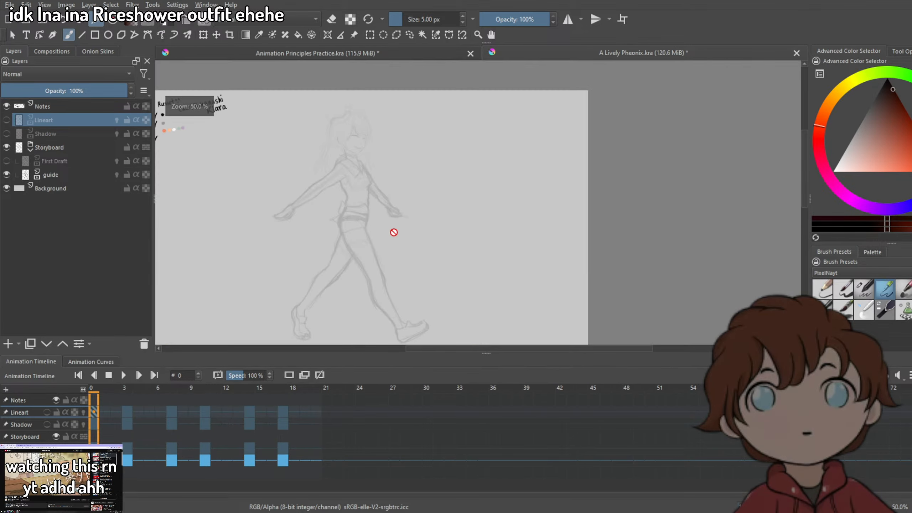
mouse_move(424, 290)
left_mouse_down()
mouse_move(436, 282)
mouse_move(437, 259)
left_mouse_up()
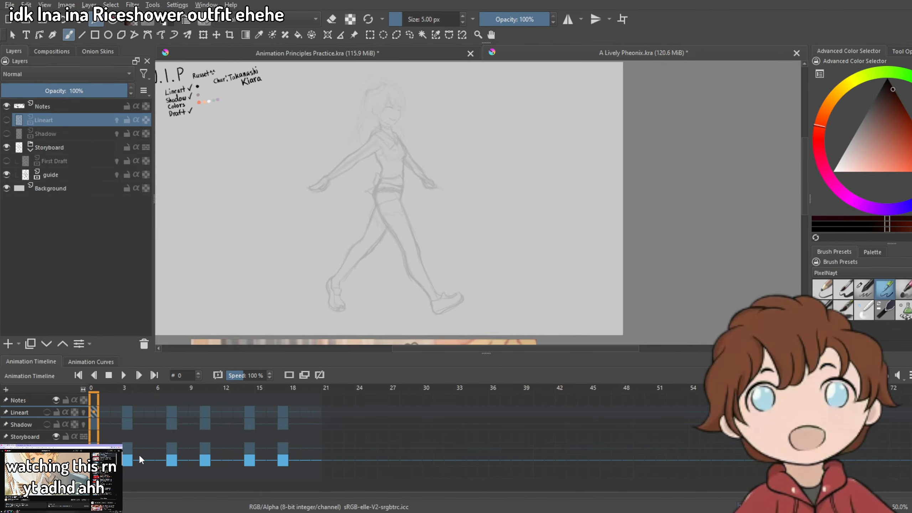
left_click(132, 461)
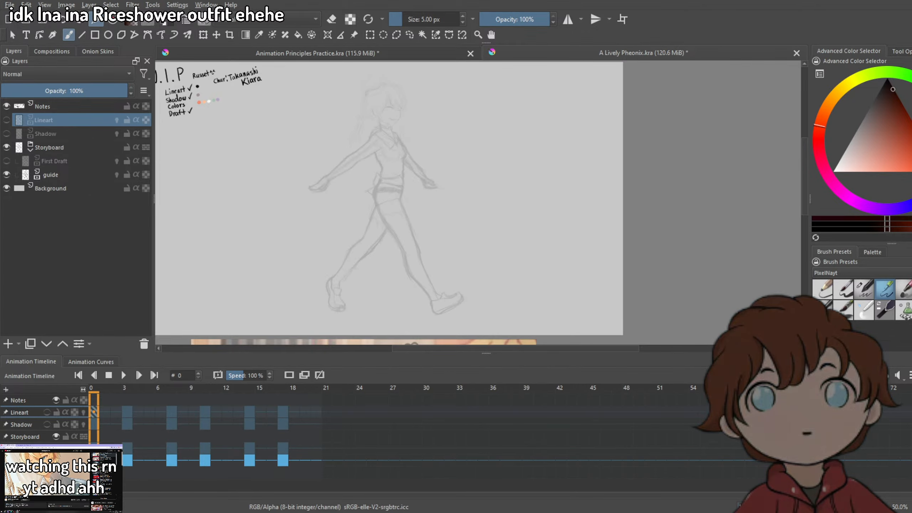
left_click(173, 462)
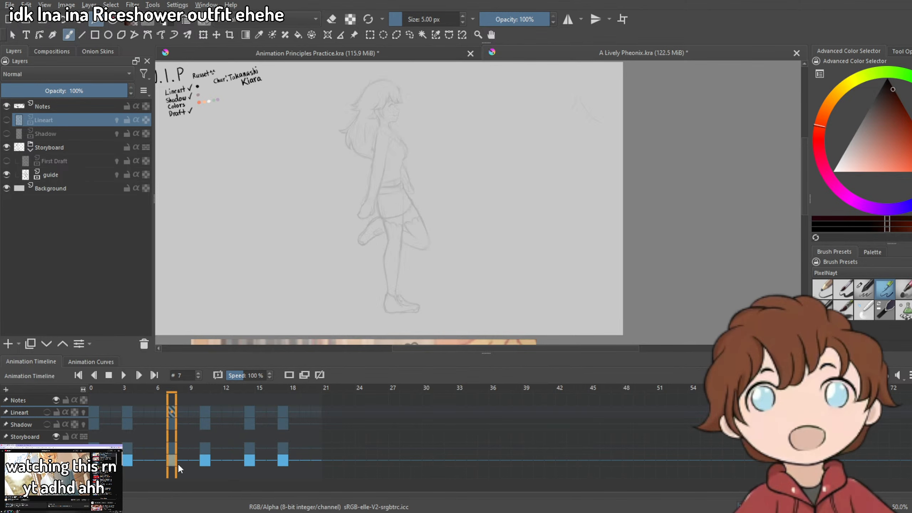
left_click(205, 461)
left_click(247, 465)
left_click(283, 462)
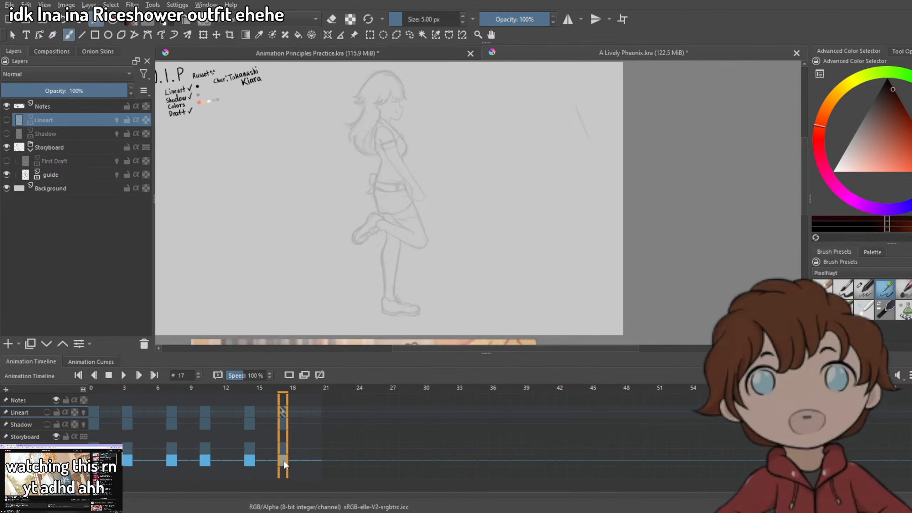
left_click(343, 54)
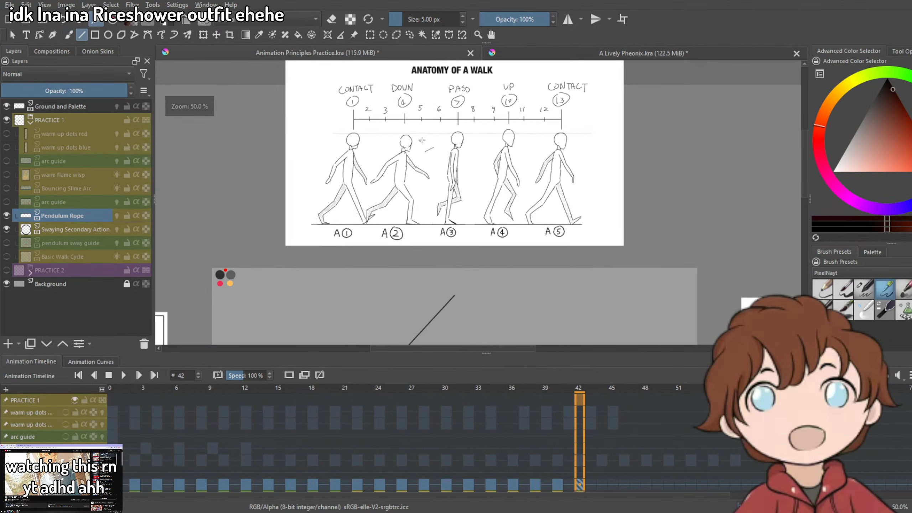
left_click(531, 54)
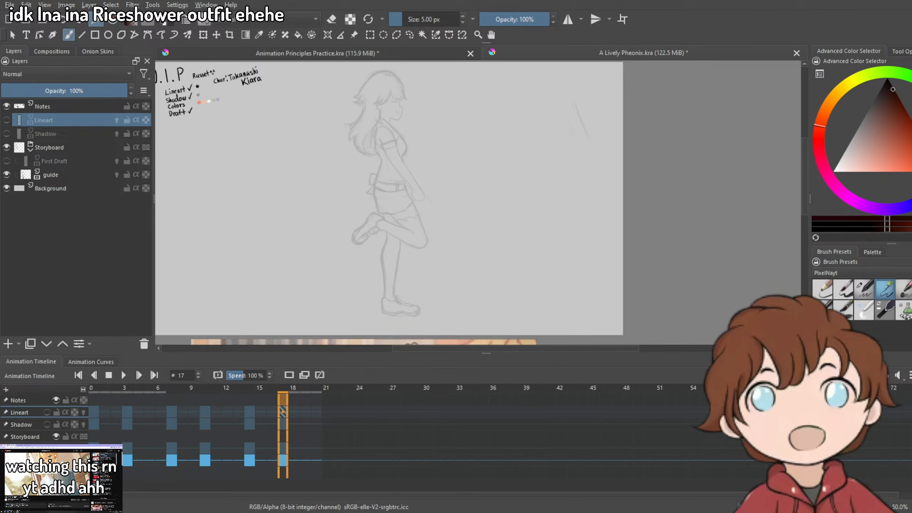
Hide the guide layer and show the Lineart and Shadow layers in A Lively Pheonix.
left_click(6, 175)
left_click(47, 412)
left_click(47, 424)
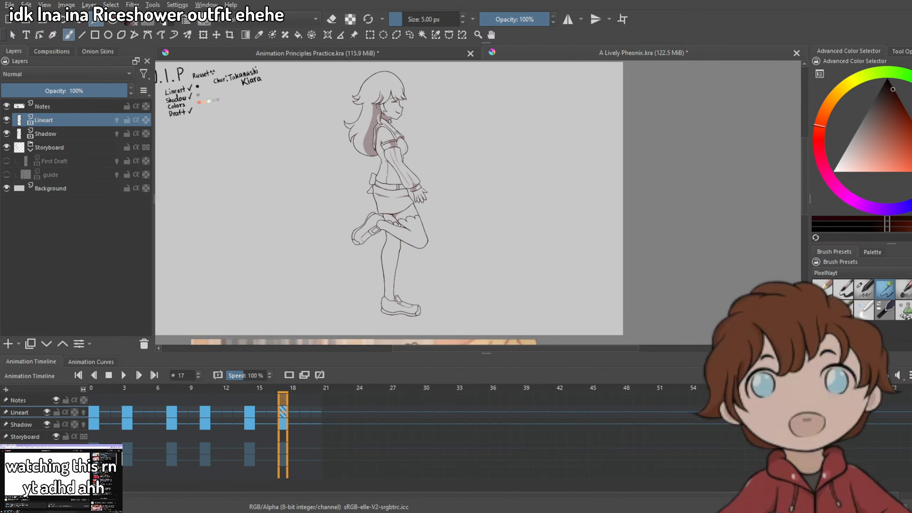
Compare the lineart poses at frames 0, 3, 7 and 10 with the Anatomy of a Walk chart in Animation Principles Practice.
key("space")
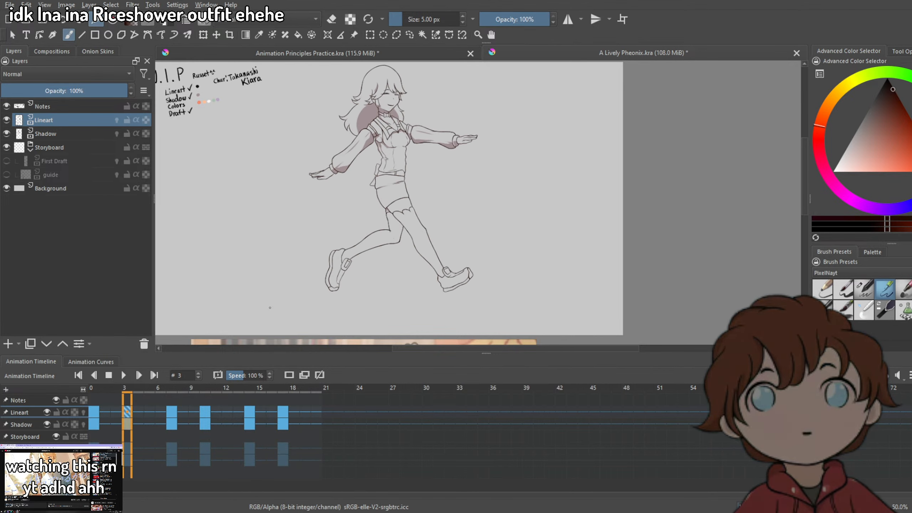
left_click(142, 417)
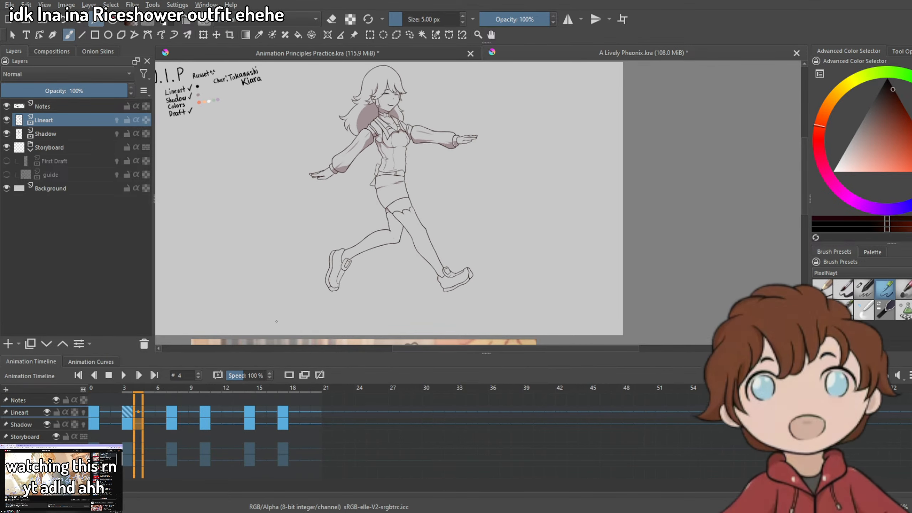
left_click(94, 414)
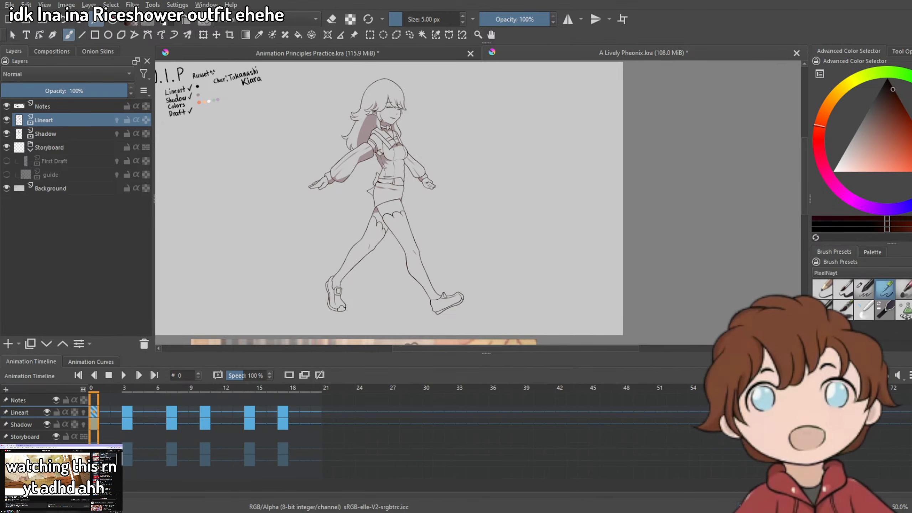
key("period")
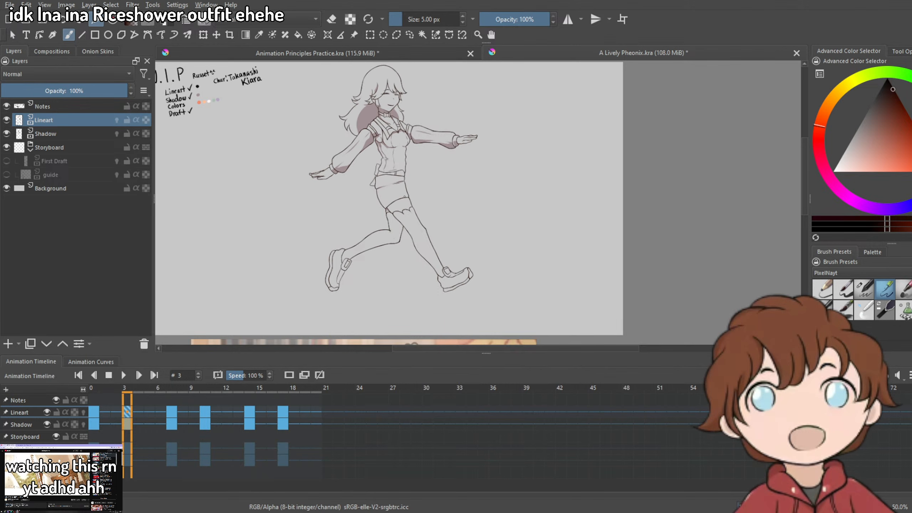
left_click(174, 428)
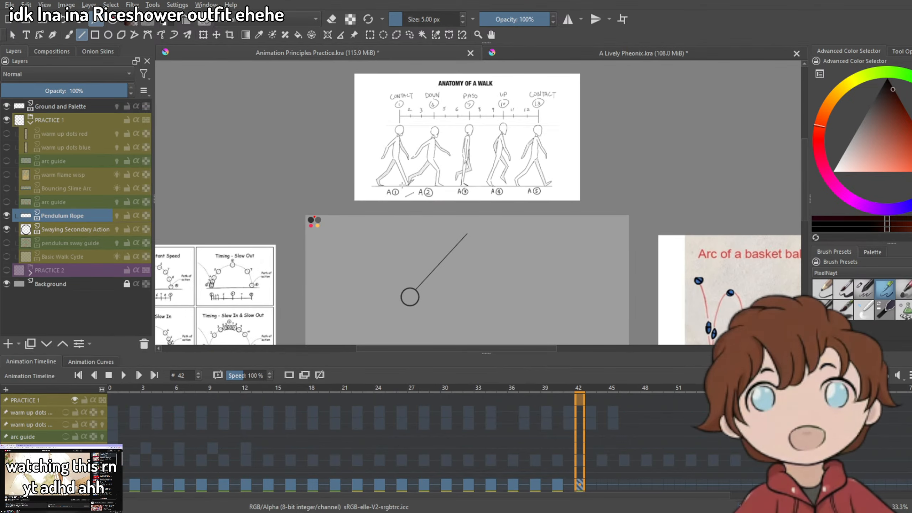
scroll(409, 150, "up", 3)
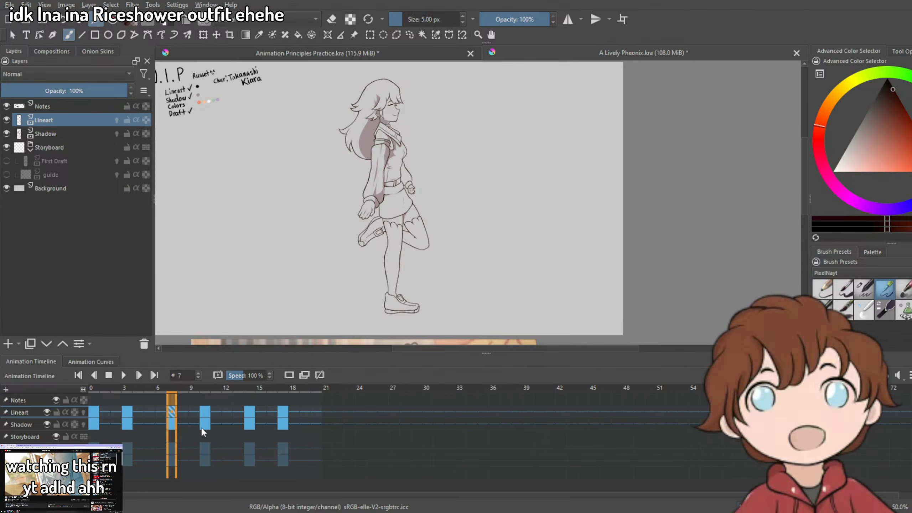
left_click(204, 431)
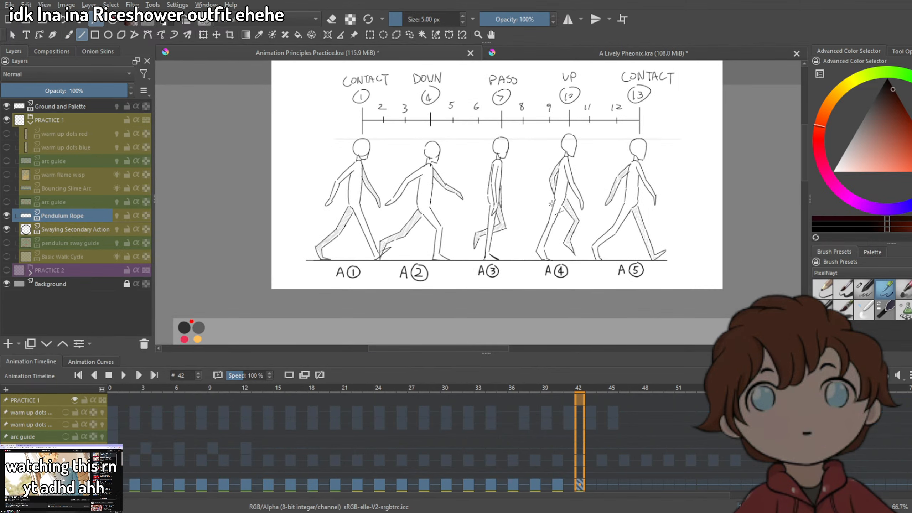
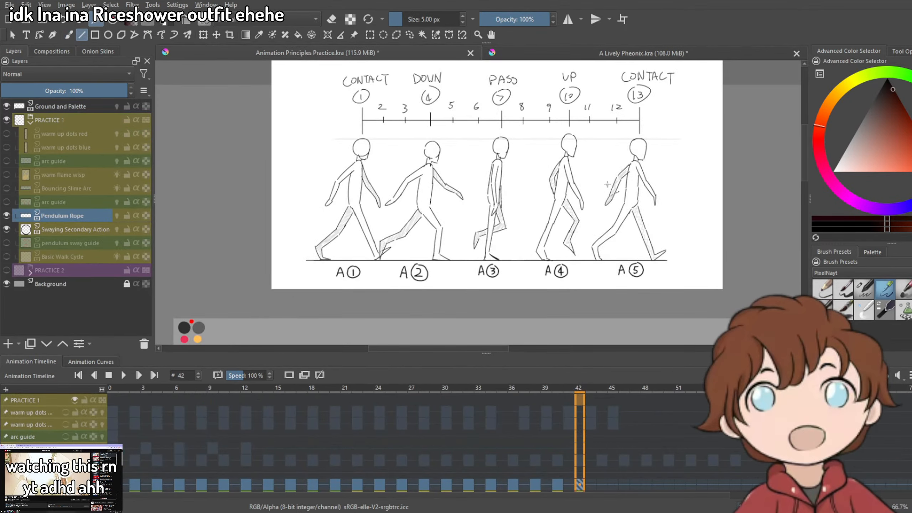
key("minus")
key("plus")
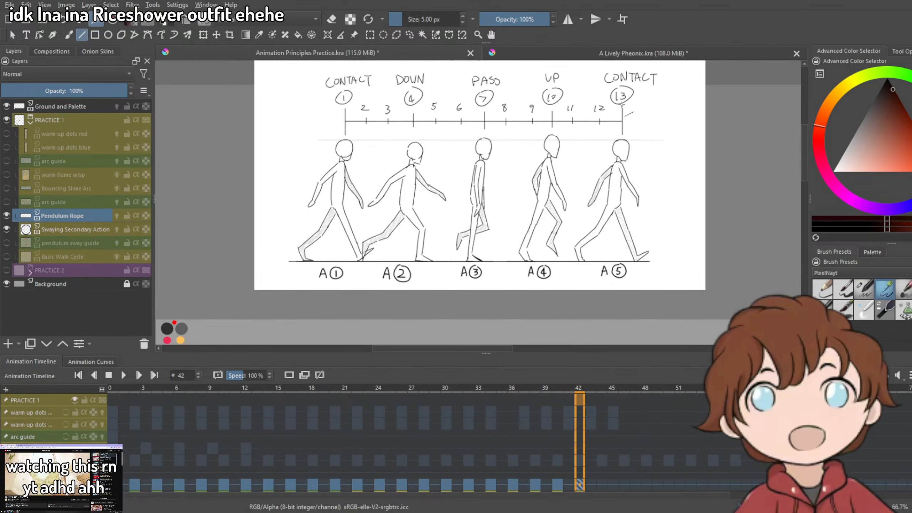
View the lineart at frames 14, 17 and 0 in A Lively Pheonix, then check frame 14 against the walk chart.
left_click(611, 53)
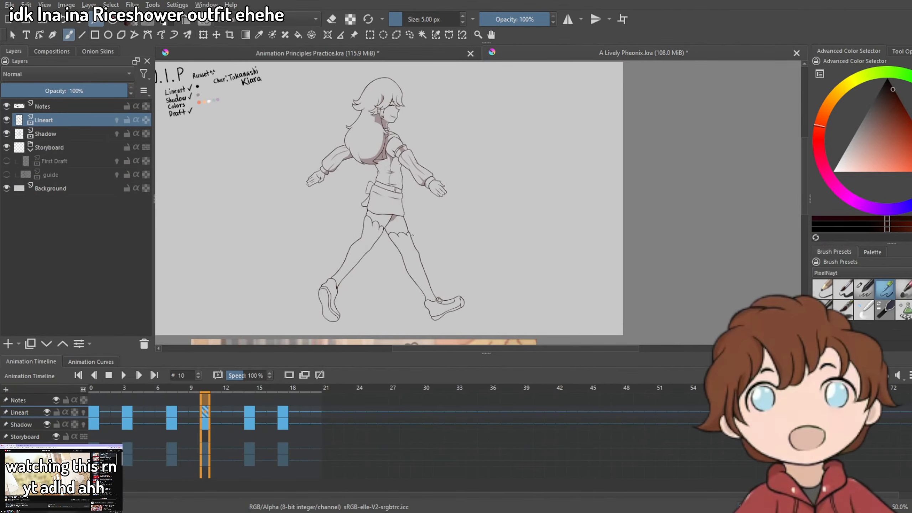
left_click(248, 416)
left_click(283, 415)
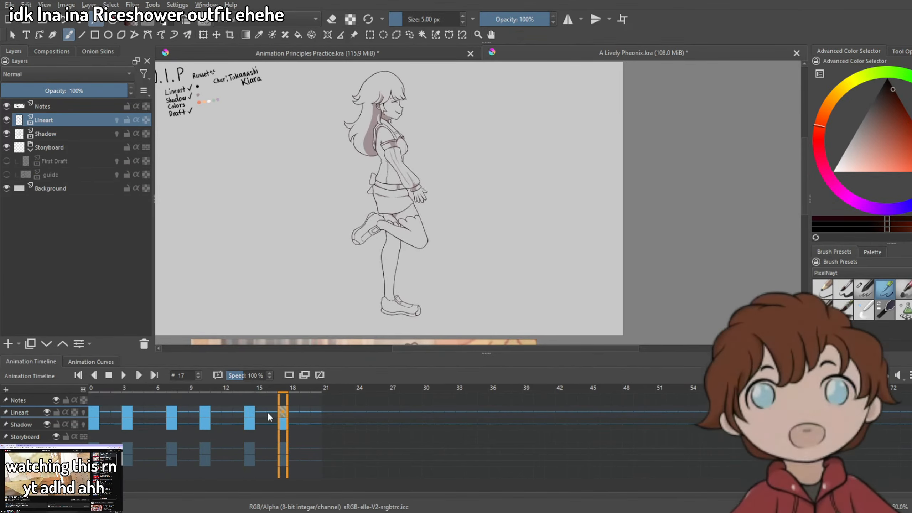
left_click(250, 414)
left_click(100, 410)
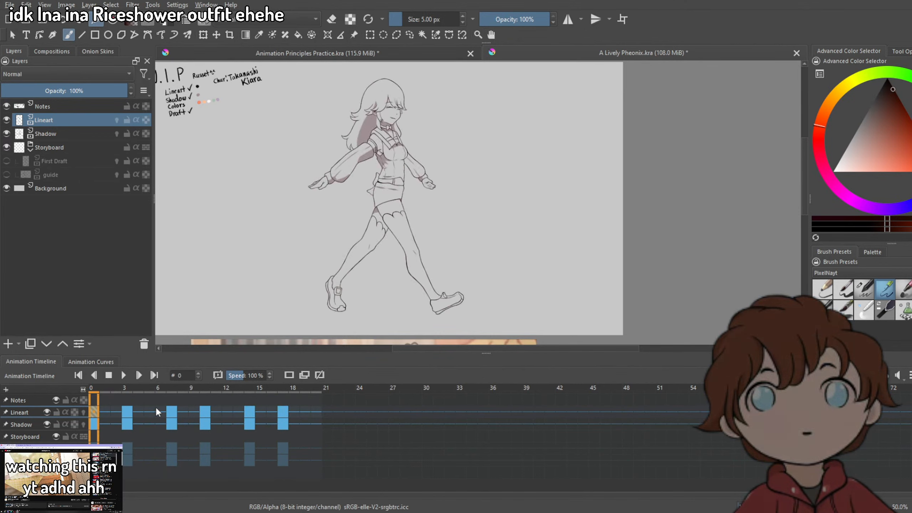
left_click(250, 419)
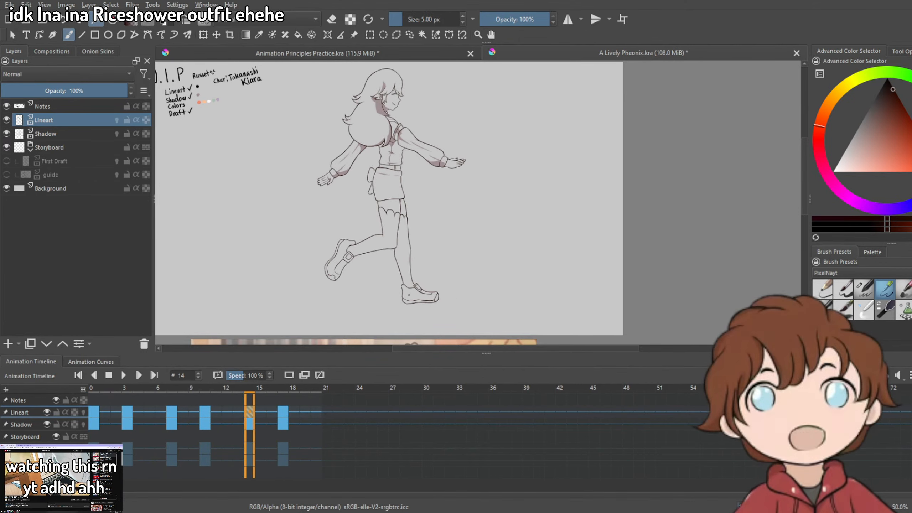
key("ctrl+Tab")
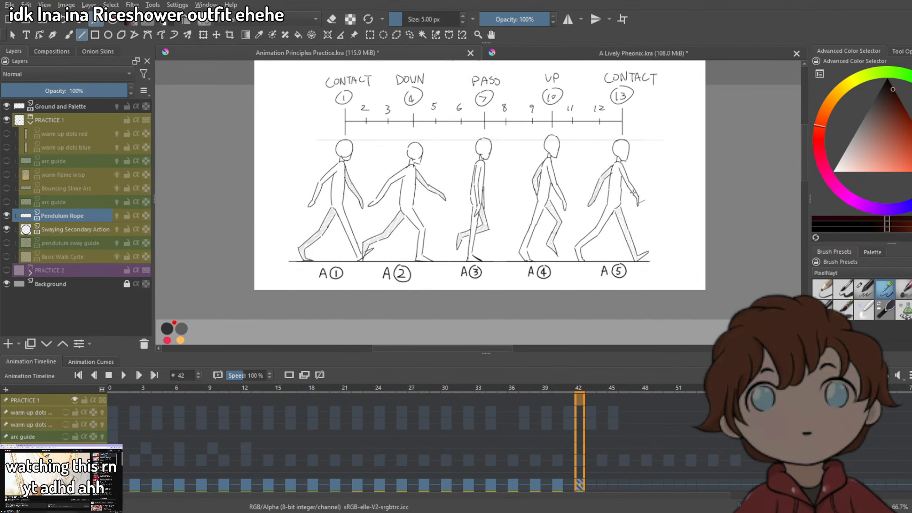
Go back from frame 14 to frame 10 in A Lively Pheonix and compare its contact pose with the walk chart.
left_click(612, 52)
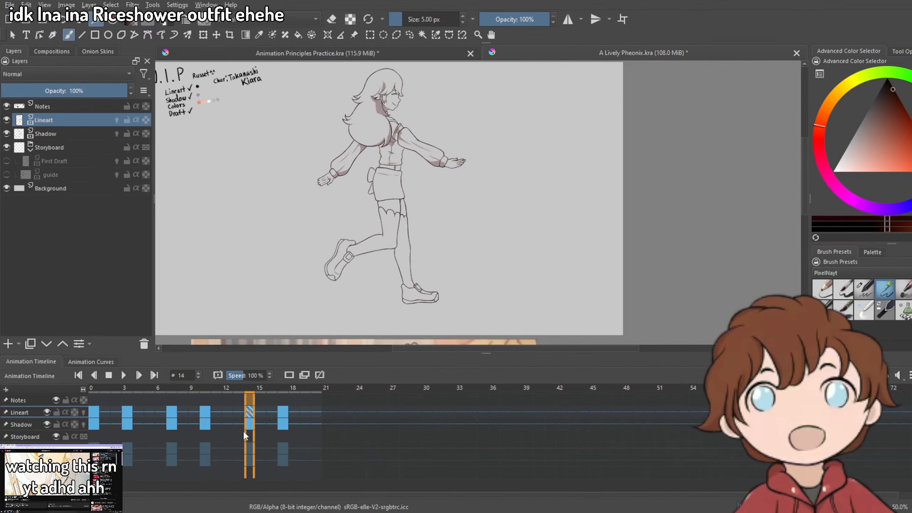
key("Left")
key("Left")
key("Left")
key("Left")
key("ctrl+Tab")
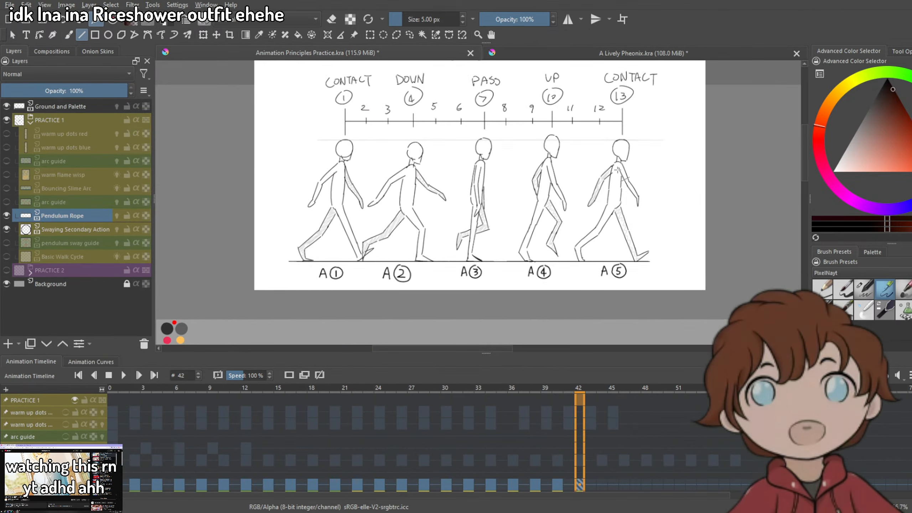
Return to frame 14 of A Lively Pheonix and examine the character's running pose and the W.I.P notes up close.
key("ctrl+Tab")
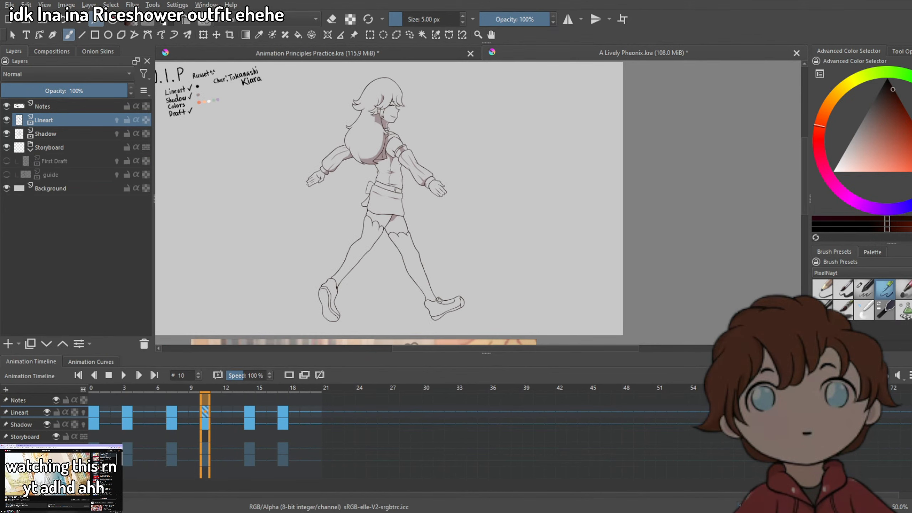
key("Right")
key("Right")
key("Right")
key("Right")
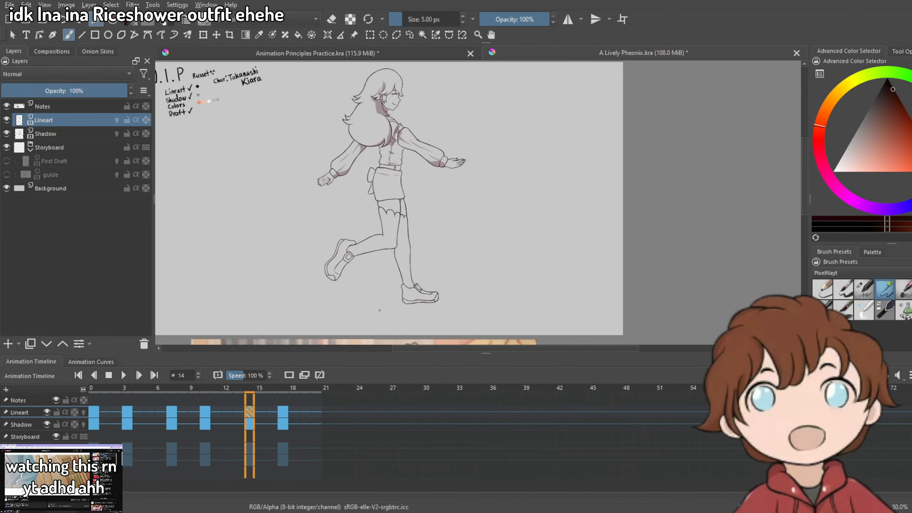
scroll(261, 117, "down", 2)
scroll(226, 90, "up", 2)
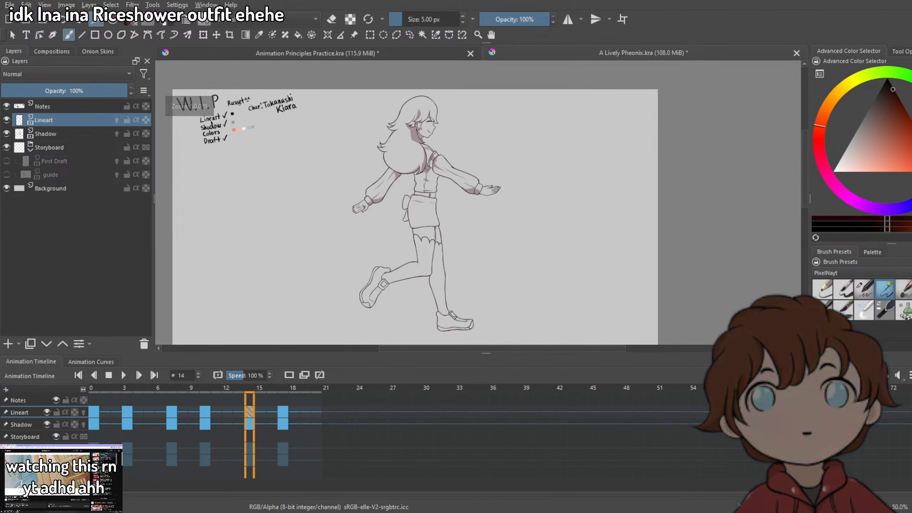
scroll(230, 117, "up", 4)
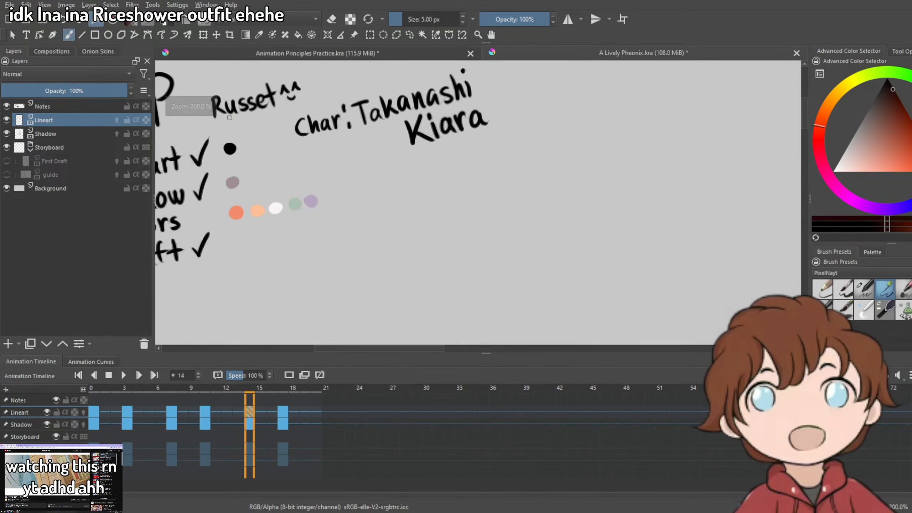
scroll(229, 117, "down", 3)
scroll(392, 161, "down", 3)
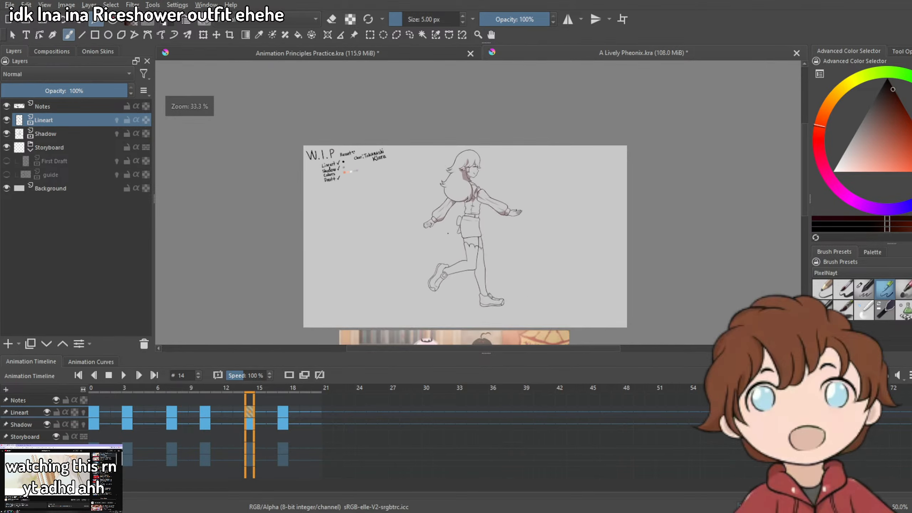
scroll(534, 269, "up", 3)
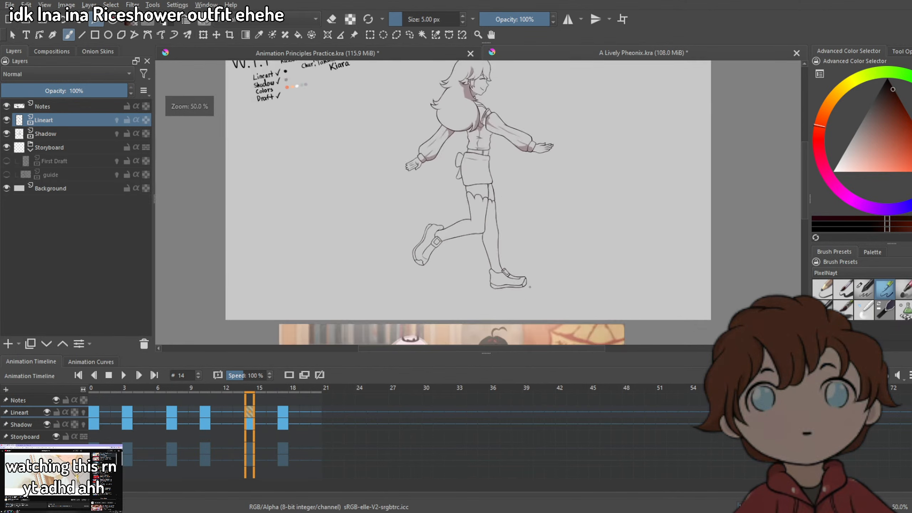
scroll(531, 261, "down", 2)
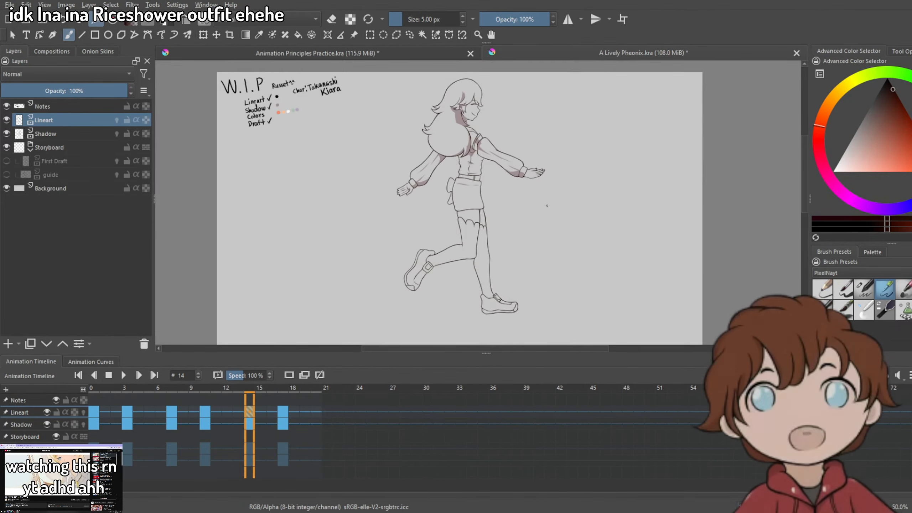
scroll(548, 207, "up", 1)
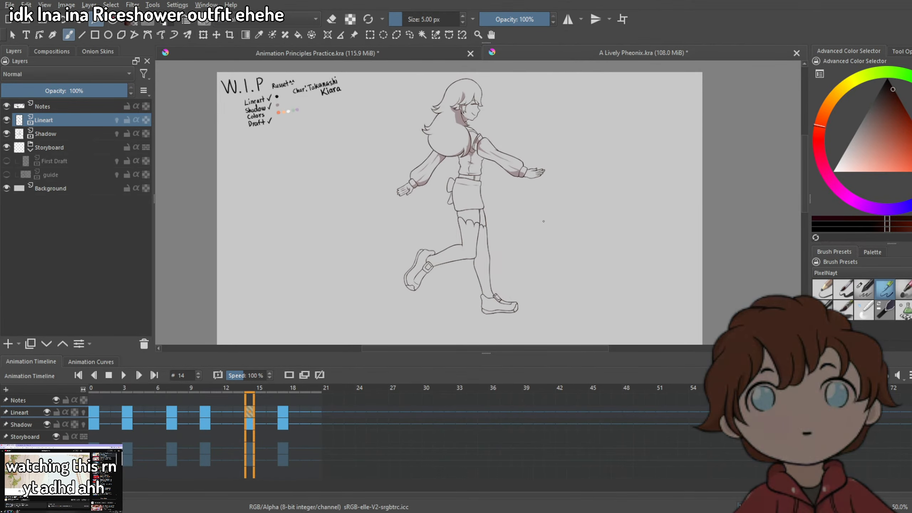
Switch to the Animation Principles Practice document and bring the pendulum drawing on frame 42 into view.
key("Home")
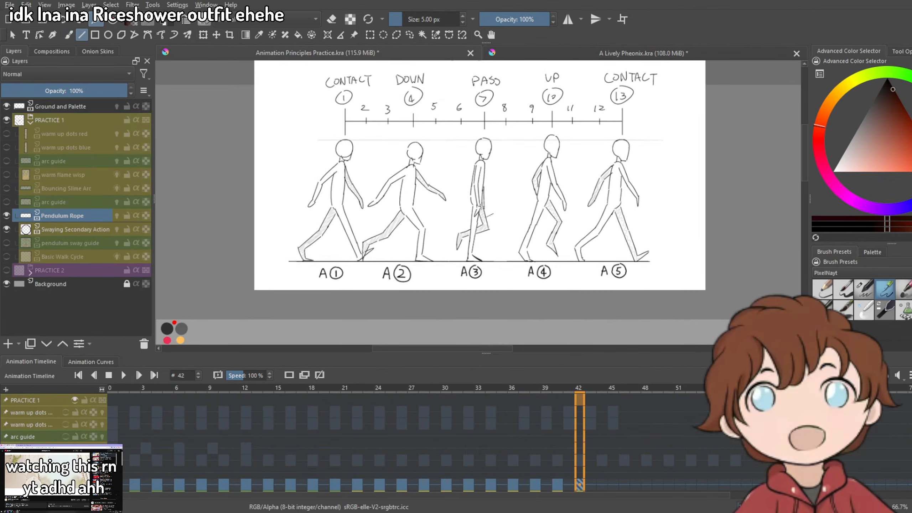
scroll(473, 287, "down", 3)
scroll(473, 287, "up", 5)
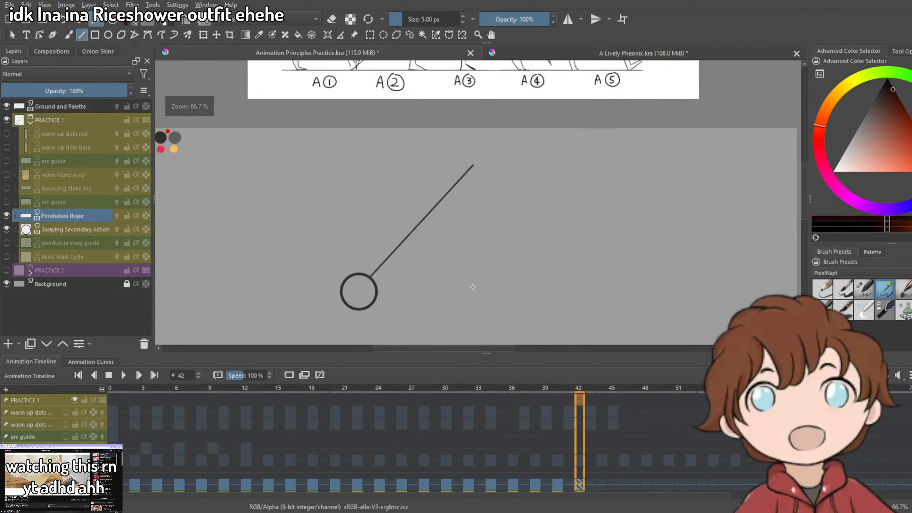
Hide the Swaying Secondary Action and Pendulum Rope layers, and show and select the Basic Walk Cycle layer.
scroll(473, 288, "down", 1)
left_click(6, 229)
left_click(6, 215)
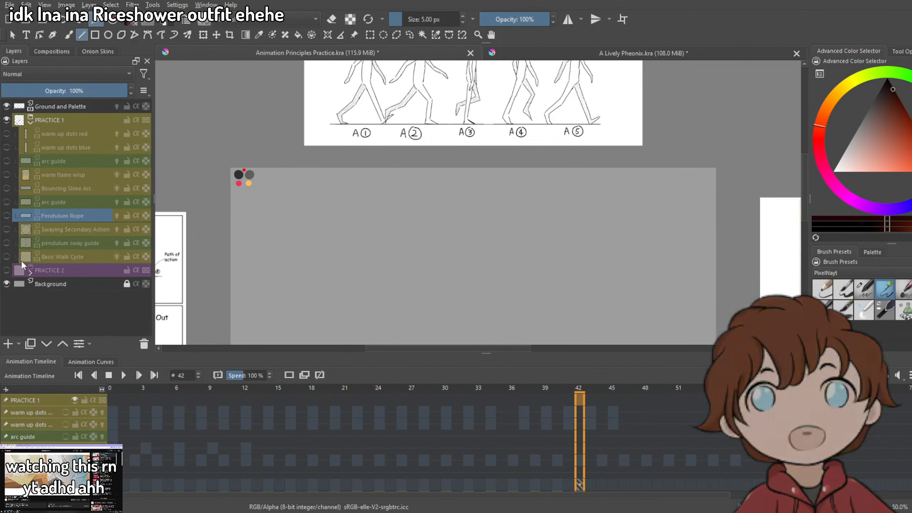
left_click(7, 243)
left_click(7, 243)
left_click(6, 256)
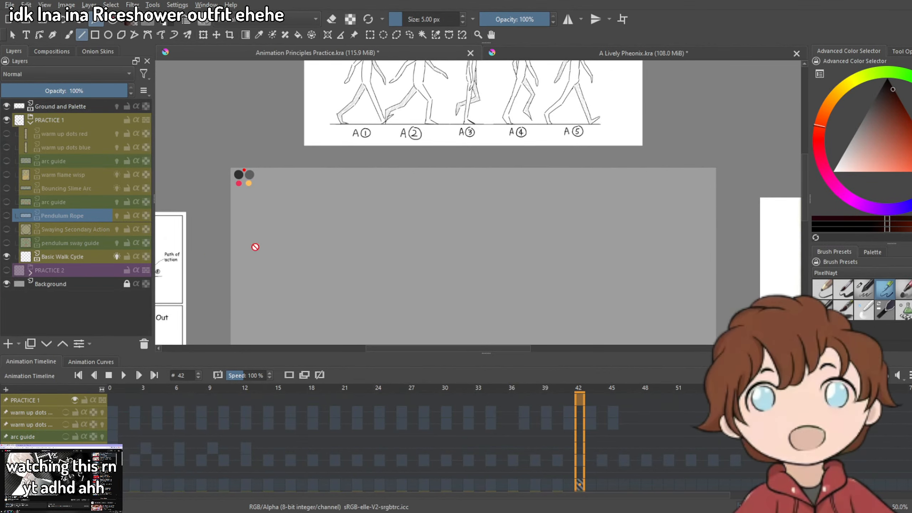
scroll(482, 250, "down", 3)
left_click(62, 257)
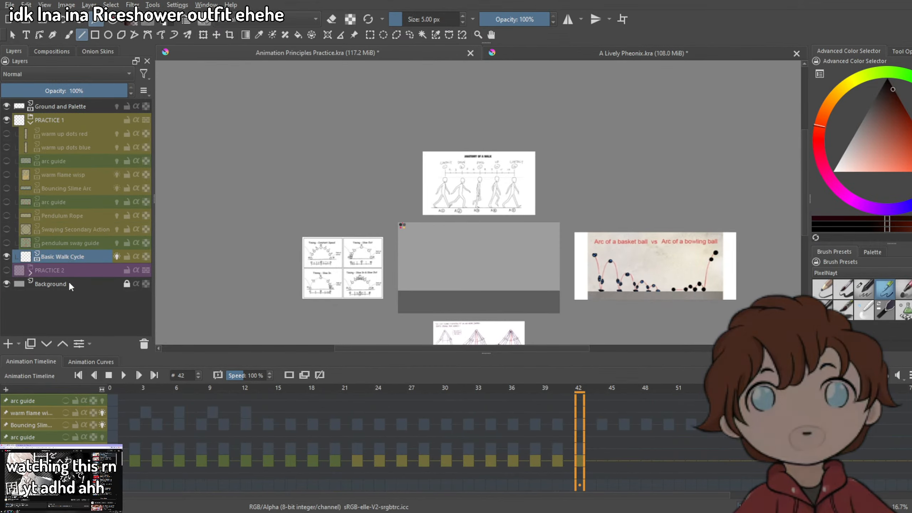
Sample dark grey as the painting colour and set the freehand brush size to 13.91 px.
scroll(475, 267, "up", 1)
scroll(476, 266, "up", 1)
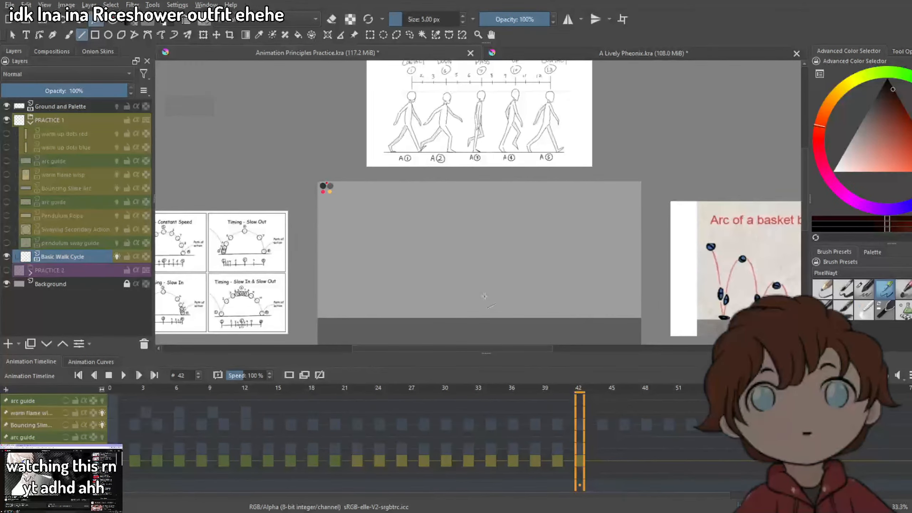
left_click_drag(481, 272, 470, 238)
key("b")
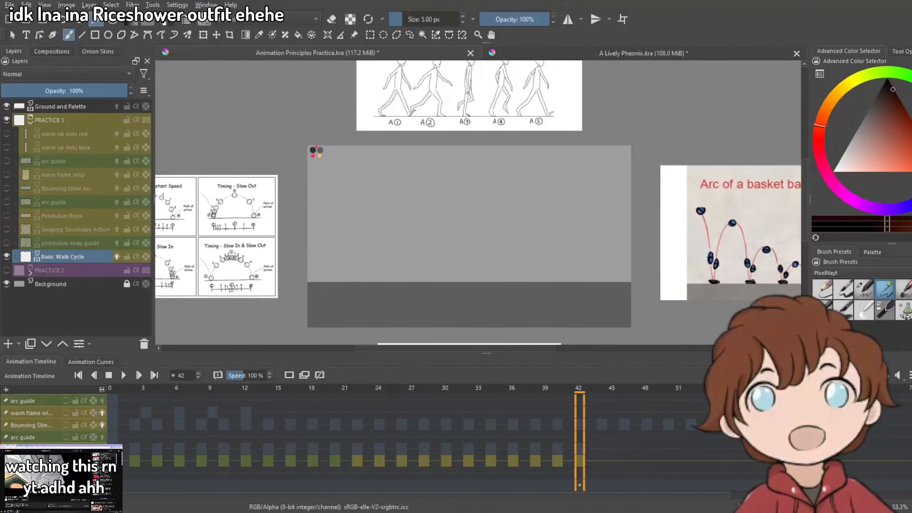
left_click_drag(403, 274, 459, 202)
scroll(439, 135, "up", 2)
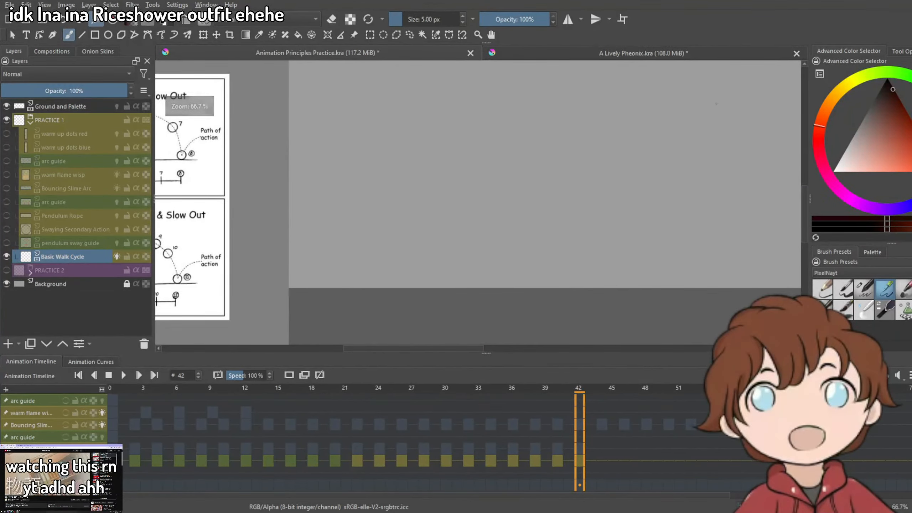
scroll(359, 179, "up", 5)
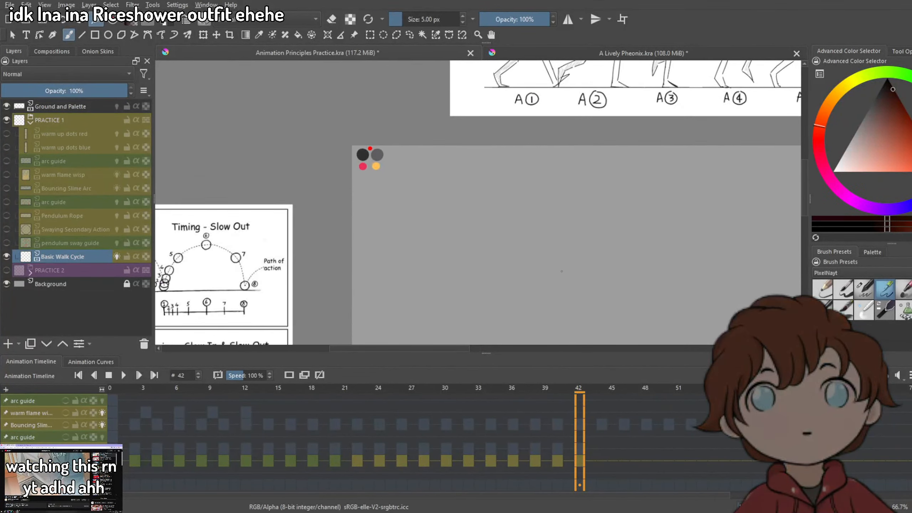
key("p")
left_click(335, 221)
scroll(336, 221, "down", 4)
left_click_drag(465, 285, 440, 157)
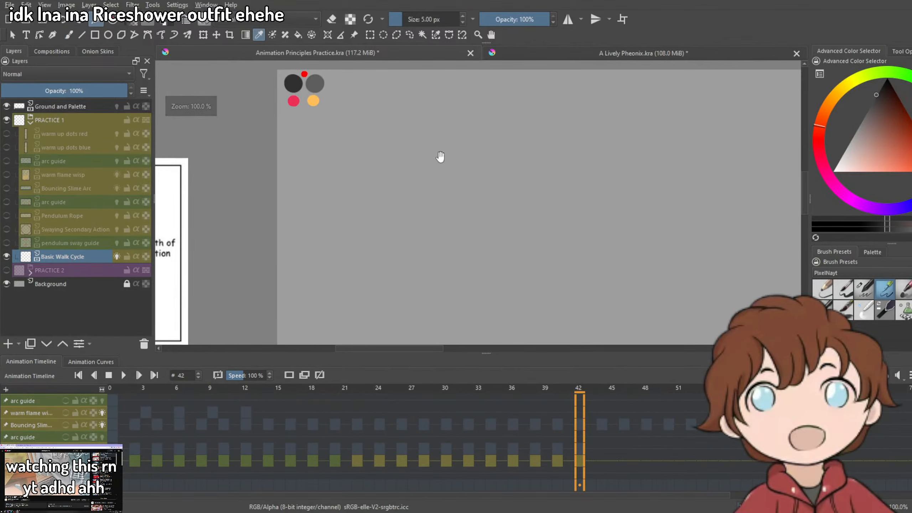
key("b")
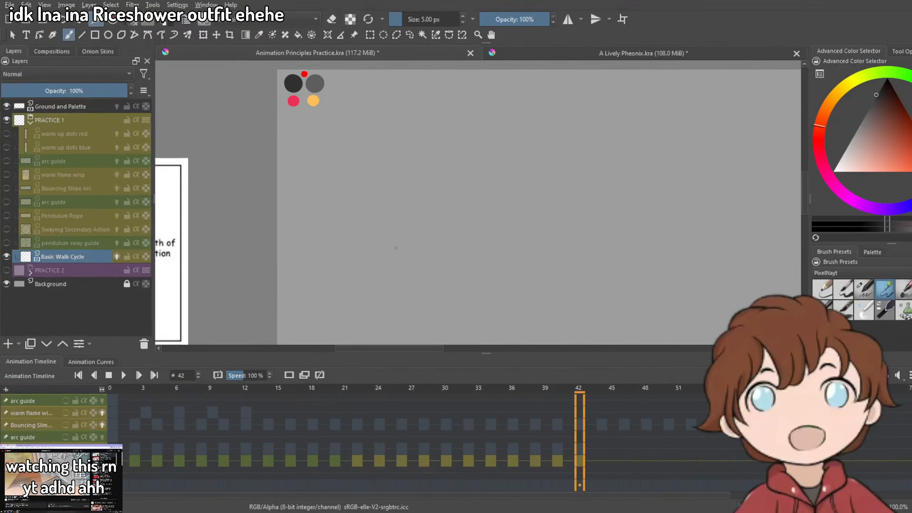
left_click(405, 19)
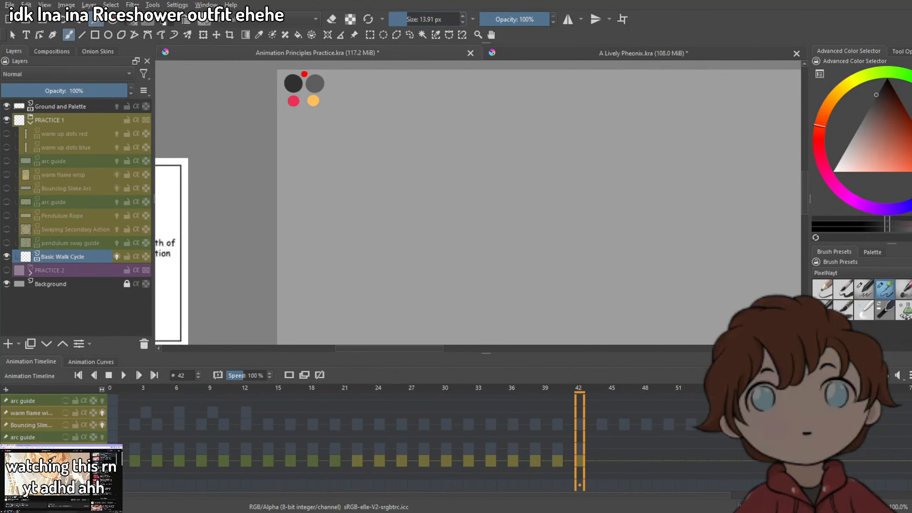
Go to frame 0 of the animation and undo the short test strokes on the Basic Walk Cycle layer.
left_click(113, 485)
key("ctrl+z")
mouse_move(422, 222)
left_mouse_down()
mouse_move(417, 257)
mouse_move(408, 220)
mouse_move(428, 231)
left_mouse_up()
key("ctrl+z")
key("ctrl+z")
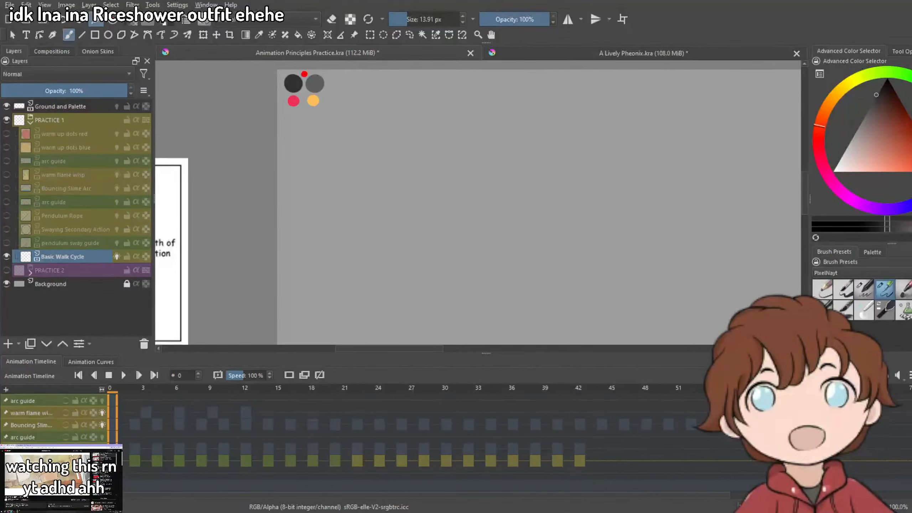
Examine the Anatomy of a Walk chart above the canvas, covering the contact, down, pass and up poses.
scroll(350, 158, "down", 3)
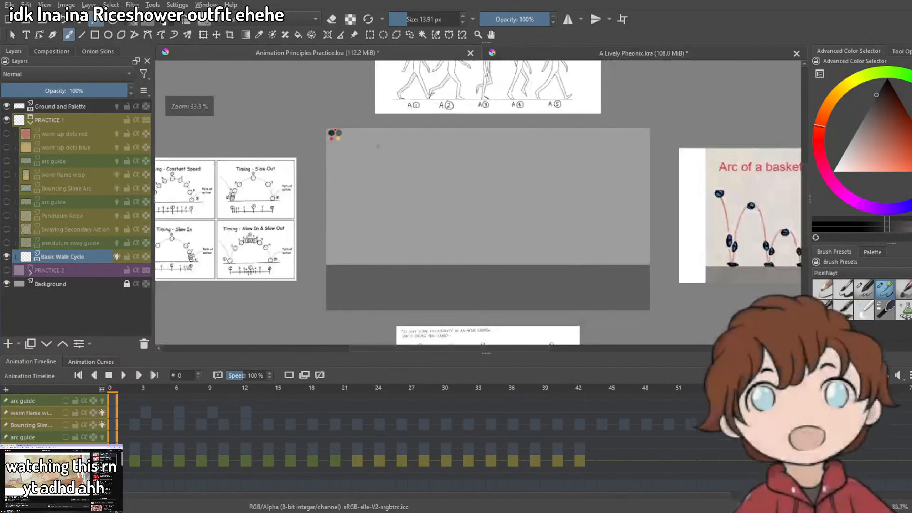
scroll(494, 175, "up", 2)
scroll(493, 175, "down", 2)
scroll(445, 200, "down", 2)
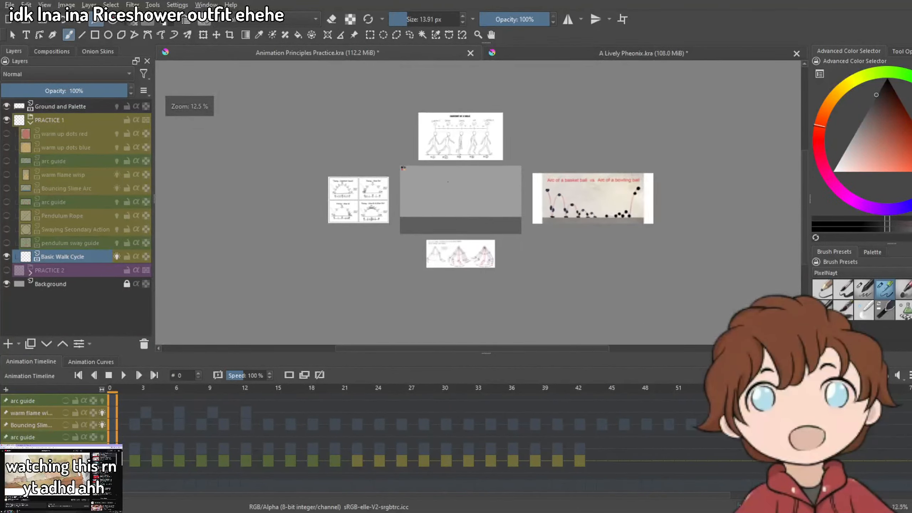
scroll(445, 201, "up", 2)
scroll(445, 201, "down", 1)
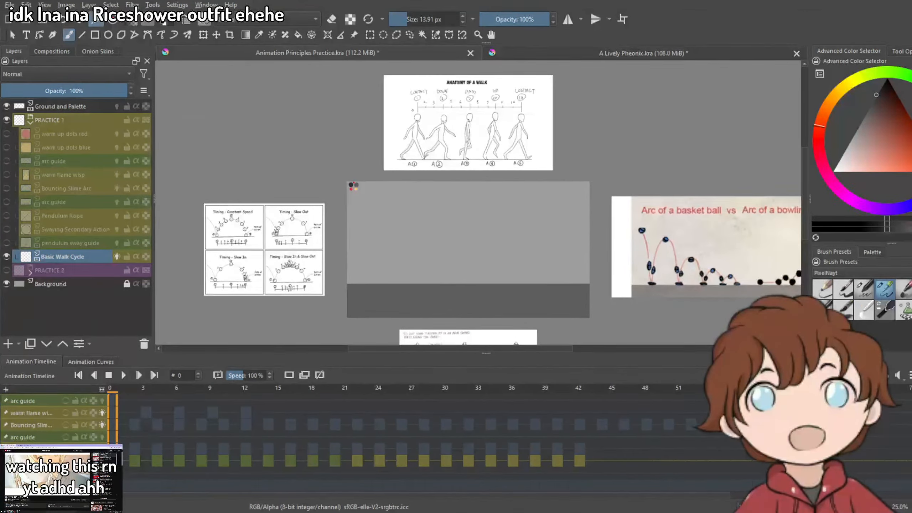
scroll(430, 109, "up", 2)
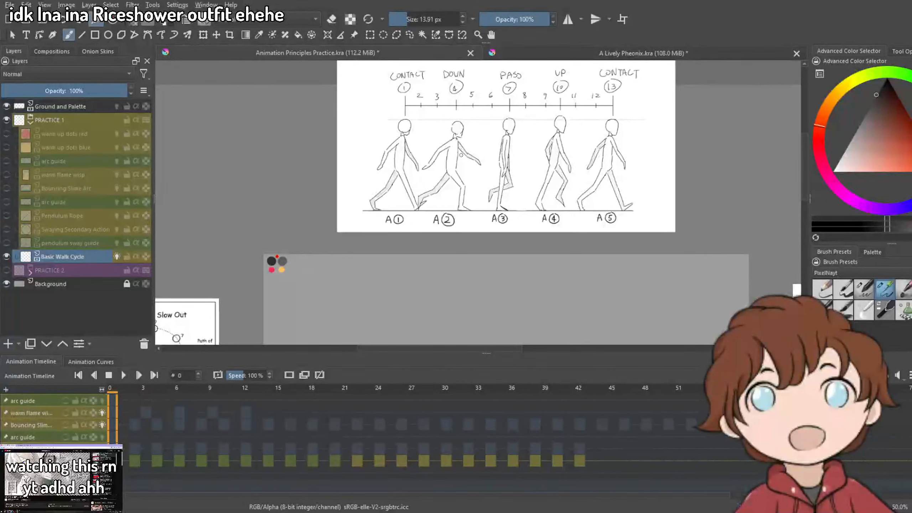
scroll(461, 155, "down", 3)
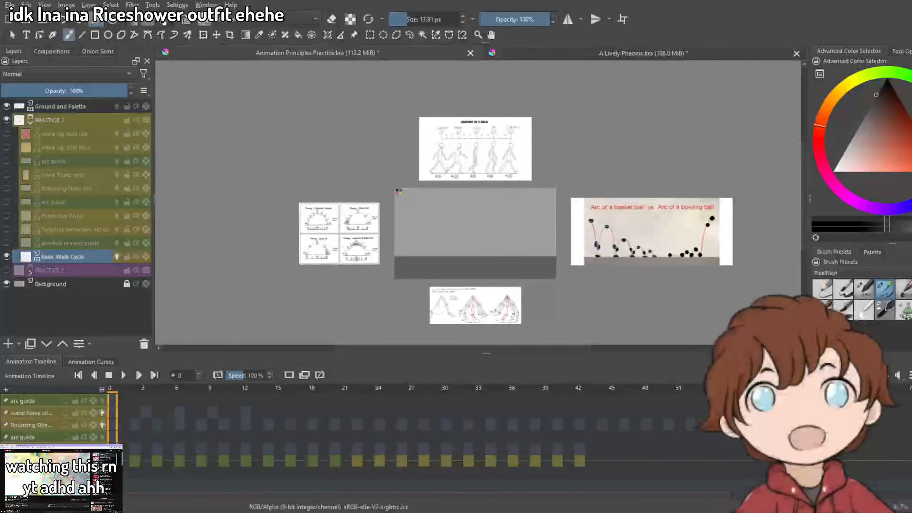
scroll(421, 215, "up", 3)
scroll(439, 212, "down", 2)
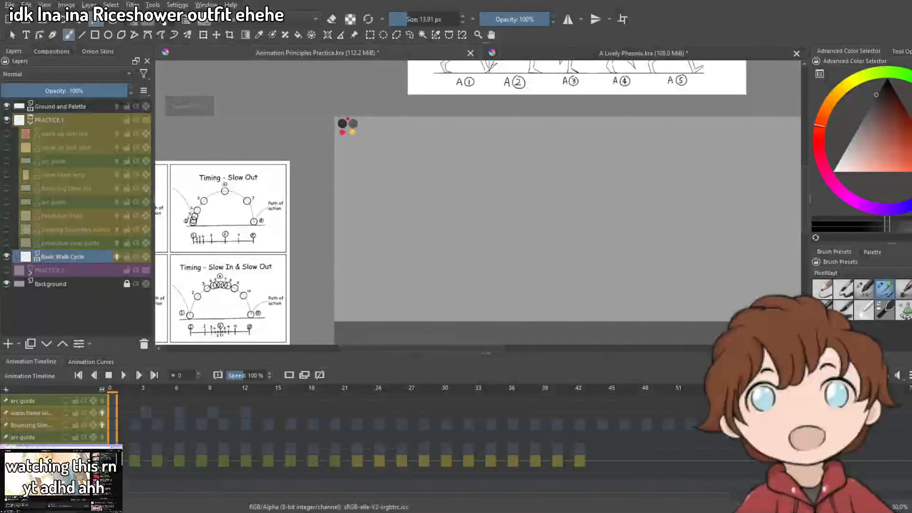
Add a new paint layer and place it directly beneath the Basic Walk Cycle layer.
mouse_move(378, 193)
left_mouse_down()
mouse_move(659, 203)
mouse_move(521, 213)
left_mouse_up()
key("ctrl+z")
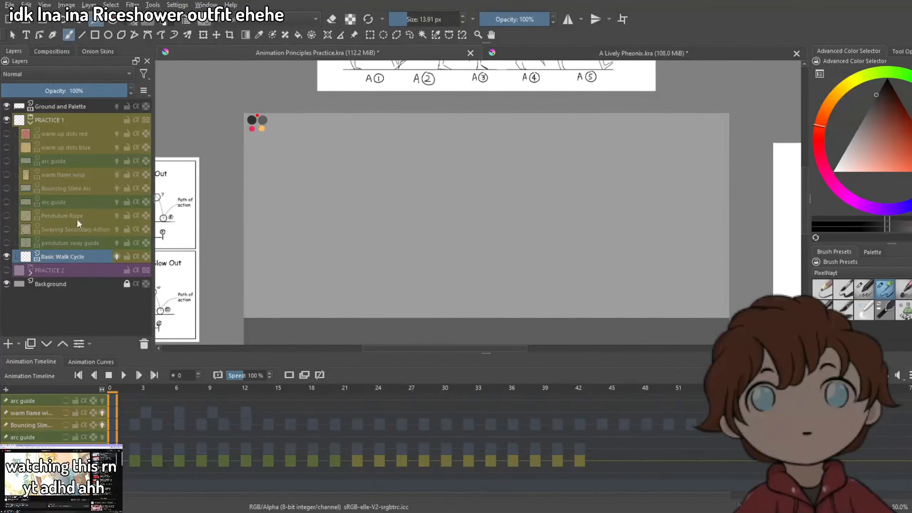
left_click(8, 344)
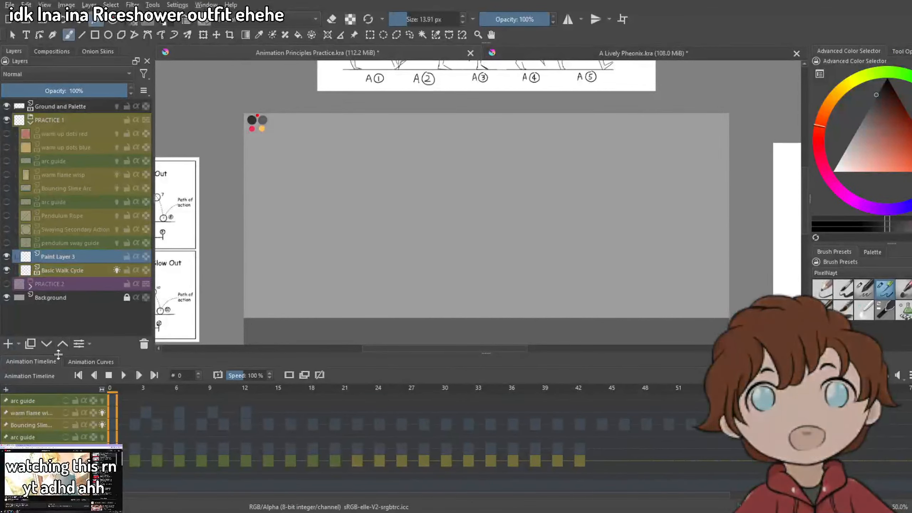
left_click(47, 344)
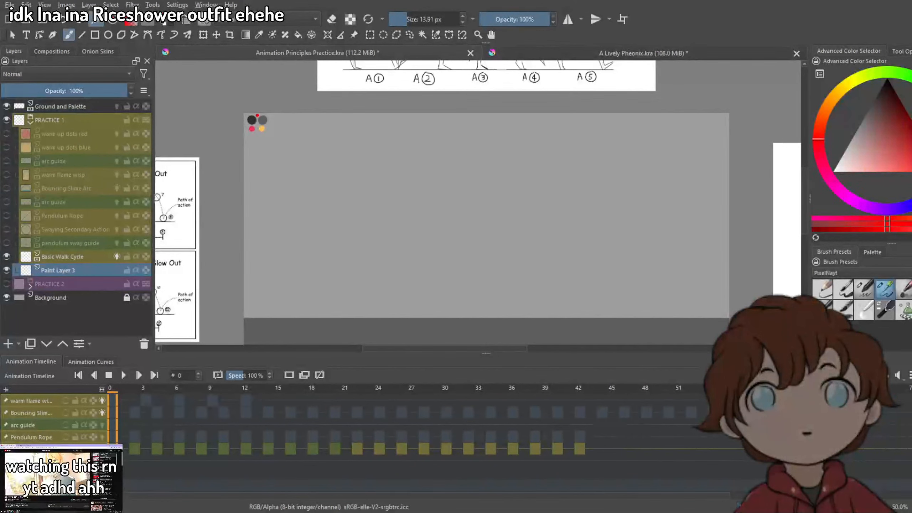
Try a red horizontal guide line across the canvas, first freehand and again with the Line tool.
left_click_drag(297, 198, 717, 215)
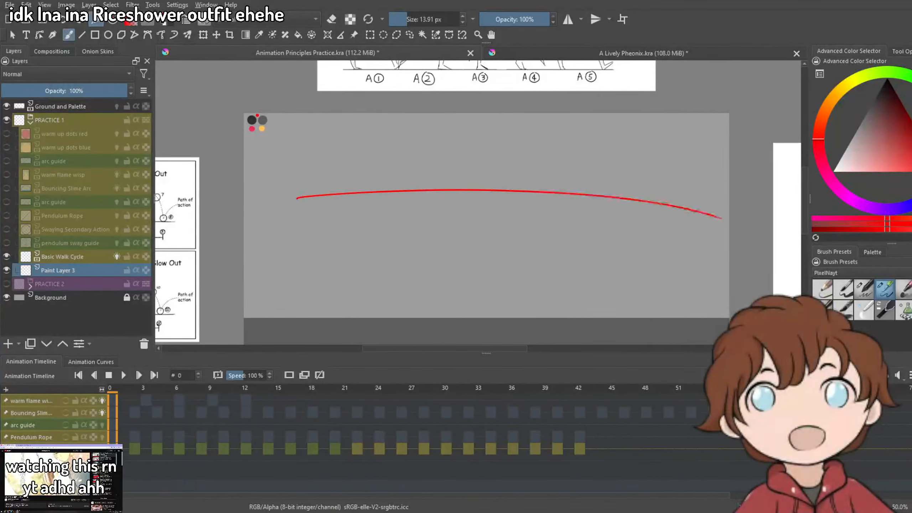
key("ctrl+z")
left_click(82, 35)
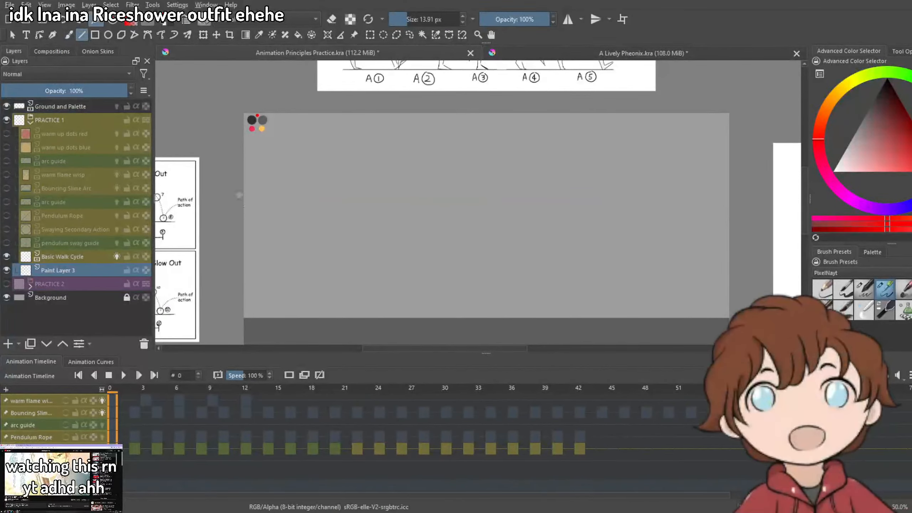
left_click_drag(237, 195, 729, 200)
key("Escape")
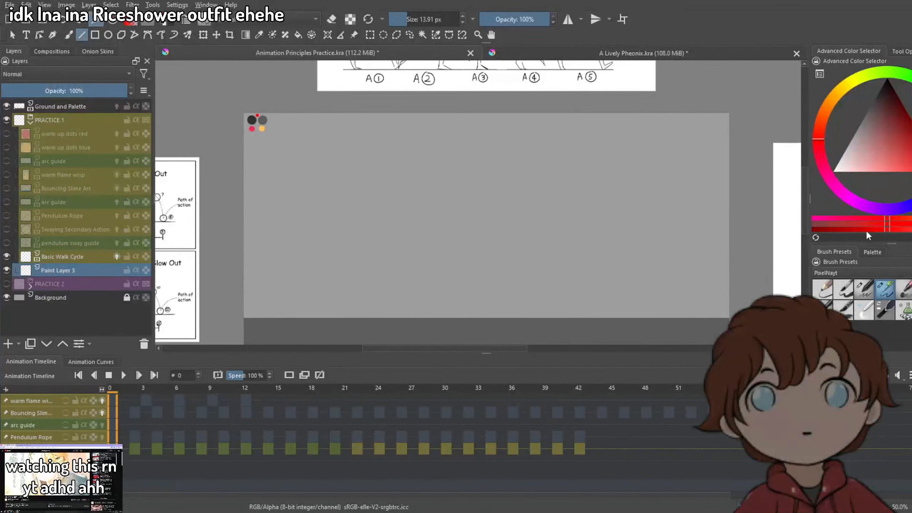
Set the opacity of the new layer beneath Basic Walk Cycle to 15%.
left_click_drag(101, 91, 24, 91)
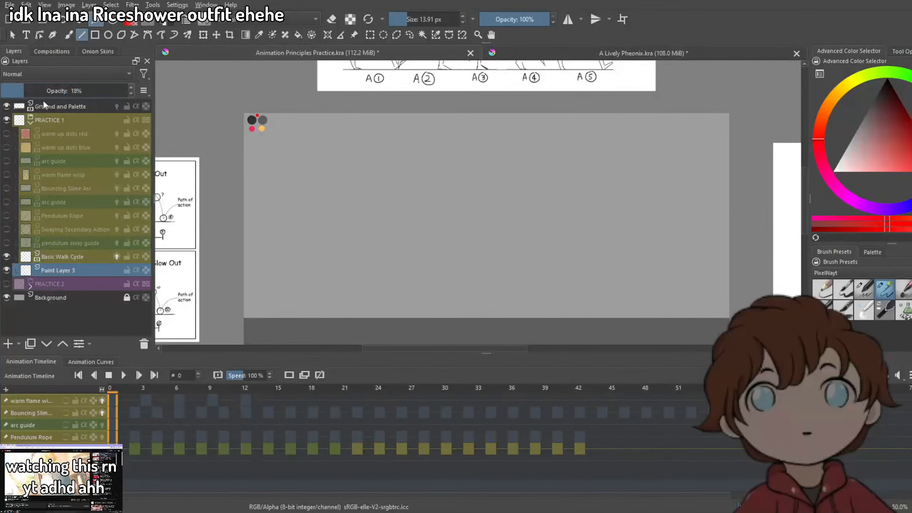
left_click(131, 93)
left_click(131, 93)
left_click(131, 93)
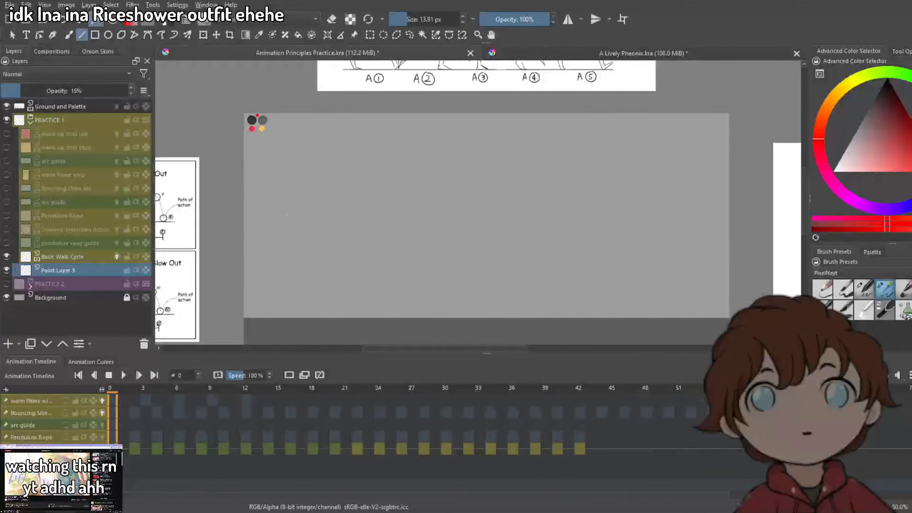
Draw a straight red horizontal guide line across the full width of the canvas, above its middle.
left_click_drag(285, 214, 742, 214)
left_click_drag(253, 187, 749, 187)
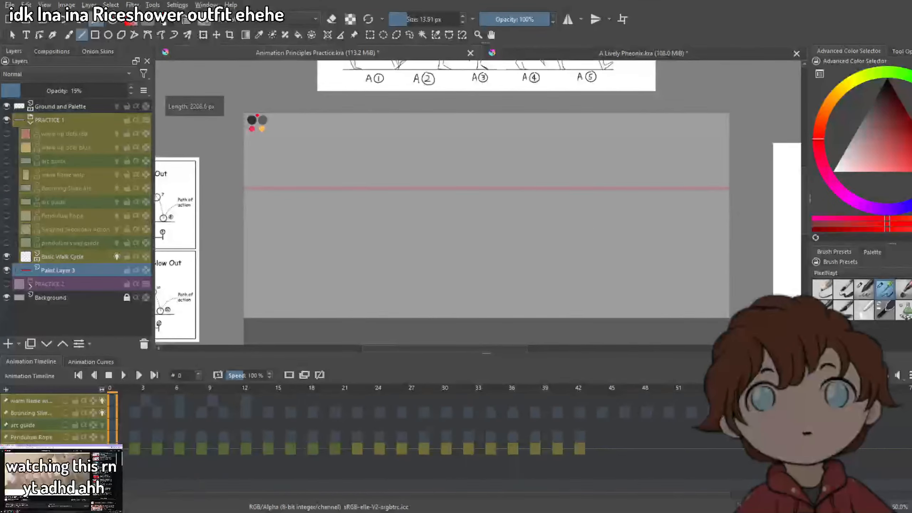
left_click_drag(518, 231, 517, 230)
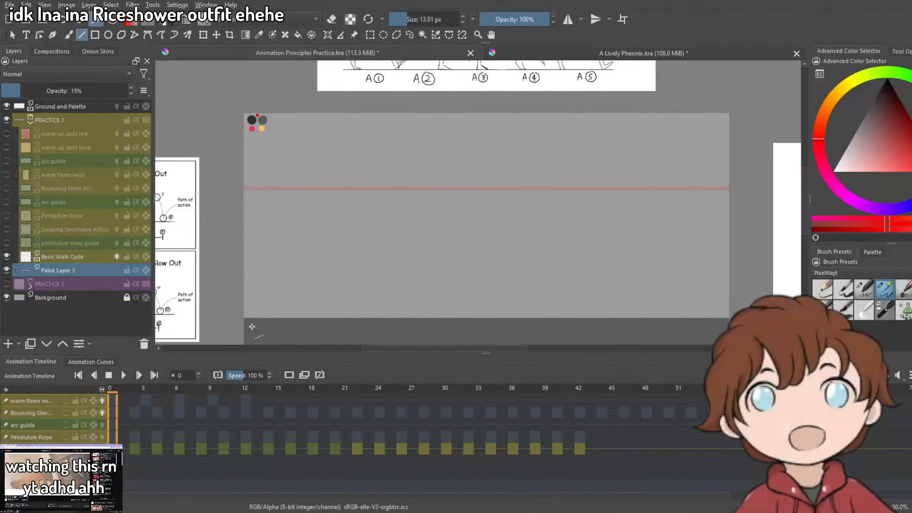
mouse_move(352, 230)
left_mouse_down()
mouse_move(383, 218)
mouse_move(452, 234)
left_mouse_up()
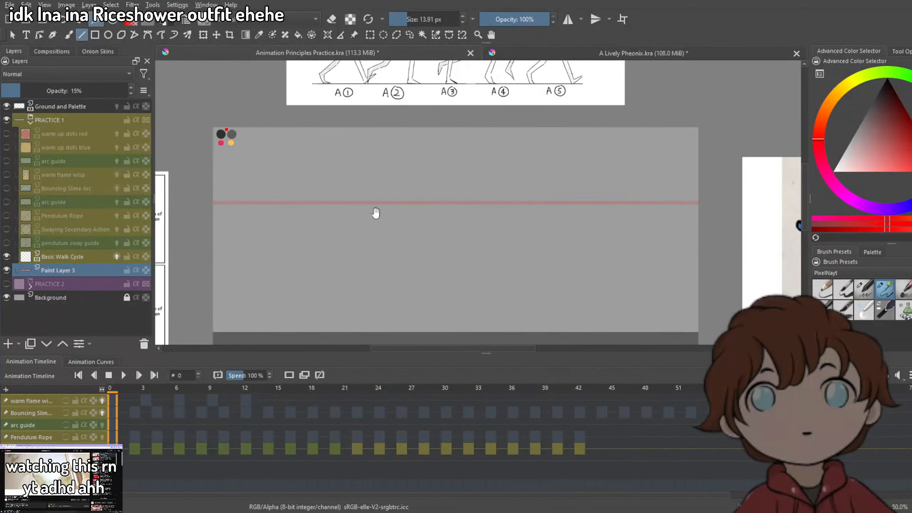
Return to the freehand brush, undo the test dabs on the guide line and turn on horizontal mirroring.
key("b")
scroll(458, 204, "up", 2)
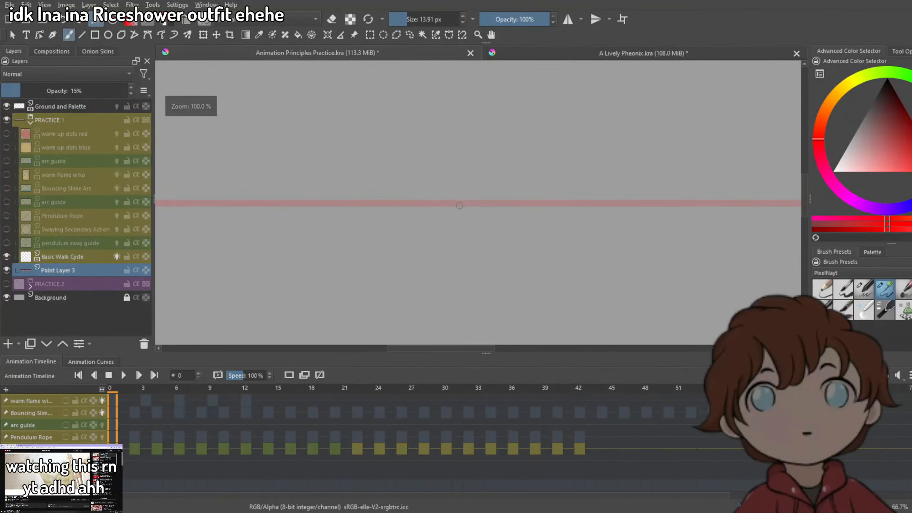
mouse_move(466, 198)
left_mouse_down()
mouse_move(463, 240)
mouse_move(477, 198)
mouse_move(493, 213)
mouse_move(464, 203)
left_mouse_up()
scroll(494, 206, "down", 2)
scroll(502, 208, "down", 2)
key("ctrl+z")
left_click(568, 19)
key("1")
key("ctrl+z")
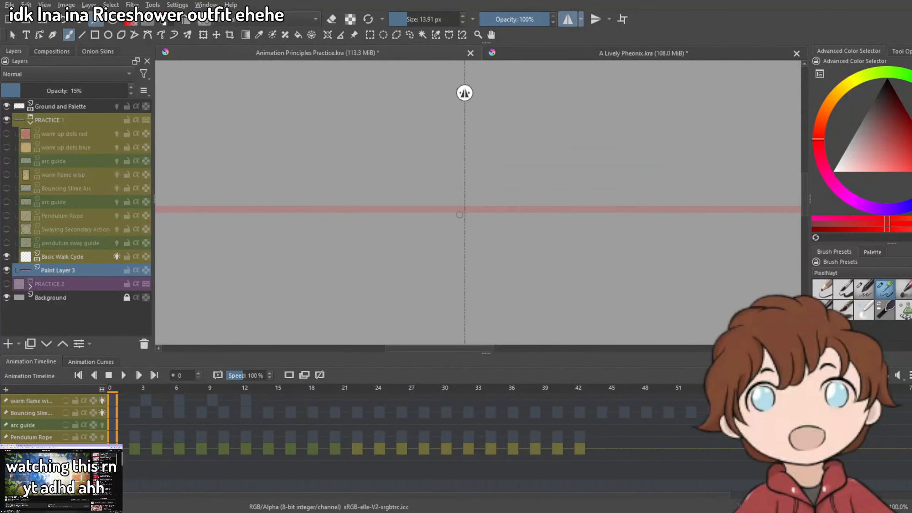
Clear the red guide line from the layer beneath and select the Basic Walk Cycle layer.
scroll(514, 209, "down", 2)
key("Delete")
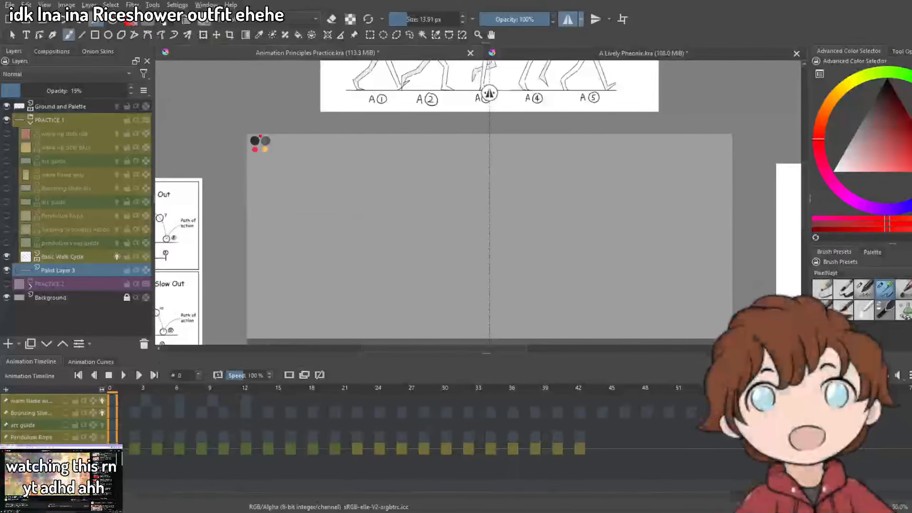
left_click(62, 257)
Undo the test dab at the mirror axis and sample dark grey from the palette as the brush colour.
scroll(479, 217, "up", 1)
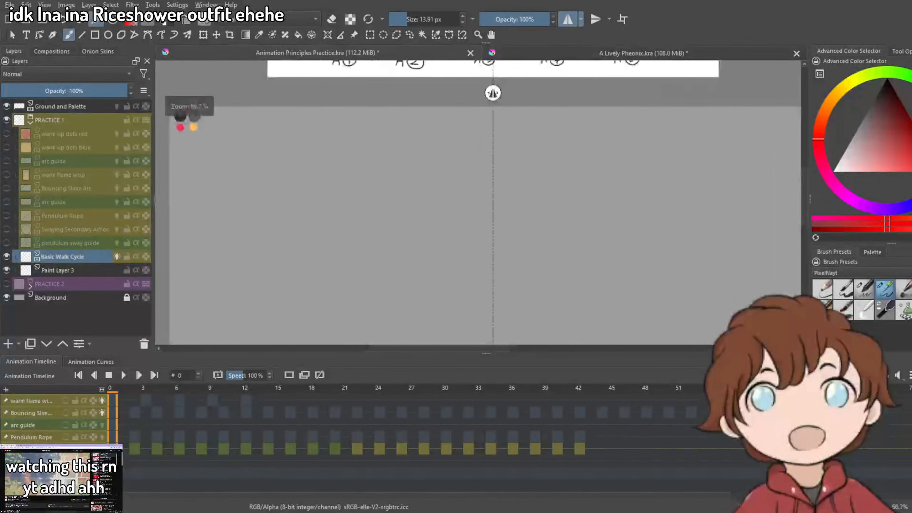
left_click_drag(498, 211, 497, 211)
key("ctrl+z")
left_click(187, 109, "ctrl")
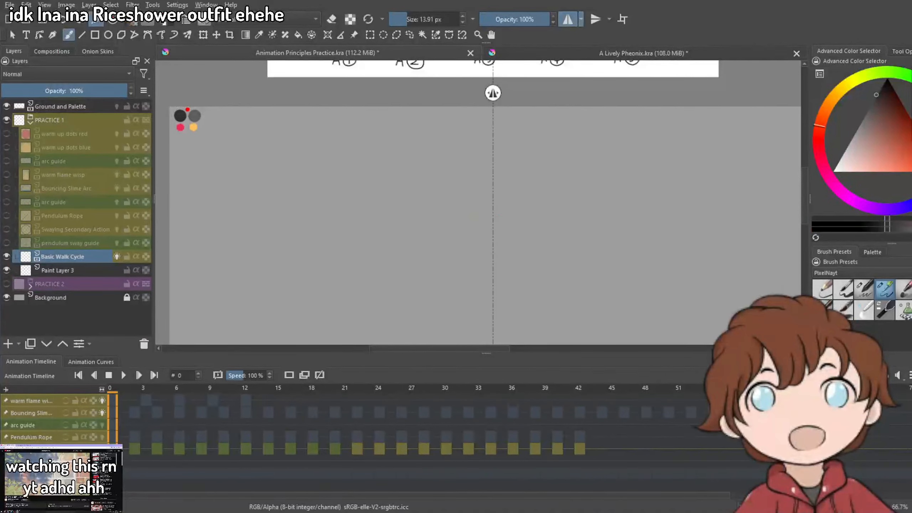
Try a short stroke near the canvas centre with horizontal mirroring switched off.
left_click(565, 20)
mouse_move(490, 205)
left_mouse_down()
mouse_move(497, 210)
mouse_move(481, 218)
left_mouse_up()
key("ctrl+z")
key("ctrl+z")
left_click(567, 19)
scroll(494, 216, "up", 2)
key("ctrl+z")
Switch to a 10 px brush preset and sketch a small mirrored circle for the head on the symmetry axis.
left_click(865, 290)
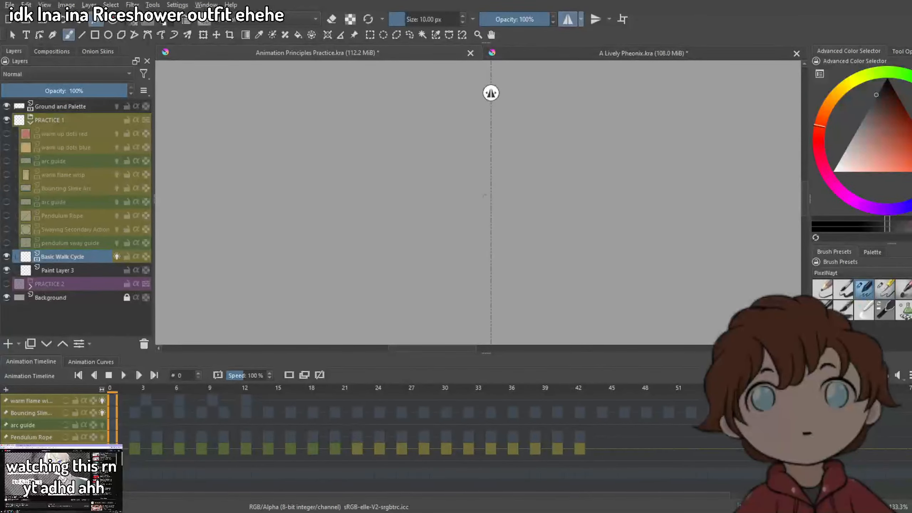
mouse_move(491, 175)
left_mouse_down()
mouse_move(477, 225)
mouse_move(499, 227)
left_mouse_up()
key("ctrl+z")
mouse_move(509, 193)
left_mouse_down()
mouse_move(472, 180)
mouse_move(492, 169)
mouse_move(468, 180)
mouse_move(486, 224)
left_mouse_up()
key("ctrl+z")
scroll(517, 191, "down", 3)
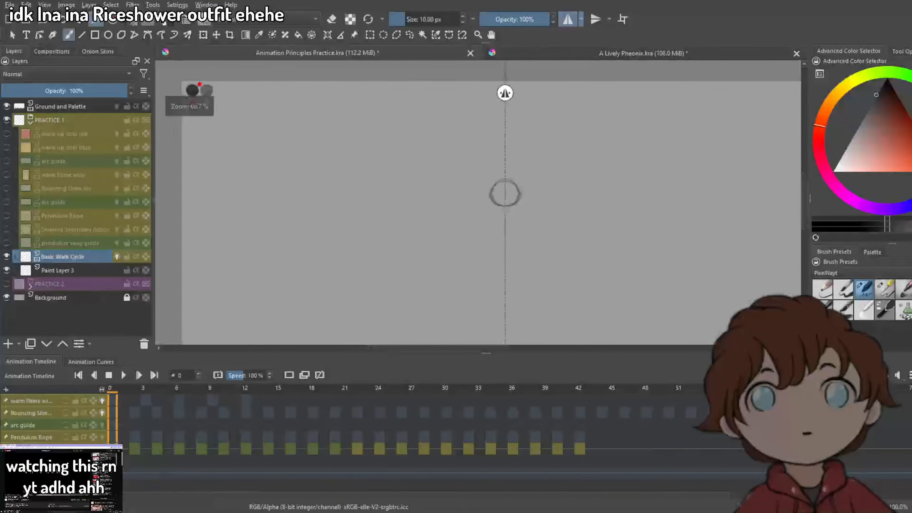
Switch horizontal mirroring off, then clean the inside of the head circle with the eraser and darken its outline.
scroll(542, 206, "up", 1)
left_click_drag(512, 178, 512, 207)
key("ctrl+z")
left_click(568, 19)
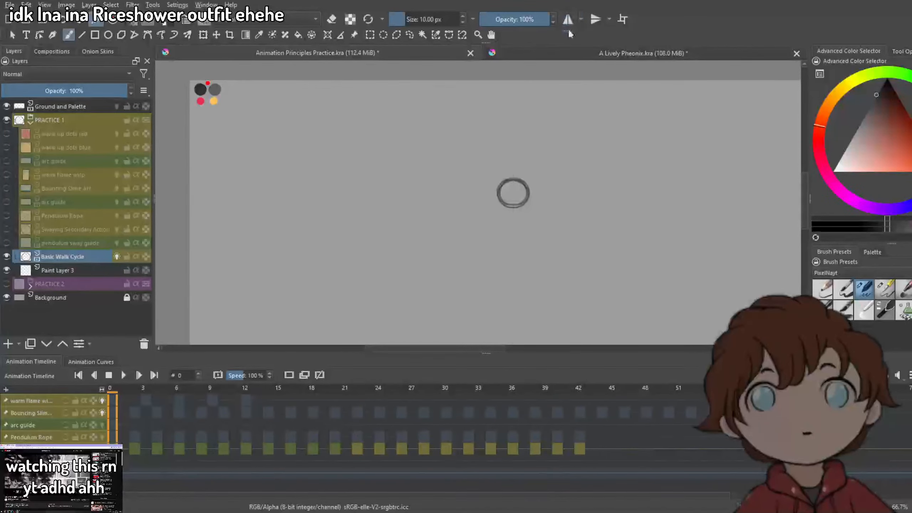
key("e")
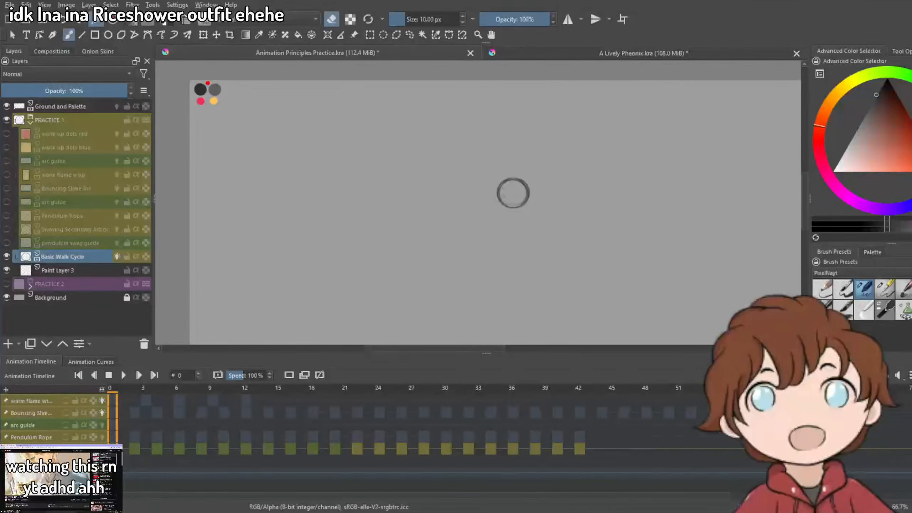
key("e")
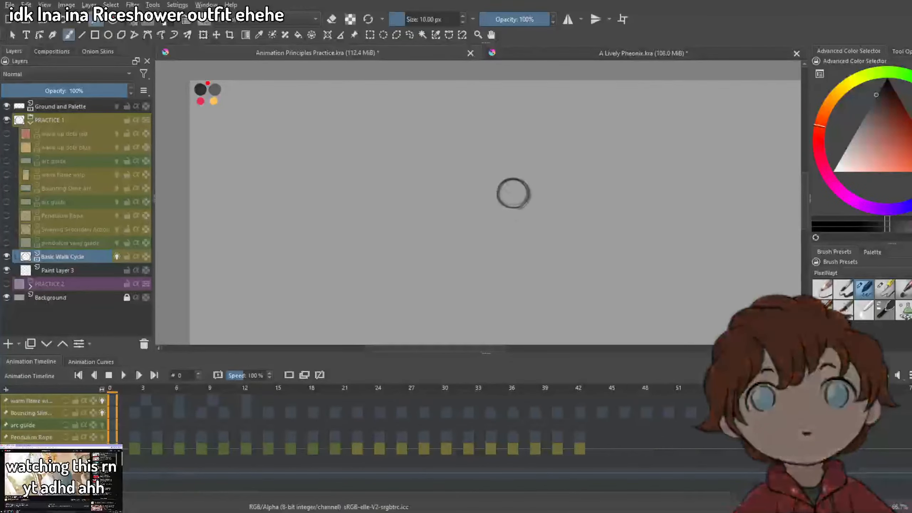
Try a vertical body guide line below the head, comparing it with the walk chart above the canvas.
left_click_drag(514, 212, 515, 305)
scroll(527, 240, "down", 2)
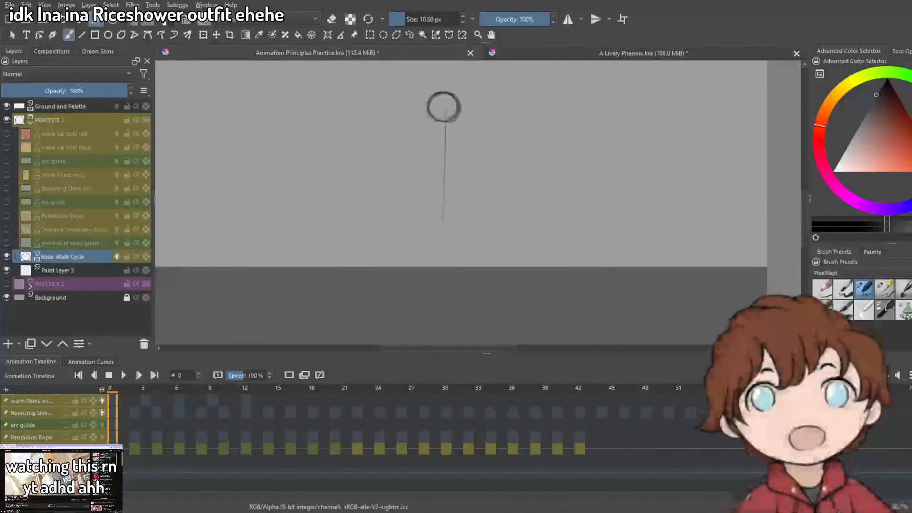
key("ctrl+z")
left_click_drag(444, 112, 445, 215)
key("ctrl+z")
left_click_drag(470, 150, 490, 388)
left_click_drag(520, 299, 497, 226)
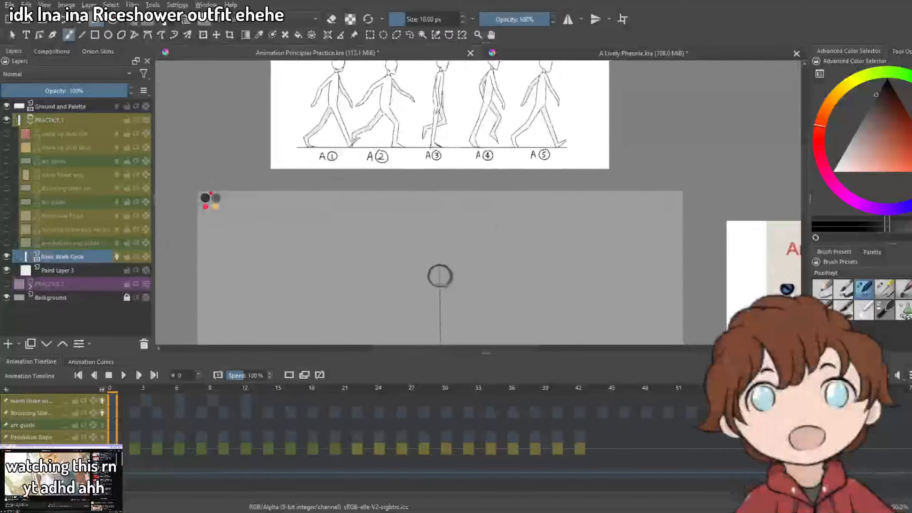
key("minus")
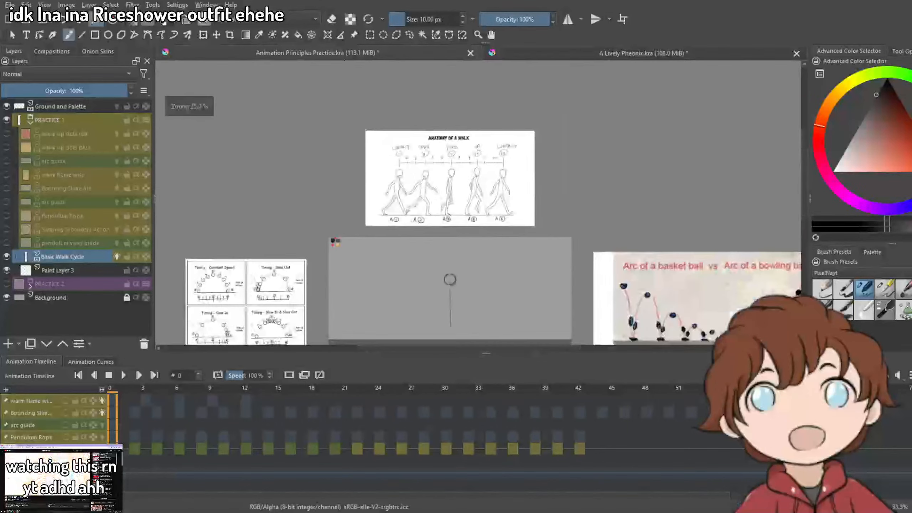
key("1")
key("ctrl+z")
Draw the jaw and neck in profile and a long oval torso beneath the head.
mouse_move(469, 159)
left_mouse_down()
mouse_move(465, 194)
mouse_move(438, 185)
mouse_move(433, 199)
left_mouse_up()
key("ctrl+z")
left_click_drag(451, 190, 409, 284)
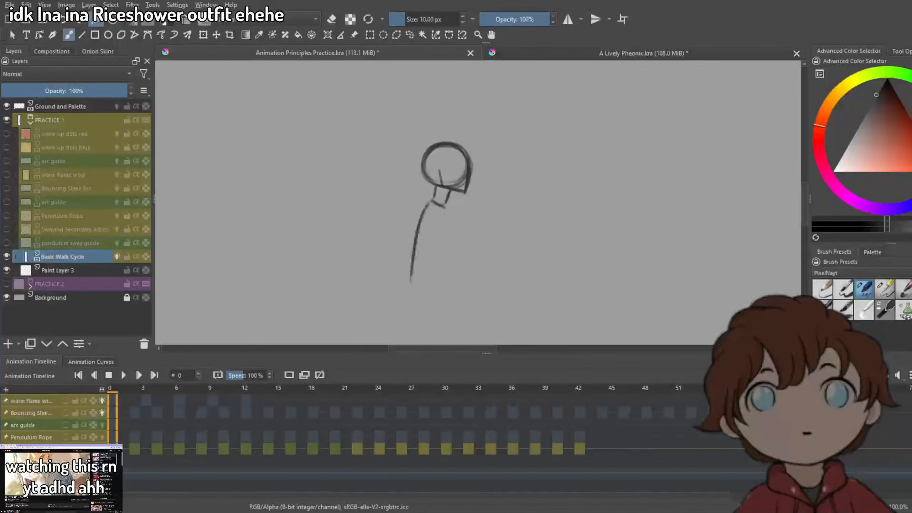
mouse_move(446, 208)
left_mouse_down()
mouse_move(459, 284)
mouse_move(416, 310)
mouse_move(451, 312)
left_mouse_up()
mouse_move(459, 266)
left_mouse_down()
mouse_move(450, 303)
mouse_move(430, 208)
mouse_move(423, 238)
left_mouse_up()
left_click_drag(427, 204, 446, 254)
key("ctrl+z")
key("ctrl+z")
Try a forward-slanting leg line from the base of the torso.
left_click_drag(395, 204, 429, 243)
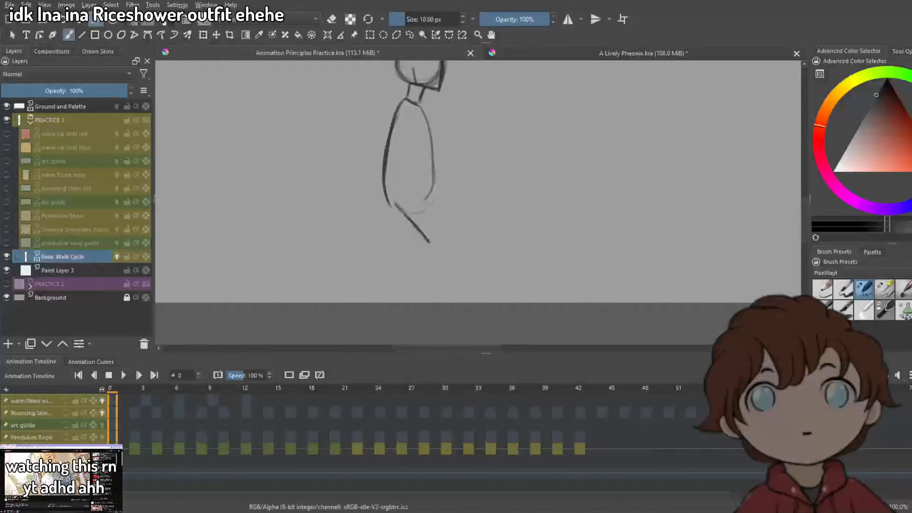
key("ctrl+z")
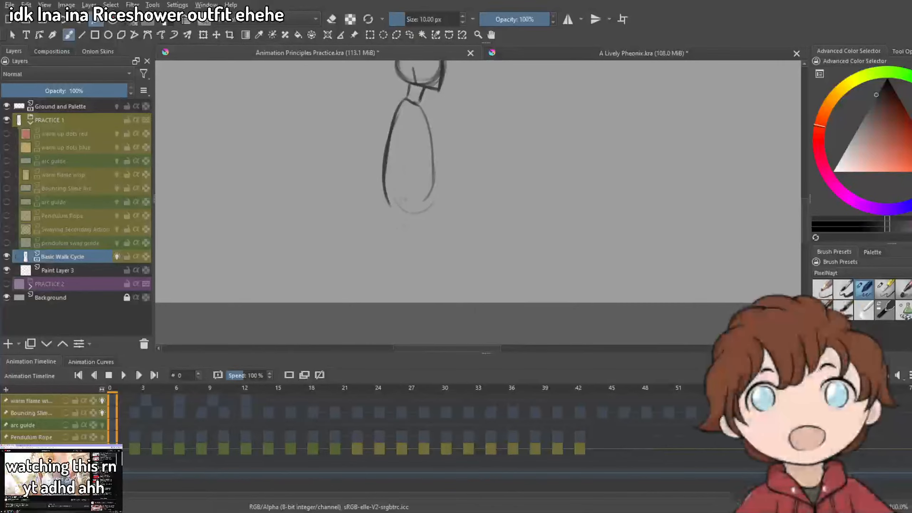
left_click_drag(403, 210, 463, 266)
key("ctrl+z")
Study the contact pose on the walk chart and try further leg lines below the torso.
left_click_drag(481, 193, 481, 329)
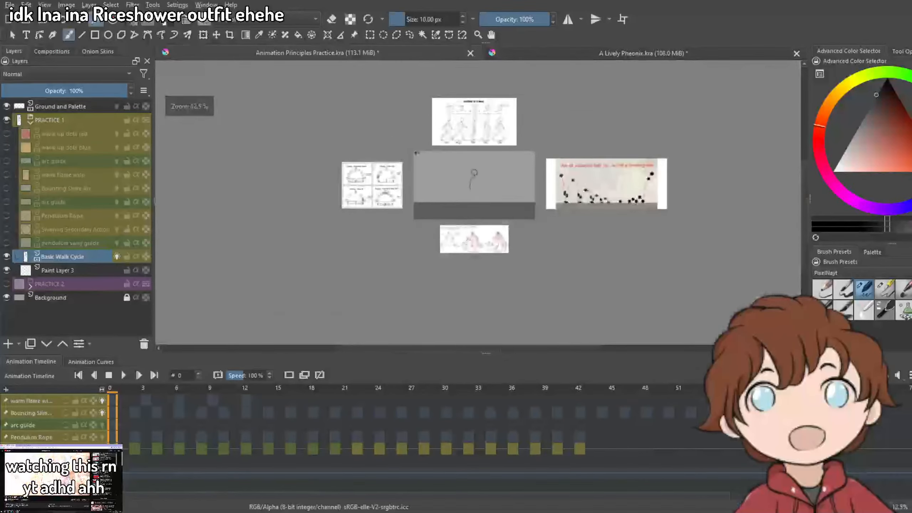
left_click_drag(465, 124, 481, 39)
left_click_drag(428, 97, 536, 43)
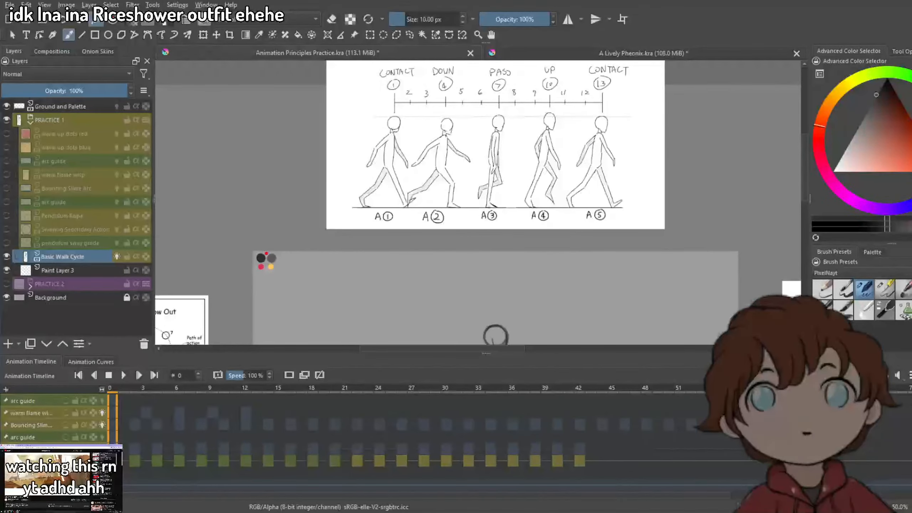
scroll(554, 214, "down", 4)
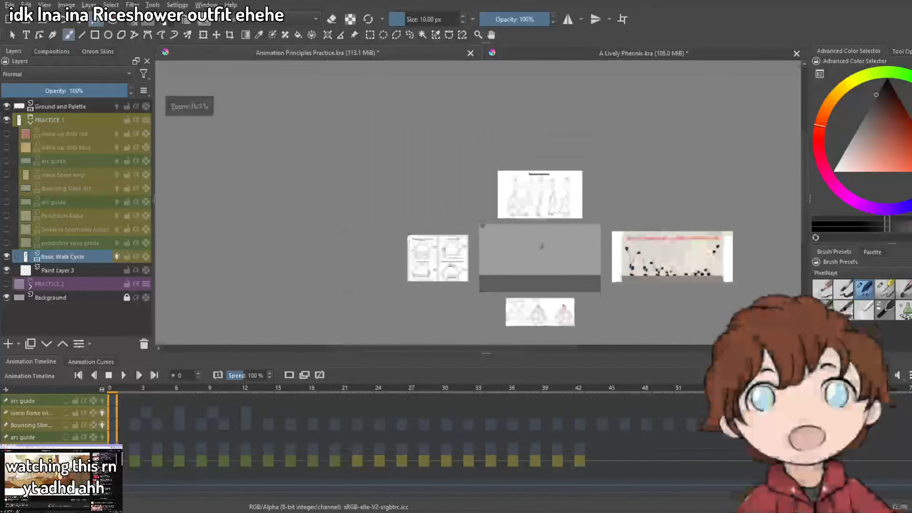
scroll(533, 274, "up", 6)
mouse_move(556, 147)
left_mouse_down()
mouse_move(574, 247)
mouse_move(570, 188)
left_mouse_up()
key("ctrl+z")
key("ctrl+z")
left_click_drag(556, 154, 583, 198)
left_click_drag(576, 191, 581, 245)
key("ctrl+z")
key("ctrl+z")
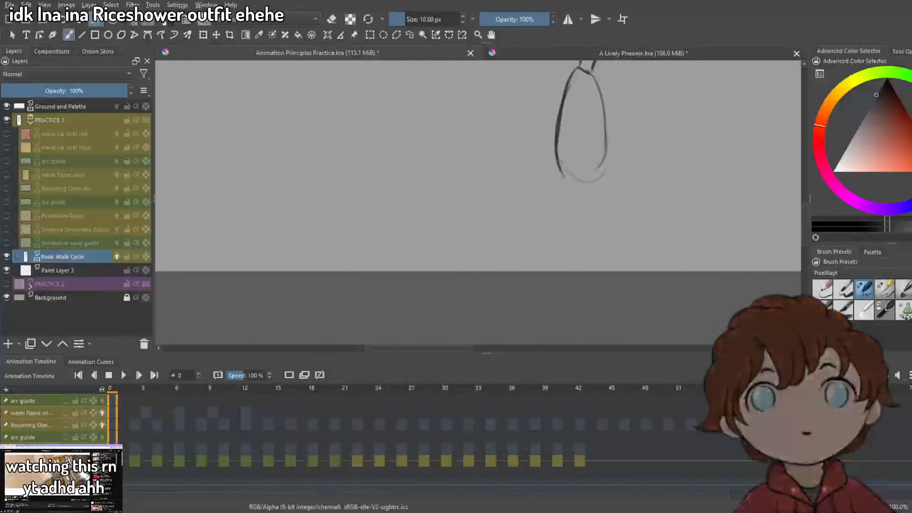
mouse_move(560, 158)
left_mouse_down()
mouse_move(574, 270)
mouse_move(599, 268)
mouse_move(590, 226)
left_mouse_up()
key("ctrl+z")
key("ctrl+z")
Sketch near-vertical leg lines below the torso for a standing figure.
left_click_drag(589, 177, 588, 254)
mouse_move(606, 152)
left_mouse_down()
mouse_move(590, 178)
mouse_move(595, 171)
left_mouse_up()
left_click_drag(606, 179, 575, 248)
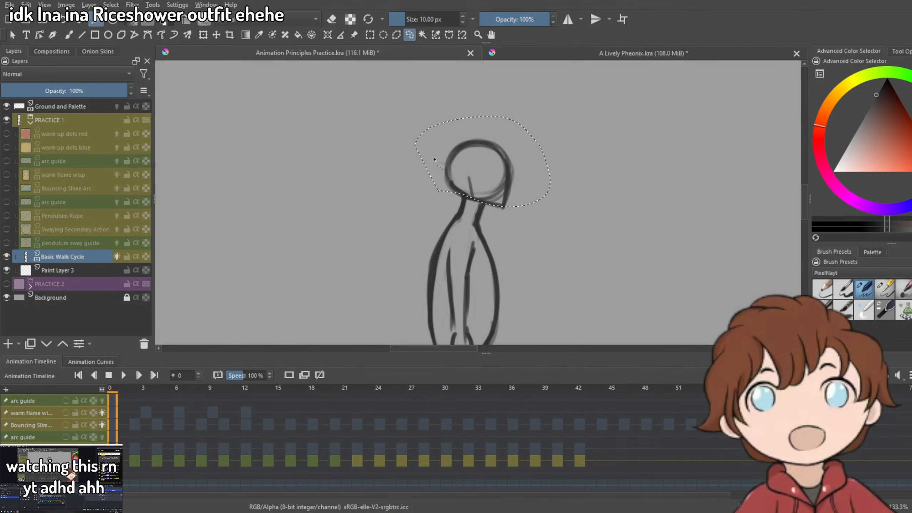
Move the selected head slightly backward over the neck with the Transform tool and deselect it.
scroll(550, 200, "up", 2)
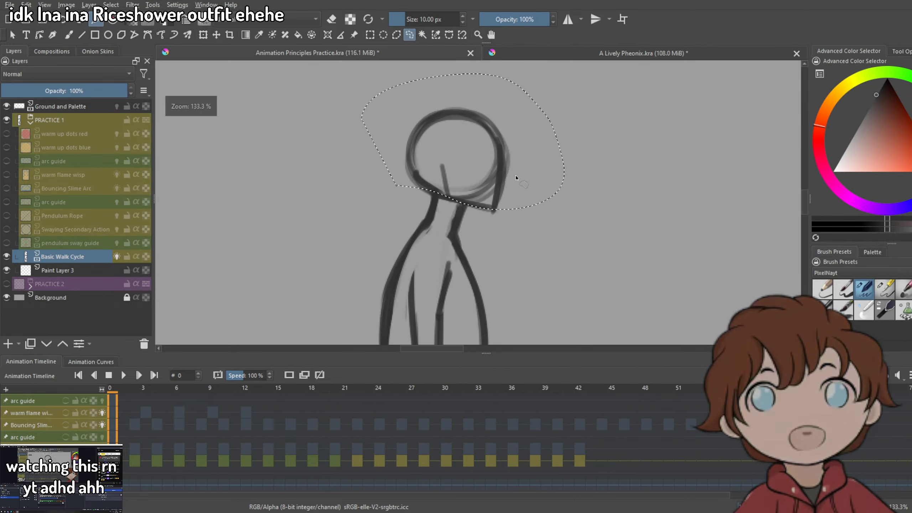
left_click(203, 35)
mouse_move(633, 159)
left_mouse_down()
mouse_move(513, 173)
mouse_move(519, 182)
mouse_move(511, 185)
left_mouse_up()
key("Return")
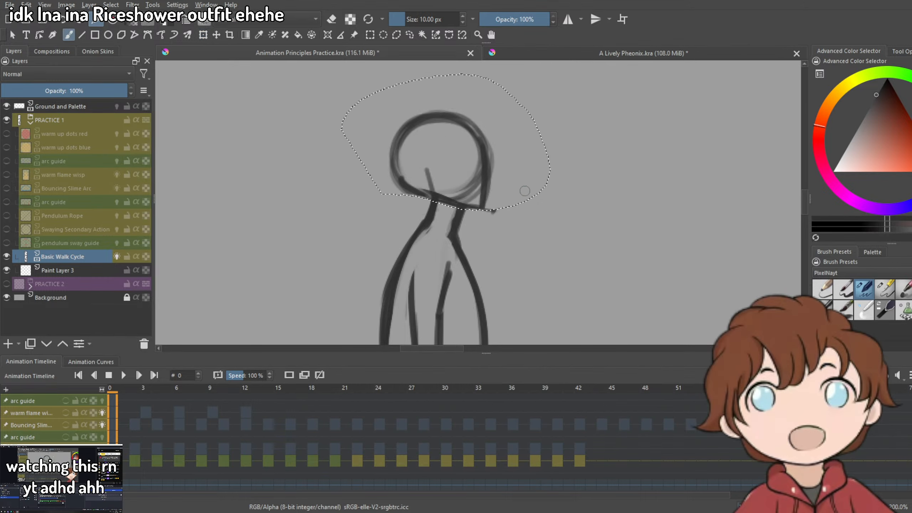
key("ctrl+shift+a")
Erase the rough outer edge of the face and jaw, then redraw the jaw corner with the brush.
key("b")
key("e")
left_click_drag(477, 233, 466, 248)
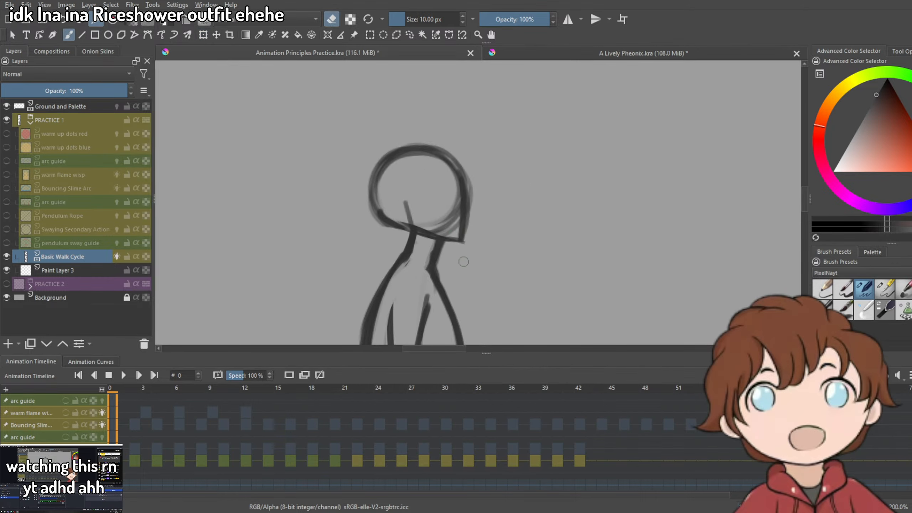
left_click_drag(470, 214, 467, 201)
key("e")
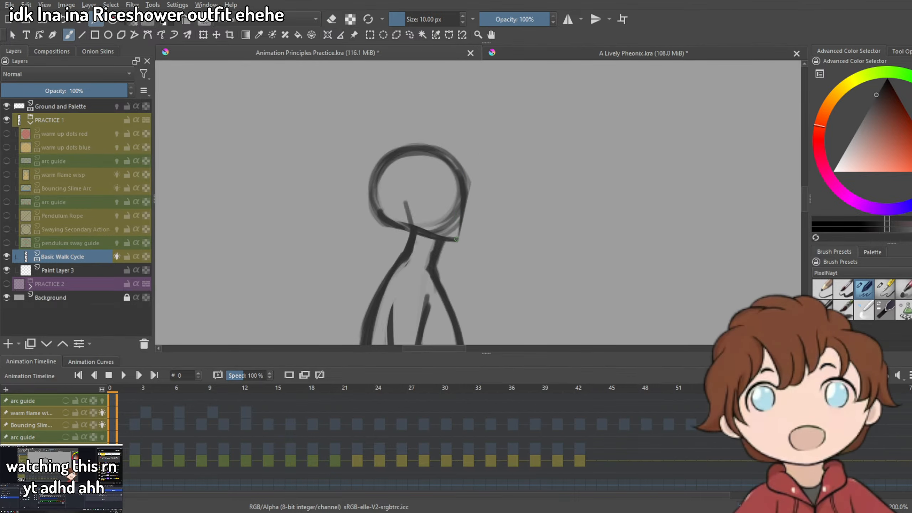
left_click_drag(456, 241, 462, 208)
key("2")
key("1")
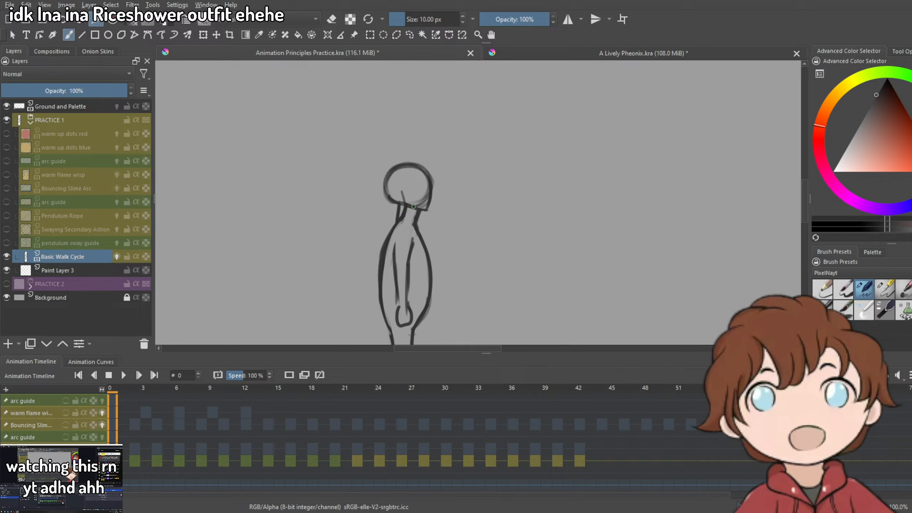
Erase the excess neck lines and reshape the neck so it is narrower under the head.
key("e")
mouse_move(409, 205)
left_mouse_down()
mouse_move(417, 226)
mouse_move(418, 212)
mouse_move(399, 206)
mouse_move(377, 270)
left_mouse_up()
key("e")
key("e")
key("ctrl+z")
left_click_drag(406, 213, 402, 222)
key("e")
key("e")
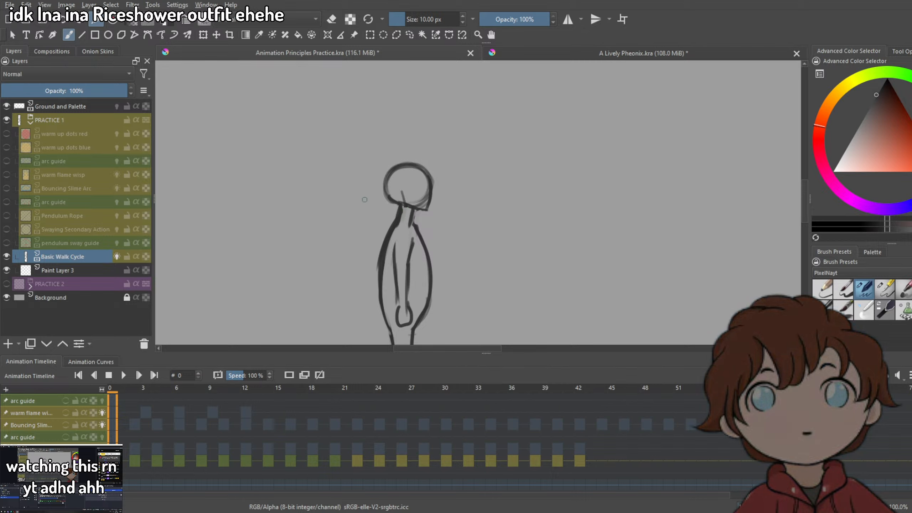
scroll(364, 200, "down", 1)
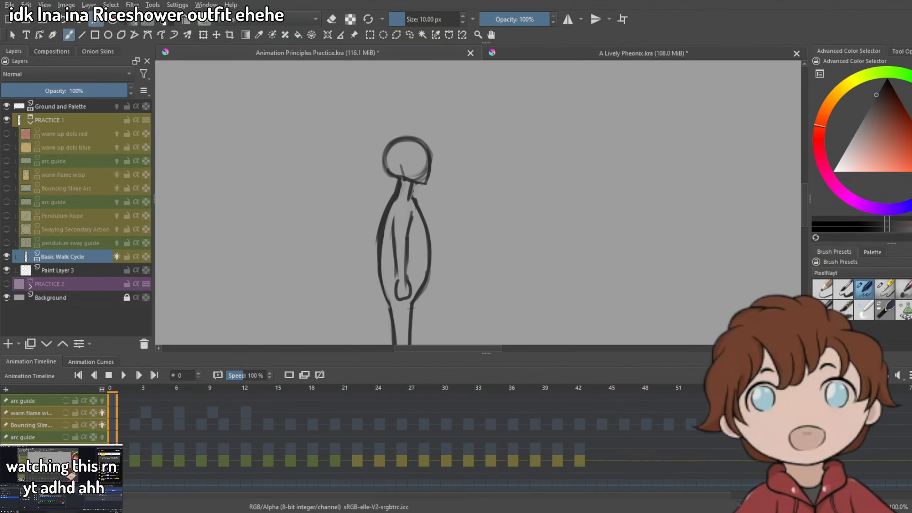
Bring up the OBS window to read the stream chat, then move it away from the drawing.
key("alt+Tab")
left_click_drag(668, 0, 613, 2)
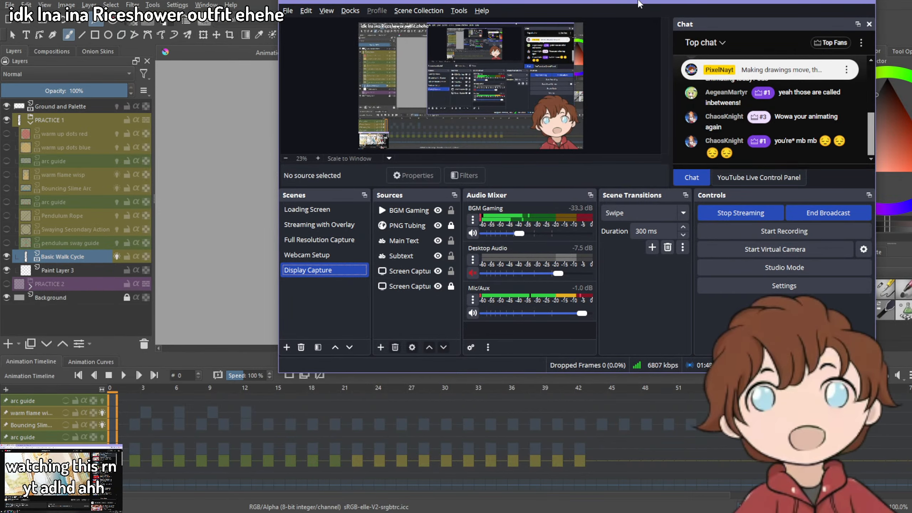
left_click_drag(639, 3, 639, 0)
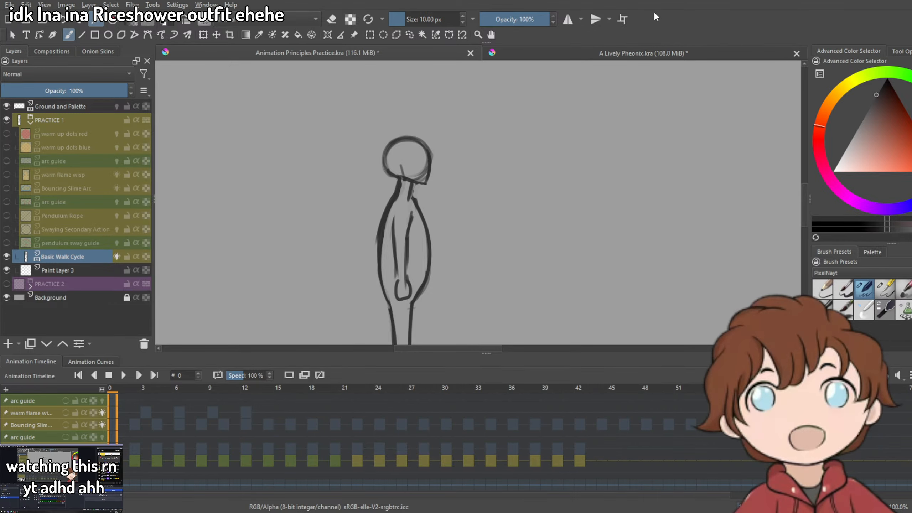
Thin the nape and upper back outline by erasing its rough edges.
mouse_move(392, 144)
left_mouse_down()
mouse_move(390, 175)
mouse_move(389, 148)
left_mouse_up()
scroll(420, 151, "up", 2)
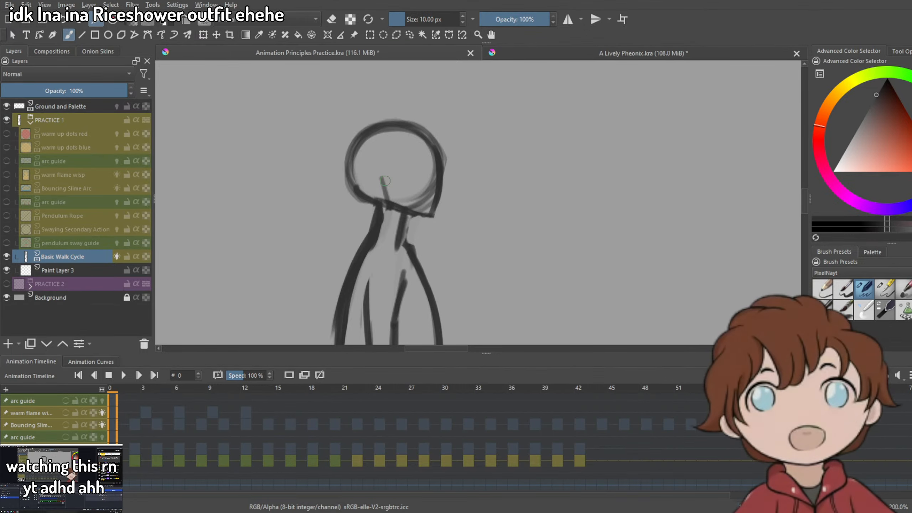
scroll(384, 180, "down", 4)
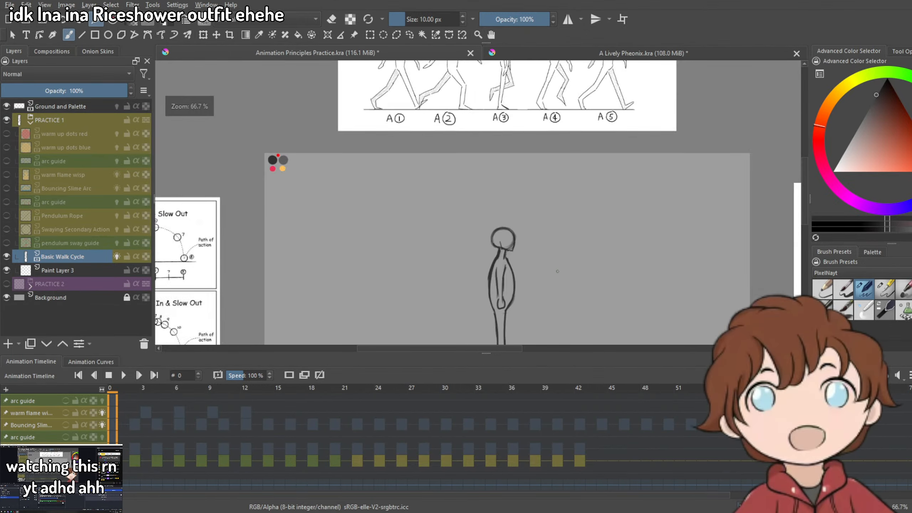
scroll(476, 234, "up", 4)
key("e")
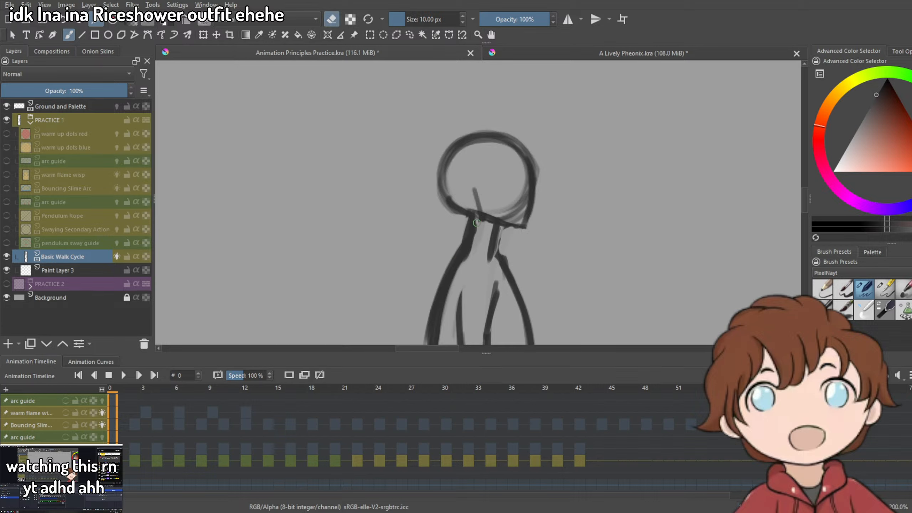
mouse_move(476, 234)
left_mouse_down()
mouse_move(468, 178)
mouse_move(441, 269)
left_mouse_up()
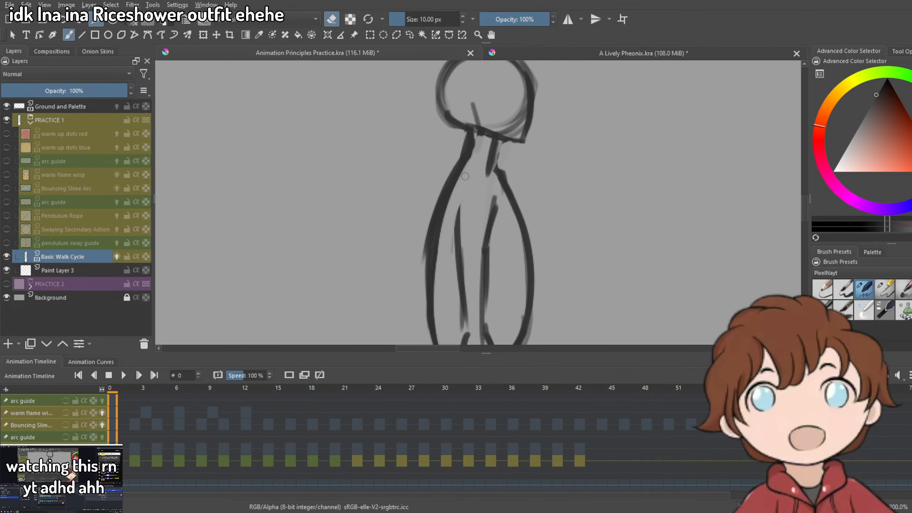
left_click_drag(465, 177, 437, 291)
left_click_drag(473, 148, 432, 270)
scroll(444, 232, "down", 4)
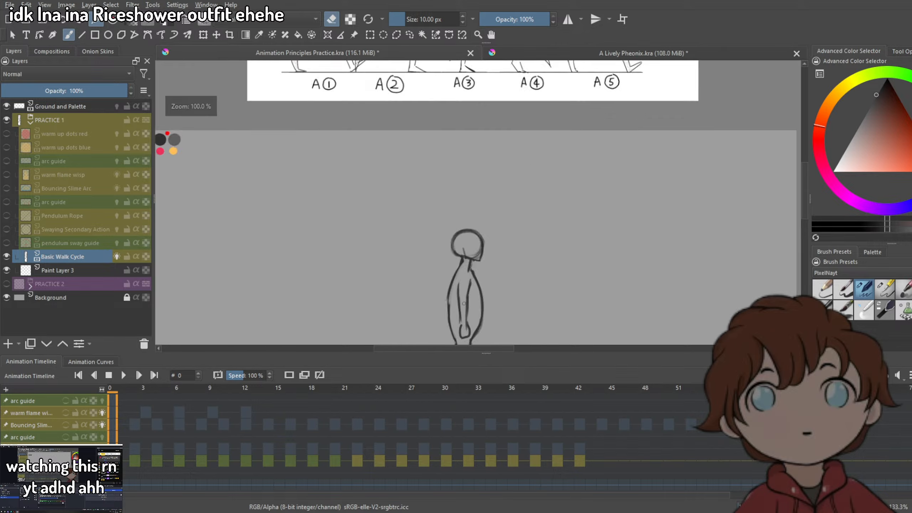
Redraw the back outline of the torso as a clean curve from the shoulder to the hip.
scroll(425, 232, "up", 3)
key("e")
mouse_move(442, 184)
left_mouse_down()
mouse_move(430, 236)
mouse_move(442, 259)
mouse_move(431, 252)
left_mouse_up()
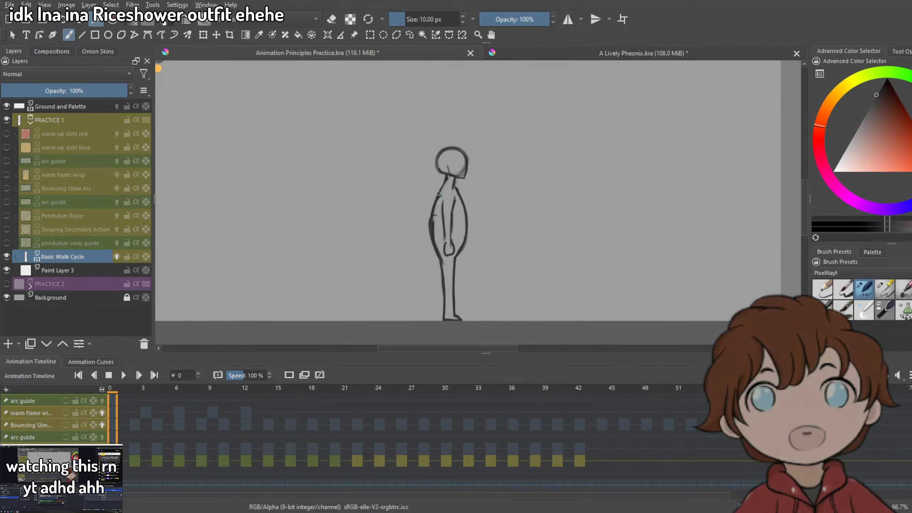
key("ctrl+z")
left_click_drag(434, 212, 429, 247)
key("ctrl+z")
left_click_drag(432, 209, 444, 263)
key("ctrl+z")
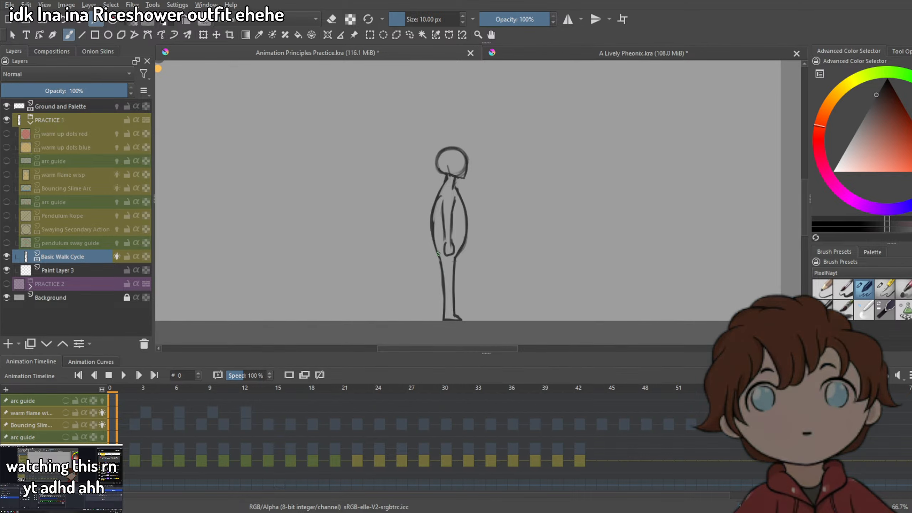
Check the figure against the walk chart and add a blank keyframe at frame 2 of Basic Walk Cycle.
scroll(450, 185, "down", 5)
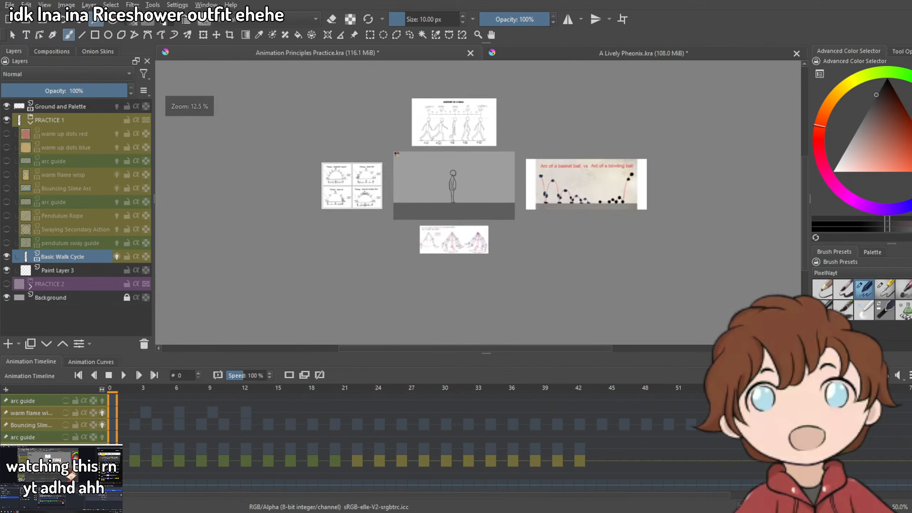
scroll(449, 185, "down", 2)
scroll(449, 185, "down", 1)
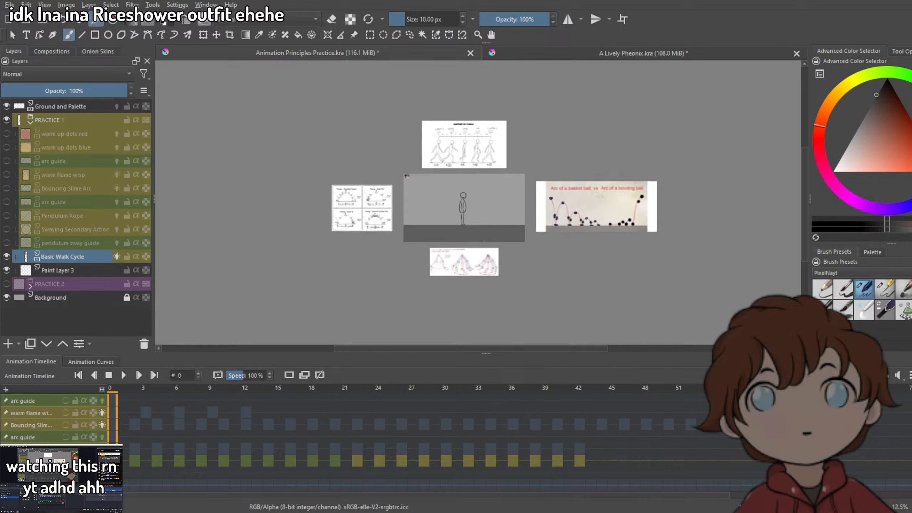
scroll(467, 198, "up", 5)
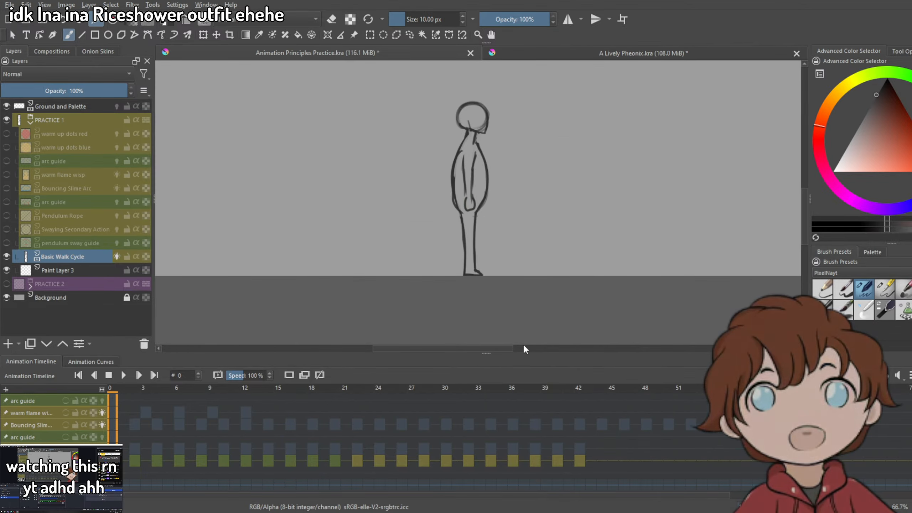
left_click(135, 485)
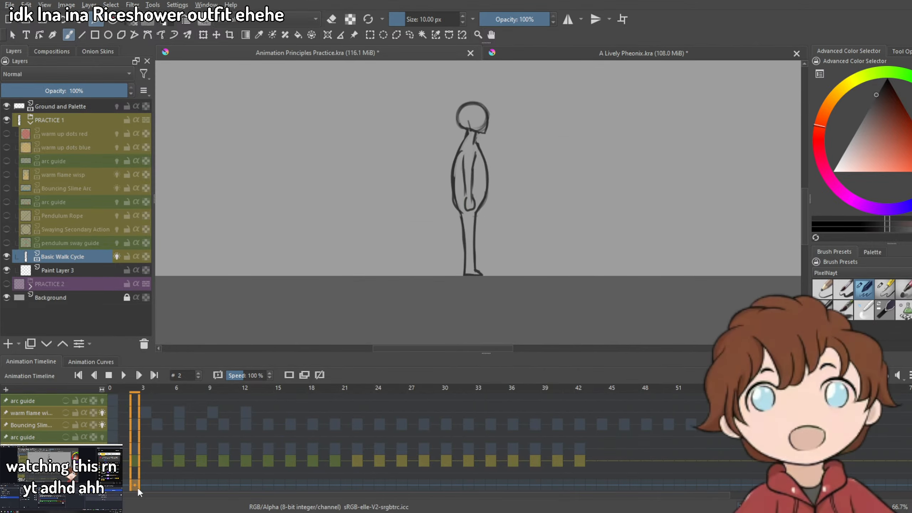
left_click(289, 375)
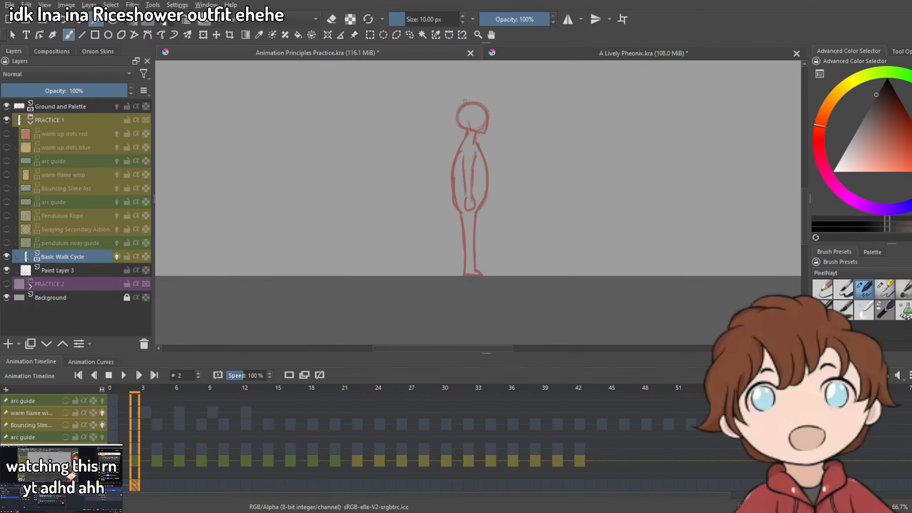
Draw the head and jaw in profile on frame 2 over the red onion skin.
scroll(465, 101, "up", 2)
mouse_move(467, 101)
left_mouse_down()
mouse_move(436, 130)
mouse_move(457, 151)
left_mouse_up()
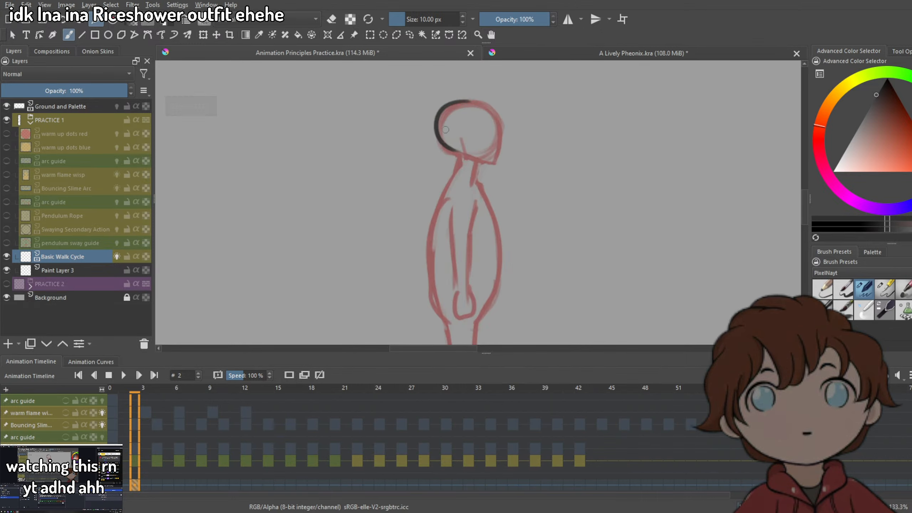
mouse_move(442, 116)
left_mouse_down()
mouse_move(491, 104)
mouse_move(462, 103)
mouse_move(500, 125)
mouse_move(459, 148)
mouse_move(488, 164)
mouse_move(497, 155)
mouse_move(475, 164)
left_mouse_up()
key("ctrl+z")
mouse_move(494, 116)
left_mouse_down()
mouse_move(496, 164)
mouse_move(453, 176)
left_mouse_up()
Draw the neck and a rounded oval torso on frame 2, using the onion-skinned figure as a guide.
mouse_move(475, 165)
left_mouse_down()
mouse_move(471, 184)
mouse_move(458, 178)
mouse_move(432, 283)
left_mouse_up()
key("ctrl+z")
key("ctrl+z")
key("ctrl+z")
mouse_move(454, 179)
left_mouse_down()
mouse_move(453, 318)
mouse_move(486, 298)
mouse_move(473, 318)
mouse_move(501, 244)
left_mouse_up()
left_click_drag(490, 275, 469, 307)
key("ctrl+z")
key("ctrl+z")
mouse_move(489, 227)
left_mouse_down()
mouse_move(466, 315)
mouse_move(483, 301)
mouse_move(468, 177)
mouse_move(451, 310)
left_mouse_up()
key("ctrl+z")
Try a forward-slanting front leg line from the torso's base on frame 2.
left_click_drag(518, 310, 474, 202)
left_click_drag(415, 207, 478, 255)
key("ctrl+z")
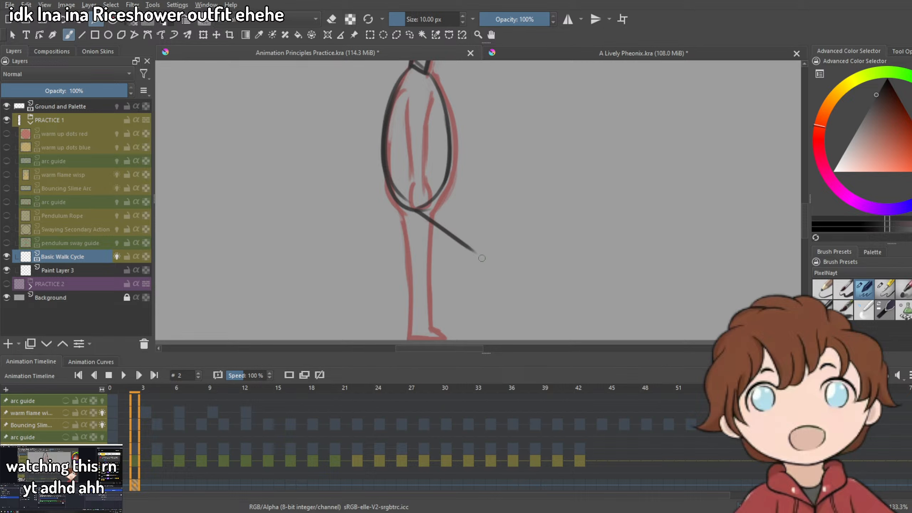
key("ctrl+z")
left_click_drag(418, 208, 486, 267)
key("ctrl+z")
left_click_drag(439, 185, 505, 264)
key("ctrl+z")
left_click_drag(446, 204, 521, 283)
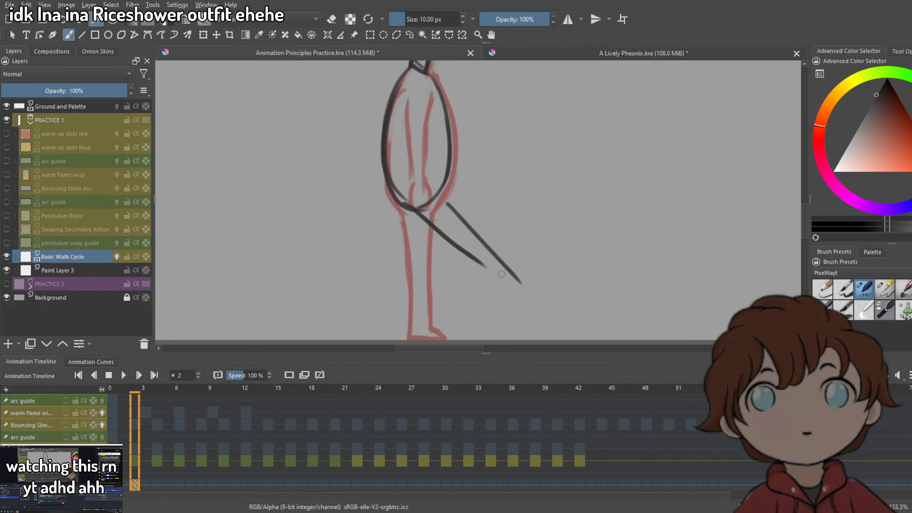
key("ctrl+z")
scroll(509, 213, "down", 4)
scroll(481, 119, "down", 2)
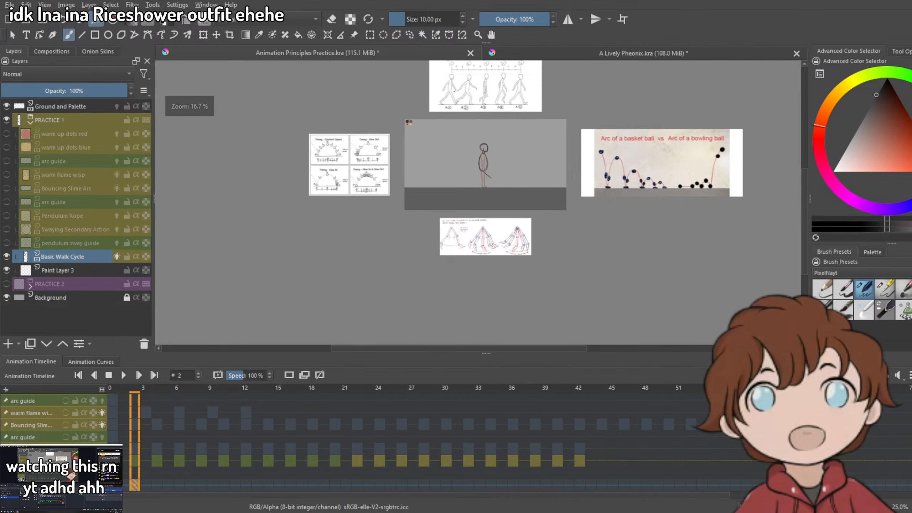
scroll(467, 108, "up", 3)
left_click_drag(548, 279, 479, 220)
key("ctrl+z")
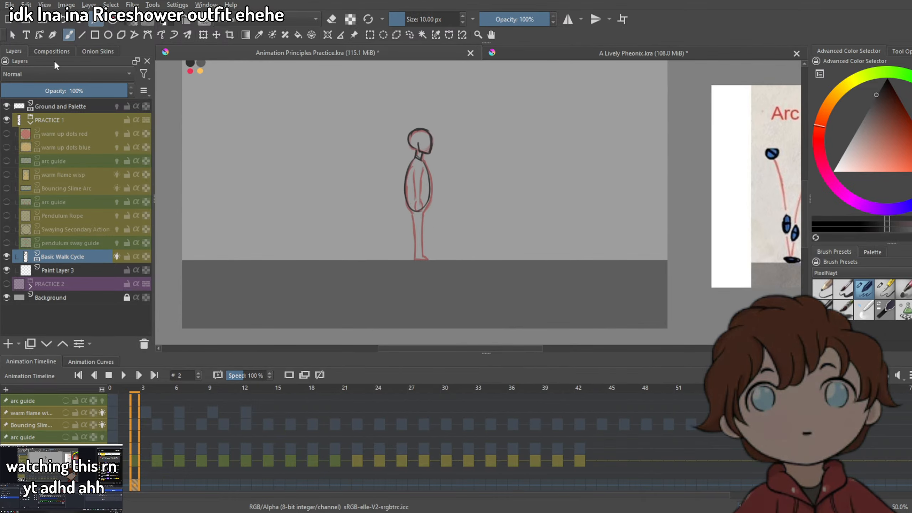
Tilt the dark head-and-torso sketch on frame 2 slightly forward with the Transform tool.
left_click(204, 36)
scroll(522, 151, "up", 3)
left_click_drag(529, 161, 530, 192)
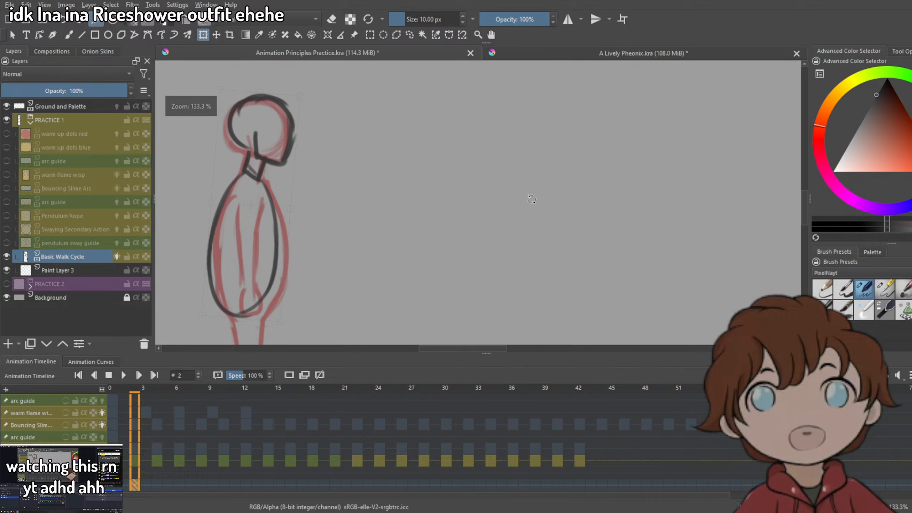
left_click_drag(261, 173, 266, 177)
left_click_drag(391, 156, 427, 126)
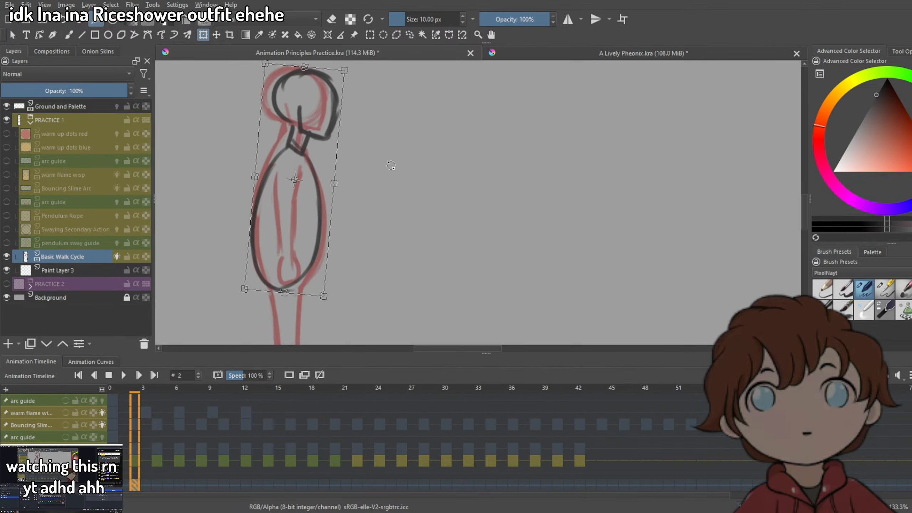
key("b")
left_click_drag(383, 249, 416, 114)
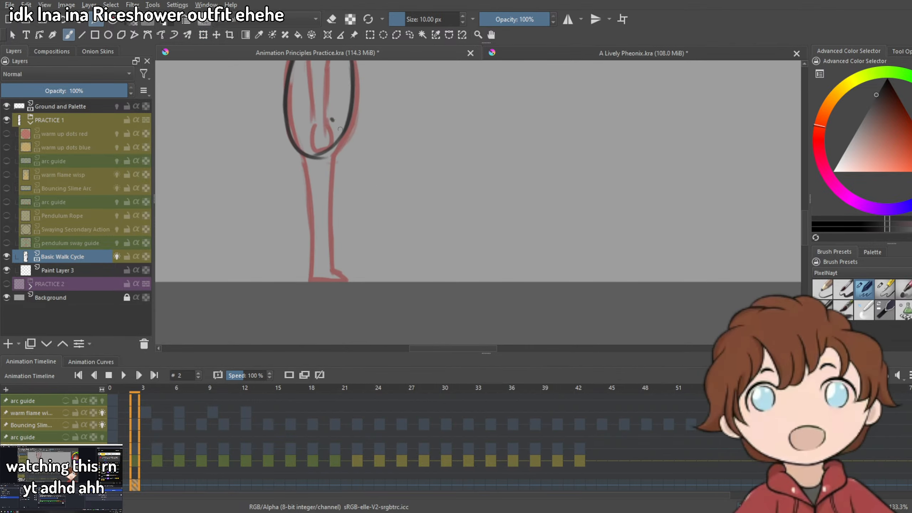
left_click_drag(331, 119, 398, 204)
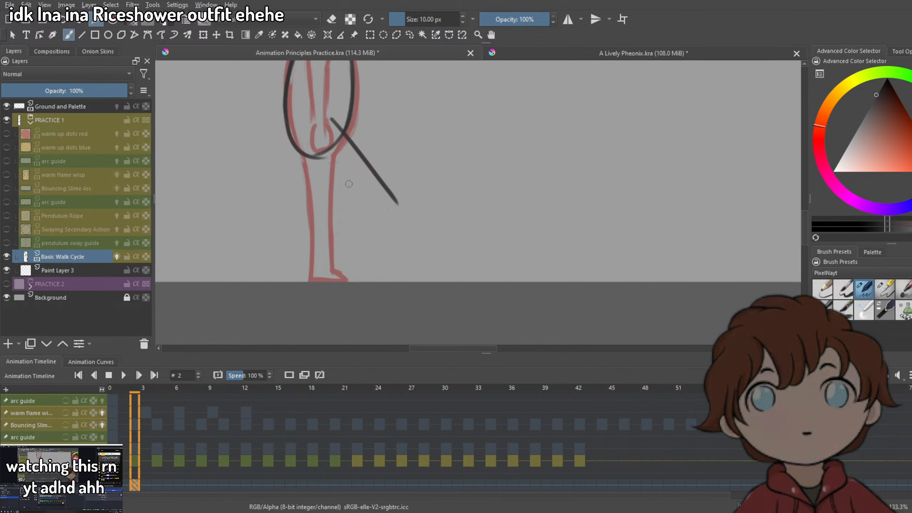
mouse_move(295, 143)
left_mouse_down()
mouse_move(397, 210)
mouse_move(365, 261)
left_mouse_up()
key("ctrl+z")
left_click_drag(397, 202, 365, 281)
key("ctrl+z")
key("ctrl+z")
key("ctrl+z")
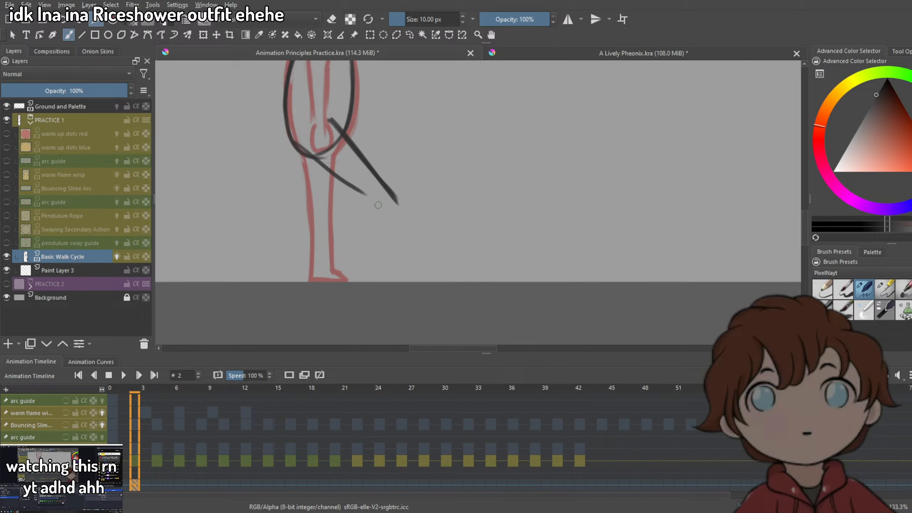
left_click_drag(372, 189, 407, 252)
key("ctrl+z")
key("ctrl+z")
left_click_drag(333, 128, 442, 260)
key("ctrl+z")
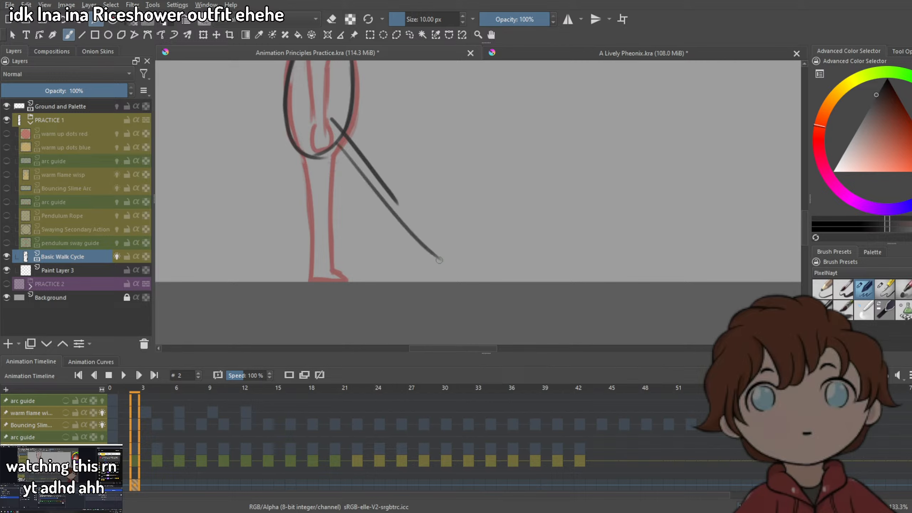
left_click_drag(320, 156, 401, 228)
key("ctrl+z")
key("ctrl+z")
key("ctrl+z")
key("ctrl+z")
Sketch the thigh lines of the leading leg, slanting forward from the bottom of the torso oval.
left_click_drag(310, 145, 385, 211)
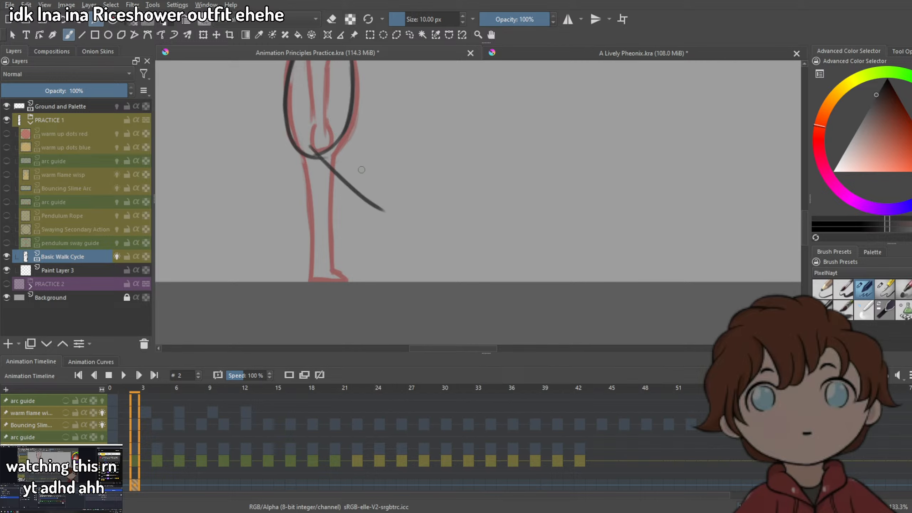
left_click_drag(347, 133, 406, 230)
key("ctrl+z")
left_click_drag(308, 146, 388, 227)
left_click_drag(347, 136, 397, 212)
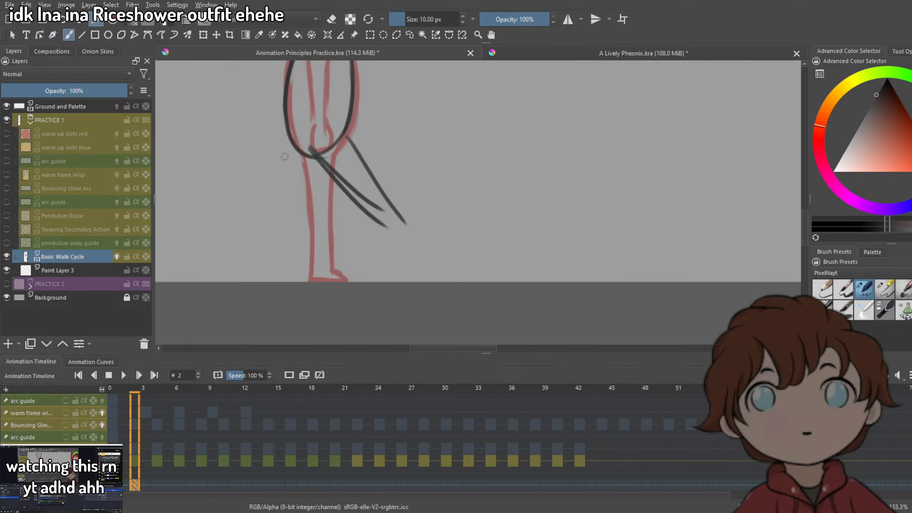
Sketch the outer and inner lines of the trailing leg, slanting backward from the hips.
left_click_drag(288, 134, 242, 202)
left_click_drag(321, 158, 243, 221)
left_click_drag(305, 195, 442, 200)
left_click_drag(422, 149, 345, 251)
left_click_drag(398, 185, 322, 276)
left_click_drag(402, 210, 352, 266)
key("ctrl+z")
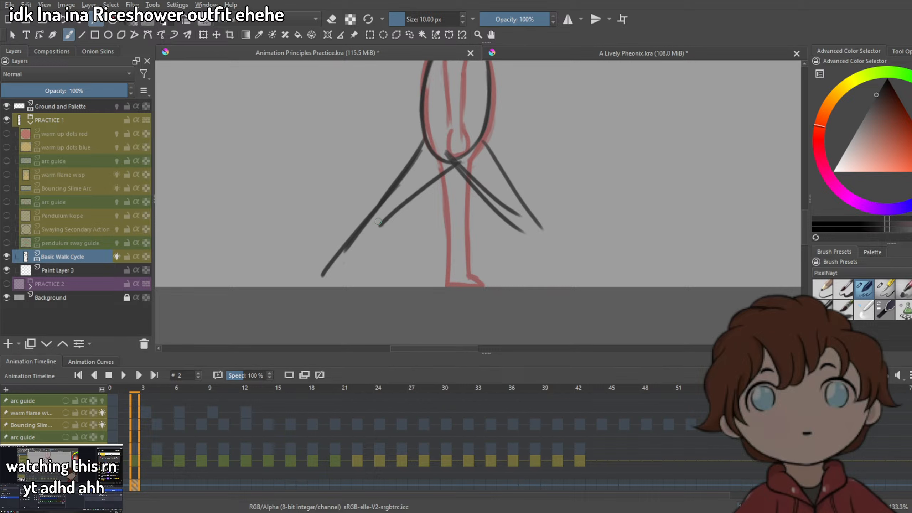
mouse_move(399, 209)
left_mouse_down()
mouse_move(344, 265)
mouse_move(372, 277)
mouse_move(316, 283)
mouse_move(356, 287)
left_mouse_up()
key("ctrl+z")
key("ctrl+z")
key("ctrl+z")
key("ctrl+z")
Draw the trailing foot with its toes on the ground and the heel raised, and join the leg's inner line to the ankle.
left_click_drag(345, 246, 323, 261)
mouse_move(324, 260)
left_mouse_down()
mouse_move(338, 284)
mouse_move(362, 286)
left_mouse_up()
mouse_move(351, 276)
left_mouse_down()
mouse_move(364, 286)
mouse_move(354, 276)
left_mouse_up()
left_click_drag(351, 267, 367, 285)
left_click_drag(406, 207, 345, 264)
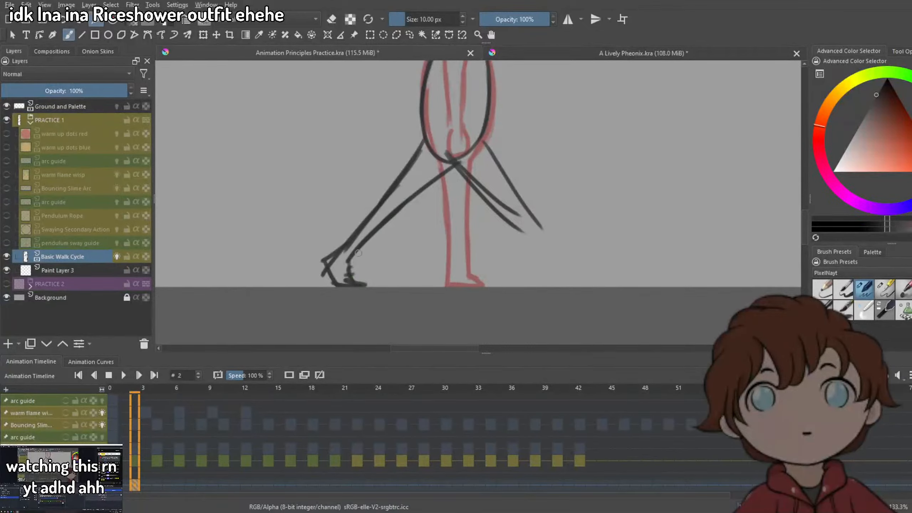
Extend the leading leg to the ankle and draw its foot with the heel on the ground and the toes raised.
mouse_move(439, 174)
left_mouse_down()
mouse_move(354, 256)
mouse_move(486, 198)
mouse_move(542, 240)
left_mouse_up()
left_click_drag(484, 135, 562, 251)
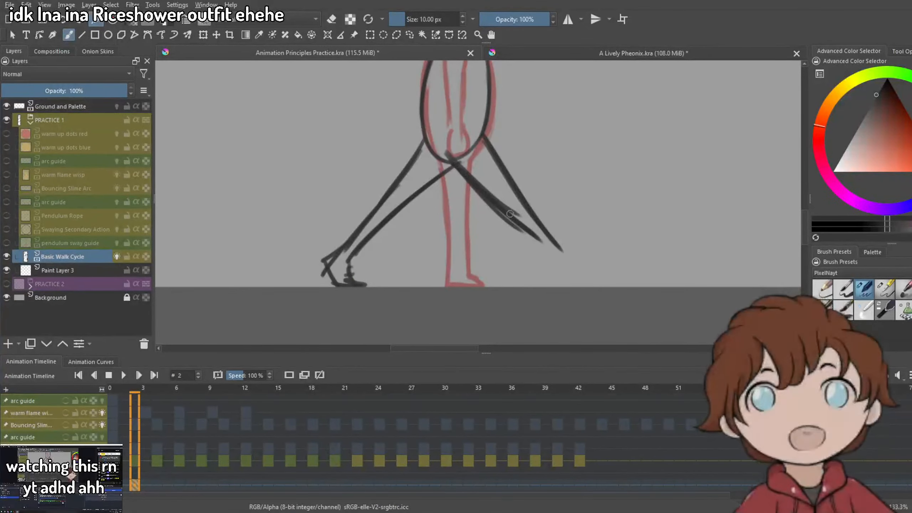
left_click_drag(520, 229, 568, 281)
key("ctrl+z")
mouse_move(540, 241)
left_mouse_down()
mouse_move(565, 282)
mouse_move(596, 279)
mouse_move(611, 266)
mouse_move(584, 264)
mouse_move(608, 263)
mouse_move(569, 283)
mouse_move(557, 250)
left_mouse_up()
key("ctrl+z")
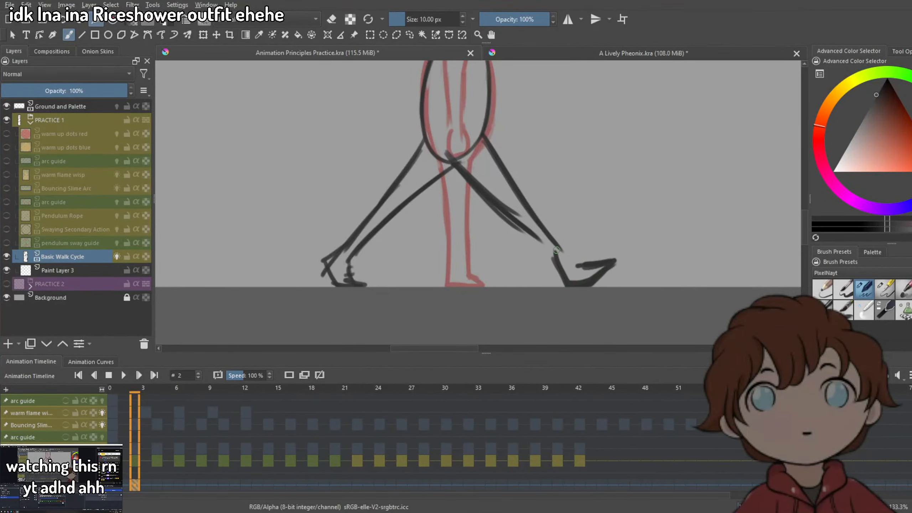
left_click_drag(503, 214, 565, 272)
mouse_move(534, 220)
left_mouse_down()
mouse_move(575, 267)
mouse_move(612, 260)
left_mouse_up()
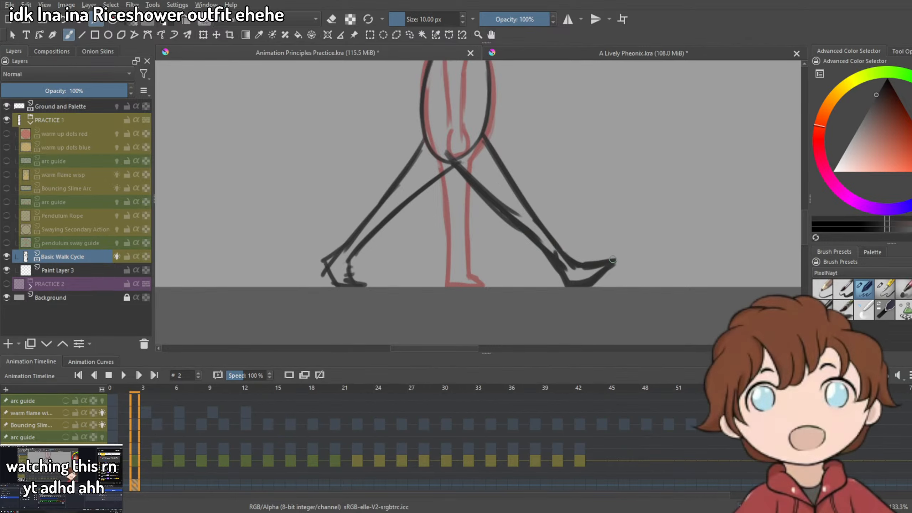
Reinforce the trailing leg's outer line just below the hip.
scroll(603, 273, "down", 5)
scroll(521, 178, "up", 1)
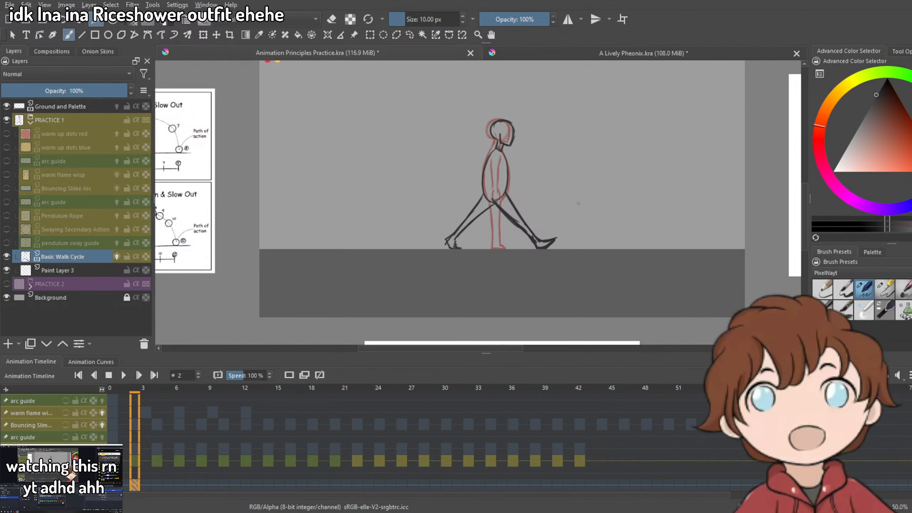
scroll(494, 166, "up", 4)
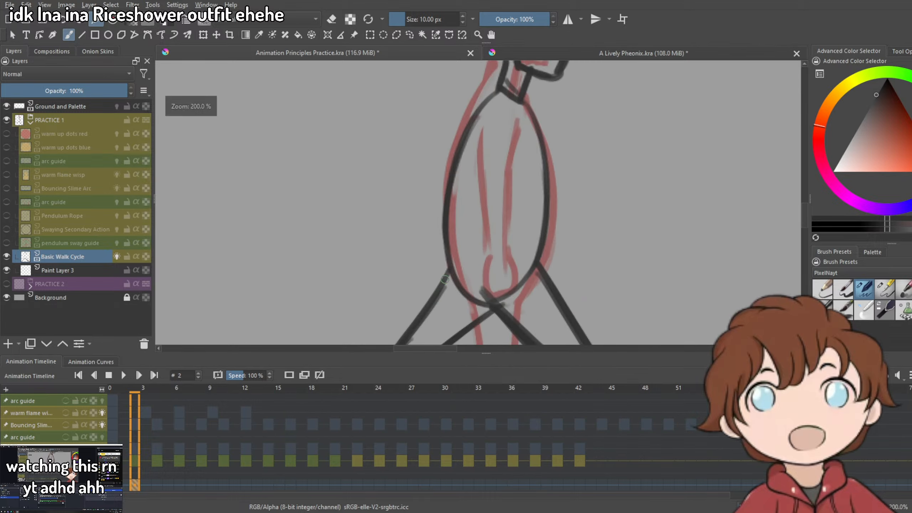
left_click_drag(445, 280, 421, 313)
left_click_drag(542, 144, 516, 182)
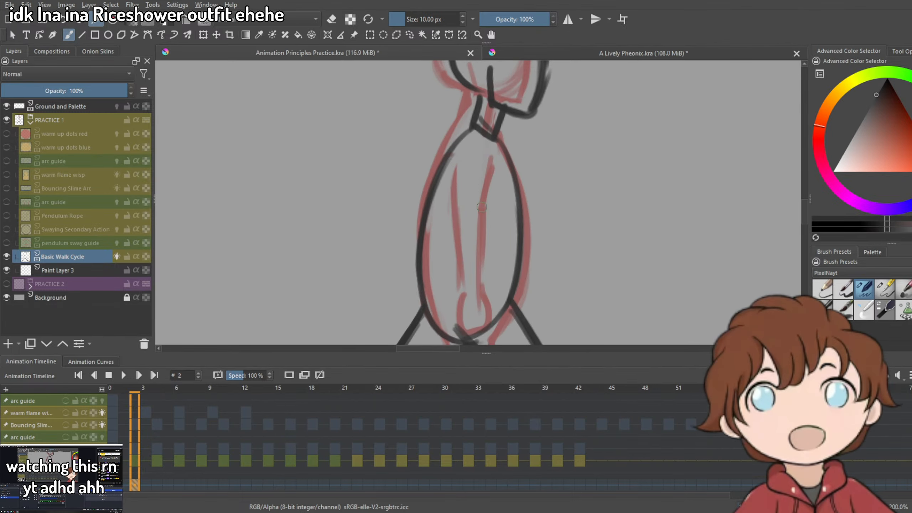
left_click_drag(453, 147, 486, 265)
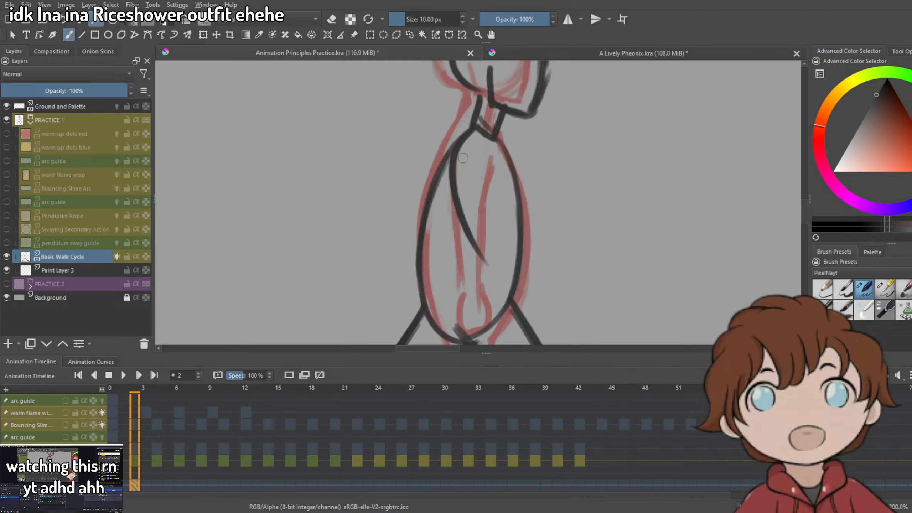
key("ctrl+z")
mouse_move(446, 158)
left_mouse_down()
mouse_move(482, 244)
mouse_move(551, 306)
left_mouse_up()
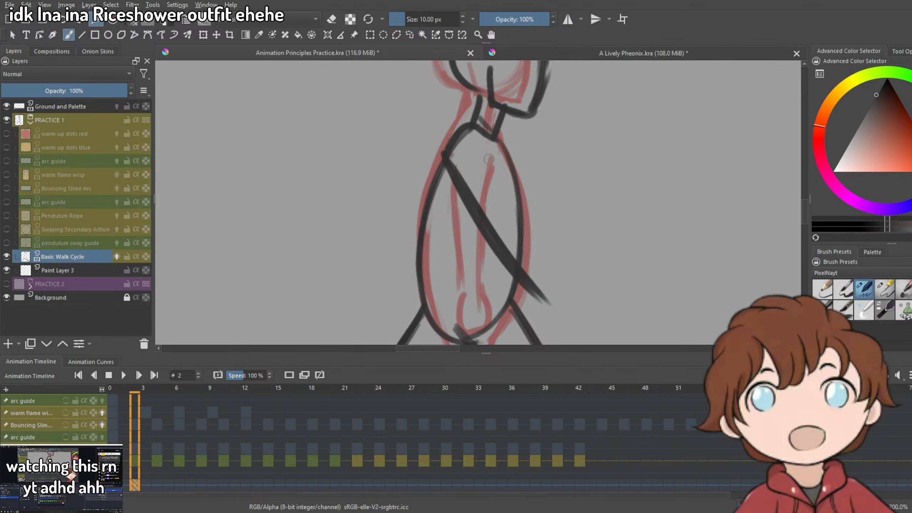
key("ctrl+z")
left_click_drag(482, 139, 548, 290)
left_click_drag(483, 177, 518, 249)
key("ctrl+z")
key("ctrl+z")
key("ctrl+z")
mouse_move(457, 142)
left_mouse_down()
mouse_move(526, 243)
mouse_move(368, 213)
mouse_move(370, 206)
left_mouse_up()
key("ctrl+z")
left_click_drag(440, 185, 350, 238)
key("ctrl+z")
left_click_drag(403, 175, 334, 241)
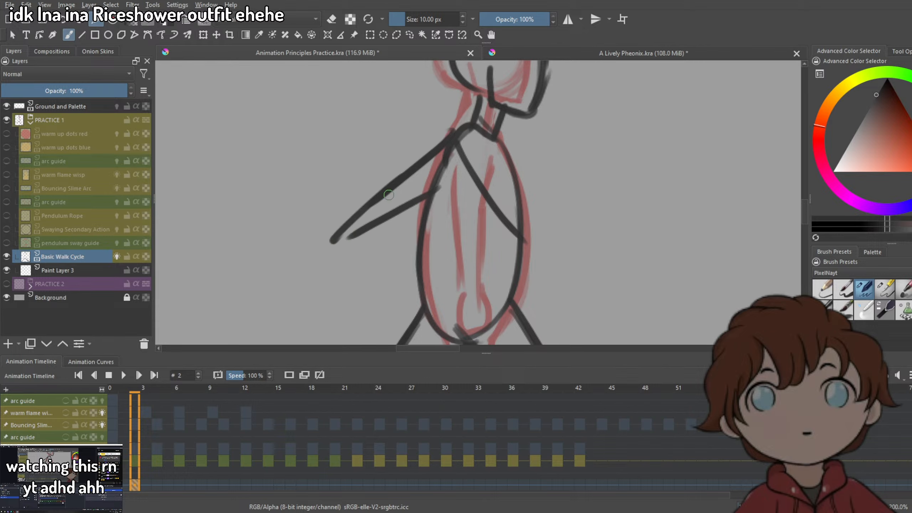
key("ctrl+z")
left_click_drag(431, 157, 354, 218)
scroll(426, 210, "down", 4)
scroll(460, 229, "up", 4)
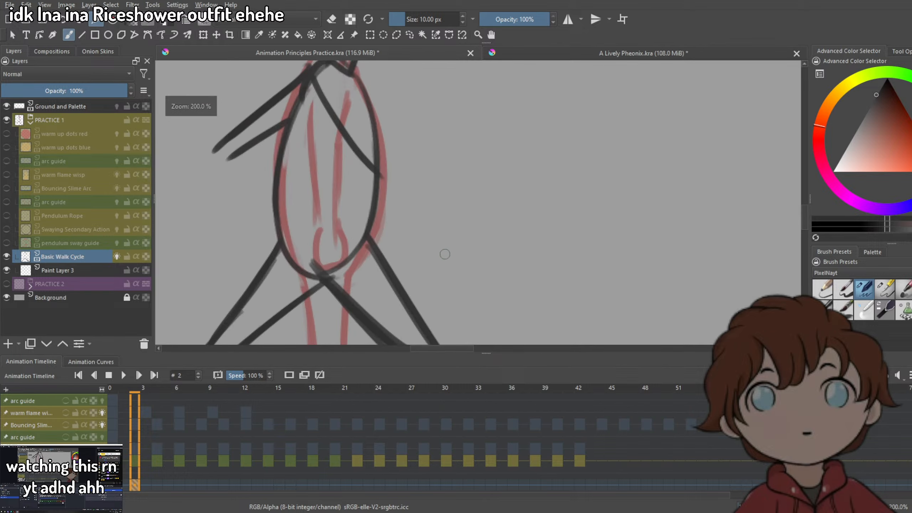
scroll(460, 154, "down", 2)
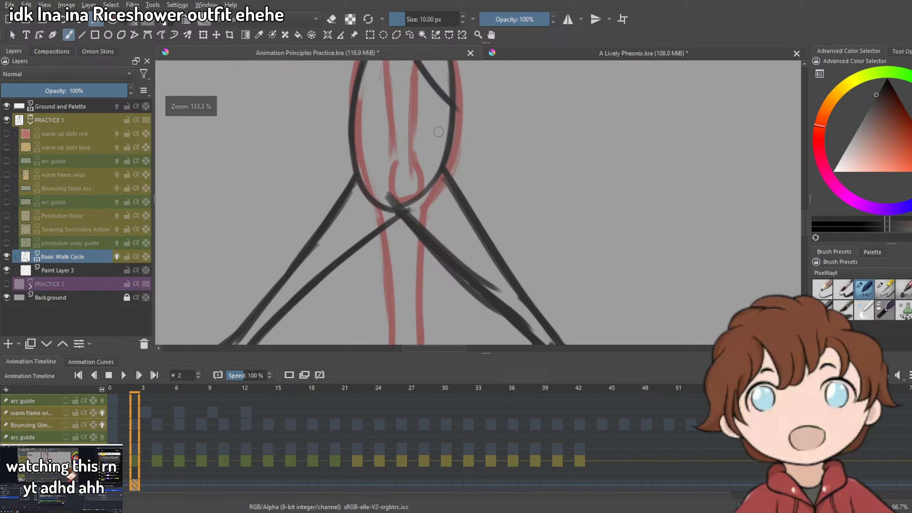
scroll(430, 133, "up", 2)
Try straight strokes for an arm swinging backward and an arm swinging forward from the shoulder.
left_click_drag(434, 109, 320, 235)
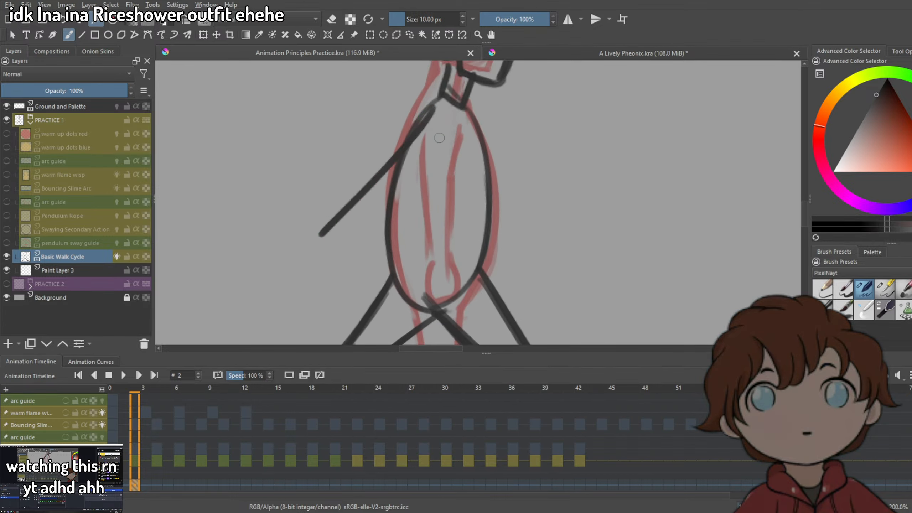
left_click_drag(466, 130, 327, 240)
scroll(377, 223, "down", 2)
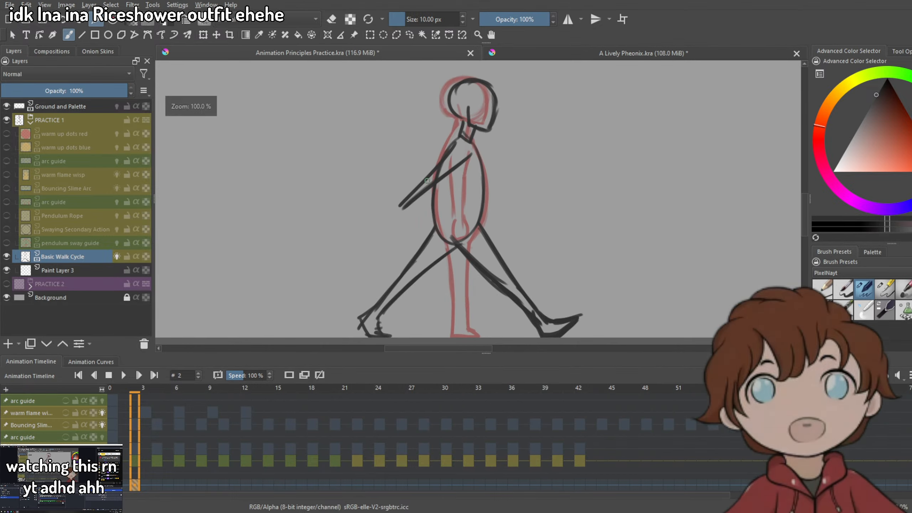
left_click_drag(476, 166, 534, 206)
scroll(533, 202, "down", 3)
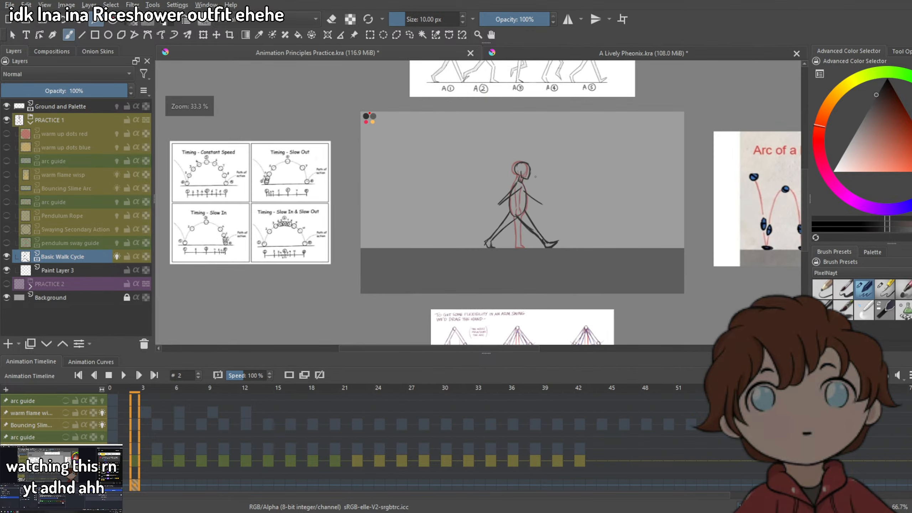
scroll(500, 61, "up", 2)
scroll(425, 173, "down", 1)
scroll(413, 206, "up", 4)
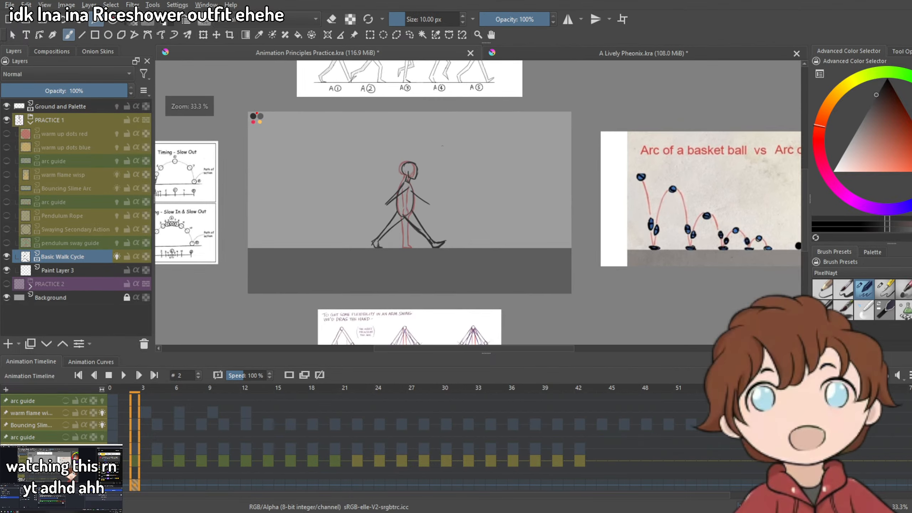
Draw the backward-swinging arm bent at the elbow, with the forearm hanging down and a rounded hand.
mouse_move(413, 206)
left_mouse_down()
mouse_move(485, 165)
mouse_move(416, 247)
left_mouse_up()
left_click_drag(448, 186, 416, 259)
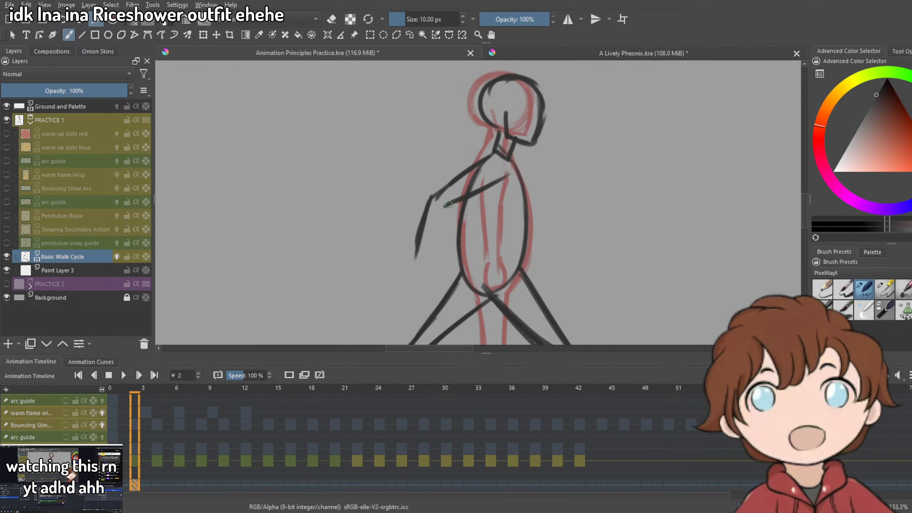
mouse_move(448, 206)
left_mouse_down()
mouse_move(424, 256)
mouse_move(433, 269)
mouse_move(416, 278)
left_mouse_up()
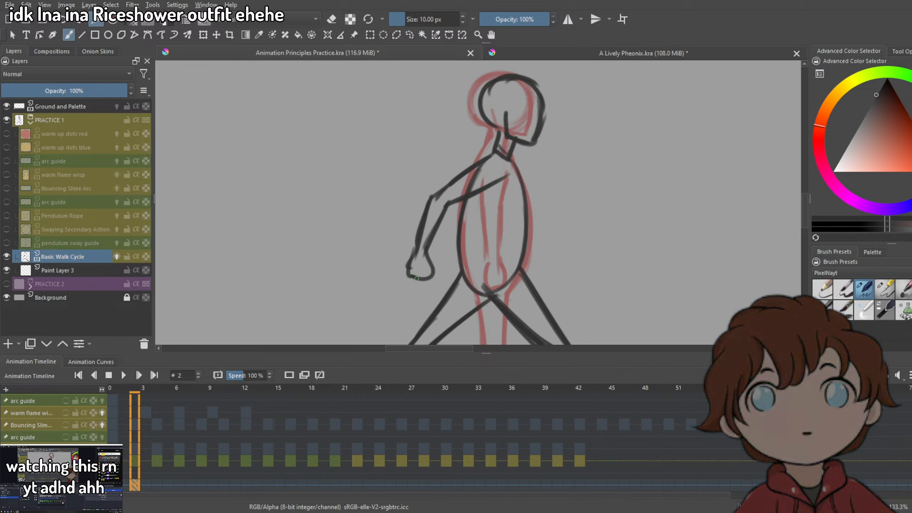
Draw the forward-swinging arm from the chest, bent at the elbow with a level forearm and a round hand.
left_click_drag(513, 165, 556, 227)
key("ctrl+z")
mouse_move(522, 184)
left_mouse_down()
mouse_move(554, 232)
mouse_move(575, 208)
left_mouse_up()
key("ctrl+z")
key("ctrl+z")
mouse_move(521, 184)
left_mouse_down()
mouse_move(550, 228)
mouse_move(586, 225)
left_mouse_up()
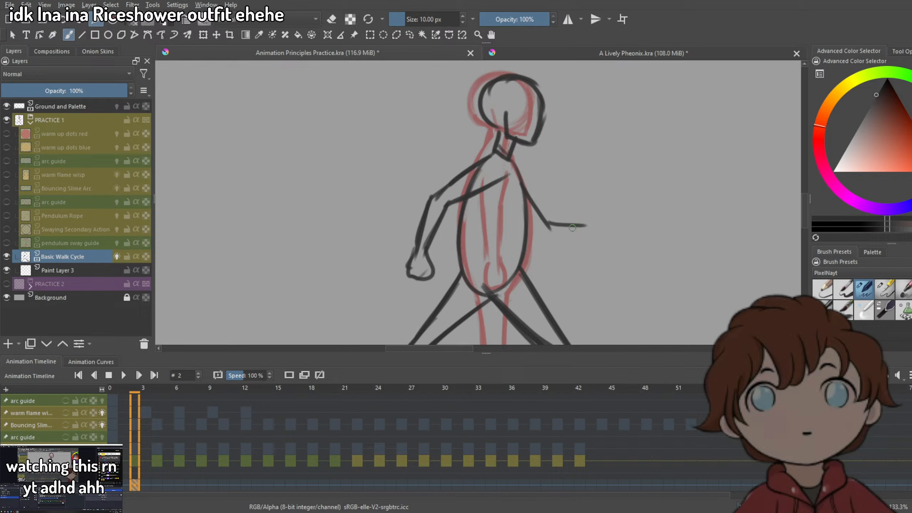
mouse_move(525, 227)
left_mouse_down()
mouse_move(546, 242)
mouse_move(595, 229)
mouse_move(589, 234)
mouse_move(478, 156)
left_mouse_up()
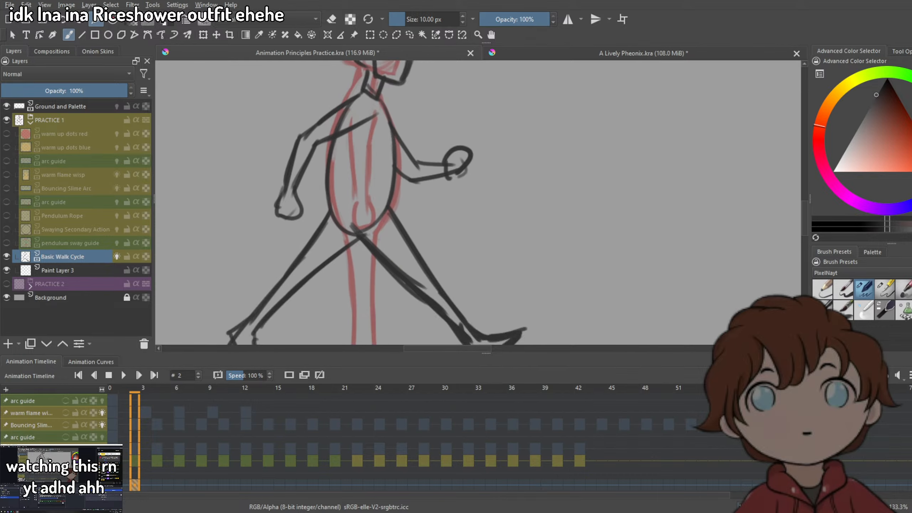
Create a blank keyframe at frame 4 of the Basic Walk Cycle layer.
left_click(145, 485)
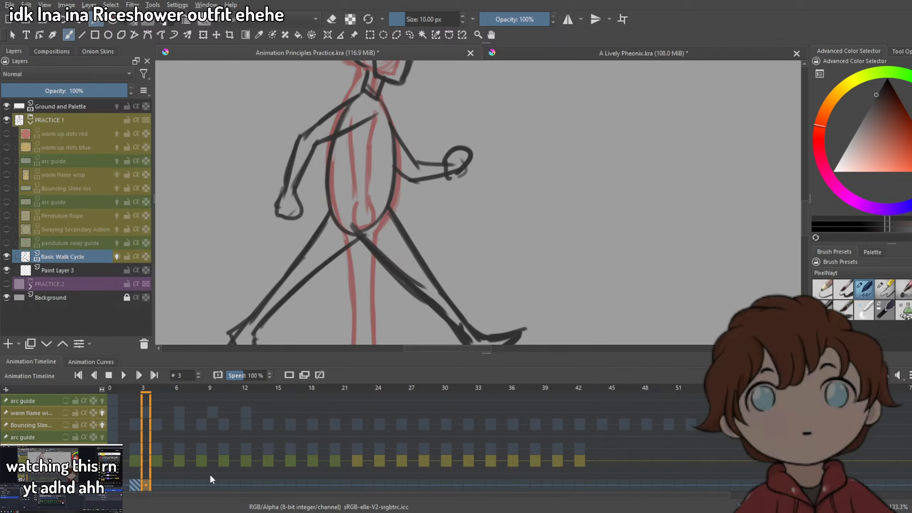
key("Left")
key("Right")
key("Right")
scroll(350, 323, "down", 3)
scroll(350, 323, "up", 1)
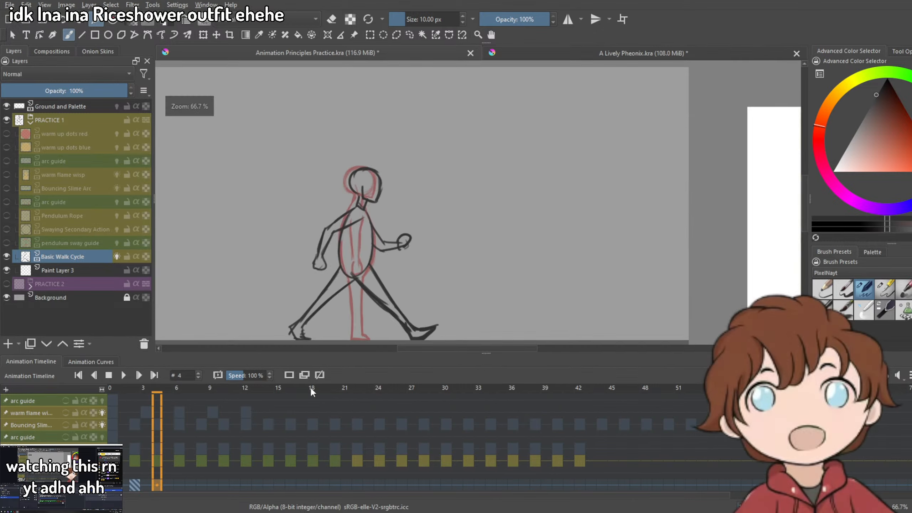
left_click(288, 375)
left_click_drag(410, 293, 515, 215)
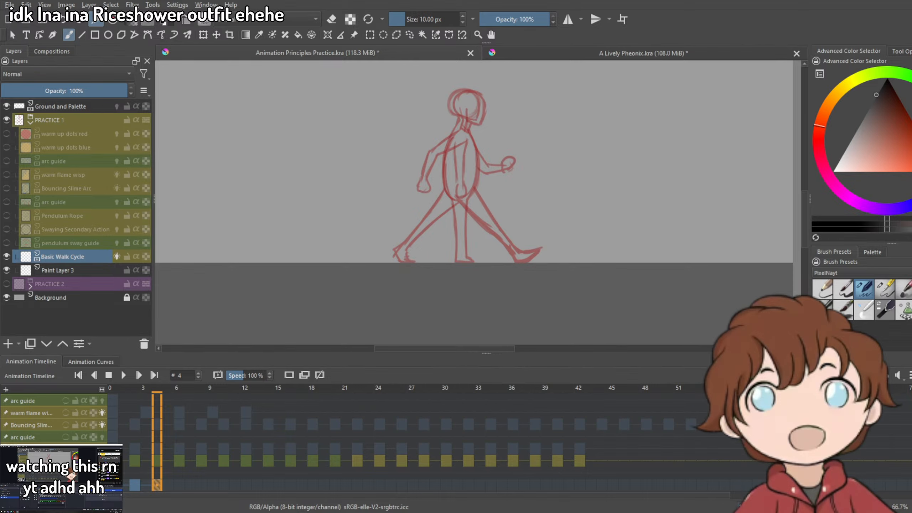
Bring up the onion skin settings and lower the opacity of the second previous and second next frames.
left_click(884, 375)
left_click(97, 51)
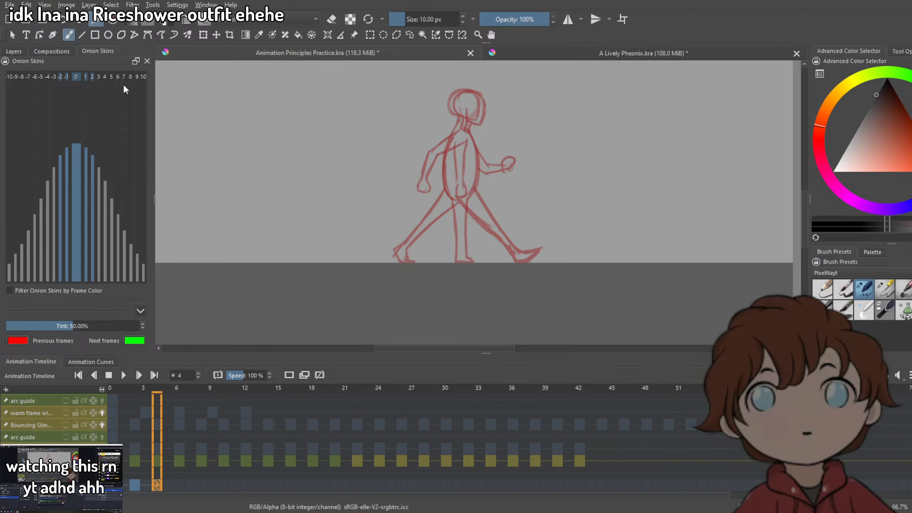
left_click(61, 227)
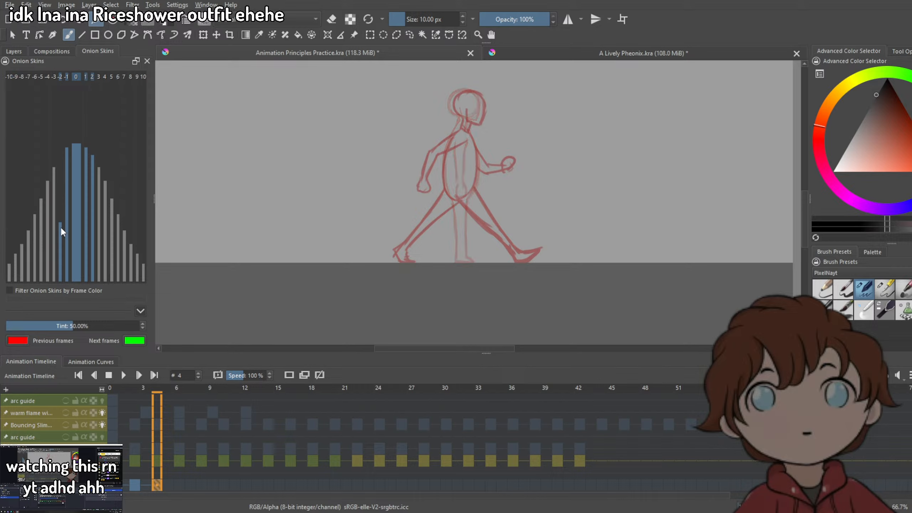
left_click_drag(64, 187, 56, 269)
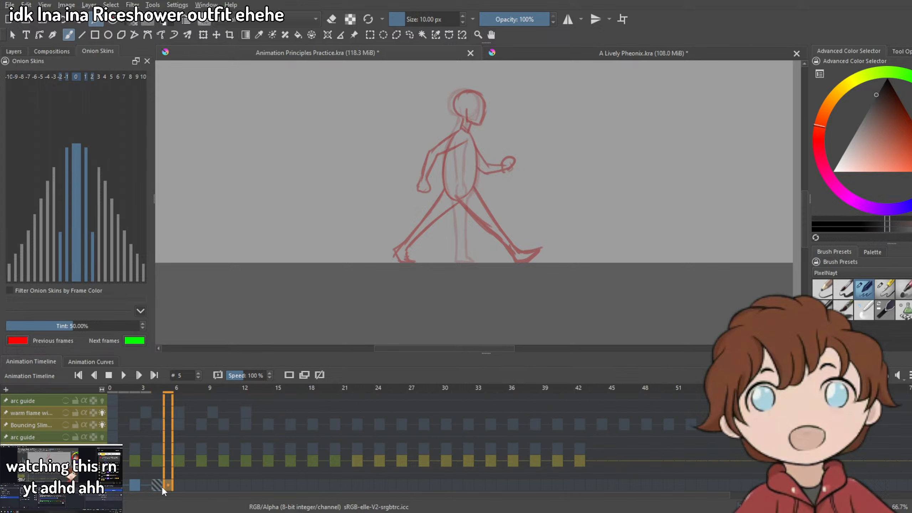
Draw the head with a flat jaw and a short neck on frame 4, over the onion-skinned contact pose.
scroll(483, 144, "up", 2)
scroll(483, 143, "down", 2)
scroll(484, 143, "up", 2)
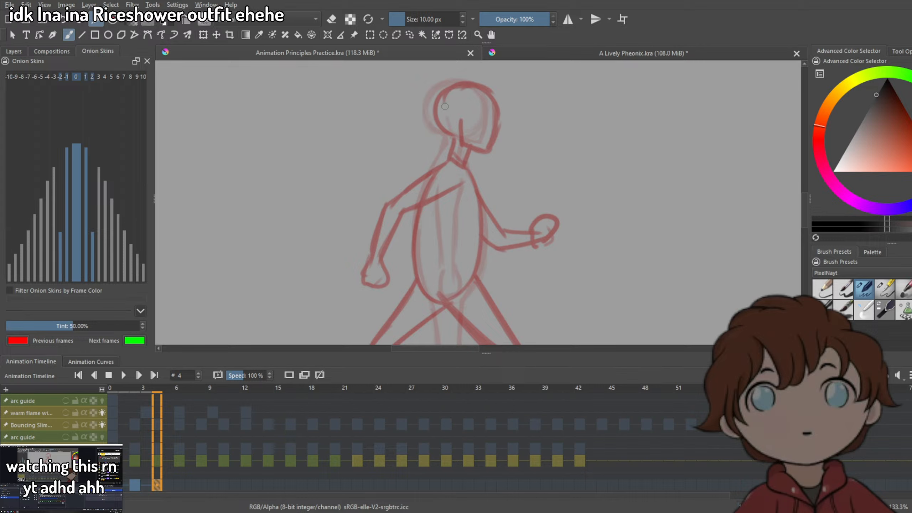
mouse_move(446, 131)
left_mouse_down()
mouse_move(478, 83)
mouse_move(495, 136)
mouse_move(490, 151)
mouse_move(494, 98)
left_mouse_up()
left_click_drag(470, 145, 461, 164)
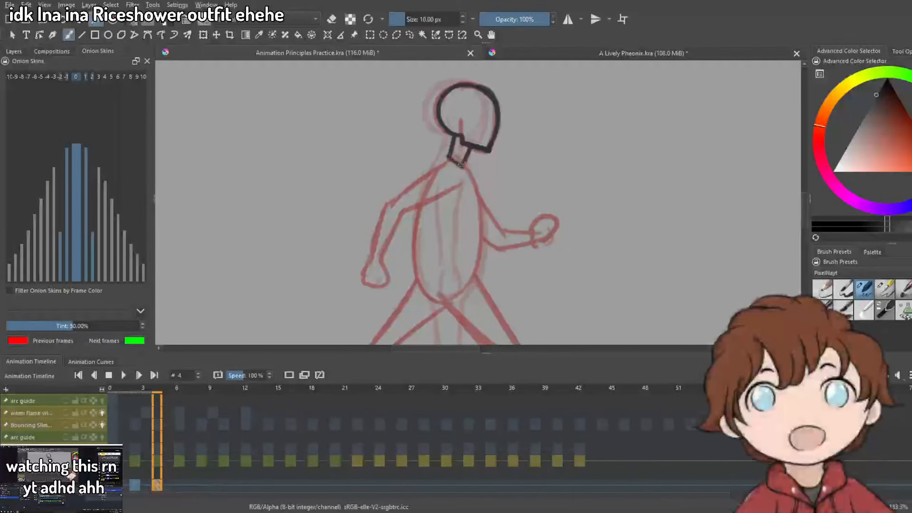
Draw the front leg of the down pose from the walk reference, bent at the knee with the foot flat on the ground.
left_click_drag(474, 224, 579, 304)
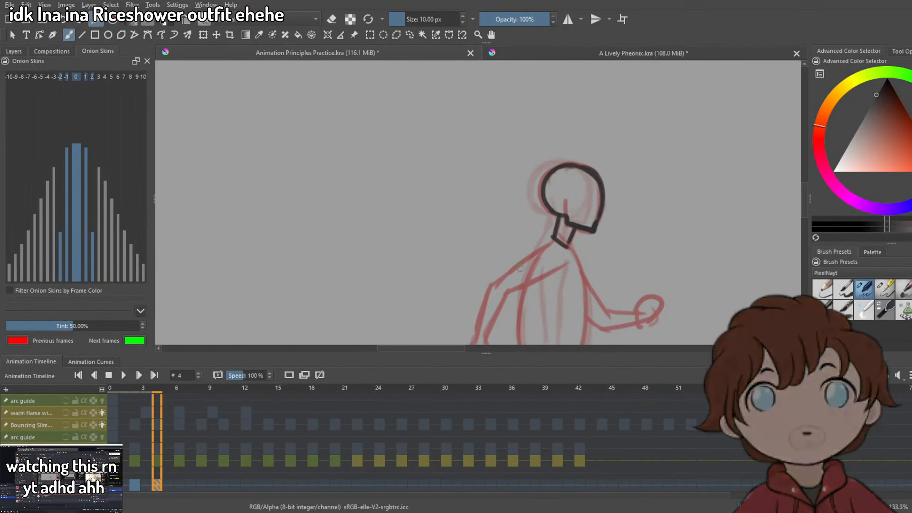
scroll(521, 263, "down", 8)
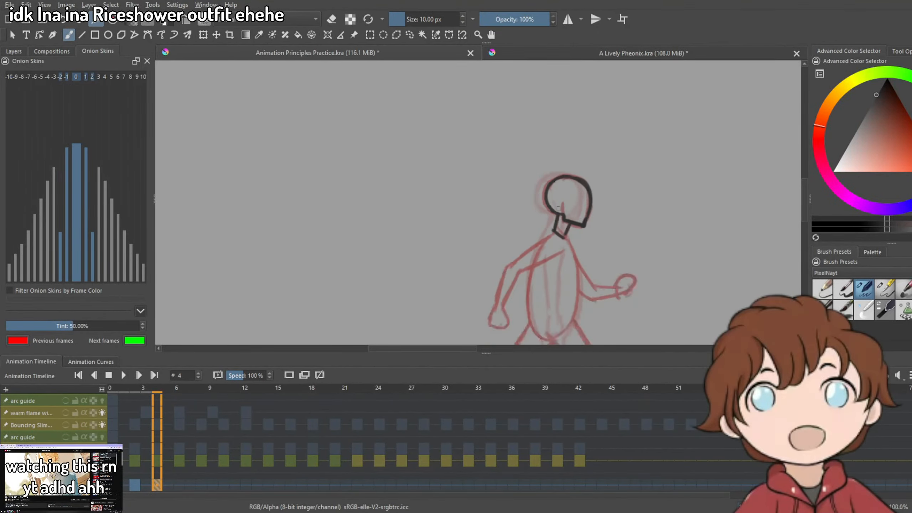
scroll(596, 120, "up", 3)
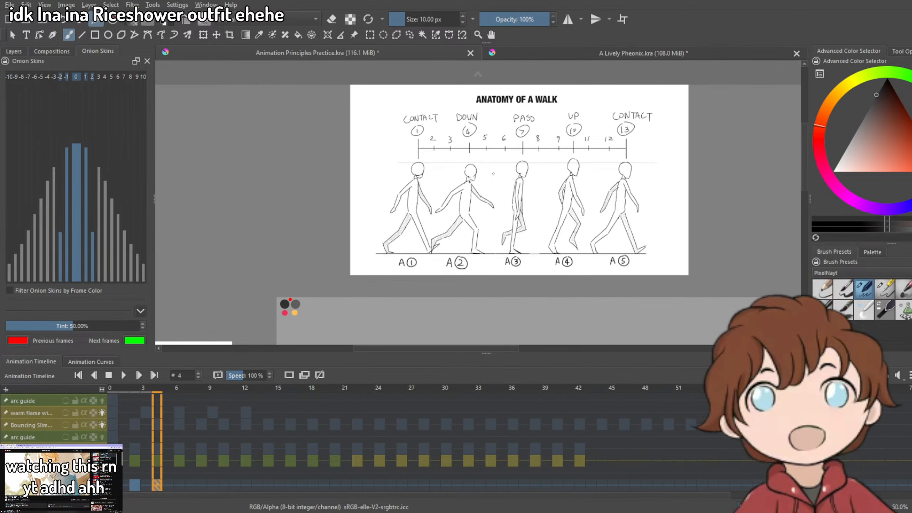
scroll(488, 227, "down", 2)
scroll(476, 230, "up", 2)
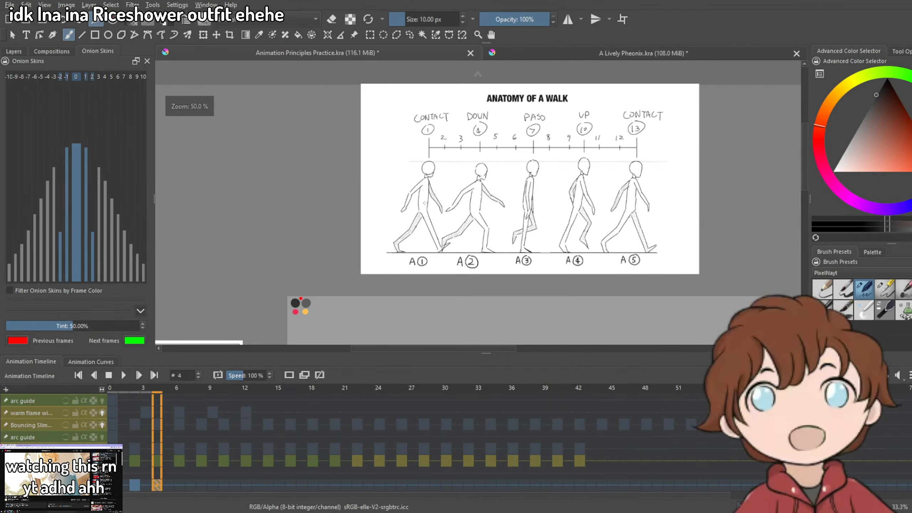
scroll(451, 242, "down", 2)
scroll(492, 316, "up", 4)
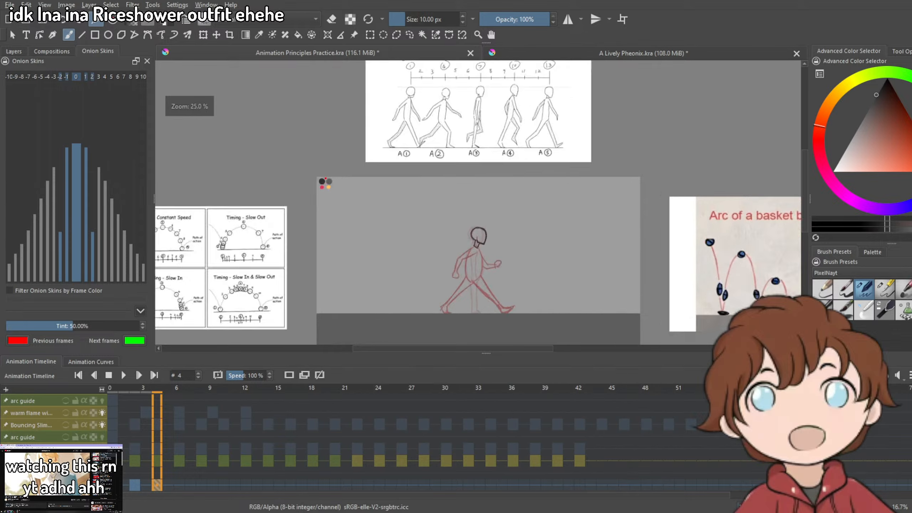
left_click_drag(405, 251, 453, 287)
mouse_move(430, 237)
left_mouse_down()
mouse_move(468, 281)
mouse_move(452, 333)
left_mouse_up()
left_click_drag(471, 286, 462, 332)
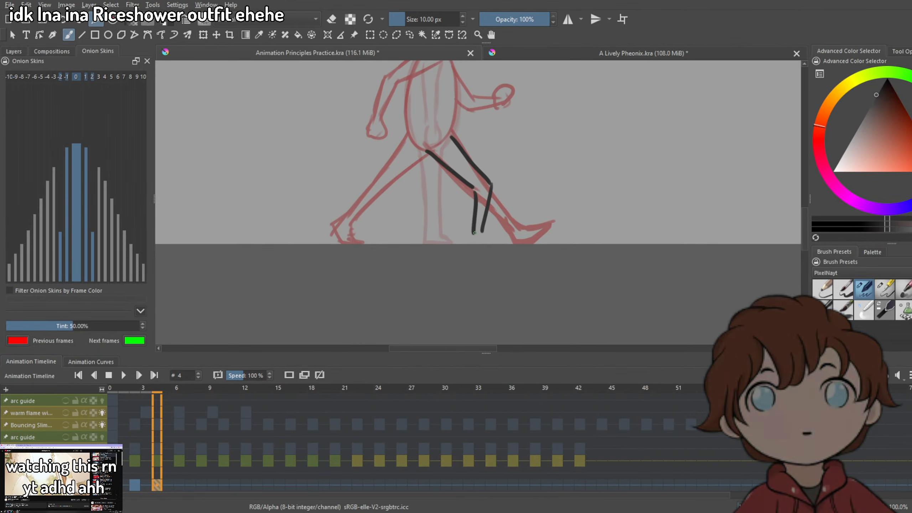
left_click_drag(473, 234, 497, 245)
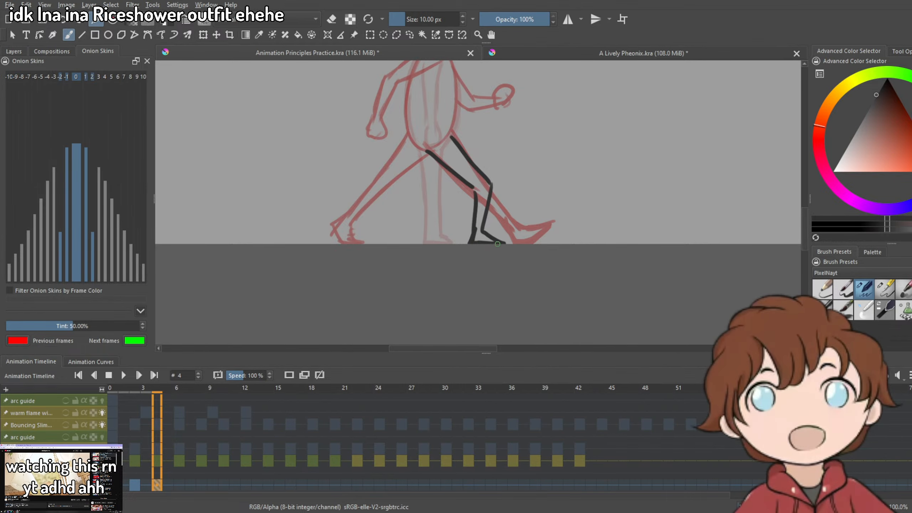
Draw the trailing leg of the down pose, bent at the knee with the heel raised and the toes pointing down.
key("minus")
key("minus")
scroll(458, 311, "up", 5)
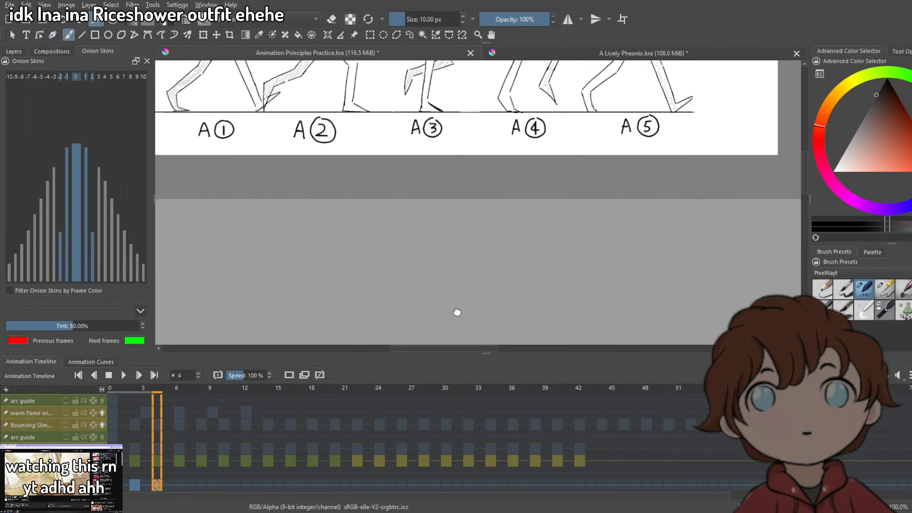
scroll(385, 103, "down", 1)
left_click_drag(424, 287, 420, 208)
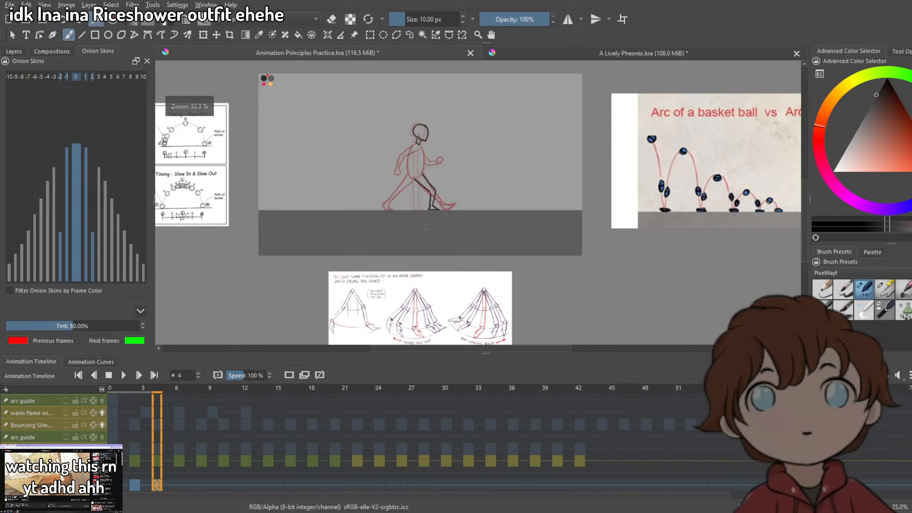
scroll(420, 208, "up", 3)
mouse_move(387, 105)
left_mouse_down()
mouse_move(372, 146)
mouse_move(381, 158)
mouse_move(323, 181)
left_mouse_up()
mouse_move(380, 161)
left_mouse_down()
mouse_move(334, 184)
mouse_move(333, 207)
mouse_move(323, 177)
left_mouse_up()
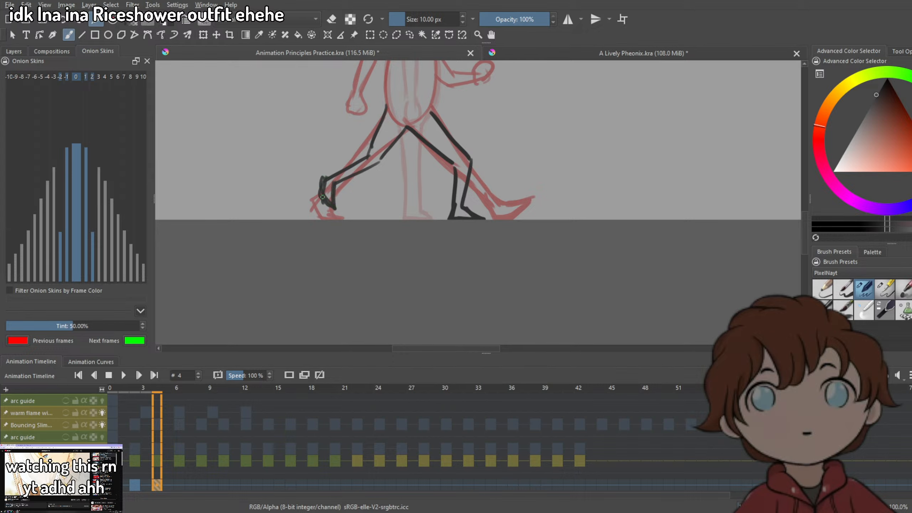
left_click_drag(406, 129, 362, 235)
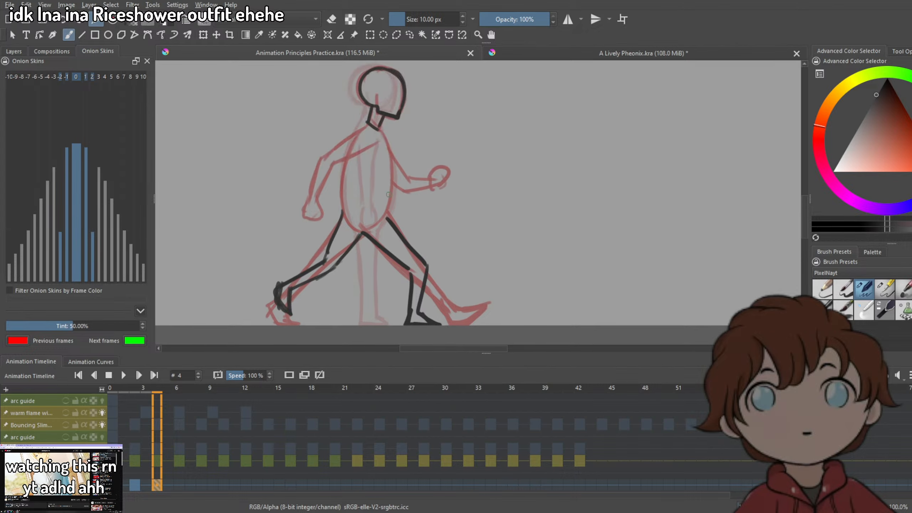
left_click_drag(368, 123, 355, 240)
key("ctrl+z")
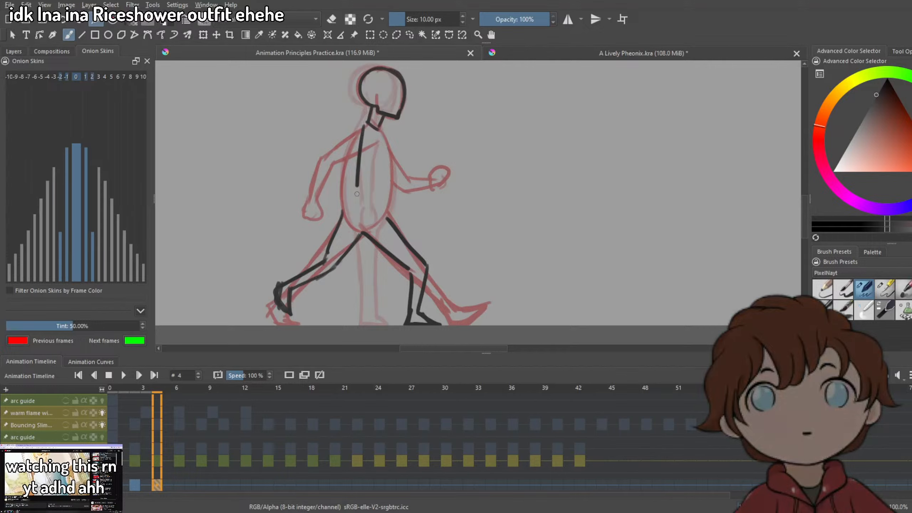
key("ctrl+z")
left_click_drag(363, 126, 367, 266)
key("ctrl+z")
key("ctrl+z")
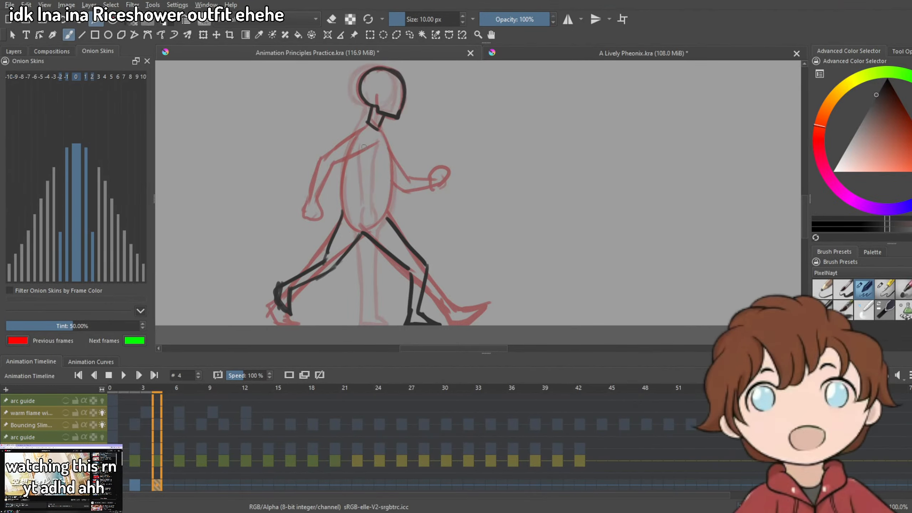
left_click_drag(386, 227, 513, 280)
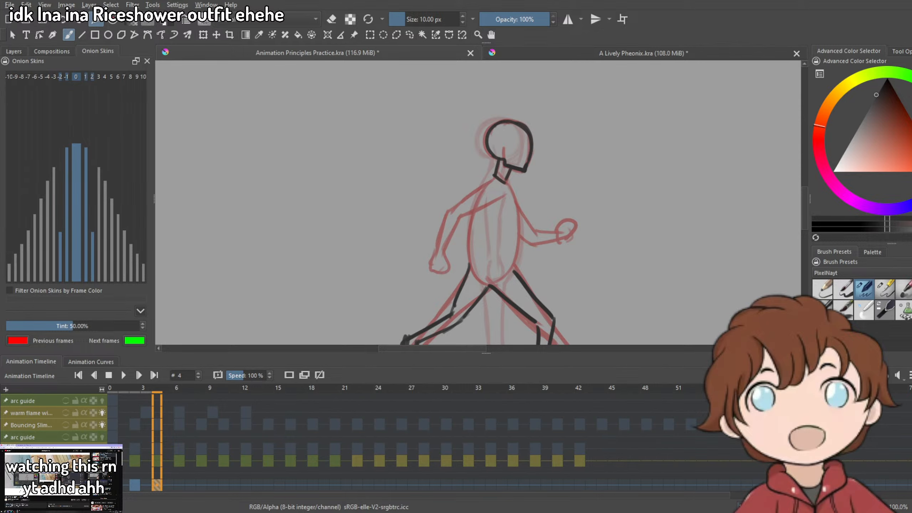
left_click_drag(495, 186, 495, 311)
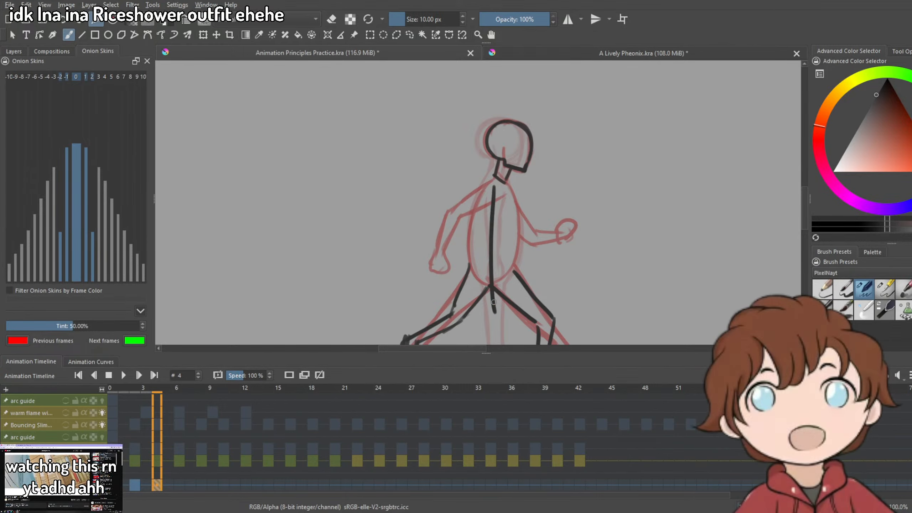
scroll(532, 183, "down", 1)
left_click_drag(575, 209, 502, 337)
left_click_drag(560, 137, 507, 343)
left_click_drag(511, 261, 494, 149)
left_click_drag(483, 267, 492, 133)
mouse_move(483, 154)
left_mouse_down()
mouse_move(502, 300)
mouse_move(488, 202)
mouse_move(521, 195)
mouse_move(515, 319)
left_mouse_up()
mouse_move(470, 236)
left_mouse_down()
mouse_move(526, 273)
mouse_move(510, 162)
left_mouse_up()
key("ctrl+z")
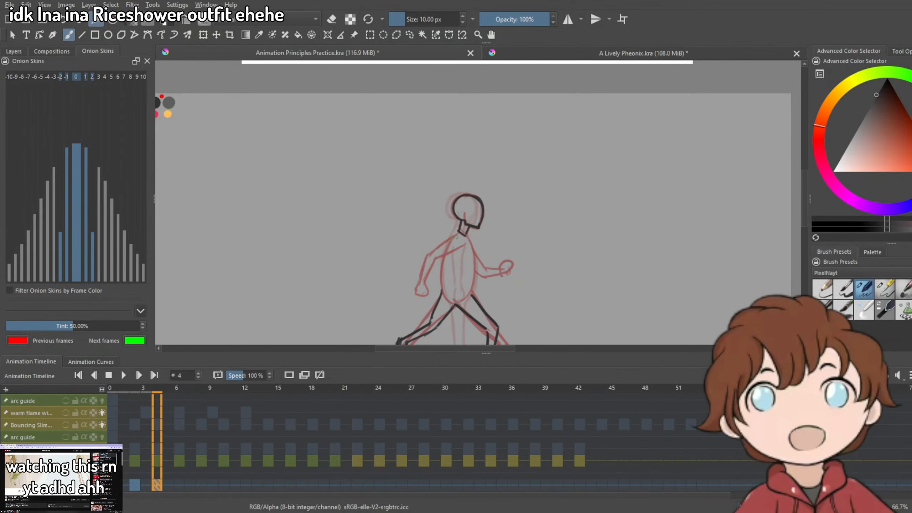
Draw the backward-swinging arm reaching behind the body with a round hand, plus the first back and chest lines of the torso.
left_click_drag(465, 245, 426, 256)
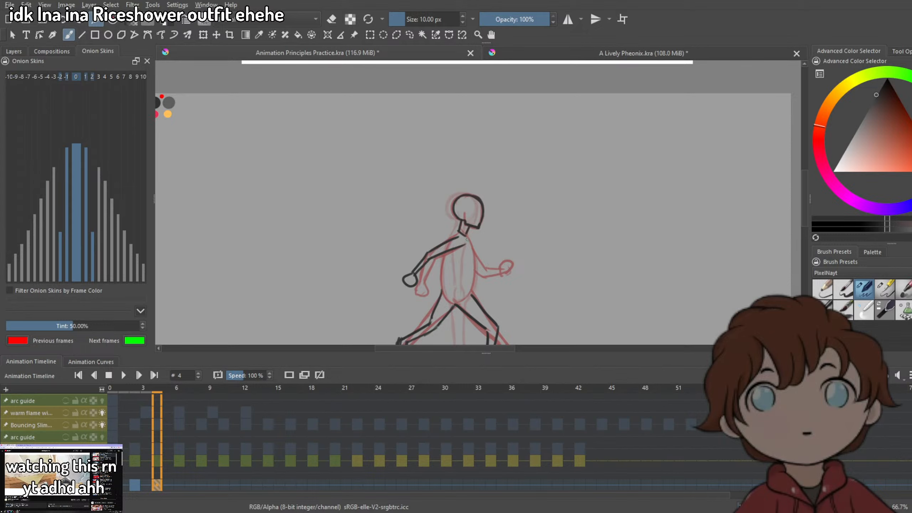
left_click_drag(467, 237, 477, 256)
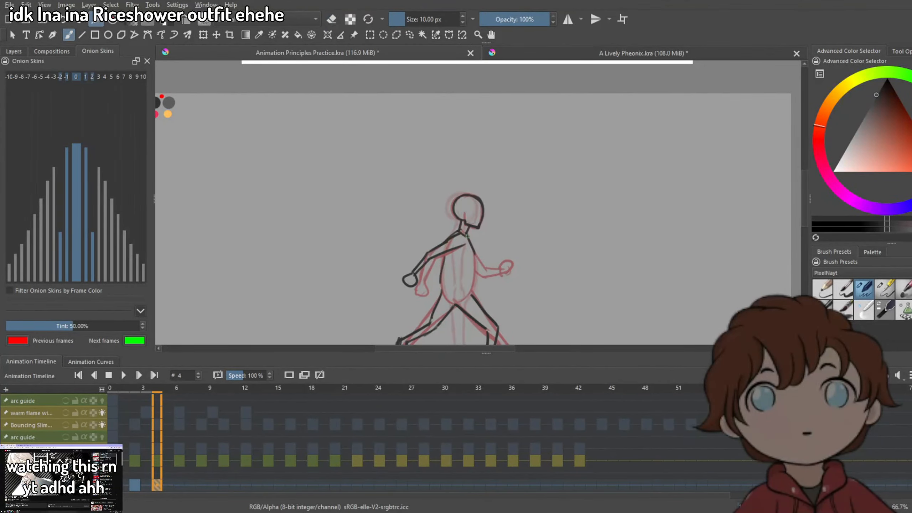
Erase the stray line ends where the neck meets the shoulders.
key("e")
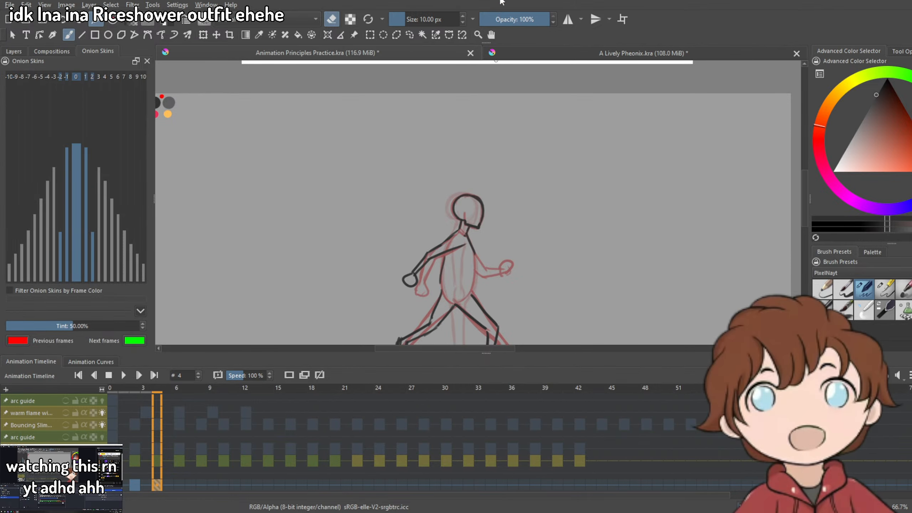
scroll(467, 237, "down", 3)
scroll(465, 238, "up", 6)
scroll(499, 231, "down", 3)
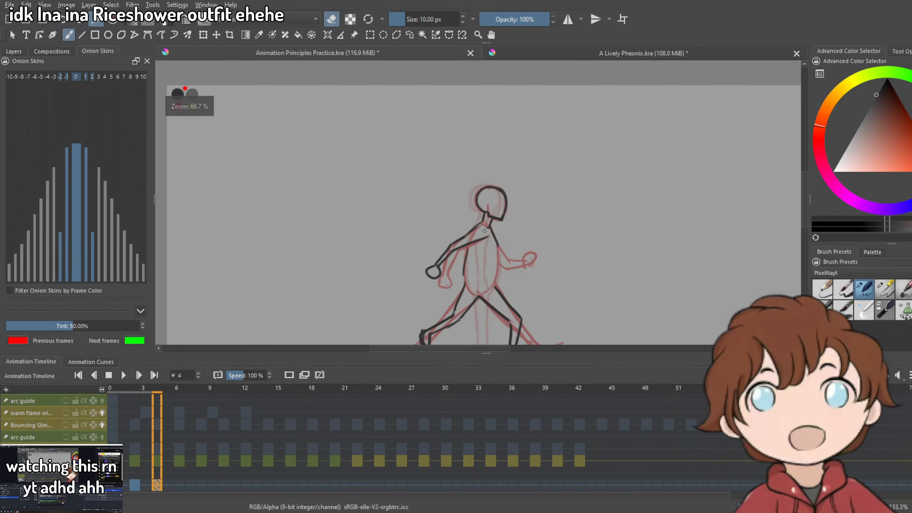
scroll(493, 239, "up", 3)
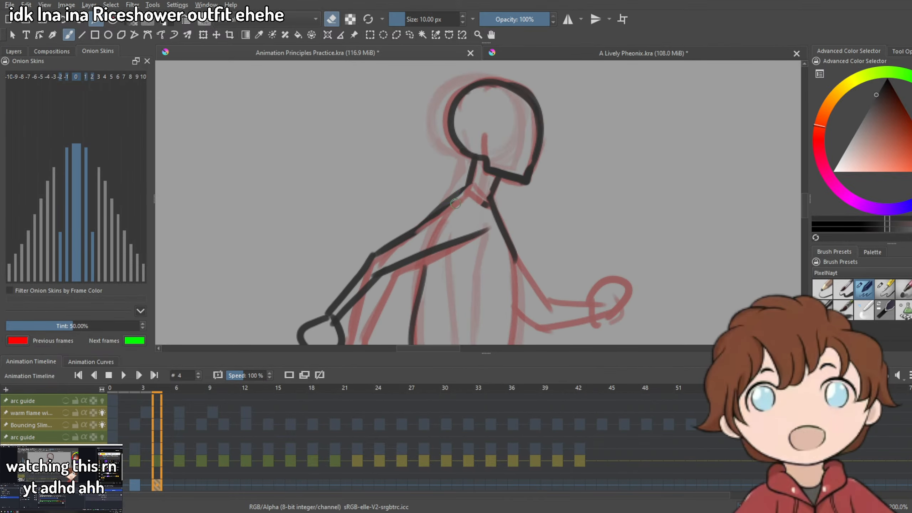
scroll(436, 285, "down", 3)
scroll(437, 234, "up", 2)
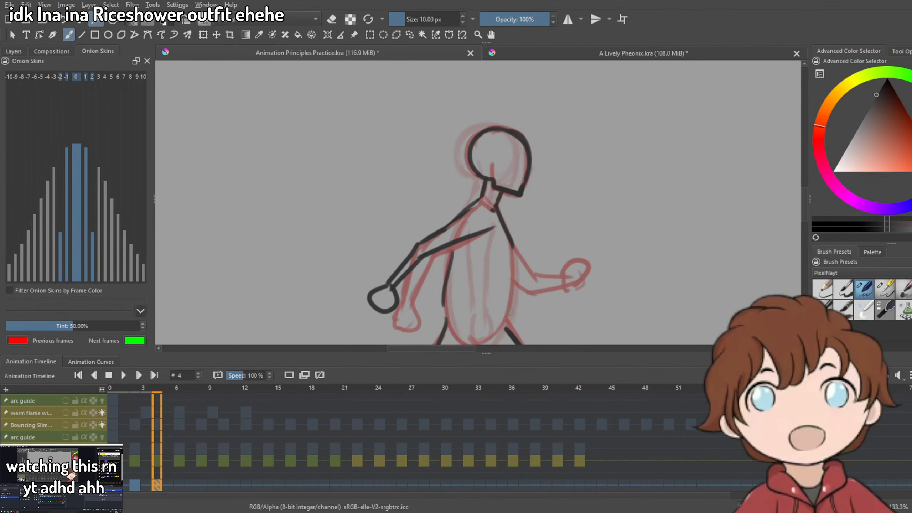
Complete the torso outline, extending the belly line to the front leg and the back line to the trailing leg.
left_click_drag(513, 244, 507, 326)
left_click_drag(507, 305, 525, 227)
left_click_drag(468, 184, 469, 256)
key("ctrl+z")
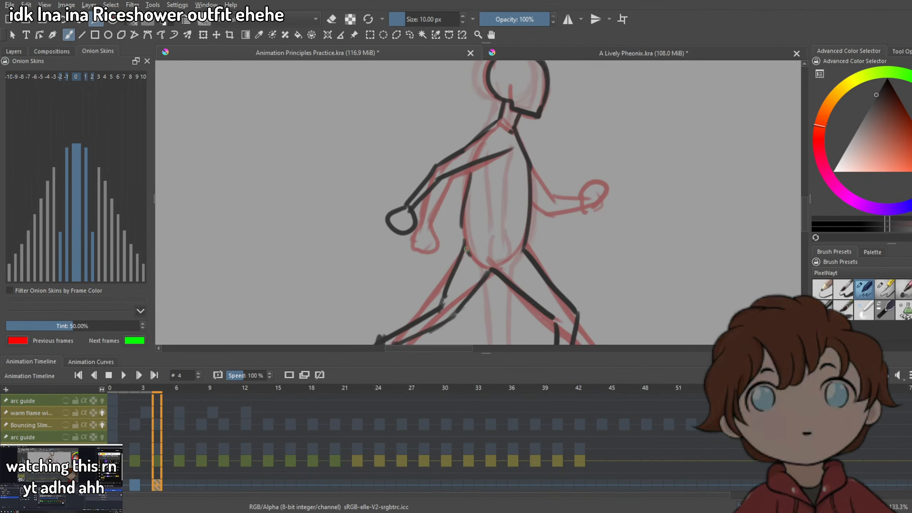
left_click_drag(477, 158, 465, 247)
scroll(467, 215, "down", 2)
scroll(467, 179, "up", 2)
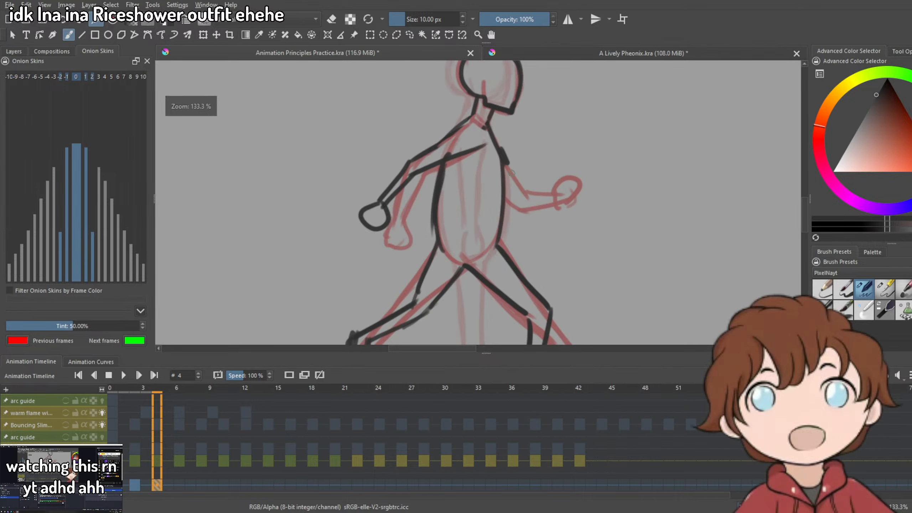
Draw the forward-swinging arm from the shoulder, bent at the elbow with a slightly lowered forearm and a drooping rounded hand.
left_click_drag(490, 128, 524, 201)
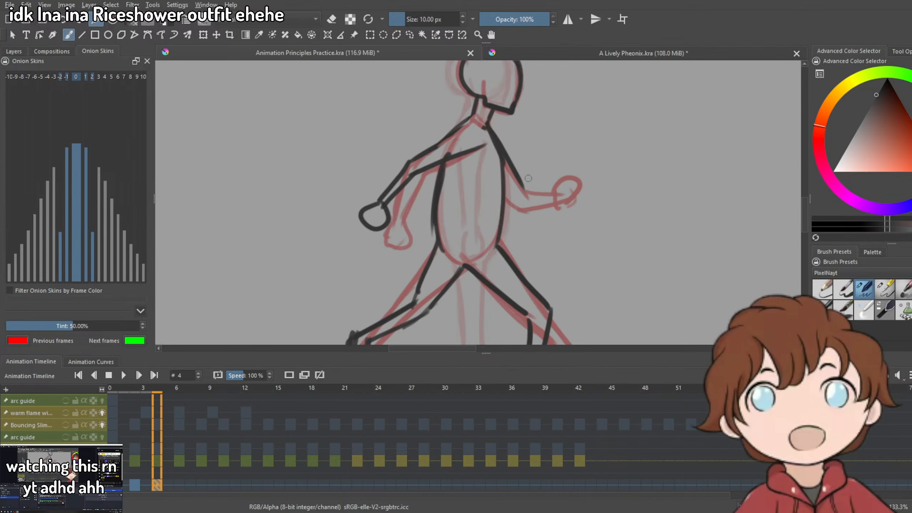
key("ctrl+z")
left_click_drag(492, 134, 553, 180)
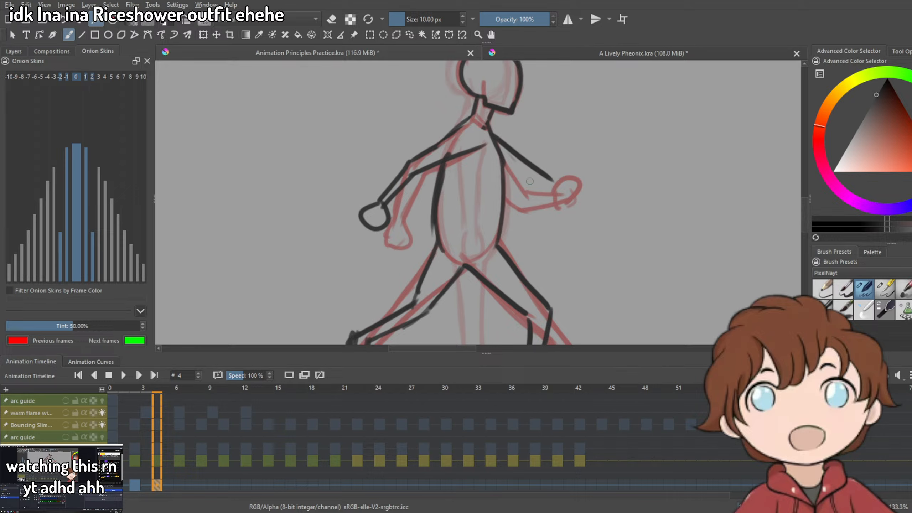
mouse_move(501, 167)
left_mouse_down()
mouse_move(556, 200)
mouse_move(588, 201)
left_mouse_up()
key("ctrl+z")
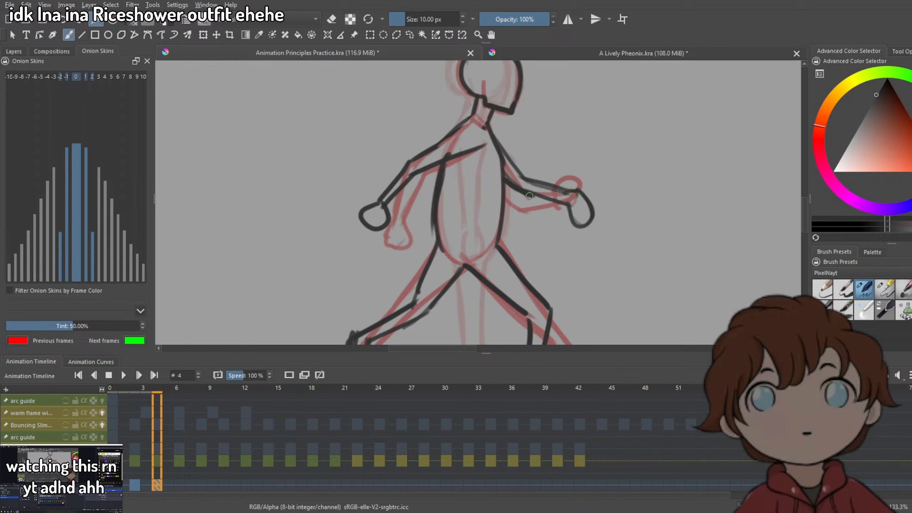
Clean up the overlapping lines at the forward arm's wrist and hand with the eraser.
scroll(514, 163, "down", 4)
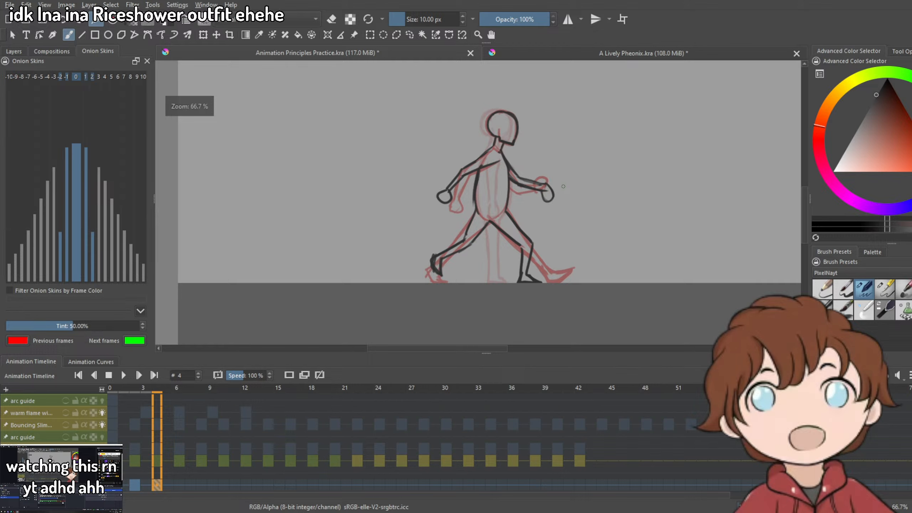
scroll(564, 183, "up", 2)
scroll(564, 183, "down", 2)
scroll(537, 214, "up", 5)
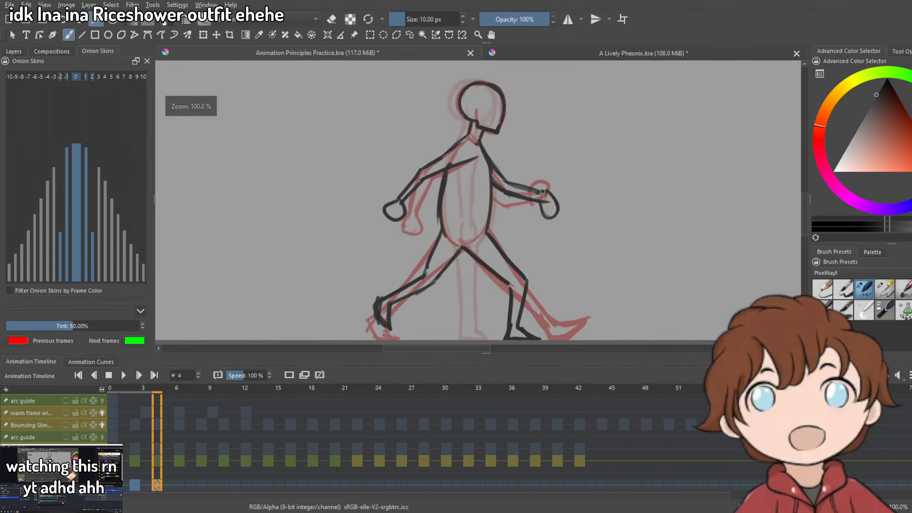
key("e")
mouse_move(538, 215)
left_mouse_down()
mouse_move(492, 219)
mouse_move(476, 215)
mouse_move(538, 216)
mouse_move(438, 191)
mouse_move(543, 224)
left_mouse_up()
scroll(555, 278, "down", 5)
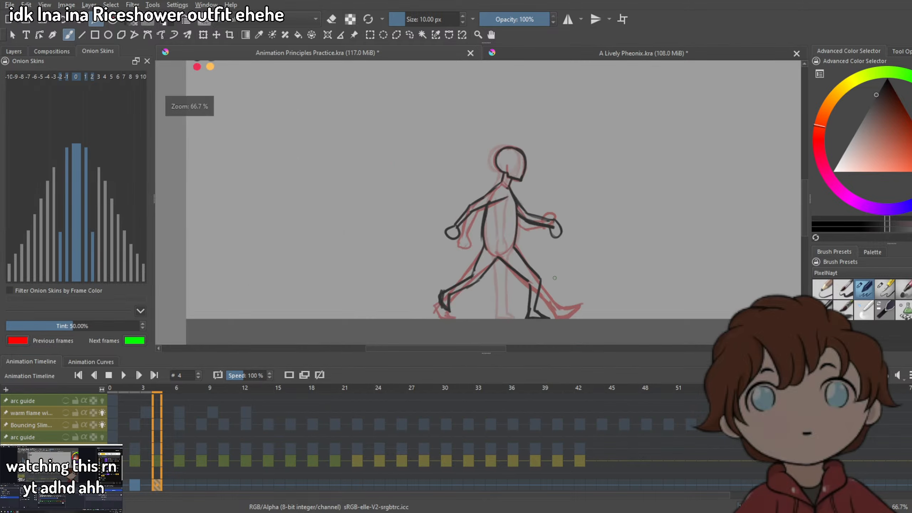
Compare the contact pose on frame 2 with the down pose on frame 4 and the standing figure on frame 0.
left_click(143, 486)
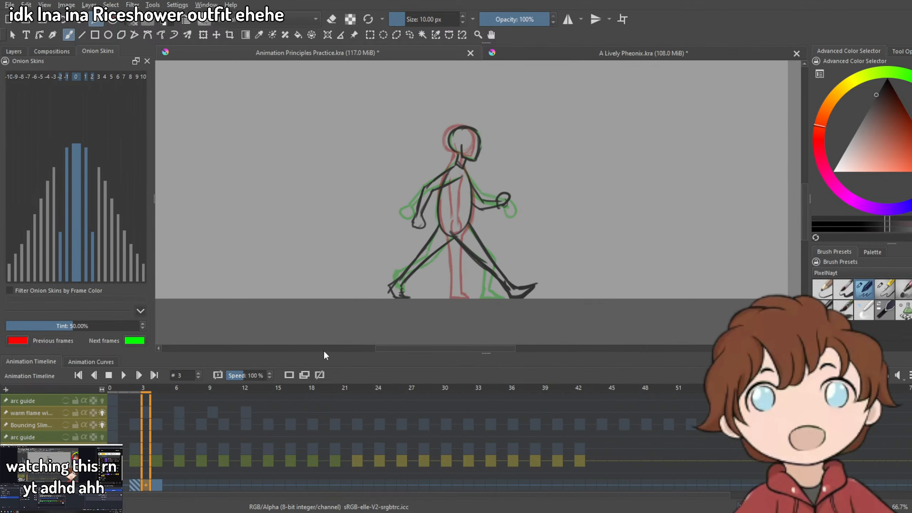
left_click(133, 485)
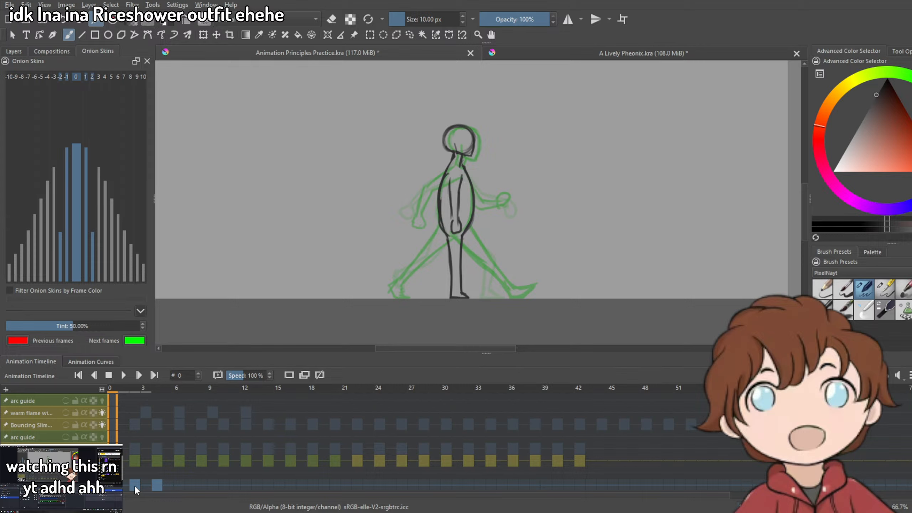
left_click(134, 486)
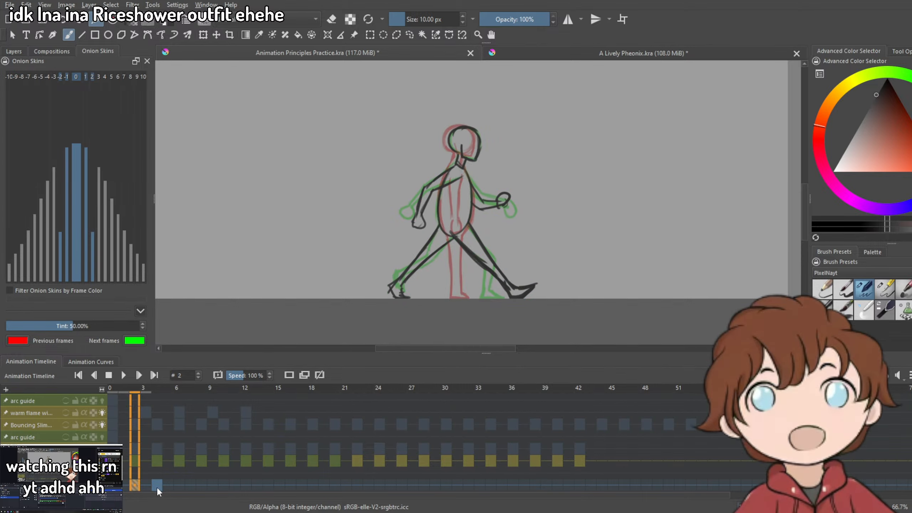
left_click(157, 486)
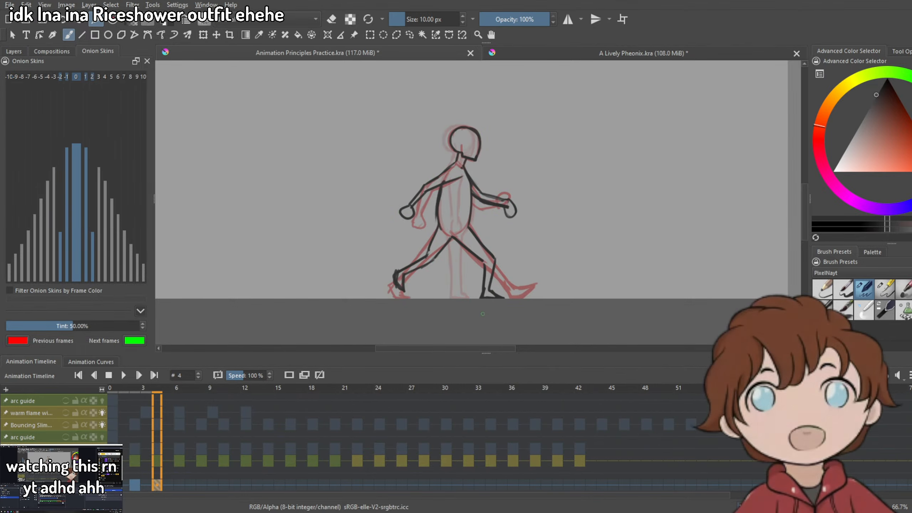
Go to frame 6 and study the passing pose in the walk reference above the canvas against the last drawn pose.
left_click(179, 485)
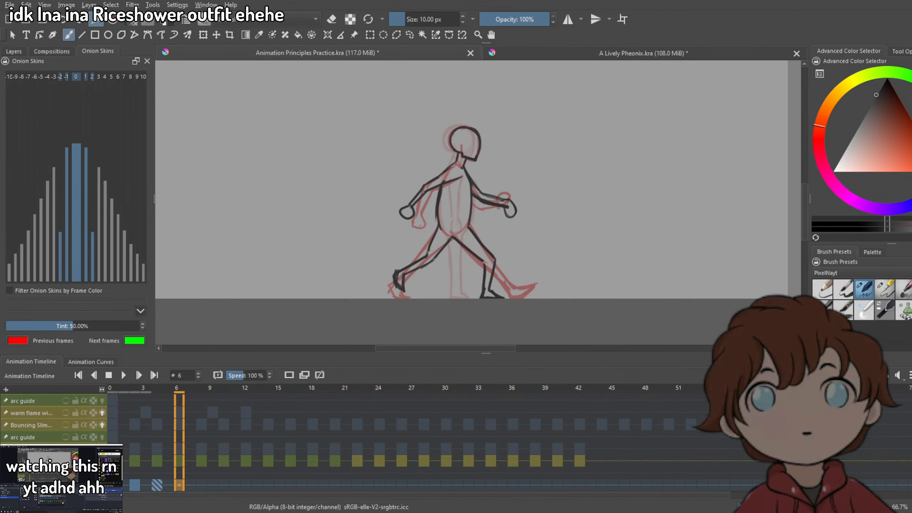
key("minus")
key("minus")
key("plus")
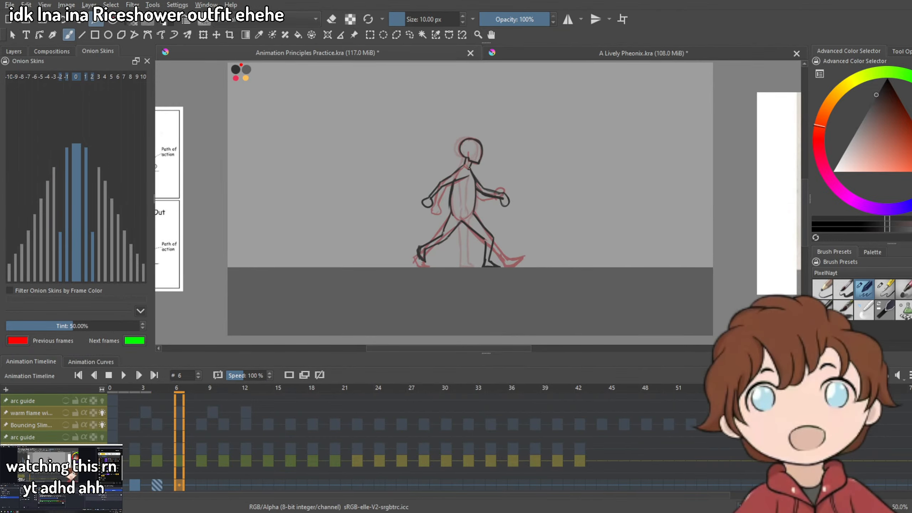
key("minus")
key("minus")
key("plus")
key("plus")
key("plus")
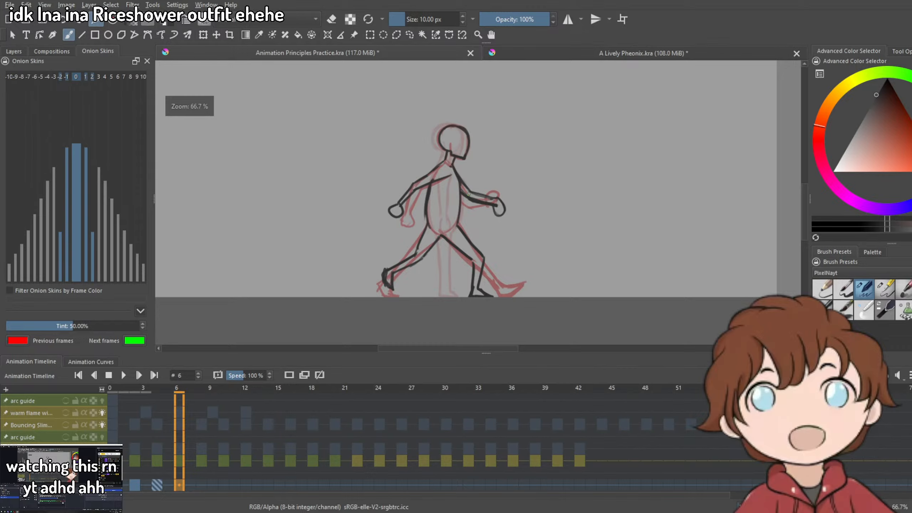
key("minus")
key("minus")
key("minus")
key("minus")
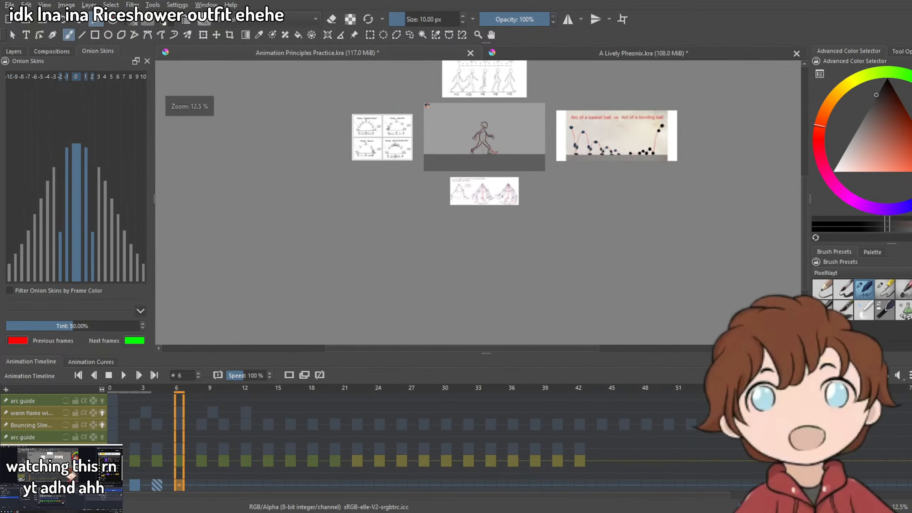
key("plus")
key("plus")
key("plus")
key("minus")
key("minus")
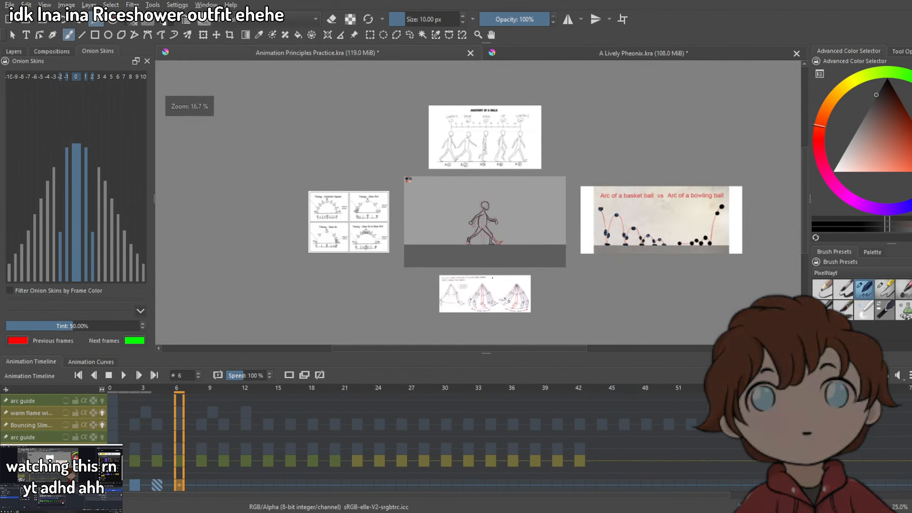
key("plus")
key("plus")
key("plus")
key("plus")
key("plus")
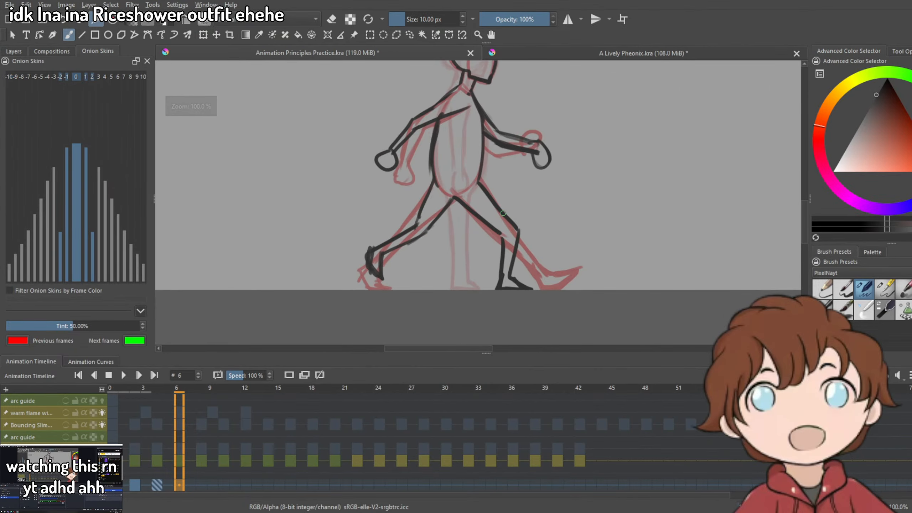
left_click_drag(526, 218, 458, 218)
key("minus")
key("minus")
key("minus")
key("minus")
key("plus")
key("plus")
key("plus")
key("minus")
key("plus")
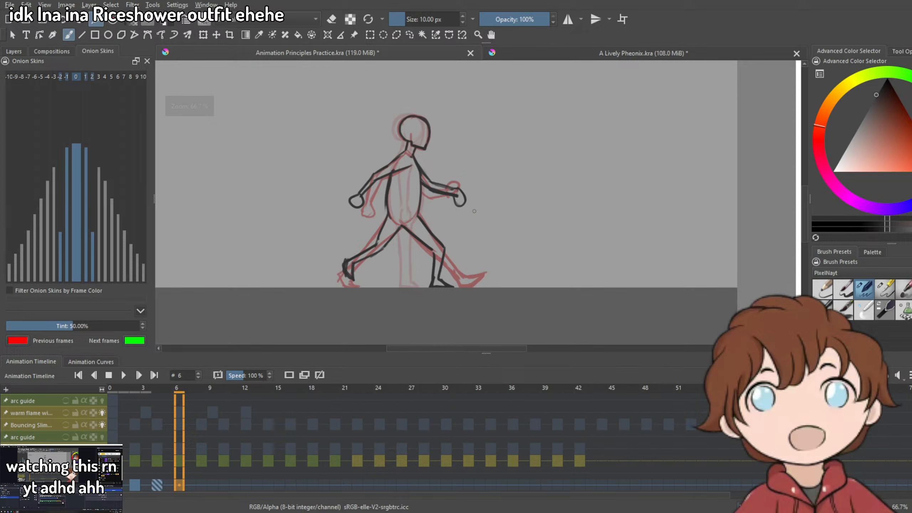
Check the walk reference once more and insert a blank keyframe on frame 6 of the walk cycle layer.
left_click(203, 484)
left_click(178, 485)
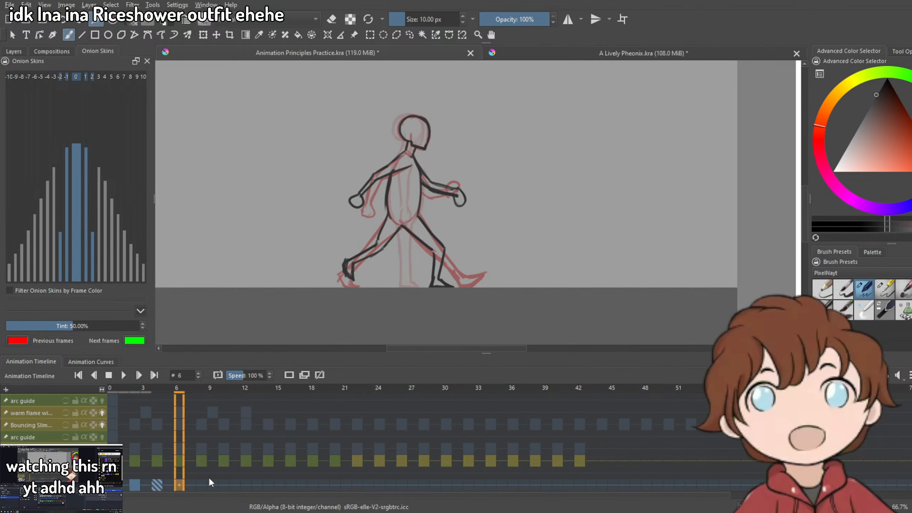
scroll(463, 200, "down", 1)
scroll(423, 200, "down", 3)
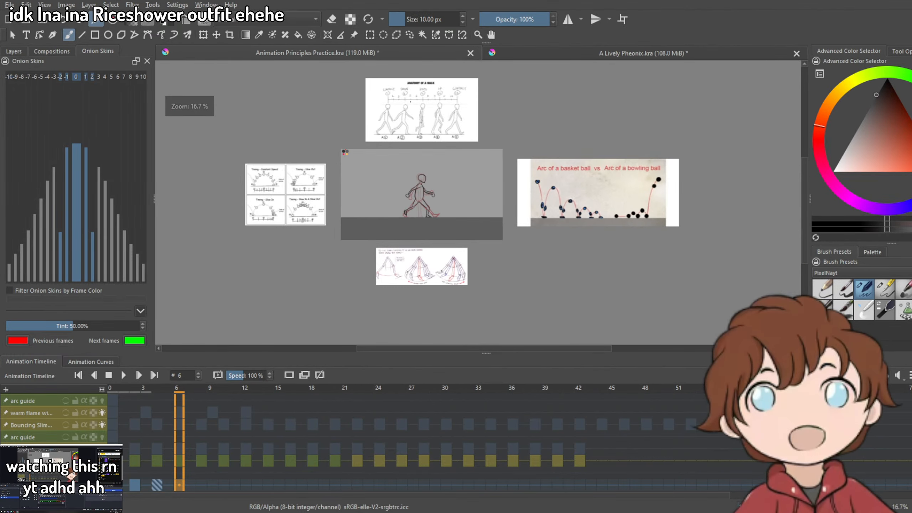
scroll(411, 97, "up", 3)
scroll(423, 178, "down", 2)
scroll(433, 265, "up", 4)
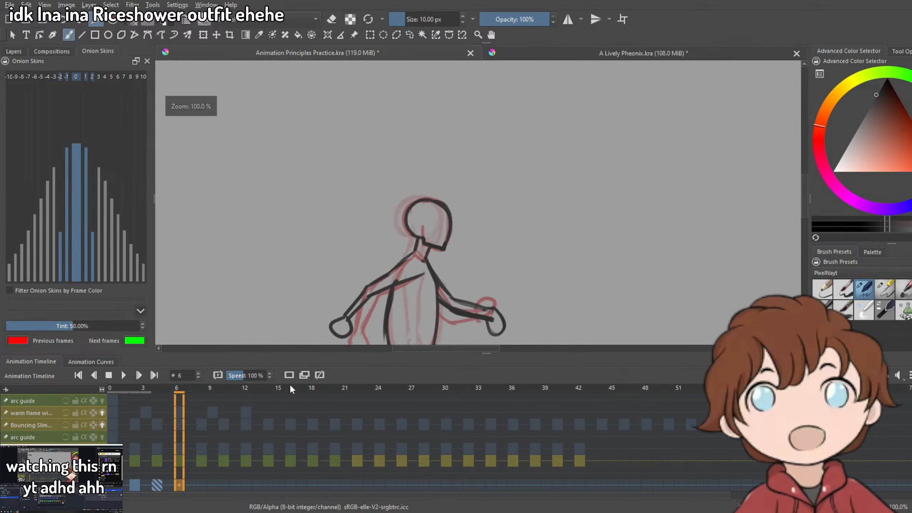
left_click(287, 377)
Draw the passing pose's head slightly behind the onion-skinned head, with a rounded skull, flat face and squared jaw, plus short neck lines.
left_click_drag(436, 297, 478, 176)
left_click_drag(452, 117, 473, 158)
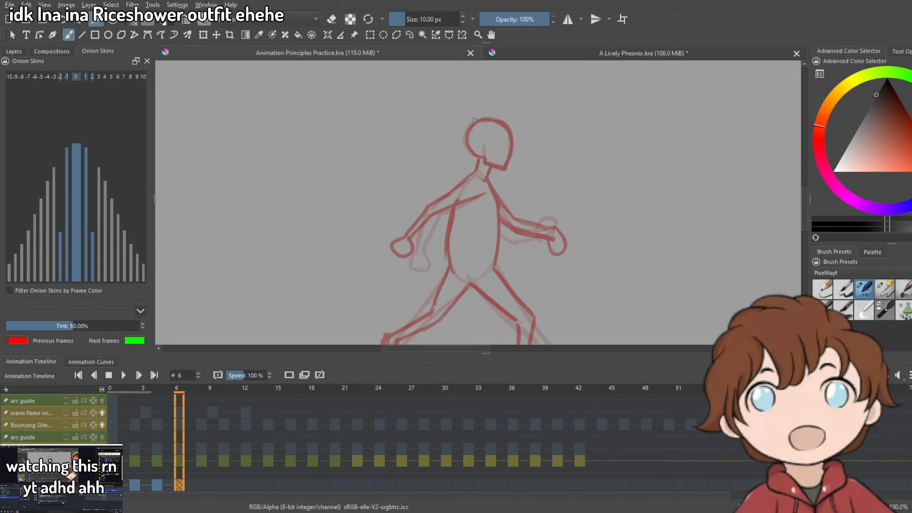
left_click_drag(484, 117, 485, 155)
key("ctrl+z")
left_click_drag(473, 119, 478, 157)
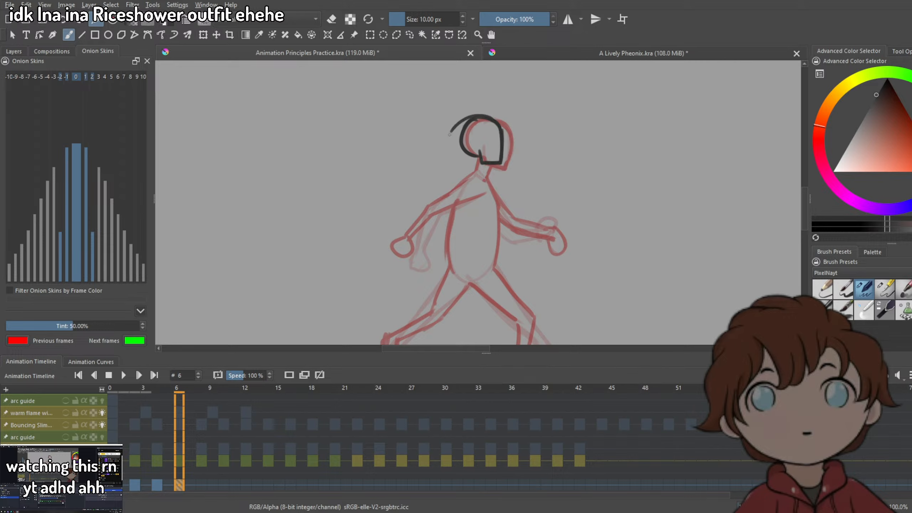
key("ctrl+z")
mouse_move(457, 129)
left_mouse_down()
mouse_move(477, 114)
mouse_move(504, 131)
mouse_move(497, 143)
left_mouse_up()
key("ctrl+z")
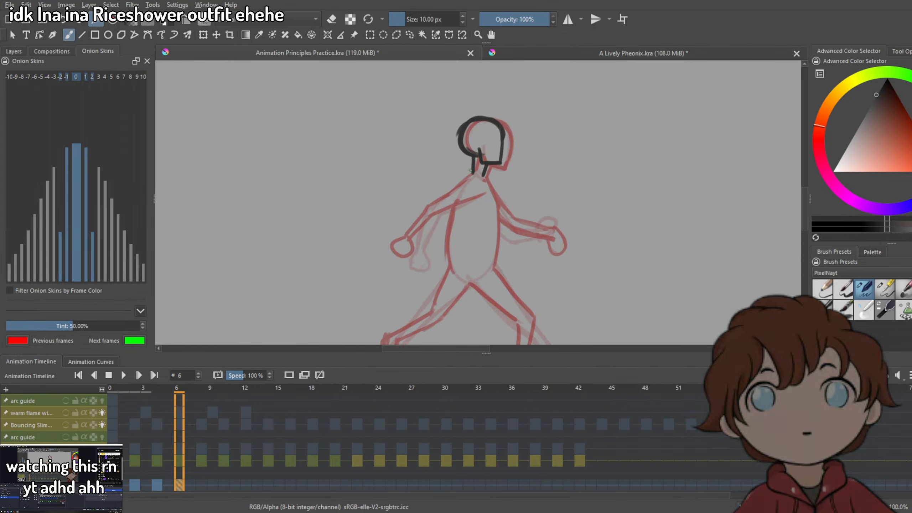
Draw the torso as a long egg shape running from the base of the neck to the hips.
mouse_move(471, 171)
left_mouse_down()
mouse_move(484, 171)
mouse_move(473, 283)
mouse_move(465, 278)
left_mouse_up()
key("ctrl+z")
key("ctrl+z")
key("ctrl+shift+z")
left_click_drag(484, 180, 469, 282)
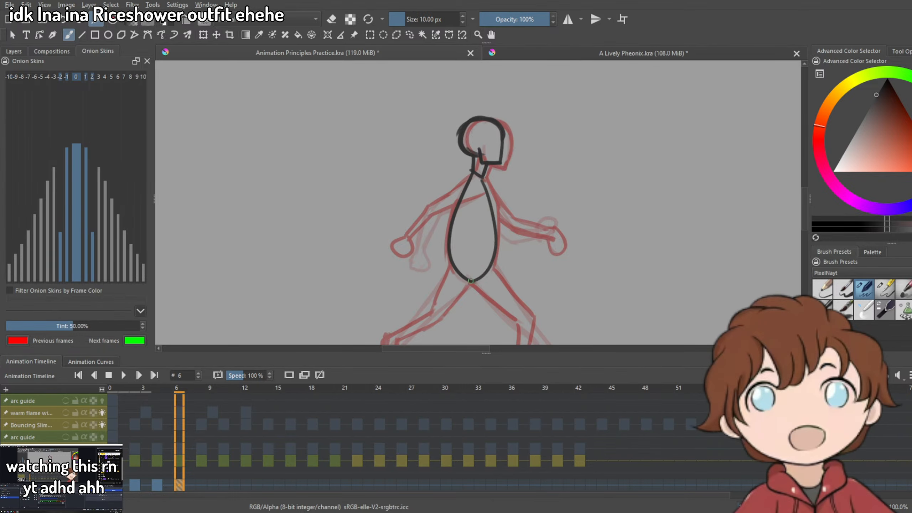
Draw the straight supporting leg from the hips down to the ground line, ending in a flat foot pointing forward.
scroll(467, 233, "down", 3)
left_click_drag(450, 172, 447, 271)
mouse_move(473, 186)
left_mouse_down()
mouse_move(467, 280)
mouse_move(461, 255)
left_mouse_up()
key("ctrl+z")
mouse_move(449, 177)
left_mouse_down()
mouse_move(450, 262)
mouse_move(485, 282)
mouse_move(448, 282)
mouse_move(480, 280)
left_mouse_up()
mouse_move(479, 281)
left_mouse_down()
mouse_move(458, 282)
mouse_move(447, 210)
left_mouse_up()
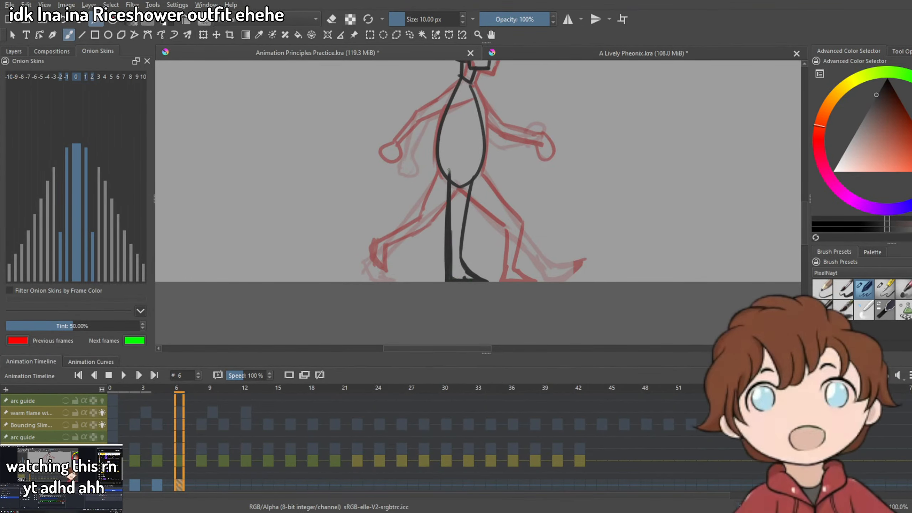
Draw the lifted passing leg with the knee bent forward and the raised foot behind the supporting leg.
scroll(467, 230, "down", 3)
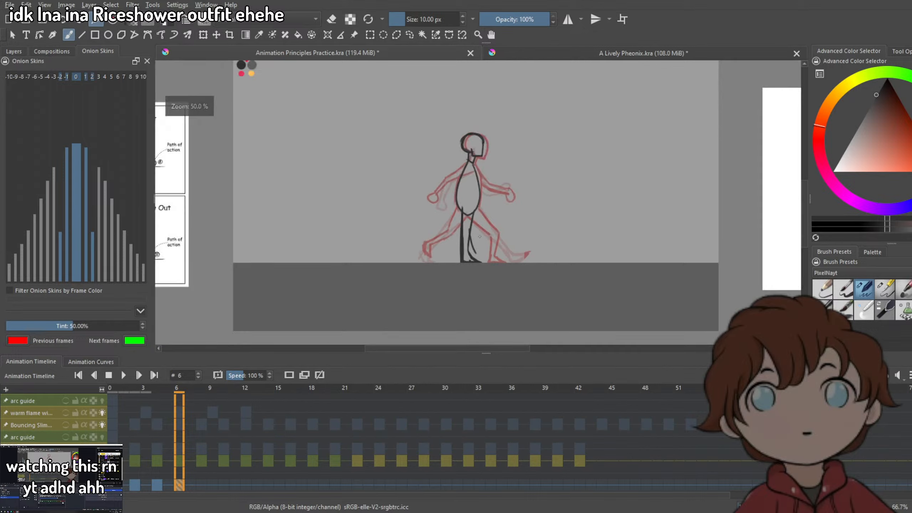
scroll(476, 260, "up", 2)
scroll(428, 102, "up", 1)
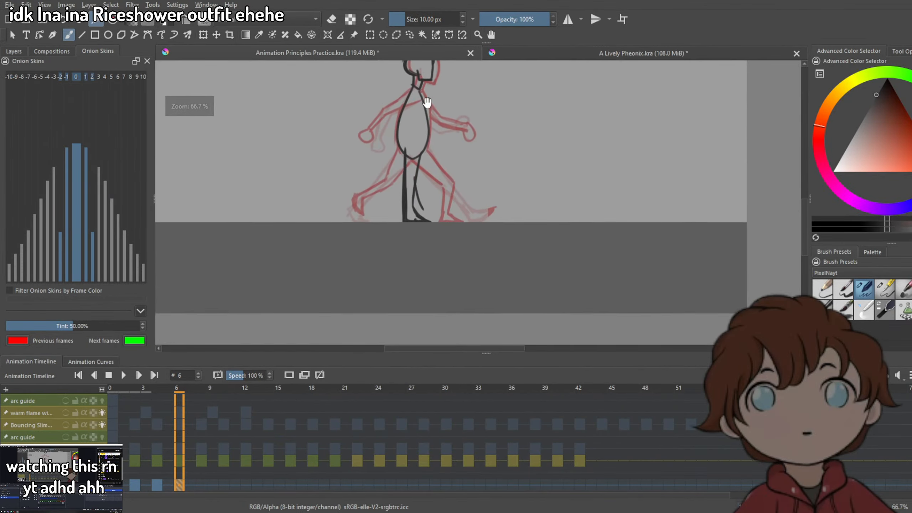
scroll(397, 167, "up", 1)
mouse_move(425, 135)
left_mouse_down()
mouse_move(498, 217)
mouse_move(455, 175)
left_mouse_up()
key("ctrl+z")
key("ctrl+z")
mouse_move(431, 116)
left_mouse_down()
mouse_move(455, 148)
mouse_move(400, 215)
left_mouse_up()
key("ctrl+z")
mouse_move(447, 146)
left_mouse_down()
mouse_move(459, 178)
mouse_move(413, 208)
left_mouse_up()
left_click_drag(419, 156, 434, 173)
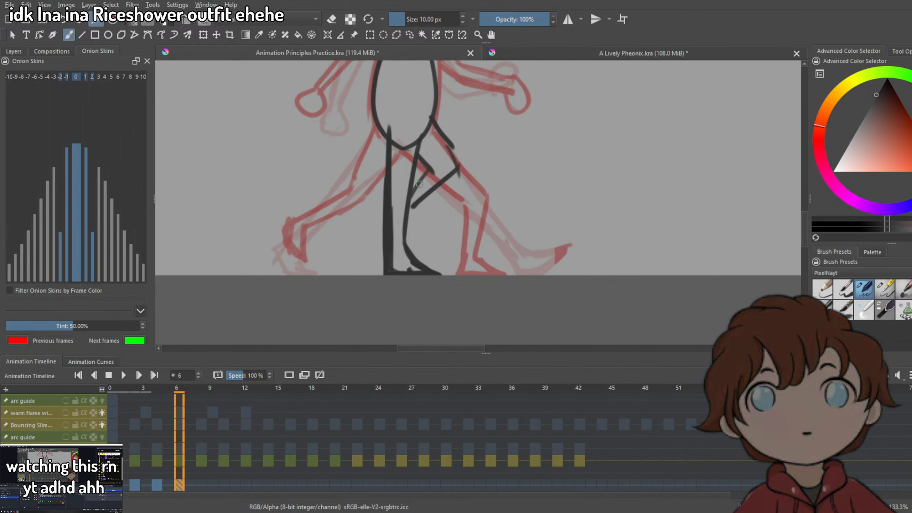
mouse_move(368, 233)
left_mouse_down()
mouse_move(368, 256)
mouse_move(382, 245)
left_mouse_up()
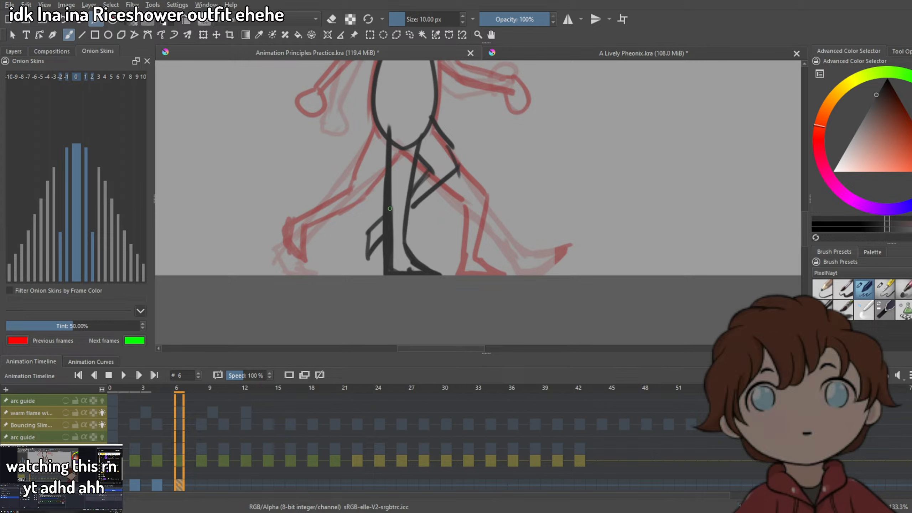
mouse_move(402, 215)
left_mouse_down()
mouse_move(456, 168)
mouse_move(435, 136)
left_mouse_up()
Draw the near arm hanging from the shoulder over the torso, ending in a round hand at hip height.
scroll(465, 129, "down", 4)
scroll(479, 122, "up", 3)
left_click_drag(481, 182, 520, 247)
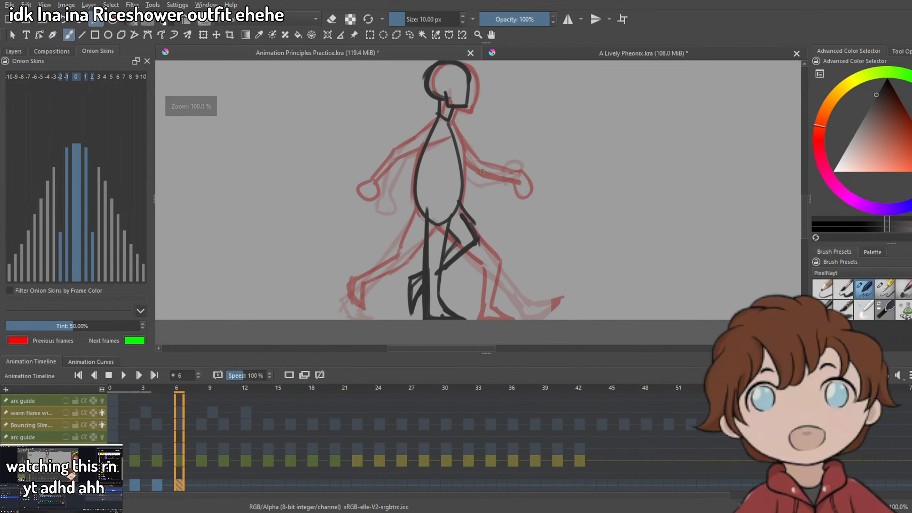
mouse_move(425, 129)
left_mouse_down()
mouse_move(431, 227)
mouse_move(443, 208)
left_mouse_up()
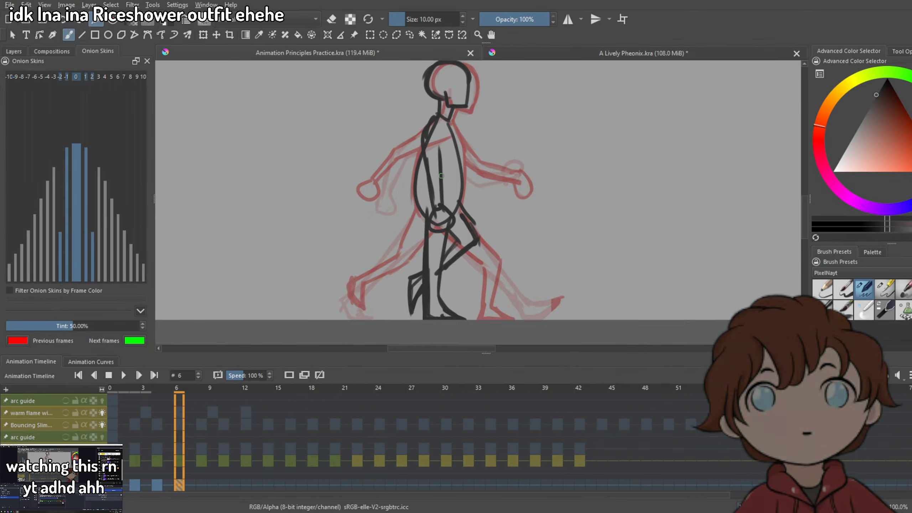
Check the passing pose against the walk reference and turn off onion skins for the walk cycle layer.
scroll(488, 130, "down", 6)
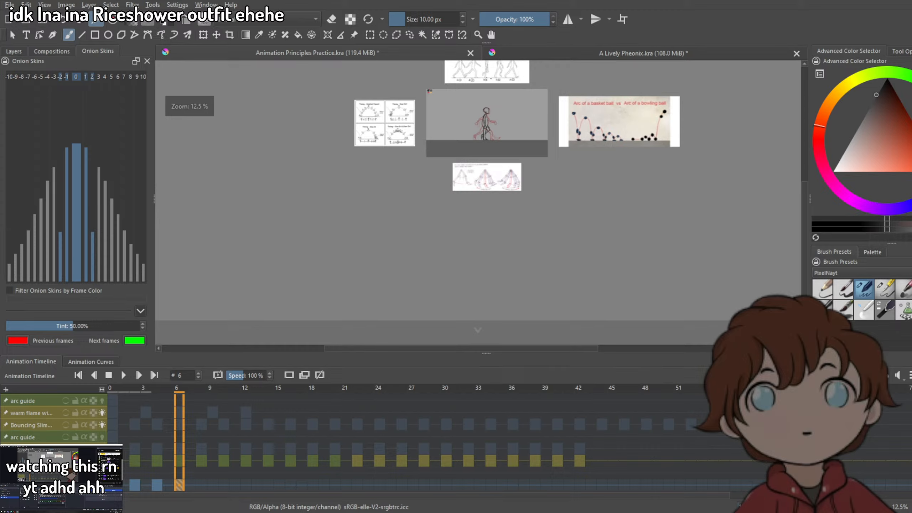
scroll(488, 75, "up", 4)
left_click_drag(490, 73, 454, 139)
left_click_drag(492, 194, 476, 75)
scroll(436, 214, "up", 2)
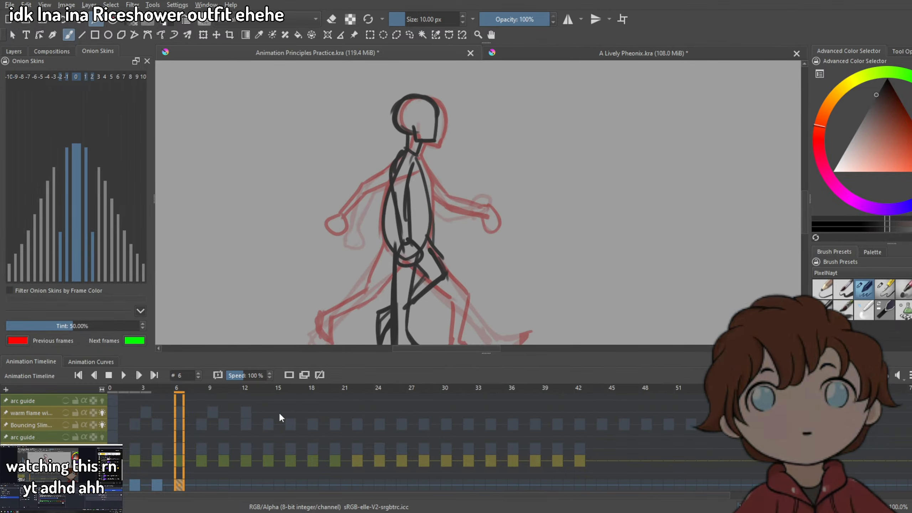
left_click(102, 485)
scroll(420, 258, "down", 3)
scroll(427, 255, "up", 3)
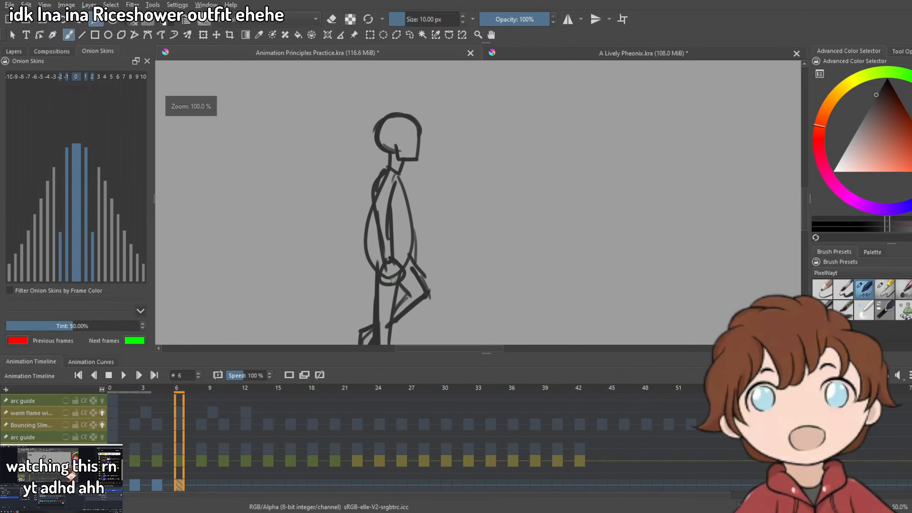
Erase the lines crossing the inside of the hand and redraw the back edge of the lifted foot.
key("e")
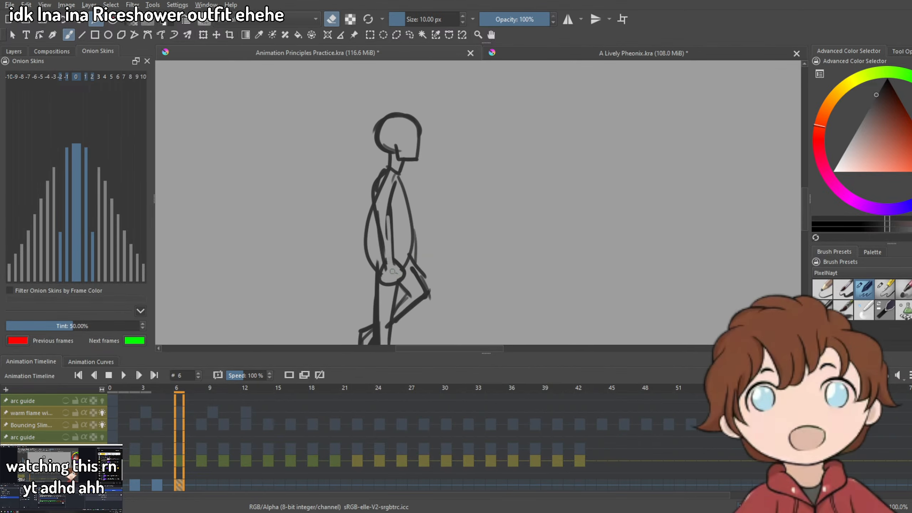
scroll(393, 271, "down", 3)
key("e")
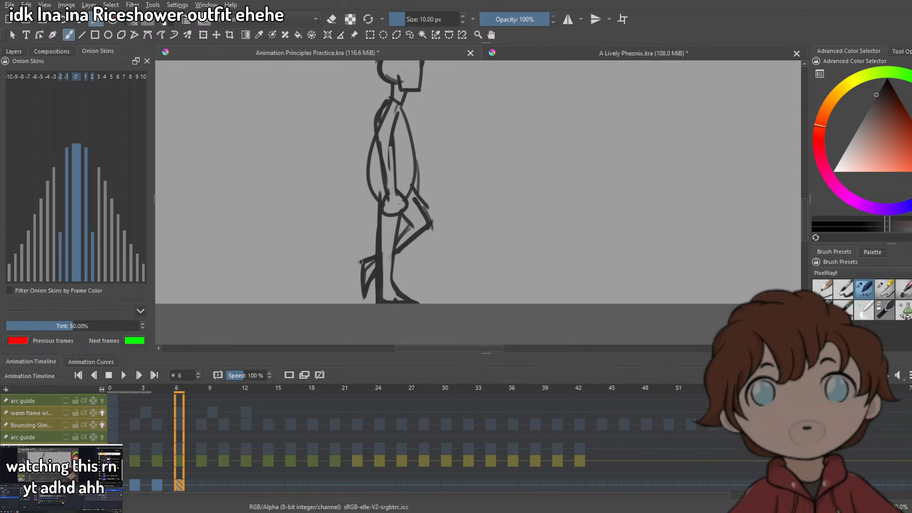
left_click_drag(361, 263, 360, 301)
Erase the overlapping torso lines inside the shoulder and clean up the front line of the near arm.
left_click_drag(432, 197, 470, 244)
key("e")
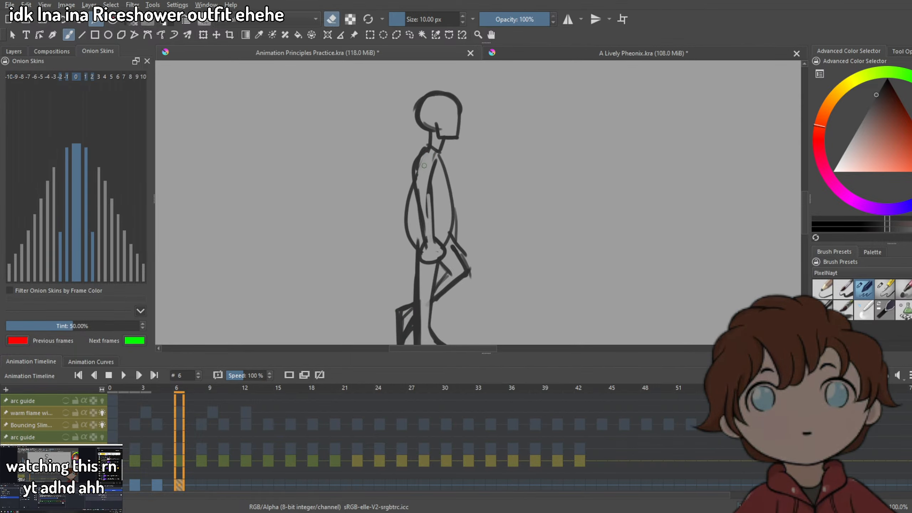
left_click_drag(424, 165, 427, 153)
left_click_drag(428, 229, 432, 155)
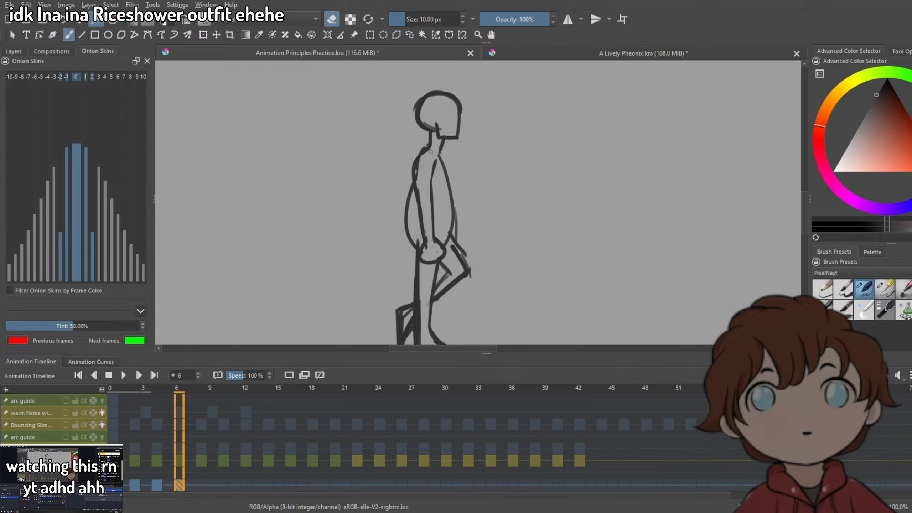
Redraw the back of the neck so it slopes into the shoulder and the near arm.
key("e")
mouse_move(430, 133)
left_mouse_down()
mouse_move(419, 155)
mouse_move(423, 217)
left_mouse_up()
scroll(418, 220, "down", 3)
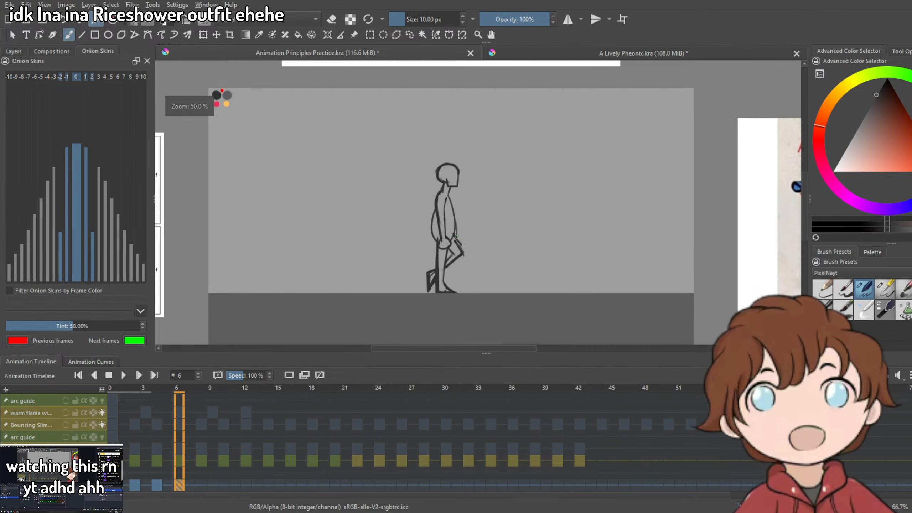
scroll(433, 207, "up", 3)
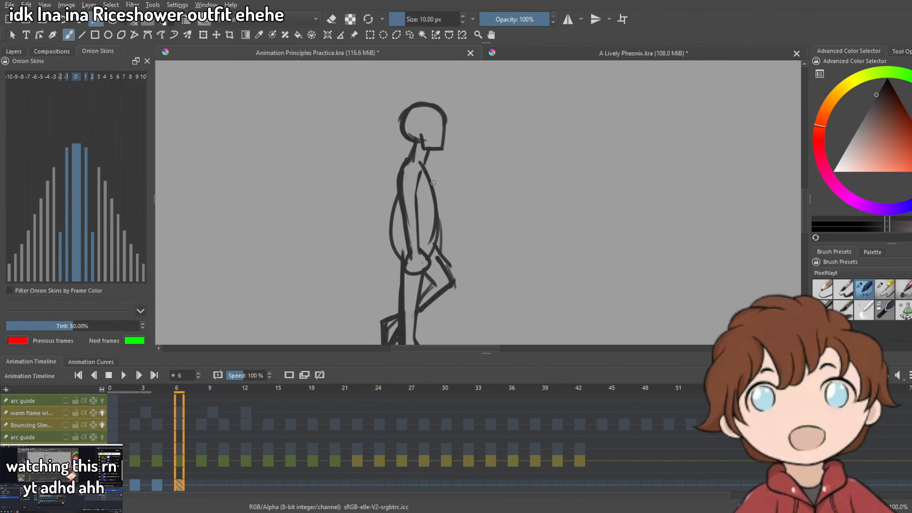
Undo the last stroke and redraw the chest line and the back line of the near arm down toward the hips.
key("ctrl+z")
left_click_drag(423, 165, 438, 240)
mouse_move(398, 192)
left_mouse_down()
mouse_move(392, 221)
mouse_move(415, 251)
left_mouse_up()
scroll(413, 216, "down", 3)
scroll(426, 233, "up", 3)
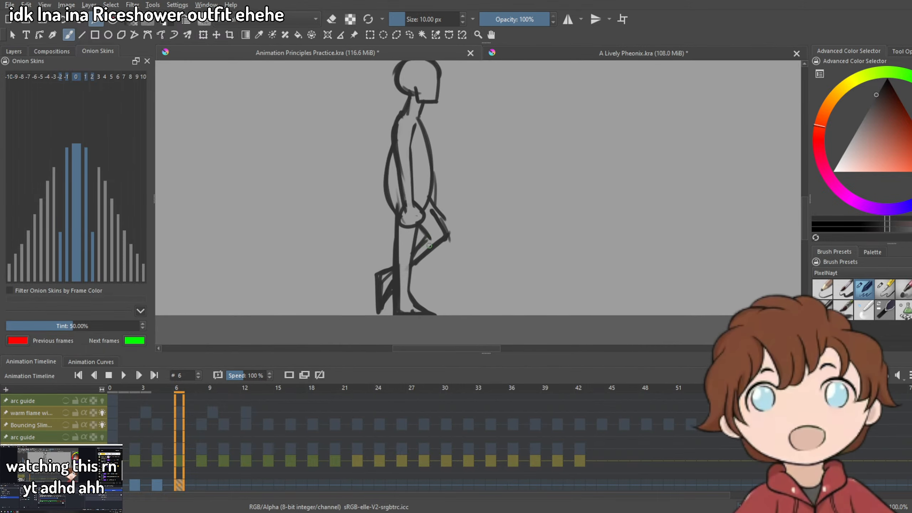
Compare the down pose on frame 4 with the cleaned-up passing pose on frame 6.
scroll(432, 227, "down", 2)
left_click(157, 485)
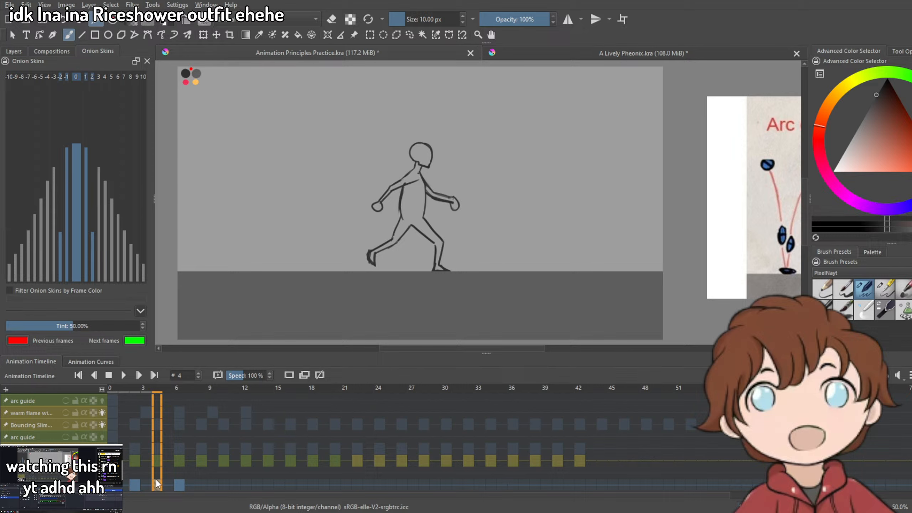
left_click(178, 486)
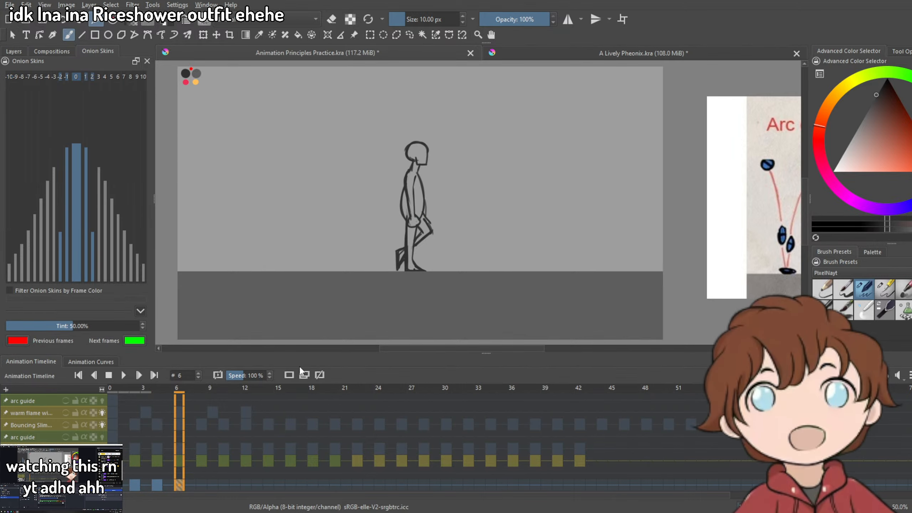
Go to frame 8 of the walk layer and draw a short stroke out from the lifted knee to start a keyframe from the passing pose.
left_click(201, 486)
scroll(428, 235, "up", 2)
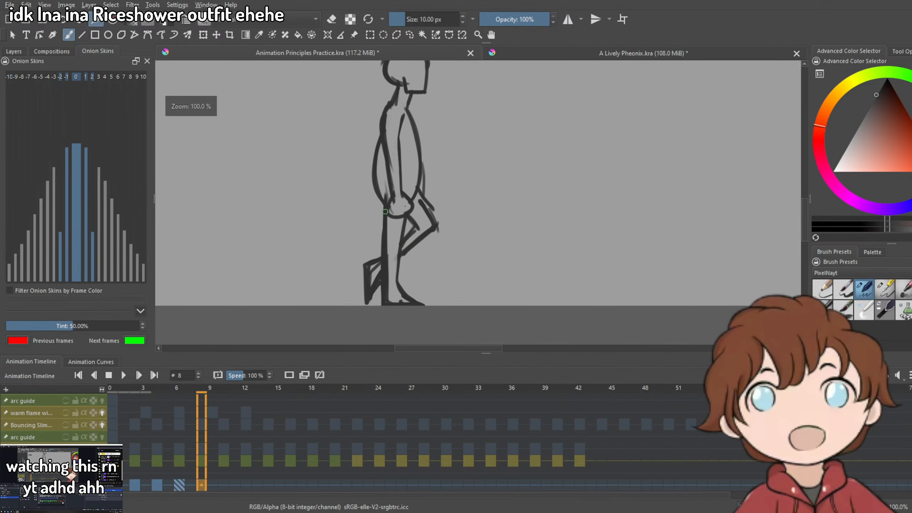
key("ctrl+z")
mouse_move(381, 236)
left_mouse_down()
mouse_move(304, 186)
mouse_move(326, 197)
left_mouse_up()
key("ctrl+z")
key("ctrl+z")
left_click_drag(433, 230, 453, 218)
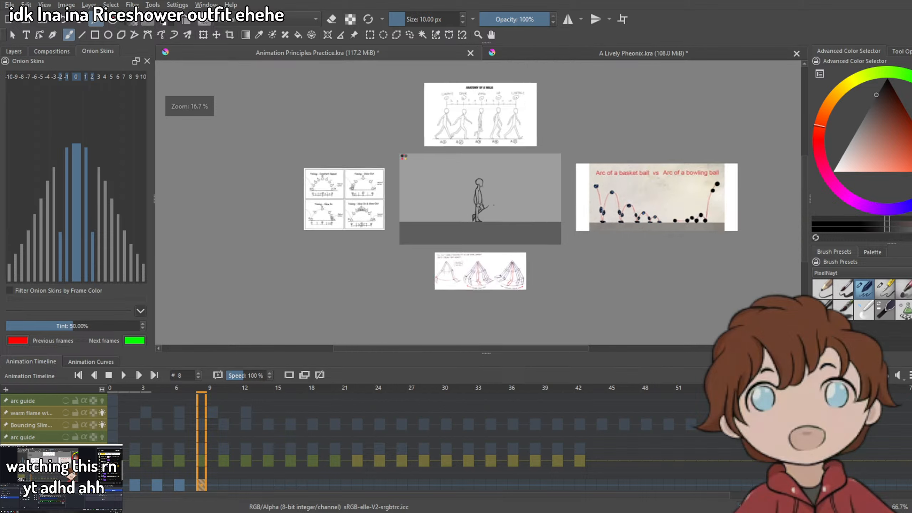
Examine the Anatomy of a Walk reference, checking the pass, up and contact poses against their frame numbers.
scroll(446, 202, "down", 6)
scroll(446, 202, "up", 1)
scroll(445, 202, "up", 4)
scroll(446, 202, "down", 1)
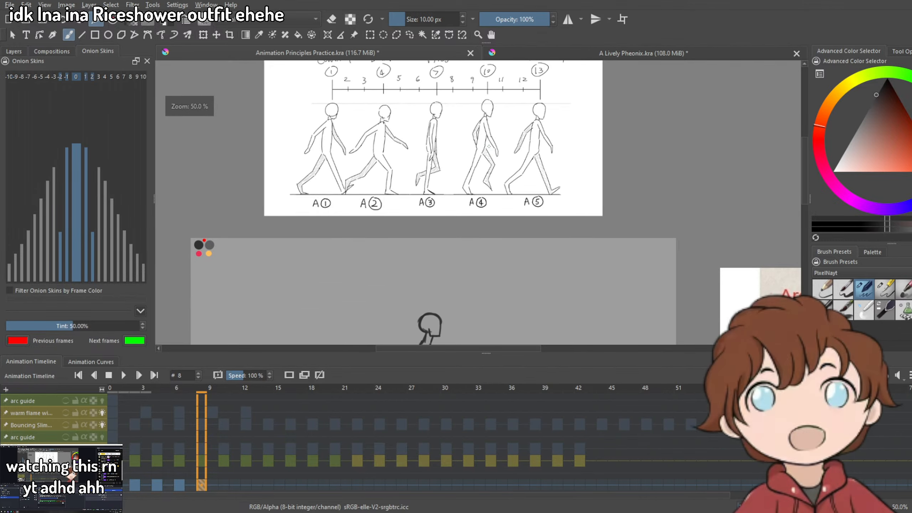
scroll(446, 201, "down", 2)
scroll(446, 201, "down", 2)
scroll(446, 201, "up", 4)
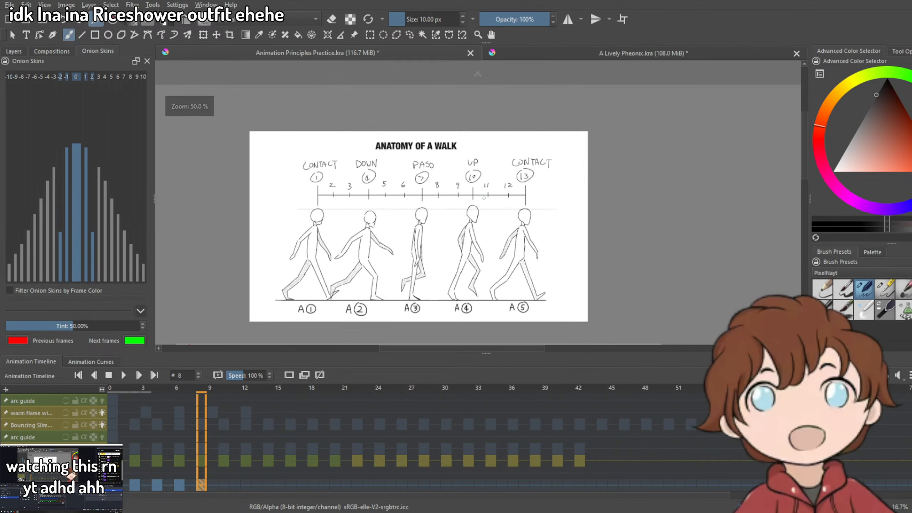
scroll(446, 202, "down", 2)
scroll(446, 202, "down", 1)
scroll(446, 201, "up", 1)
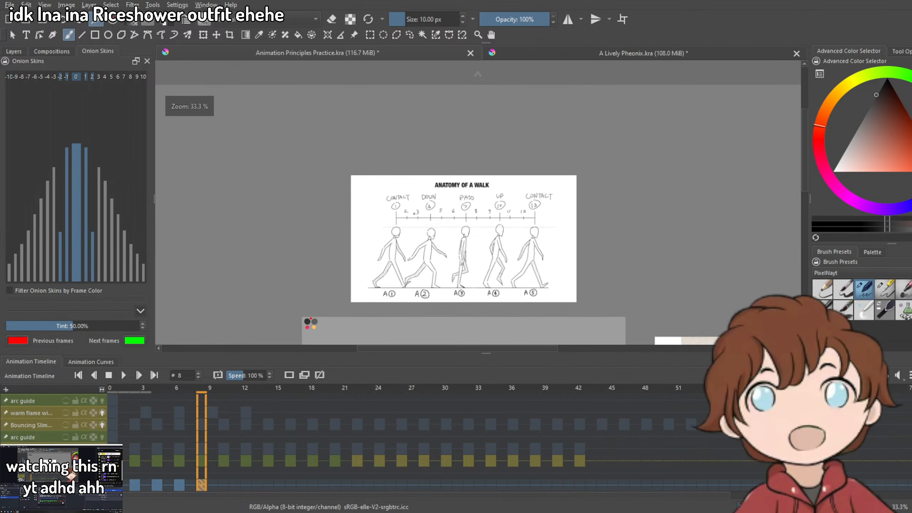
scroll(446, 201, "down", 1)
scroll(472, 222, "up", 3)
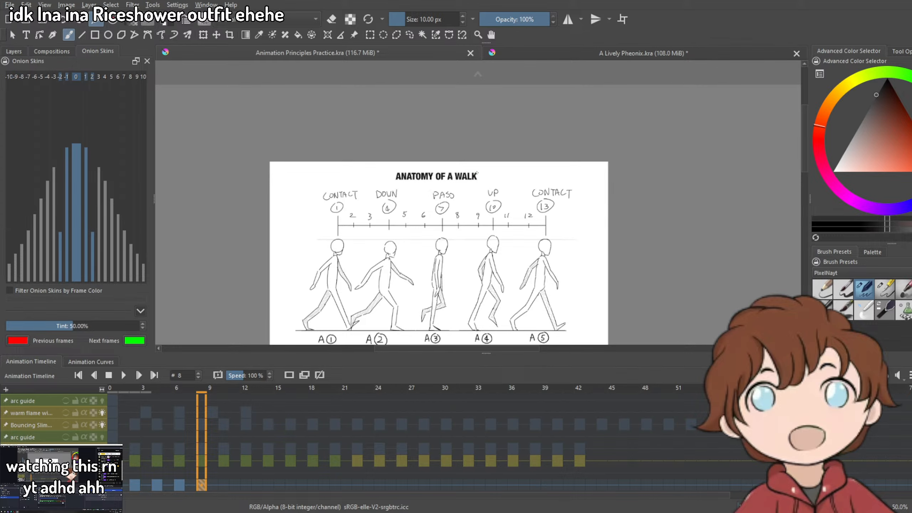
scroll(477, 215, "down", 2)
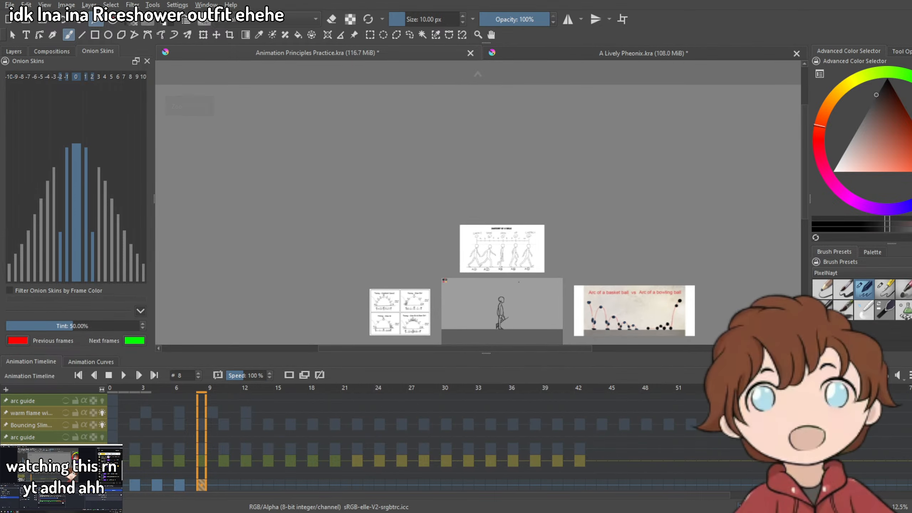
Sketch a circle for a doodled head in the empty space in front of the walking figure.
scroll(505, 213, "up", 5)
left_click_drag(507, 202, 499, 277)
key("ctrl+z")
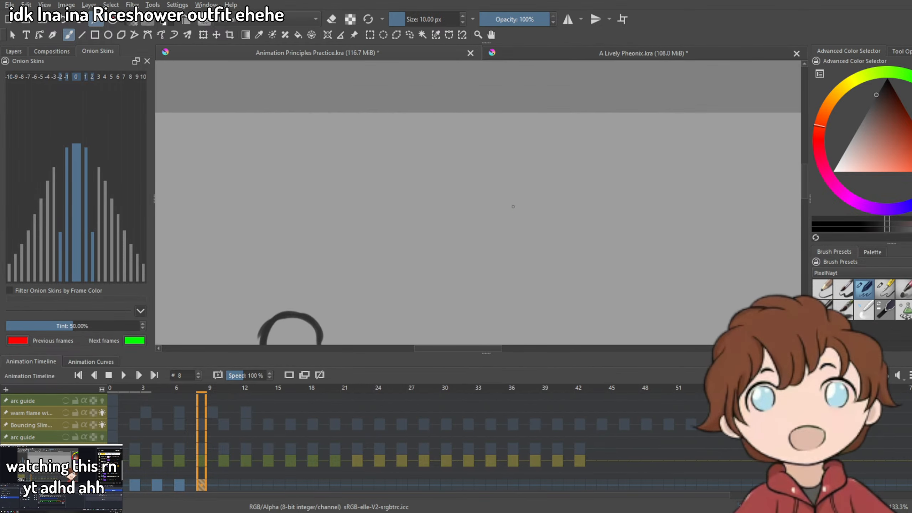
left_click_drag(514, 207, 499, 277)
key("ctrl+z")
left_click_drag(613, 247, 500, 165)
scroll(498, 169, "down", 2)
scroll(495, 173, "up", 3)
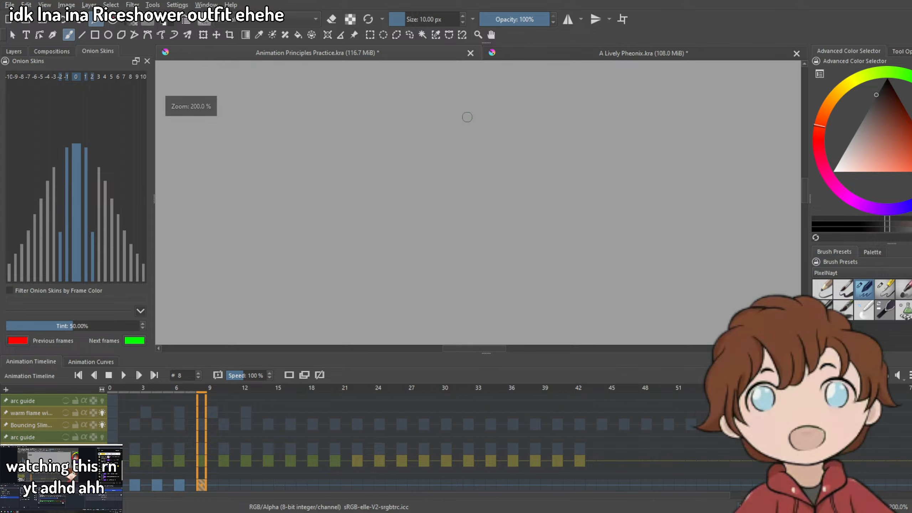
scroll(460, 128, "down", 2)
left_click_drag(512, 108, 510, 106)
key("ctrl+z")
mouse_move(462, 163)
left_mouse_down()
mouse_move(497, 105)
mouse_move(456, 164)
left_mouse_up()
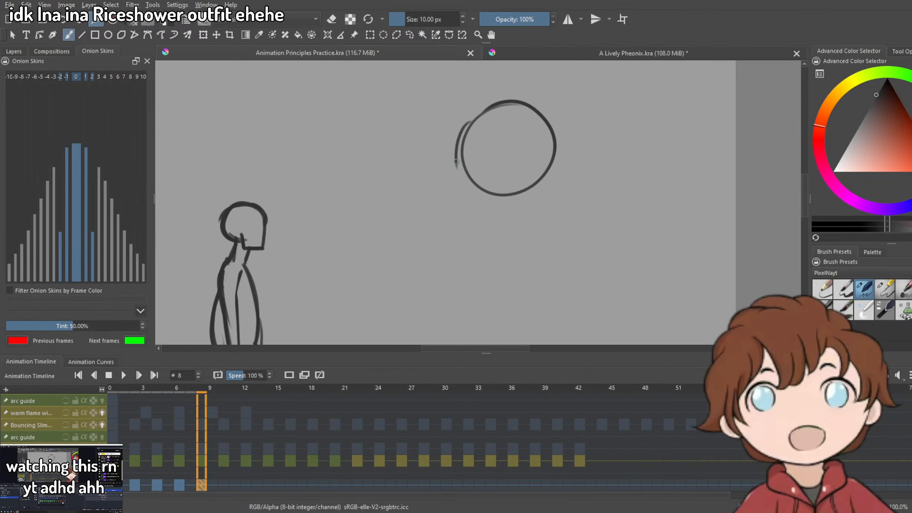
key("ctrl+z")
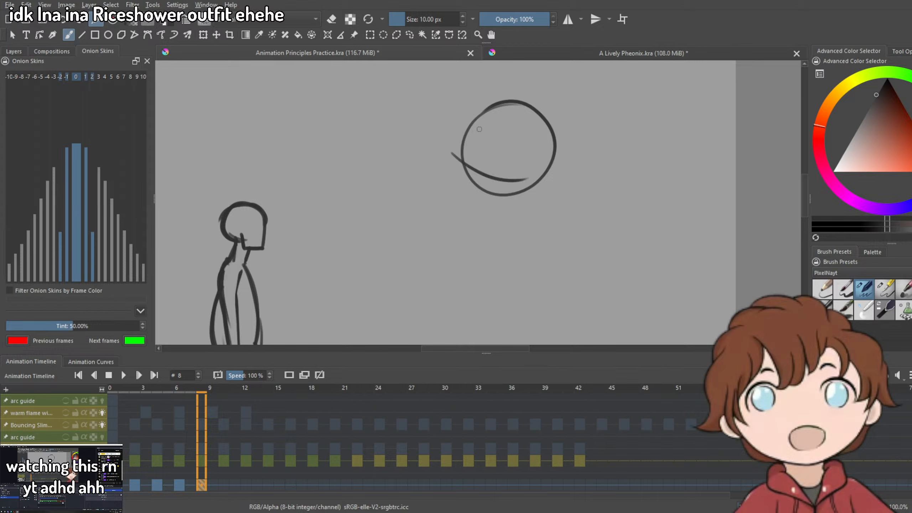
Sketch a curved fringe with strand lines and two long straight side locks on the head circle.
mouse_move(453, 154)
left_mouse_down()
mouse_move(502, 112)
mouse_move(528, 165)
mouse_move(523, 257)
left_mouse_up()
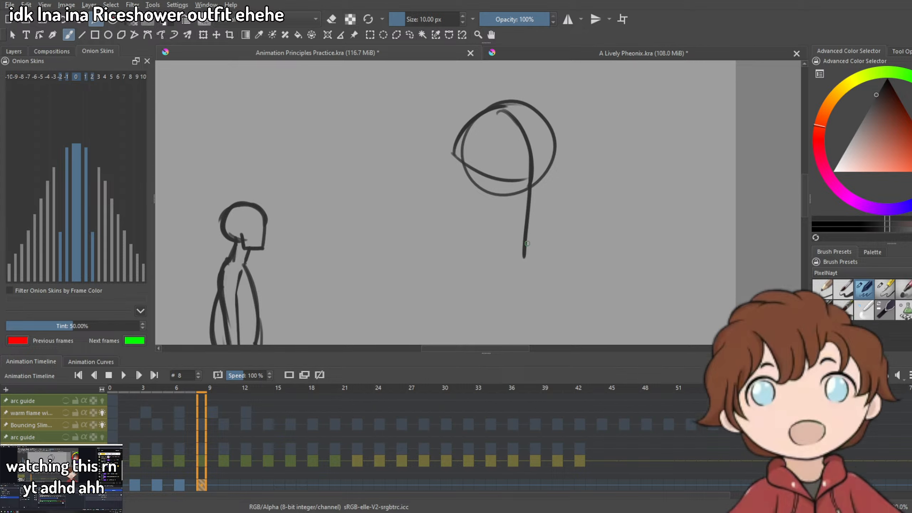
left_click_drag(534, 196, 519, 259)
mouse_move(505, 110)
left_mouse_down()
mouse_move(546, 251)
mouse_move(505, 111)
left_mouse_up()
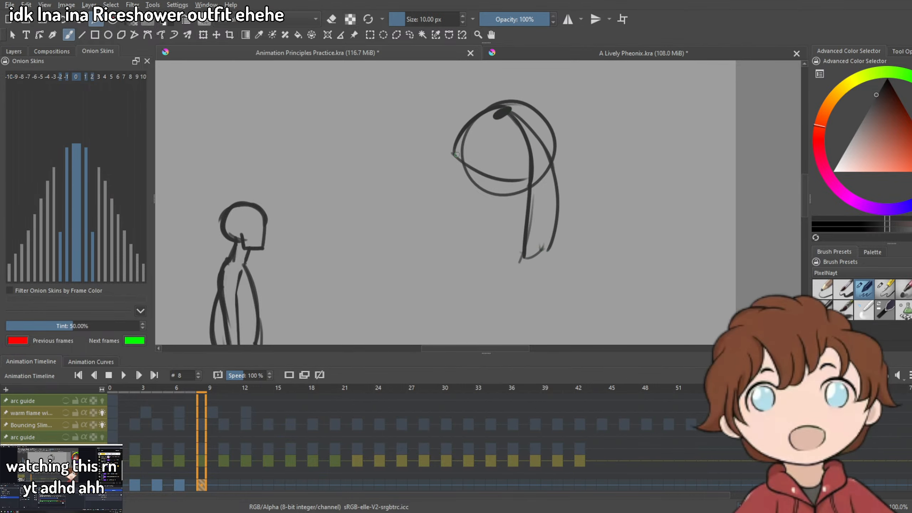
left_click_drag(456, 155, 453, 242)
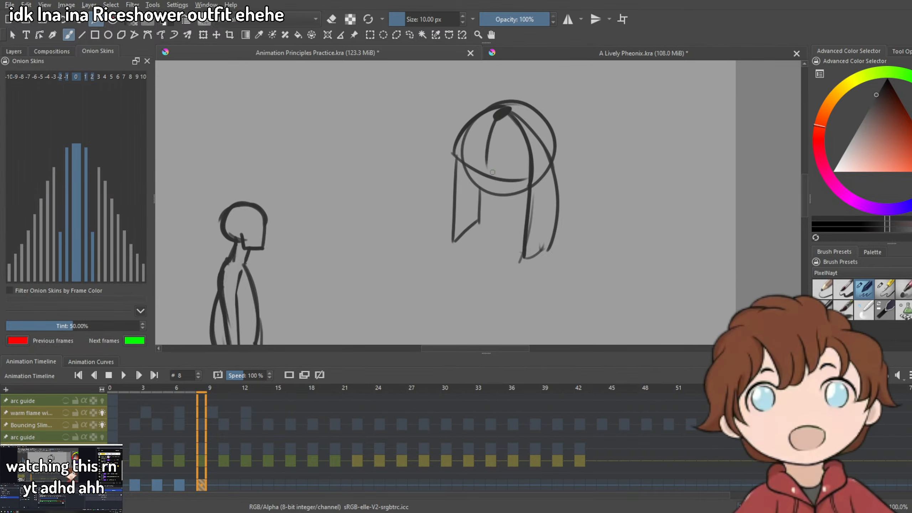
left_click_drag(499, 113, 467, 164)
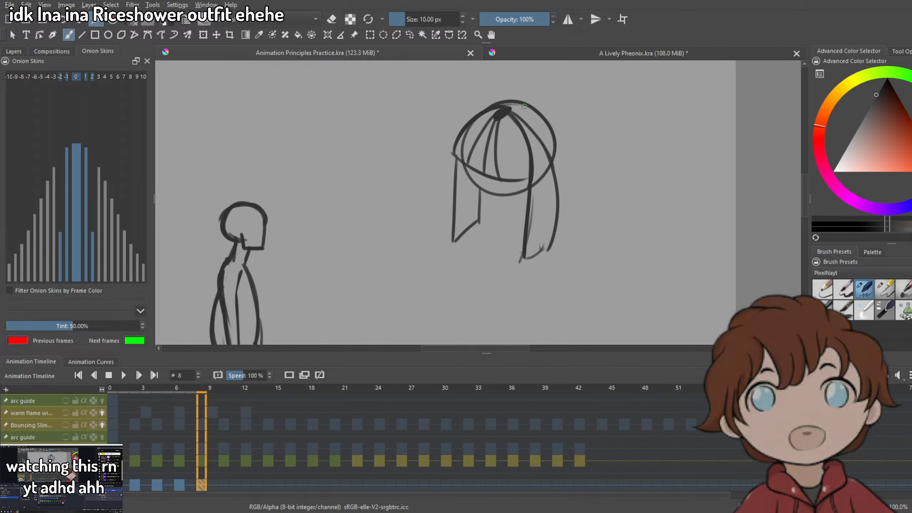
Sketch the cheek and jaw line of the doodled head and a long outer outline for its hair.
key("ctrl+z")
left_click_drag(478, 198, 467, 271)
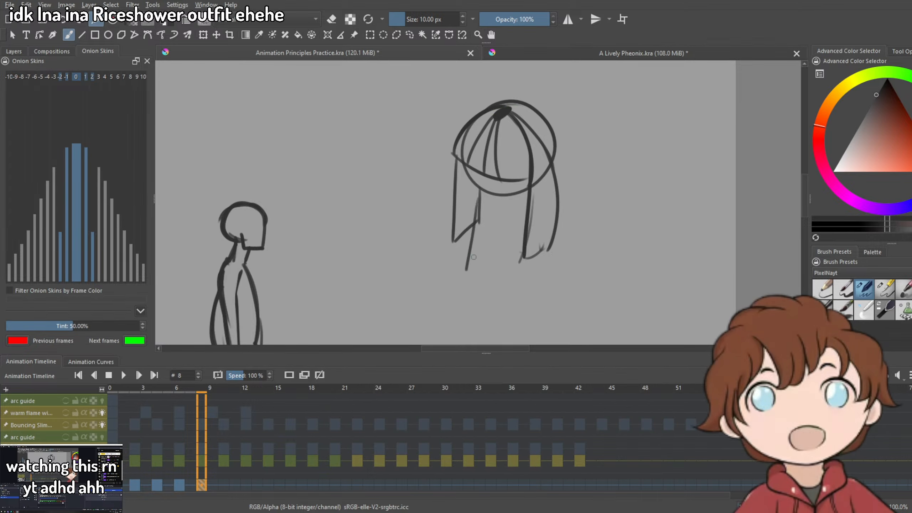
key("ctrl+z")
left_click_drag(476, 225, 469, 259)
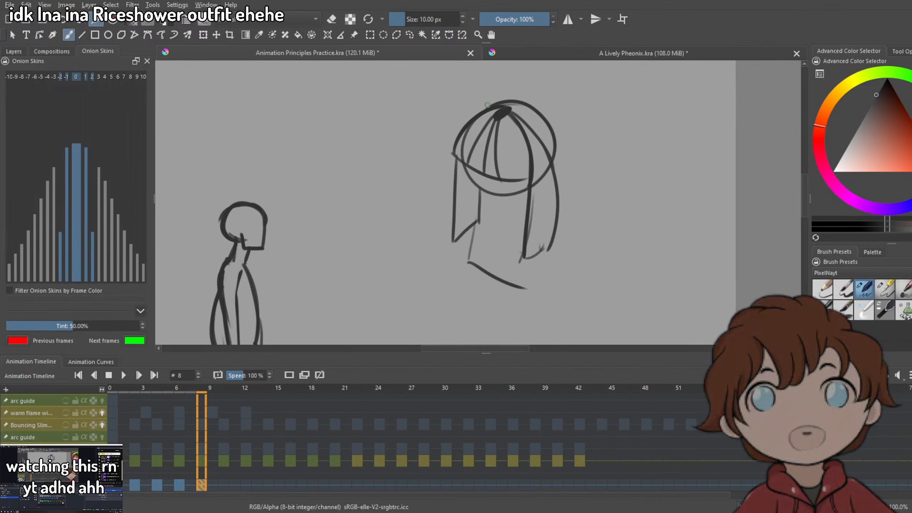
left_click_drag(538, 98, 573, 206)
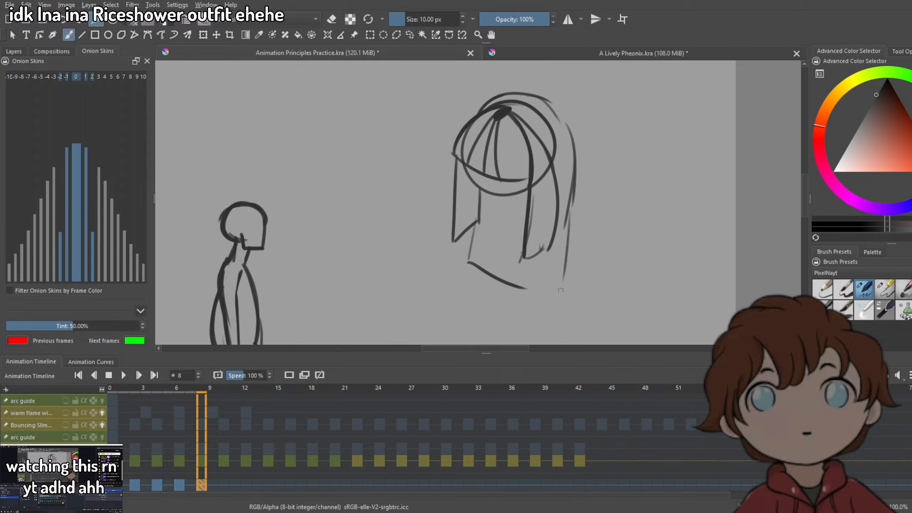
mouse_move(476, 221)
left_mouse_down()
mouse_move(465, 267)
mouse_move(529, 300)
mouse_move(575, 221)
left_mouse_up()
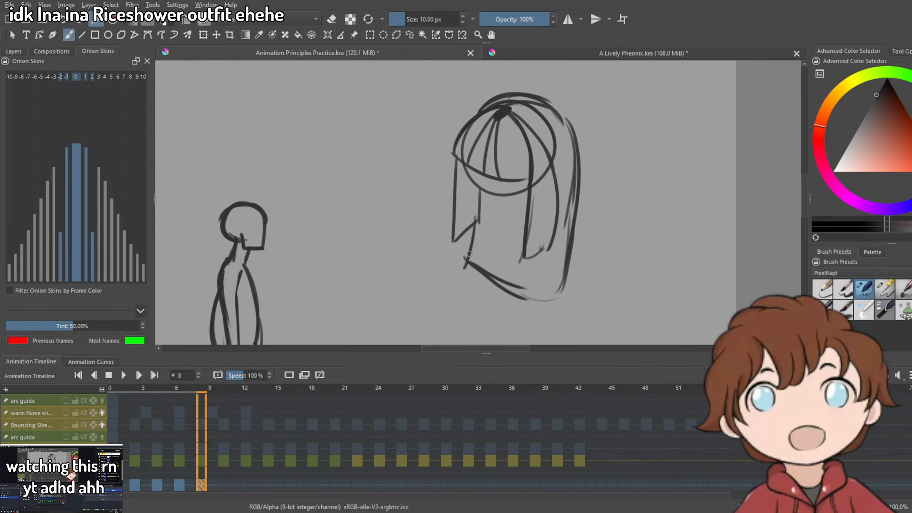
Undo all strokes of the doodled head and return to the walking figure.
key("ctrl+z")
key("ctrl+z")
key("ctrl+z")
key("ctrl+z")
key("ctrl+z")
key("ctrl+z")
key("ctrl+z")
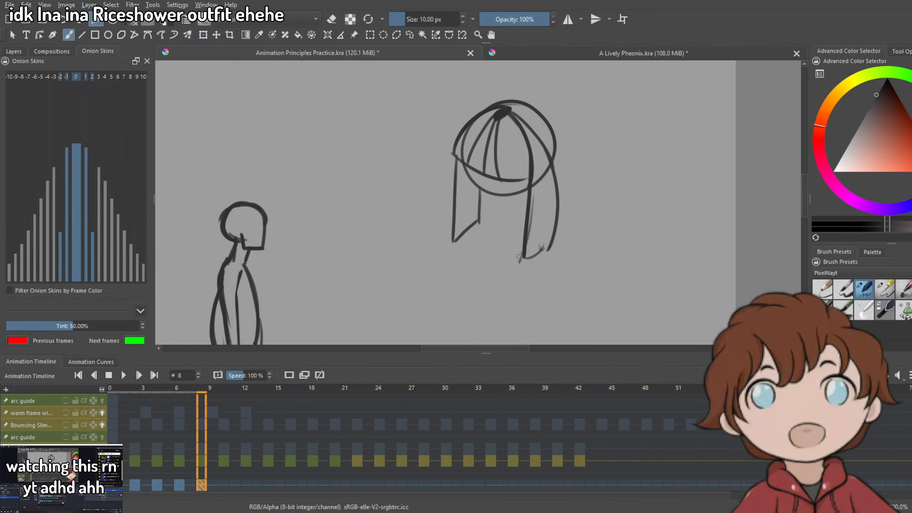
key("ctrl+z")
key("ctrl+z")
key("ctrl+z")
key("ctrl+z")
key("ctrl+z")
key("ctrl+z")
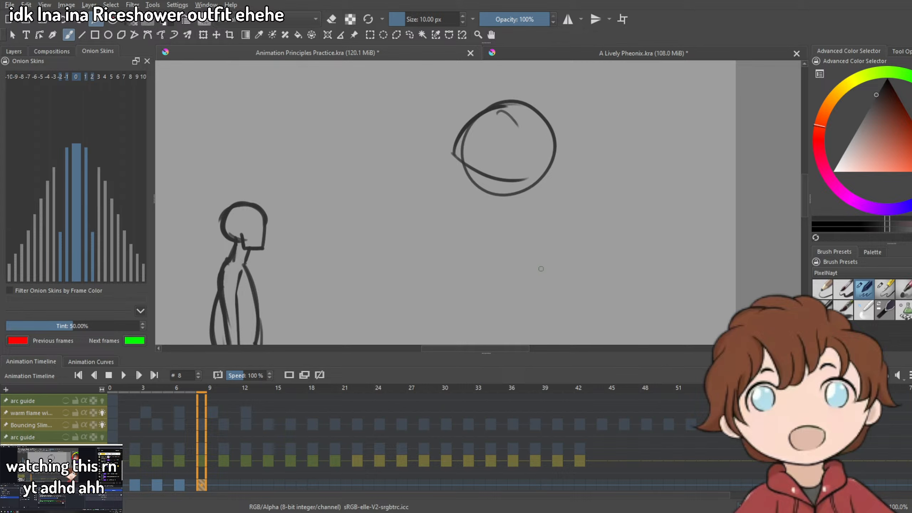
left_click_drag(323, 300, 507, 154)
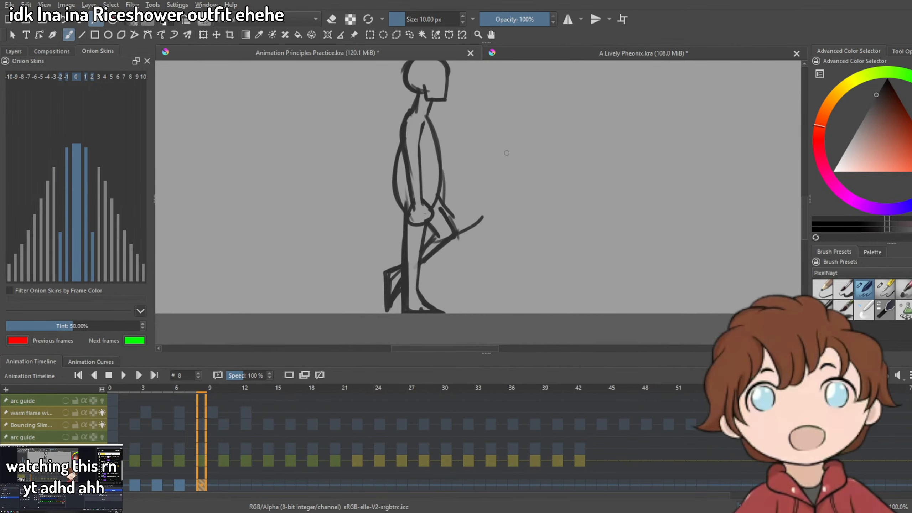
Erase the stray line sticking out past the lifted knee on frame 8.
scroll(506, 153, "down", 1)
scroll(493, 214, "up", 3)
key("e")
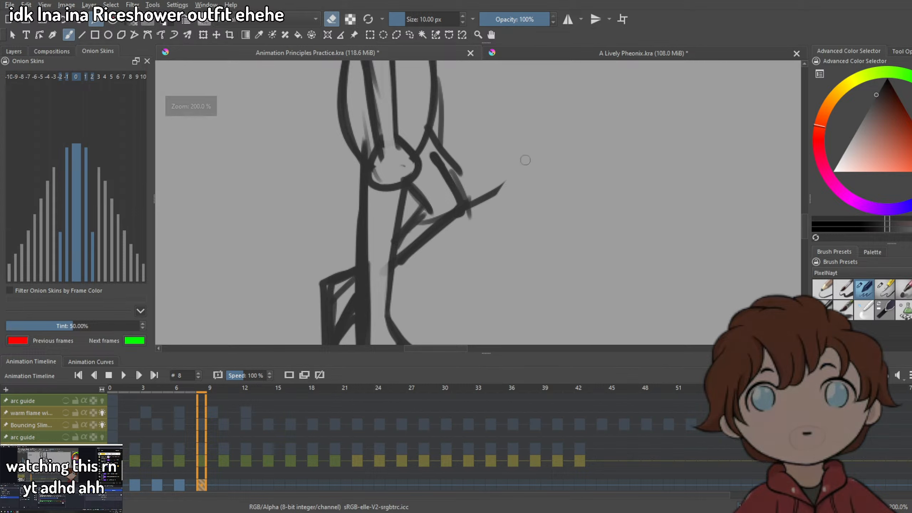
scroll(461, 156, "down", 8)
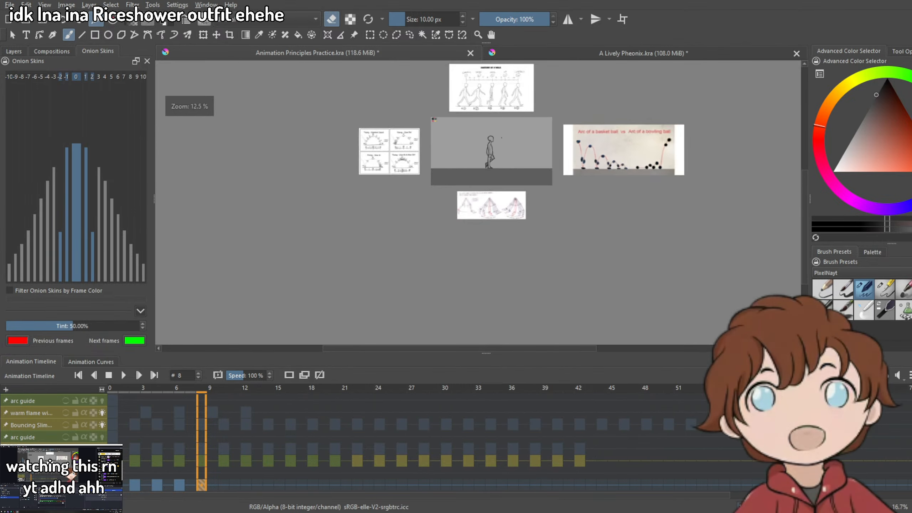
scroll(509, 169, "up", 4)
left_click_drag(509, 169, 478, 204)
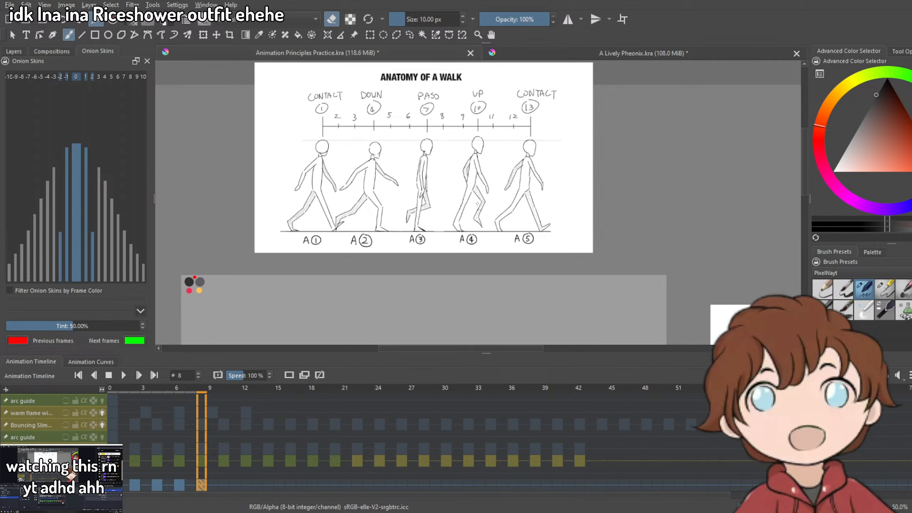
Study the up pose and the final contact pose in the walk reference, along with their frame spacing.
scroll(552, 163, "down", 1)
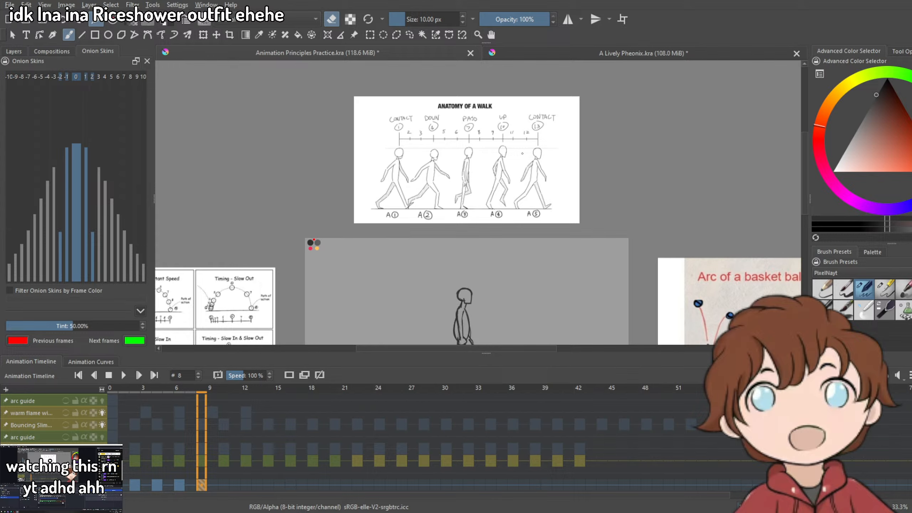
scroll(517, 144, "up", 2)
scroll(524, 119, "down", 3)
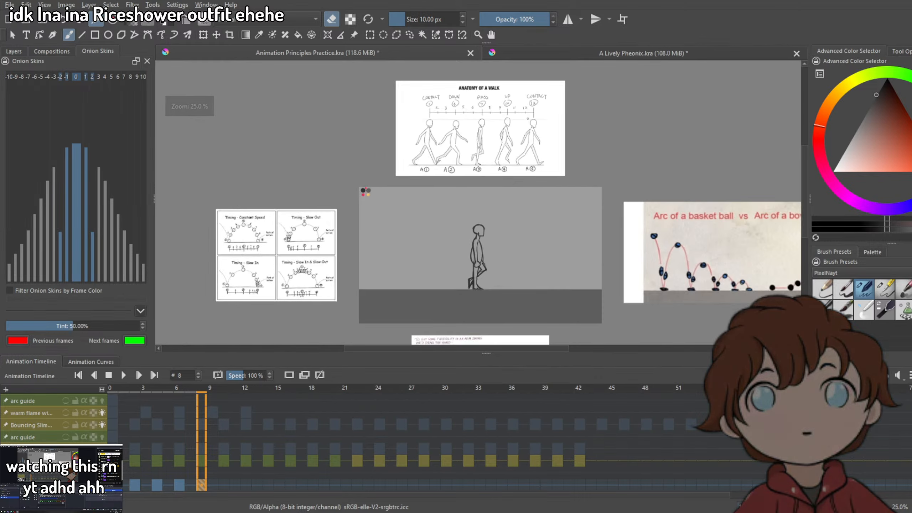
scroll(530, 119, "down", 1)
scroll(503, 129, "up", 6)
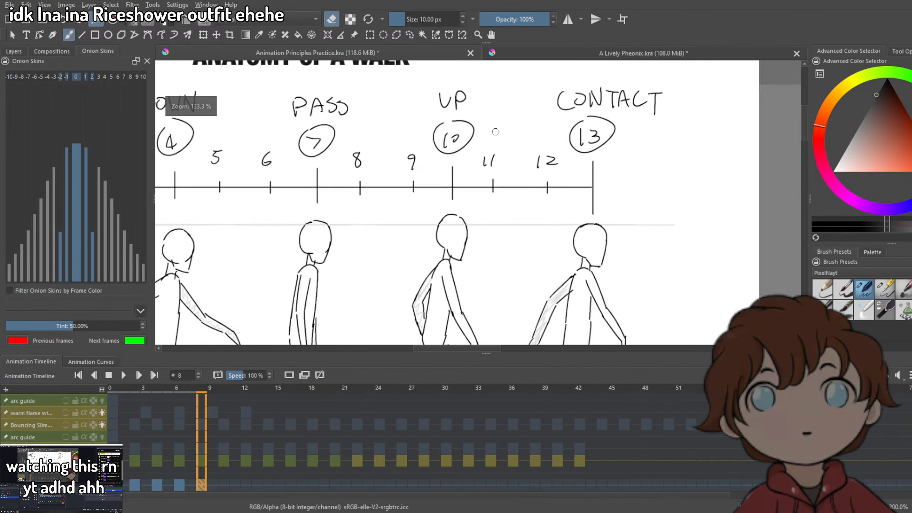
scroll(495, 131, "down", 6)
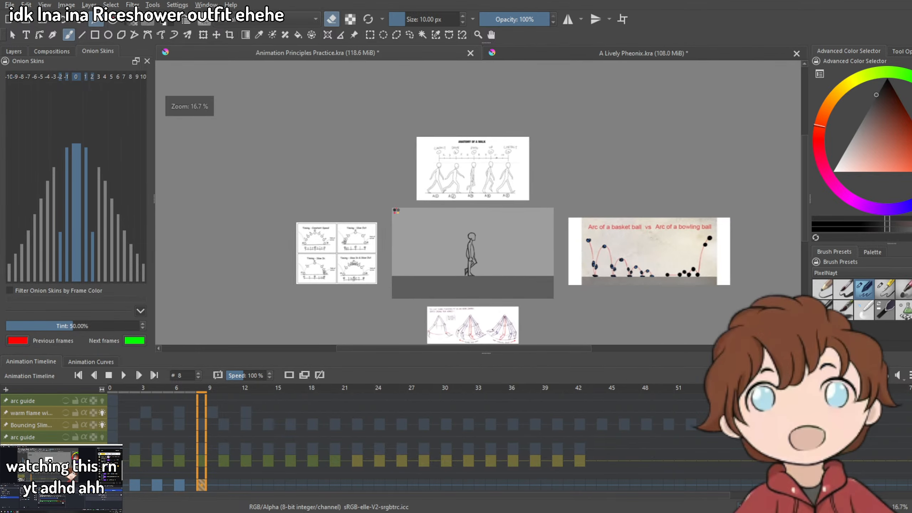
scroll(461, 157, "up", 6)
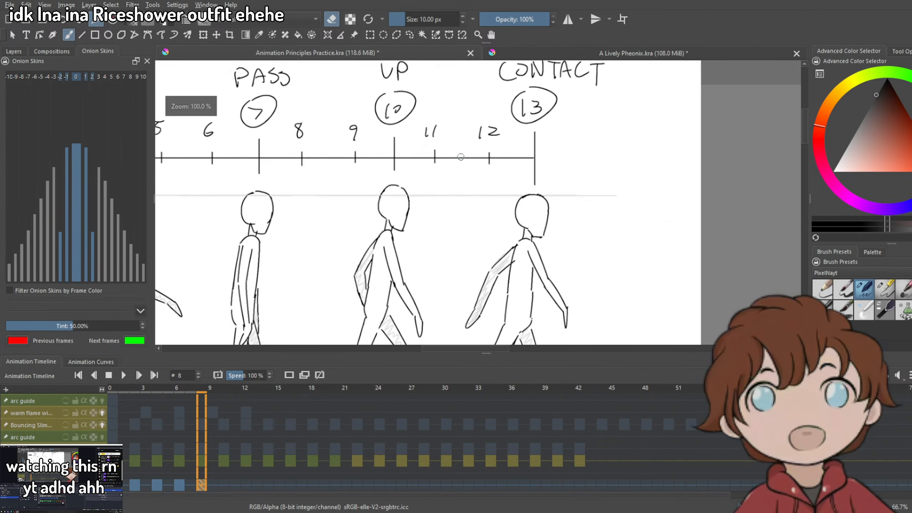
scroll(460, 157, "down", 2)
scroll(422, 156, "up", 1)
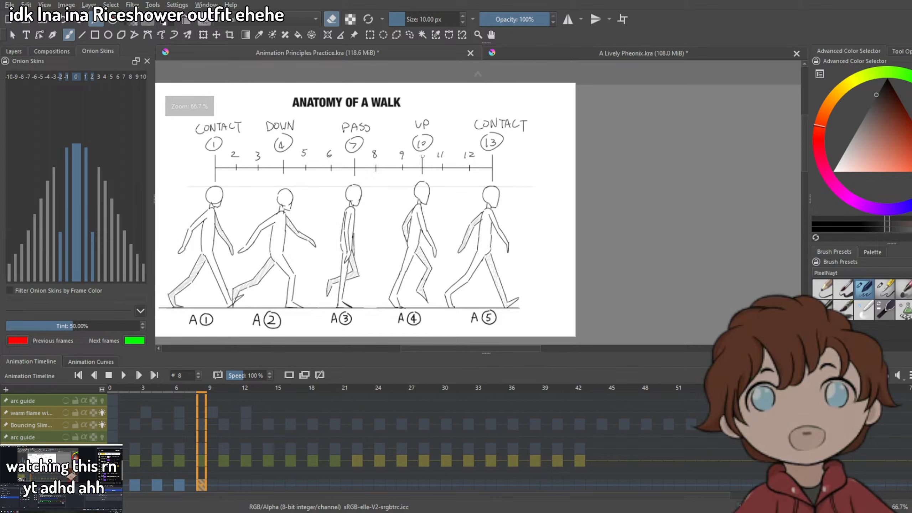
Return to the walking figure and go to frame 10 of the walk layer.
scroll(423, 156, "down", 4)
scroll(383, 186, "up", 4)
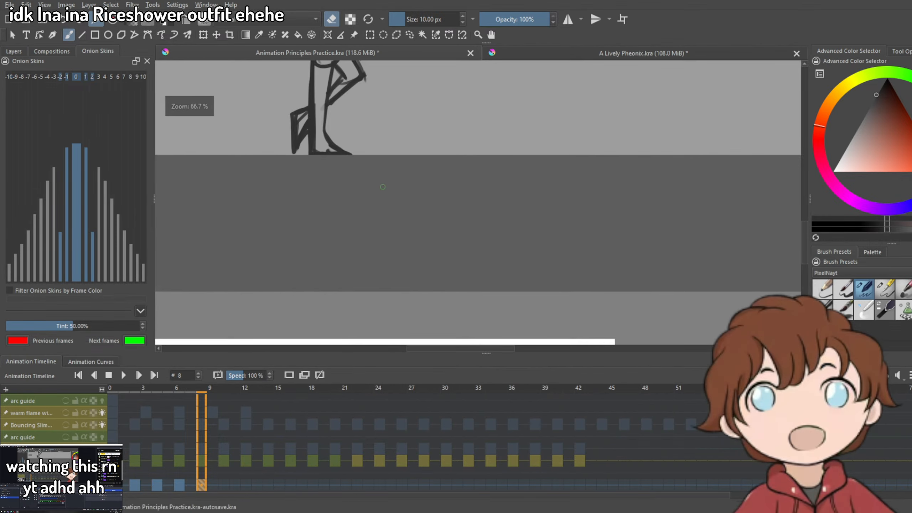
scroll(382, 187, "down", 1)
left_click(217, 487)
left_click(230, 485)
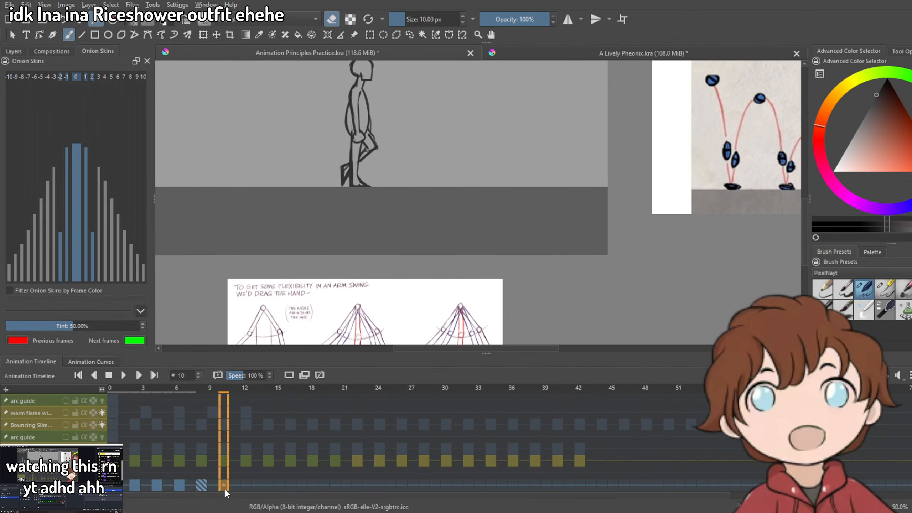
Add a blank keyframe at frame 10 of the walk layer and switch from erasing back to drawing.
scroll(375, 163, "down", 1)
scroll(375, 164, "up", 3)
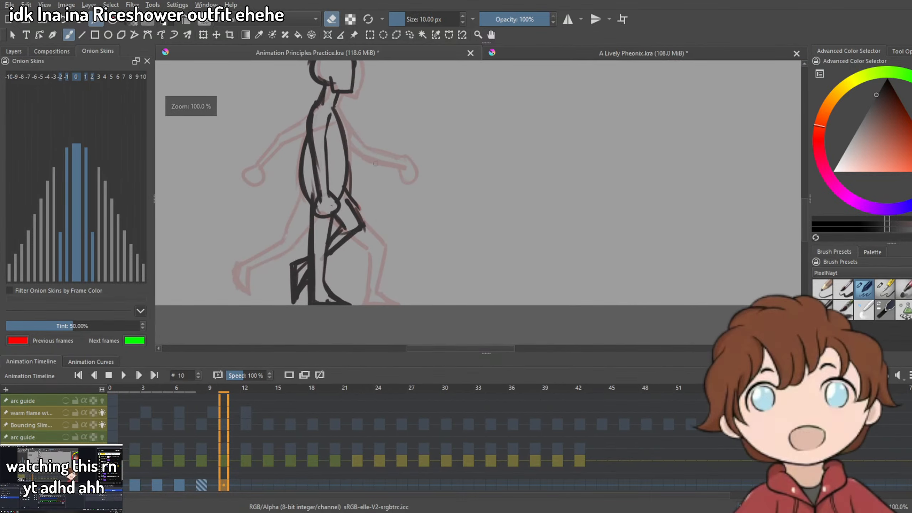
left_click_drag(375, 164, 511, 161)
left_click(290, 376)
mouse_move(484, 105)
left_mouse_down()
mouse_move(523, 198)
mouse_move(501, 242)
left_mouse_up()
key("e")
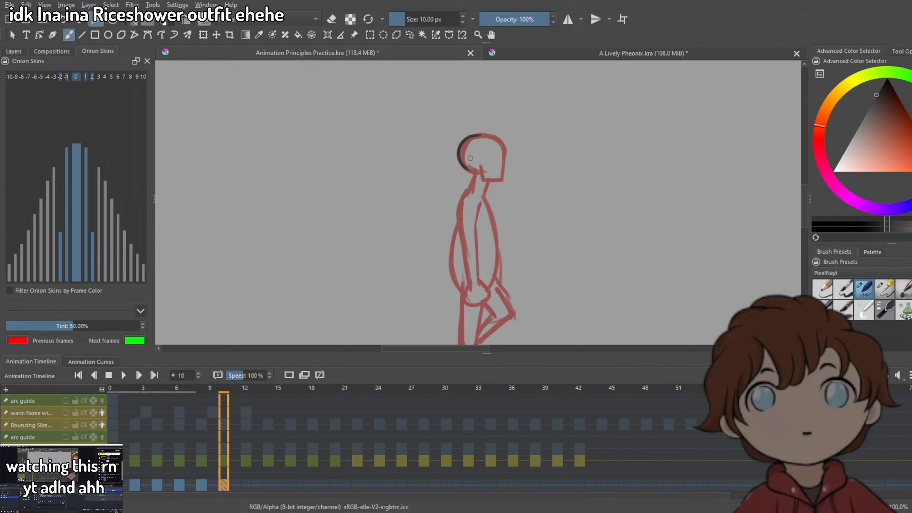
Draw the head with its flat face and jaw on frame 10, slightly behind the head of the previous pose.
mouse_move(491, 136)
left_mouse_down()
mouse_move(501, 162)
mouse_move(547, 159)
left_mouse_up()
left_click_drag(555, 194, 513, 212)
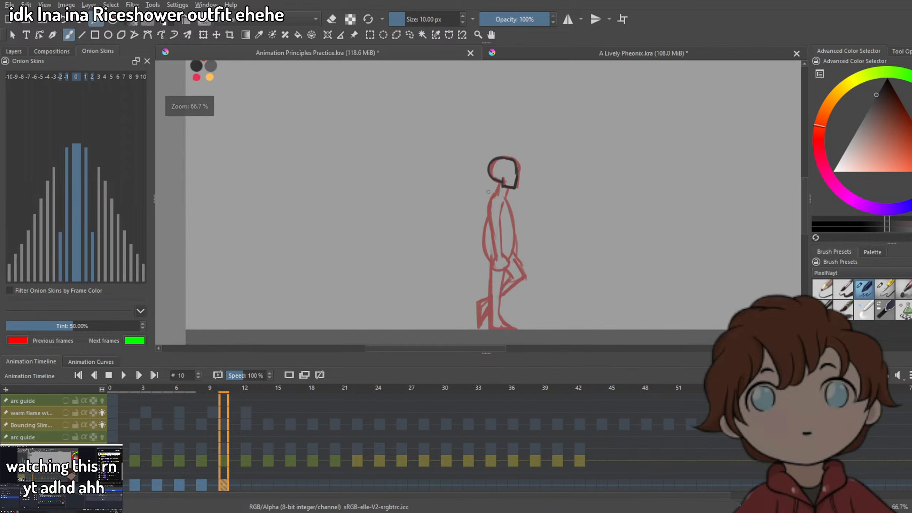
scroll(511, 165, "up", 2)
scroll(512, 164, "up", 1)
key("ctrl+z")
mouse_move(453, 156)
left_mouse_down()
mouse_move(503, 199)
mouse_move(515, 125)
mouse_move(443, 75)
mouse_move(424, 162)
mouse_move(455, 170)
left_mouse_up()
scroll(520, 158, "down", 3)
scroll(524, 163, "up", 3)
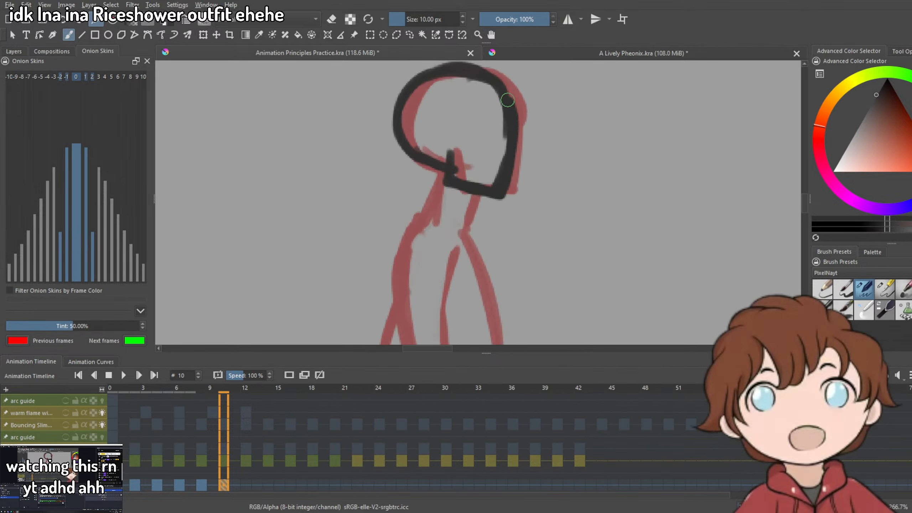
scroll(503, 154, "down", 3)
scroll(487, 149, "up", 3)
left_click_drag(486, 148, 489, 104)
scroll(465, 173, "down", 2)
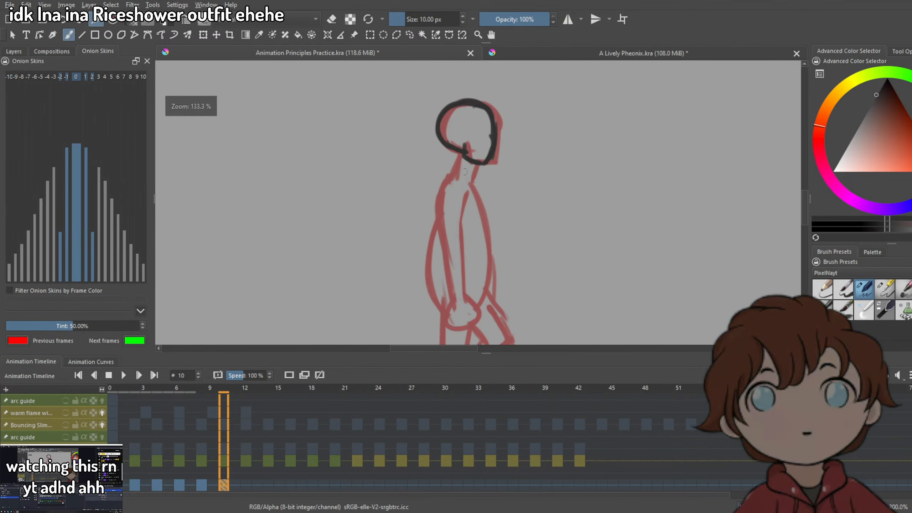
Draw the neck and the elongated oval torso below the head, over the onion-skinned body of the previous pose.
left_click_drag(469, 161, 466, 180)
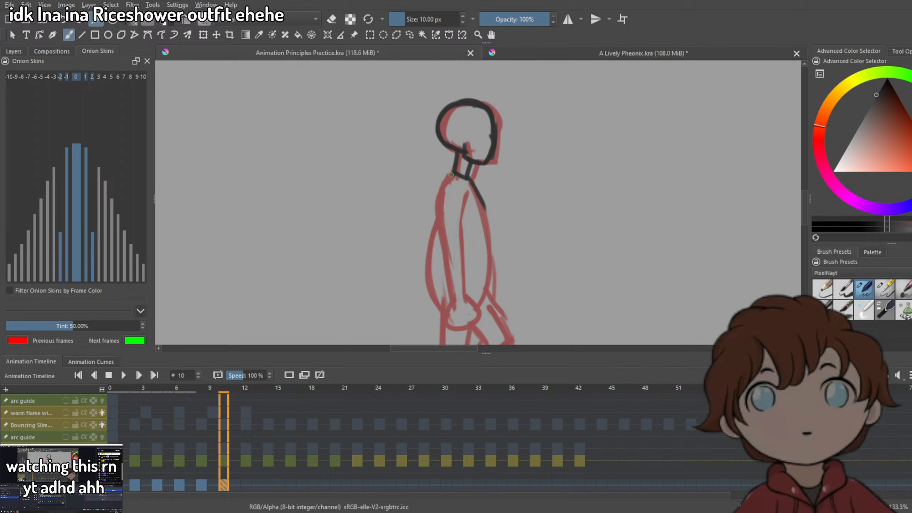
key("ctrl+z")
mouse_move(453, 173)
left_mouse_down()
mouse_move(431, 253)
mouse_move(436, 292)
mouse_move(427, 319)
mouse_move(468, 301)
mouse_move(437, 296)
left_mouse_up()
key("ctrl+z")
left_click_drag(513, 241, 499, 192)
Draw the front leg with the thigh raised forward, the knee bent and the foot hanging toe-down above the ground.
left_click_drag(477, 232, 532, 262)
left_click_drag(523, 277, 527, 196)
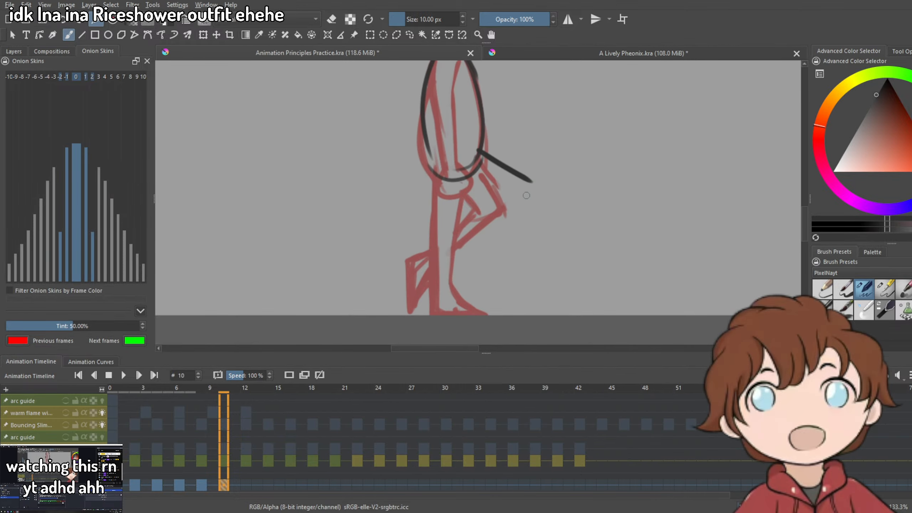
key("ctrl+z")
mouse_move(485, 155)
left_mouse_down()
mouse_move(544, 181)
mouse_move(506, 257)
left_mouse_up()
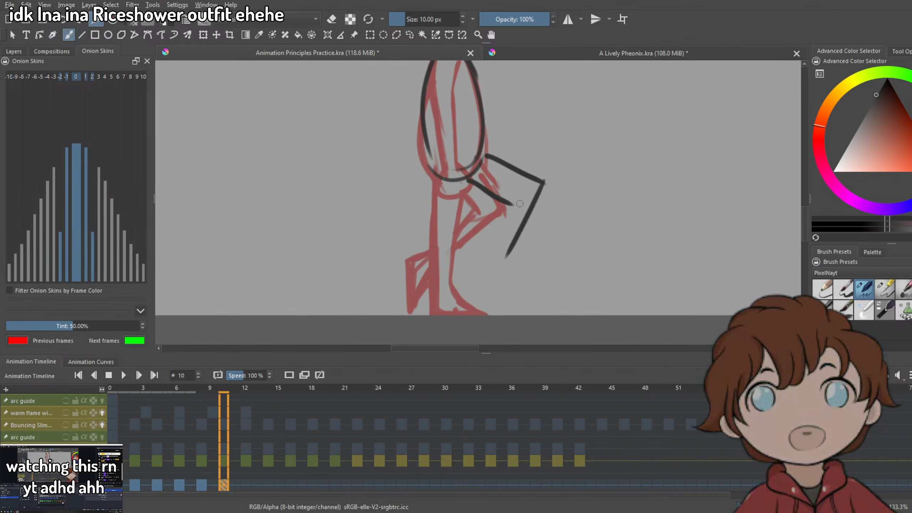
left_click_drag(509, 192, 501, 258)
mouse_move(509, 216)
left_mouse_down()
mouse_move(495, 269)
mouse_move(524, 273)
left_mouse_up()
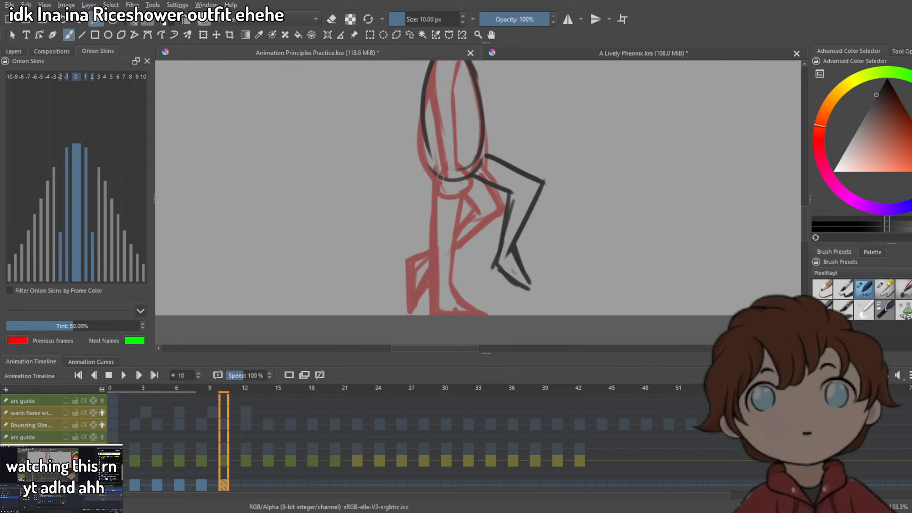
left_click_drag(435, 161, 383, 279)
mouse_move(469, 175)
left_mouse_down()
mouse_move(399, 293)
mouse_move(447, 190)
mouse_move(403, 270)
left_mouse_up()
key("ctrl+z")
key("ctrl+z")
left_click_drag(421, 162, 416, 236)
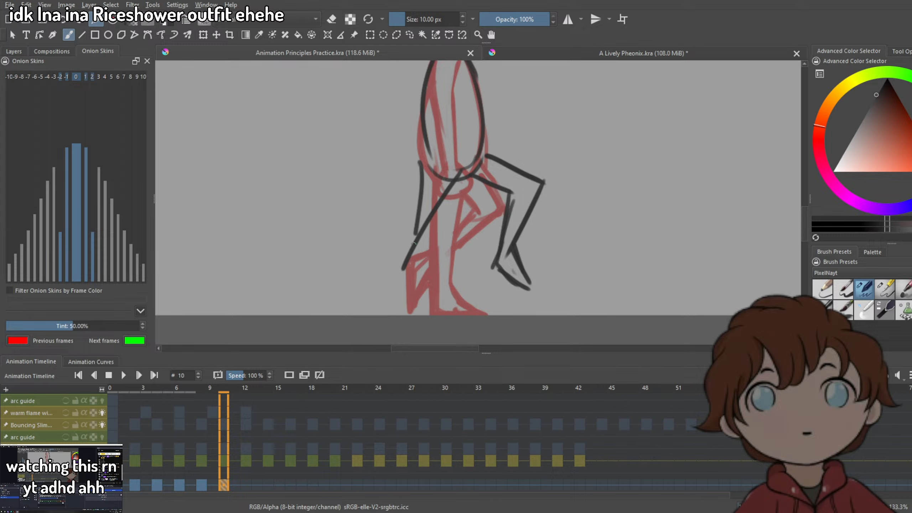
key("ctrl+z")
key("ctrl+z")
Draw the supporting rear leg slanting backward from the hips, with its foot planted on the ground line.
left_click_drag(431, 162, 398, 296)
left_click_drag(467, 176, 408, 292)
mouse_move(454, 194)
left_mouse_down()
mouse_move(412, 296)
mouse_move(437, 315)
left_mouse_up()
mouse_move(408, 264)
left_mouse_down()
mouse_move(396, 315)
mouse_move(410, 317)
mouse_move(419, 307)
mouse_move(405, 274)
mouse_move(434, 157)
left_mouse_up()
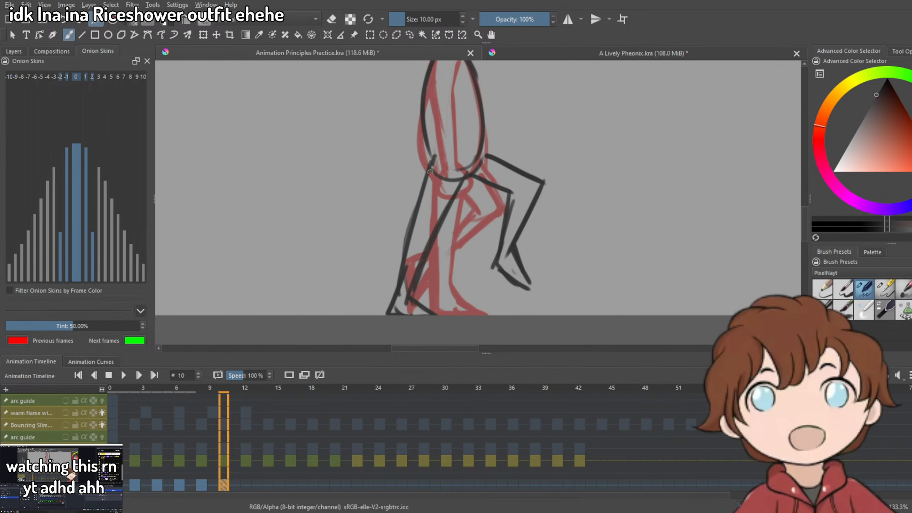
Draw the rear arm bent at the elbow behind the torso.
scroll(430, 172, "down", 4)
scroll(495, 198, "up", 2)
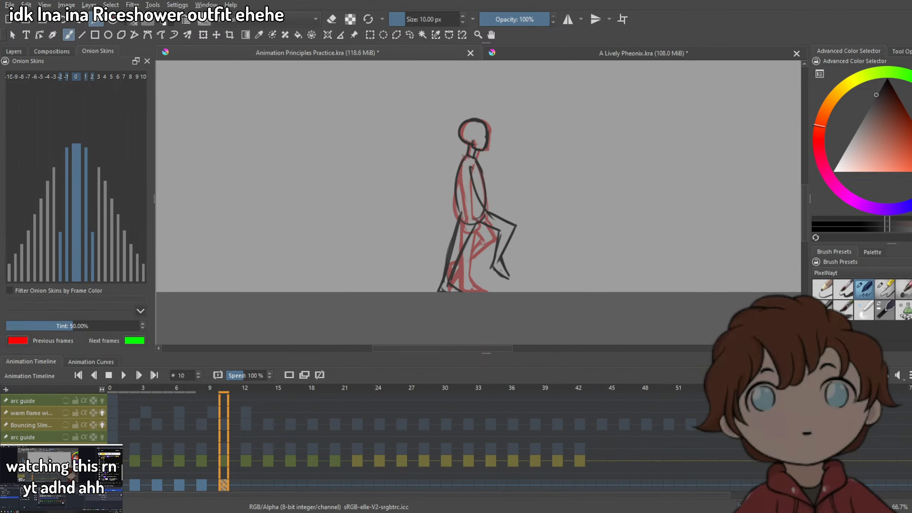
mouse_move(463, 157)
left_mouse_down()
mouse_move(444, 178)
mouse_move(448, 198)
left_mouse_up()
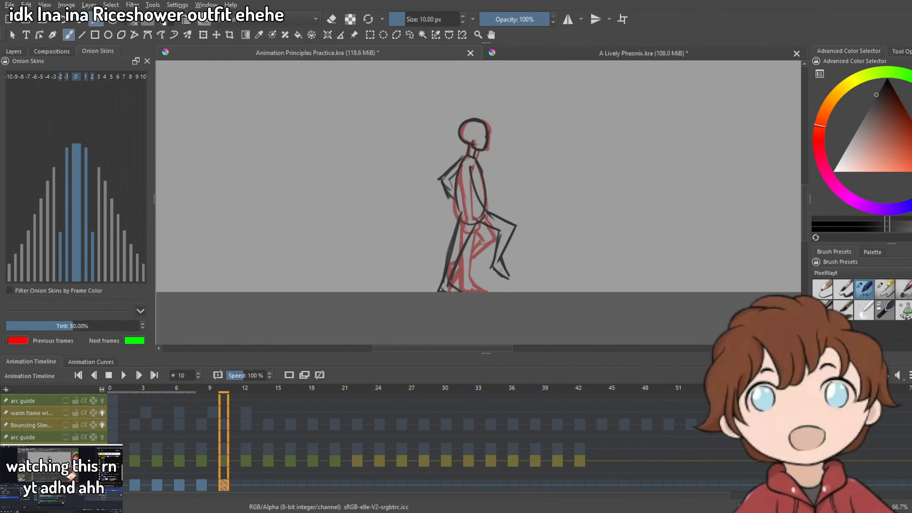
scroll(497, 186, "down", 2)
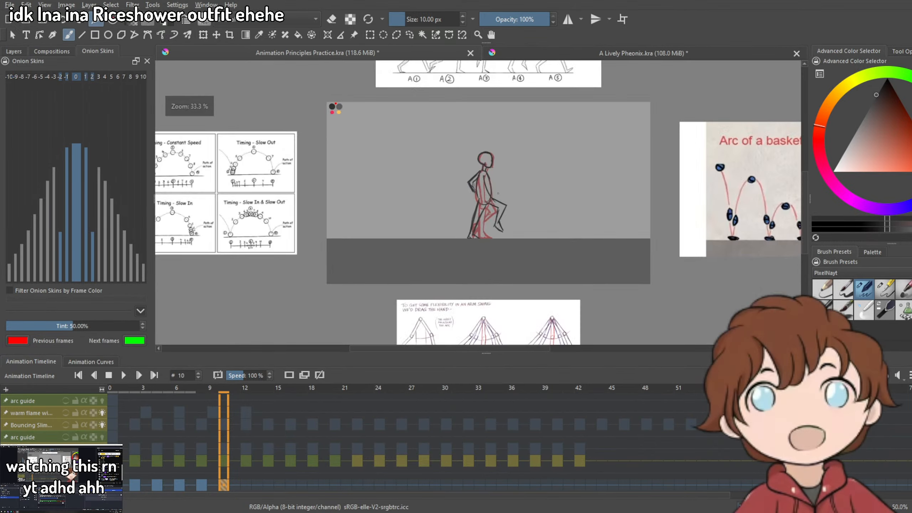
Draw the front arm reaching forward and down from the shoulder, ending in a round hand above the raised knee.
scroll(495, 186, "up", 4)
left_click_drag(455, 128, 487, 224)
left_click_drag(438, 151, 483, 220)
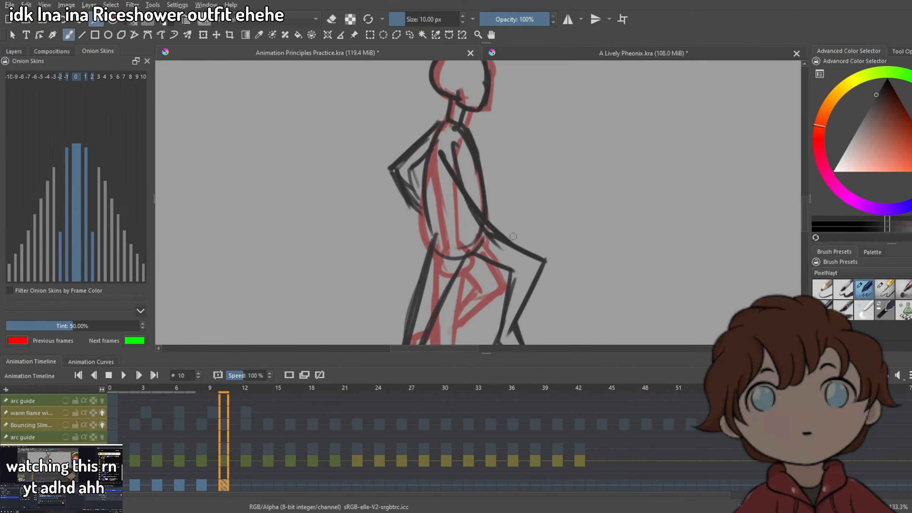
left_click_drag(453, 130, 514, 216)
left_click_drag(481, 168, 528, 223)
key("ctrl+z")
key("ctrl+z")
left_click_drag(460, 180, 533, 228)
left_click_drag(458, 136, 524, 209)
mouse_move(498, 175)
left_mouse_down()
mouse_move(552, 236)
mouse_move(528, 227)
left_mouse_up()
scroll(561, 196, "down", 3)
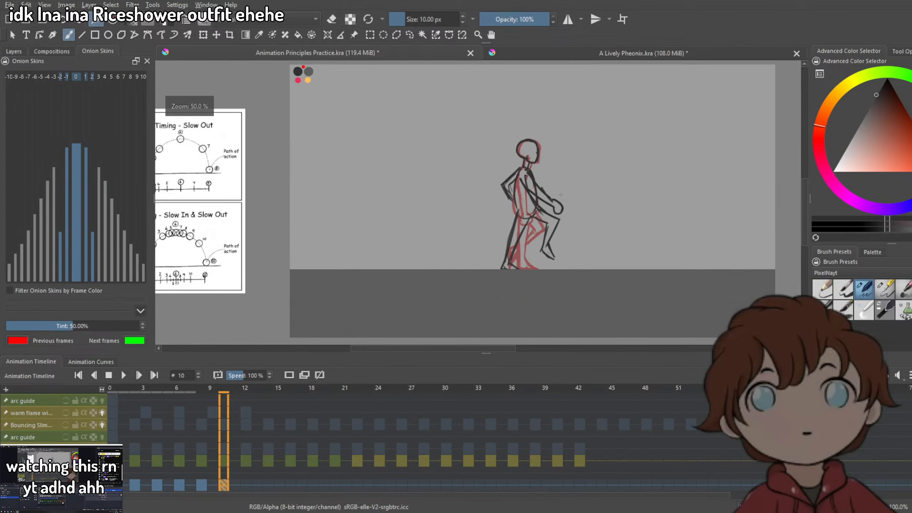
left_click_drag(603, 201, 517, 227)
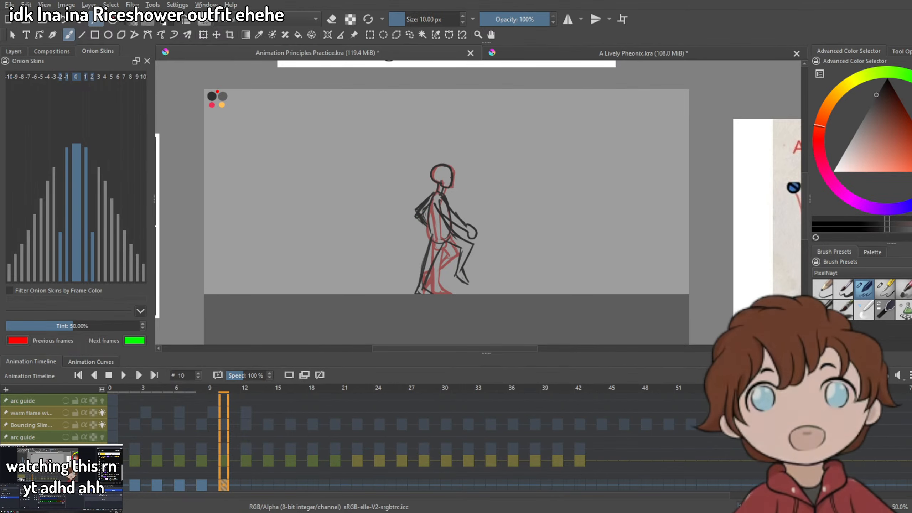
Compare the up pose on frame 10 with the passing pose on frame 8 and with the walk reference sheet.
left_click(203, 486)
left_click_drag(223, 484, 234, 482)
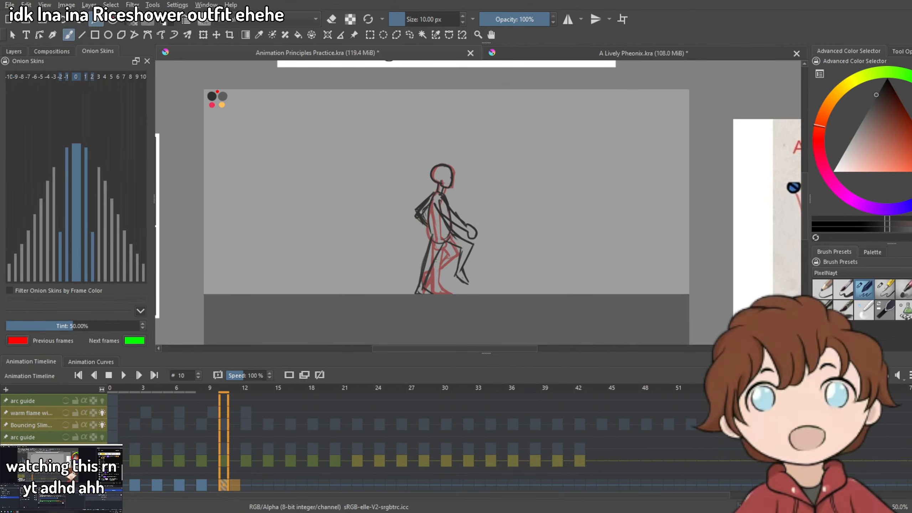
left_click(199, 486)
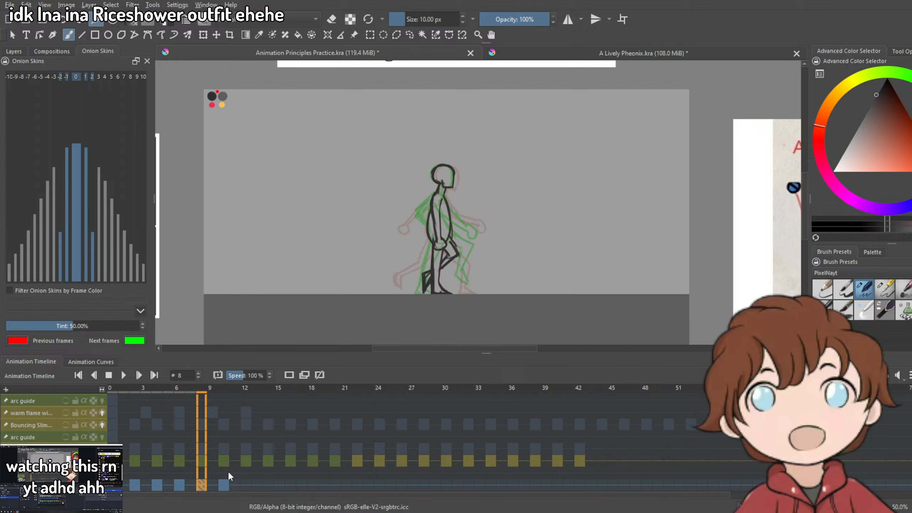
left_click(226, 484)
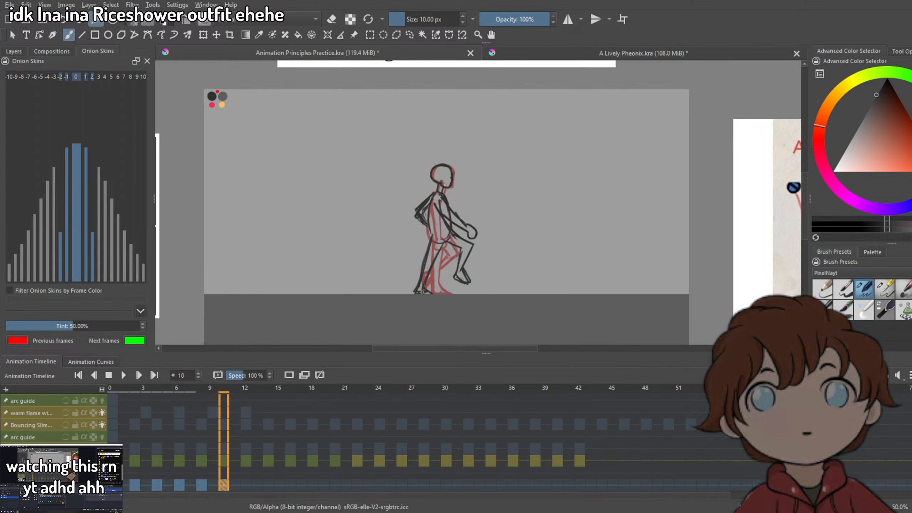
left_click(202, 485)
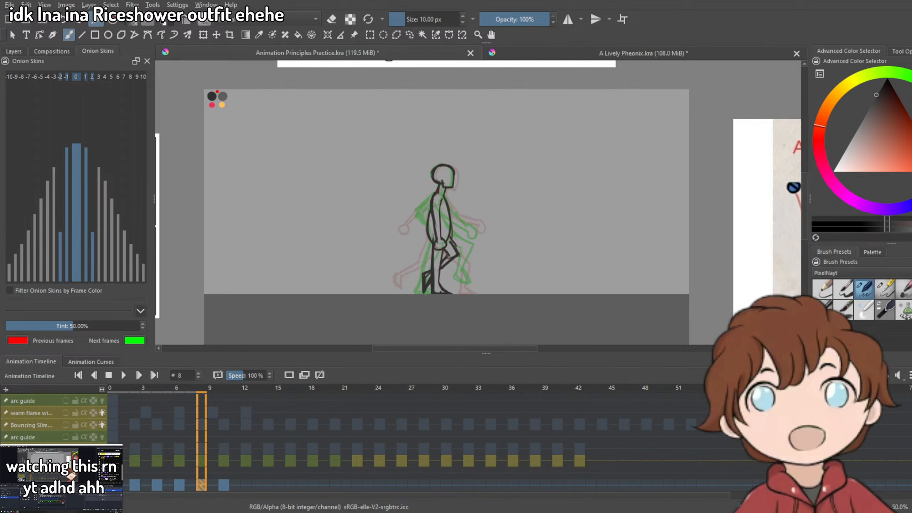
left_click(223, 485)
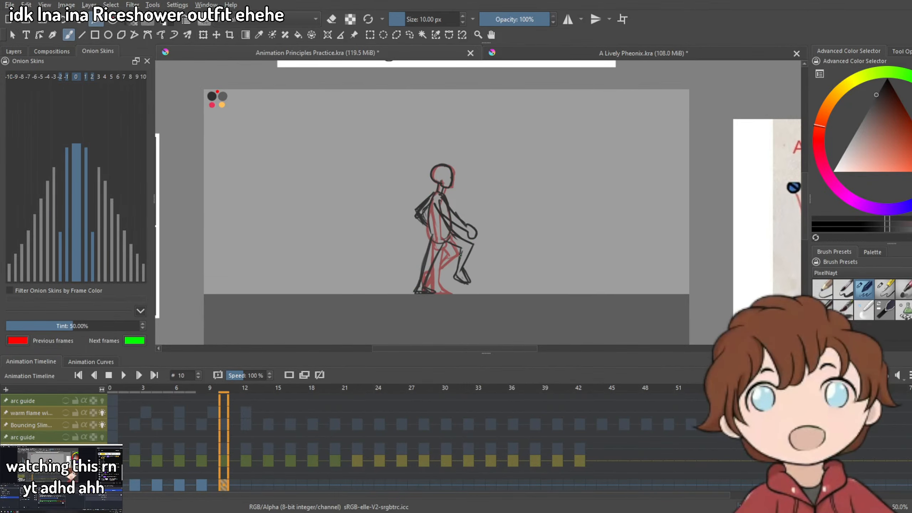
scroll(496, 159, "down", 4)
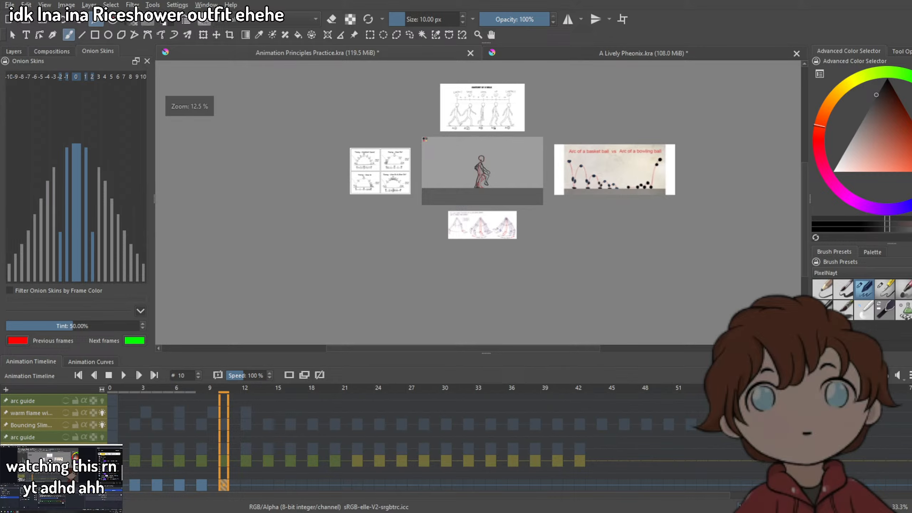
scroll(498, 124, "up", 5)
scroll(498, 124, "down", 2)
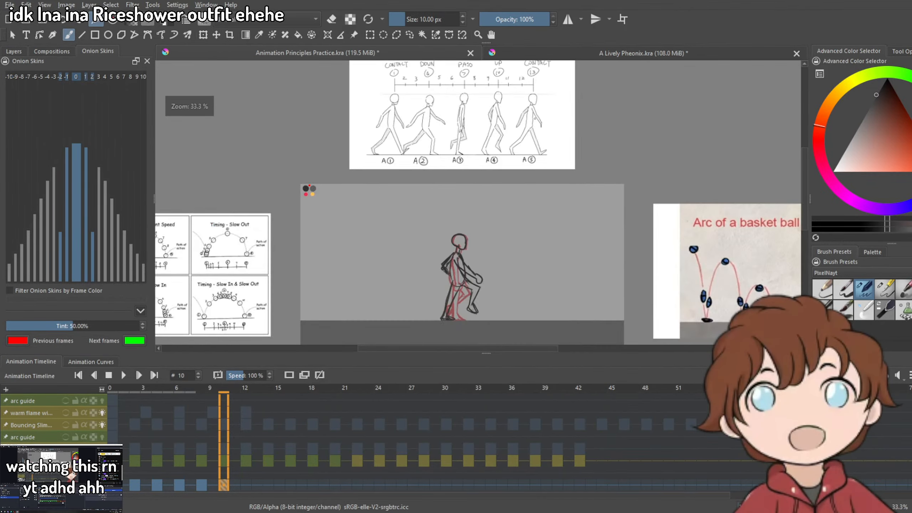
scroll(535, 108, "down", 1)
scroll(474, 268, "up", 2)
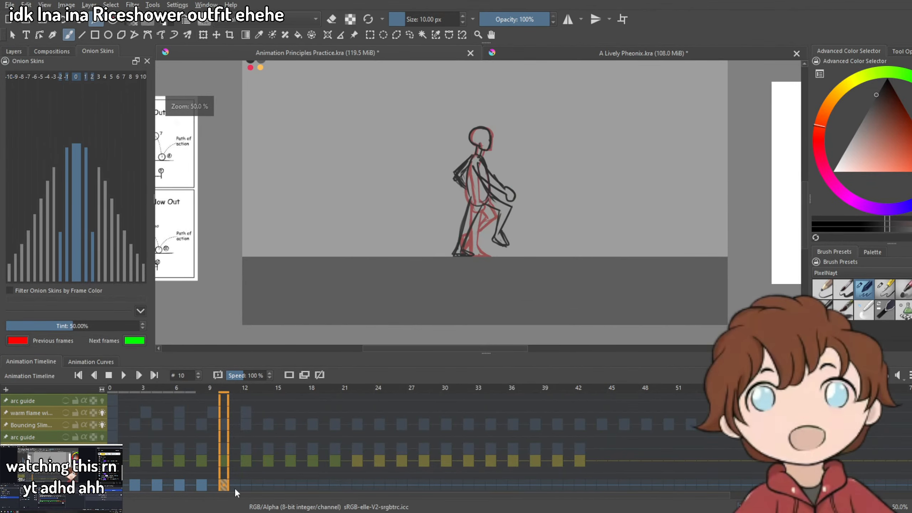
Create a keyframe at frame 12 that copies the frame 10 drawing, and flip between the two frames to compare them.
left_click(245, 485)
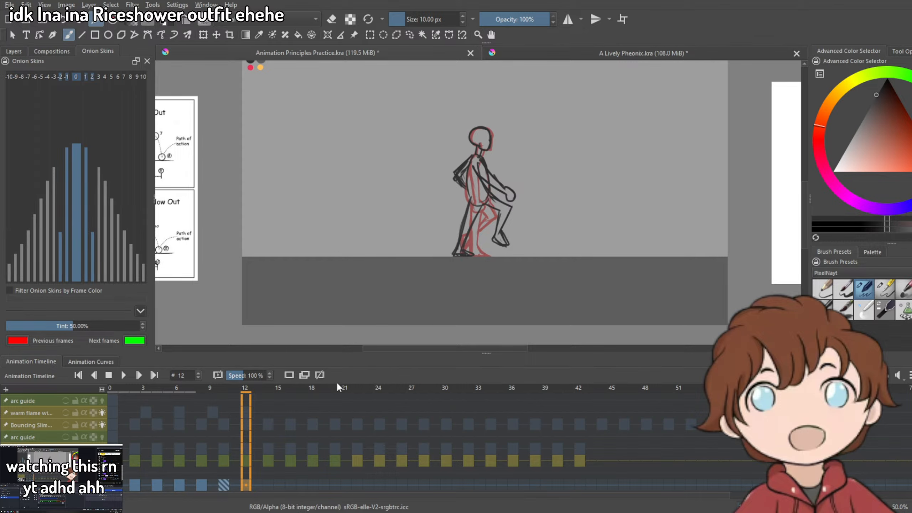
scroll(516, 203, "down", 2)
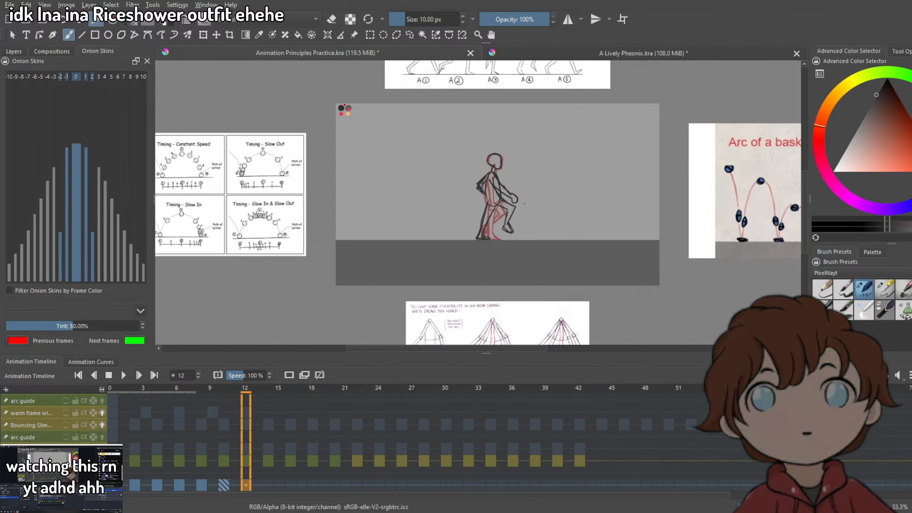
scroll(516, 202, "up", 4)
scroll(502, 251, "up", 2)
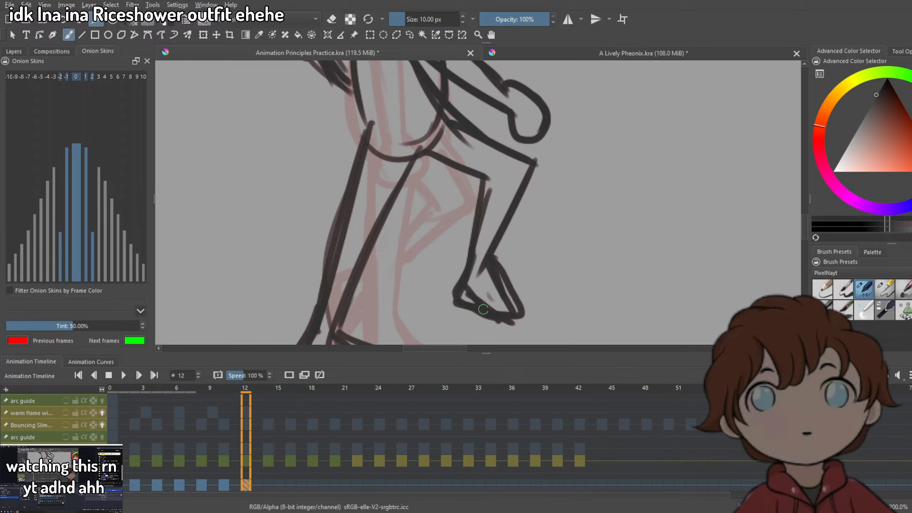
scroll(459, 297, "down", 3)
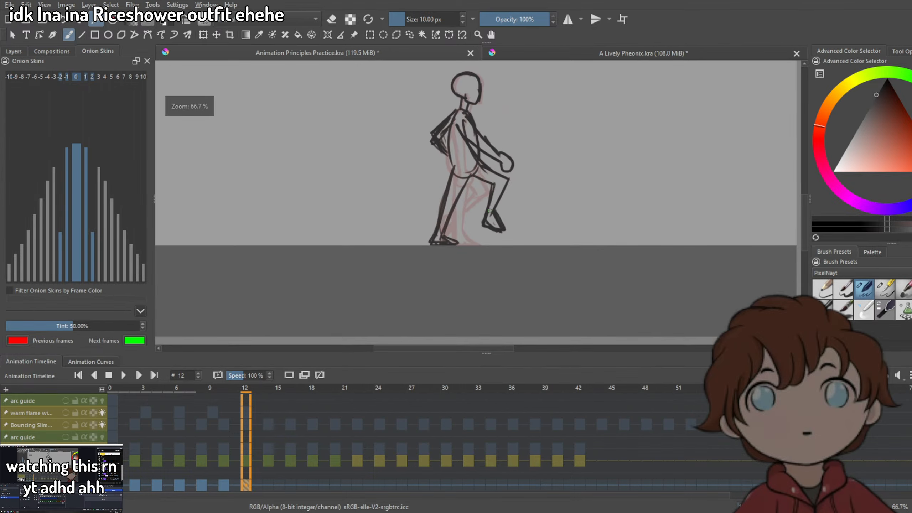
key("Left")
key("Left")
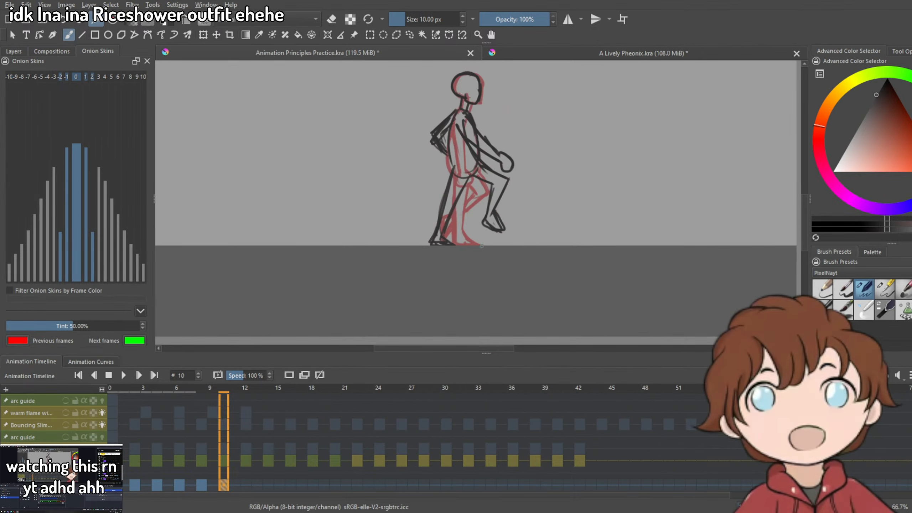
key("Right")
key("Right")
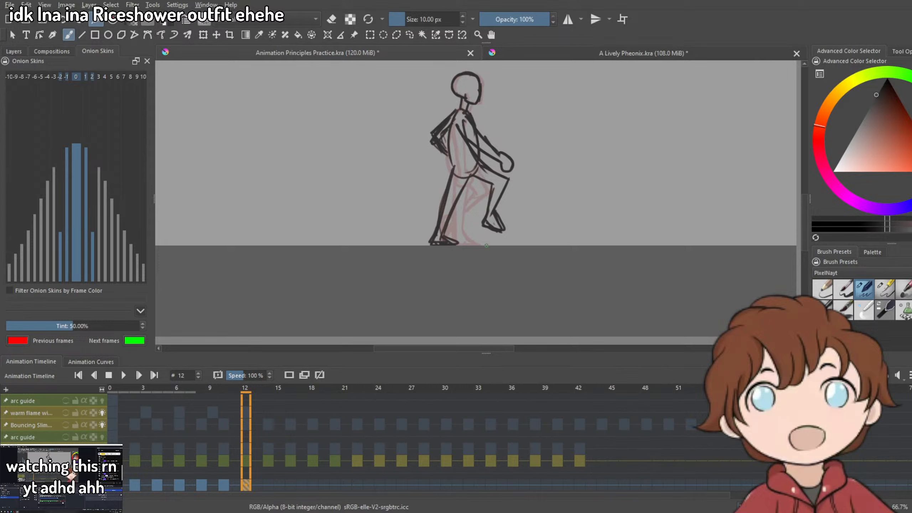
scroll(513, 197, "down", 3)
scroll(510, 176, "up", 4)
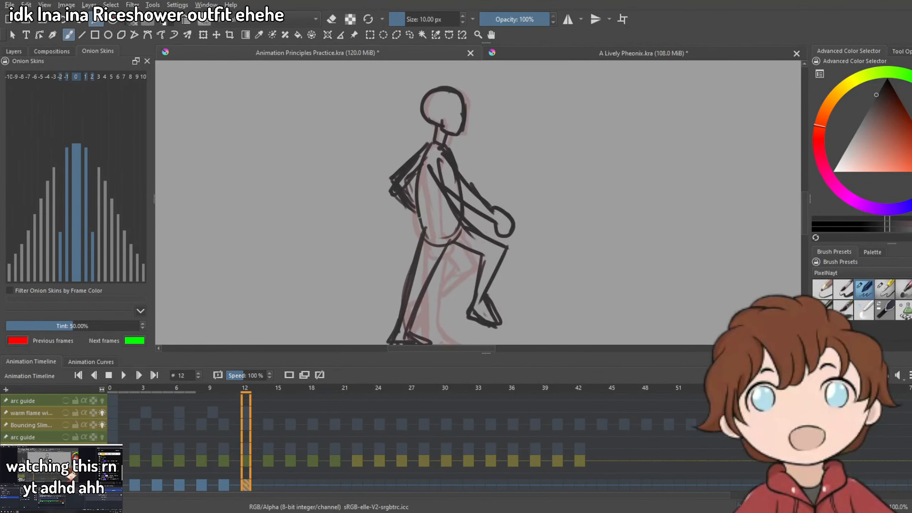
scroll(443, 229, "down", 3)
scroll(545, 149, "up", 1)
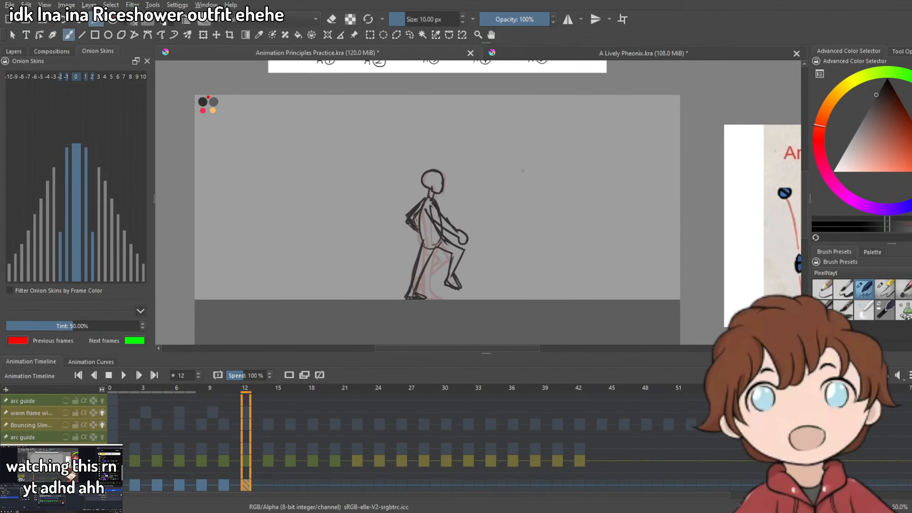
scroll(523, 171, "down", 2)
scroll(474, 153, "up", 4)
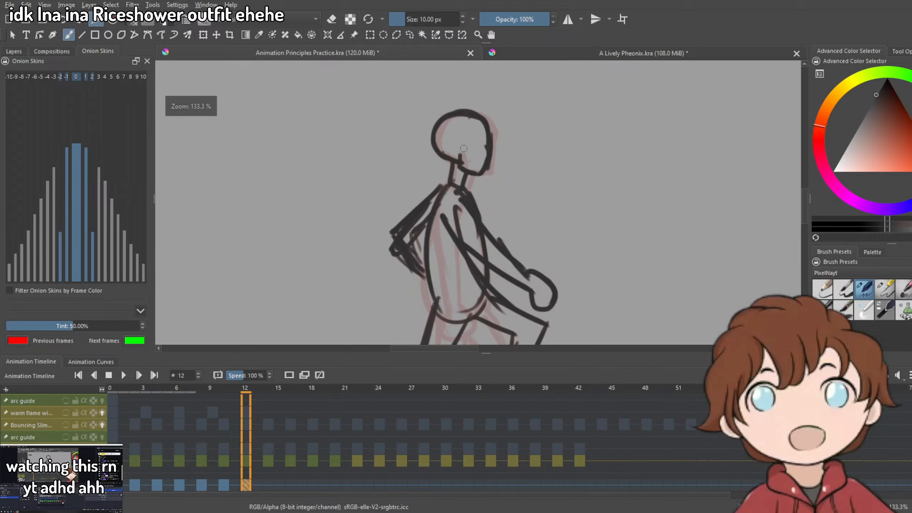
key("e")
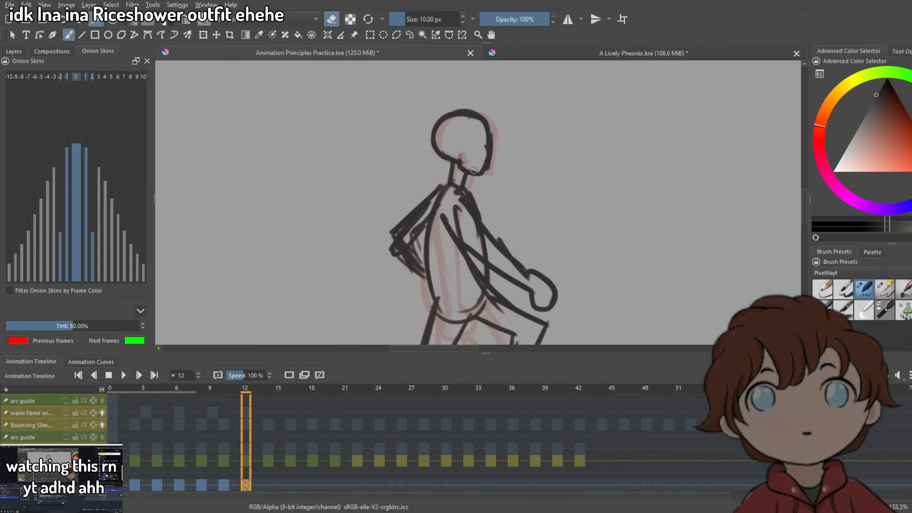
scroll(473, 171, "down", 2)
scroll(453, 124, "up", 2)
key("e")
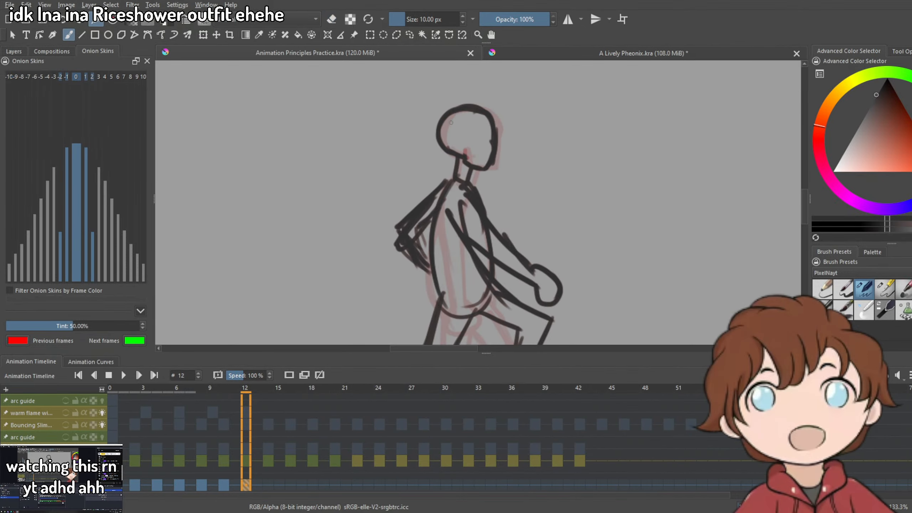
key("e")
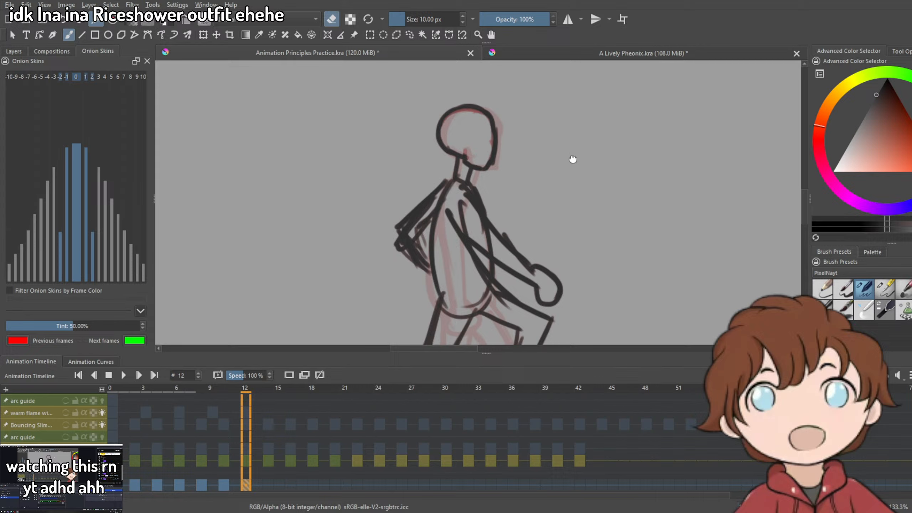
left_click_drag(573, 160, 478, 249)
key("e")
mouse_move(481, 92)
left_mouse_down()
mouse_move(463, 177)
mouse_move(568, 200)
left_mouse_up()
key("ctrl+z")
mouse_move(480, 114)
left_mouse_down()
mouse_move(527, 69)
mouse_move(585, 164)
mouse_move(585, 184)
left_mouse_up()
key("ctrl+z")
left_click_drag(532, 70, 591, 187)
key("ctrl+z")
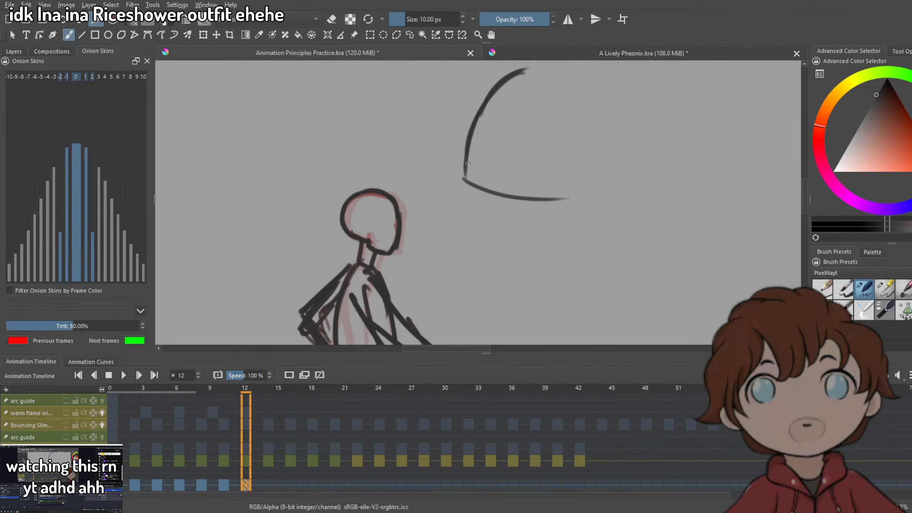
left_click_drag(589, 141, 583, 196)
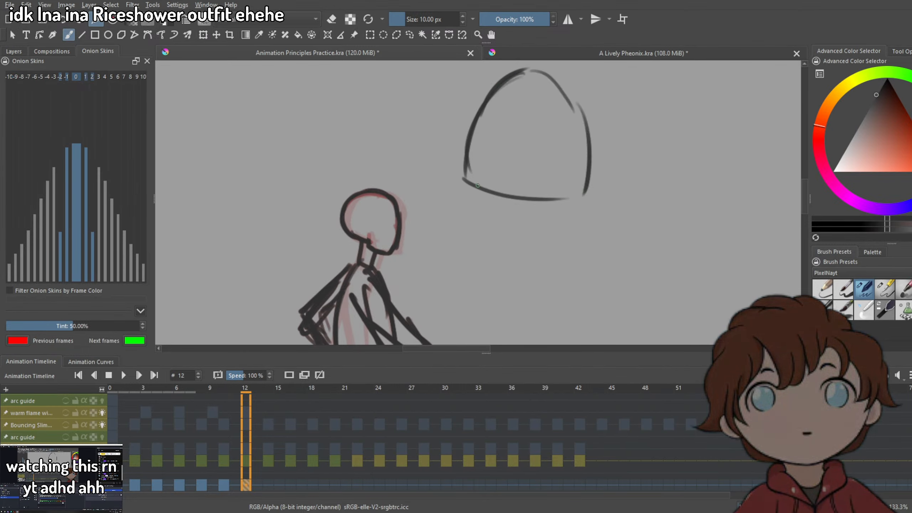
left_click_drag(482, 185, 488, 158)
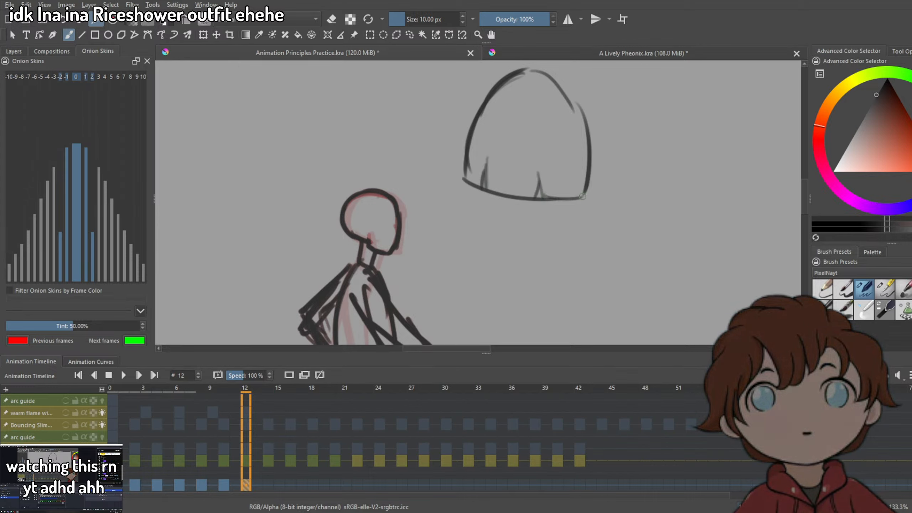
mouse_move(483, 119)
left_mouse_down()
mouse_move(470, 168)
mouse_move(528, 155)
mouse_move(565, 162)
mouse_move(585, 147)
left_mouse_up()
key("ctrl+z")
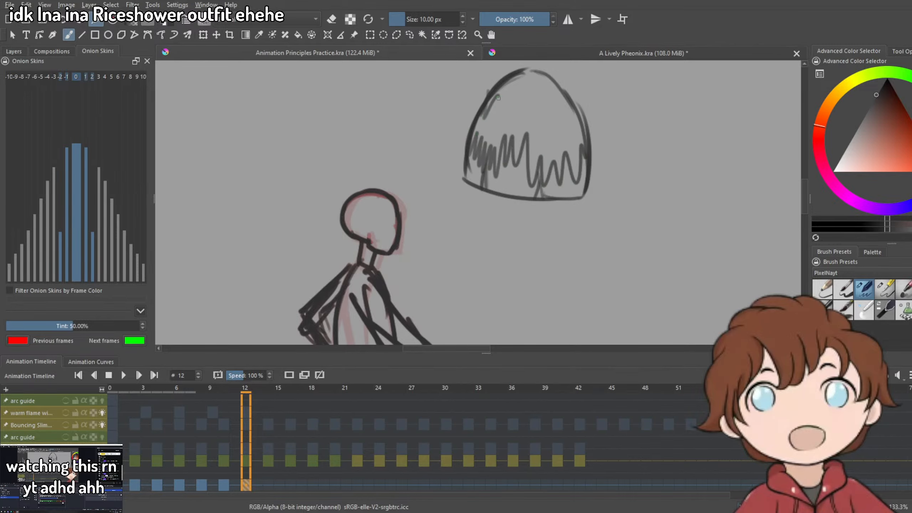
mouse_move(498, 98)
left_mouse_down()
mouse_move(541, 121)
mouse_move(574, 115)
mouse_move(582, 78)
left_mouse_up()
scroll(575, 111, "down", 1)
key("ctrl+z")
key("ctrl+z")
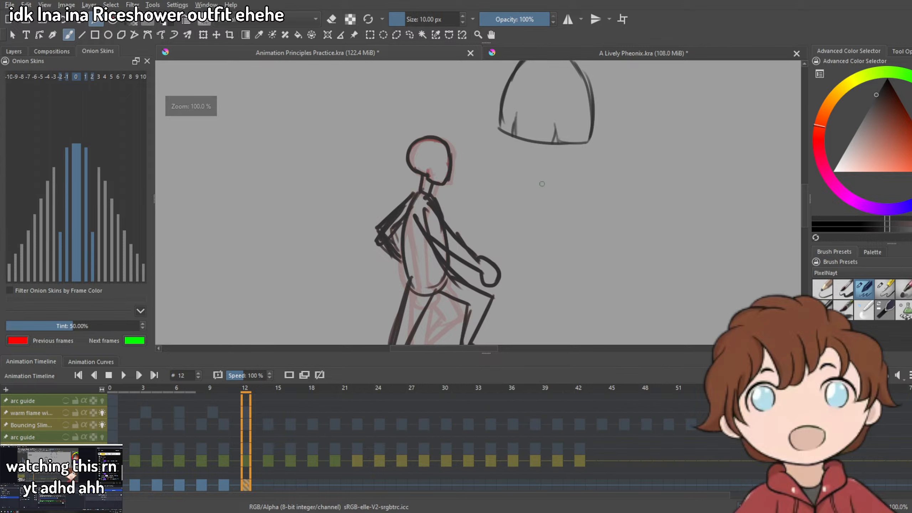
key("ctrl+z")
key("ctrl+z")
key("ctrl+z")
key("ctrl+z")
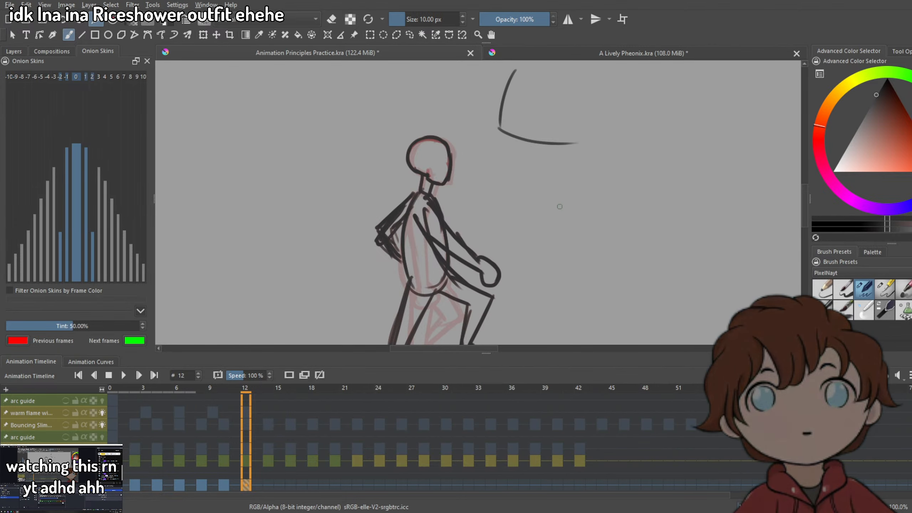
key("ctrl+z")
key("ctrl+z")
Replace the copied drawing on frame 12 with a blank keyframe.
key("minus")
key("minus")
key("minus")
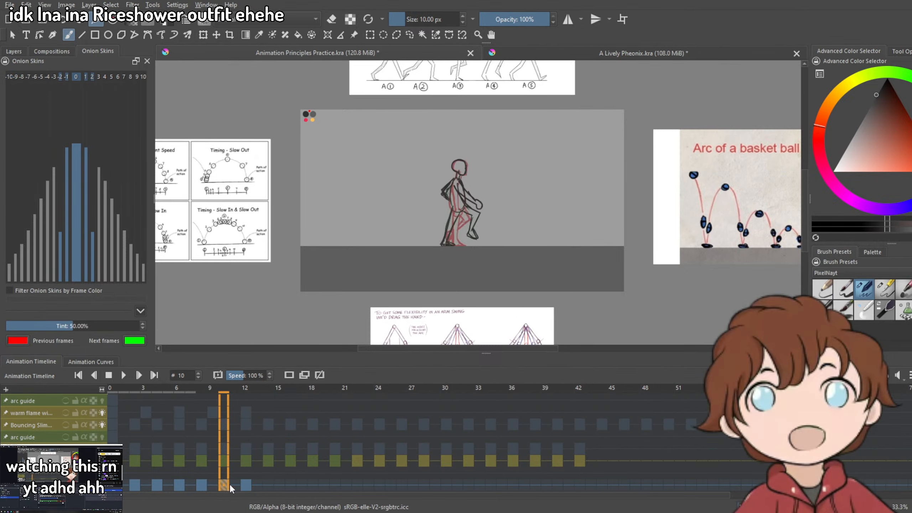
left_click(288, 376)
scroll(471, 196, "up", 3)
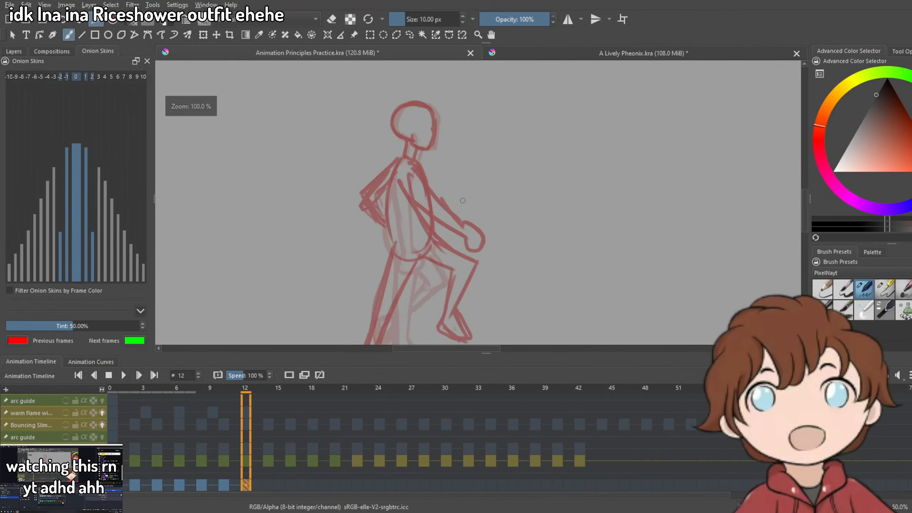
scroll(467, 232, "down", 2)
scroll(453, 269, "up", 1)
Copy the contact pose keyframe from frame 2 and go to frame 12.
left_click(113, 485)
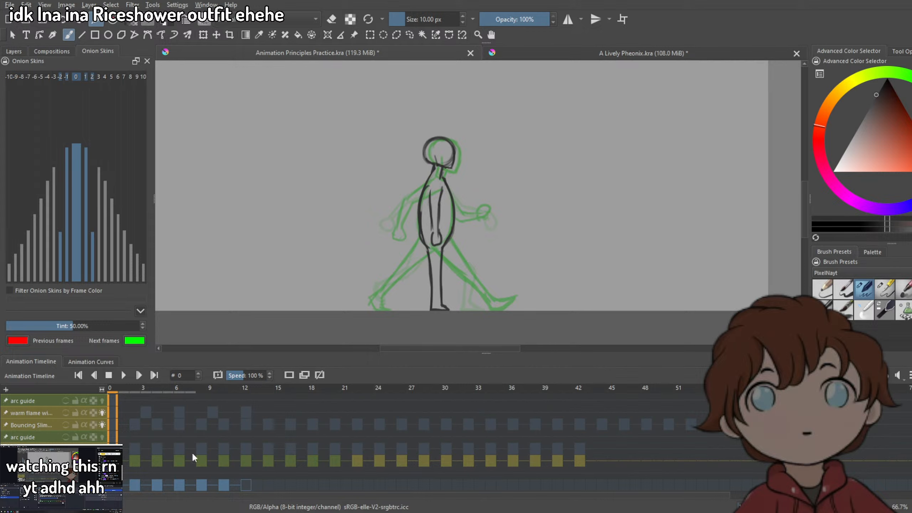
left_click(135, 484)
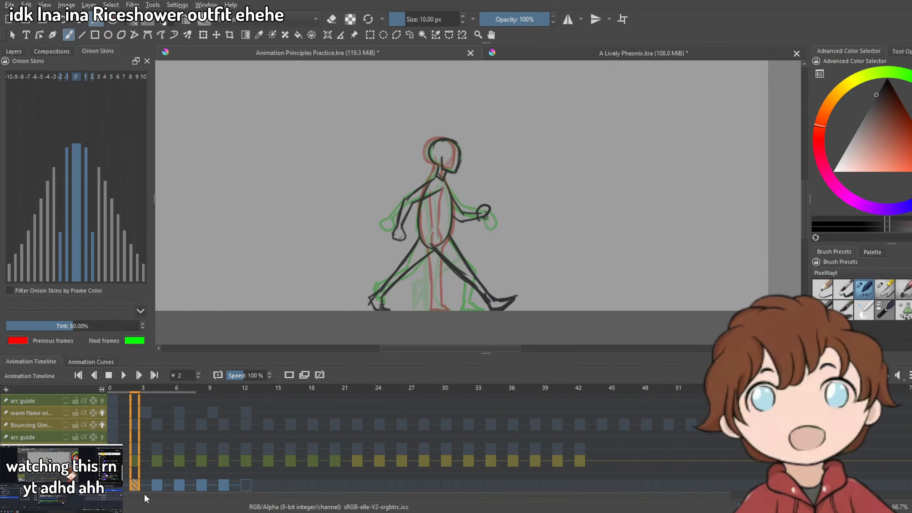
right_click(134, 488)
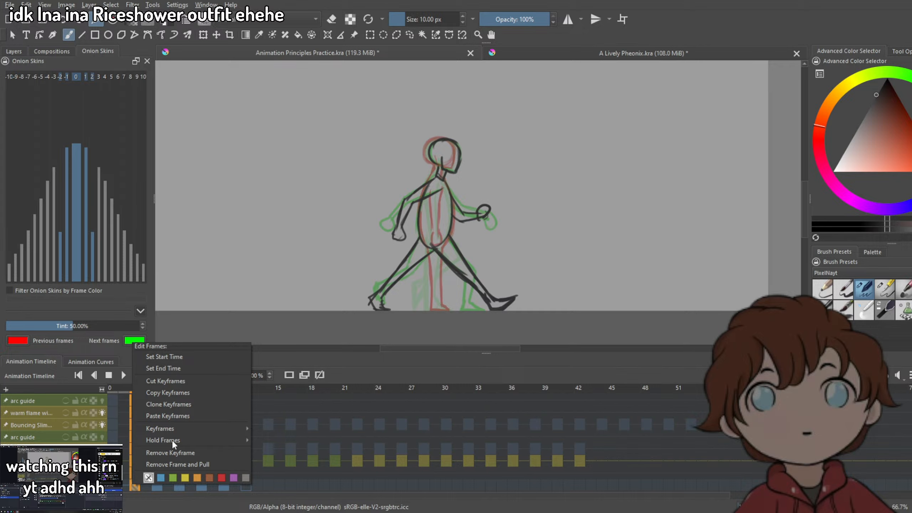
left_click(173, 393)
left_click(240, 484)
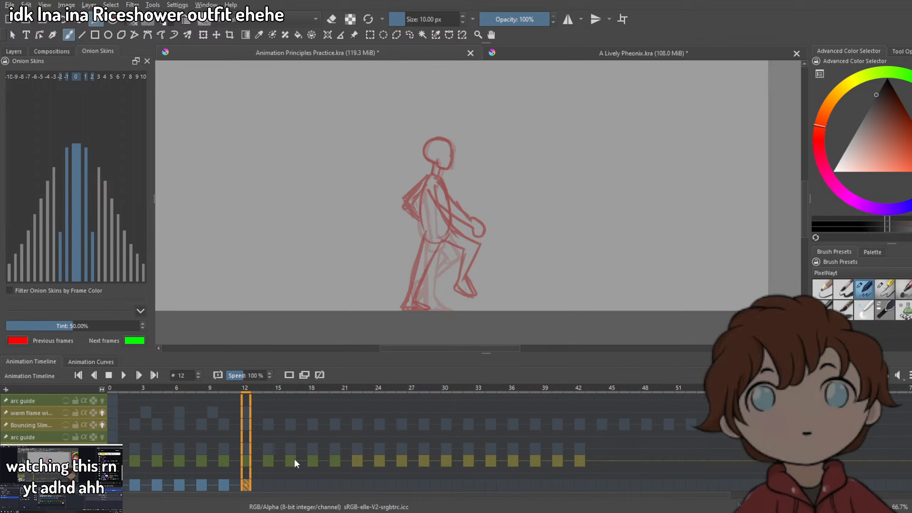
Examine the up pose held on frame 11 against the onion skin of the passing pose.
key("Left")
scroll(478, 214, "down", 2)
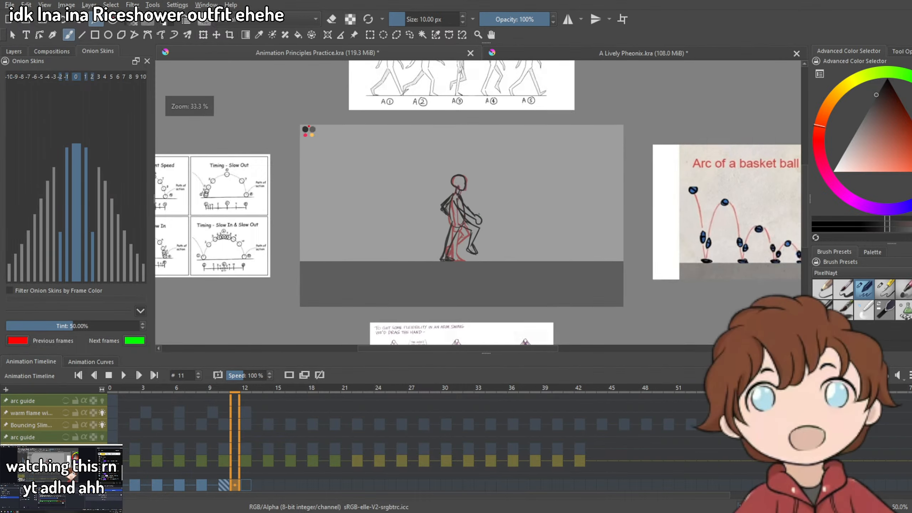
scroll(486, 213, "up", 1)
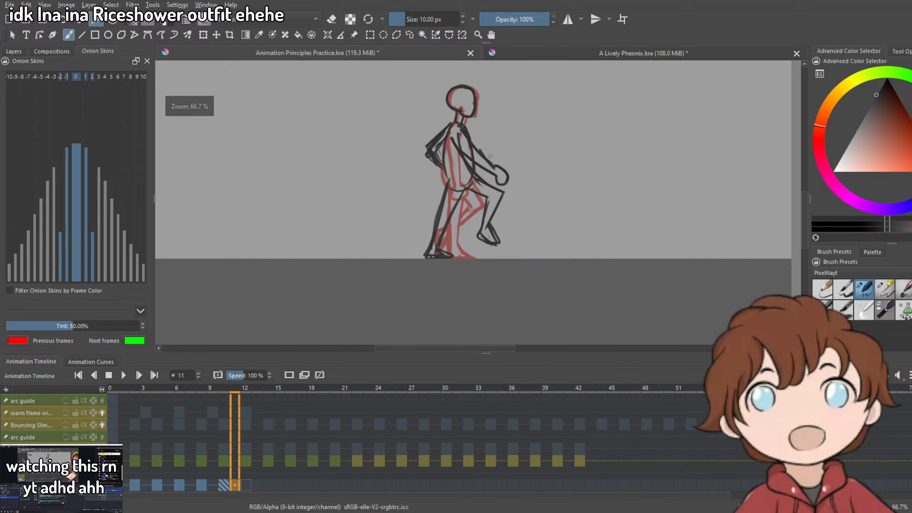
scroll(481, 155, "up", 1)
scroll(489, 159, "down", 2)
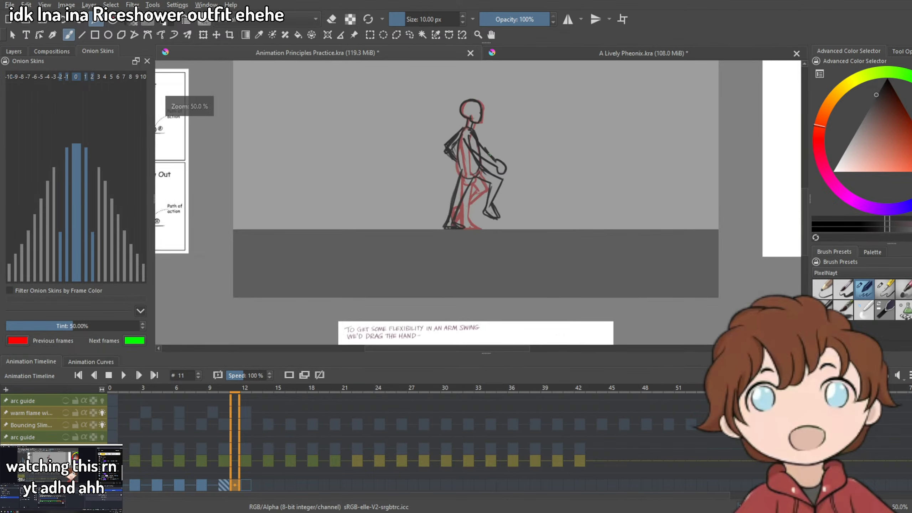
scroll(494, 139, "up", 1)
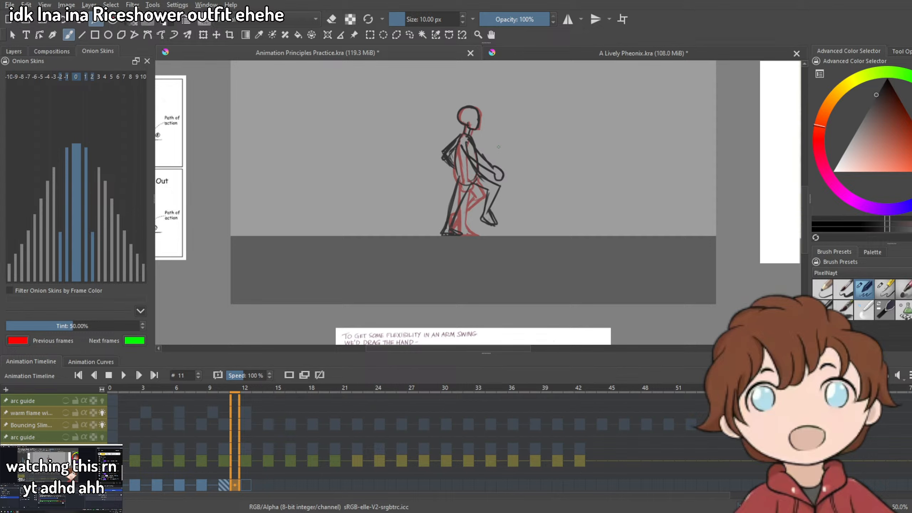
scroll(498, 146, "up", 2)
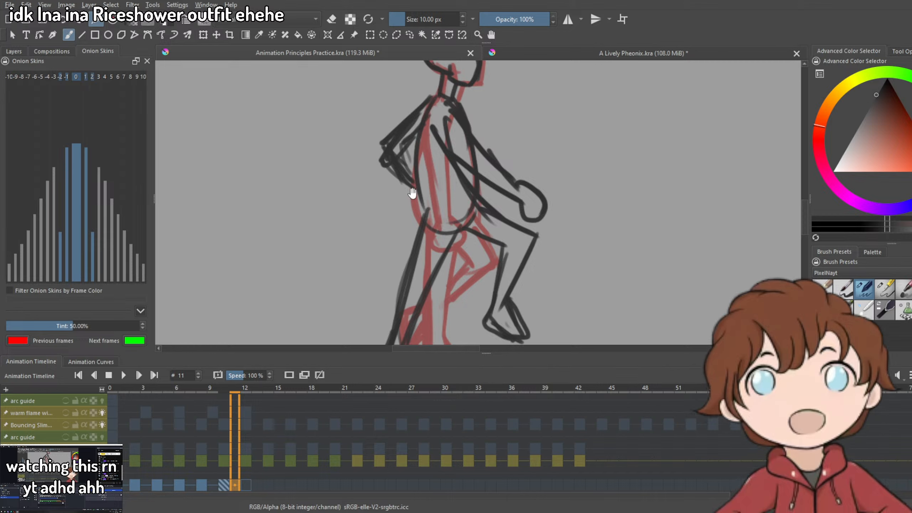
left_click_drag(412, 194, 447, 102)
Flip between the up pose on frame 10 and the blank frame 12 to study the onion-skinned figure.
left_click(245, 485)
left_click(235, 485)
left_click(247, 484)
left_click(224, 485)
scroll(435, 222, "down", 1)
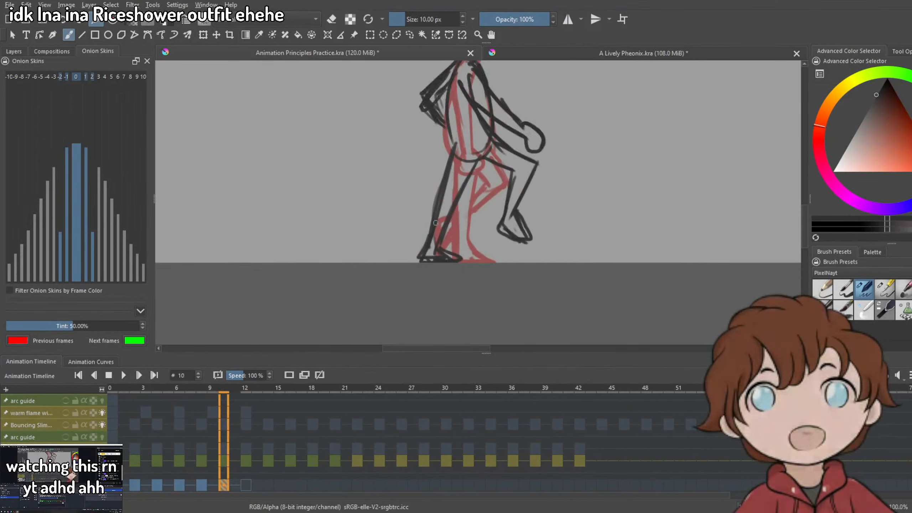
left_click(245, 485)
scroll(499, 144, "down", 3)
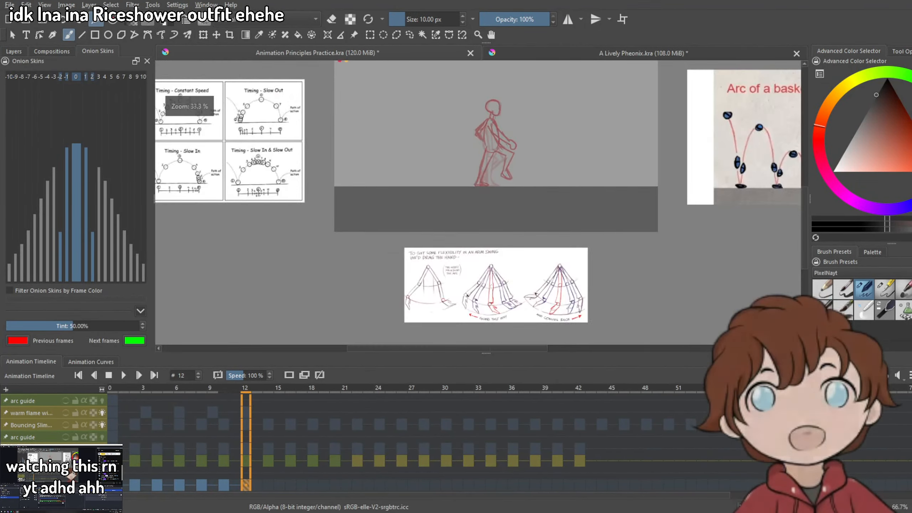
scroll(506, 130, "up", 2)
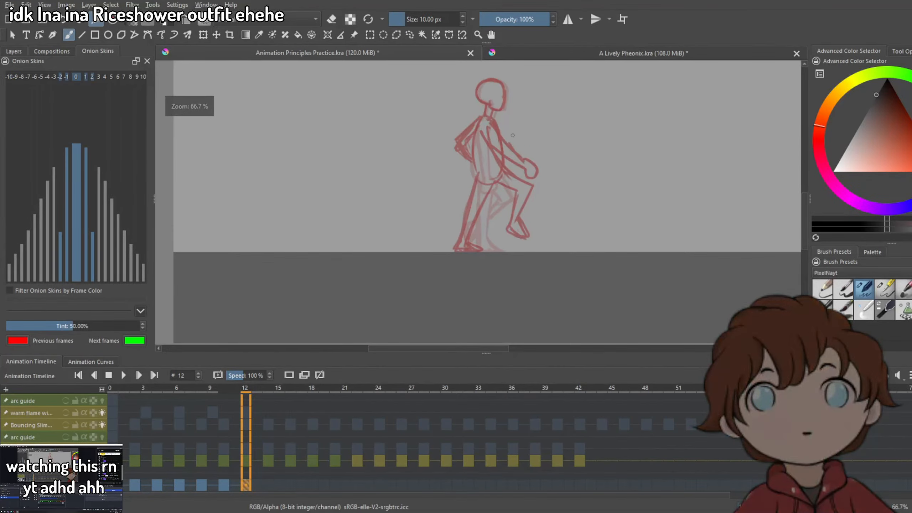
scroll(467, 198, "down", 2)
scroll(467, 198, "up", 2)
scroll(467, 198, "down", 2)
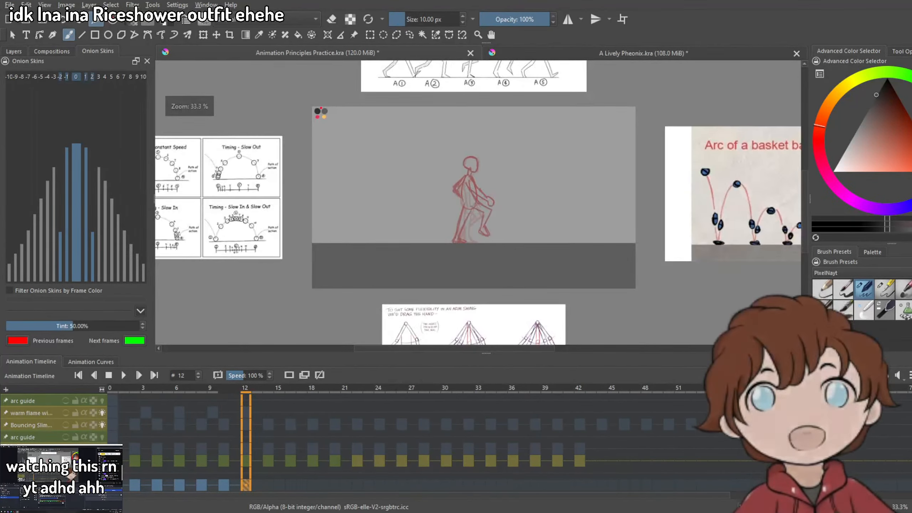
scroll(491, 210, "up", 2)
scroll(495, 208, "down", 1)
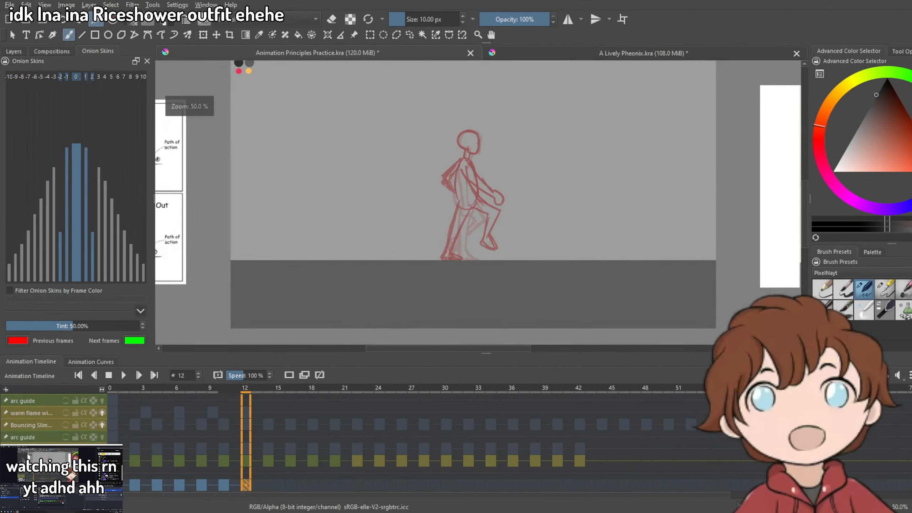
left_click(226, 482)
left_click(247, 484)
left_click(237, 484)
left_click(245, 484)
left_click(224, 487)
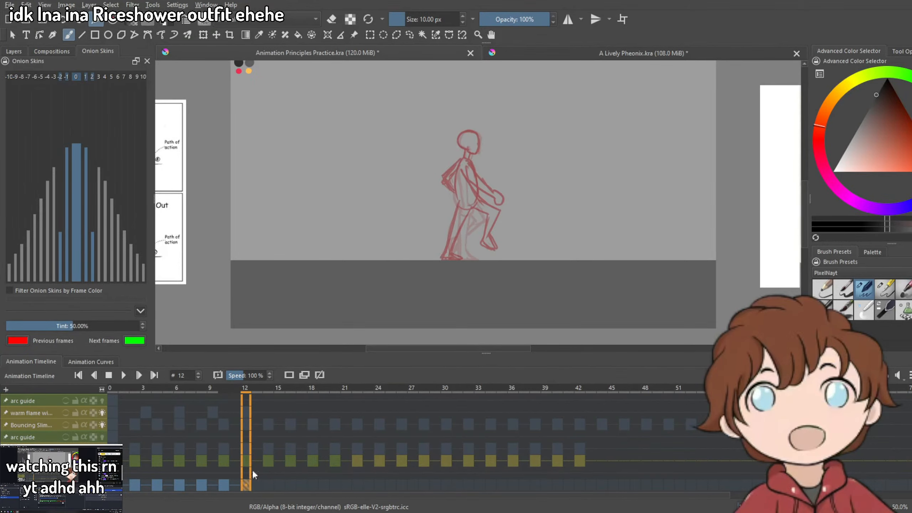
left_click(247, 469)
Paste the copied contact pose into frame 12 and enable the onion skin for next frame 6.
scroll(477, 225, "up", 3)
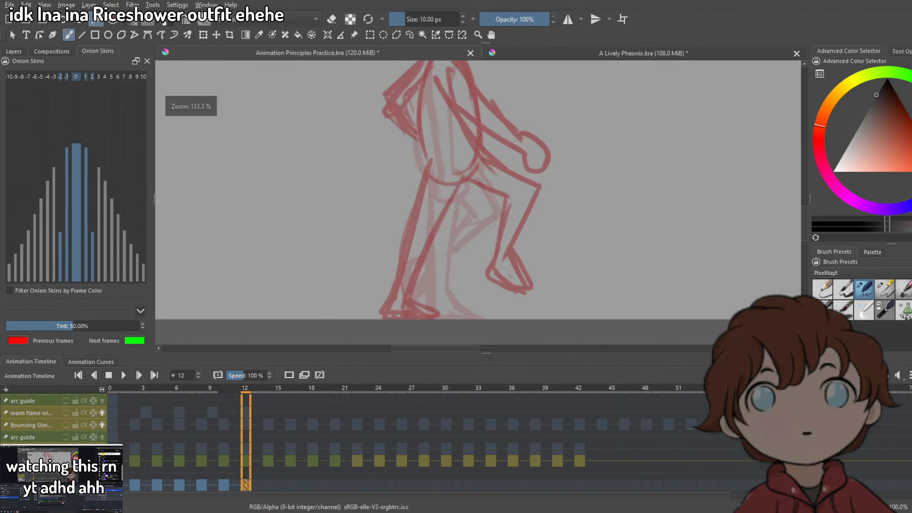
right_click(244, 486)
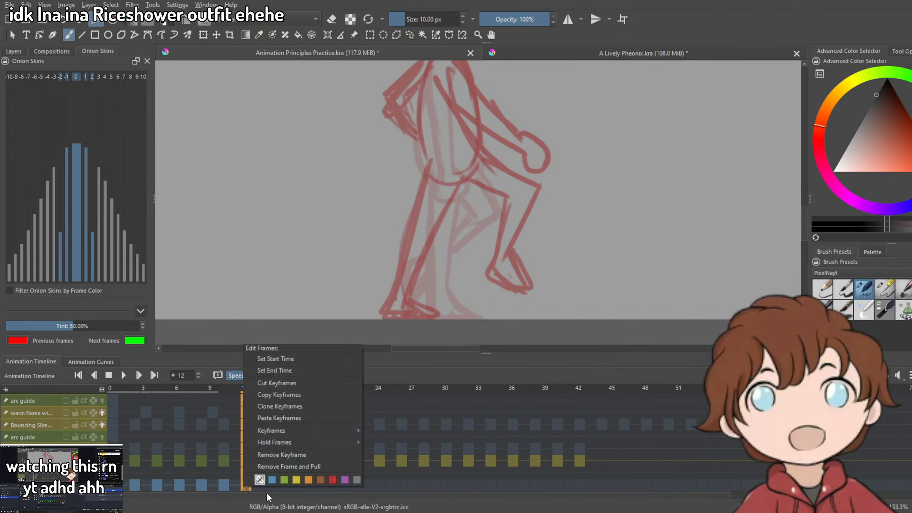
left_click(279, 418)
left_click(118, 76)
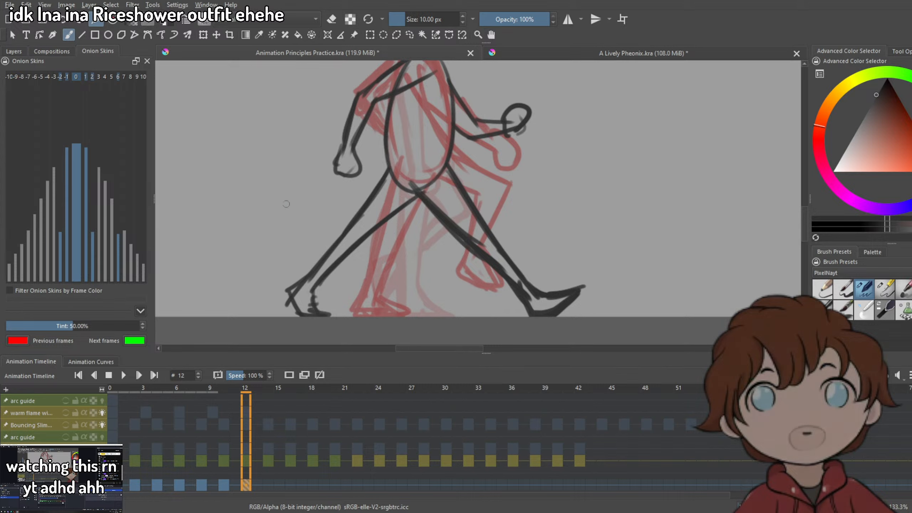
Erase both legs and both arms from the pasted contact pose on frame 12 and restore the 10 px sketching brush.
left_click(14, 51)
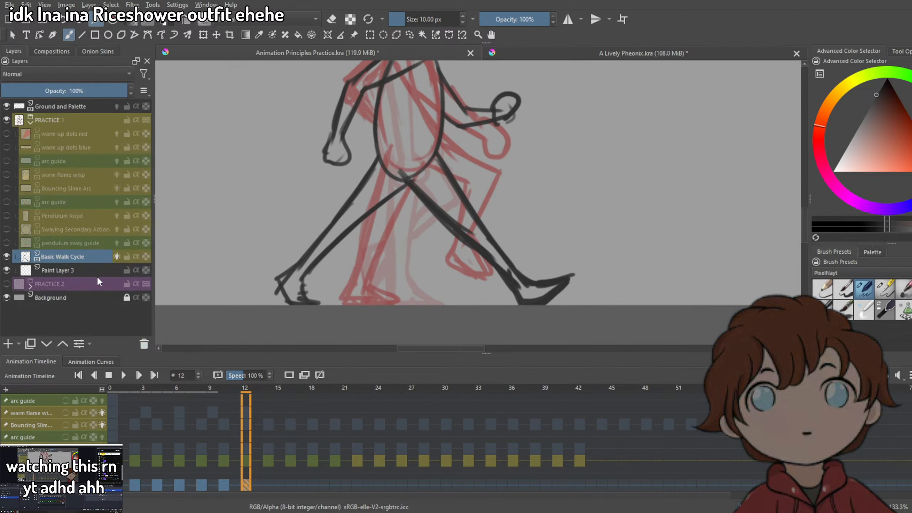
left_click(885, 290)
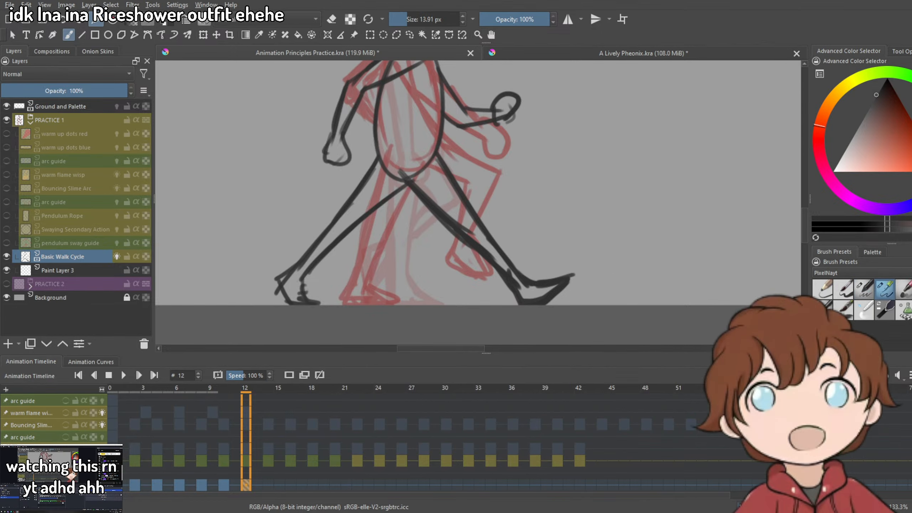
left_click_drag(546, 284, 444, 211)
mouse_move(284, 291)
left_mouse_down()
mouse_move(323, 248)
mouse_move(383, 227)
left_mouse_up()
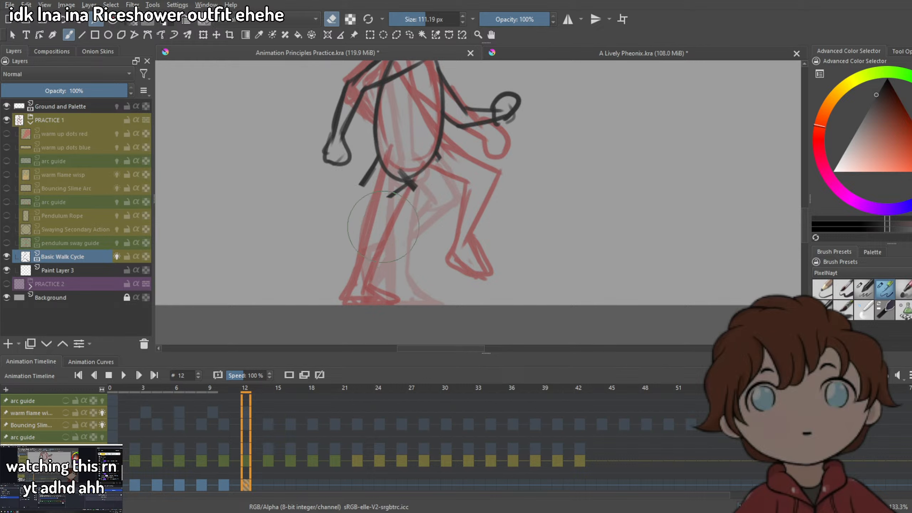
scroll(432, 213, "up", 3)
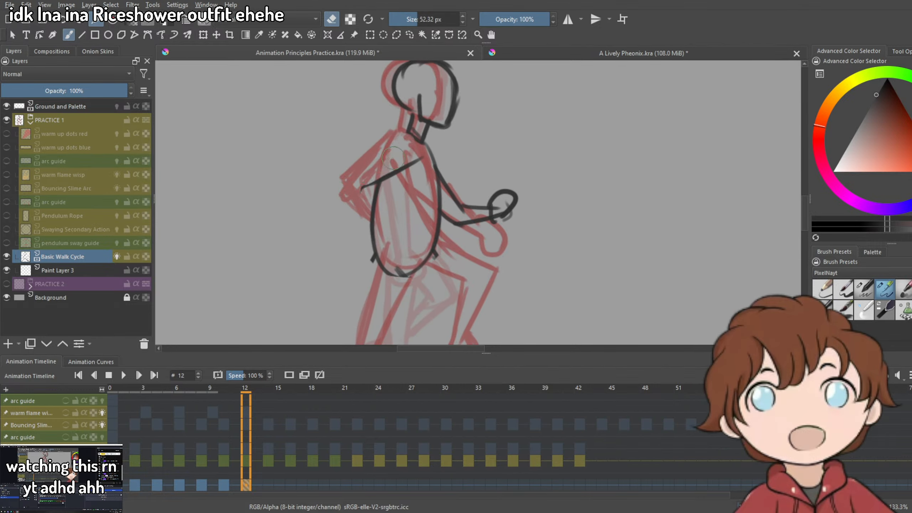
mouse_move(510, 200)
left_mouse_down()
mouse_move(513, 184)
mouse_move(447, 205)
mouse_move(458, 245)
left_mouse_up()
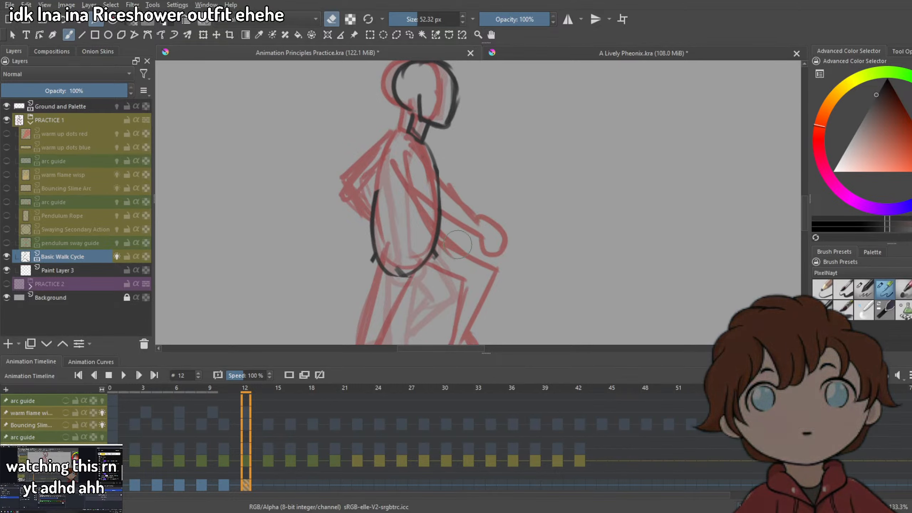
left_click(872, 294)
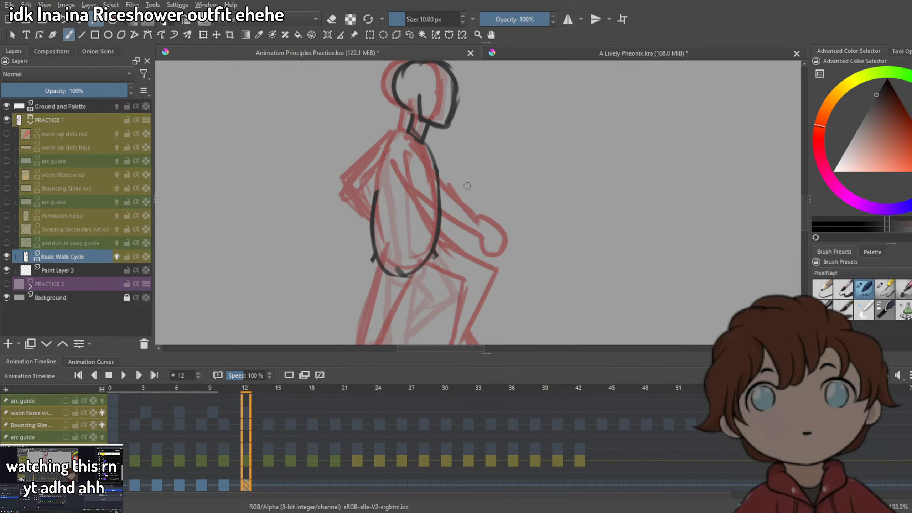
left_click_drag(516, 248, 400, 141)
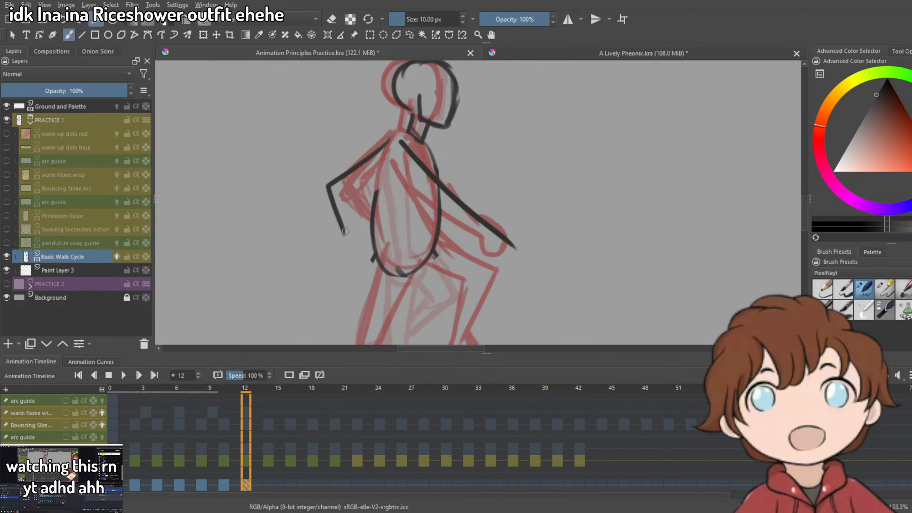
key("ctrl+z")
key("ctrl+z")
key("ctrl+z")
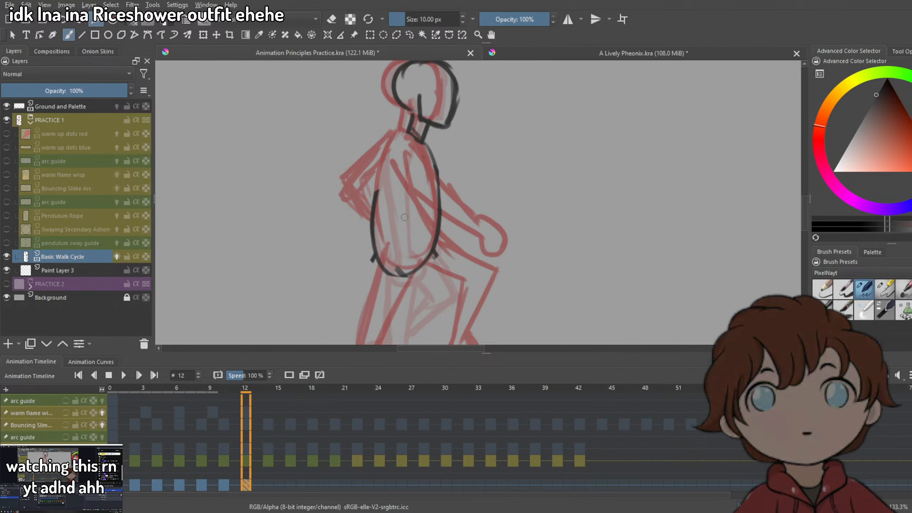
left_click_drag(283, 246, 412, 147)
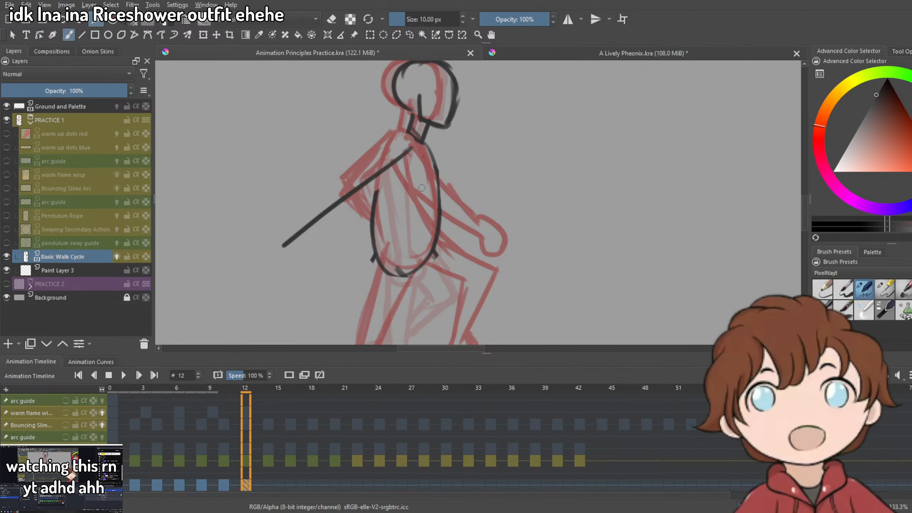
scroll(536, 214, "down", 8)
scroll(536, 214, "up", 6)
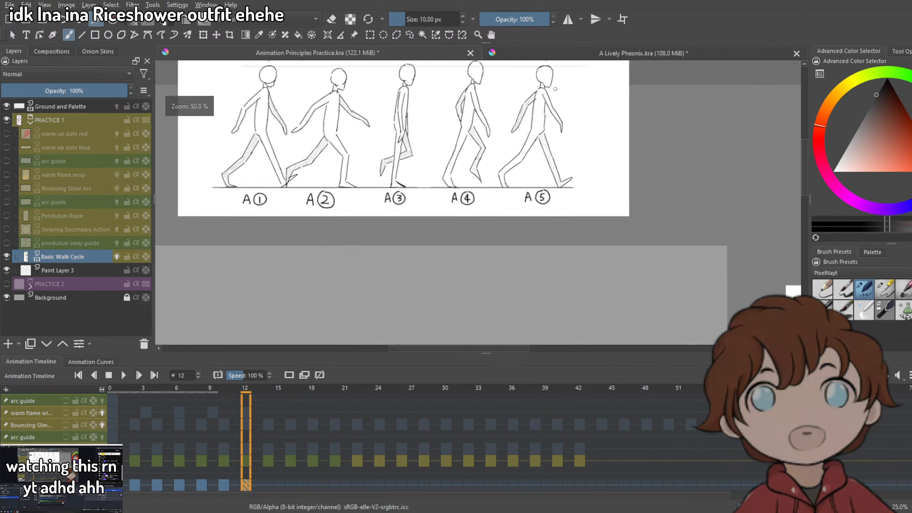
scroll(535, 214, "down", 6)
scroll(491, 252, "up", 6)
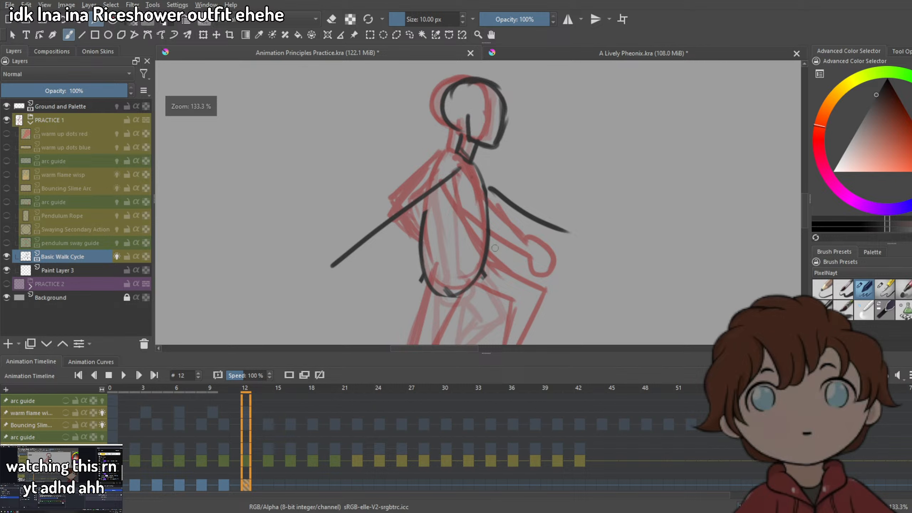
Compare the frame 2 contact pose with the Anatomy of a Walk reference sheet, and return to frame 12.
scroll(528, 176, "down", 6)
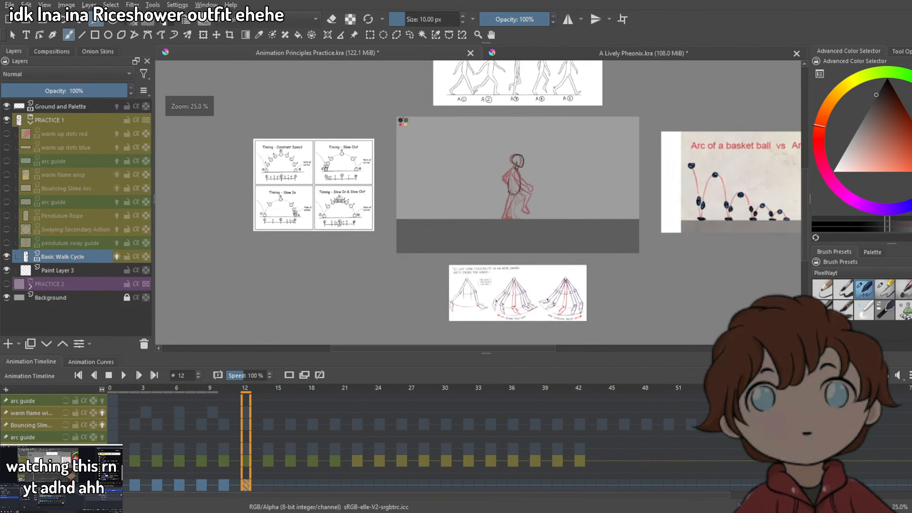
left_click_drag(535, 163, 472, 220)
left_click(136, 489)
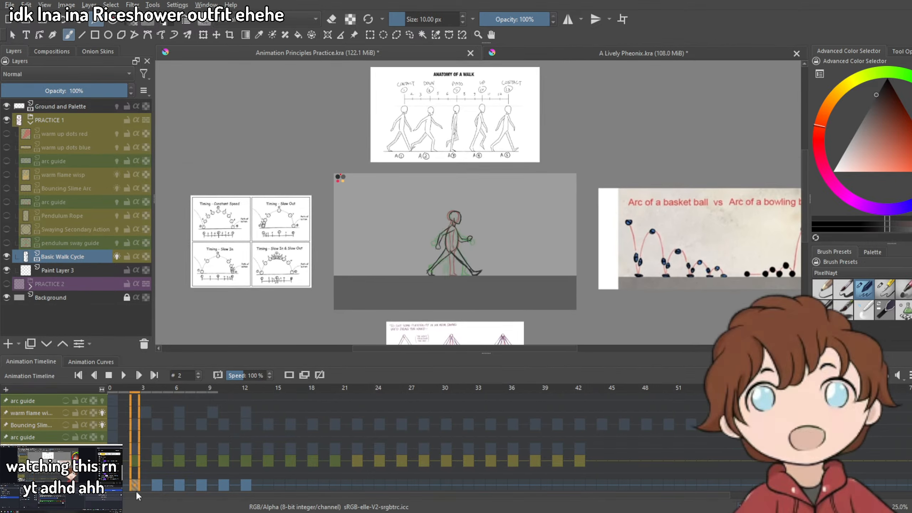
scroll(427, 190, "up", 1)
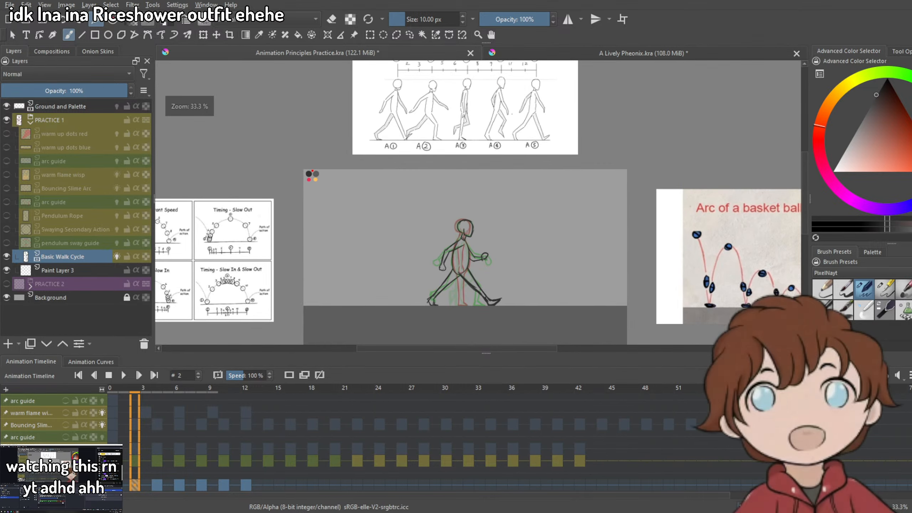
left_click(245, 486)
scroll(449, 236, "up", 4)
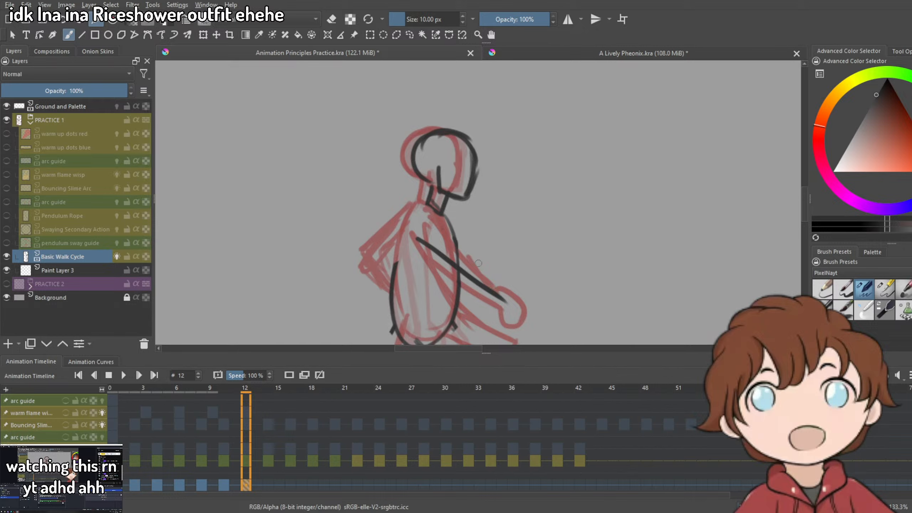
Undo the trial arm line on frame 12 and draw the forward-reaching arm from the shoulder, ending in a hand.
key("ctrl+z")
key("ctrl+z")
mouse_move(435, 221)
left_mouse_down()
mouse_move(521, 296)
mouse_move(505, 288)
left_mouse_up()
key("ctrl+z")
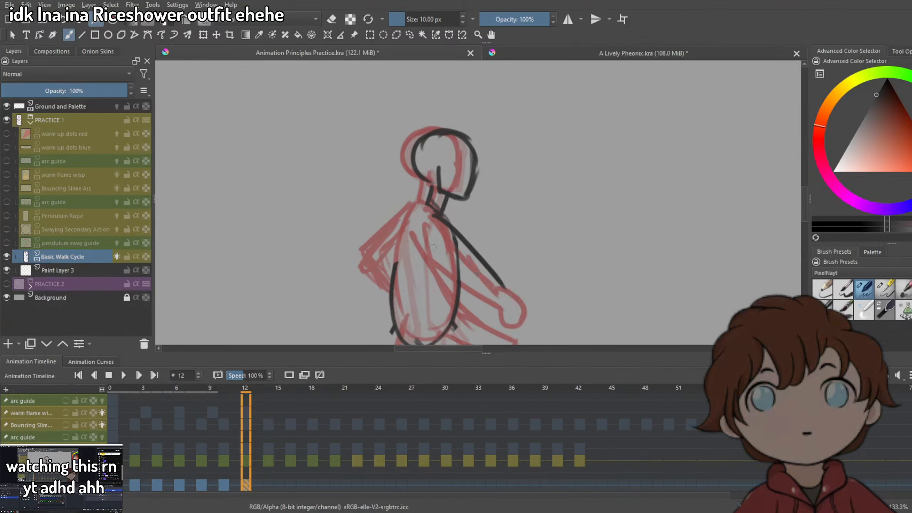
left_click_drag(423, 238, 526, 309)
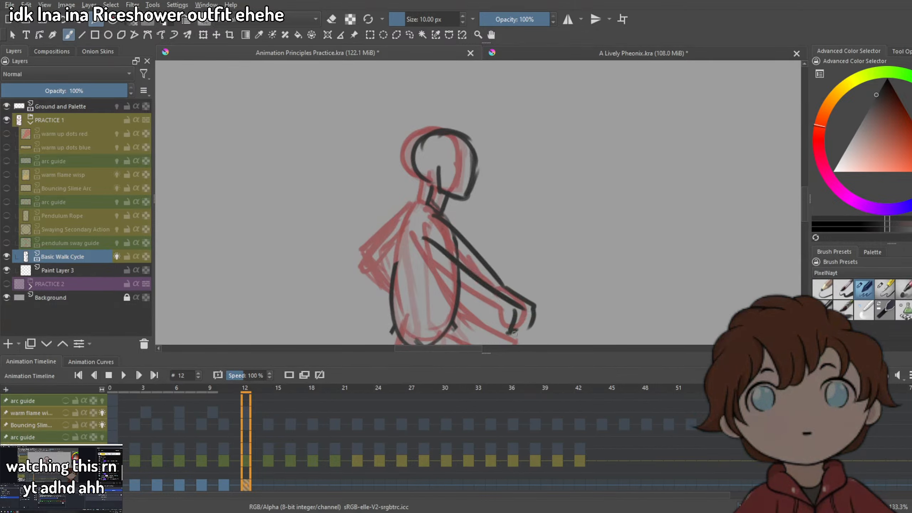
key("ctrl+z")
left_click_drag(521, 268, 538, 170)
mouse_move(461, 236)
left_mouse_down()
mouse_move(543, 328)
mouse_move(486, 205)
left_mouse_up()
key("ctrl+z")
key("ctrl+z")
scroll(496, 245, "down", 3)
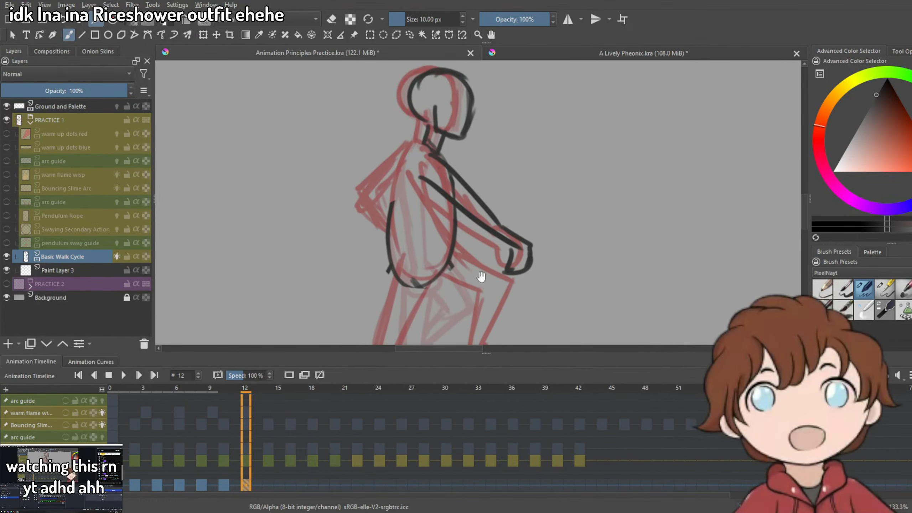
Draw the forward leg striding out from the hip, with its heel on the ground line and toes raised.
scroll(482, 275, "up", 3)
left_click_drag(401, 158, 506, 273)
left_click_drag(416, 141, 535, 275)
key("ctrl+z")
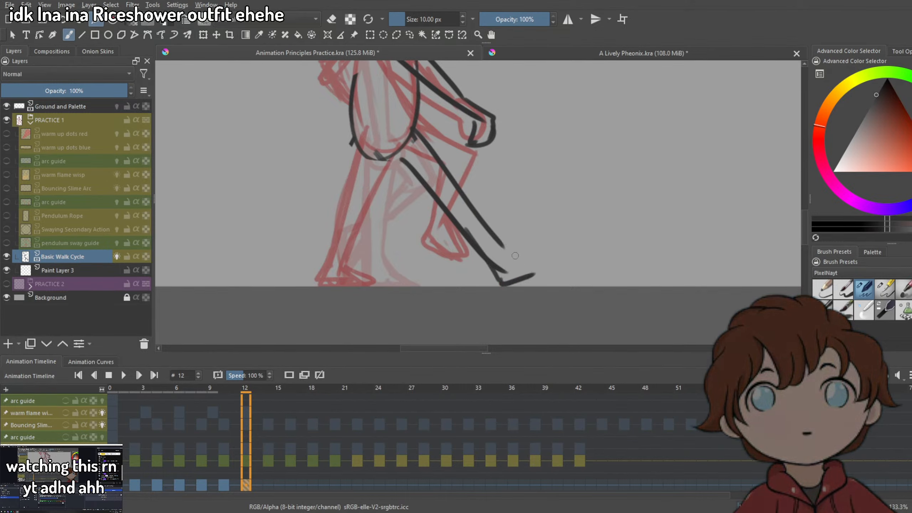
key("ctrl+z")
mouse_move(510, 284)
left_mouse_down()
mouse_move(543, 253)
mouse_move(504, 250)
mouse_move(535, 268)
mouse_move(489, 261)
mouse_move(452, 212)
left_mouse_up()
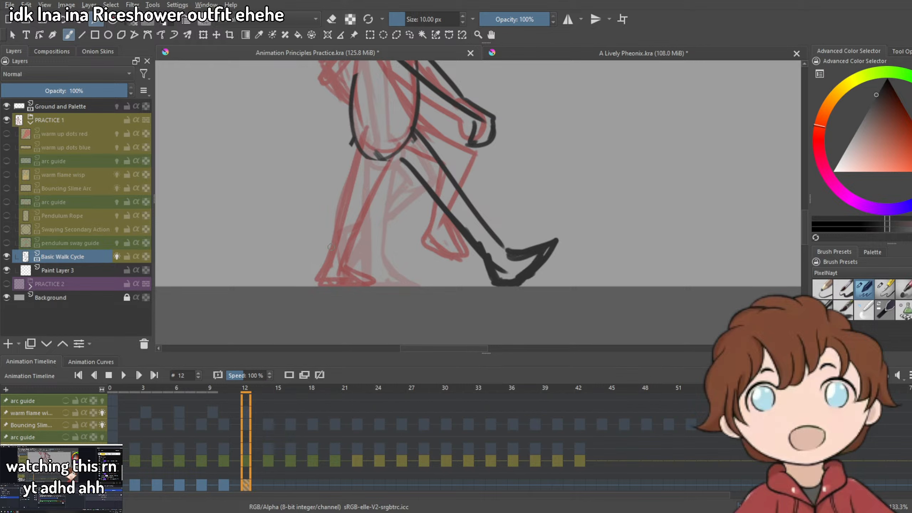
Draw the trailing leg angled back from the hip, with its heel lifted and toes on the ground line.
key("ctrl+z")
mouse_move(305, 250)
left_mouse_down()
mouse_move(285, 268)
mouse_move(331, 277)
left_mouse_up()
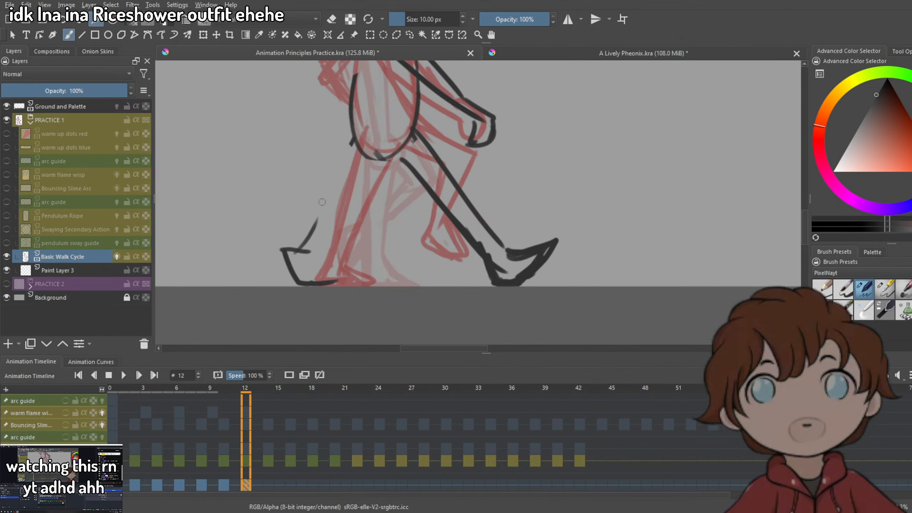
left_click_drag(352, 139, 281, 230)
key("ctrl+z")
key("ctrl+z")
left_click_drag(381, 156, 298, 246)
mouse_move(351, 141)
left_mouse_down()
mouse_move(285, 228)
mouse_move(280, 252)
mouse_move(314, 284)
mouse_move(285, 288)
mouse_move(280, 248)
mouse_move(276, 268)
mouse_move(289, 279)
left_mouse_up()
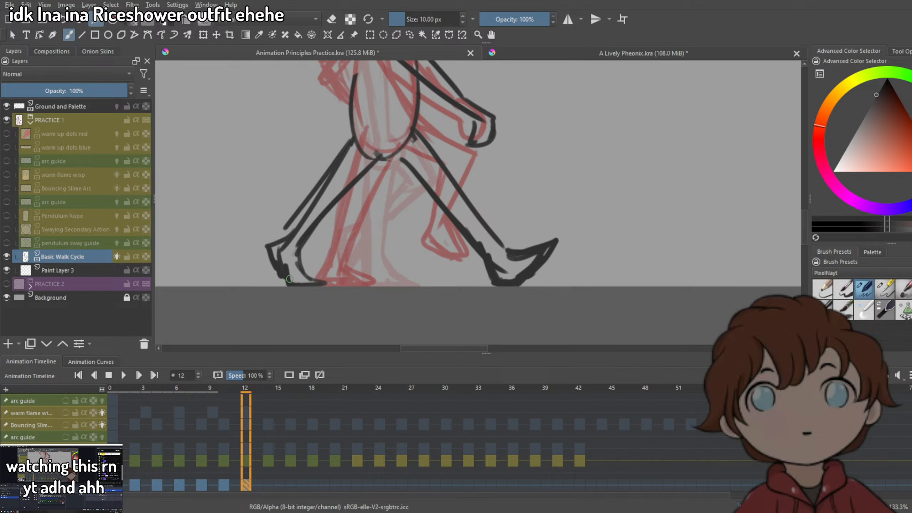
Clean up the trailing leg by erasing stray lines and reworking its calf and foot outline.
scroll(298, 242, "down", 3)
scroll(391, 166, "up", 2)
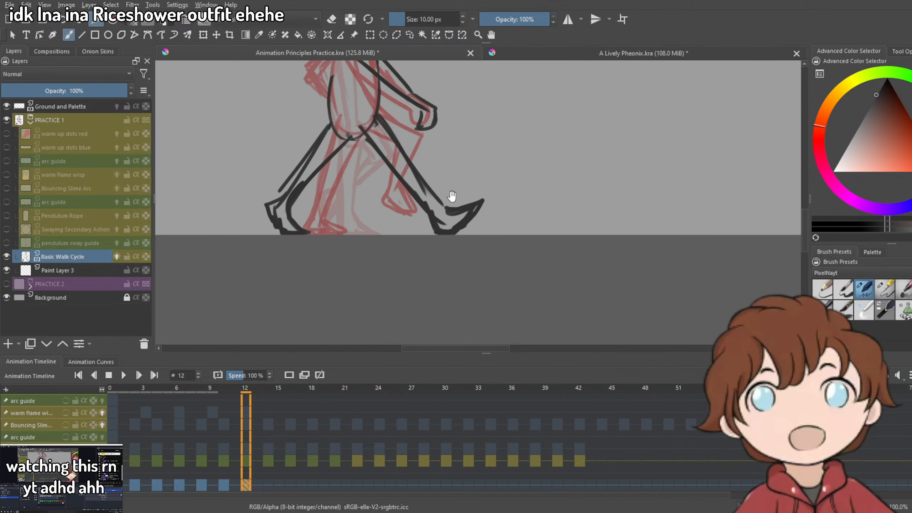
left_click_drag(452, 196, 588, 274)
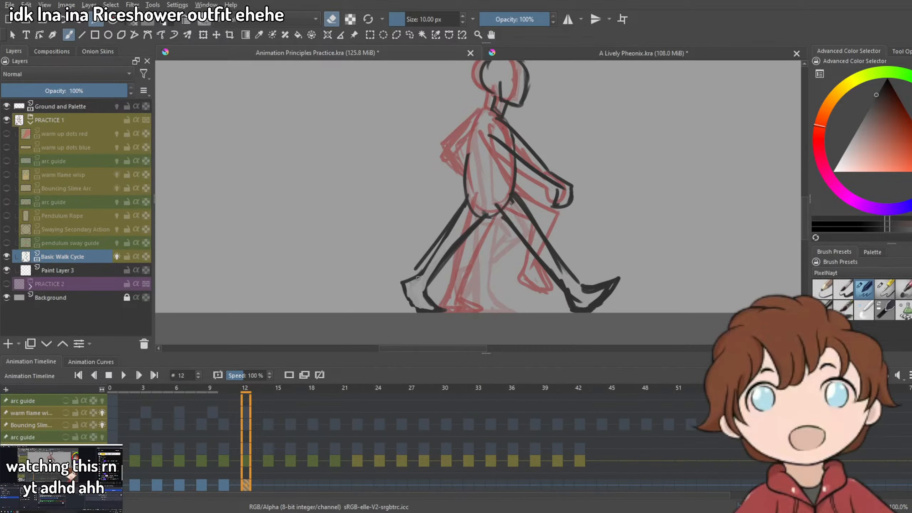
left_click_drag(415, 266, 463, 261)
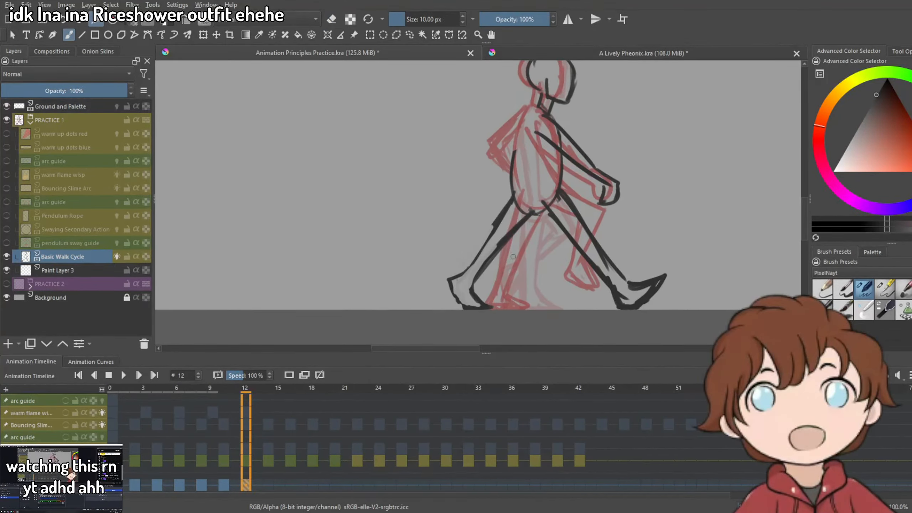
Switch to OBS Studio and reposition the PNG Tubing source in the Display Capture scene.
left_click_drag(634, 0, 584, 0)
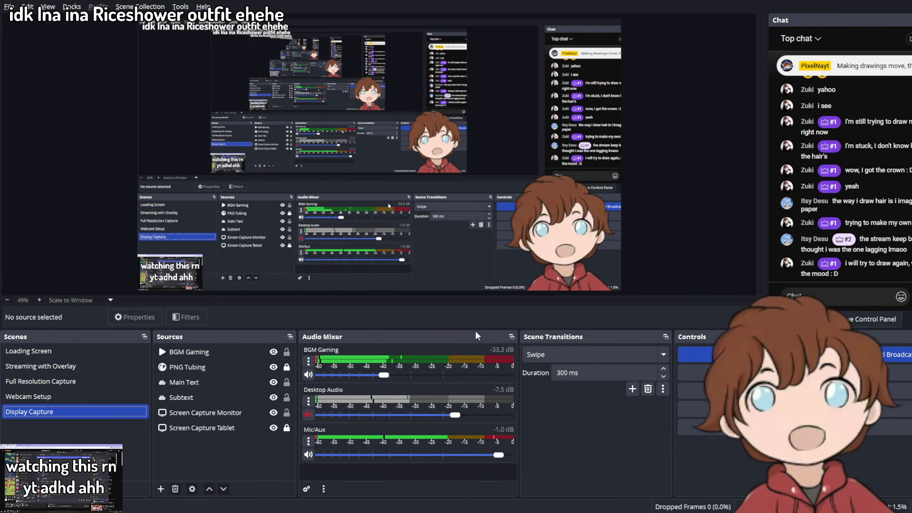
left_click(207, 384)
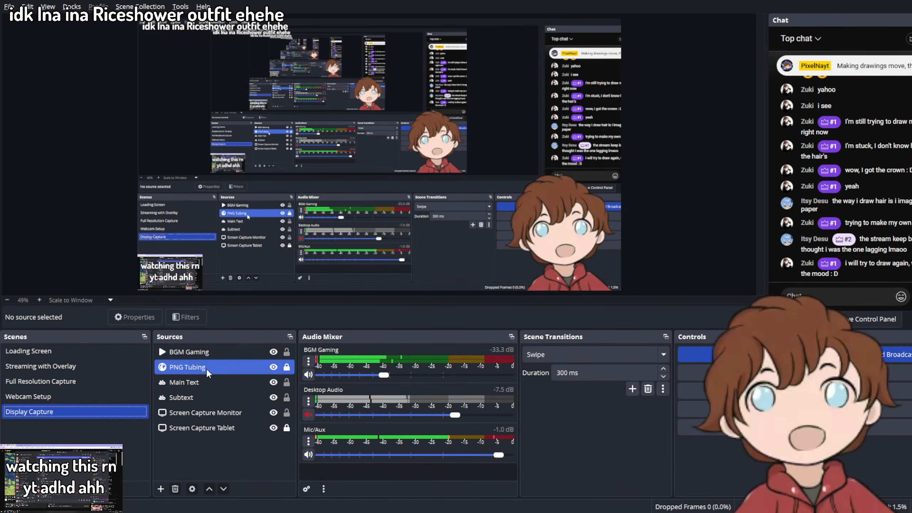
left_click(593, 285)
left_click_drag(540, 244, 560, 260)
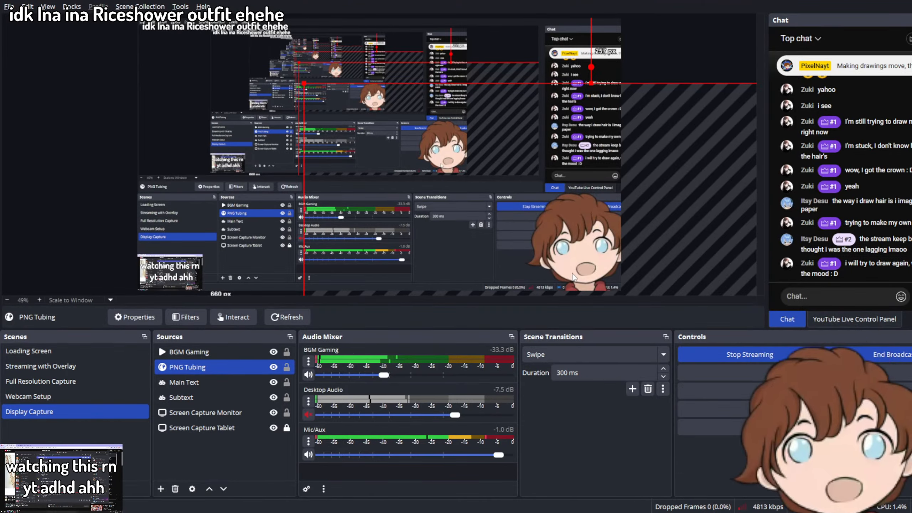
left_click_drag(576, 275, 540, 208)
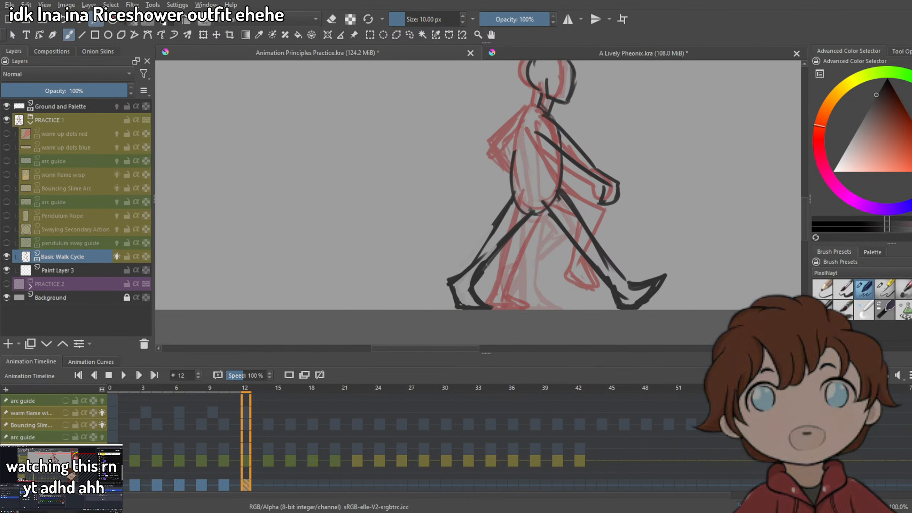
Switch back to Krita and draw the rear arm on frame 12, bent at the elbow behind the torso.
scroll(580, 145, "up", 1)
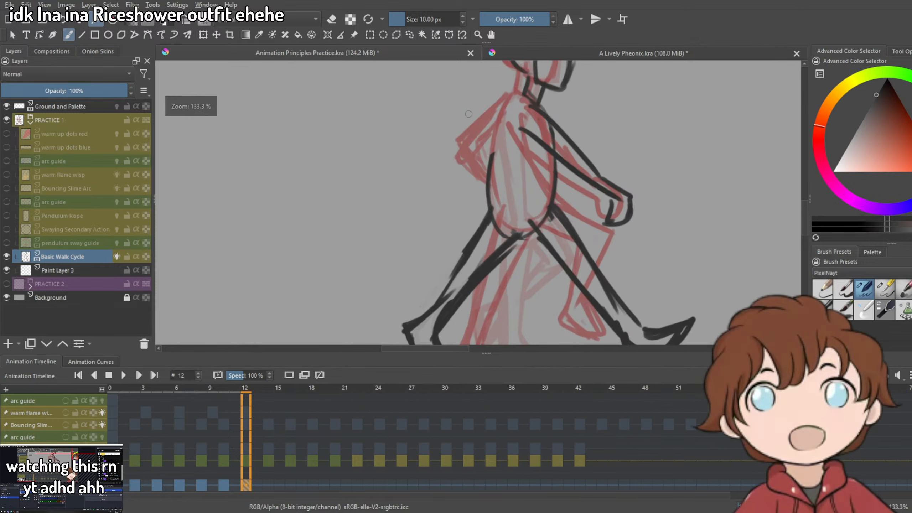
mouse_move(511, 97)
left_mouse_down()
mouse_move(434, 171)
mouse_move(450, 154)
left_mouse_up()
key("ctrl+z")
key("ctrl+z")
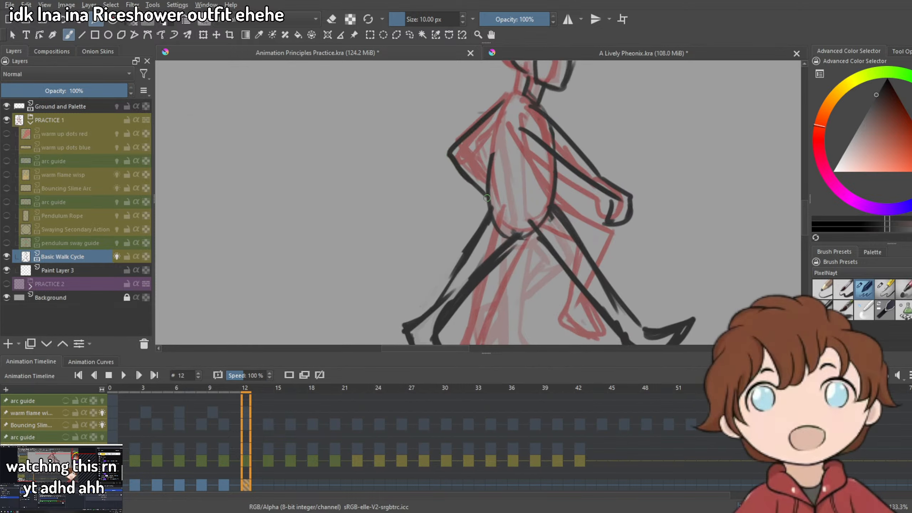
mouse_move(501, 123)
left_mouse_down()
mouse_move(473, 152)
mouse_move(488, 174)
left_mouse_up()
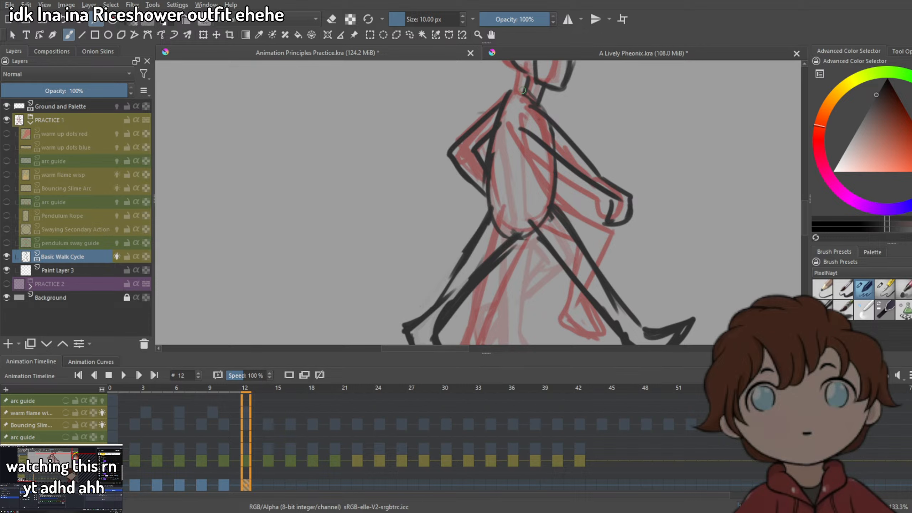
key("ctrl+z")
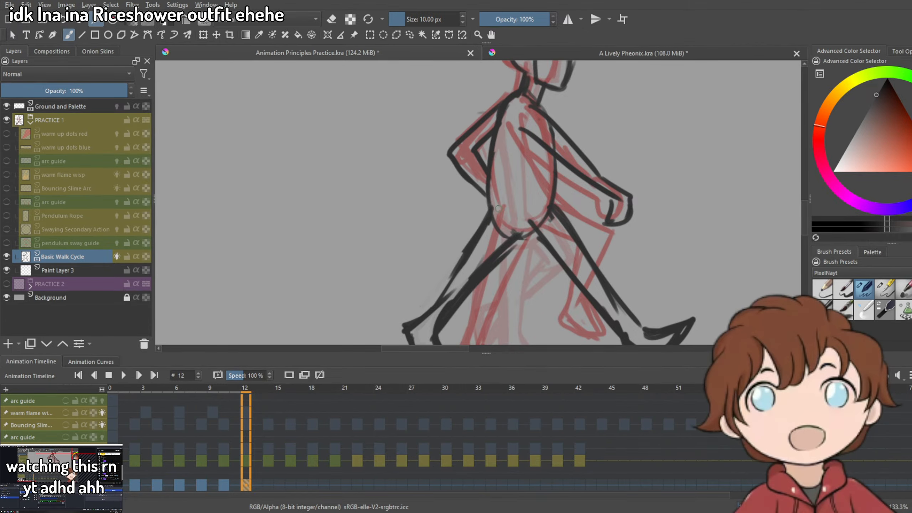
scroll(549, 174, "down", 4)
scroll(569, 173, "up", 2)
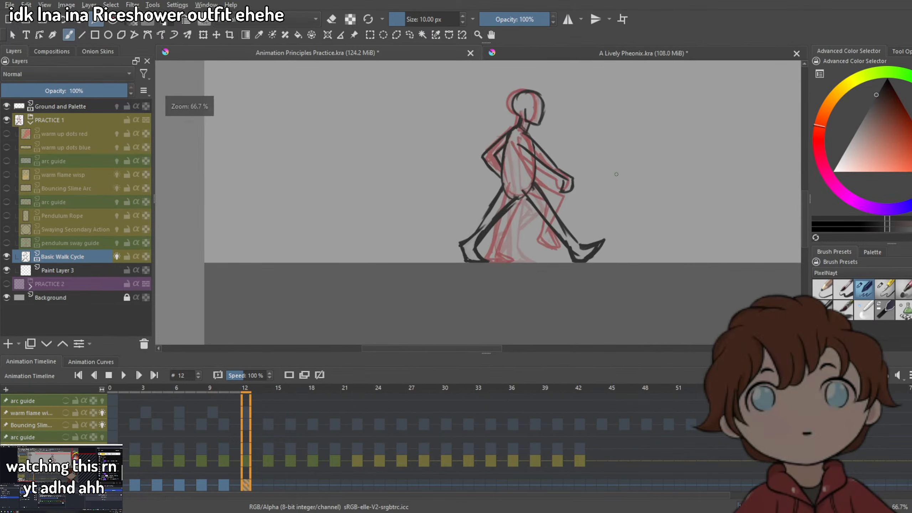
scroll(499, 175, "up", 1)
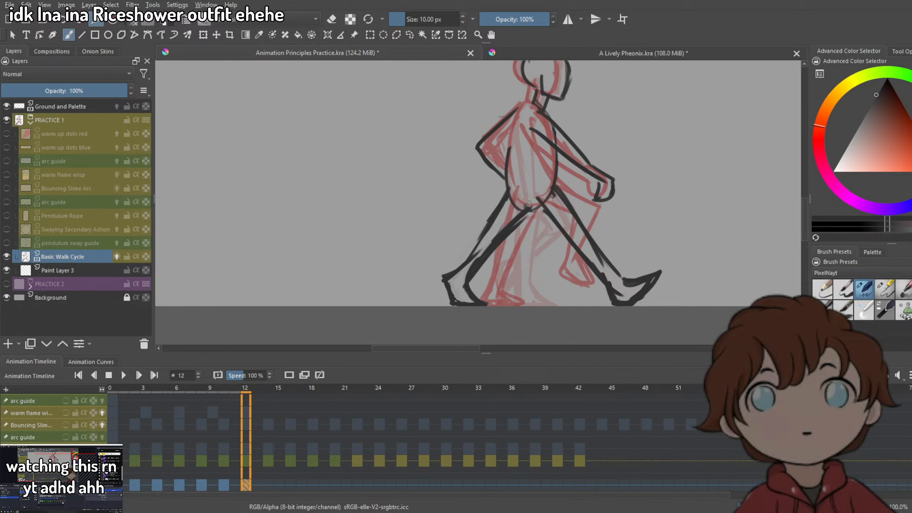
Hatch the leading leg on frame 12 dark and redraw the rear forearm and hand stretched out behind the body.
left_click_drag(603, 270, 559, 282)
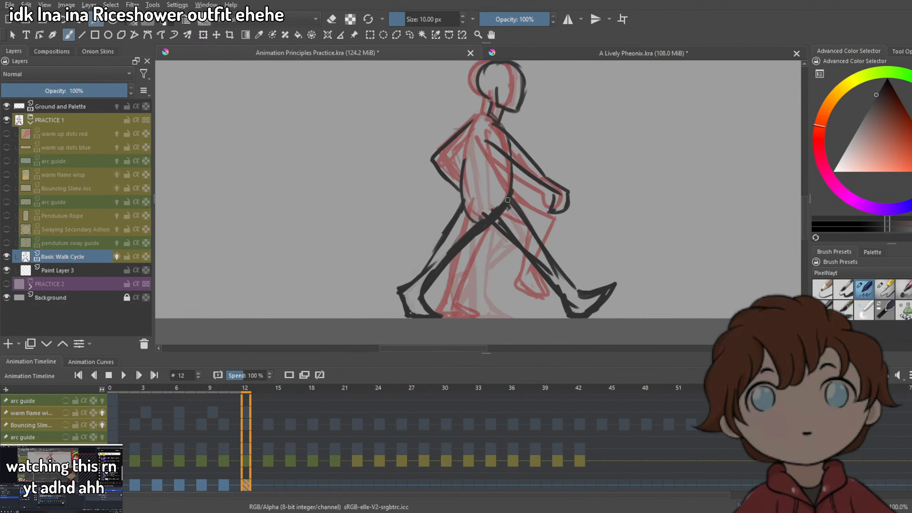
mouse_move(501, 214)
left_mouse_down()
mouse_move(530, 270)
mouse_move(543, 253)
mouse_move(573, 304)
left_mouse_up()
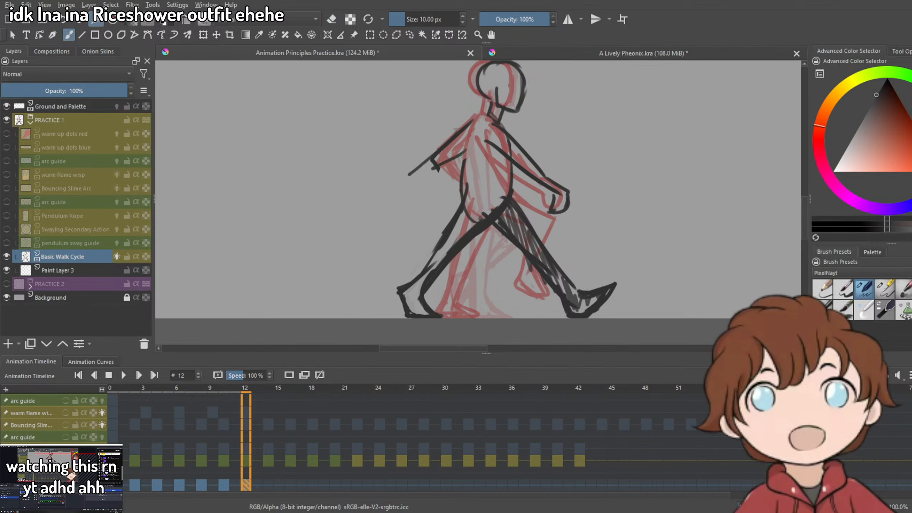
mouse_move(434, 161)
left_mouse_down()
mouse_move(407, 169)
mouse_move(405, 191)
left_mouse_up()
scroll(519, 157, "down", 4)
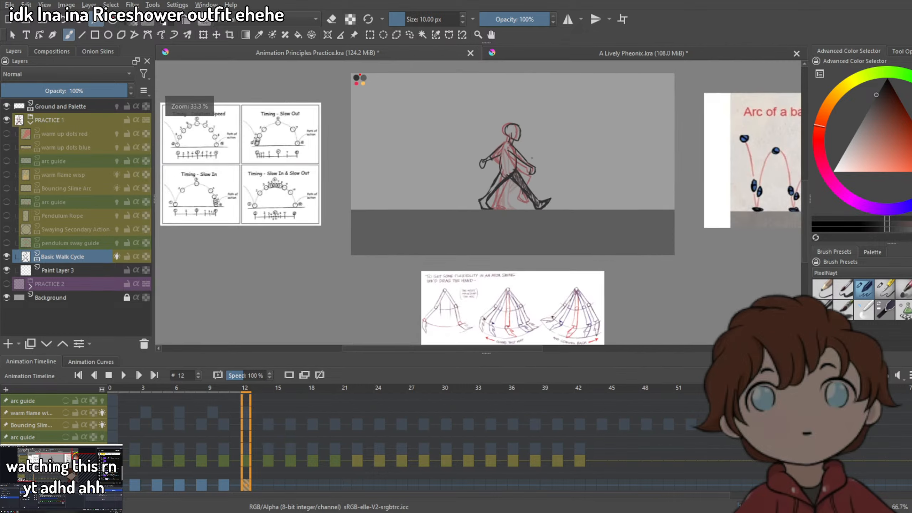
Select the Basic Walk Cycle layer's frames through frame 13 and play them back.
left_click(132, 485)
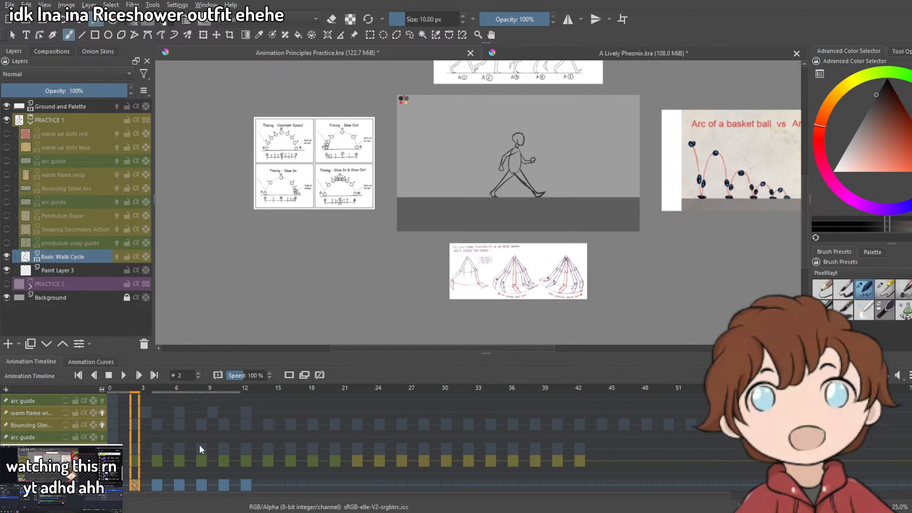
left_click_drag(135, 485, 259, 485)
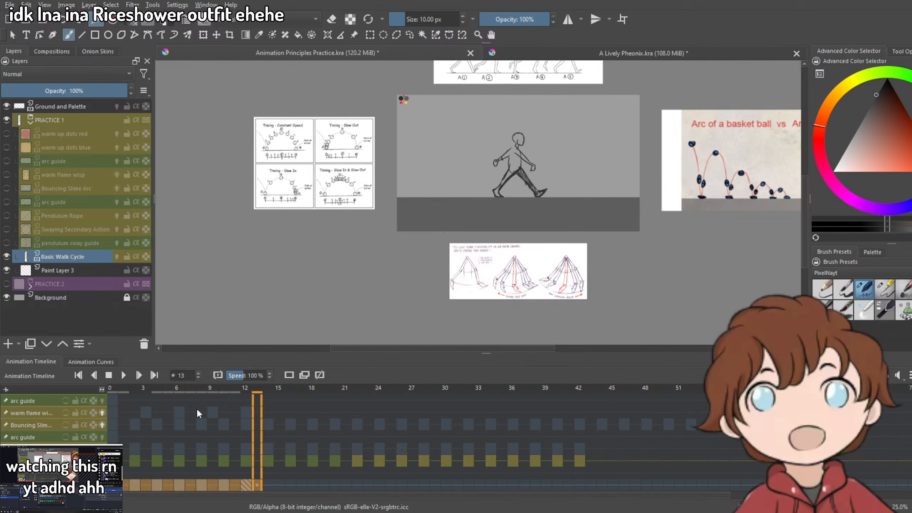
left_click(123, 374)
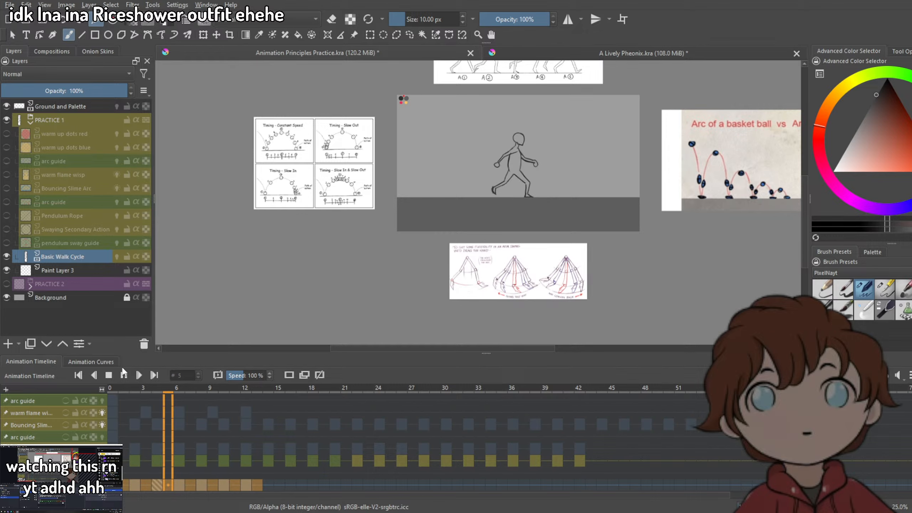
Examine the looping walk cycle both up close and at full-canvas size to judge how its poses flow.
scroll(535, 168, "up", 5)
scroll(522, 183, "down", 3)
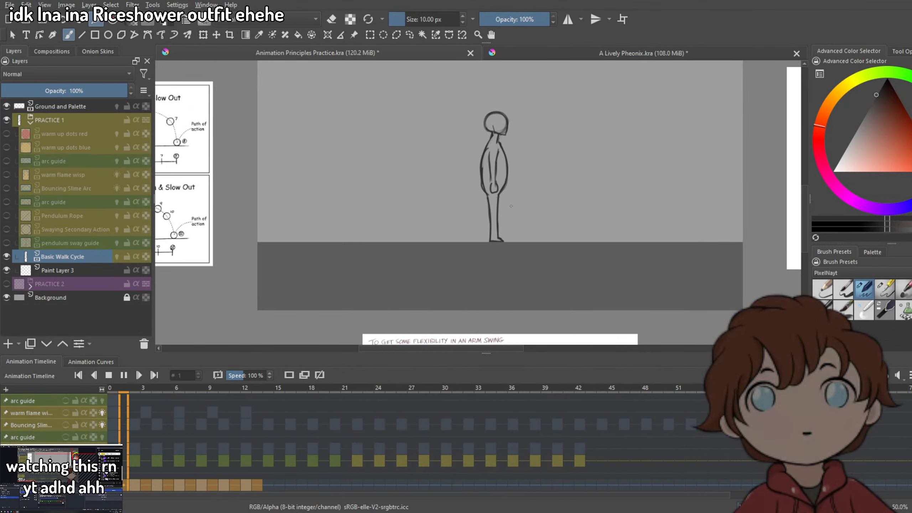
scroll(511, 206, "down", 3)
scroll(513, 180, "up", 3)
scroll(518, 151, "down", 3)
scroll(525, 118, "up", 3)
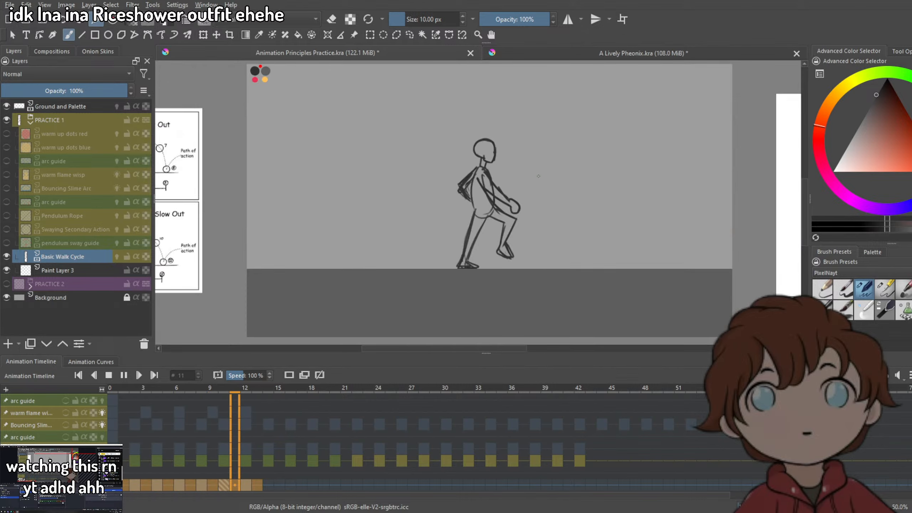
scroll(539, 176, "down", 2)
scroll(524, 162, "up", 4)
scroll(508, 150, "down", 2)
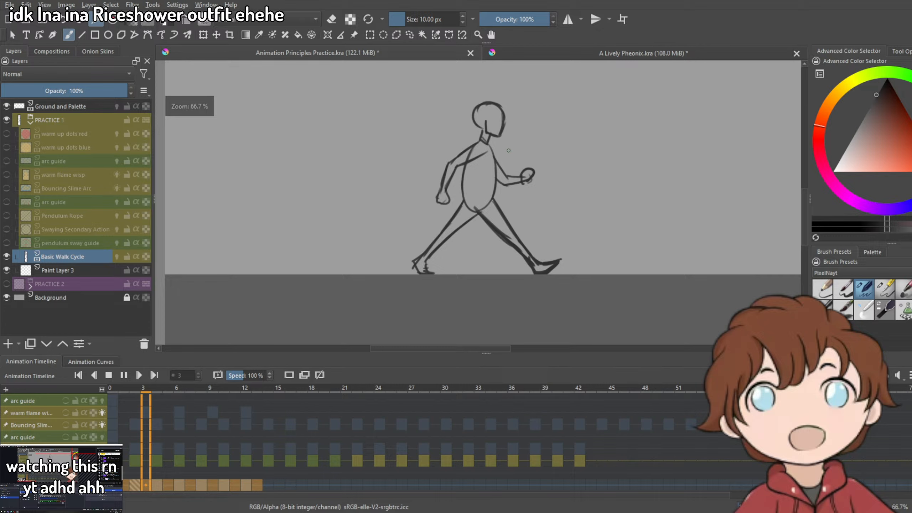
scroll(508, 150, "down", 2)
scroll(509, 151, "up", 2)
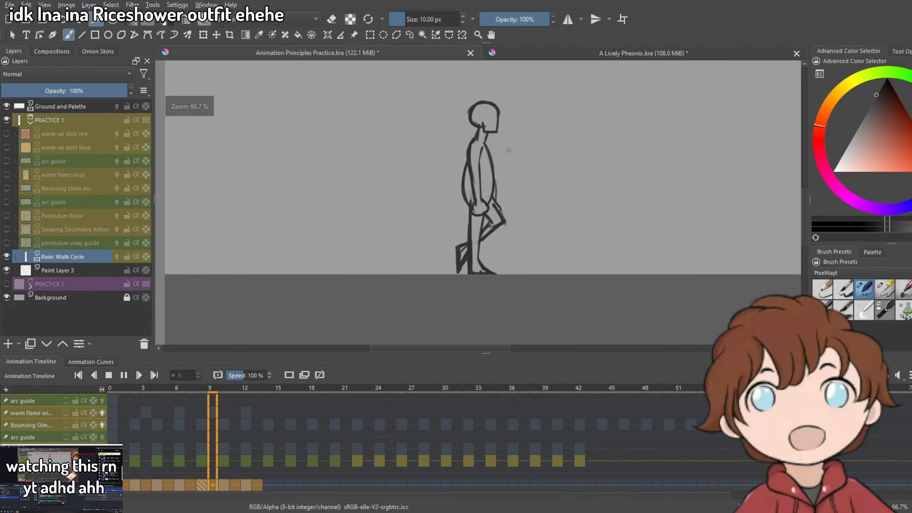
scroll(508, 150, "down", 1)
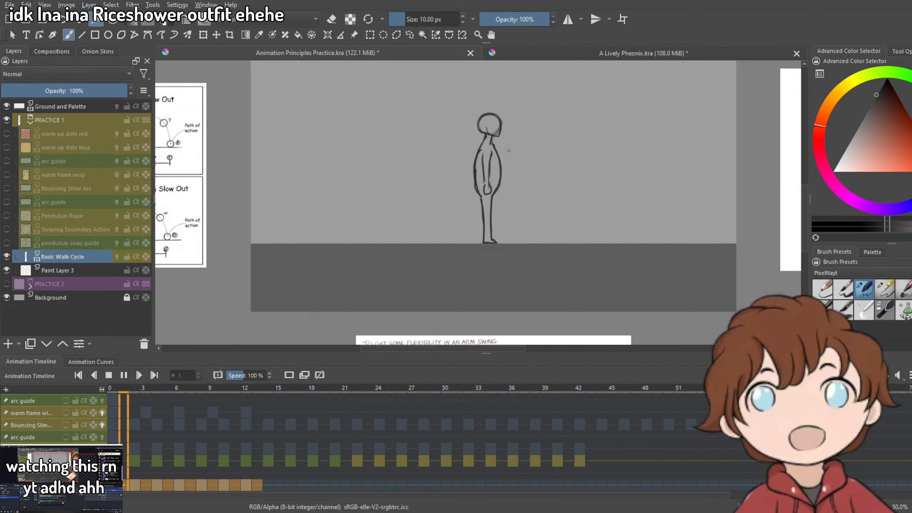
scroll(509, 151, "up", 1)
scroll(530, 166, "down", 1)
scroll(531, 166, "down", 2)
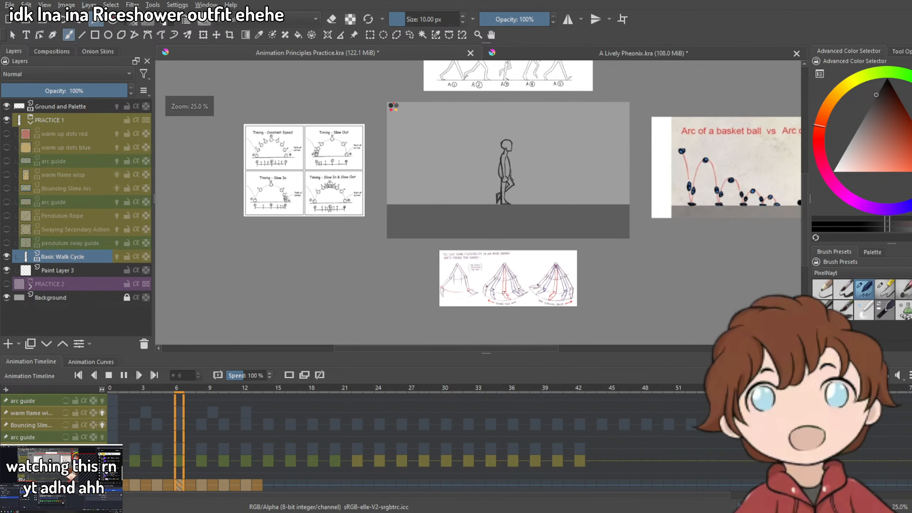
scroll(521, 165, "up", 2)
scroll(511, 165, "down", 1)
scroll(524, 196, "up", 1)
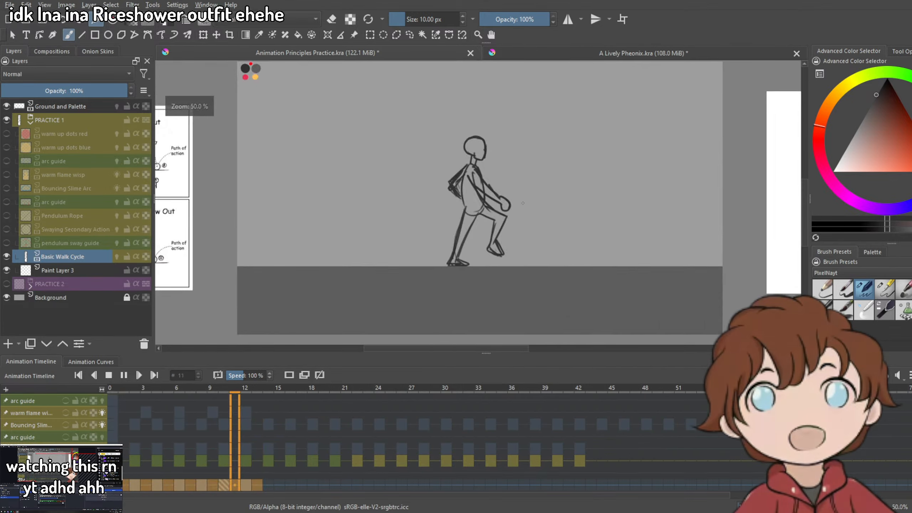
scroll(535, 196, "down", 1)
scroll(545, 195, "up", 1)
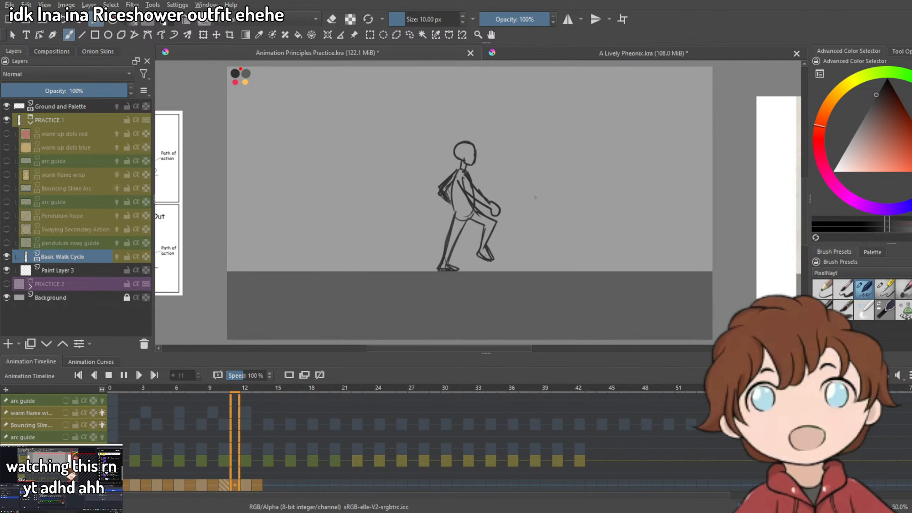
scroll(453, 157, "down", 4)
scroll(470, 160, "up", 4)
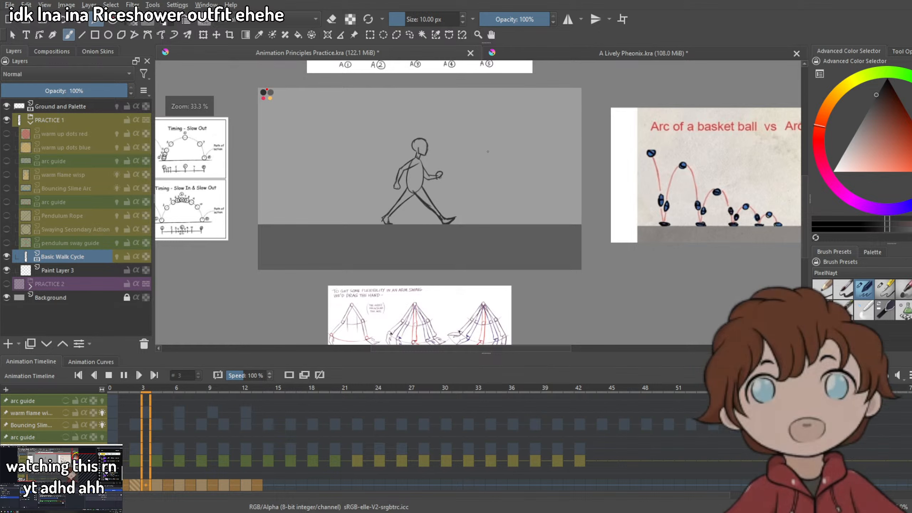
scroll(417, 151, "down", 4)
scroll(415, 152, "up", 4)
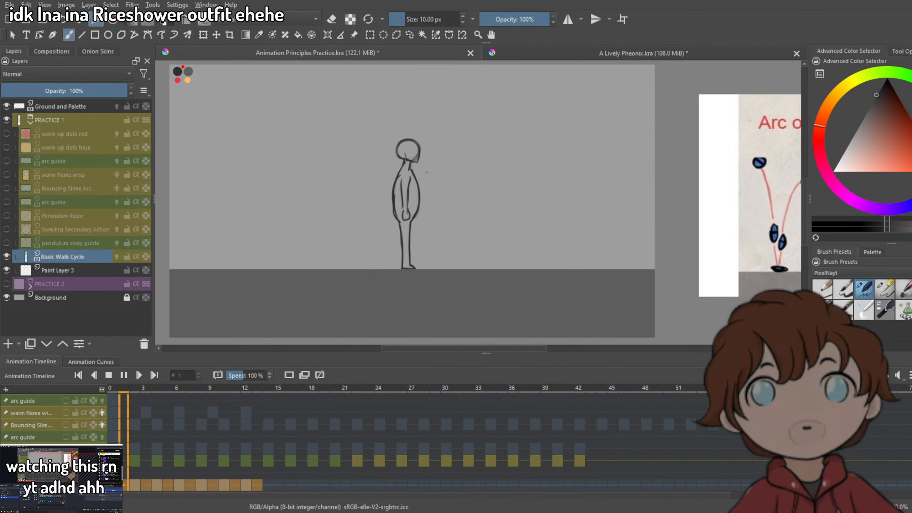
scroll(414, 152, "down", 3)
scroll(413, 154, "up", 3)
scroll(413, 154, "down", 2)
scroll(413, 154, "up", 3)
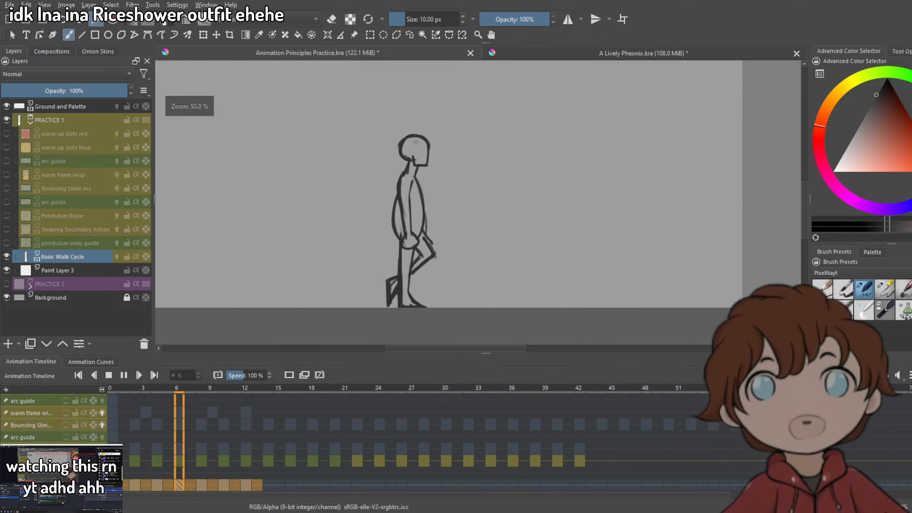
scroll(413, 154, "down", 1)
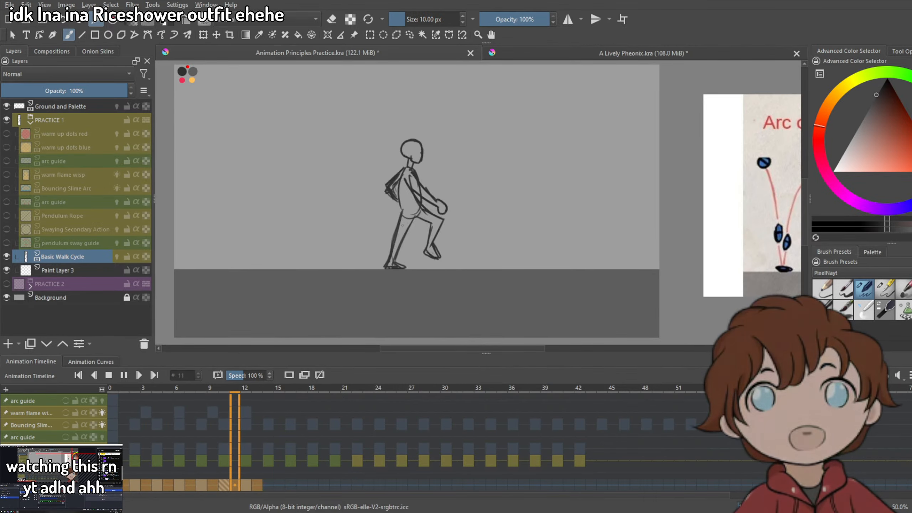
scroll(427, 169, "up", 1)
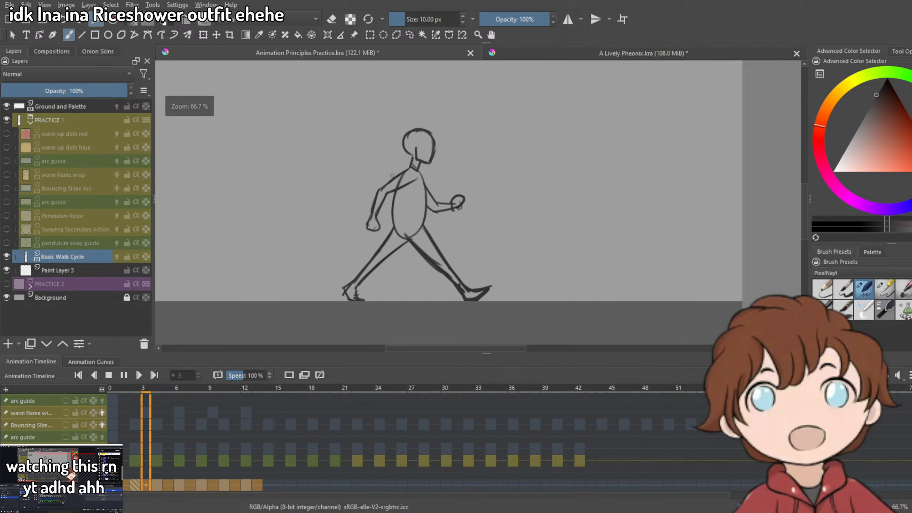
Stop the playback on frame 12 and compare that contact pose with the early frames, ending on frame 4.
left_click(240, 483)
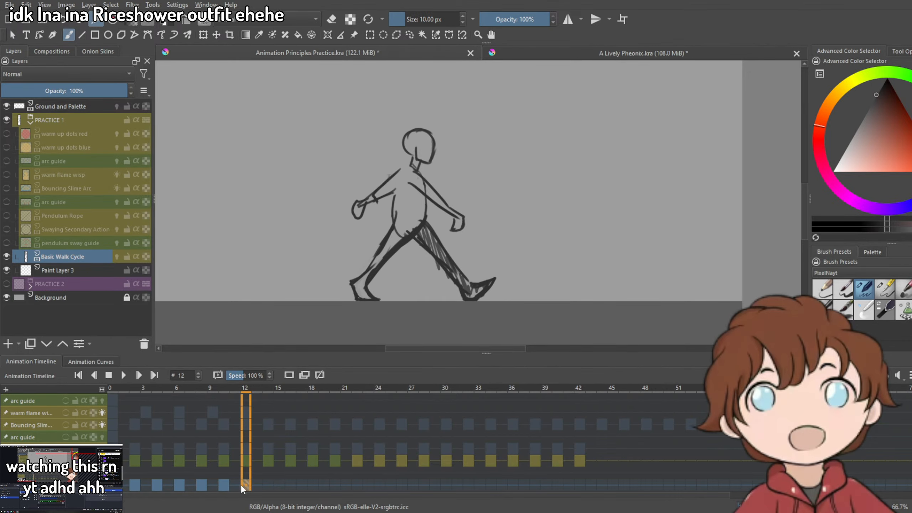
left_click(125, 482)
left_click(155, 486)
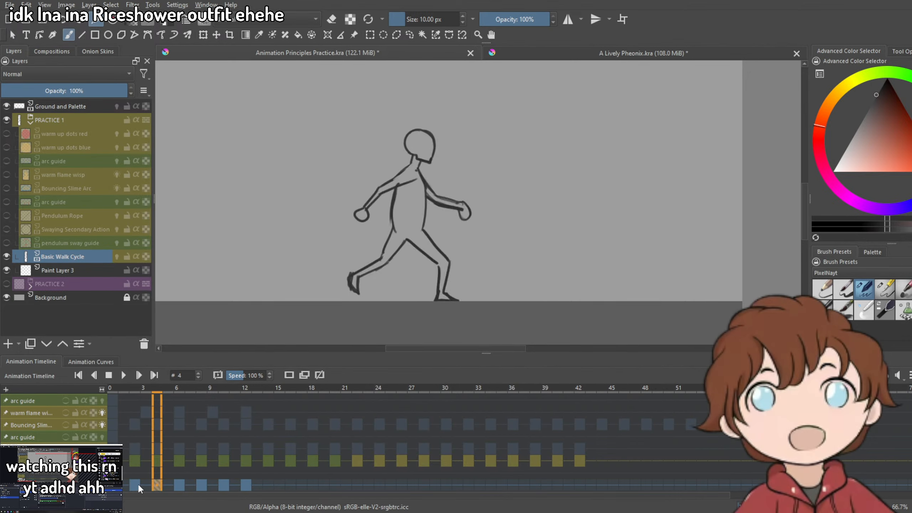
Hide the Basic Walk Cycle layer to leave the practice canvas empty.
left_click(6, 256)
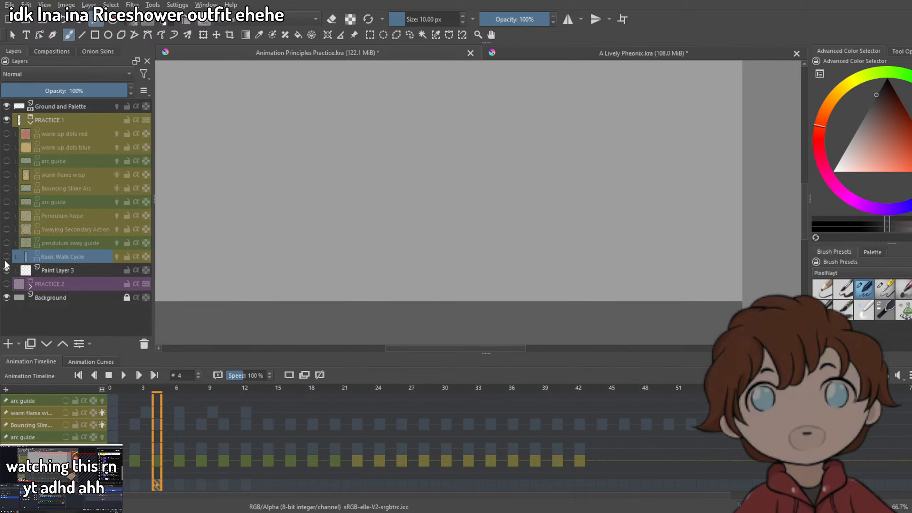
mouse_move(13, 154)
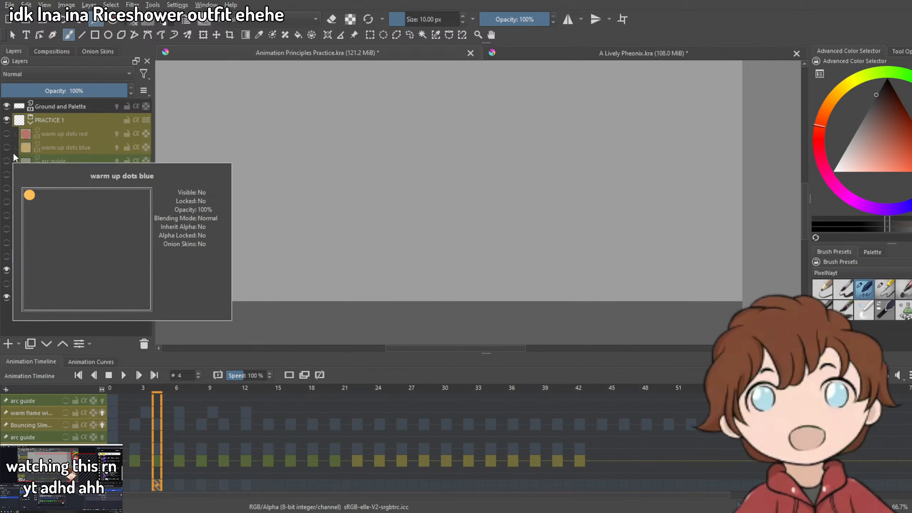
left_click(6, 133)
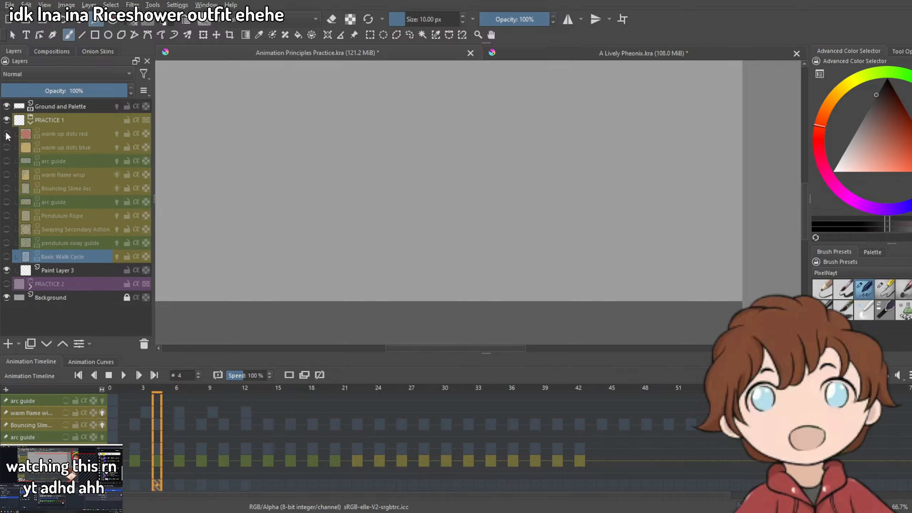
Switch to the A Lively Pheonix.kra document and compare the walking poses on its first keyframes, including frames 0 and 3.
scroll(435, 181, "down", 2)
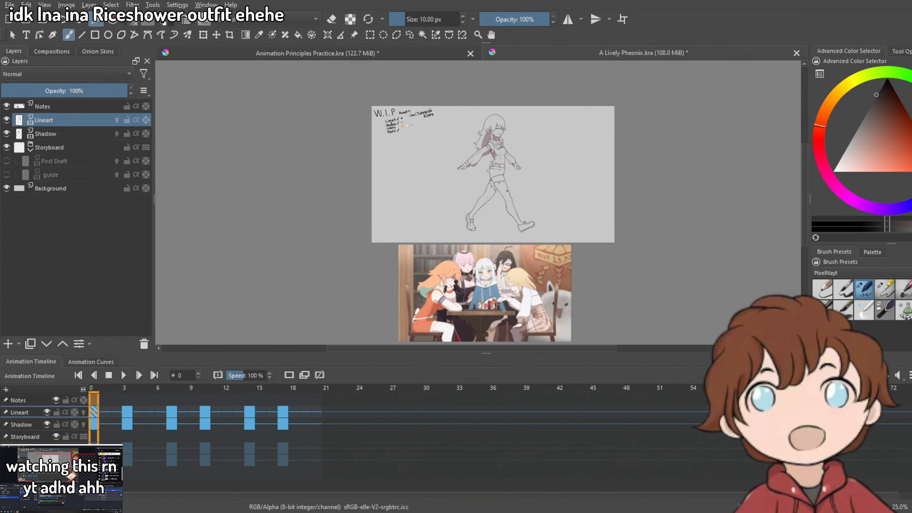
key("ctrl+plus")
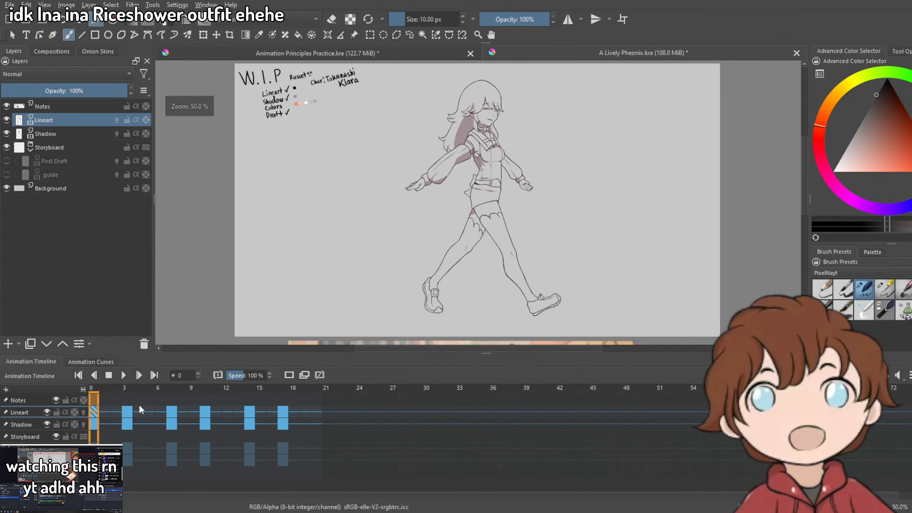
key("Right")
key("Left")
key("Right")
key("Left")
key("Right")
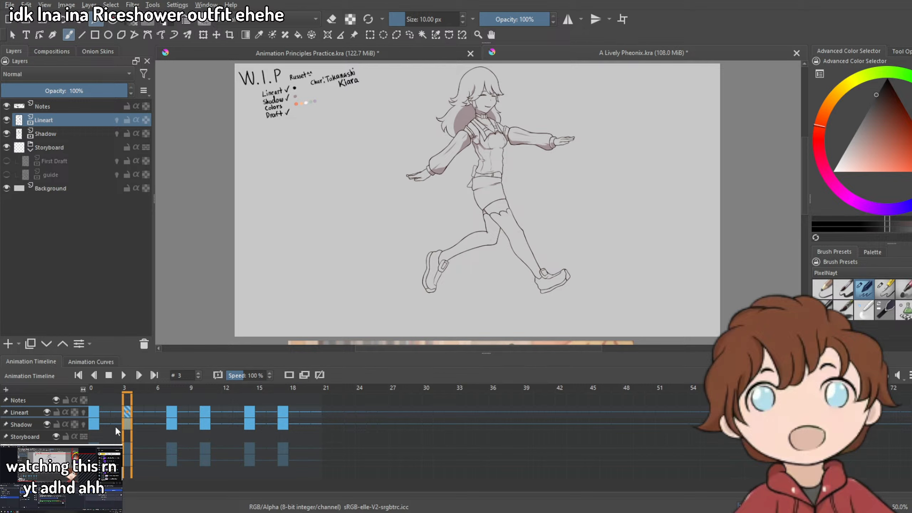
key("Right")
key("Left")
key("Left")
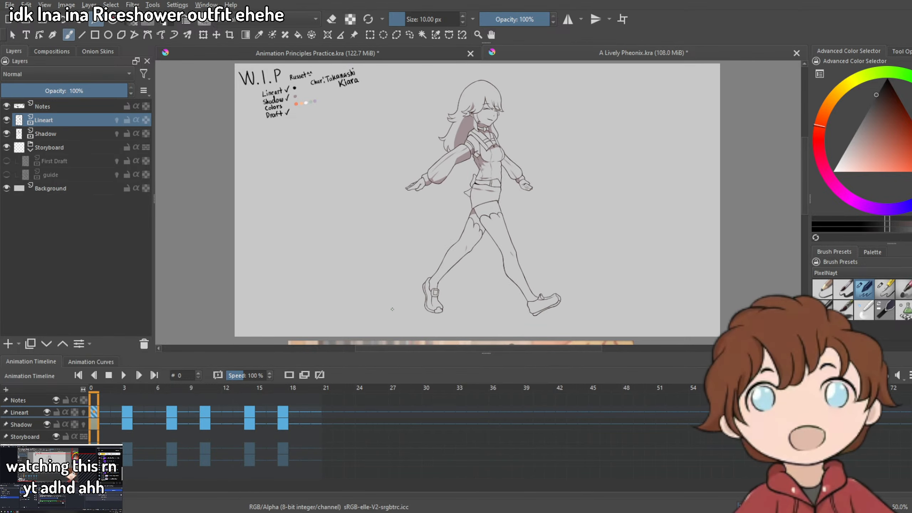
Inspect the lineart and shading around the character's waist and thighs on frame 0.
key("plus")
key("plus")
key("plus")
key("plus")
key("plus")
key("plus")
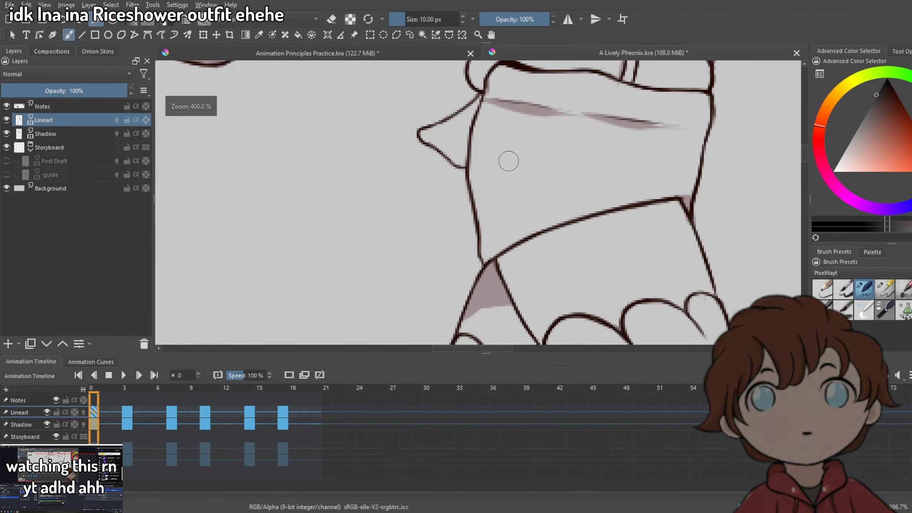
key("minus")
key("minus")
key("minus")
key("minus")
key("minus")
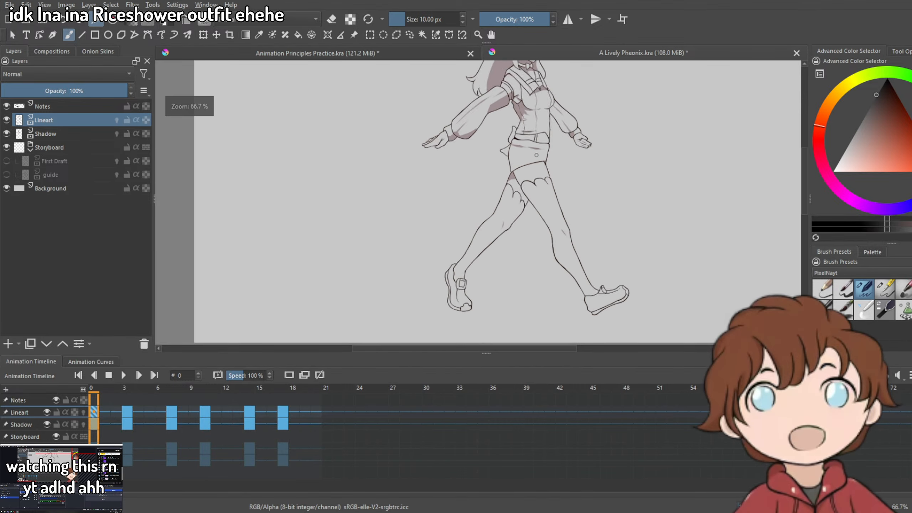
Select the Lineart layer's frame 0 and examine the full walking figure's pose.
left_click(127, 426)
left_click(95, 412)
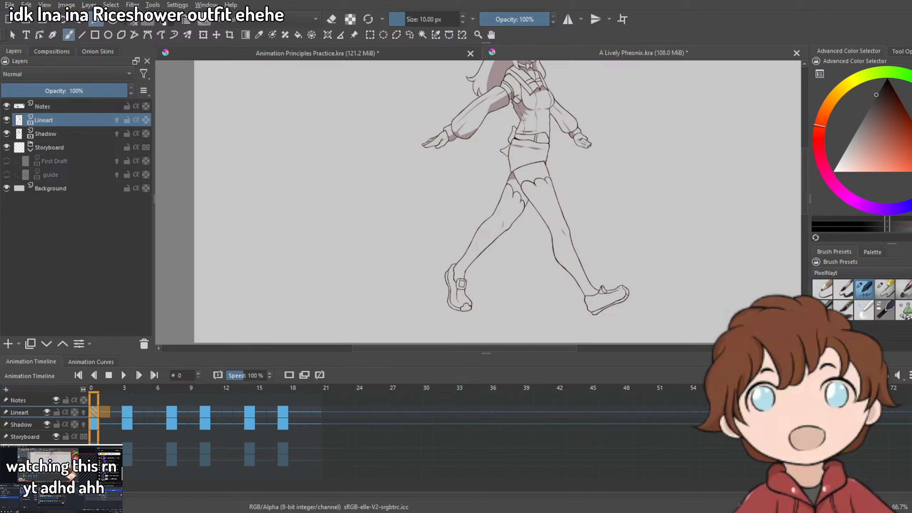
mouse_move(567, 191)
left_mouse_down()
mouse_move(507, 229)
mouse_move(547, 214)
mouse_move(537, 199)
mouse_move(547, 232)
left_mouse_up()
scroll(537, 190, "down", 2)
scroll(540, 161, "up", 1)
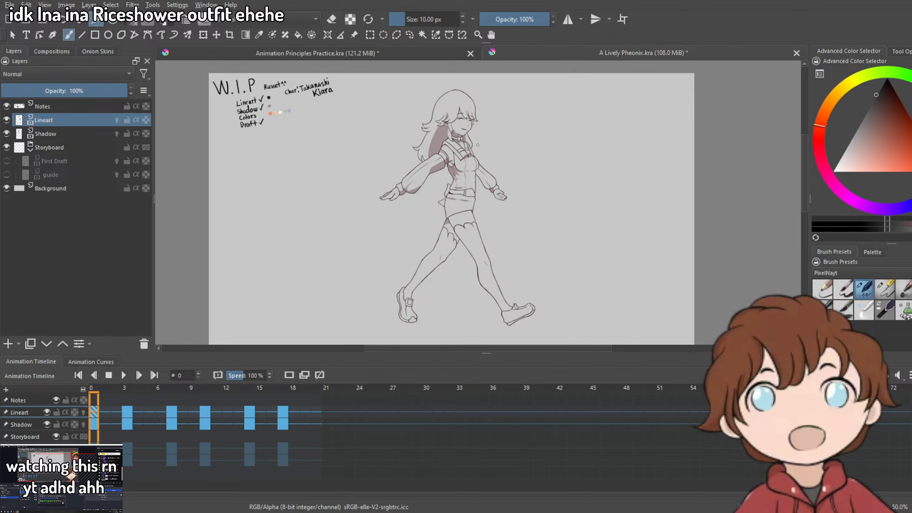
scroll(489, 153, "up", 1)
scroll(487, 147, "down", 1)
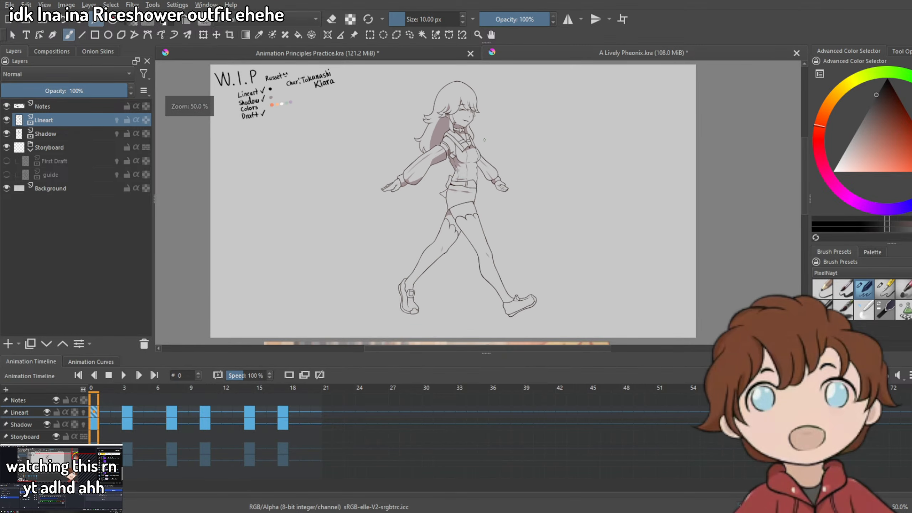
scroll(484, 140, "up", 1)
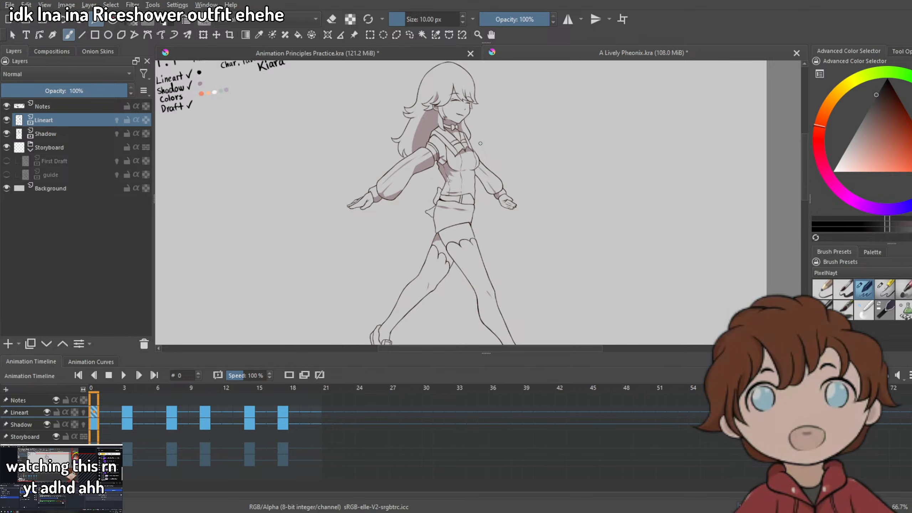
scroll(544, 117, "down", 1)
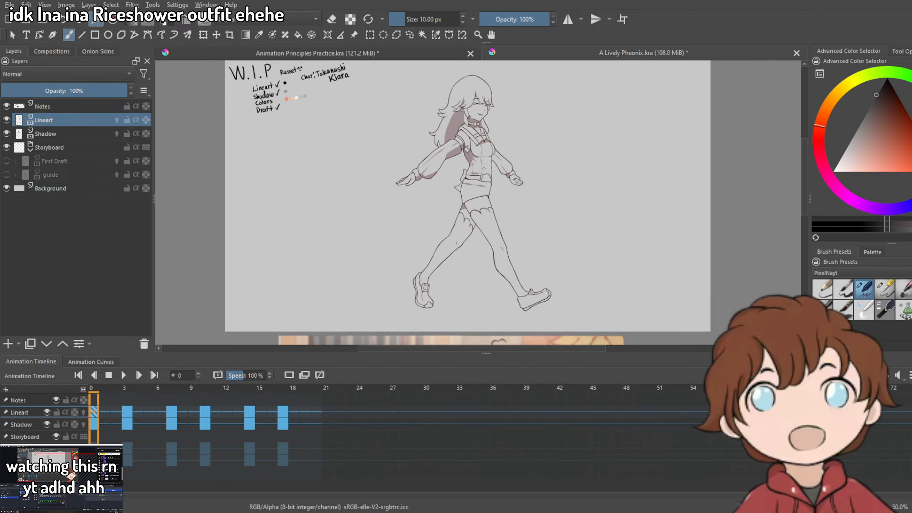
Select the Lineart layer's frames 0 to 20, play the walk animation on the canvas, and pause it at frame 17.
scroll(485, 169, "down", 1)
scroll(549, 210, "up", 1)
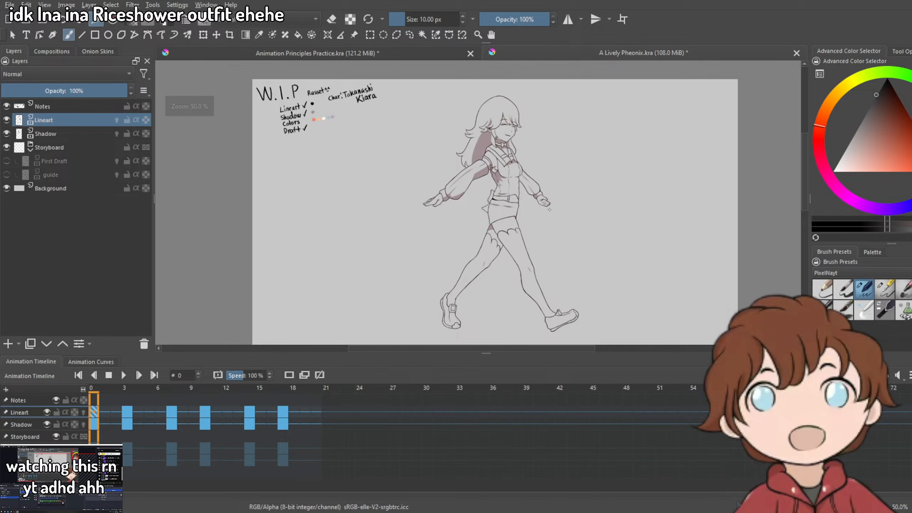
scroll(555, 230, "down", 2)
scroll(559, 250, "up", 2)
scroll(559, 219, "down", 1)
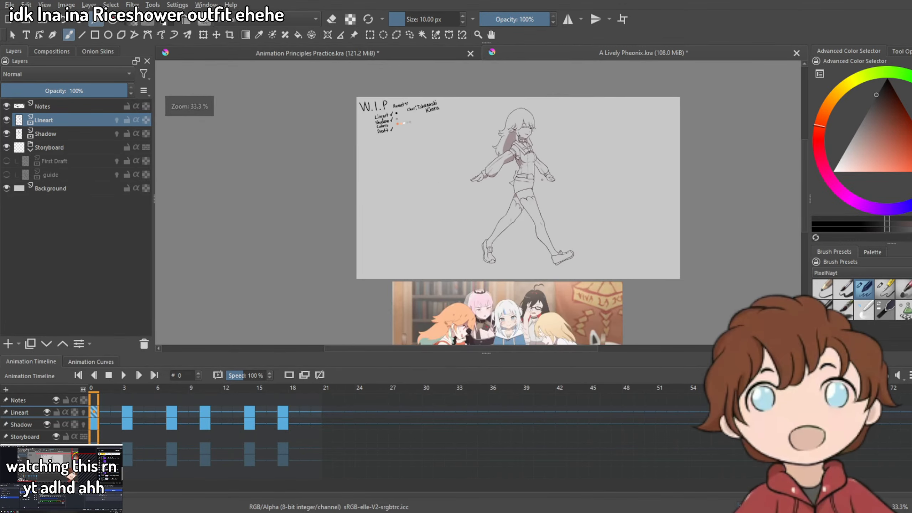
left_click(128, 421)
left_click_drag(95, 413, 317, 418)
left_click(126, 376)
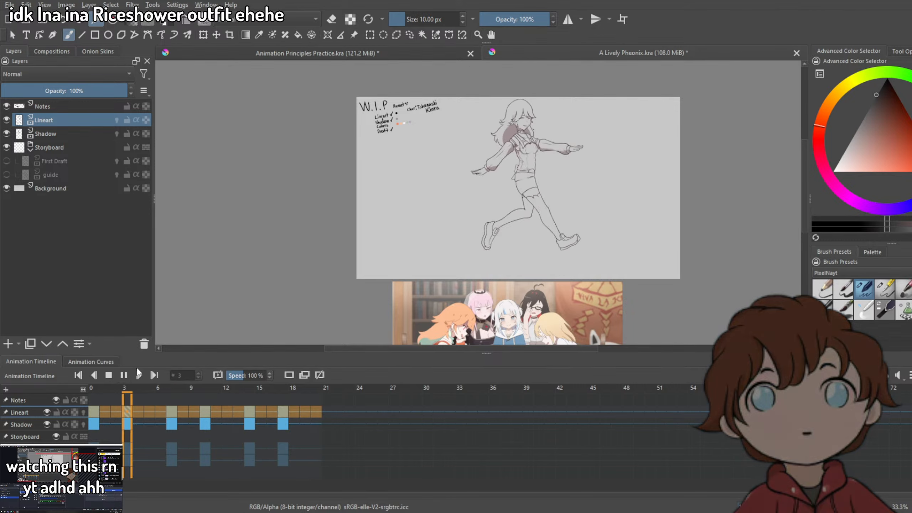
scroll(527, 230, "up", 1)
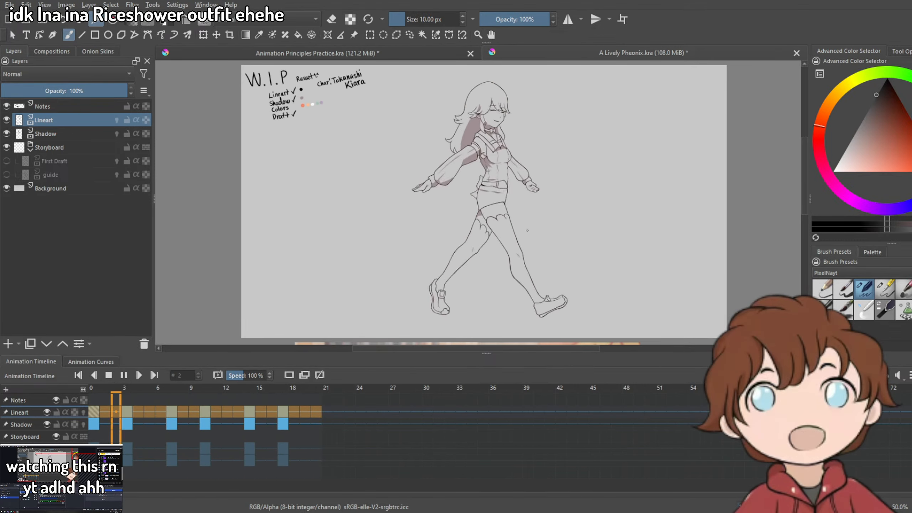
left_click(124, 376)
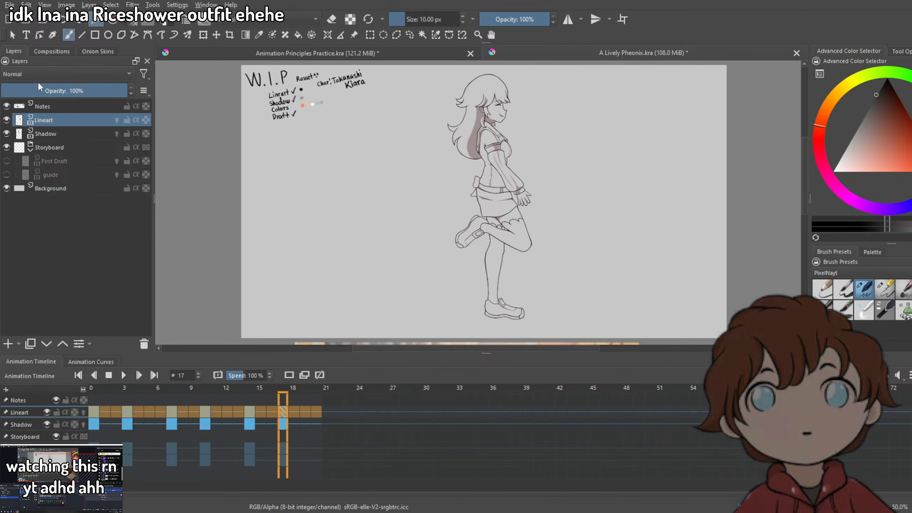
Start opening another document and check the contents of the Inamation Myth Orbs S2 folder inside Animations.
left_click(10, 4)
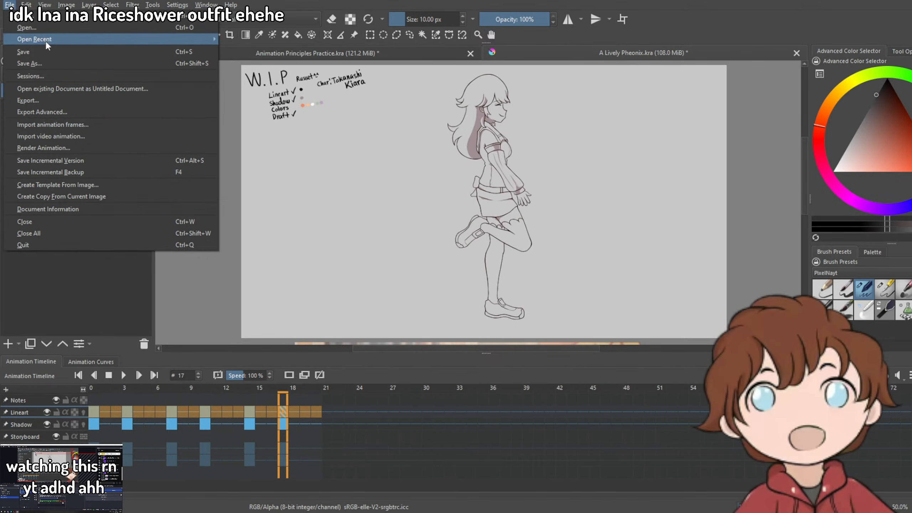
mouse_move(46, 40)
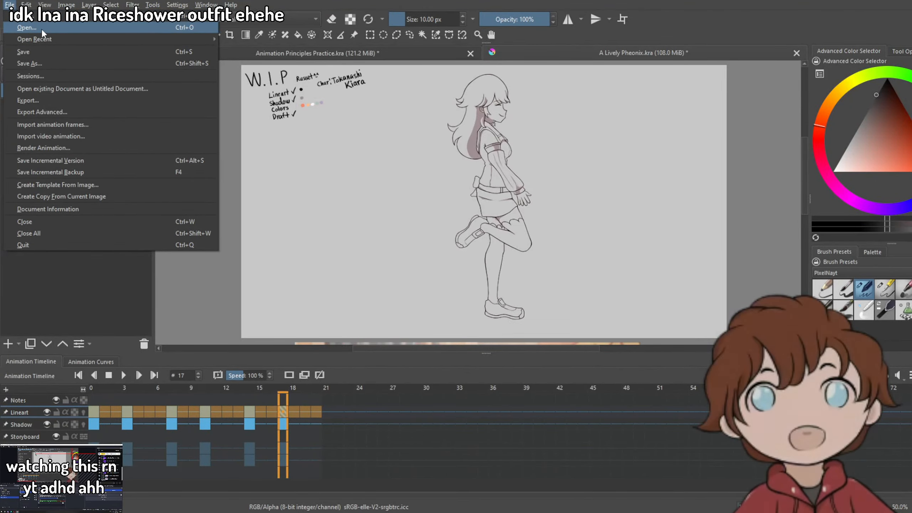
left_click(43, 31)
left_click(292, 74)
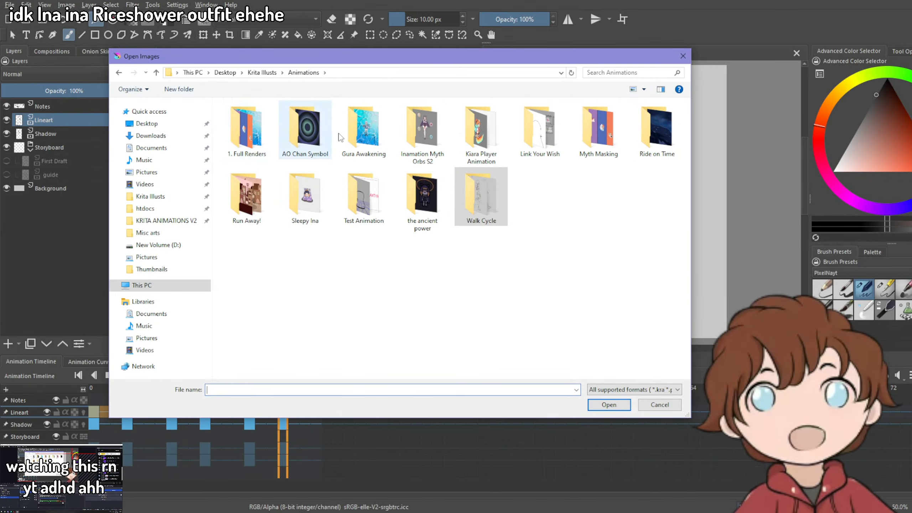
double_click(426, 134)
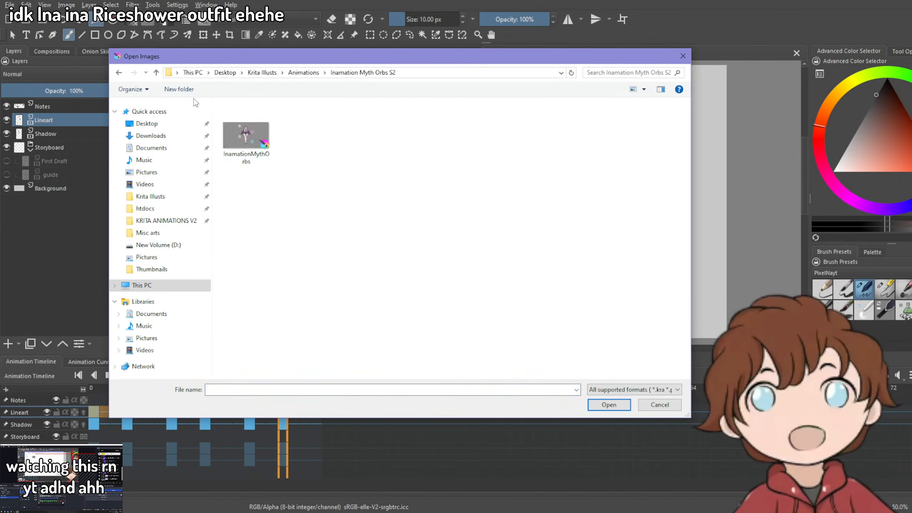
left_click(118, 73)
Browse the sprite images in the Individual Frames folder of Kiara Player Animation and return to the Animations folder.
double_click(481, 133)
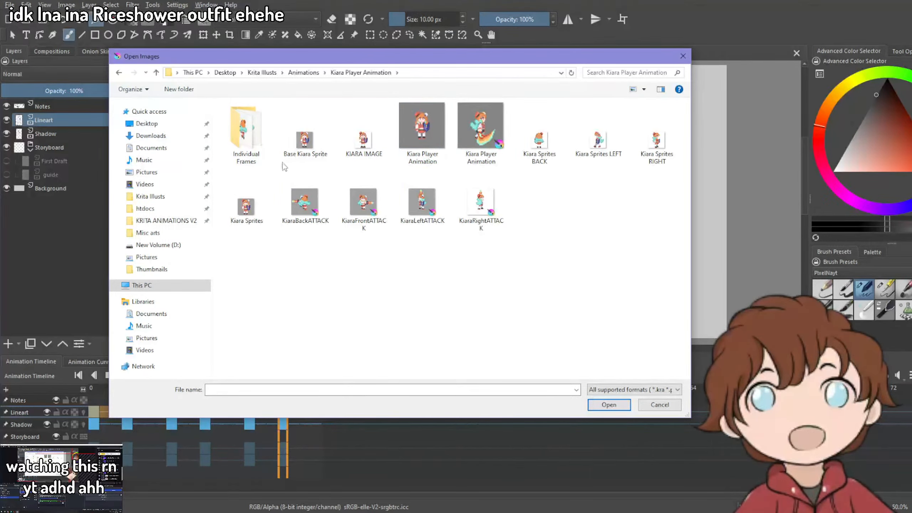
double_click(247, 145)
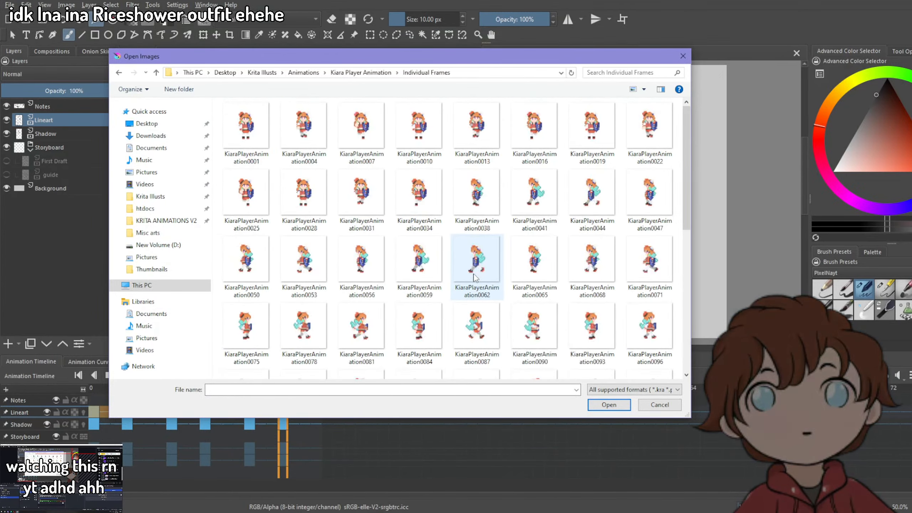
scroll(471, 294, "down", 10)
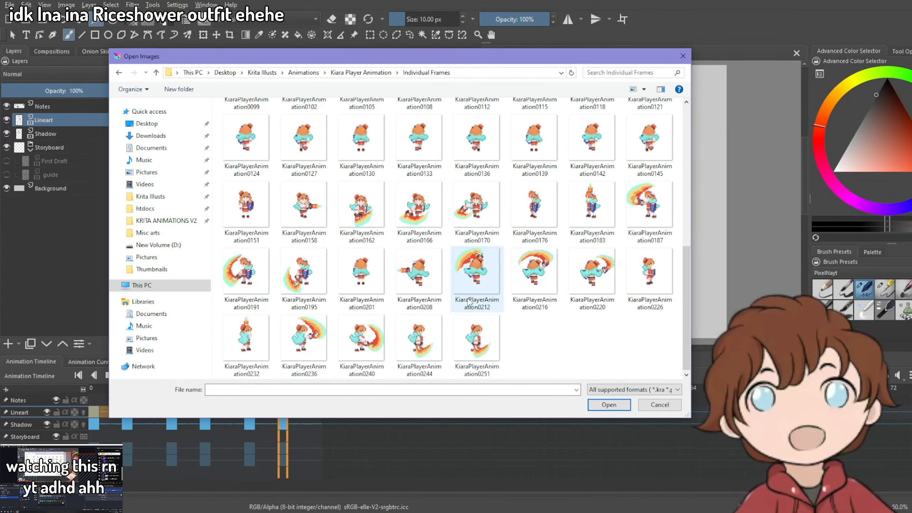
scroll(466, 304, "up", 10)
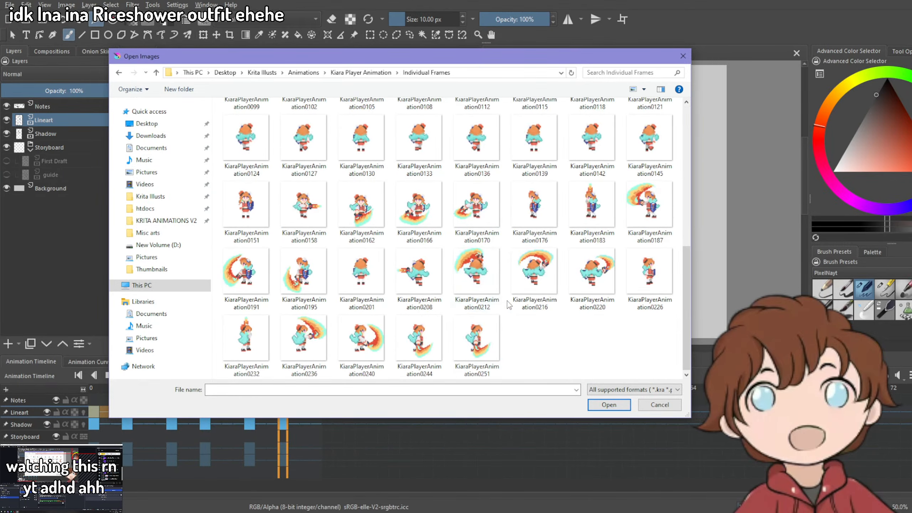
left_click(119, 72)
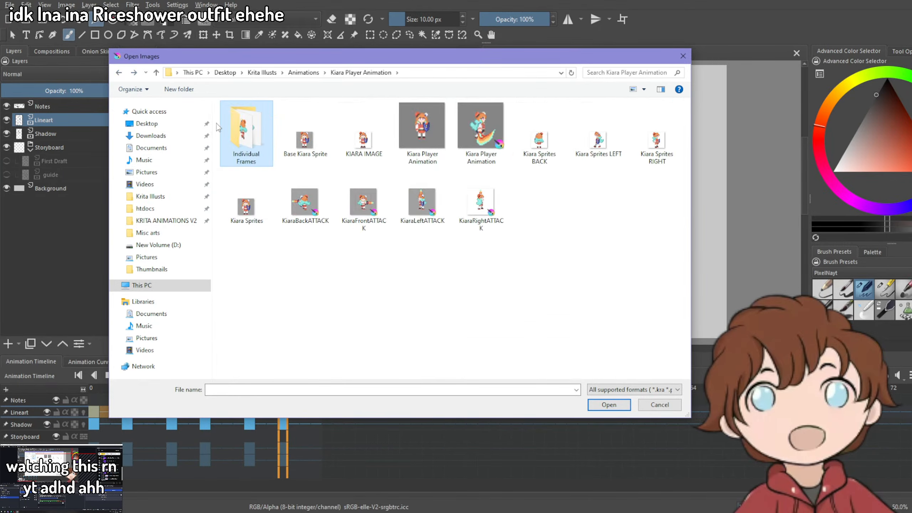
left_click(119, 73)
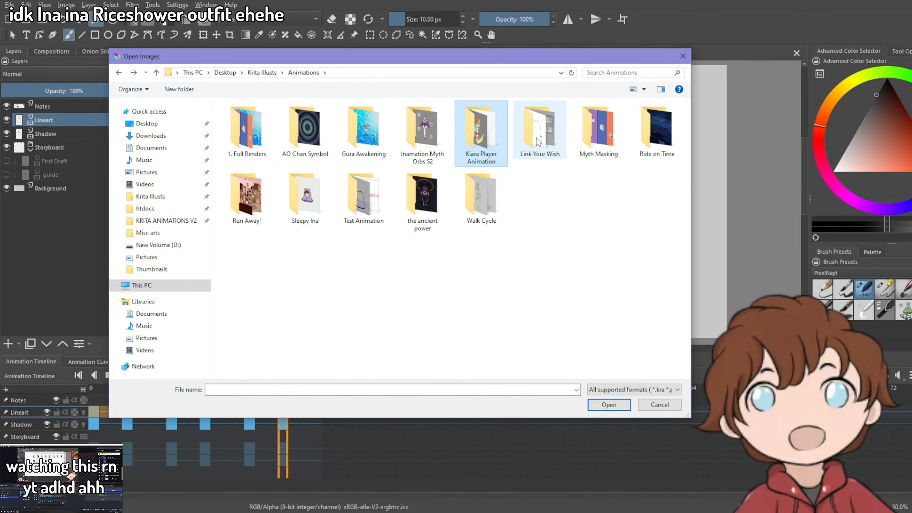
Look through the animation files in the Link Your Wish folder and return to the Animations folder.
double_click(521, 128)
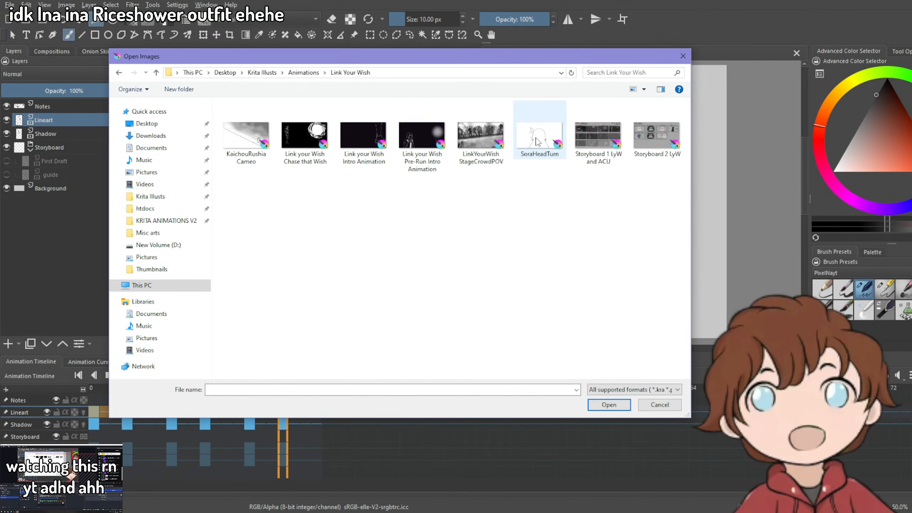
left_click(119, 73)
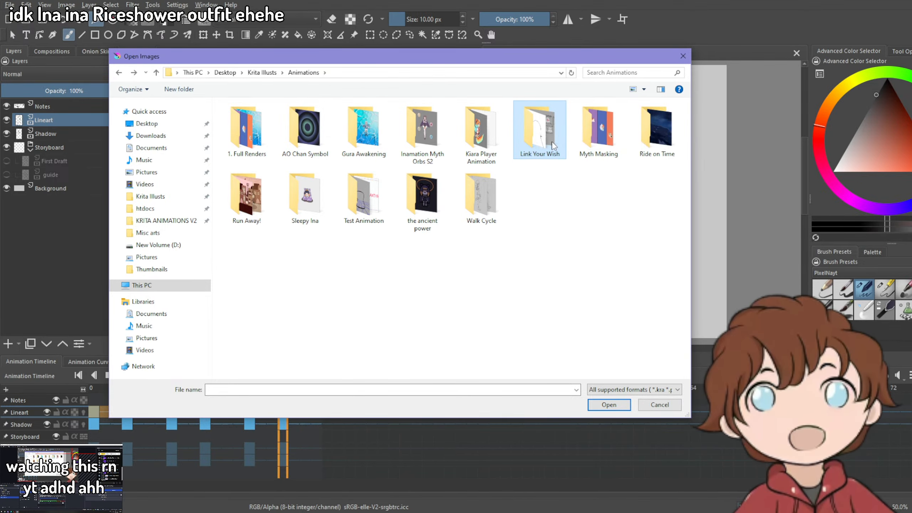
double_click(540, 137)
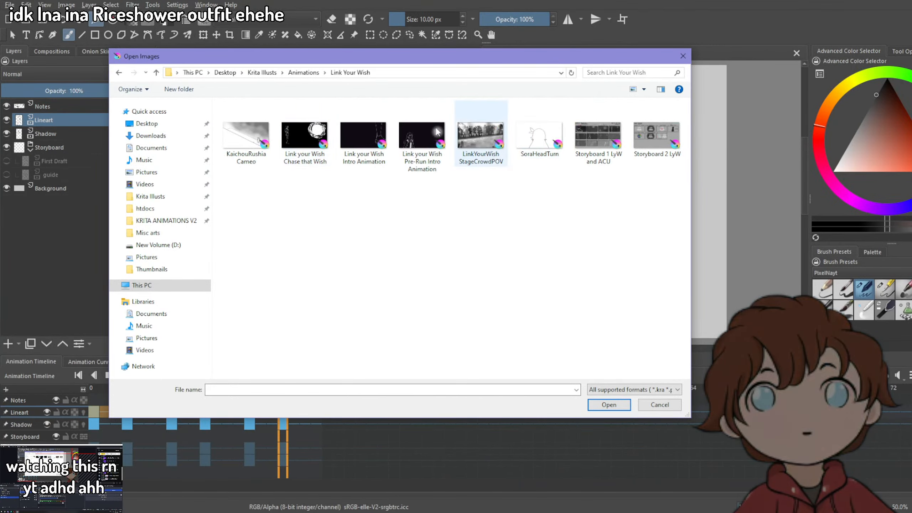
left_click(246, 137)
left_click(292, 145)
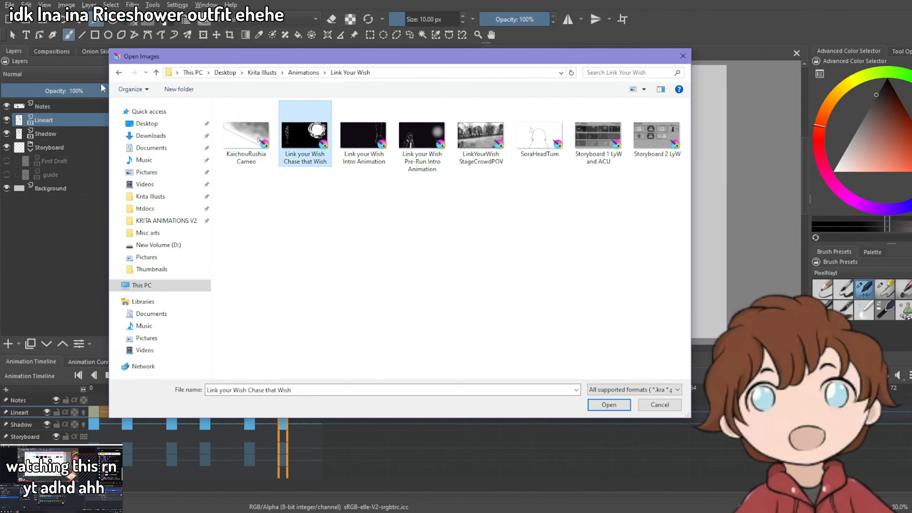
left_click(118, 73)
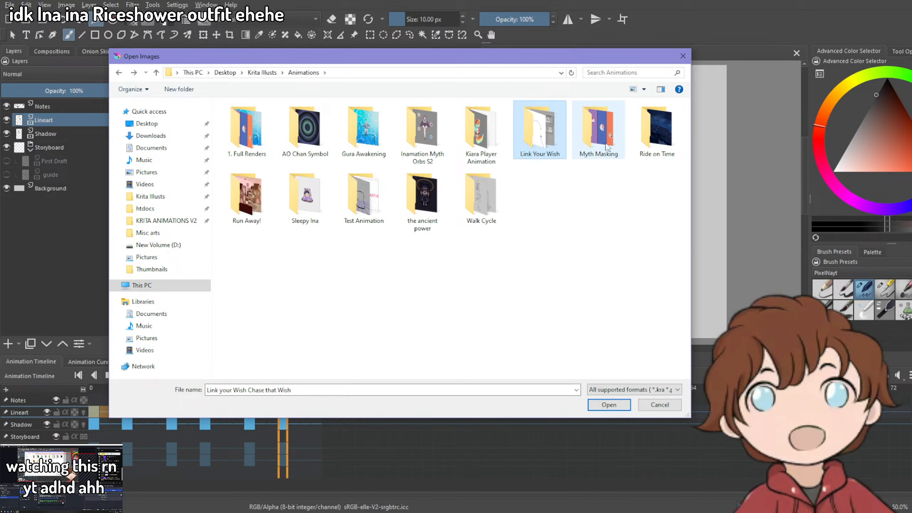
Open the GURA TIME IKZ file from the Ride on Time folder and view its whole canvas.
double_click(657, 129)
left_click(256, 133)
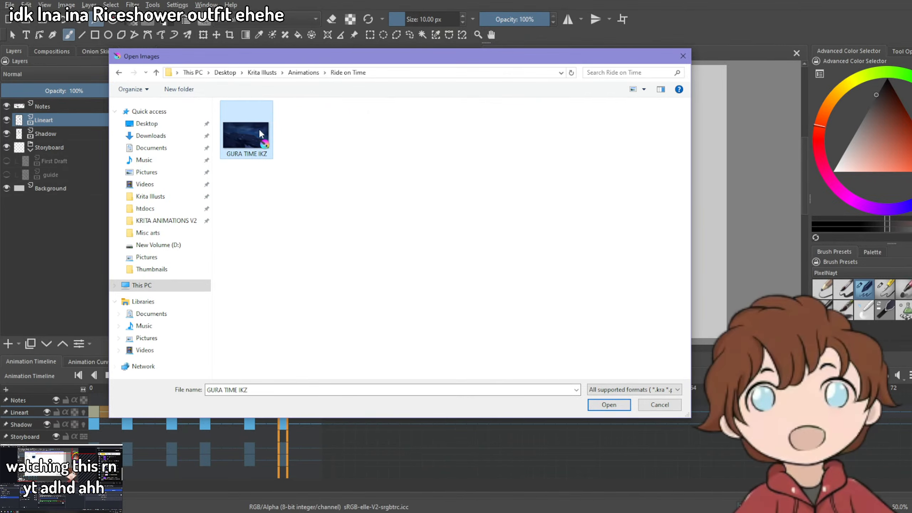
double_click(259, 134)
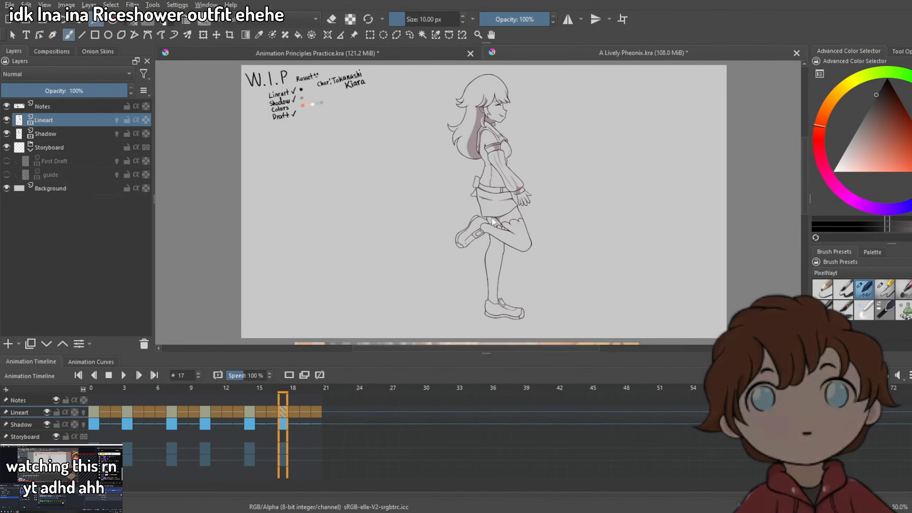
scroll(355, 226, "down", 1)
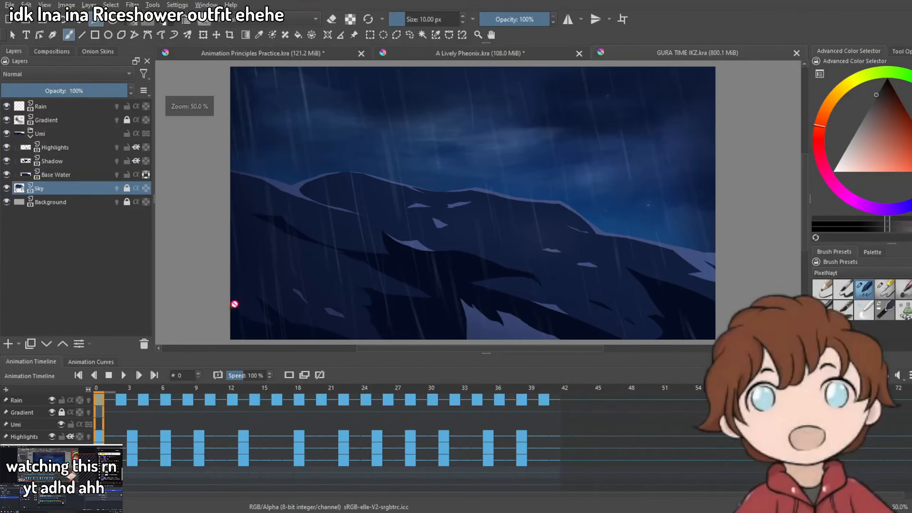
Scrub through the Rain layer's keyframes from frame 0 to 40 and compare the rain on frames 6 and 8.
left_click_drag(118, 399, 545, 399)
left_click(233, 400)
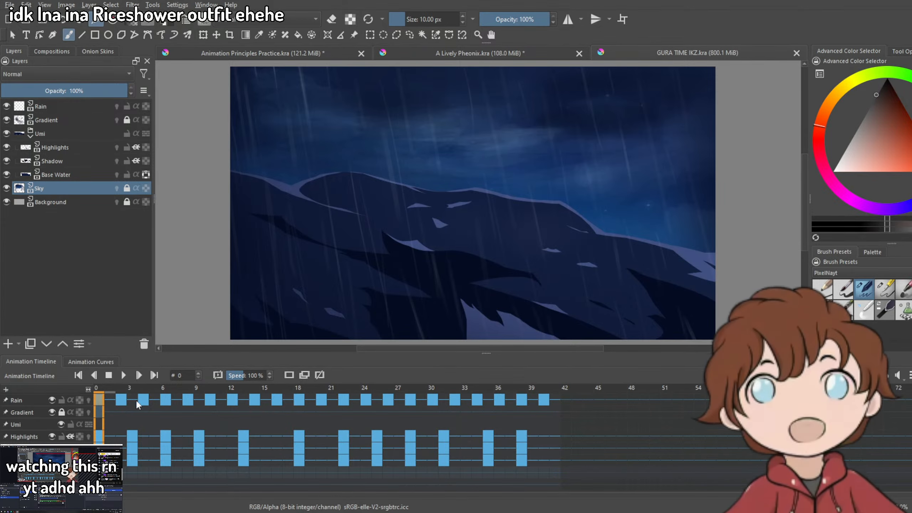
mouse_move(99, 401)
left_mouse_down()
mouse_move(134, 401)
mouse_move(102, 396)
left_mouse_up()
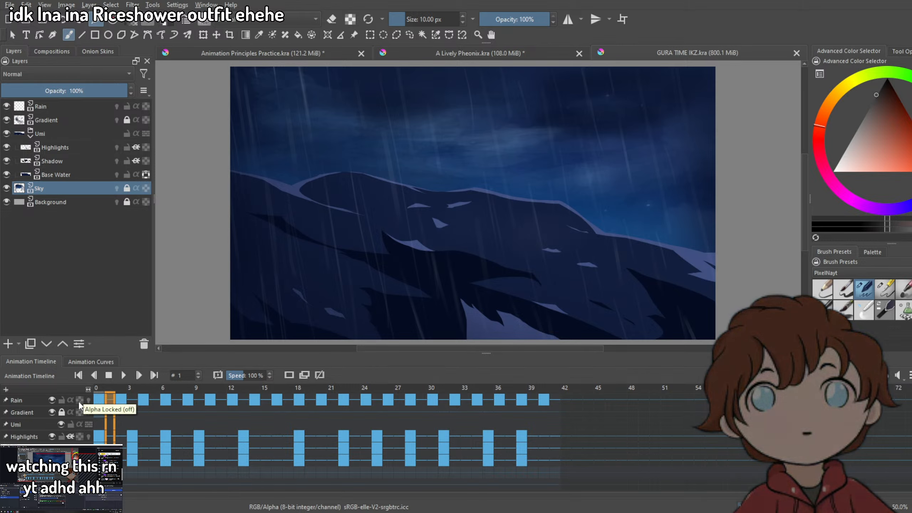
left_click_drag(104, 401, 544, 399)
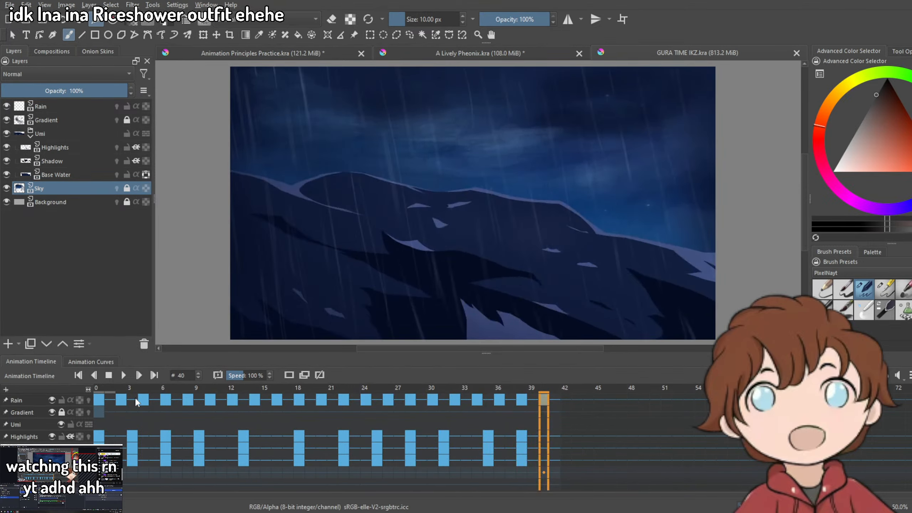
left_click_drag(99, 402, 166, 402)
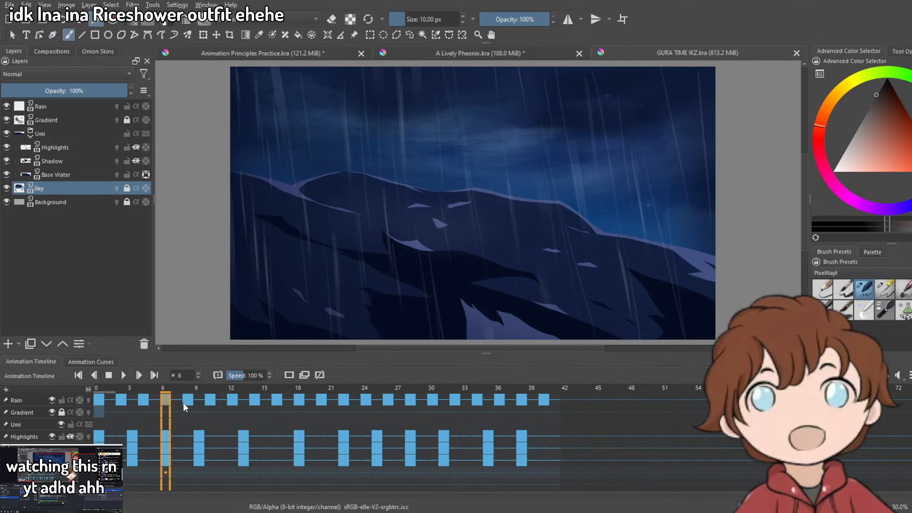
left_click(187, 401)
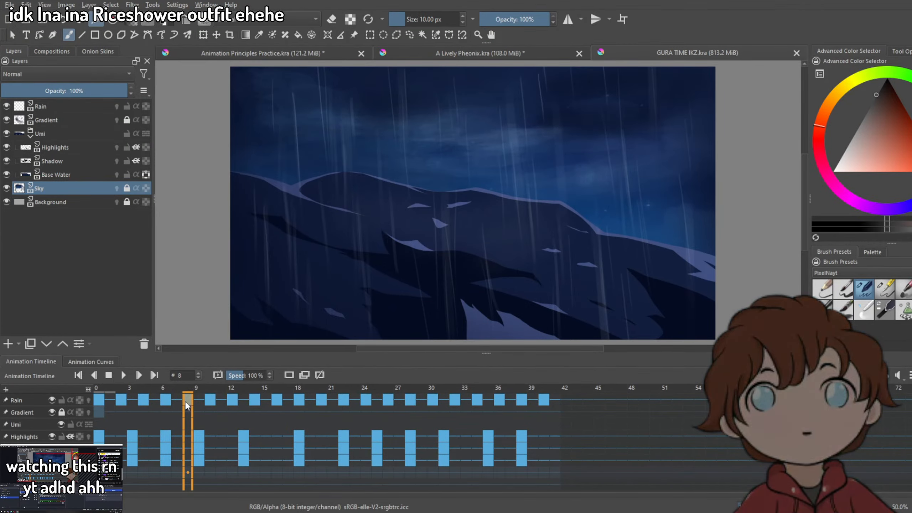
Close GURA TIME IKZ.kra and A Lively Pheonix.kra, discarding the changes to A Lively Pheonix.kra.
left_click(797, 54)
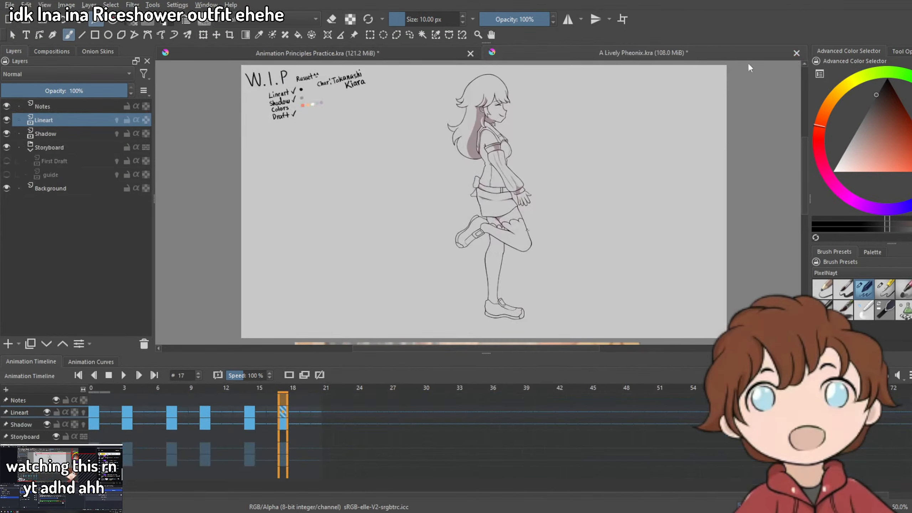
left_click(796, 53)
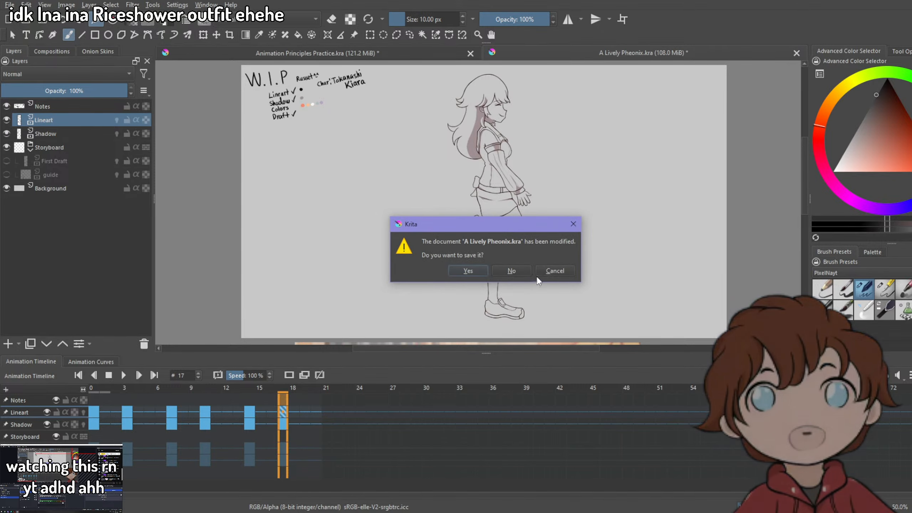
left_click(511, 271)
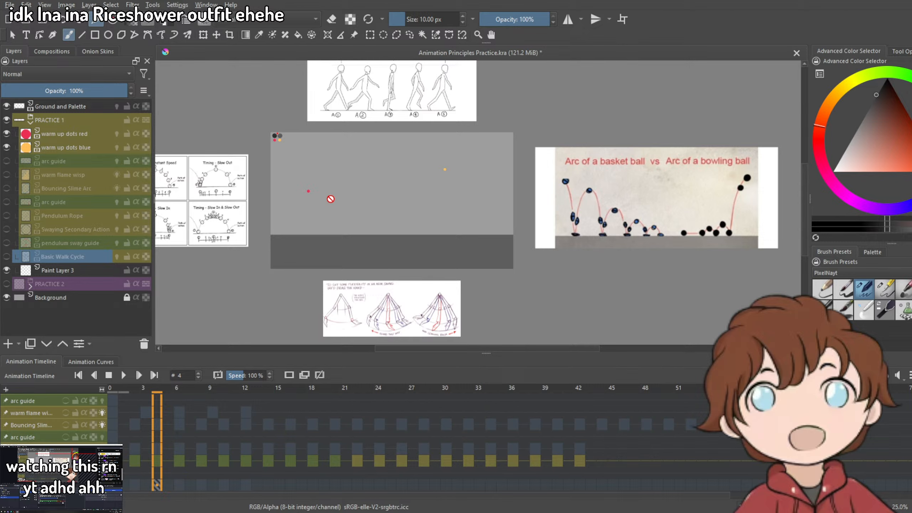
Select Paint Layer 3 in the PRACTICE 1 group and bring the empty practice canvas into view.
scroll(353, 170, "up", 2)
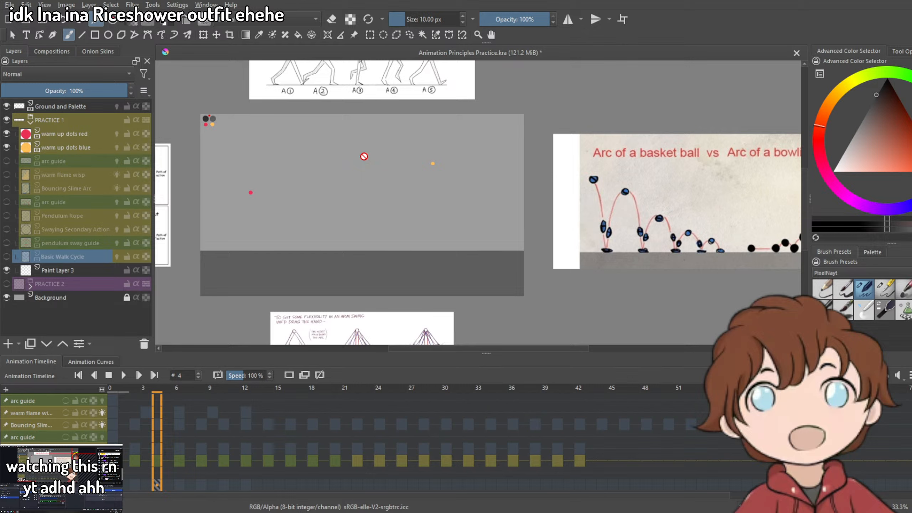
left_click(78, 264)
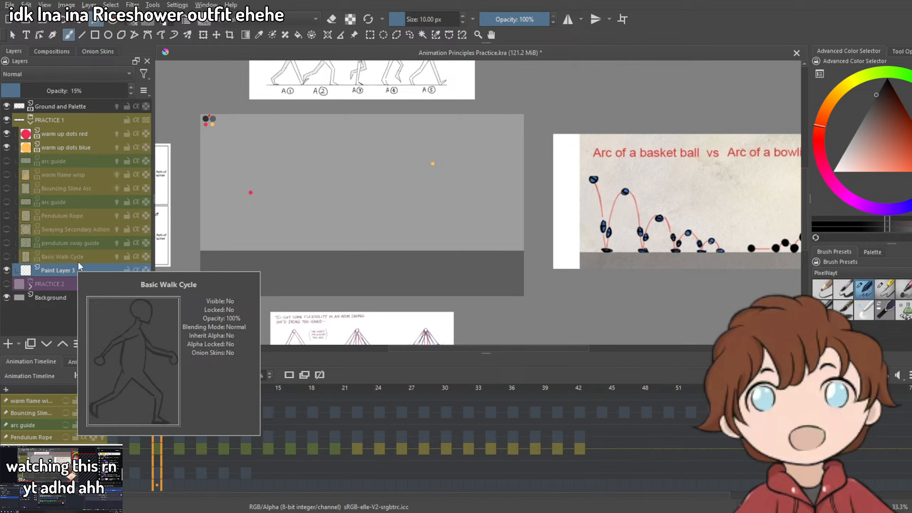
scroll(290, 185, "up", 1)
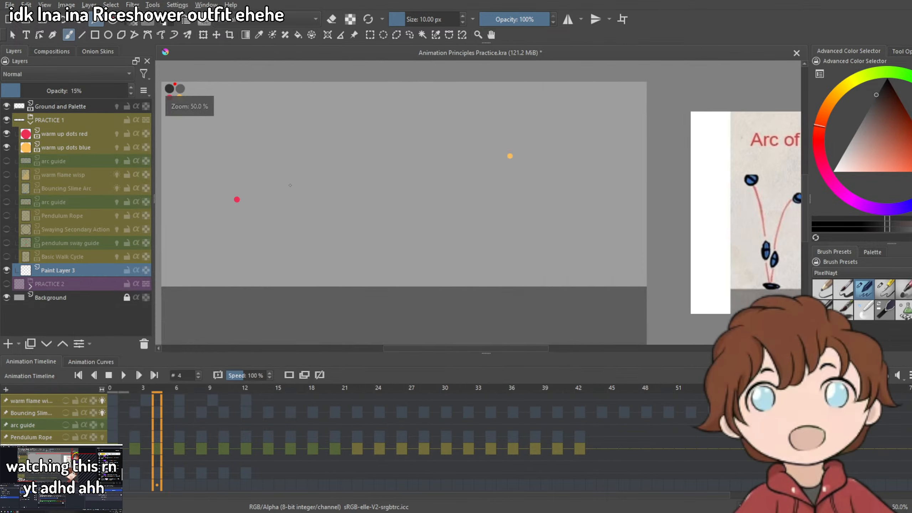
scroll(290, 185, "down", 1)
scroll(311, 180, "up", 1)
scroll(312, 179, "down", 1)
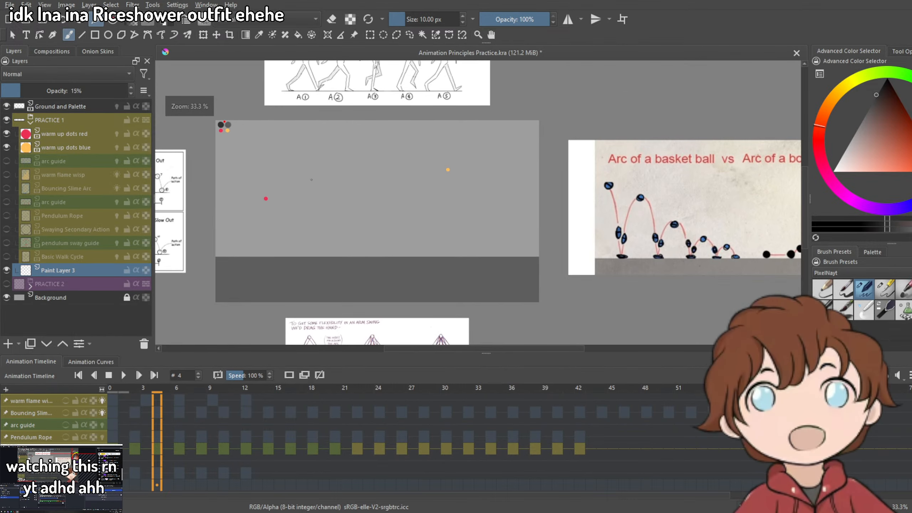
Show the arc guide layer below the warm up dots layers and examine its path on the practice canvas.
left_click_drag(419, 208, 476, 213)
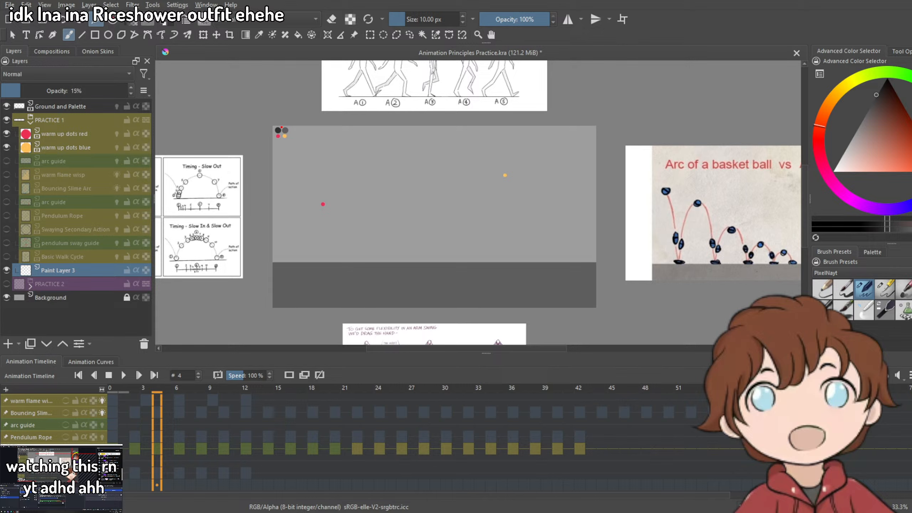
left_click(7, 161)
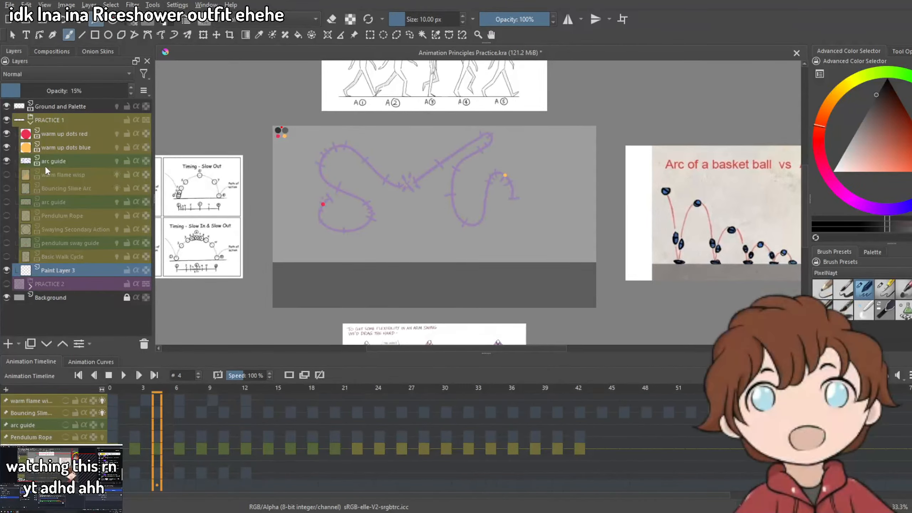
left_click_drag(423, 239, 446, 235)
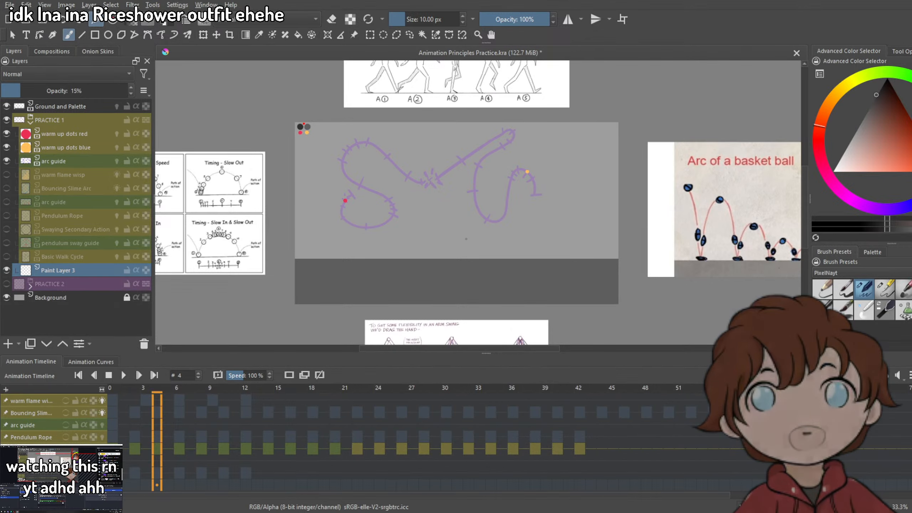
scroll(432, 170, "up", 1)
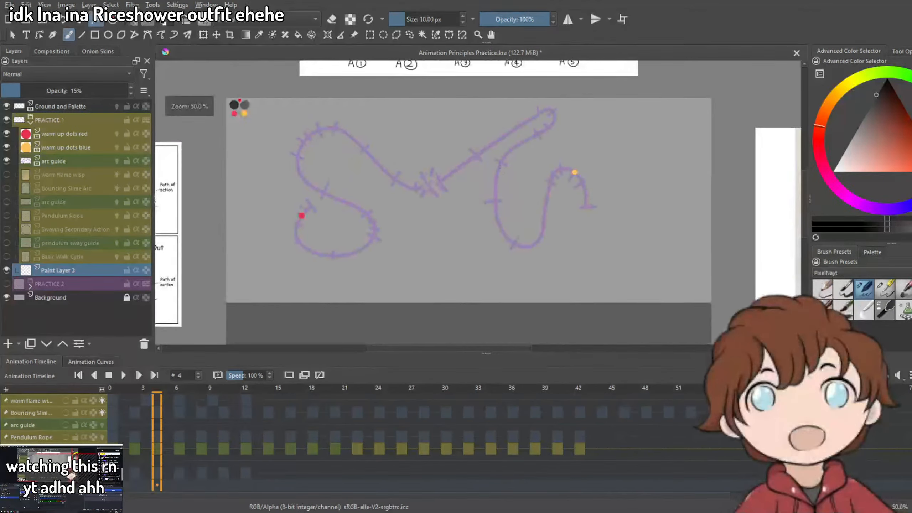
left_click(6, 162)
left_click(6, 162)
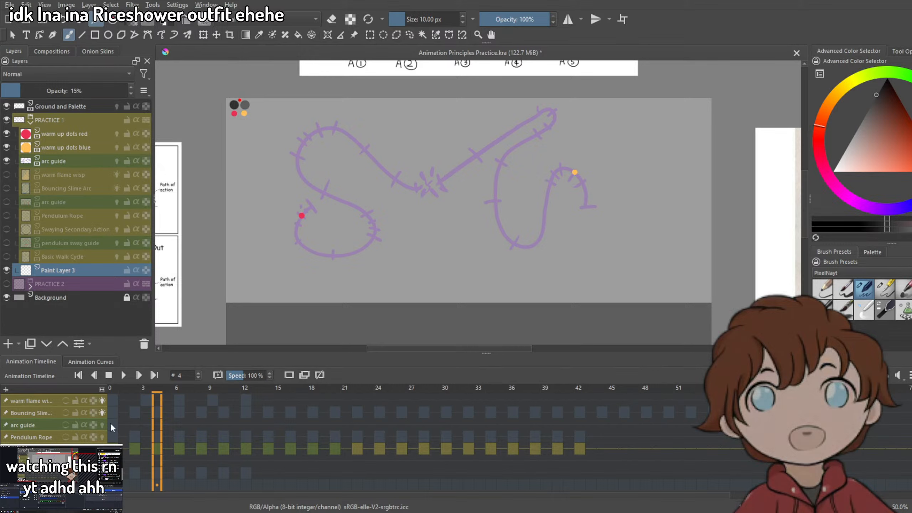
Select frames 0 to 46 of the warm up dots and play them over the arc guide.
scroll(105, 426, "up", 3)
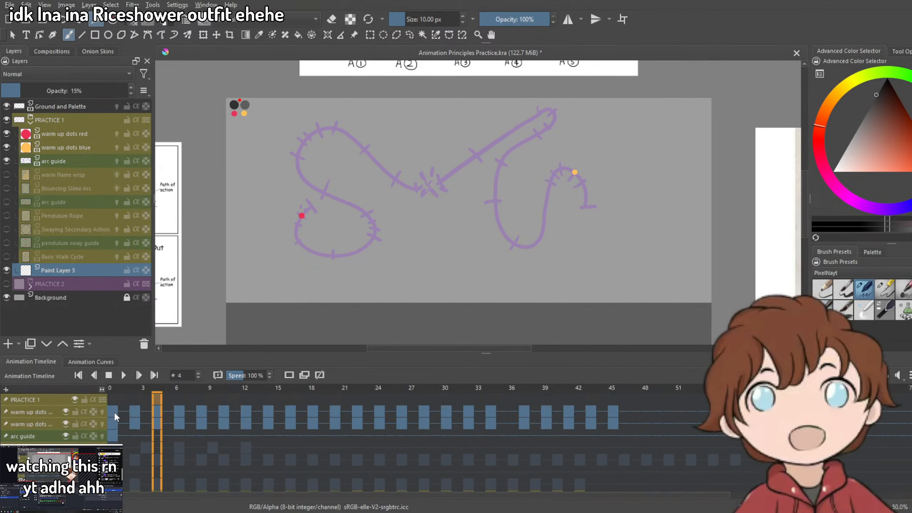
left_click_drag(116, 417, 620, 412)
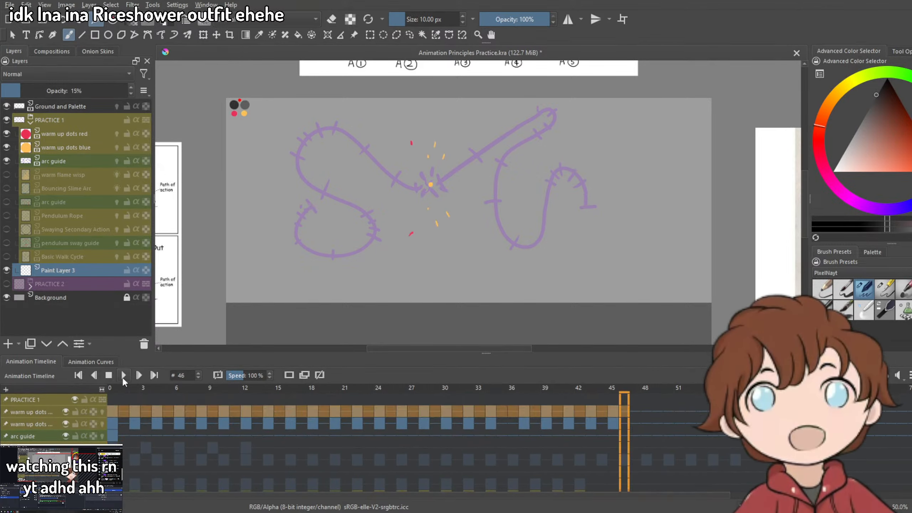
left_click(124, 375)
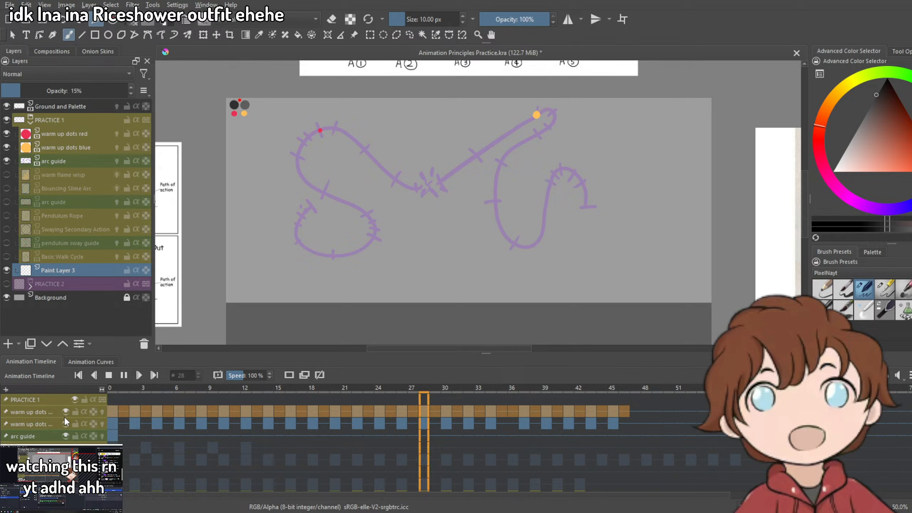
Hide the arc guide and replay the warm up dots animation without it.
left_click(65, 436)
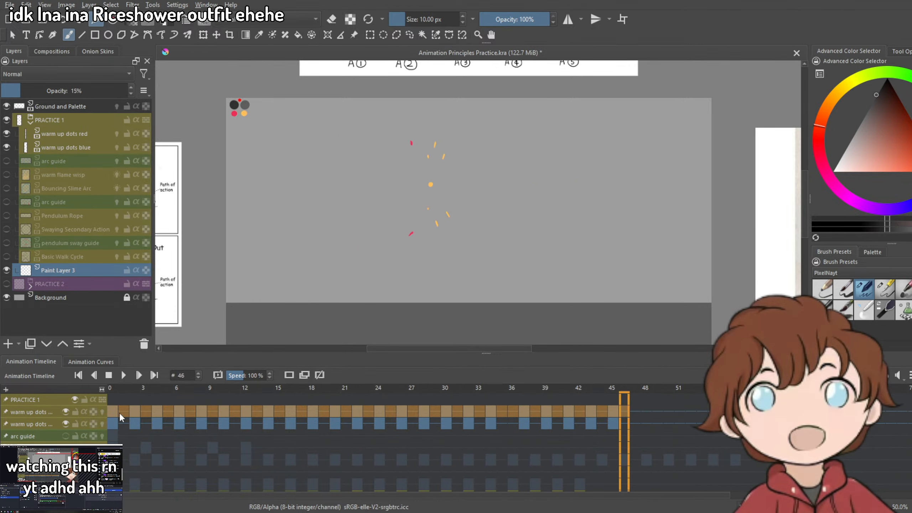
left_click(124, 374)
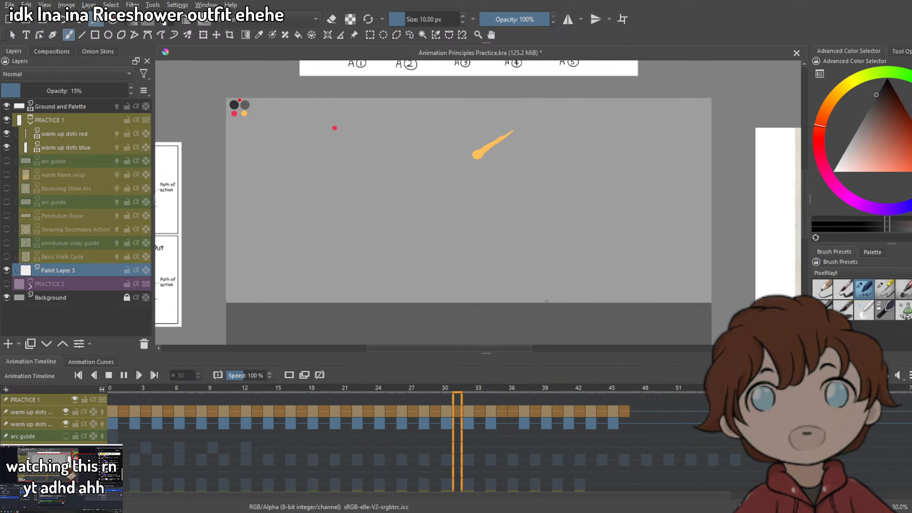
left_click(124, 375)
Hide both warm up dots layers, show warm flame wisp, and play its frames 0 to 13.
left_click(7, 134)
left_click(7, 147)
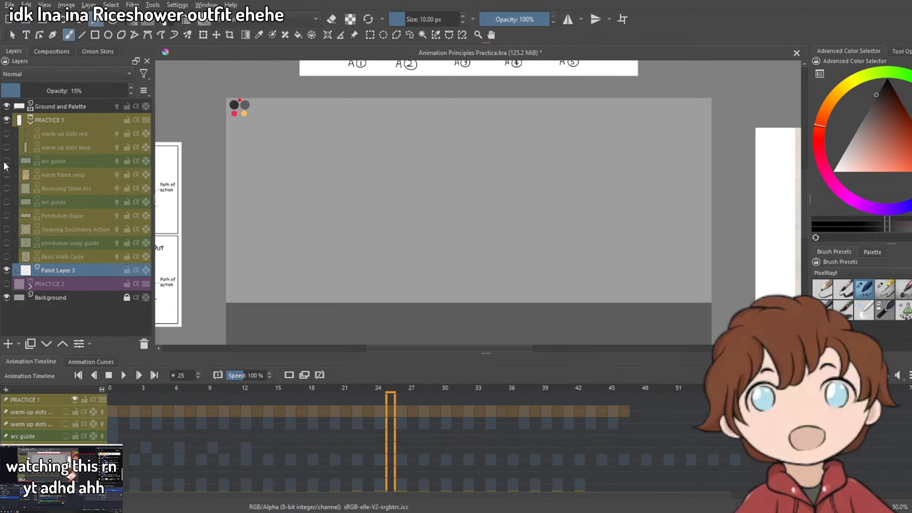
left_click(6, 161)
left_click(6, 161)
left_click(6, 174)
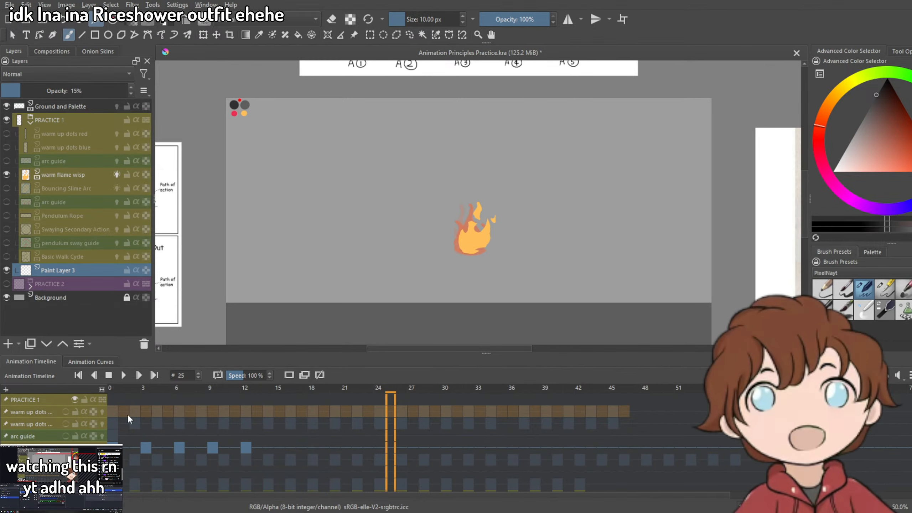
left_click(258, 447)
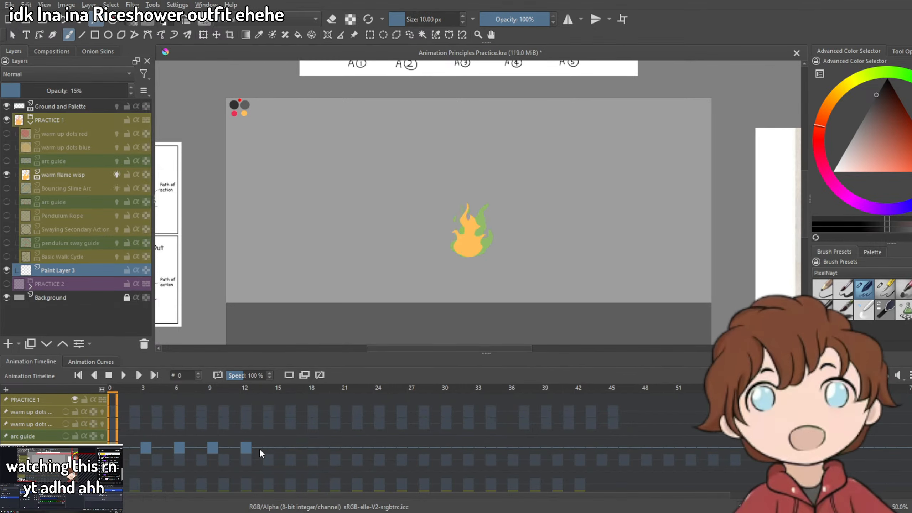
left_click(123, 375)
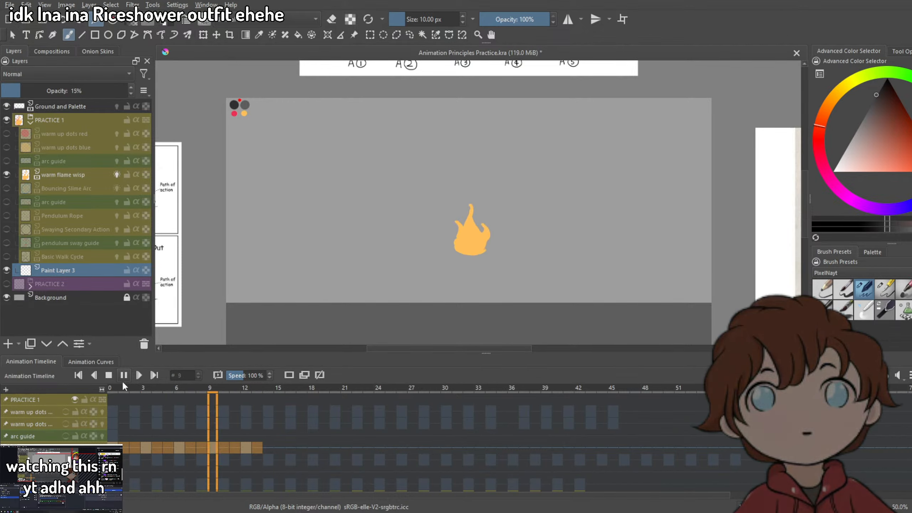
left_click(124, 376)
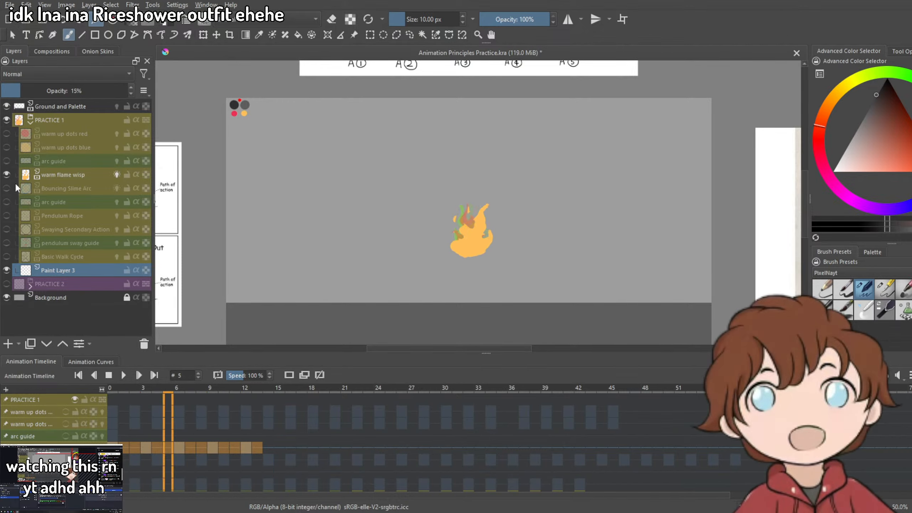
Hide warm flame wisp, show Bouncing Slime Arc, and play its keyframes through frame 57.
left_click(7, 175)
left_click(6, 188)
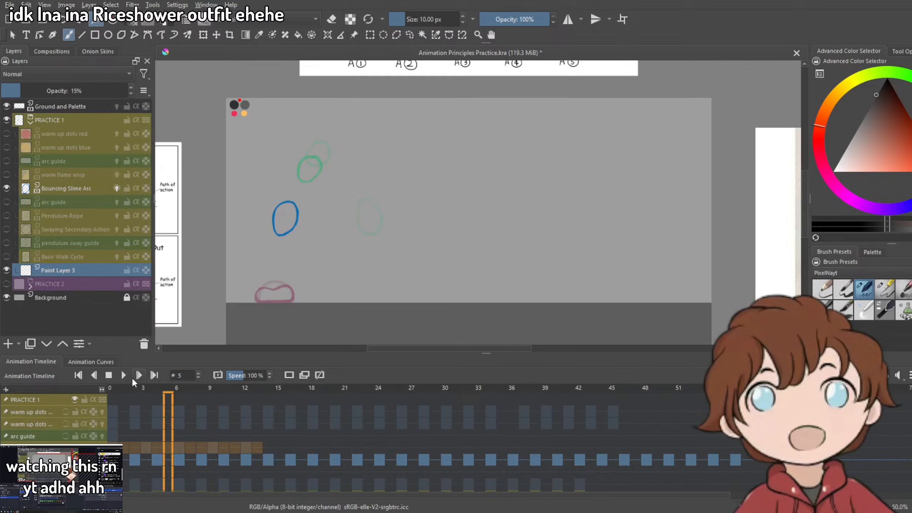
left_click(144, 447)
left_click(746, 460, "shift")
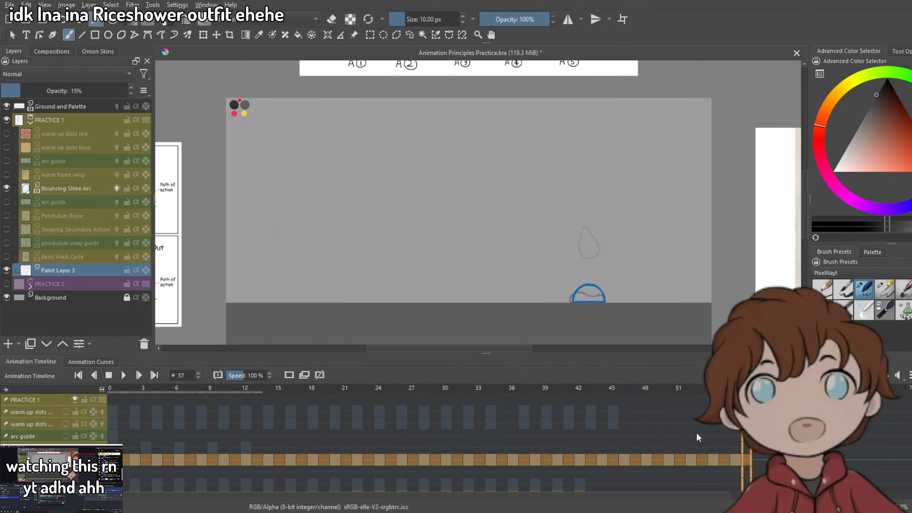
left_click(124, 375)
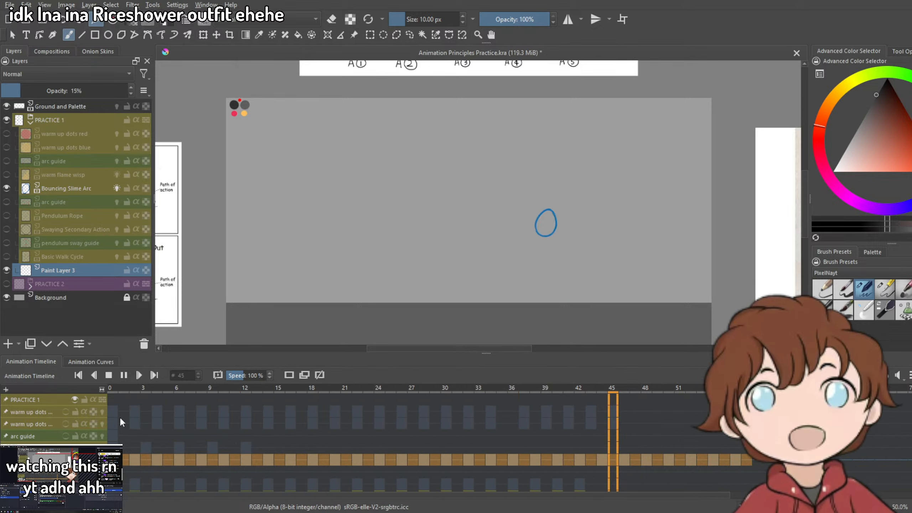
Swap Bouncing Slime Arc for the Pendulum Rope and Swaying Secondary Action layers and play frames 0 to 43.
left_click(6, 188)
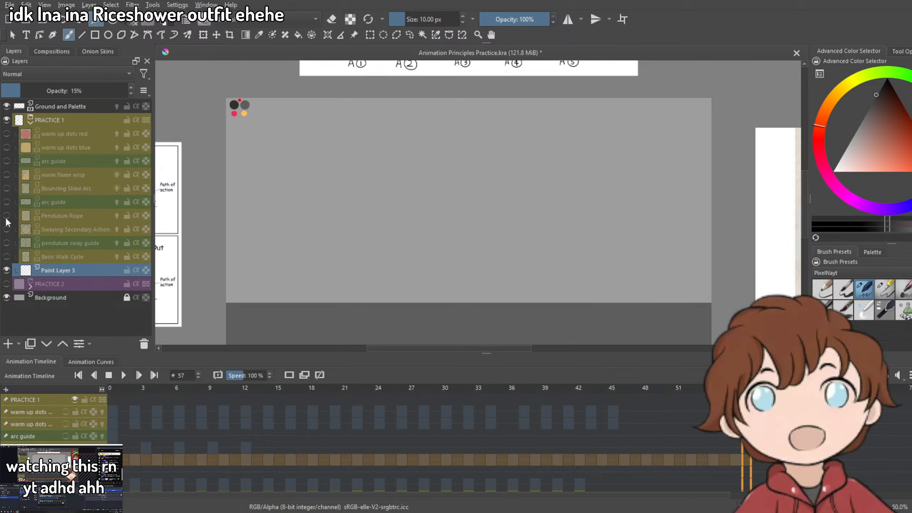
left_click(7, 215)
left_click(7, 229)
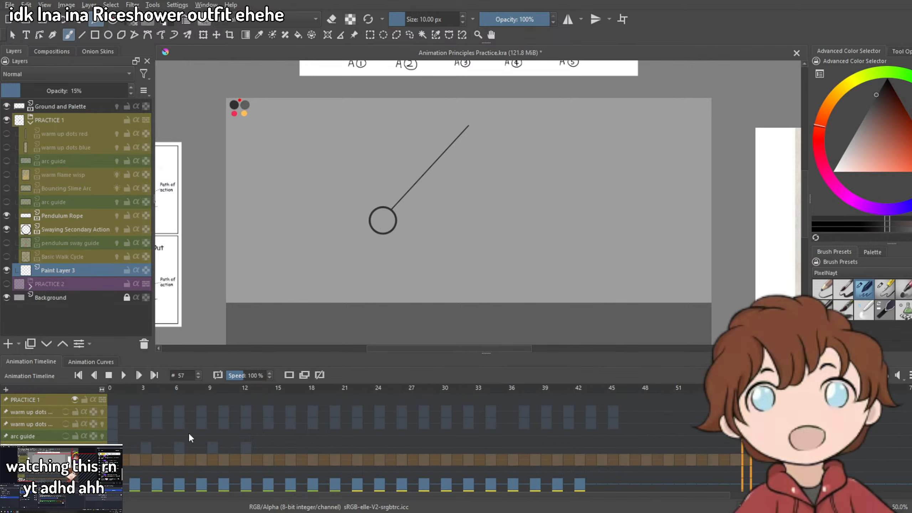
left_click(593, 485)
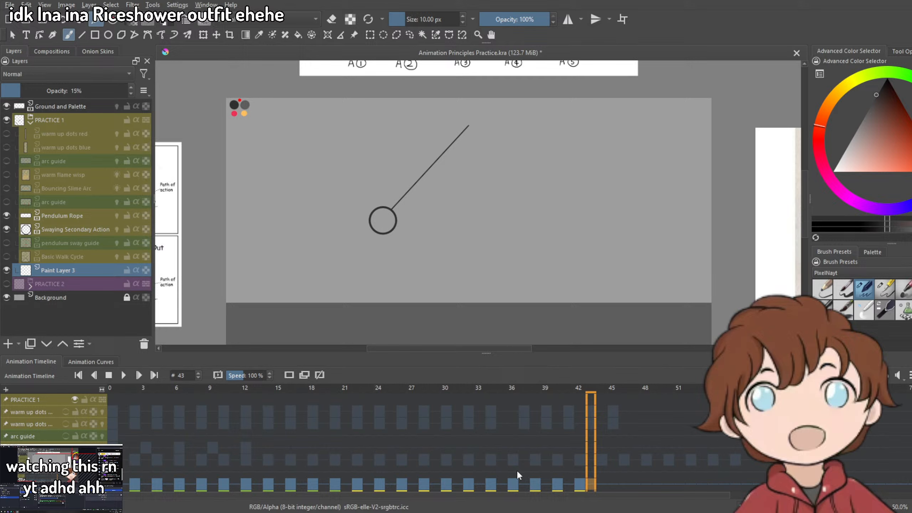
left_click(113, 484, "shift")
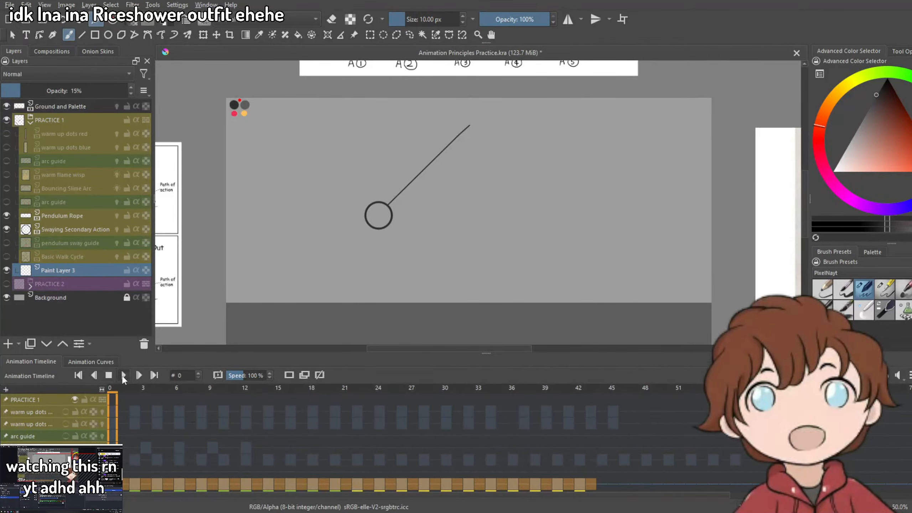
left_click(123, 376)
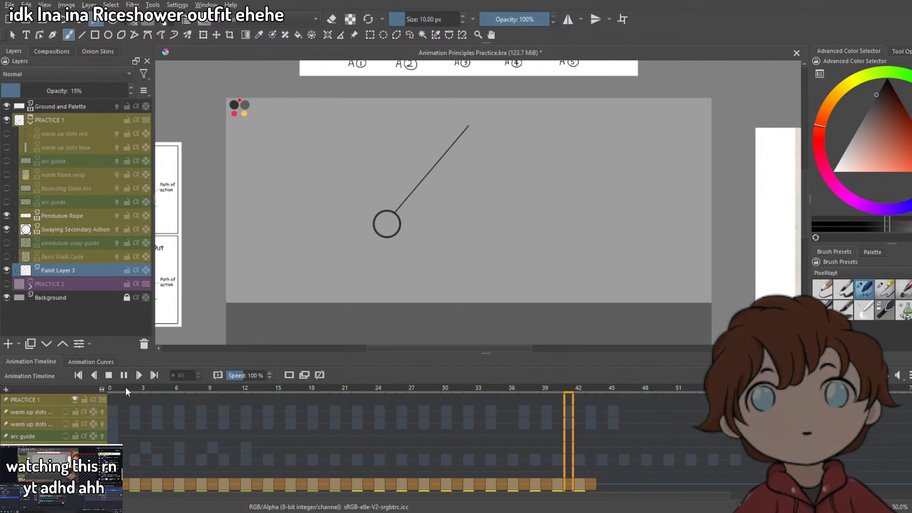
key("space")
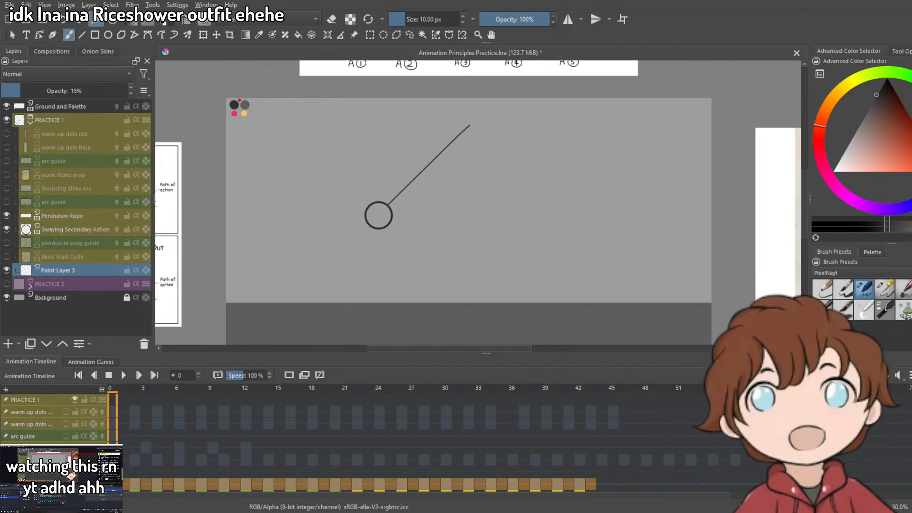
Hide the Swaying Secondary Action and Pendulum Rope layers and show Basic Walk Cycle, keeping Paint Layer 3 visible.
left_click(6, 229)
left_click(6, 216)
left_click(7, 270)
left_click(6, 256)
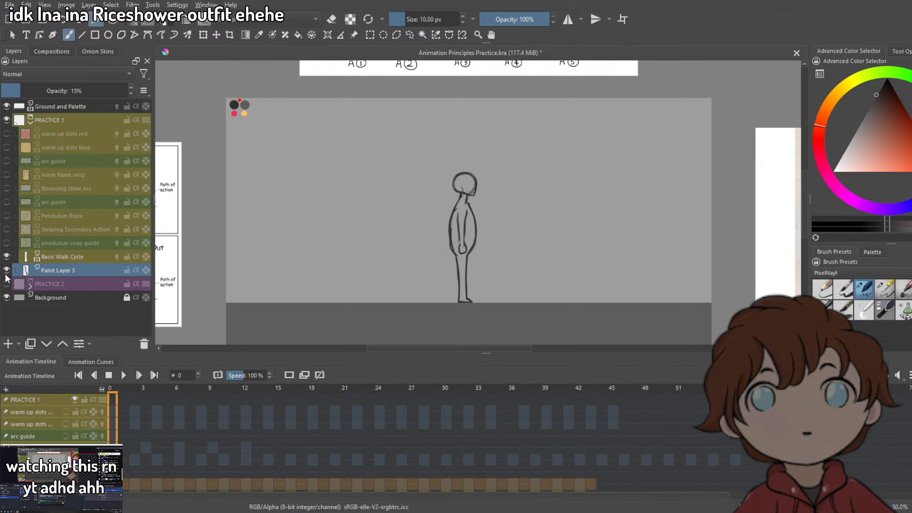
left_click(6, 270)
Select frames 0 to 13 of the Basic Walk Cycle layer and play the walk animation.
scroll(395, 442, "down", 3)
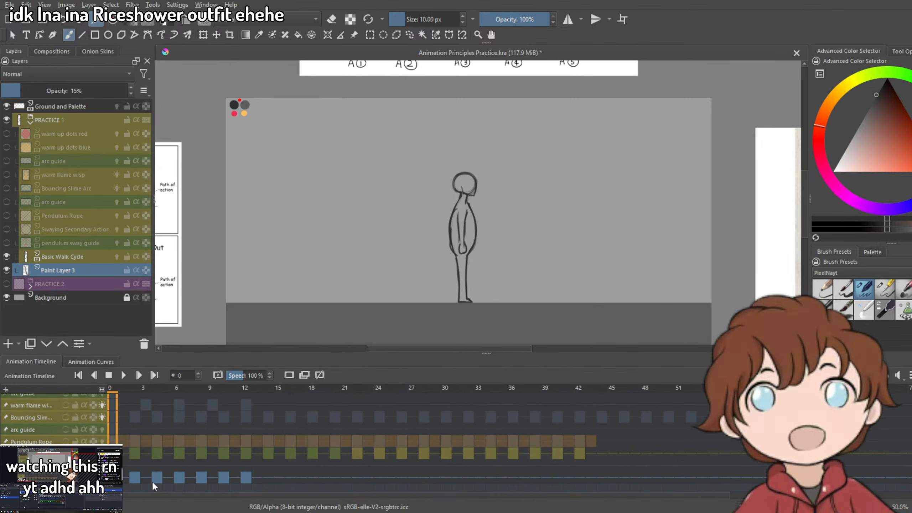
left_click_drag(136, 477, 264, 481)
left_click_drag(124, 489, 258, 478)
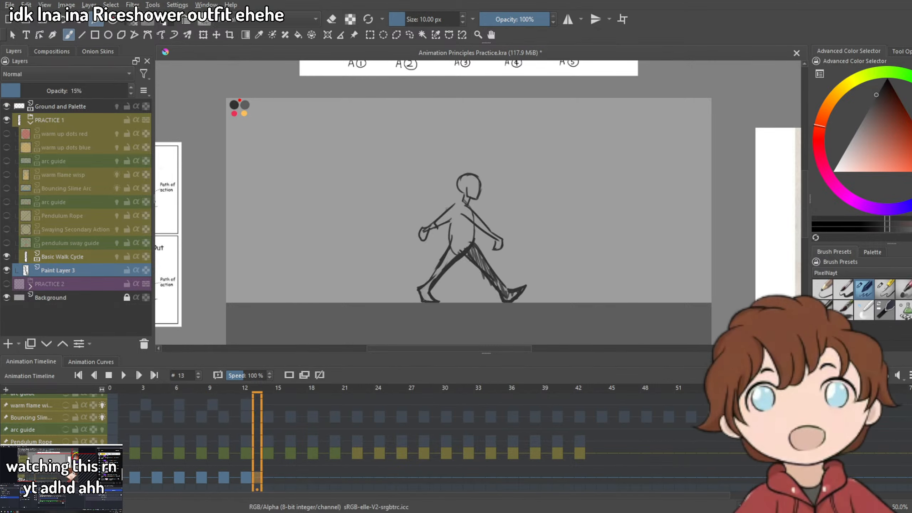
key("Home")
left_click(257, 478, "shift")
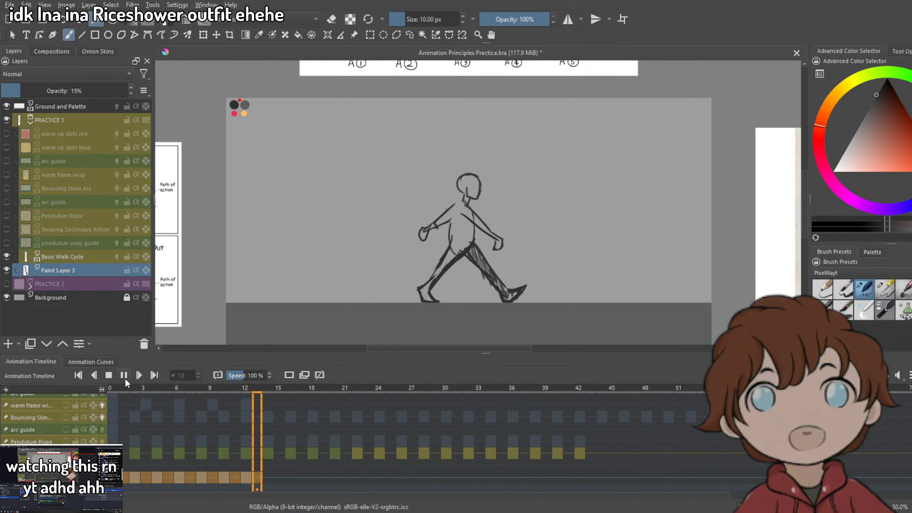
left_click(124, 376)
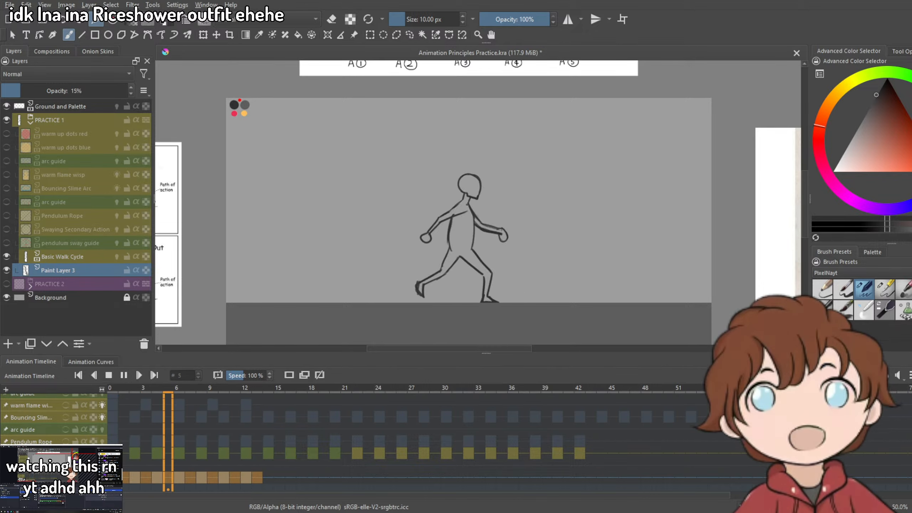
left_click(123, 375)
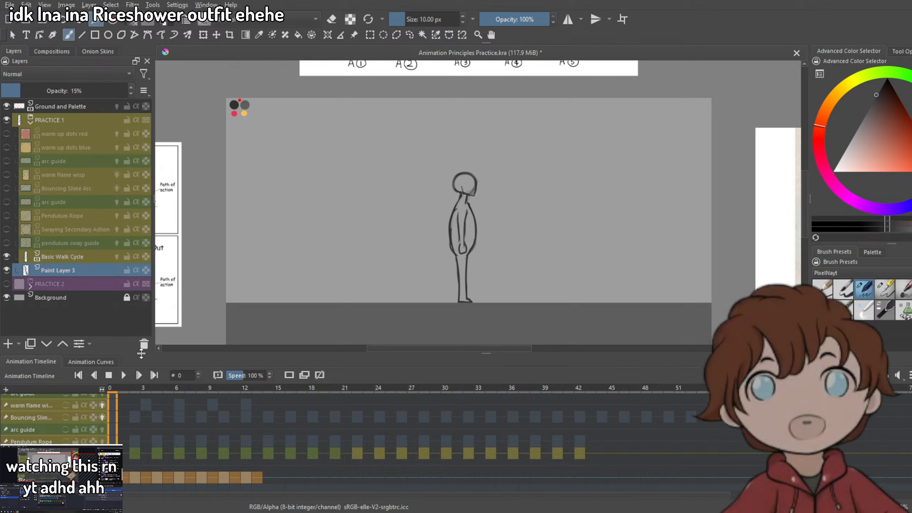
Open the recent file Runaway in a City.kra and view its whole canvas.
left_click(9, 4)
mouse_move(54, 40)
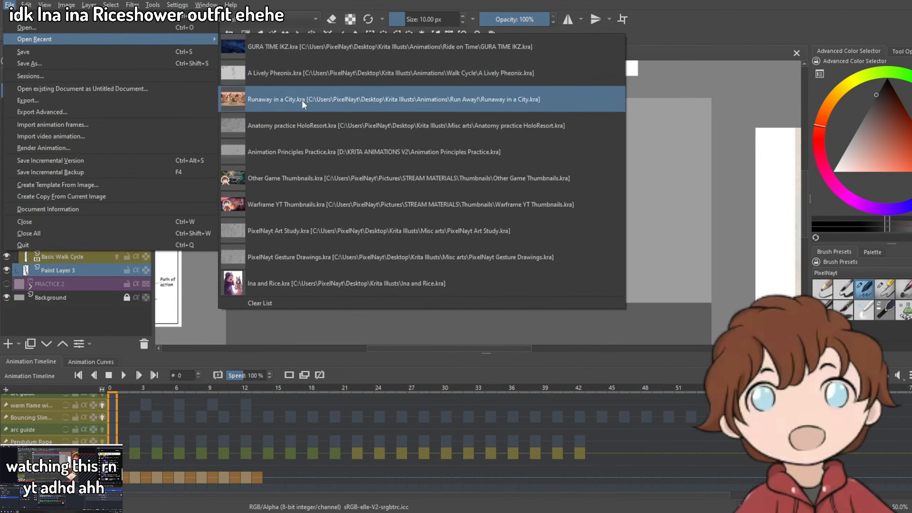
left_click(302, 101)
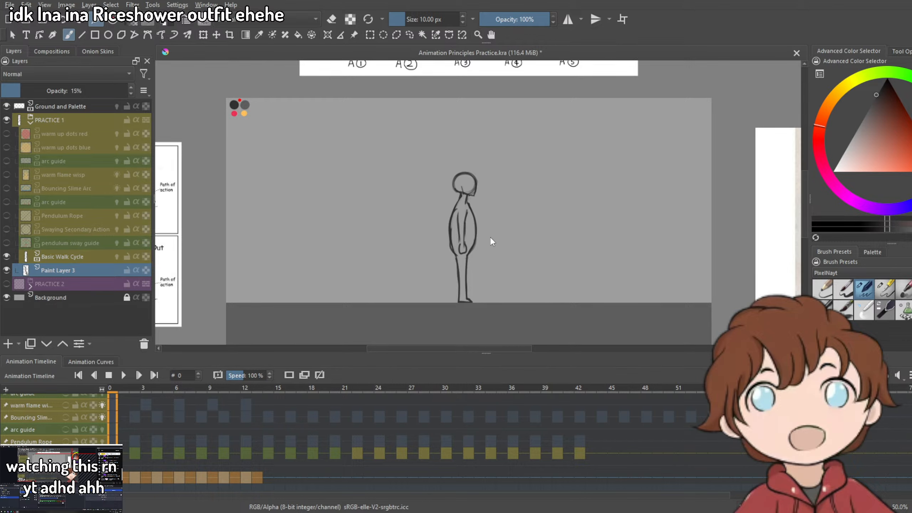
scroll(503, 239, "up", 3)
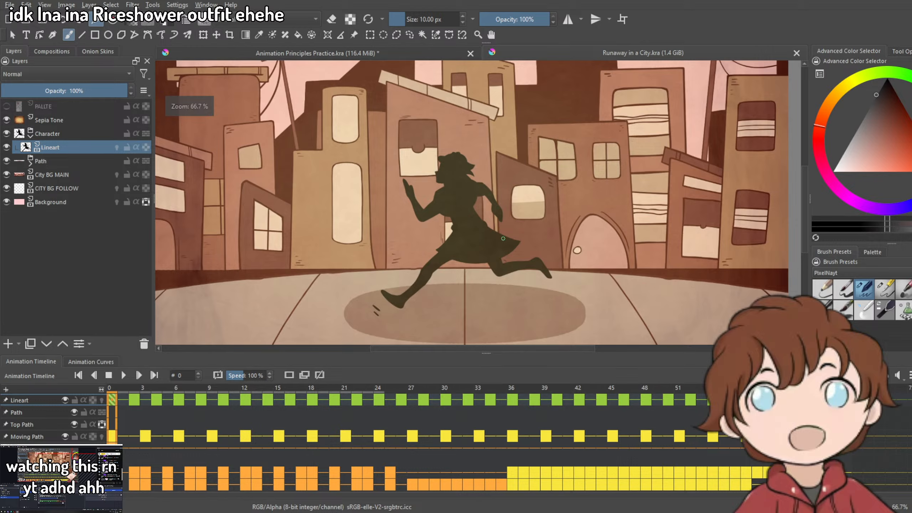
scroll(503, 239, "down", 2)
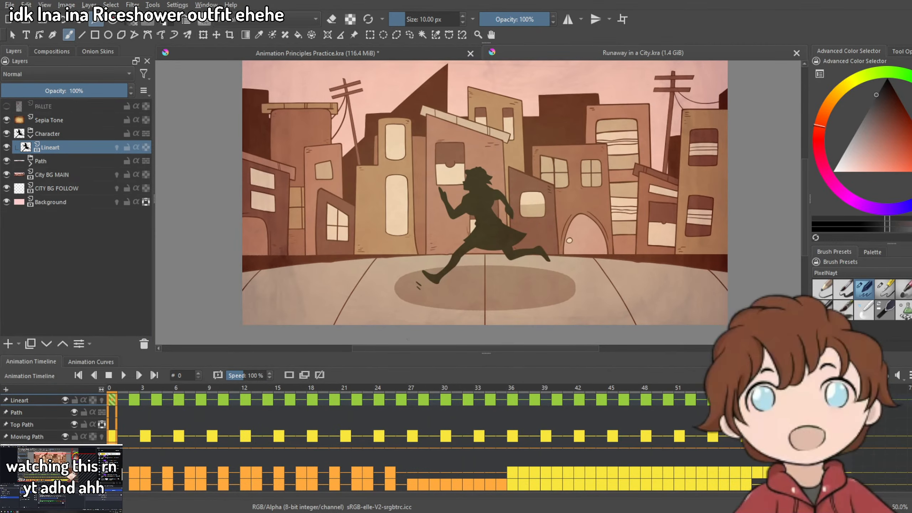
left_click_drag(667, 215, 645, 229)
left_click_drag(481, 271, 480, 270)
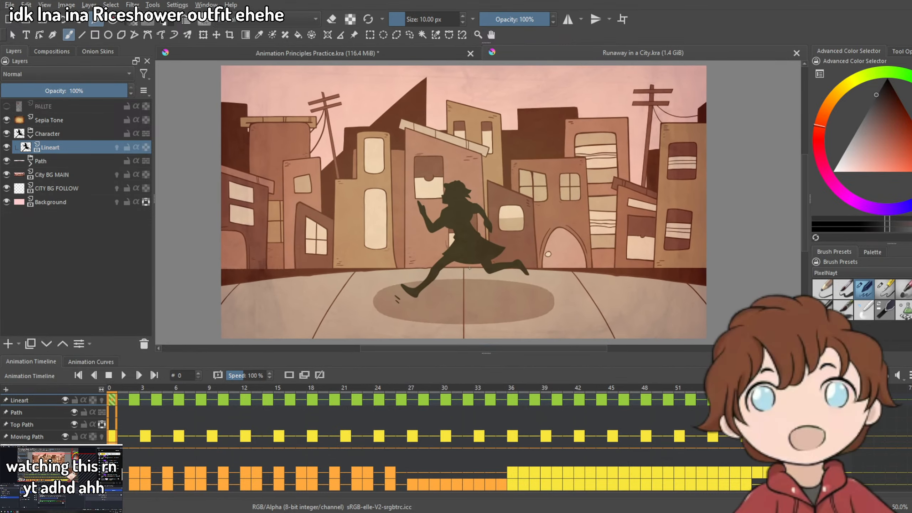
Play the running animation in Runaway in a City.kra, stop it, and return to Animation Principles Practice.kra.
left_click(124, 376)
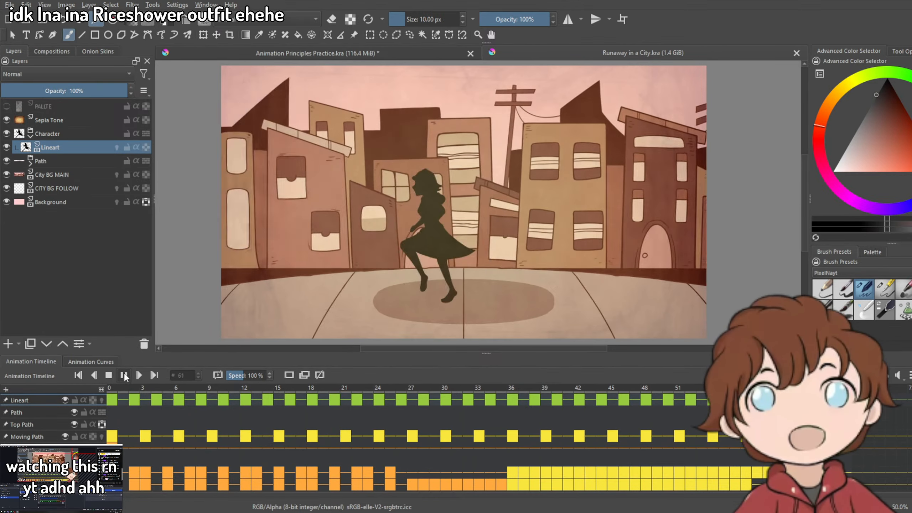
left_click(124, 376)
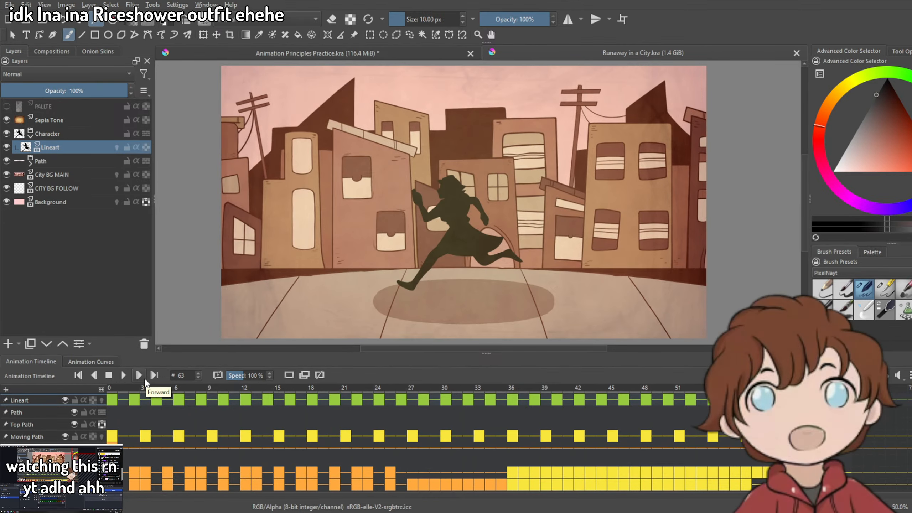
scroll(599, 217, "down", 2)
scroll(554, 240, "up", 3)
scroll(544, 213, "down", 3)
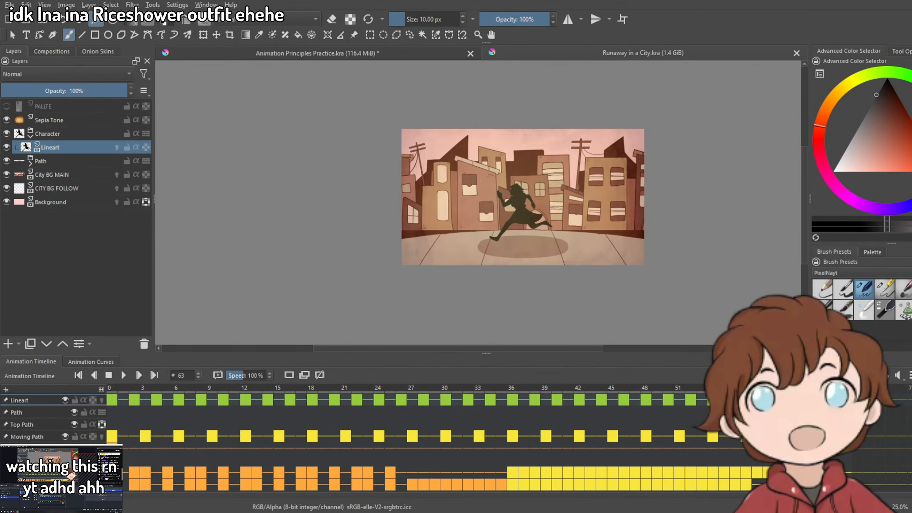
left_click(355, 53)
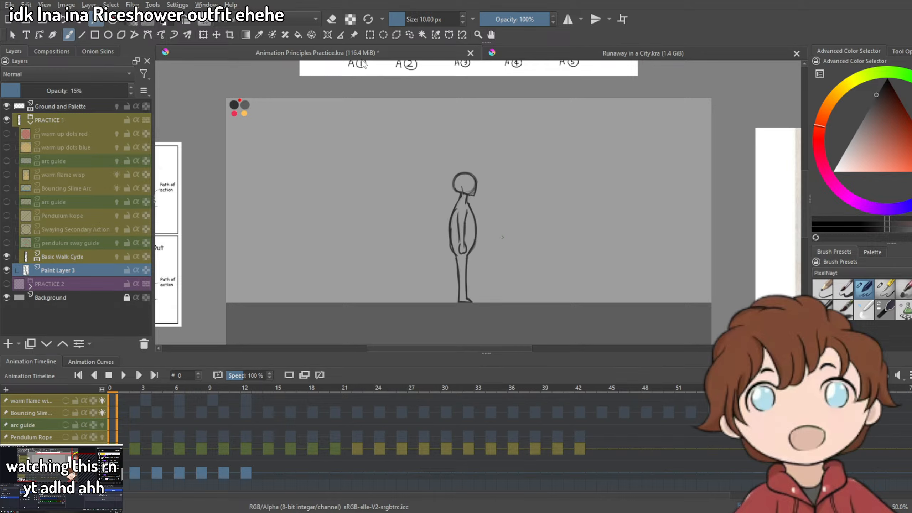